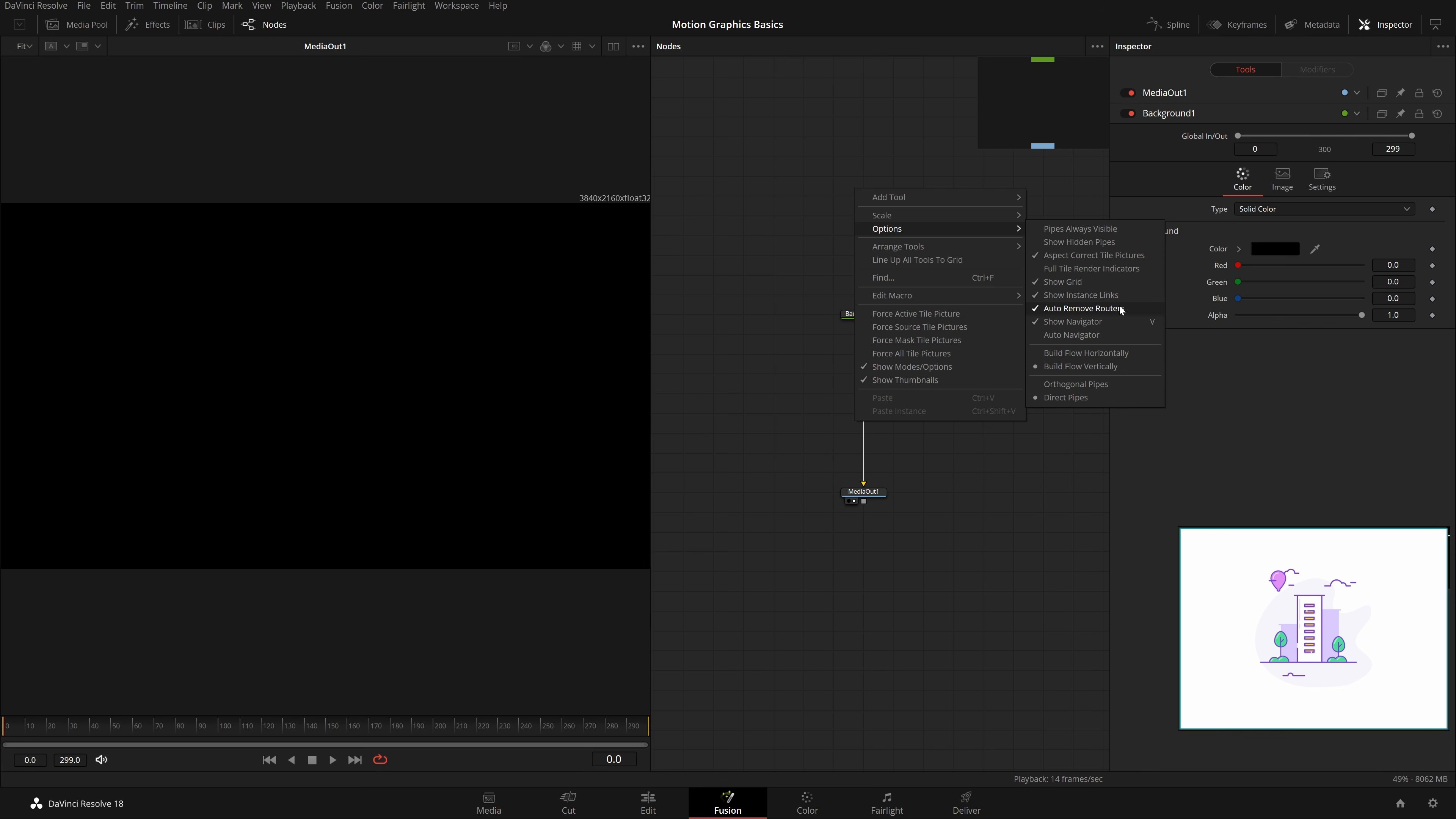
pyautogui.click(997, 497)
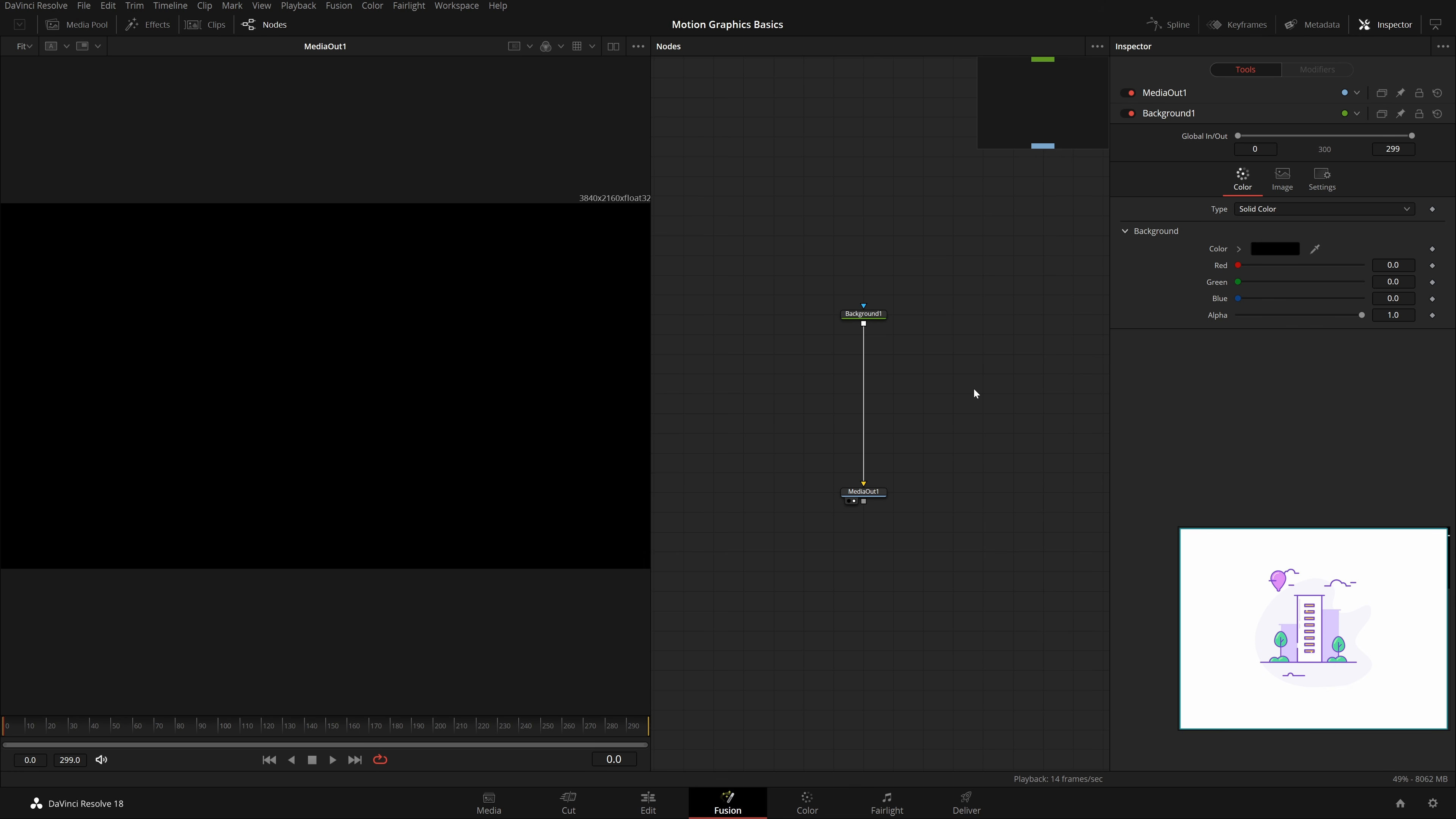
pyautogui.scroll(-1, 917, 362)
pyautogui.scroll(3, 909, 352)
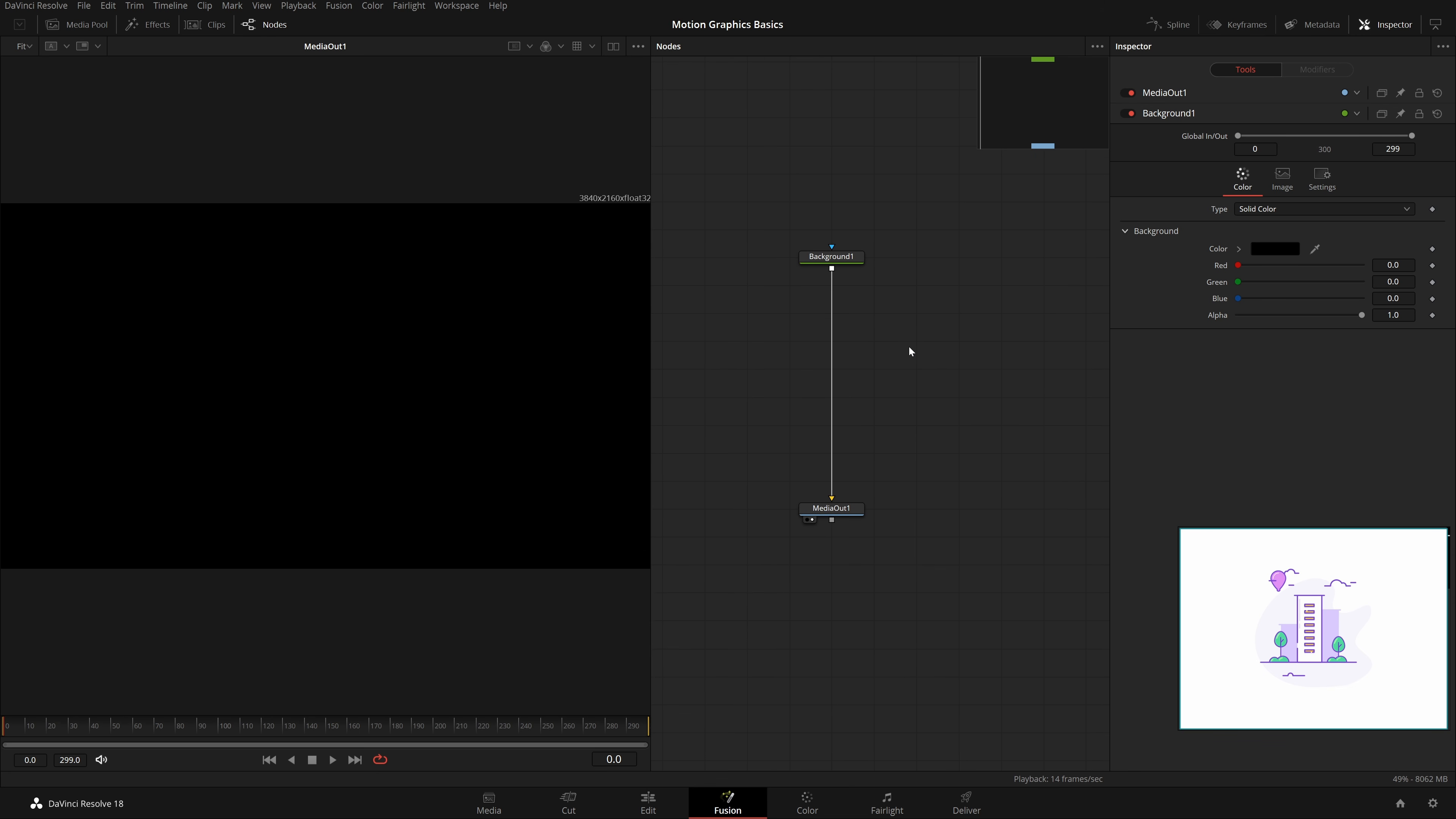
pyautogui.moveTo(909, 346); pyautogui.dragTo(926, 417)
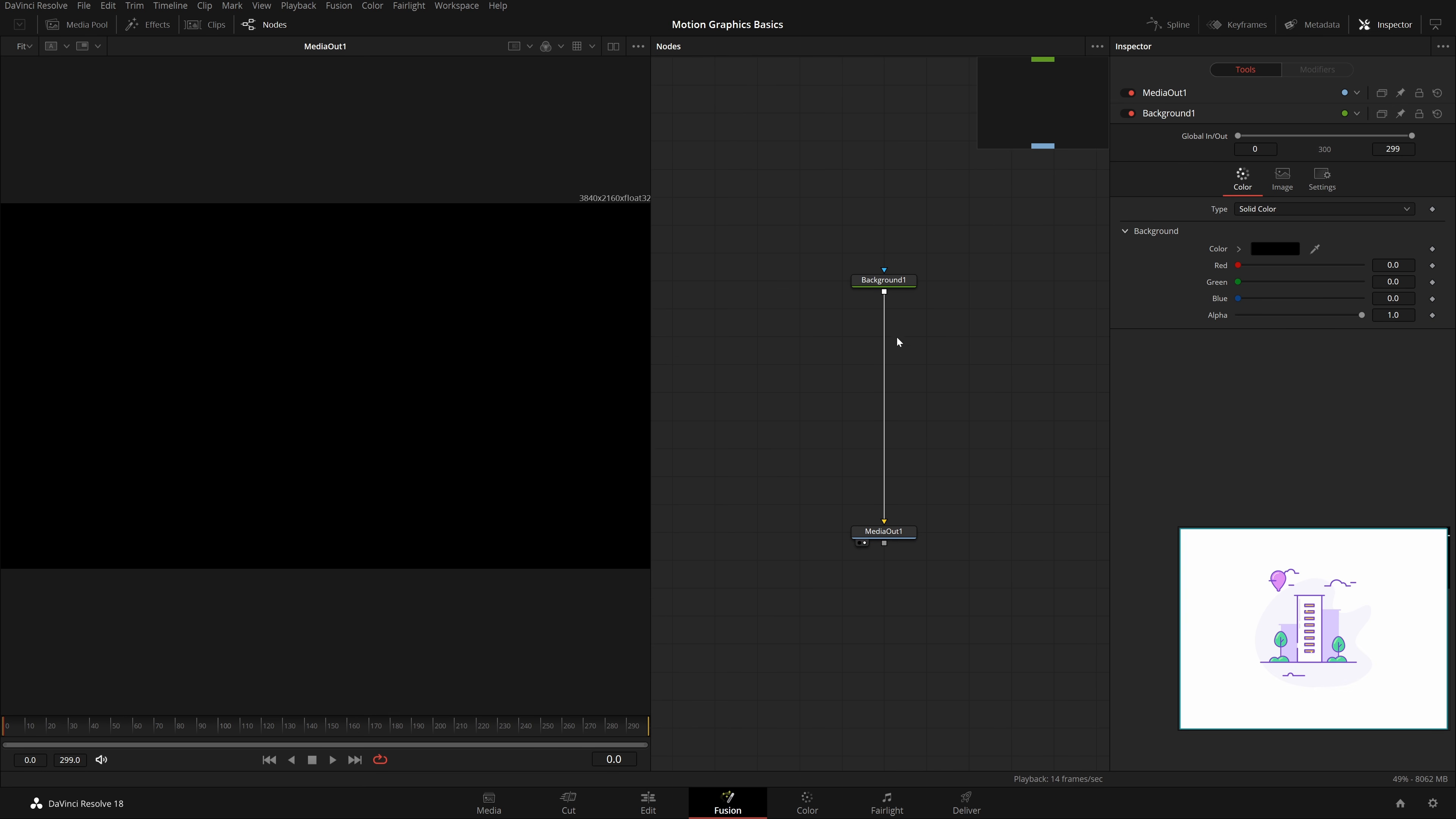
# Step: Delete the existing Background1 node that feeds MediaOut1
pyautogui.moveTo(912, 281)
pyautogui.mouseDown()
pyautogui.moveTo(839, 302)
pyautogui.moveTo(913, 290)
pyautogui.mouseUp()
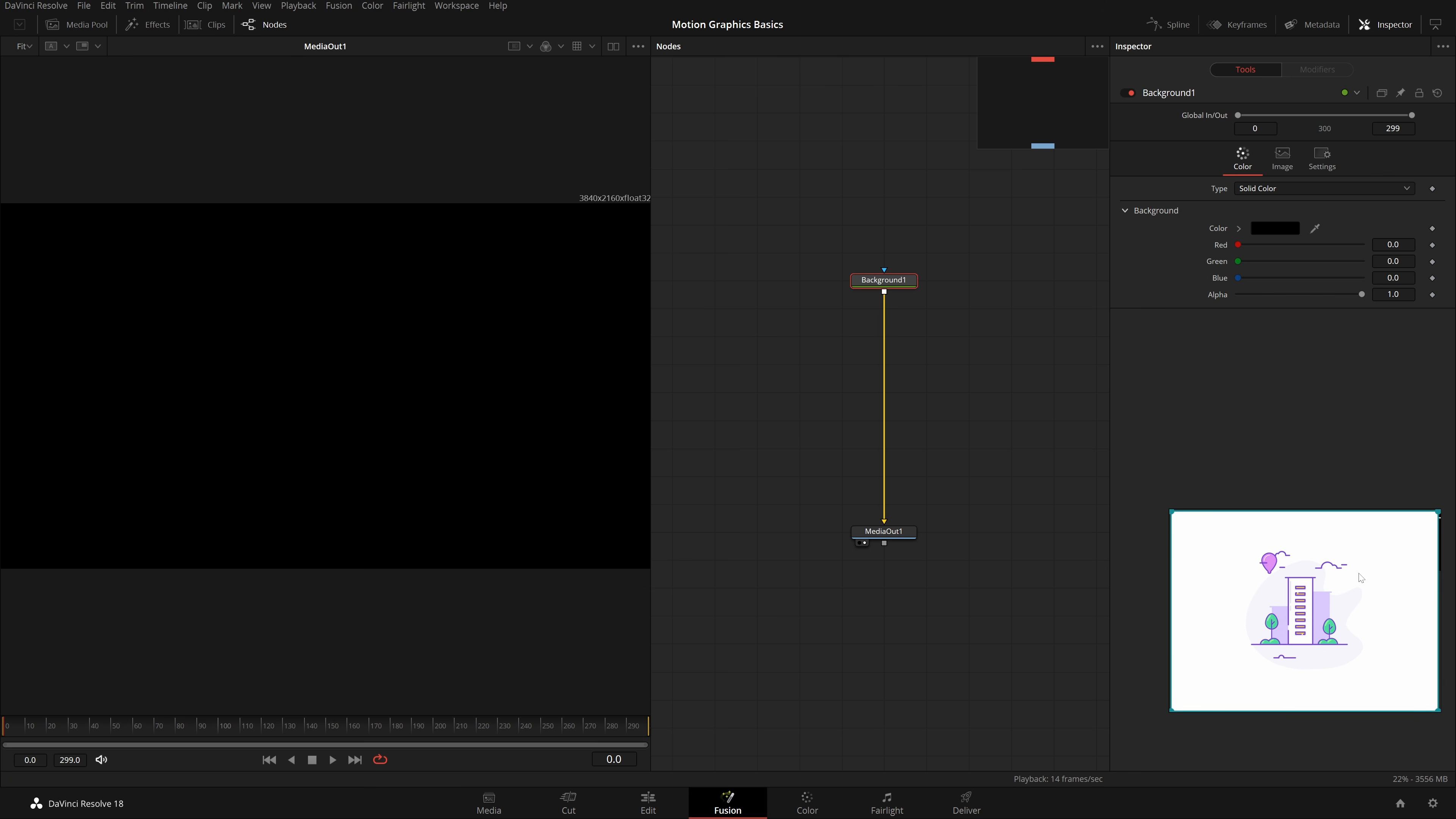
pyautogui.click(878, 319)
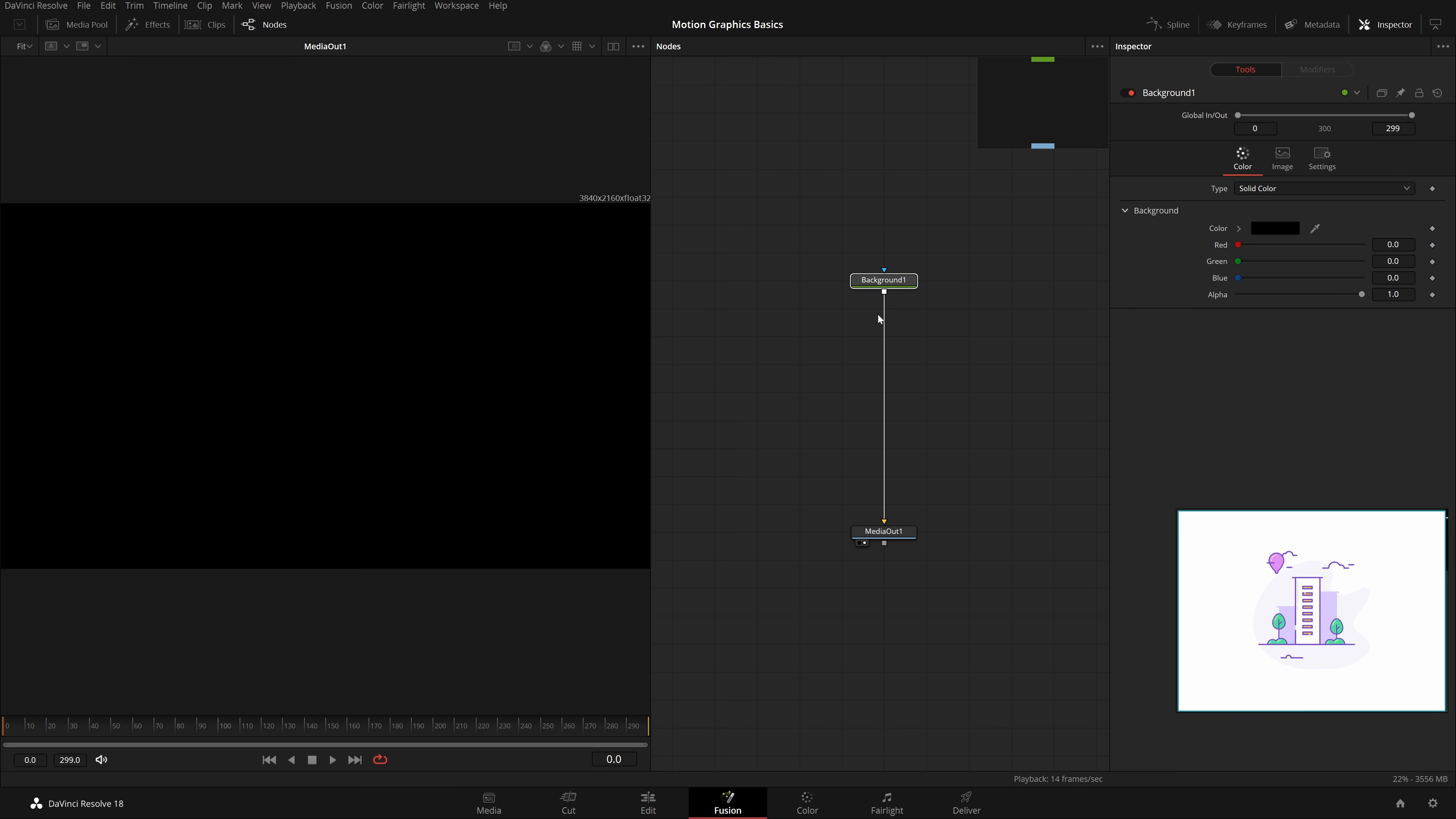
pyautogui.click(913, 279)
pyautogui.press('Delete')
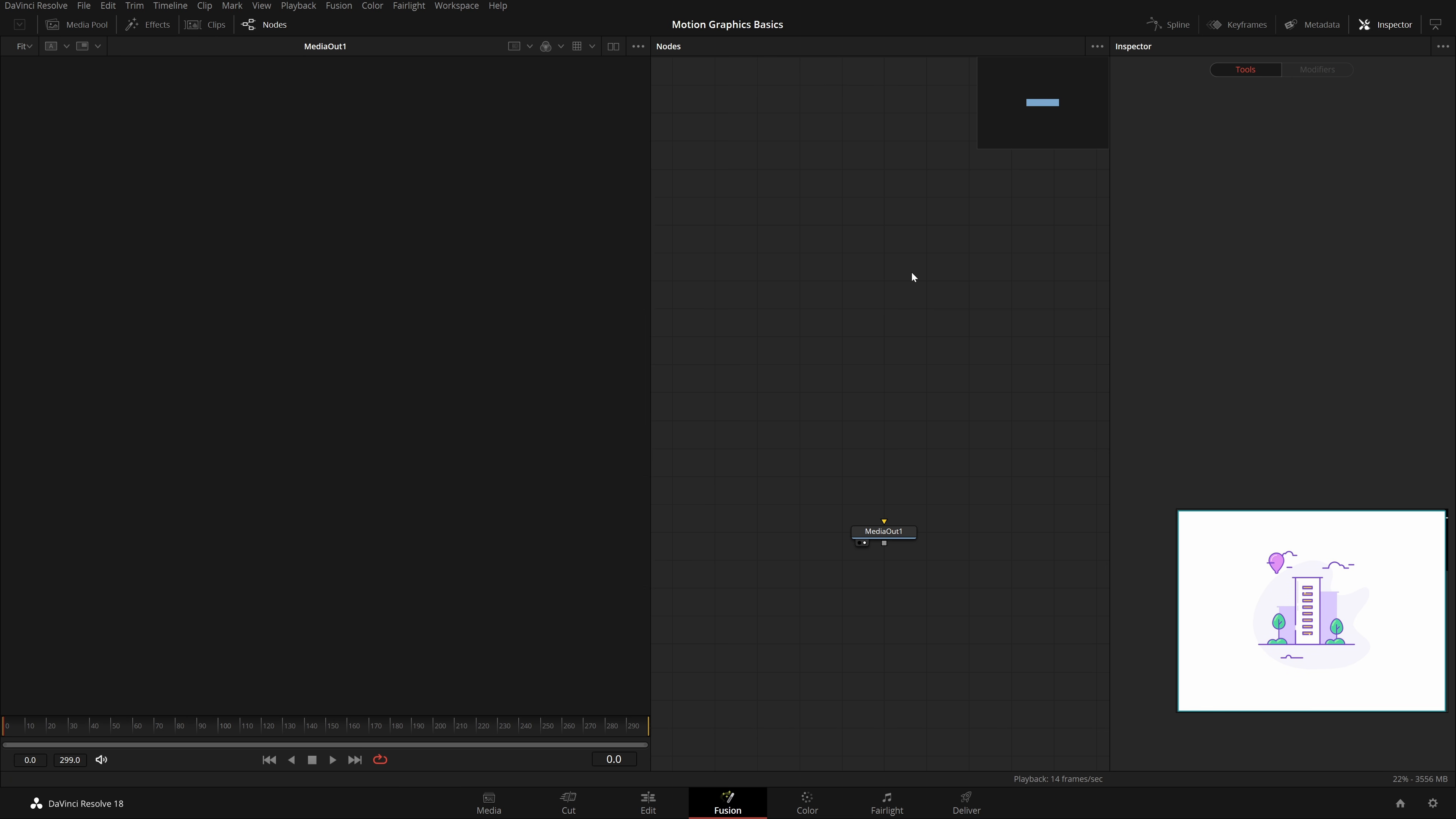
pyautogui.click(902, 491)
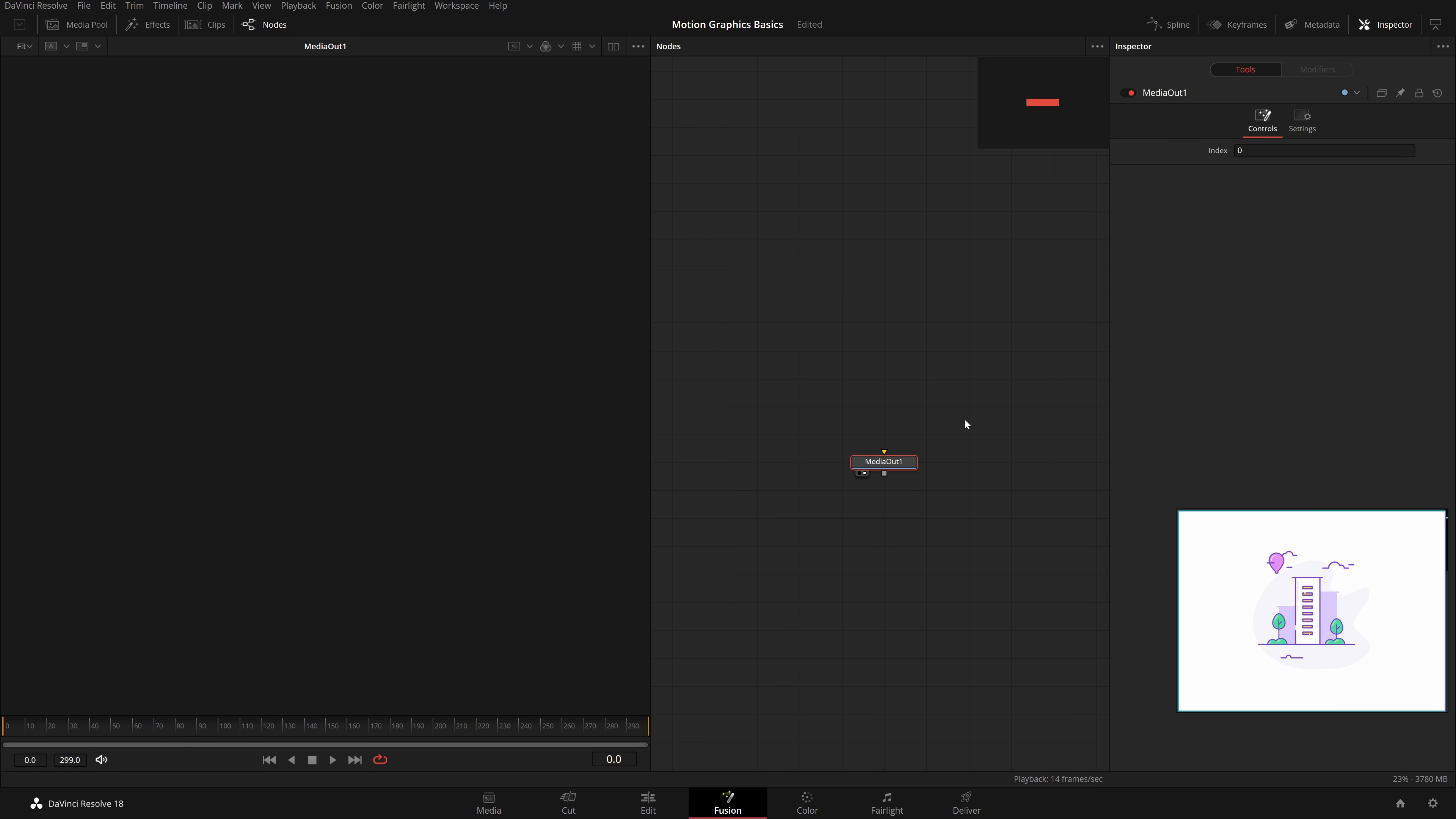
pyautogui.click(924, 311)
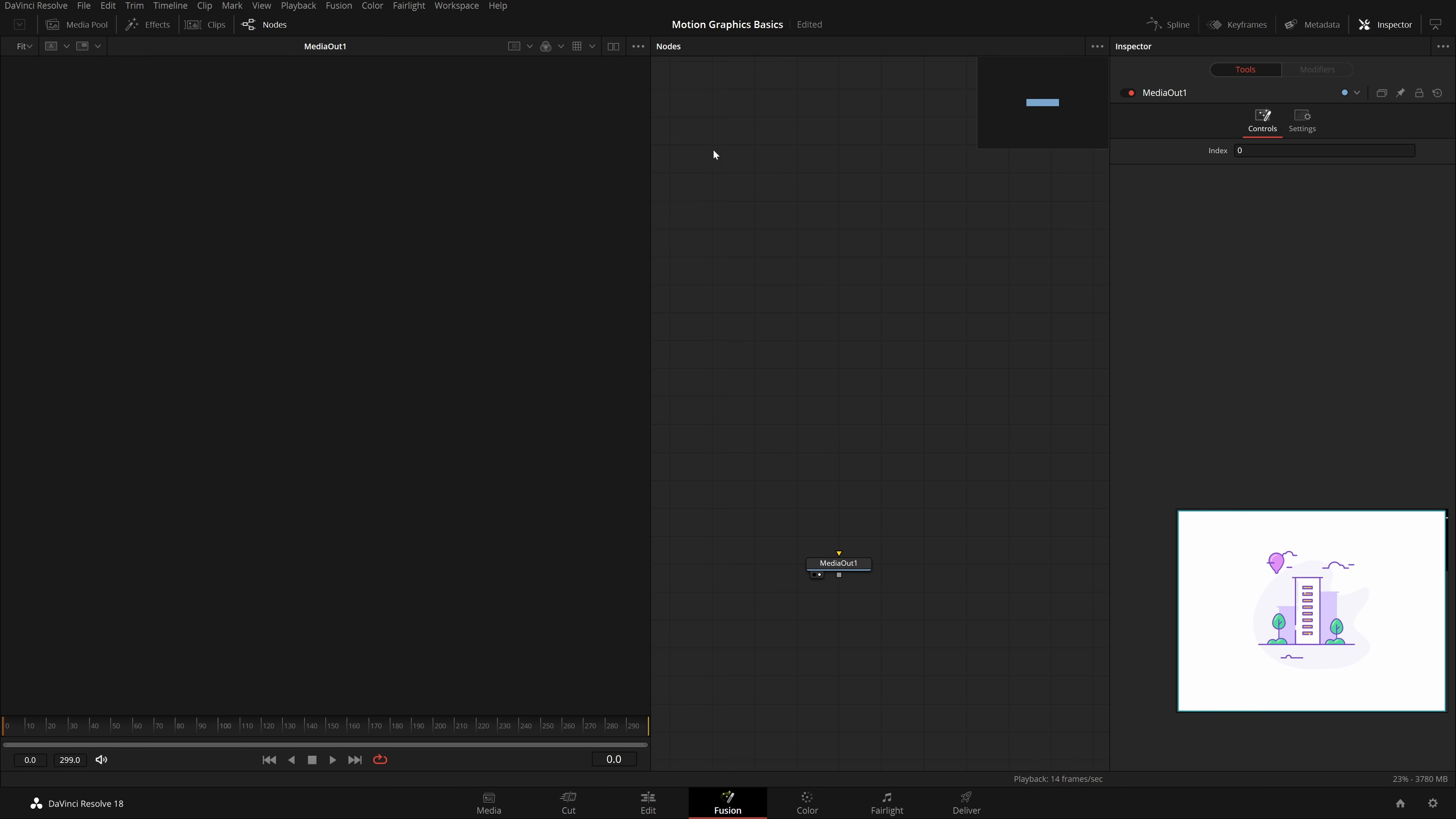
pyautogui.click(342, 6)
pyautogui.click(974, 428)
pyautogui.click(148, 25)
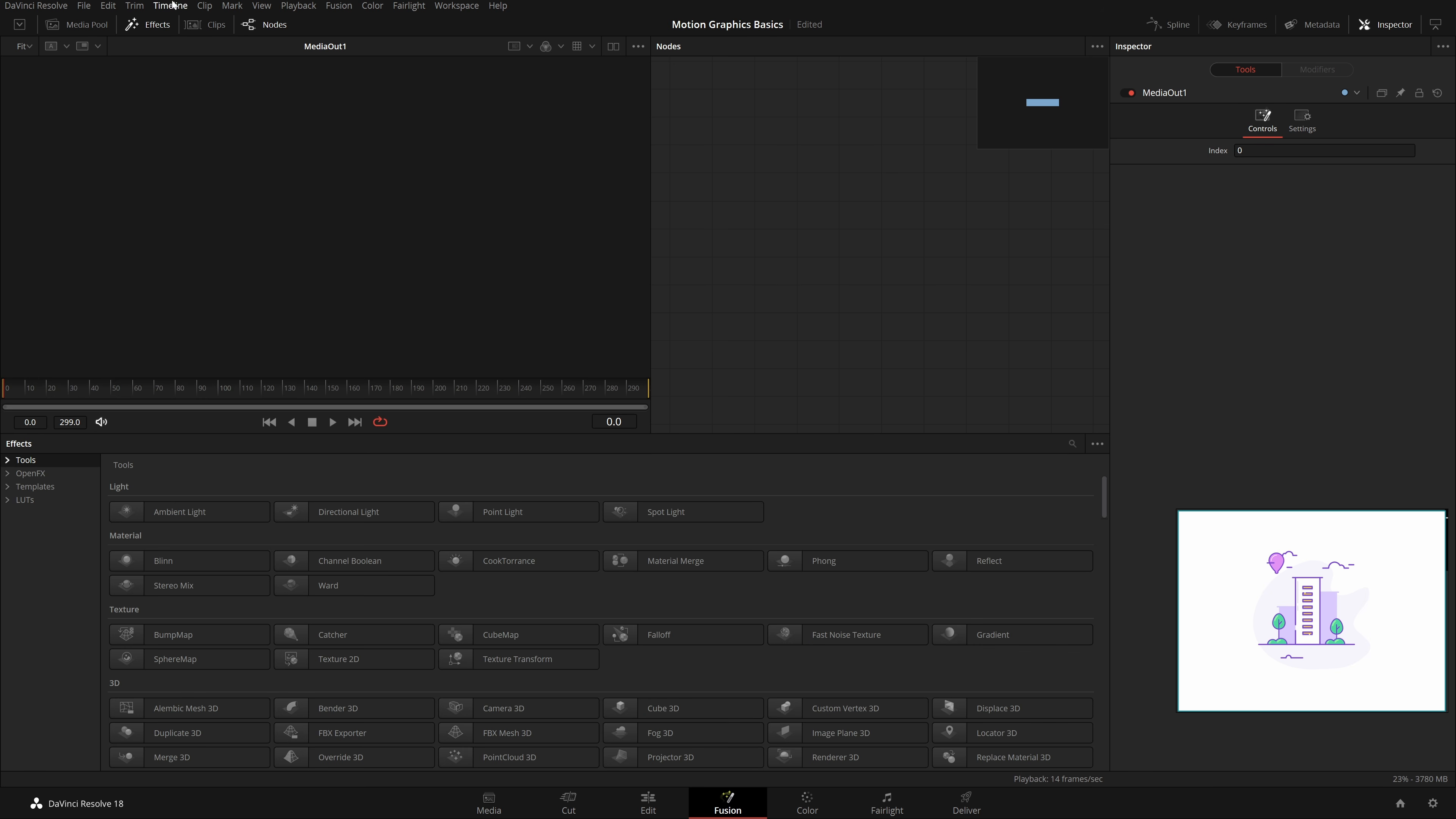
pyautogui.click(140, 25)
# Step: Find the Background (BG) tool by searching for "bg" and add it as a new node above MediaOut1
pyautogui.hotkey('shift', 'space')
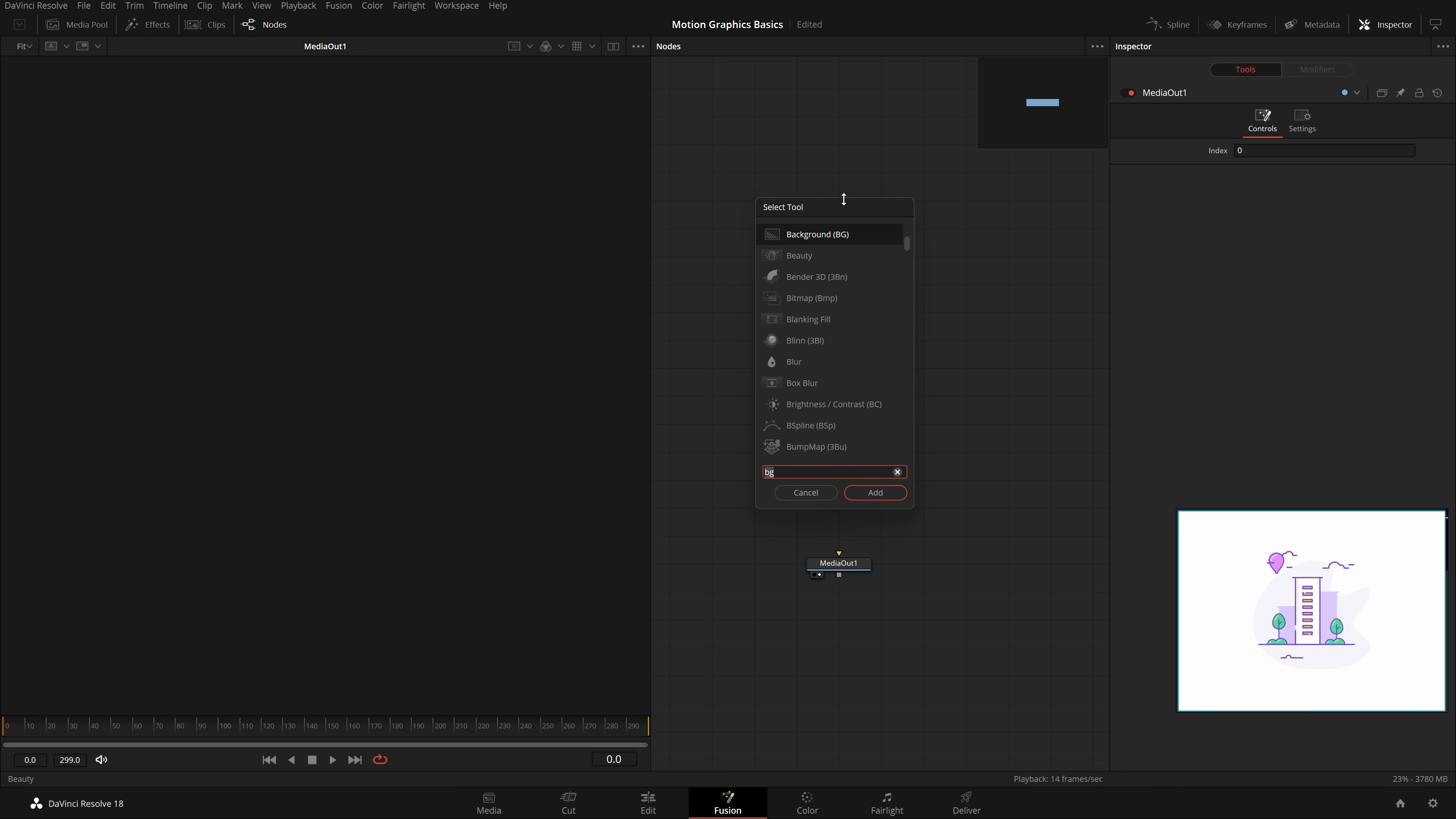
pyautogui.moveTo(843, 211); pyautogui.dragTo(813, 183)
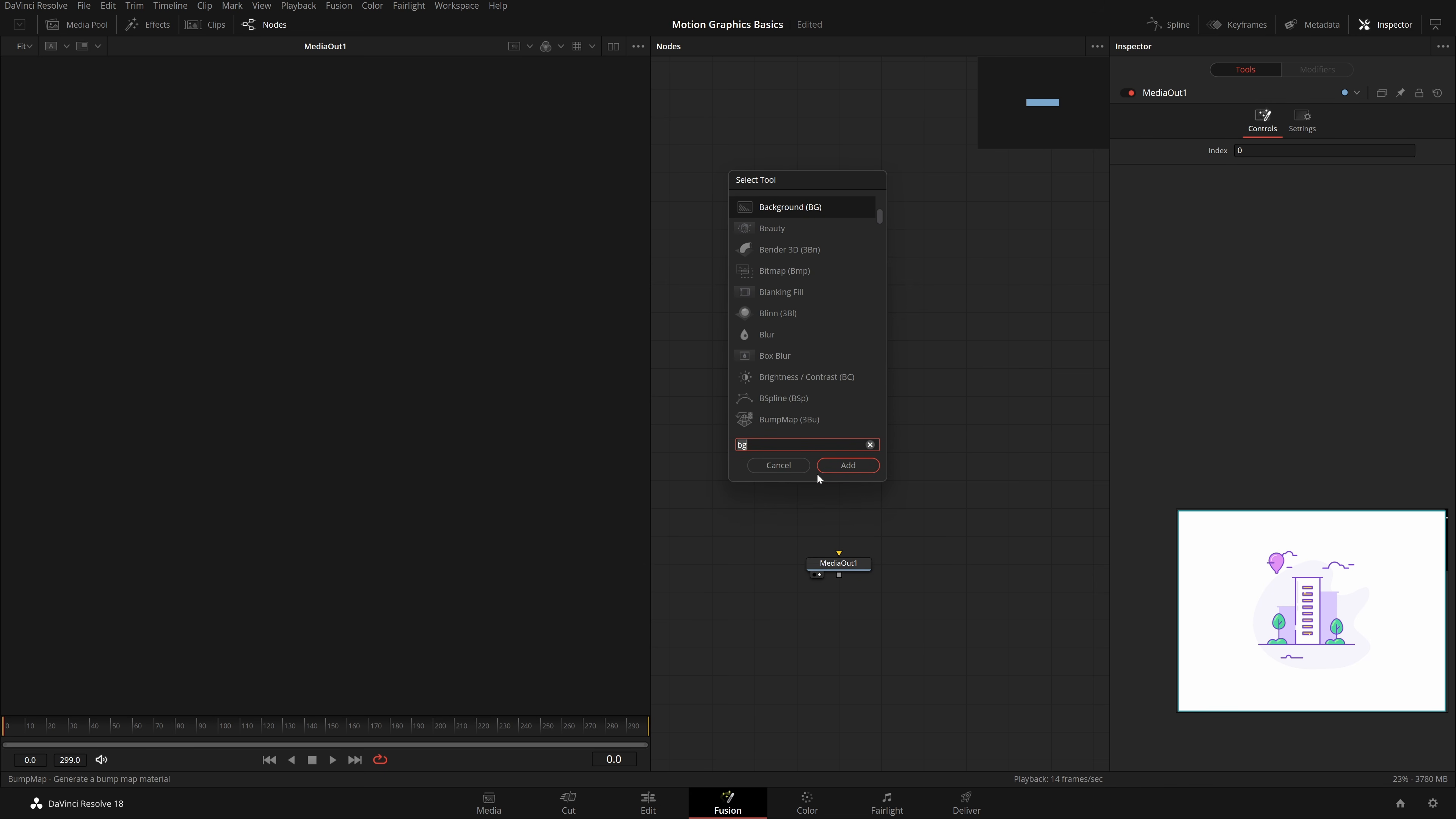
pyautogui.write('bg')
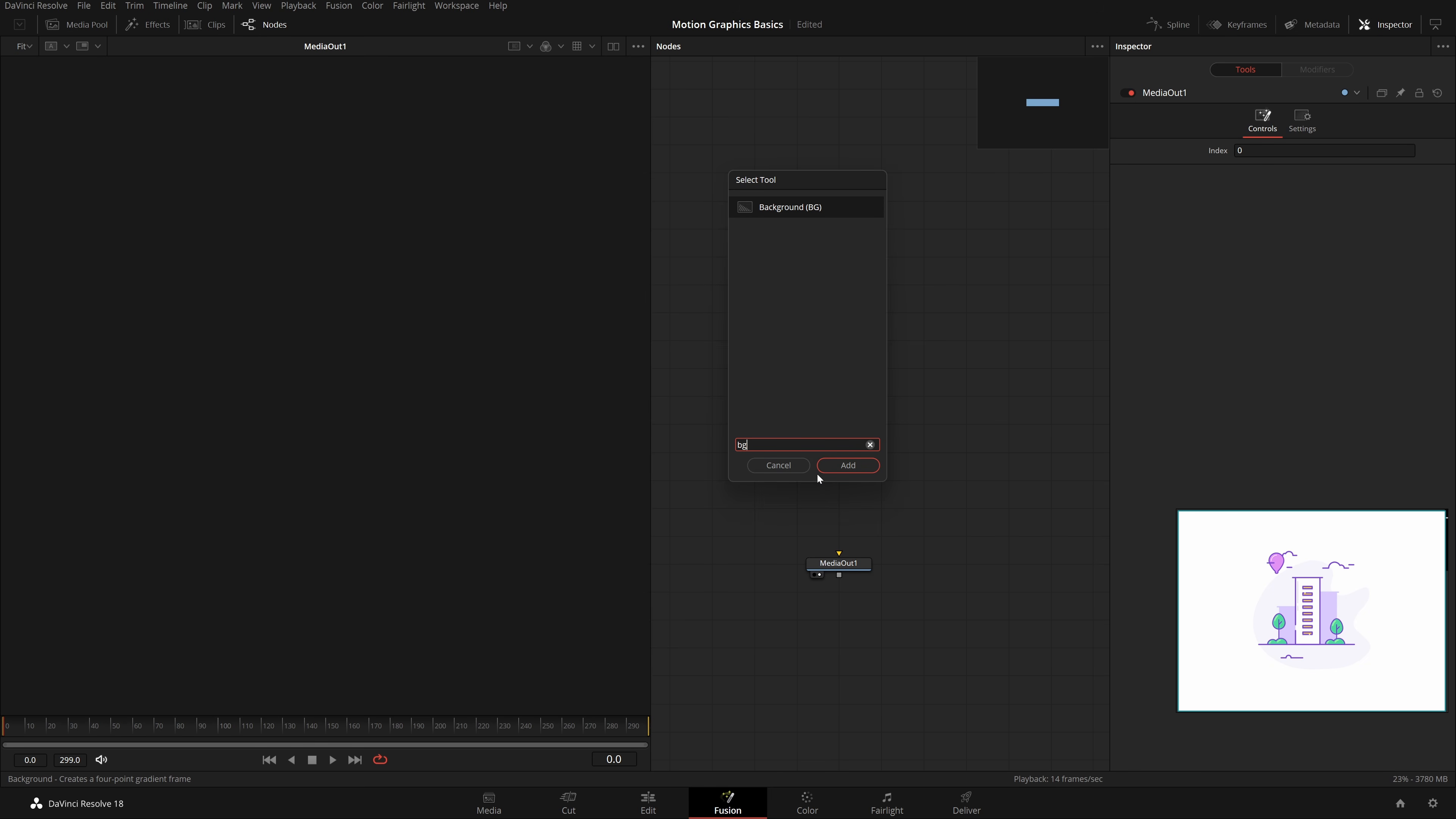
pyautogui.press('Return')
# Step: Connect the output of the Background1 node to the input of MediaOut1
pyautogui.moveTo(839, 296); pyautogui.dragTo(898, 294)
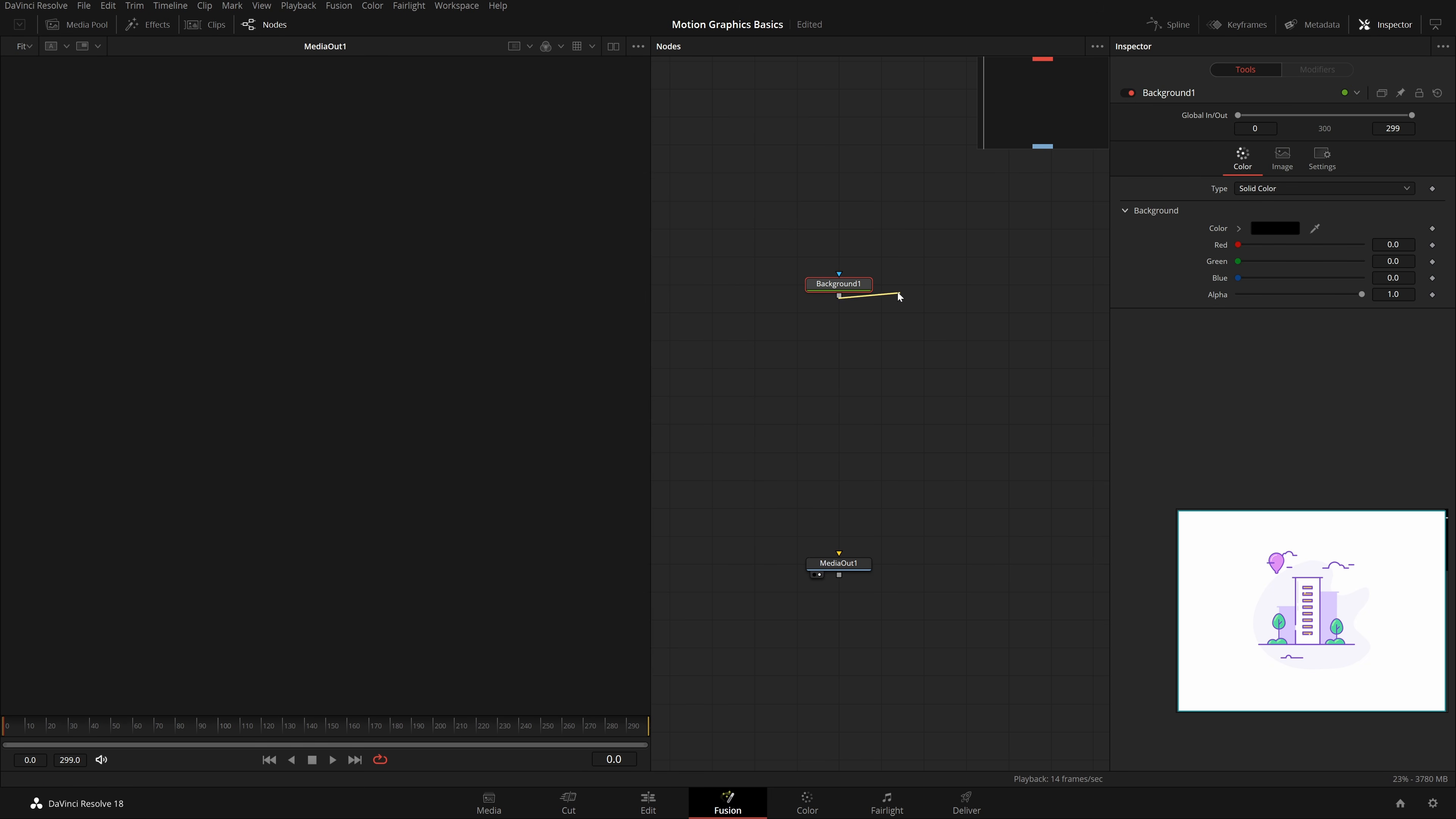
pyautogui.moveTo(891, 381); pyautogui.dragTo(853, 566)
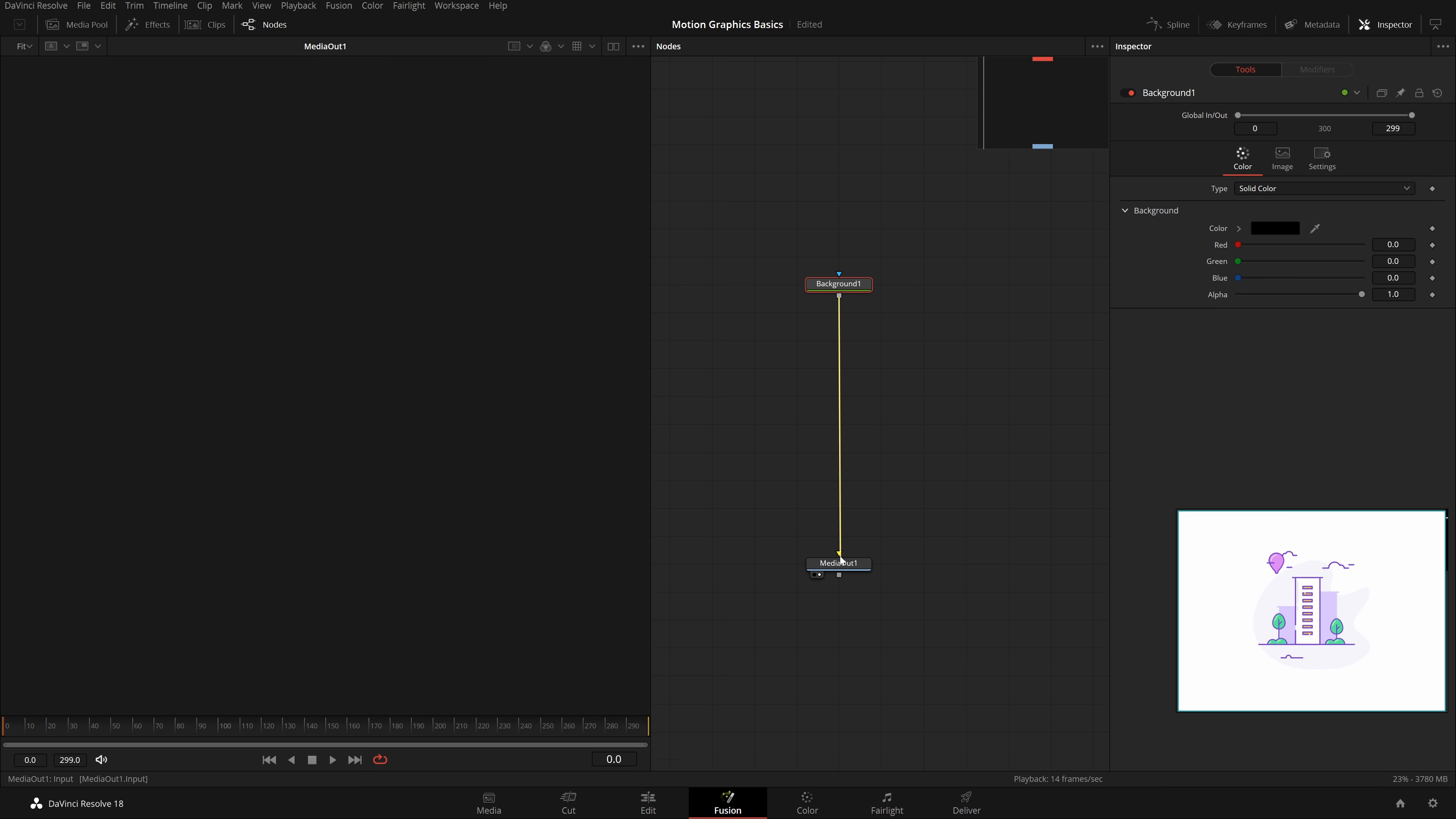
pyautogui.click(853, 566)
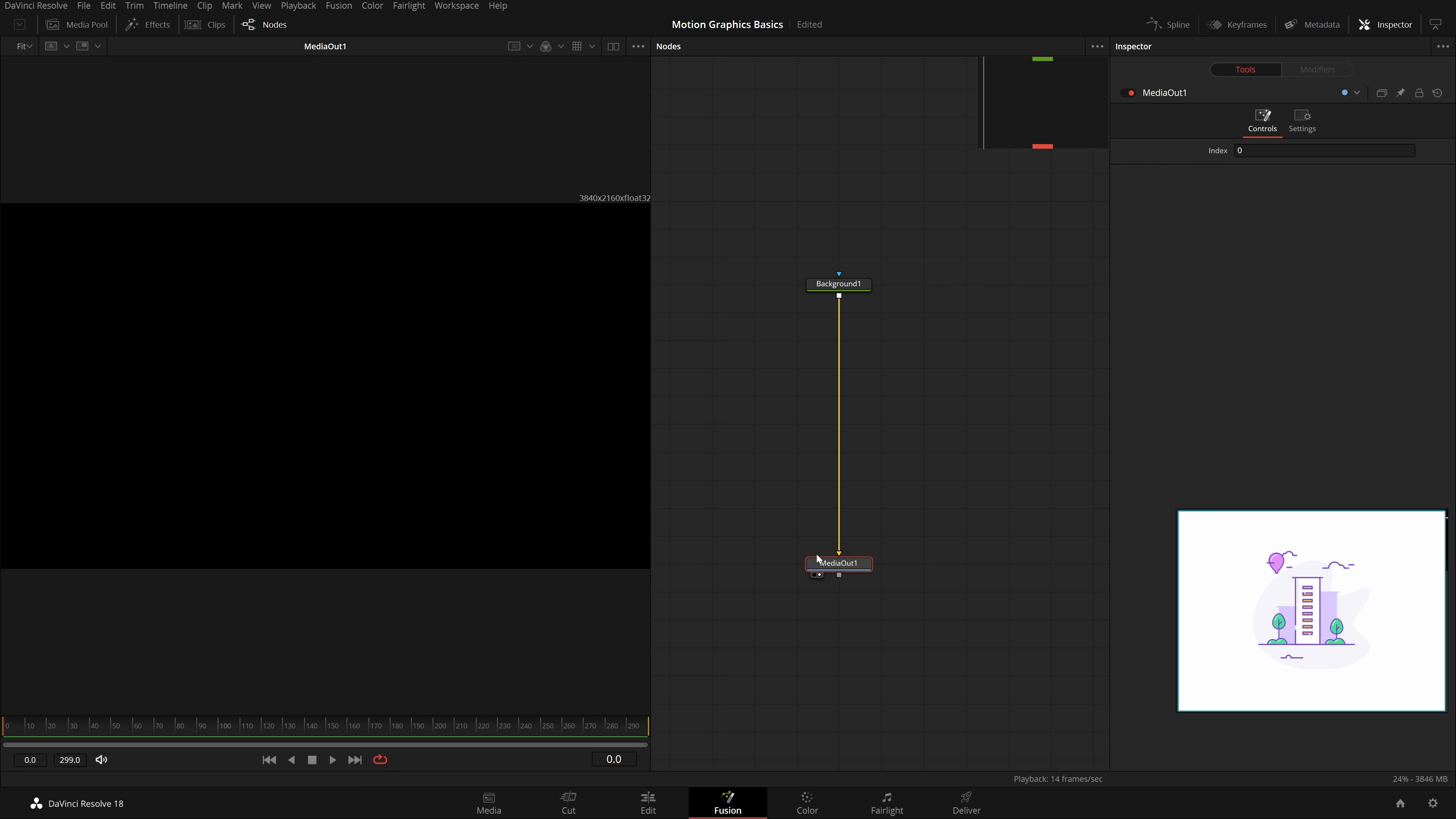
# Step: Switch to dual viewers and return to the single viewer
pyautogui.click(611, 44)
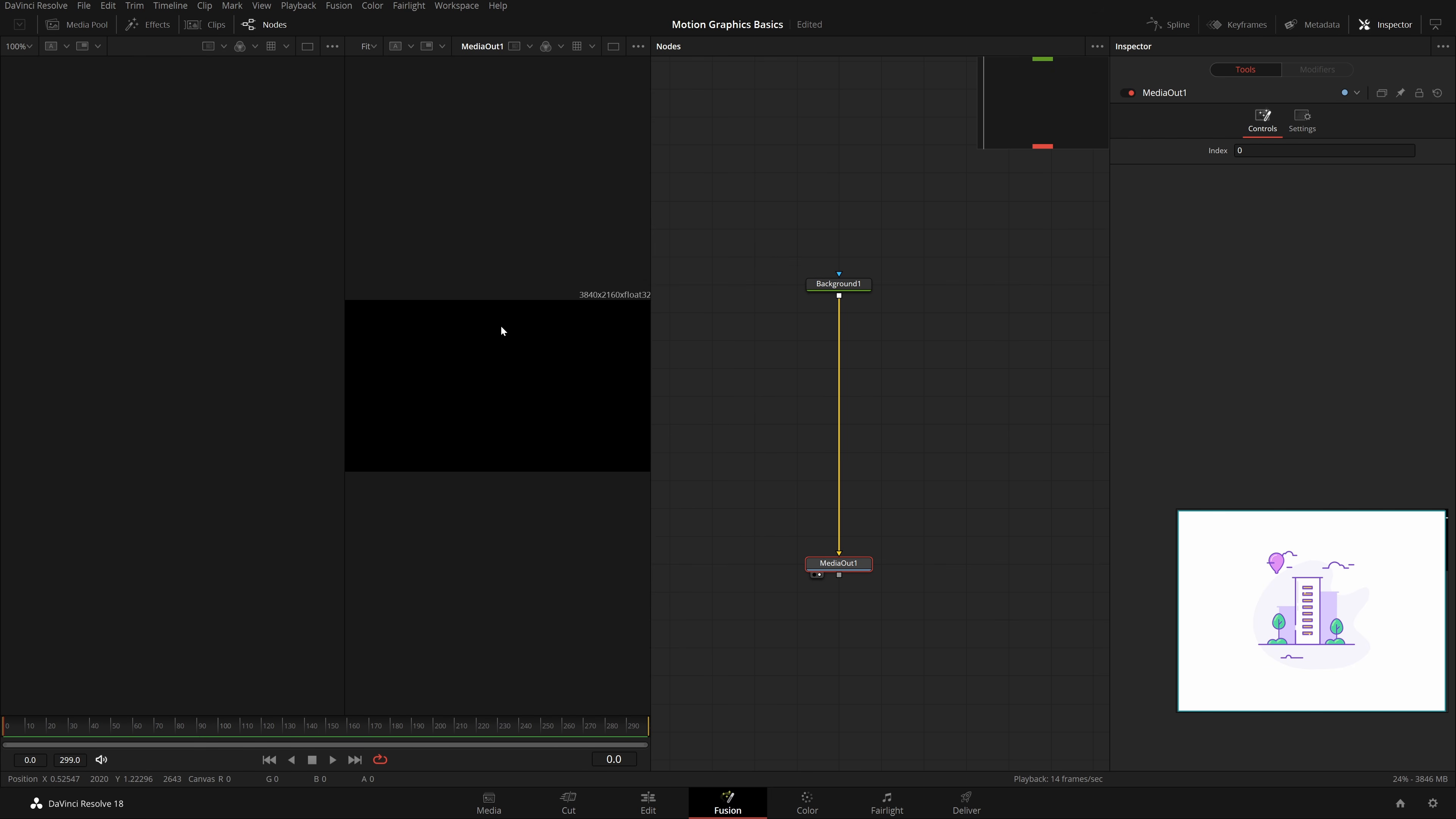
pyautogui.click(614, 47)
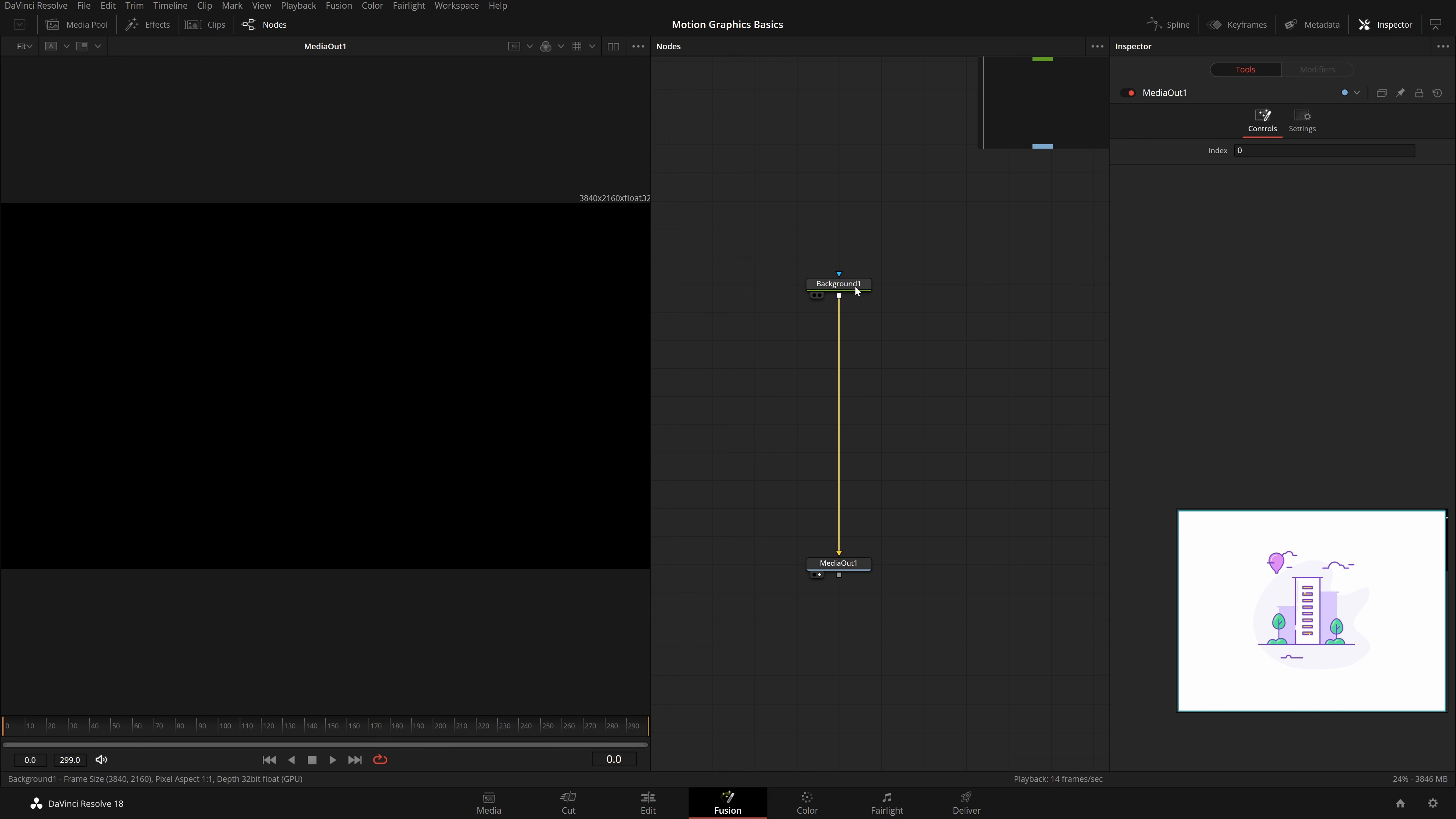
# Step: Set the solid color of the Background1 node to white
pyautogui.click(838, 284)
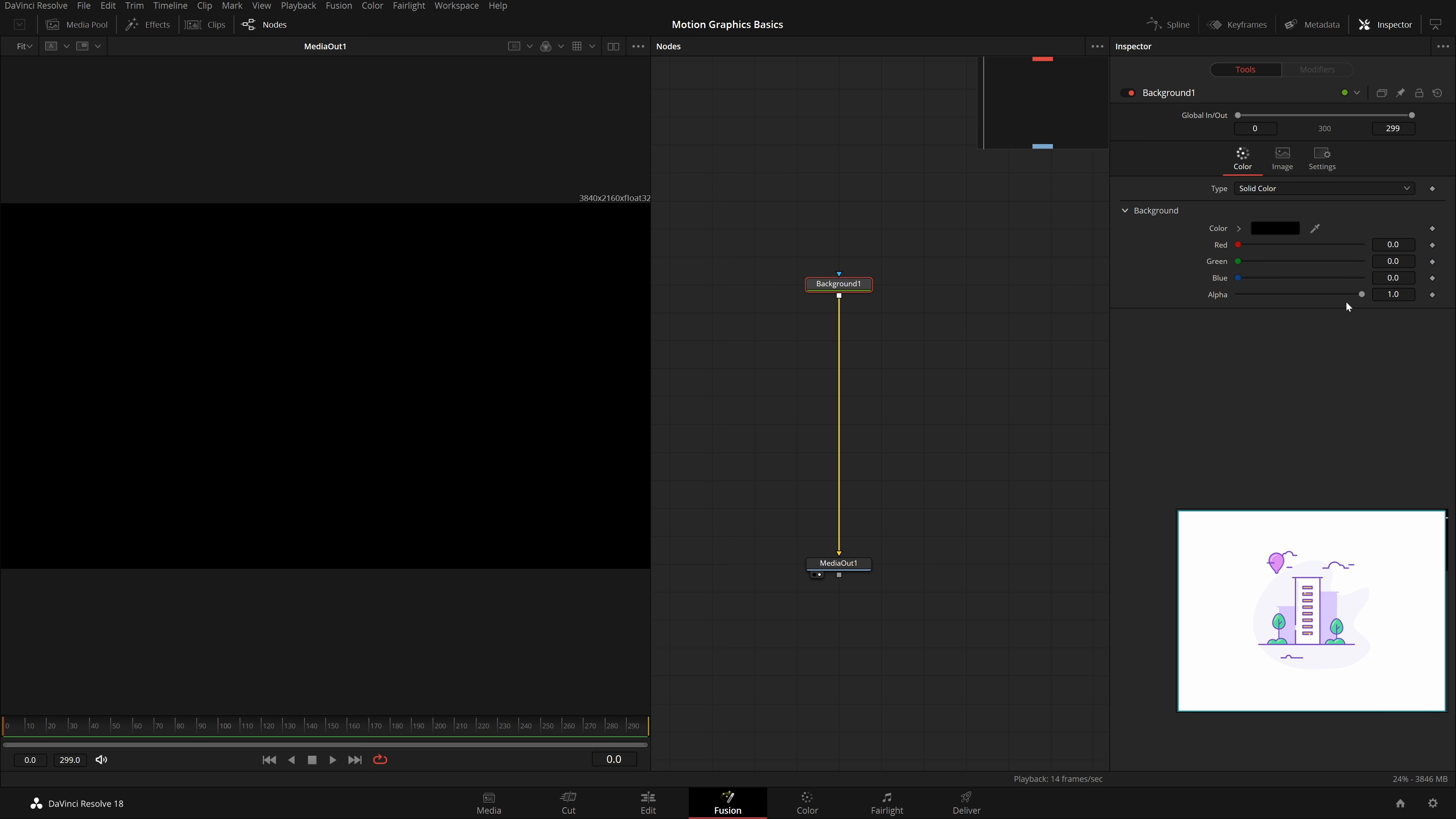
pyautogui.moveTo(1361, 294); pyautogui.dragTo(1382, 294)
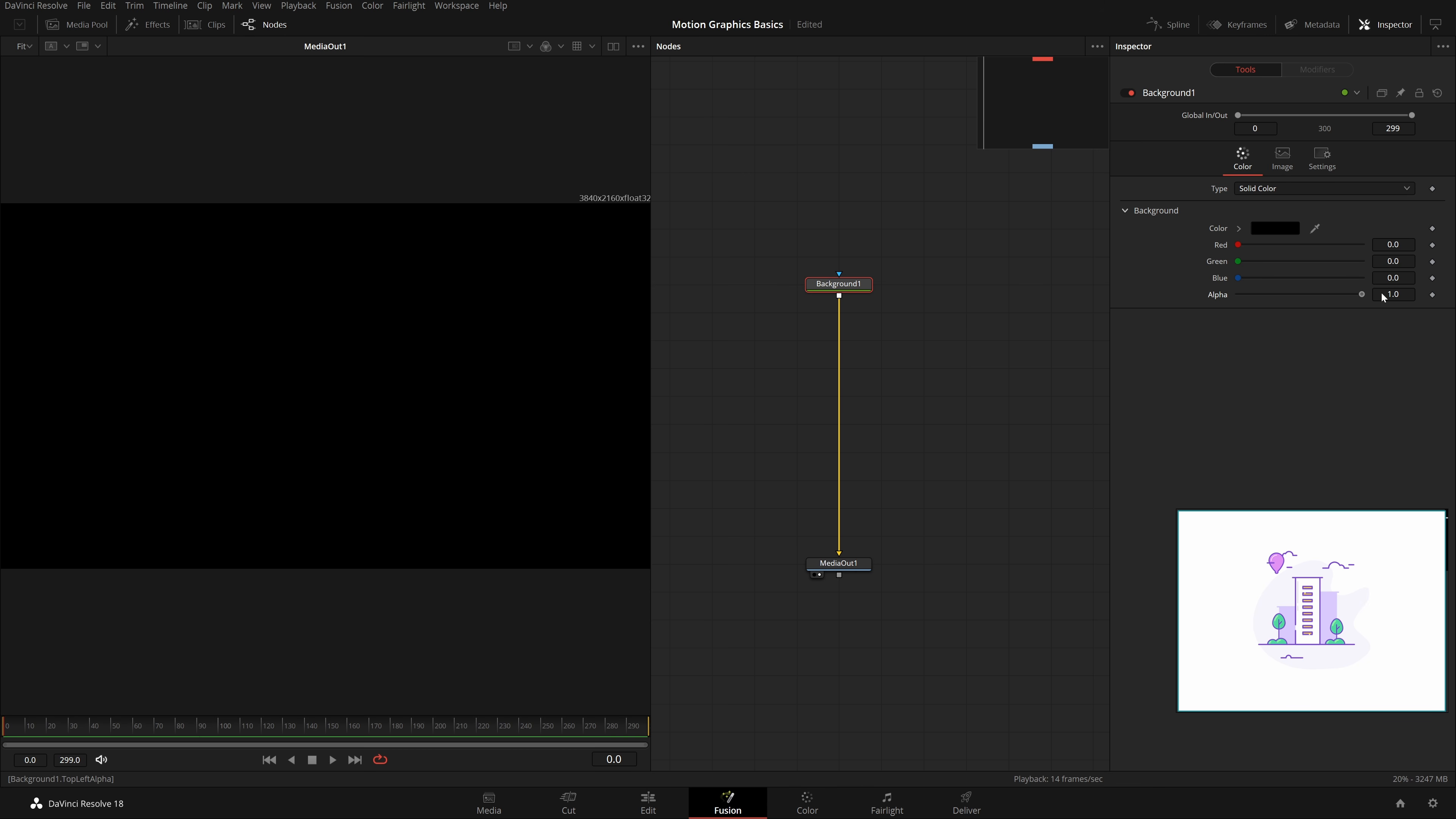
pyautogui.click(1279, 228)
pyautogui.moveTo(880, 336); pyautogui.dragTo(880, 294)
pyautogui.click(853, 519)
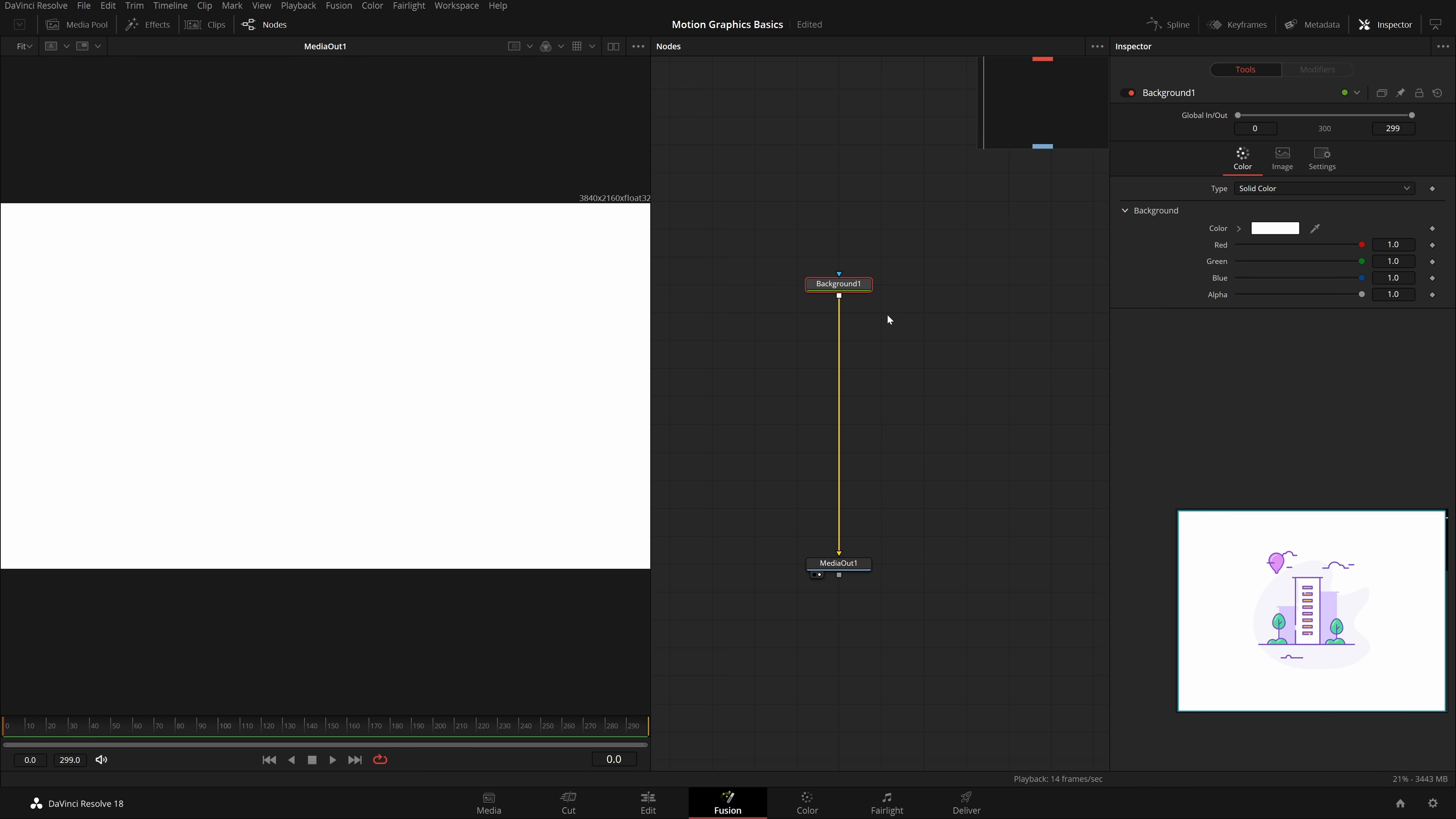
# Step: Move Background1 farther up from MediaOut1 and add a second Background node merged over it, searching for "bg"
pyautogui.moveTo(862, 284); pyautogui.dragTo(863, 229)
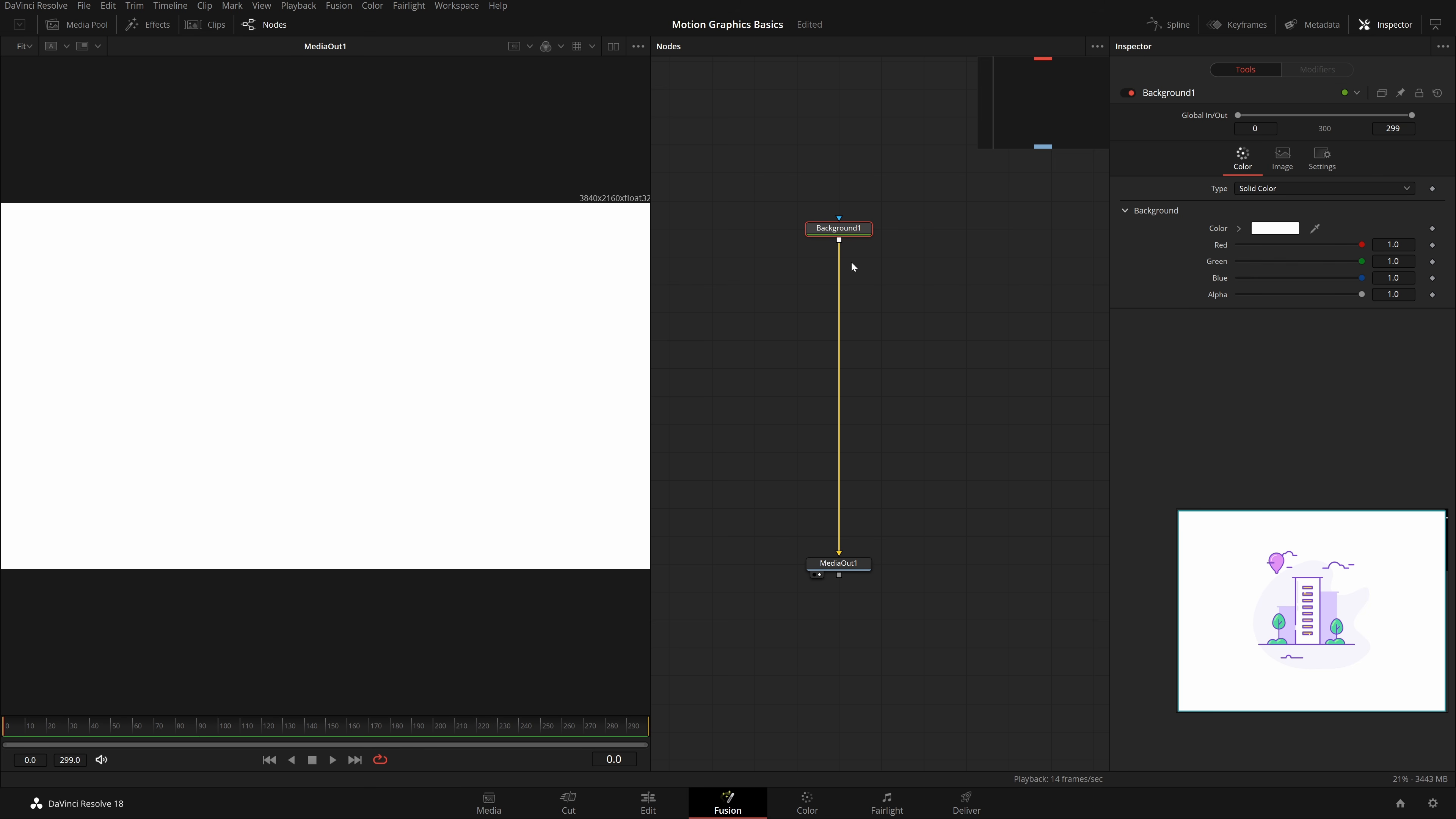
pyautogui.hotkey('shift', 'space')
pyautogui.write('bg')
pyautogui.press('Return')
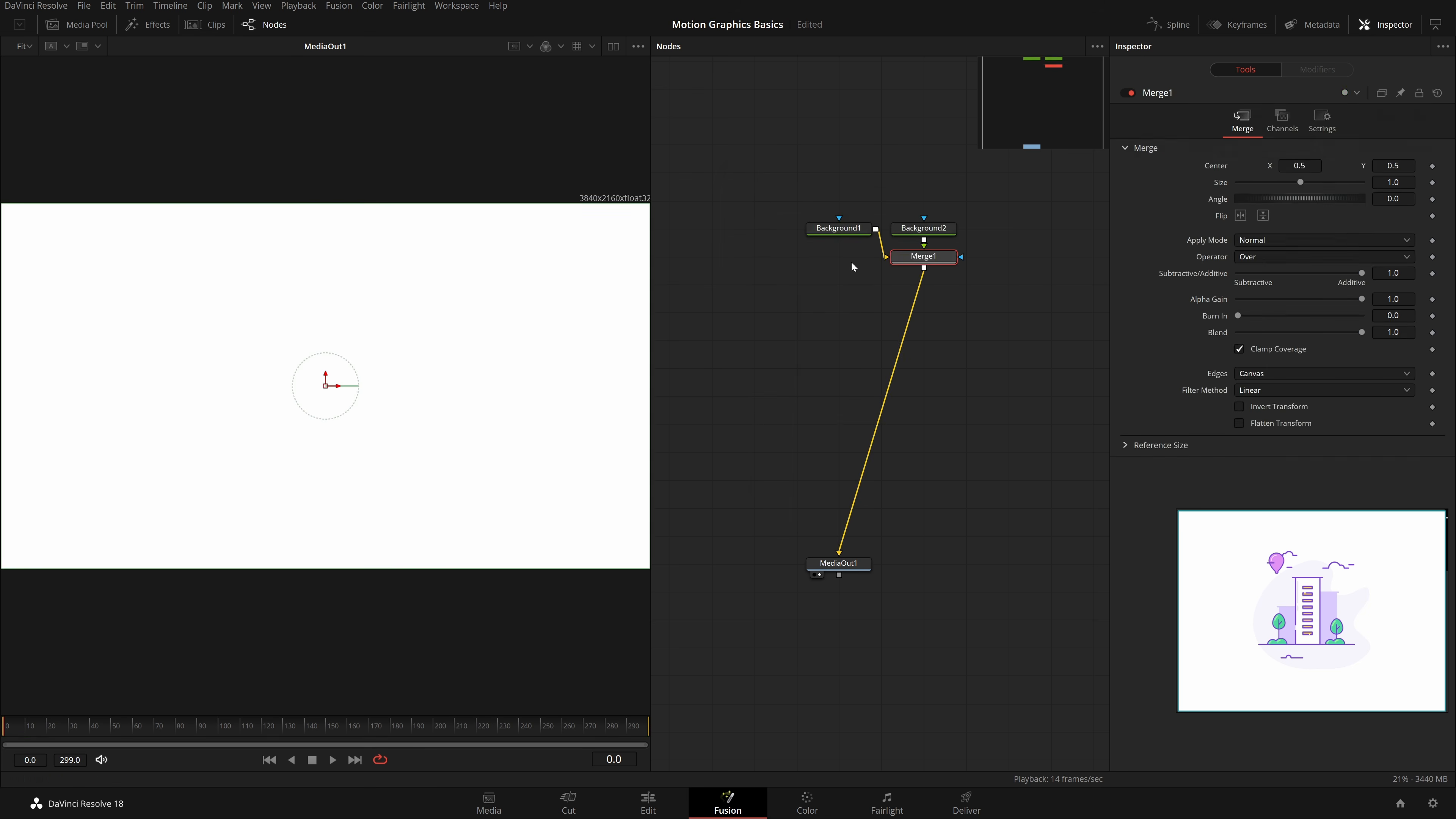
# Step: Arrange Merge1 directly beneath Background1 and place Background2 to the left of Merge1
pyautogui.moveTo(950, 263); pyautogui.dragTo(858, 302)
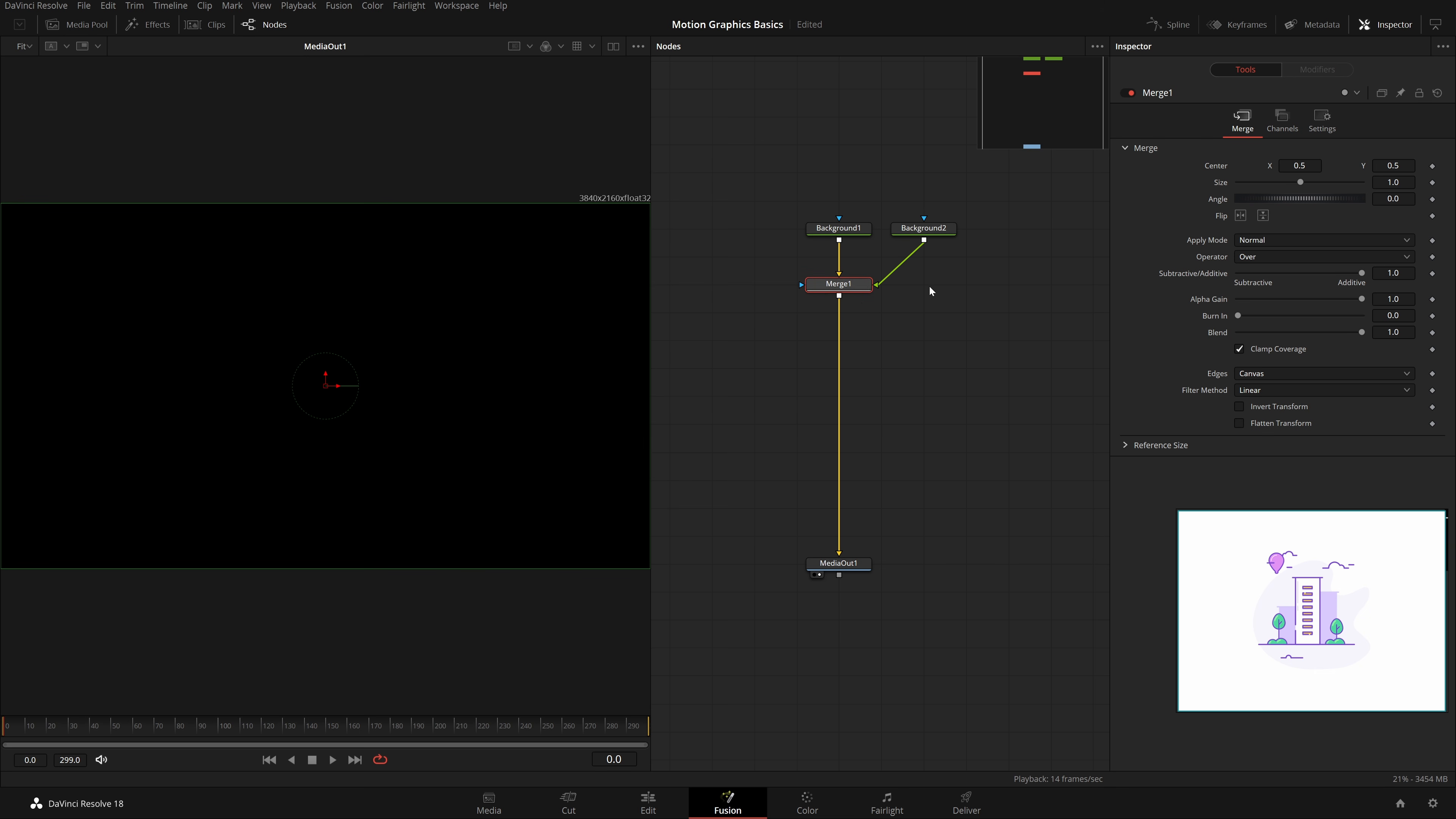
pyautogui.click(942, 396)
pyautogui.moveTo(942, 404); pyautogui.dragTo(969, 412)
pyautogui.moveTo(961, 240); pyautogui.dragTo(749, 296)
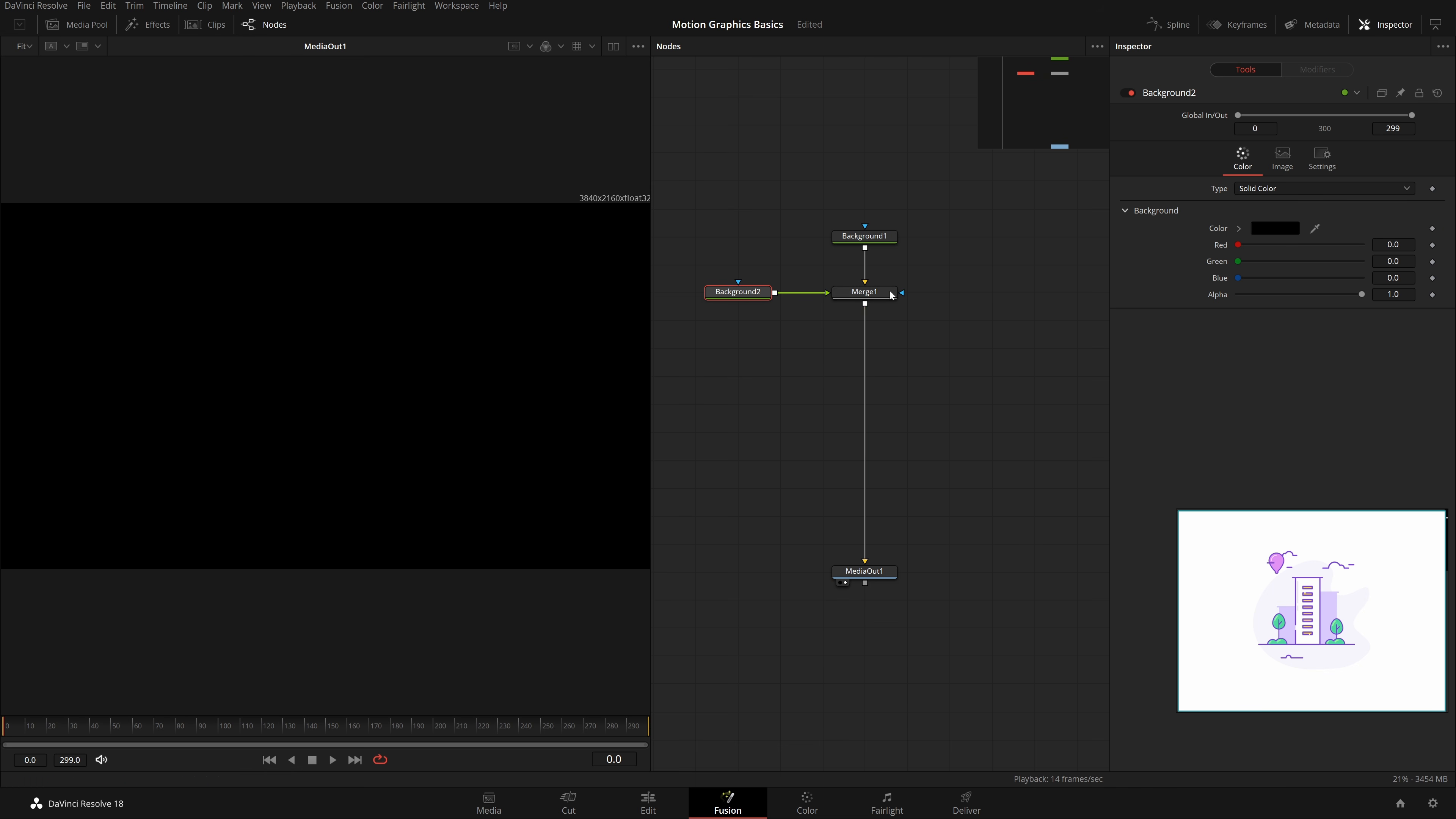
# Step: Inspect the Merge1, Background1 and Background2 nodes, showing first Background1 and then Merge1 in the viewer
pyautogui.click(867, 289)
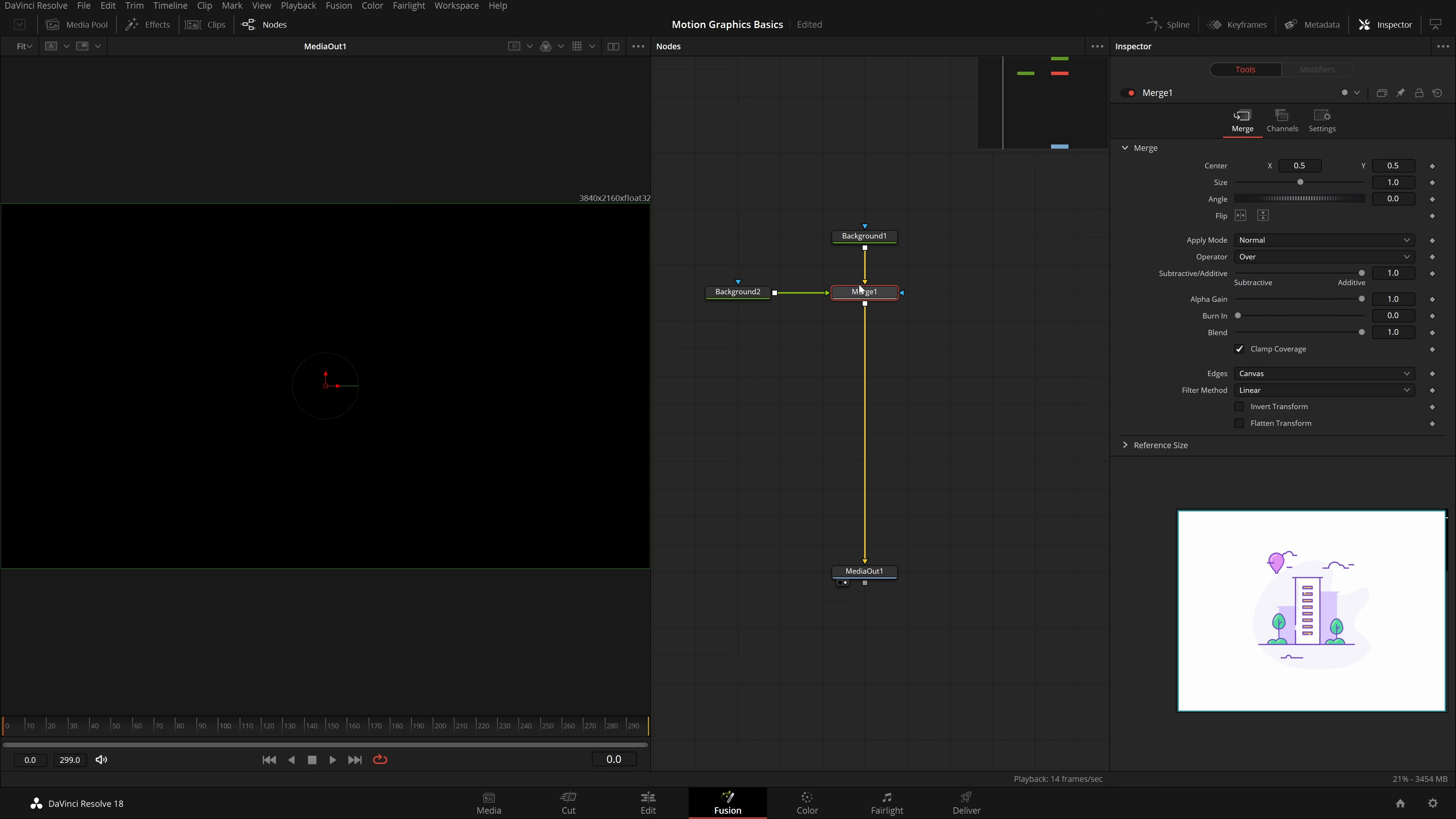
pyautogui.click(875, 236)
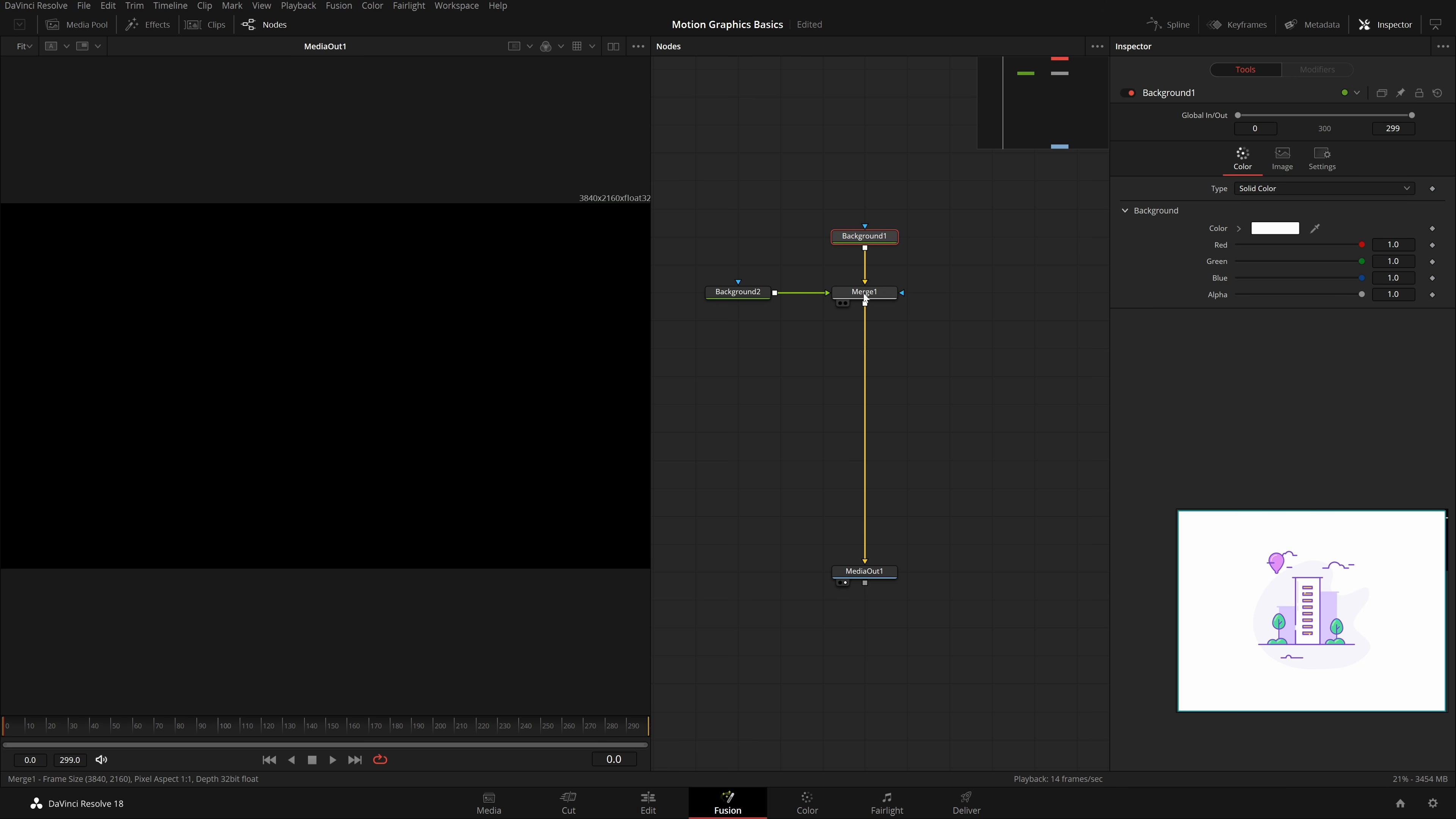
pyautogui.click(768, 296)
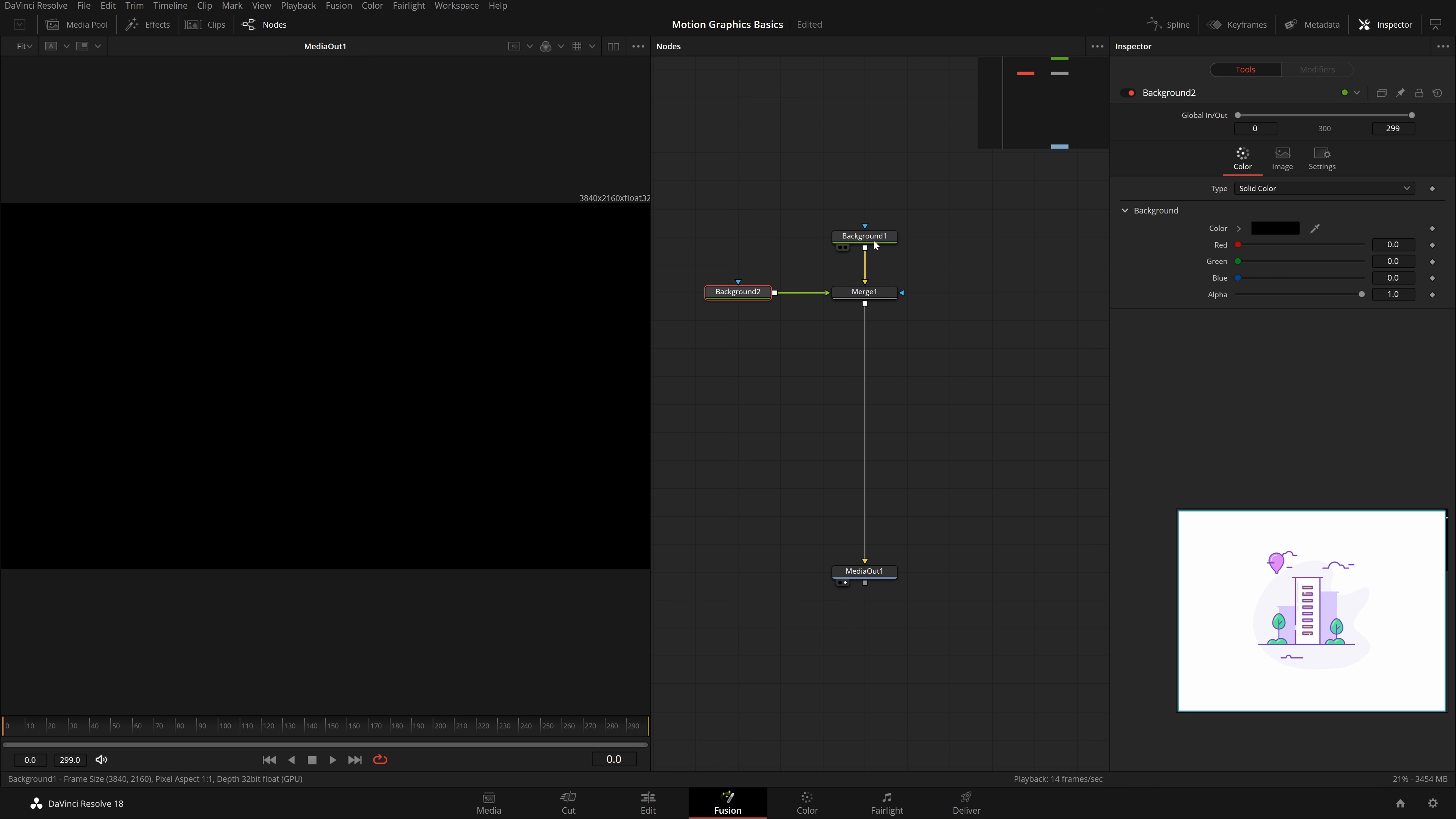
pyautogui.moveTo(869, 239); pyautogui.dragTo(449, 242)
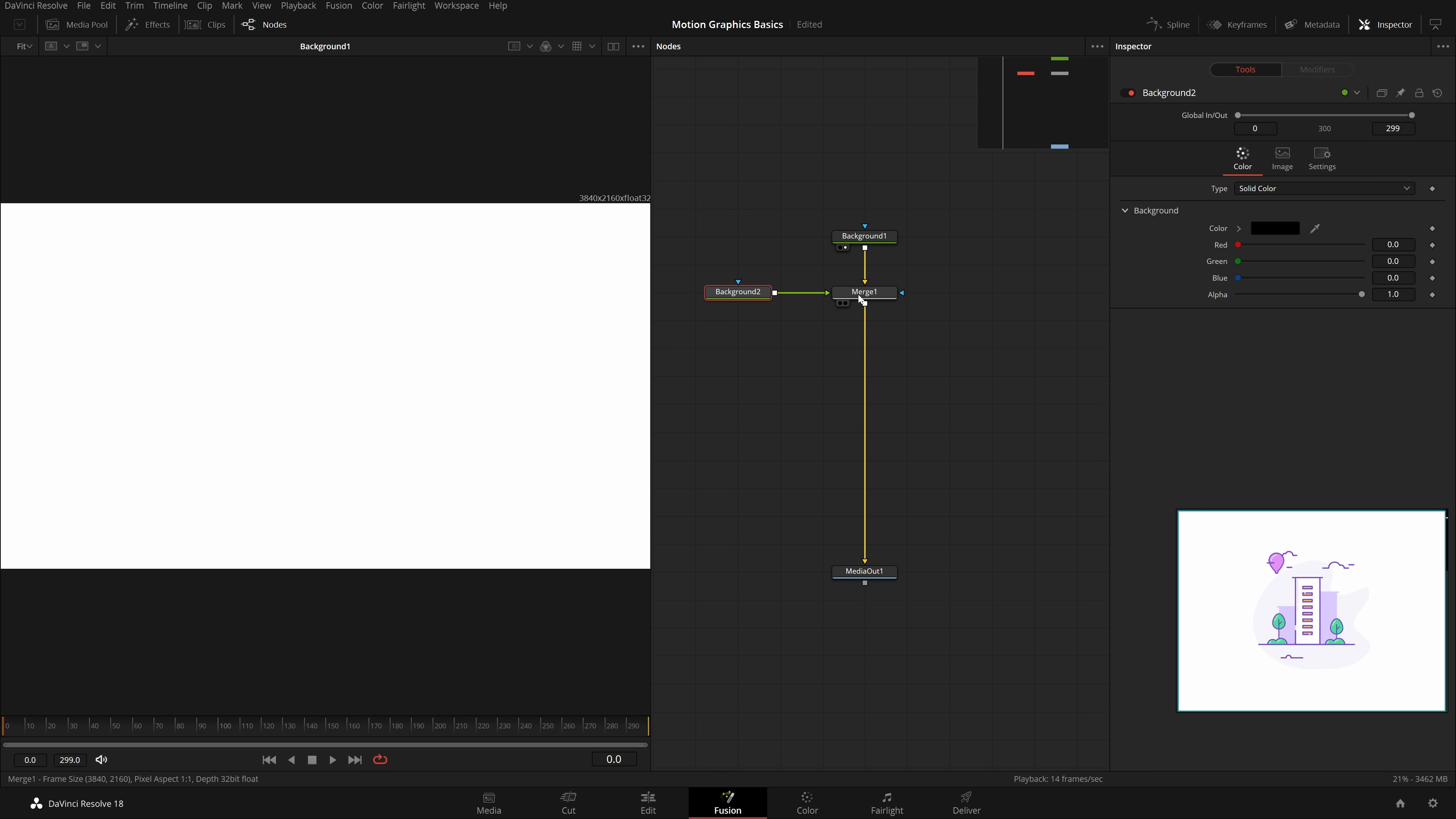
pyautogui.moveTo(869, 297); pyautogui.dragTo(494, 282)
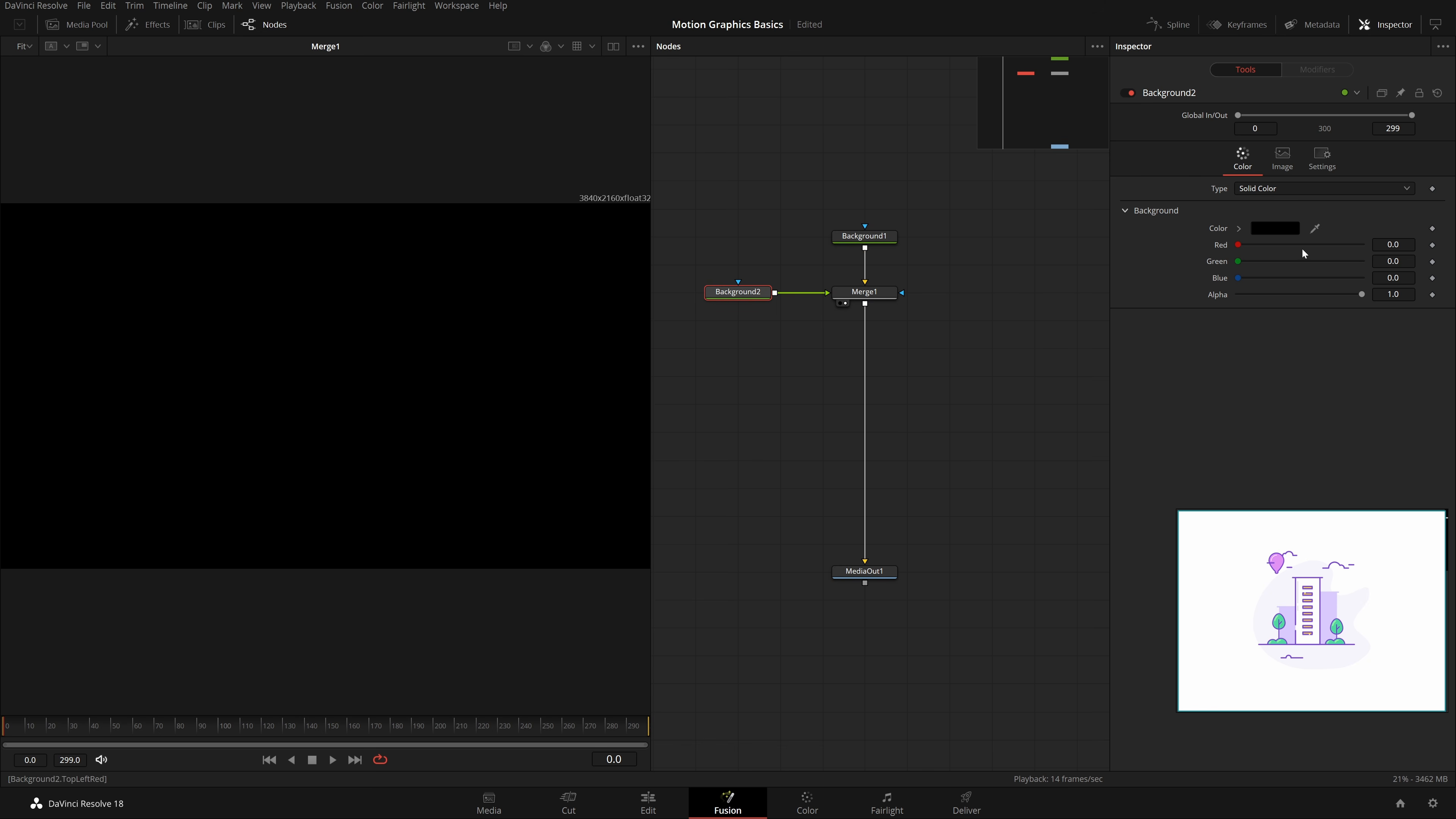
# Step: Set Background2's color to purple #7745dd by sampling it from the reference city illustration
pyautogui.click(1279, 230)
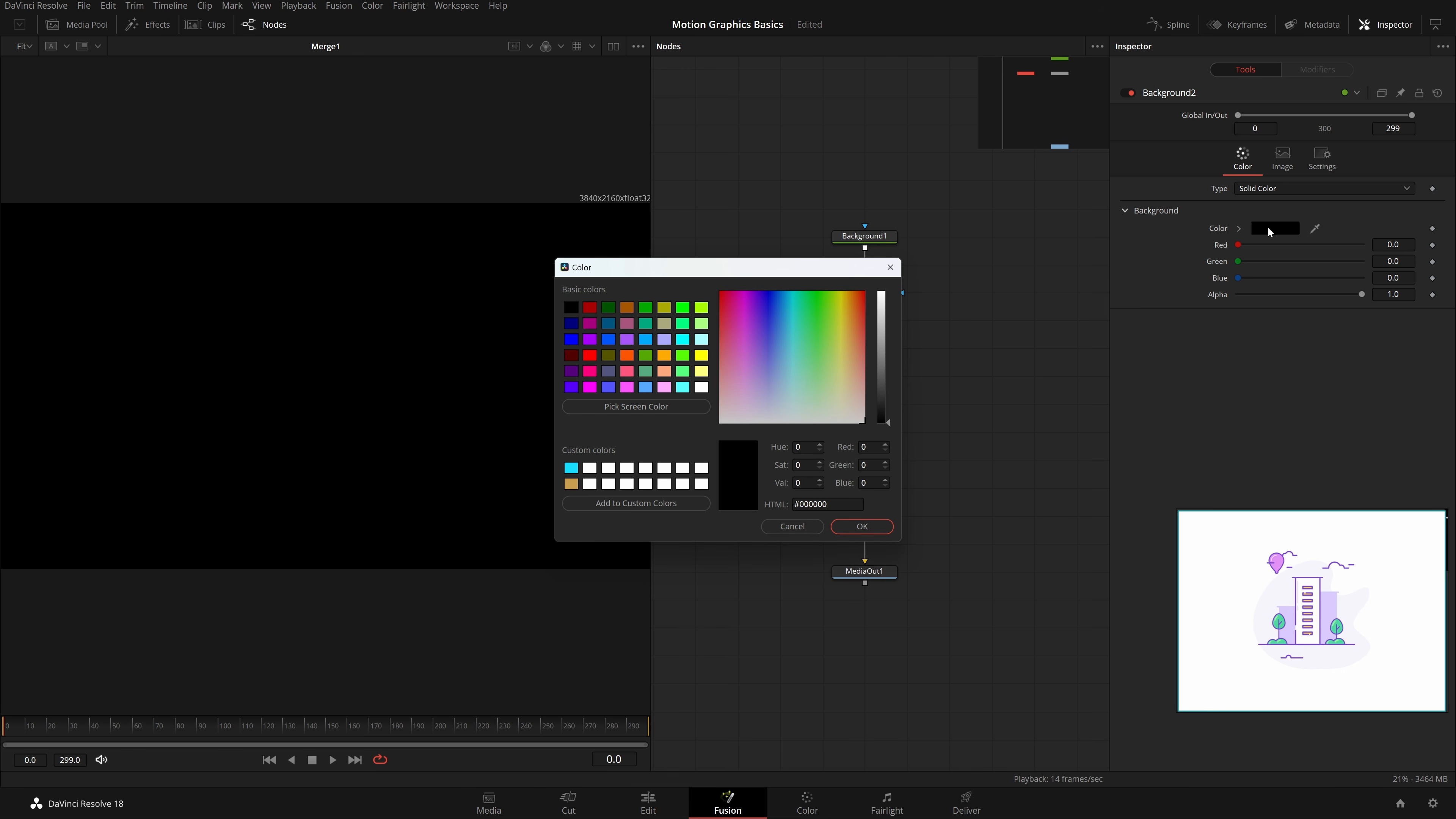
pyautogui.click(652, 408)
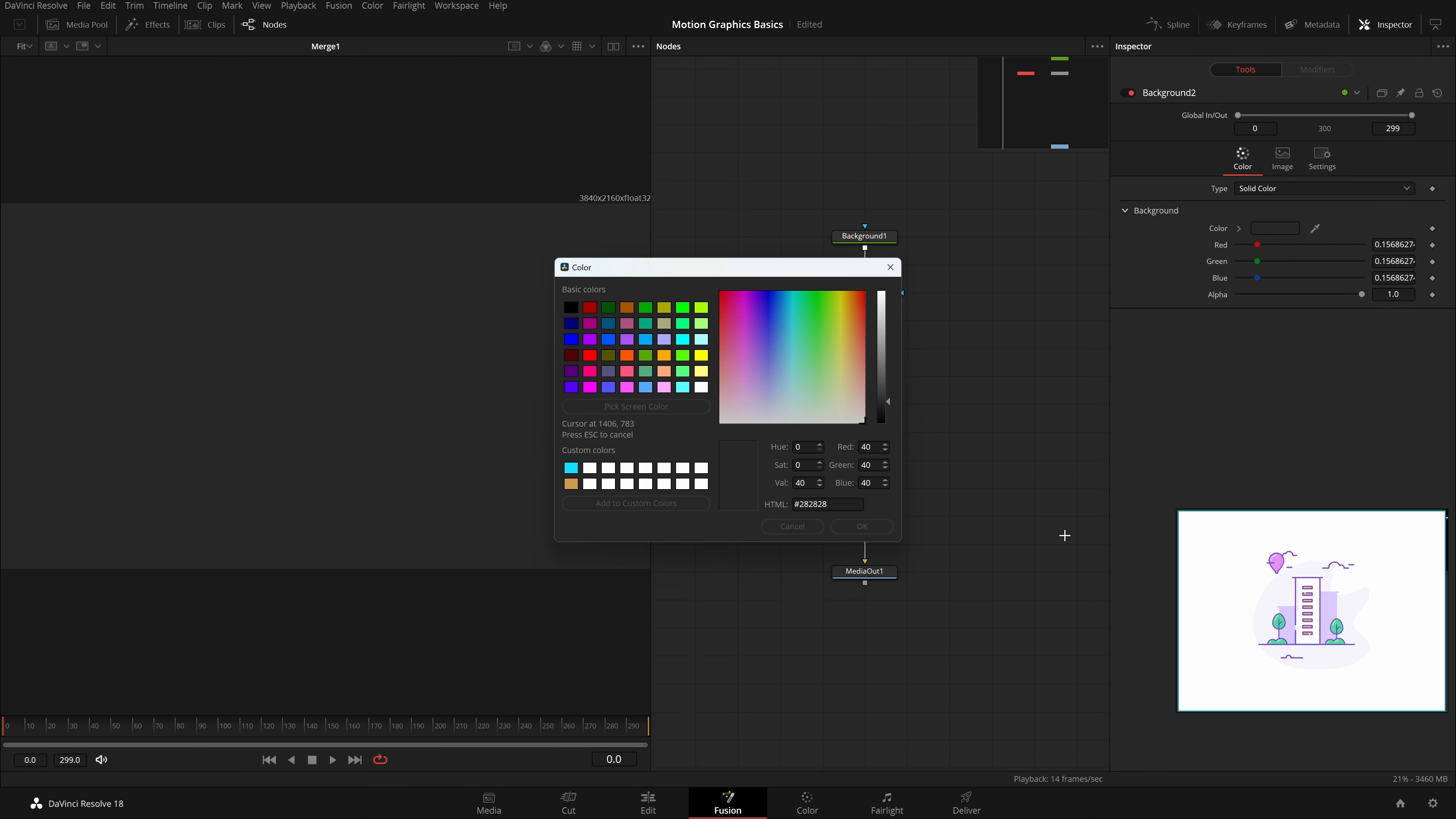
pyautogui.click(1317, 578)
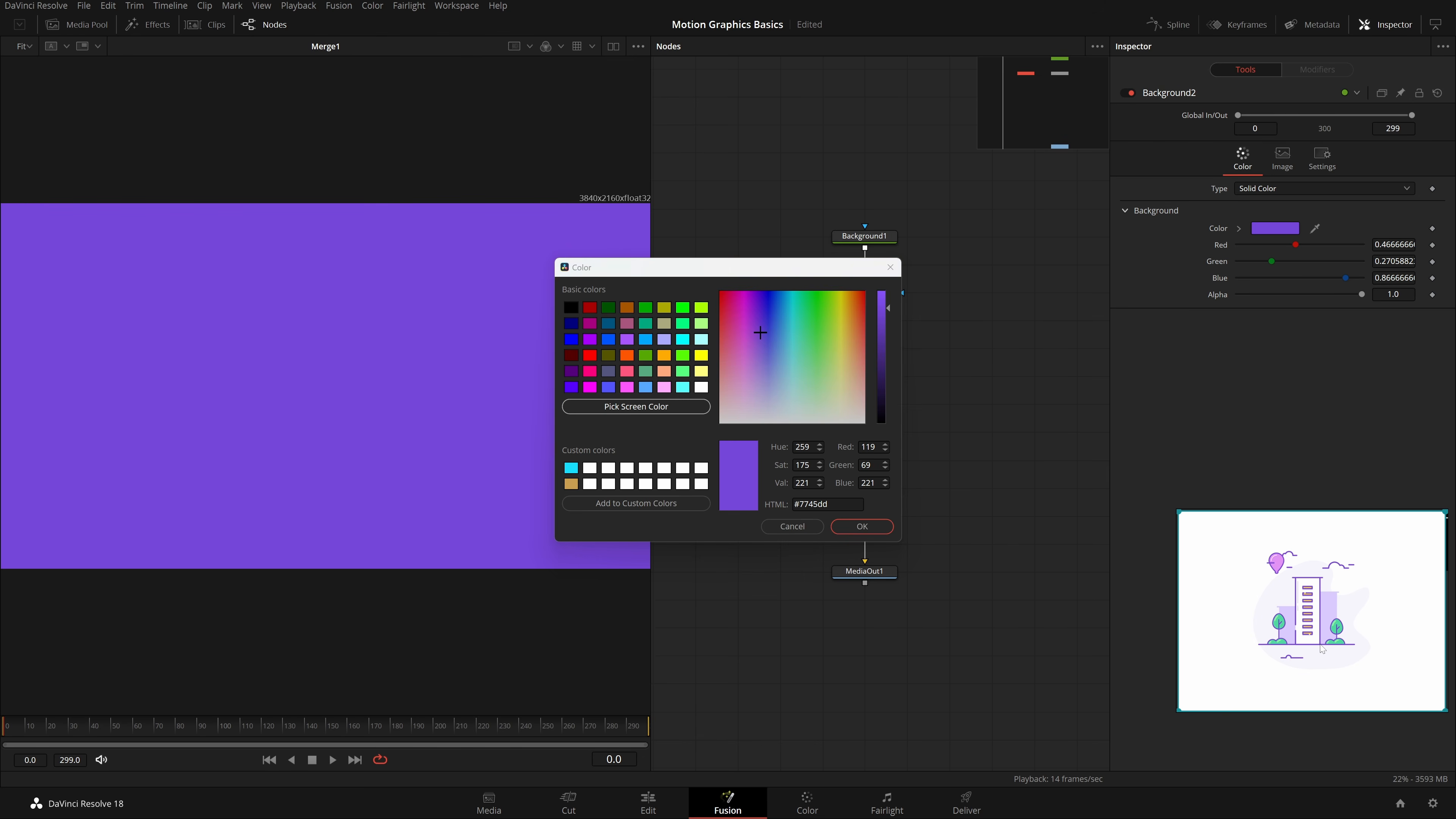
pyautogui.click(871, 526)
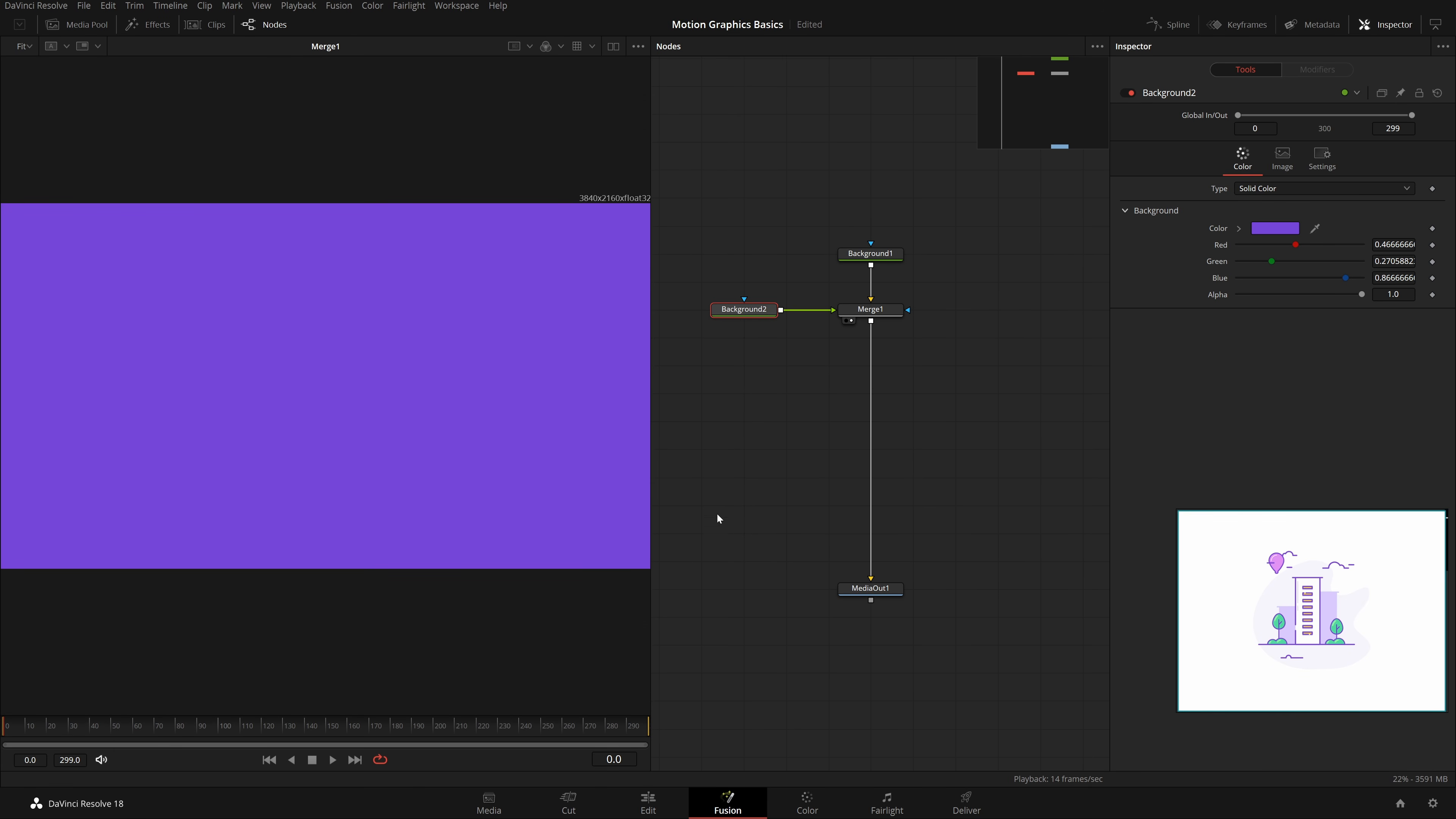
# Step: Add a Polygon effect mask to Background2 so it limits where the purple color appears
pyautogui.moveTo(717, 513); pyautogui.dragTo(741, 535)
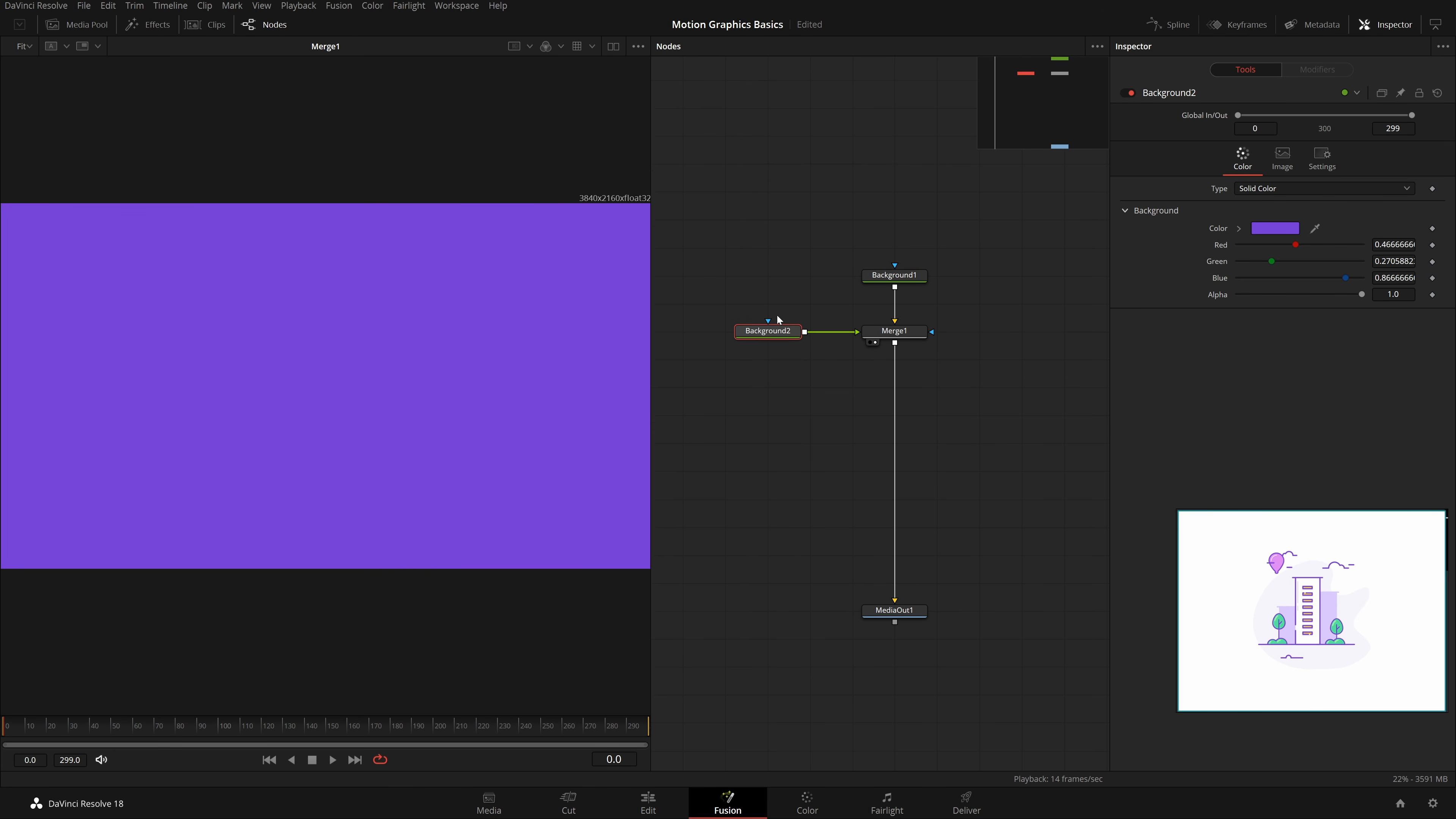
pyautogui.rightClick(288, 392)
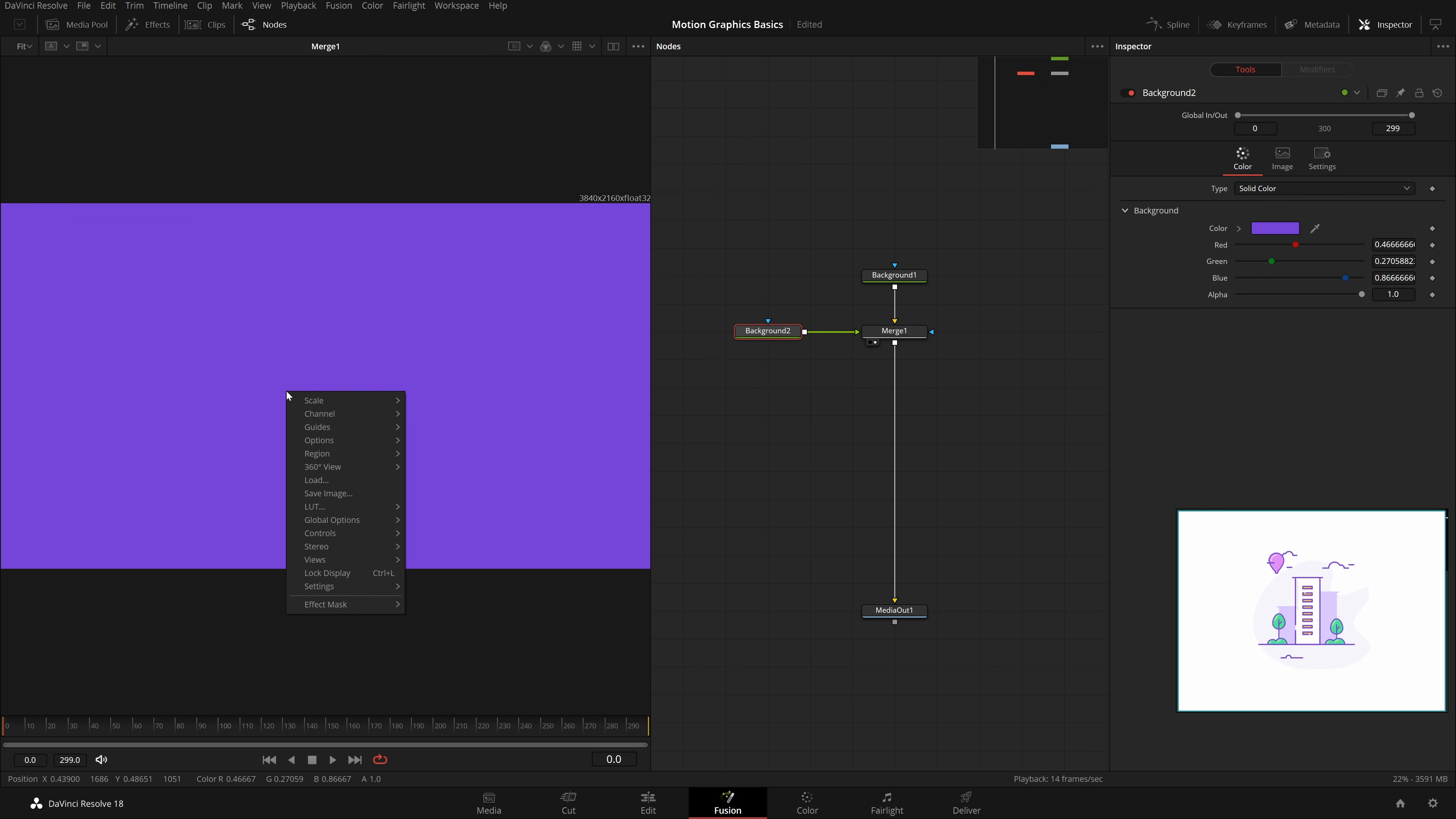
pyautogui.moveTo(346, 608)
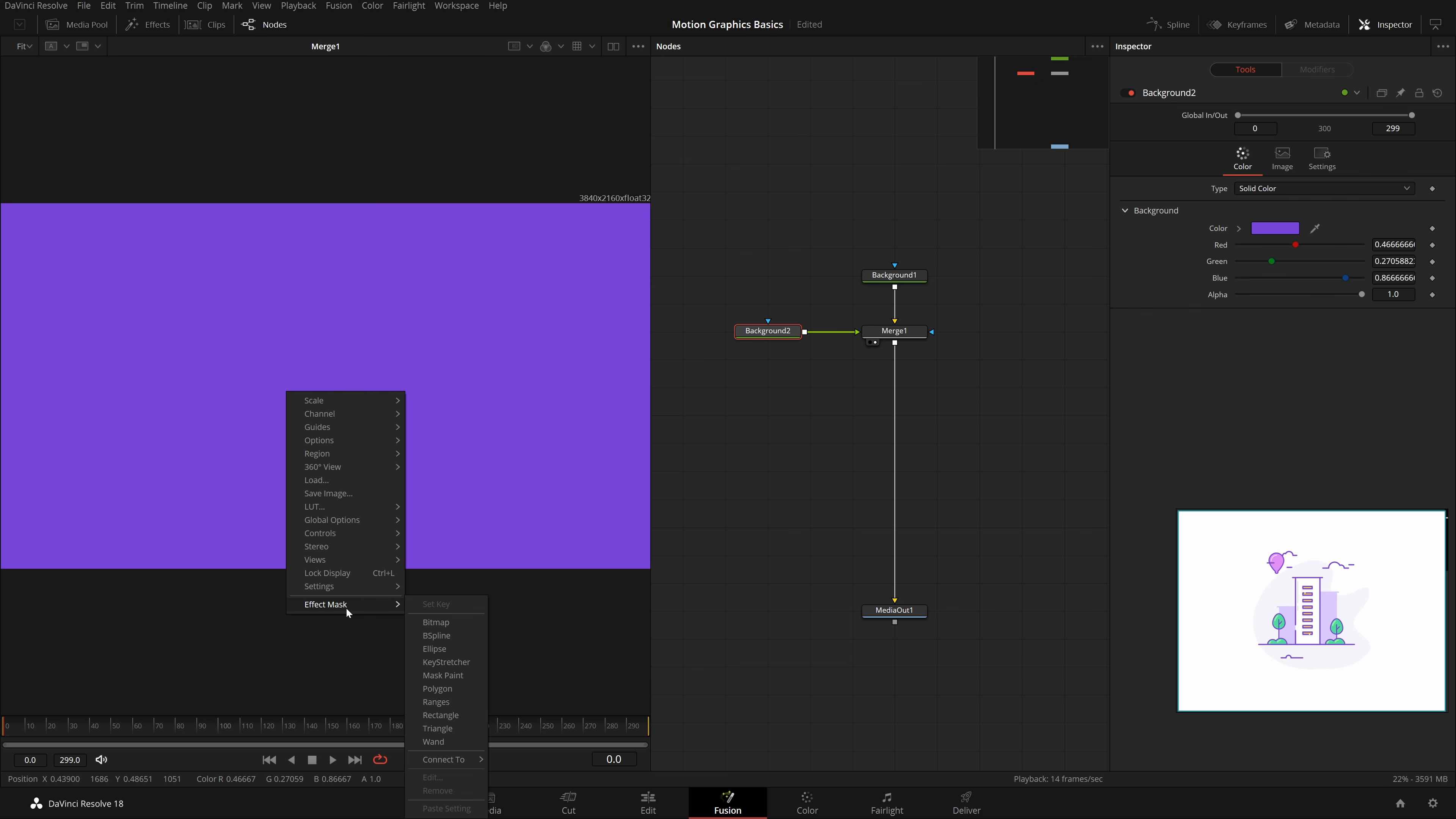
pyautogui.click(452, 692)
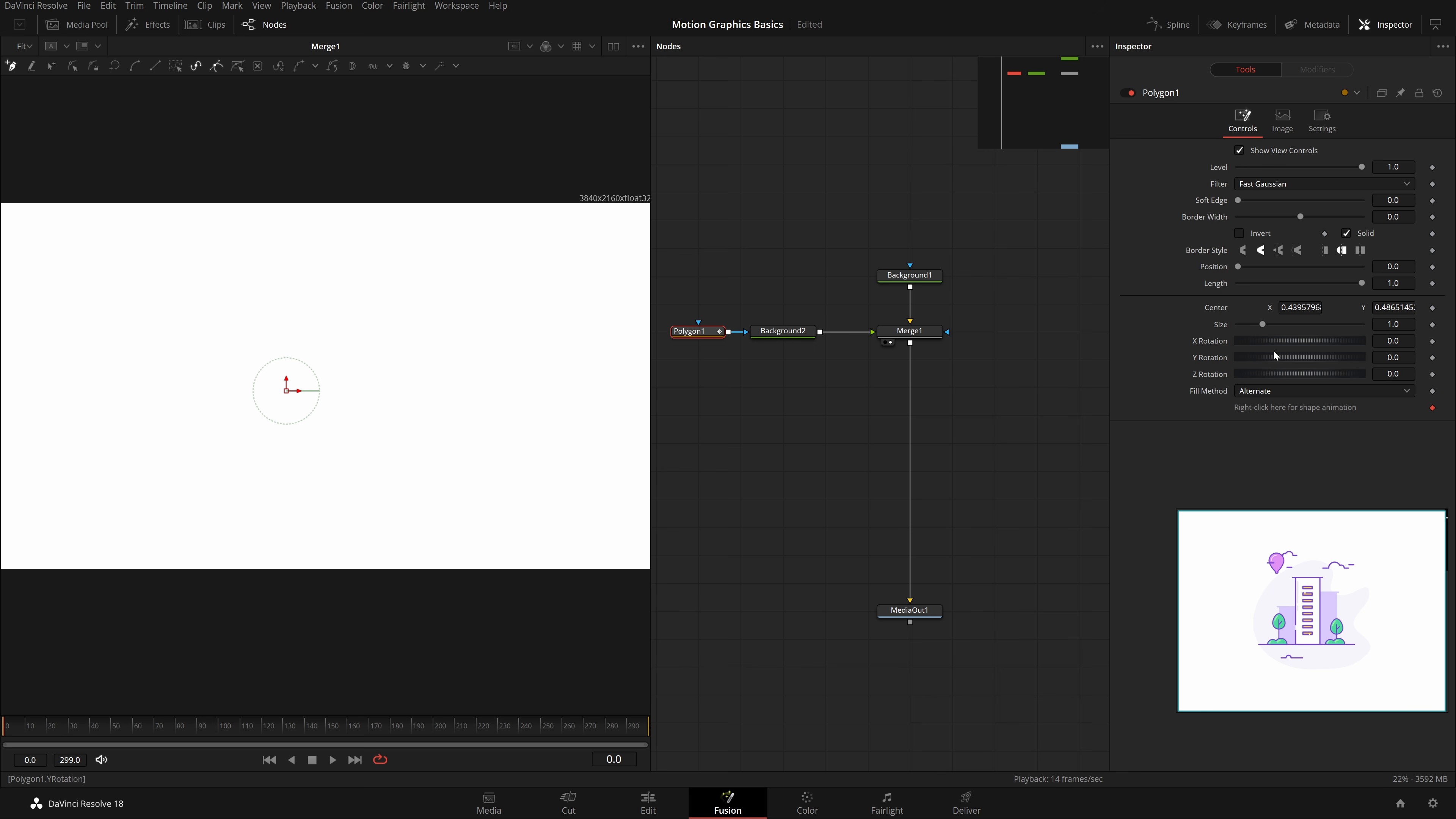
pyautogui.moveTo(715, 327)
pyautogui.mouseDown()
pyautogui.moveTo(716, 299)
pyautogui.moveTo(746, 291)
pyautogui.moveTo(700, 333)
pyautogui.moveTo(751, 281)
pyautogui.moveTo(784, 312)
pyautogui.moveTo(692, 332)
pyautogui.mouseUp()
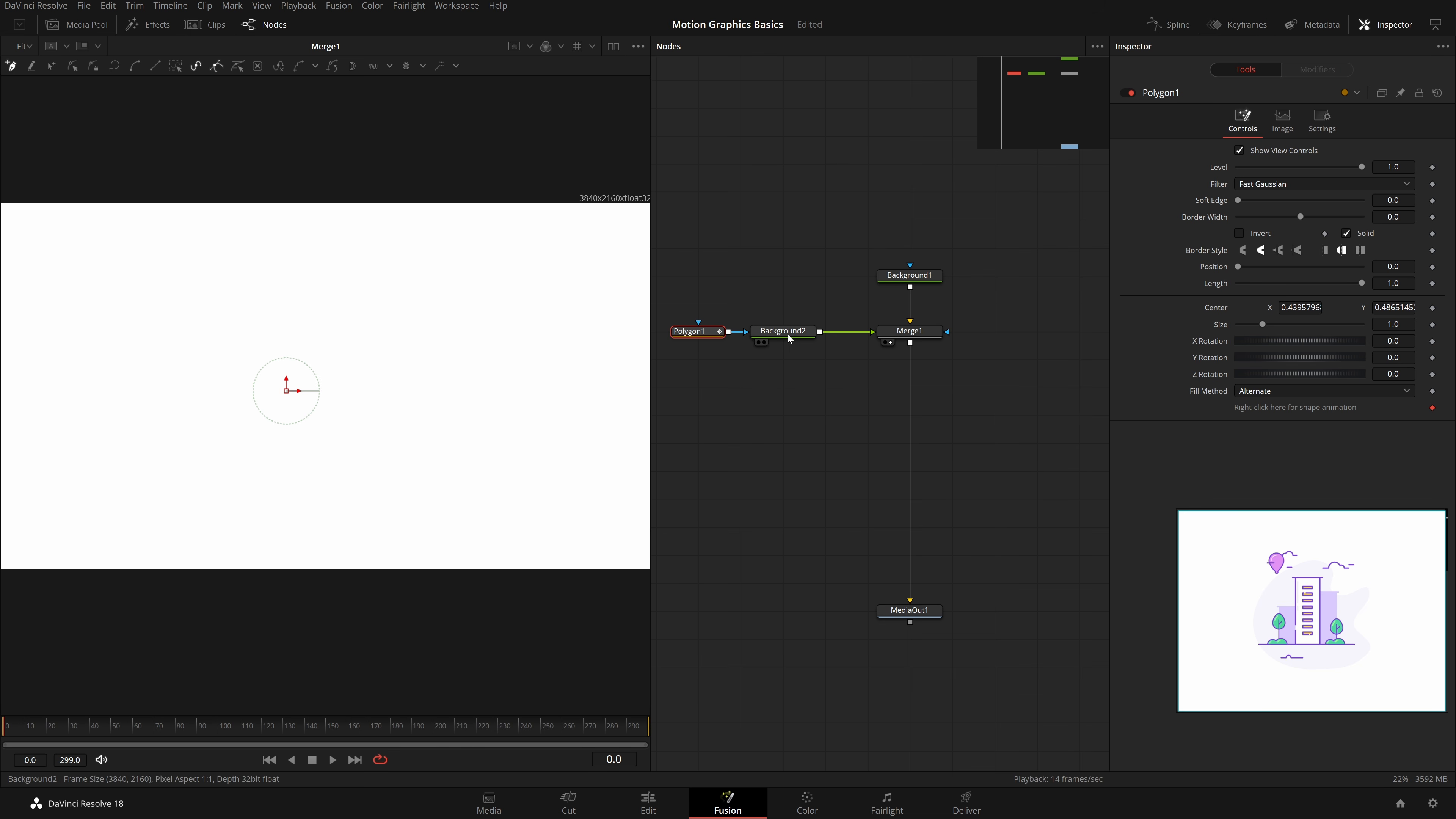
pyautogui.moveTo(699, 301); pyautogui.dragTo(817, 411)
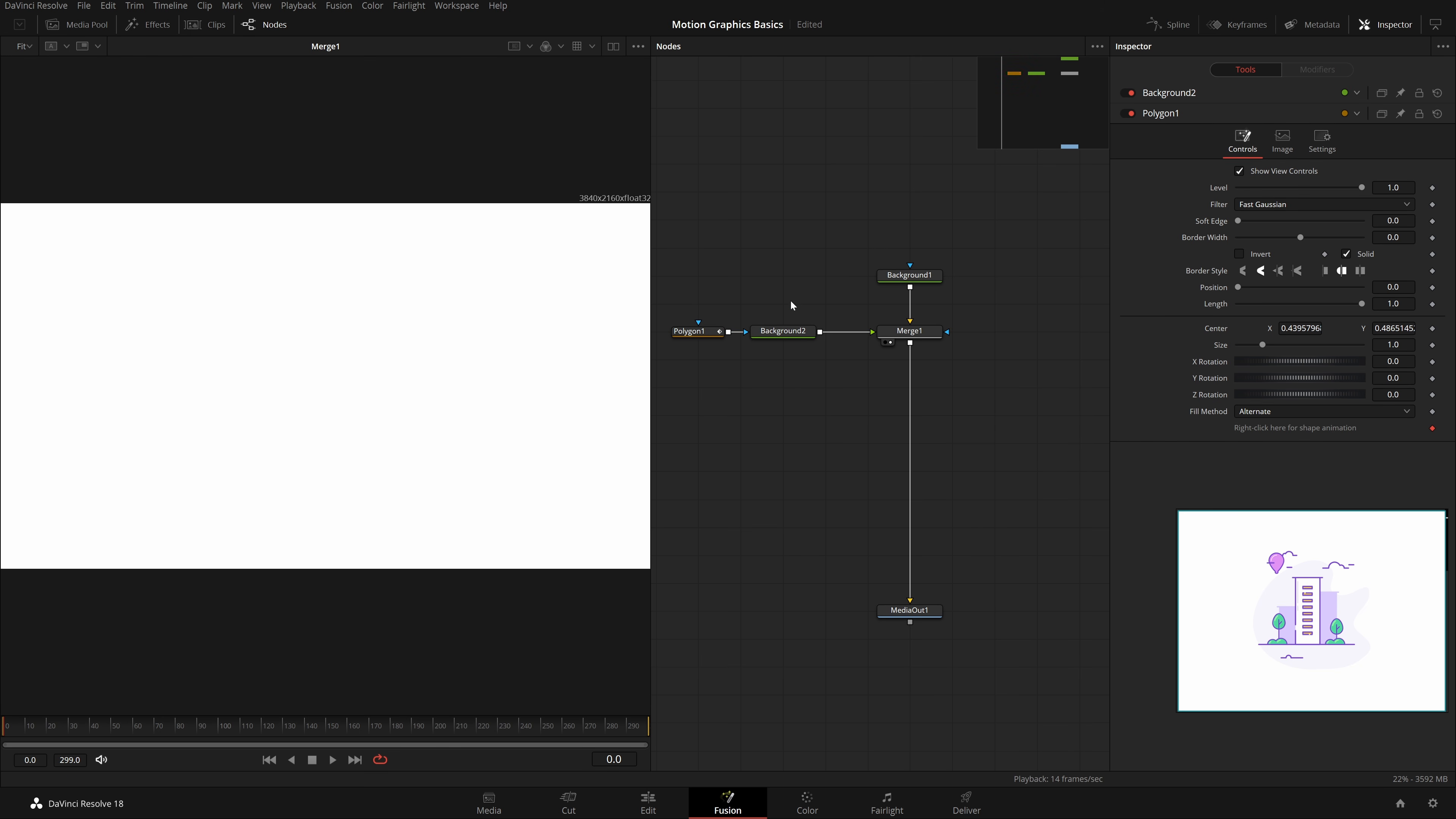
# Step: Center the Polygon1 mask in the frame by setting its Center X and Y to 0.5
pyautogui.click(693, 332)
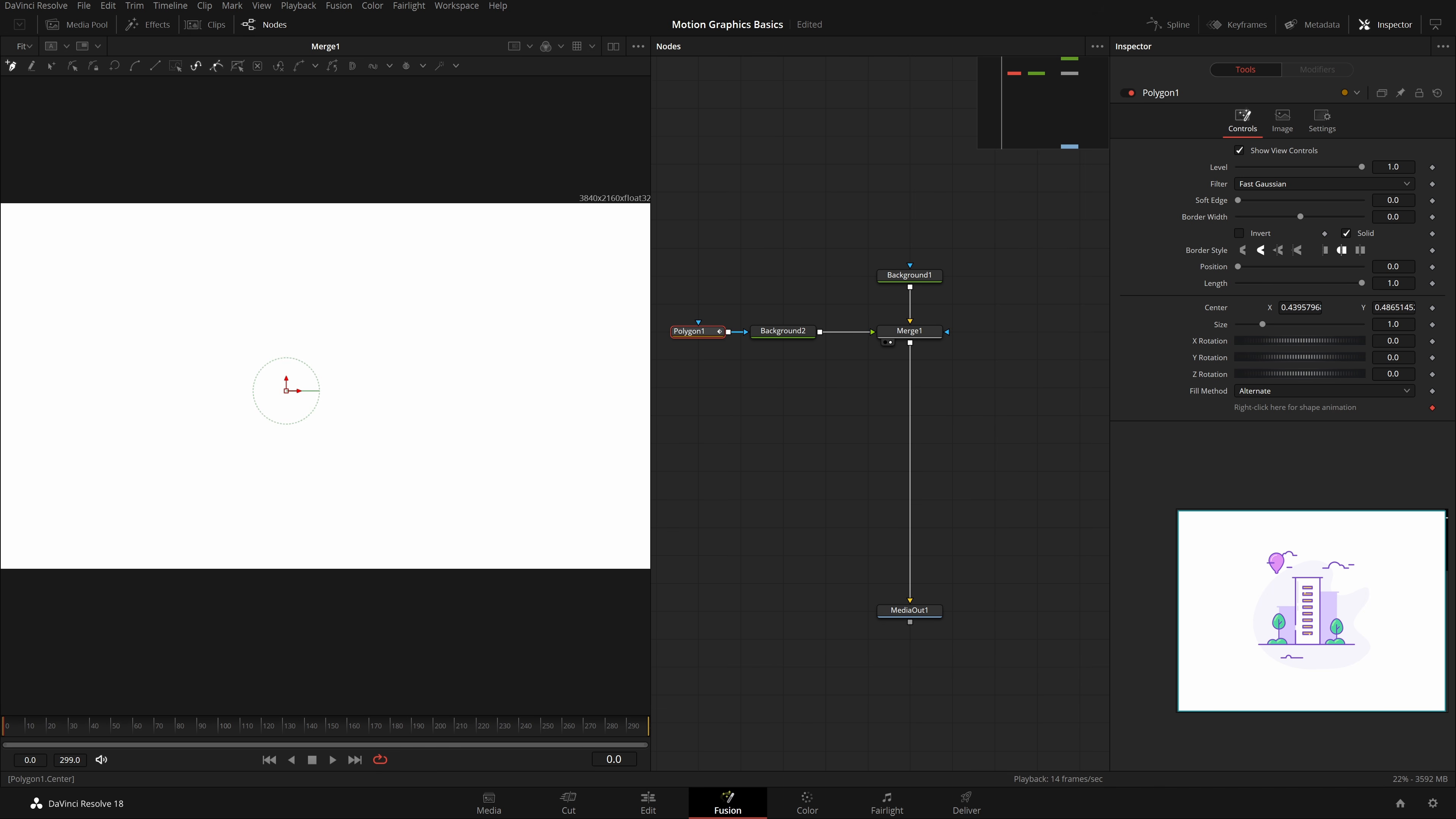
pyautogui.click(1300, 307)
pyautogui.write('0.5')
pyautogui.press('Tab')
pyautogui.write('0.5')
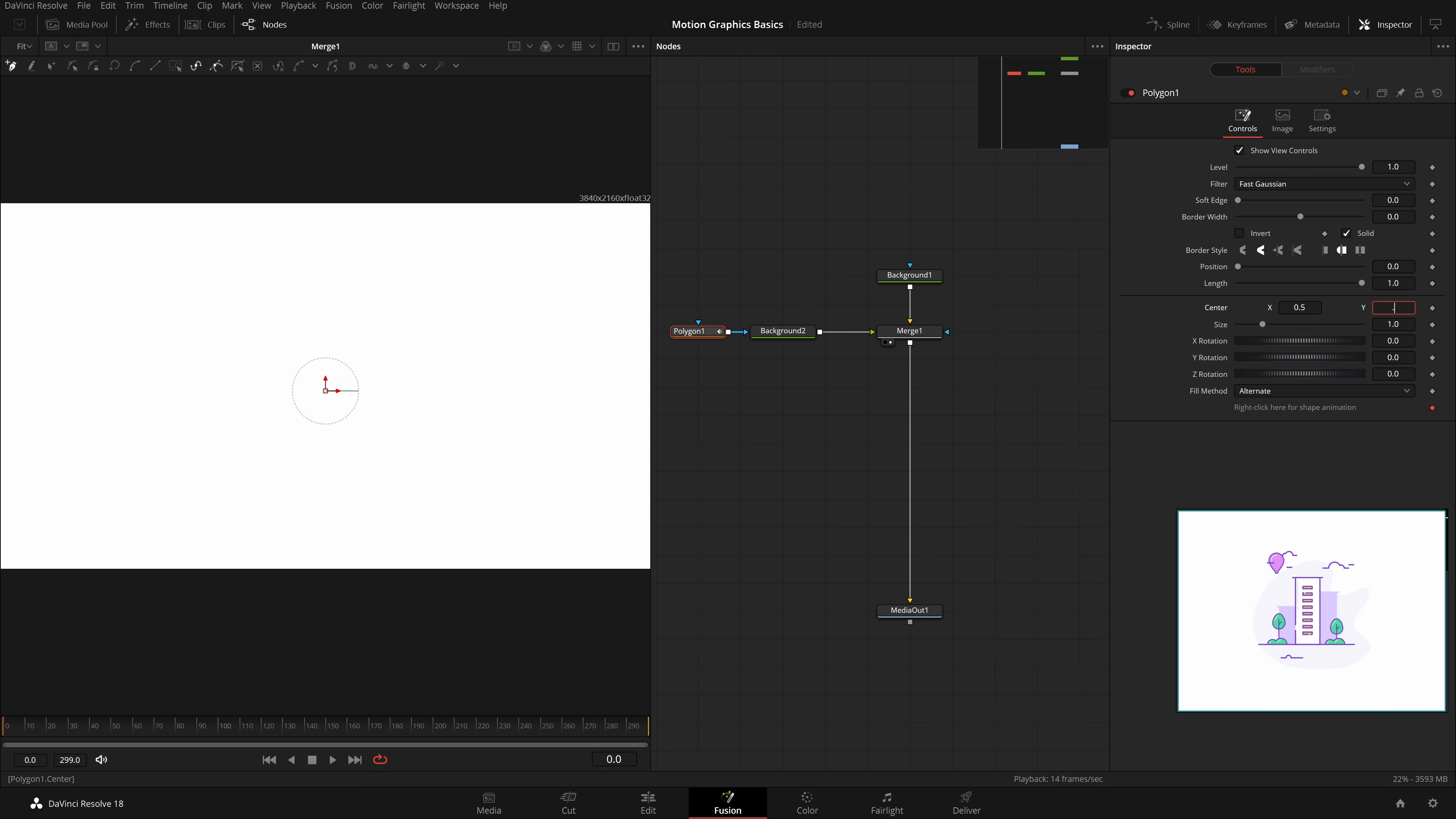
pyautogui.press('Tab')
pyautogui.press('Return')
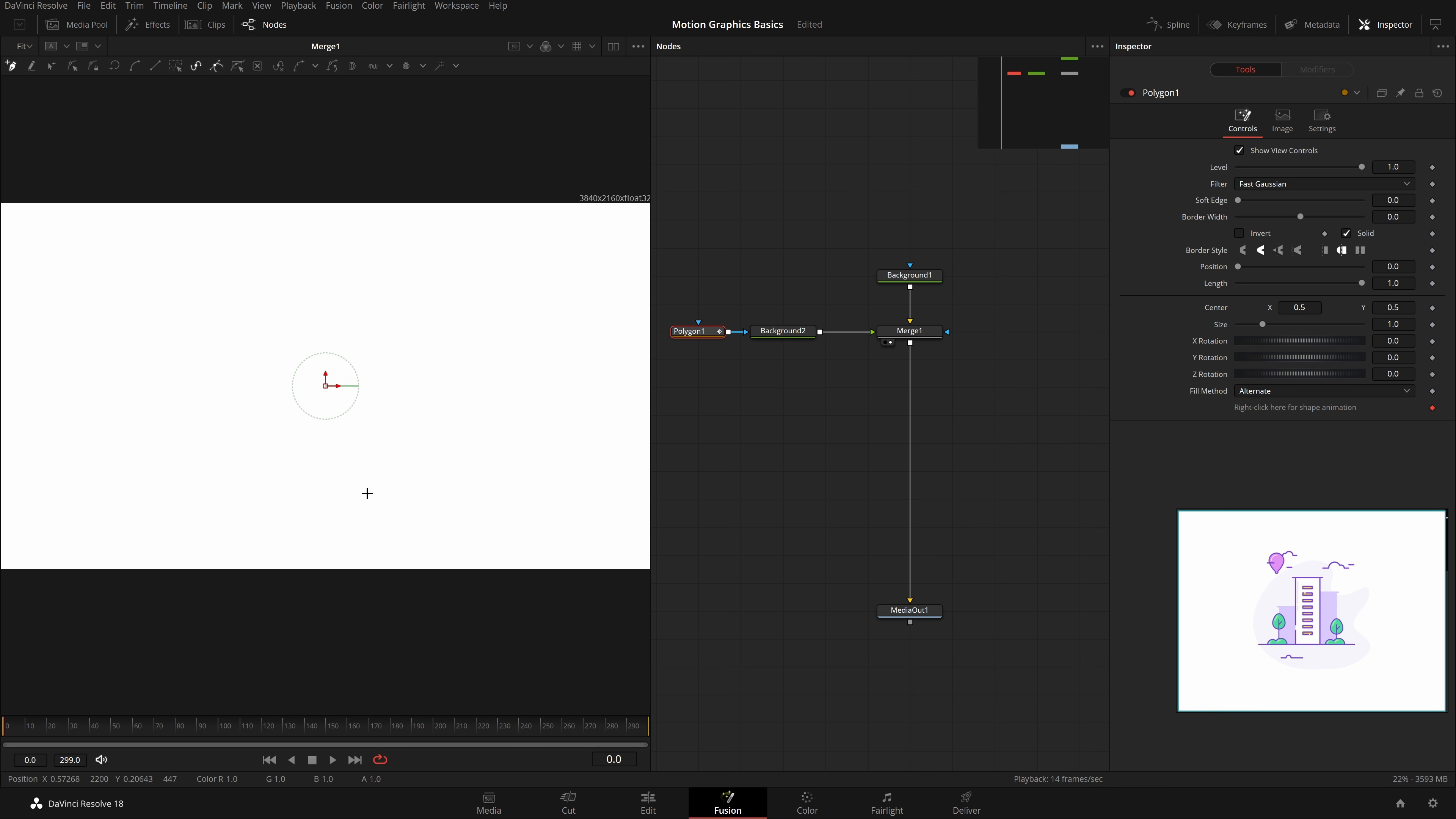
# Step: Draw a straight horizontal ground line with Polygon1 below the frame's center and select its end points in modify mode
pyautogui.moveTo(195, 465); pyautogui.dragTo(449, 486)
pyautogui.click(263, 481)
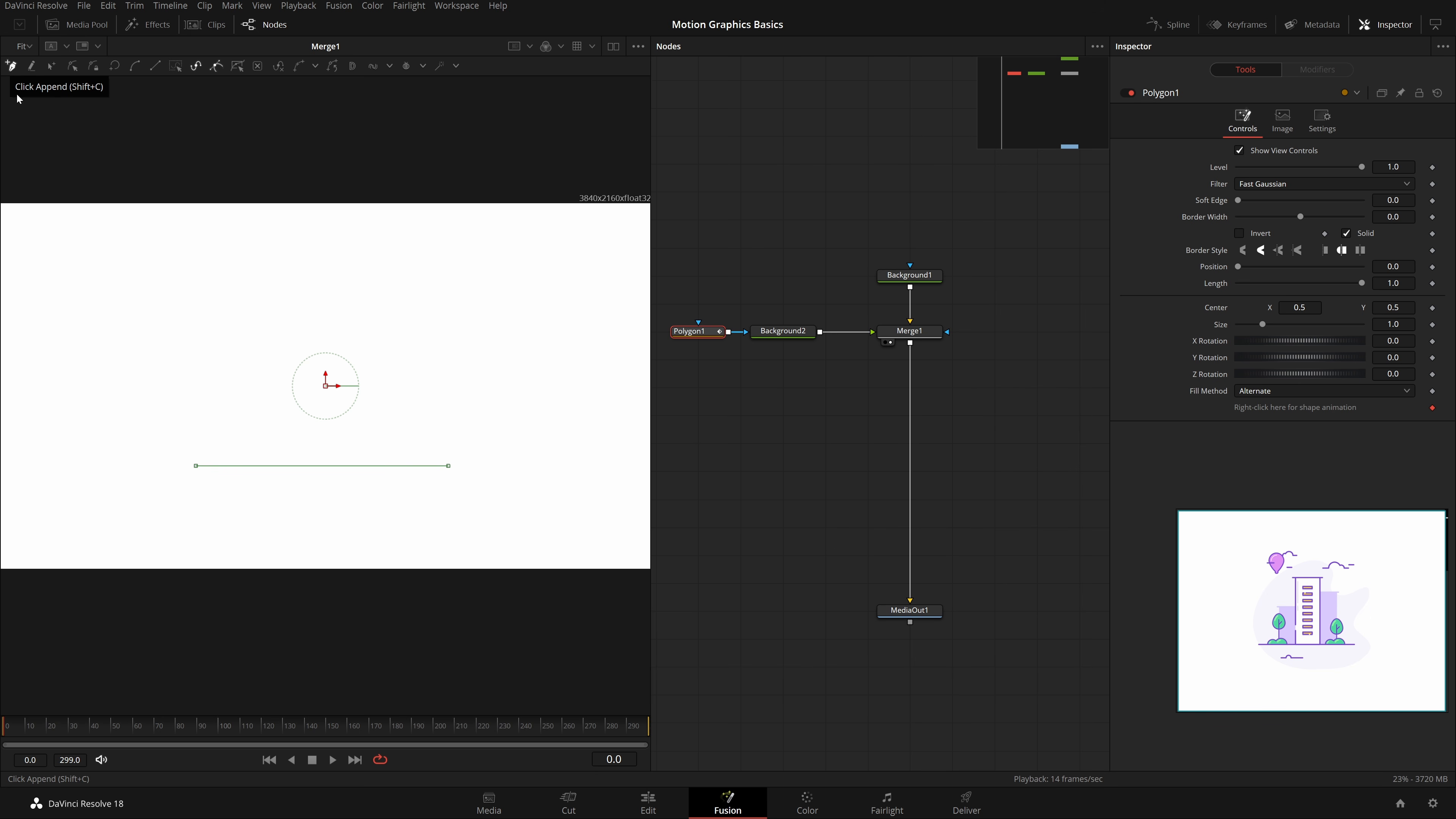
pyautogui.click(50, 66)
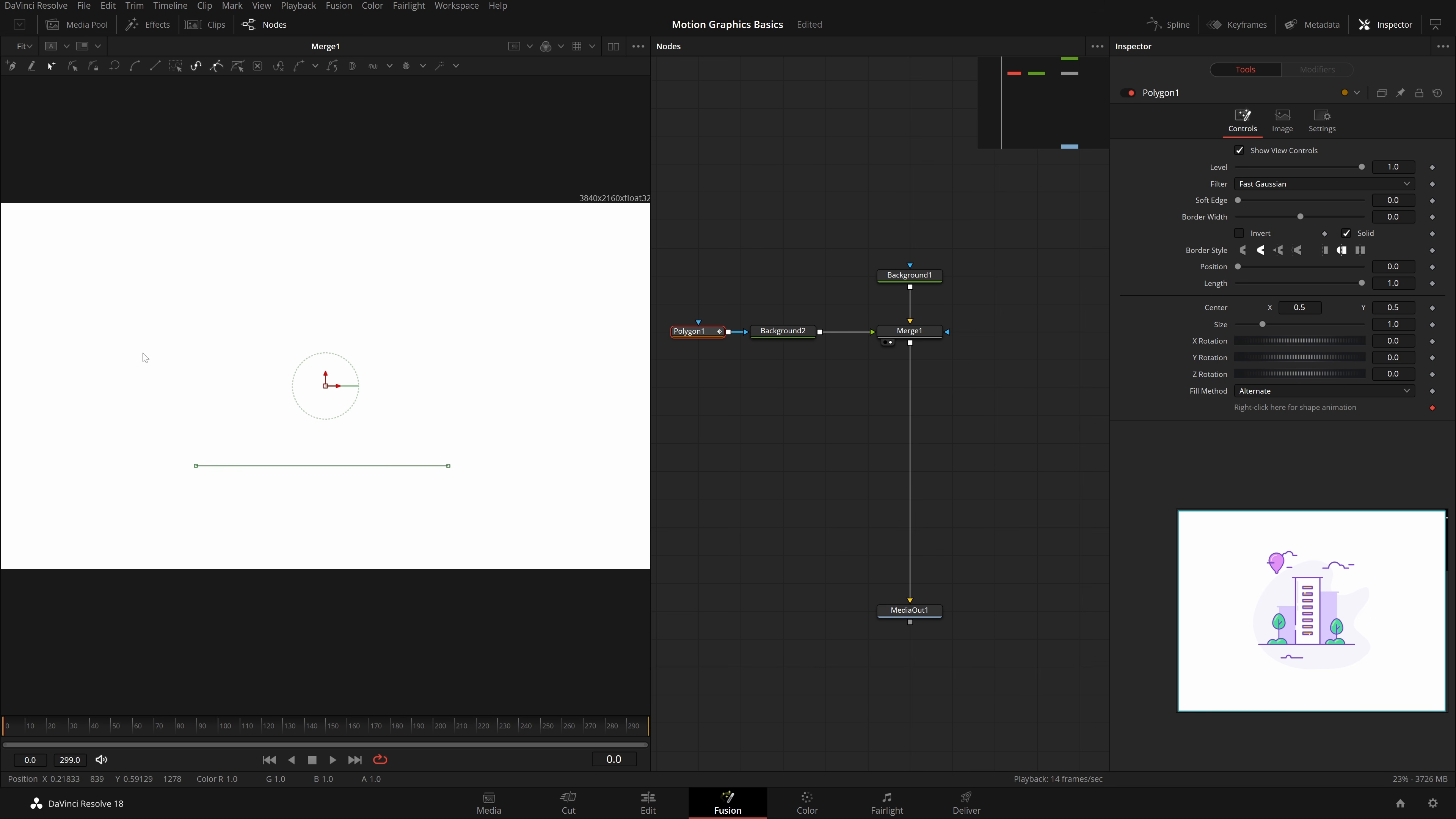
pyautogui.moveTo(143, 358); pyautogui.dragTo(518, 621)
pyautogui.click(476, 579)
pyautogui.moveTo(548, 394); pyautogui.dragTo(34, 652)
pyautogui.click(274, 552)
pyautogui.moveTo(105, 405); pyautogui.dragTo(455, 546)
pyautogui.click(467, 545)
pyautogui.moveTo(516, 398); pyautogui.dragTo(10, 612)
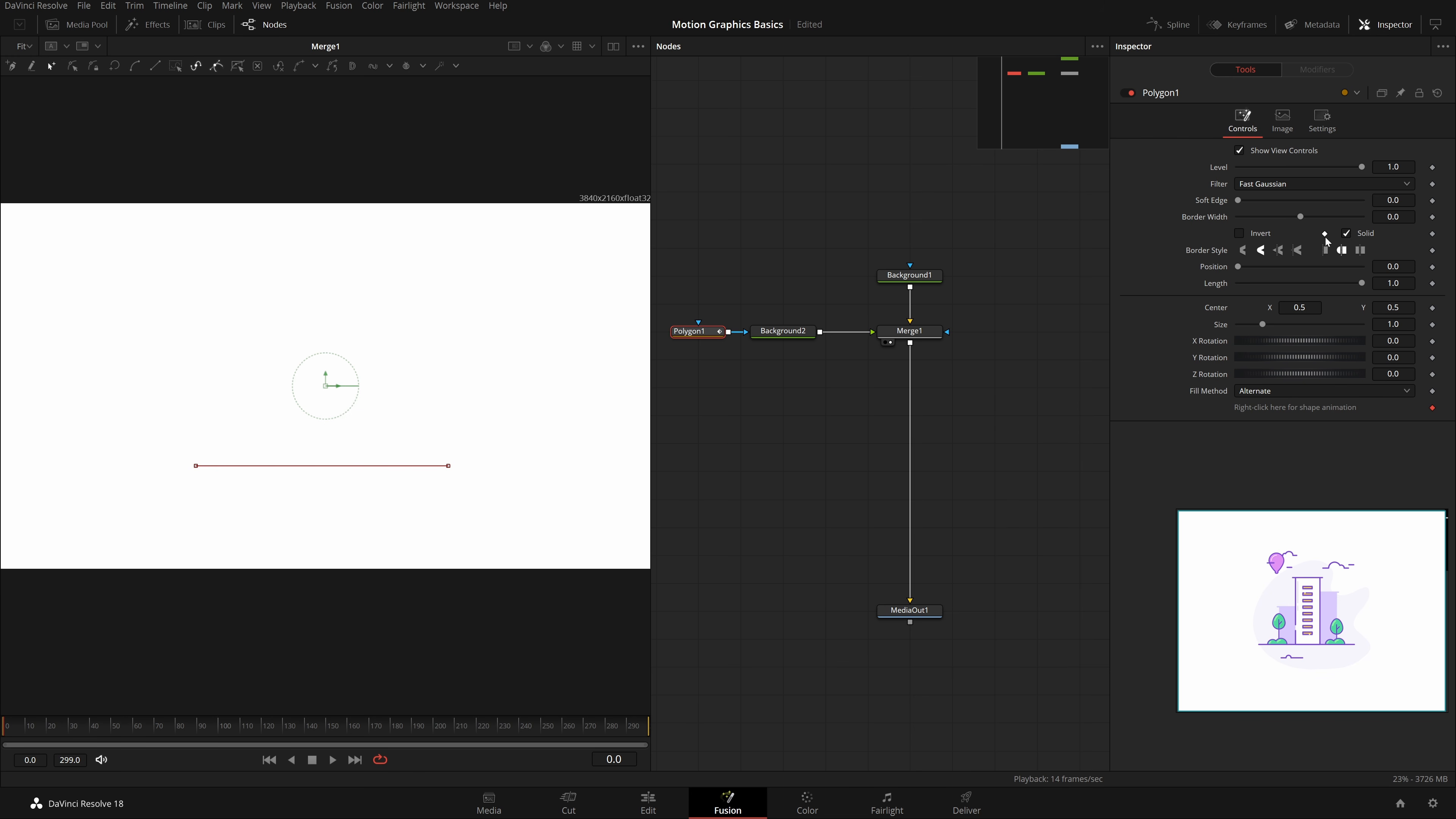
# Step: Turn off Solid on Polygon1 and set its Border Width to 0.005 for a visible line
pyautogui.click(1359, 235)
pyautogui.moveTo(1392, 217); pyautogui.dragTo(1414, 220)
pyautogui.click(1414, 220)
pyautogui.press('BackSpace')
pyautogui.press('BackSpace')
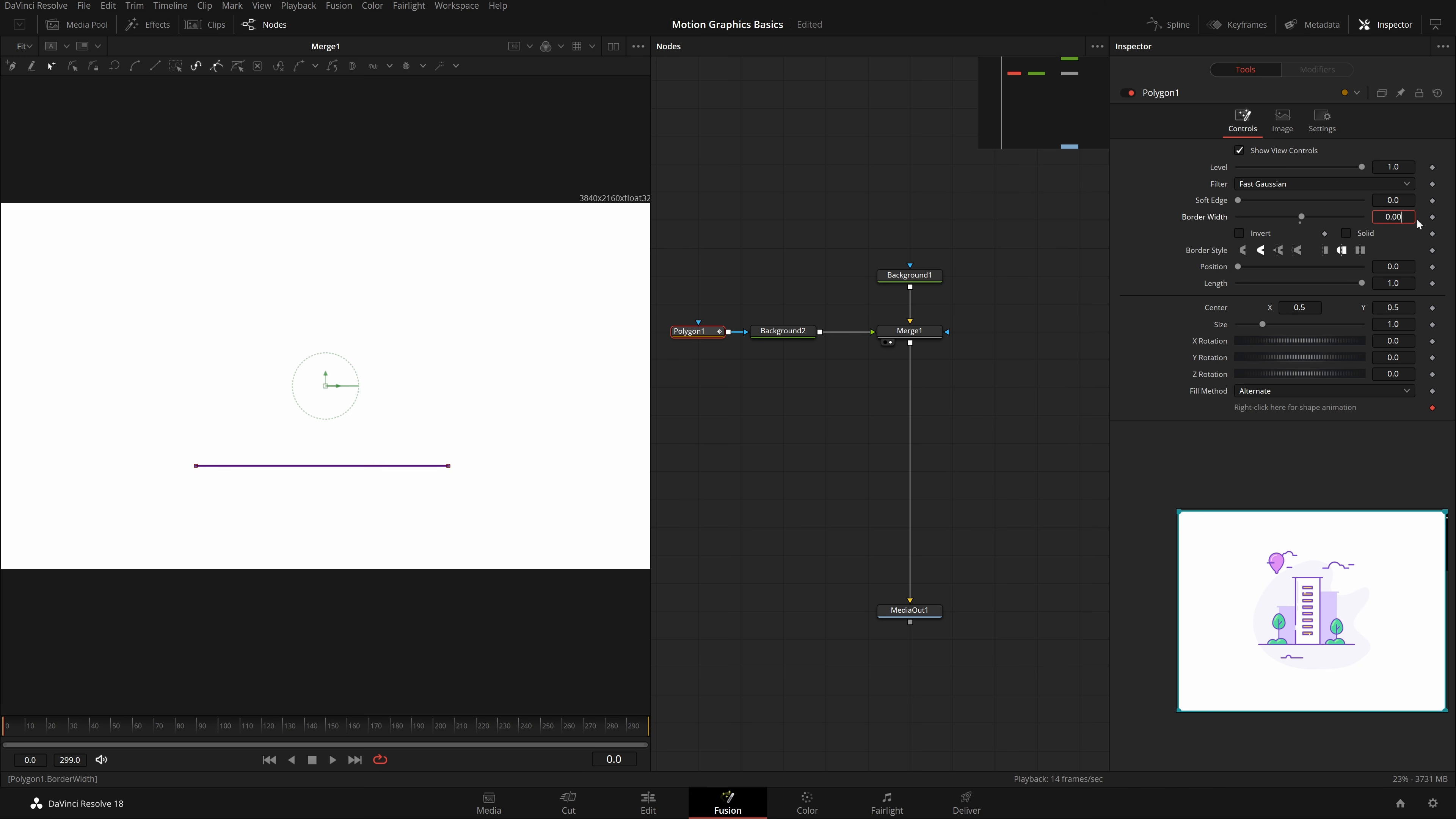
pyautogui.write('5')
pyautogui.press('Return')
pyautogui.click(1000, 450)
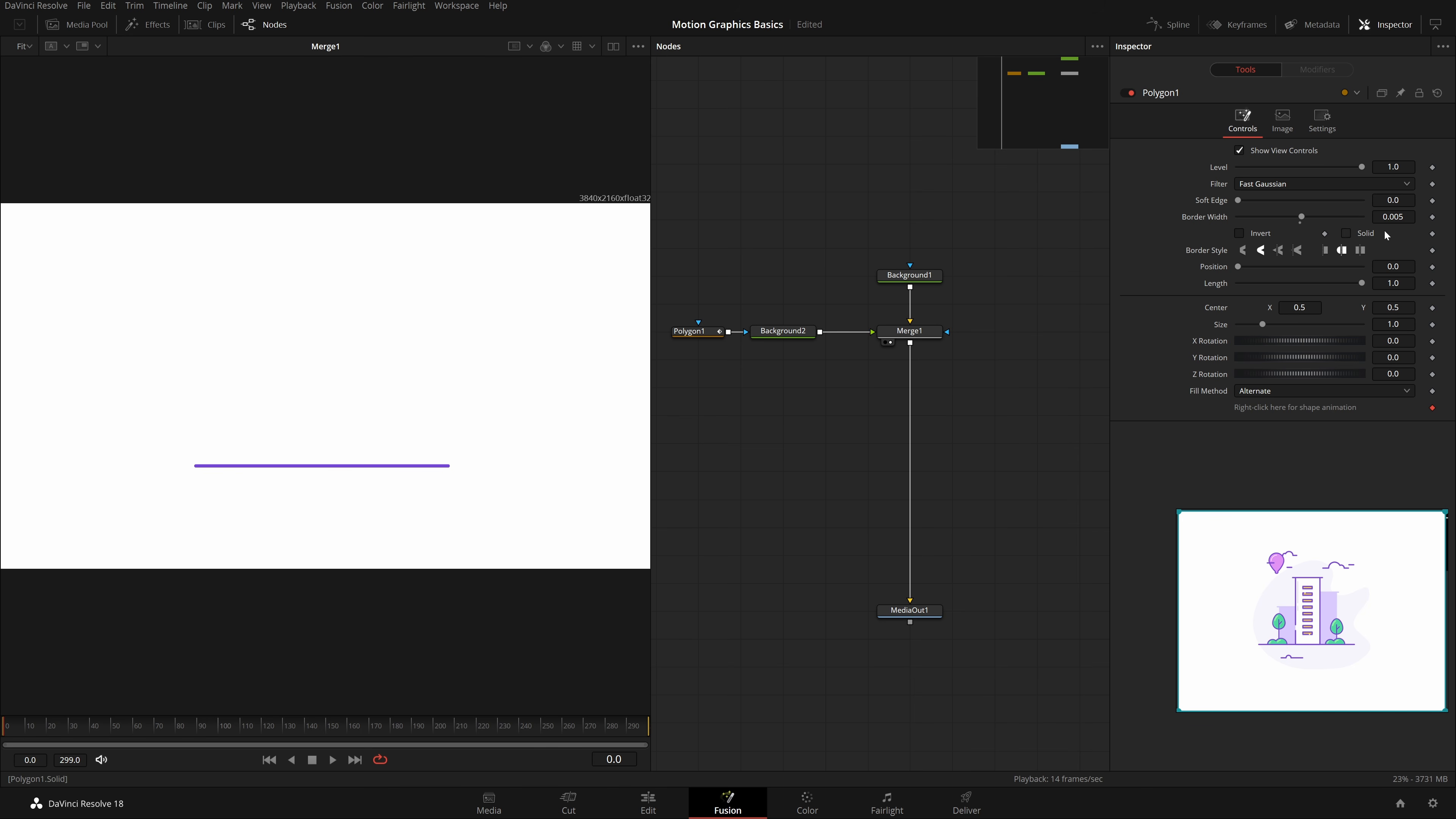
# Step: Thin the ground line by setting Polygon1's Border Width to 0.004
pyautogui.click(1401, 217)
pyautogui.press('BackSpace')
pyautogui.write('4')
pyautogui.press('Return')
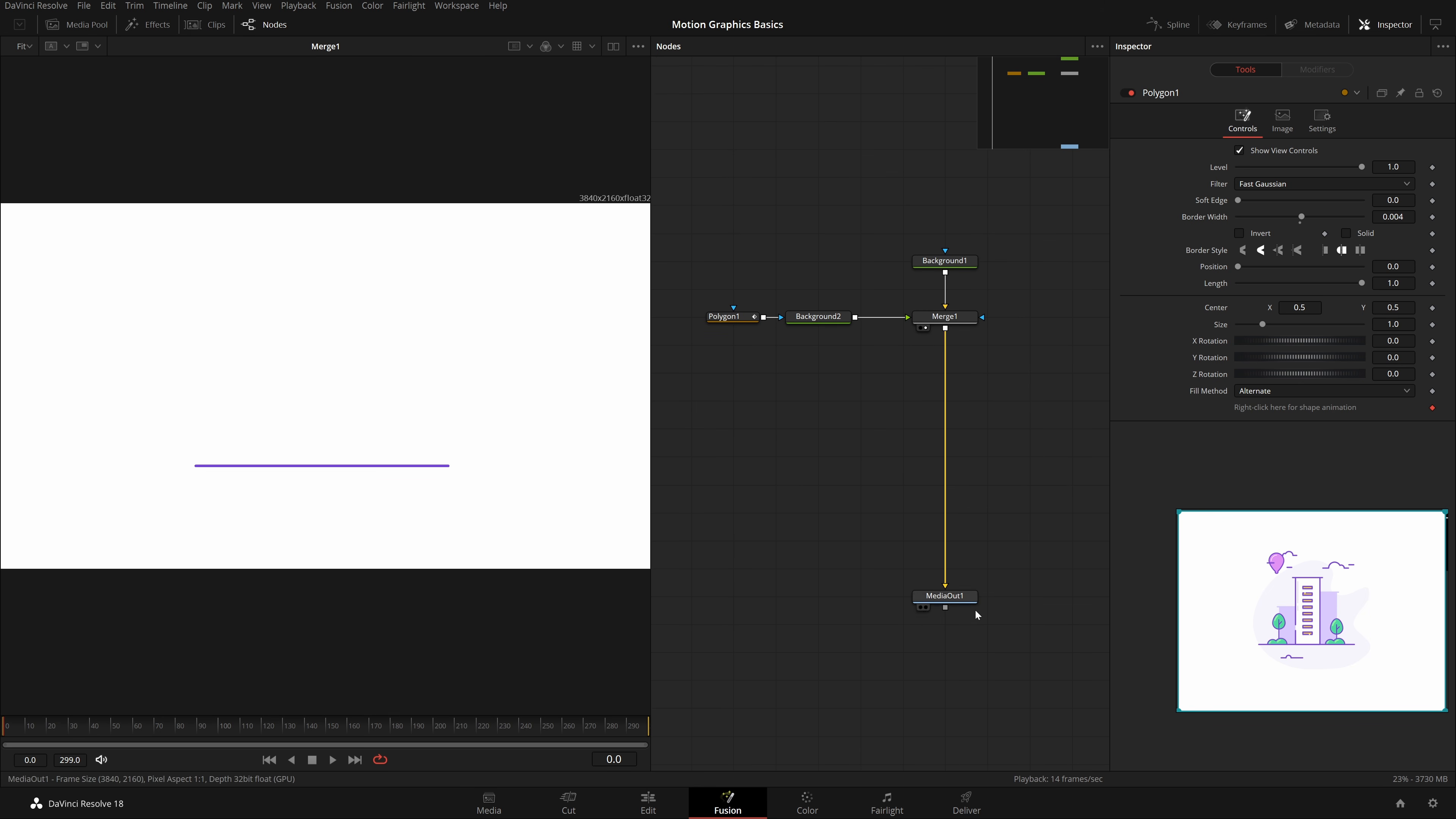
# Step: Move MediaOut1 farther below Merge1 to make room for more nodes
pyautogui.moveTo(968, 599); pyautogui.dragTo(969, 652)
pyautogui.click(965, 319)
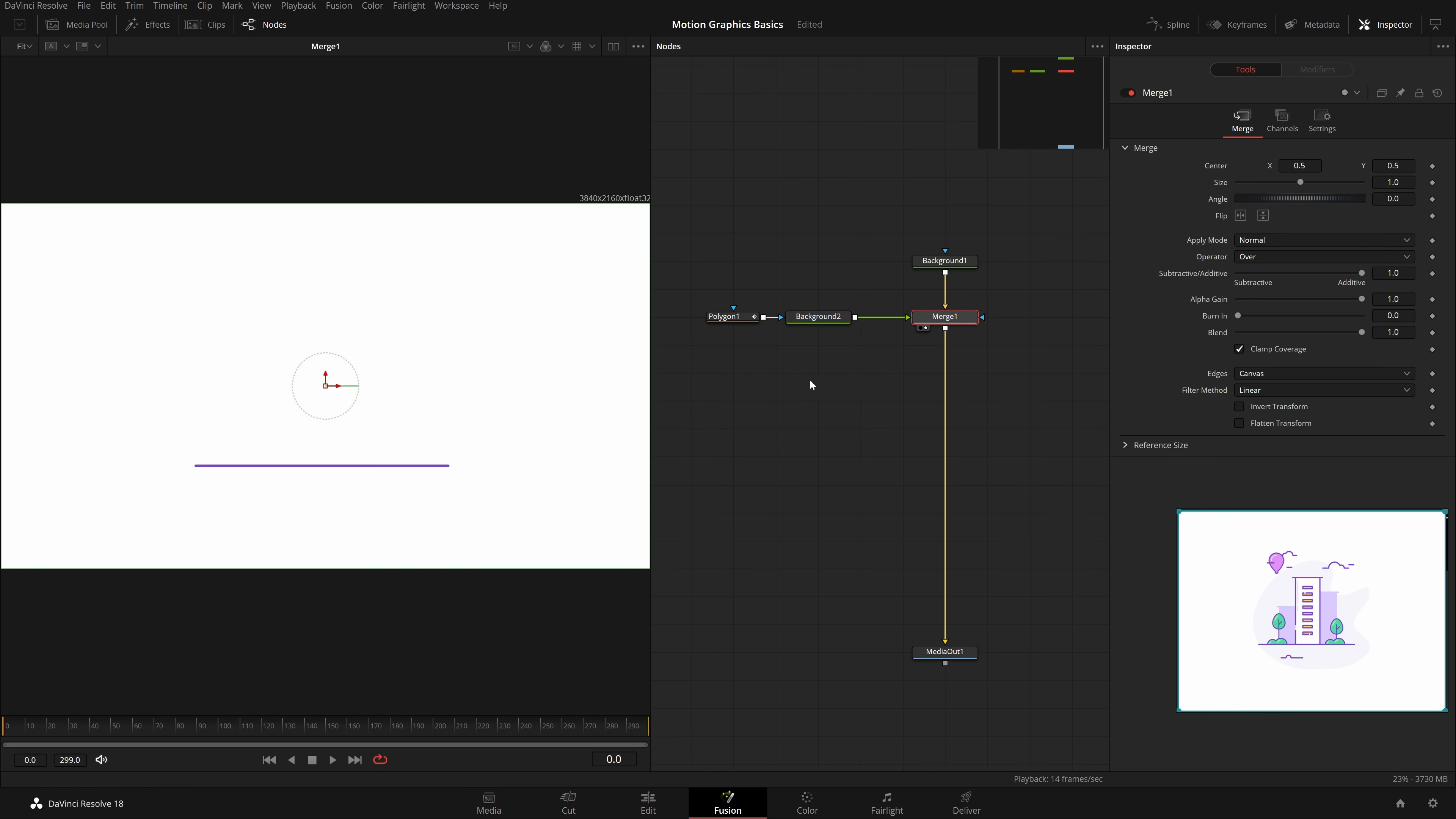
pyautogui.click(805, 381)
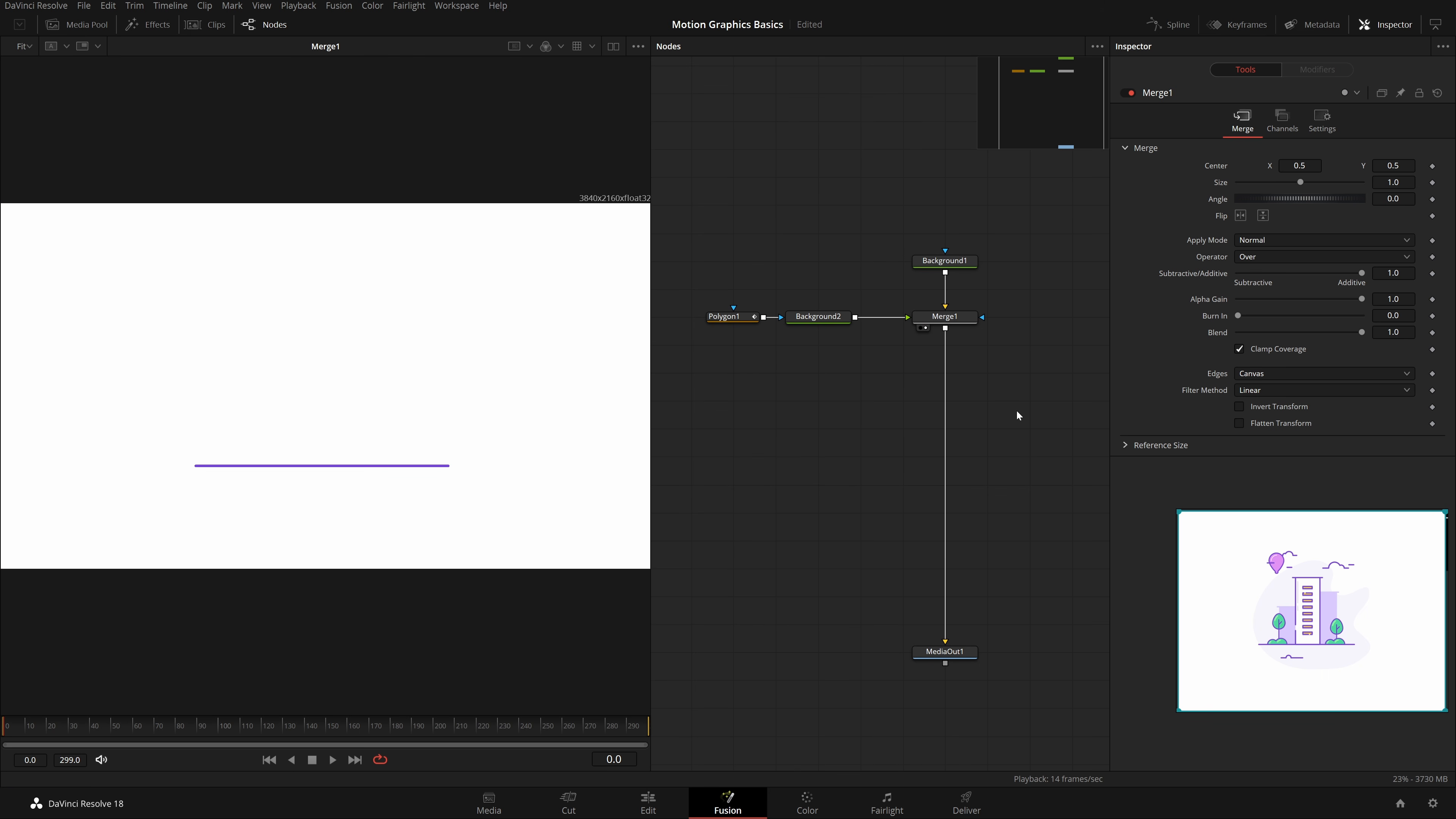
# Step: Duplicate the Polygon1, Background2 and Merge1 nodes and insert the copied merge between Merge1 and MediaOut1
pyautogui.moveTo(1015, 410); pyautogui.dragTo(705, 312)
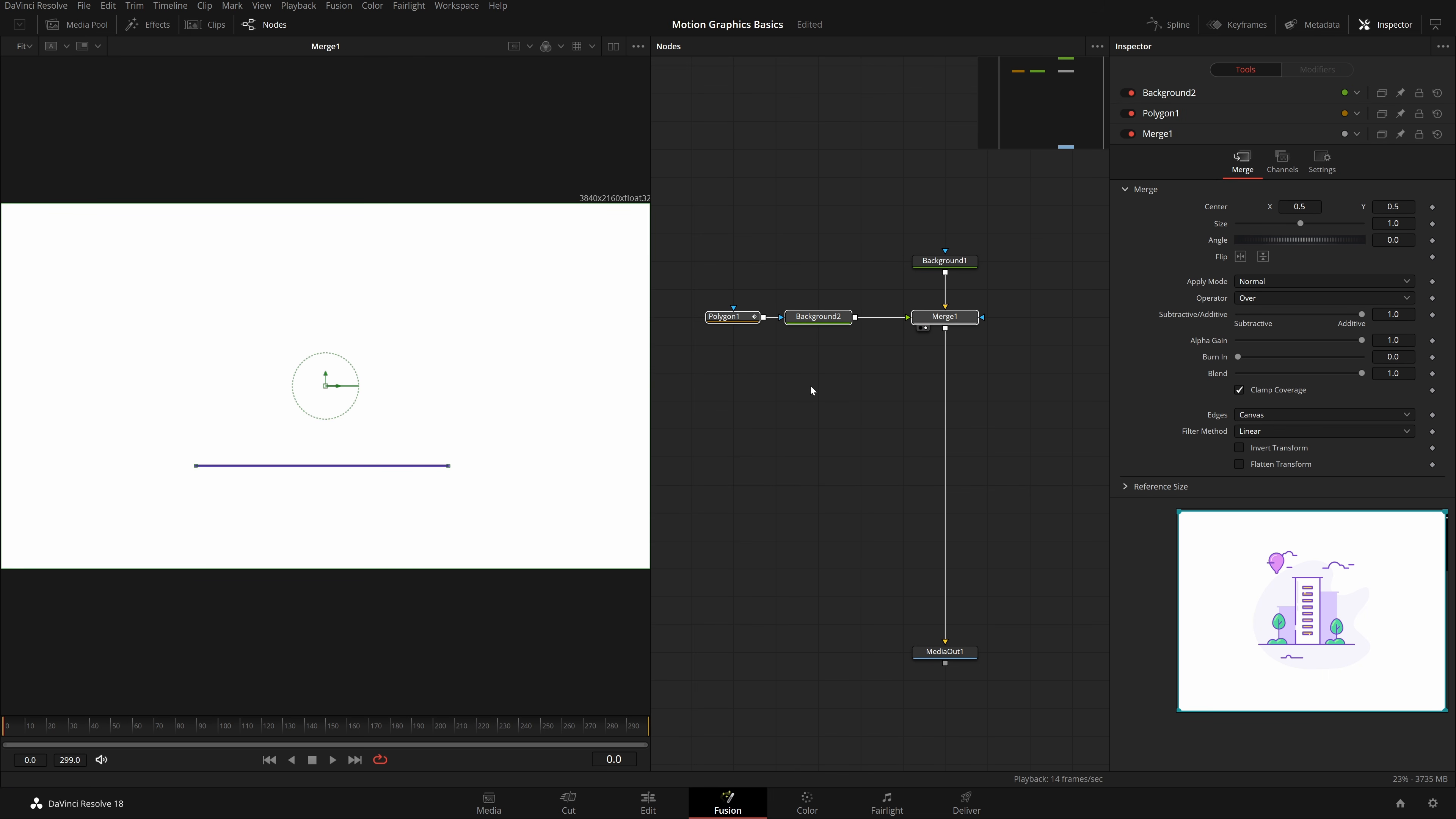
pyautogui.click(825, 399)
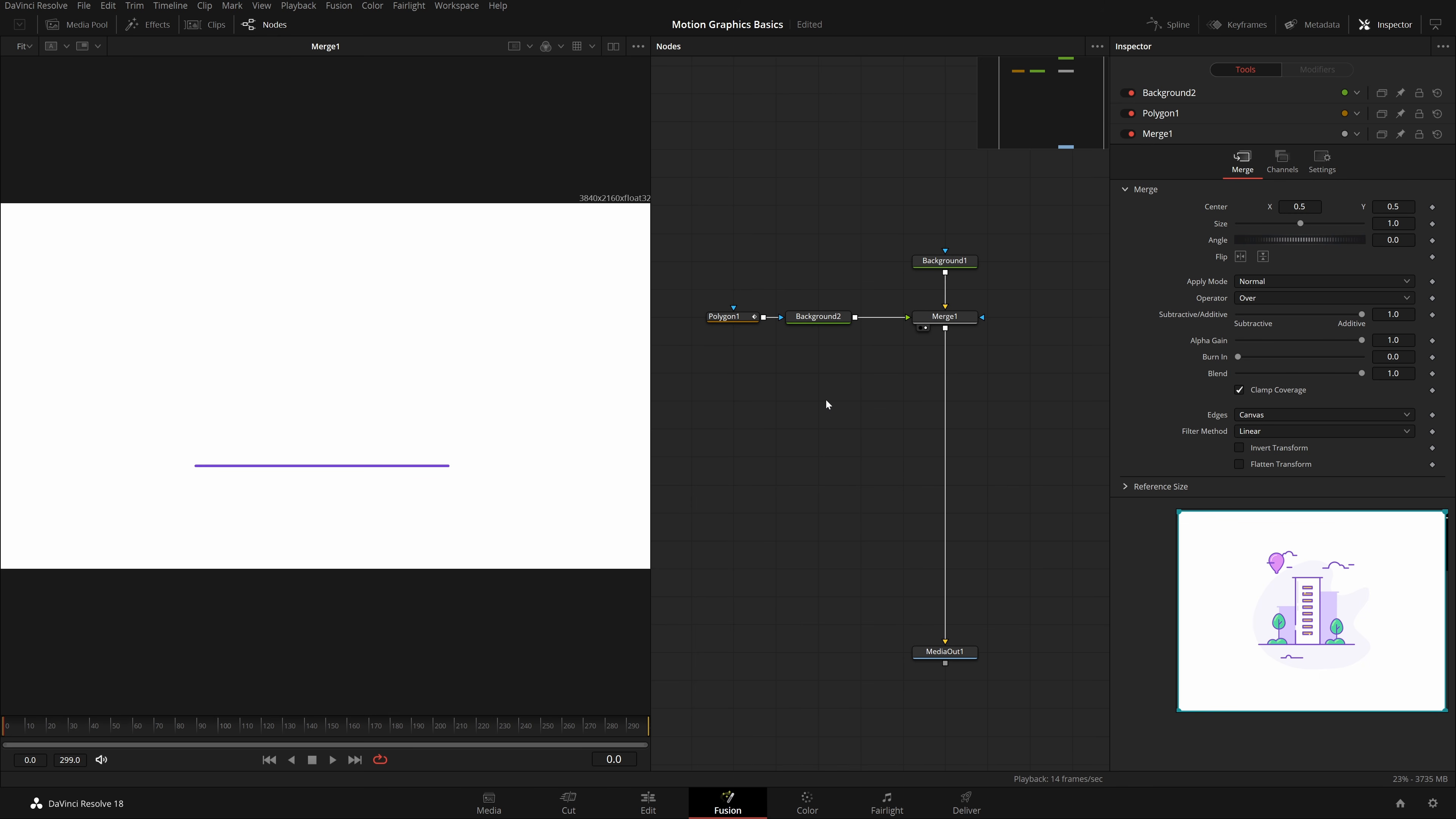
pyautogui.hotkey('ctrl', 'v')
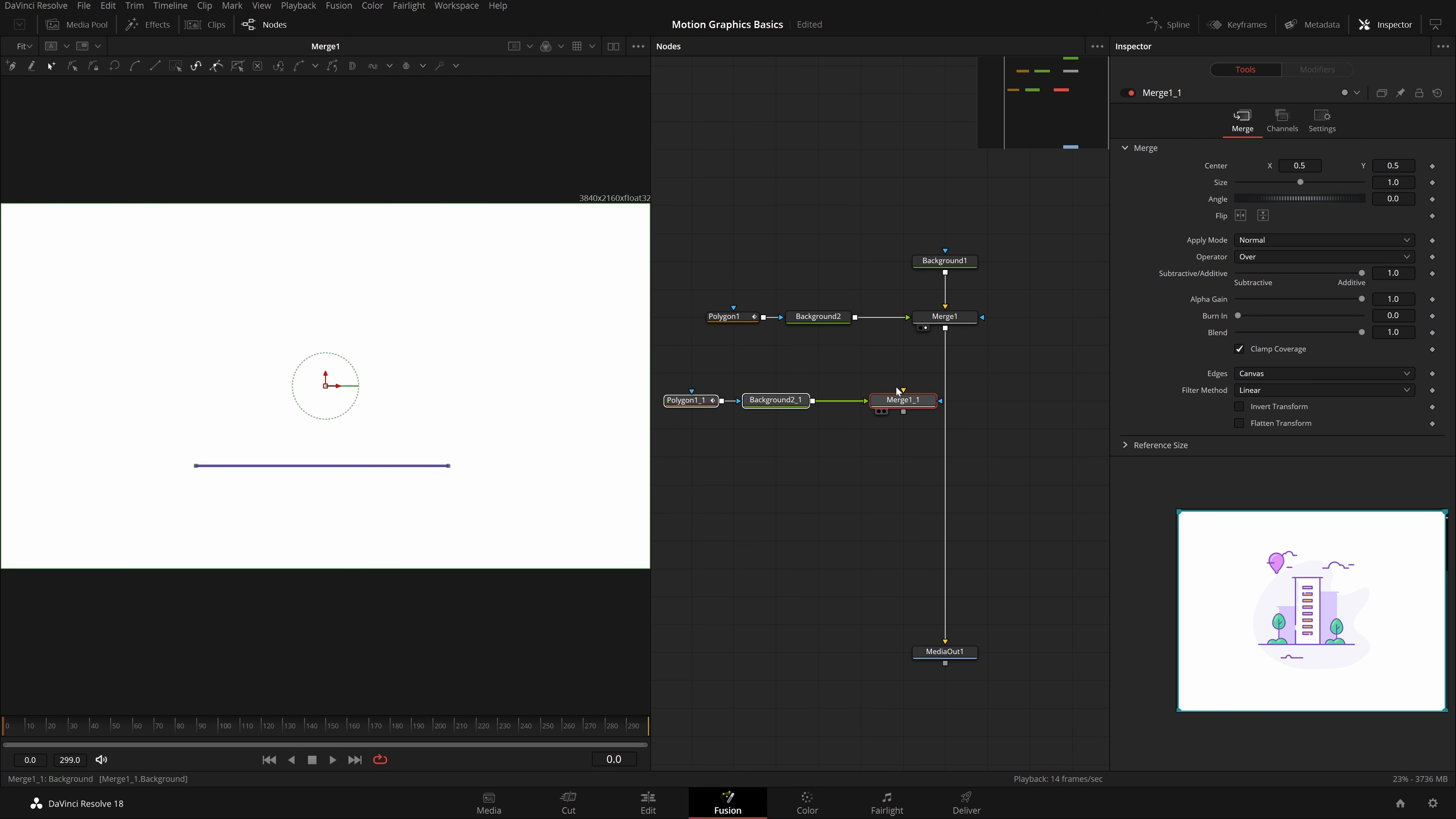
pyautogui.moveTo(881, 399)
pyautogui.mouseDown()
pyautogui.moveTo(906, 407)
pyautogui.moveTo(906, 434)
pyautogui.moveTo(991, 407)
pyautogui.moveTo(892, 407)
pyautogui.moveTo(949, 435)
pyautogui.moveTo(940, 396)
pyautogui.moveTo(855, 387)
pyautogui.moveTo(1030, 387)
pyautogui.moveTo(965, 371)
pyautogui.moveTo(901, 407)
pyautogui.mouseUp()
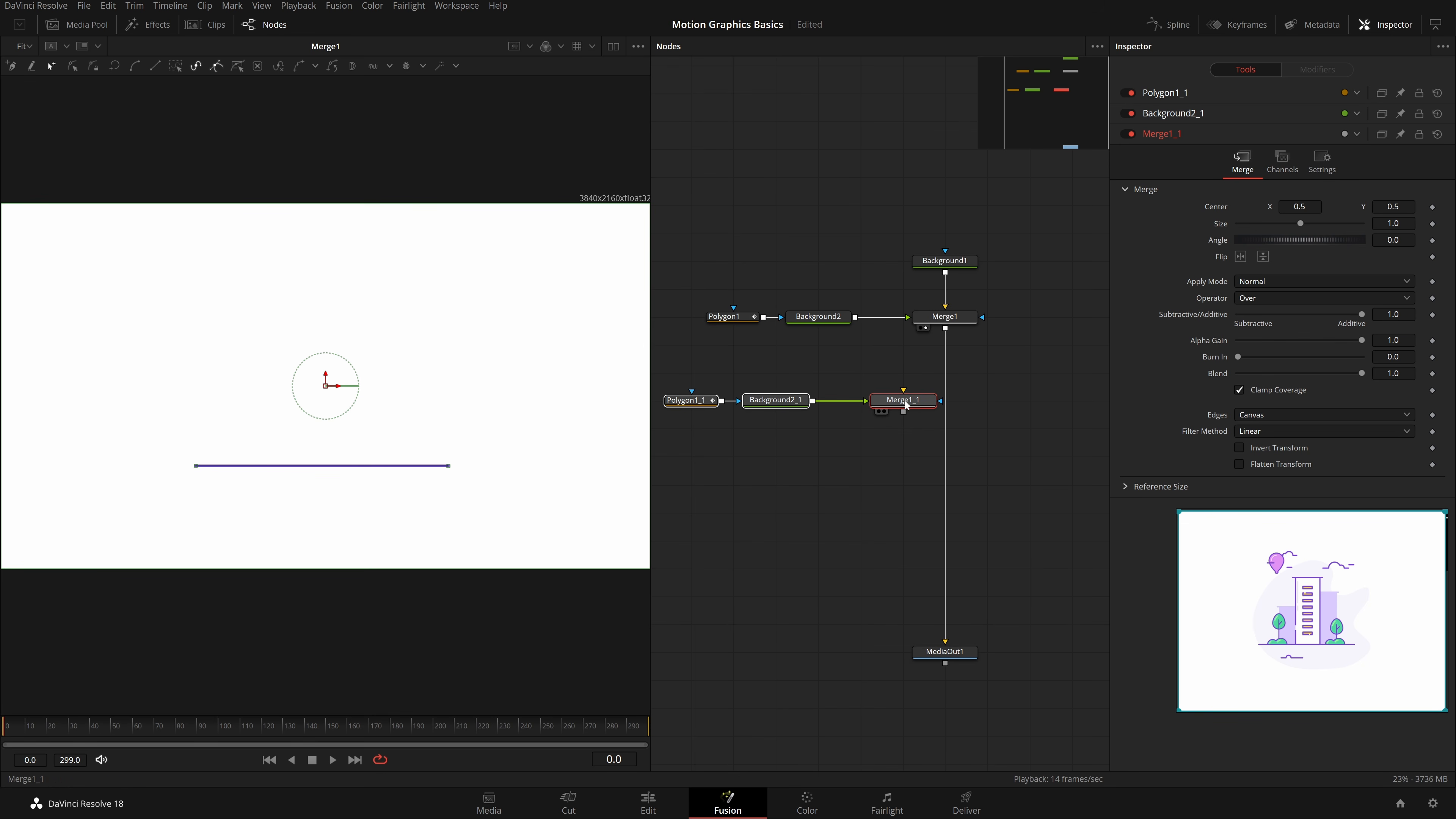
pyautogui.moveTo(905, 405); pyautogui.dragTo(948, 375)
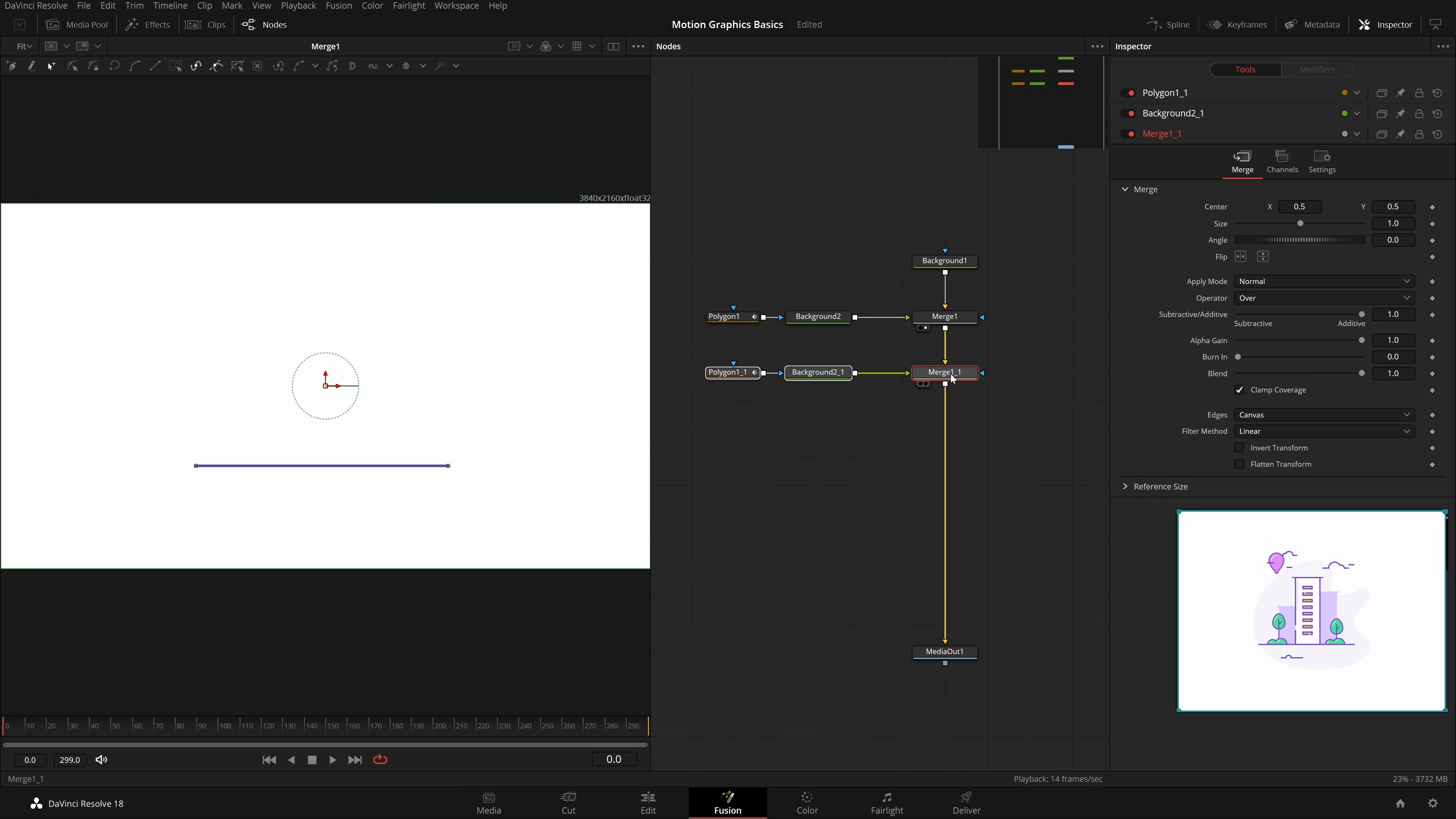
pyautogui.click(974, 418)
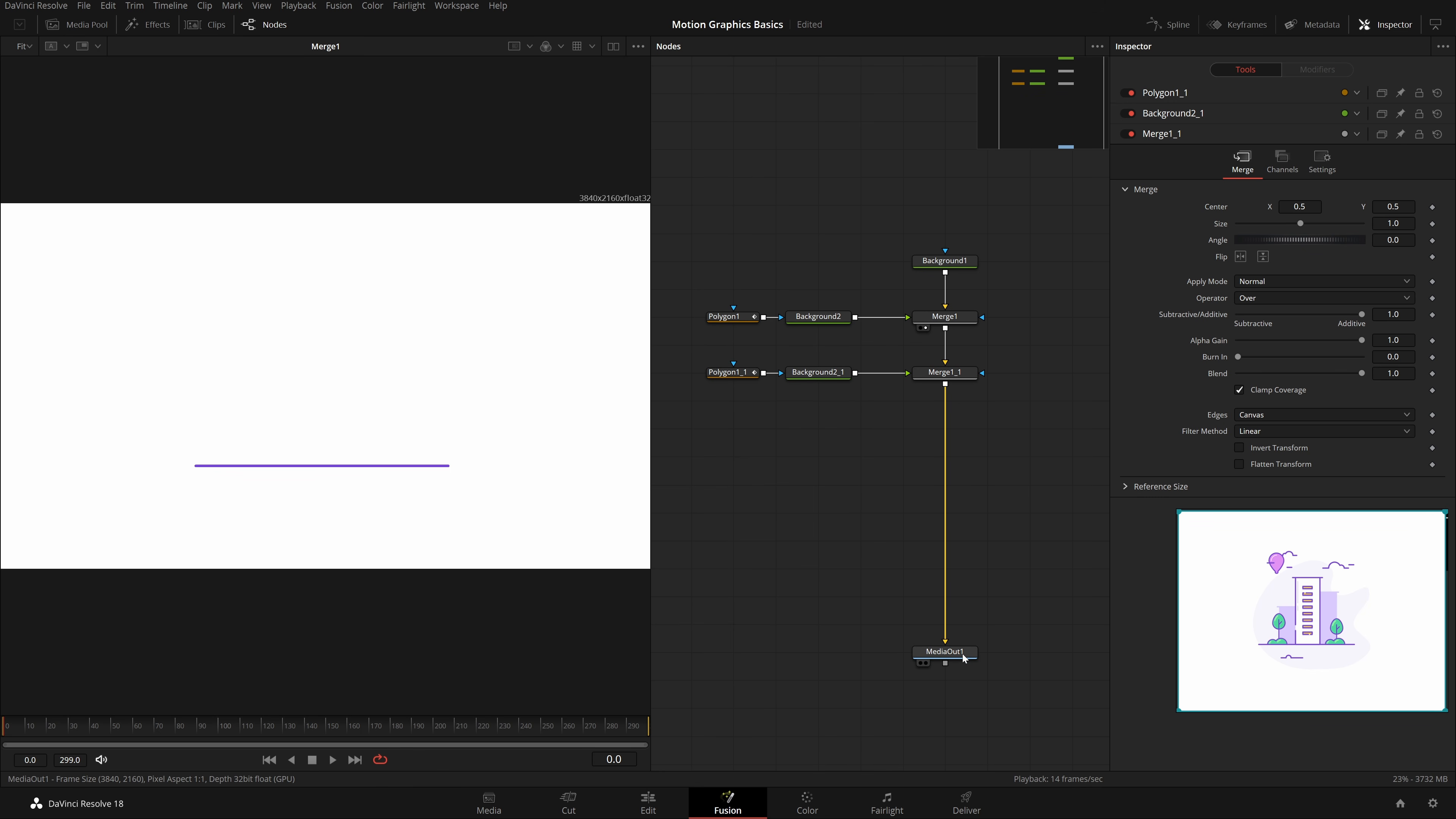
# Step: Show MediaOut1 in the viewer and delete all the existing line points from Polygon1_1
pyautogui.moveTo(964, 658); pyautogui.dragTo(450, 579)
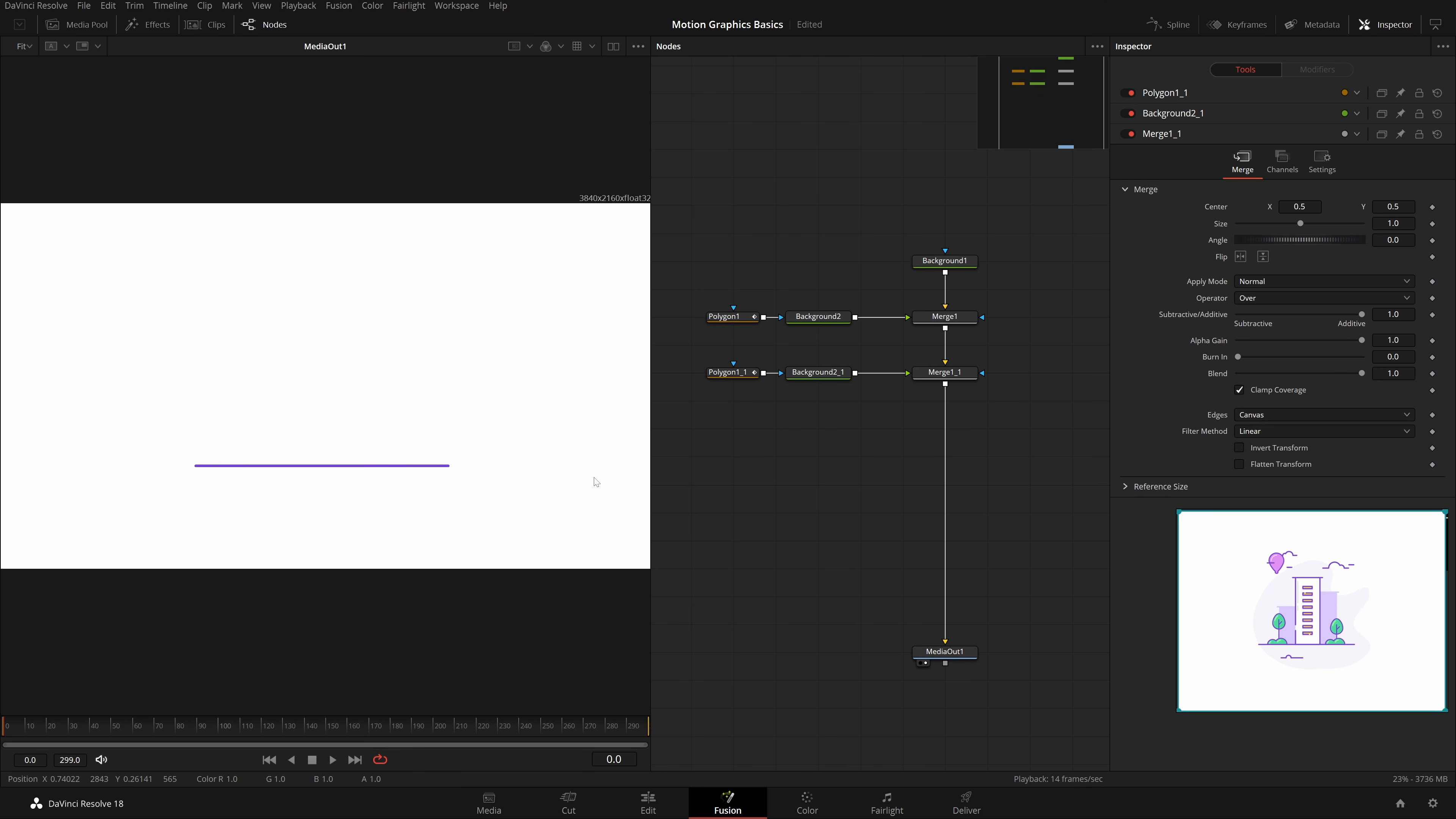
pyautogui.click(731, 373)
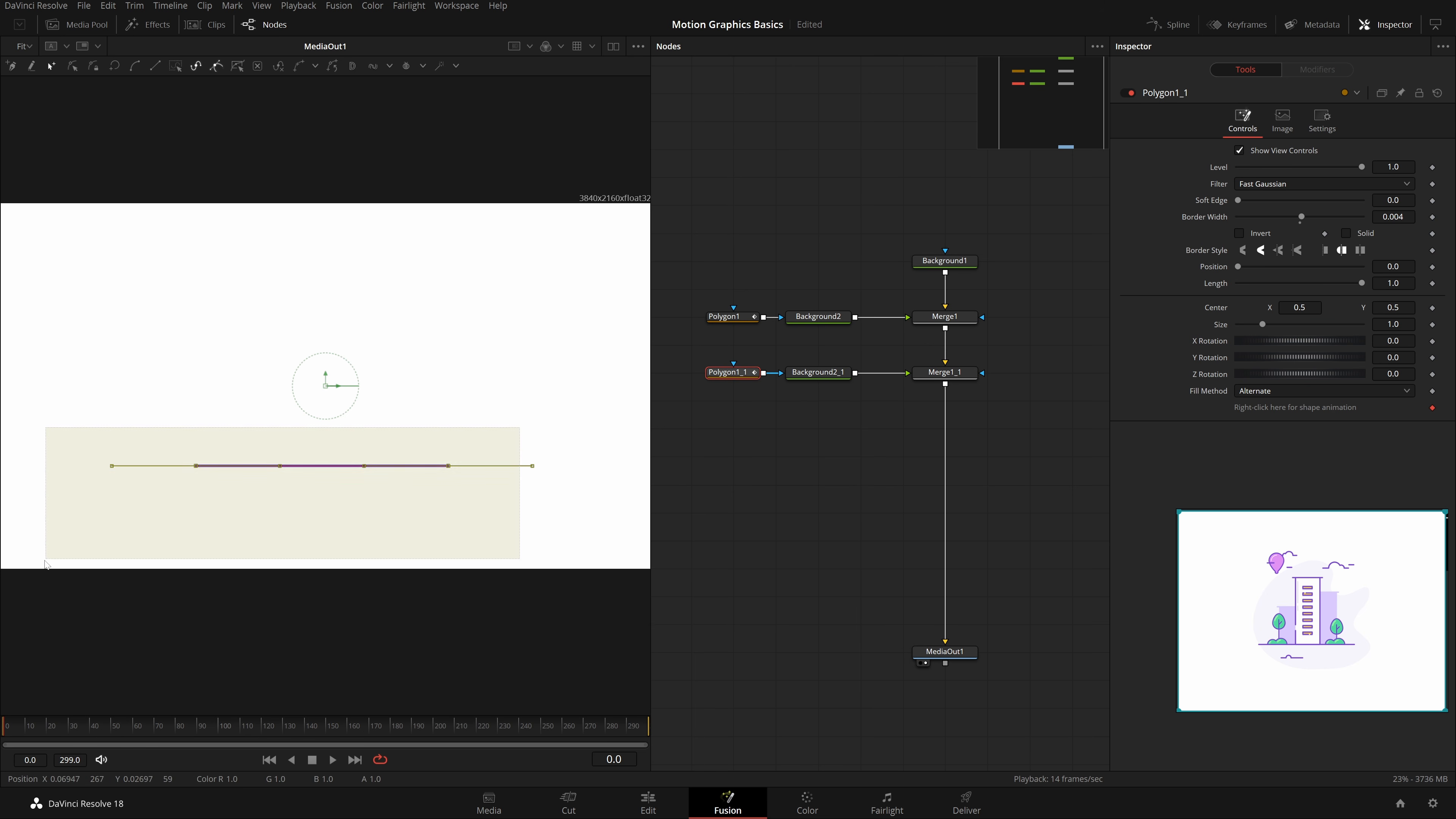
pyautogui.press('Delete')
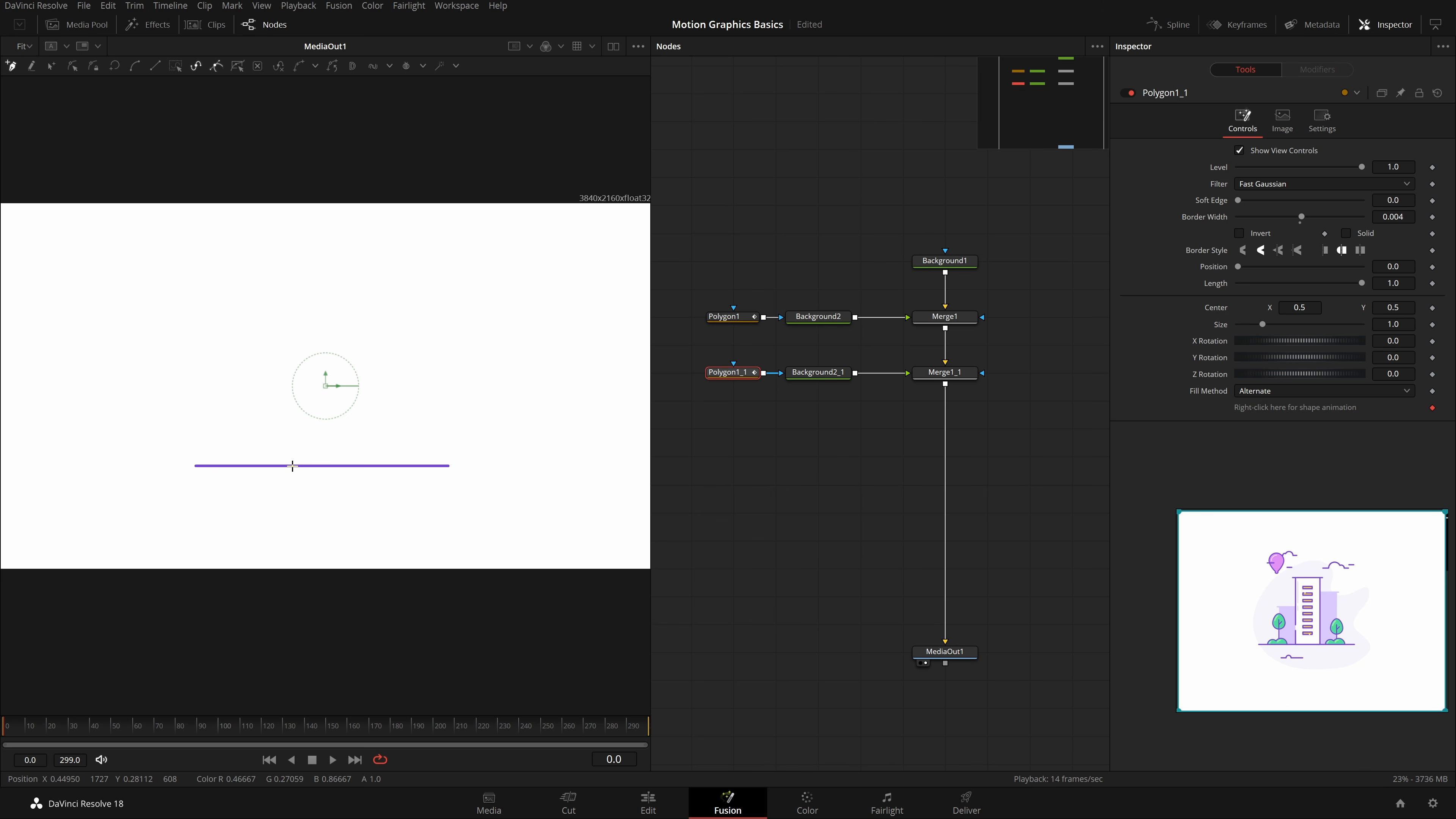
# Step: Draw the building's left wall with Polygon1_1 as a vertical line up from the ground line, undoing the extra segments
pyautogui.moveTo(295, 399); pyautogui.dragTo(352, 314)
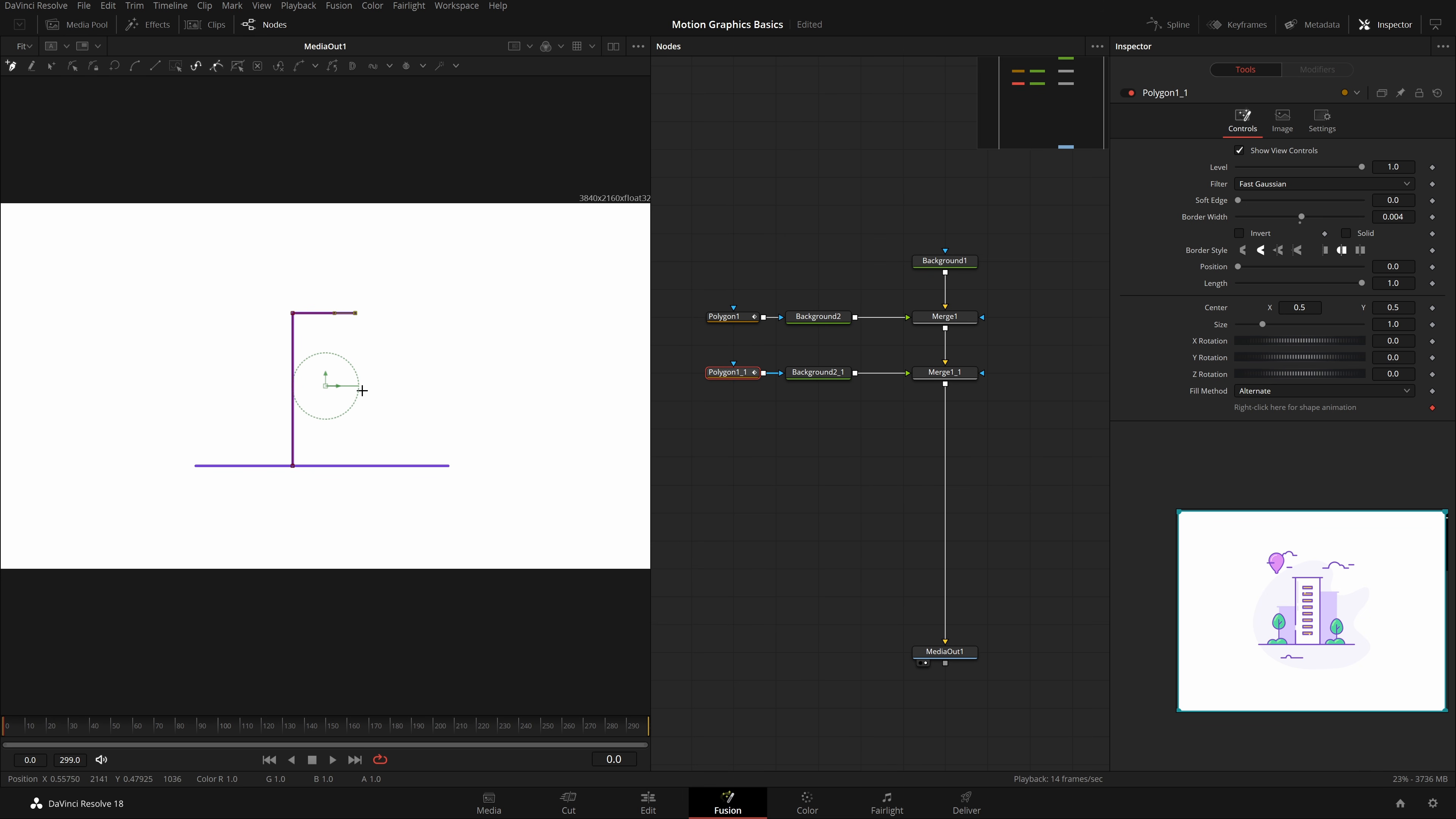
pyautogui.moveTo(357, 398); pyautogui.dragTo(376, 455)
pyautogui.hotkey('ctrl', 'z')
pyautogui.hotkey('ctrl', 'z')
pyautogui.hotkey('ctrl', 's')
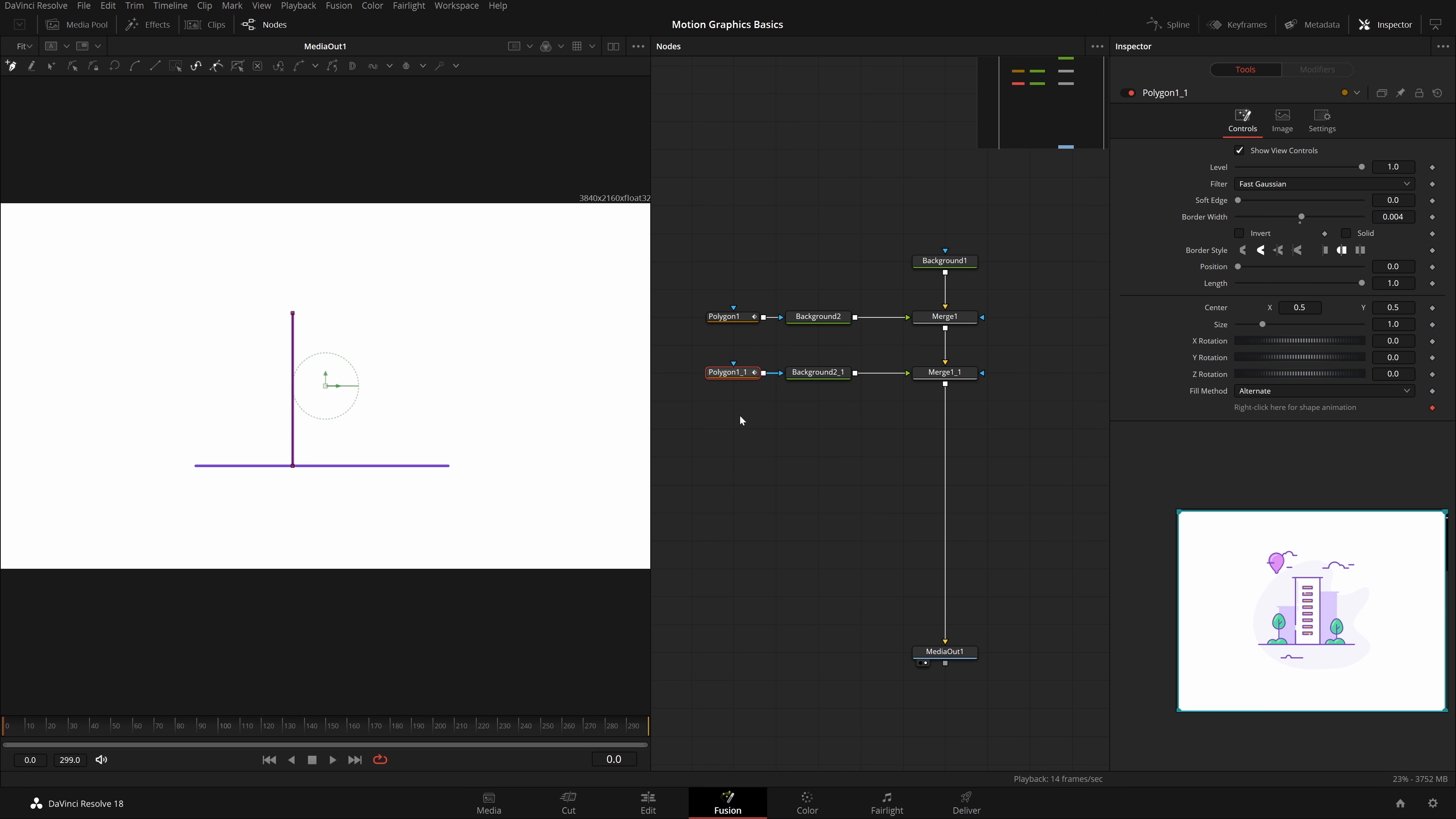
pyautogui.click(775, 519)
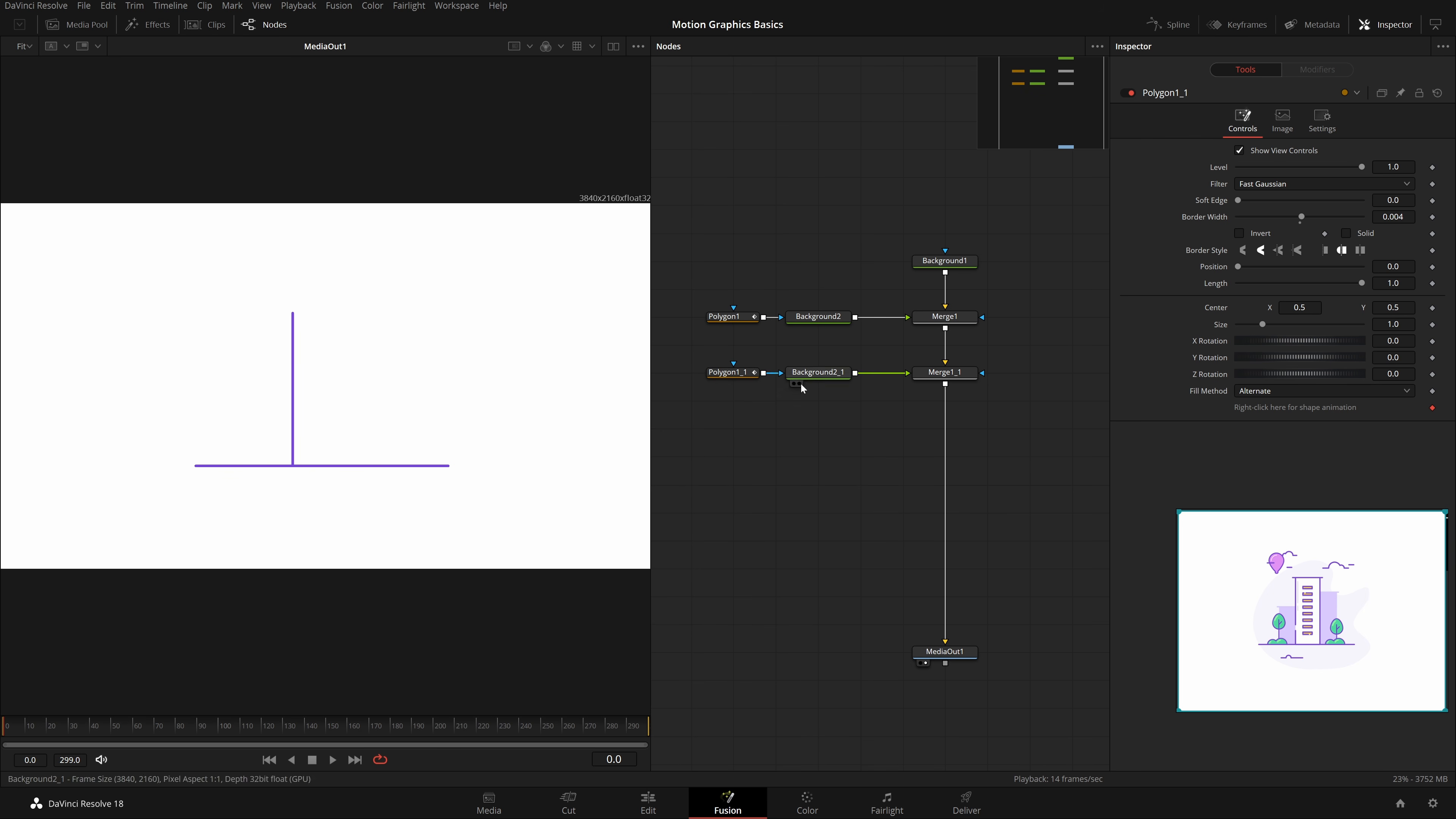
# Step: Move Polygon1_1 and Background2_1 away from Merge1_1 and add a Duplicate node between Background2_1 and Merge1_1, searching for "dup"
pyautogui.moveTo(728, 353); pyautogui.dragTo(817, 453)
pyautogui.click(818, 373)
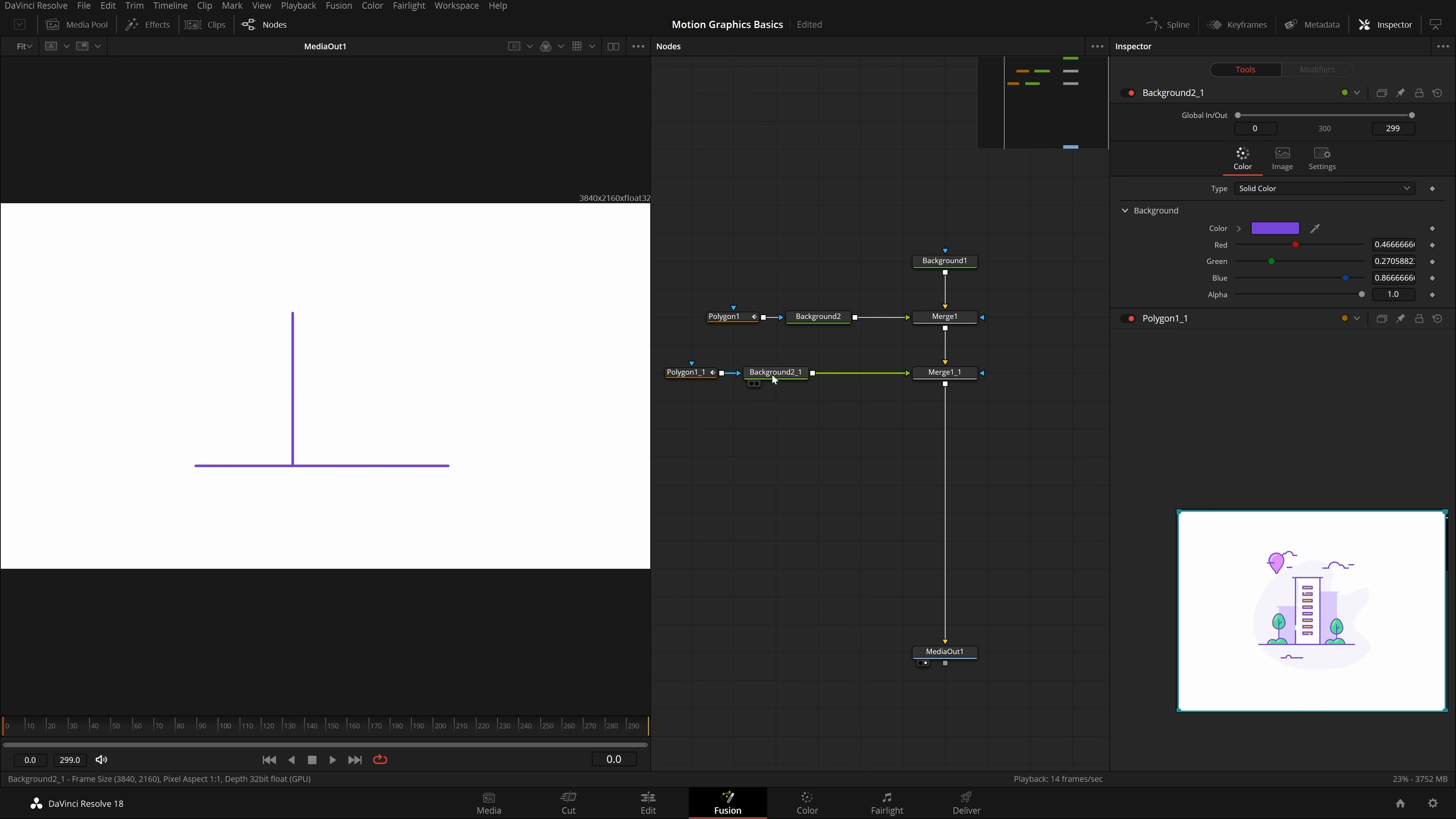
pyautogui.hotkey('shift', 'space')
pyautogui.write('bg')
pyautogui.press('BackSpace')
pyautogui.press('BackSpace')
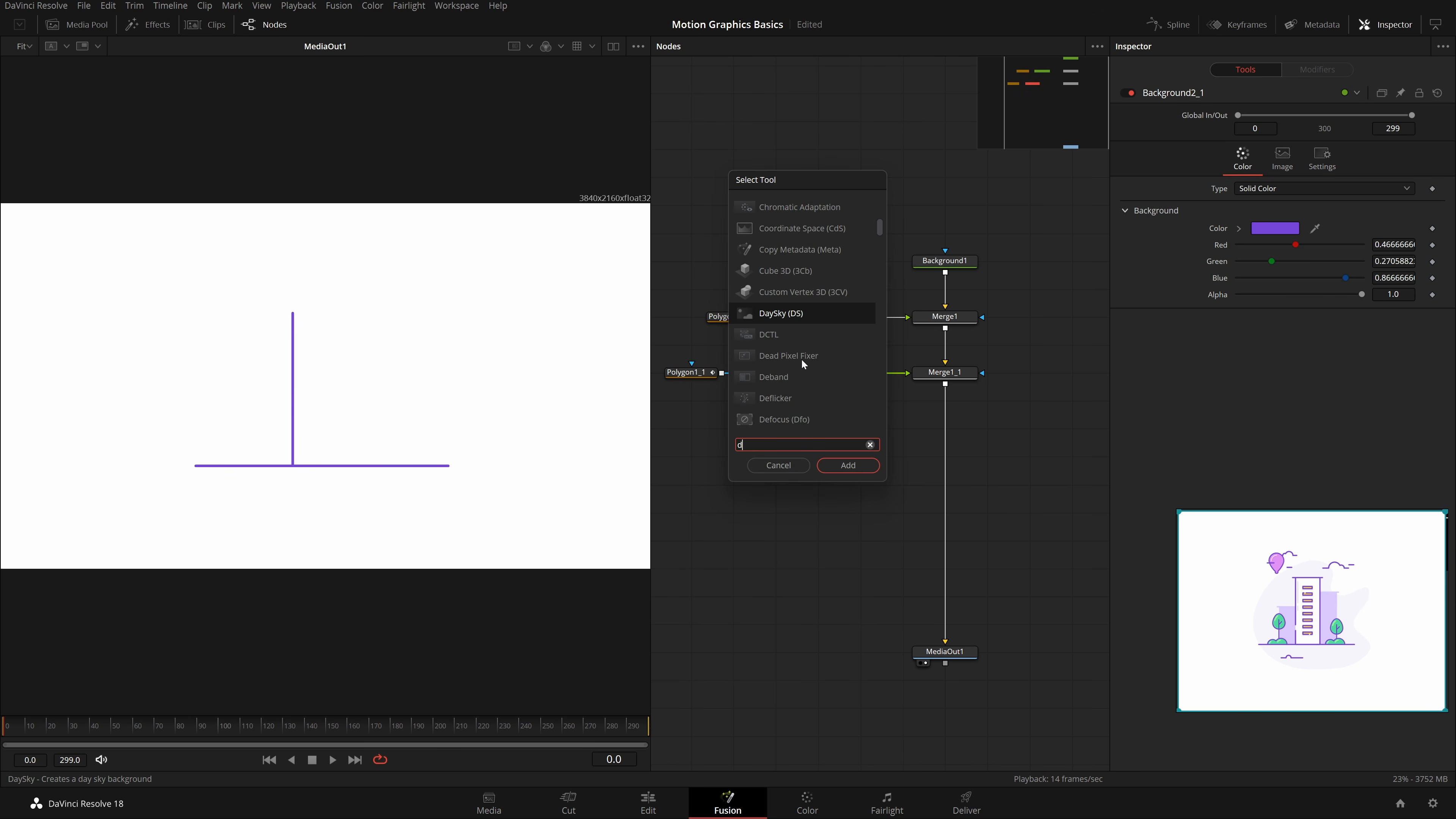
pyautogui.write('dup')
pyautogui.press('Return')
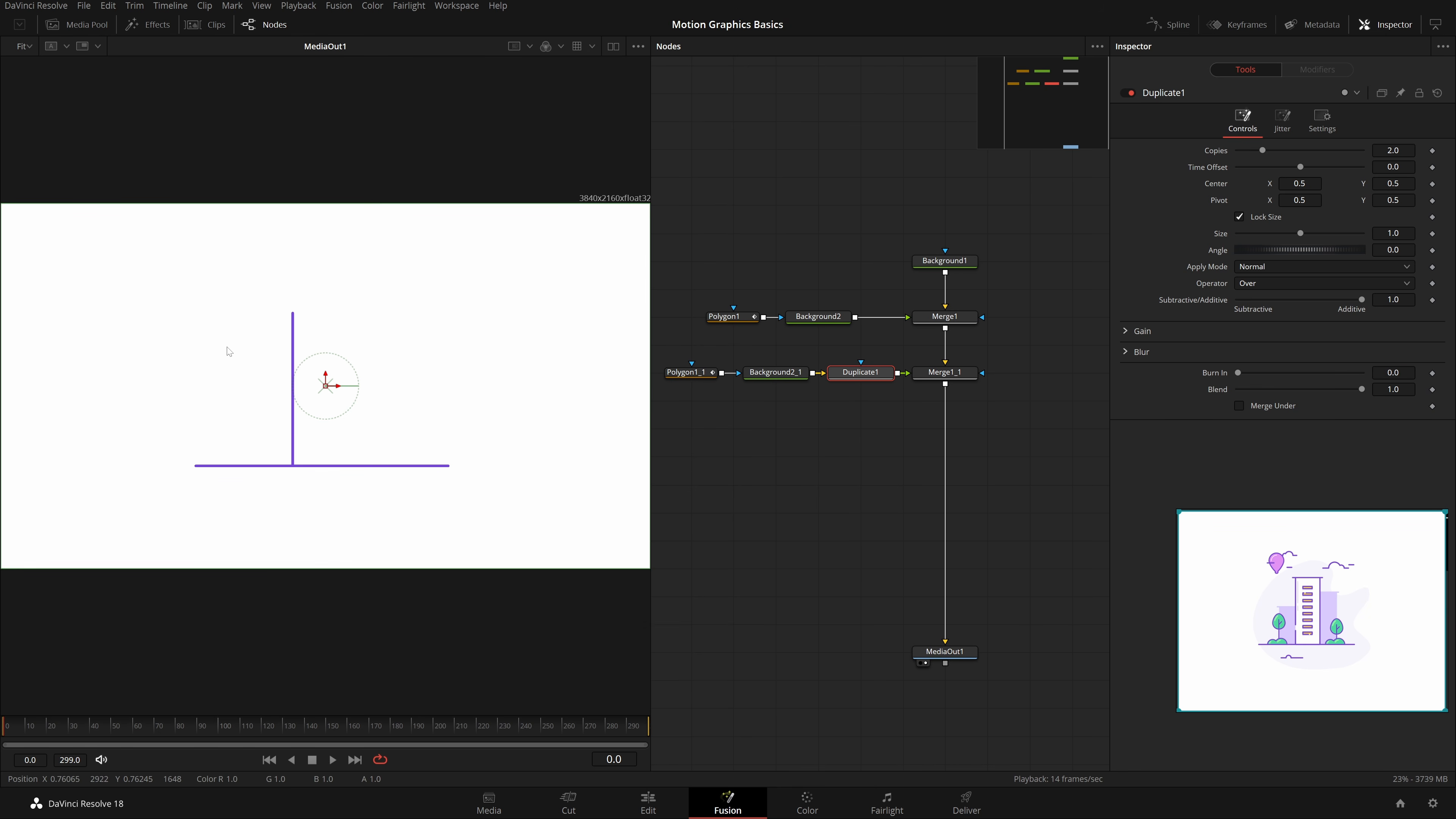
# Step: Offset the copied wall to form the building's right side by setting Duplicate1's Center X to 0.602
pyautogui.moveTo(270, 274); pyautogui.dragTo(315, 536)
pyautogui.click(1388, 24)
pyautogui.click(1387, 24)
pyautogui.moveTo(1299, 184); pyautogui.dragTo(1357, 183)
pyautogui.click(784, 469)
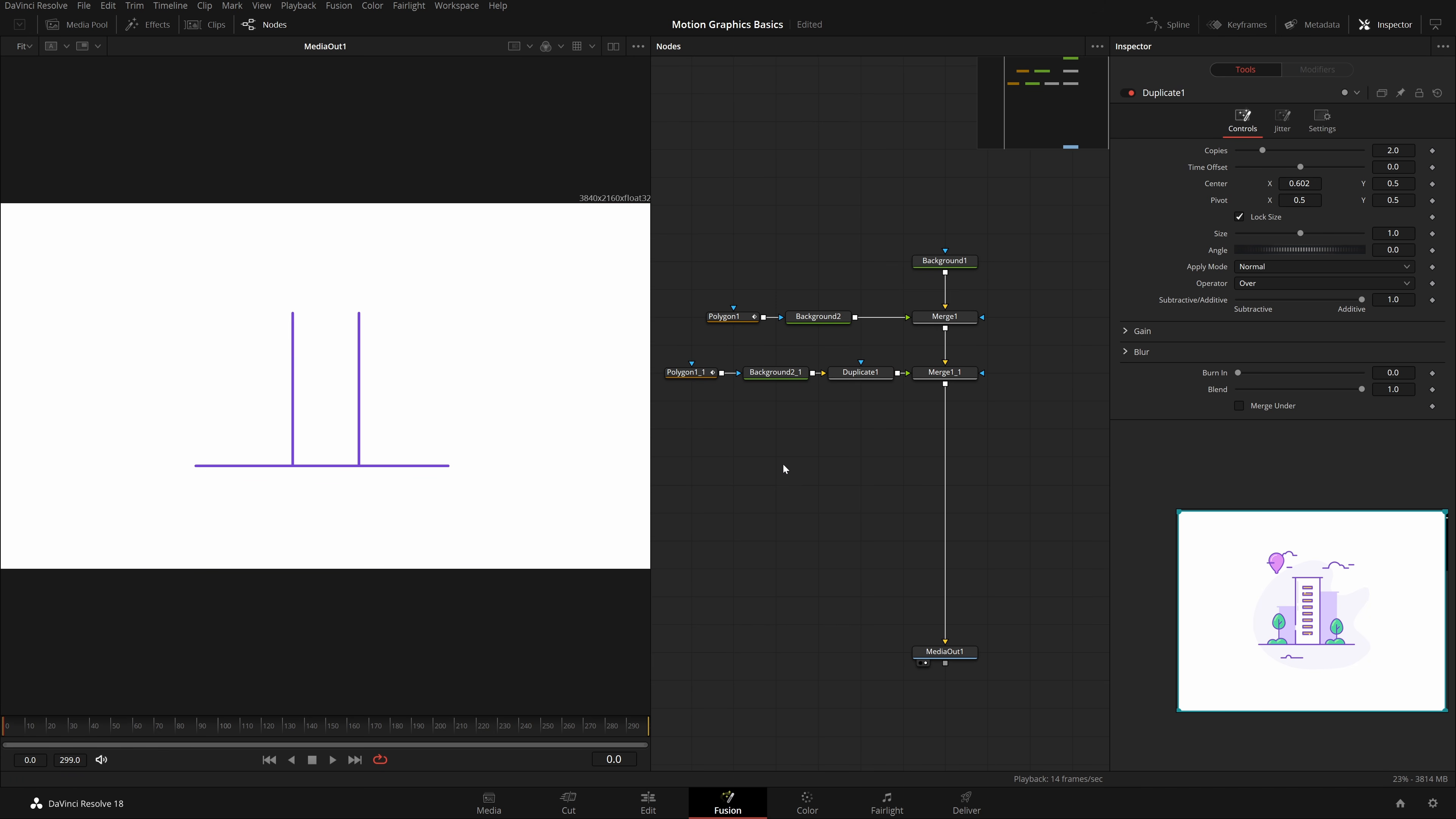
# Step: Duplicate the Polygon1, Background2 and Merge1 nodes and insert the copied merge into the main flow below Merge1_1
pyautogui.moveTo(969, 447); pyautogui.dragTo(768, 384)
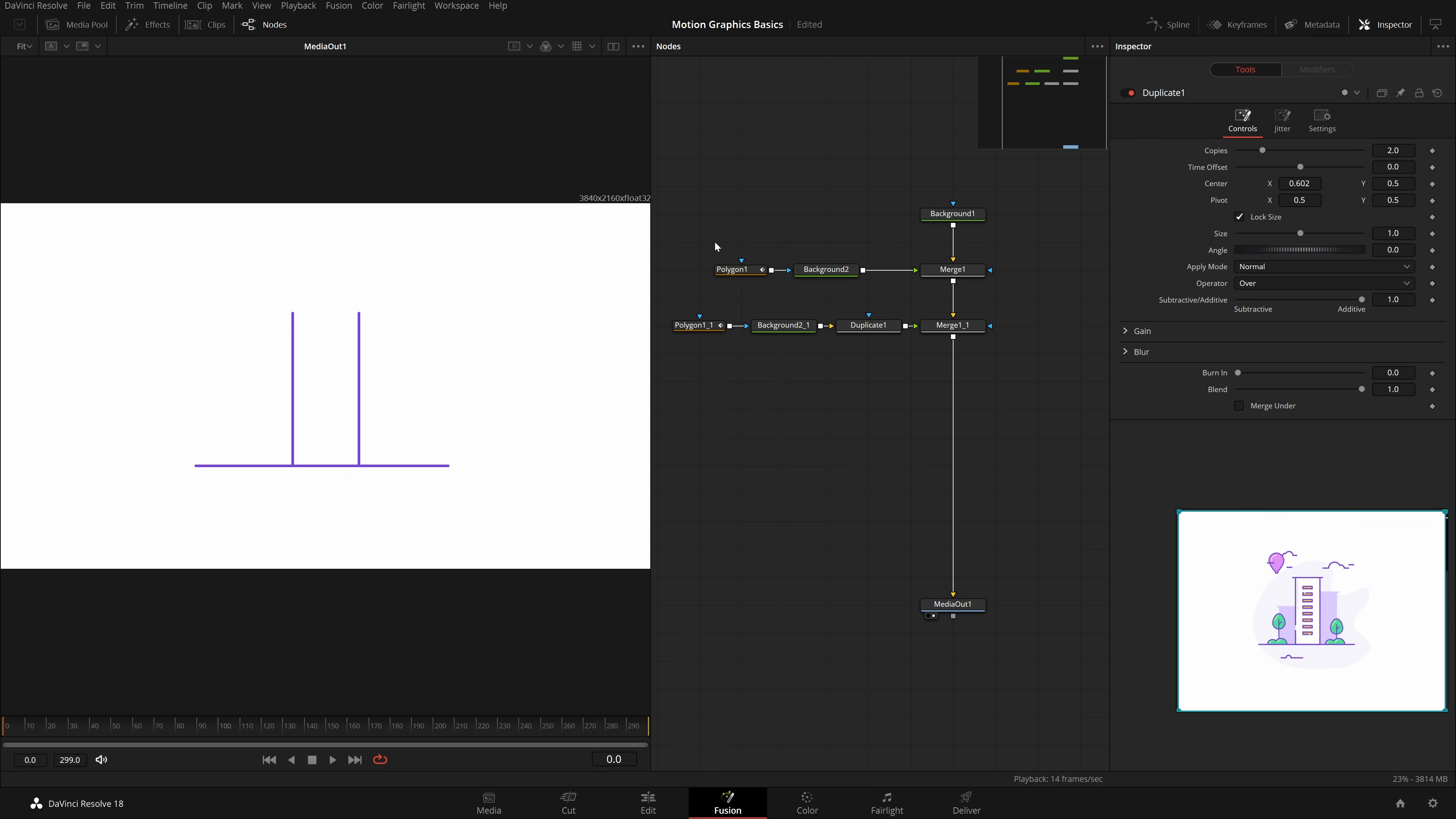
pyautogui.moveTo(709, 238); pyautogui.dragTo(987, 301)
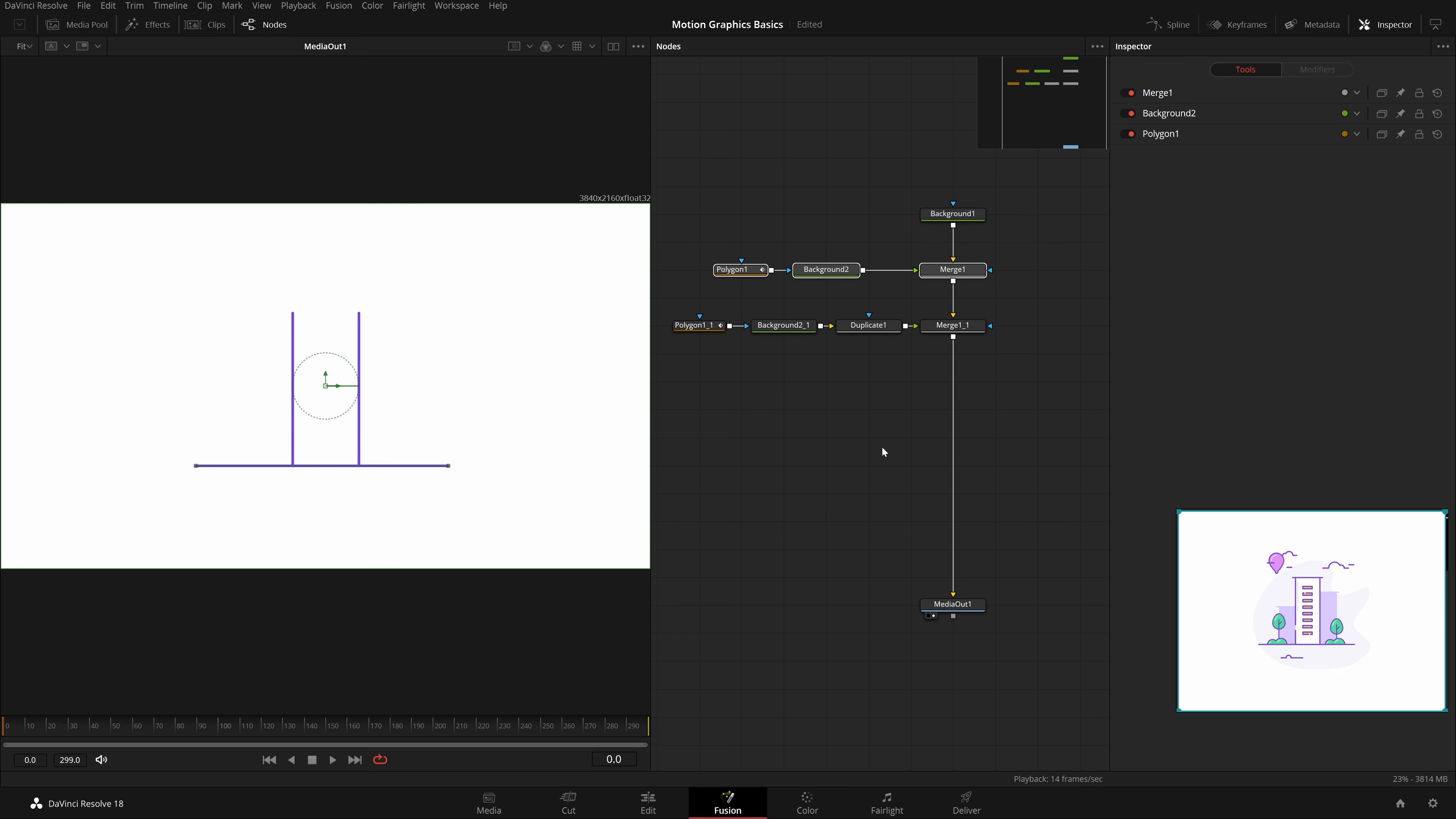
pyautogui.hotkey('ctrl', 'c')
pyautogui.click(865, 425)
pyautogui.hotkey('ctrl', 'v')
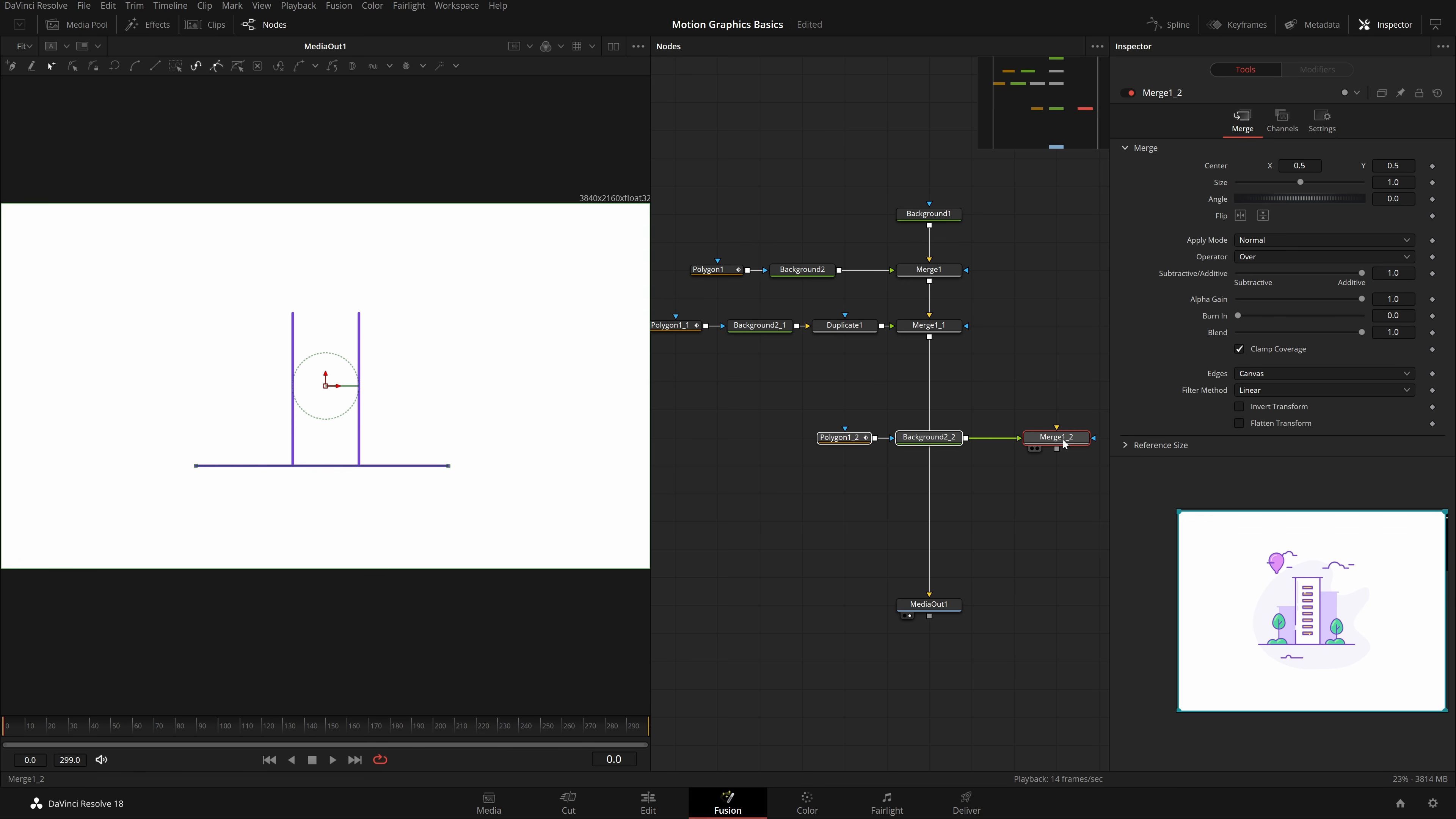
pyautogui.moveTo(1063, 443); pyautogui.dragTo(929, 409)
pyautogui.moveTo(979, 472); pyautogui.dragTo(1024, 474)
pyautogui.moveTo(988, 416); pyautogui.dragTo(987, 388)
pyautogui.click(994, 409)
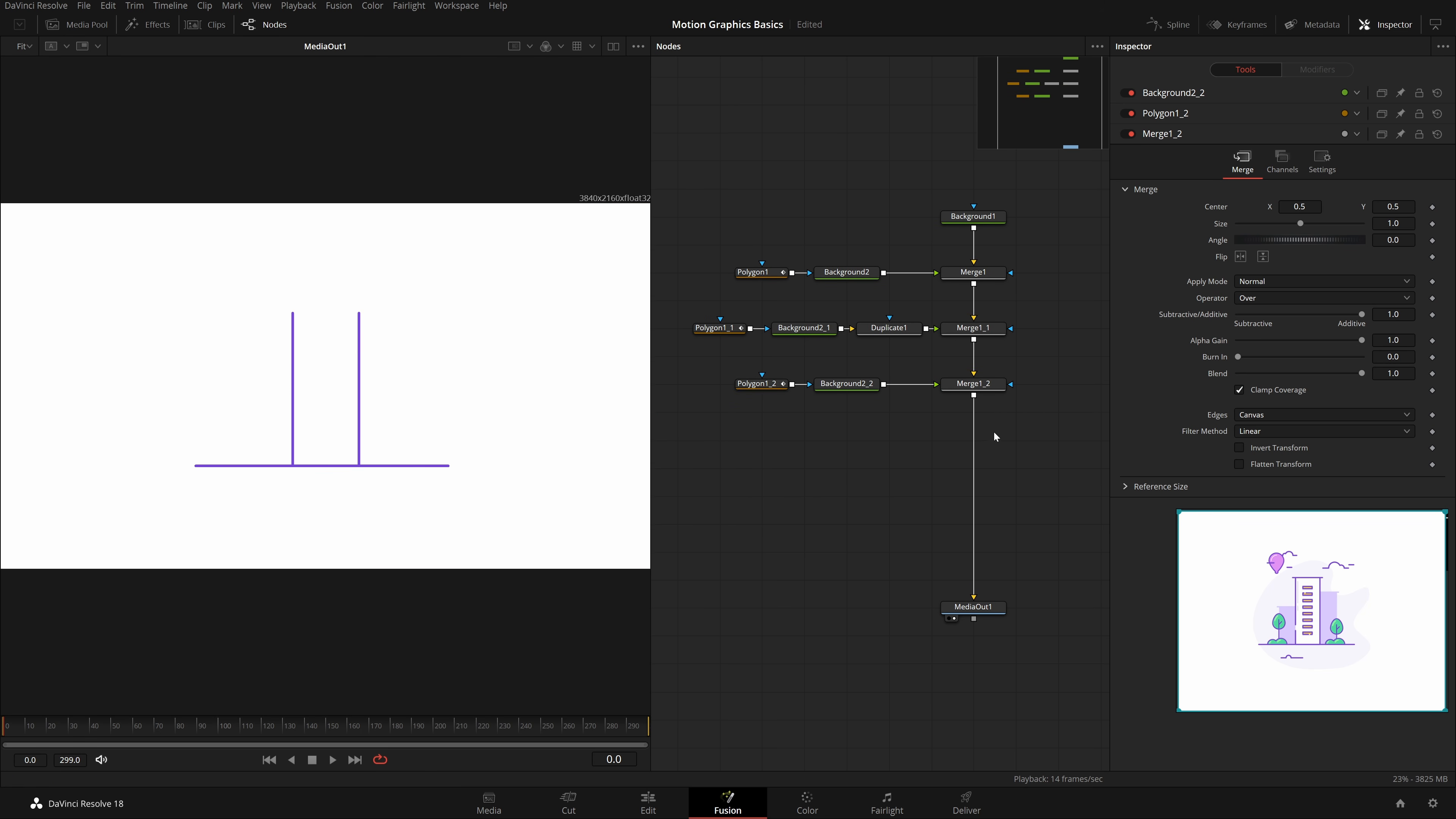
# Step: Move all of Polygon1_2's line points up from the ground line to the top of the building's walls
pyautogui.click(757, 384)
pyautogui.moveTo(481, 412); pyautogui.dragTo(200, 540)
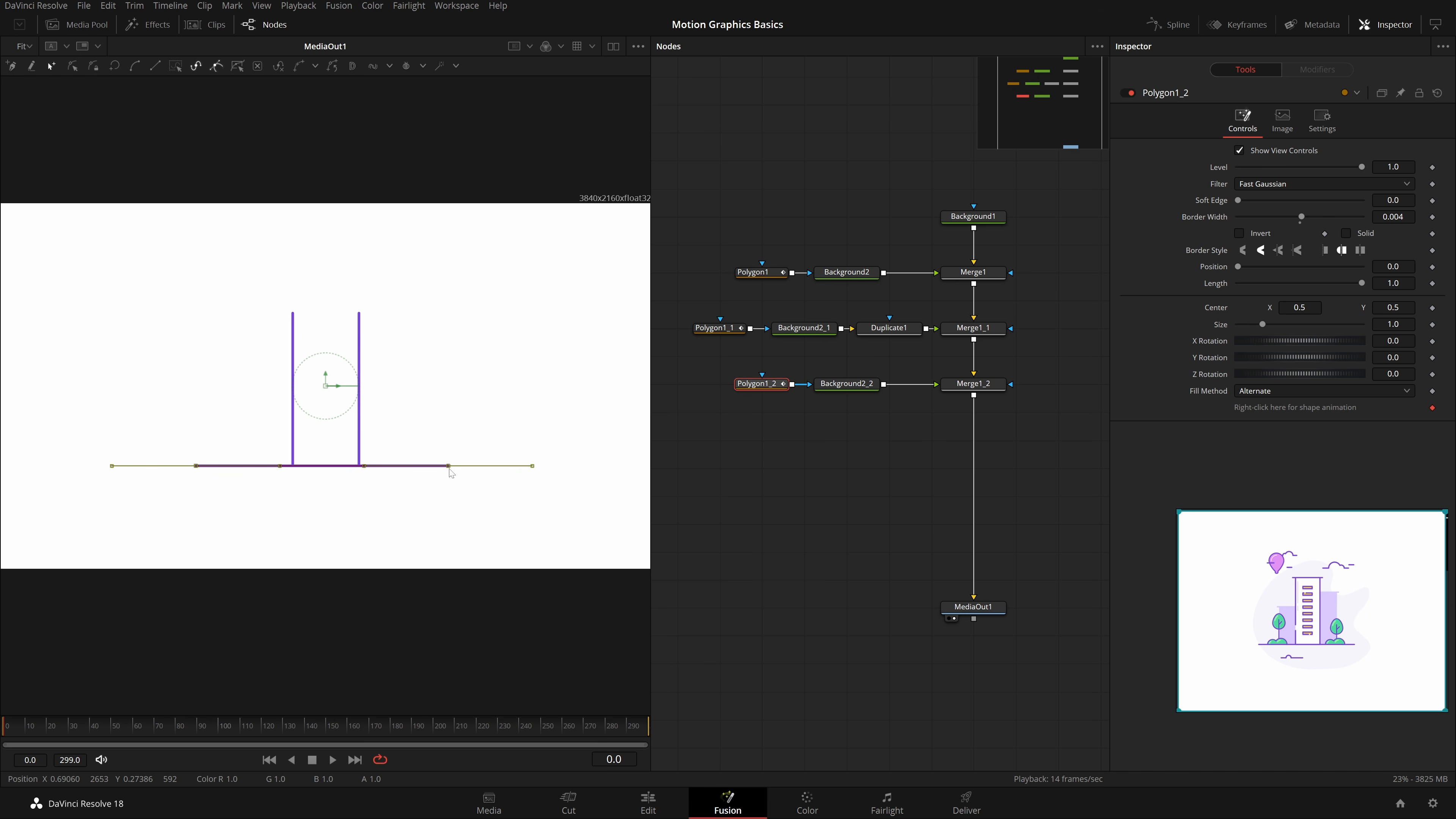
pyautogui.moveTo(450, 475); pyautogui.dragTo(496, 319)
pyautogui.scroll(2, 352, 337)
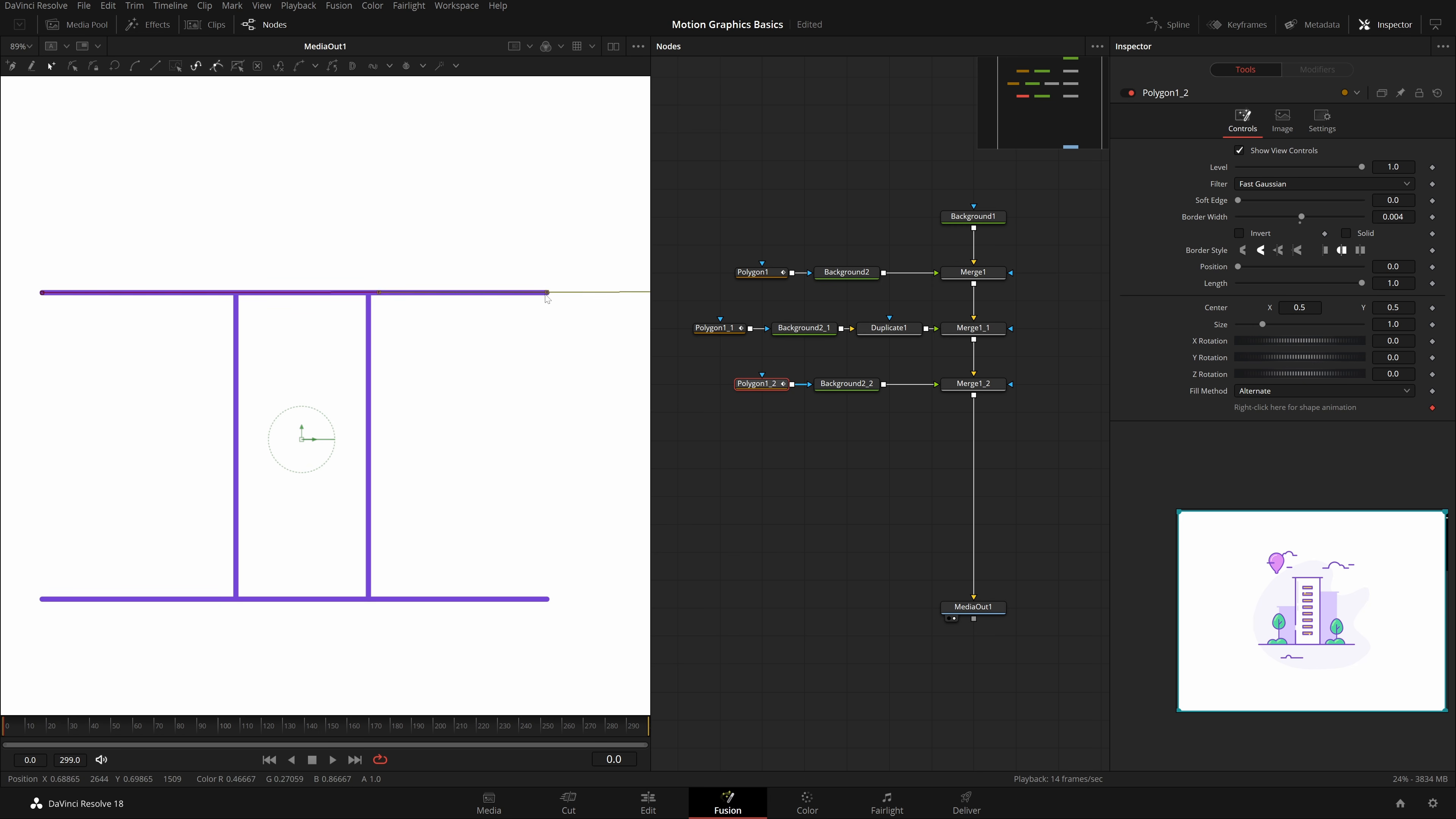
# Step: Shorten both ends of Polygon1_2's line to form a roof that slightly overhangs the two walls
pyautogui.moveTo(548, 298); pyautogui.dragTo(382, 310)
pyautogui.moveTo(123, 232); pyautogui.dragTo(15, 397)
pyautogui.moveTo(106, 400); pyautogui.dragTo(321, 435)
pyautogui.moveTo(256, 327); pyautogui.dragTo(442, 328)
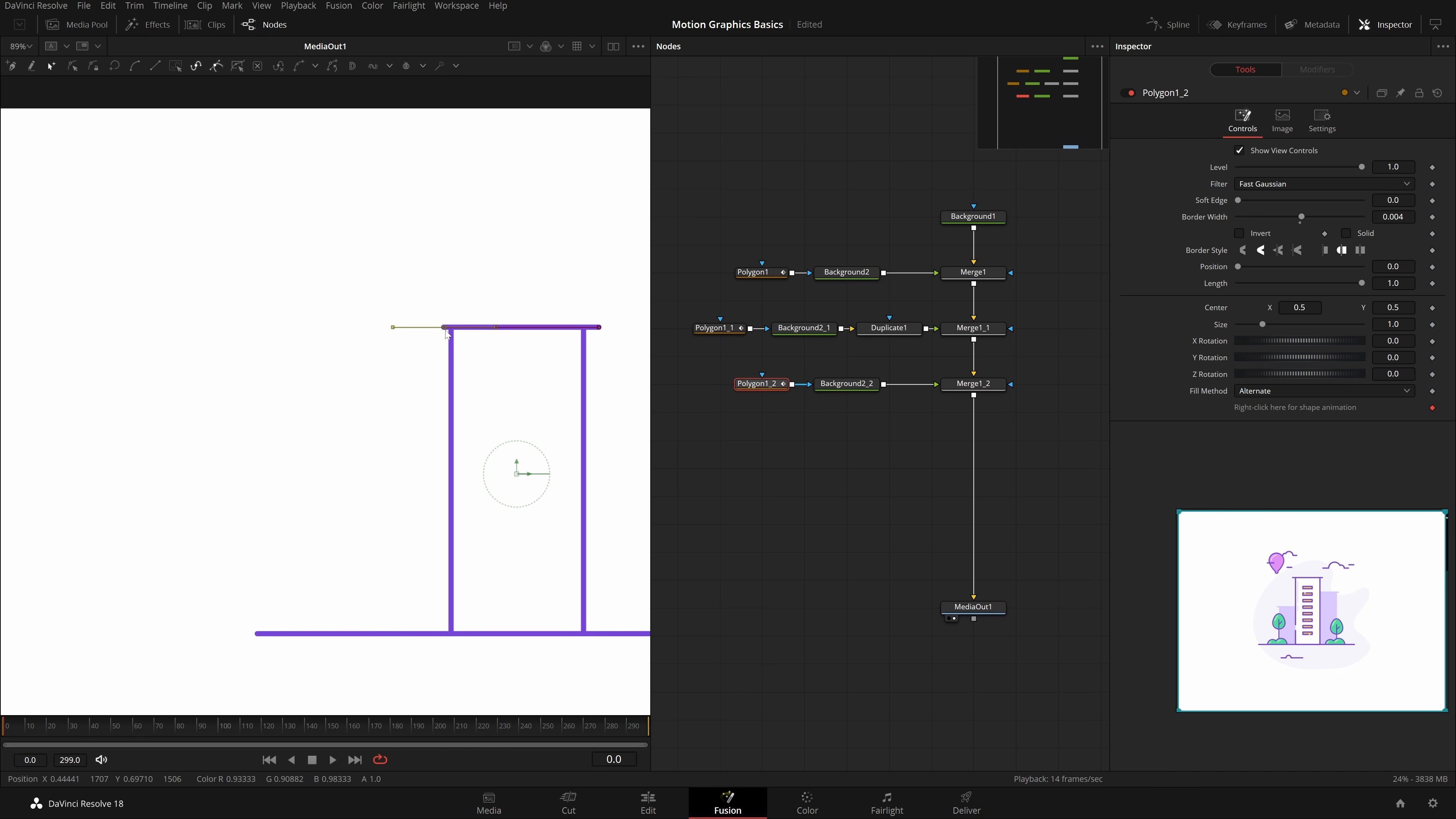
pyautogui.click(761, 459)
pyautogui.scroll(5, 423, 302)
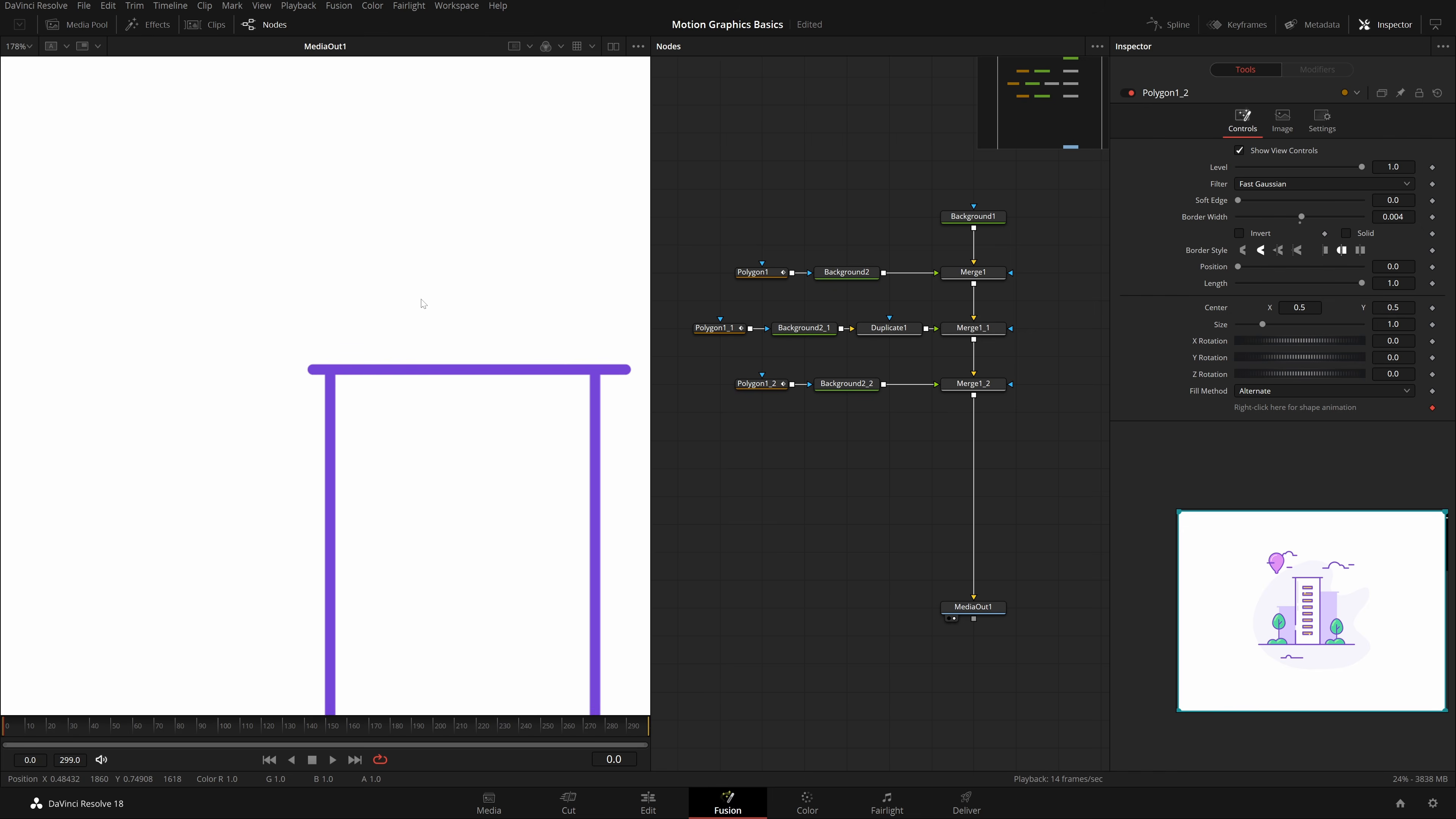
pyautogui.scroll(-3, 423, 477)
pyautogui.hotkey('ctrl', 'f')
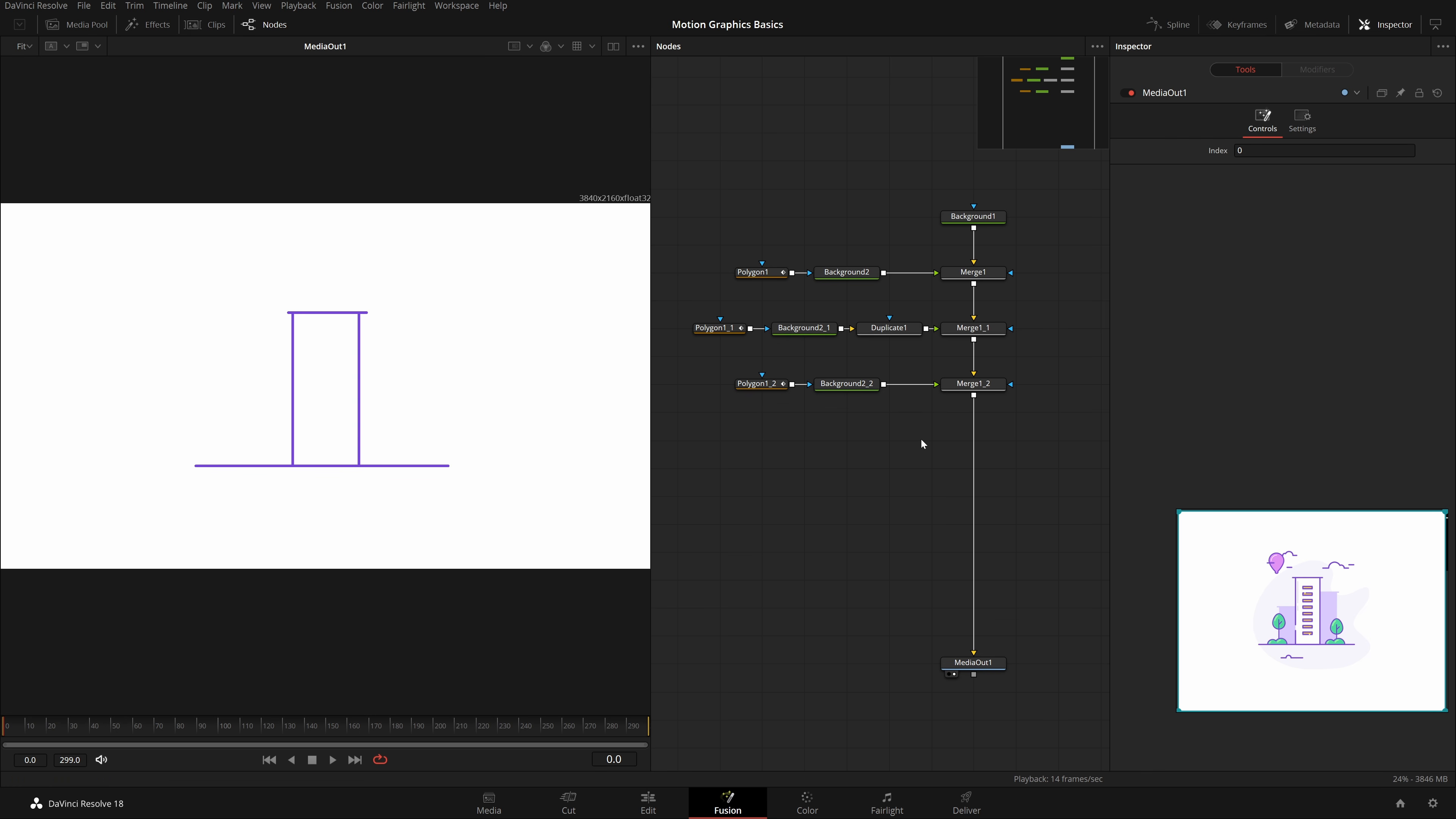
# Step: Extend the left end of Polygon1_2's roof line slightly outward to even out the overhang
pyautogui.hotkey('ctrl', 'f')
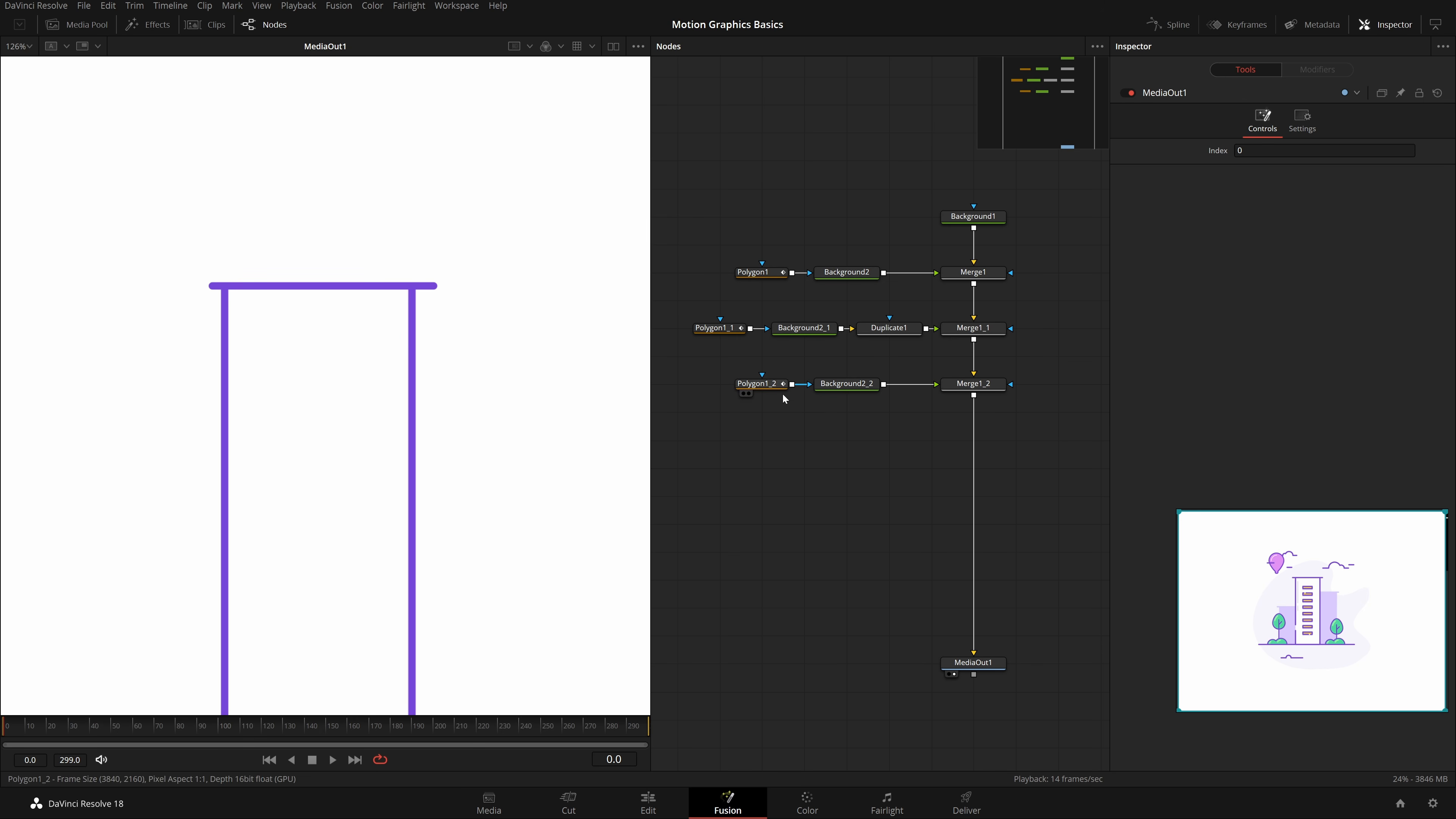
pyautogui.click(757, 383)
pyautogui.click(210, 285)
pyautogui.moveTo(211, 286); pyautogui.dragTo(206, 285)
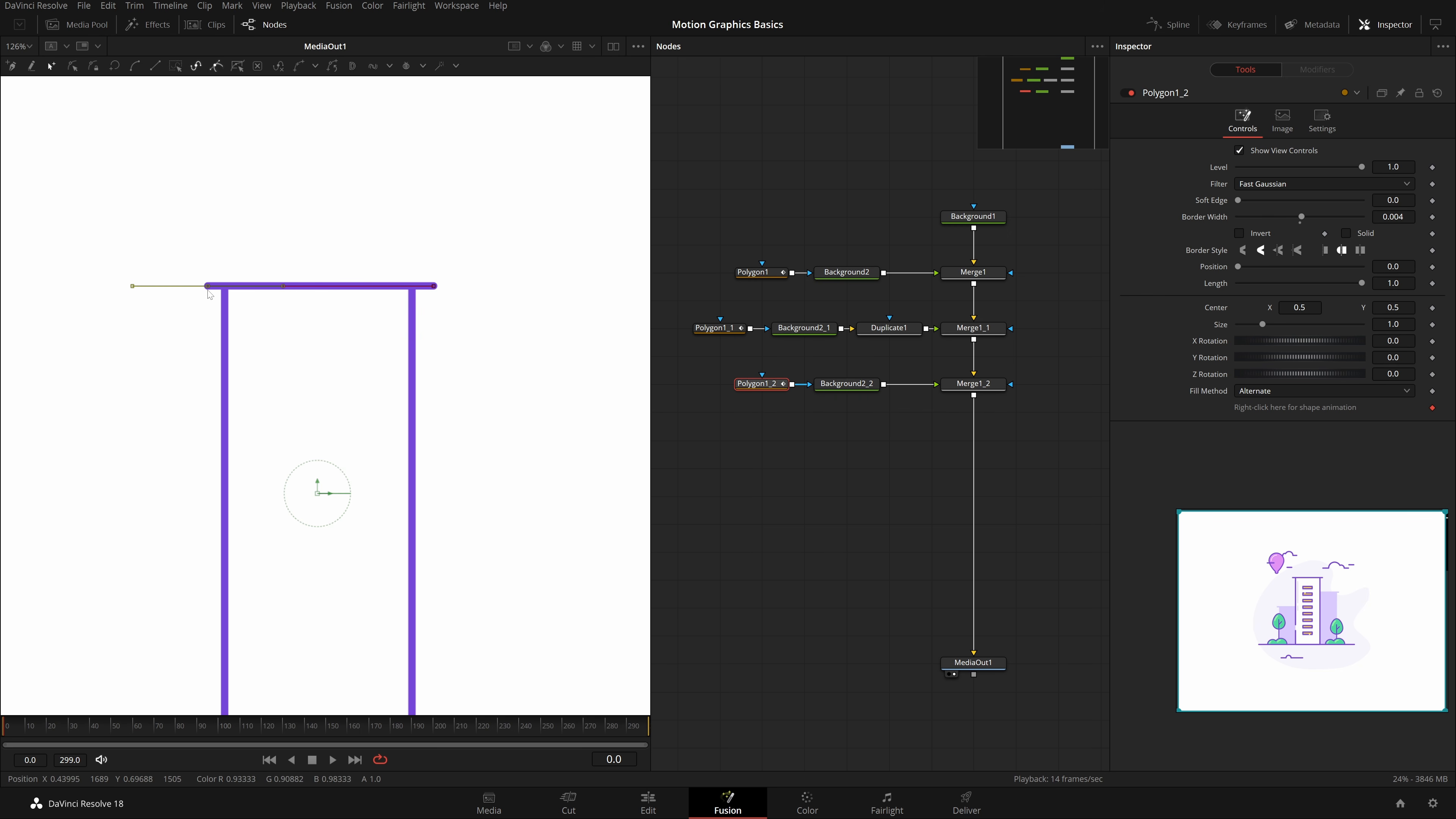
pyautogui.click(682, 484)
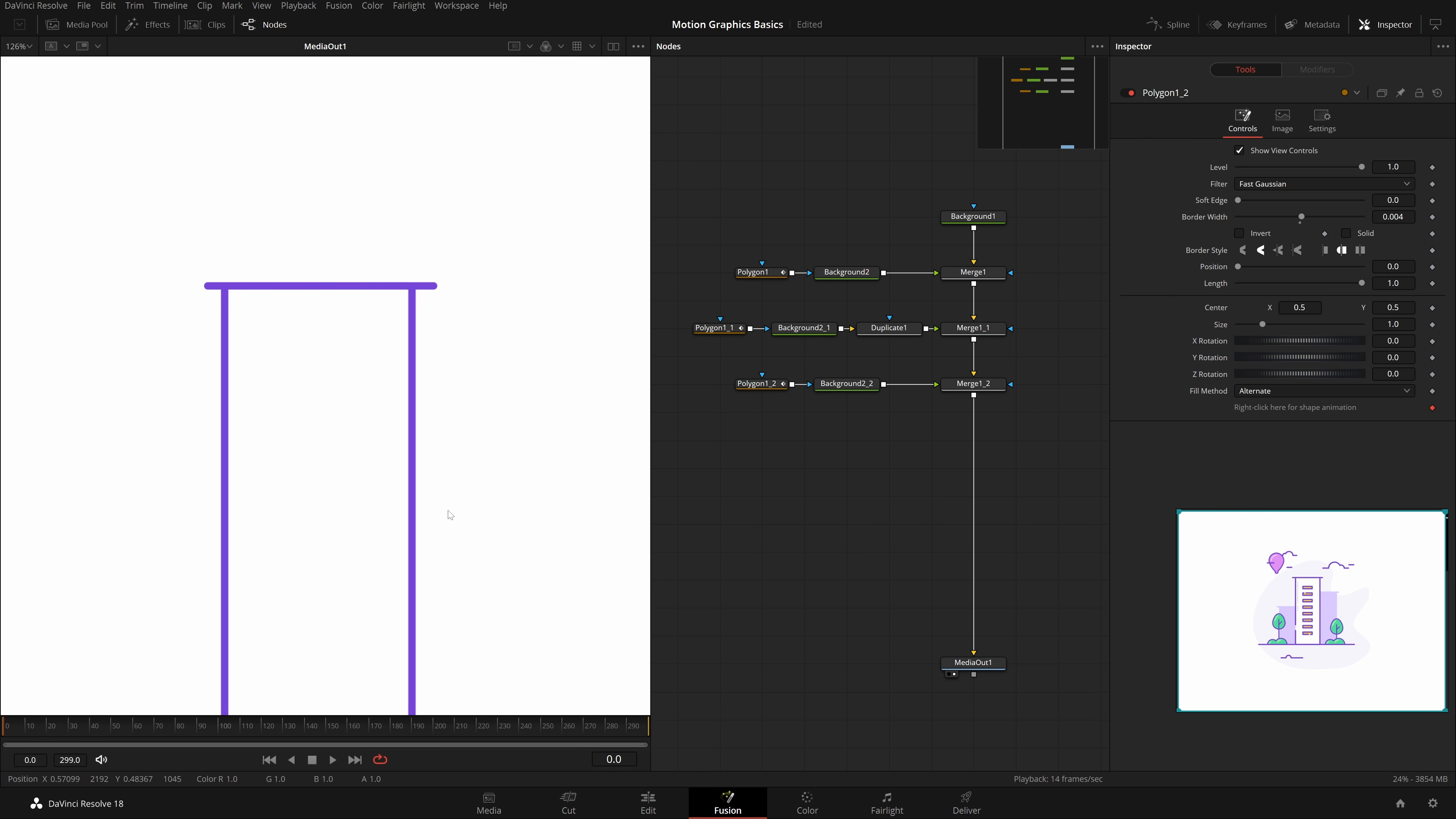
pyautogui.hotkey('ctrl', 'f')
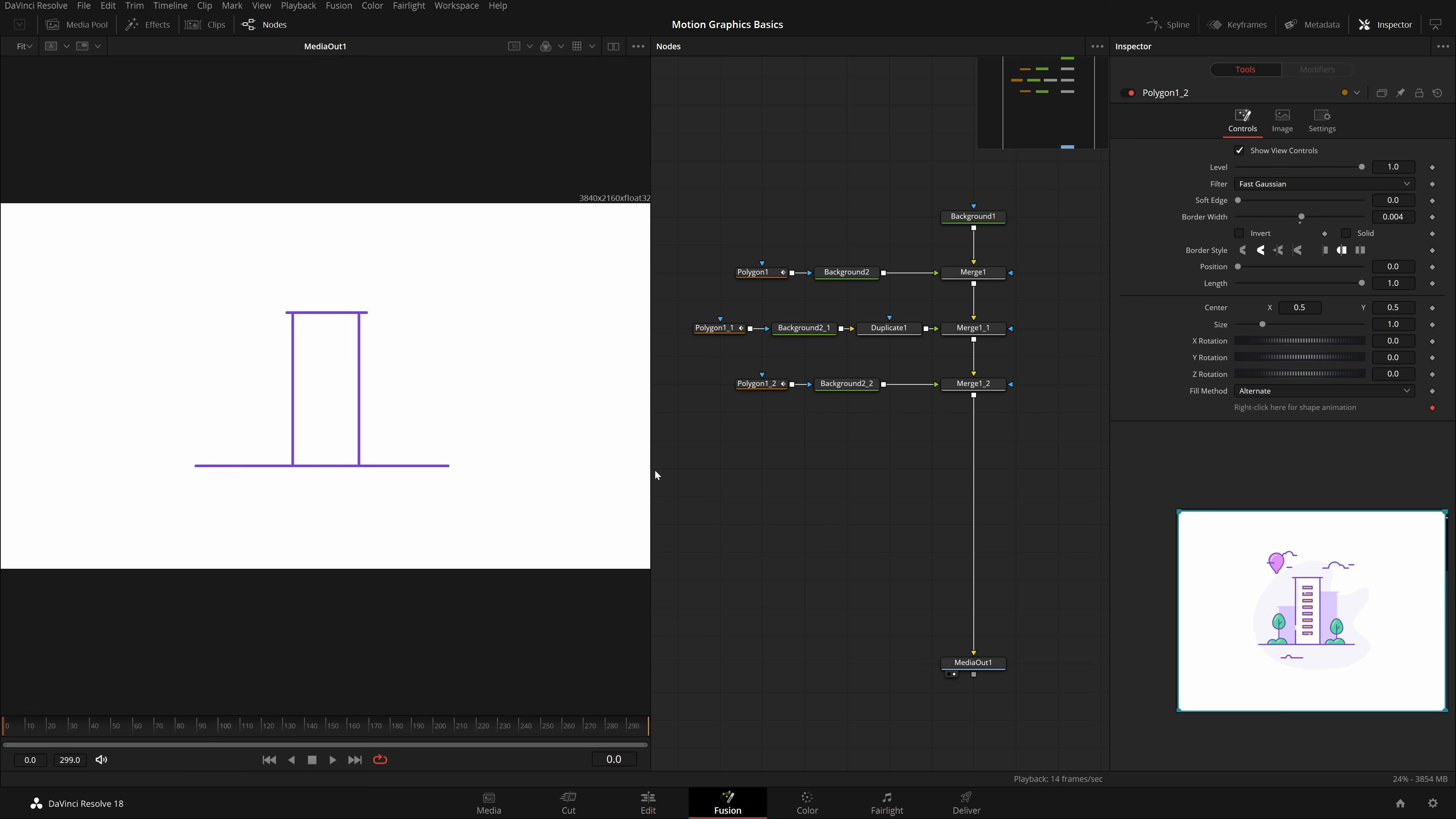
# Step: Widen the viewer slightly and shift the polygon and background nodes of the first and third rows left to align with the Polygon1_1 row
pyautogui.moveTo(652, 476); pyautogui.dragTo(675, 479)
pyautogui.moveTo(806, 482); pyautogui.dragTo(773, 457)
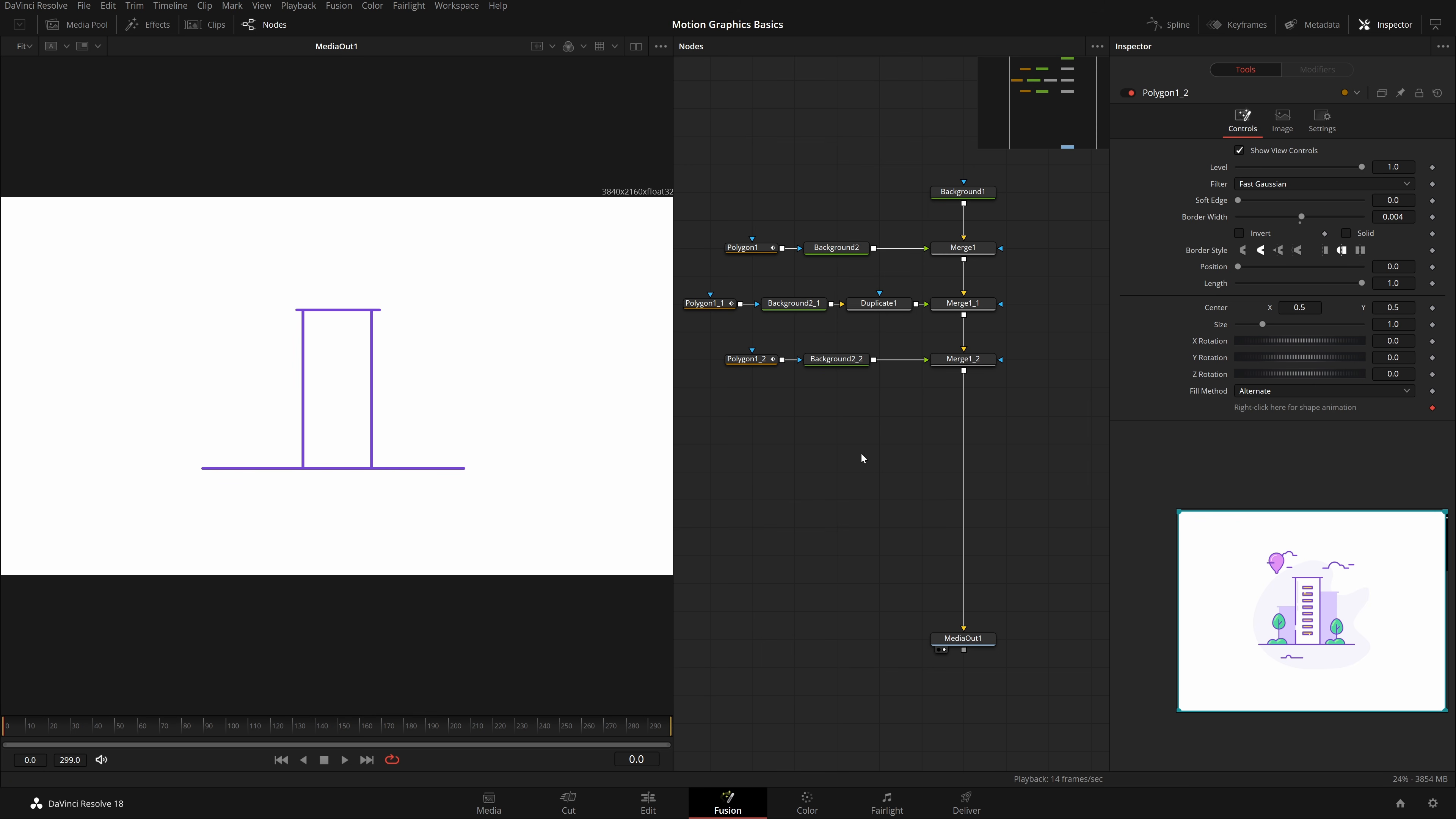
pyautogui.moveTo(861, 457); pyautogui.dragTo(739, 351)
pyautogui.moveTo(829, 361); pyautogui.dragTo(786, 360)
pyautogui.moveTo(737, 214); pyautogui.dragTo(852, 253)
pyautogui.moveTo(849, 253); pyautogui.dragTo(805, 252)
# Step: Move MediaOut1 much further down the node graph to make room for more merges, and save the project
pyautogui.click(836, 405)
pyautogui.moveTo(699, 163); pyautogui.dragTo(887, 620)
pyautogui.click(834, 542)
pyautogui.scroll(-3, 845, 529)
pyautogui.scroll(3, 836, 326)
pyautogui.moveTo(839, 348); pyautogui.dragTo(897, 489)
pyautogui.click(867, 405)
pyautogui.hotkey('ctrl', 'b')
pyautogui.click(699, 521)
pyautogui.hotkey('ctrl', 's')
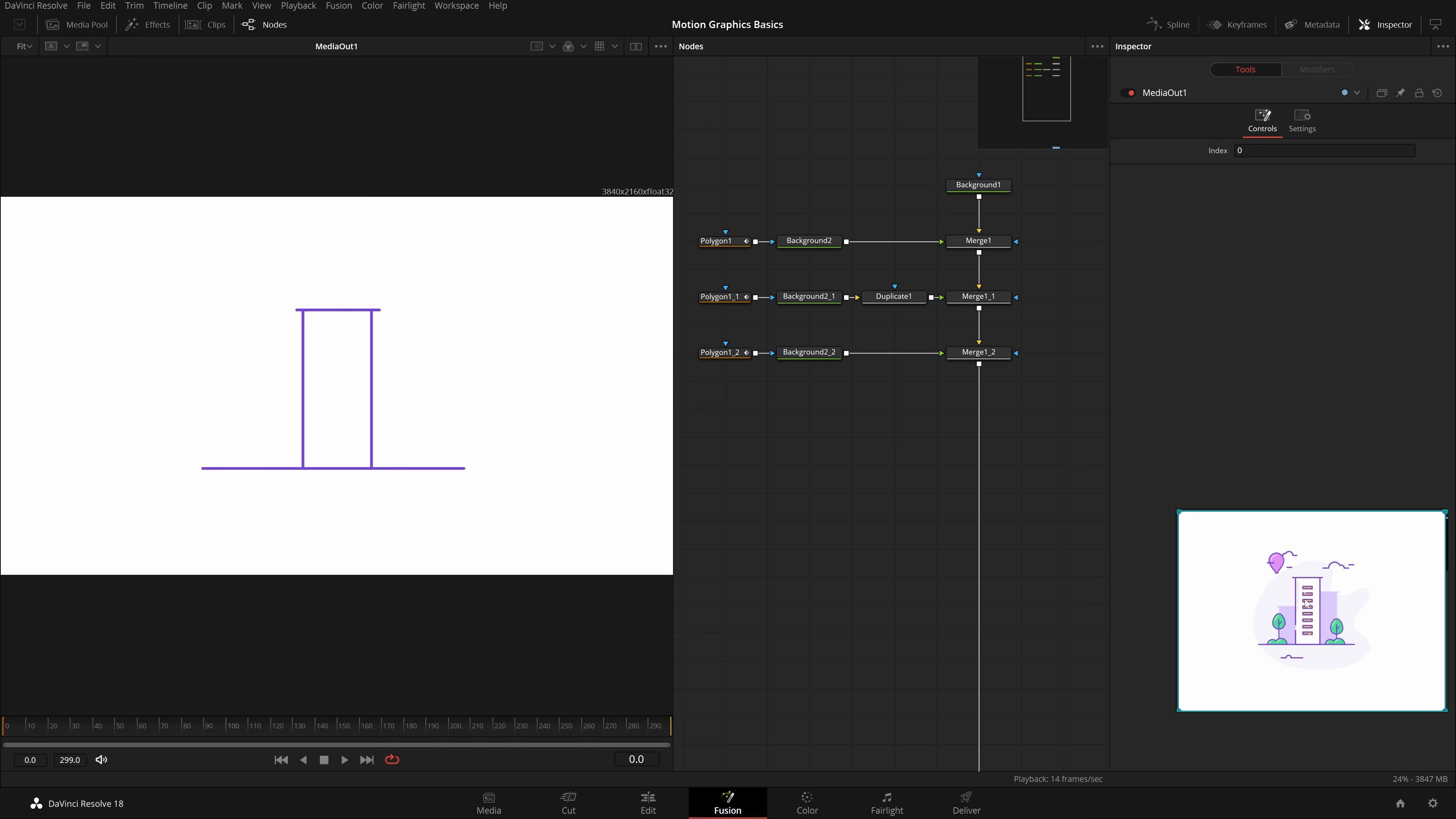
# Step: Examine the building's window details in an enlarged view of the reference illustration
pyautogui.scroll(-1, 1307, 607)
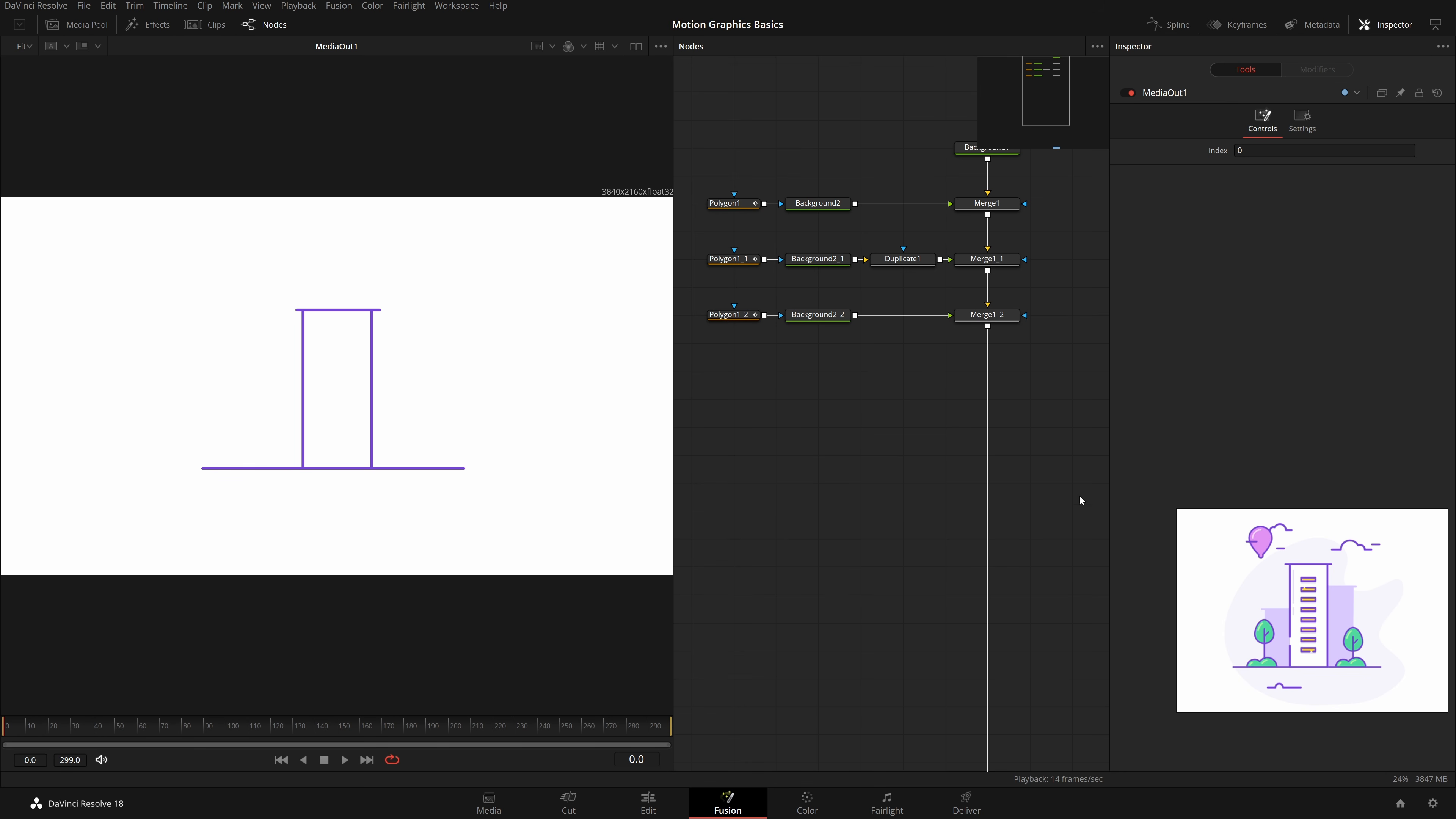
pyautogui.scroll(2, 1323, 591)
pyautogui.scroll(-2, 841, 569)
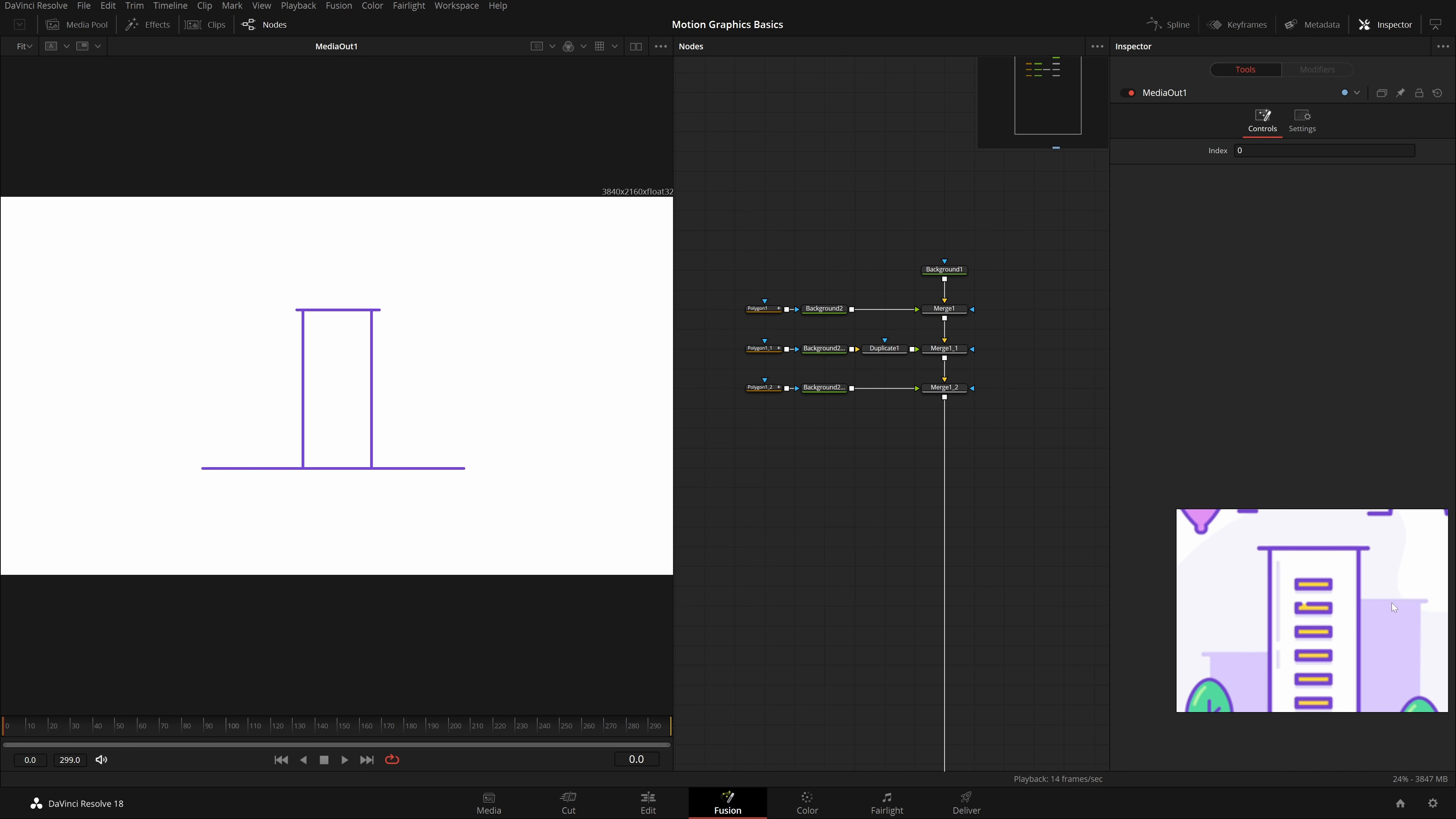
pyautogui.scroll(-2, 1352, 613)
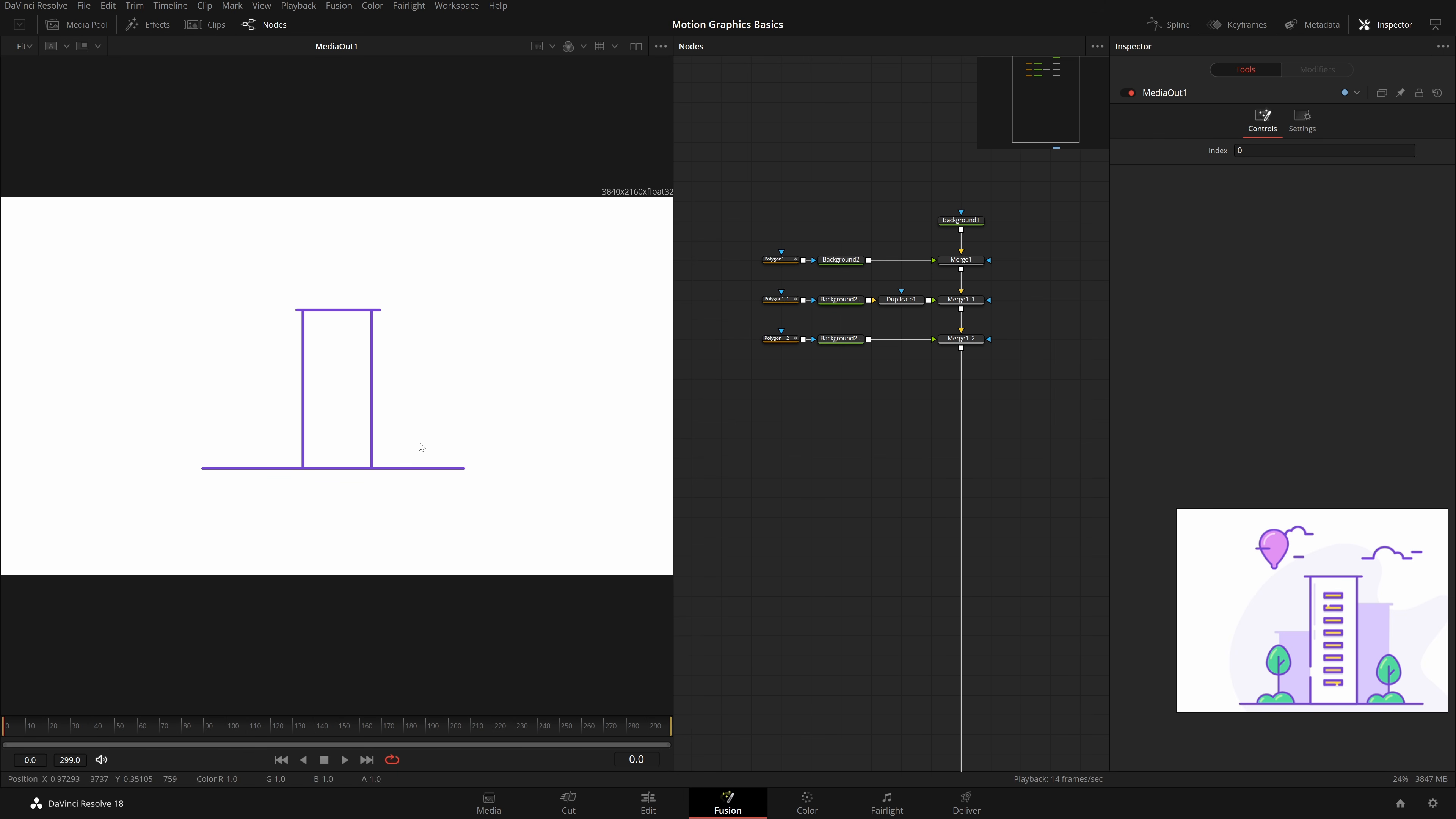
pyautogui.scroll(2, 830, 383)
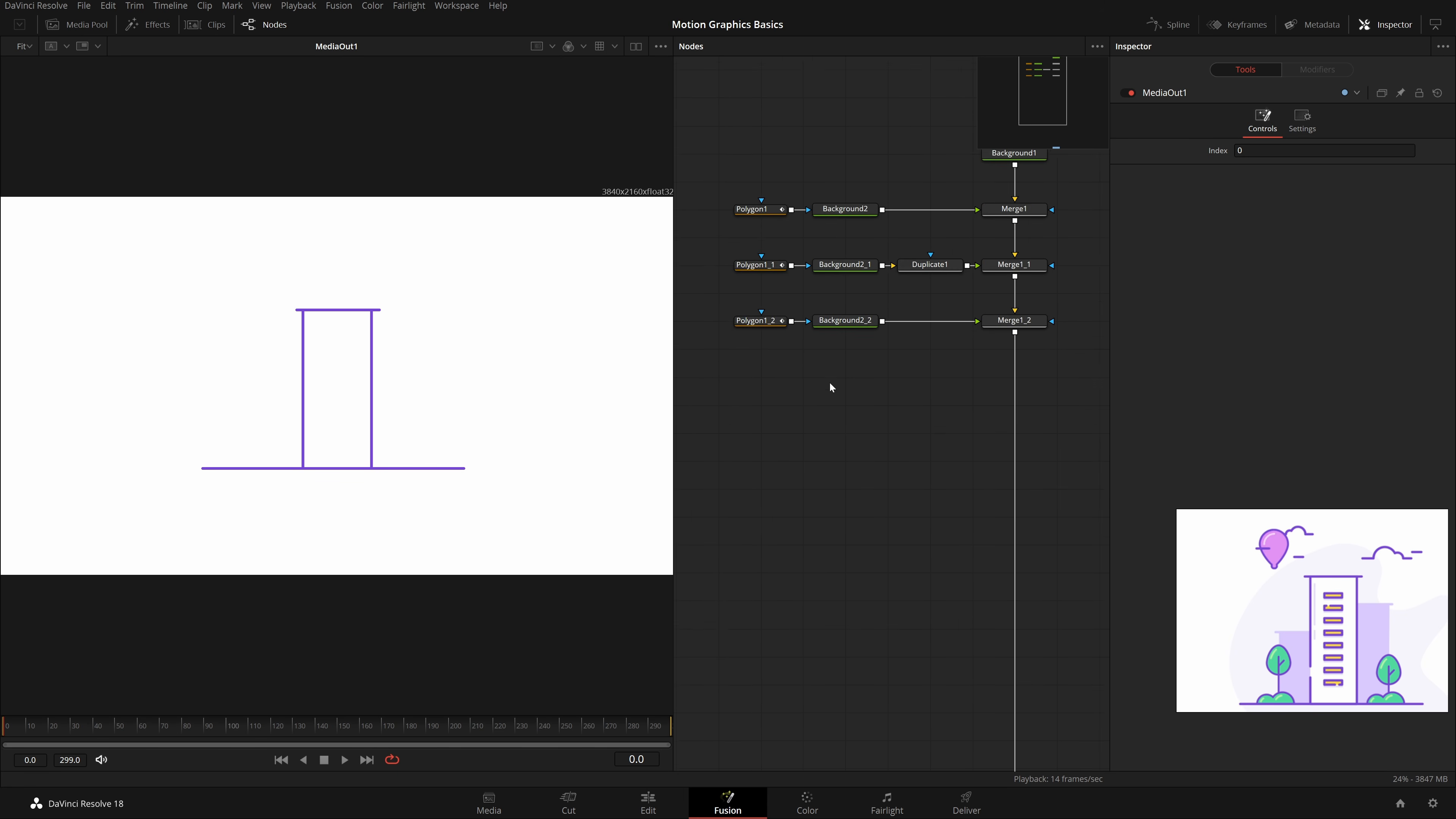
pyautogui.scroll(-1, 874, 377)
pyautogui.moveTo(732, 211); pyautogui.dragTo(775, 455)
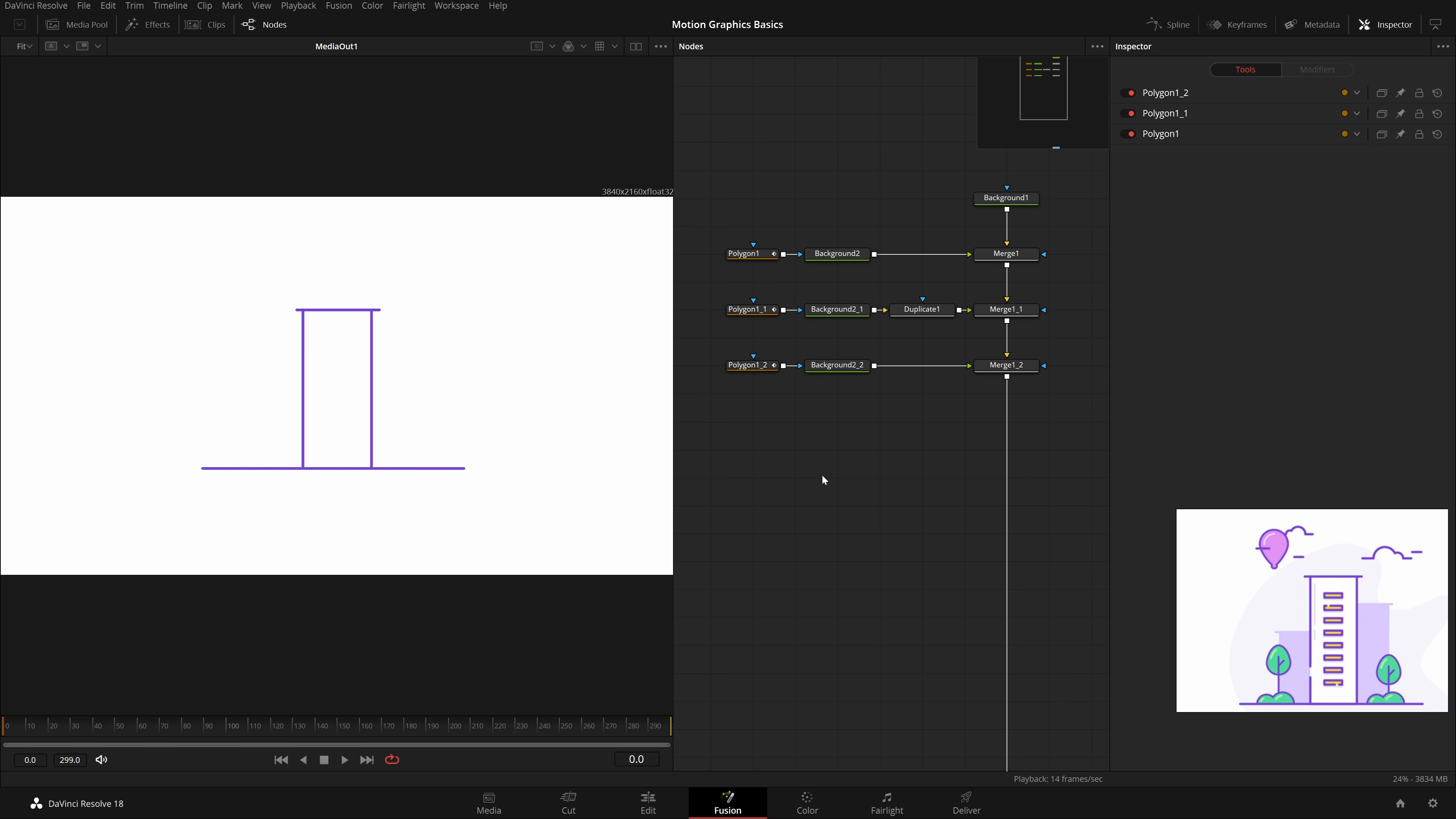
# Step: Duplicate the Polygon1_2, Background2_2 and Merge1_2 nodes, insert the copied merge below Merge1_2, and save the project
pyautogui.moveTo(1030, 427); pyautogui.dragTo(744, 359)
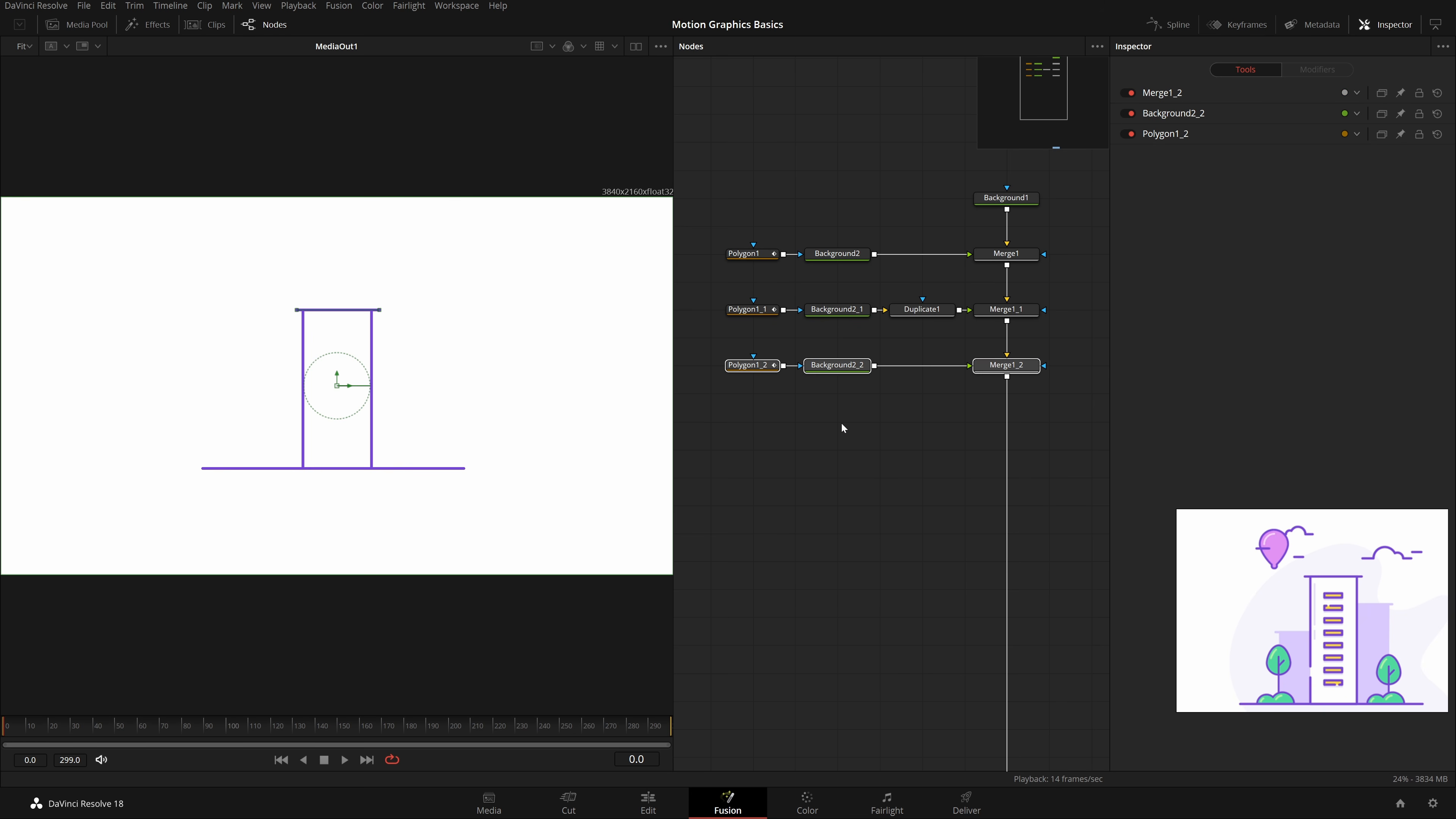
pyautogui.hotkey('ctrl', 'c')
pyautogui.click(867, 439)
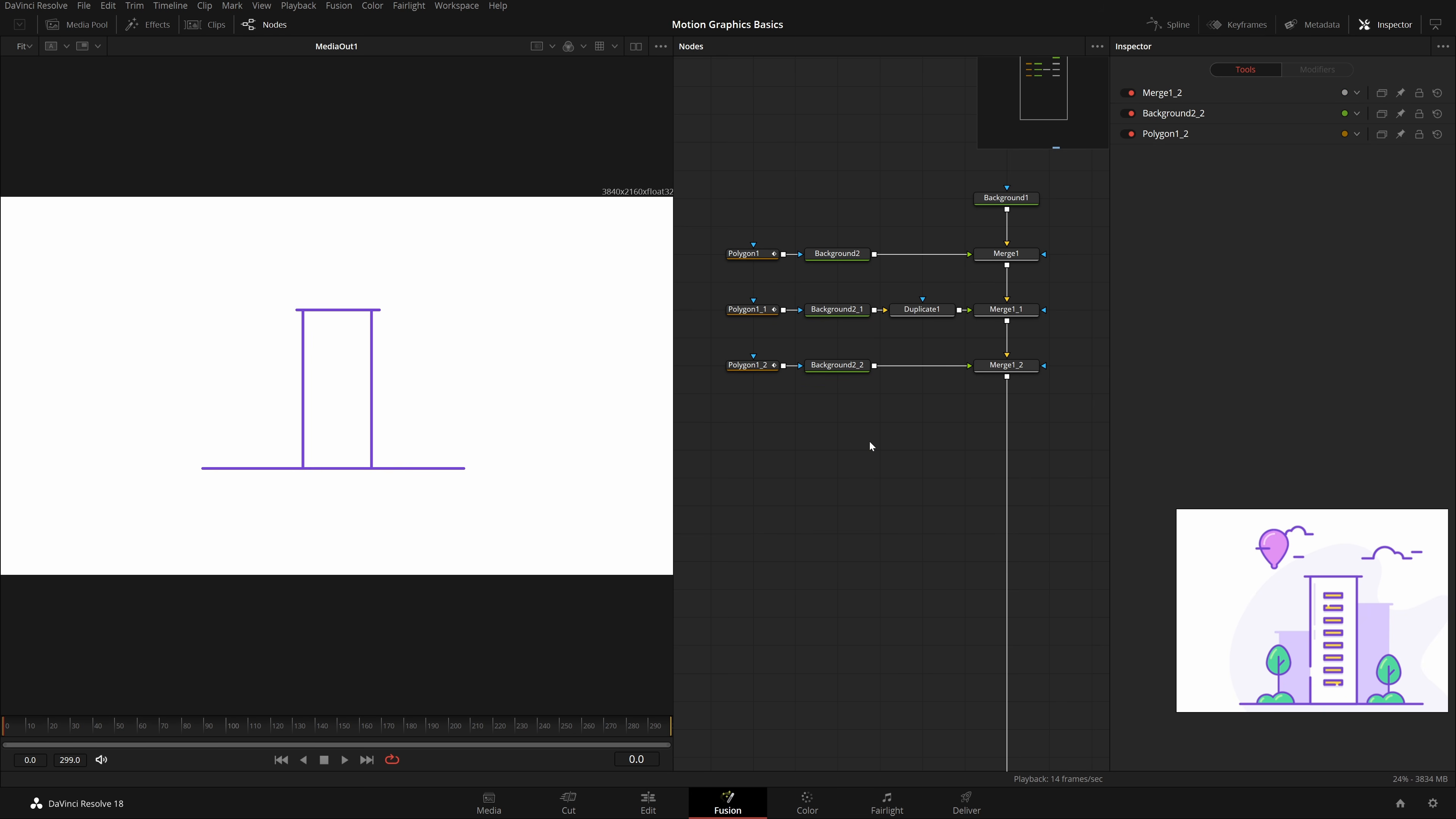
pyautogui.hotkey('ctrl', 'v')
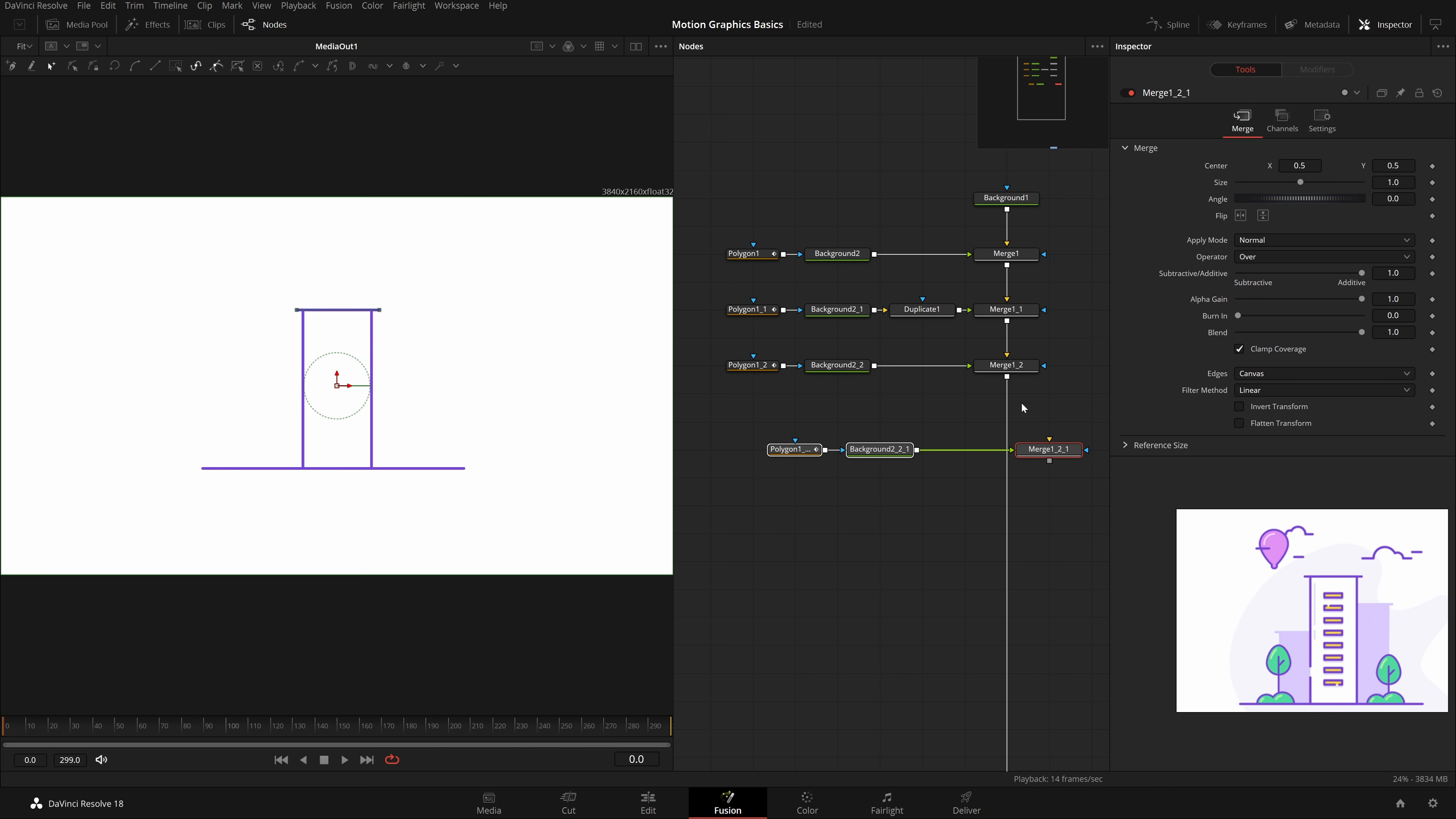
pyautogui.moveTo(1055, 440); pyautogui.dragTo(1017, 438)
pyautogui.hotkey('ctrl', 's')
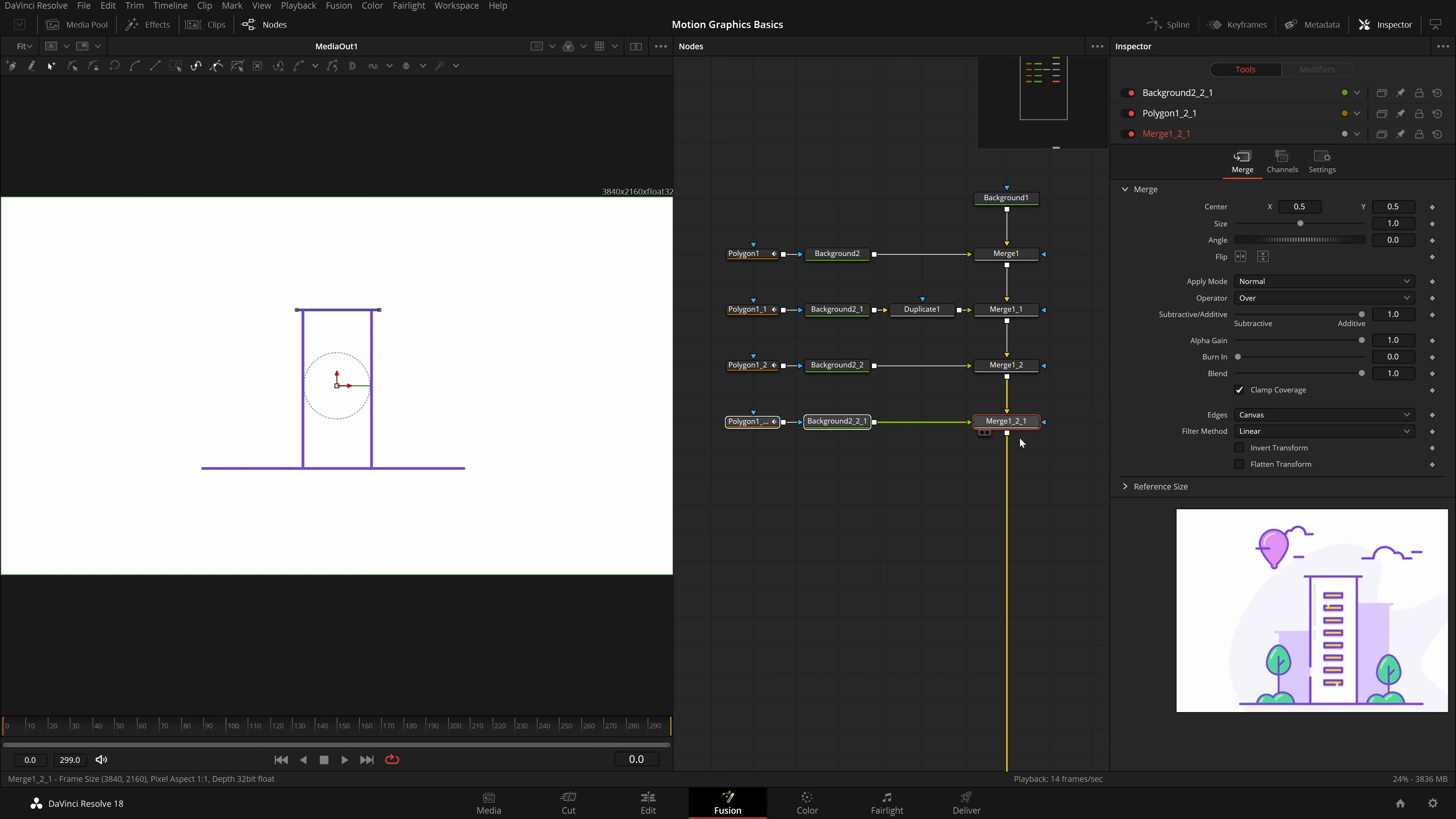
# Step: Replace the copied polygon mask on Background2_2_1 with a Rectangle effect mask
pyautogui.click(905, 453)
pyautogui.click(762, 423)
pyautogui.press('Delete')
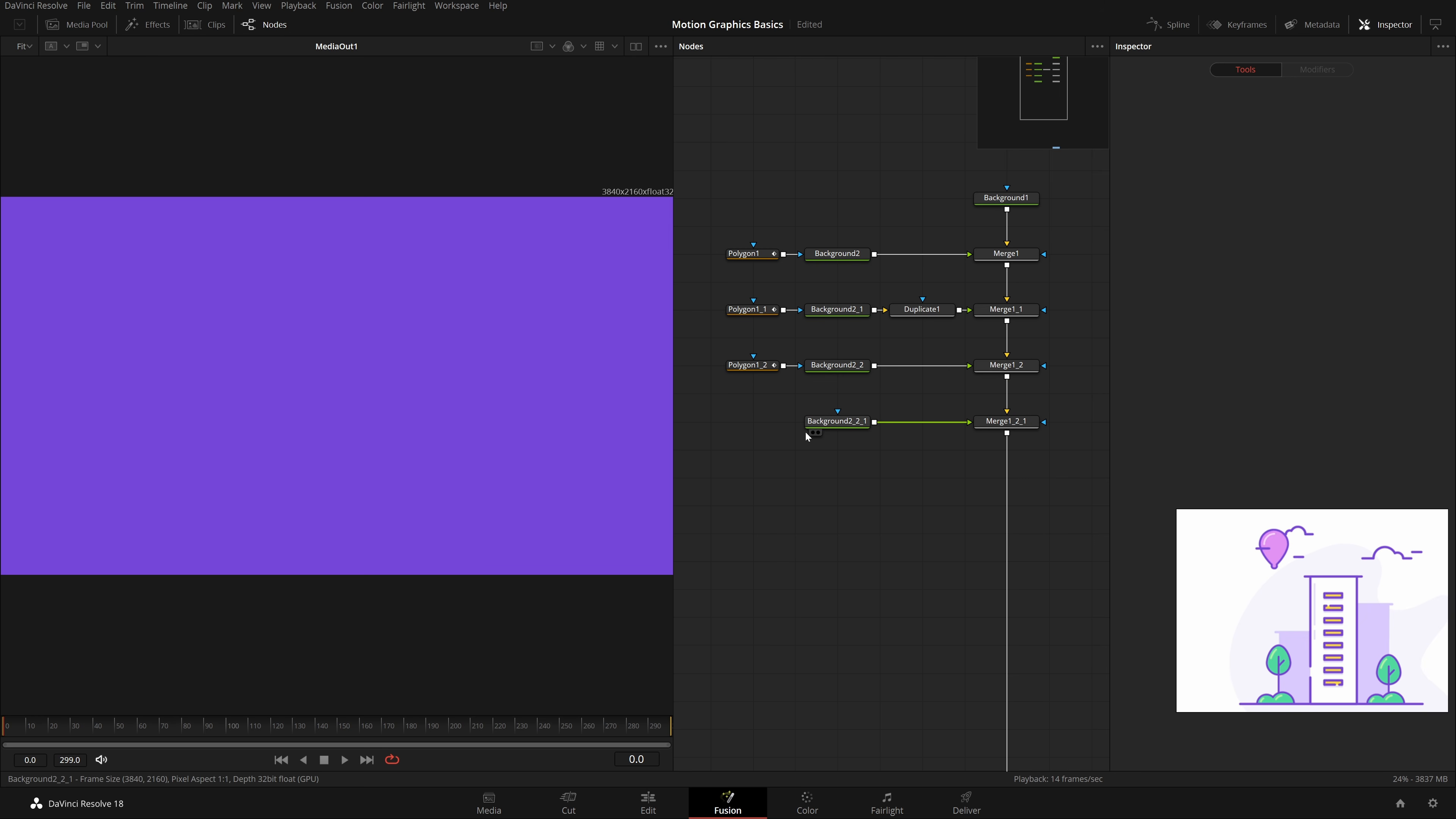
pyautogui.click(814, 423)
pyautogui.rightClick(233, 361)
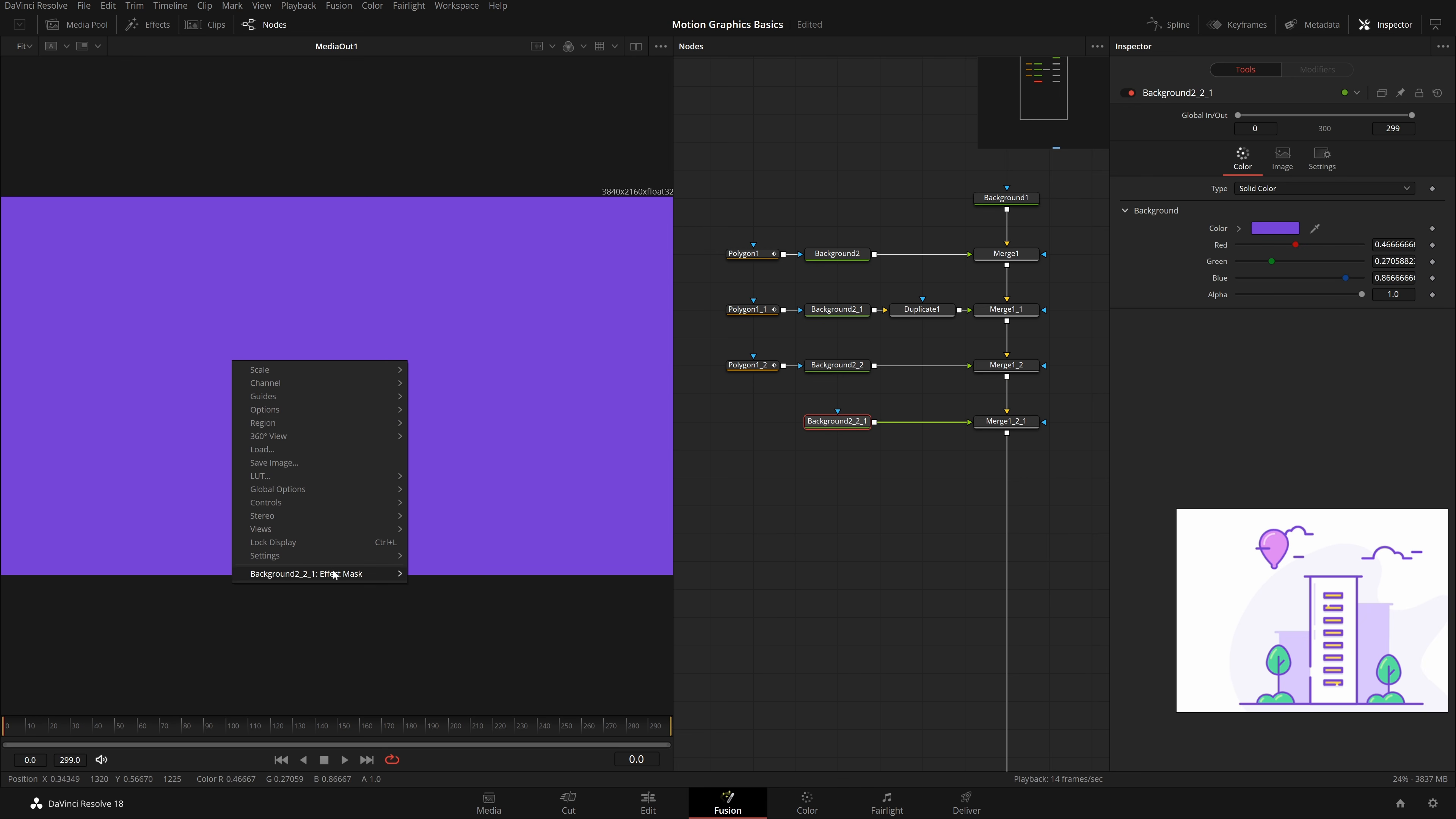
pyautogui.moveTo(326, 574)
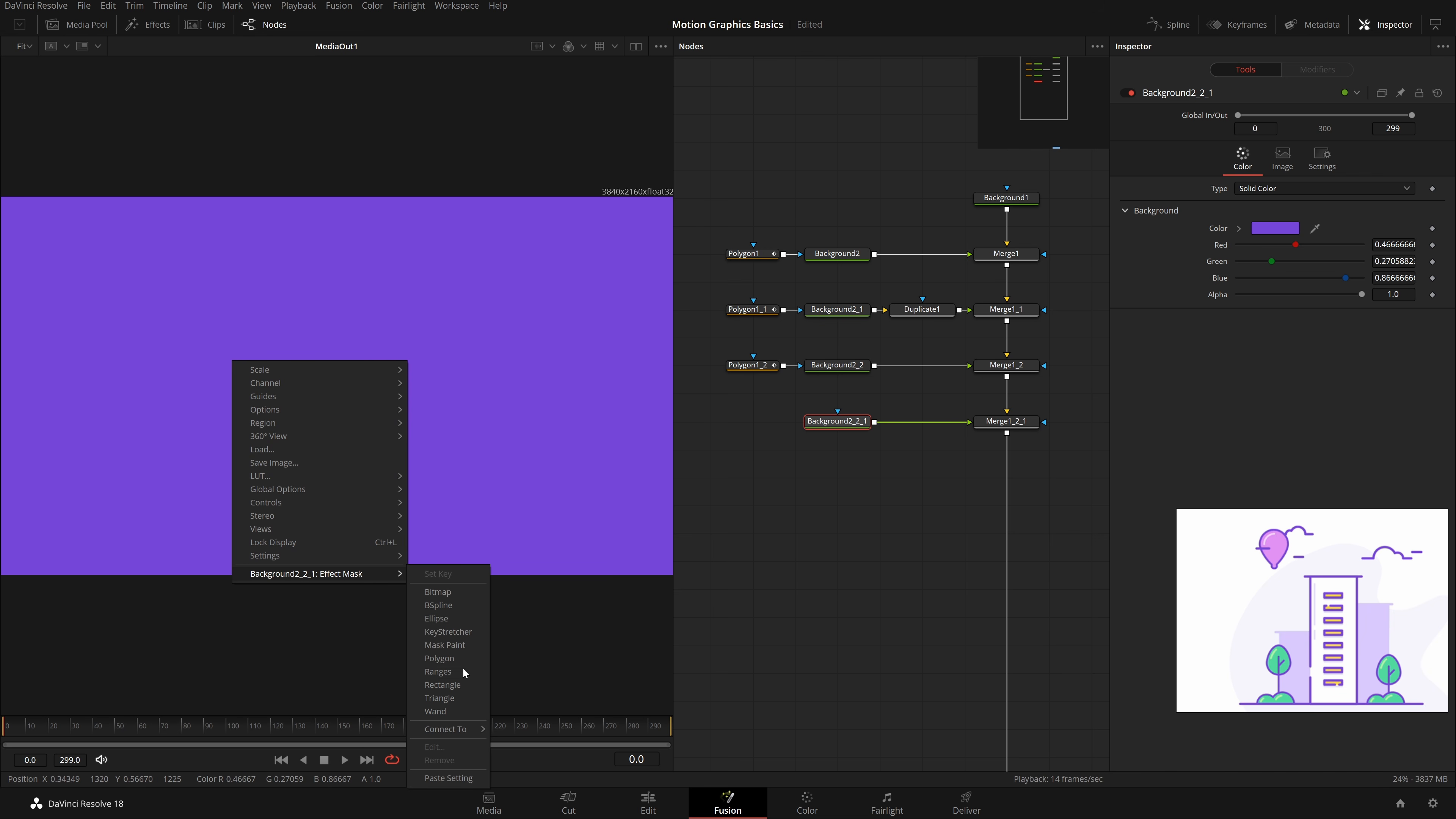
pyautogui.click(466, 685)
pyautogui.press('space')
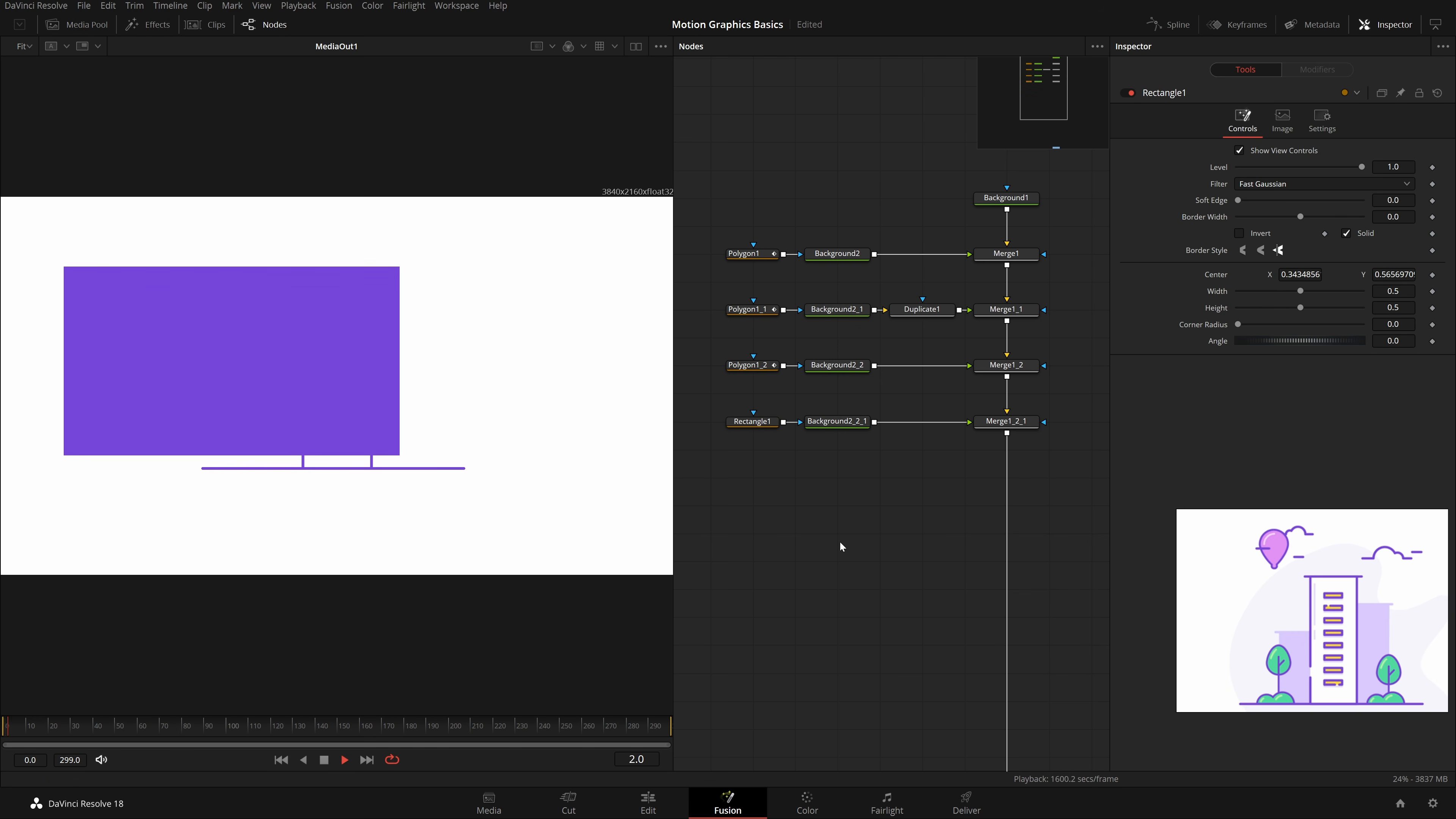
pyautogui.press('space')
pyautogui.scroll(-3, 847, 468)
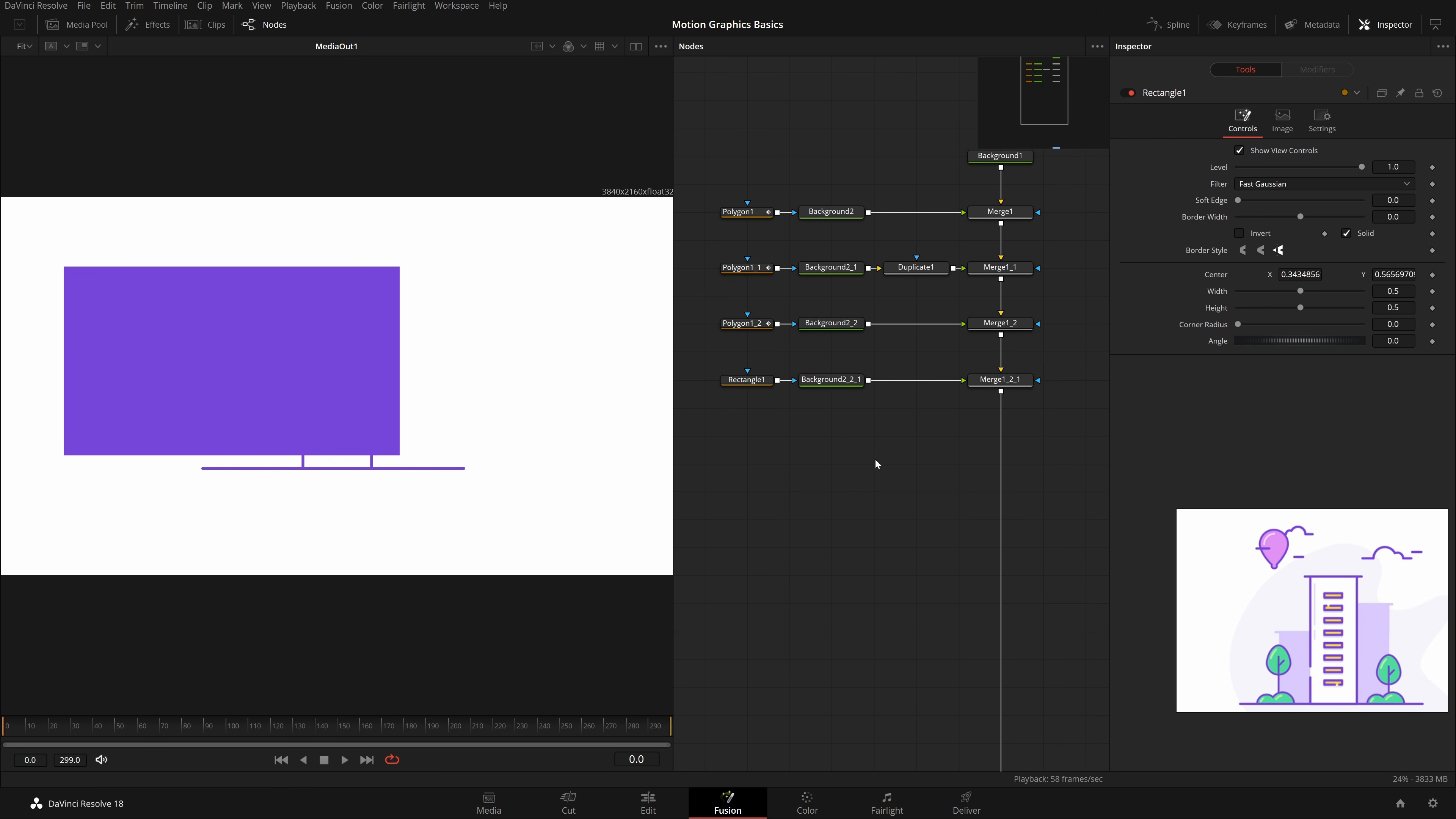
pyautogui.hotkey('shift', 'space')
pyautogui.write('rct')
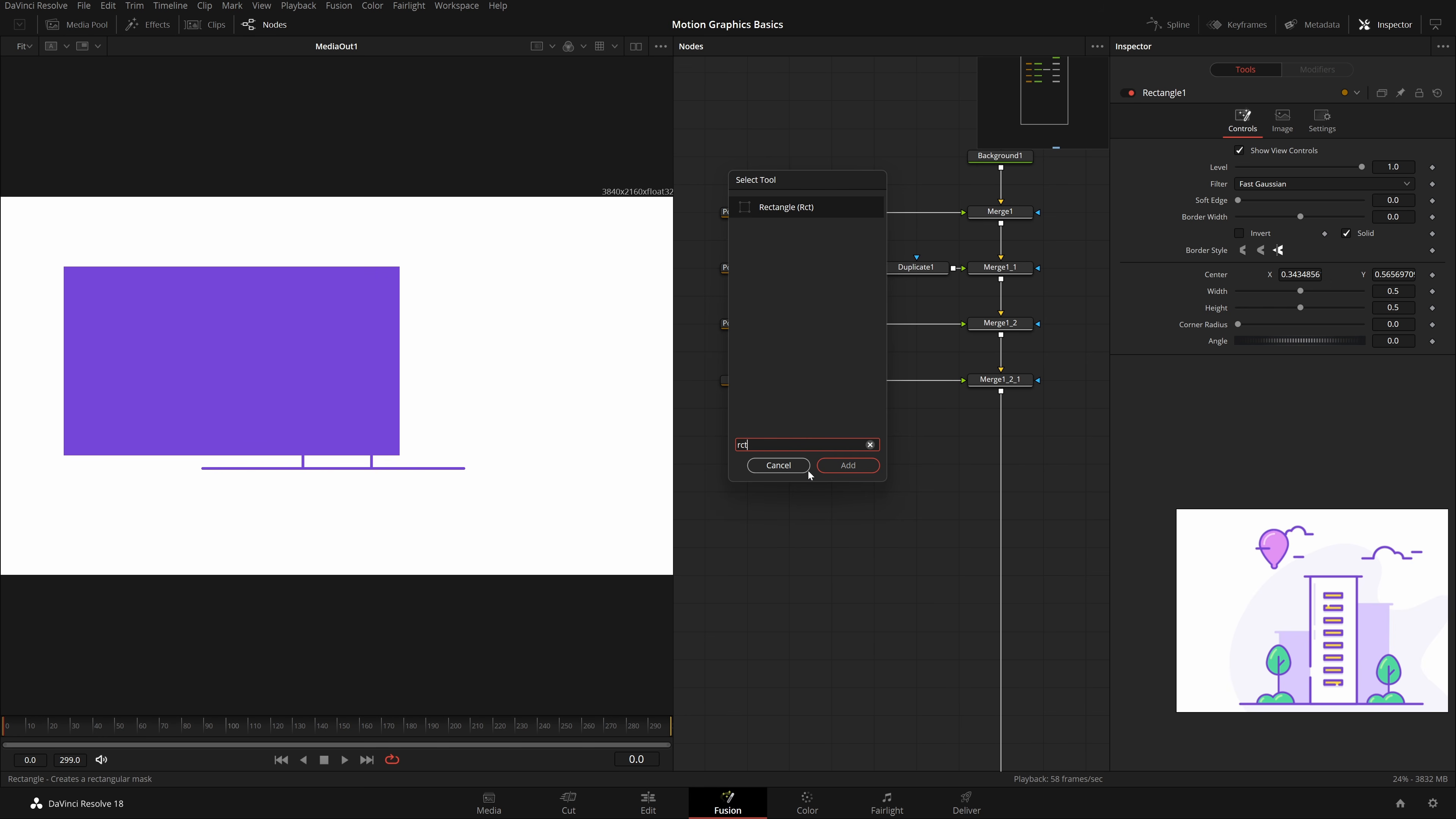
pyautogui.press('Return')
# Step: Move Rectangle1 over the building to about 0.489, 0.553 and make it an outline with Solid off and a Border Width of 0.004
pyautogui.click(755, 384)
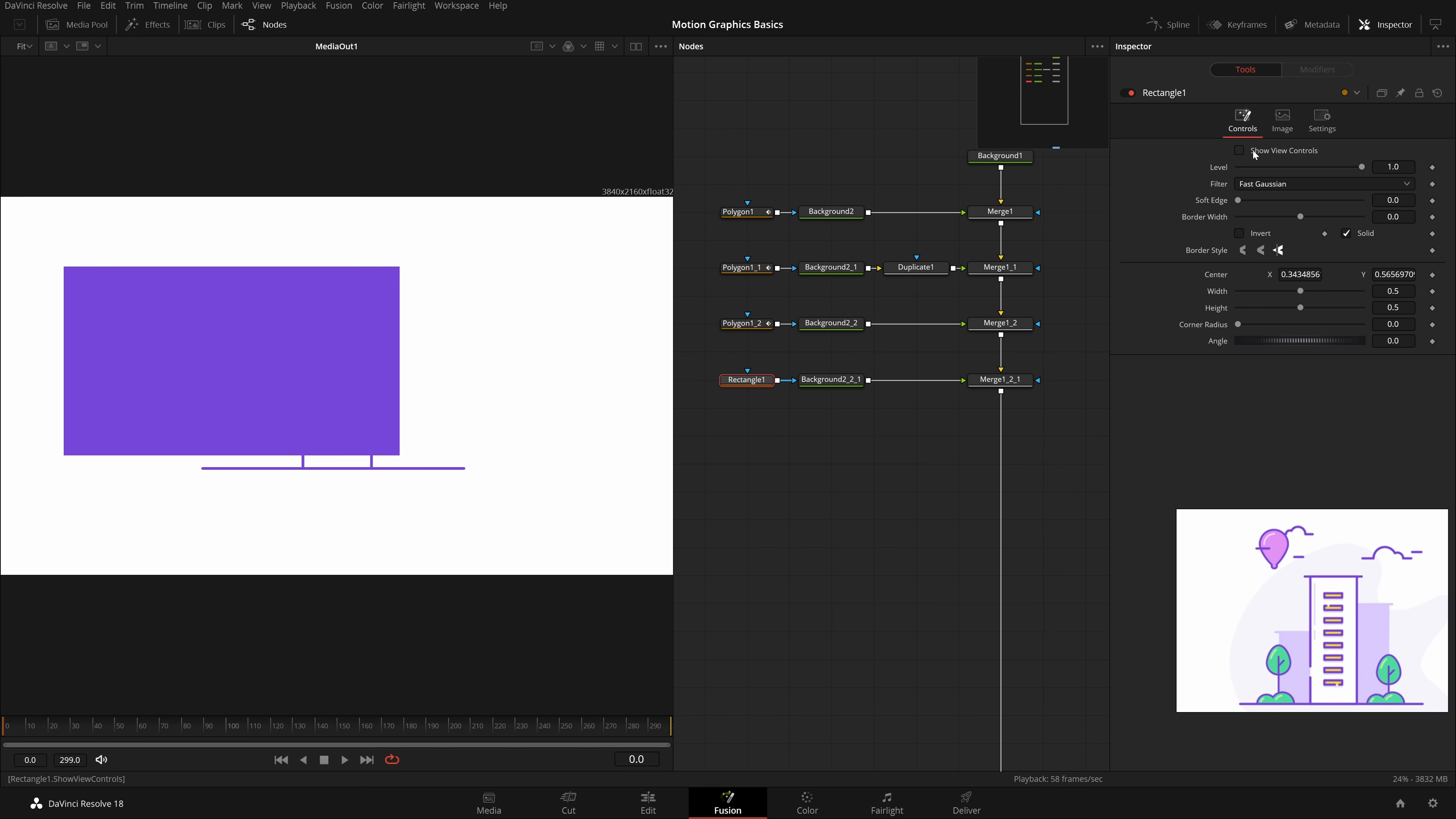
pyautogui.moveTo(229, 360); pyautogui.dragTo(317, 379)
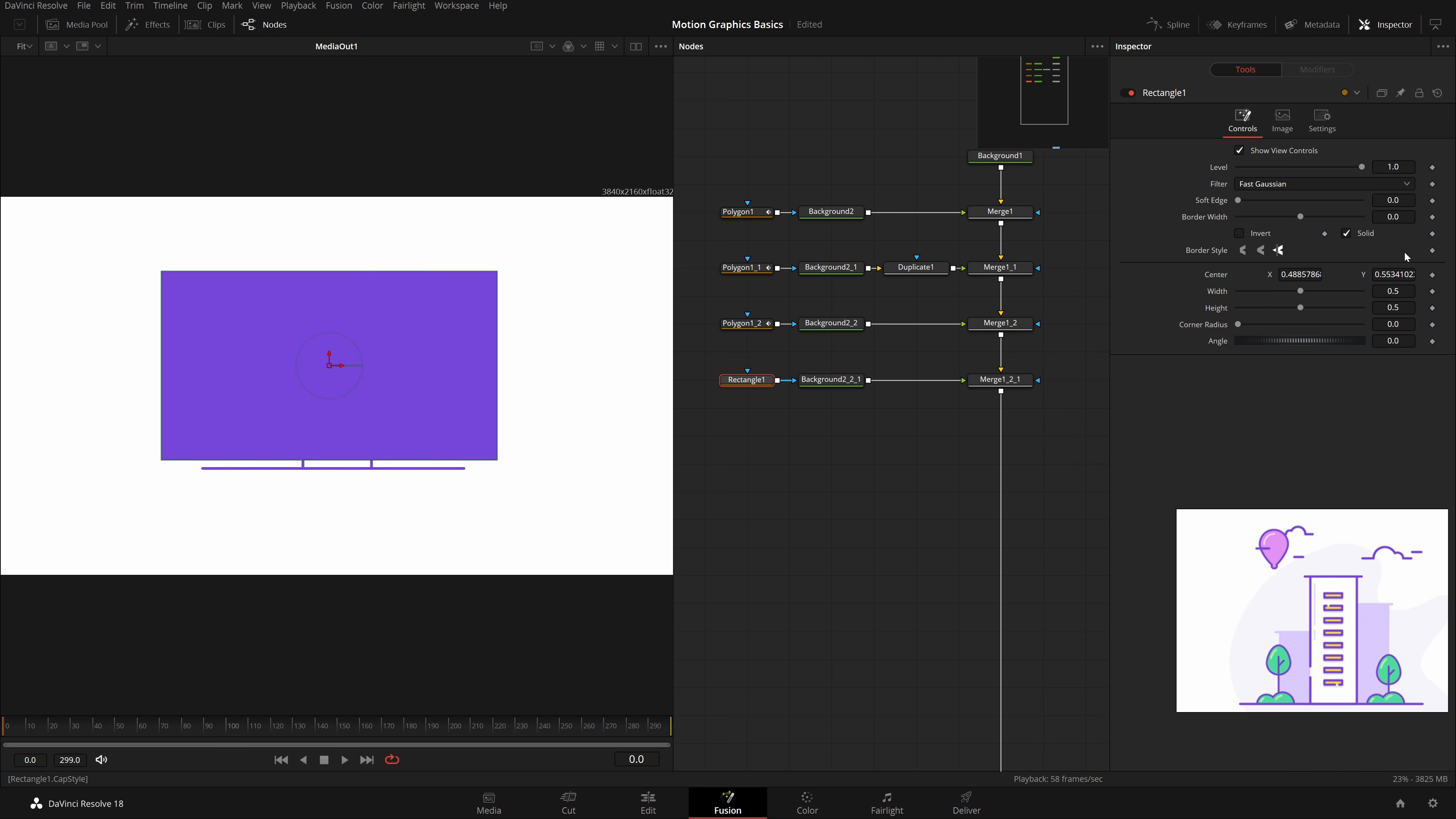
pyautogui.click(1357, 232)
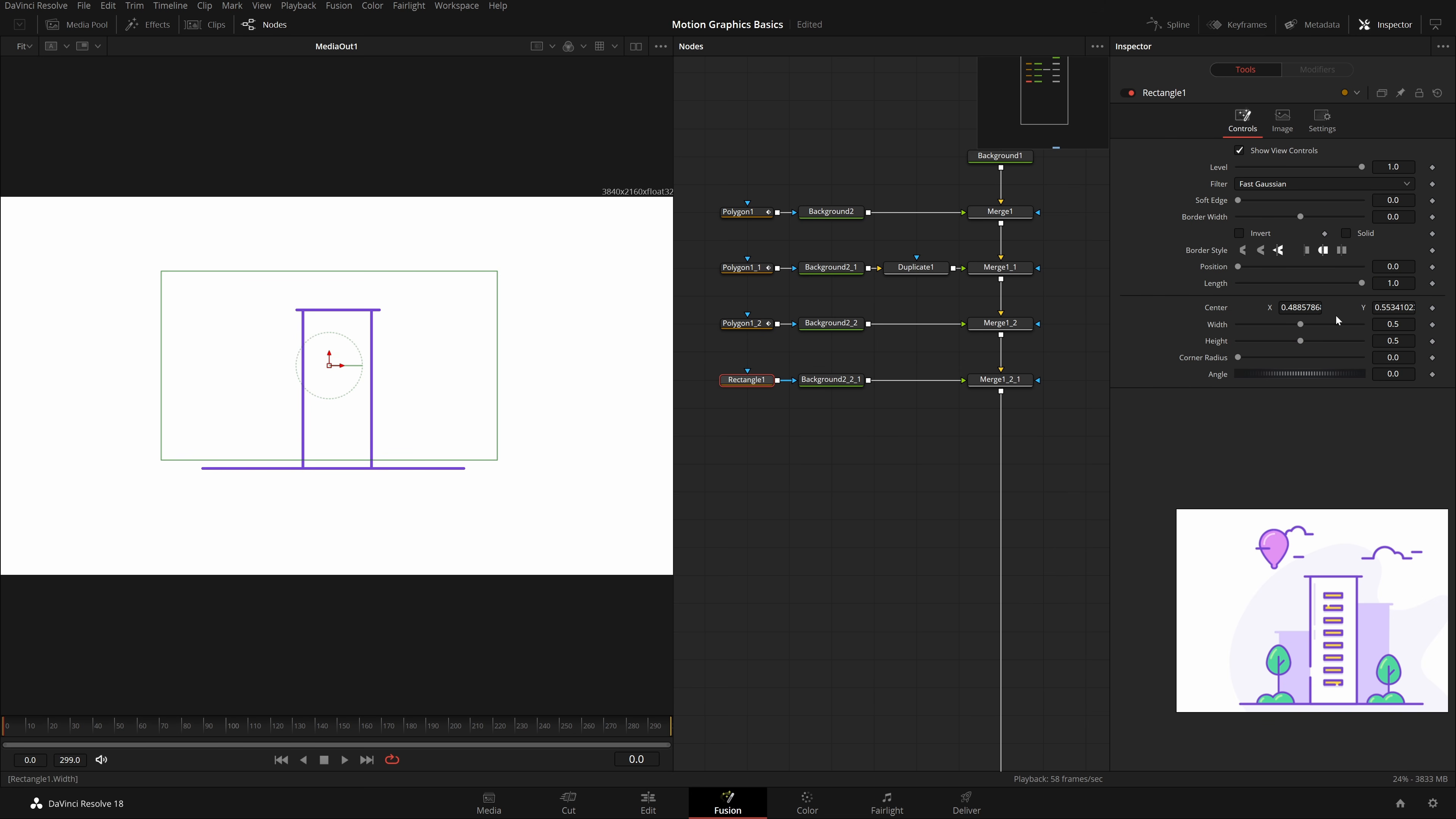
pyautogui.click(1392, 216)
pyautogui.write('.004')
pyautogui.press('Tab')
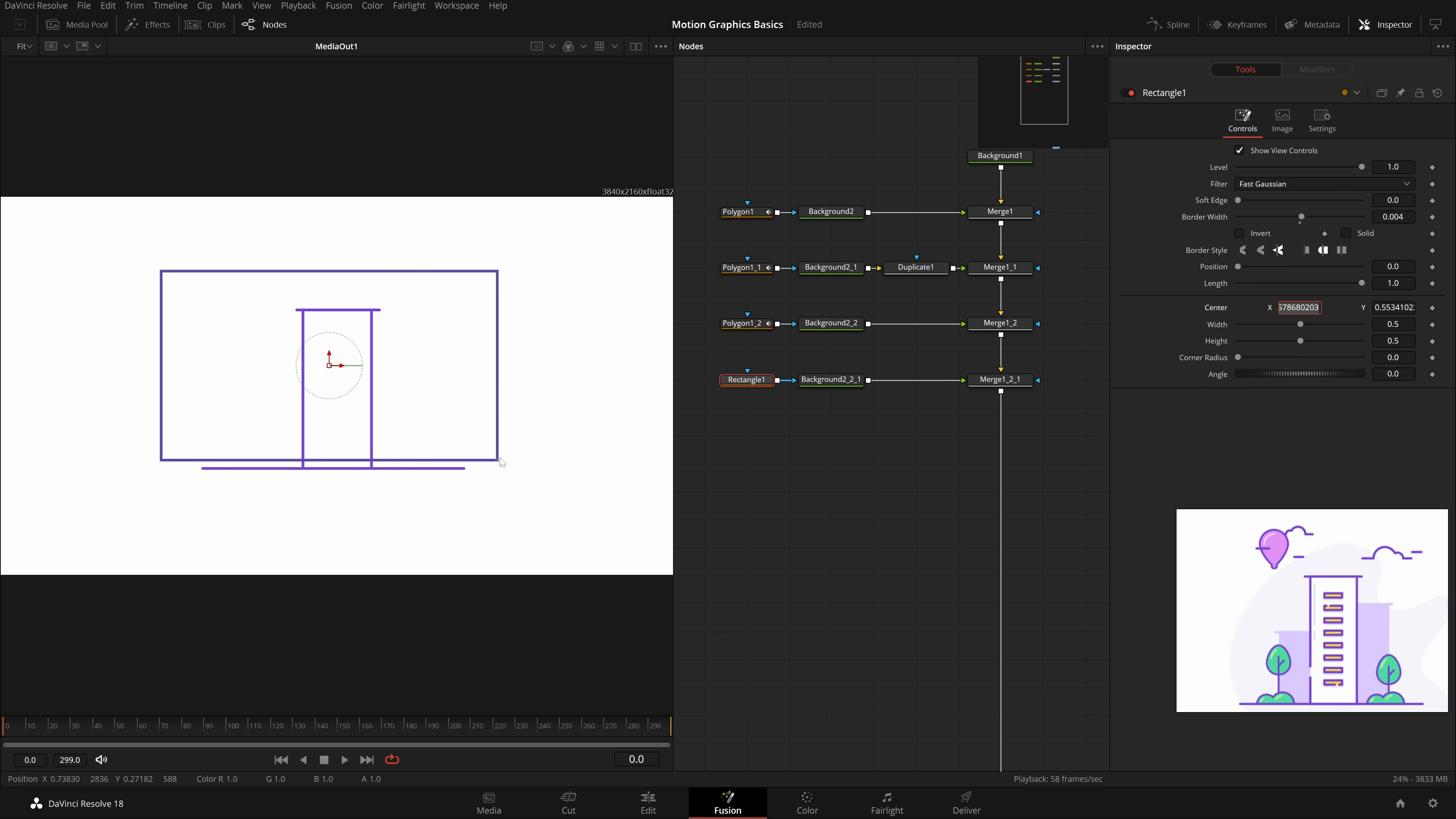
# Step: Shrink Rectangle1 to about 0.07 wide and 0.177 high, and set its Center to 0.5, 0.5
pyautogui.moveTo(498, 461); pyautogui.dragTo(353, 399)
pyautogui.doubleClick(1299, 308)
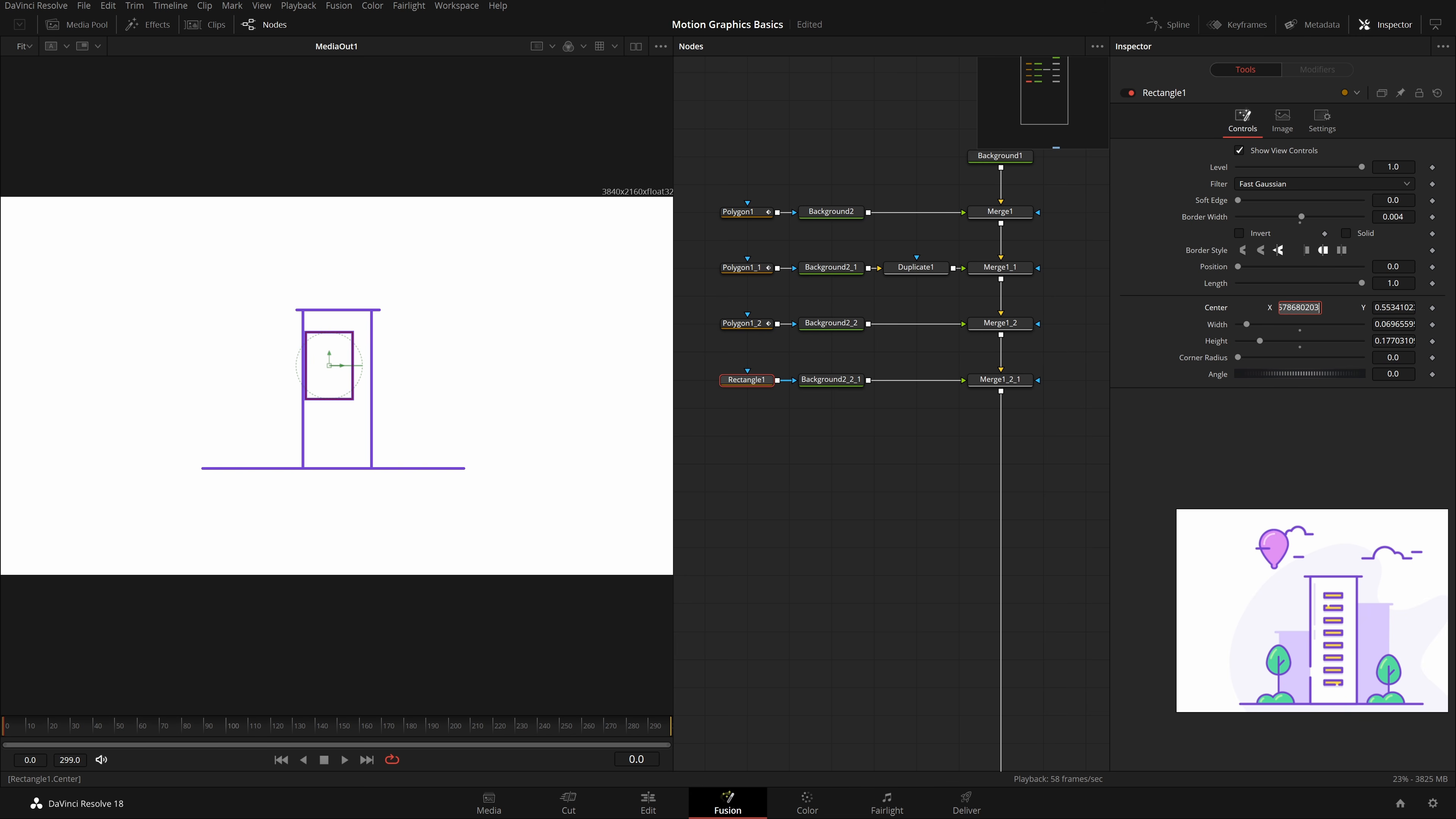
pyautogui.write('.5')
pyautogui.press('Tab')
pyautogui.write('.5')
pyautogui.press('Tab')
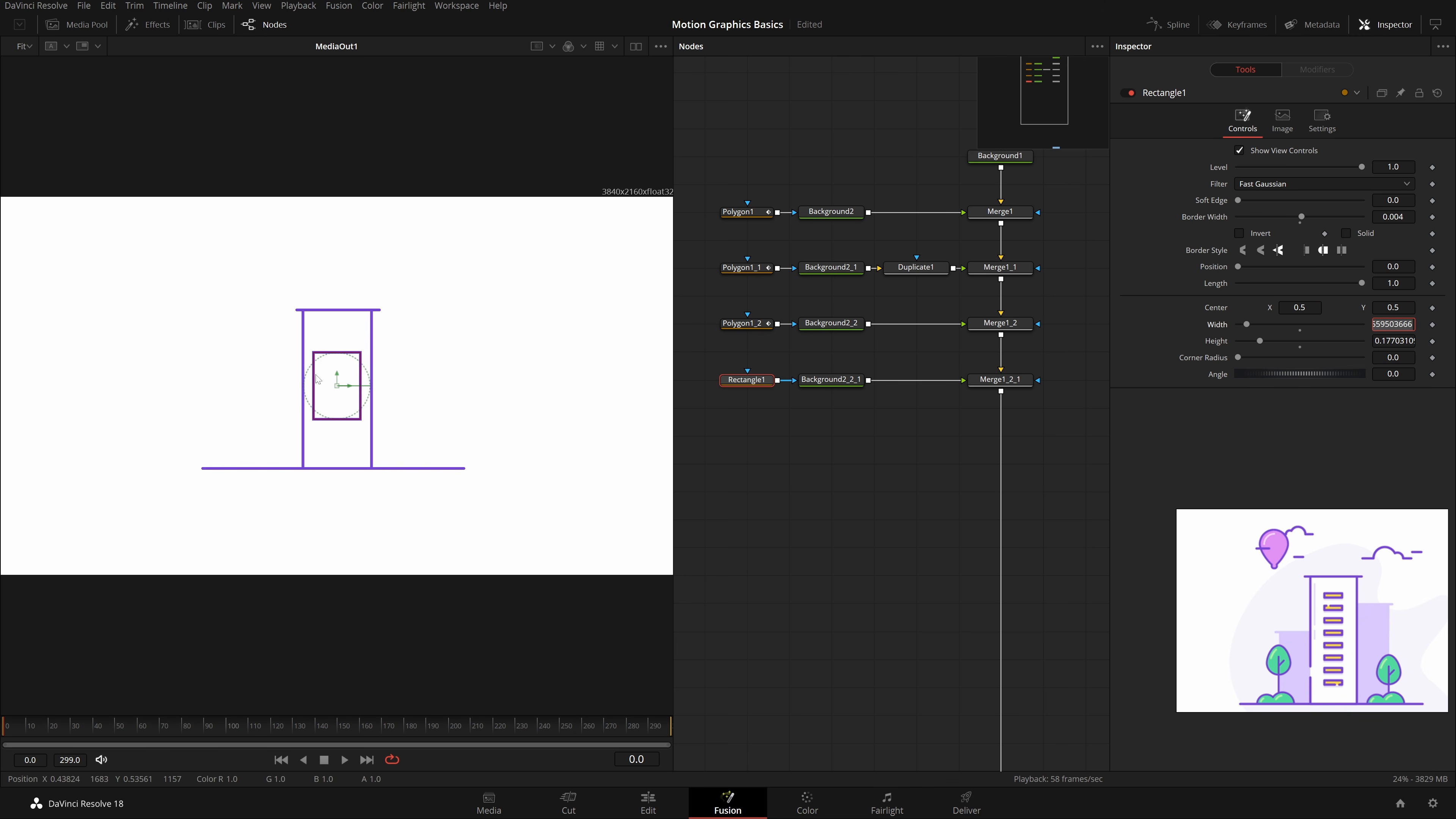
# Step: Raise Rectangle1 to Center Y about 0.641 near the building's roof and resize it to a window about 0.036 wide and 0.021 high
pyautogui.scroll(5, 314, 420)
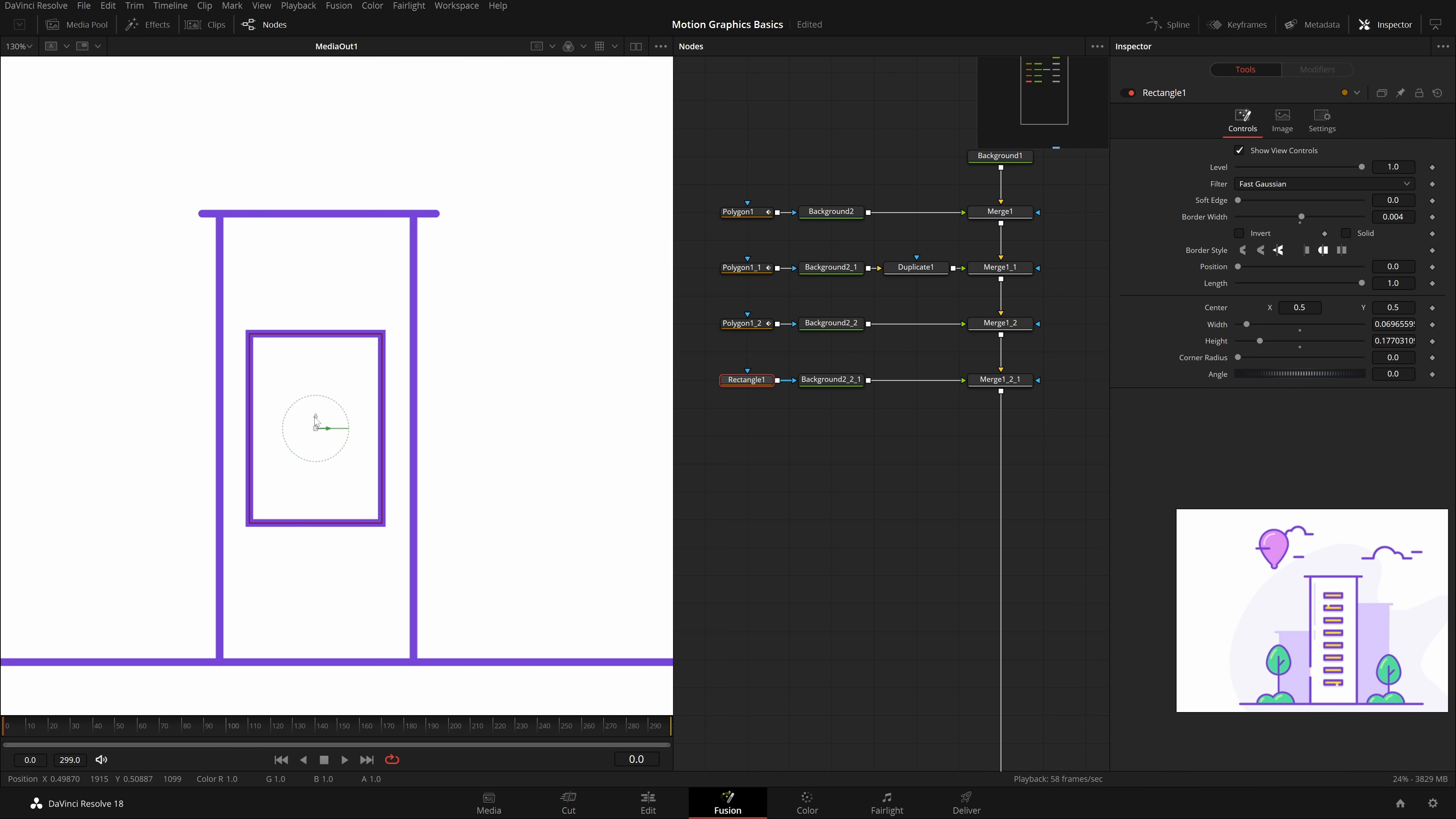
pyautogui.moveTo(314, 416); pyautogui.dragTo(367, 271)
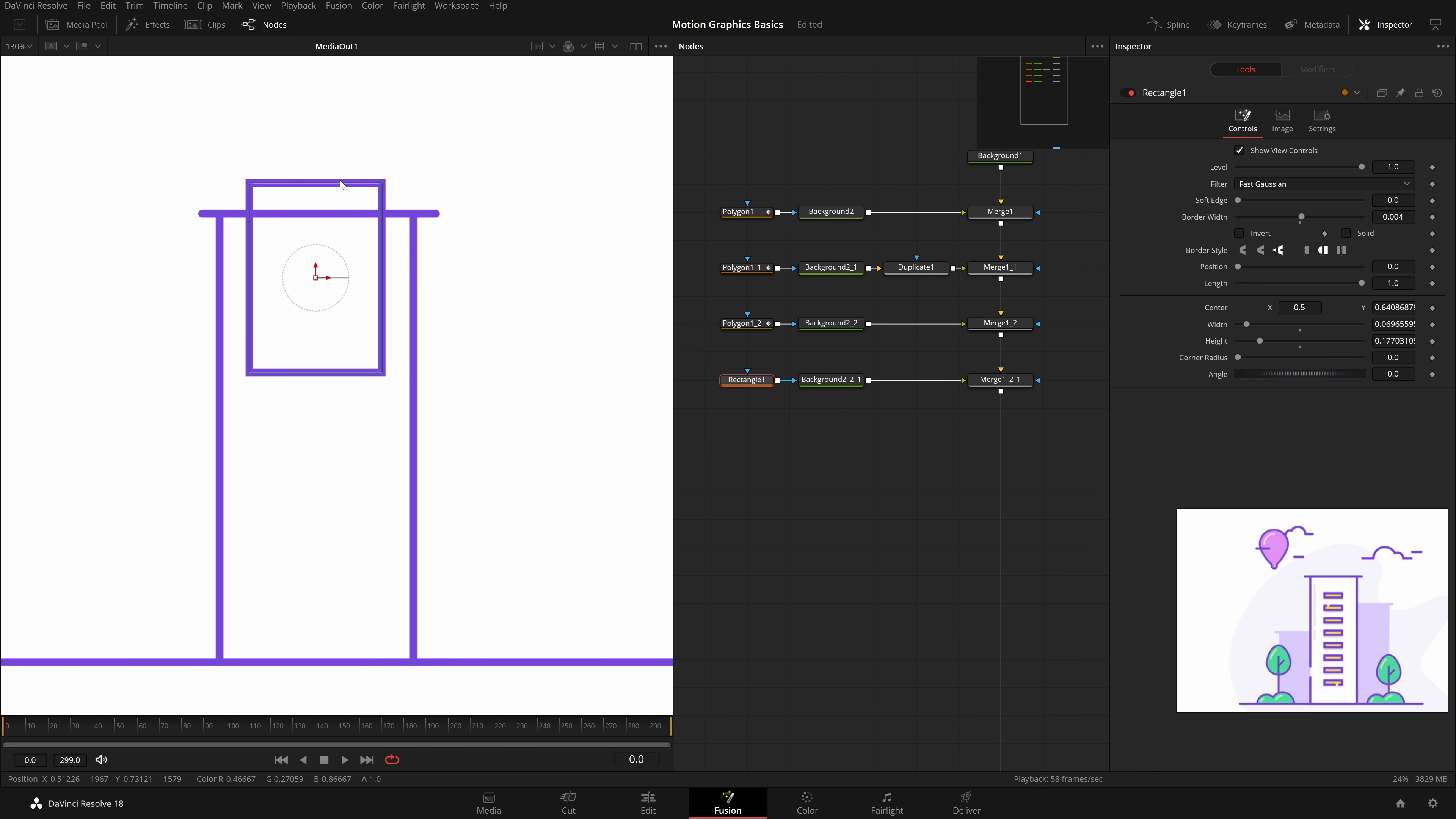
pyautogui.moveTo(343, 186); pyautogui.dragTo(351, 292)
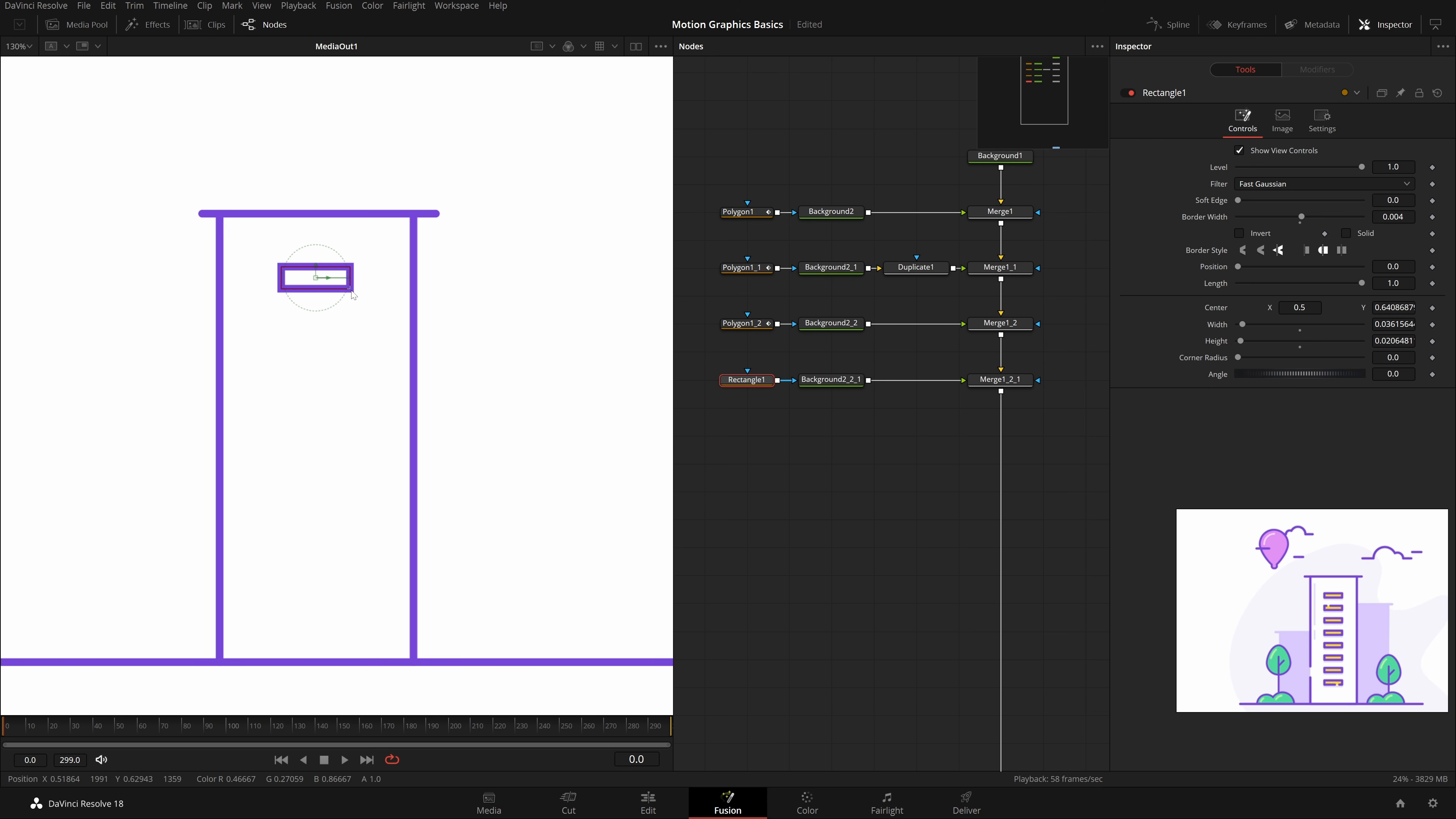
# Step: Compare the corner join styles of Rectangle1's border, keep the rounded join, and save the project
pyautogui.scroll(5, 299, 262)
pyautogui.scroll(6, 1332, 602)
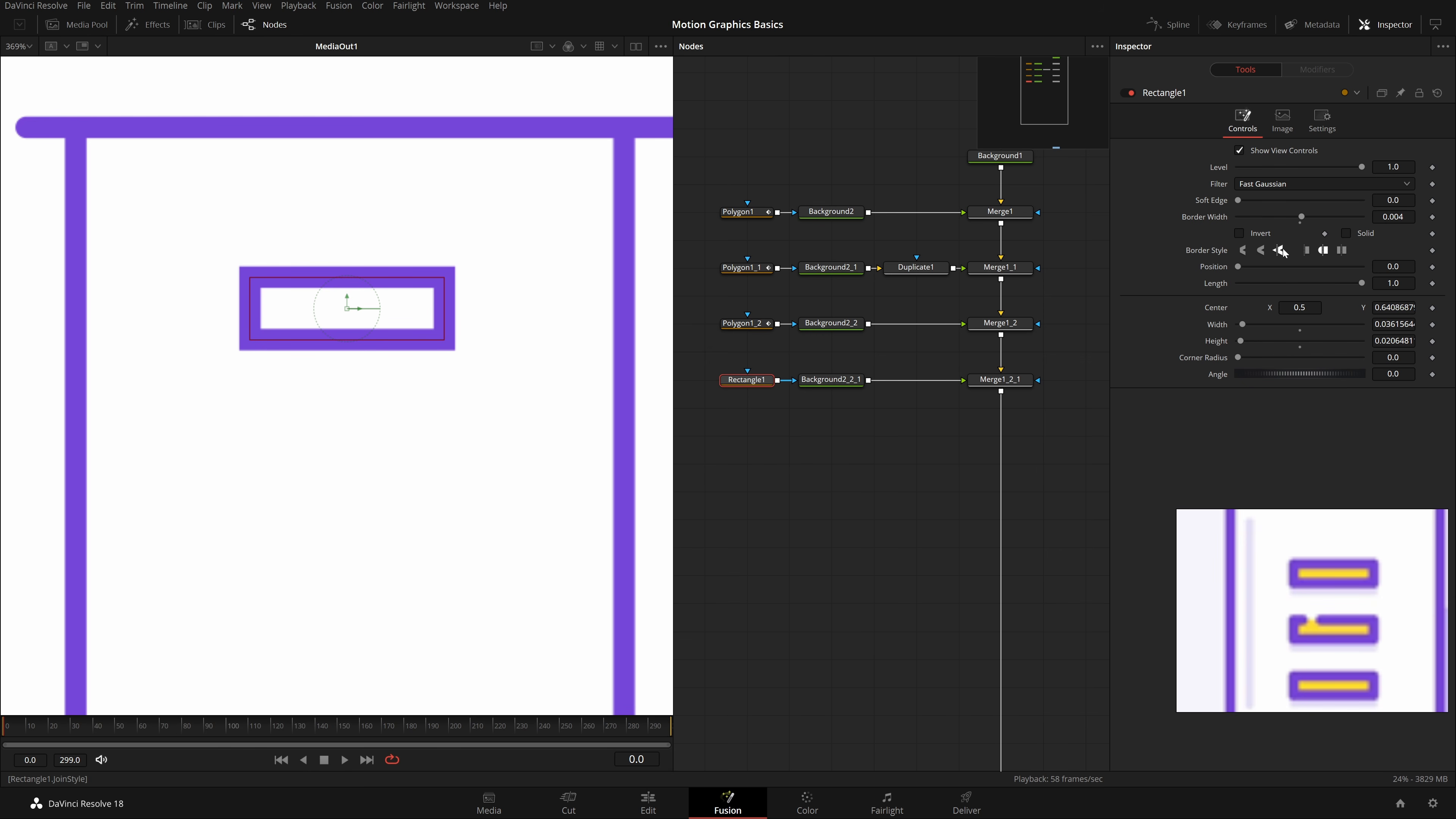
pyautogui.click(1259, 251)
pyautogui.click(1244, 251)
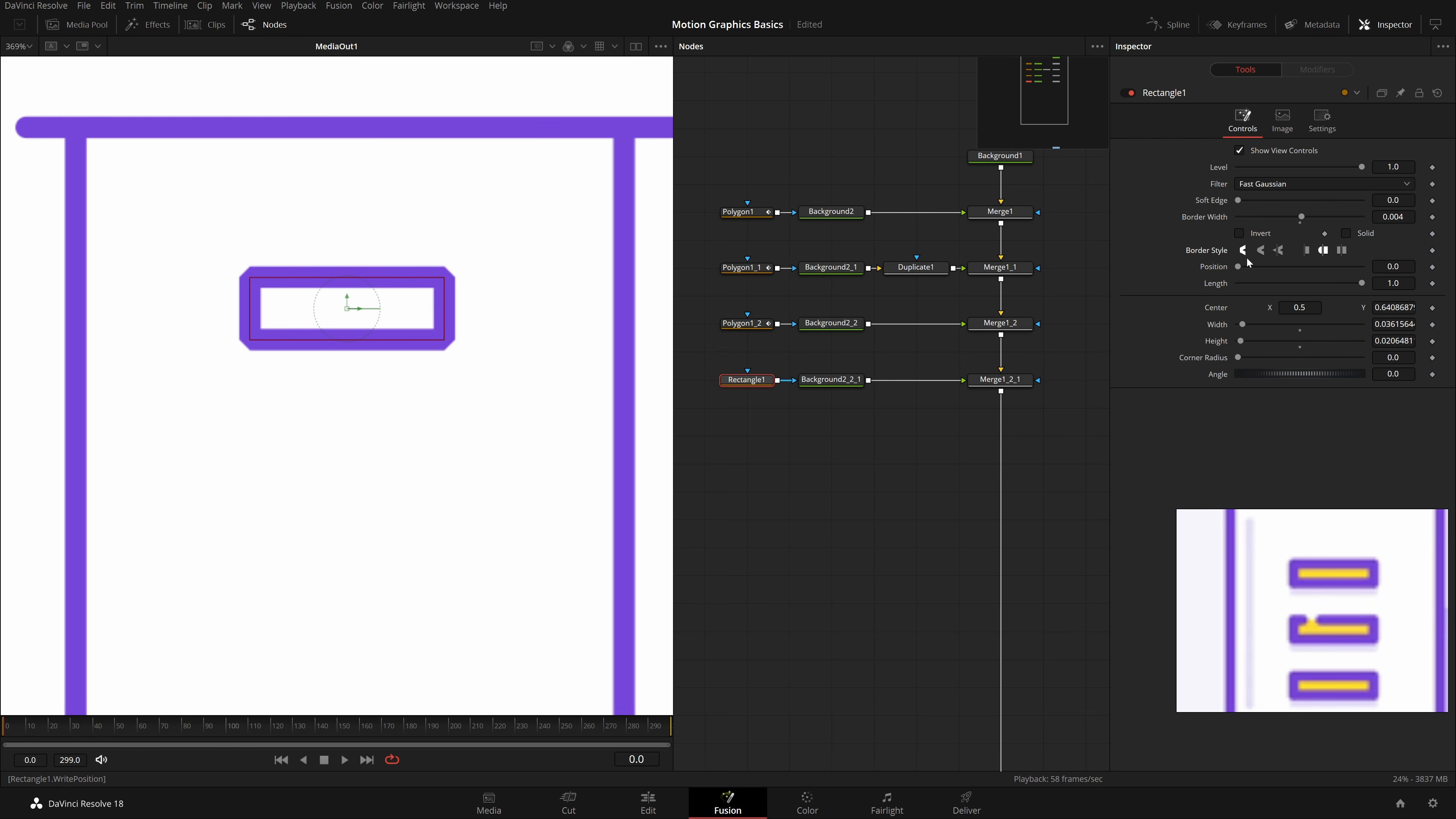
pyautogui.click(1278, 251)
pyautogui.click(1260, 250)
pyautogui.scroll(-4, 494, 433)
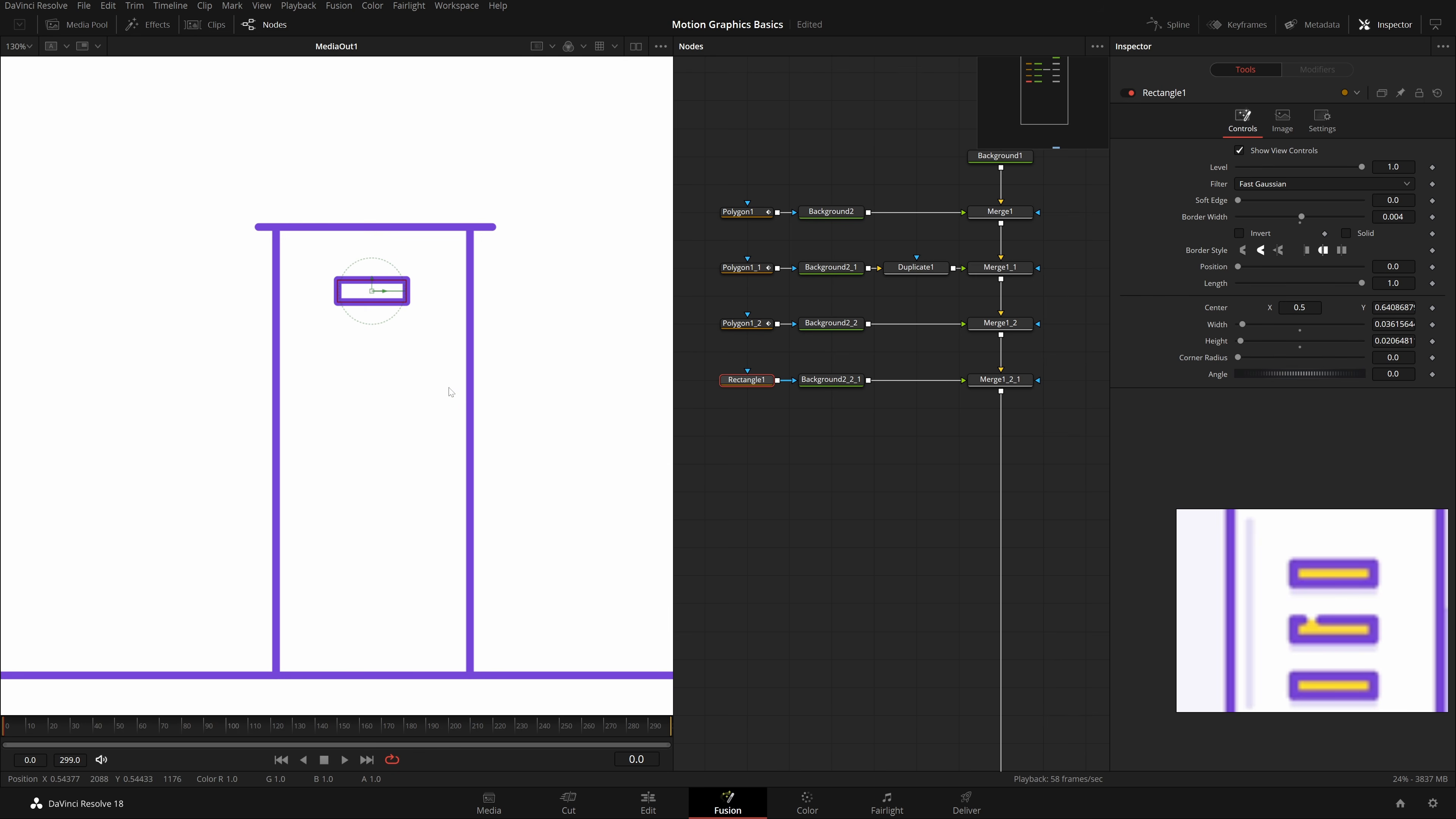
pyautogui.hotkey('ctrl', 's')
pyautogui.scroll(-4, 384, 309)
pyautogui.hotkey('ctrl', 'f')
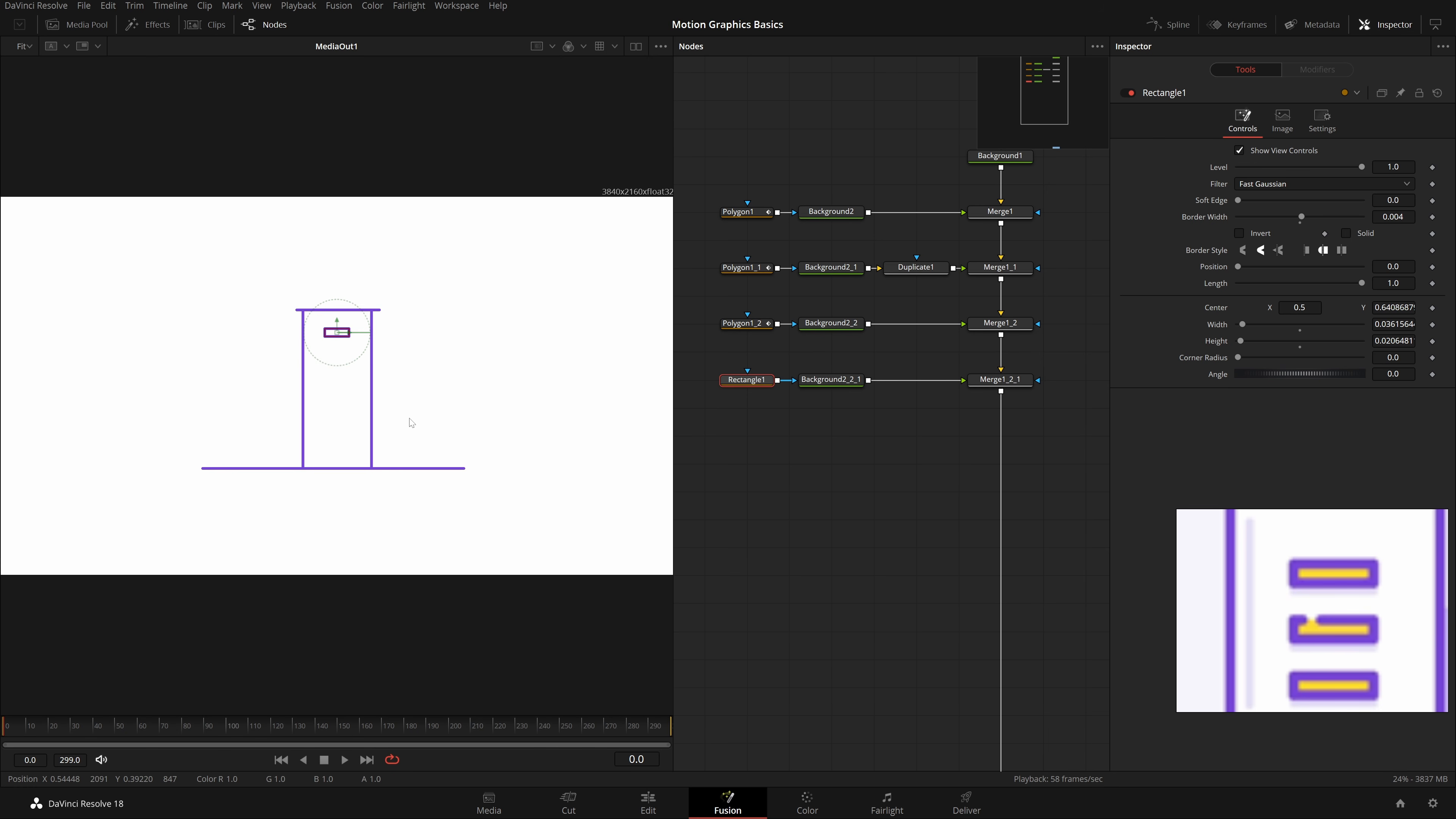
# Step: Add a Duplicate node after Background2_2_1 with Center Y 0.452 and 7 Copies to stack the windows down the building
pyautogui.click(831, 486)
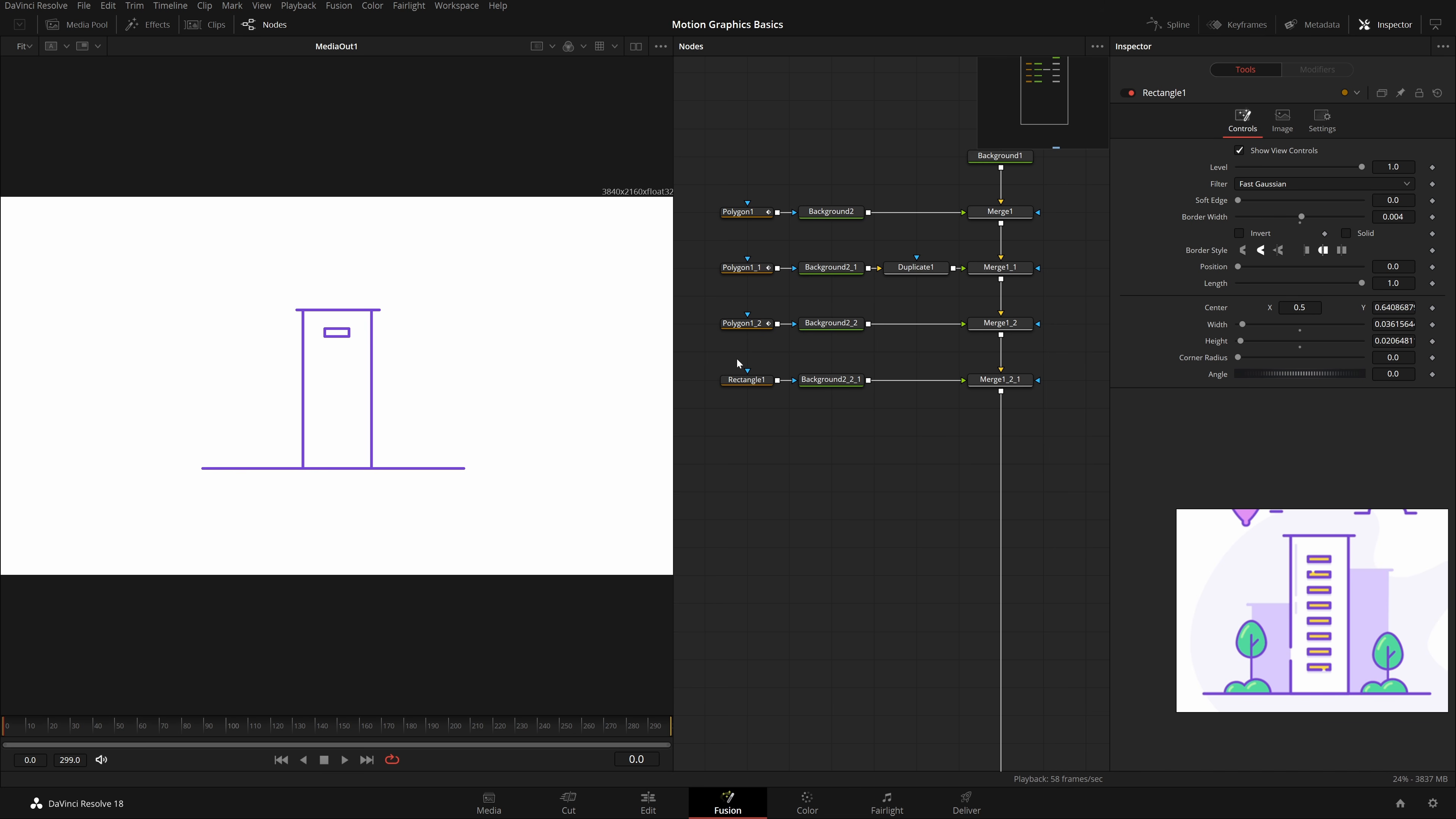
pyautogui.click(859, 378)
pyautogui.hotkey('shift', 'space')
pyautogui.write('dup')
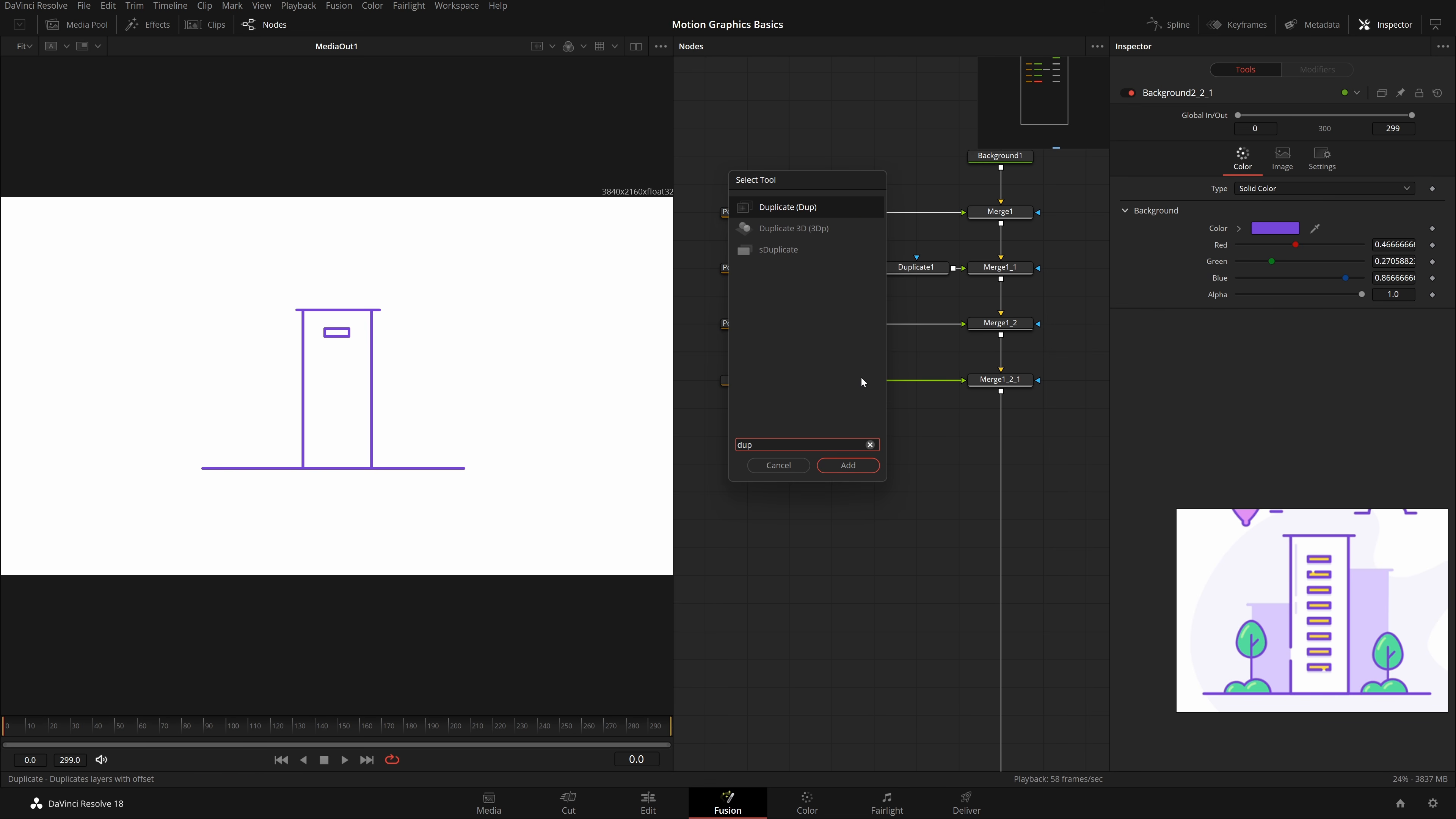
pyautogui.press('Return')
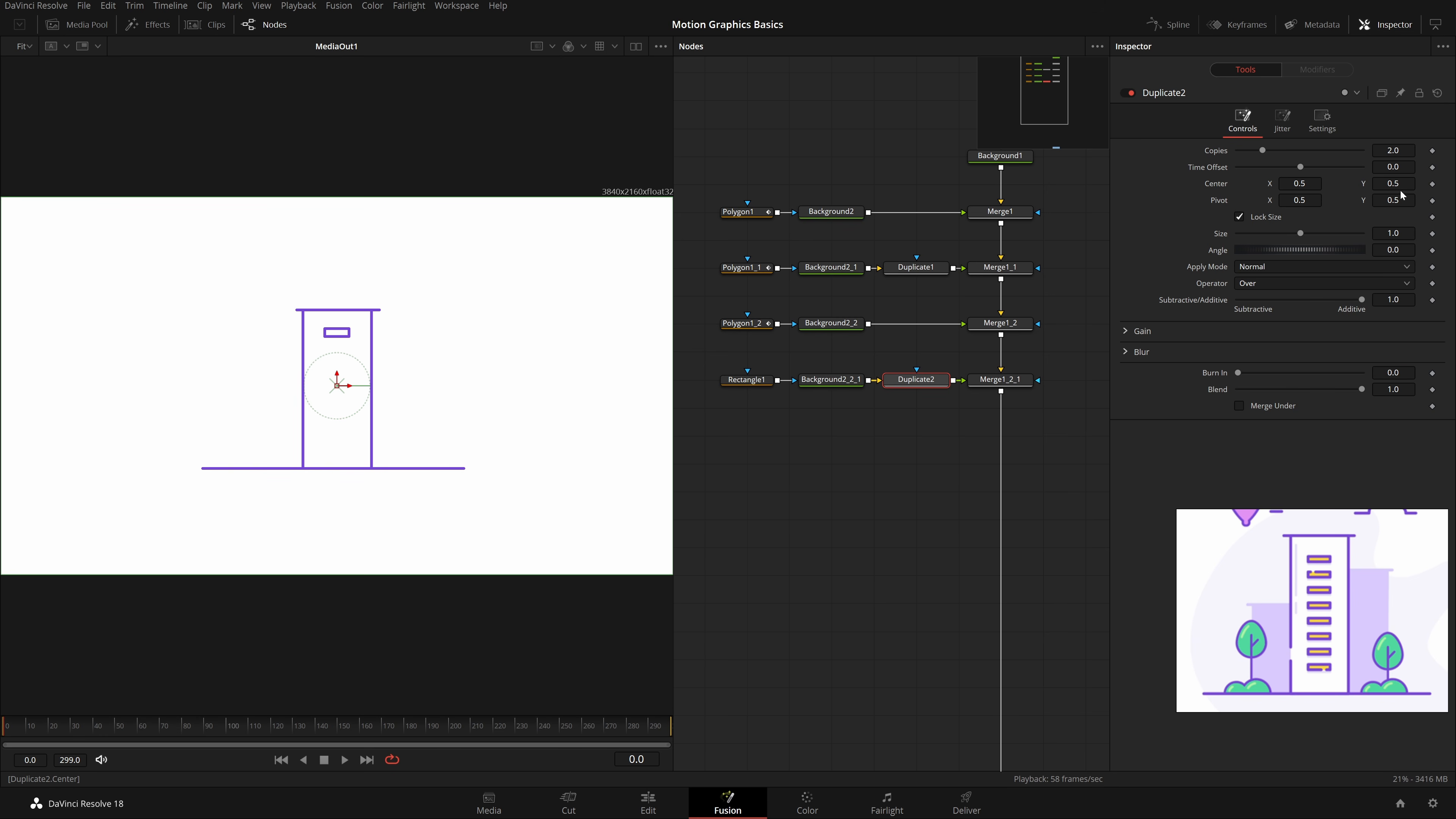
pyautogui.moveTo(1393, 184); pyautogui.dragTo(1430, 150)
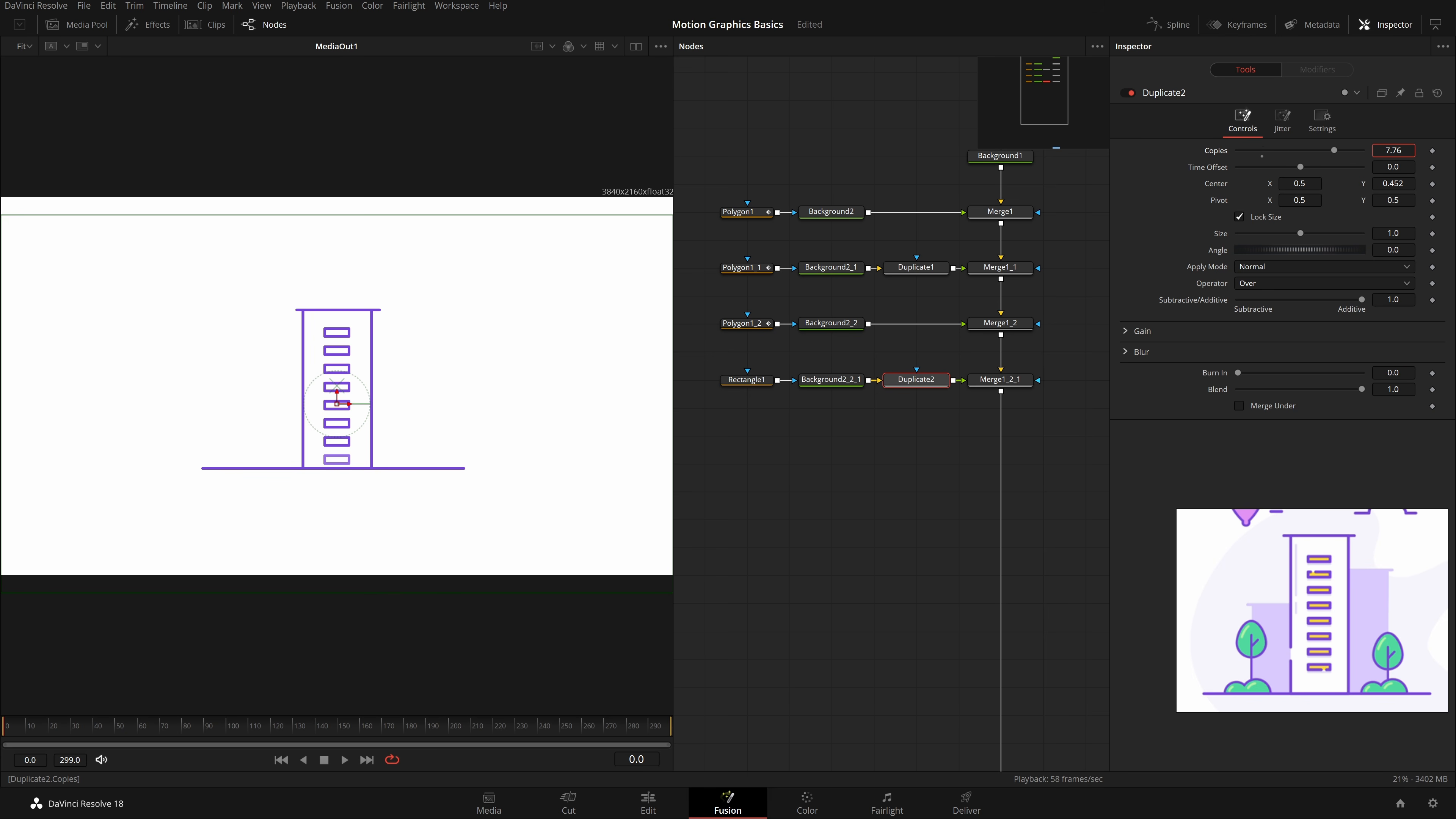
pyautogui.write('7')
pyautogui.press('Tab')
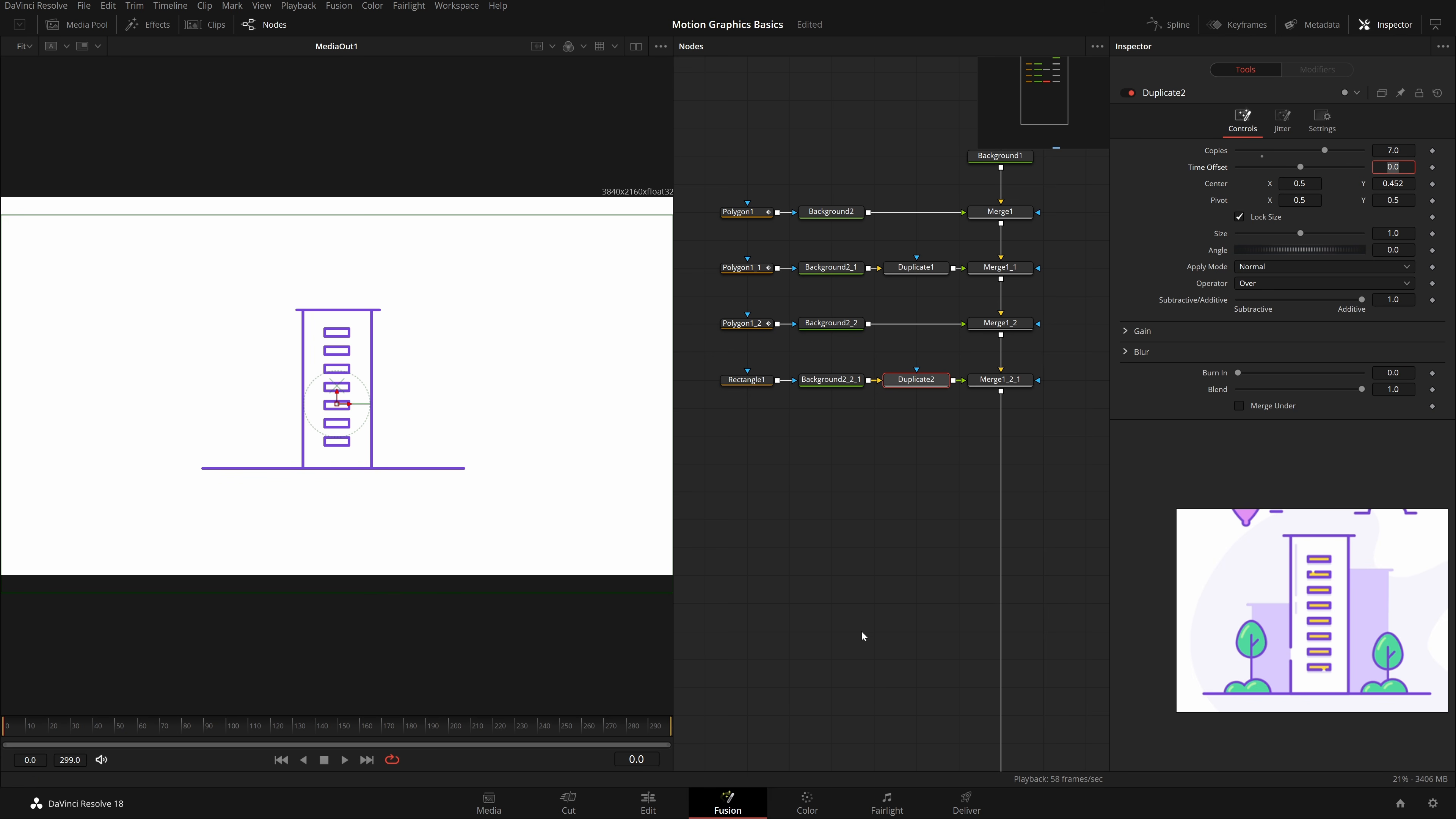
pyautogui.click(877, 604)
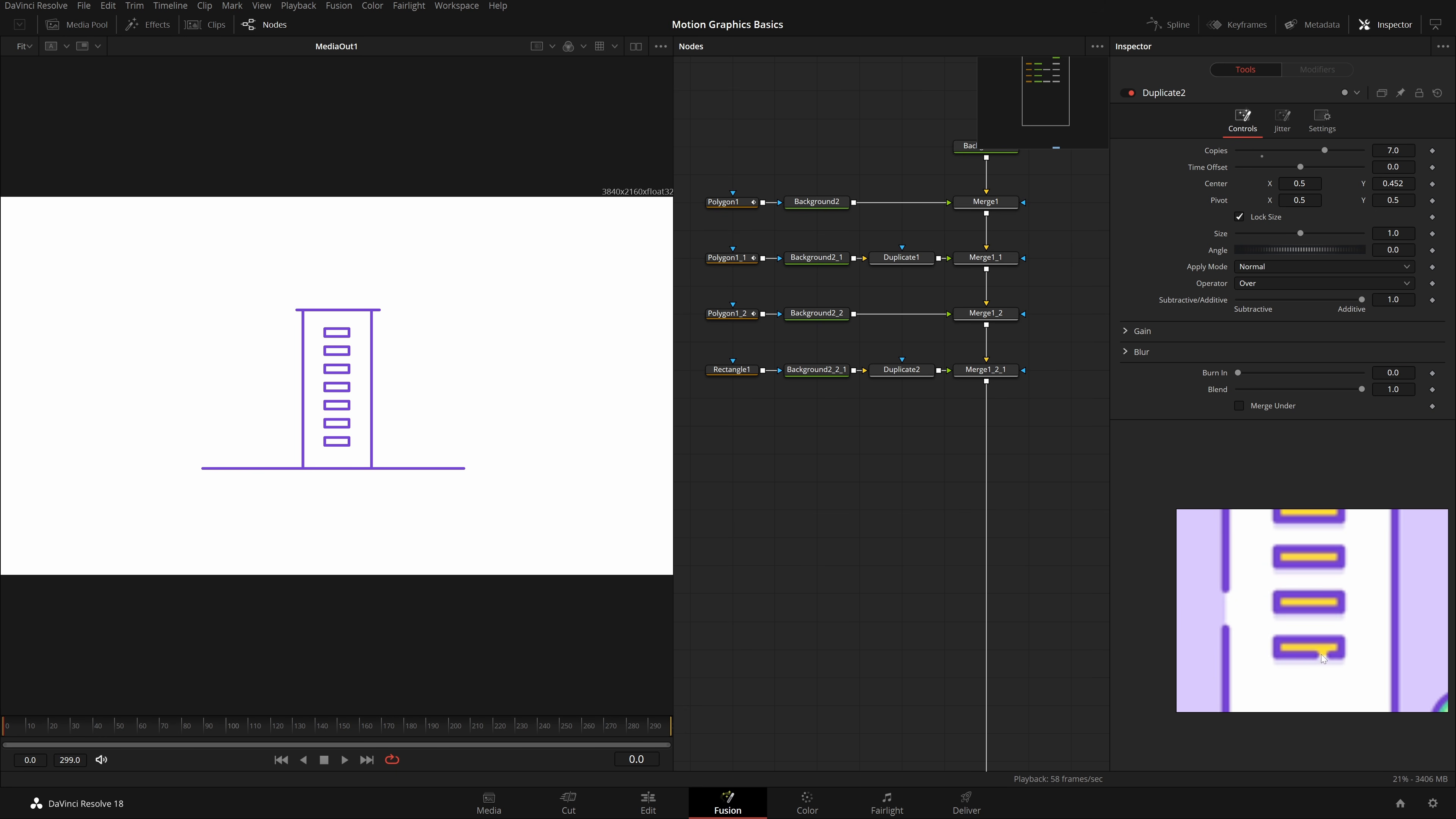
# Step: Set the Copies of Duplicate2 to 6
pyautogui.click(901, 369)
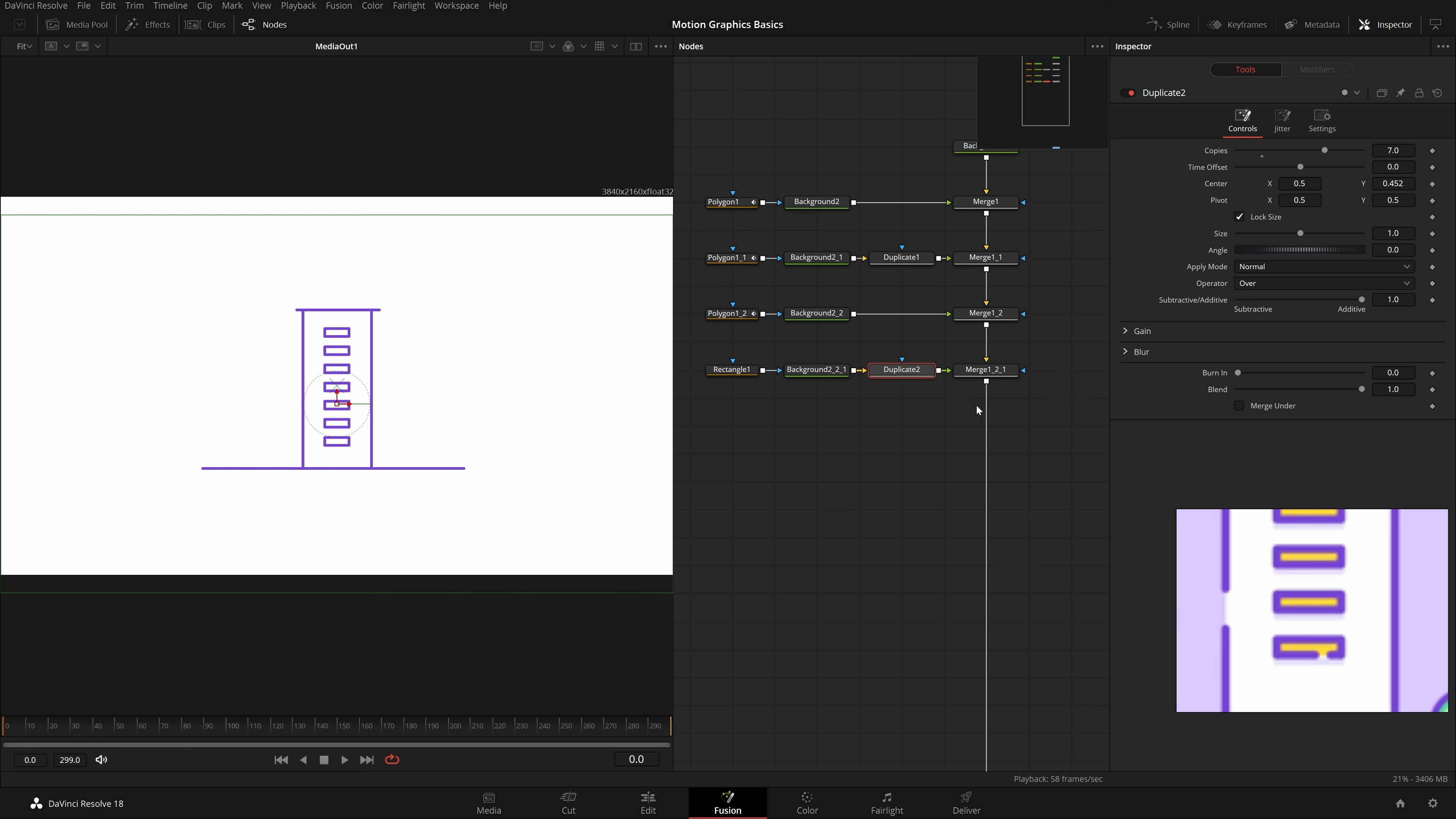
pyautogui.click(1400, 150)
pyautogui.write('6')
pyautogui.press('Return')
# Step: Duplicate the window node row, insert its merge below Merge1_2_1, and delete the copied Duplicate node
pyautogui.moveTo(706, 362); pyautogui.dragTo(991, 455)
pyautogui.hotkey('ctrl', 'c')
pyautogui.hotkey('ctrl', 'v')
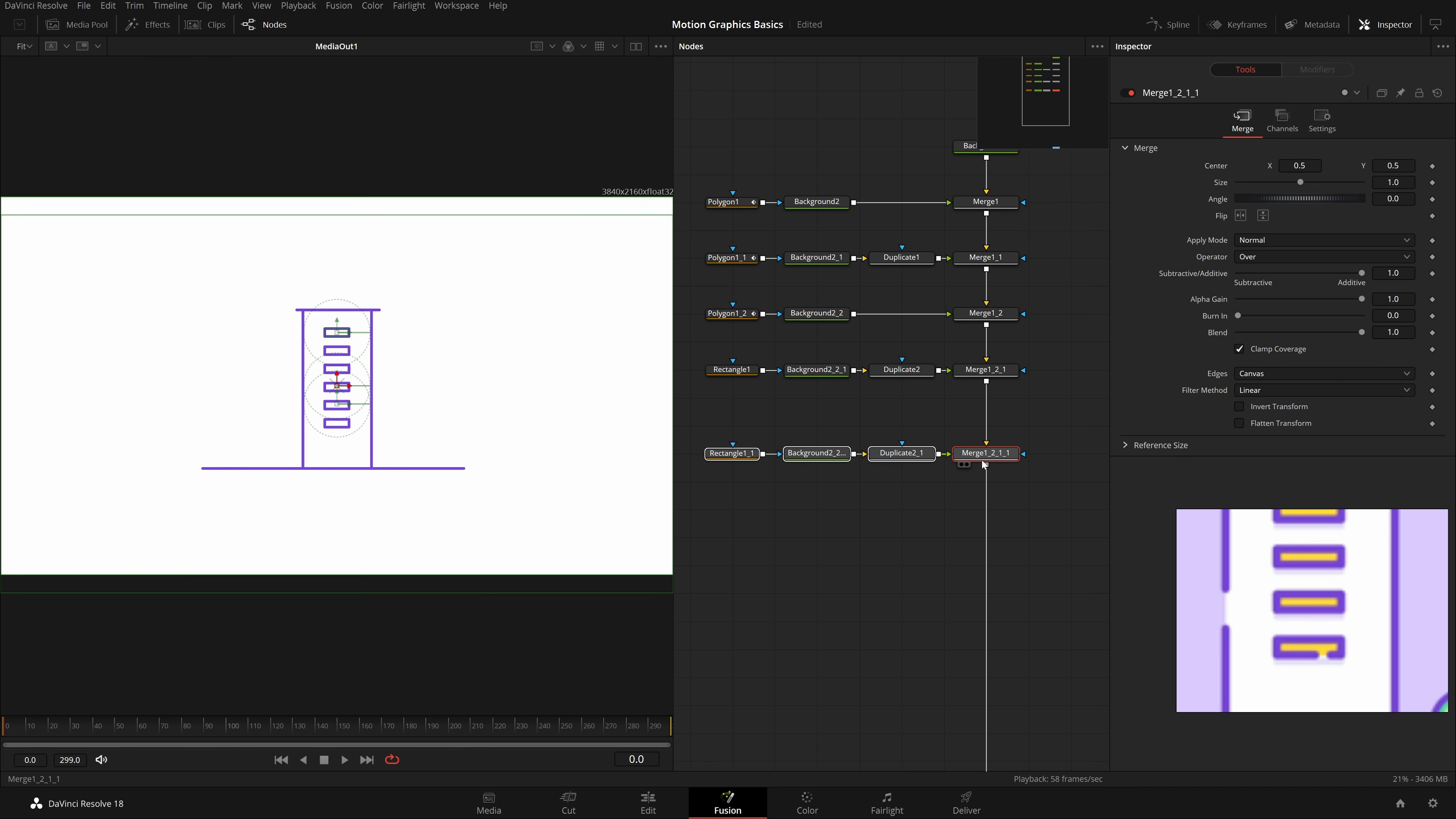
pyautogui.click(904, 459)
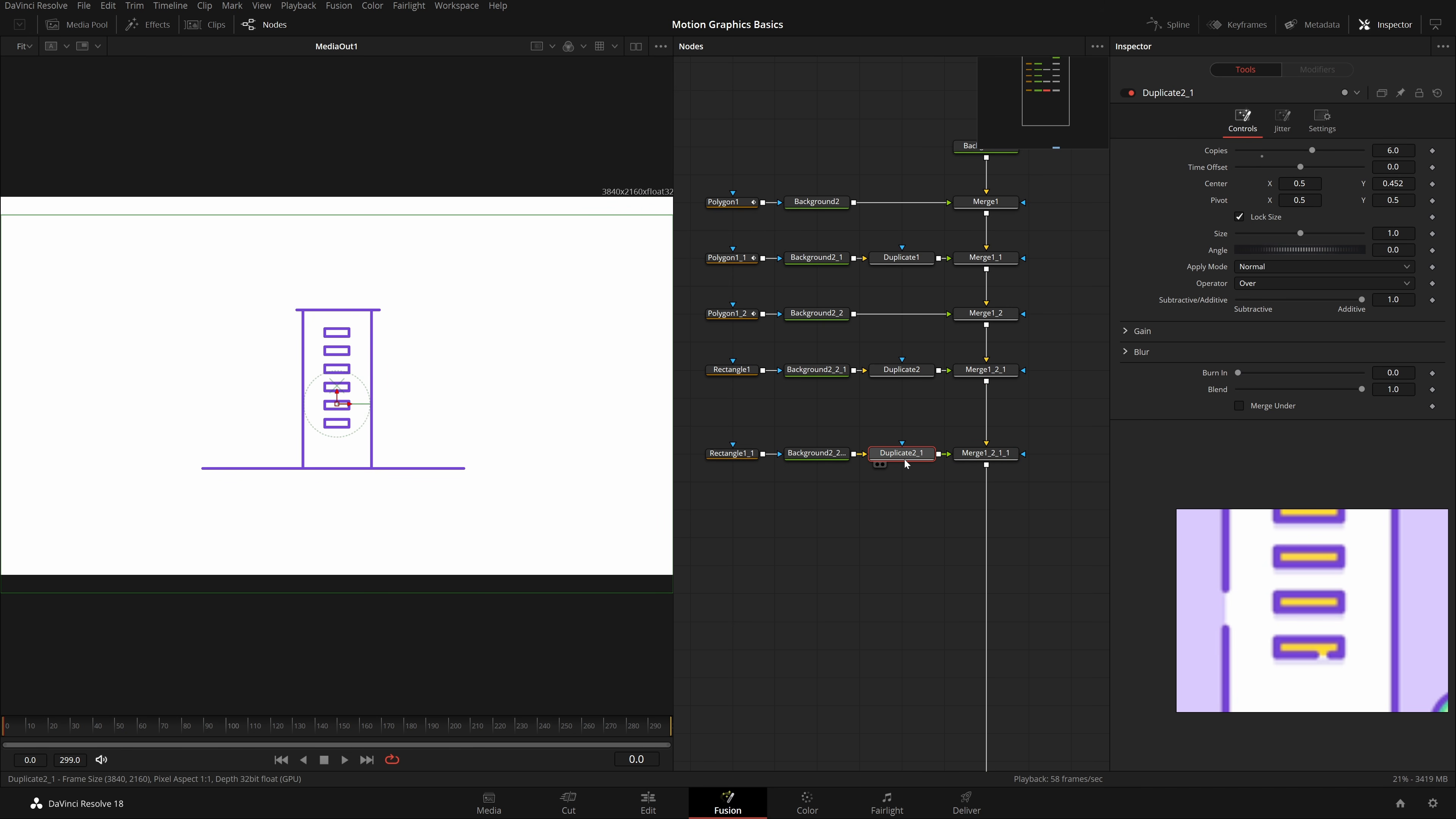
pyautogui.press('Delete')
# Step: Move Rectangle1_1 below the sixth window to Center Y about 0.358 as the last window, and save the project
pyautogui.click(743, 455)
pyautogui.scroll(3, 352, 412)
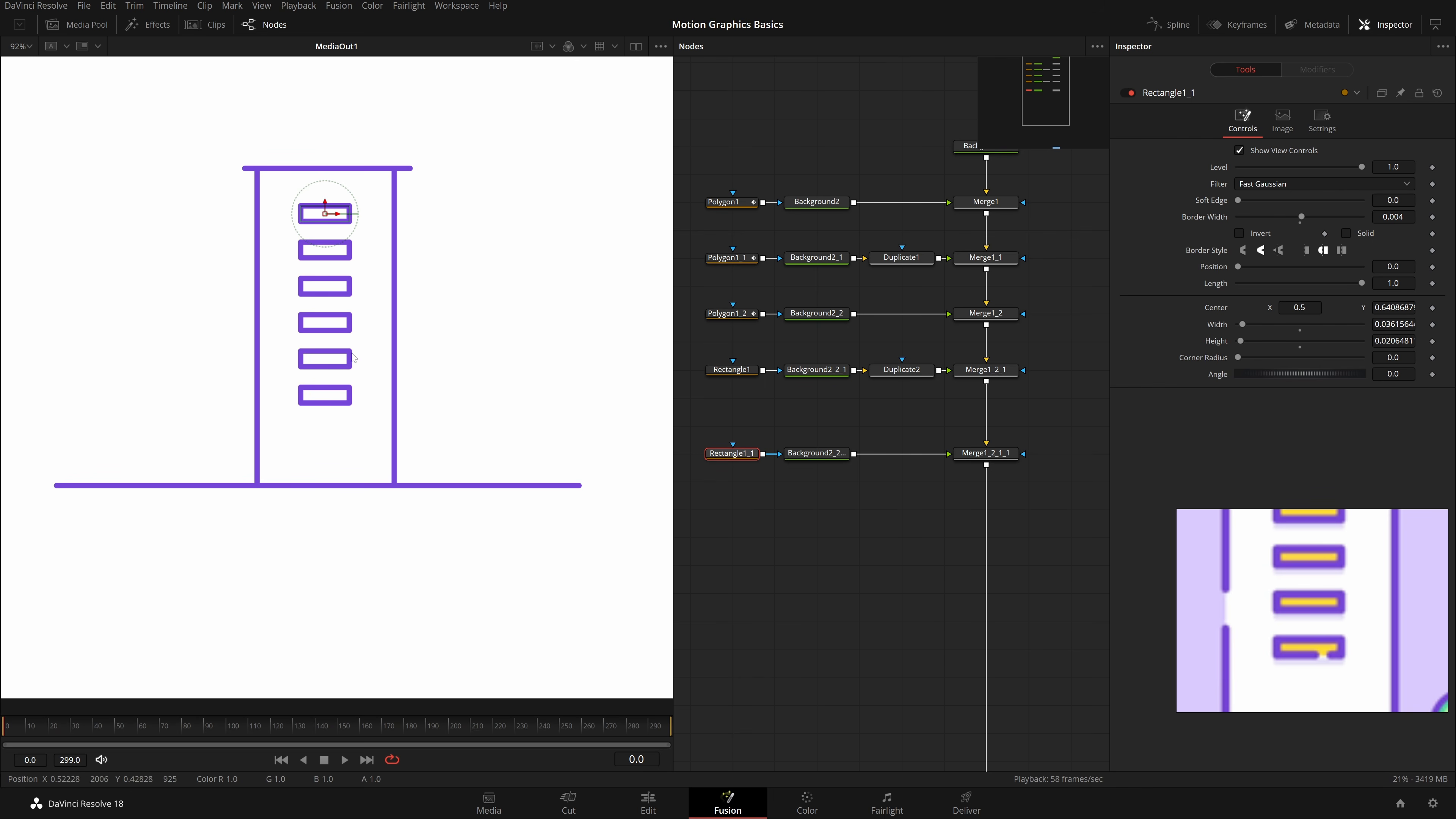
pyautogui.moveTo(327, 204); pyautogui.dragTo(327, 420)
pyautogui.moveTo(1393, 308)
pyautogui.mouseDown()
pyautogui.moveTo(1378, 308)
pyautogui.moveTo(1395, 308)
pyautogui.mouseUp()
pyautogui.moveTo(1395, 308); pyautogui.dragTo(1394, 307)
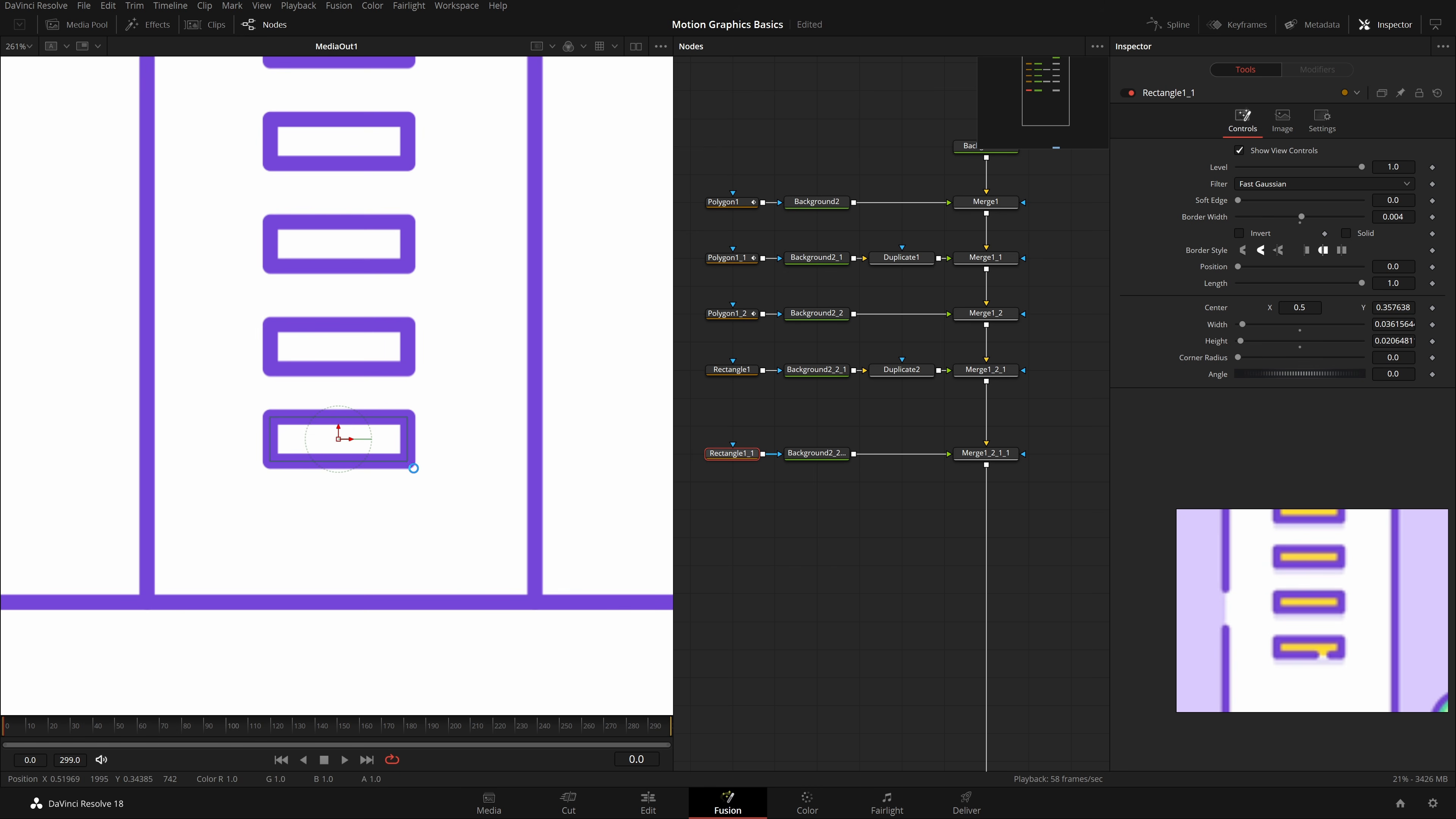
pyautogui.hotkey('ctrl', 's')
# Step: Open a gap in the lowest window's bottom edge by setting Rectangle1_1's border Length to 0.914 and Position to 0.856
pyautogui.moveTo(1360, 283); pyautogui.dragTo(1396, 266)
pyautogui.moveTo(1239, 266); pyautogui.dragTo(1342, 266)
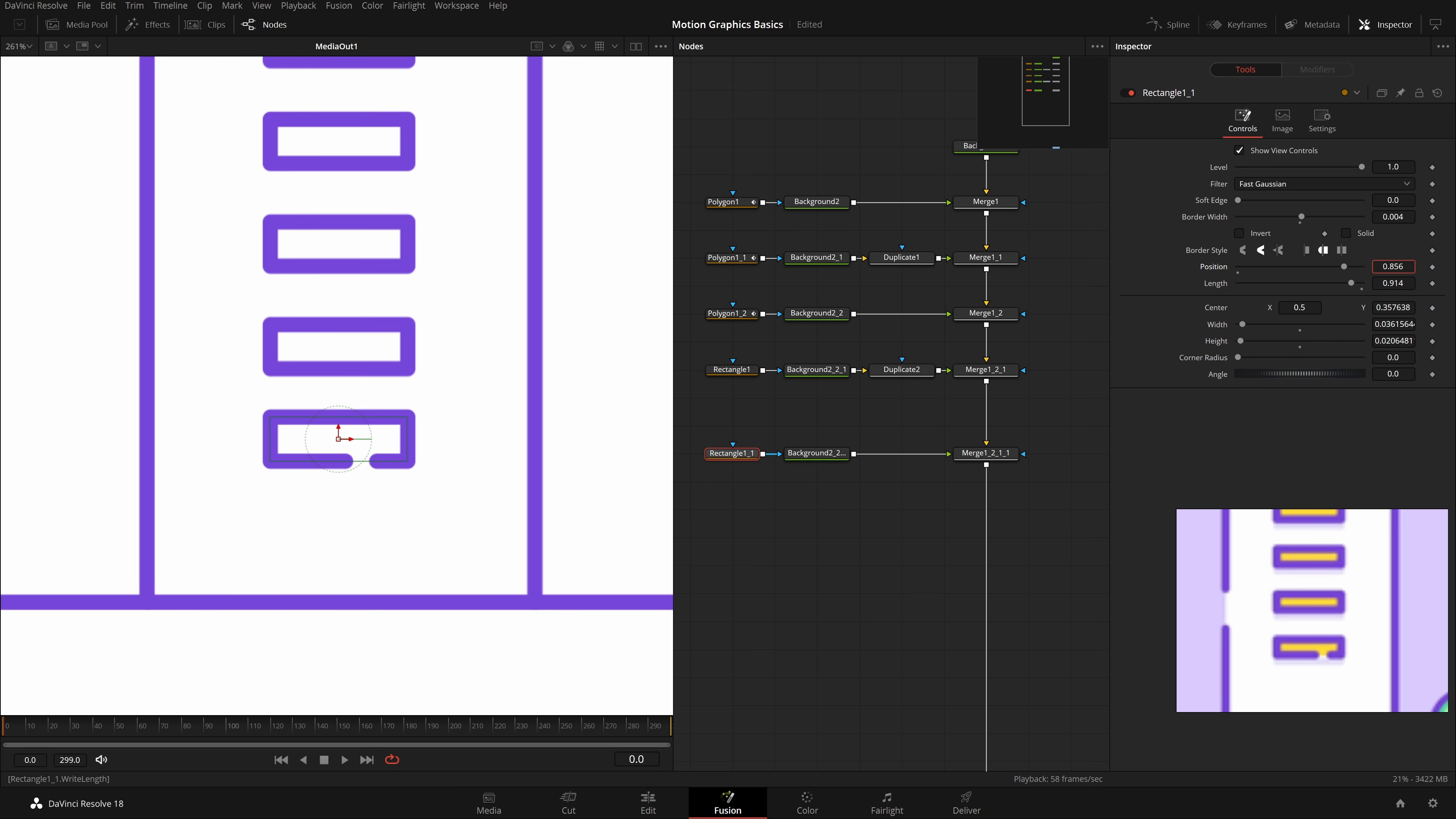
pyautogui.click(366, 401)
pyautogui.hotkey('ctrl', 'f')
pyautogui.scroll(-3, 1338, 624)
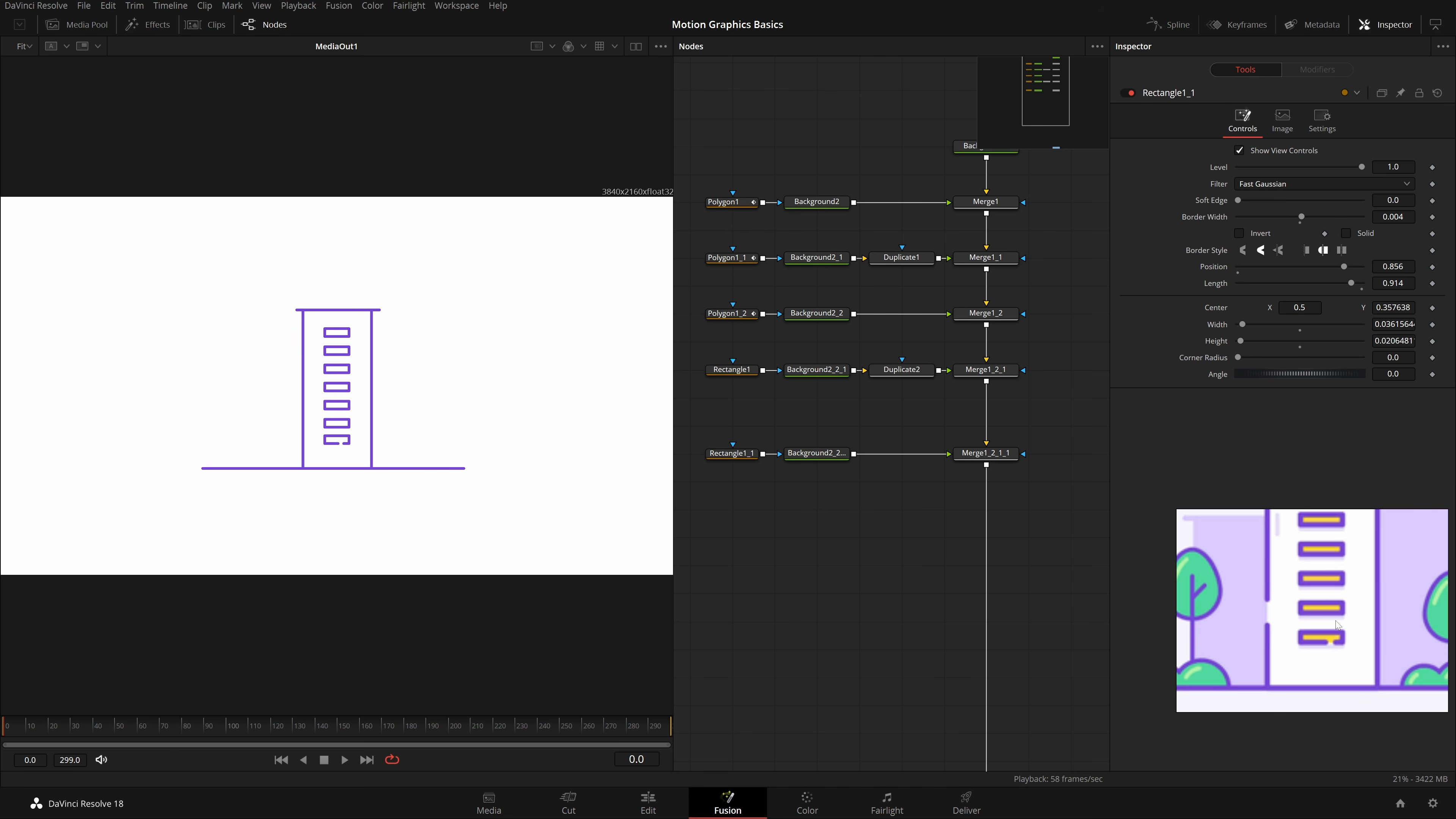
pyautogui.scroll(-2, 1333, 593)
pyautogui.scroll(2, 750, 451)
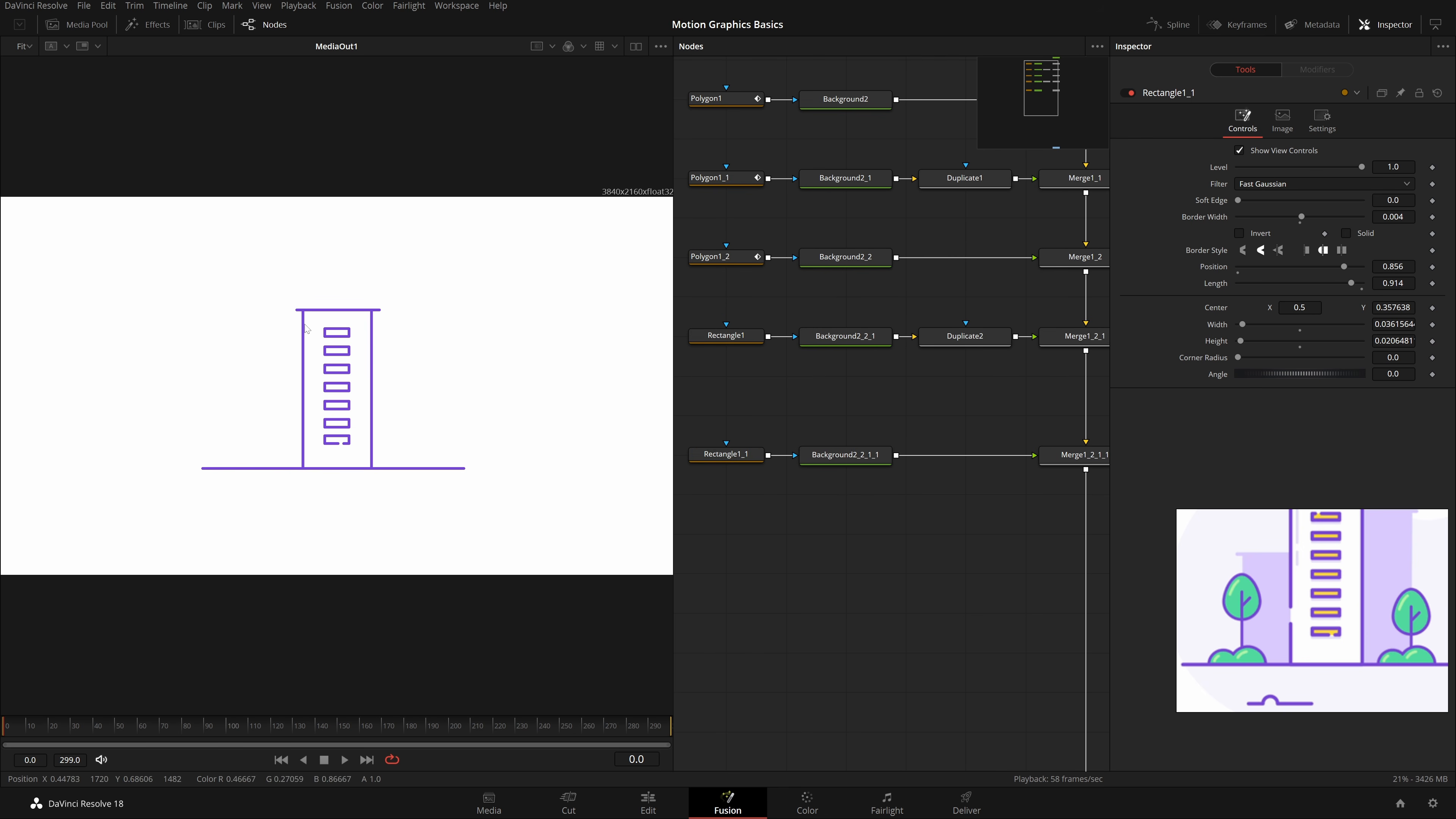
pyautogui.scroll(-2, 911, 546)
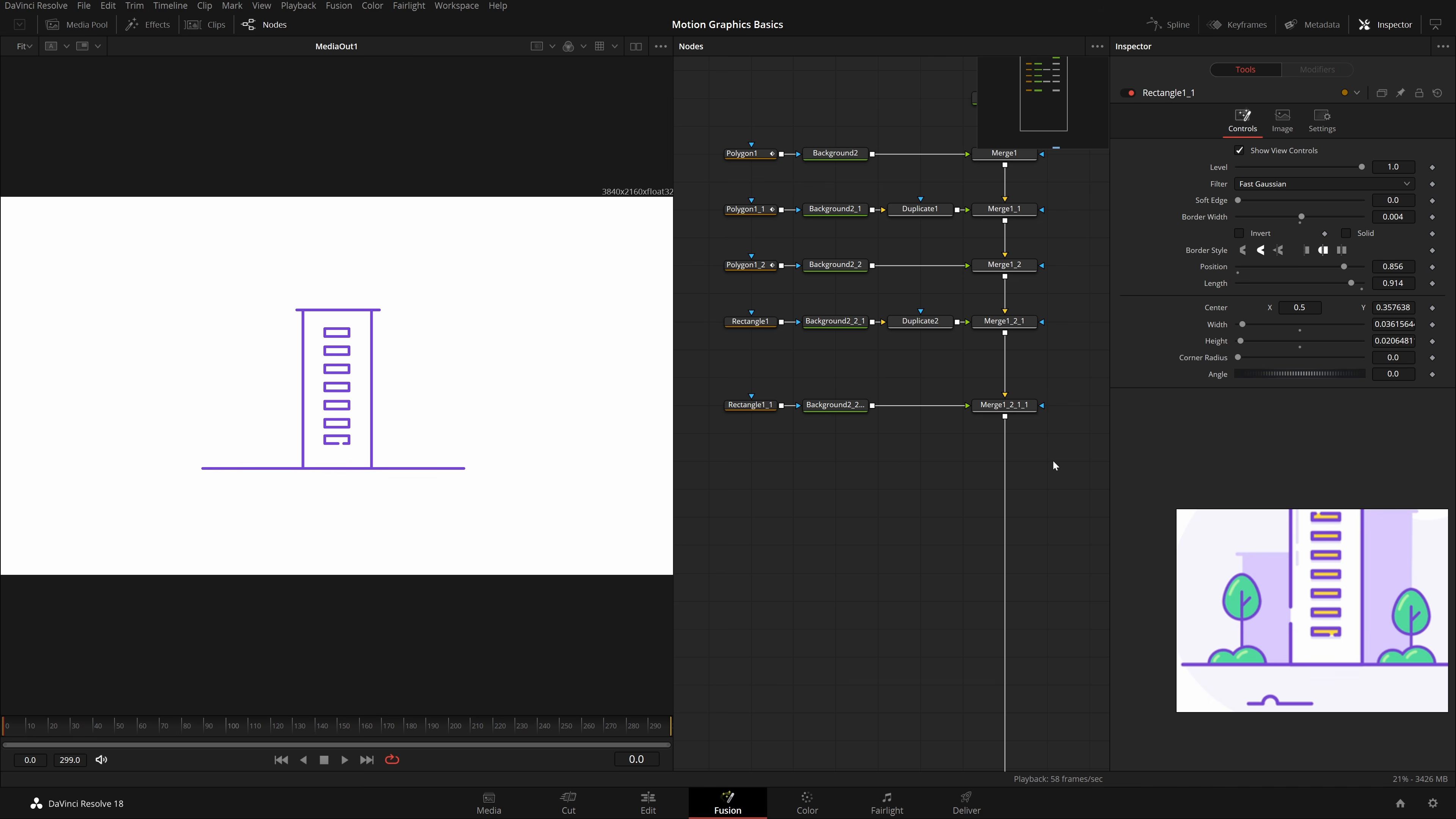
pyautogui.click(752, 405)
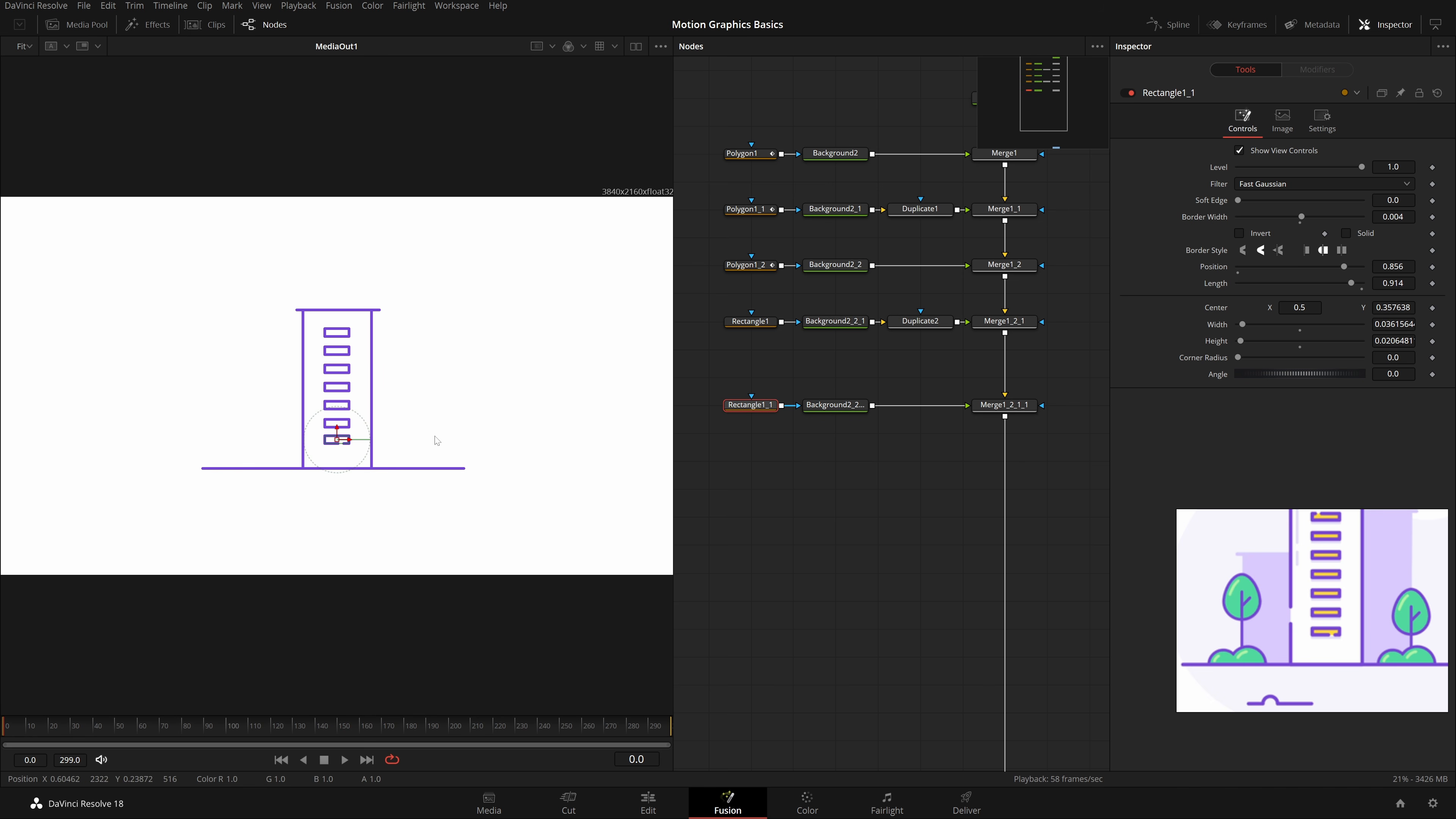
pyautogui.click(957, 503)
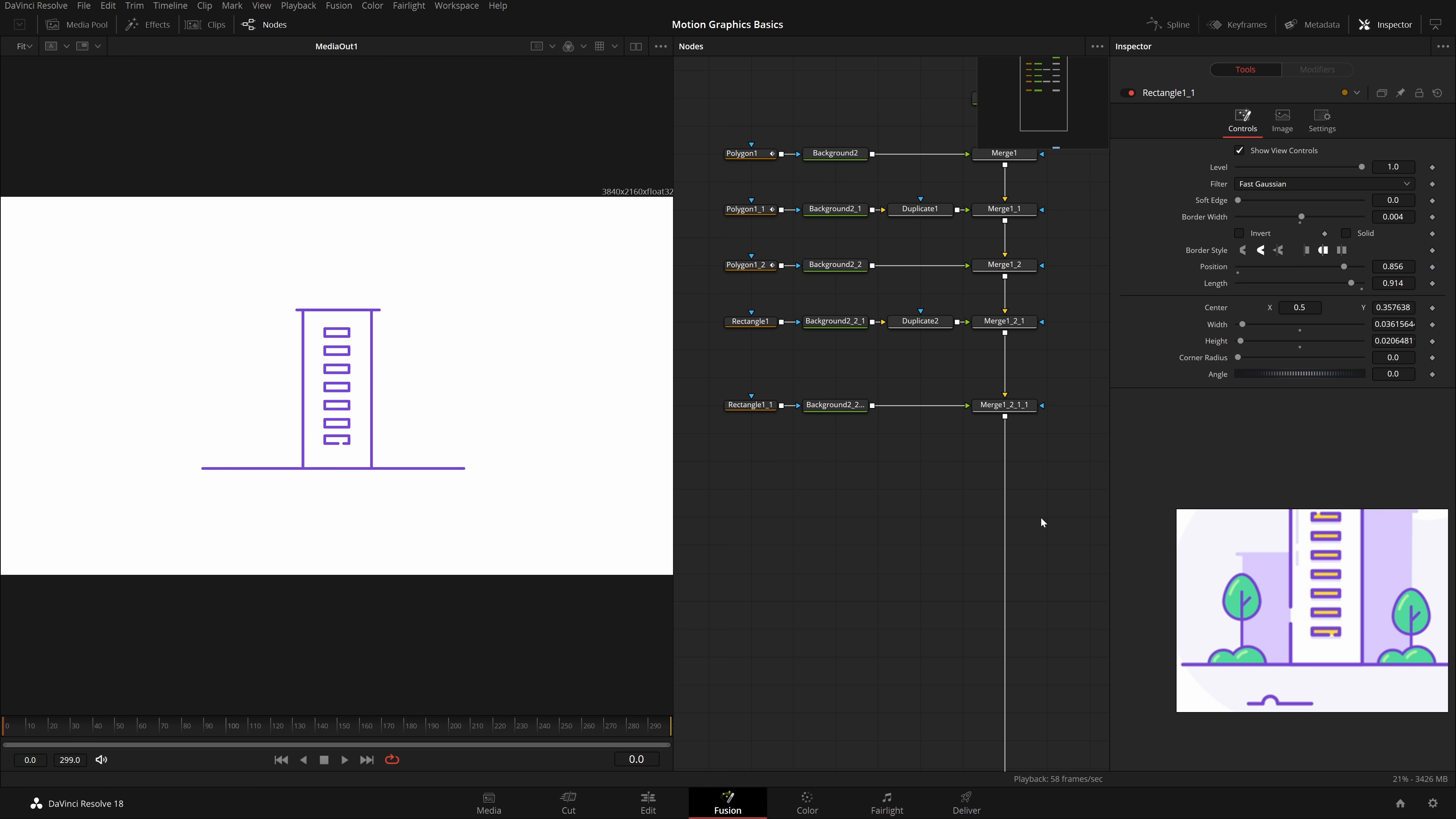
pyautogui.moveTo(1045, 516); pyautogui.dragTo(731, 395)
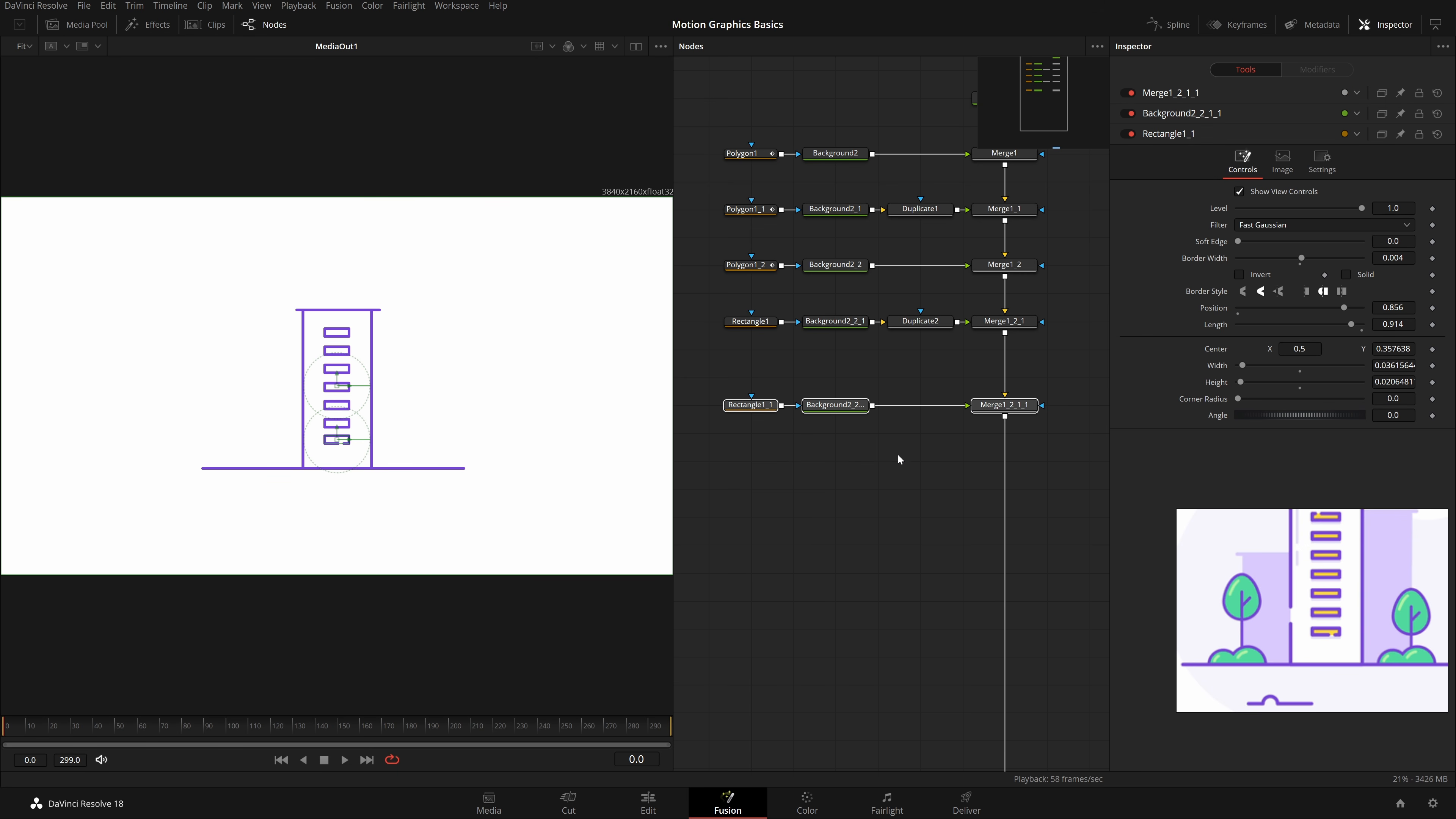
pyautogui.click(919, 470)
pyautogui.hotkey('ctrl', 'v')
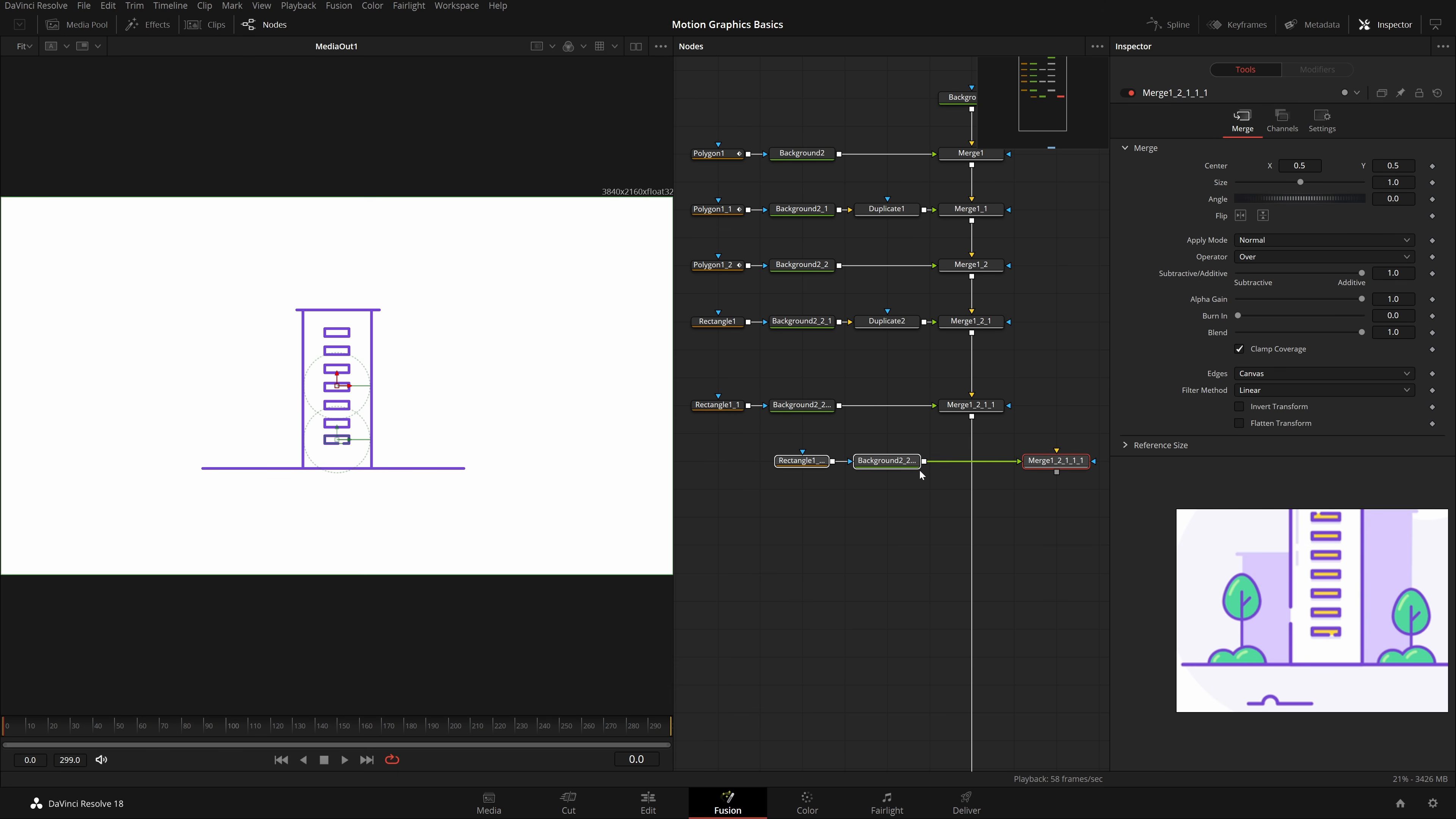
pyautogui.moveTo(1038, 463); pyautogui.dragTo(719, 452)
pyautogui.press('Delete')
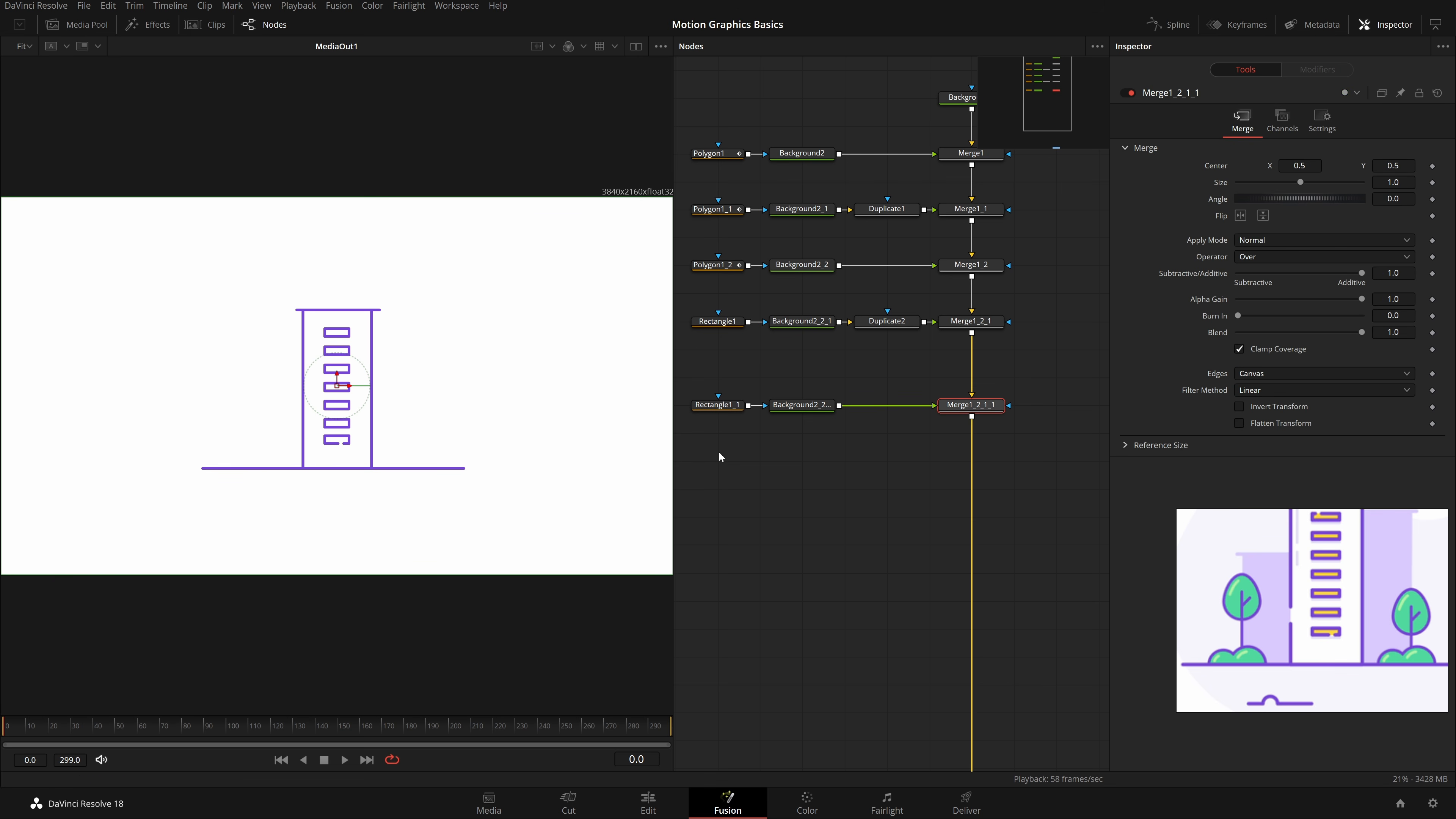
# Step: Add a new Background node merged after Merge1_2_1_1, and align it and its merge as a new row below Rectangle1_1's row
pyautogui.click(1000, 408)
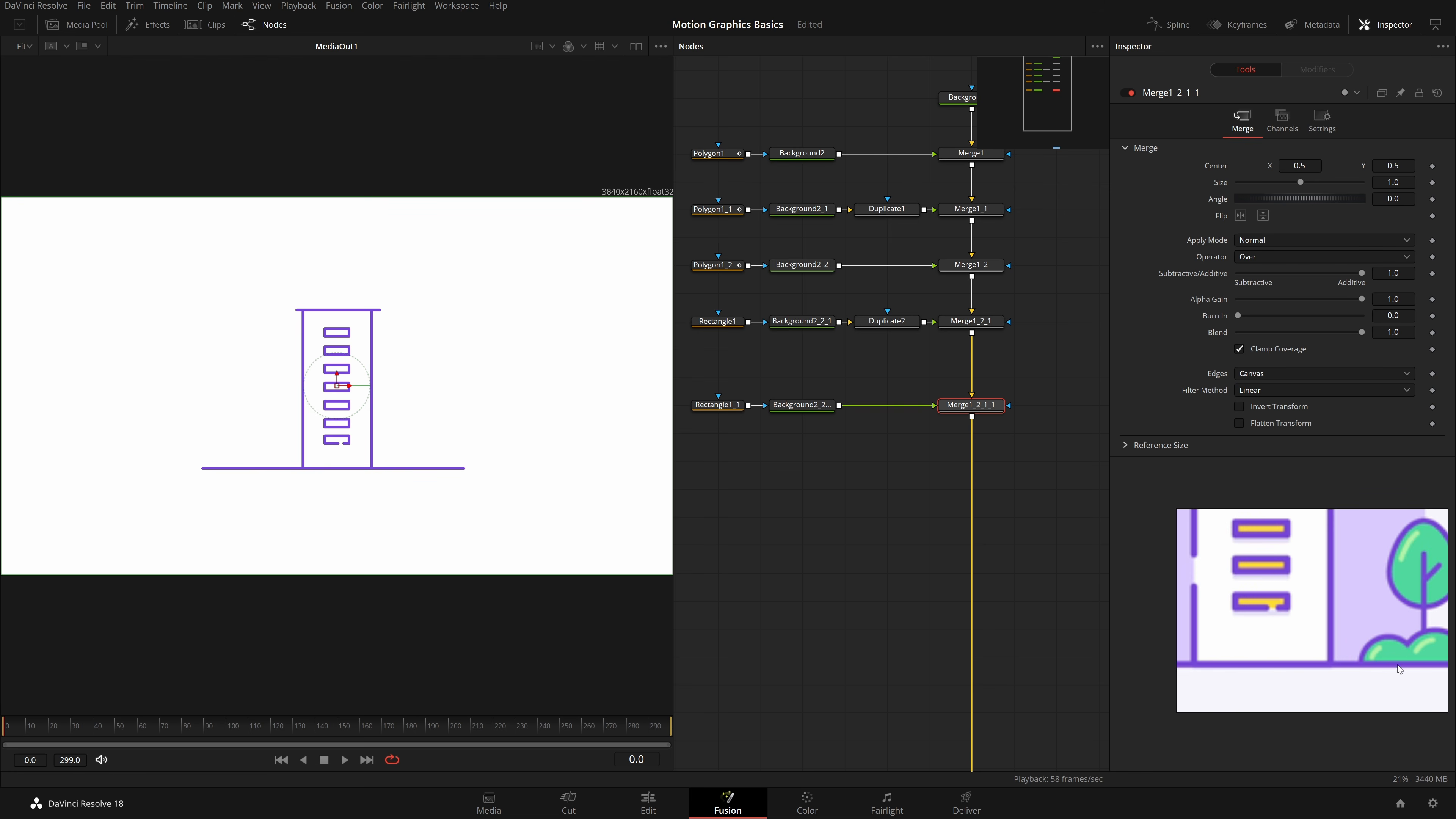
pyautogui.hotkey('shift', 'space')
pyautogui.write('bg')
pyautogui.press('Return')
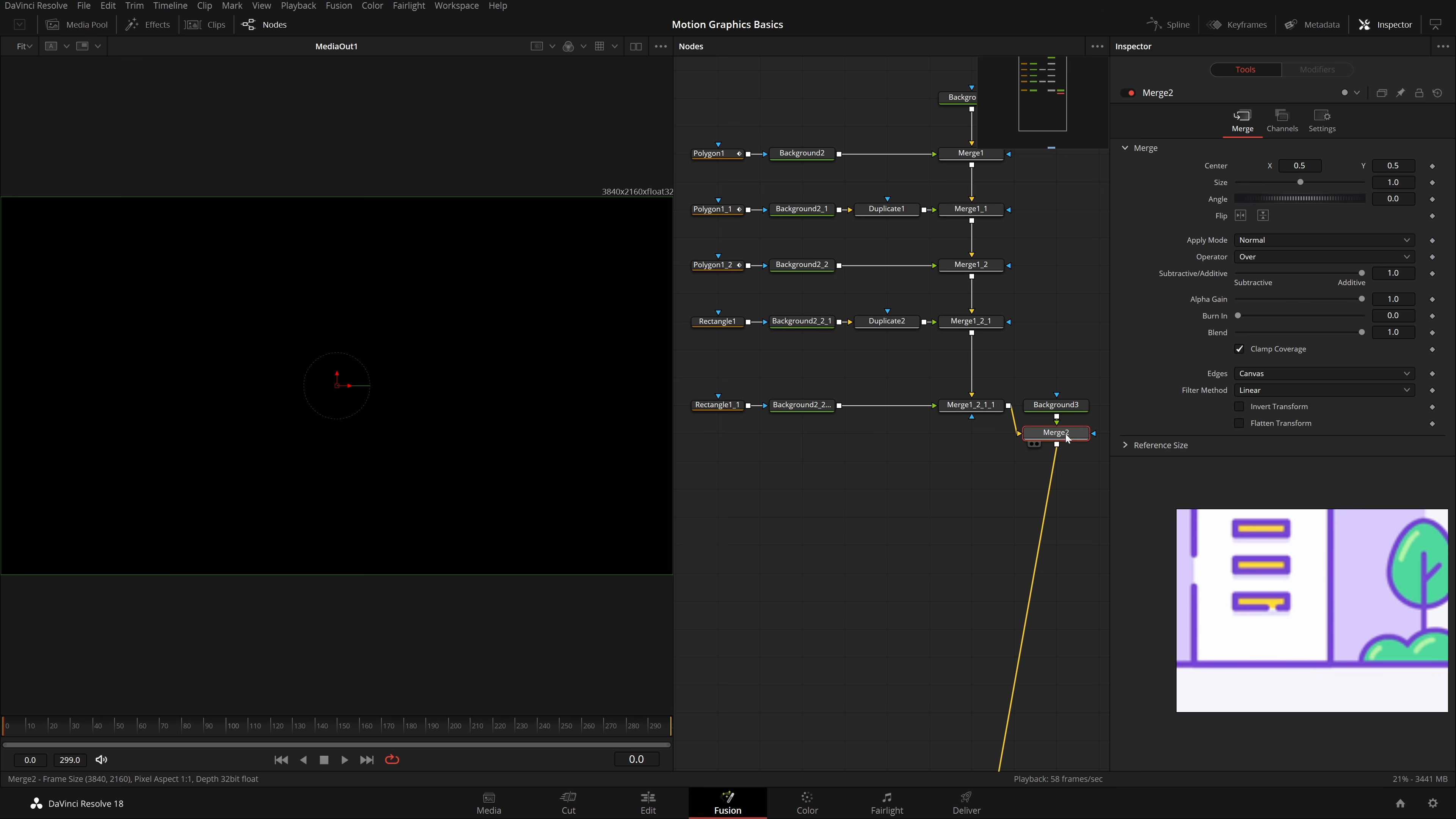
pyautogui.moveTo(1070, 406); pyautogui.dragTo(817, 434)
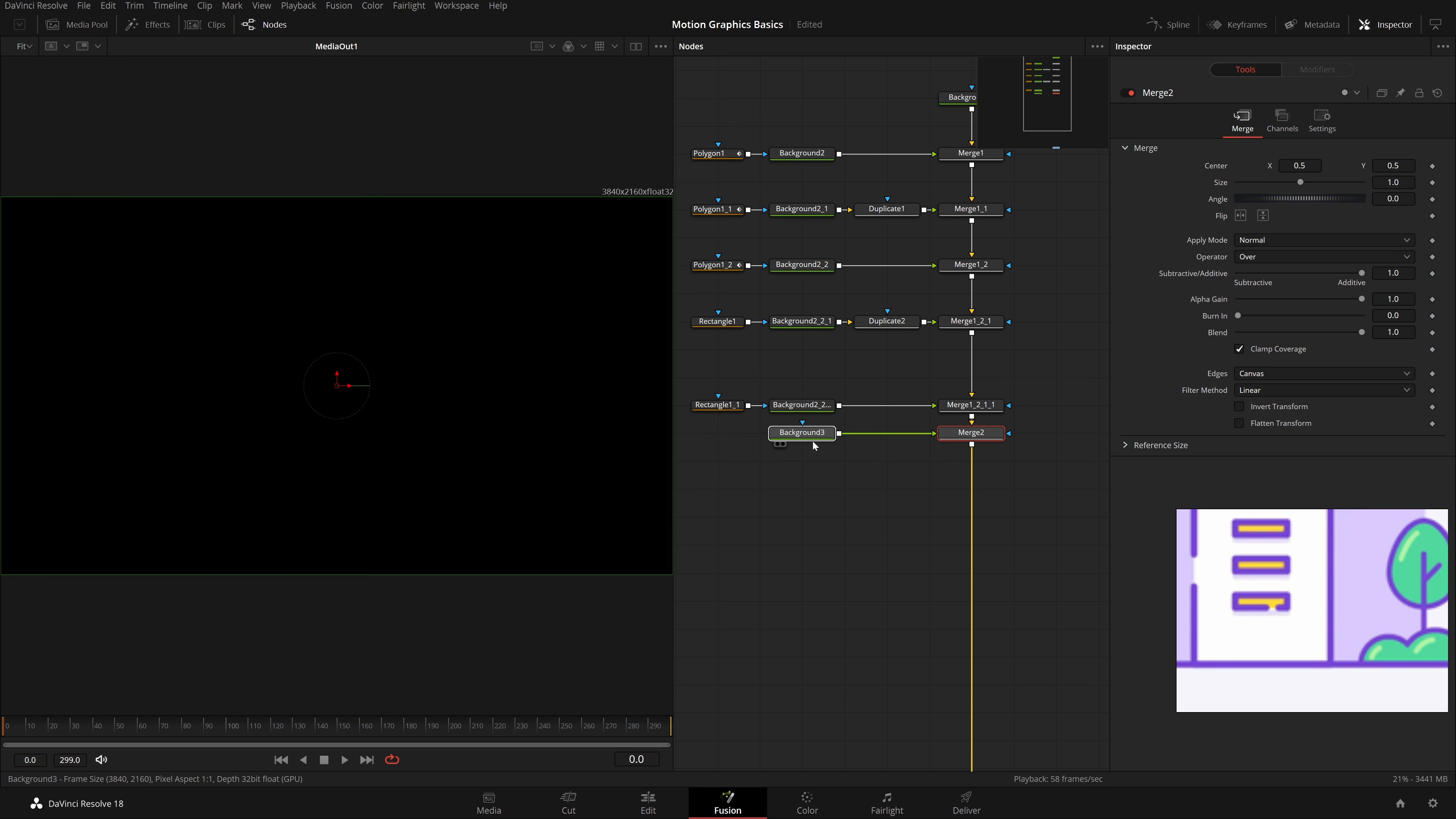
pyautogui.moveTo(1038, 517); pyautogui.dragTo(795, 436)
pyautogui.moveTo(970, 437); pyautogui.dragTo(970, 464)
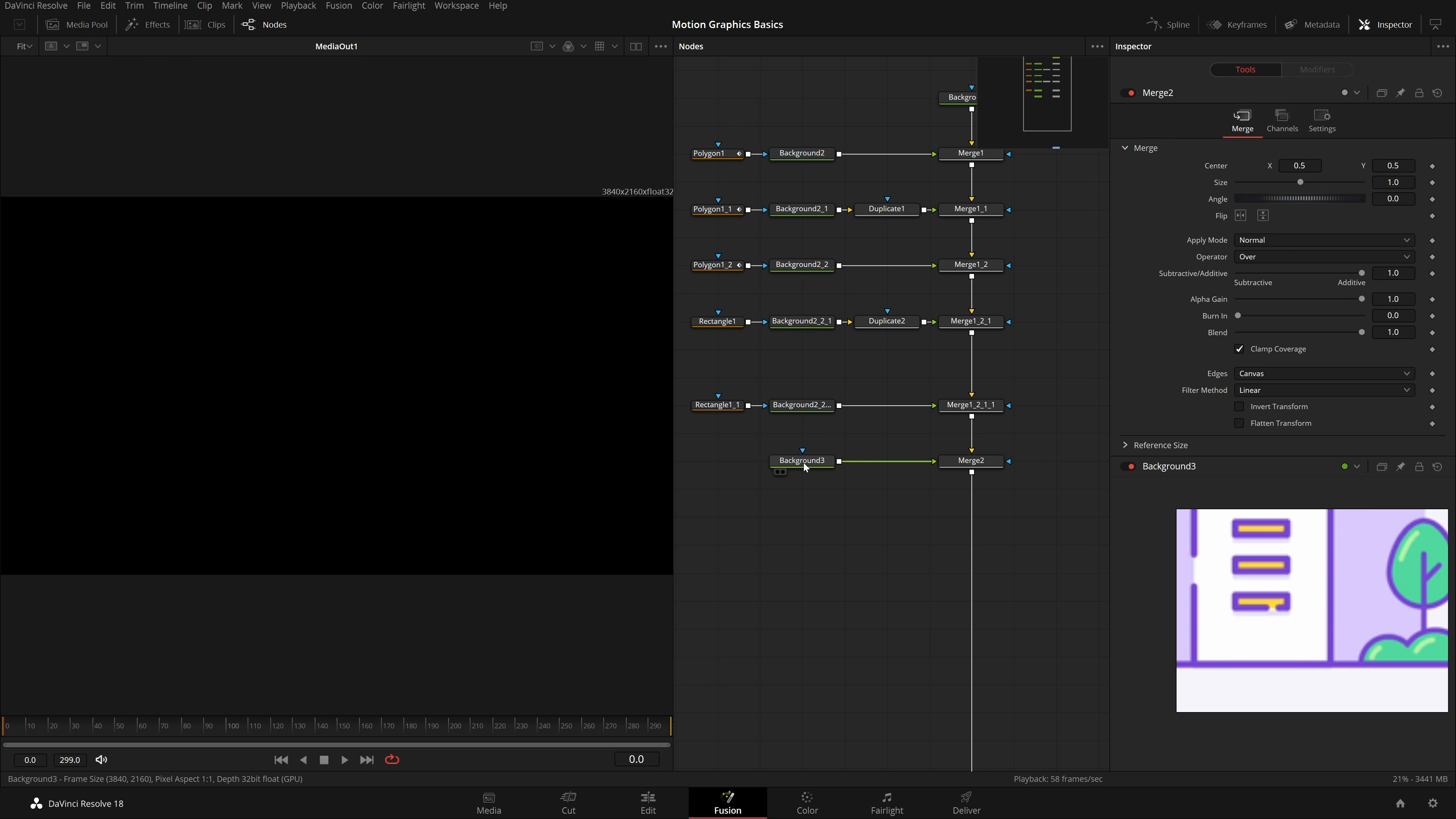
# Step: Set Background3's solid colour to the window yellow #ffde2a sampled from the reference illustration
pyautogui.click(805, 464)
pyautogui.click(1277, 230)
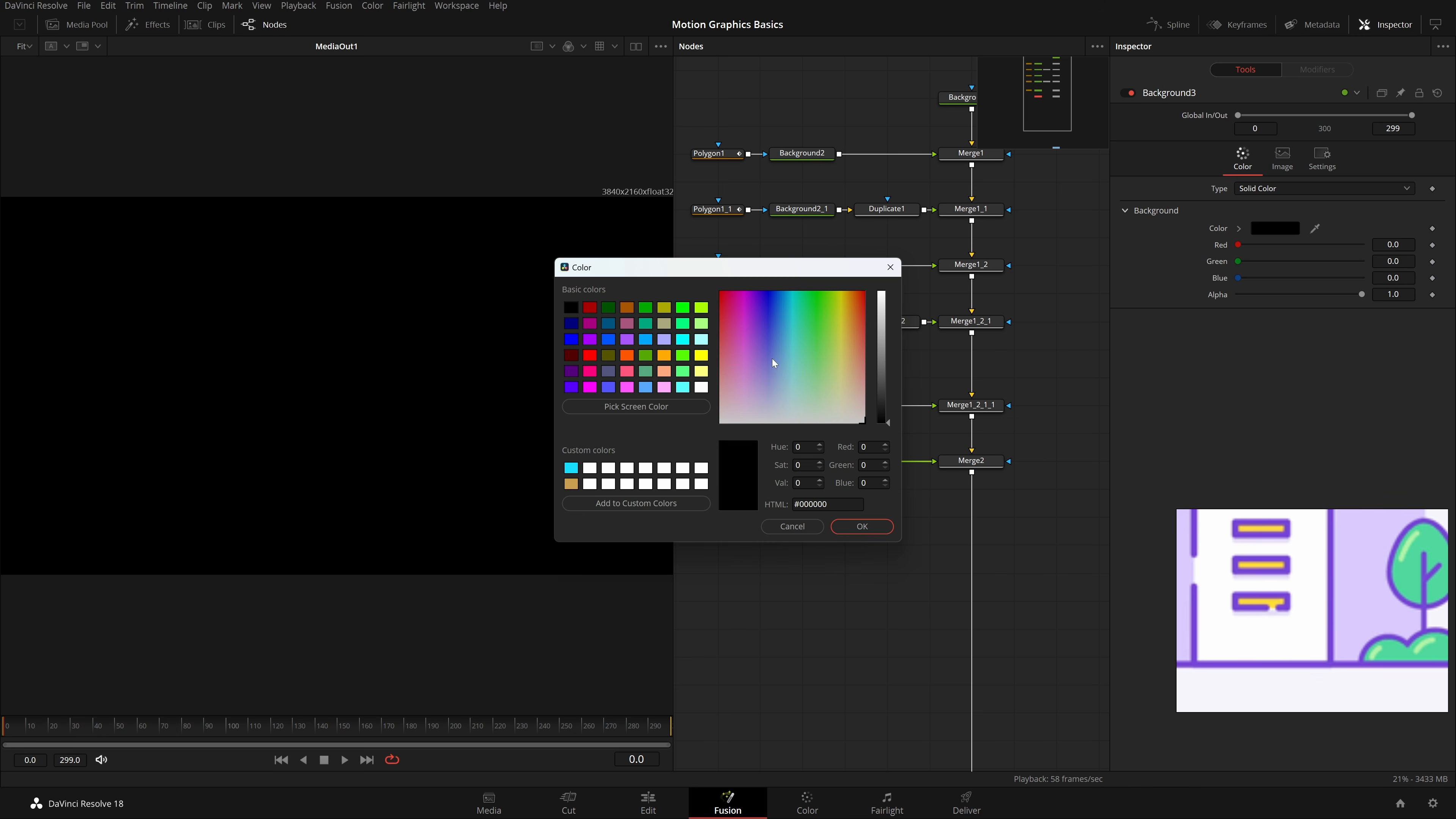
pyautogui.click(651, 407)
pyautogui.click(1278, 605)
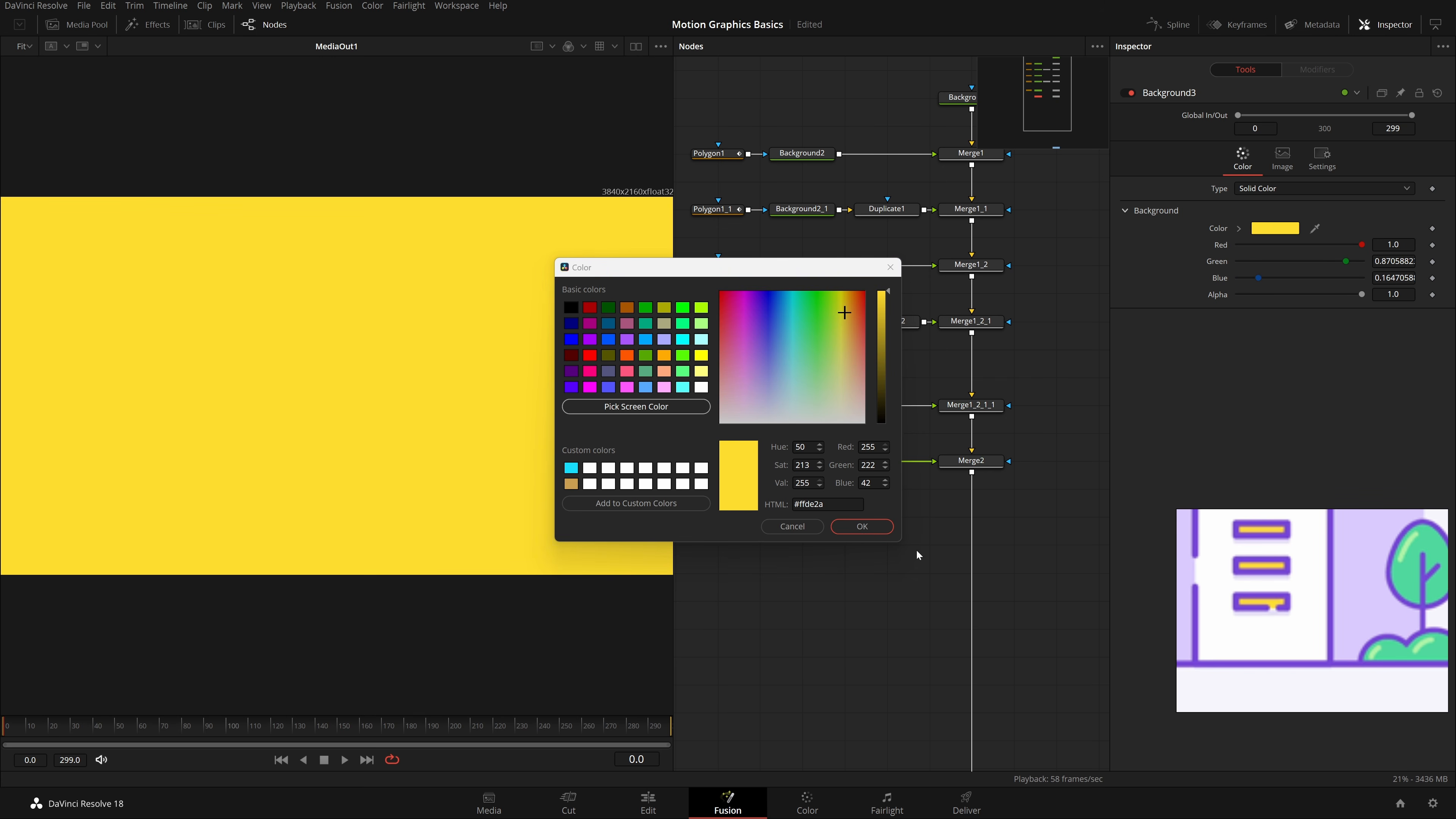
pyautogui.click(862, 526)
# Step: Paste a copy of Rectangle1 beside Background3, connect it as Background3's mask, and display MediaOut1 in the viewer
pyautogui.click(782, 327)
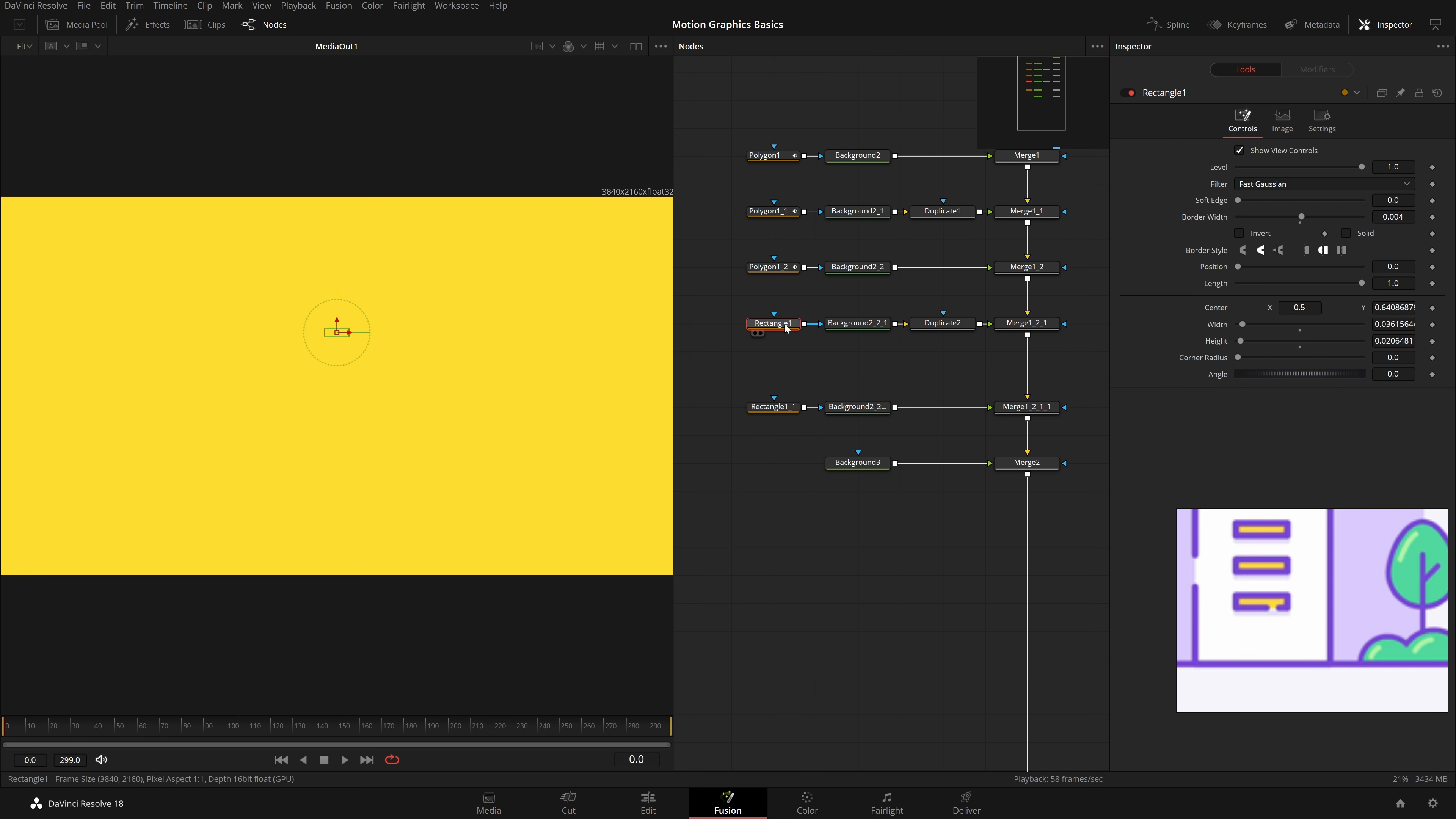
pyautogui.click(777, 468)
pyautogui.hotkey('ctrl', 'v')
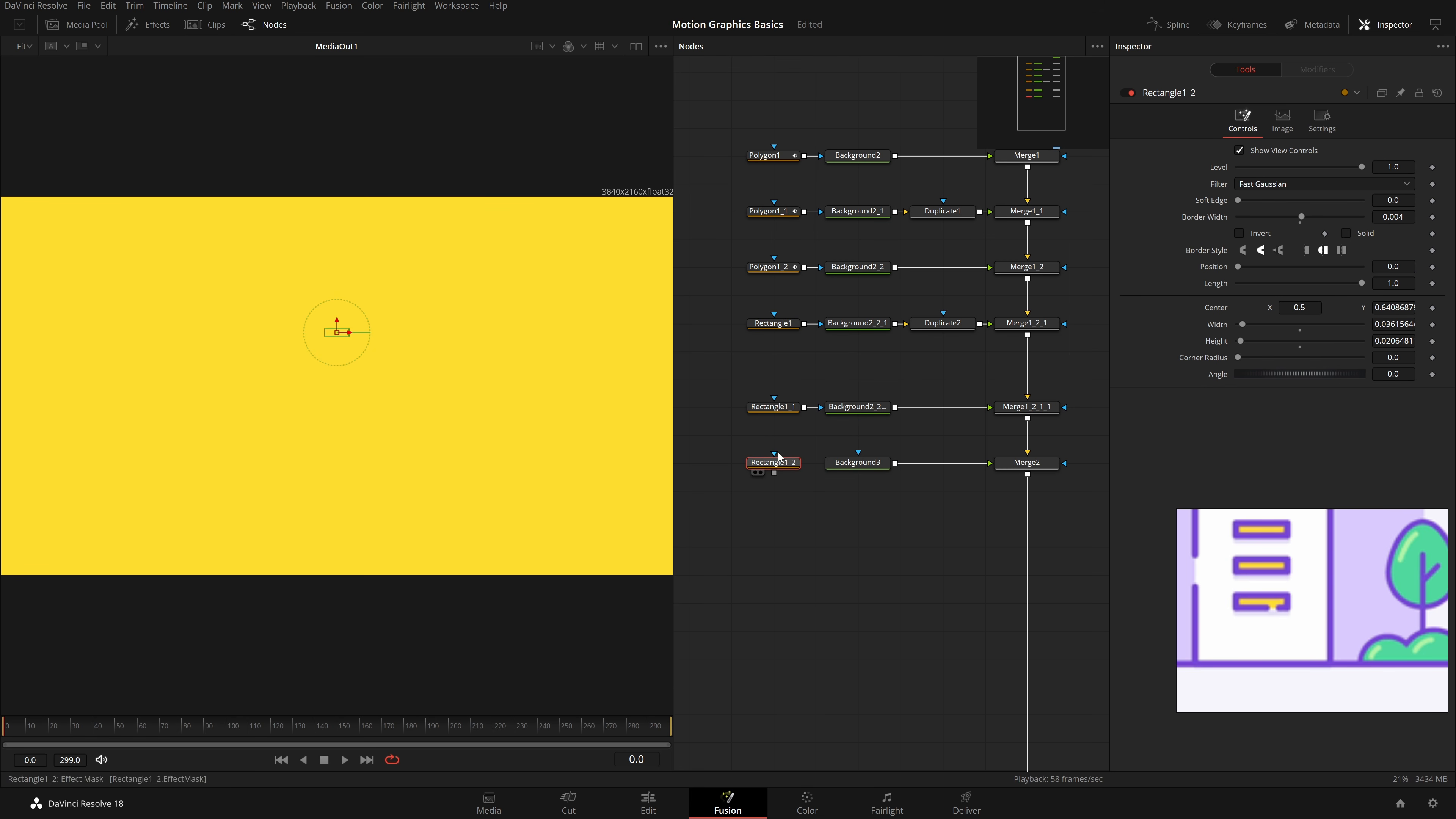
pyautogui.moveTo(773, 472); pyautogui.dragTo(857, 463)
pyautogui.scroll(-5, 951, 539)
pyautogui.scroll(-3, 956, 561)
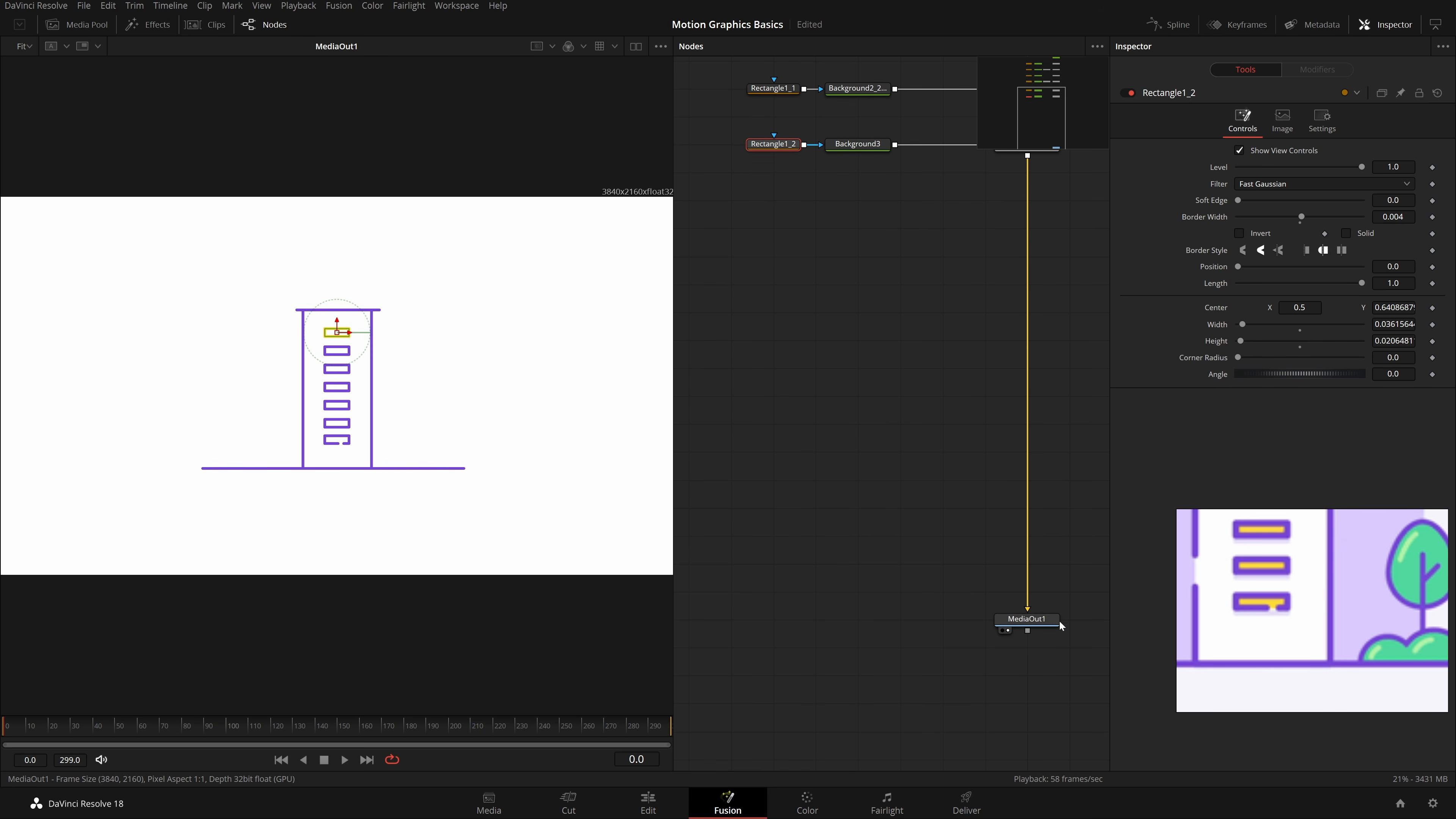
pyautogui.moveTo(1043, 619); pyautogui.dragTo(354, 470)
# Step: Examine closely how the yellow Rectangle1_2 shape covers the top window's purple outline
pyautogui.scroll(5, 824, 404)
pyautogui.click(825, 404)
pyautogui.scroll(8, 338, 335)
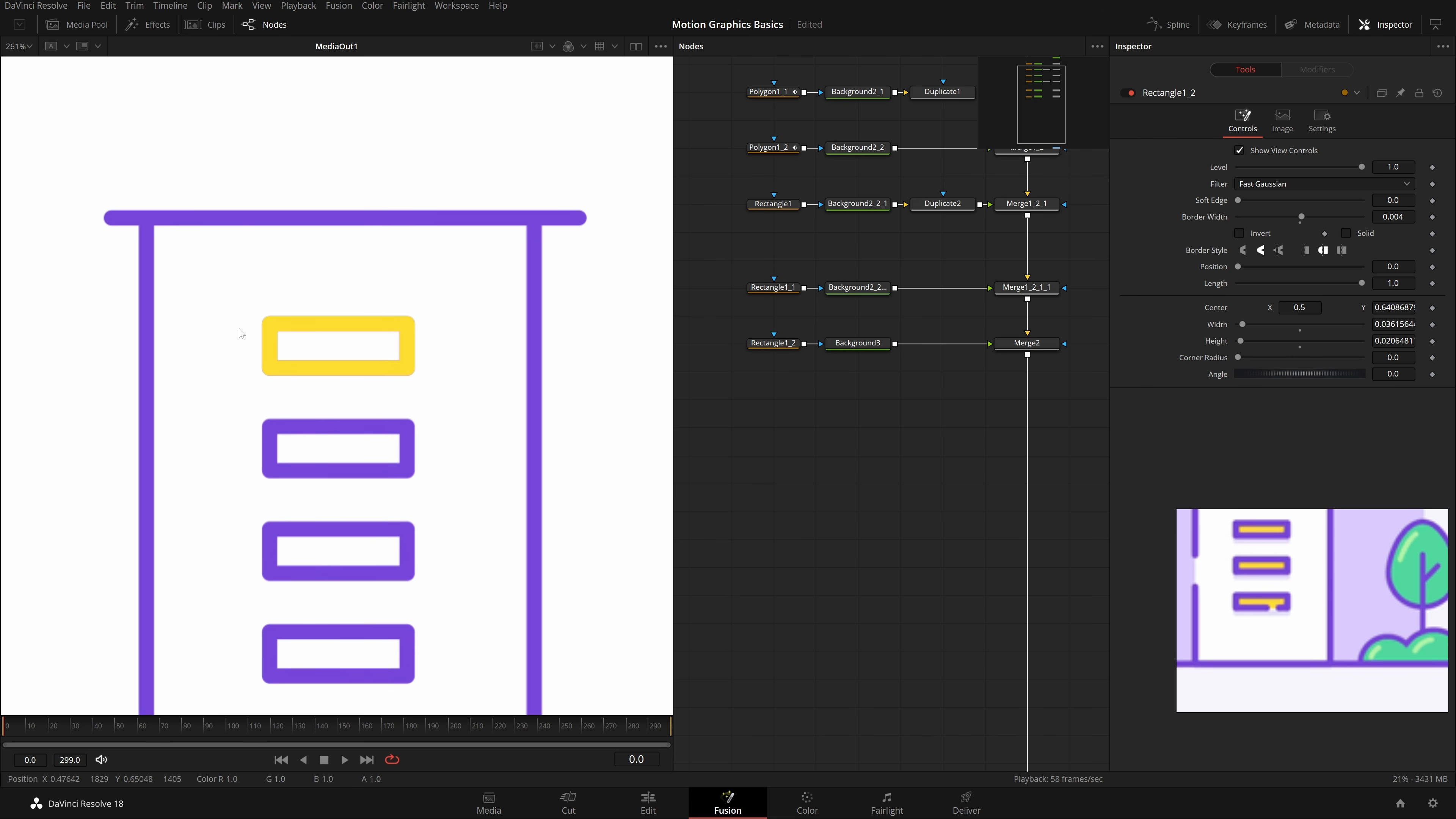
pyautogui.scroll(-3, 388, 359)
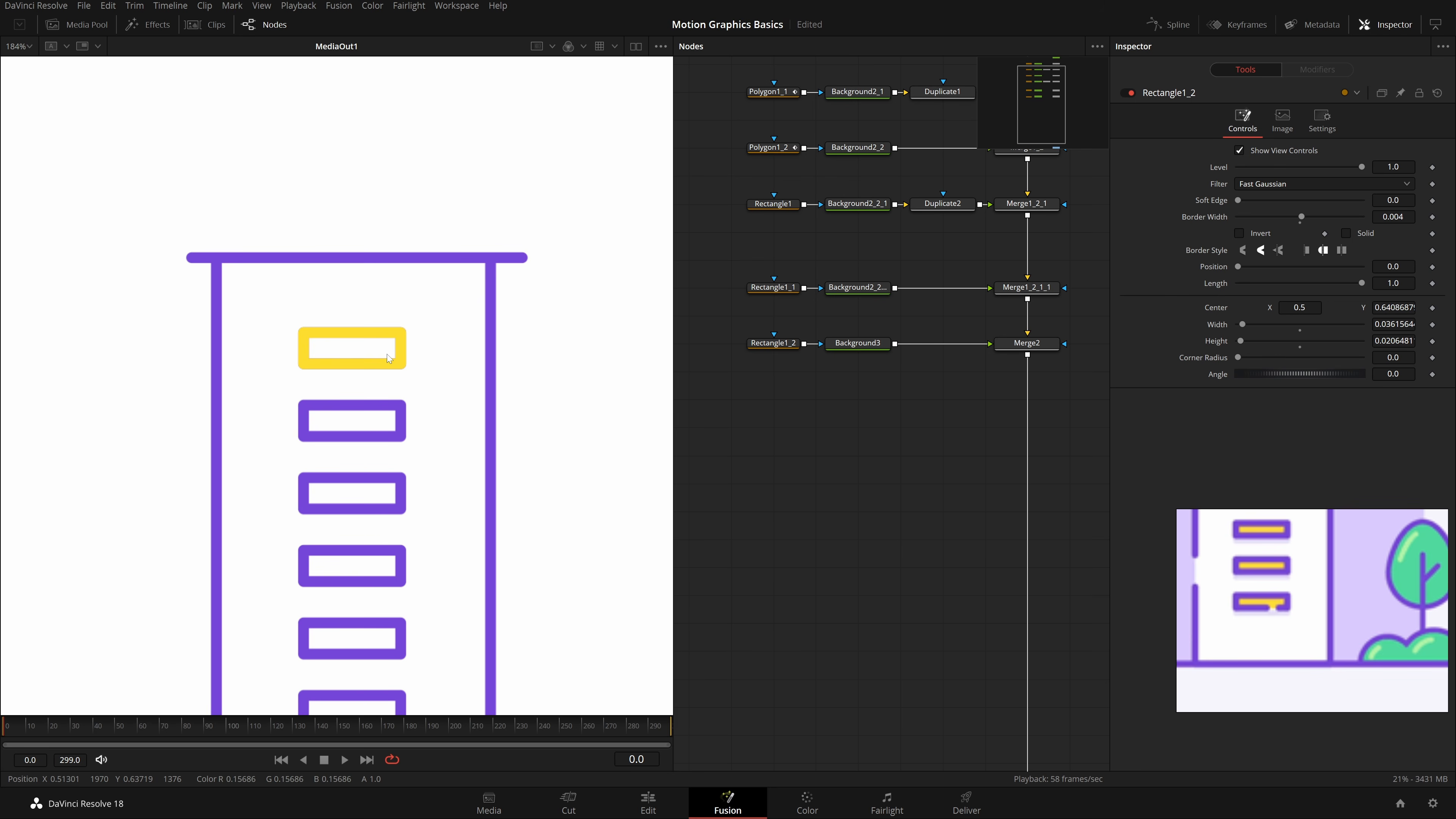
pyautogui.scroll(3, 388, 358)
pyautogui.click(773, 343)
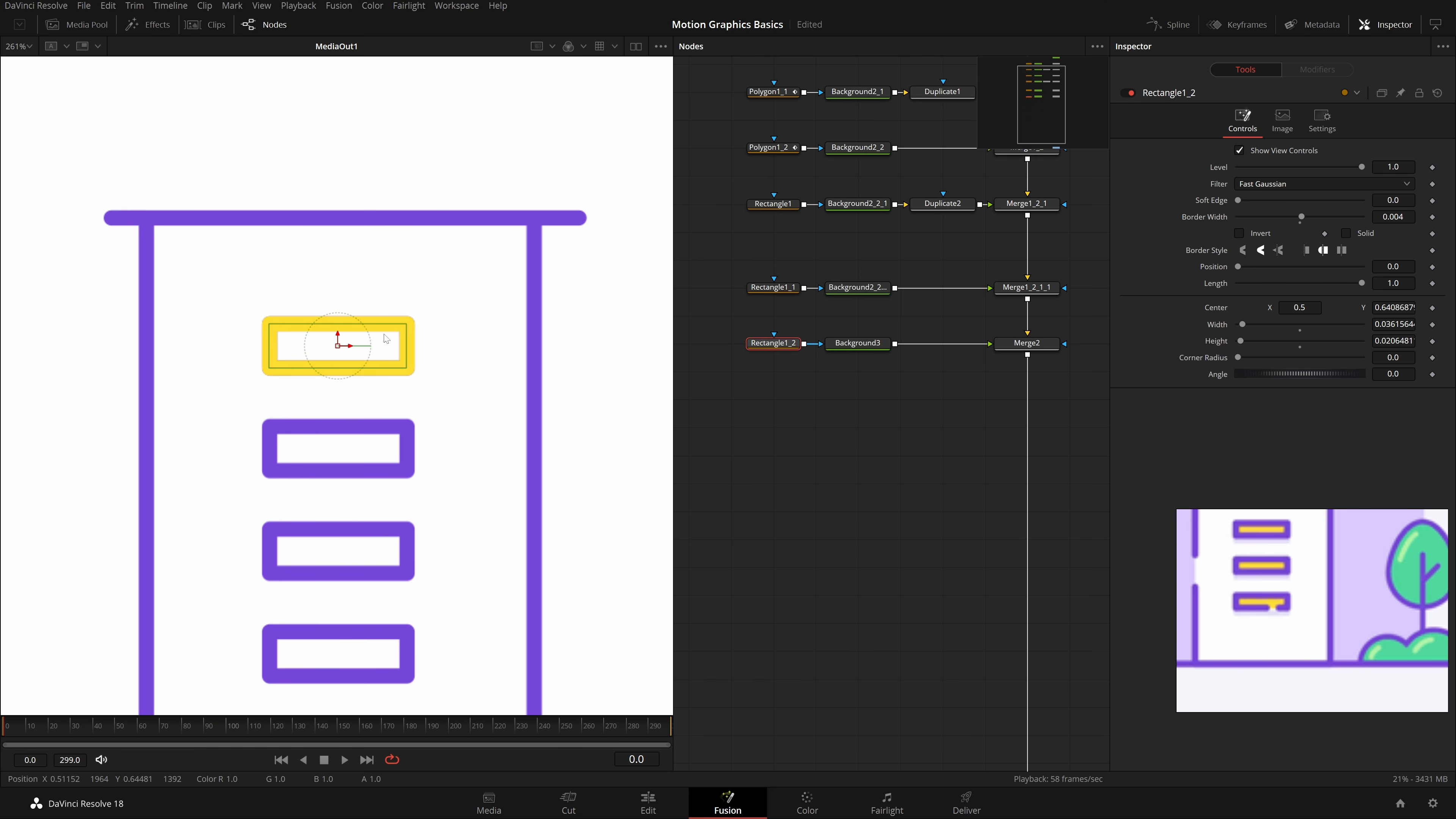
pyautogui.scroll(3, 334, 332)
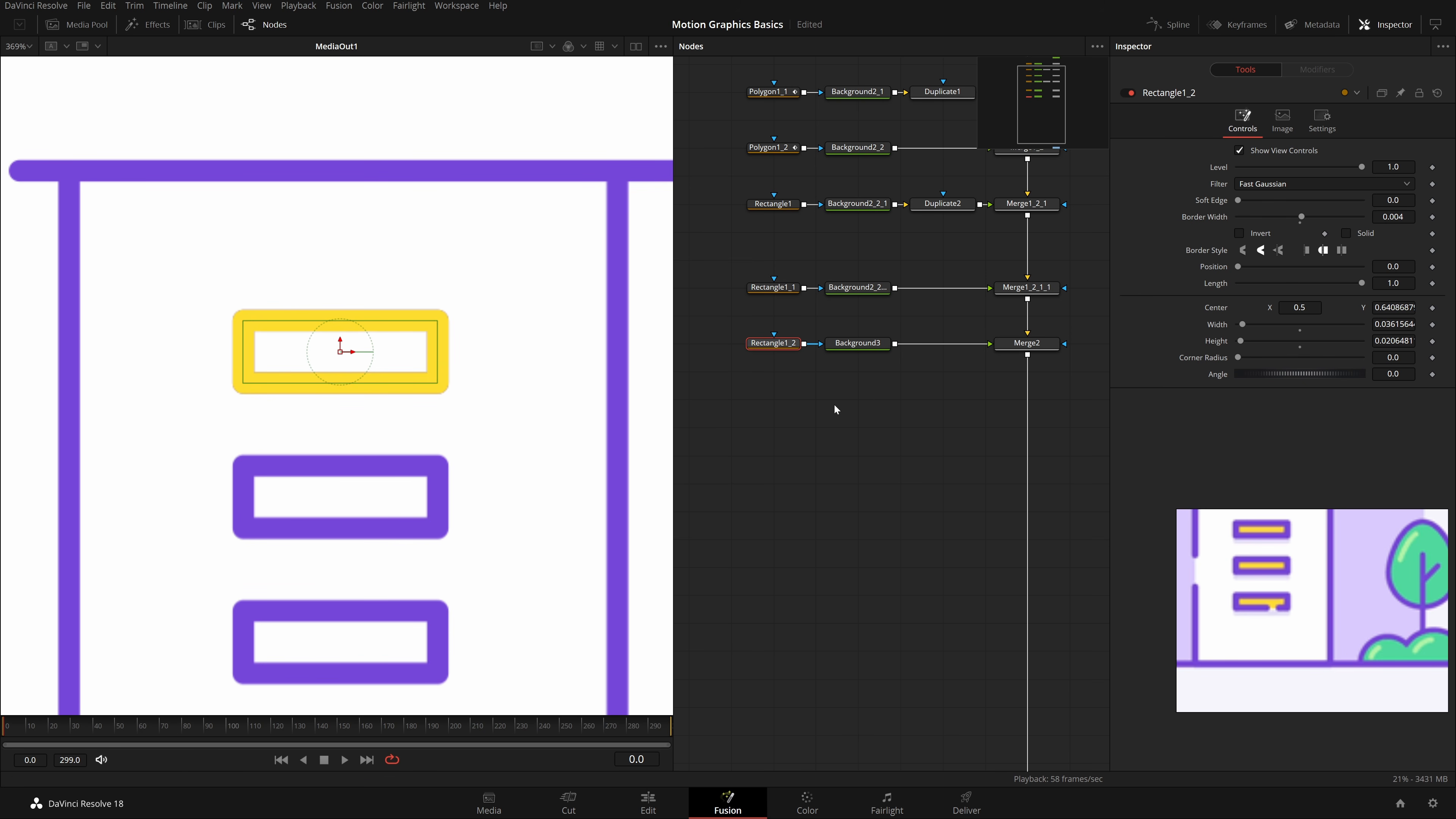
pyautogui.click(777, 346)
# Step: Delete the whole yellow fill row consisting of Rectangle1_2, Background3 and Merge2
pyautogui.click(1064, 383)
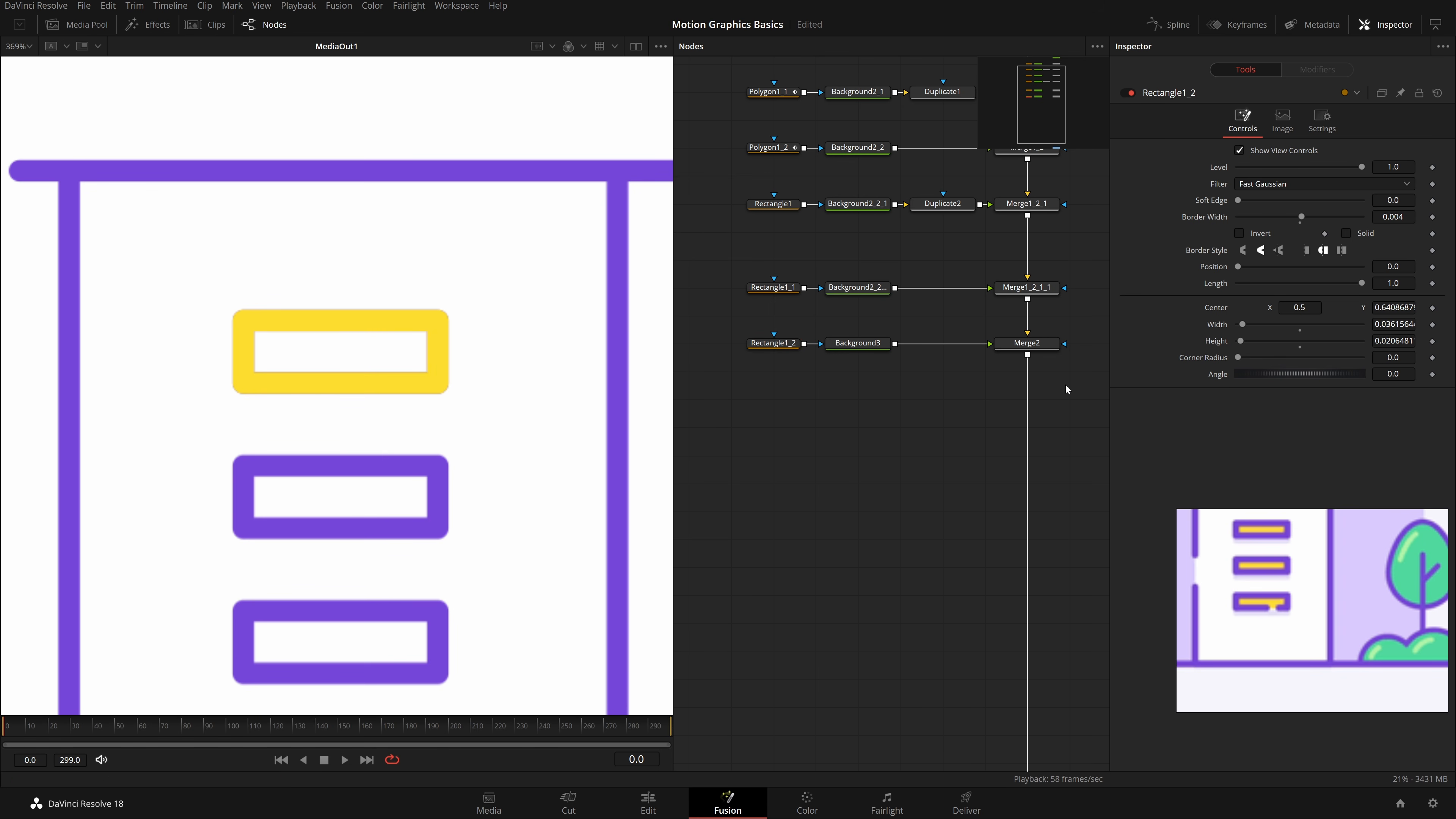
pyautogui.moveTo(1064, 383); pyautogui.dragTo(775, 337)
pyautogui.press('Delete')
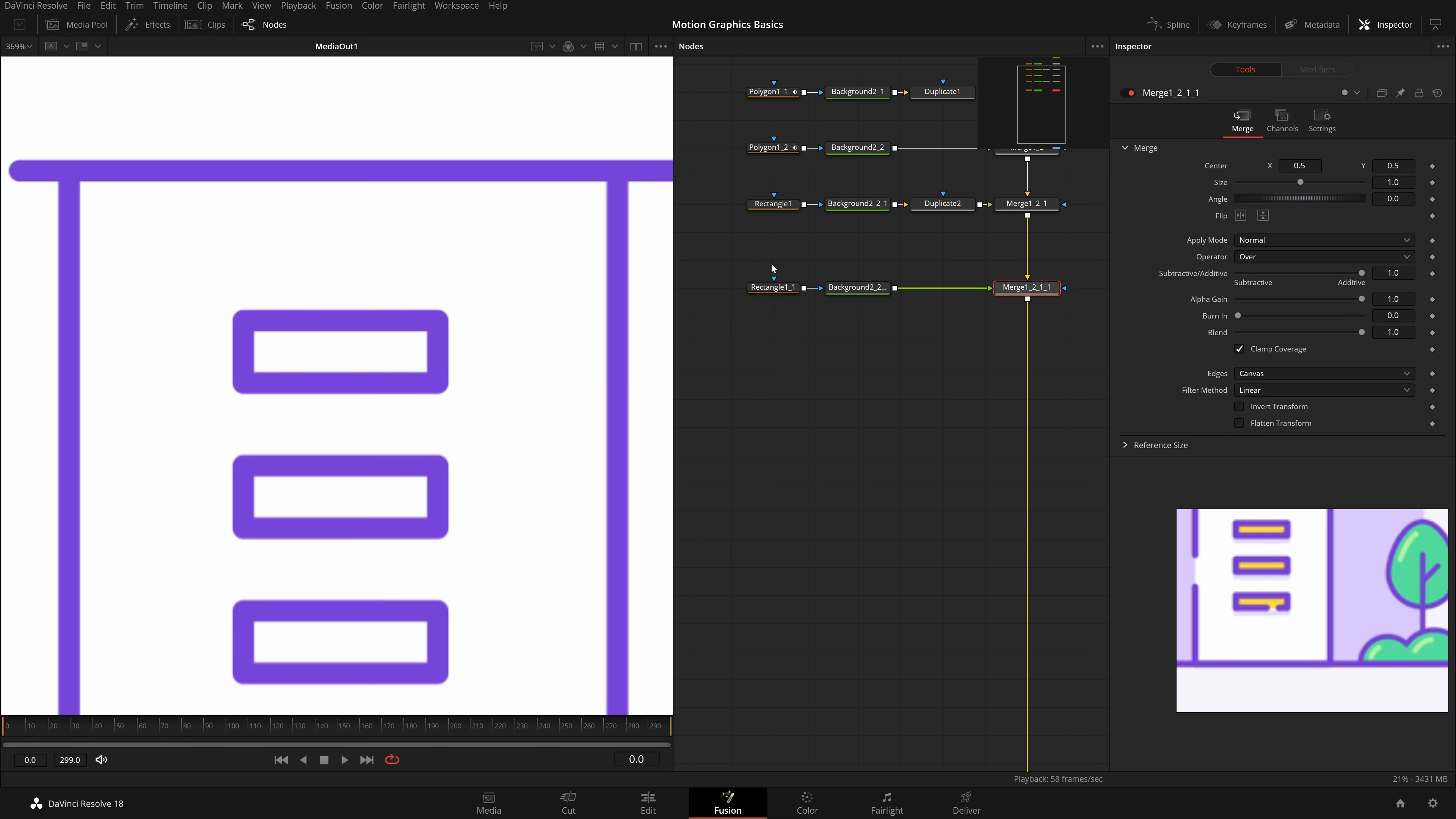
# Step: Duplicate the Rectangle1 row with its Background, Duplicate2 and Merge nodes, and insert the copied merge below Merge1_2_1_1 as an aligned row
pyautogui.moveTo(745, 172); pyautogui.dragTo(1047, 224)
pyautogui.hotkey('ctrl', 'c')
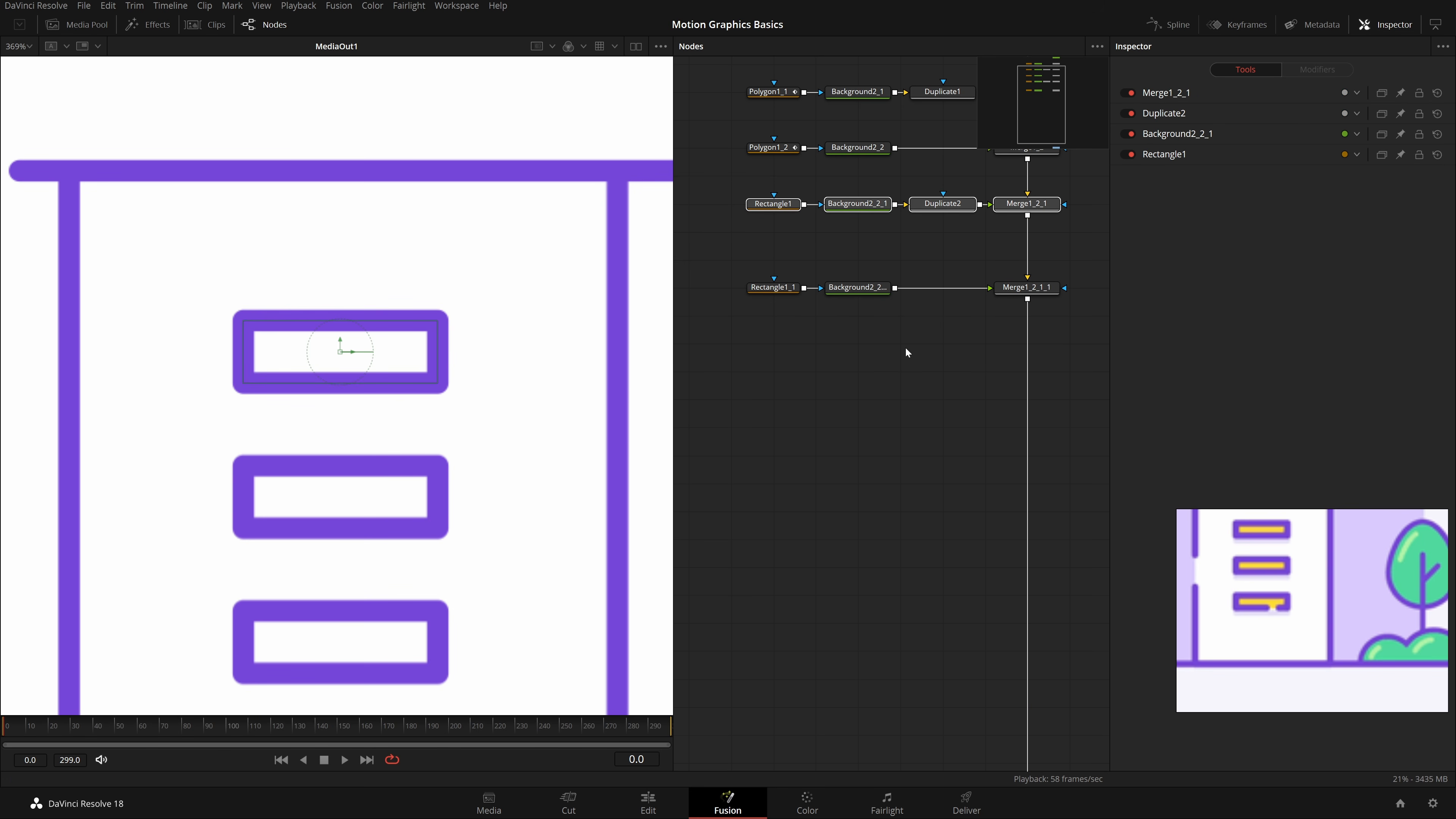
pyautogui.click(935, 401)
pyautogui.hotkey('ctrl', 'v')
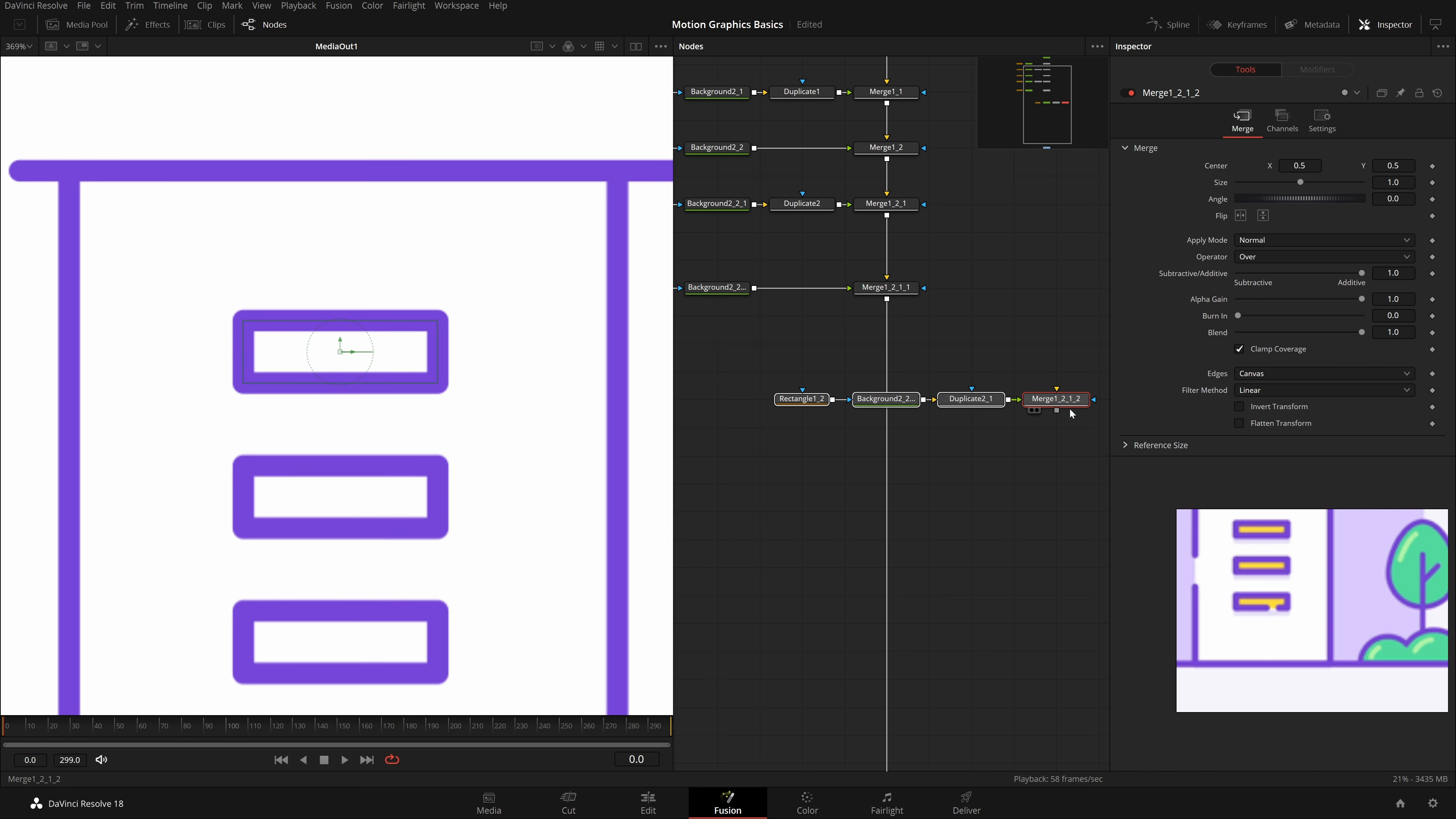
pyautogui.moveTo(1066, 402); pyautogui.dragTo(812, 374)
pyautogui.moveTo(815, 469); pyautogui.dragTo(906, 482)
pyautogui.moveTo(892, 394)
pyautogui.mouseDown()
pyautogui.moveTo(977, 392)
pyautogui.moveTo(865, 394)
pyautogui.mouseUp()
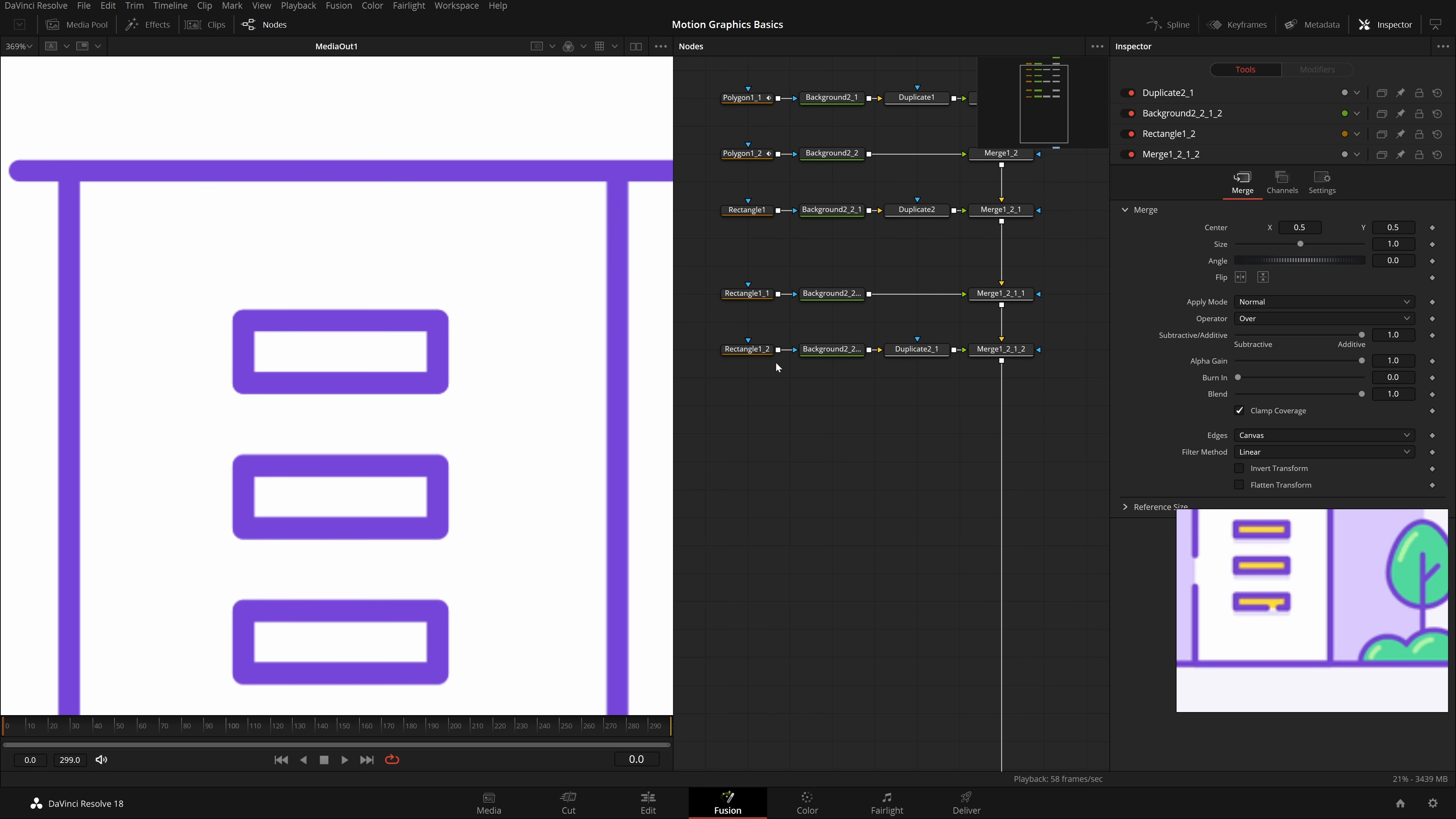
# Step: Set the copied window background, Background2_2_1_2, to the yellow #ffdf34 sampled from the reference illustration
pyautogui.click(831, 349)
pyautogui.click(1275, 228)
pyautogui.click(636, 406)
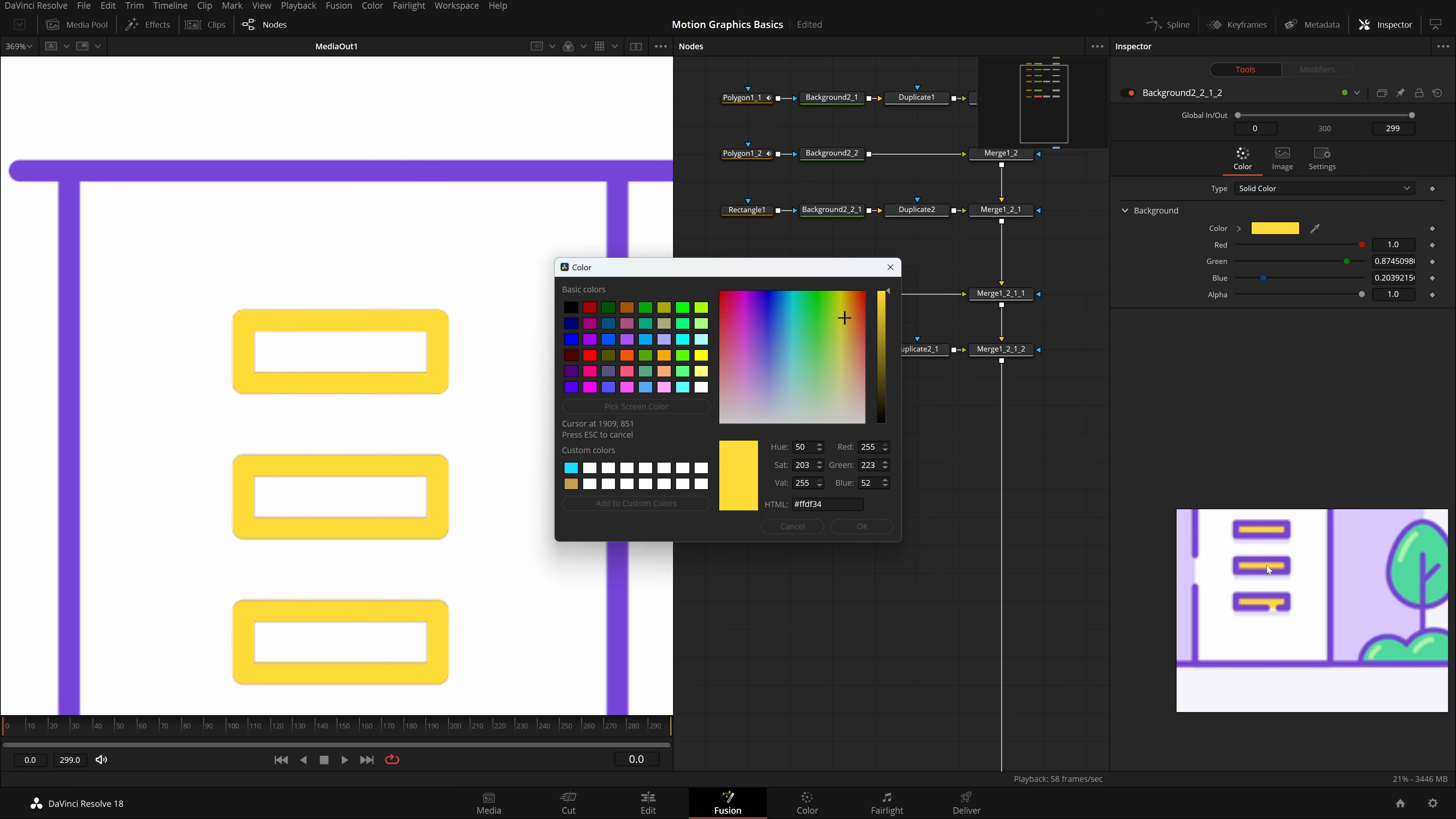
pyautogui.click(1267, 566)
pyautogui.click(862, 526)
# Step: Make the Rectangle1_2 mask a solid shape with a Border Width of 0.0
pyautogui.scroll(-2, 493, 467)
pyautogui.moveTo(493, 467); pyautogui.dragTo(517, 408)
pyautogui.scroll(2, 519, 412)
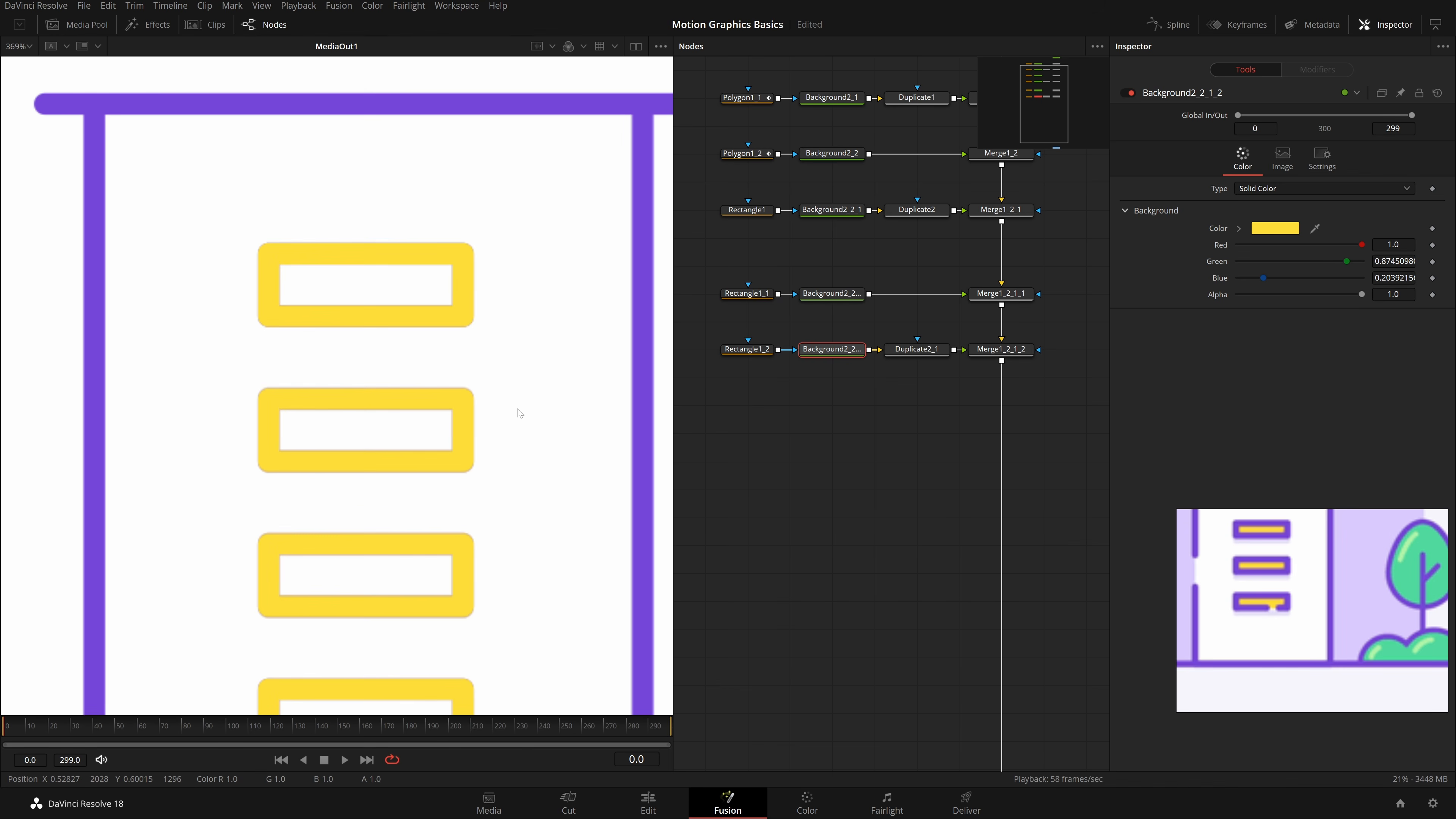
pyautogui.scroll(1, 505, 411)
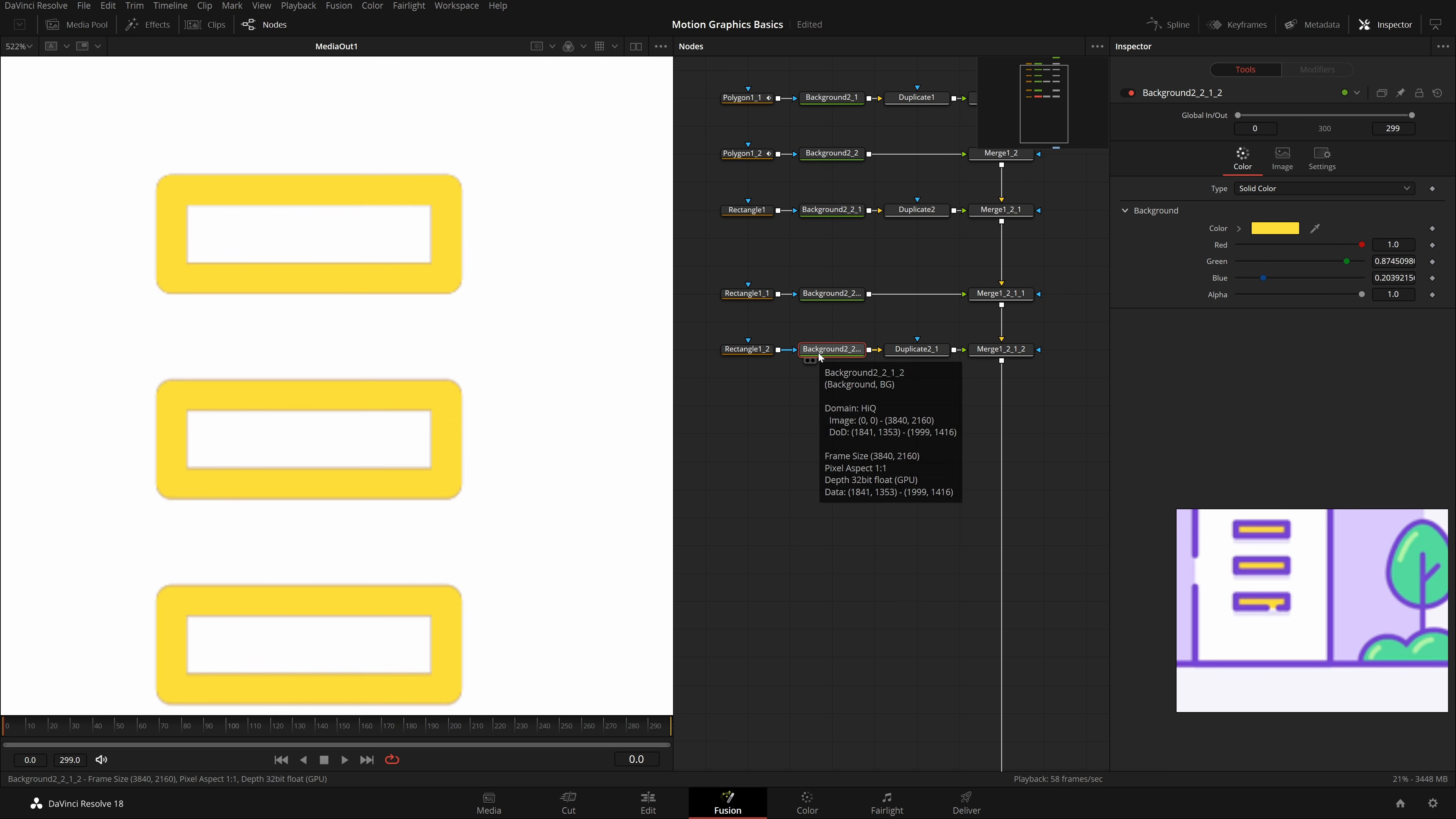
pyautogui.click(746, 349)
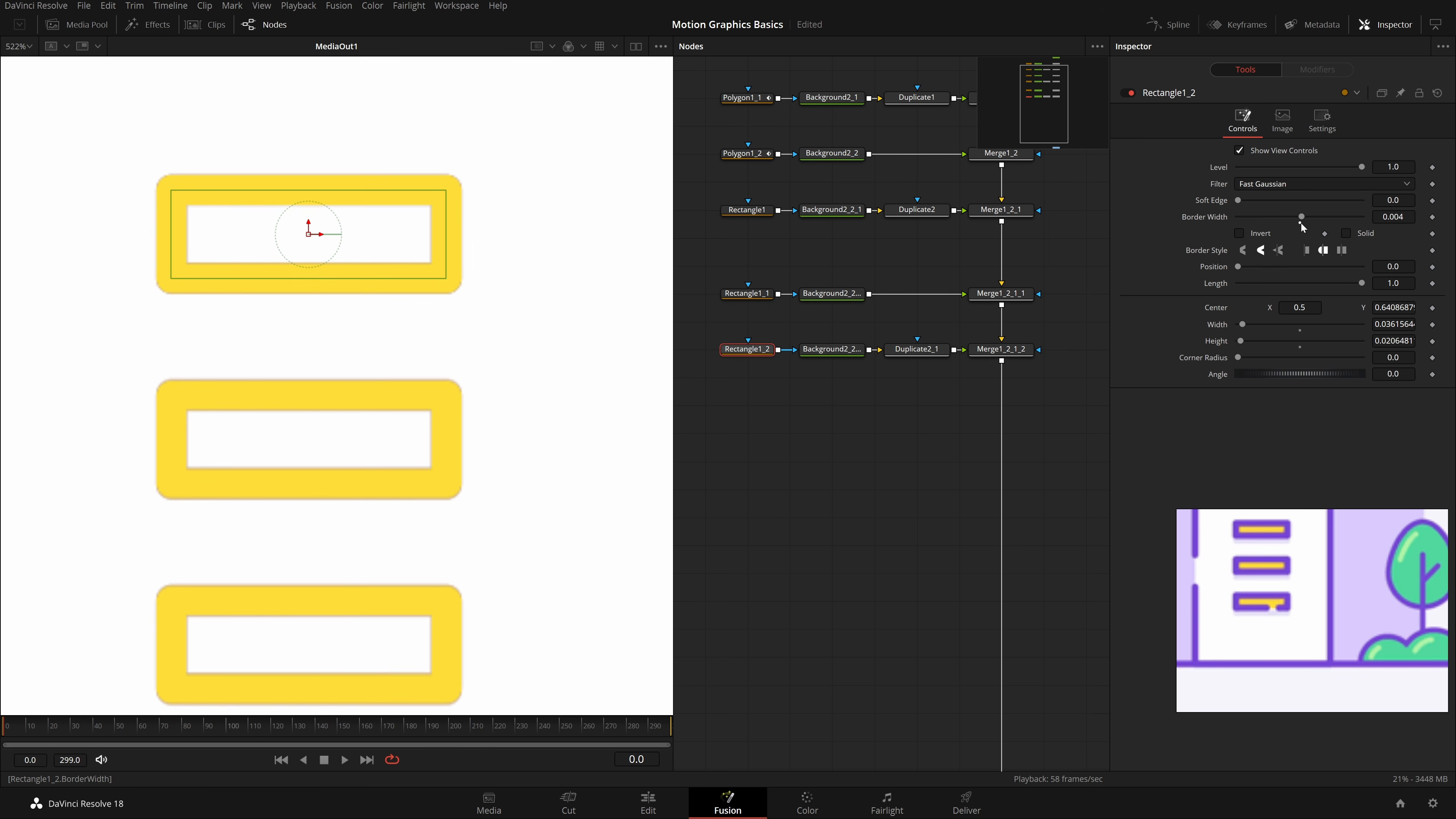
pyautogui.moveTo(1301, 224); pyautogui.dragTo(1300, 224)
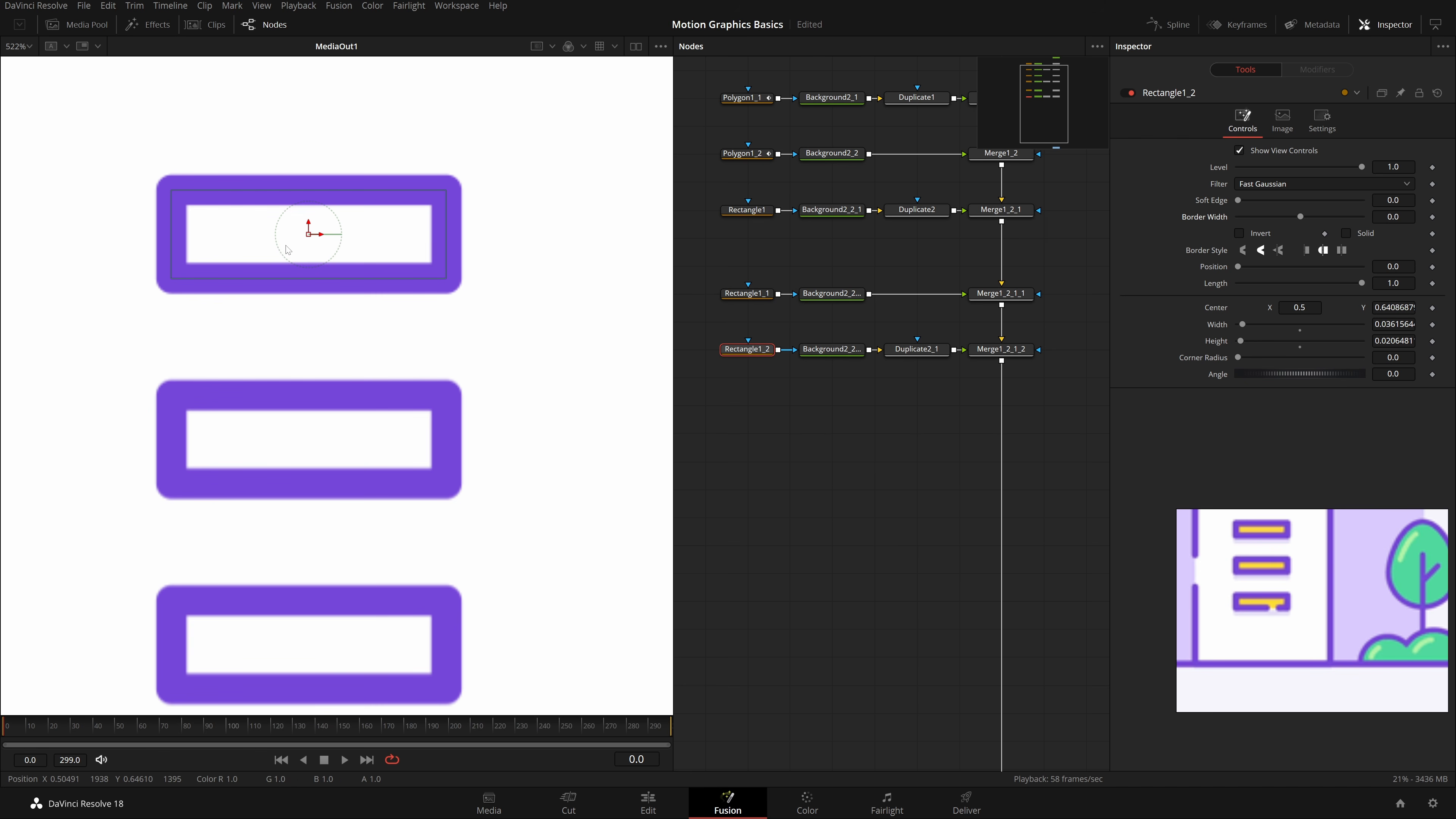
pyautogui.click(1366, 234)
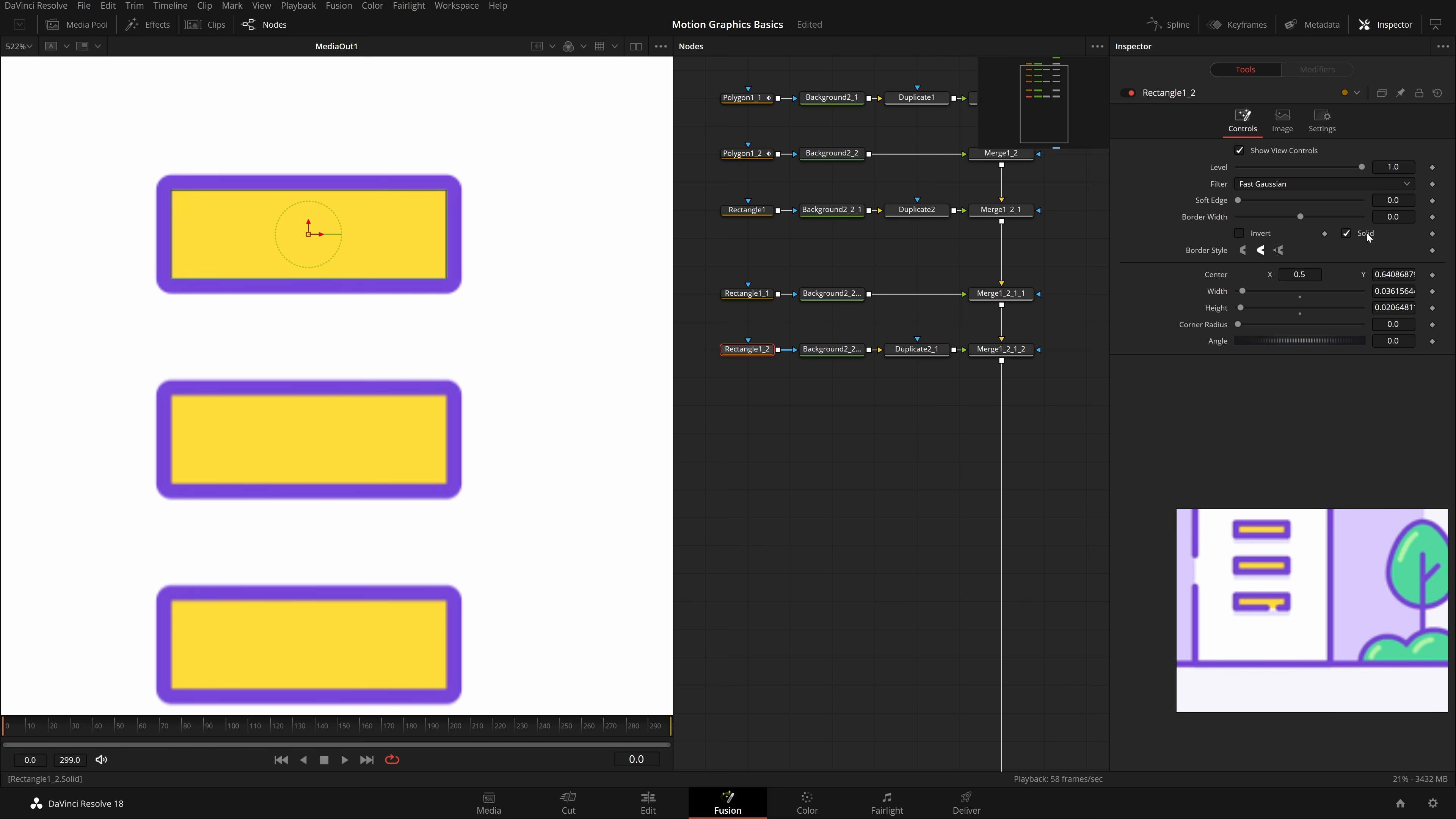
# Step: Shrink the yellow window fill inside the purple outlines with a Border Width of -0.004 on Rectangle1_2, and save the project
pyautogui.scroll(2, 442, 259)
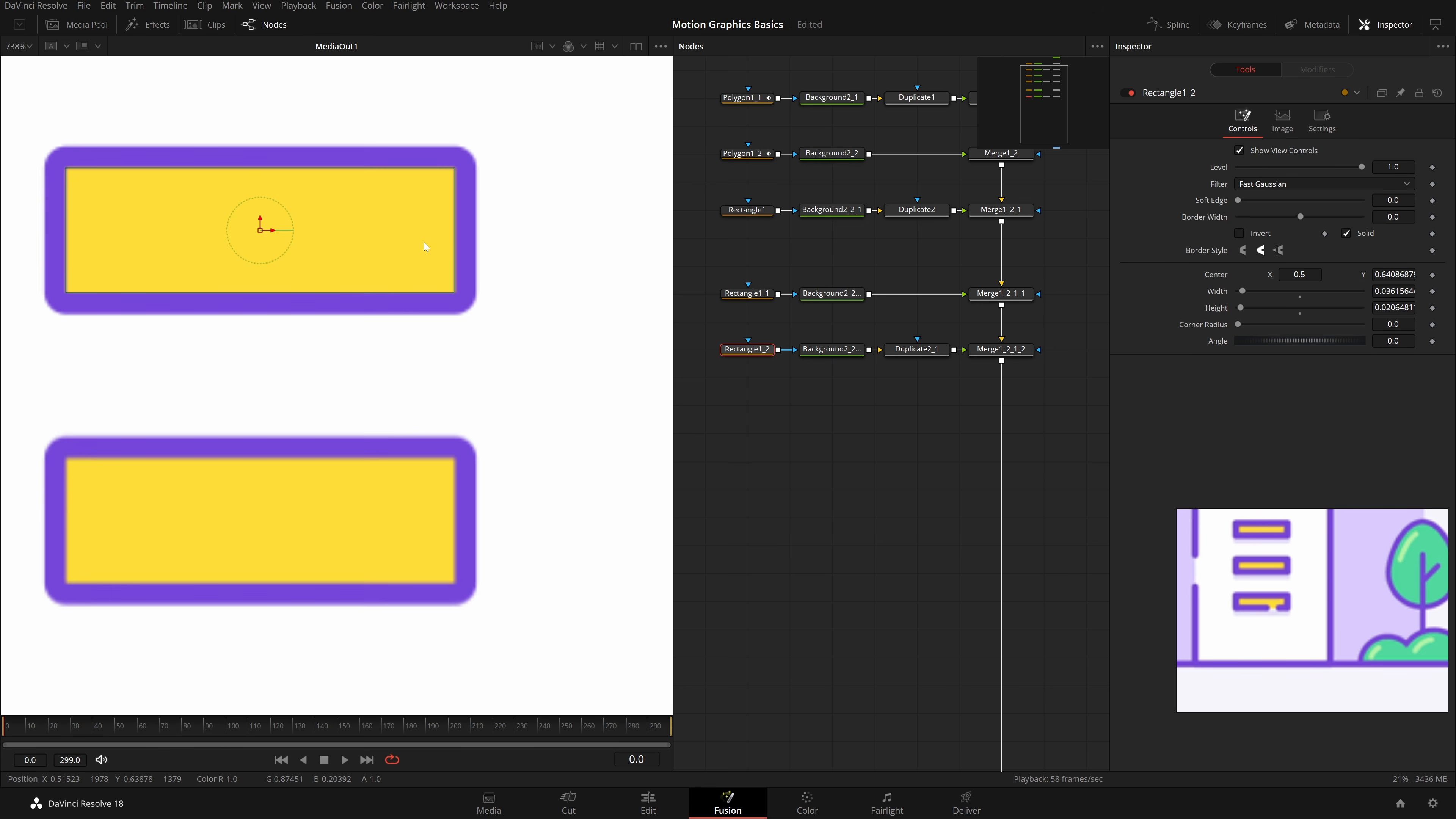
pyautogui.scroll(1, 424, 245)
pyautogui.moveTo(448, 345); pyautogui.dragTo(473, 356)
pyautogui.moveTo(510, 410); pyautogui.dragTo(579, 399)
pyautogui.scroll(-2, 578, 399)
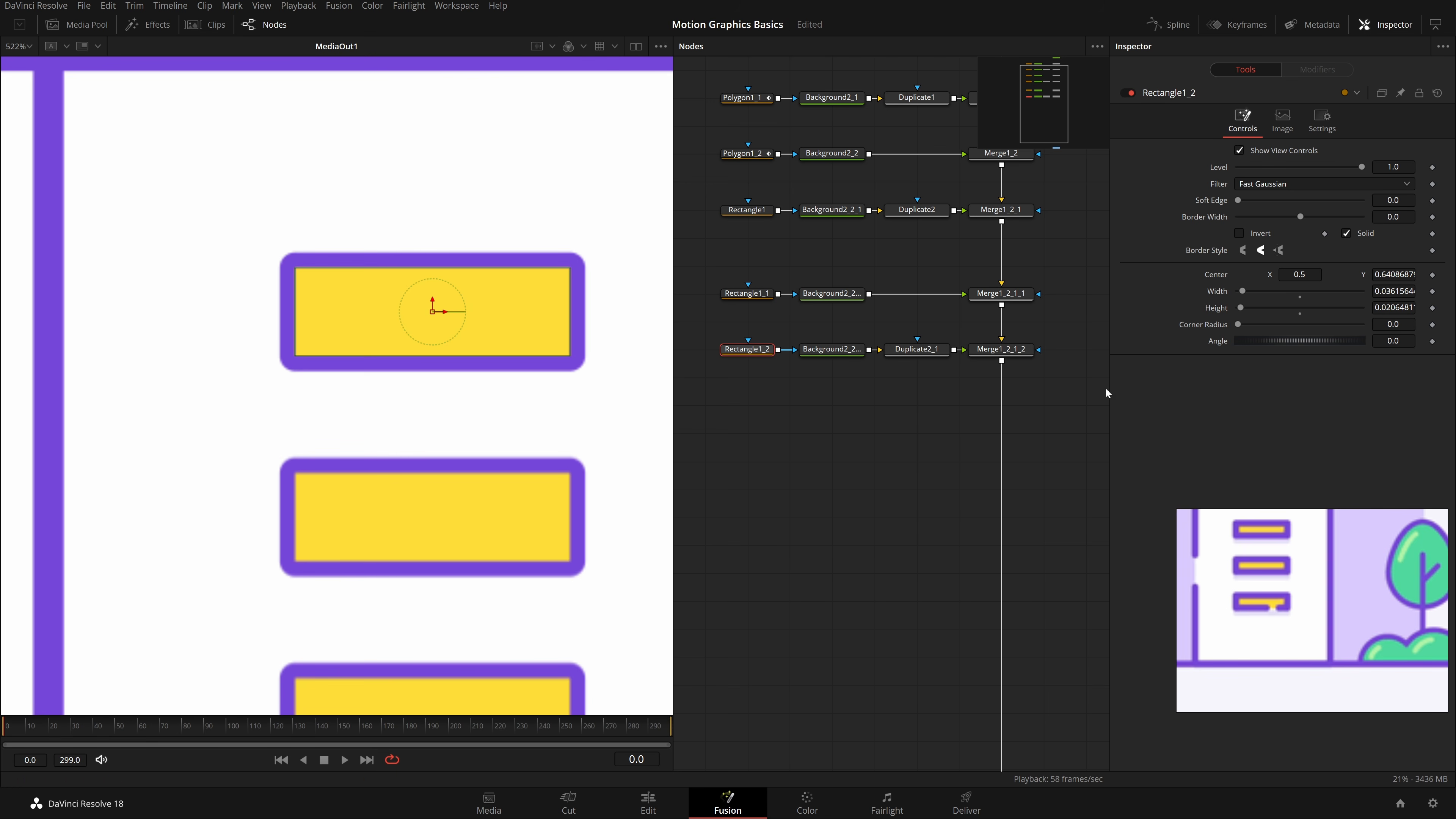
pyautogui.scroll(2, 574, 310)
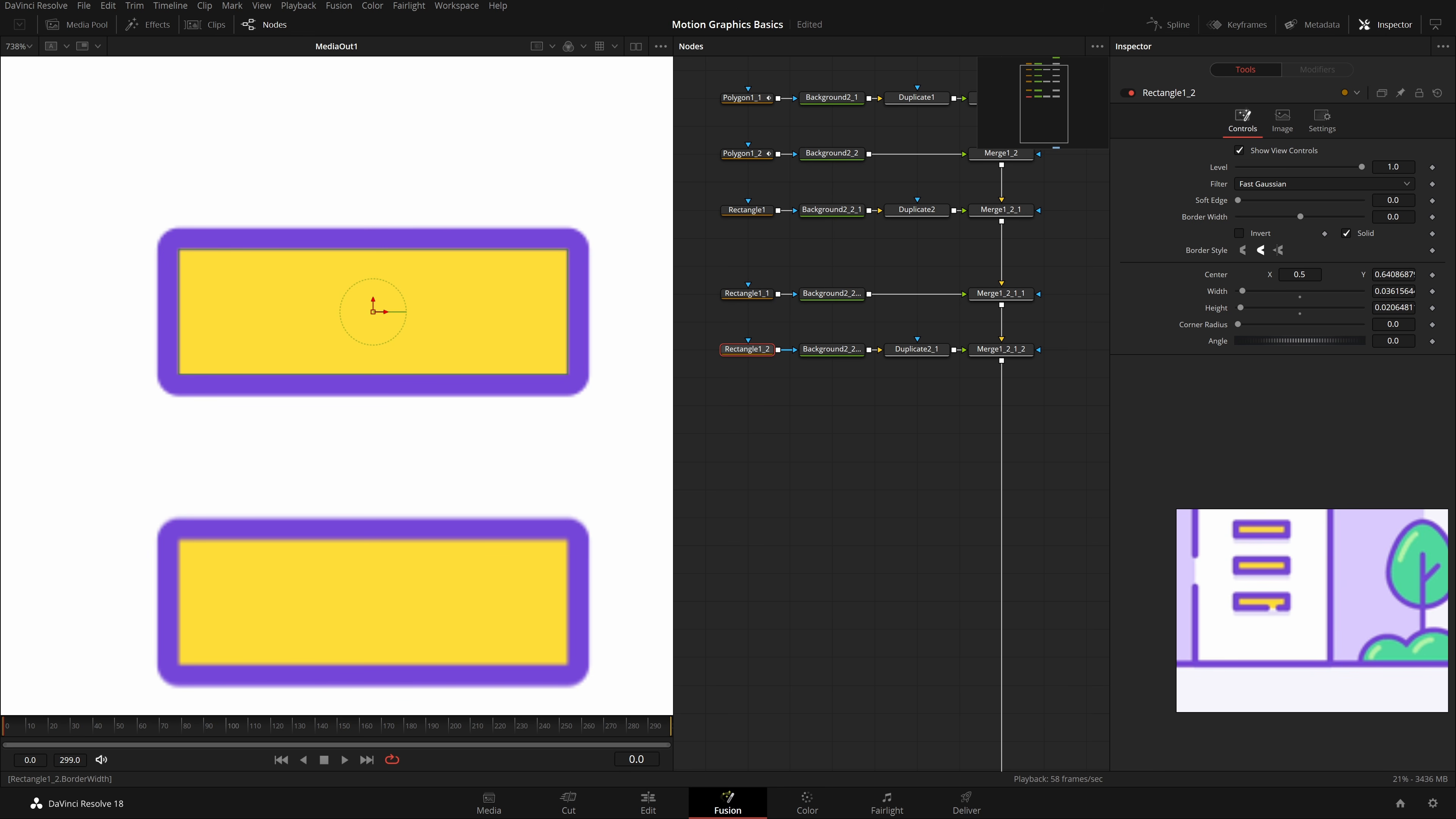
pyautogui.click(1393, 216)
pyautogui.press('Return')
pyautogui.click(442, 380)
pyautogui.scroll(-10, 409, 380)
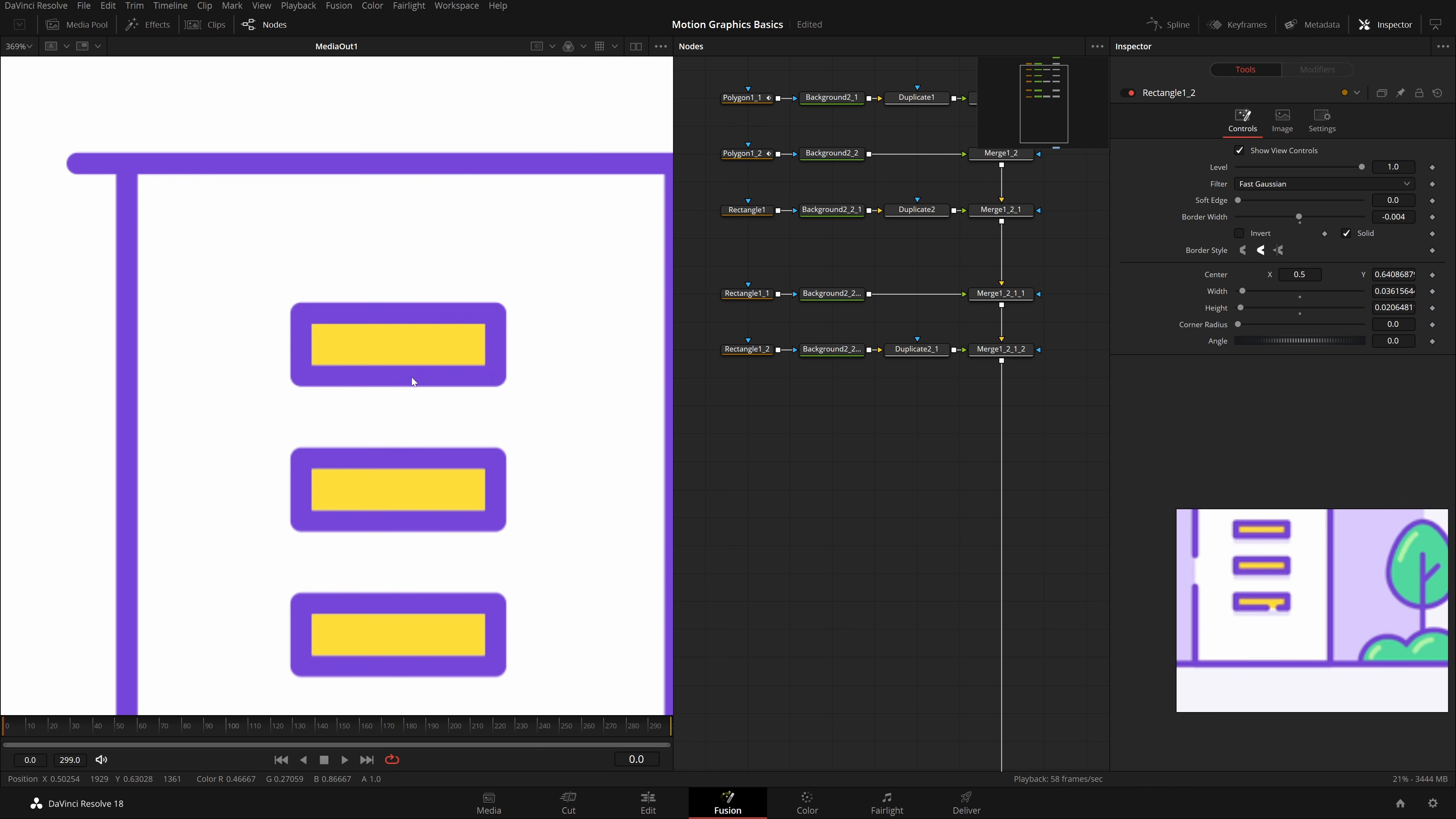
pyautogui.hotkey('ctrl', 'f')
pyautogui.hotkey('ctrl', 's')
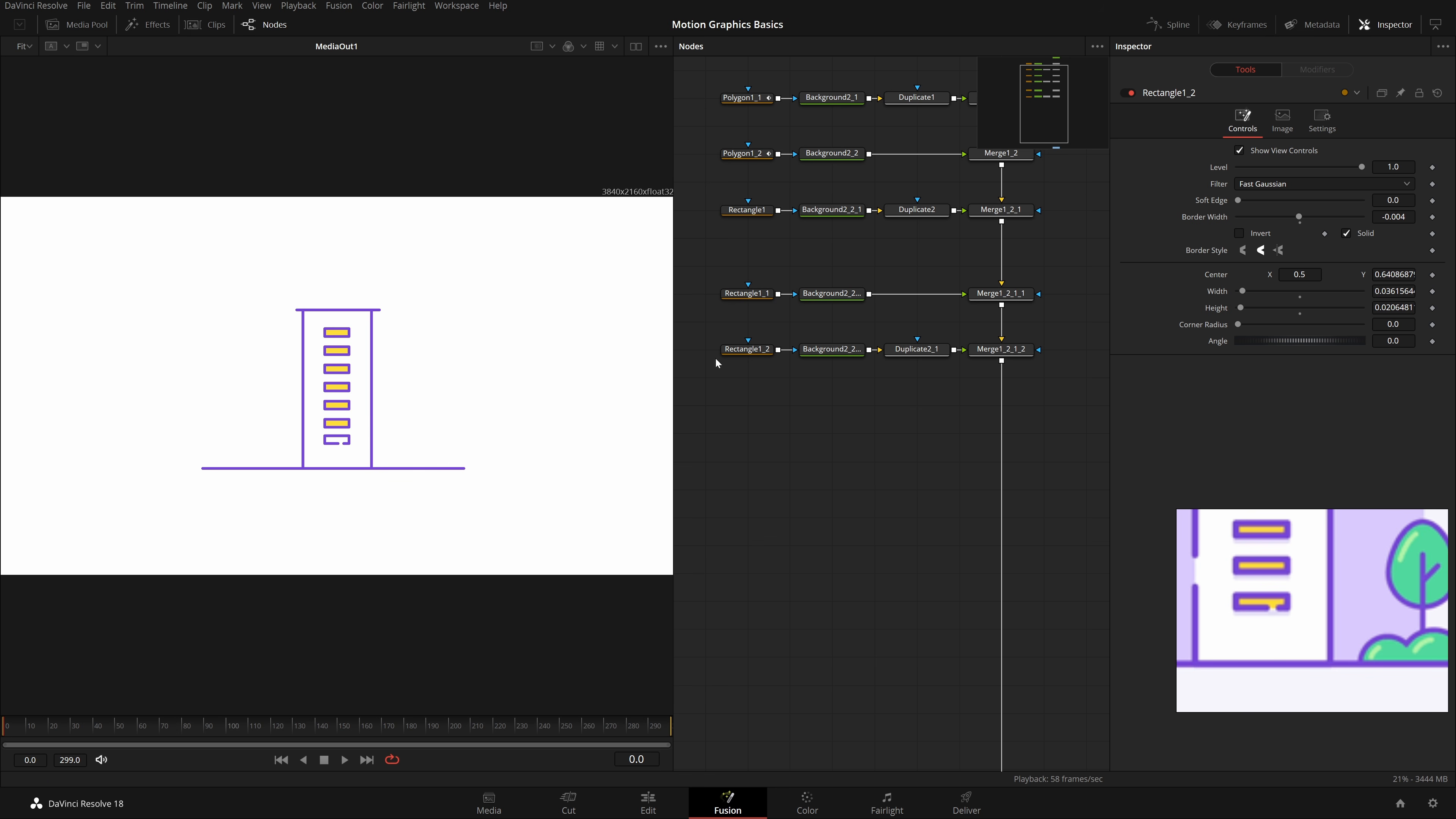
# Step: Set the number of copies in Duplicate2_1 to 7 so the yellow fill extends to the lowest window
pyautogui.click(916, 348)
pyautogui.scroll(4, 354, 429)
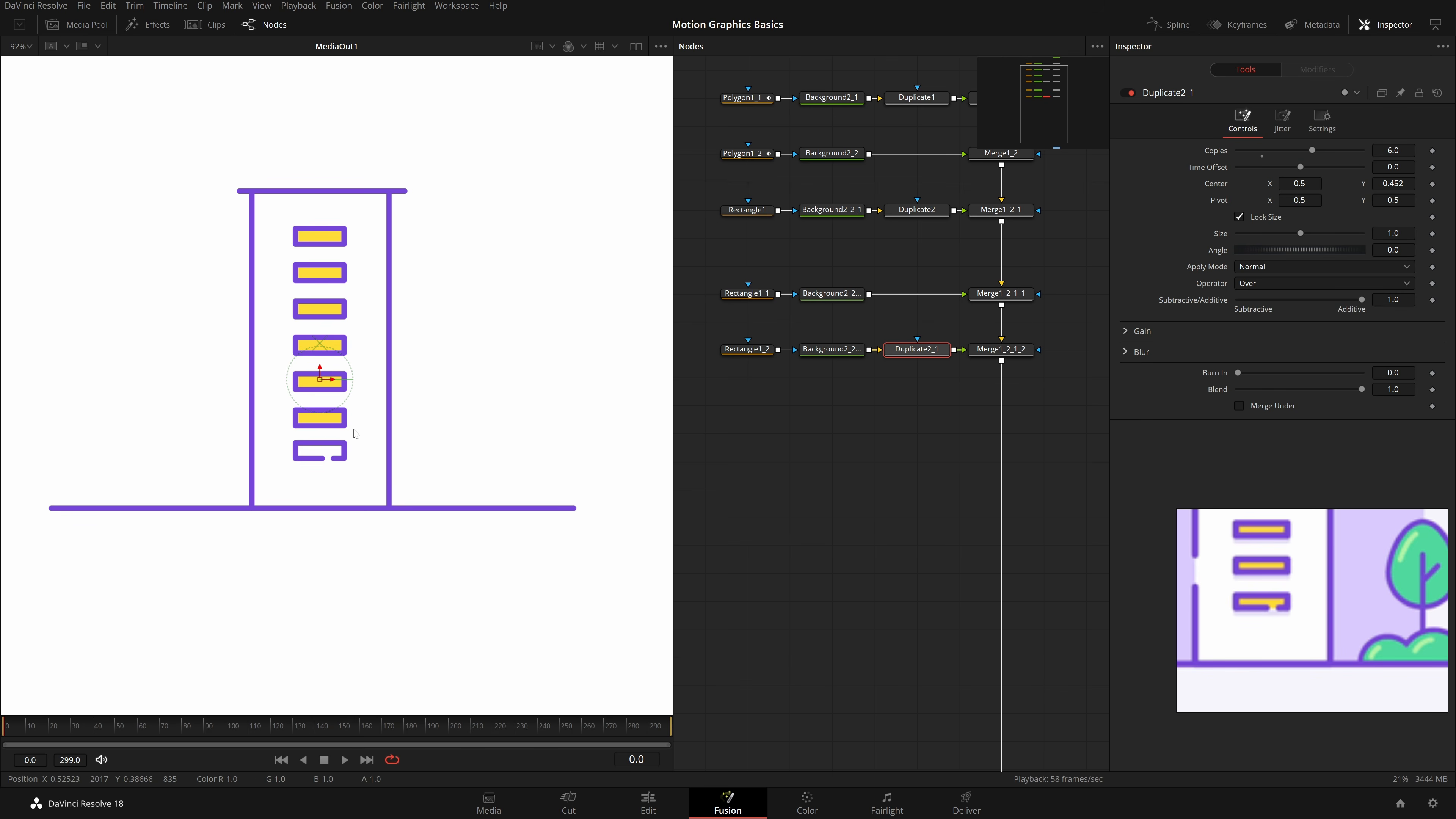
pyautogui.click(1401, 150)
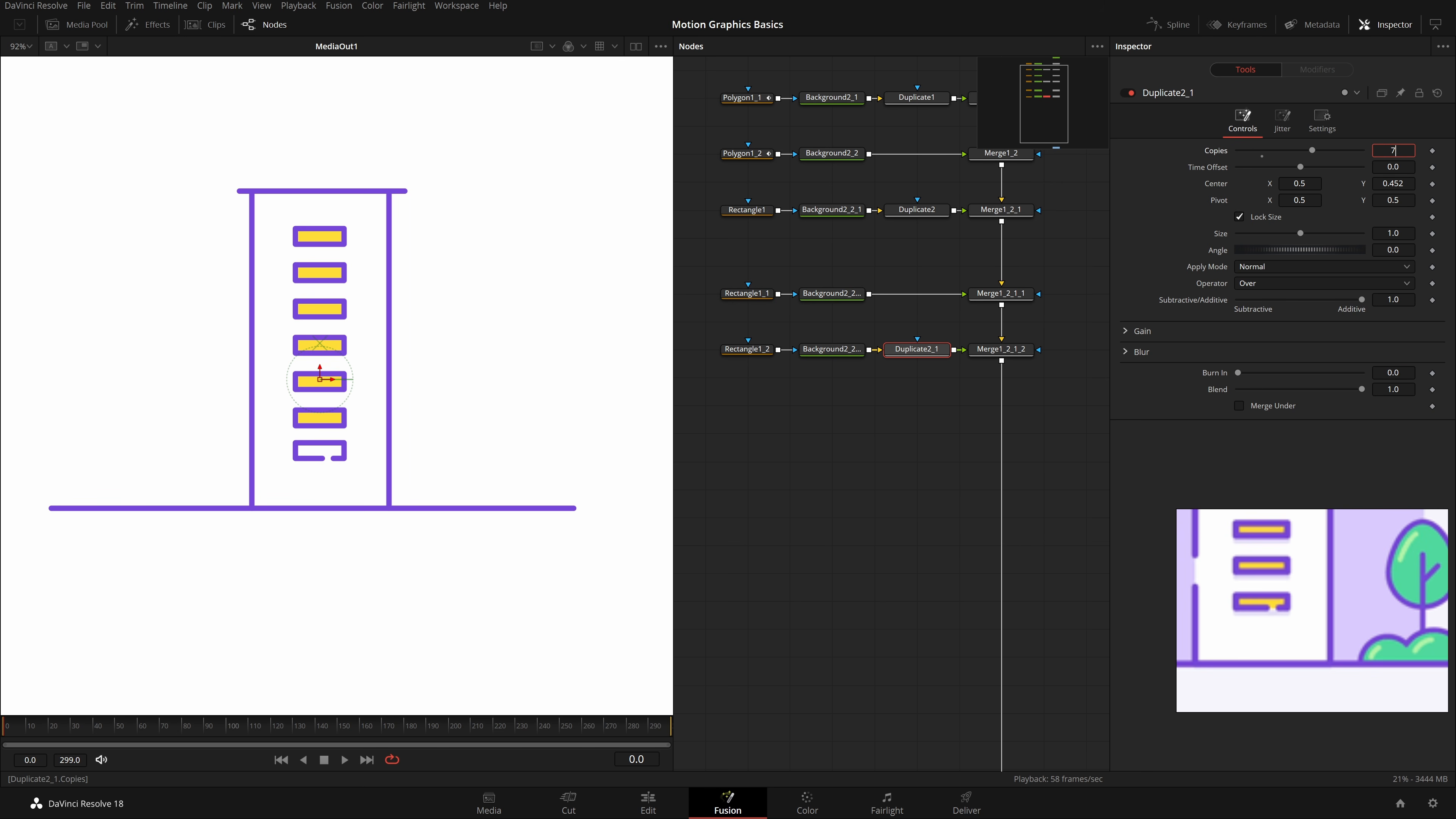
pyautogui.write('7')
pyautogui.press('Tab')
pyautogui.click(844, 456)
# Step: Lower Rectangle1_1's outline to Center Y about 0.353, lining it up with the lowest yellow window fill
pyautogui.scroll(2, 336, 447)
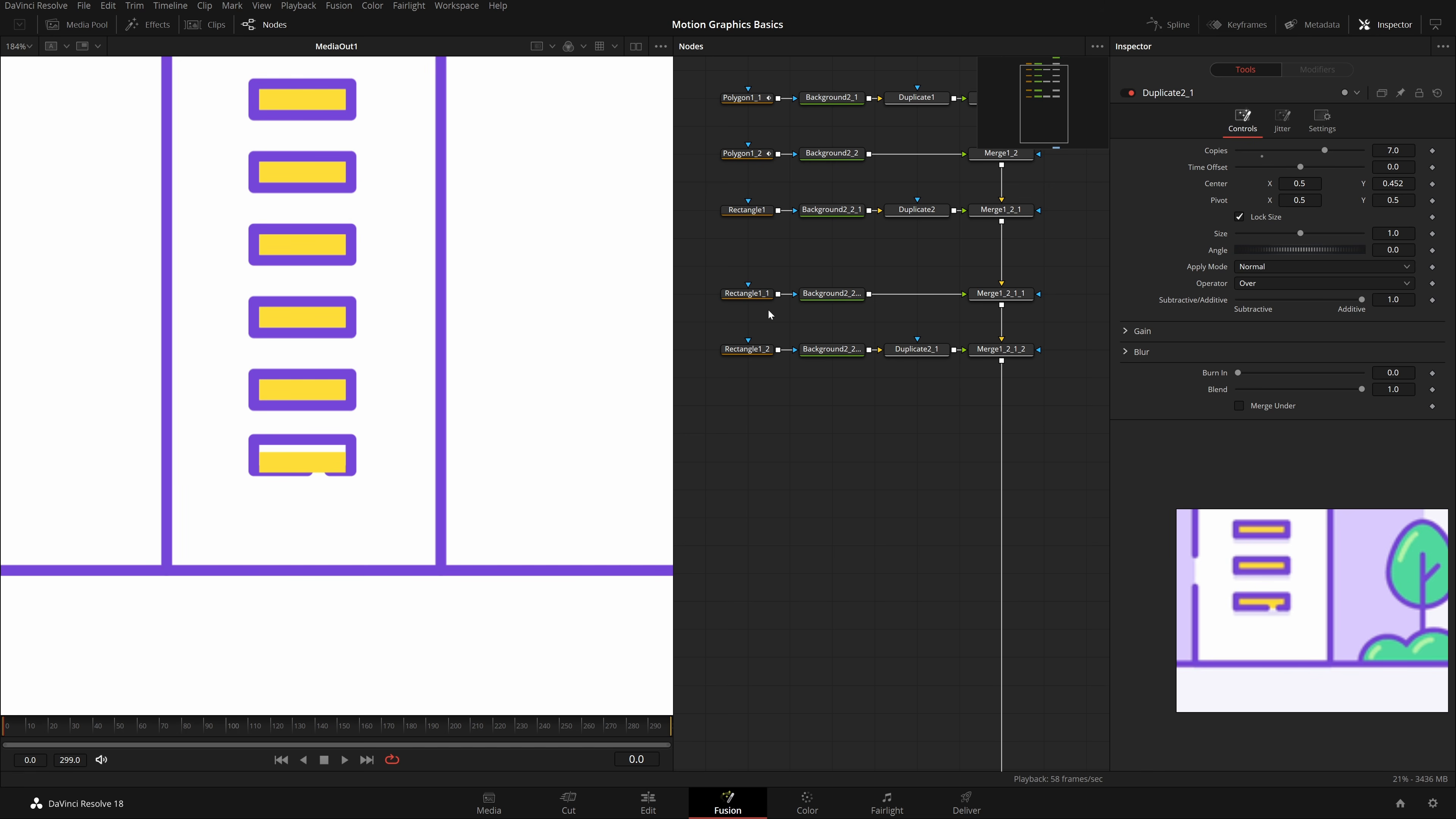
pyautogui.click(746, 293)
pyautogui.scroll(2, 233, 491)
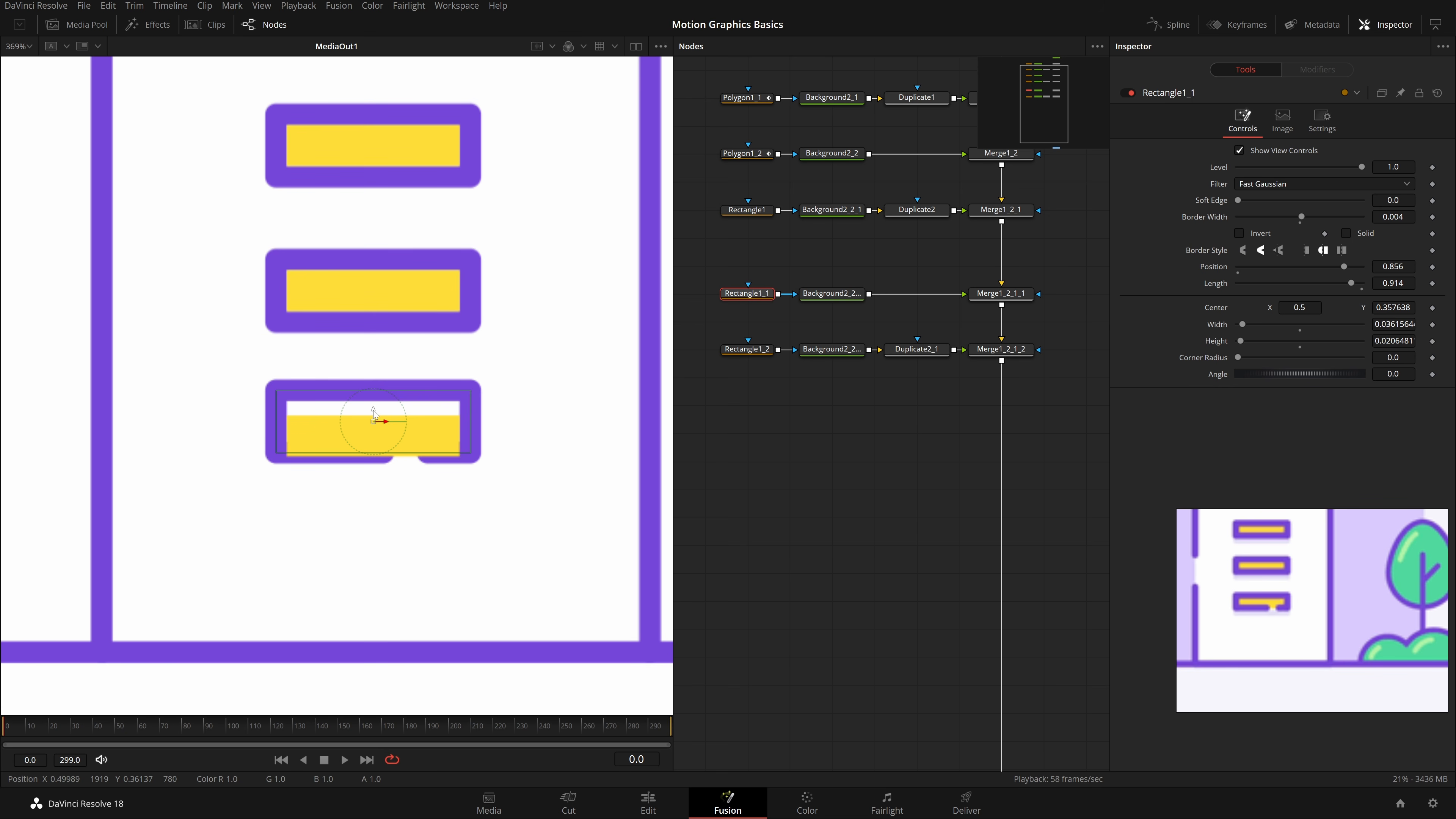
pyautogui.moveTo(373, 411); pyautogui.dragTo(384, 424)
pyautogui.click(852, 481)
pyautogui.hotkey('ctrl', 'f')
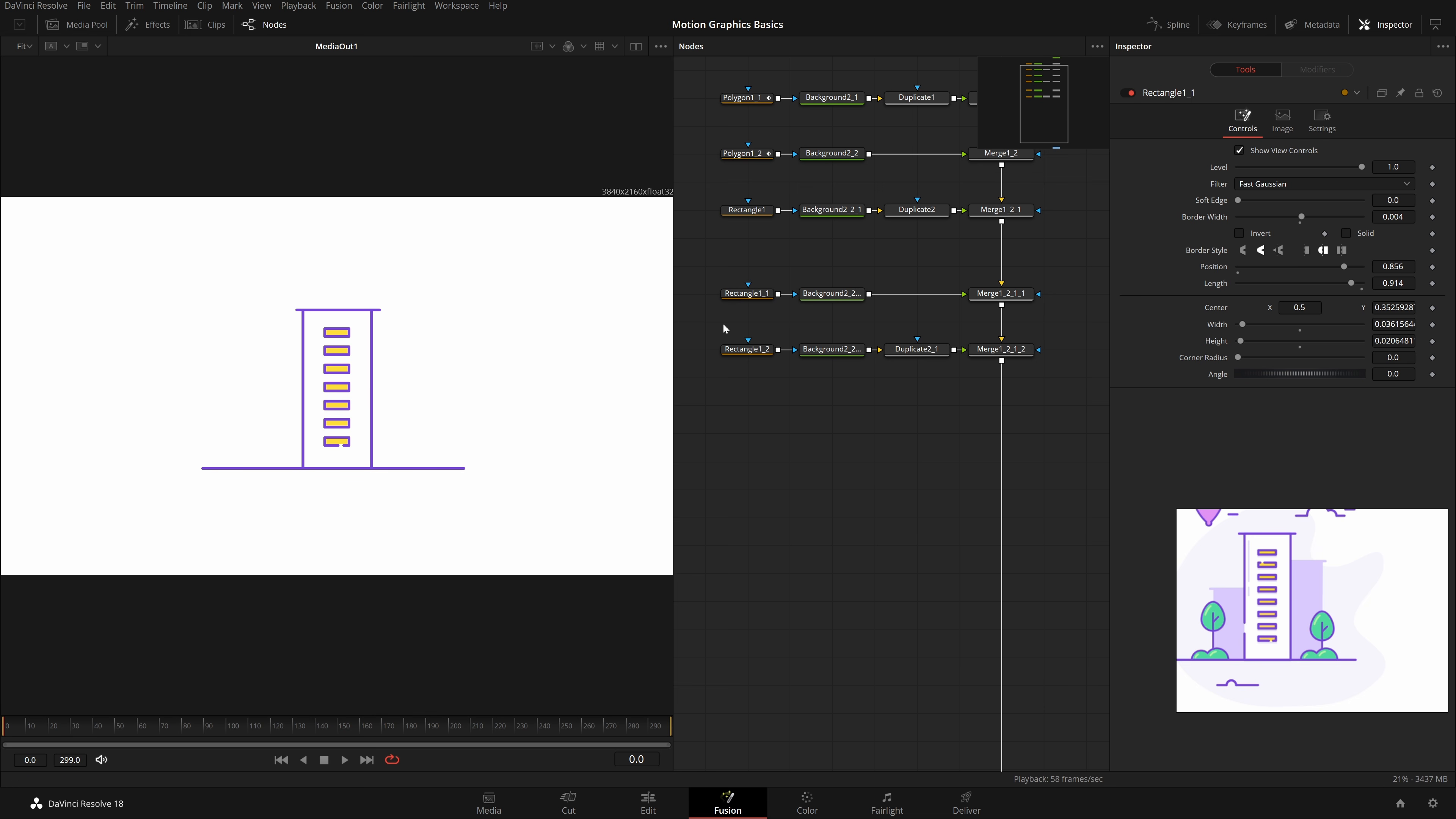
# Step: Narrow the building by moving Polygon1_1's wall line slightly to the right and setting Duplicate1's Center X to 0.58
pyautogui.scroll(2, 861, 445)
pyautogui.scroll(2, 793, 311)
pyautogui.click(751, 221)
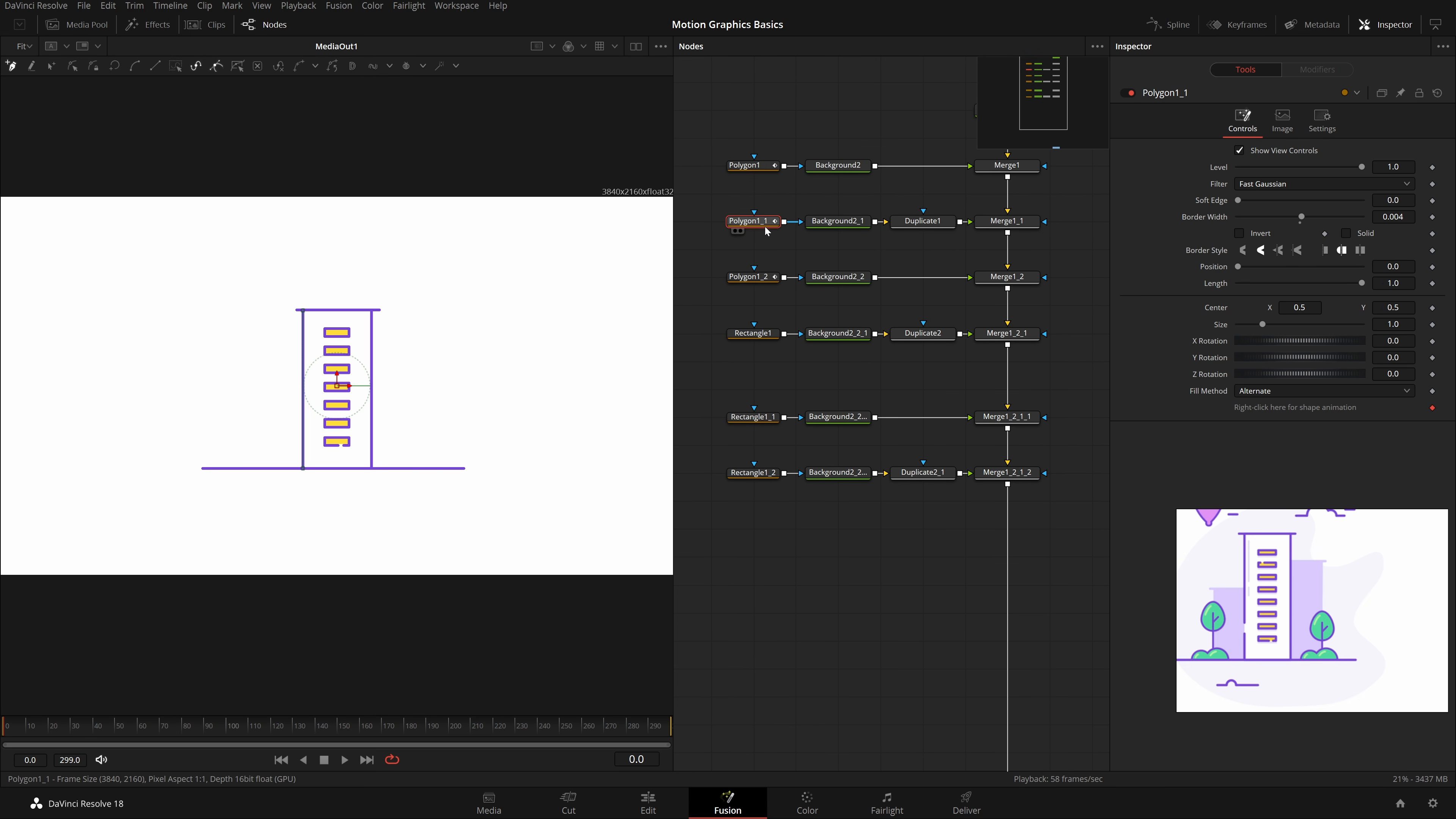
pyautogui.click(748, 165)
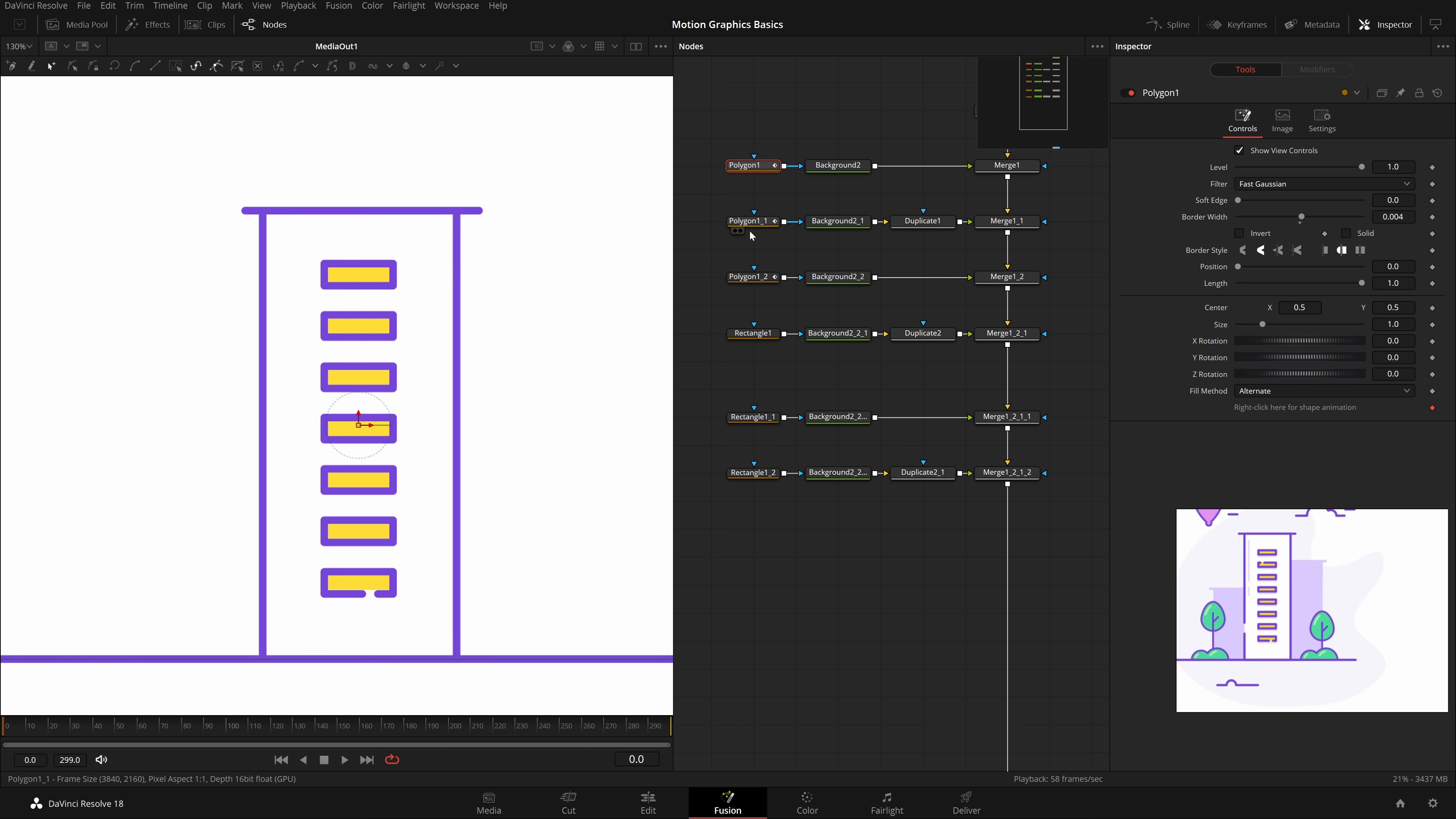
pyautogui.click(750, 223)
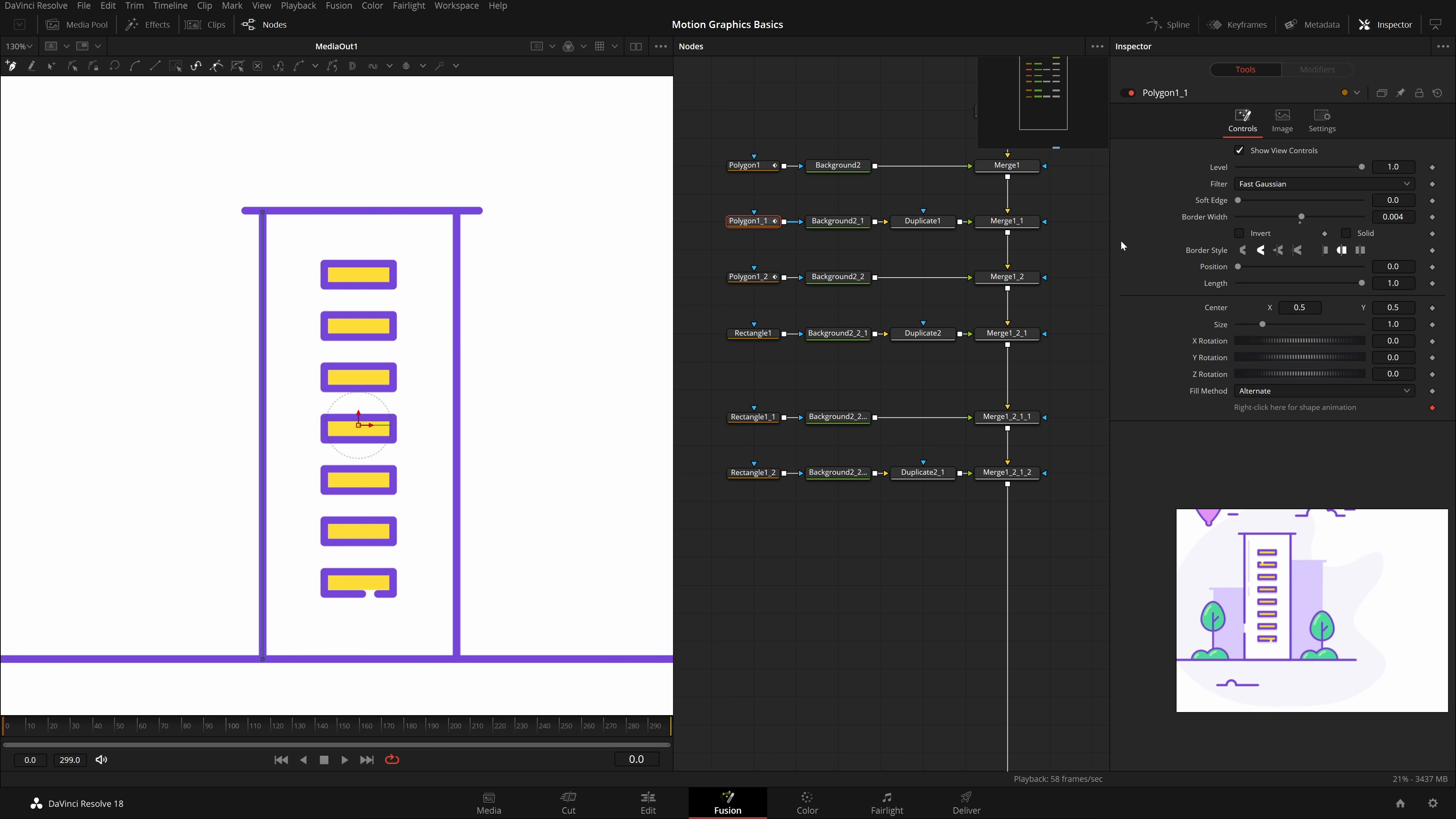
pyautogui.click(56, 66)
pyautogui.moveTo(304, 244); pyautogui.dragTo(303, 241)
pyautogui.scroll(-2, 306, 245)
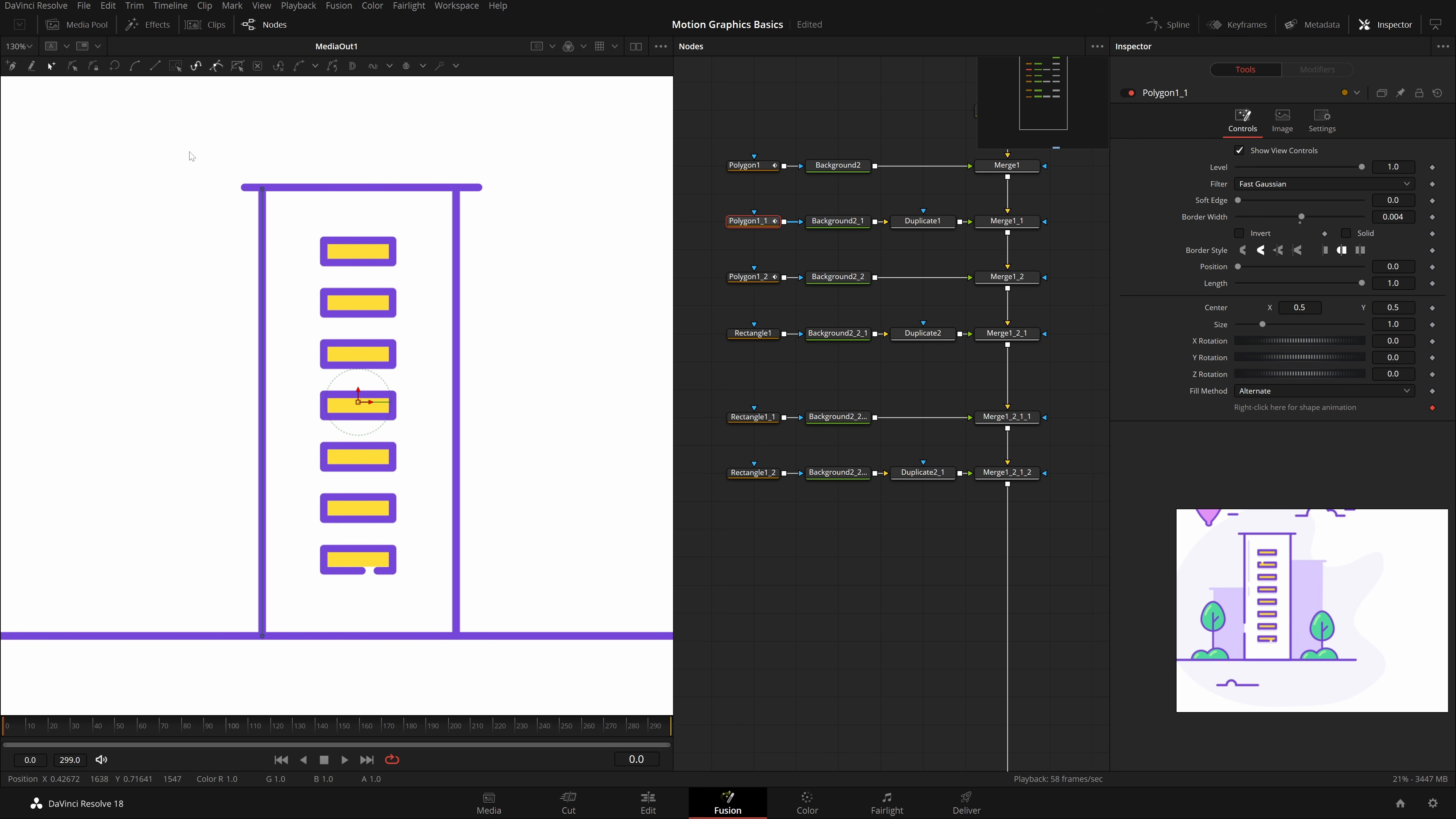
pyautogui.moveTo(188, 150); pyautogui.dragTo(361, 651)
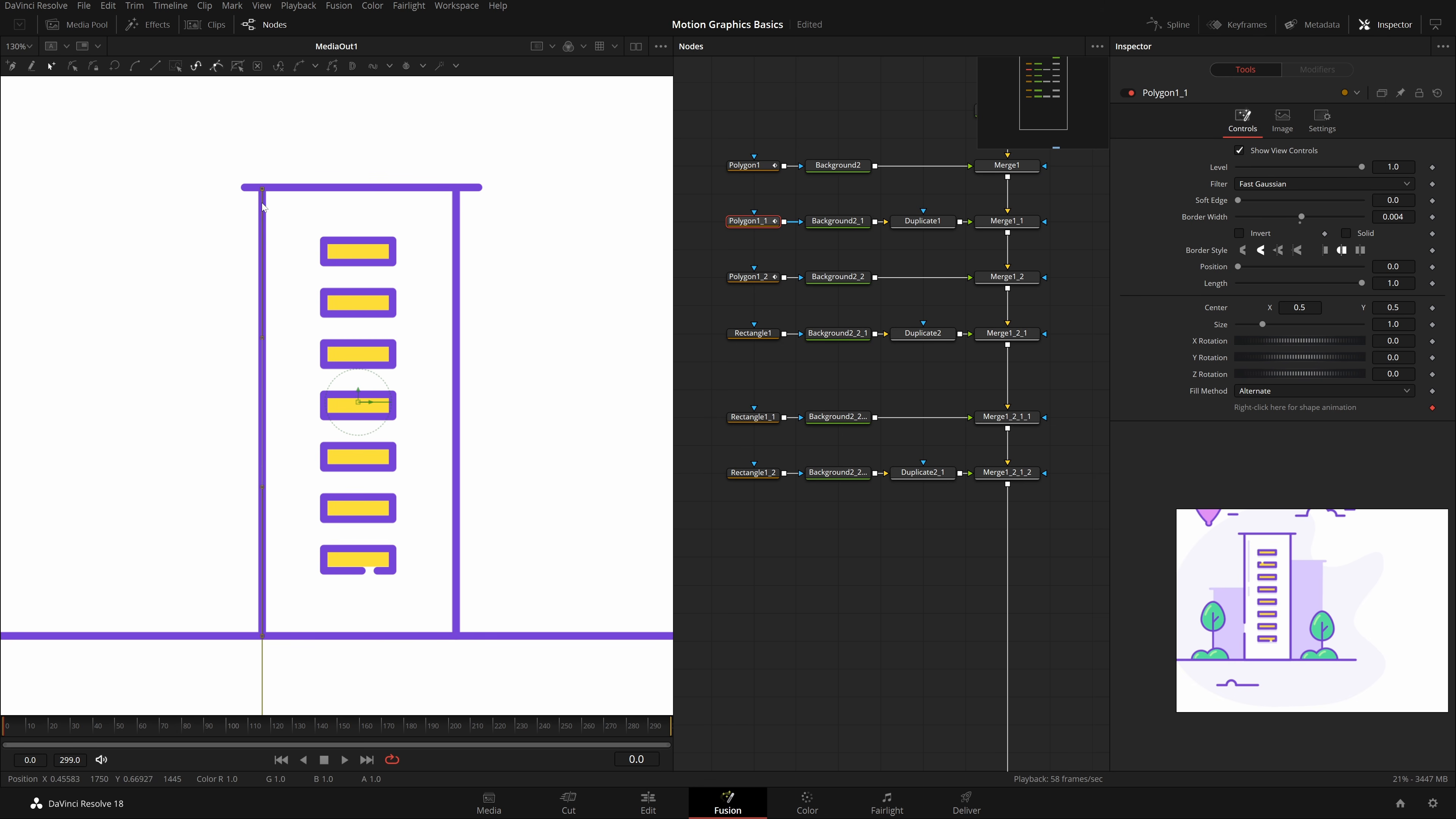
pyautogui.moveTo(262, 189); pyautogui.dragTo(283, 194)
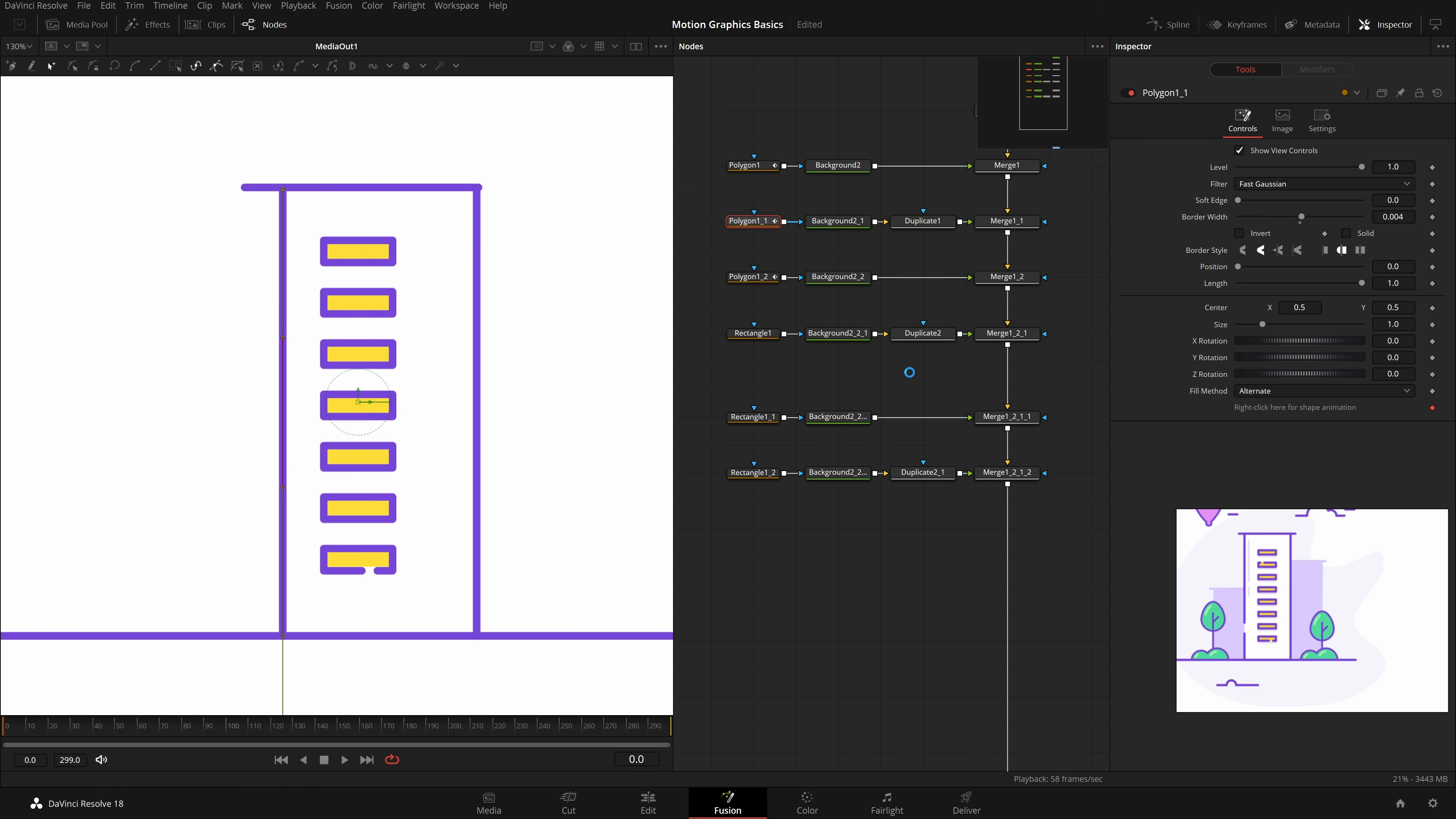
pyautogui.click(925, 225)
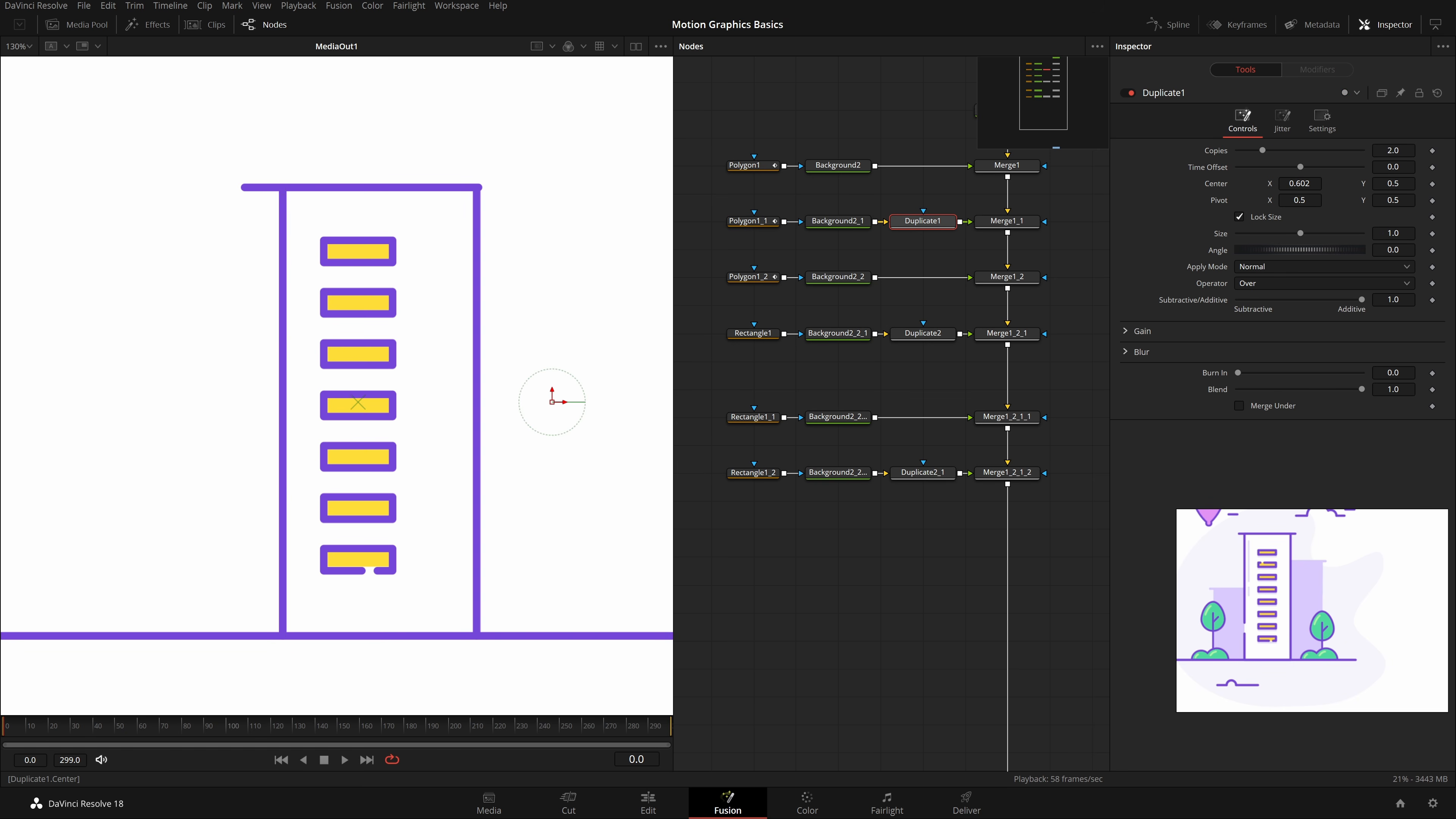
pyautogui.moveTo(1299, 183); pyautogui.dragTo(1286, 184)
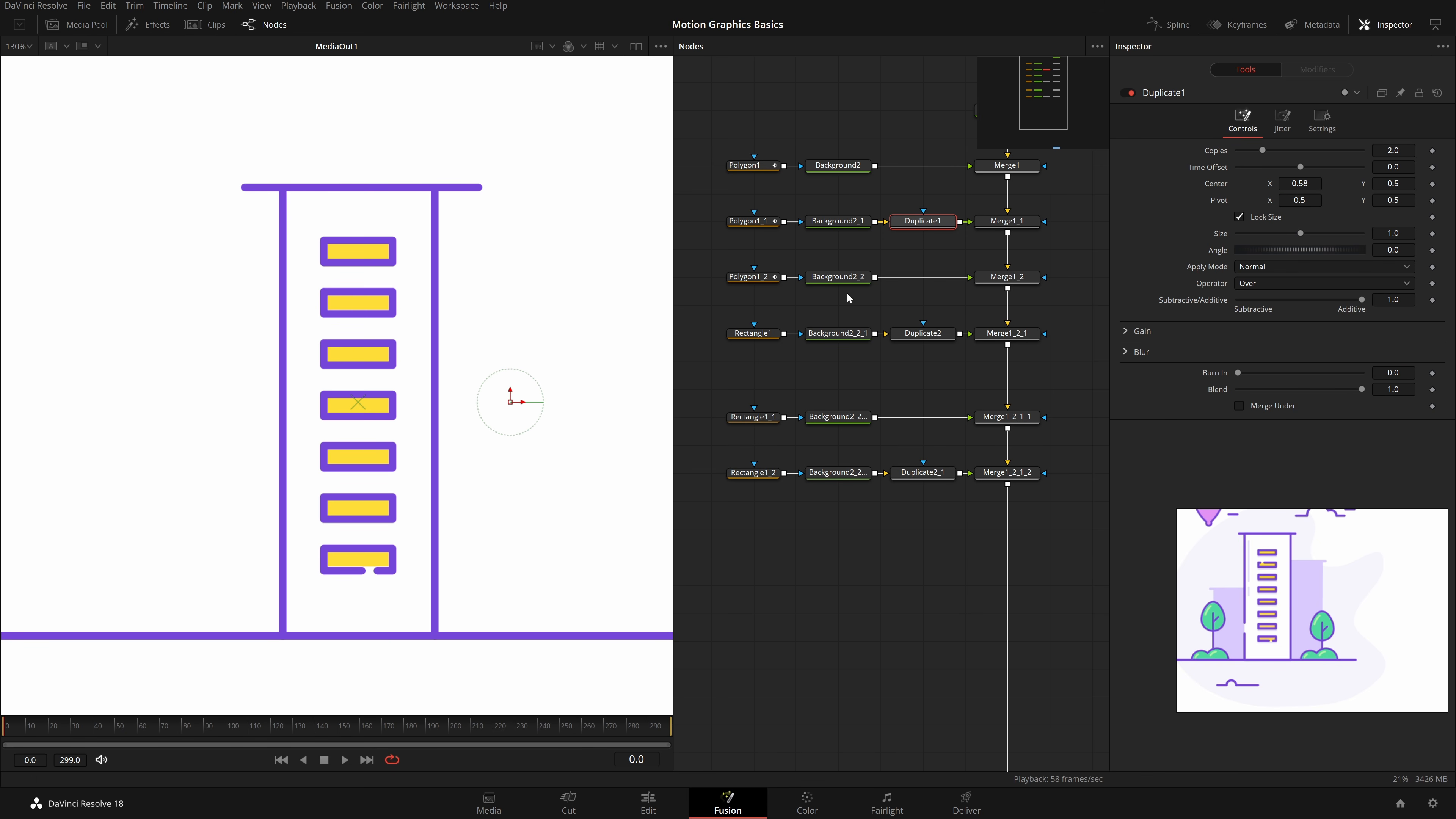
# Step: Shorten the roof line of Polygon1_2 at both ends so it overhangs the narrowed walls evenly
pyautogui.click(756, 166)
pyautogui.click(751, 278)
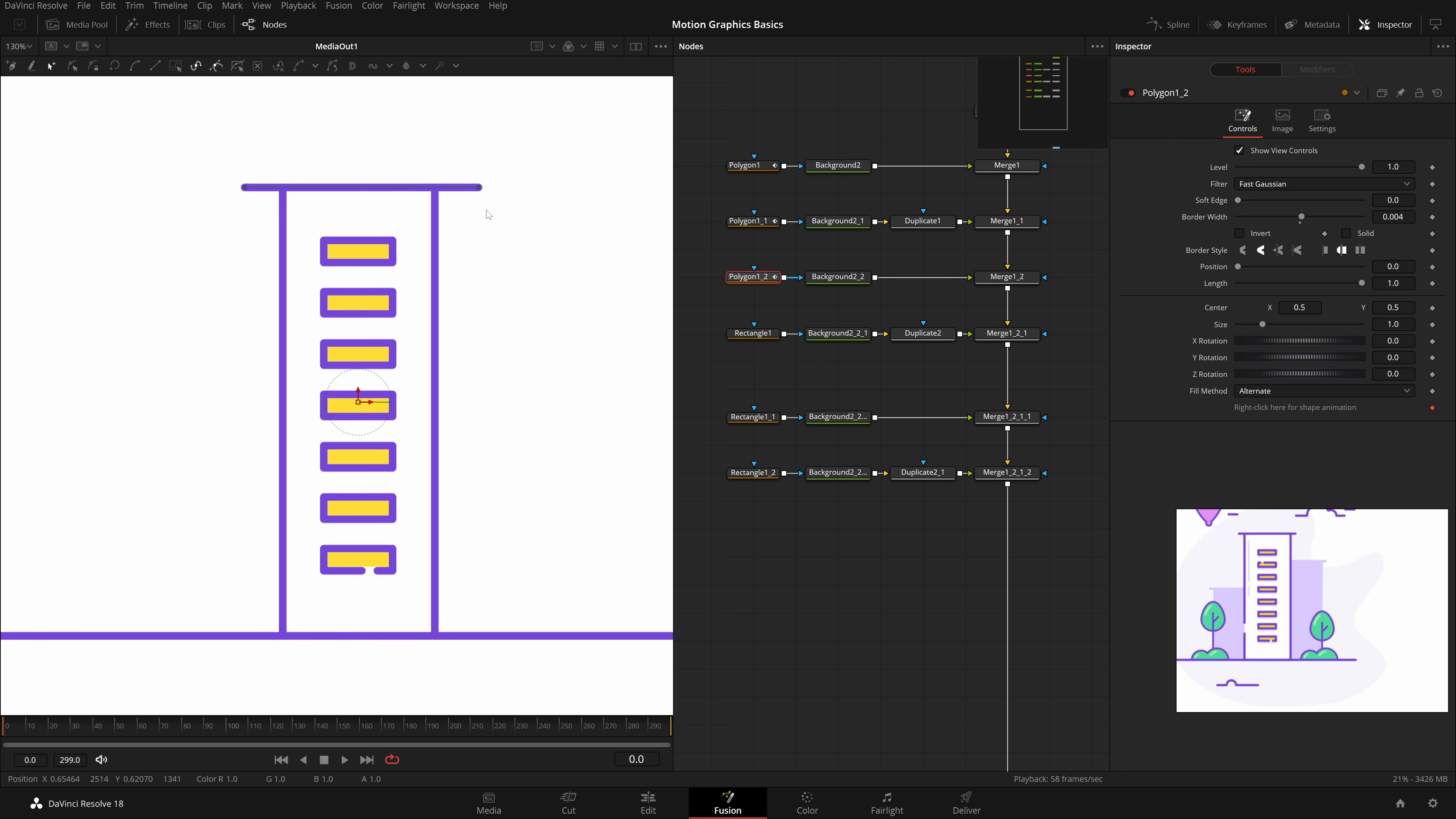
pyautogui.scroll(2, 453, 204)
pyautogui.scroll(2, 453, 204)
pyautogui.click(541, 247)
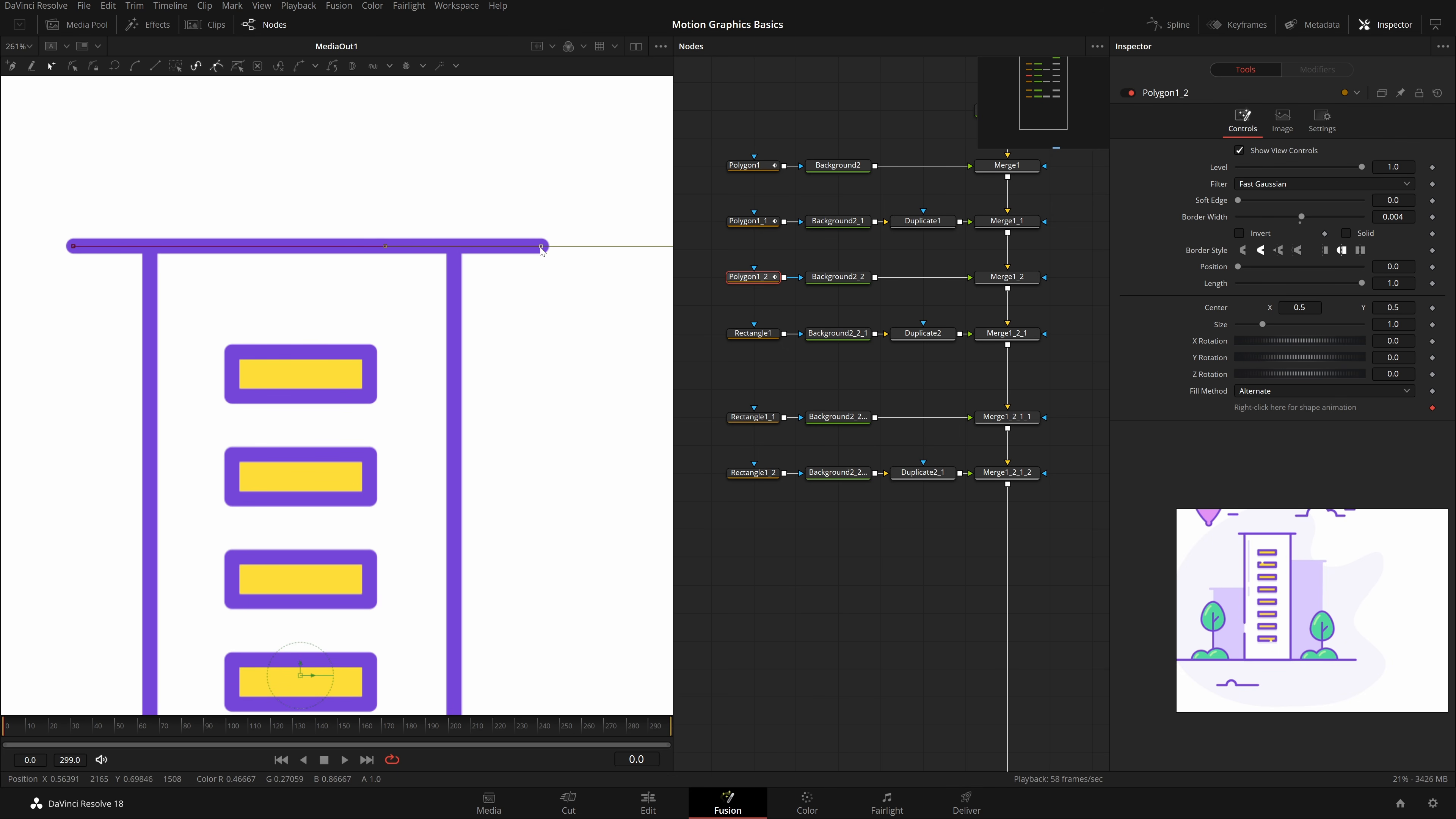
pyautogui.moveTo(529, 250); pyautogui.dragTo(483, 260)
pyautogui.click(74, 246)
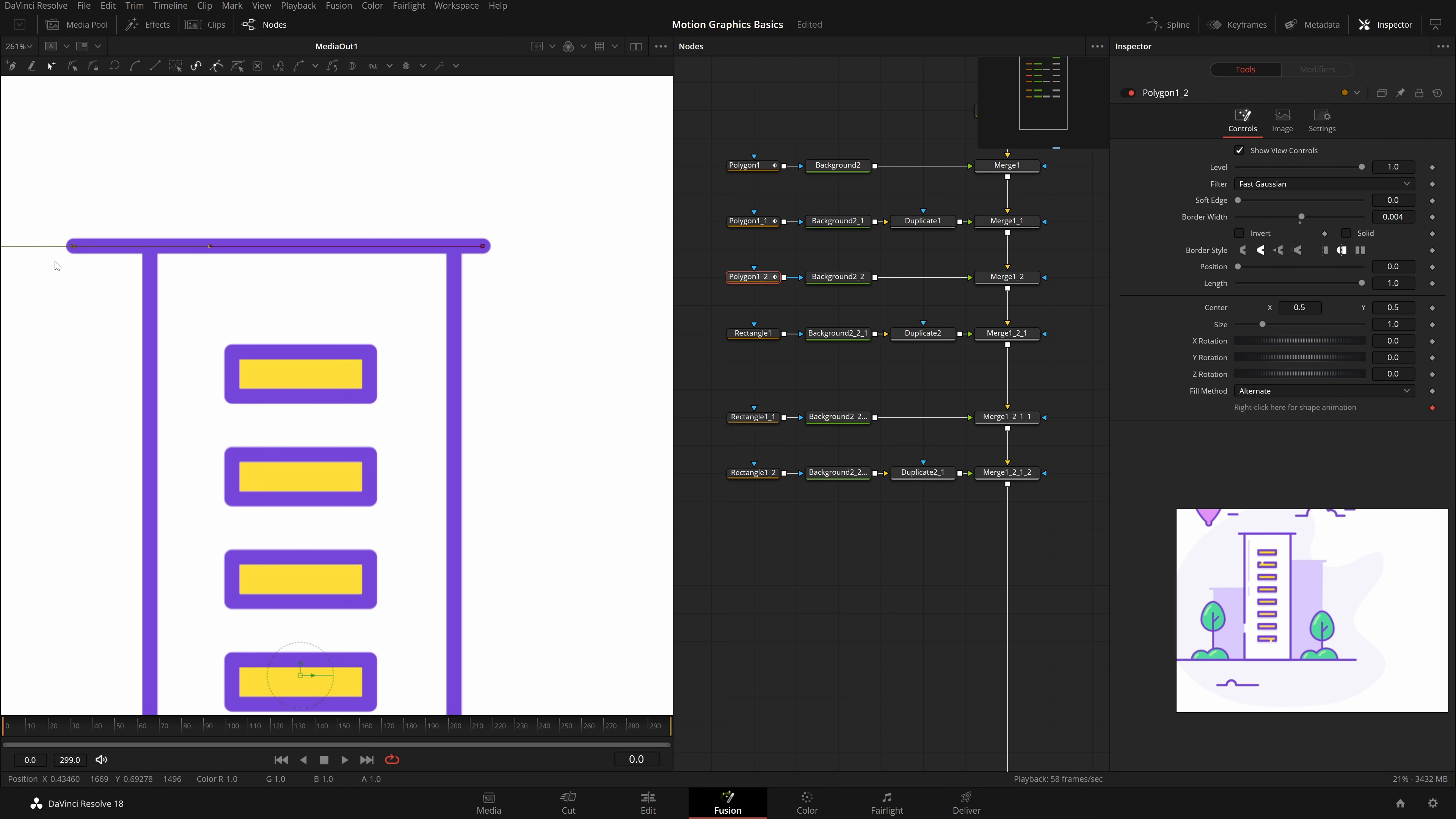
pyautogui.moveTo(73, 246); pyautogui.dragTo(122, 246)
pyautogui.click(490, 446)
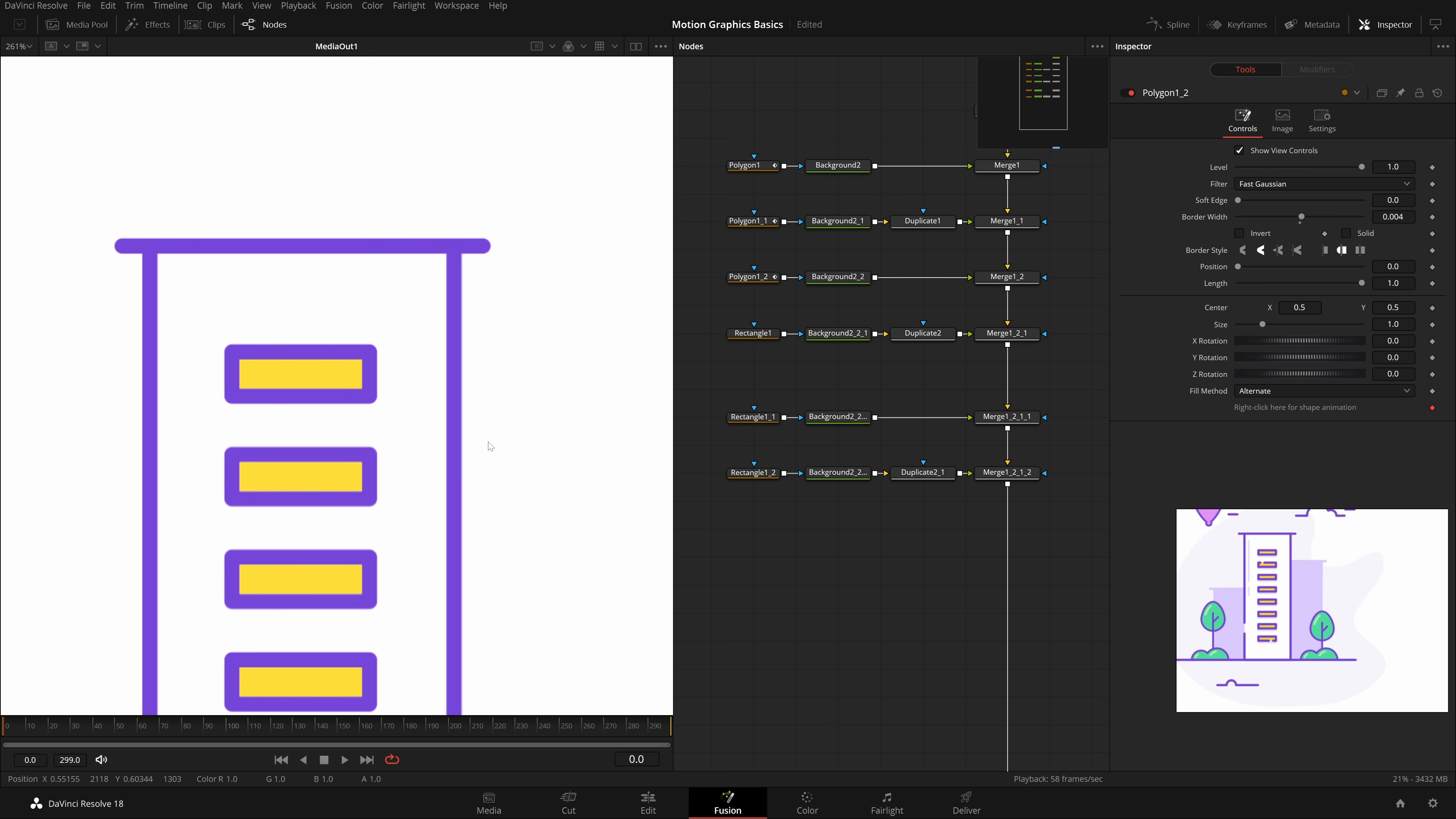
pyautogui.hotkey('shift', 'f')
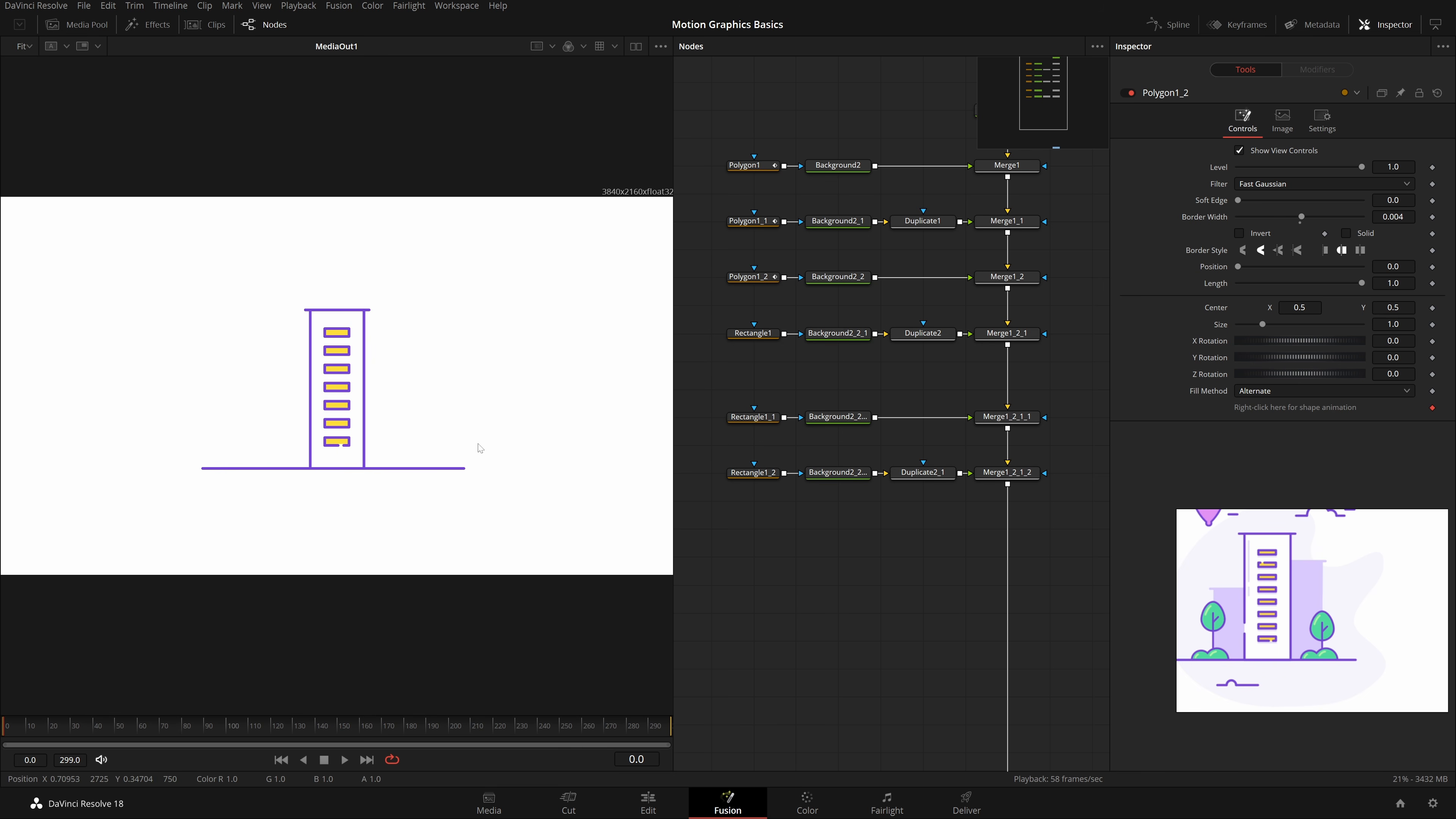
pyautogui.scroll(3, 449, 455)
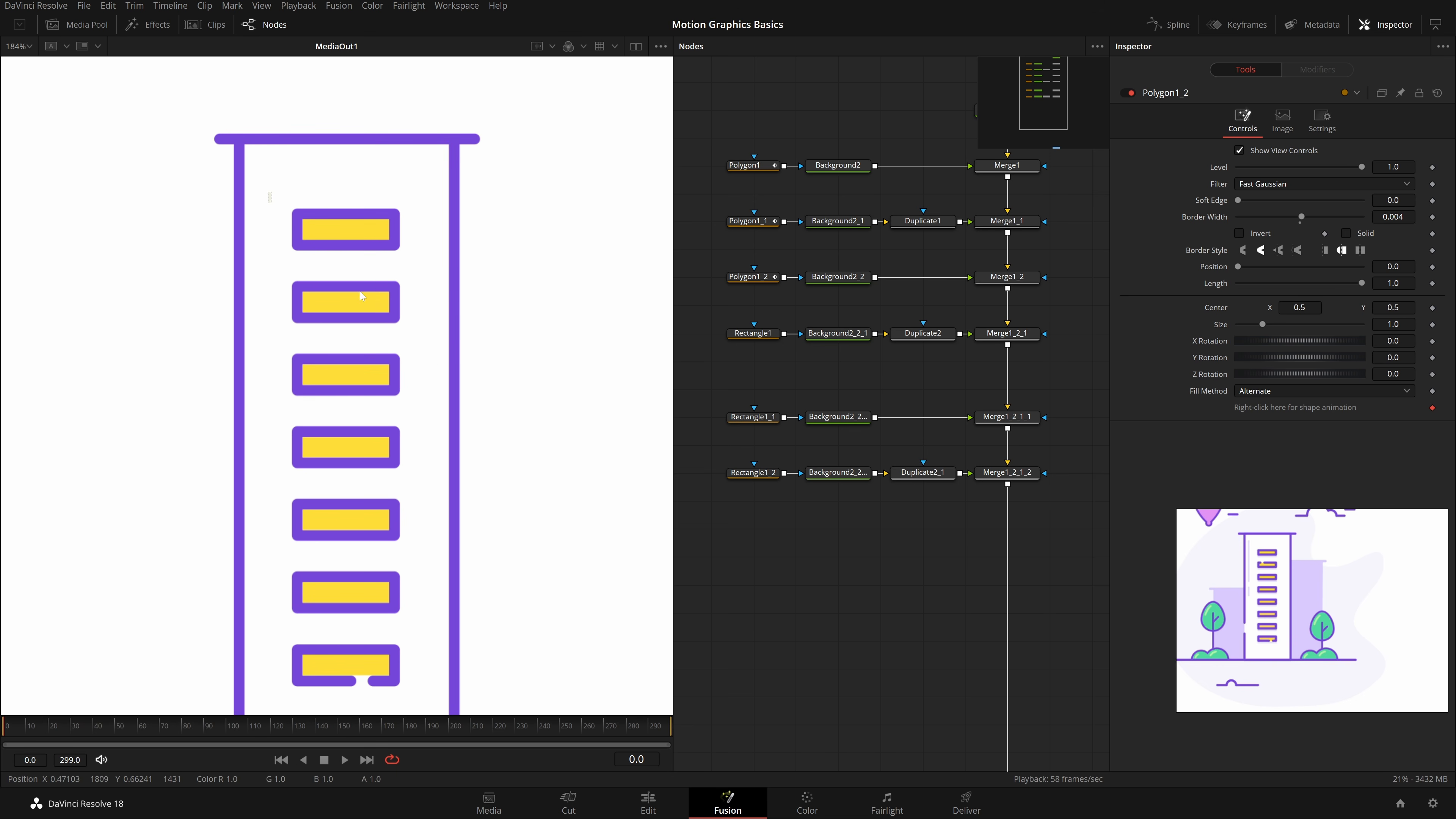
# Step: Keep Rectangle1_2's controls pinned alongside Rectangle1's, and add empty expressions to Rectangle1_2's Width and Height
pyautogui.moveTo(844, 611); pyautogui.dragTo(840, 593)
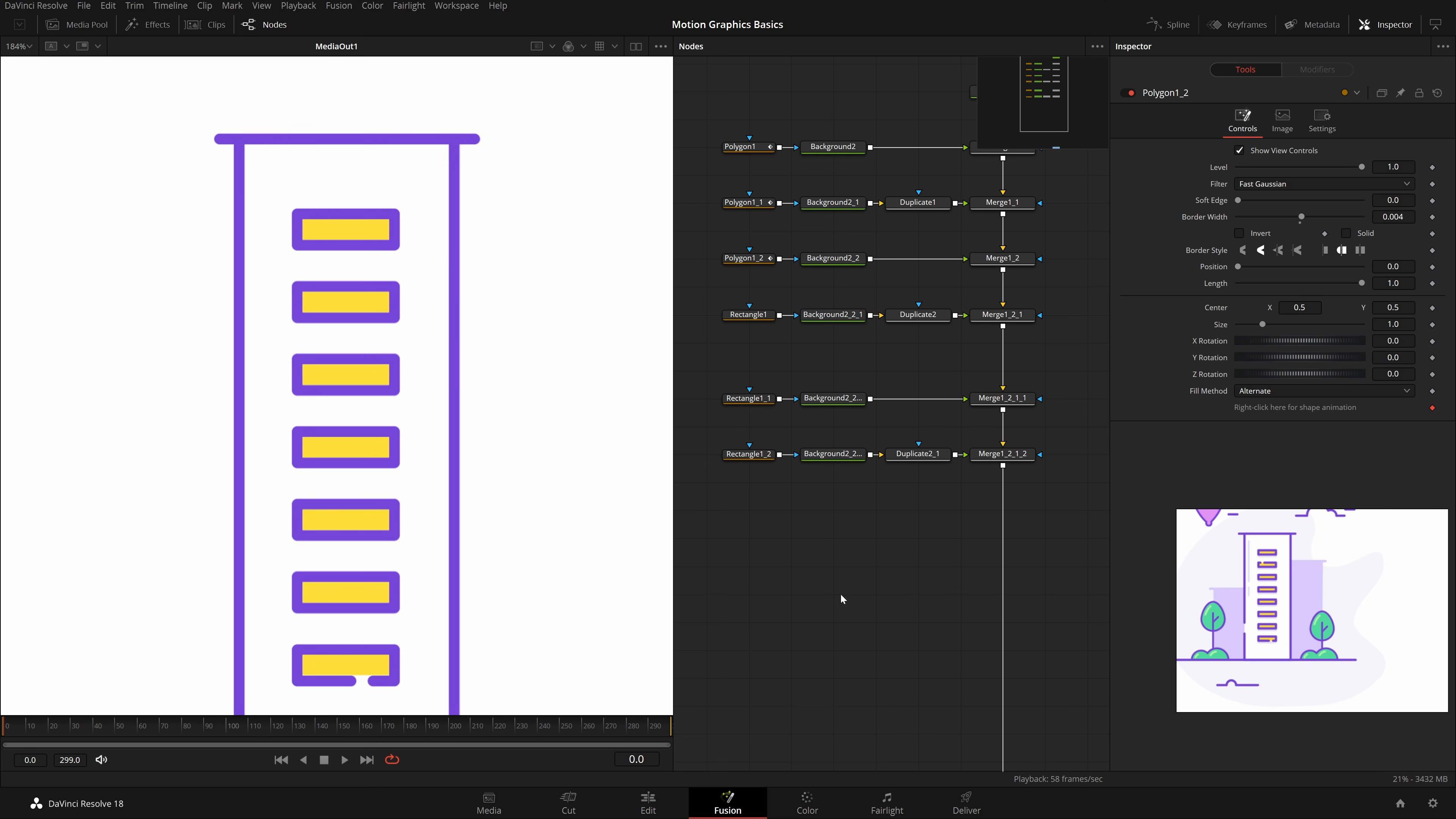
pyautogui.click(743, 452)
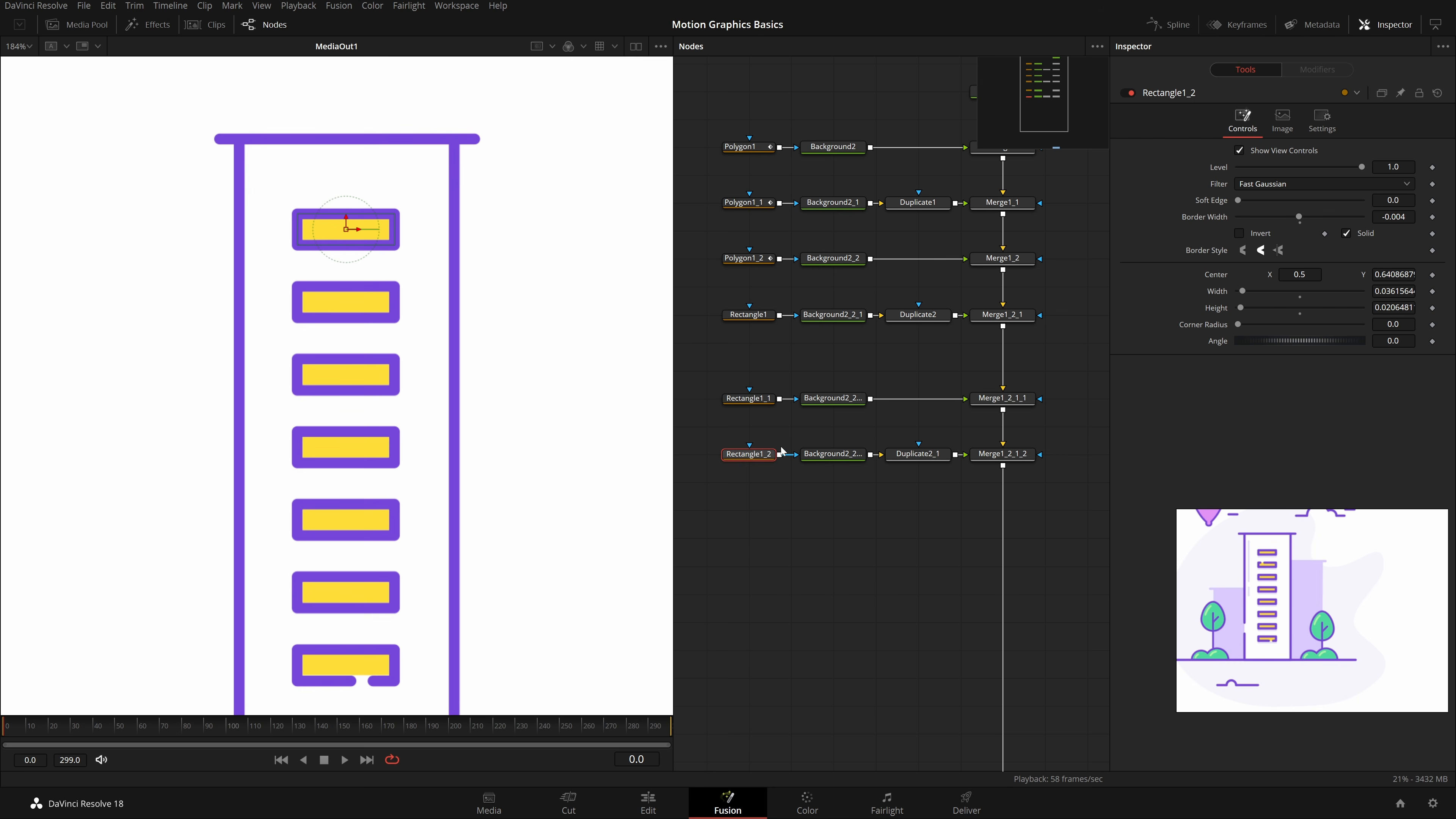
pyautogui.click(756, 404)
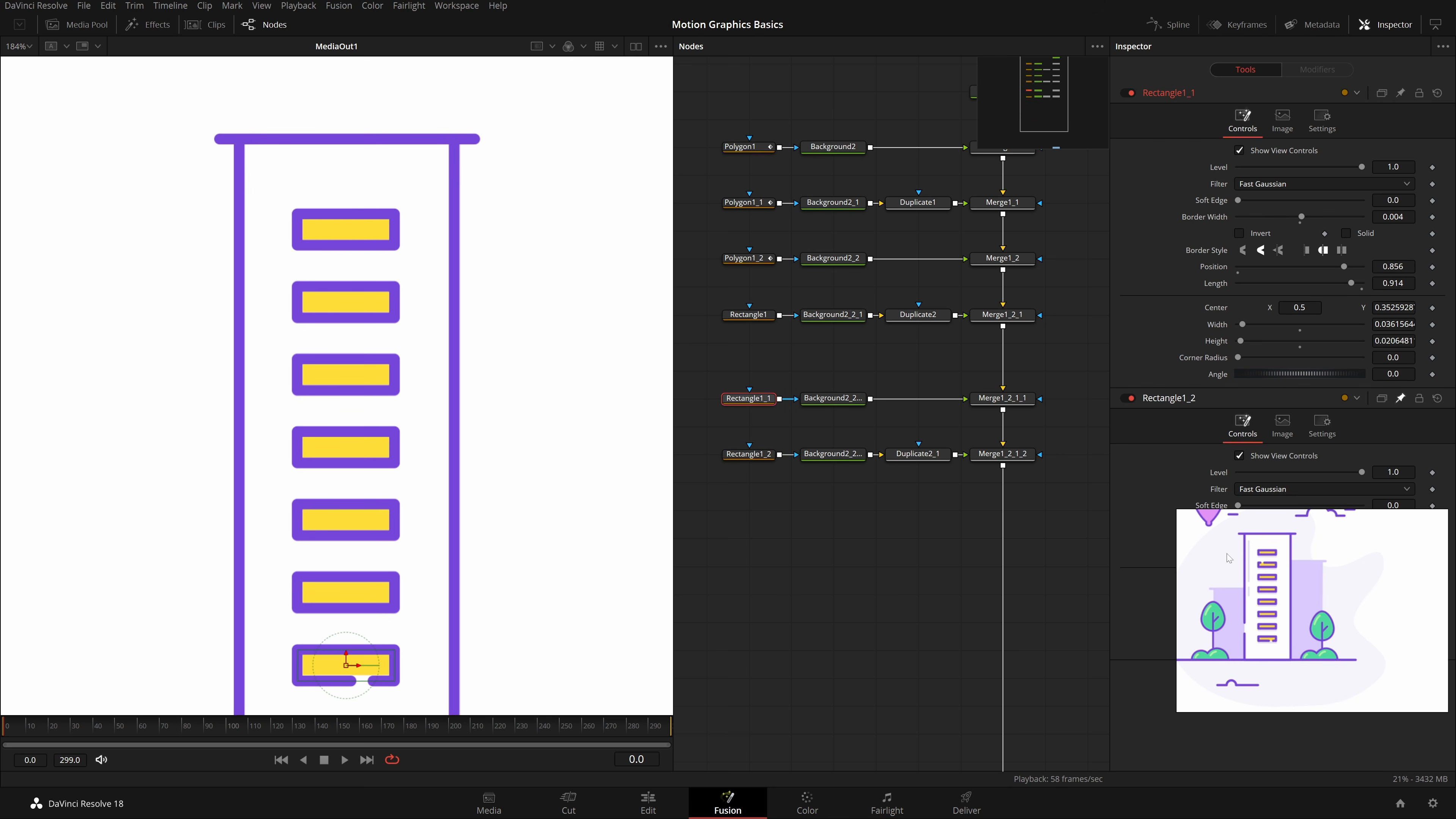
pyautogui.click(754, 318)
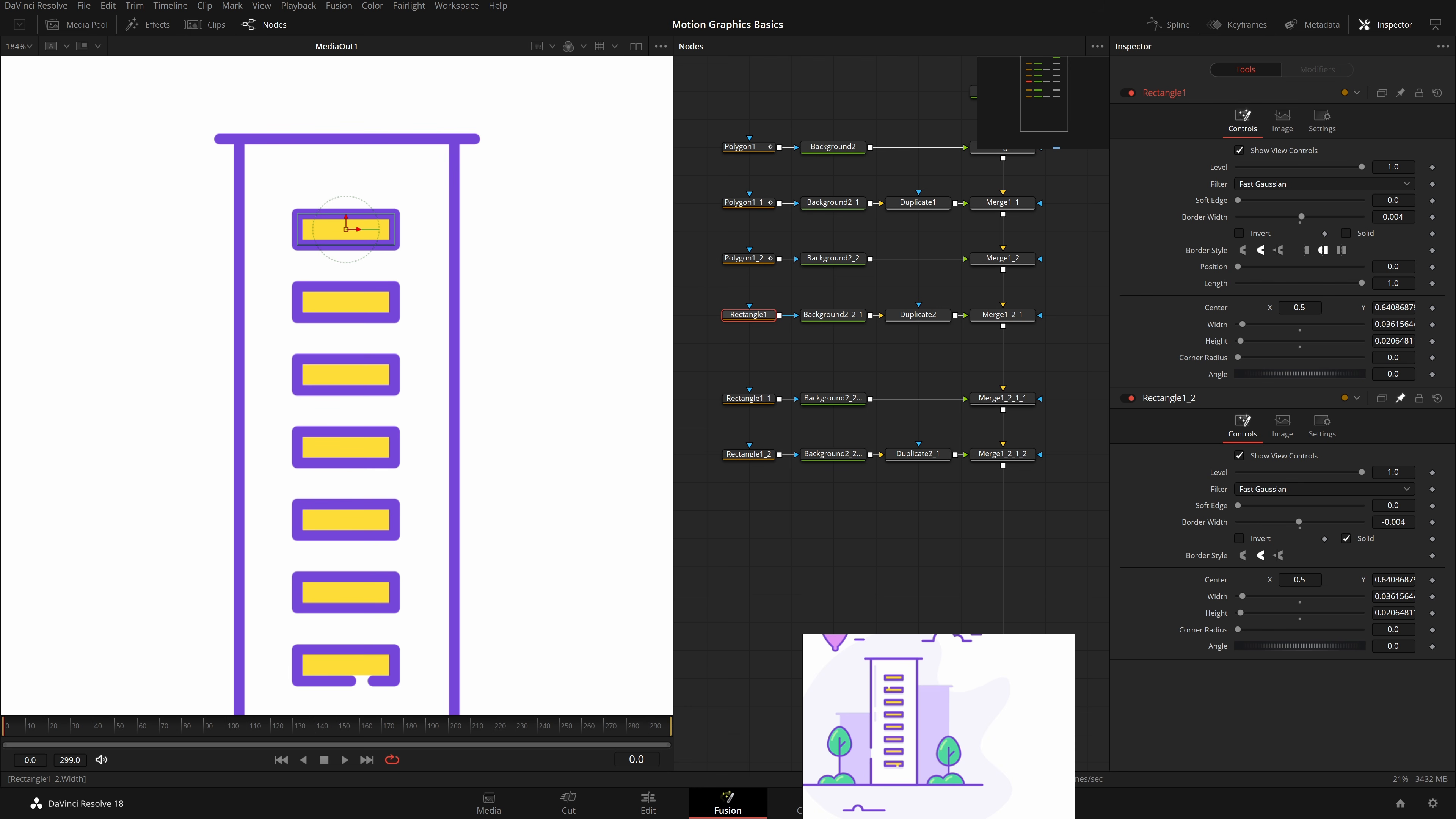
pyautogui.click(1393, 596)
pyautogui.write('=')
pyautogui.press('Tab')
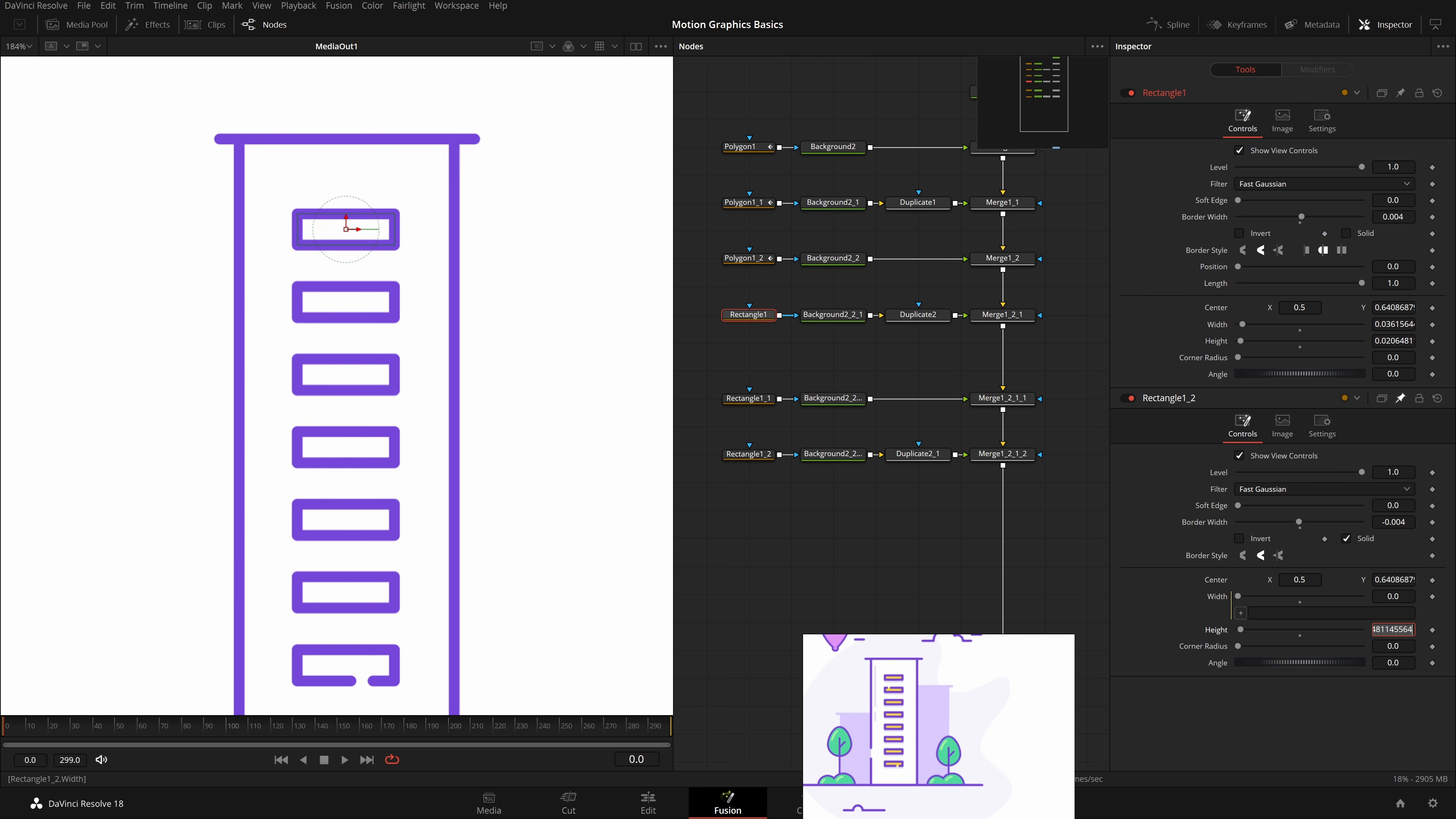
pyautogui.write('=')
pyautogui.press('Tab')
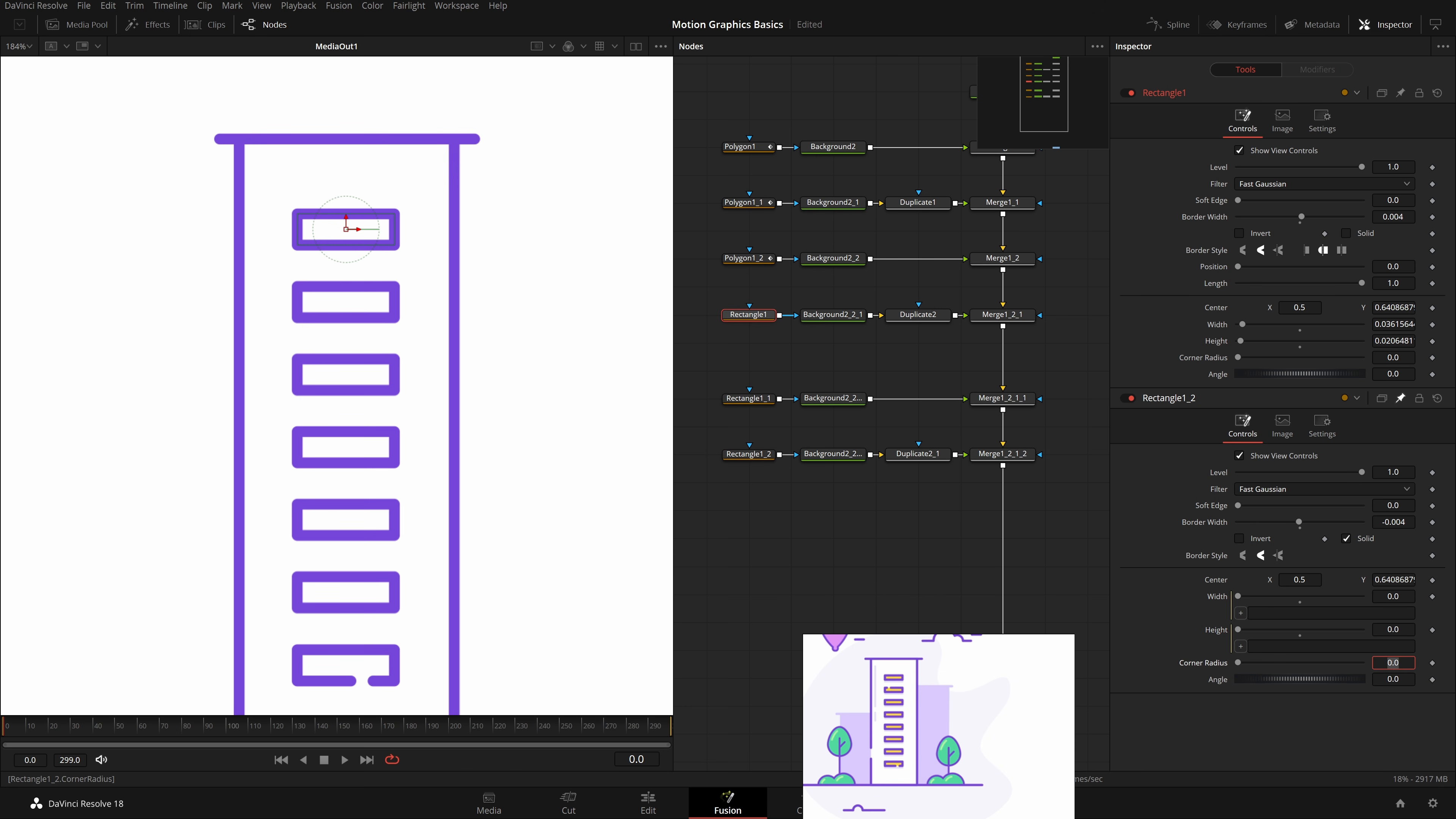
# Step: Link Rectangle1_2's expressions to Rectangle1.Width and Rectangle1.Height, then unpin its controls
pyautogui.click(1257, 750)
pyautogui.moveTo(1265, 620); pyautogui.dragTo(1226, 328)
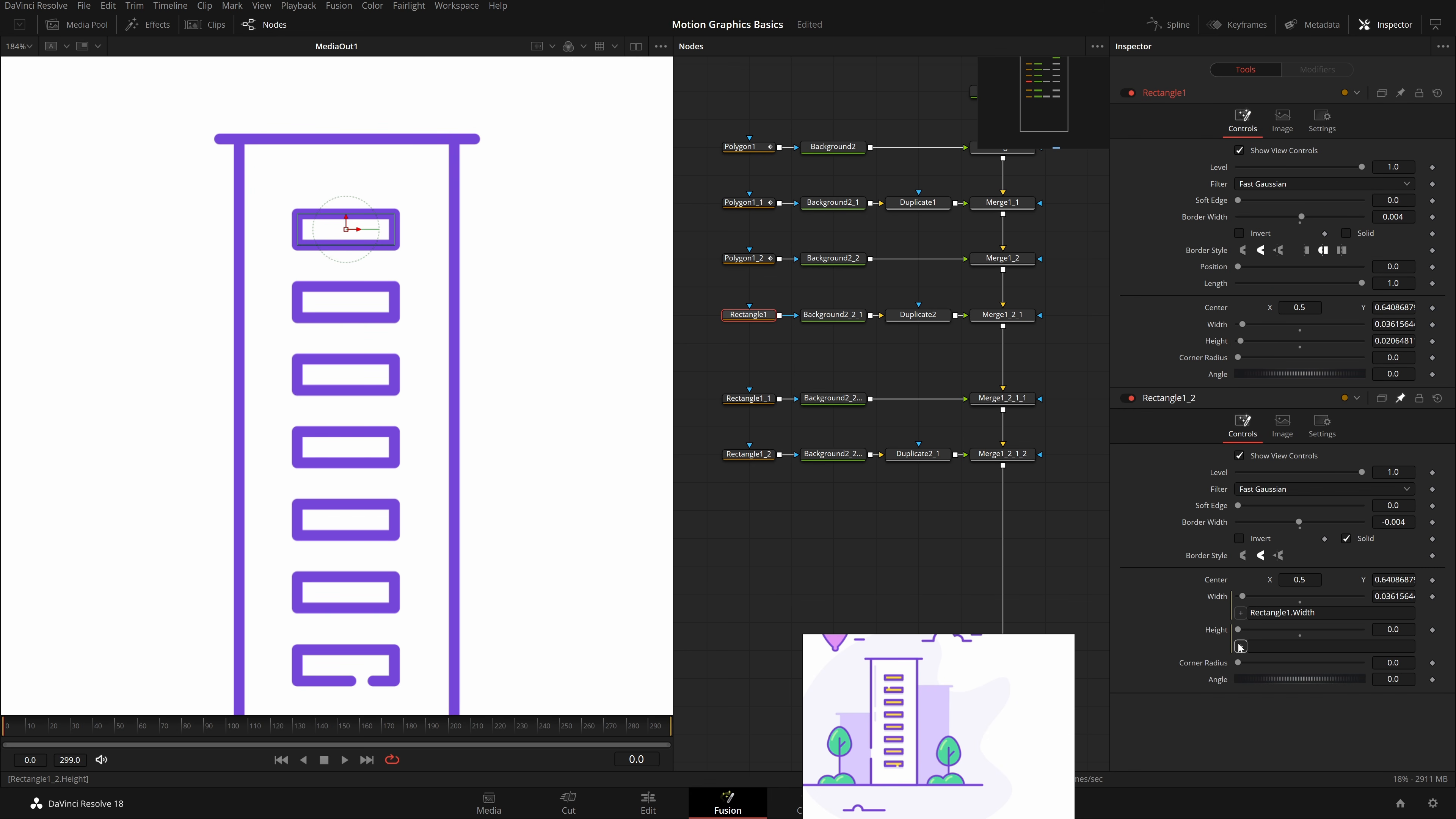
pyautogui.moveTo(1240, 646); pyautogui.dragTo(1219, 342)
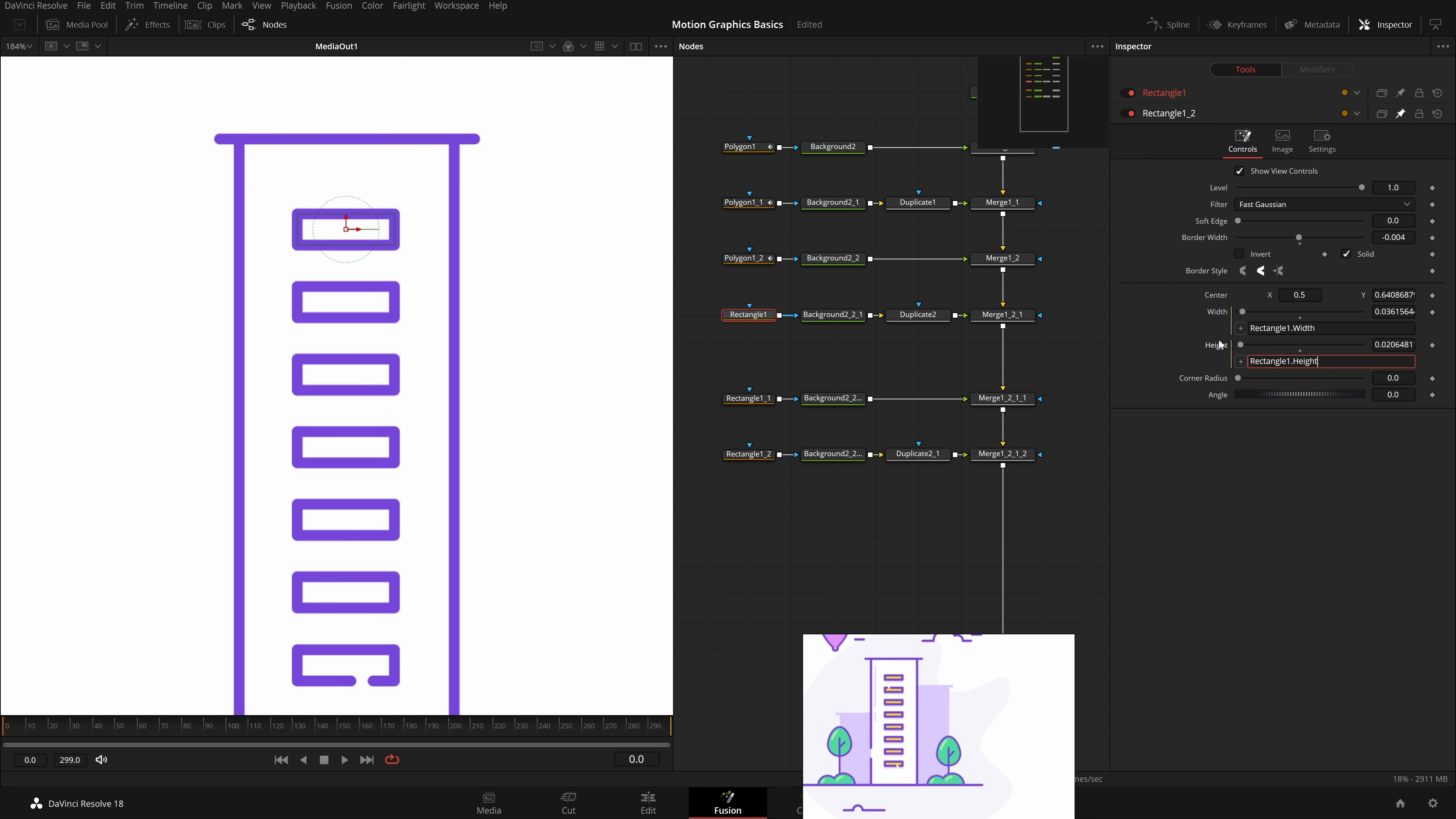
pyautogui.click(1401, 113)
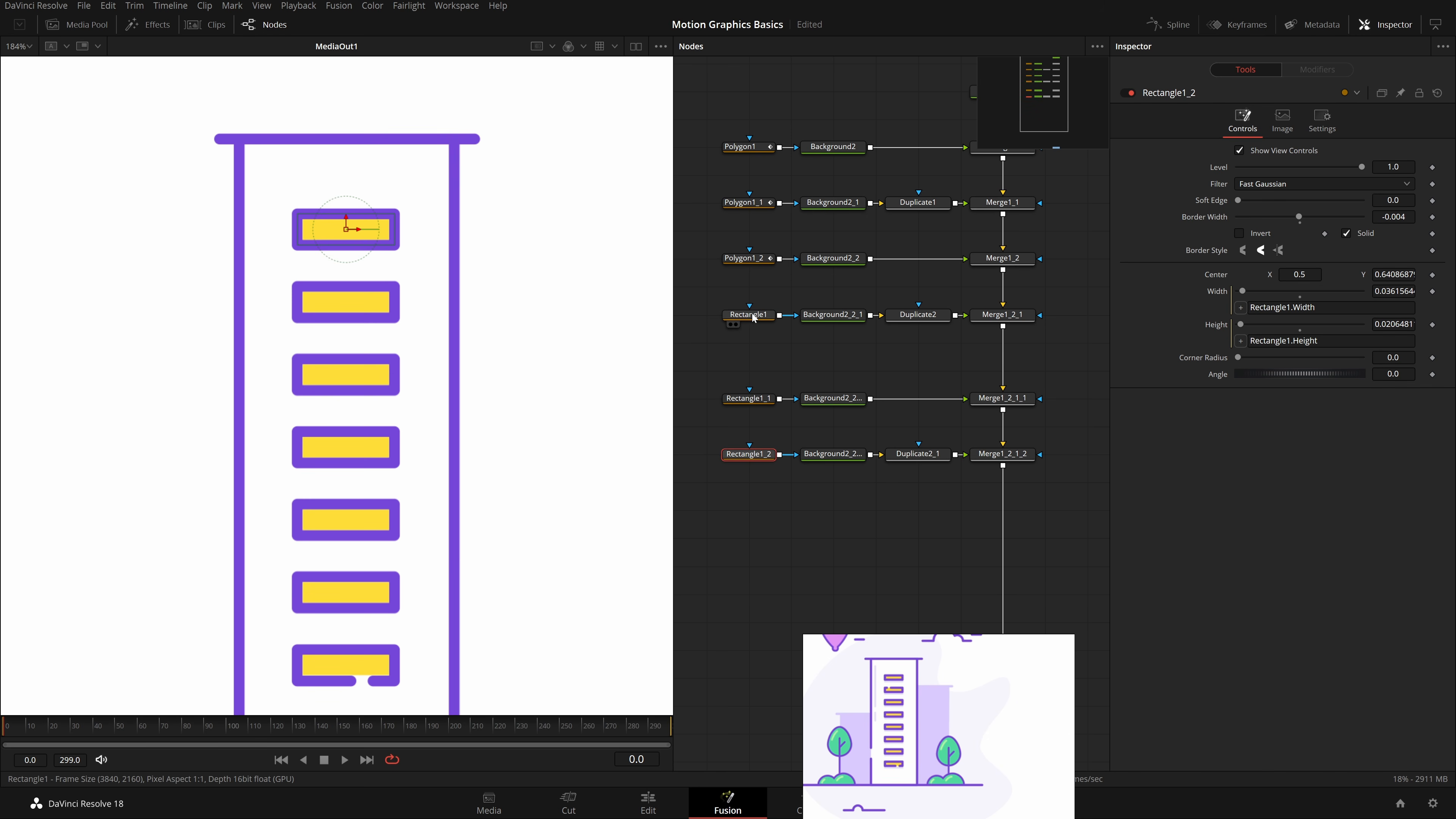
# Step: Pin Rectangle1's controls alongside Rectangle1_1's, and add empty expressions to Rectangle1_1's Width and Height
pyautogui.click(767, 397)
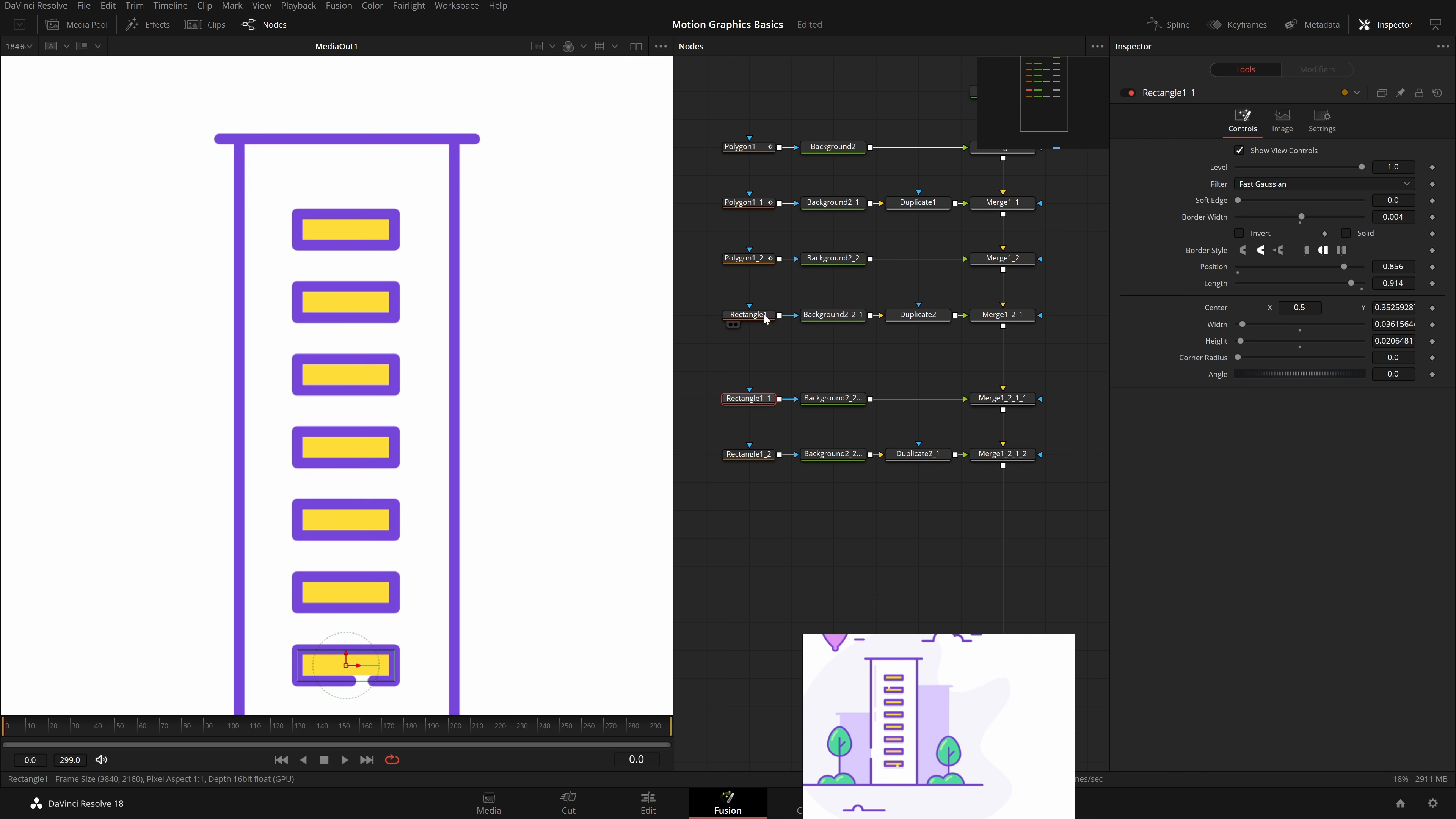
pyautogui.click(750, 315)
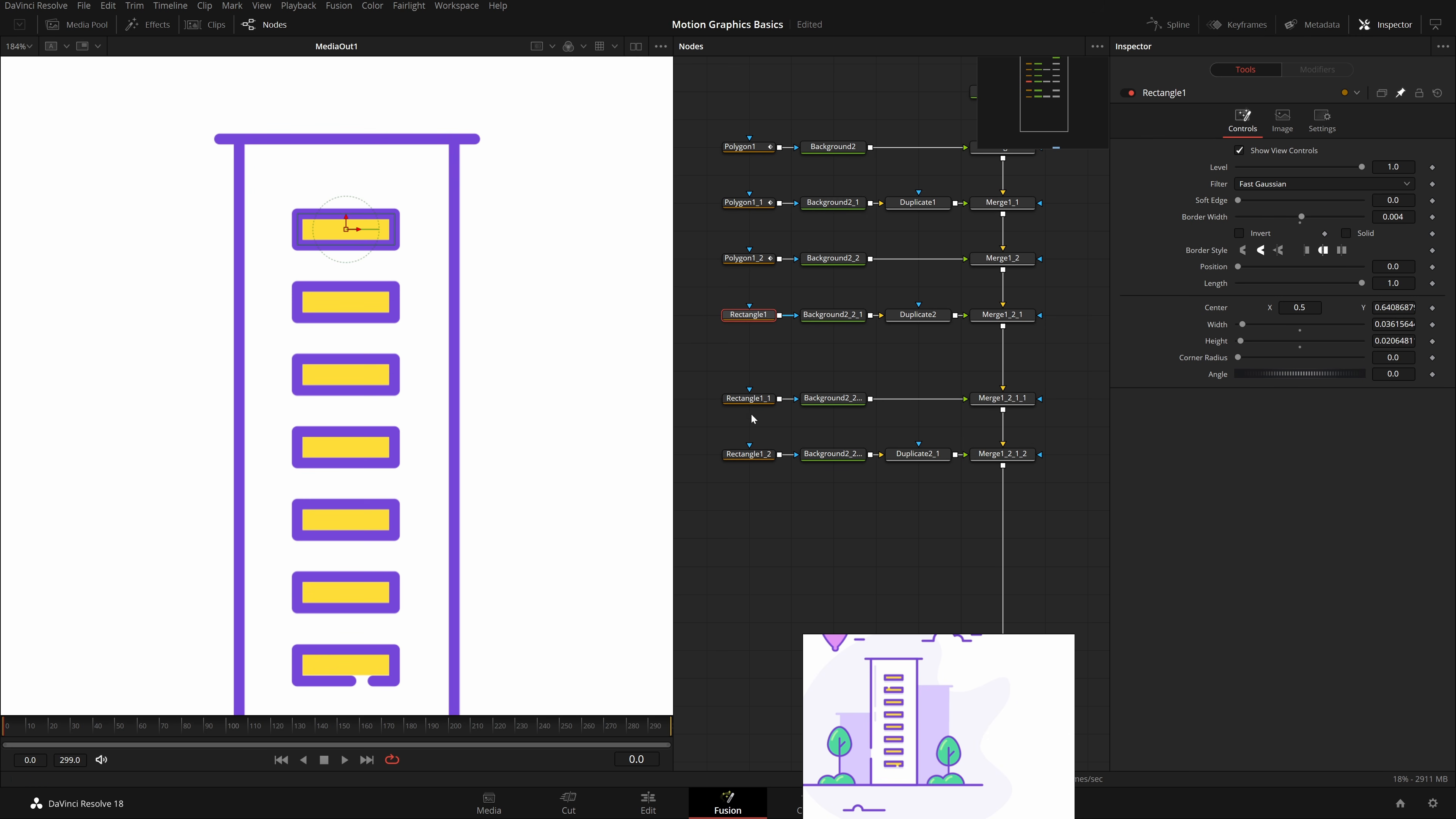
pyautogui.click(749, 398)
pyautogui.doubleClick(1393, 325)
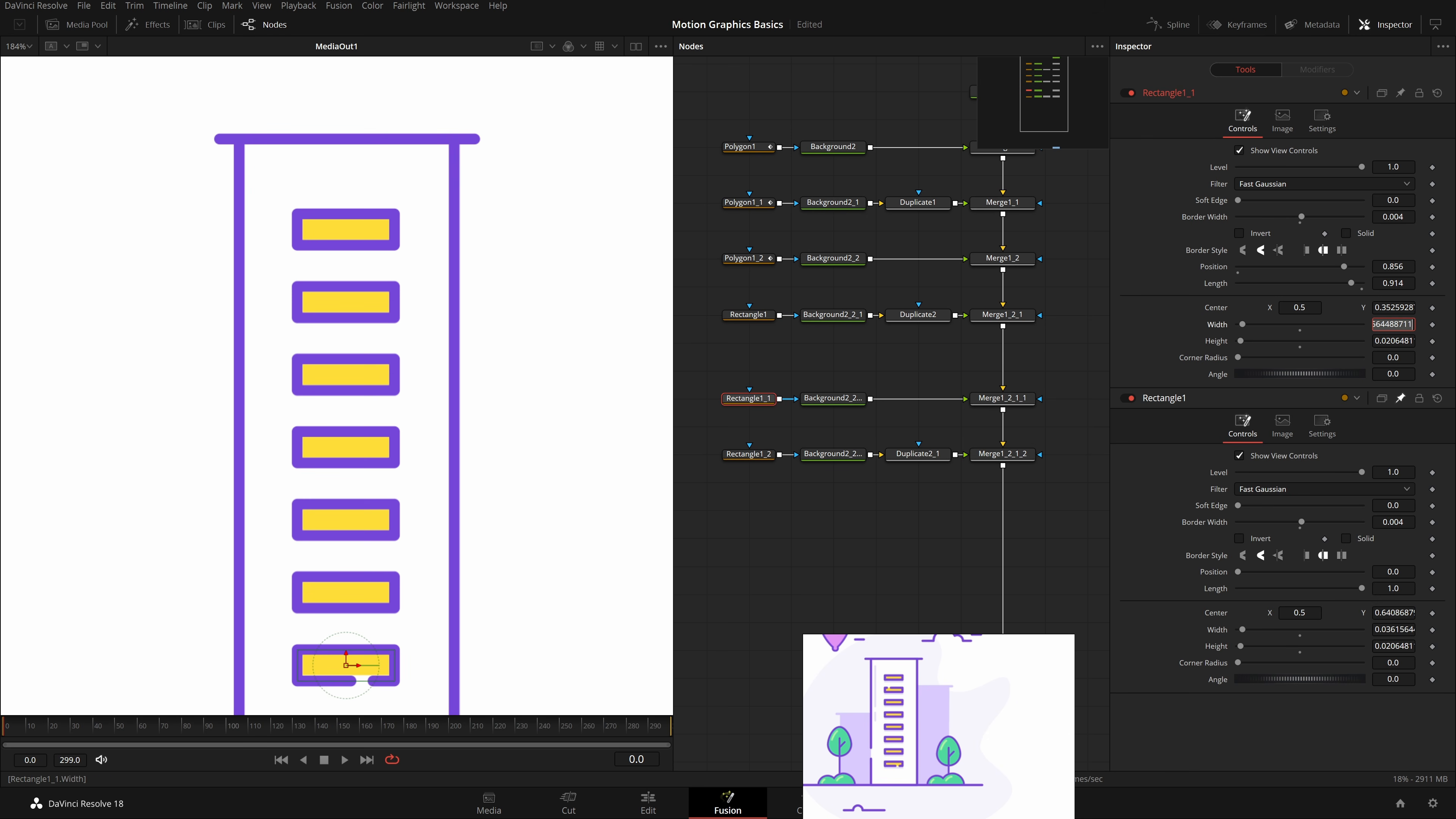
pyautogui.write('=')
pyautogui.press('Tab')
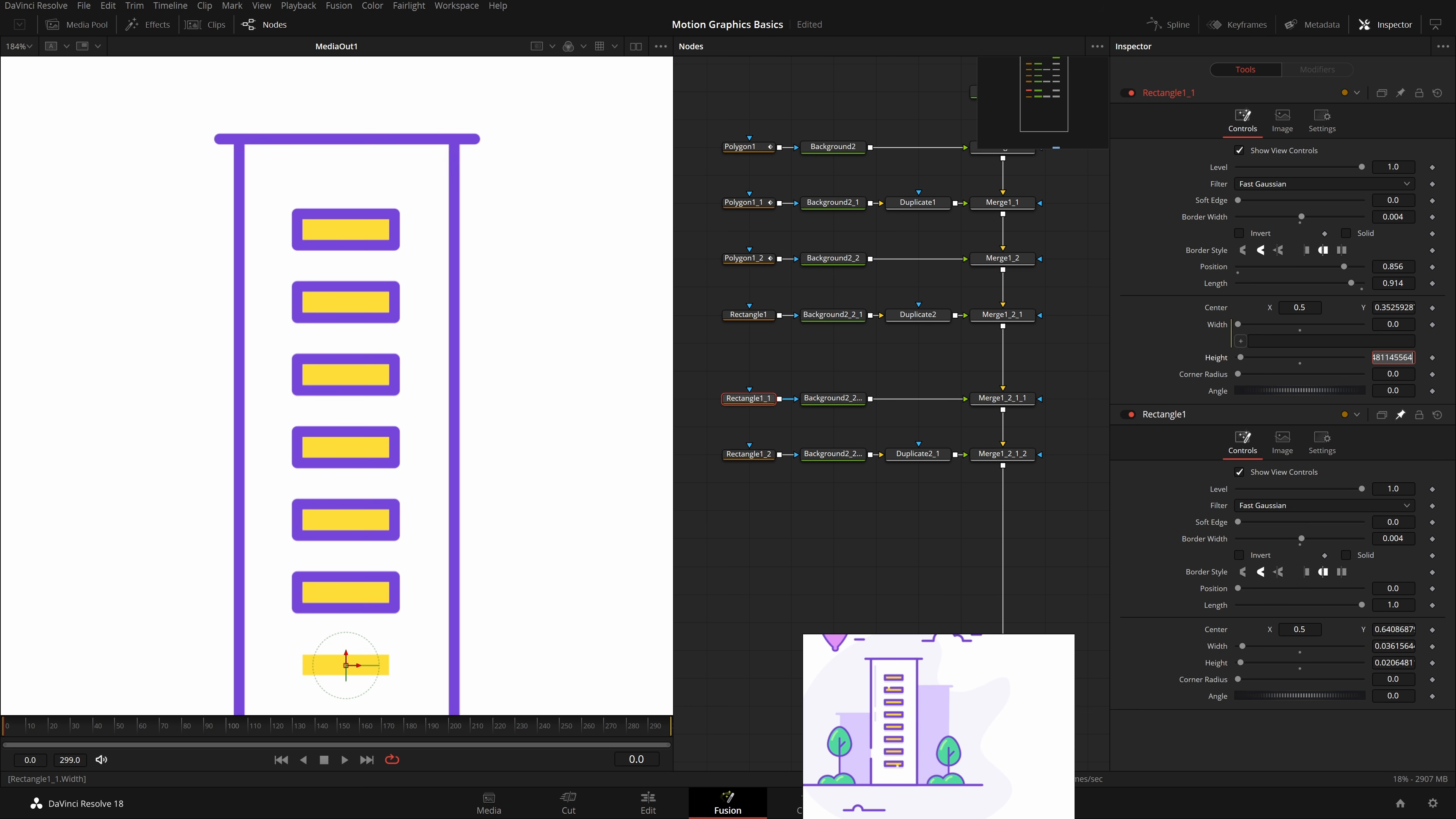
pyautogui.write('=')
pyautogui.press('Tab')
# Step: Link Rectangle1_1's expressions to Rectangle1.Width and Rectangle1.Height, then unpin Rectangle1's controls
pyautogui.moveTo(1240, 340); pyautogui.dragTo(1376, 662)
pyautogui.moveTo(1240, 374); pyautogui.dragTo(1376, 679)
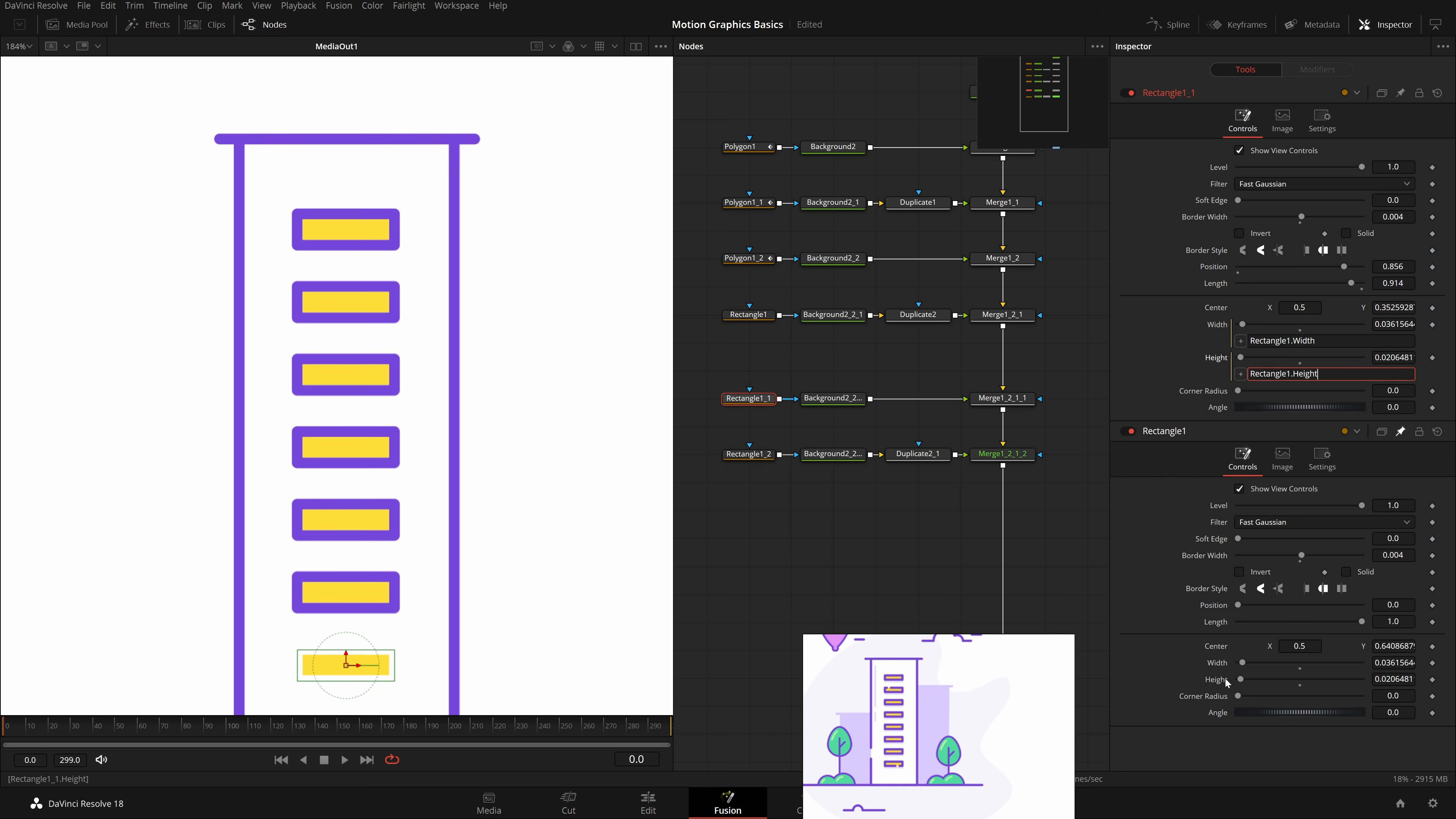
pyautogui.click(1137, 522)
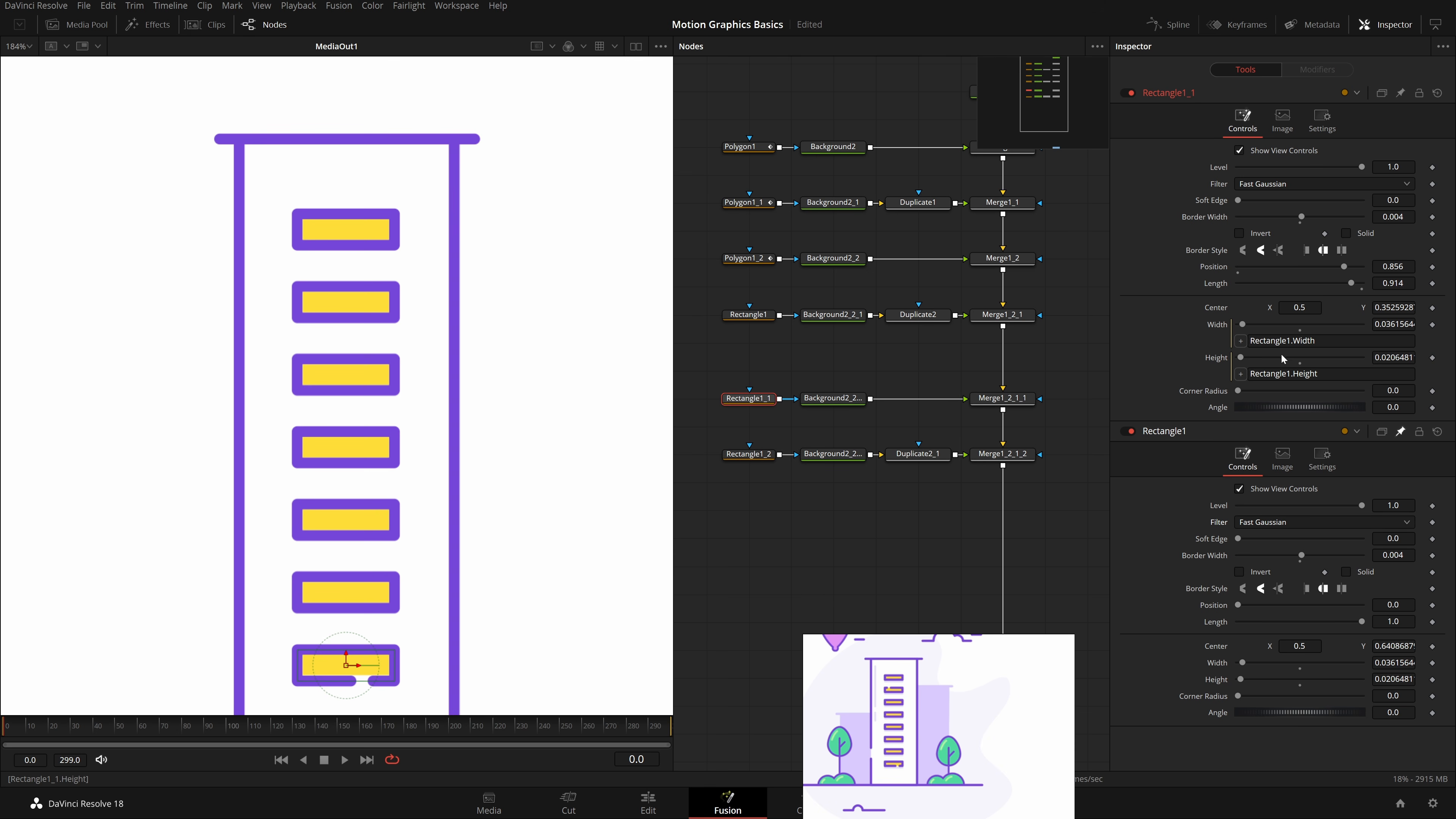
pyautogui.click(892, 545)
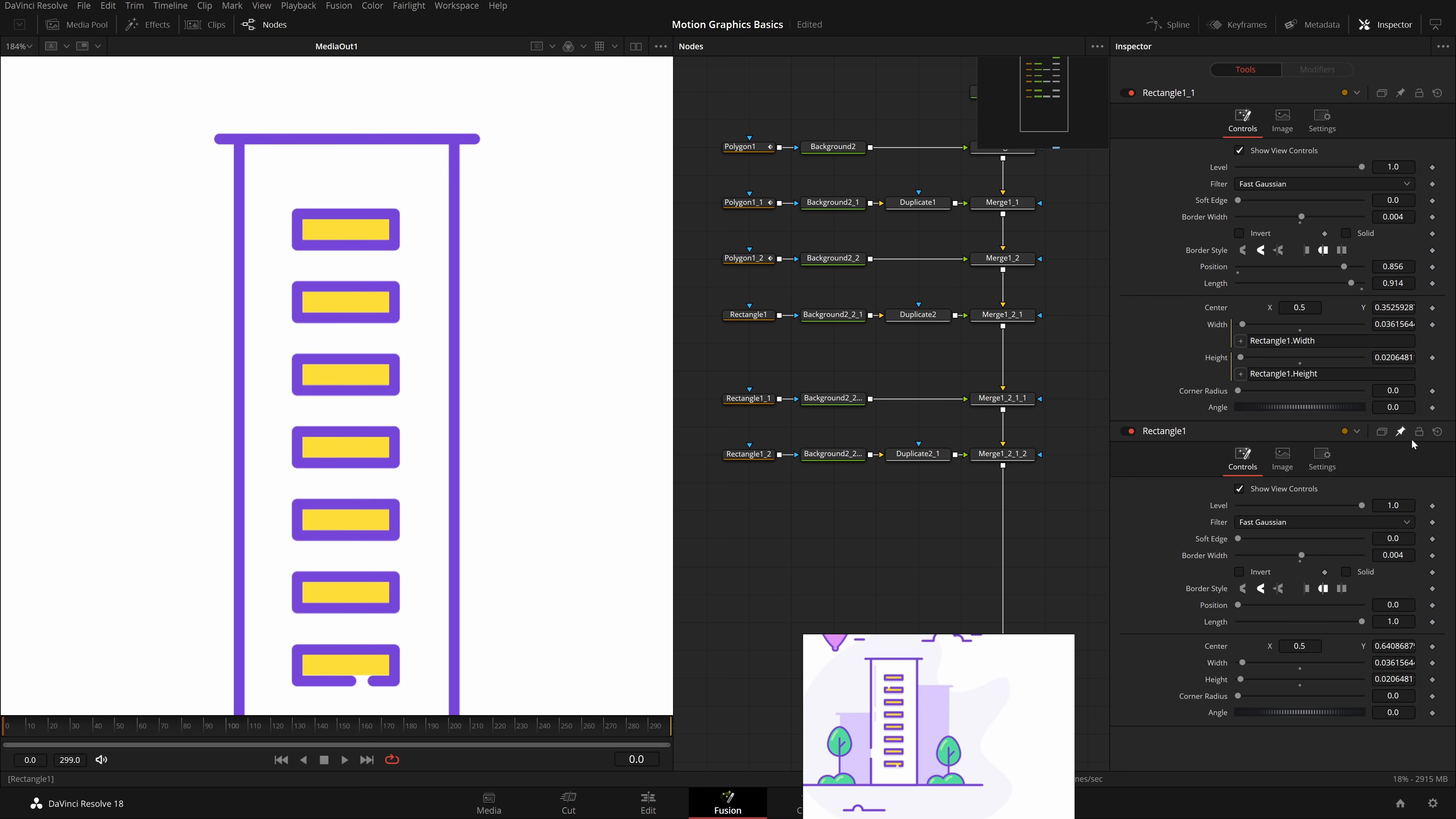
pyautogui.click(1400, 432)
# Step: Move the Rectangle1 node to the left, out of its column, to set it apart as the controlling window shape
pyautogui.click(1013, 458)
pyautogui.click(1037, 516)
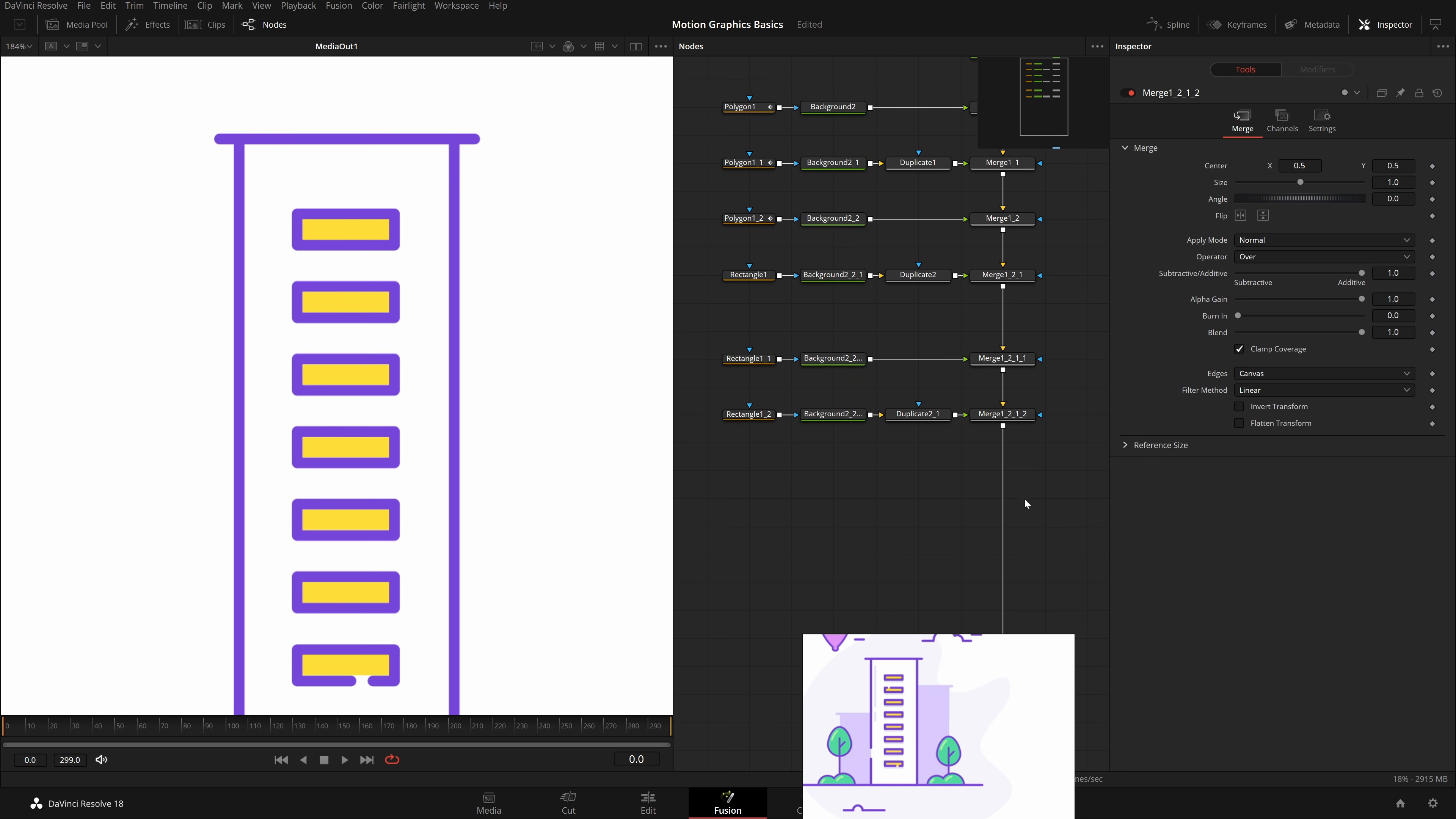
pyautogui.click(749, 316)
pyautogui.moveTo(797, 344); pyautogui.dragTo(906, 365)
pyautogui.moveTo(880, 338); pyautogui.dragTo(796, 338)
pyautogui.click(864, 361)
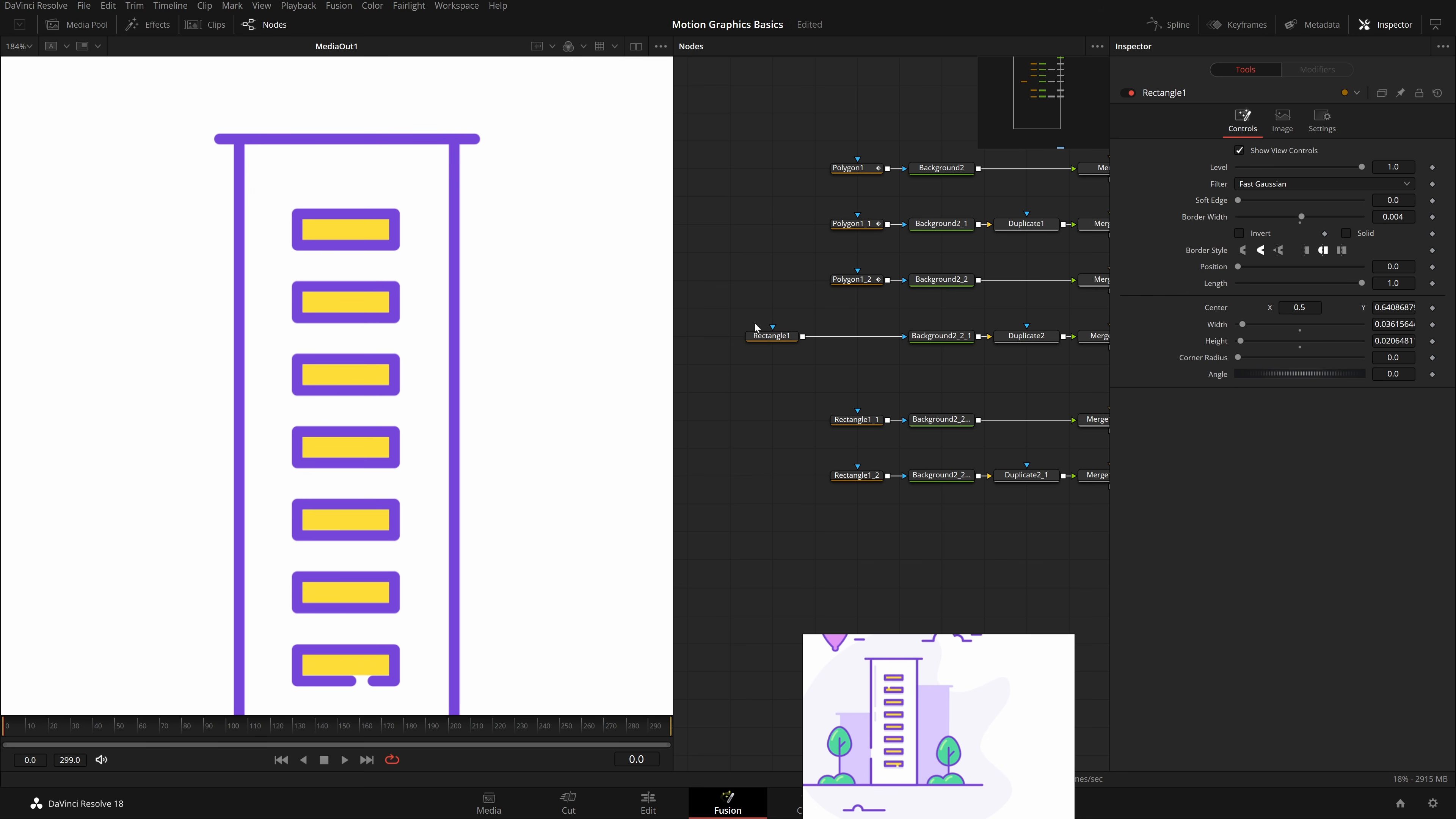
# Step: Shrink Rectangle1 in the viewer to about 0.030 Width and 0.015 Height, resizing all the linked windows
pyautogui.click(772, 335)
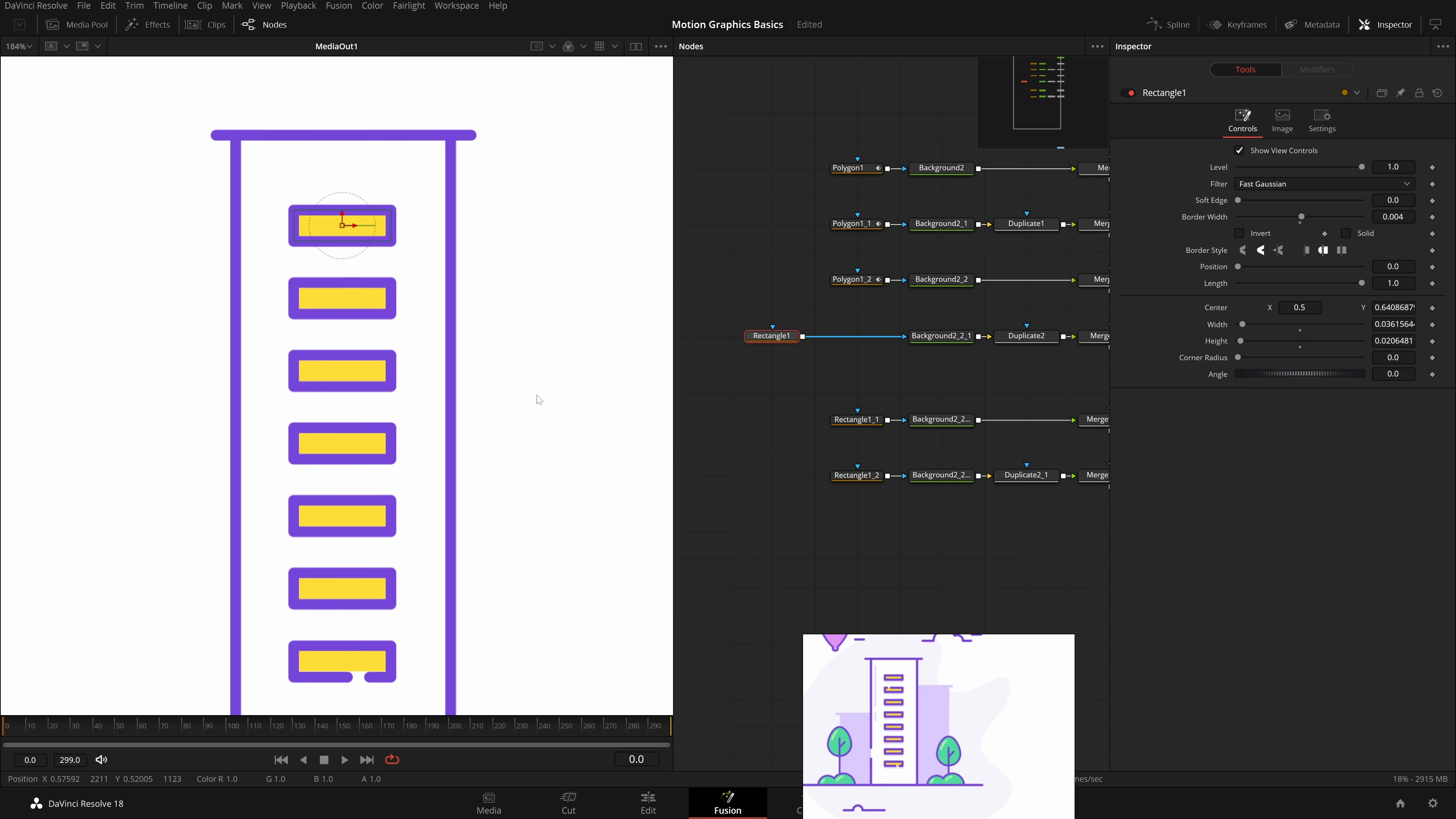
pyautogui.scroll(-1, 539, 399)
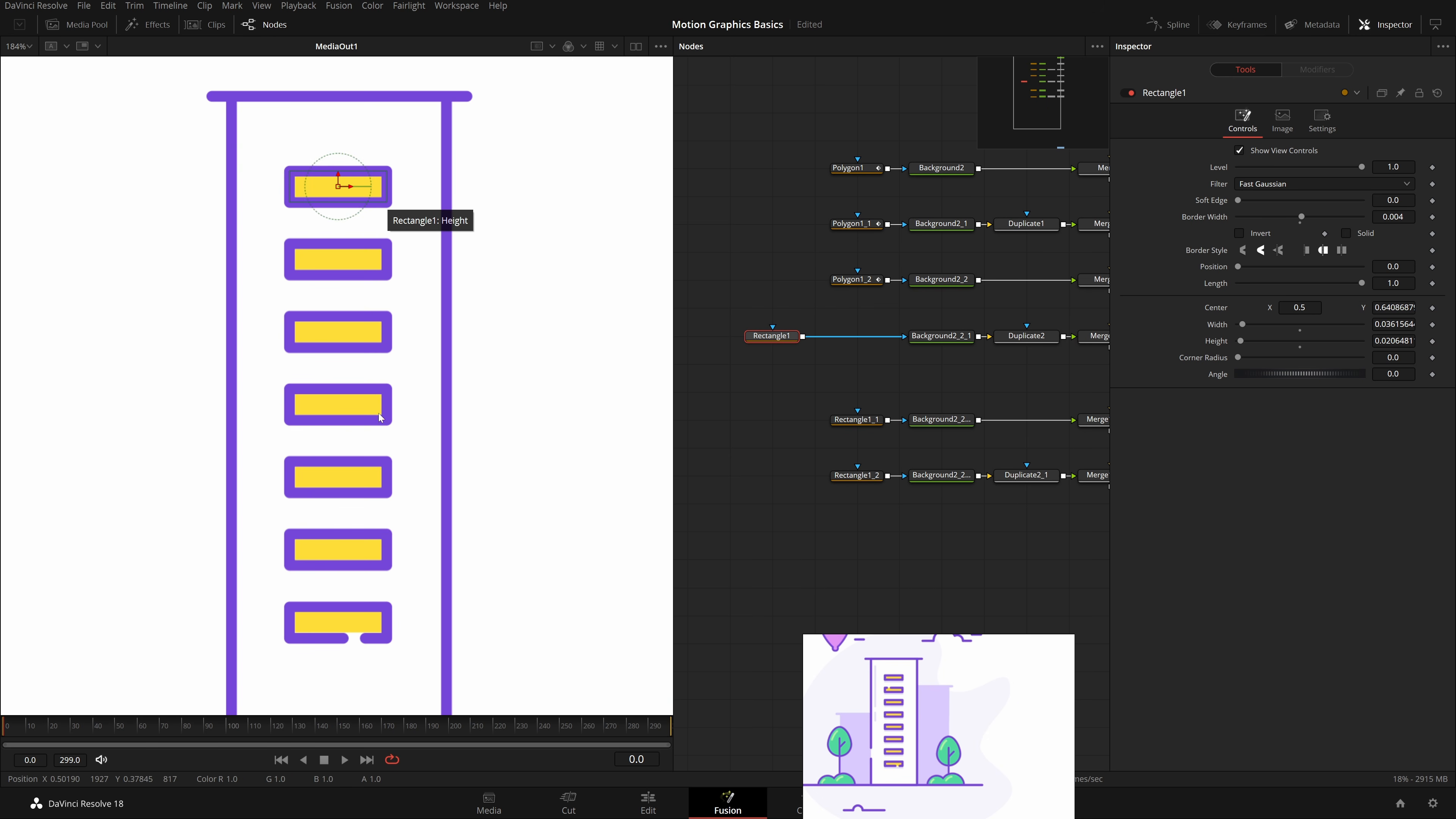
pyautogui.moveTo(390, 203)
pyautogui.mouseDown()
pyautogui.moveTo(409, 222)
pyautogui.moveTo(422, 201)
pyautogui.moveTo(421, 214)
pyautogui.moveTo(416, 191)
pyautogui.moveTo(421, 208)
pyautogui.moveTo(360, 210)
pyautogui.moveTo(398, 194)
pyautogui.moveTo(391, 208)
pyautogui.moveTo(395, 195)
pyautogui.moveTo(394, 207)
pyautogui.moveTo(378, 197)
pyautogui.mouseUp()
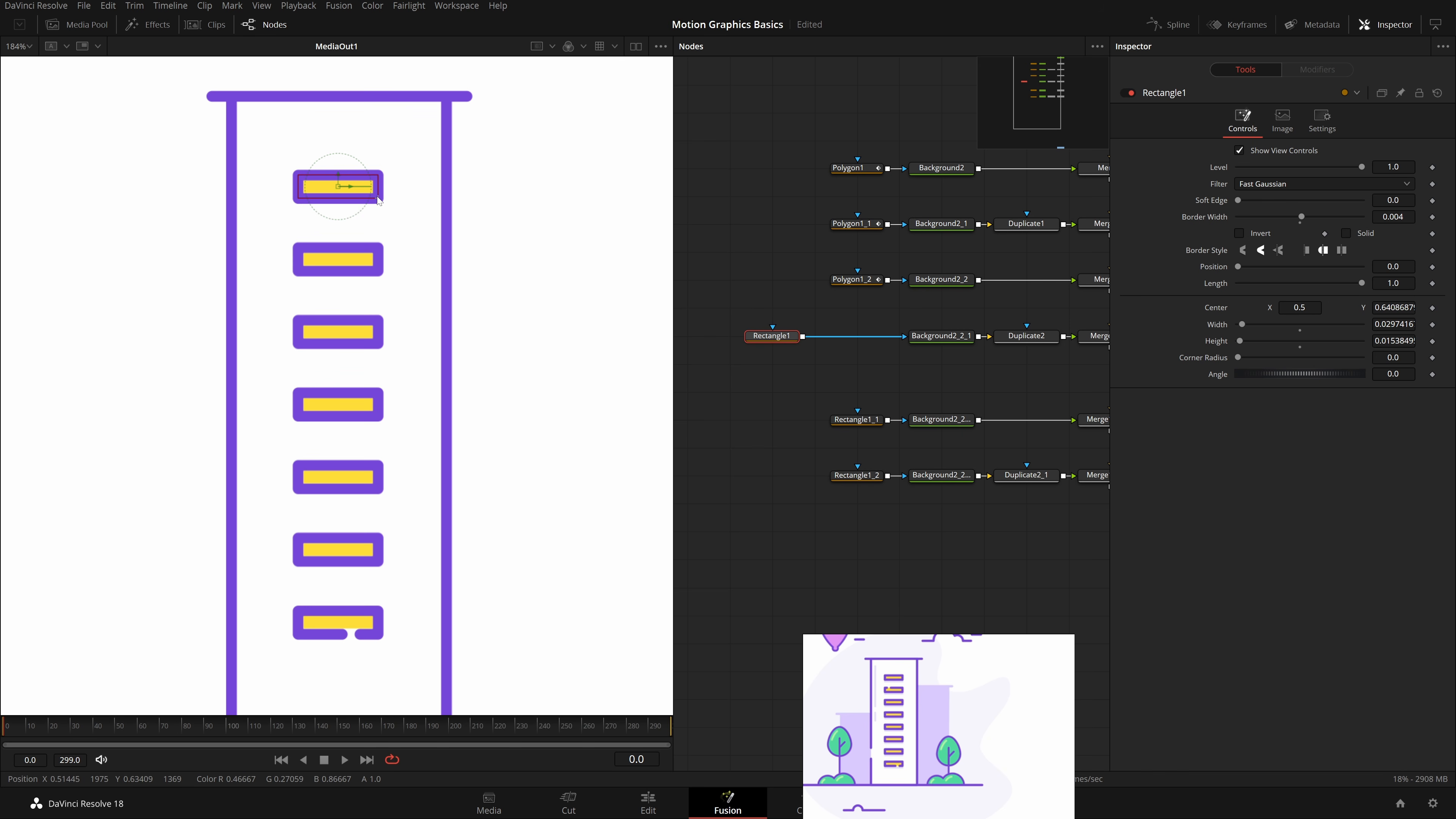
# Step: Adjust Rectangle1's Width in the viewer to about 0.026 to match the proportions of the reference windows
pyautogui.click(692, 471)
pyautogui.hotkey('ctrl', 'f')
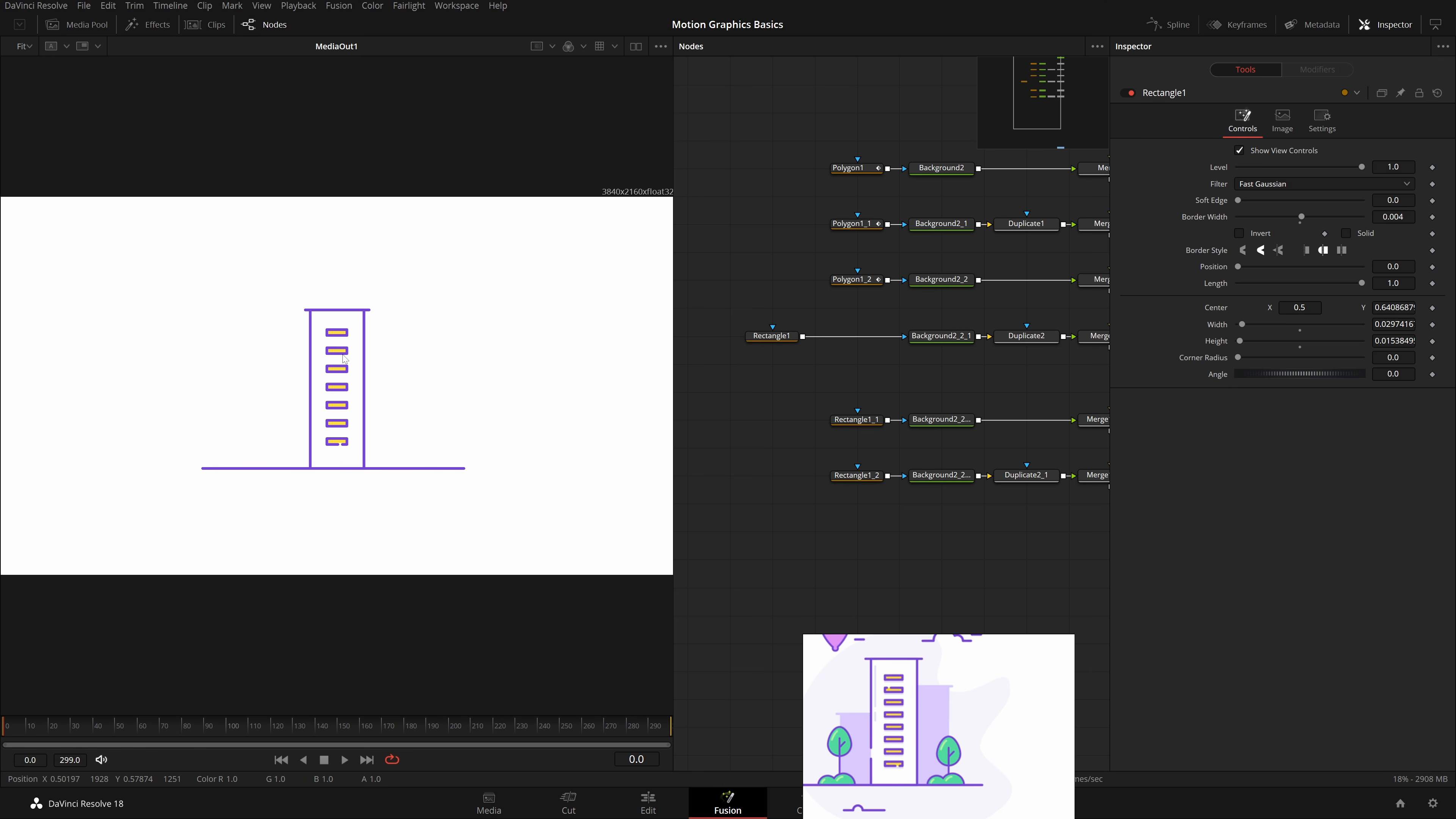
pyautogui.scroll(4, 342, 358)
pyautogui.click(353, 297)
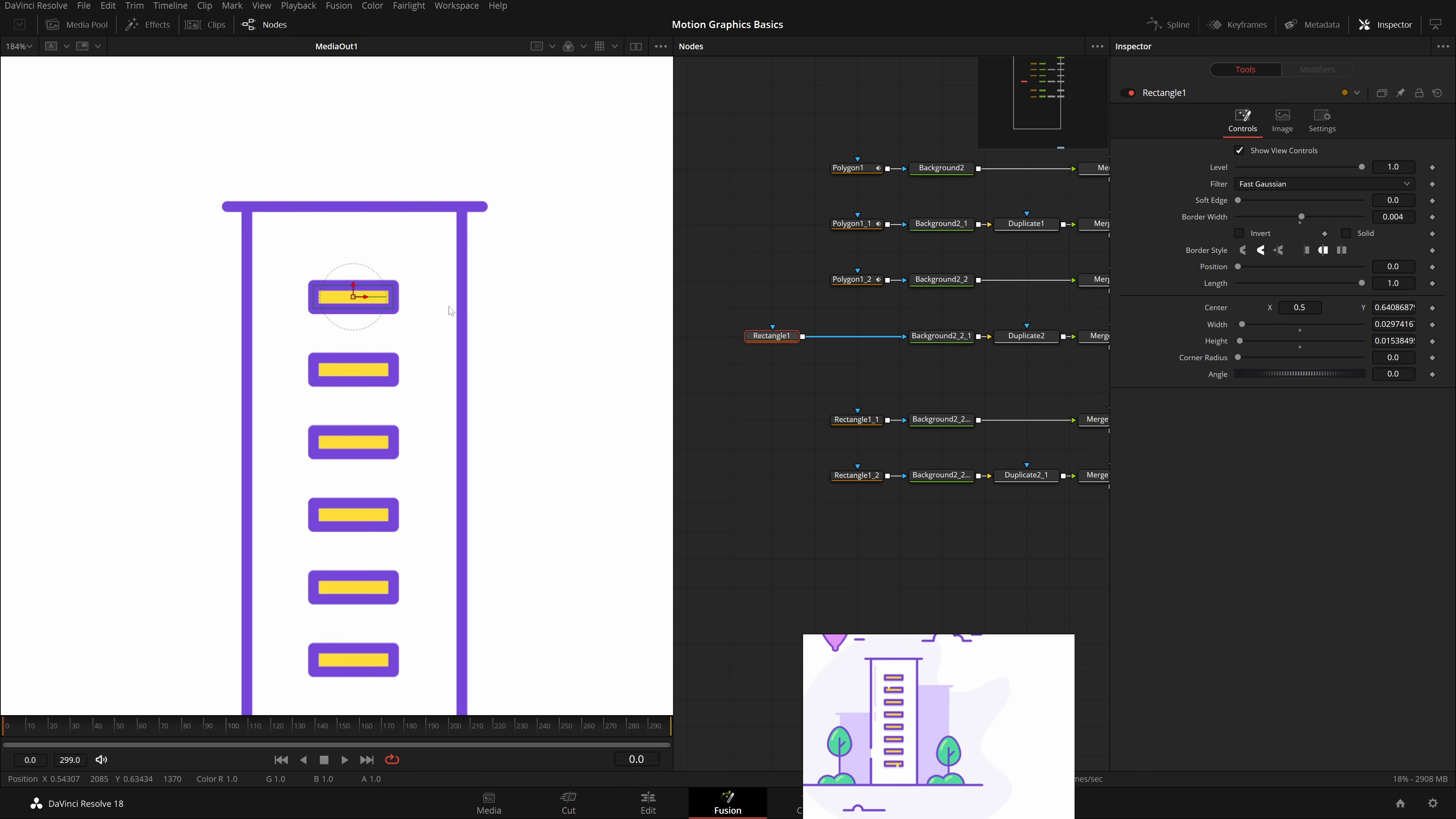
pyautogui.moveTo(400, 301); pyautogui.dragTo(408, 301)
pyautogui.click(741, 448)
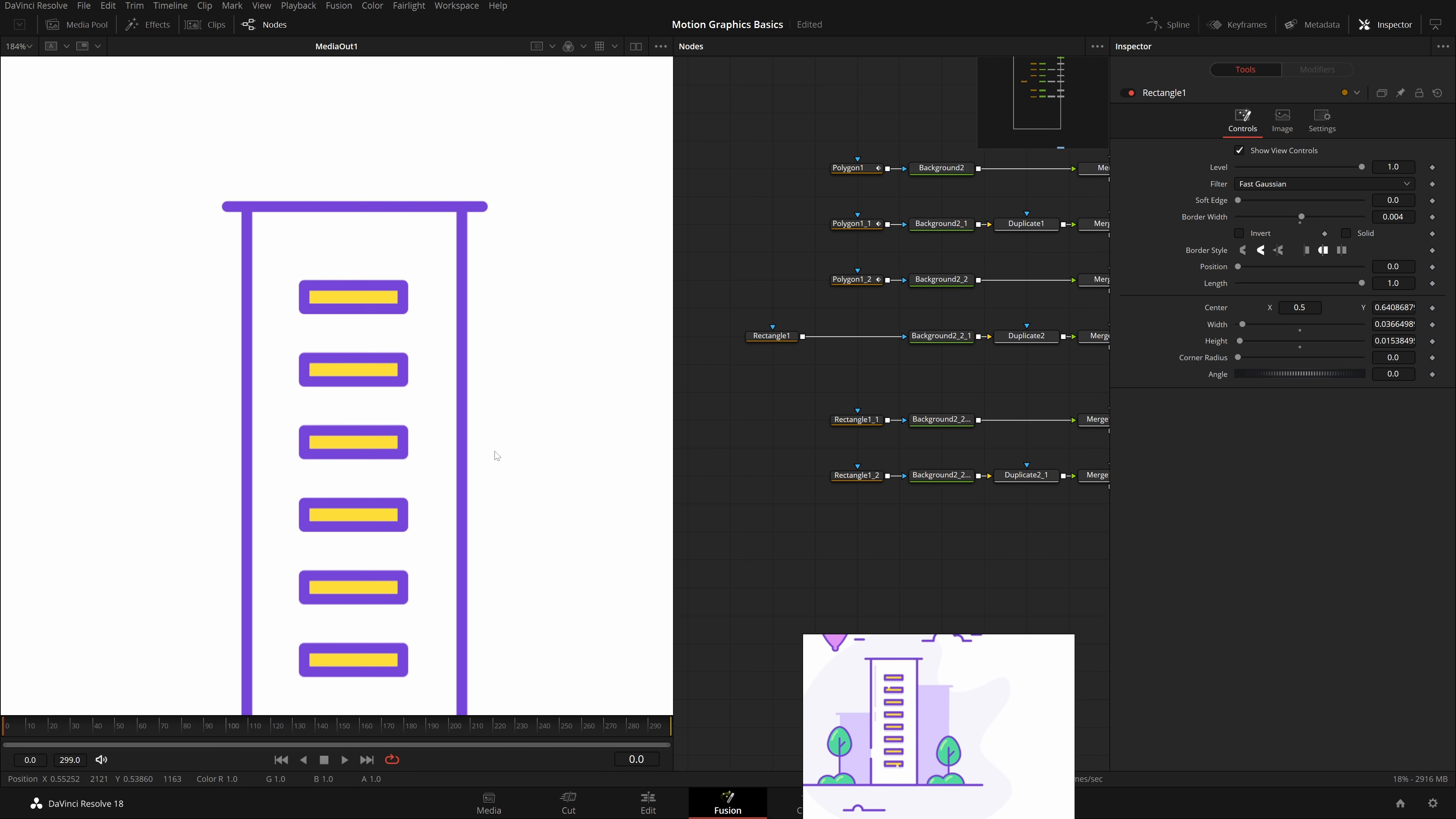
pyautogui.hotkey('ctrl', 'f')
pyautogui.click(758, 337)
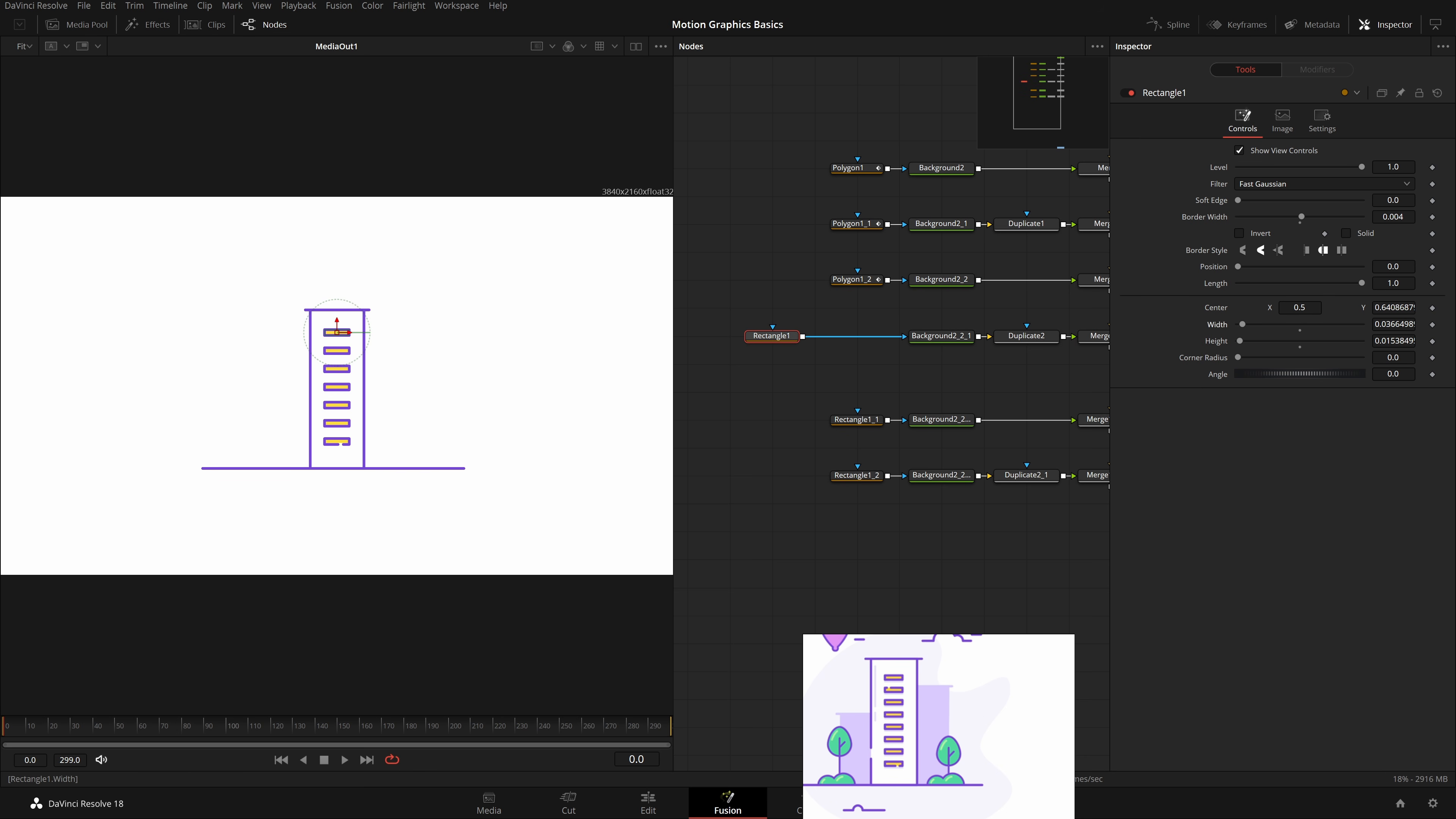
pyautogui.click(848, 509)
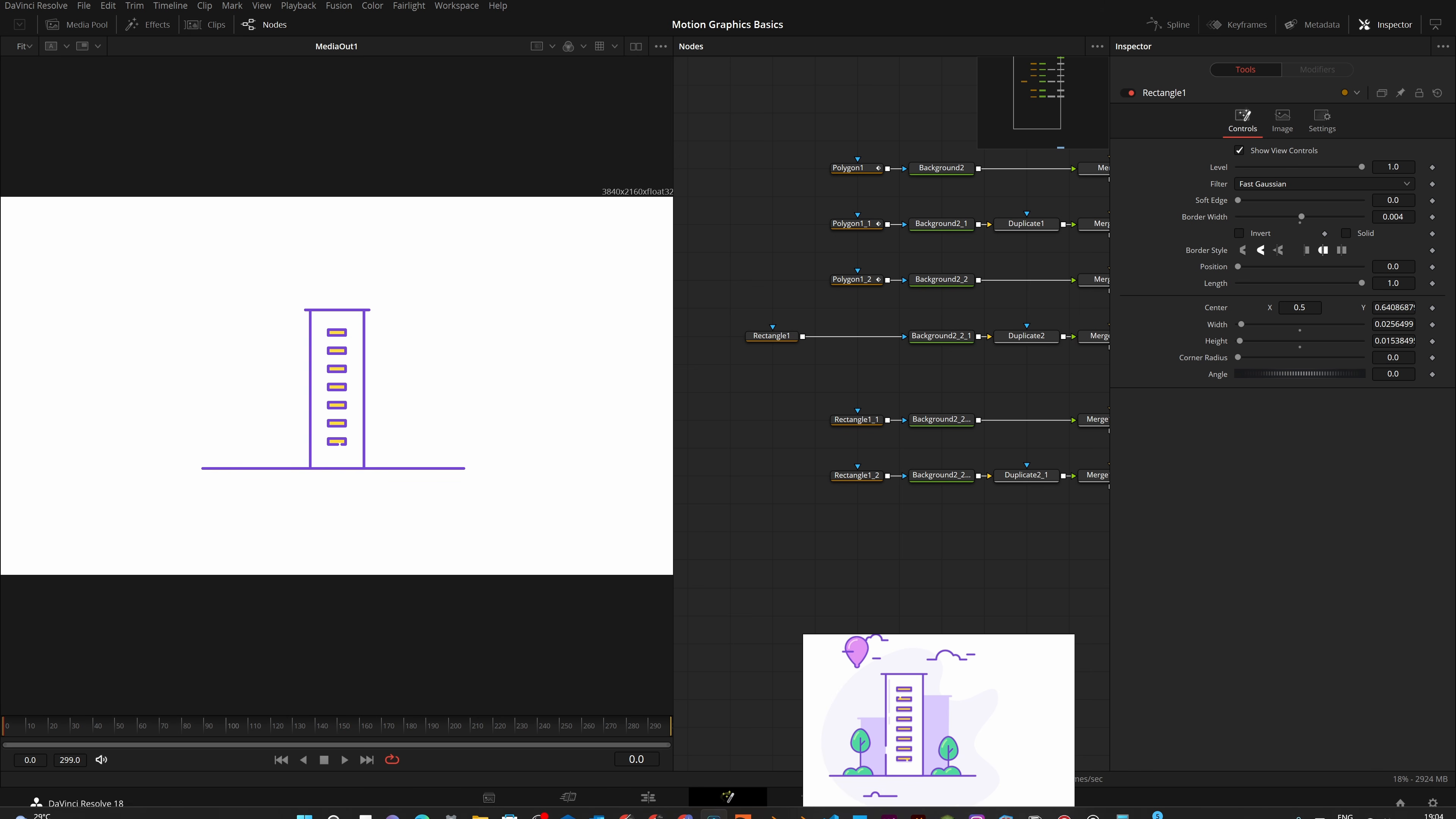
pyautogui.click(538, 803)
pyautogui.click(646, 640)
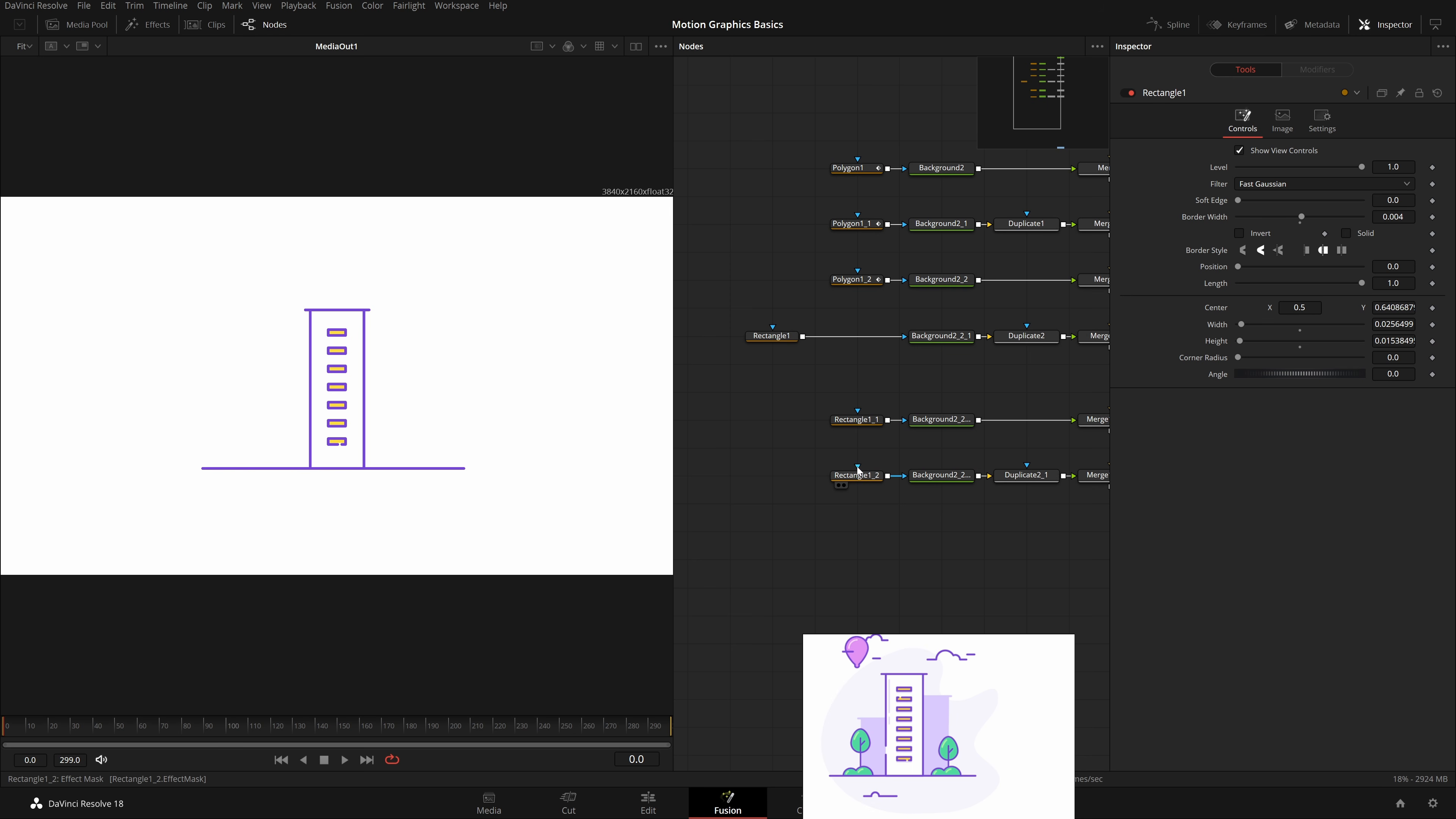
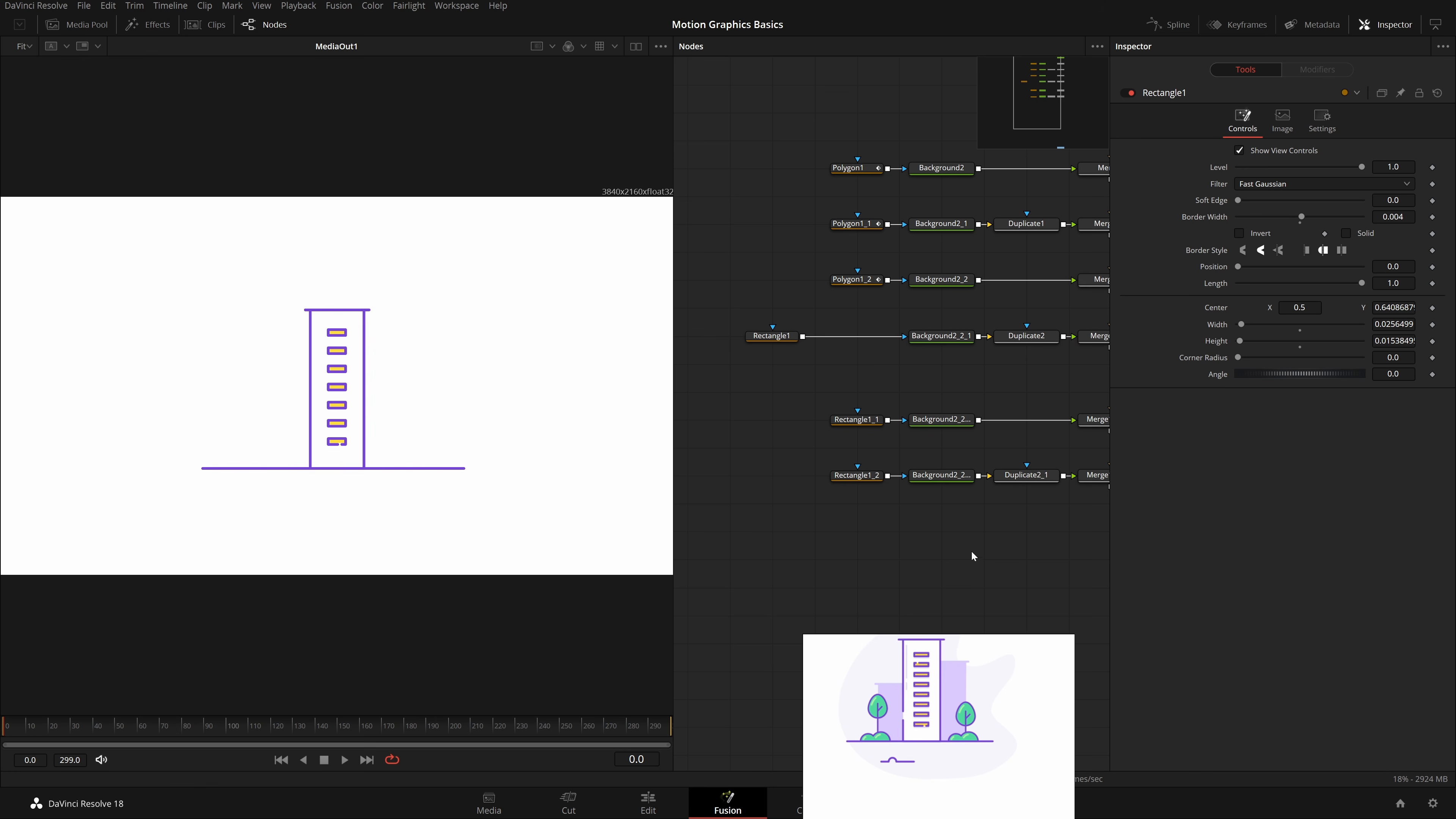
# Step: Move the Background1 node well above Merge1 to lengthen the gap at the start of the merge chain
pyautogui.moveTo(971, 552); pyautogui.dragTo(866, 585)
pyautogui.moveTo(951, 267); pyautogui.dragTo(918, 382)
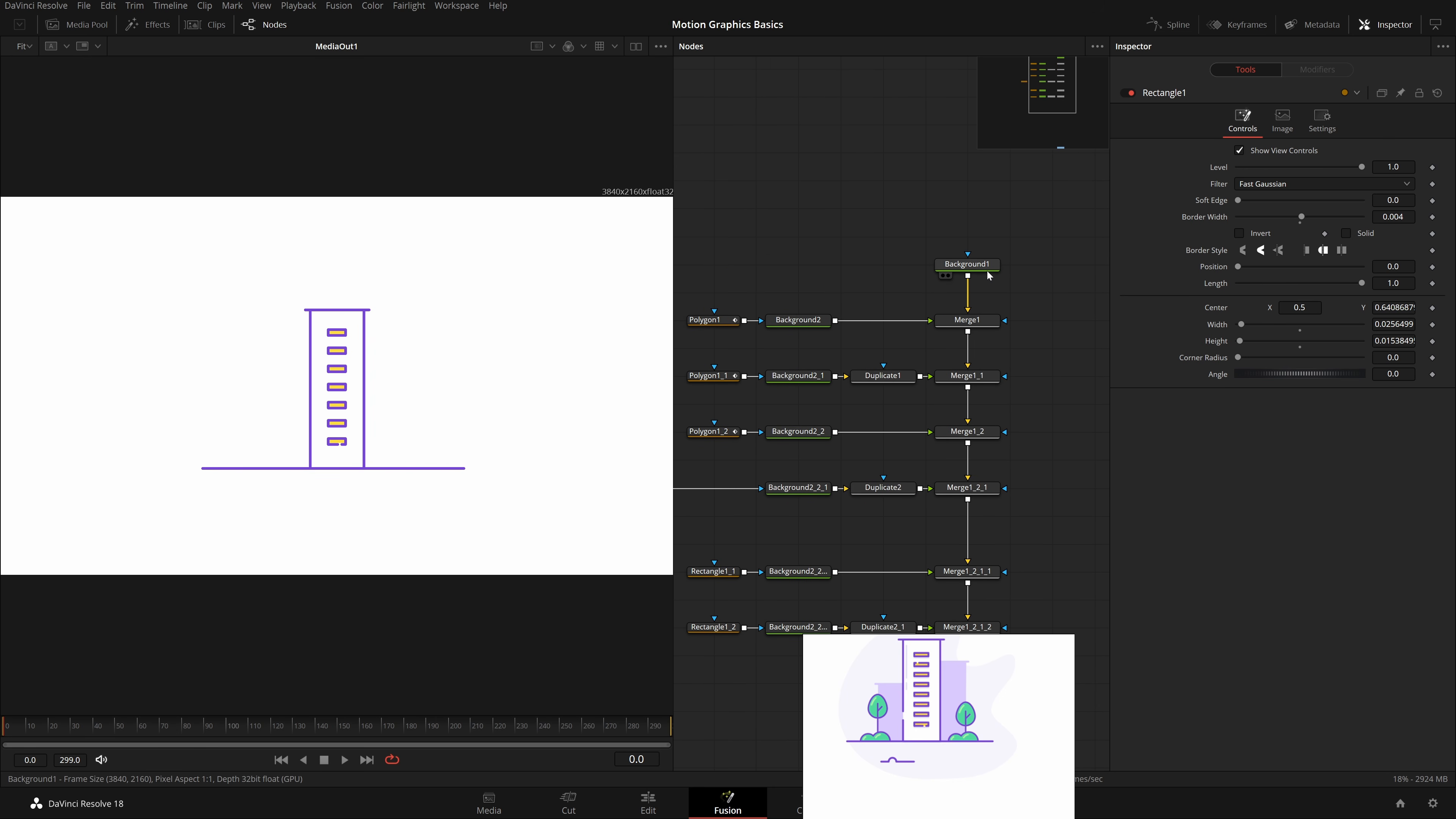
pyautogui.moveTo(984, 265); pyautogui.dragTo(984, 126)
pyautogui.moveTo(969, 102); pyautogui.dragTo(936, 195)
pyautogui.hotkey('shift', 'space')
pyautogui.write('bg')
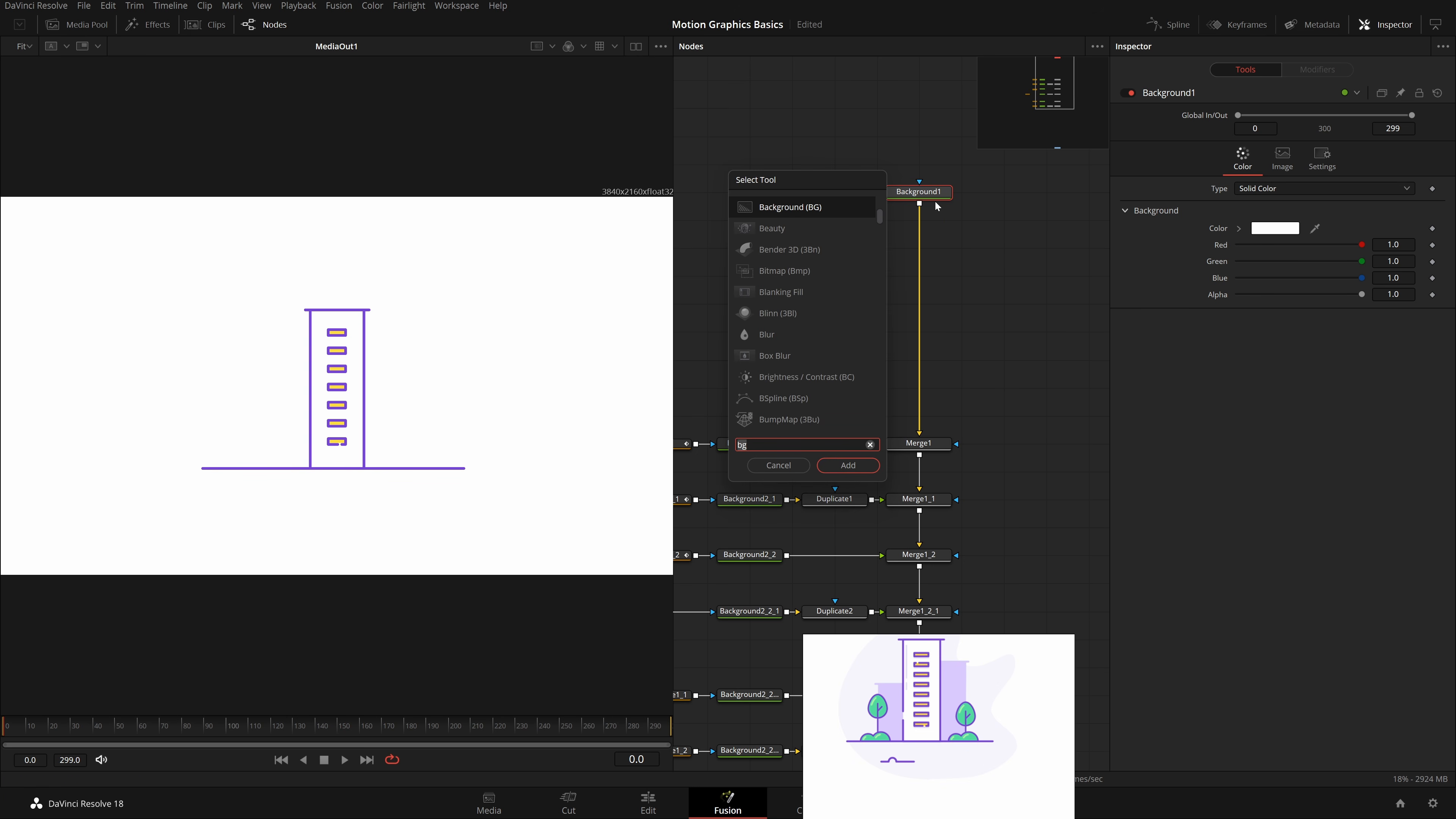
pyautogui.press('Return')
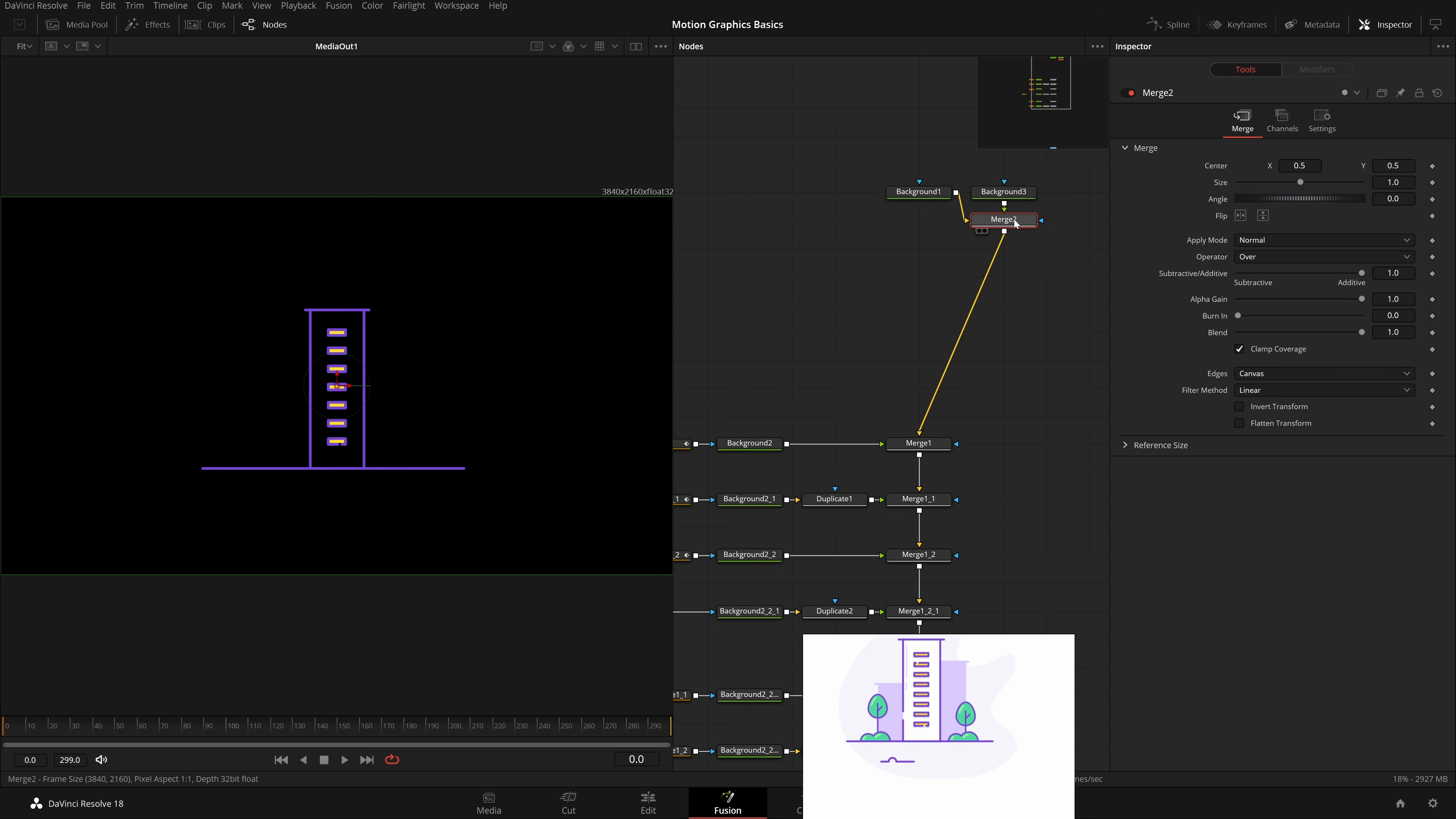
pyautogui.moveTo(1014, 225); pyautogui.dragTo(951, 254)
pyautogui.moveTo(1008, 195); pyautogui.dragTo(1011, 253)
pyautogui.moveTo(1046, 318); pyautogui.dragTo(908, 254)
pyautogui.press('Delete')
# Step: Add a Background node merged after Merge1_2_1_2, and arrange both new nodes in their own row beneath the window nodes
pyautogui.moveTo(946, 192); pyautogui.dragTo(944, 389)
pyautogui.moveTo(975, 477); pyautogui.dragTo(980, 120)
pyautogui.moveTo(976, 490); pyautogui.dragTo(1031, 458)
pyautogui.click(989, 365)
pyautogui.hotkey('shift', 'space')
pyautogui.write('b')
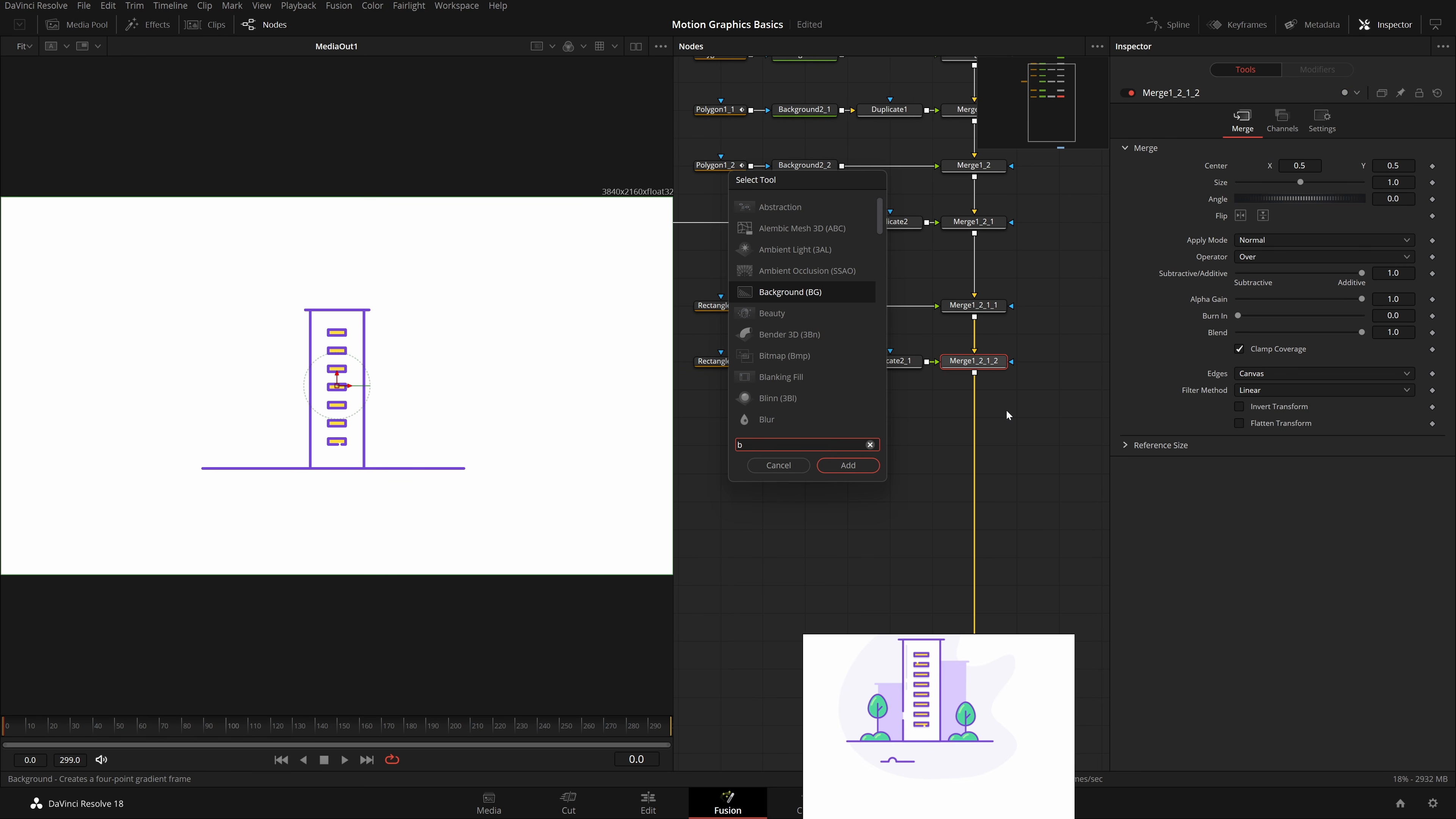
pyautogui.write('g')
pyautogui.press('Return')
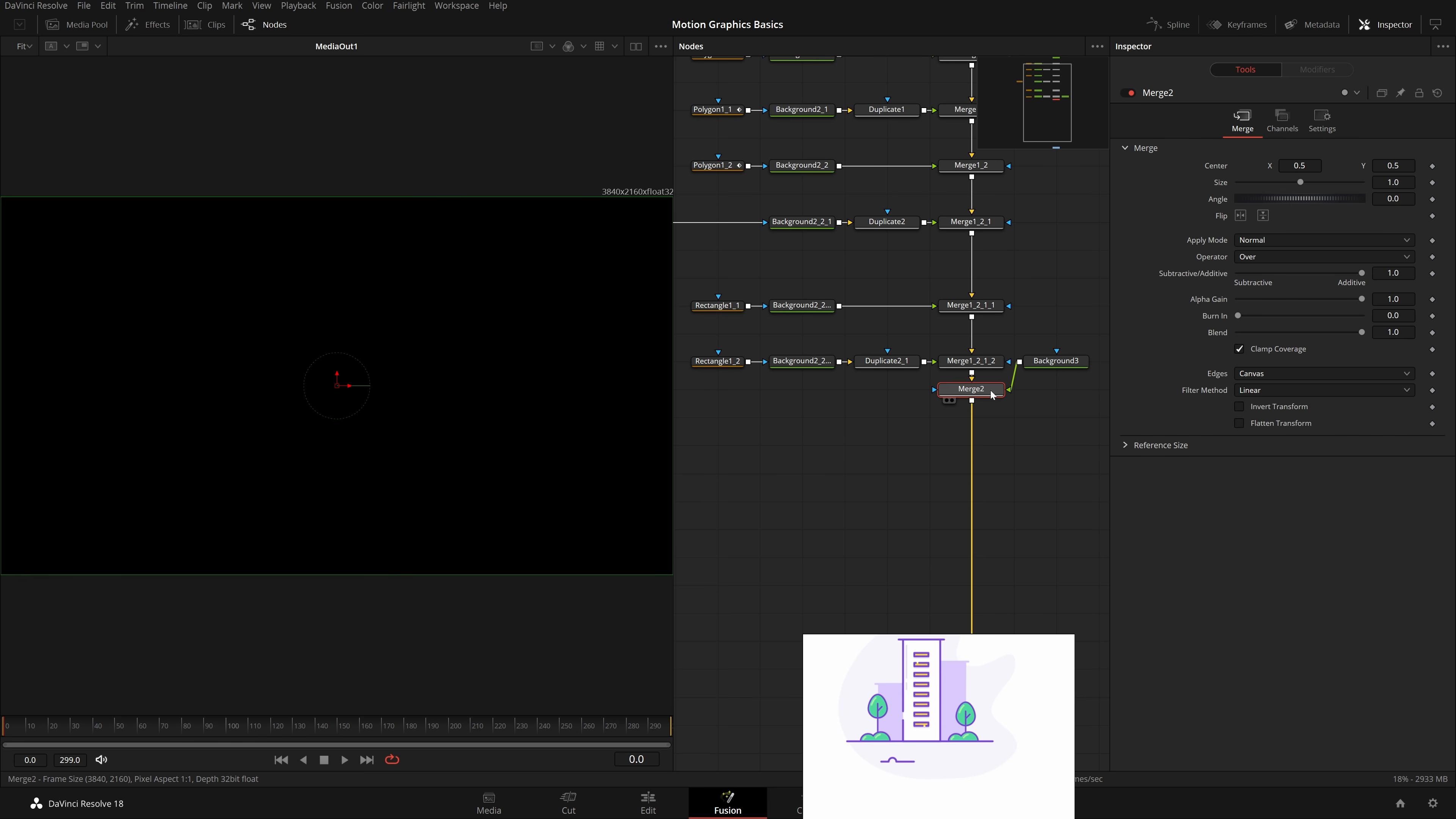
pyautogui.moveTo(991, 394); pyautogui.dragTo(991, 422)
pyautogui.moveTo(1053, 366); pyautogui.dragTo(796, 429)
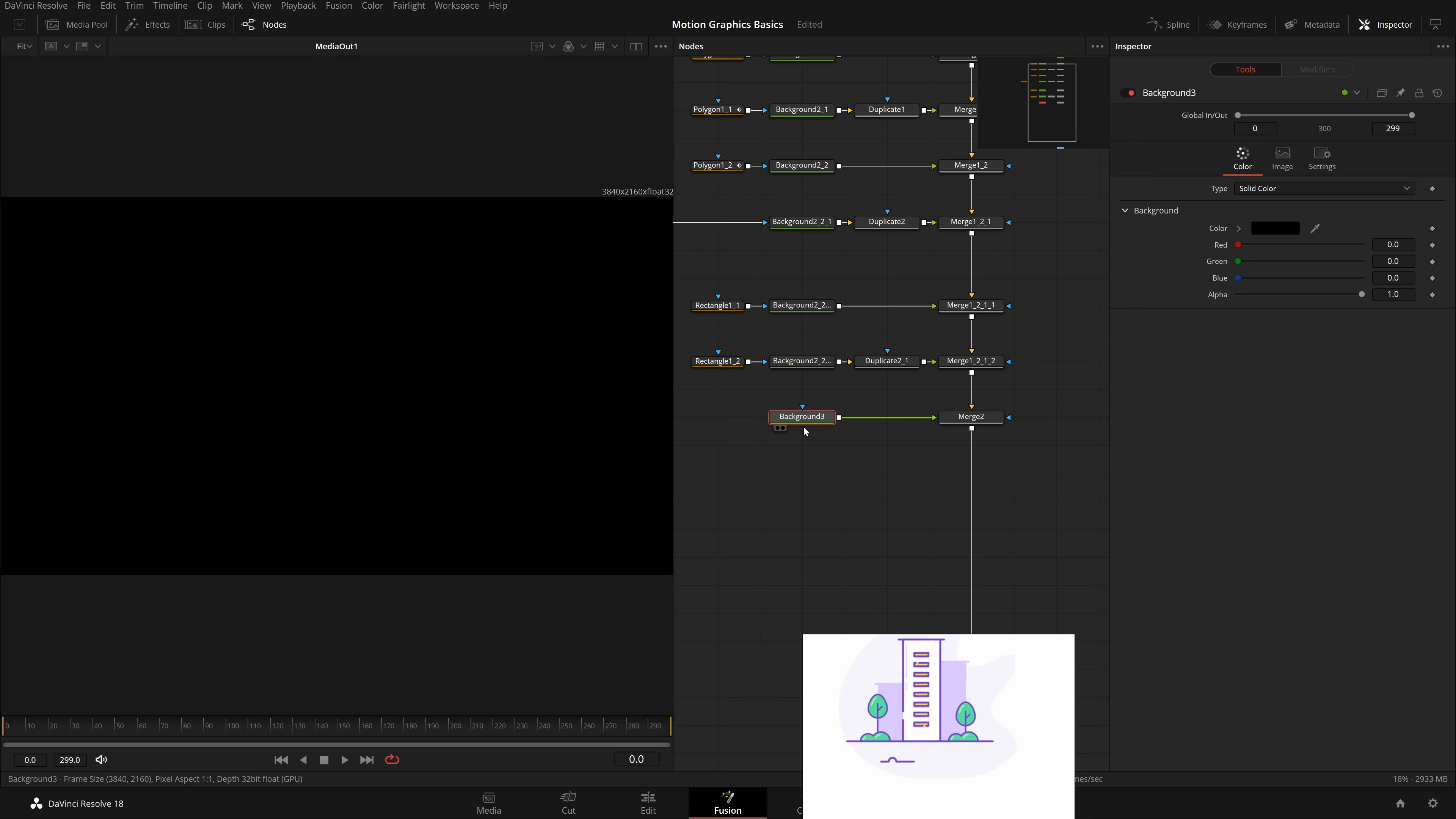
# Step: Set Background3's color to the light purple #dbcbff sampled from the reference's side building
pyautogui.click(1266, 232)
pyautogui.click(647, 406)
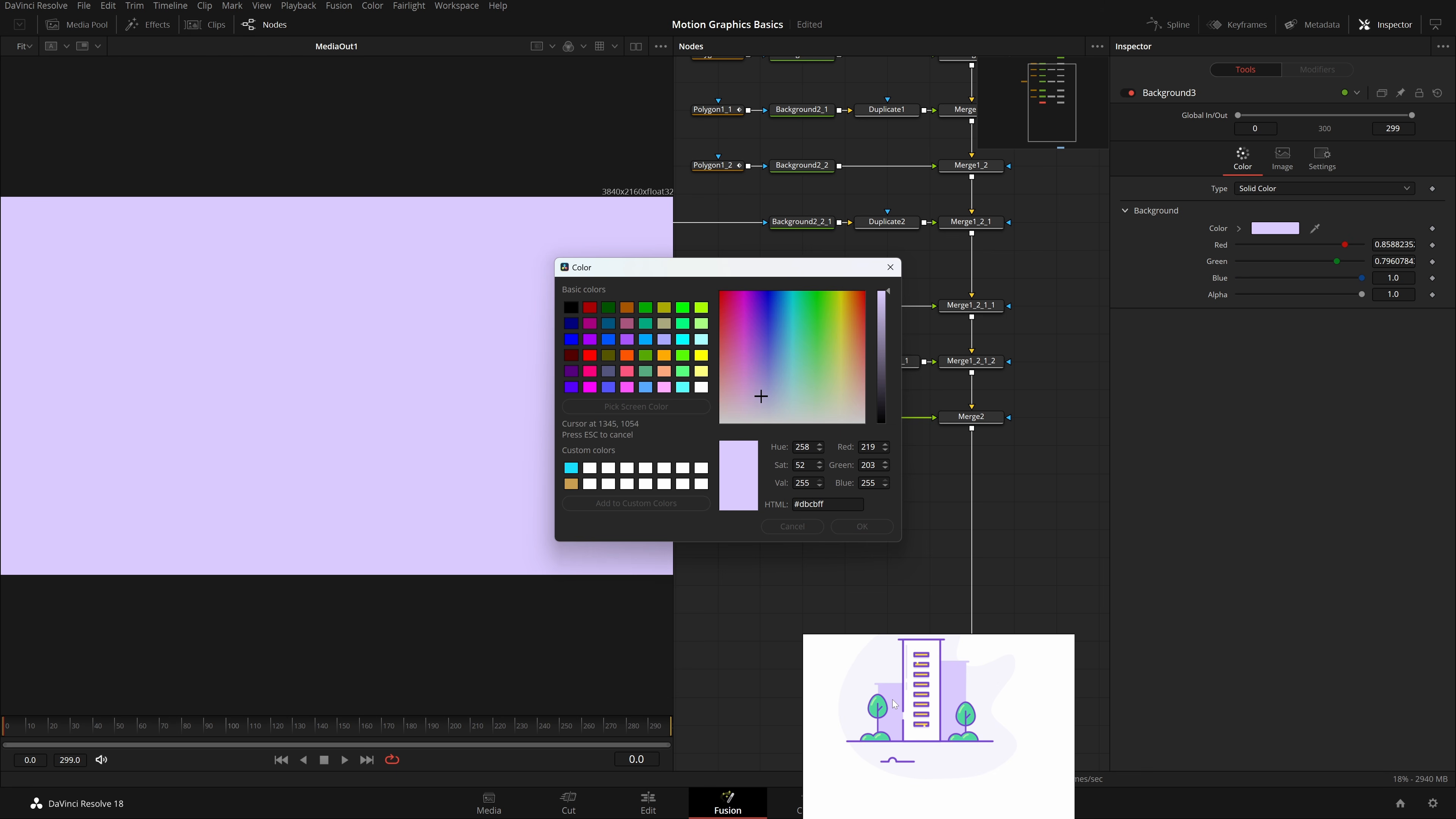
pyautogui.click(894, 704)
pyautogui.click(862, 527)
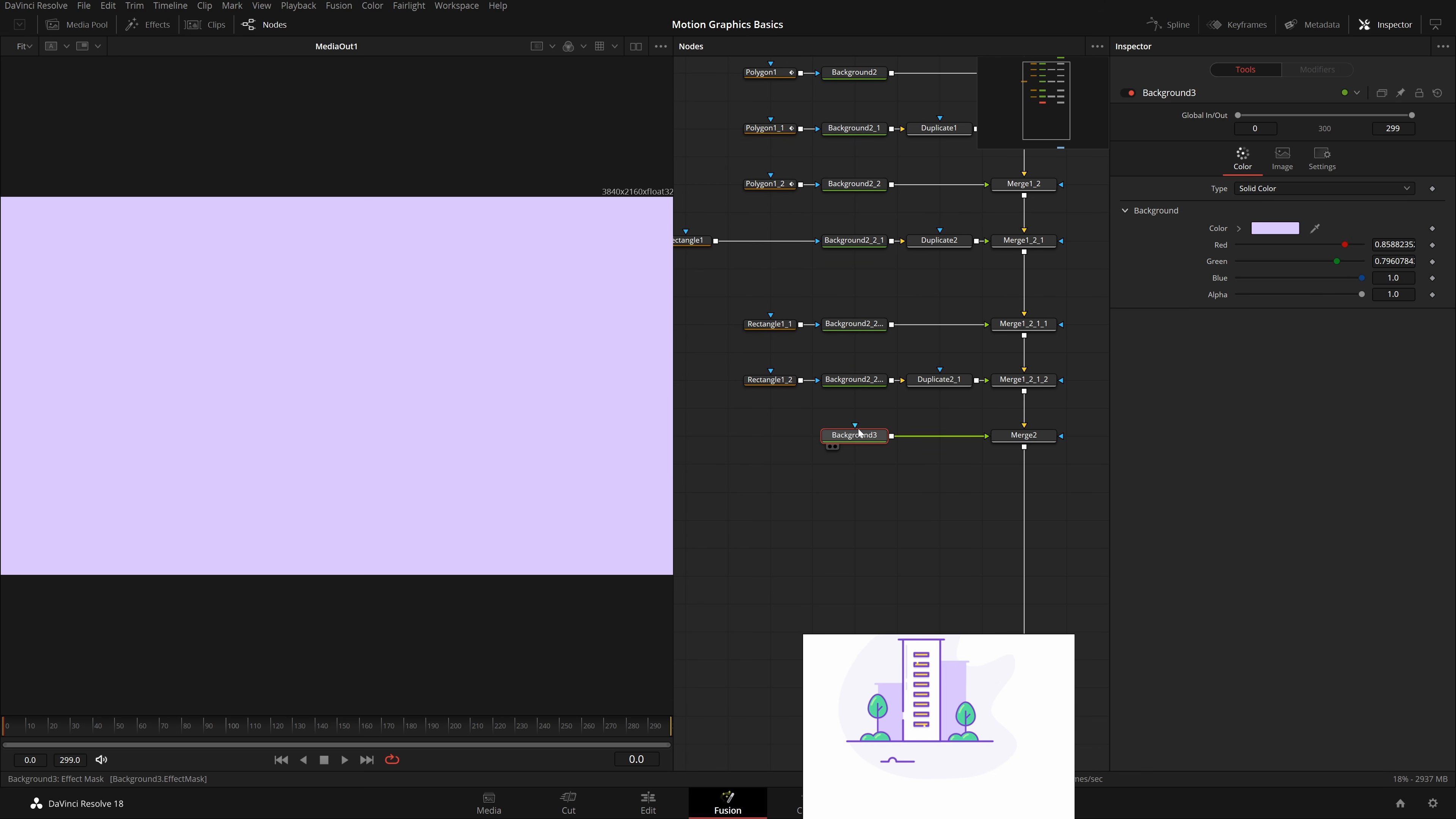
# Step: Add a Rectangle mask to Background3
pyautogui.hotkey('shift', 'space')
pyautogui.write('bg')
pyautogui.press('BackSpace')
pyautogui.press('BackSpace')
pyautogui.write('rect')
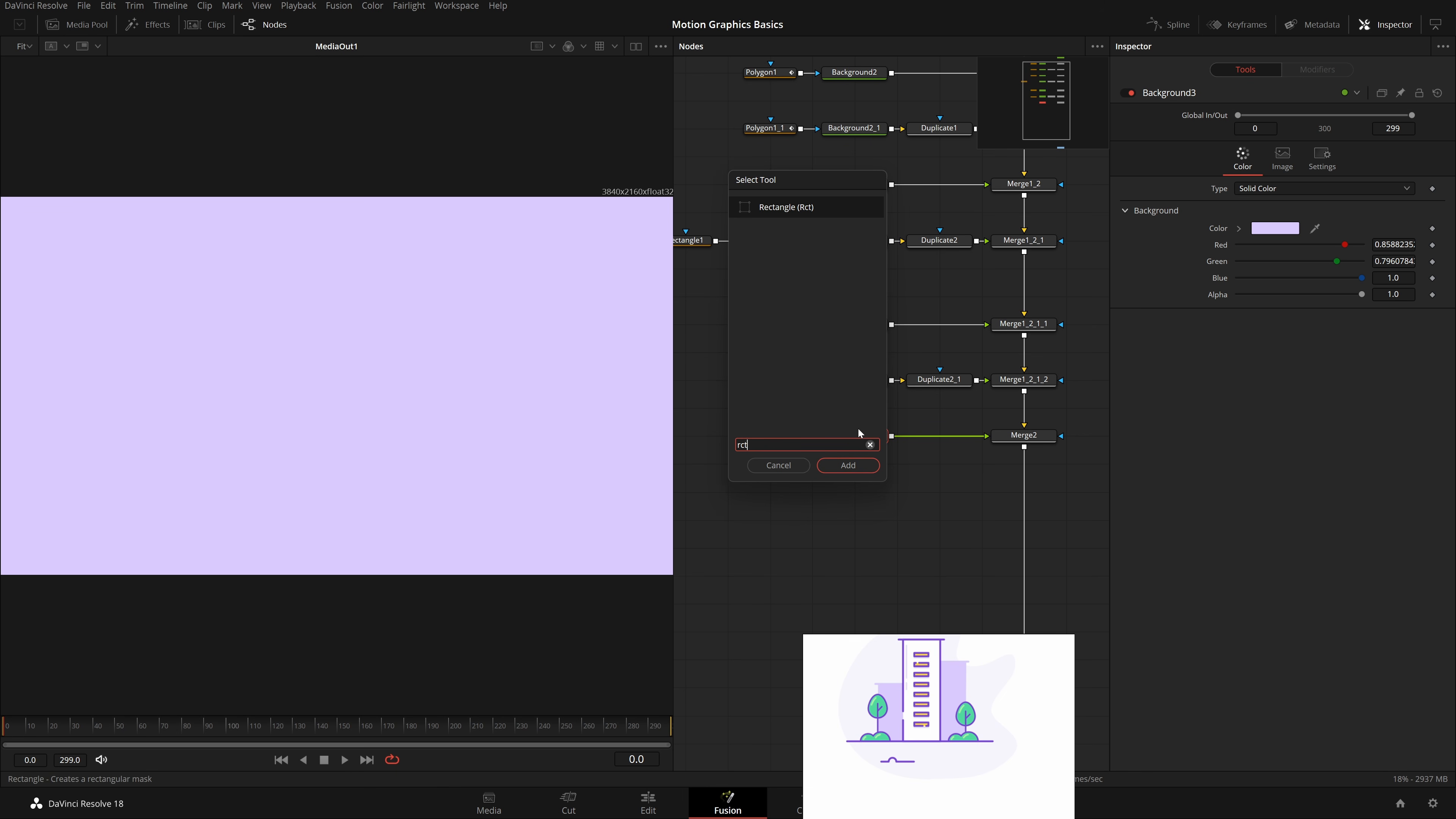
pyautogui.press('Return')
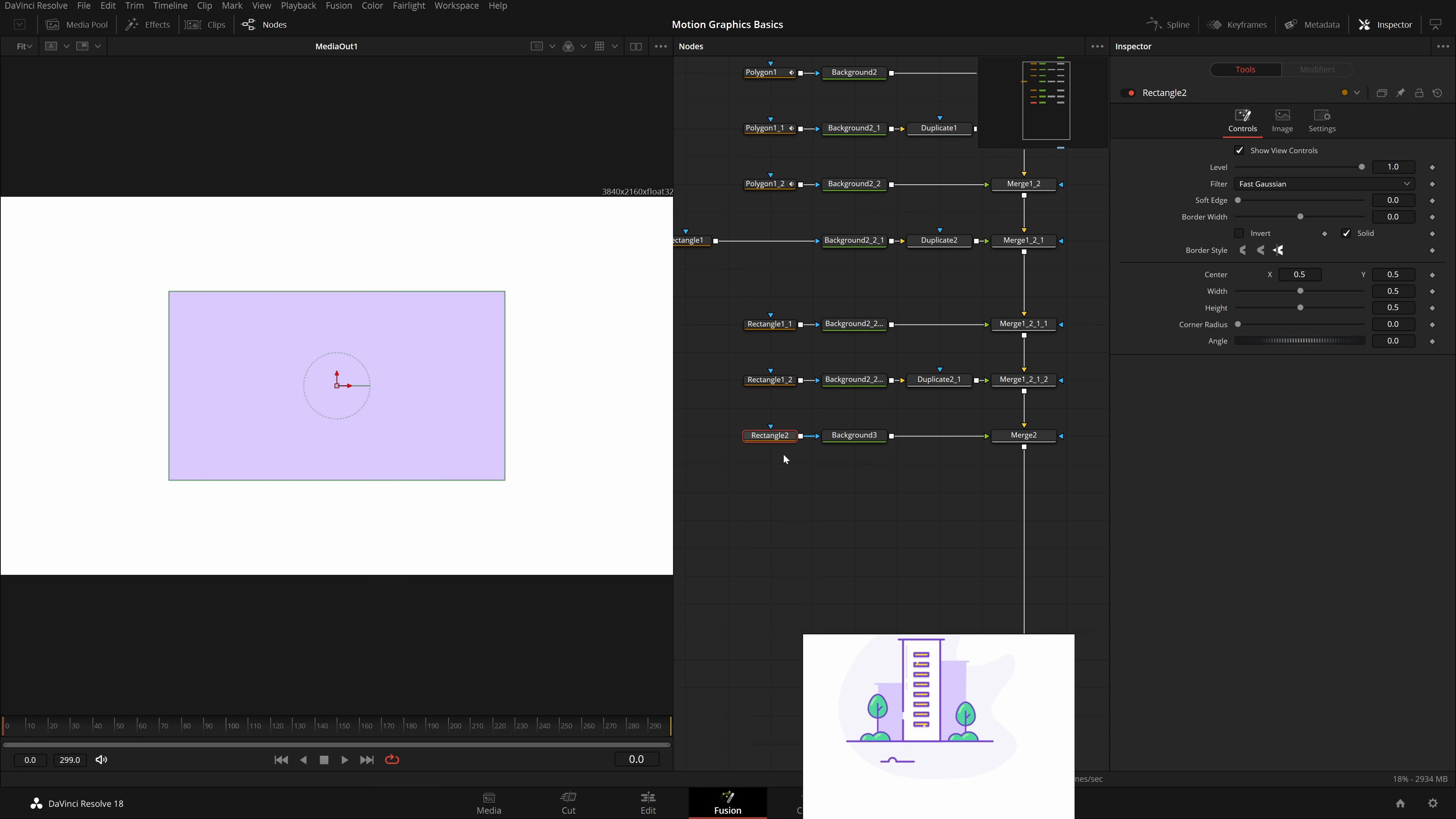
# Step: Size Rectangle2 to about 0.080 Width and 0.288 Height, place it on the ground against the tower's left wall, and save the project
pyautogui.moveTo(504, 489); pyautogui.dragTo(375, 461)
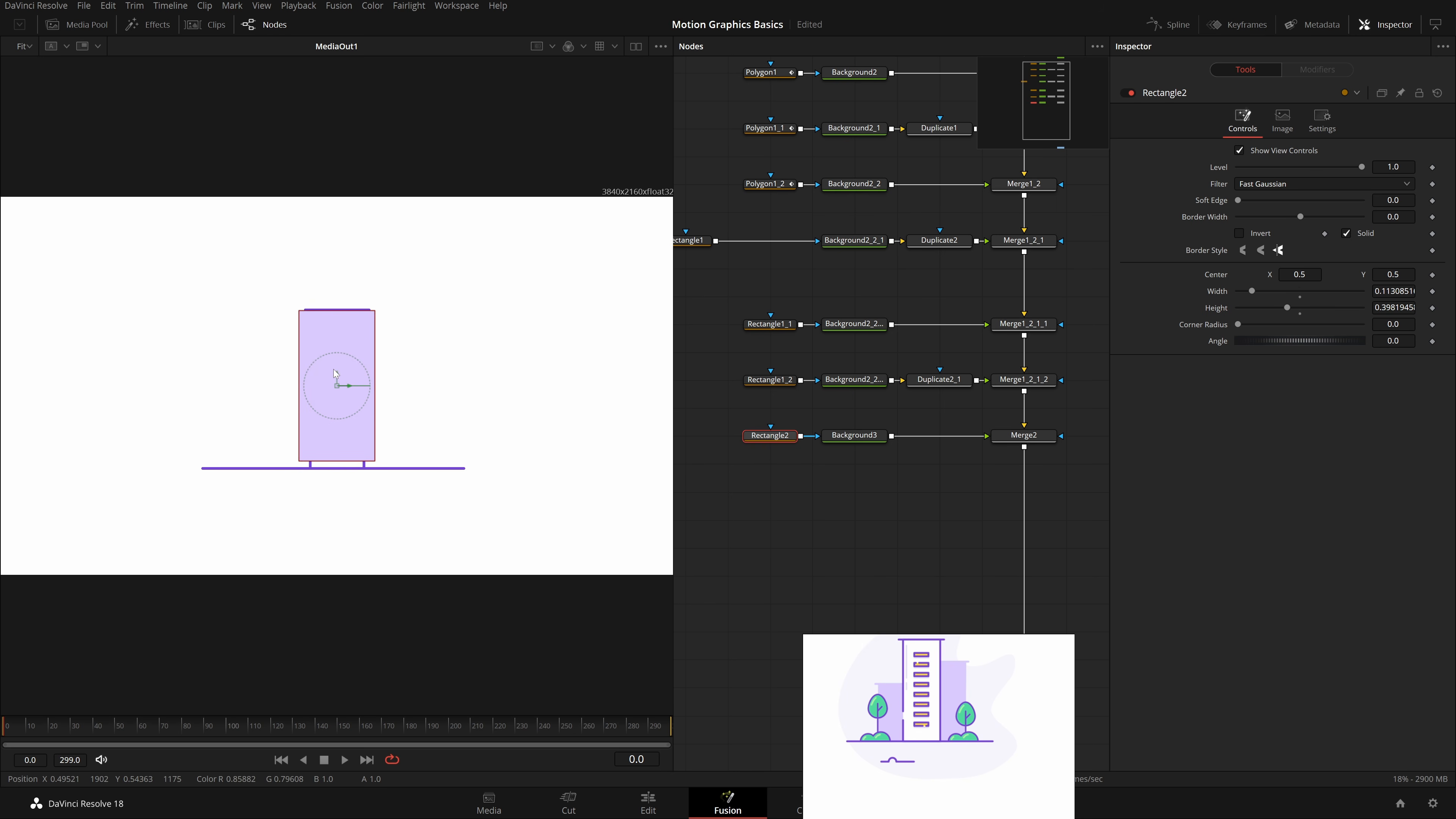
pyautogui.scroll(2, 328, 375)
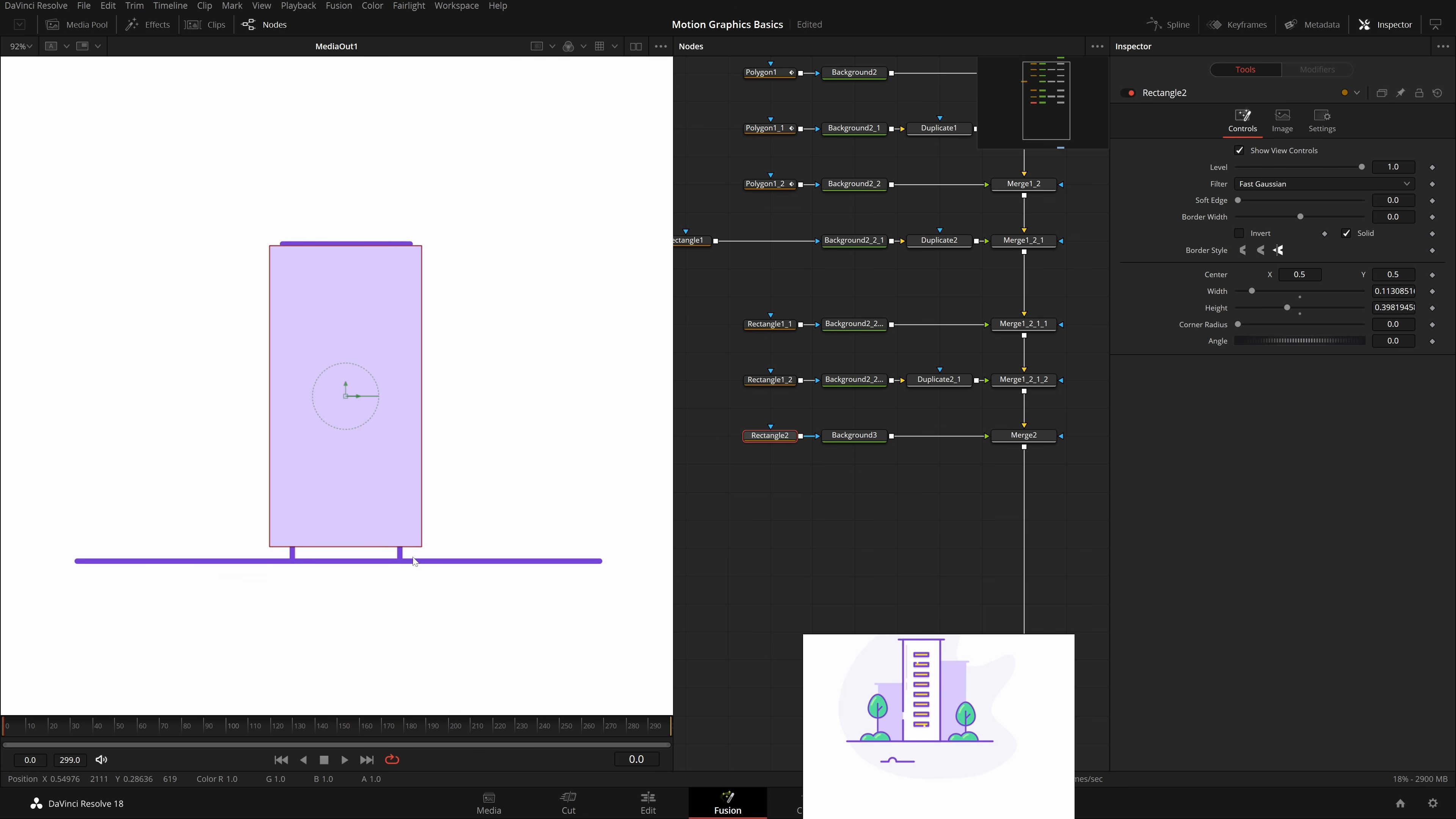
pyautogui.moveTo(422, 552); pyautogui.dragTo(389, 479)
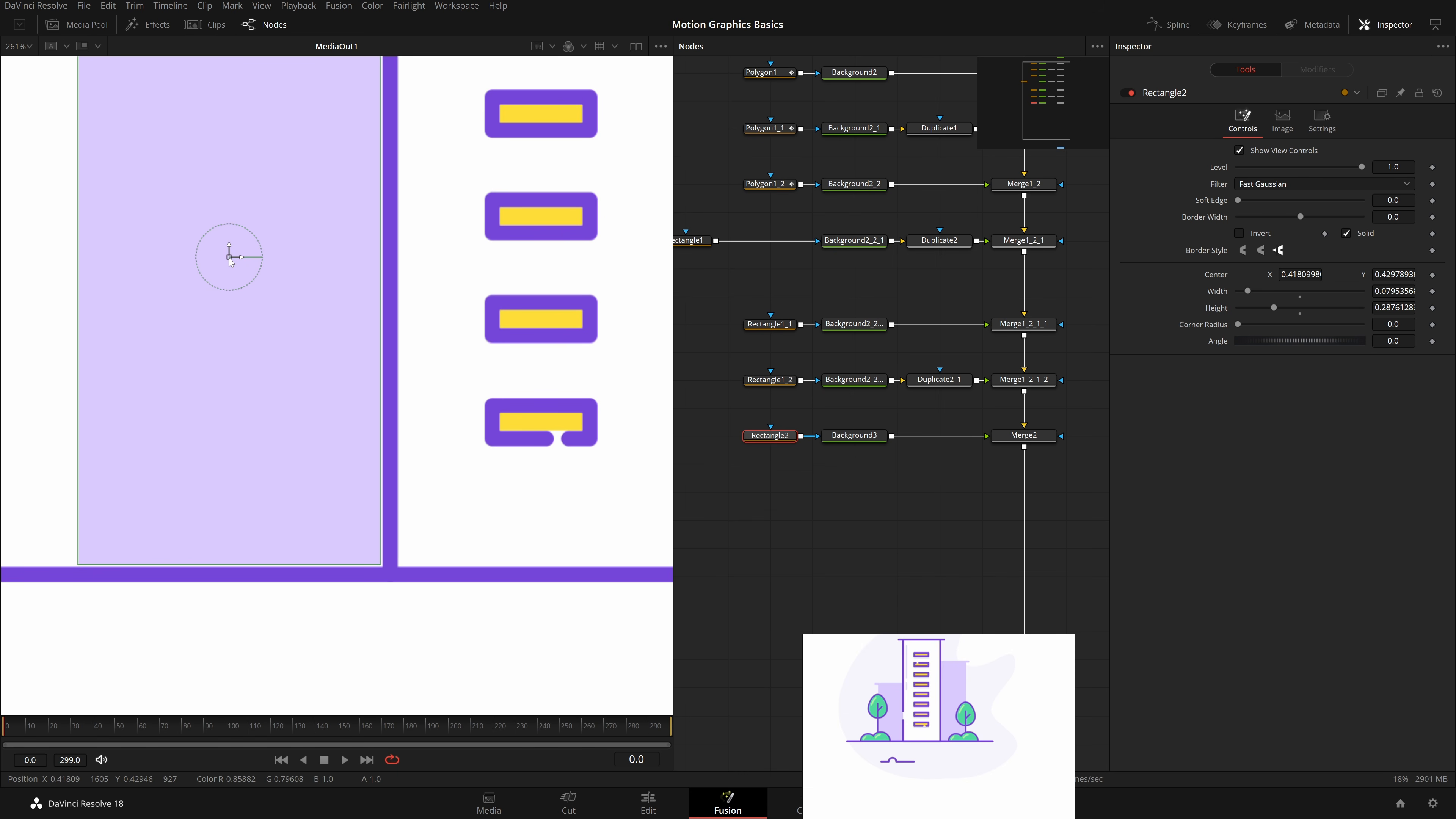
pyautogui.moveTo(229, 259)
pyautogui.mouseDown()
pyautogui.moveTo(220, 248)
pyautogui.moveTo(243, 261)
pyautogui.mouseUp()
pyautogui.click(328, 485)
pyautogui.hotkey('ctrl', 'f')
pyautogui.hotkey('ctrl', 's')
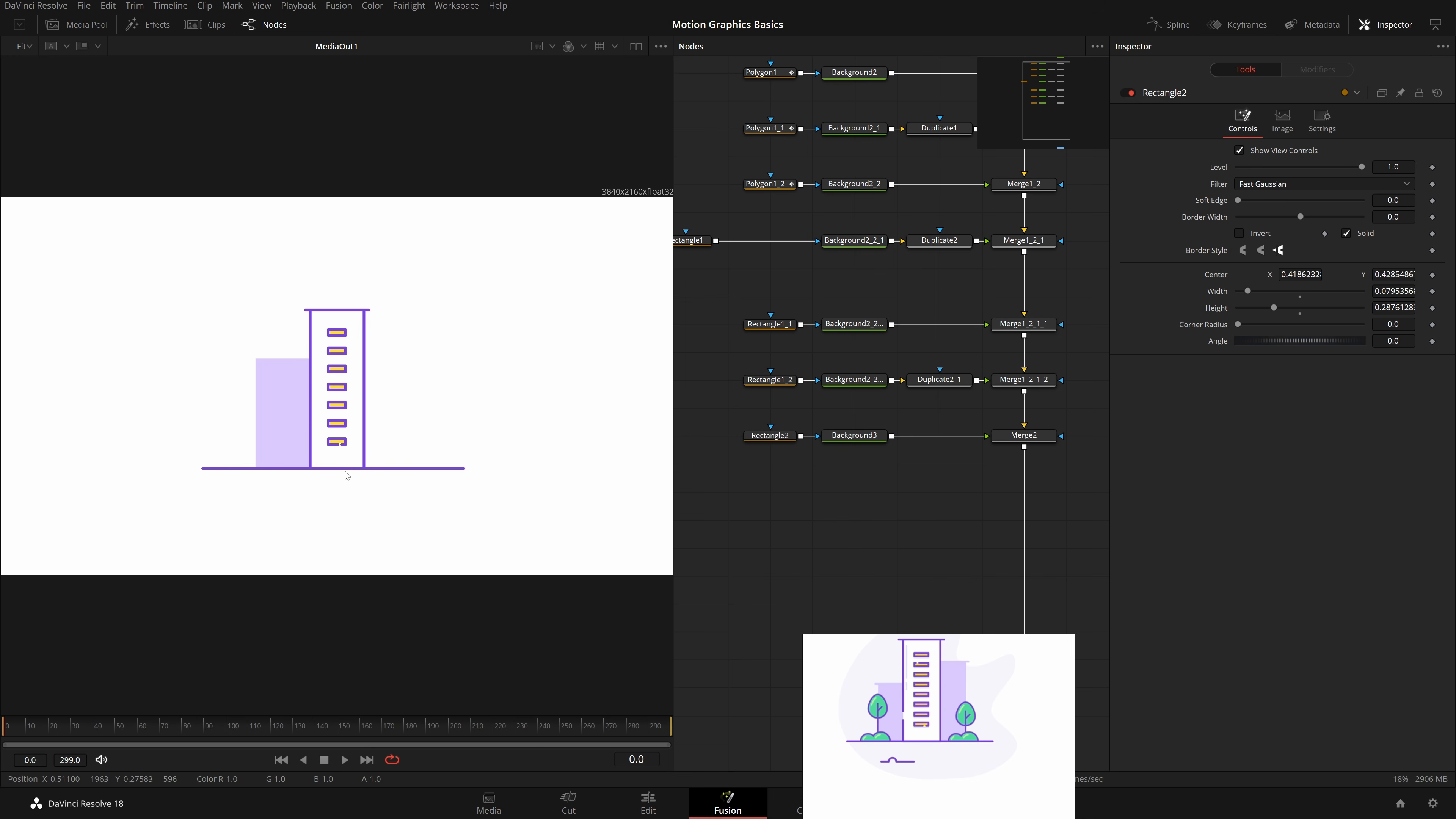
# Step: Add a second Rectangle mask between Rectangle2 and Background3 for the side building's roof
pyautogui.scroll(2, 291, 379)
pyautogui.moveTo(806, 508); pyautogui.dragTo(861, 529)
pyautogui.click(837, 459)
pyautogui.hotkey('shift', 'space')
pyautogui.write('rct')
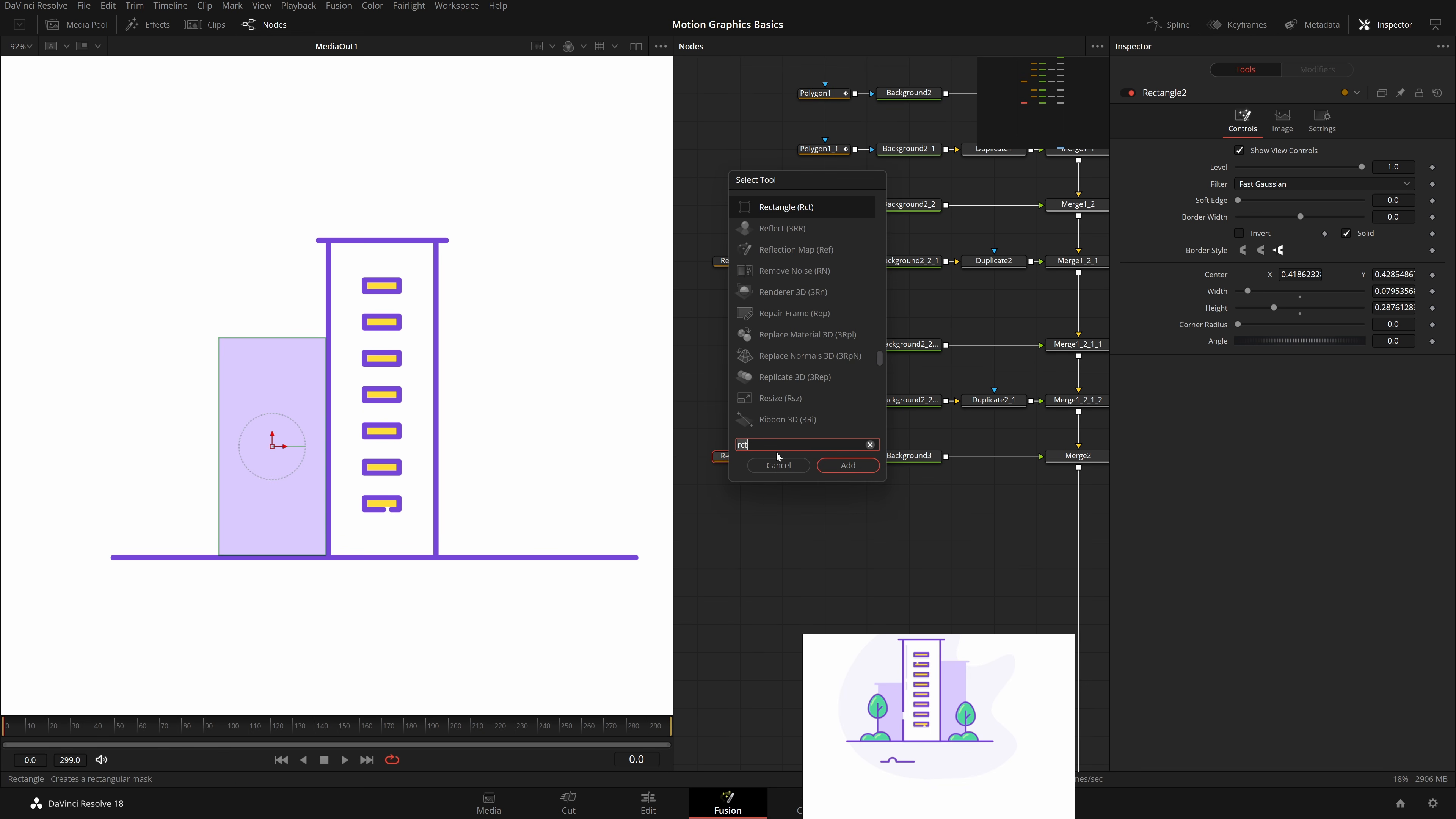
pyautogui.press('Return')
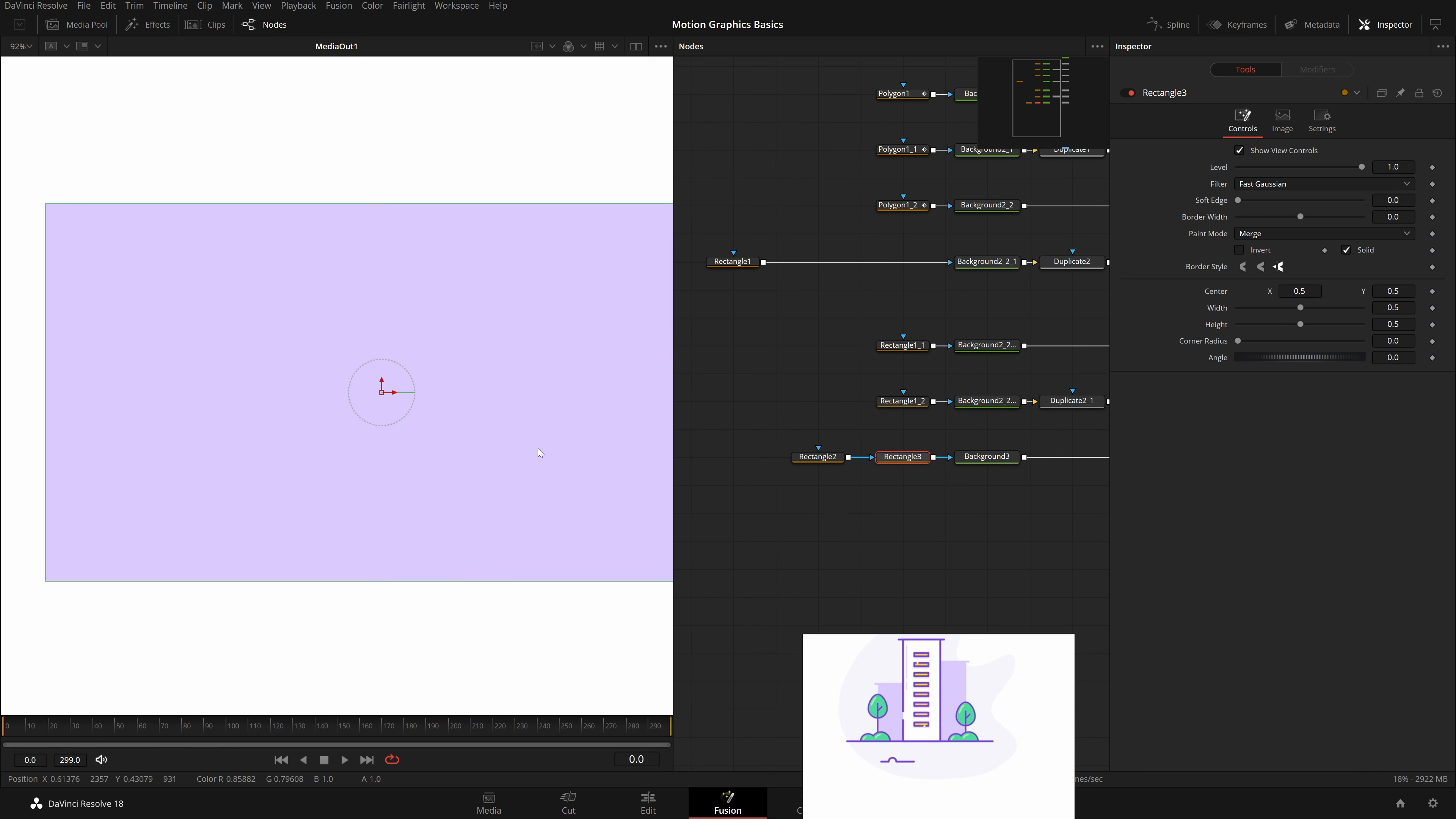
# Step: Shape Rectangle3 into a roof strip about 0.083 wide and 0.012 high, and position it across the top of the side building
pyautogui.moveTo(603, 542); pyautogui.dragTo(302, 396)
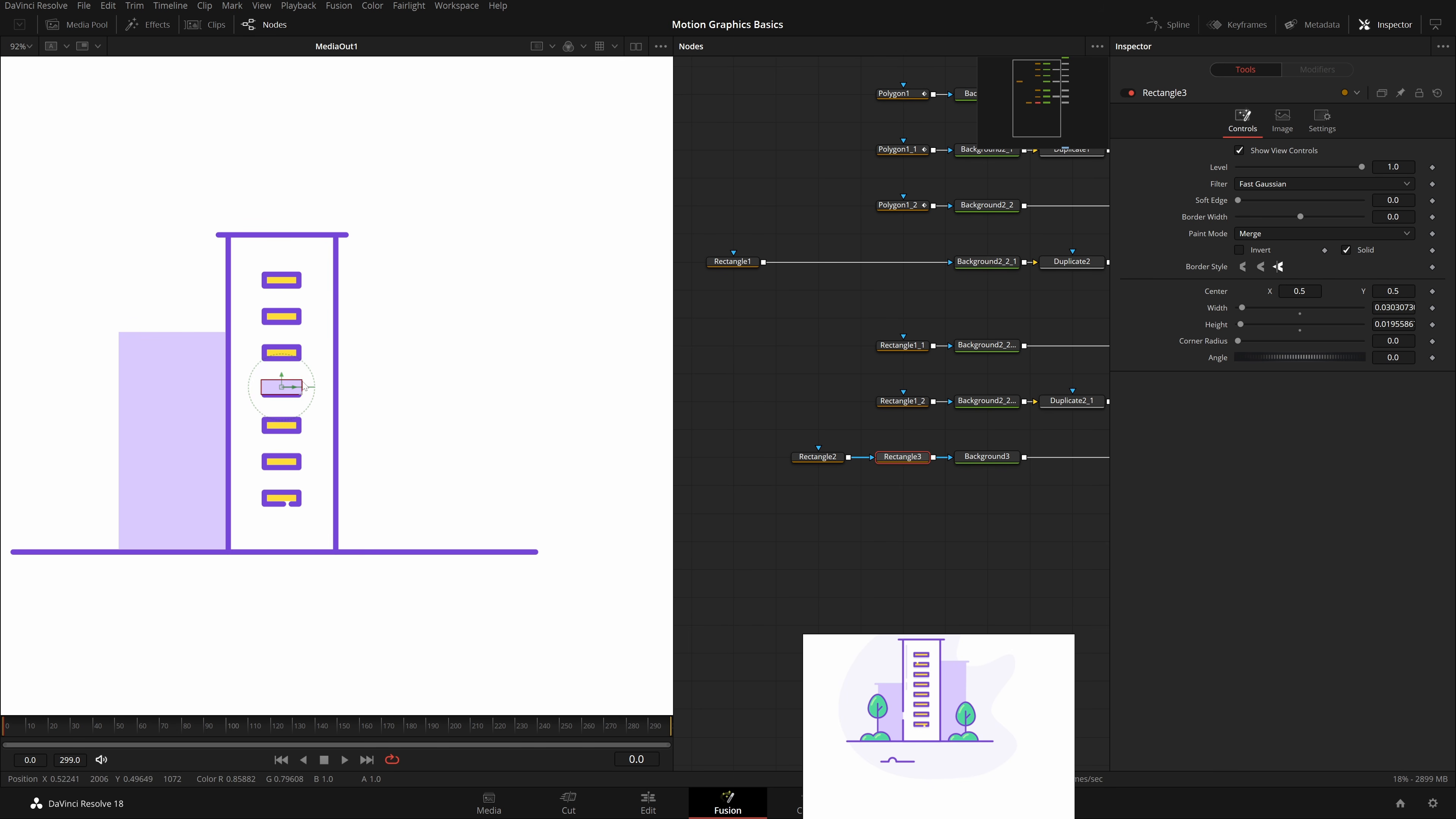
pyautogui.scroll(4, 302, 396)
pyautogui.moveTo(511, 412); pyautogui.dragTo(358, 317)
pyautogui.click(730, 461)
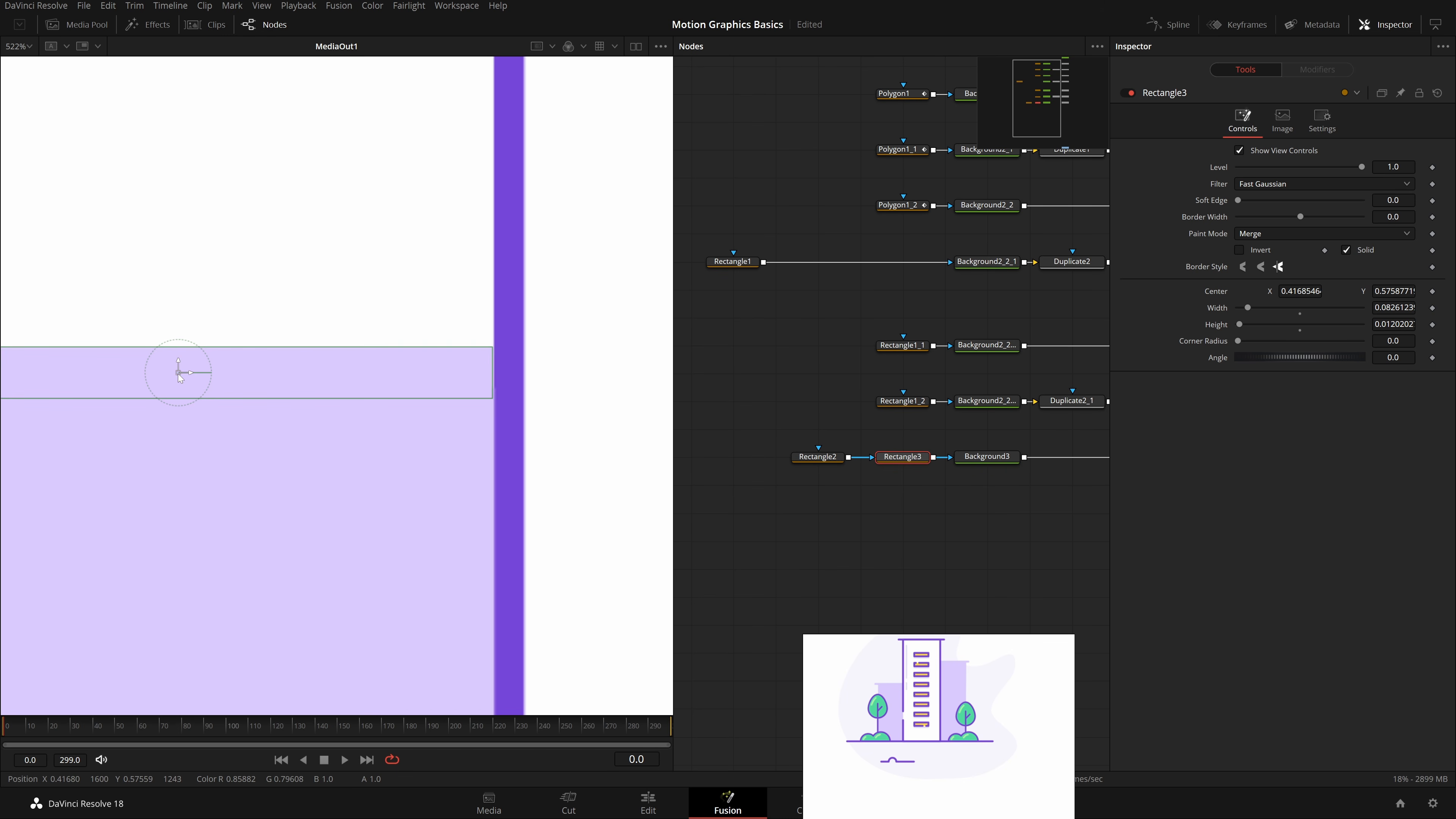
pyautogui.moveTo(179, 376); pyautogui.dragTo(180, 383)
pyautogui.scroll(-2, 410, 528)
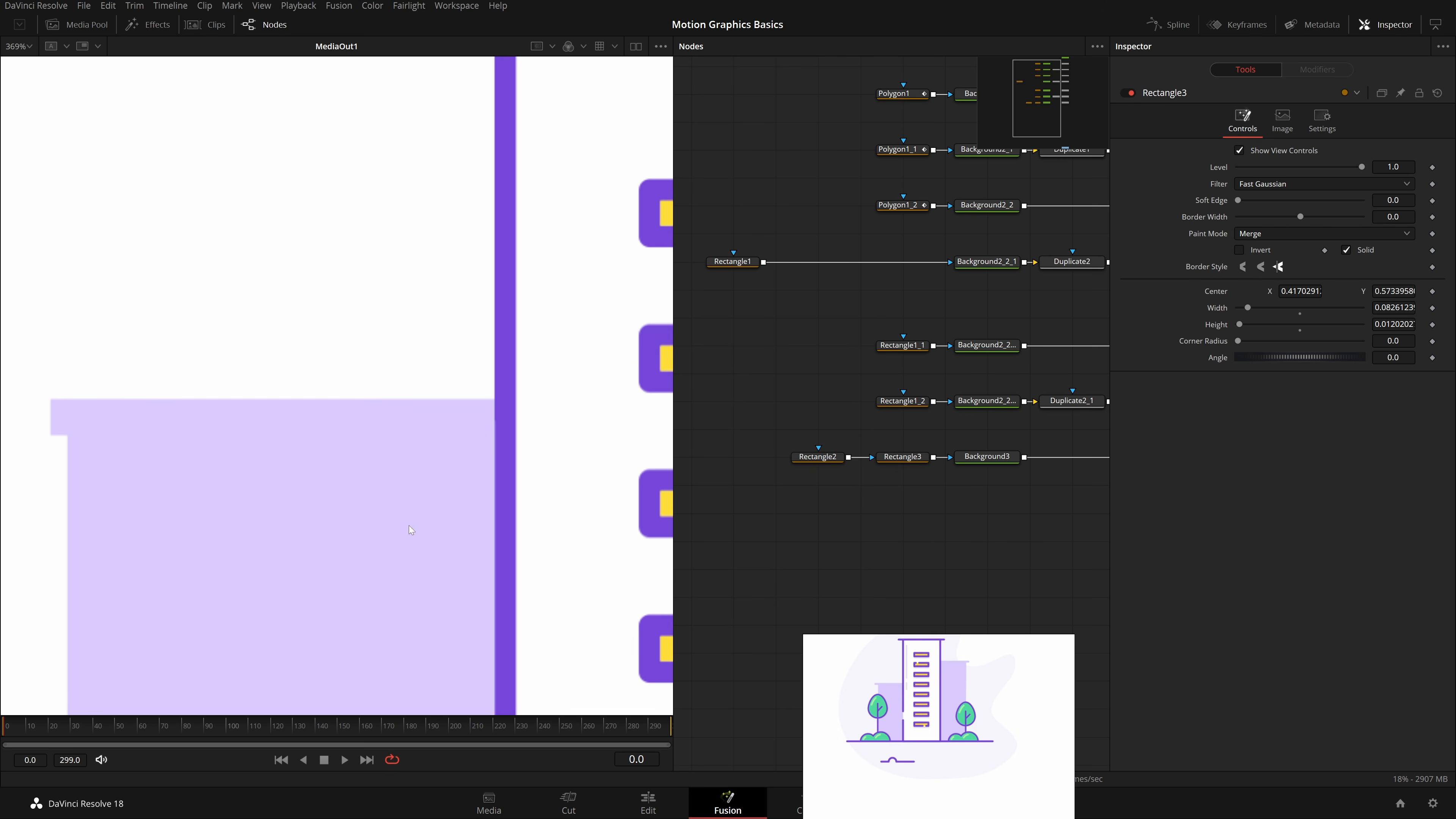
pyautogui.moveTo(520, 463); pyautogui.dragTo(442, 463)
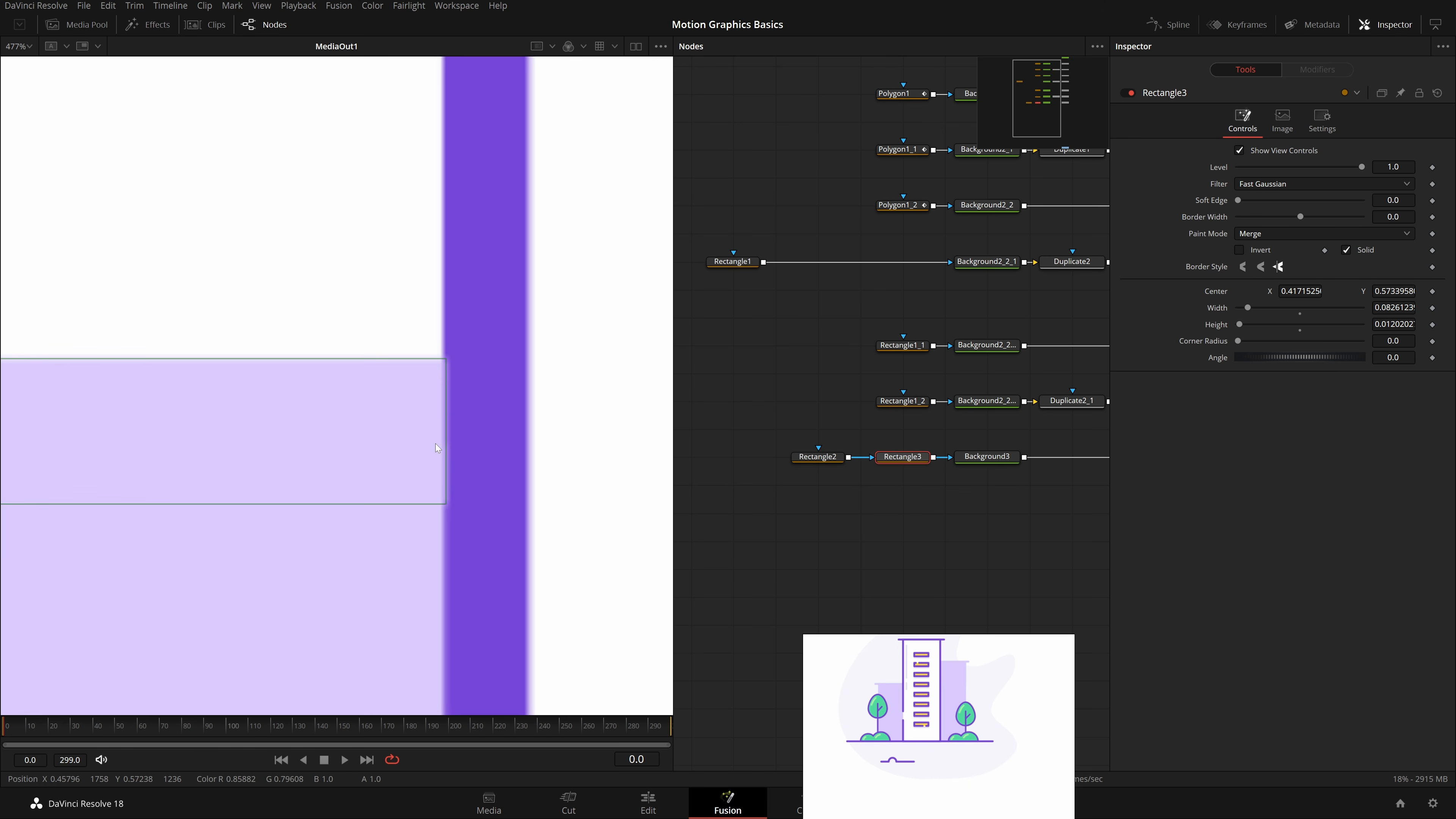
pyautogui.scroll(-3, 341, 558)
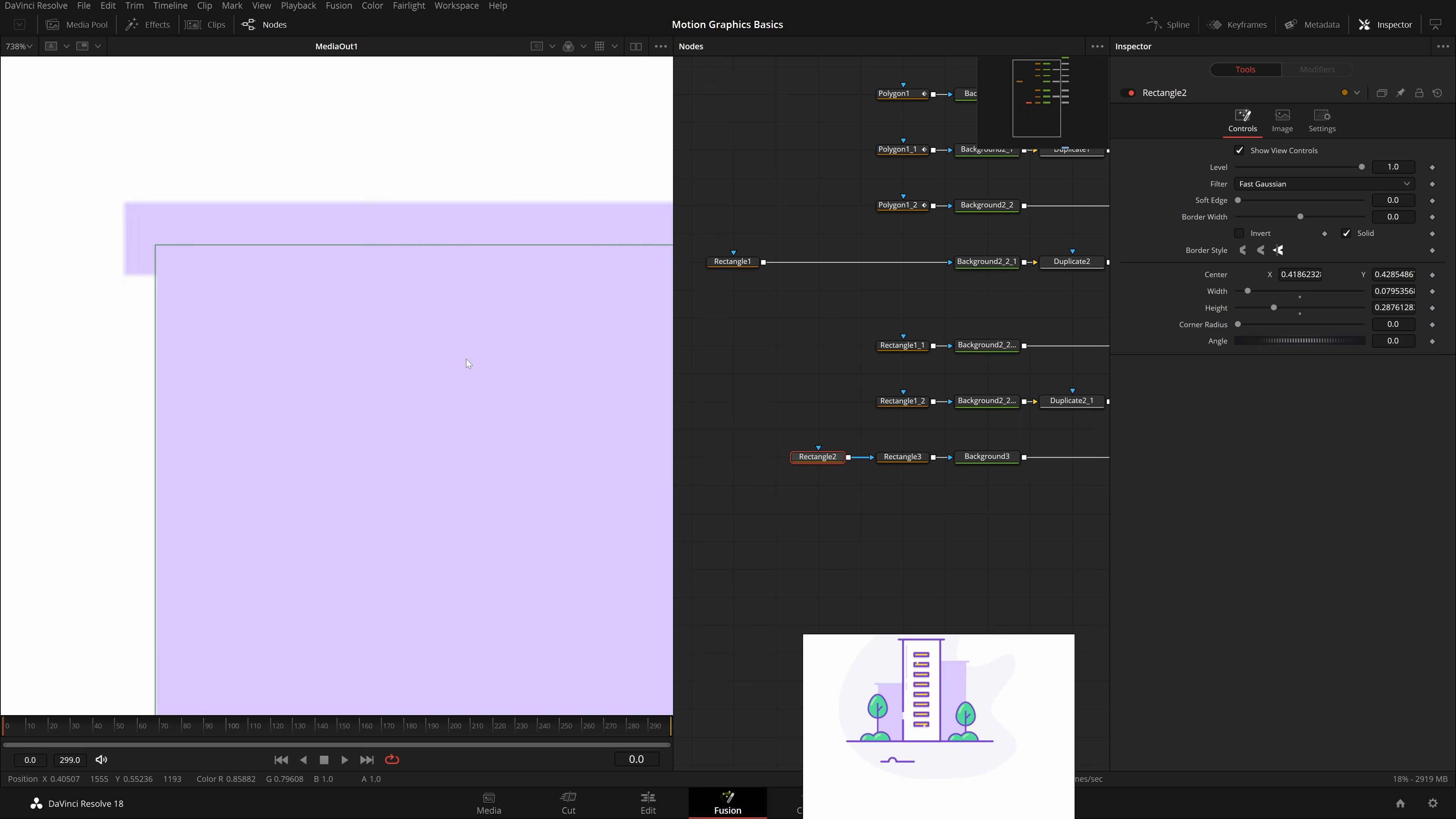
# Step: Thin the Rectangle3 roof strip to about 0.004 Height, shift it slightly left, and widen it to about 0.084 to meet the tower wall
pyautogui.click(908, 459)
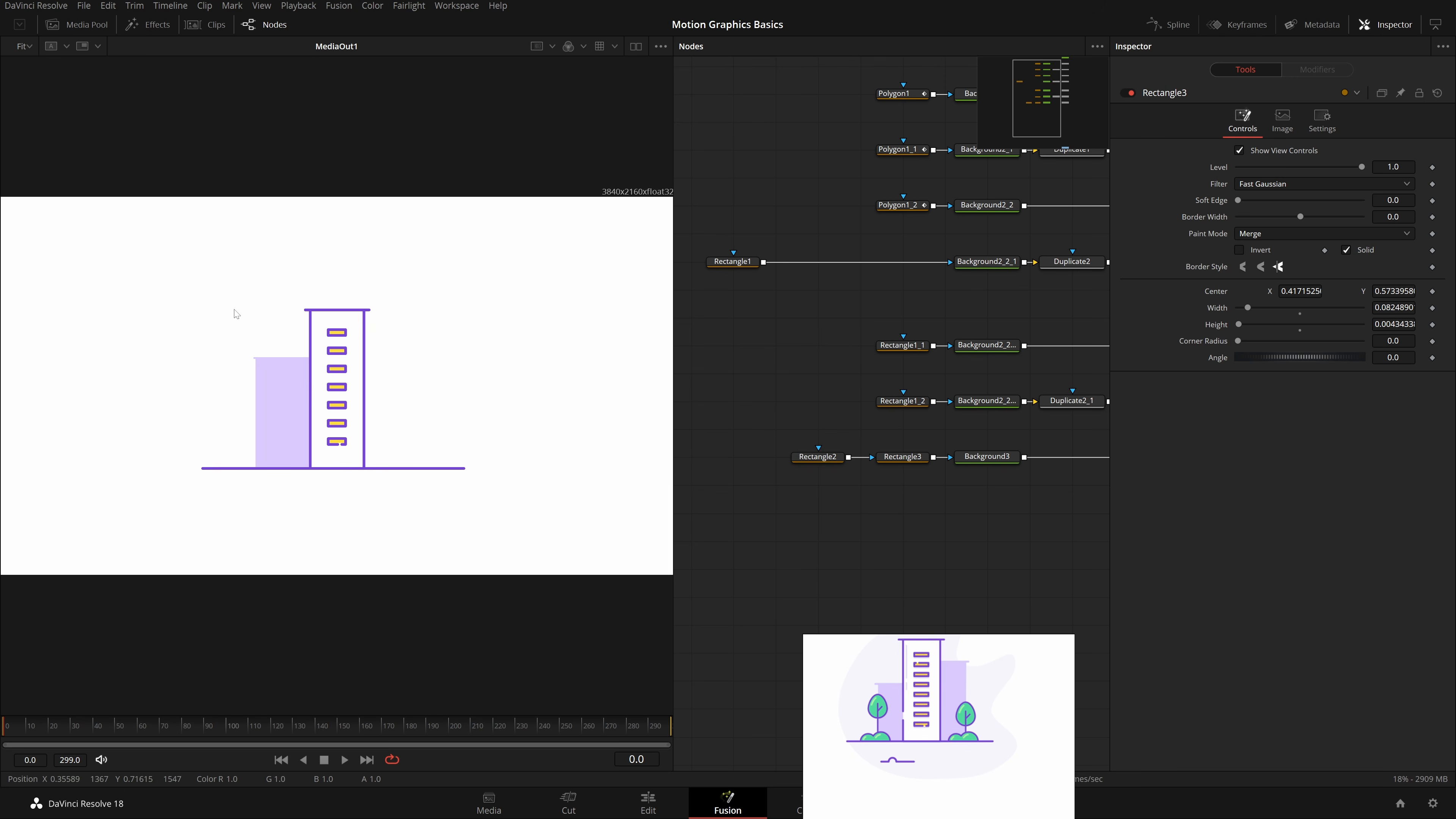
pyautogui.click(281, 358)
pyautogui.scroll(6, 507, 471)
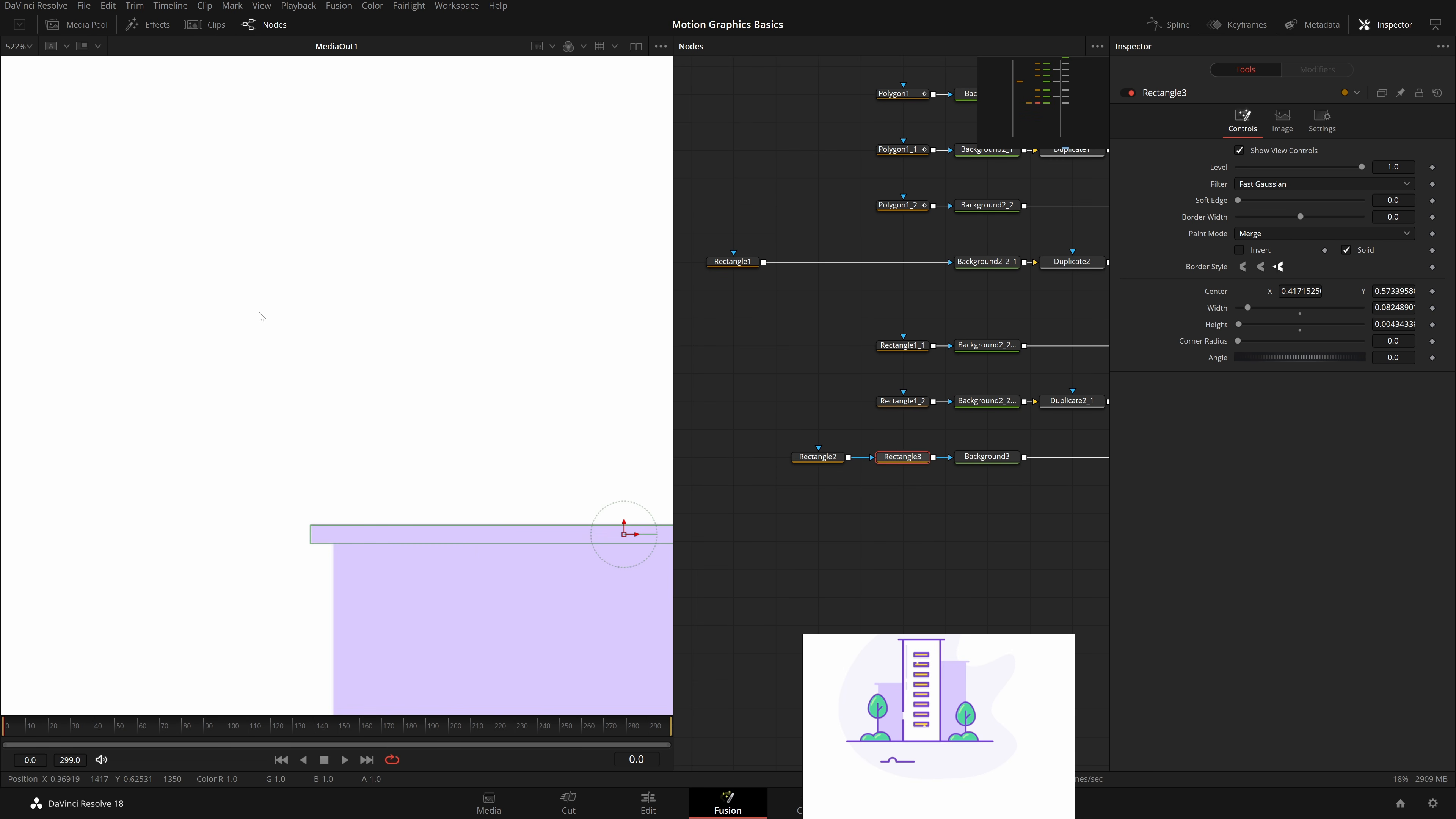
pyautogui.moveTo(507, 471); pyautogui.dragTo(252, 459)
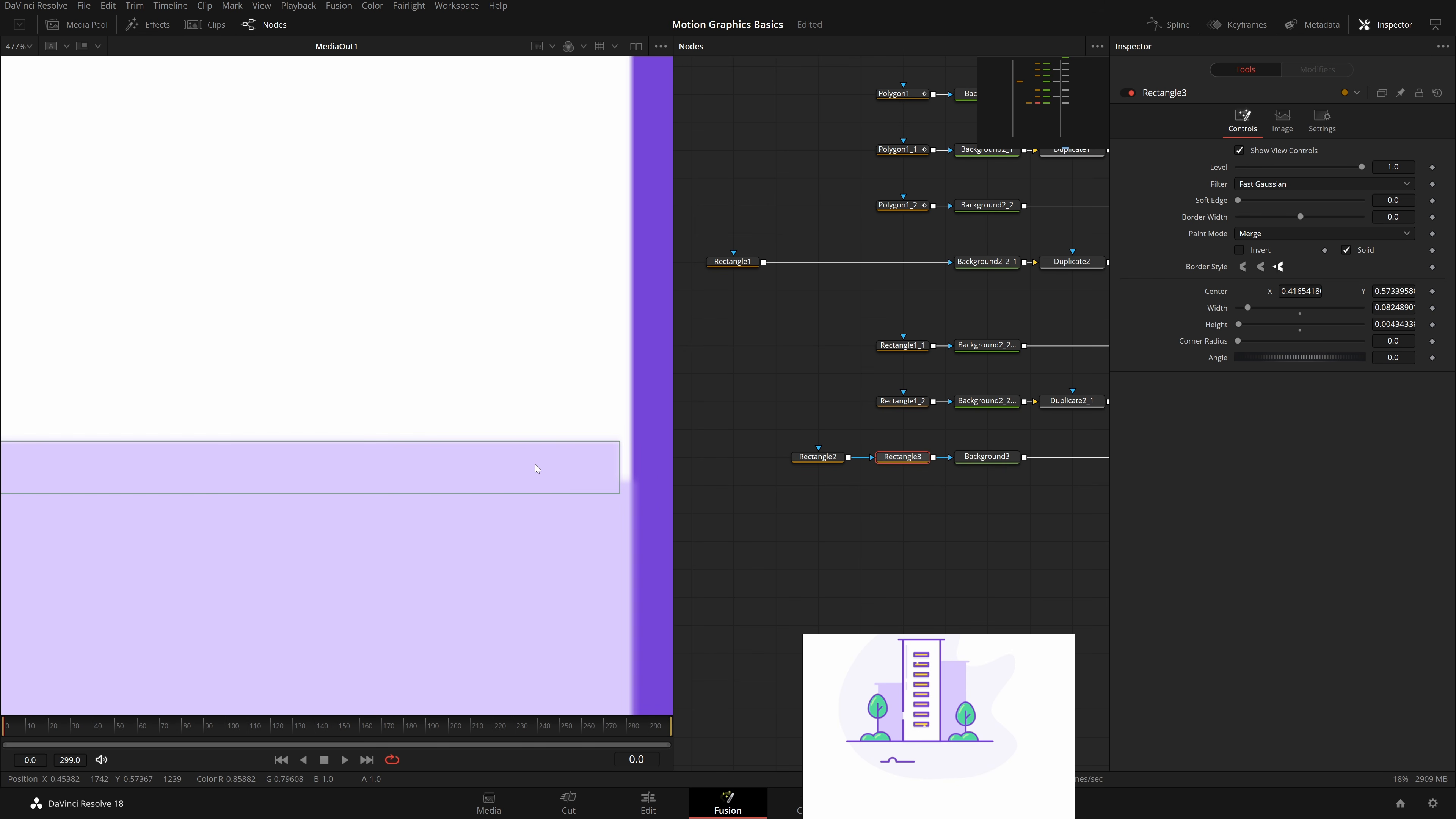
pyautogui.scroll(4, 516, 462)
pyautogui.moveTo(453, 453); pyautogui.dragTo(459, 459)
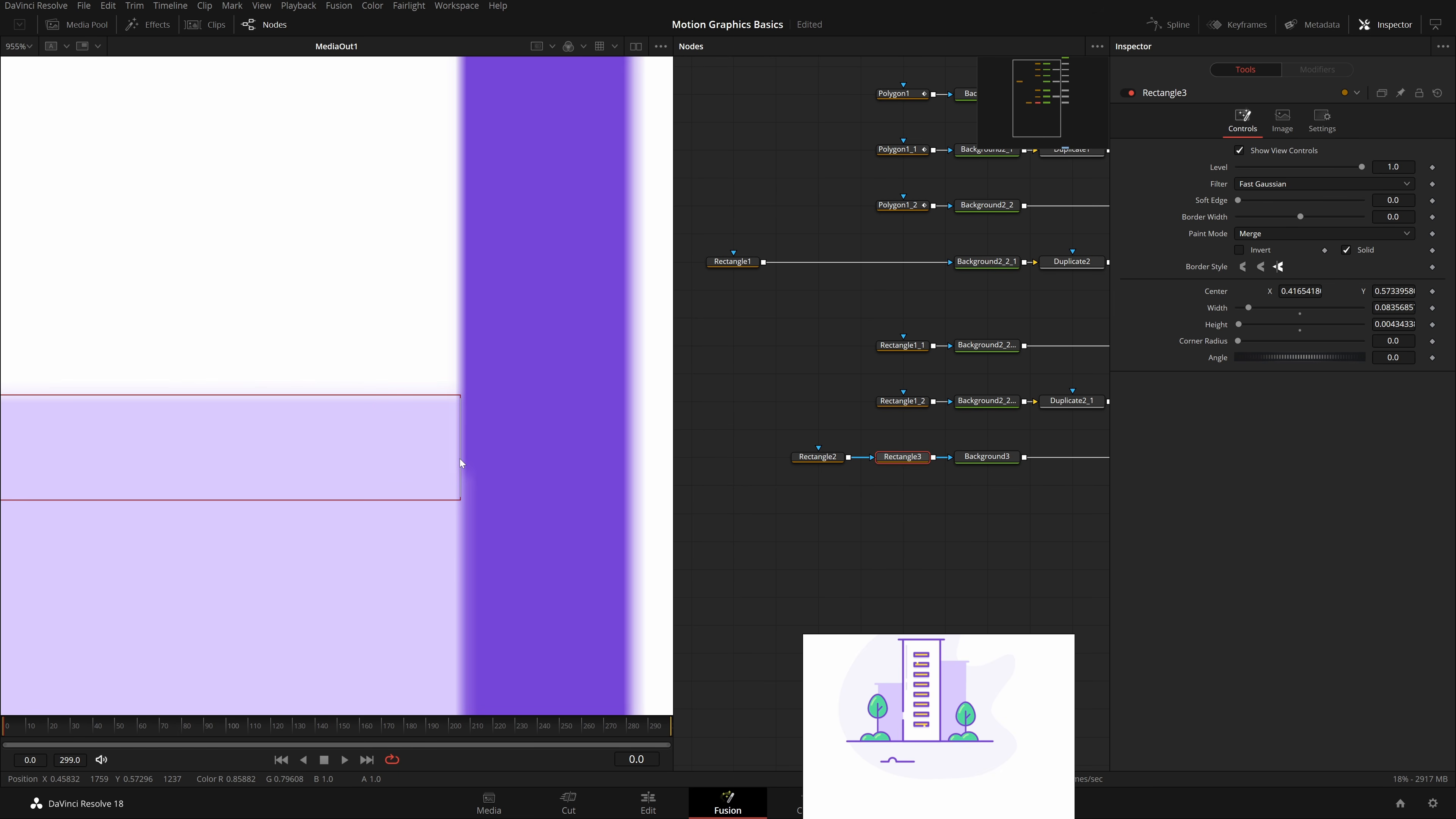
pyautogui.click(728, 508)
pyautogui.hotkey('ctrl', 'f')
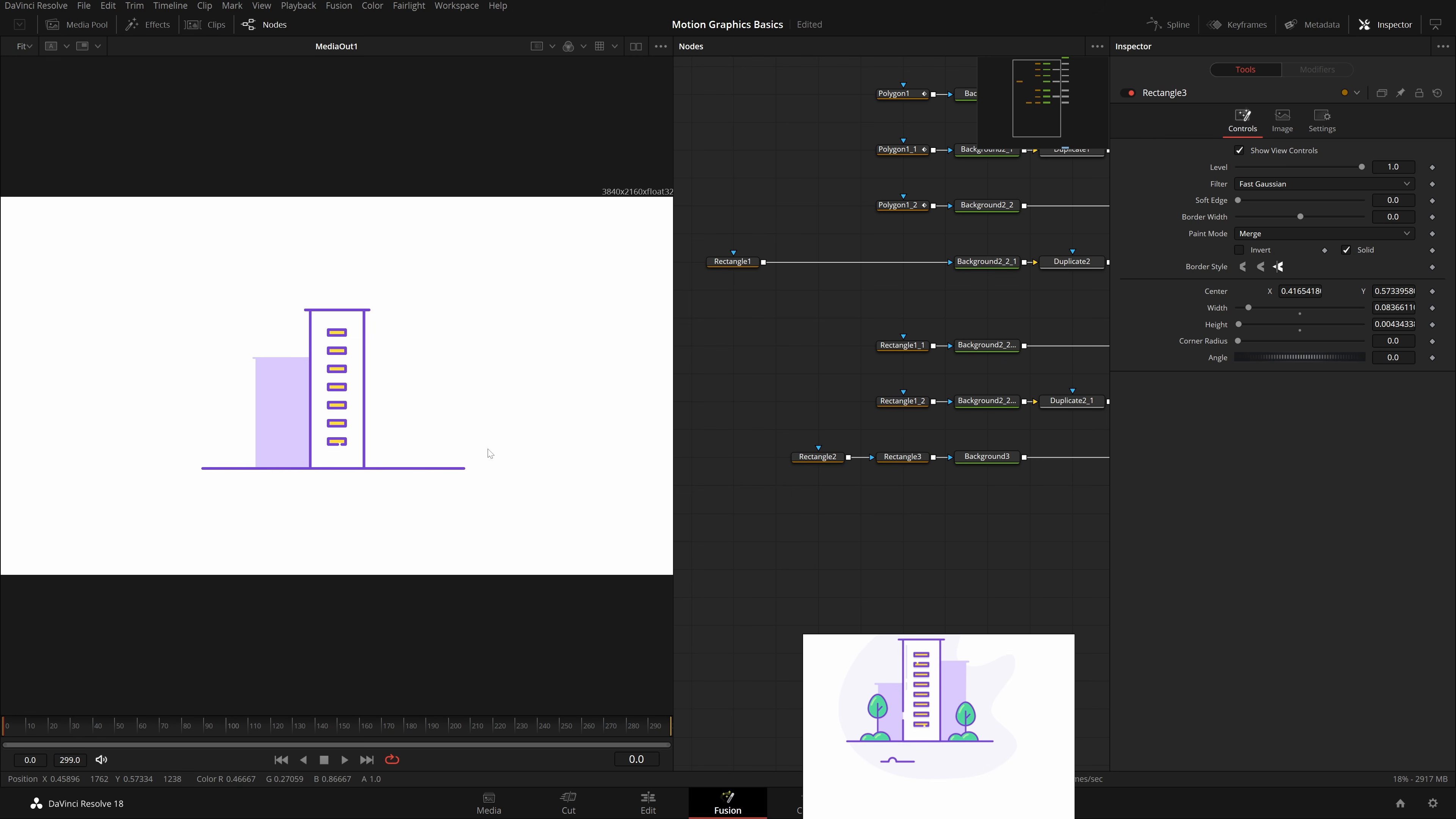
# Step: Duplicate the Rectangle2, Rectangle3, Background3 and Merge2 row and insert the copy in the main chain directly below Merge2
pyautogui.moveTo(945, 517); pyautogui.dragTo(835, 460)
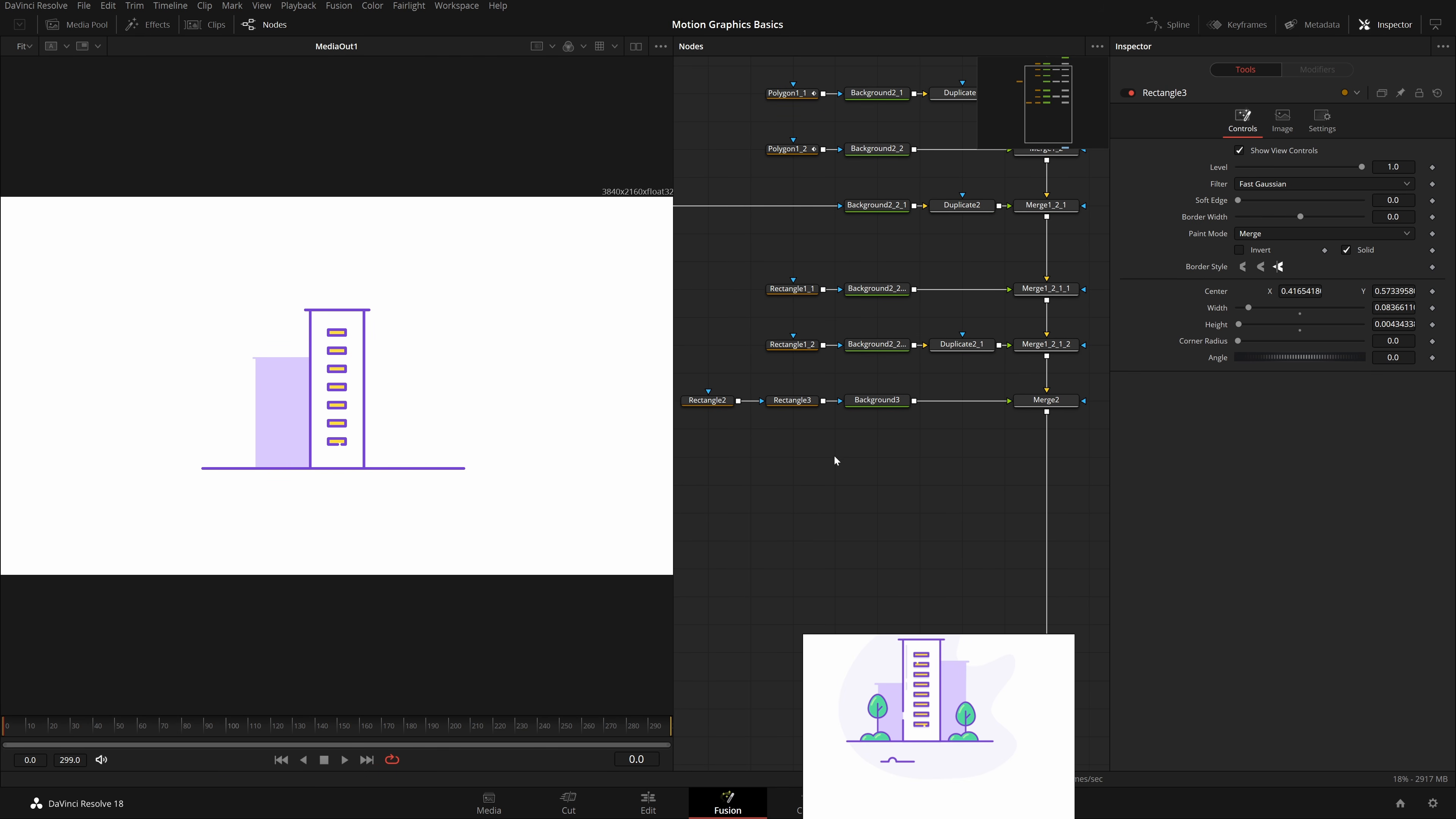
pyautogui.scroll(-2, 931, 459)
pyautogui.moveTo(1057, 439); pyautogui.dragTo(735, 347)
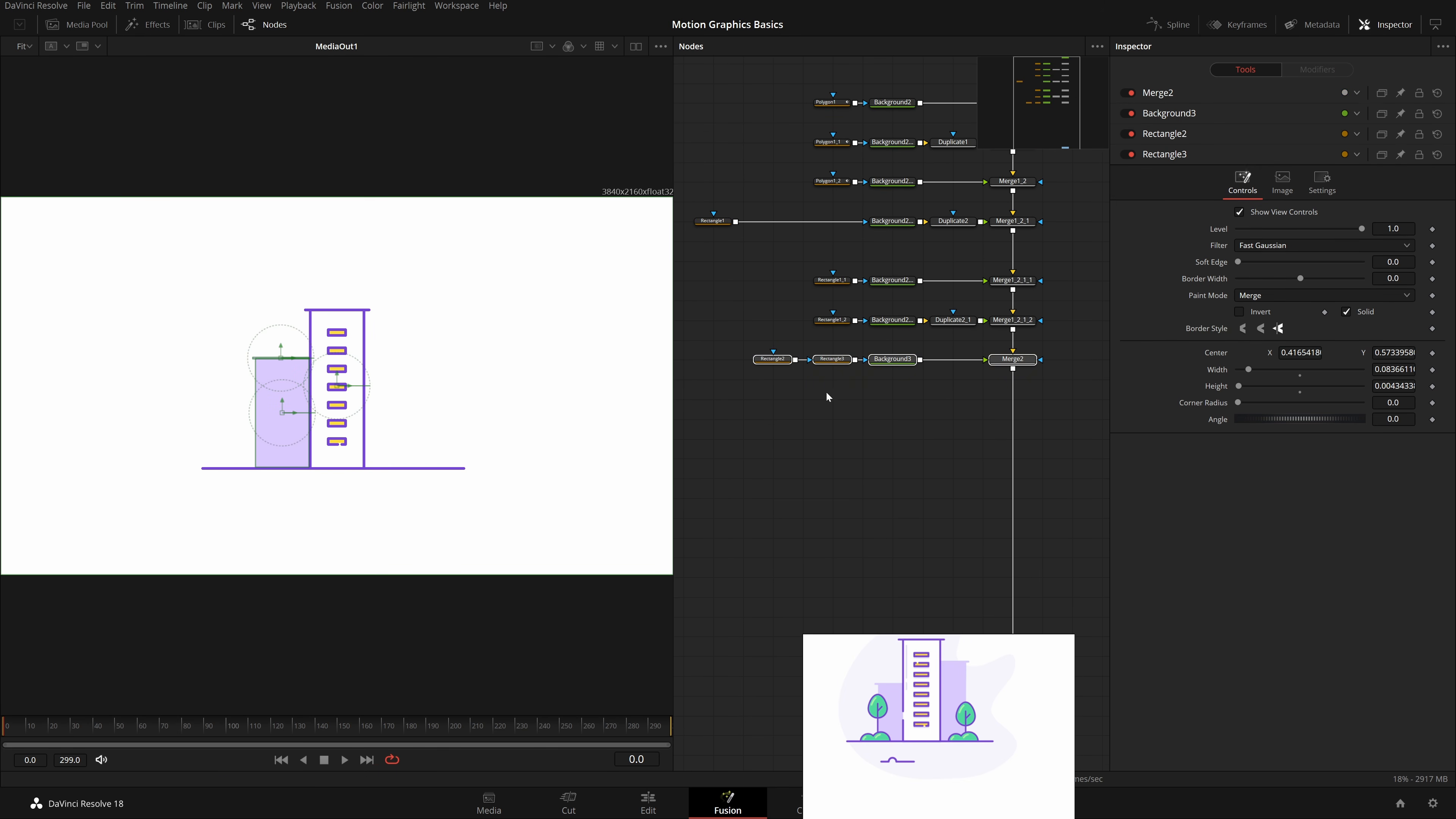
pyautogui.hotkey('ctrl', 'c')
pyautogui.hotkey('ctrl', 'v')
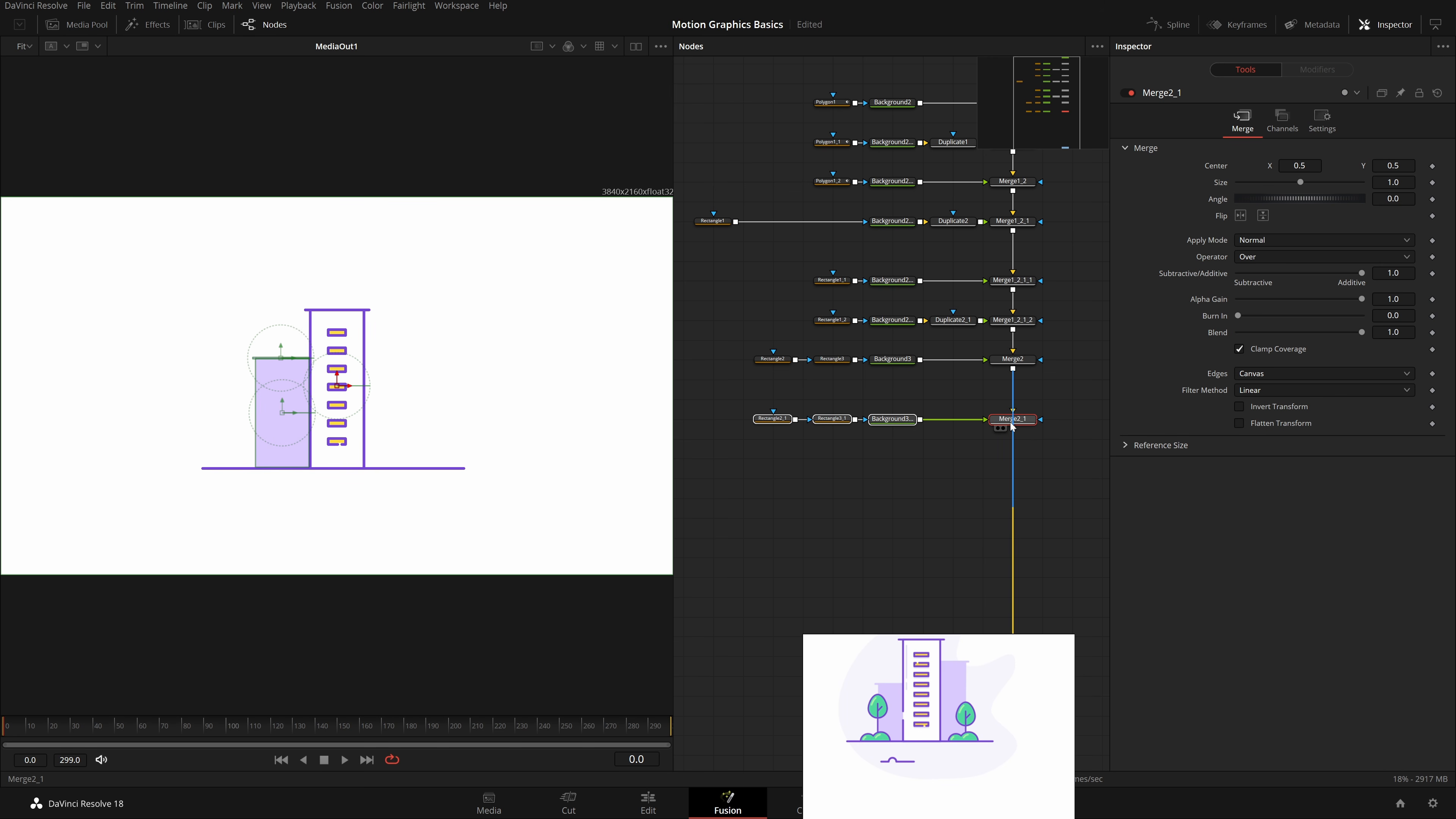
pyautogui.moveTo(1013, 427)
pyautogui.mouseDown()
pyautogui.moveTo(969, 429)
pyautogui.moveTo(1013, 405)
pyautogui.mouseUp()
# Step: Move the copied building rectangle, Rectangle2_1, against the tower's right wall at about 0.582 Center X
pyautogui.scroll(3, 1012, 405)
pyautogui.click(725, 431)
pyautogui.scroll(5, 195, 478)
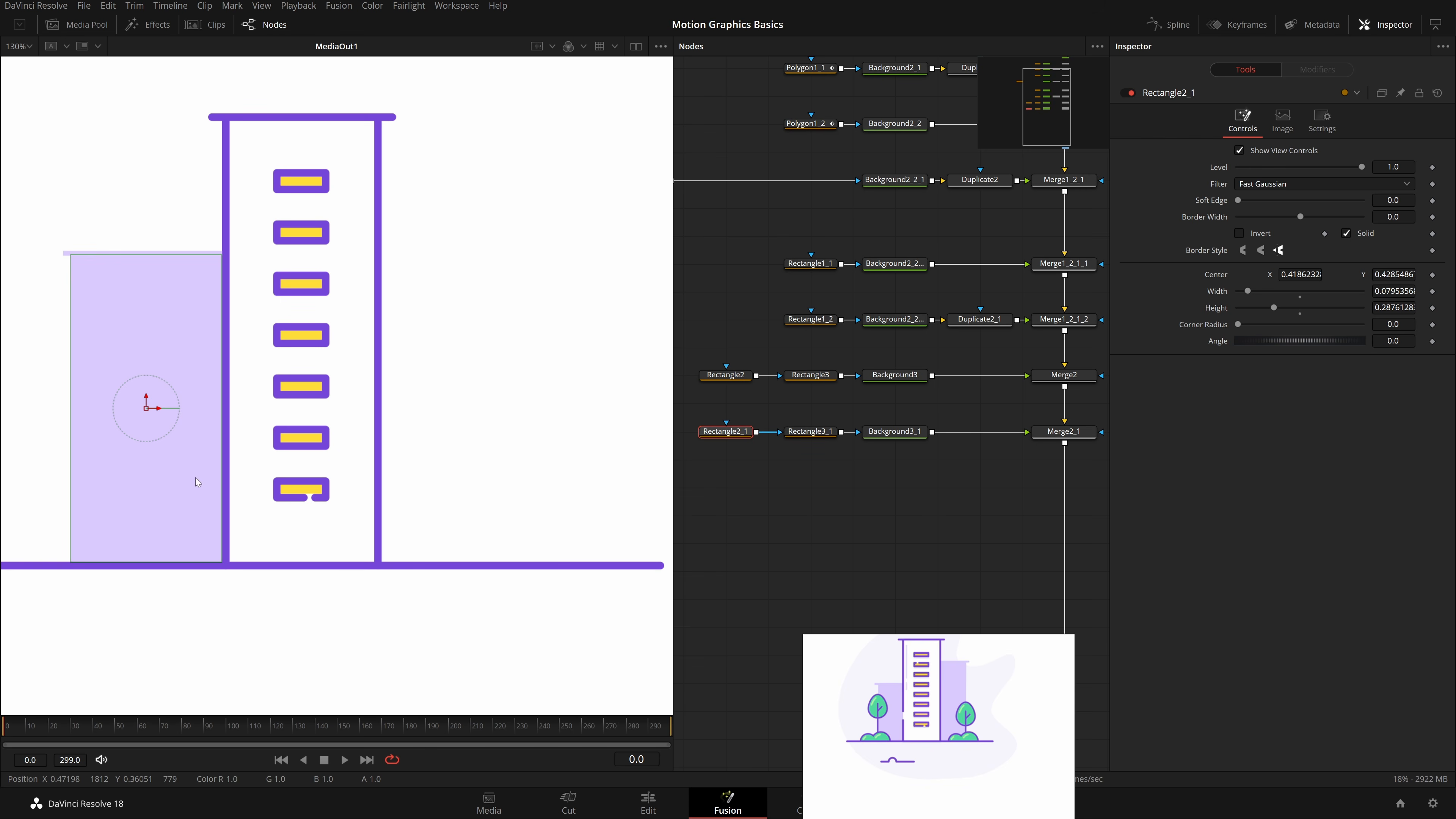
pyautogui.moveTo(160, 411); pyautogui.dragTo(469, 434)
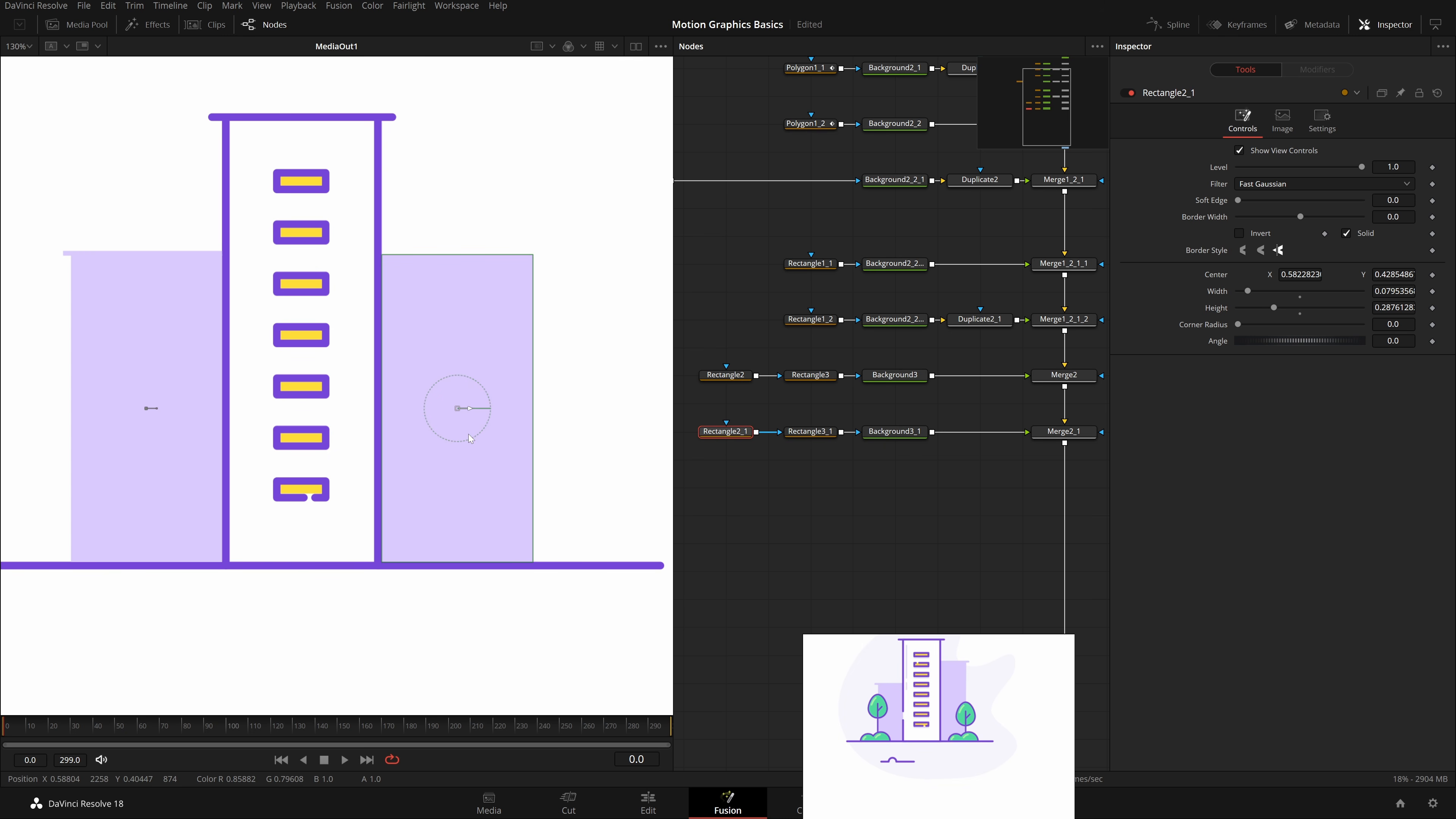
# Step: Make the right side building taller, about 0.325 Height, with its base on the ground line and Center Y about 0.448
pyautogui.scroll(3, 469, 434)
pyautogui.moveTo(367, 223); pyautogui.dragTo(365, 467)
pyautogui.moveTo(427, 539); pyautogui.dragTo(394, 305)
pyautogui.scroll(-3, 386, 295)
pyautogui.click(711, 431)
pyautogui.moveTo(409, 472); pyautogui.dragTo(410, 493)
pyautogui.scroll(5, 413, 470)
pyautogui.click(724, 431)
pyautogui.moveTo(419, 562); pyautogui.dragTo(198, 533)
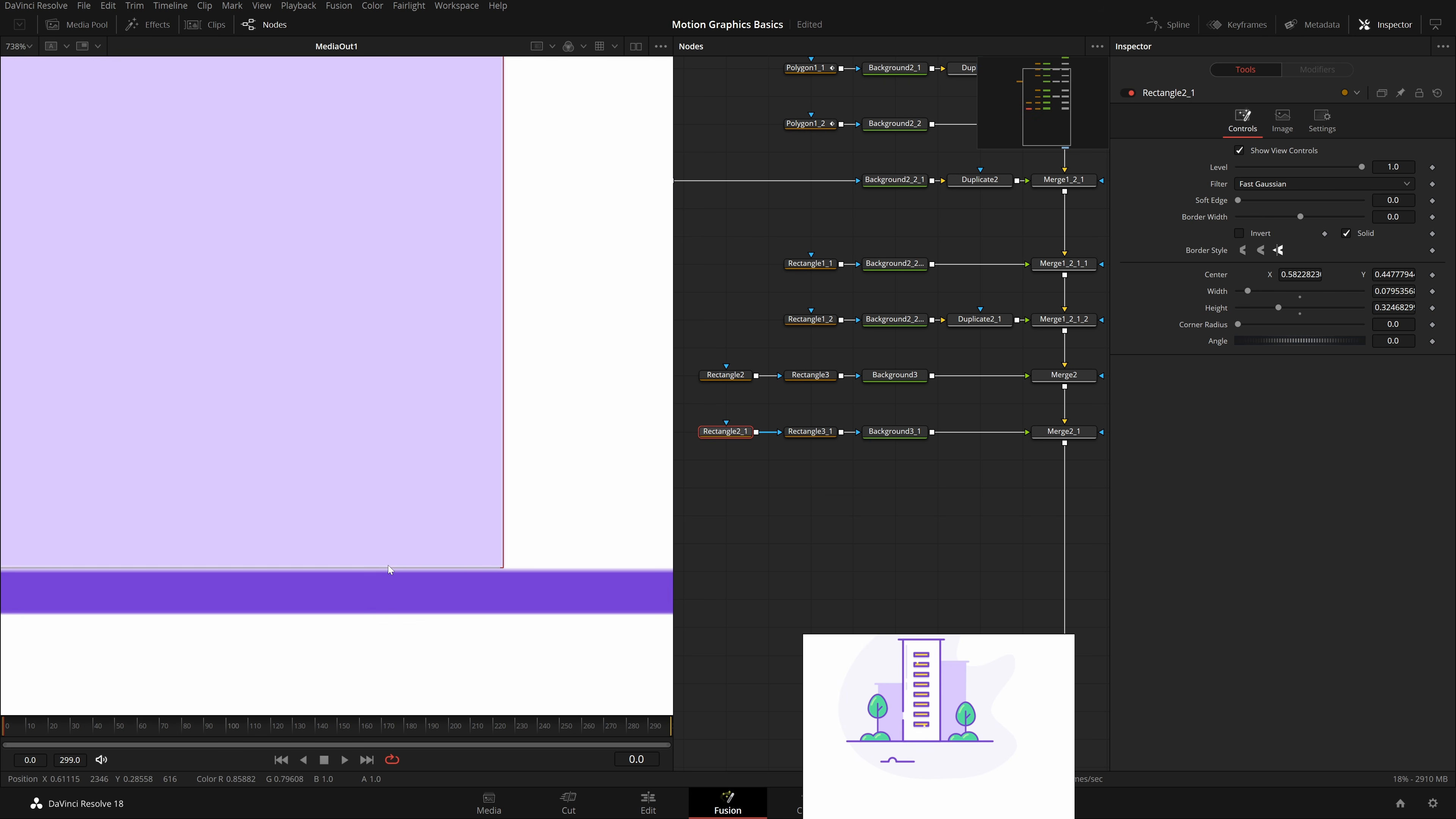
# Step: Place the Rectangle3_1 roof strip on top of the right side building and widen it to about 0.087, overhanging the outer edge
pyautogui.hotkey('ctrl', 'f')
pyautogui.click(197, 256)
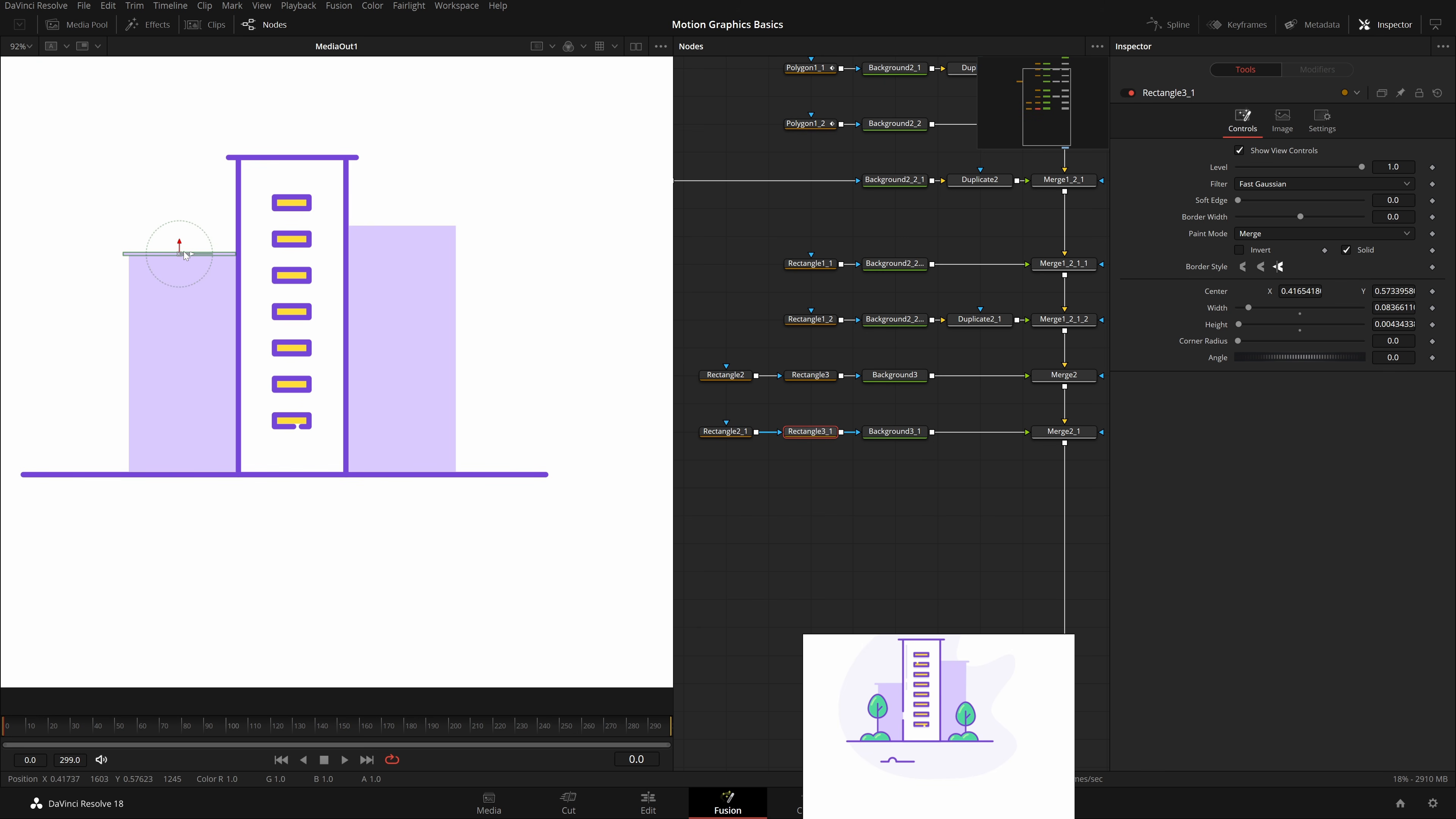
pyautogui.moveTo(180, 254); pyautogui.dragTo(410, 224)
pyautogui.scroll(5, 413, 208)
pyautogui.moveTo(388, 308); pyautogui.dragTo(371, 315)
pyautogui.moveTo(51, 313); pyautogui.dragTo(40, 313)
pyautogui.click(381, 383)
pyautogui.scroll(-5, 384, 385)
pyautogui.hotkey('ctrl', 'f')
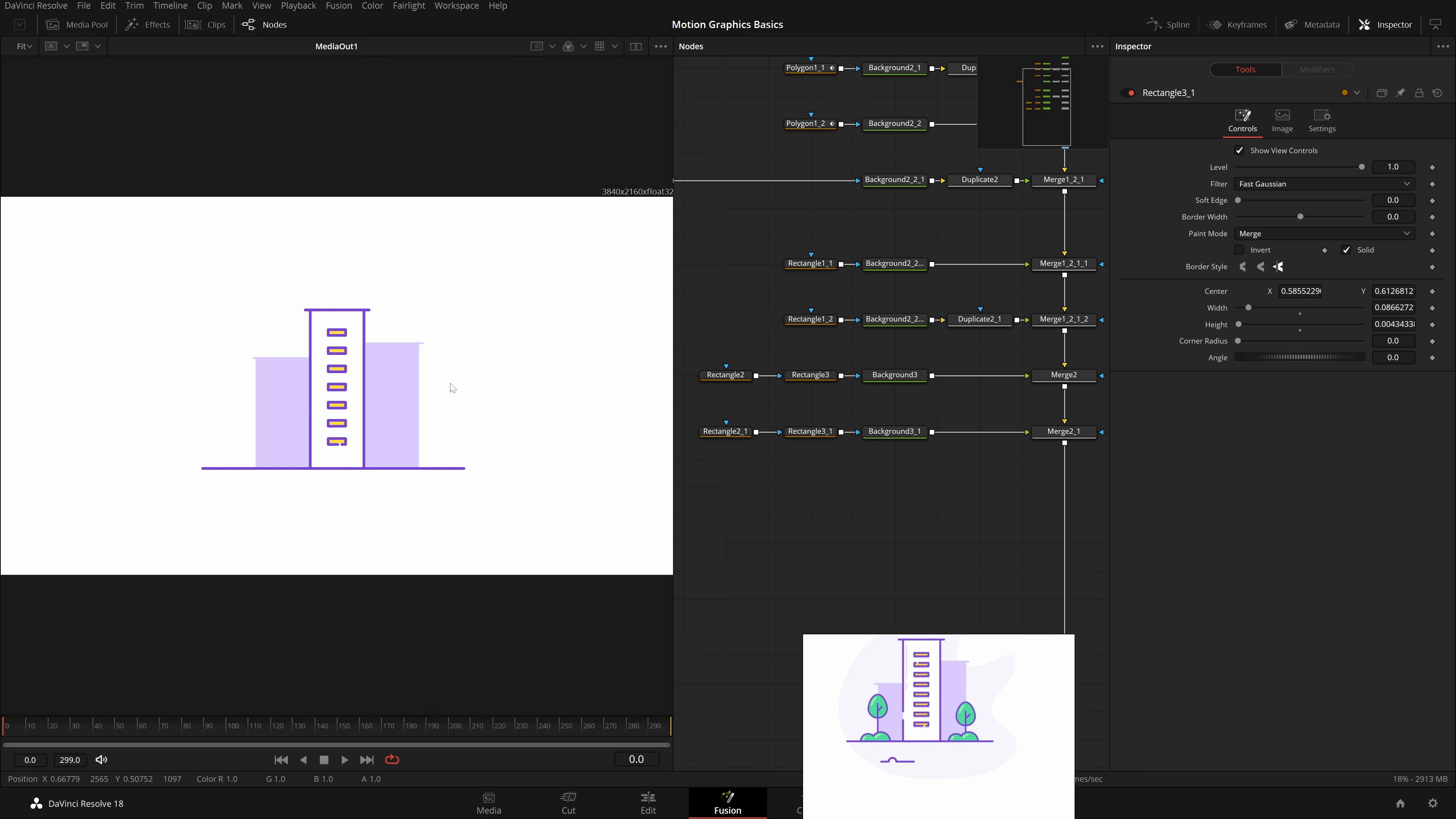
# Step: Check the reference, then group the node rows by moving the Rectangle1 window row beside Rectangle1_1 and both side-building rows further down
pyautogui.scroll(5, 955, 688)
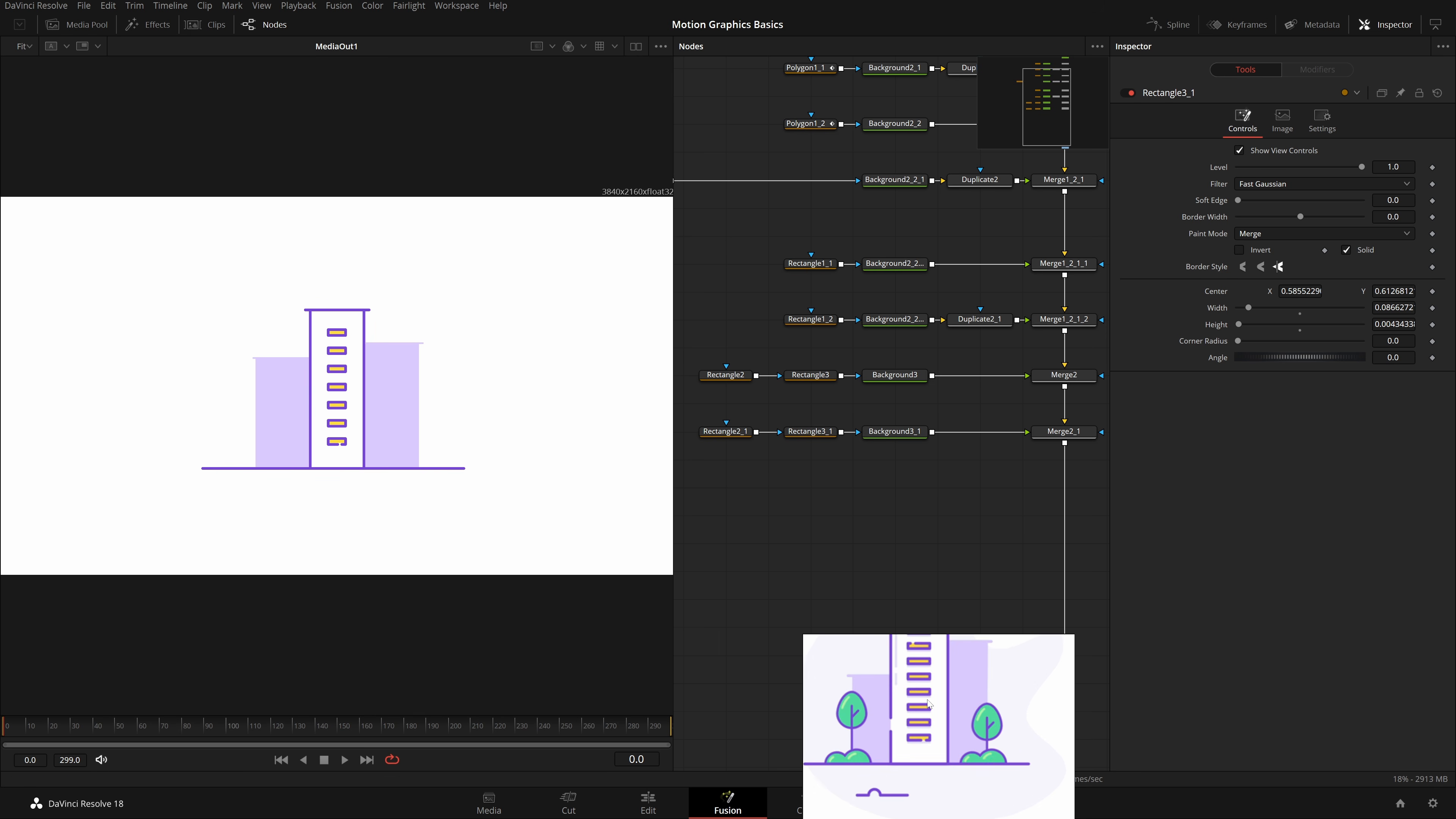
pyautogui.moveTo(955, 690); pyautogui.dragTo(941, 774)
pyautogui.scroll(-2, 943, 774)
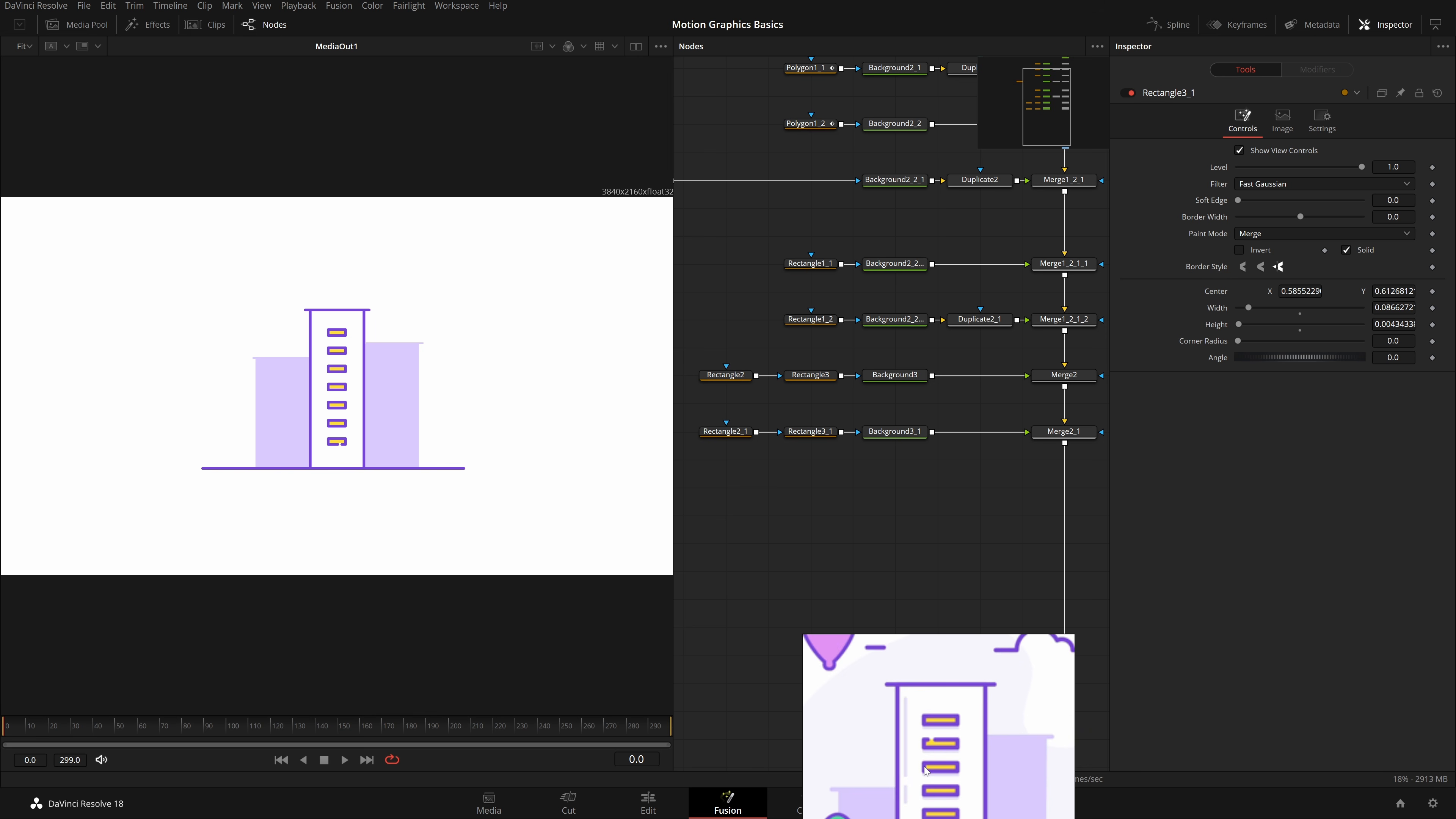
pyautogui.scroll(4, 945, 771)
pyautogui.scroll(-2, 881, 674)
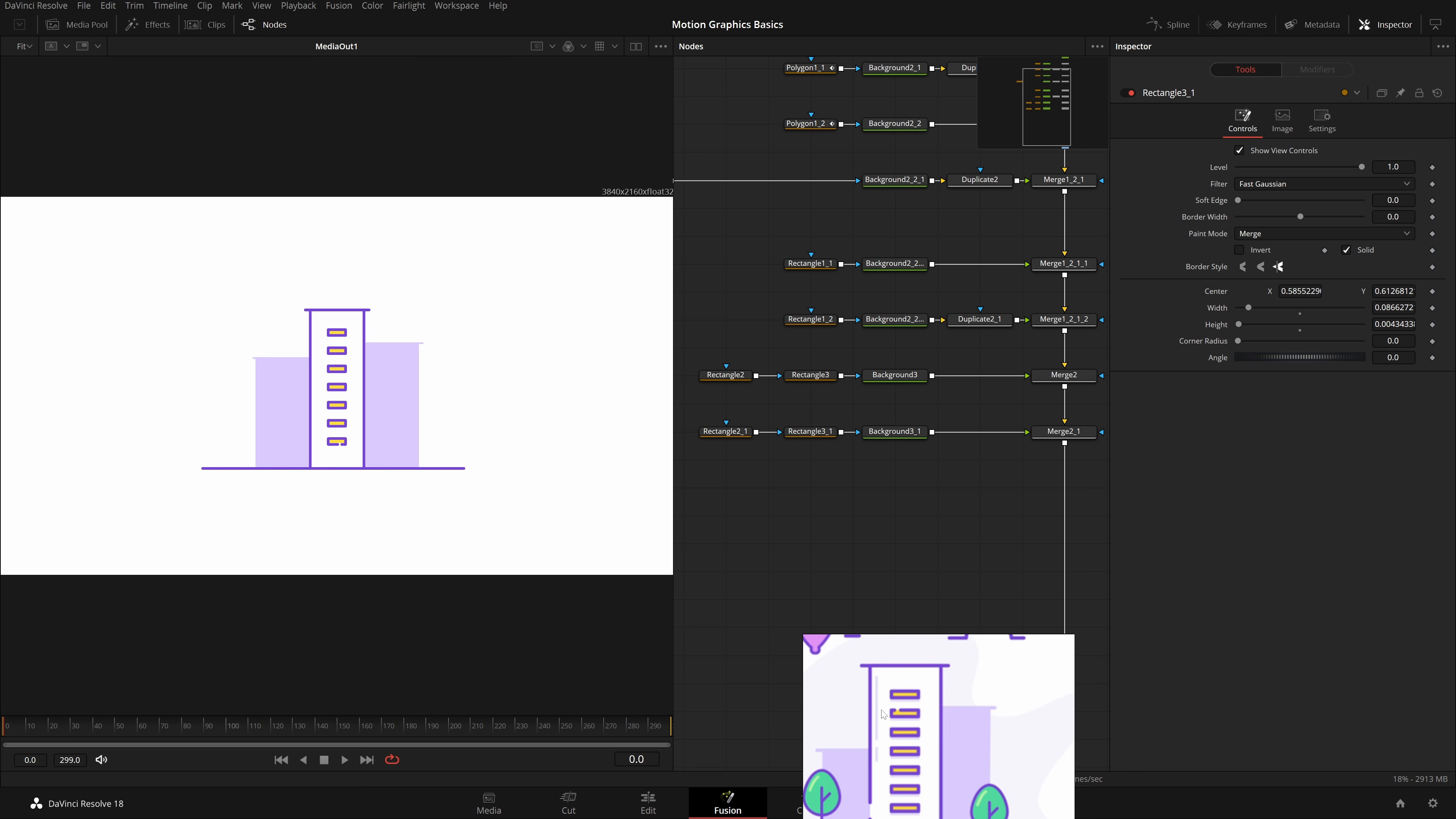
pyautogui.scroll(-3, 952, 448)
pyautogui.moveTo(719, 139); pyautogui.dragTo(1063, 319)
pyautogui.moveTo(689, 309); pyautogui.dragTo(1009, 371)
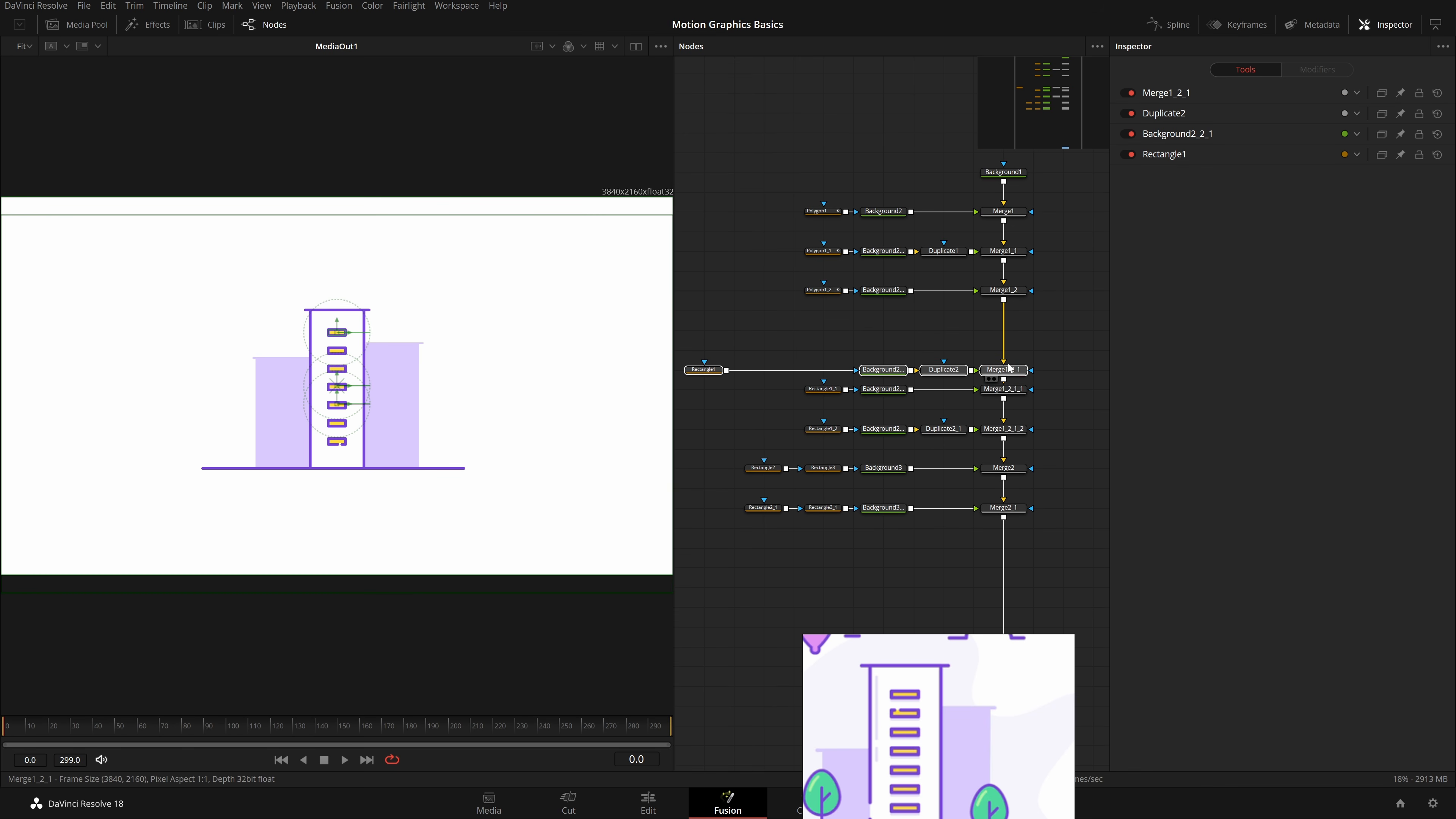
pyautogui.moveTo(1000, 443); pyautogui.dragTo(972, 337)
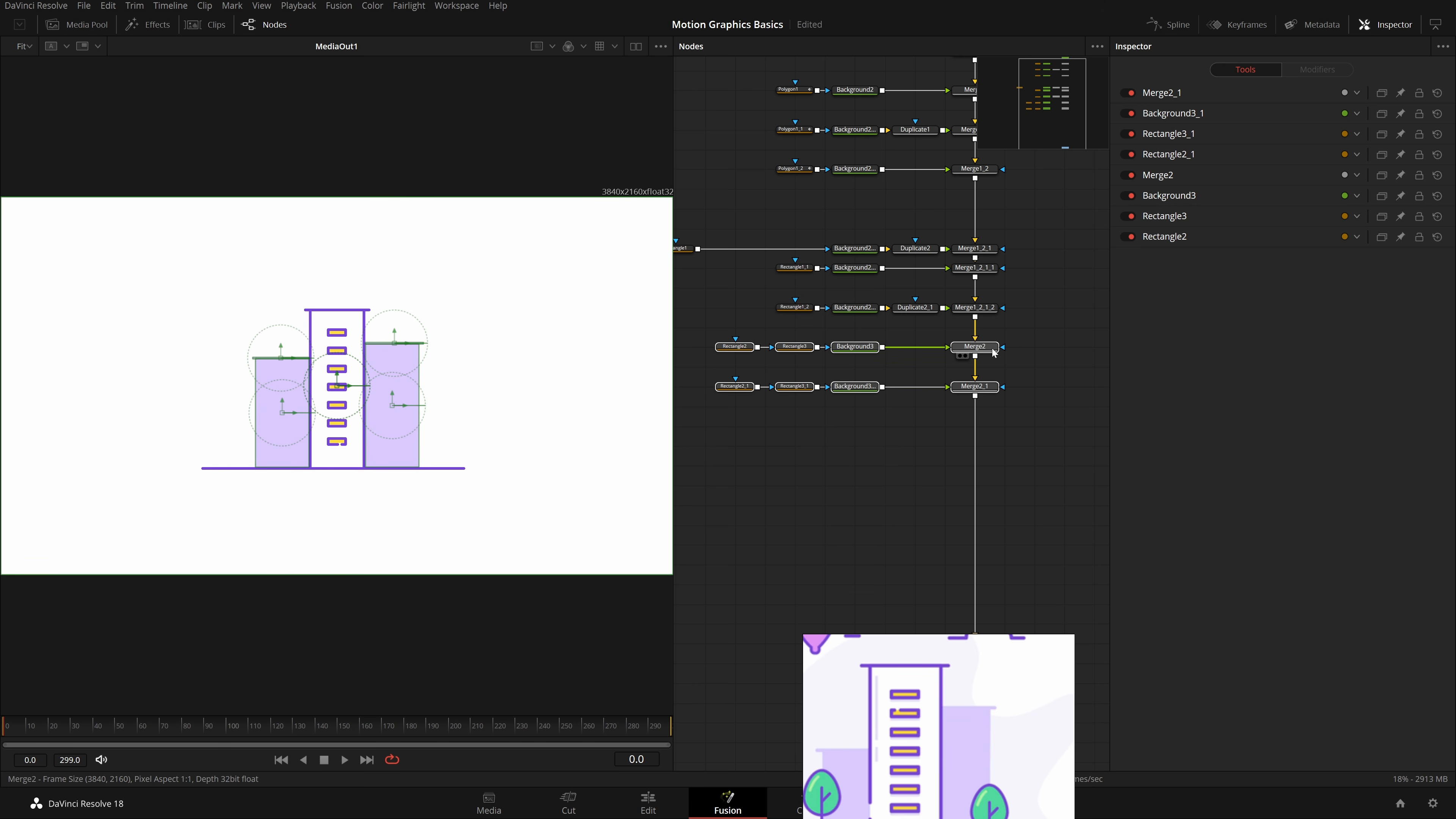
pyautogui.moveTo(993, 349); pyautogui.dragTo(1014, 417)
# Step: Enclose the side-building nodes in an Underlay and rename it Colored_Buildings
pyautogui.hotkey('shift', 'space')
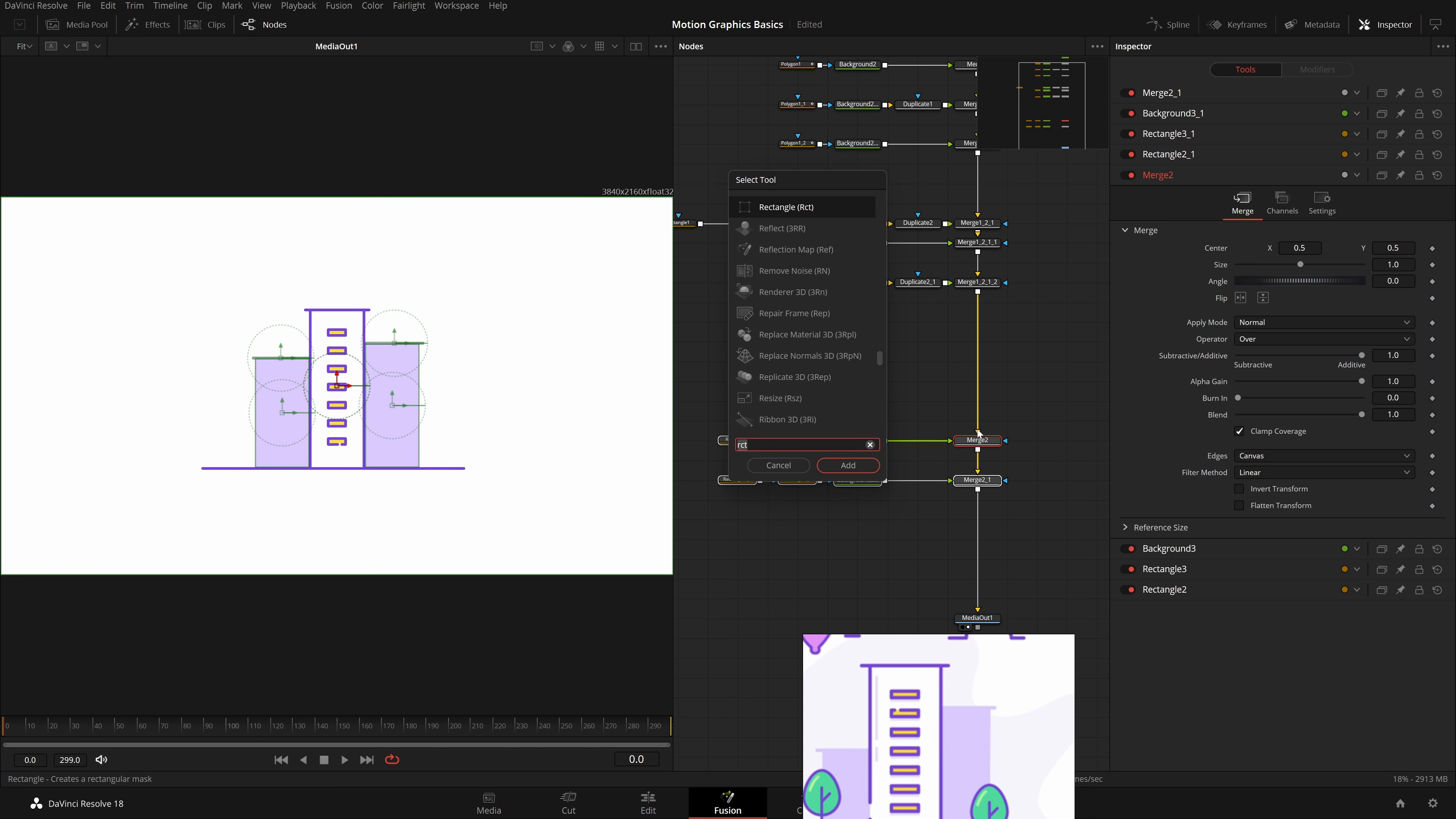
pyautogui.write('und')
pyautogui.press('Return')
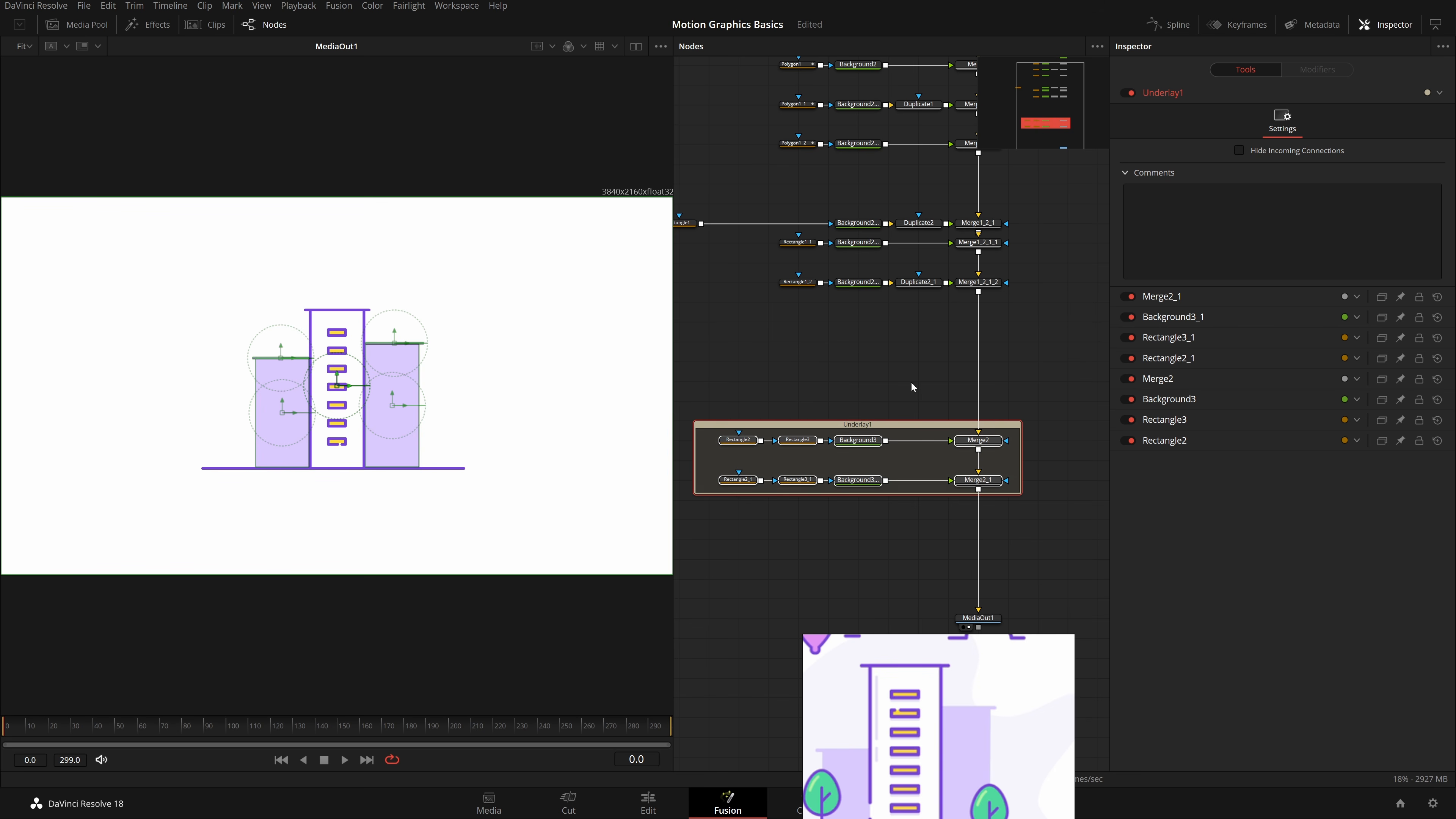
pyautogui.click(870, 424)
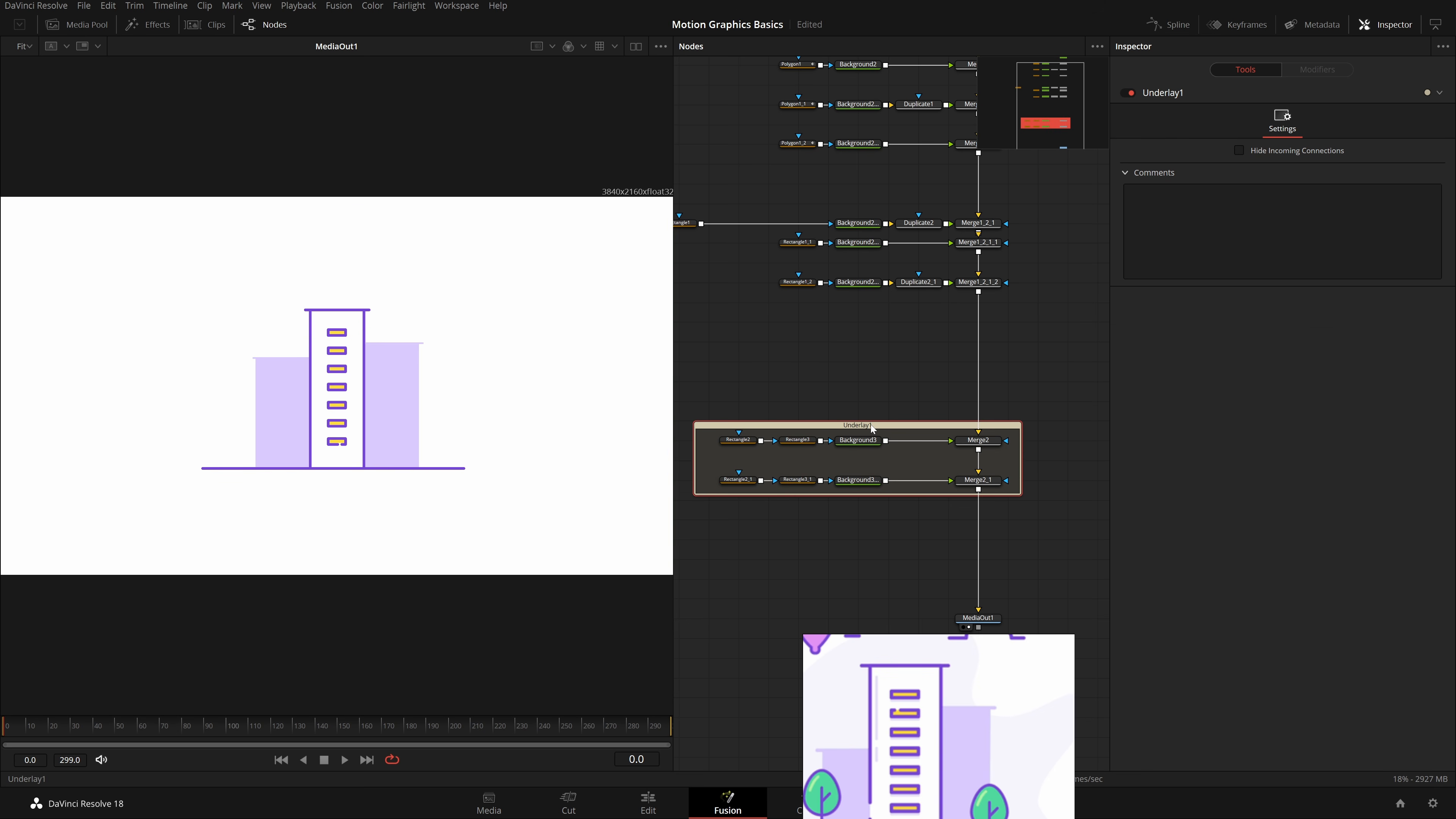
pyautogui.press('F2')
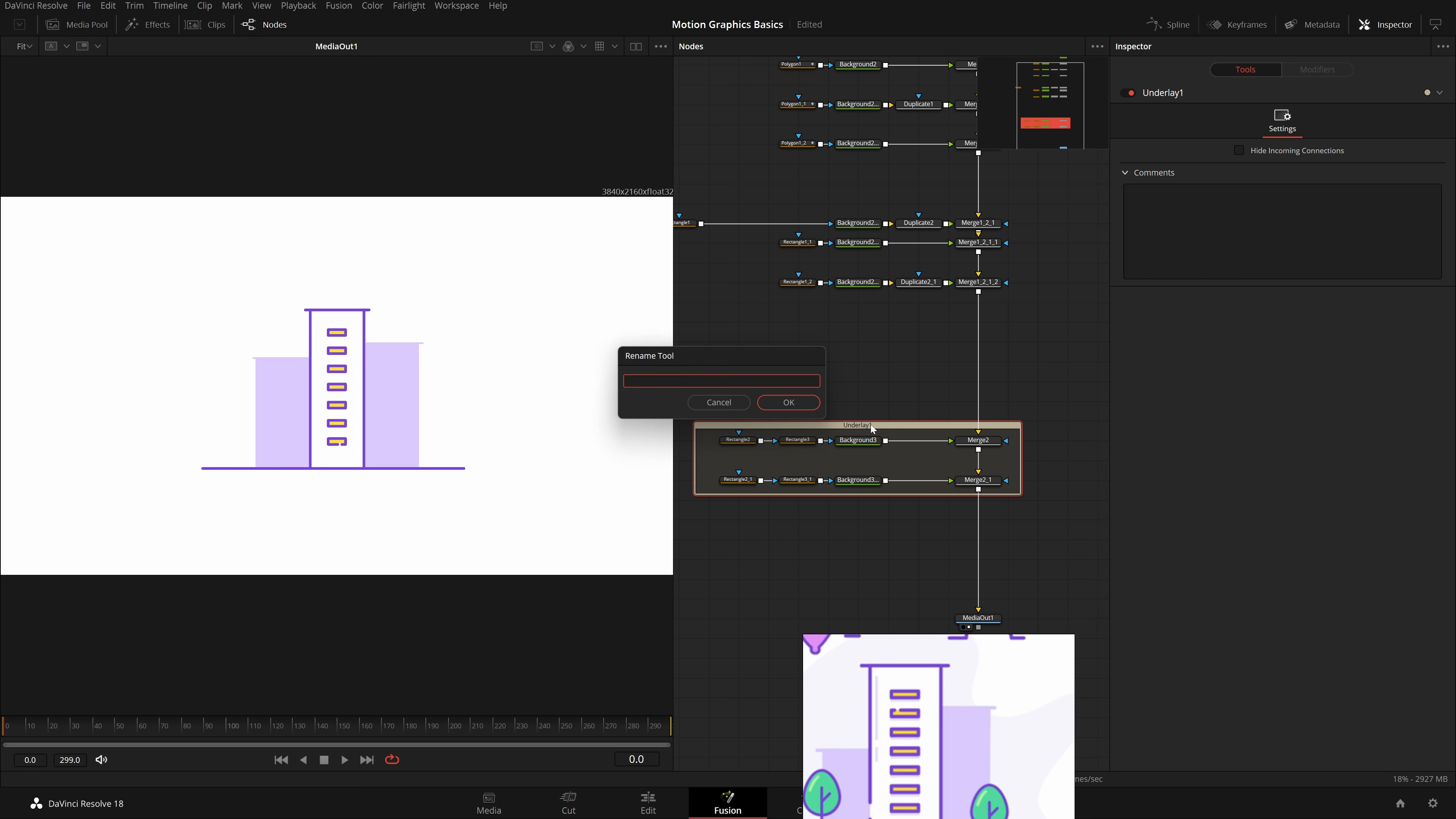
pyautogui.write('Colored_Buildings')
pyautogui.press('Return')
# Step: Color the Colored_Buildings underlay and its Merge2 and Merge2_1 nodes purple
pyautogui.rightClick(888, 427)
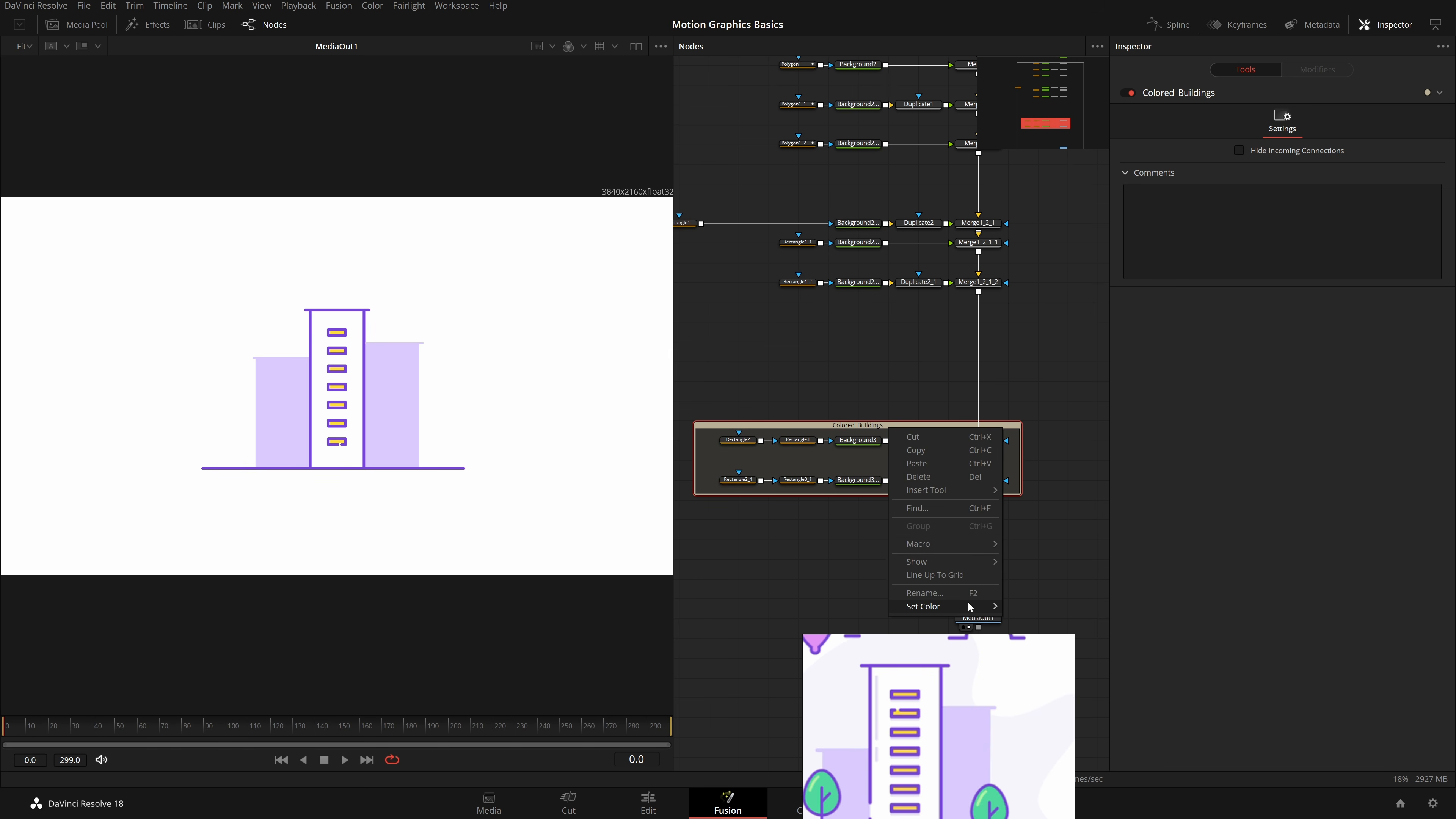
pyautogui.moveTo(968, 601)
pyautogui.click(1070, 730)
pyautogui.click(1062, 528)
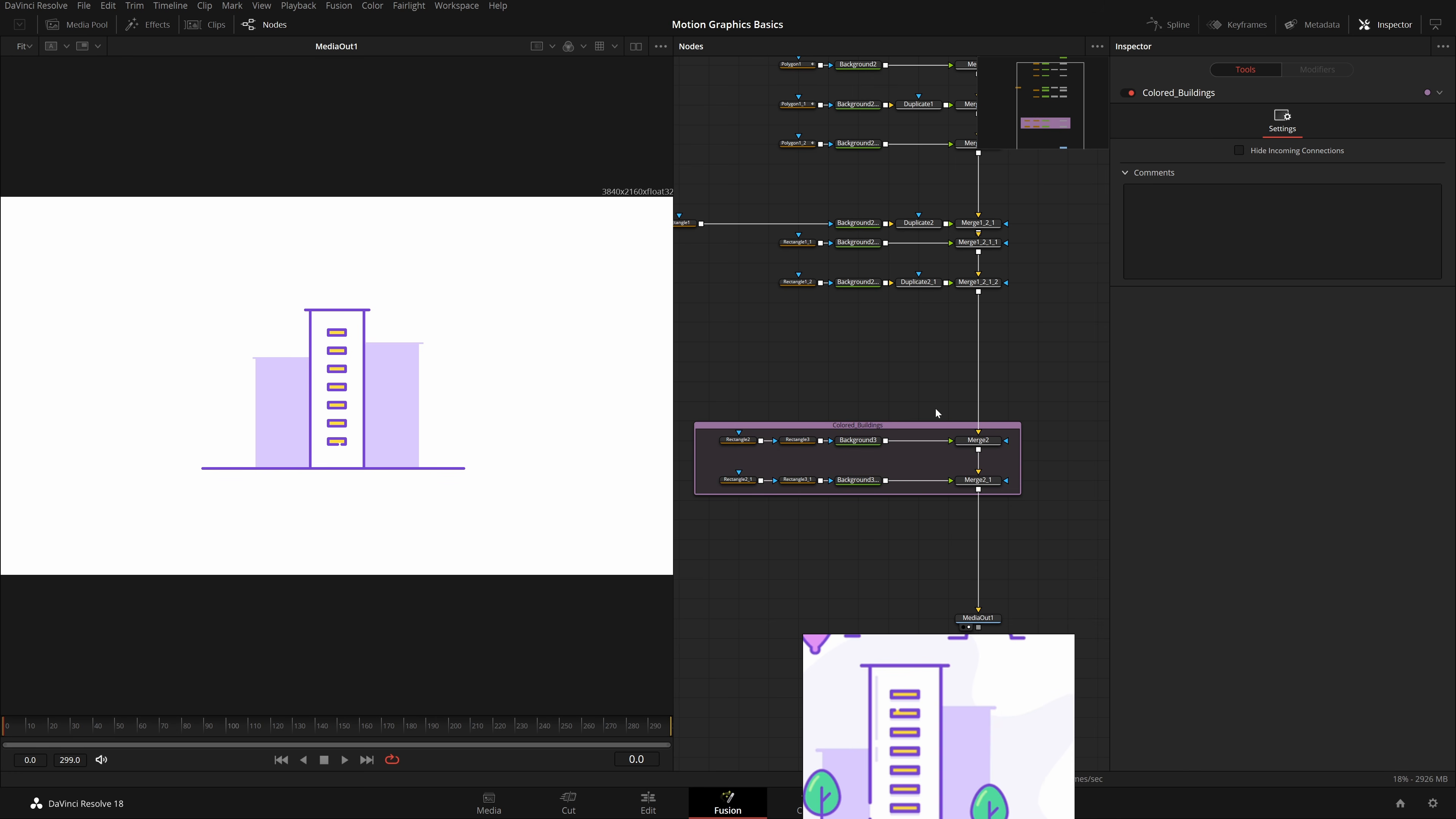
pyautogui.moveTo(1036, 402); pyautogui.dragTo(989, 500)
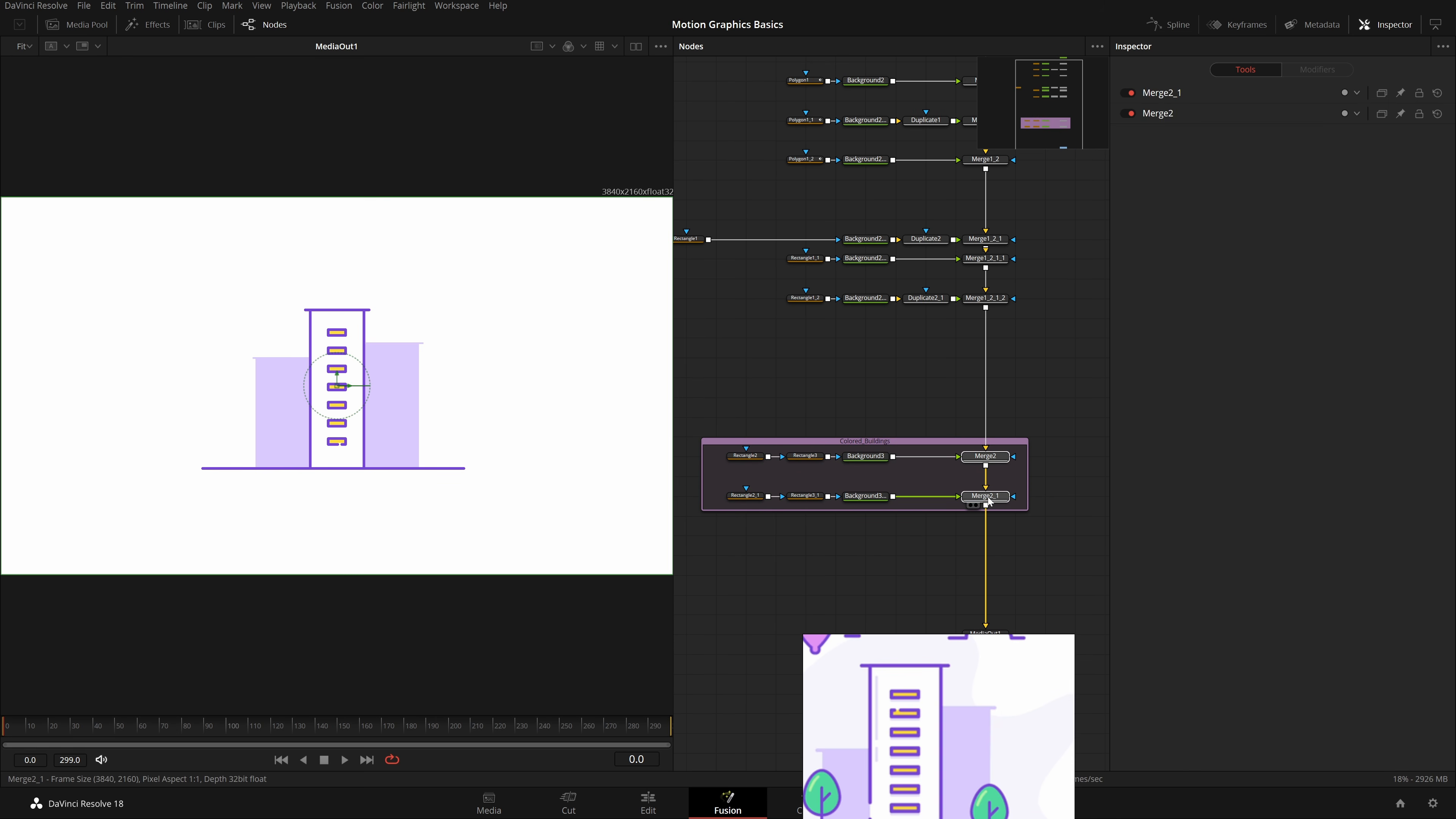
pyautogui.rightClick(989, 497)
pyautogui.moveTo(1088, 418)
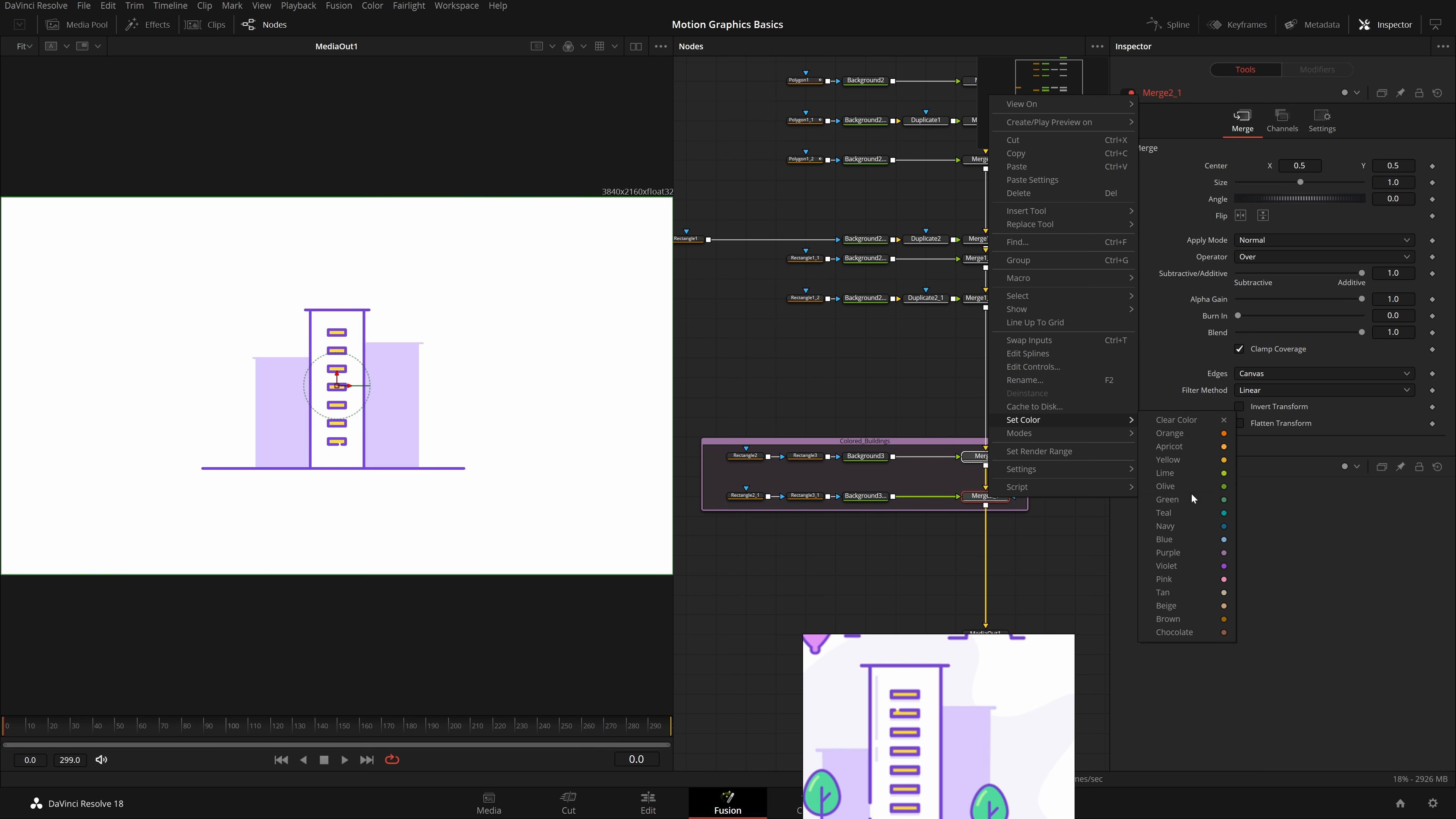
pyautogui.click(1183, 569)
# Step: Select all the Rectangle and Polygon mask nodes and set their node color to Teal
pyautogui.moveTo(719, 409); pyautogui.dragTo(826, 523)
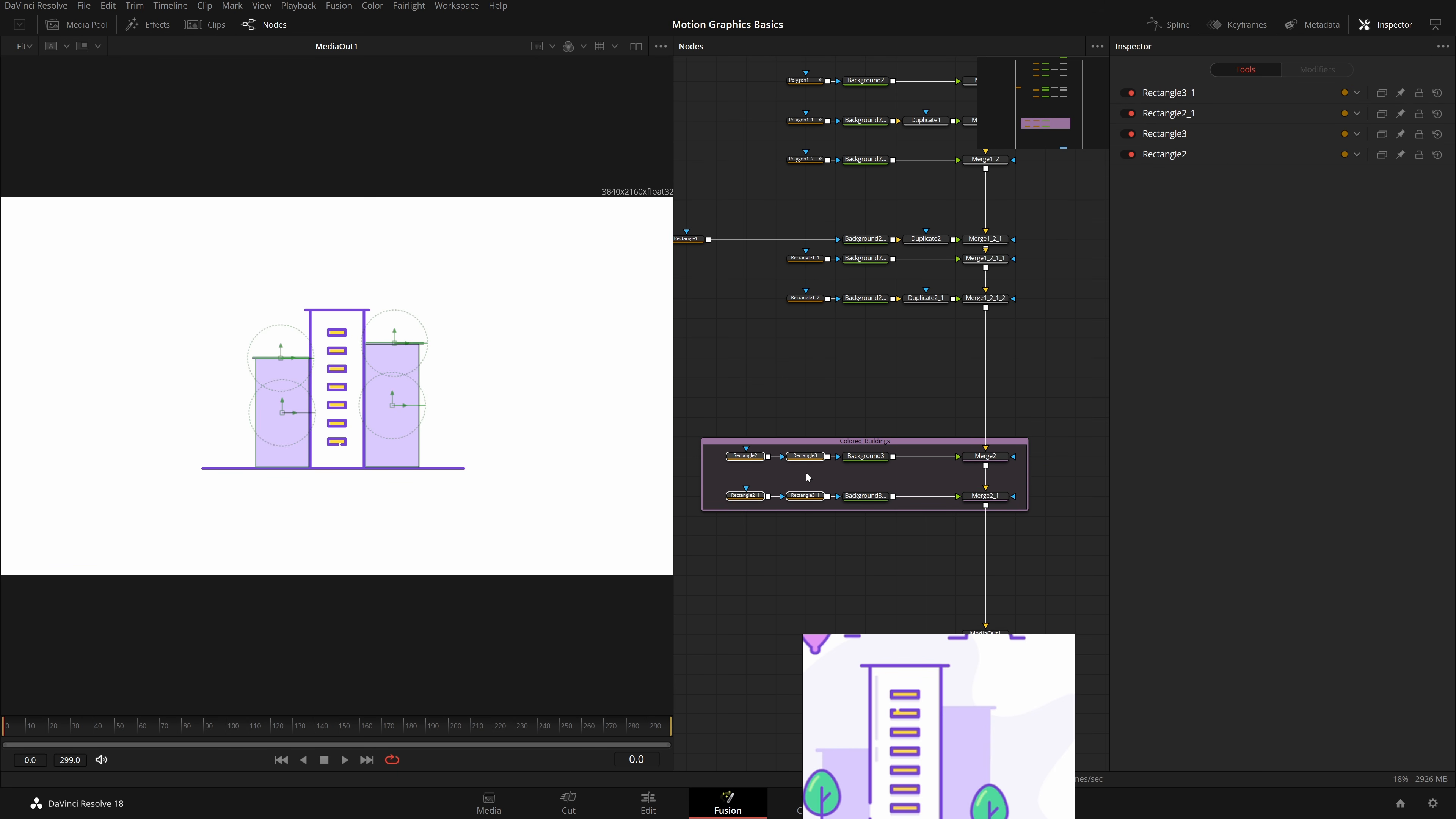
pyautogui.moveTo(797, 348); pyautogui.dragTo(861, 445)
pyautogui.moveTo(710, 120); pyautogui.dragTo(875, 448)
pyautogui.scroll(-5, 910, 474)
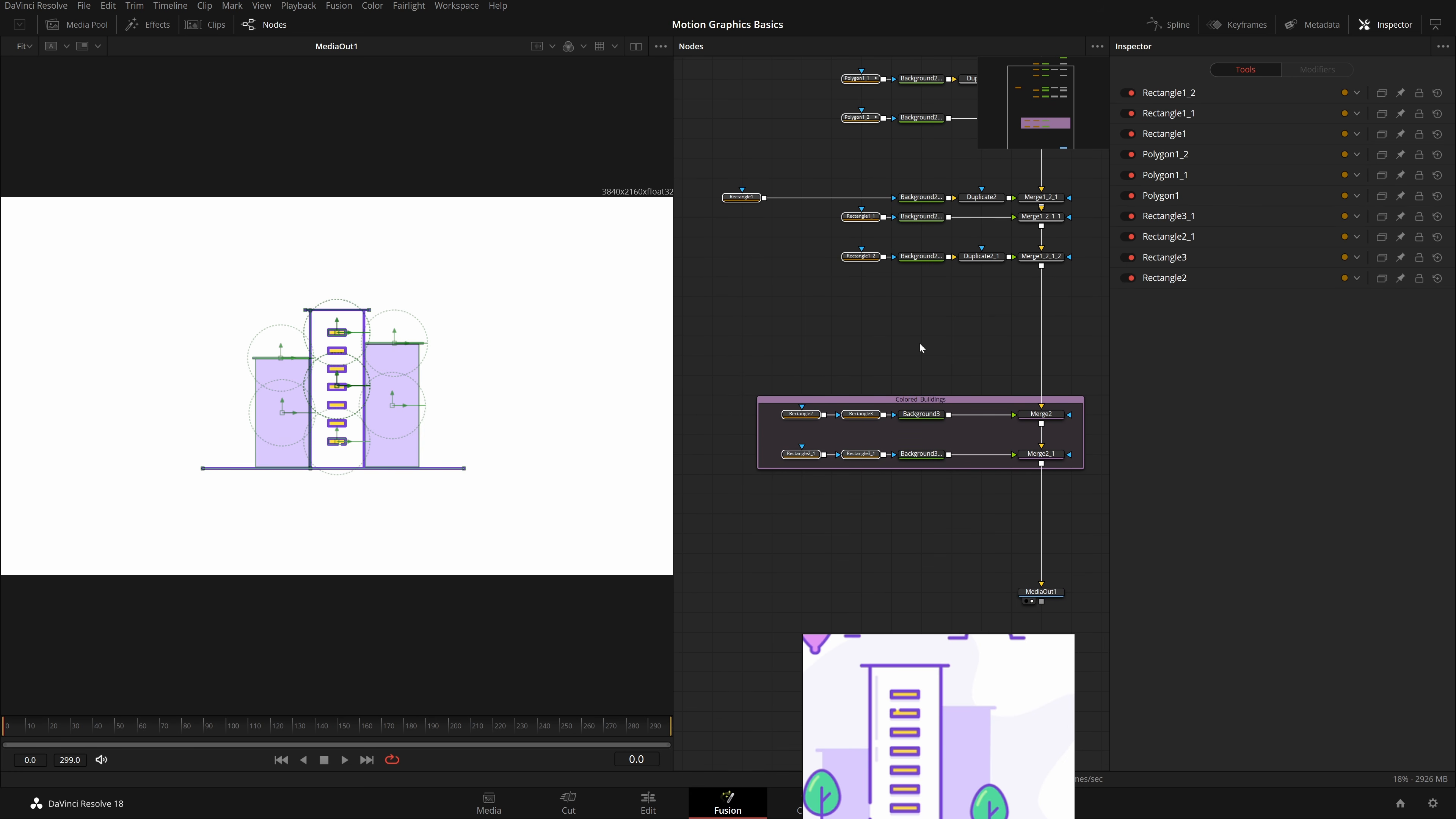
pyautogui.rightClick(859, 417)
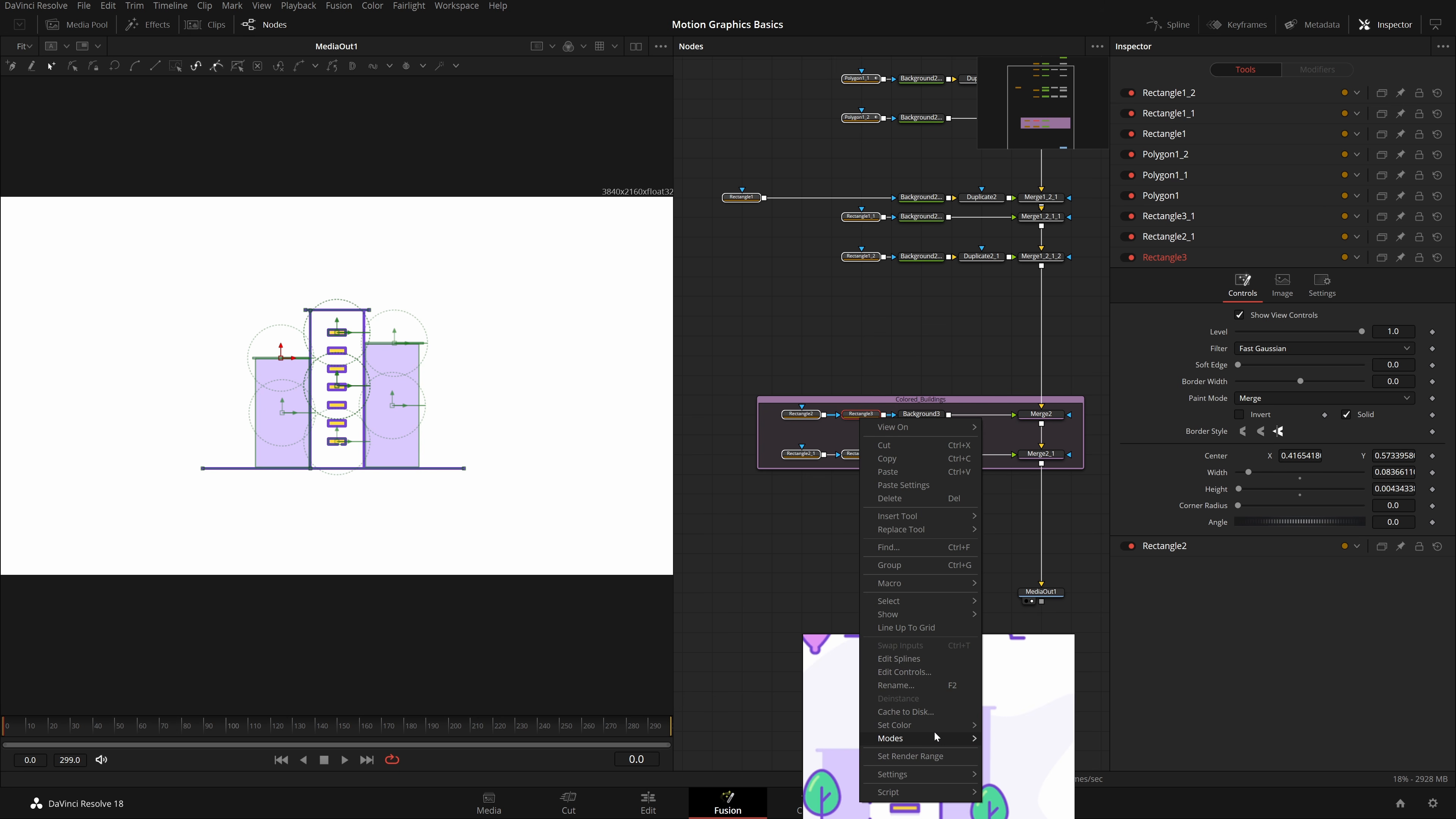
pyautogui.moveTo(943, 726)
pyautogui.click(1044, 713)
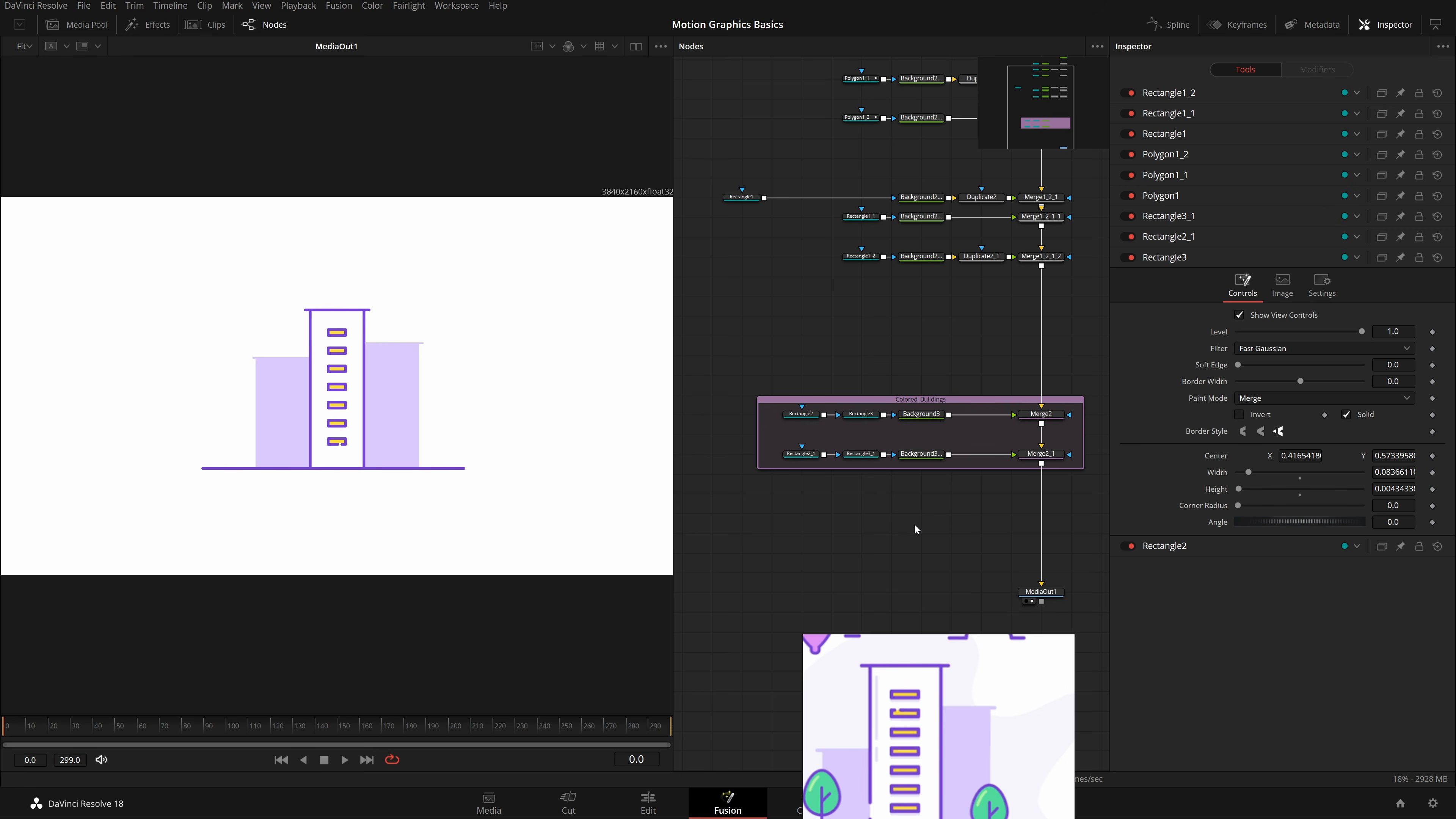
pyautogui.scroll(-3, 921, 472)
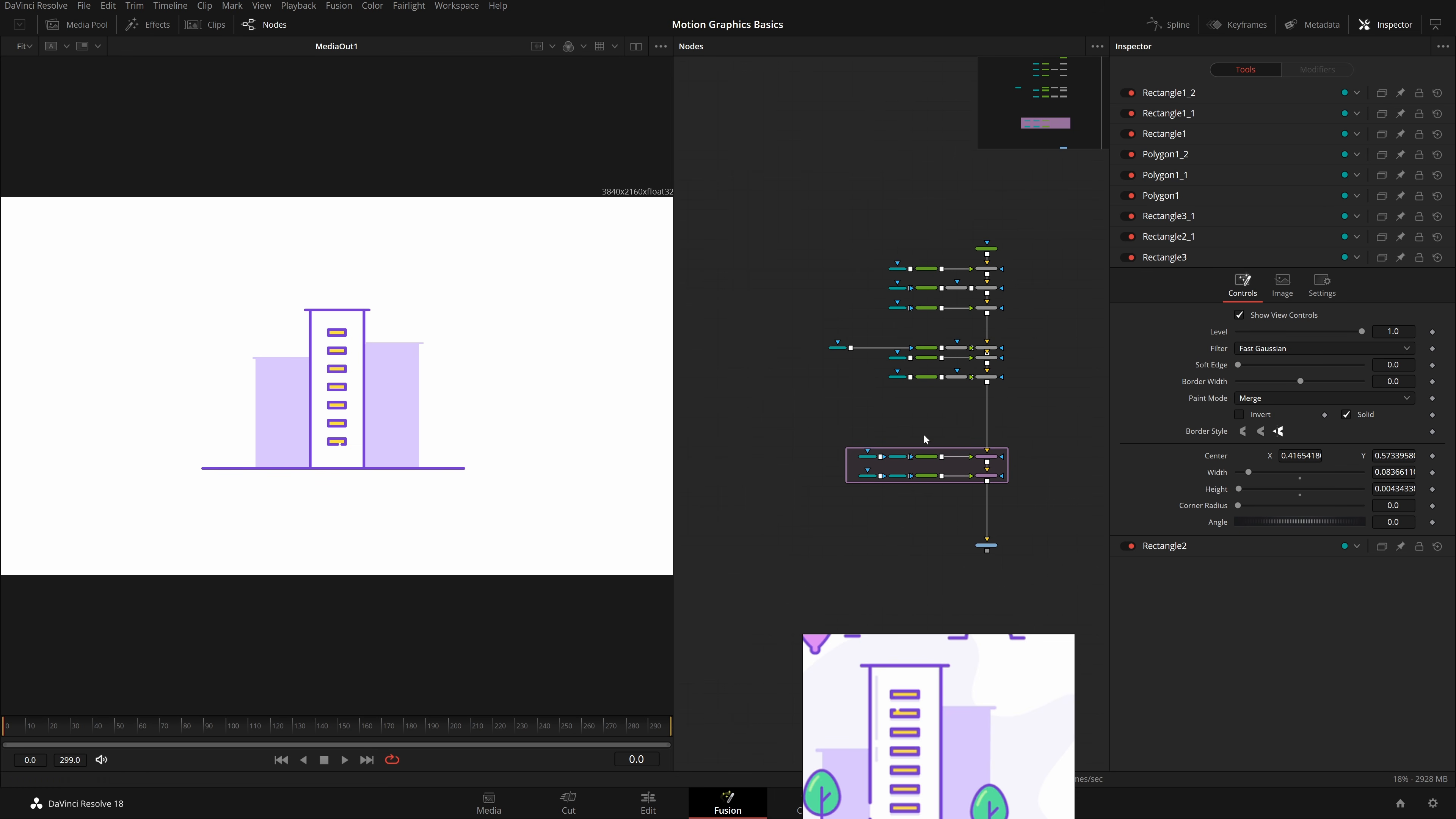
# Step: Line up Rectangle1 with the other mask nodes, closer to its Background node, and tidy the window rows
pyautogui.scroll(3, 947, 480)
pyautogui.scroll(3, 942, 504)
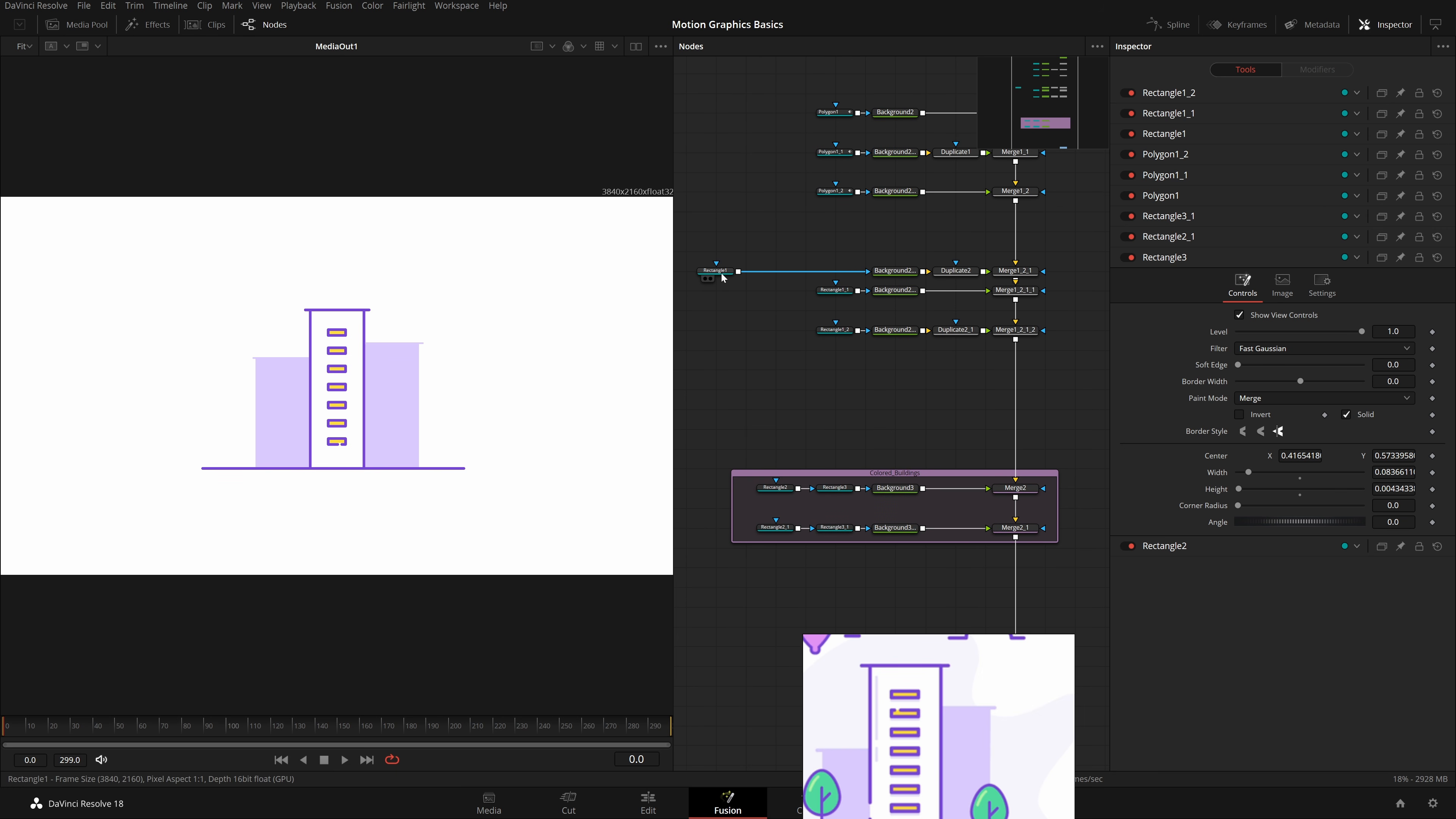
pyautogui.moveTo(707, 275); pyautogui.dragTo(940, 350)
pyautogui.click(837, 291)
pyautogui.click(833, 330)
# Step: Enclose all the tower, ground and window nodes in an Underlay and rename it Main_Building
pyautogui.hotkey('shift', 'space')
pyautogui.write('und')
pyautogui.press('Return')
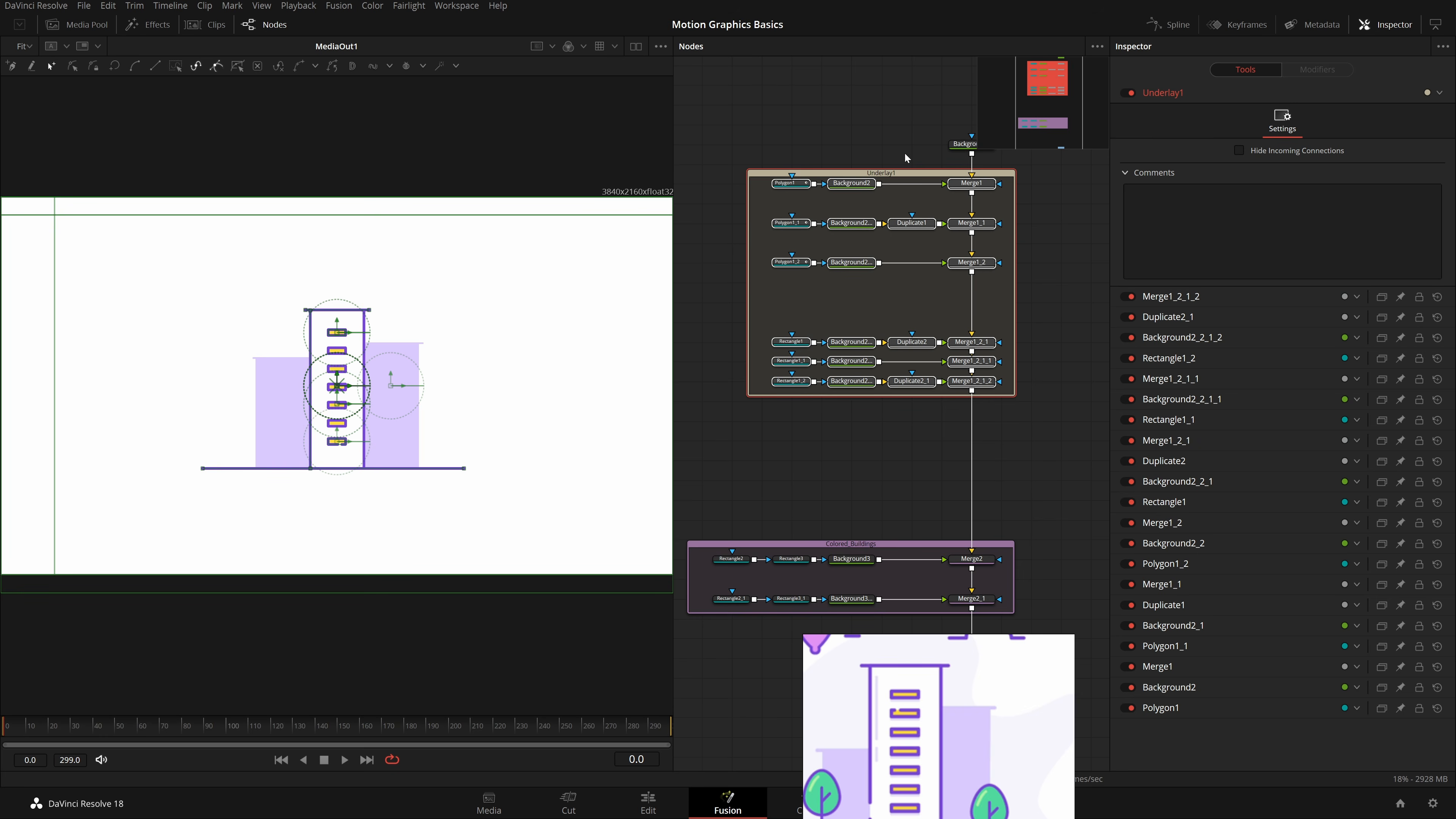
pyautogui.press('F2')
pyautogui.write('Main_Building')
pyautogui.press('Return')
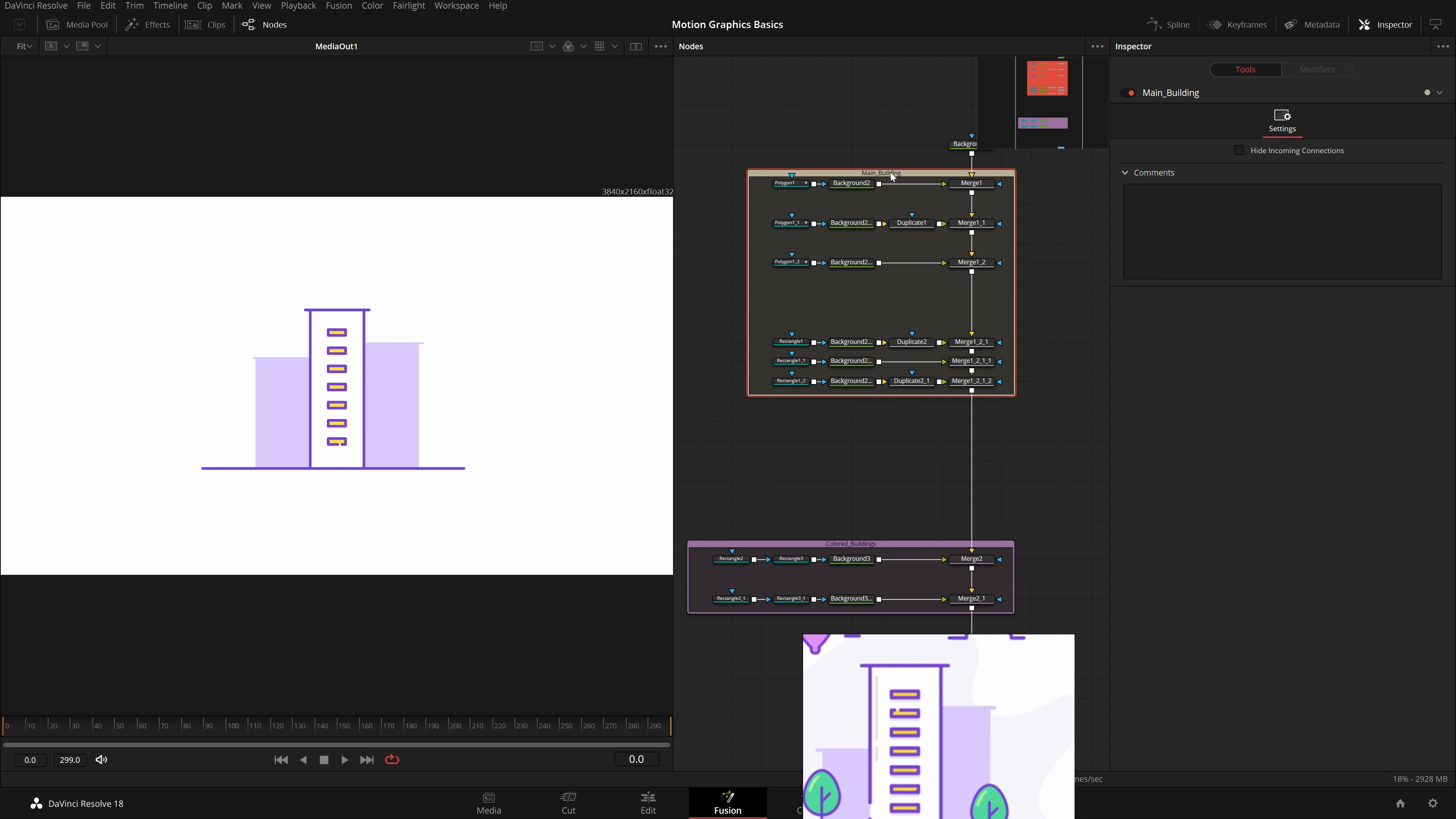
# Step: Color the Main_Building underlay Violet and move MediaOut1 further below the side-building group
pyautogui.rightClick(894, 173)
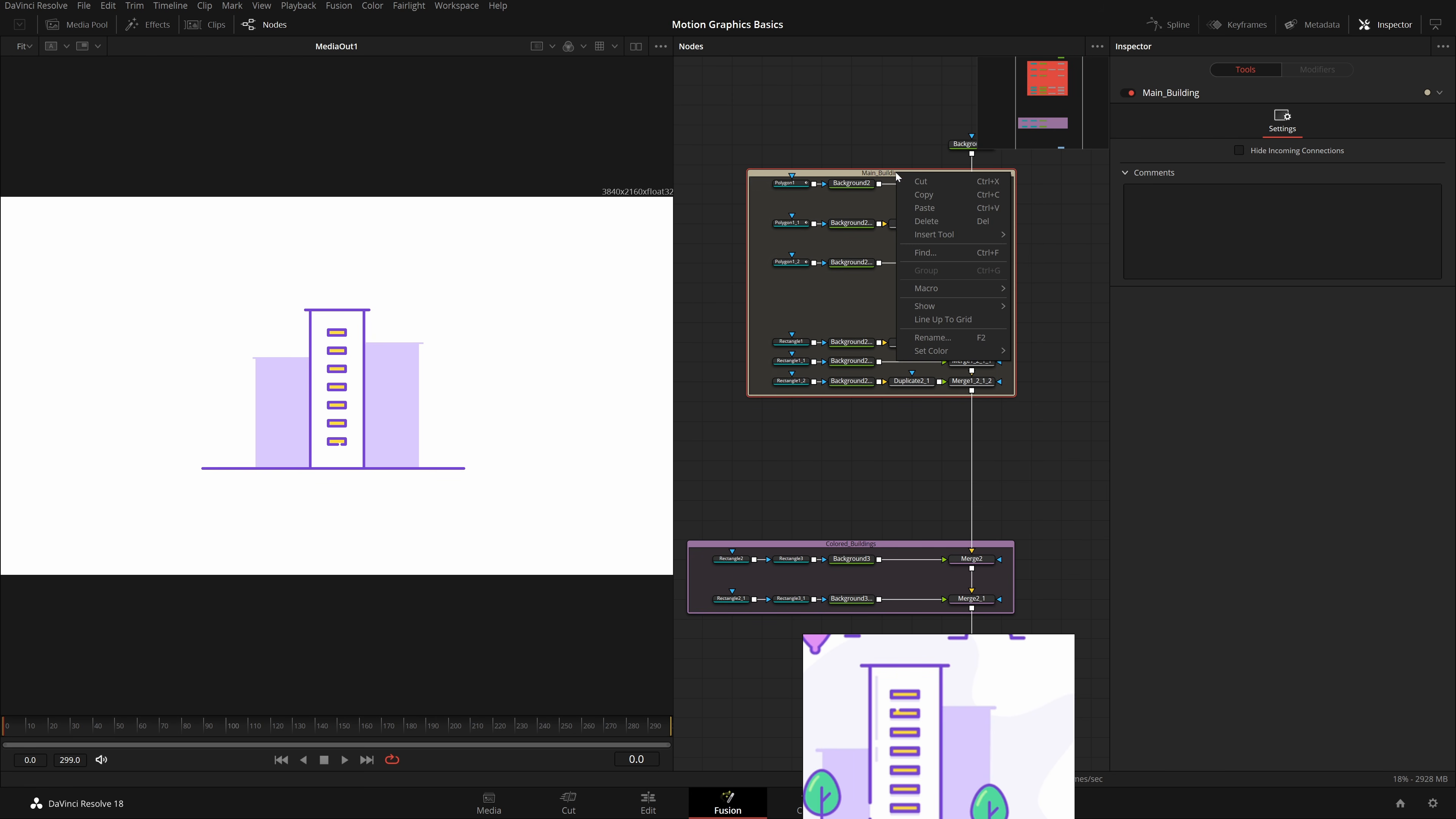
pyautogui.moveTo(969, 350)
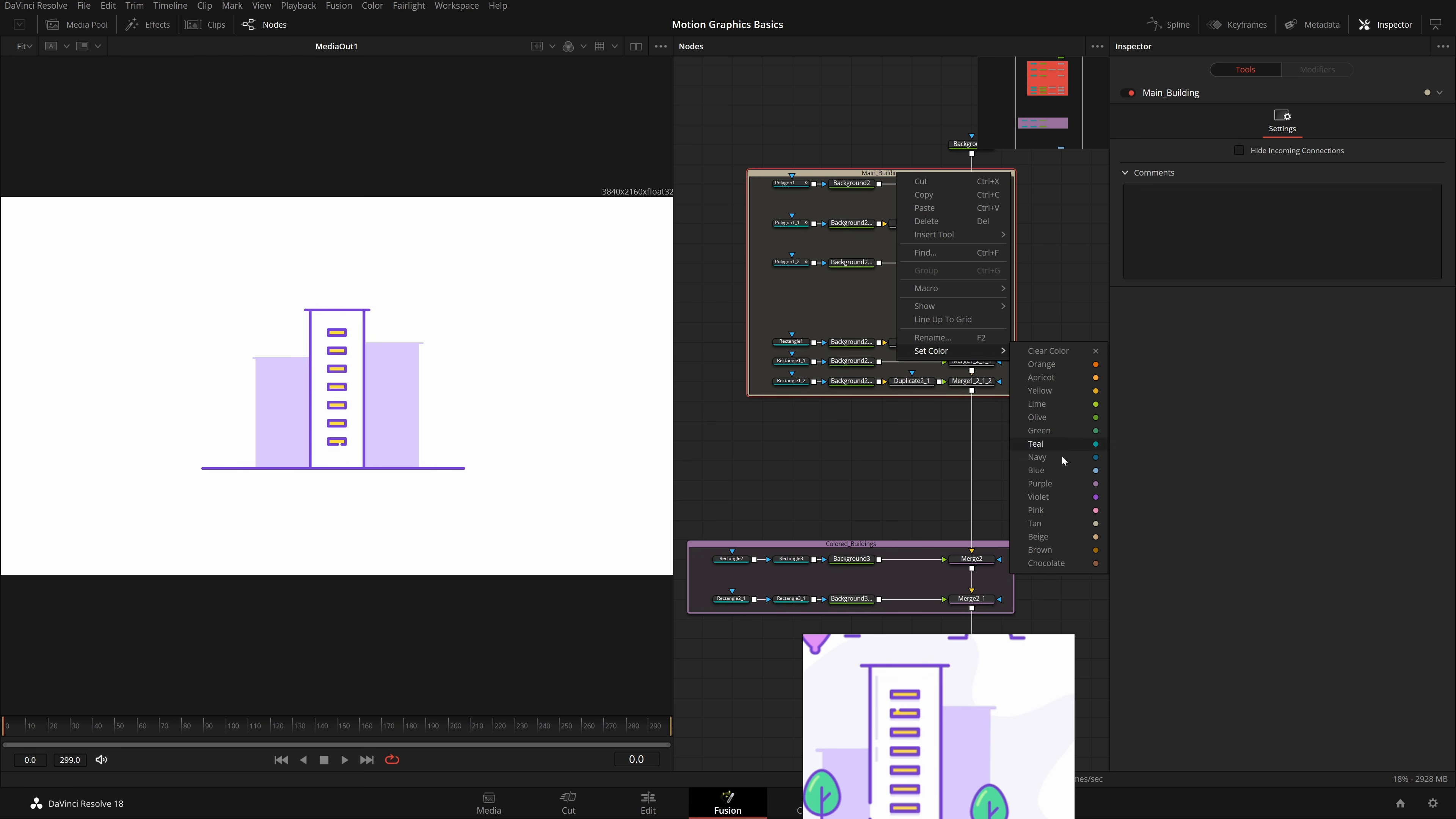
pyautogui.click(1071, 495)
pyautogui.scroll(-3, 1048, 438)
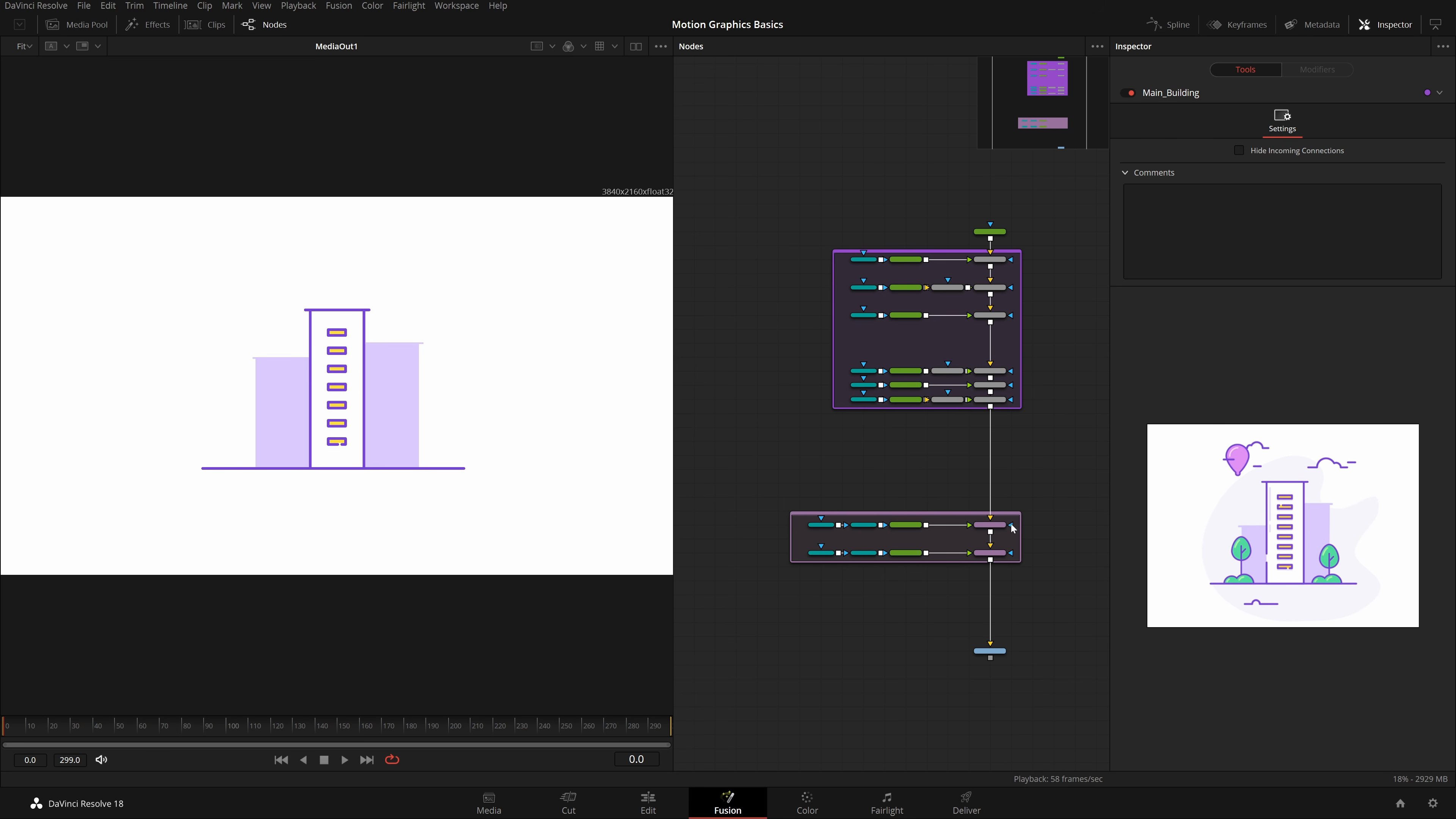
pyautogui.moveTo(1017, 602); pyautogui.dragTo(1001, 542)
pyautogui.moveTo(993, 600); pyautogui.dragTo(991, 652)
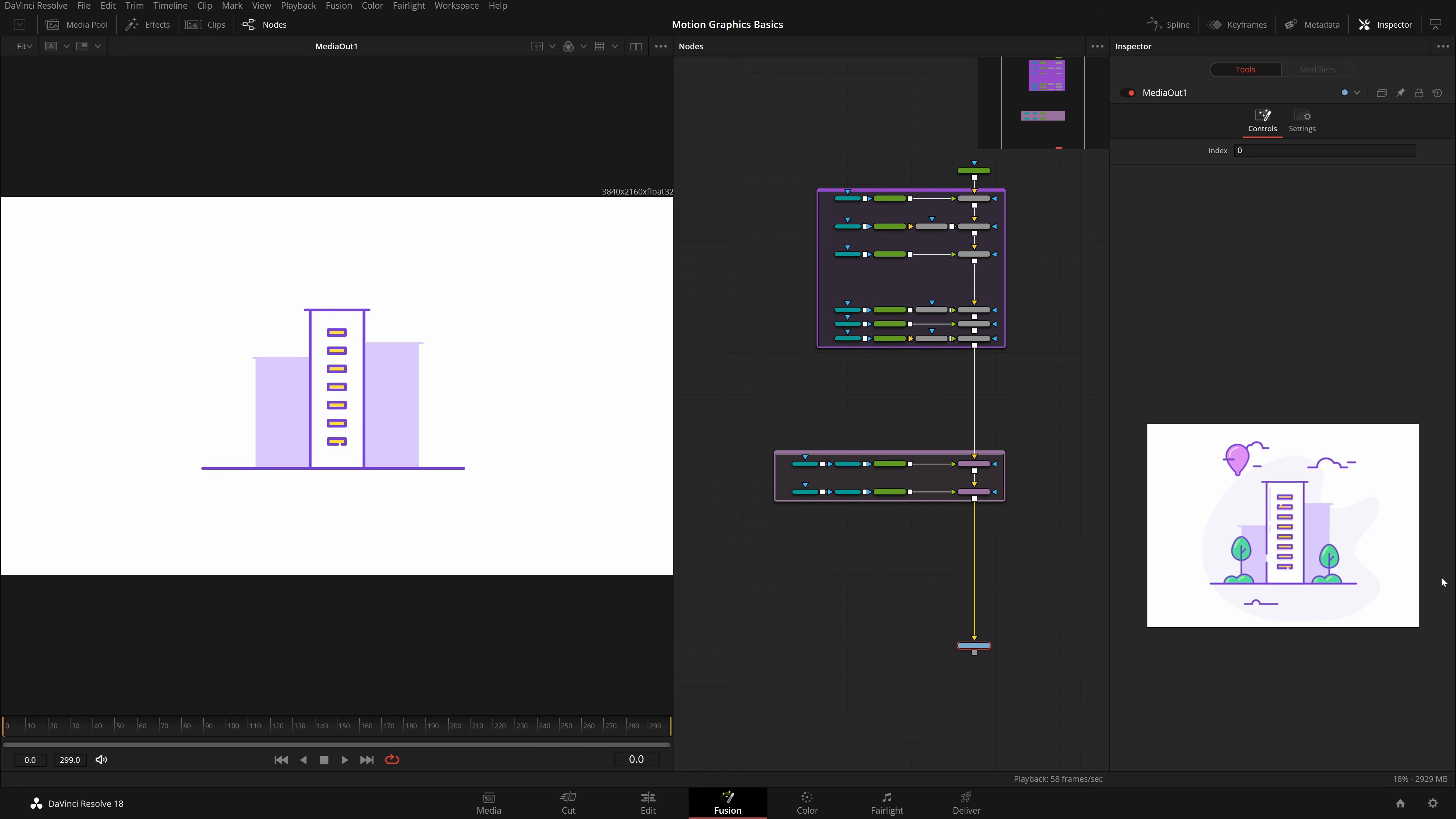
# Step: Add a new Background node merged into the chain between Merge2_1 and MediaOut1
pyautogui.scroll(3, 995, 511)
pyautogui.click(953, 471)
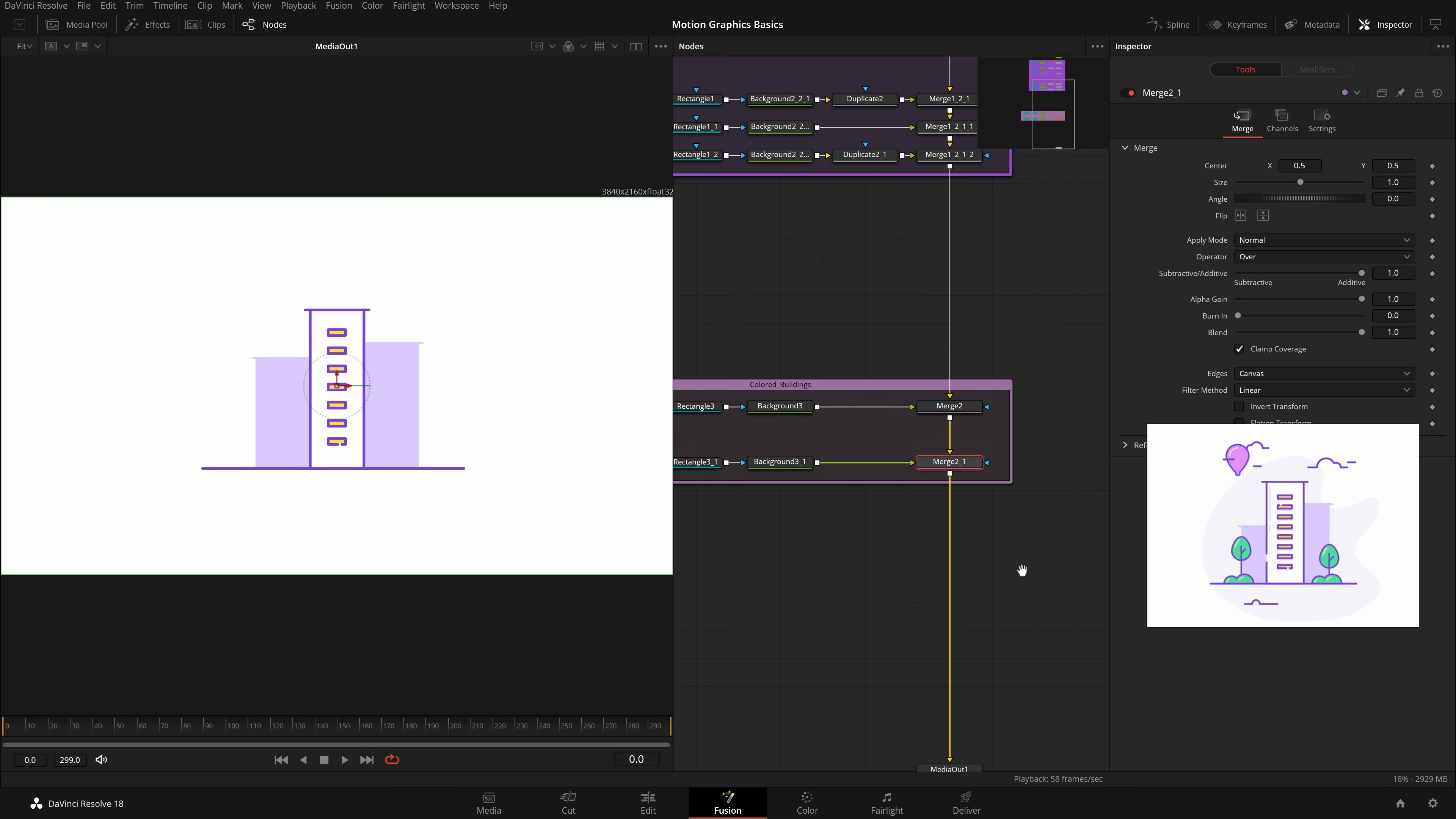
pyautogui.scroll(-2, 1020, 572)
pyautogui.hotkey('shift', 'space')
pyautogui.write('und')
pyautogui.press('BackSpace')
pyautogui.press('BackSpace')
pyautogui.press('BackSpace')
pyautogui.write('bg')
pyautogui.press('Return')
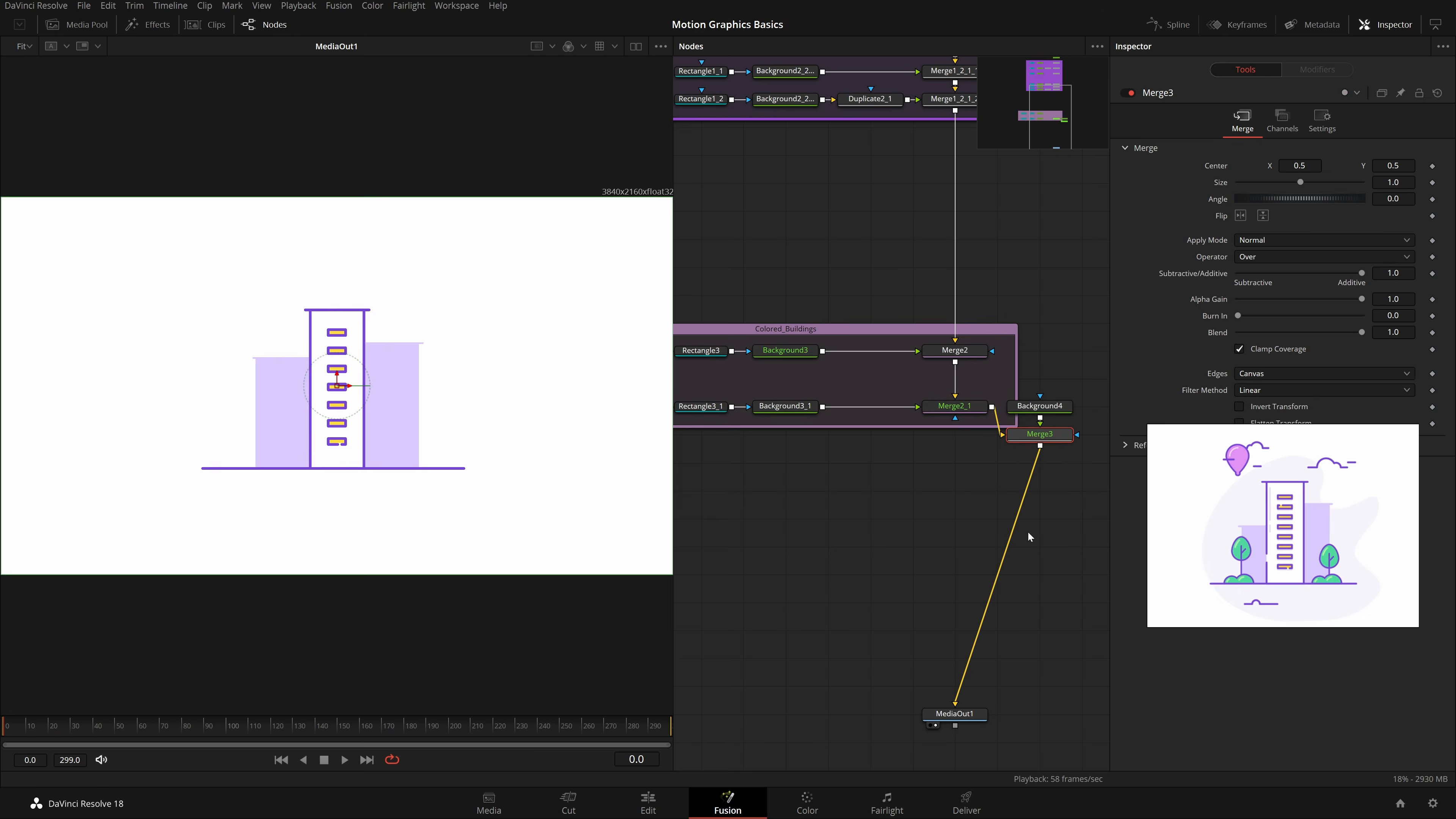
# Step: Align Merge3 and Background4 below the Colored_Buildings rows and color Background4 #4ddb9e, sampled from the reference tree
pyautogui.moveTo(1031, 475); pyautogui.dragTo(947, 473)
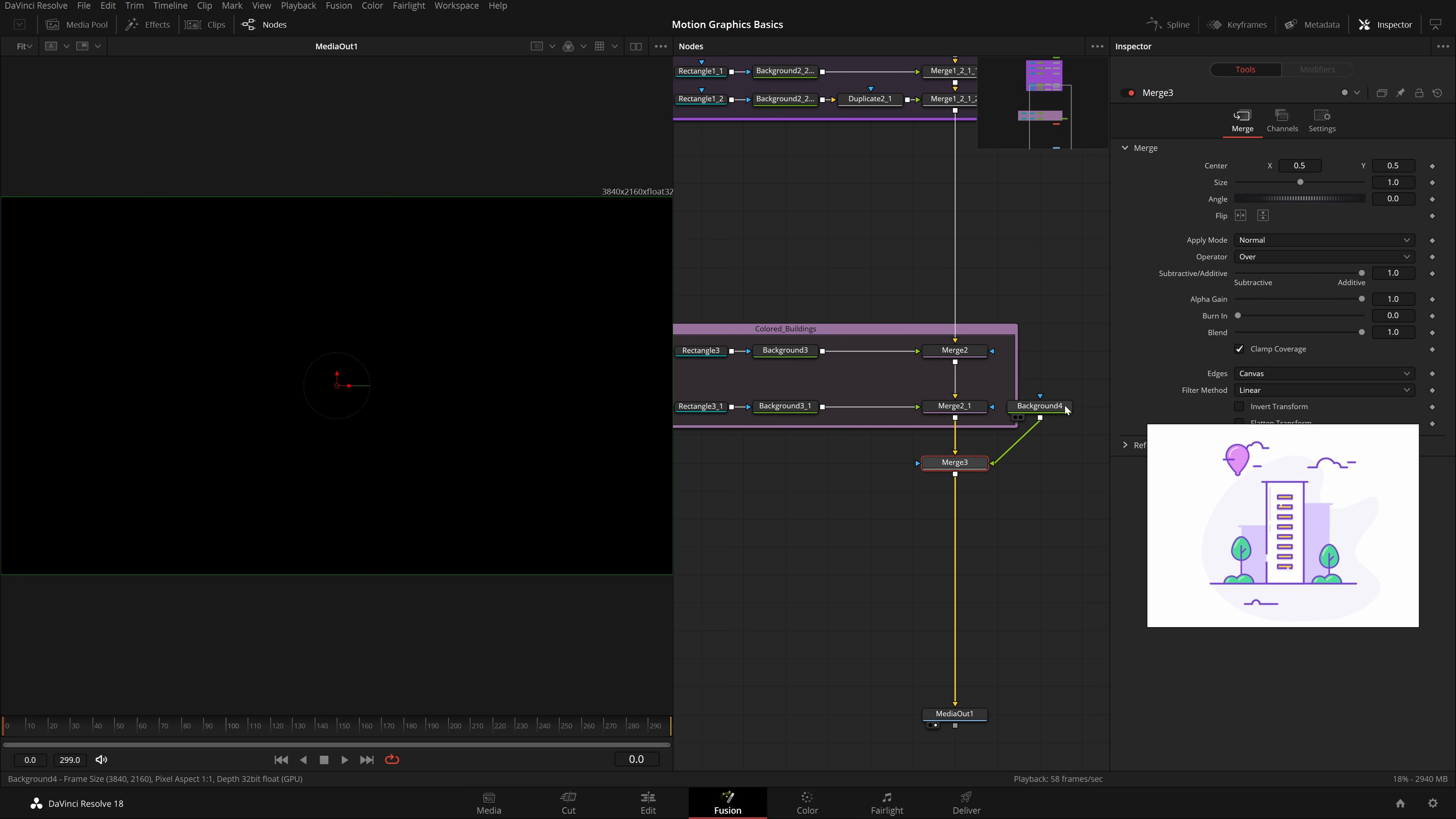
pyautogui.moveTo(1039, 406); pyautogui.dragTo(787, 462)
pyautogui.click(1275, 227)
pyautogui.click(636, 406)
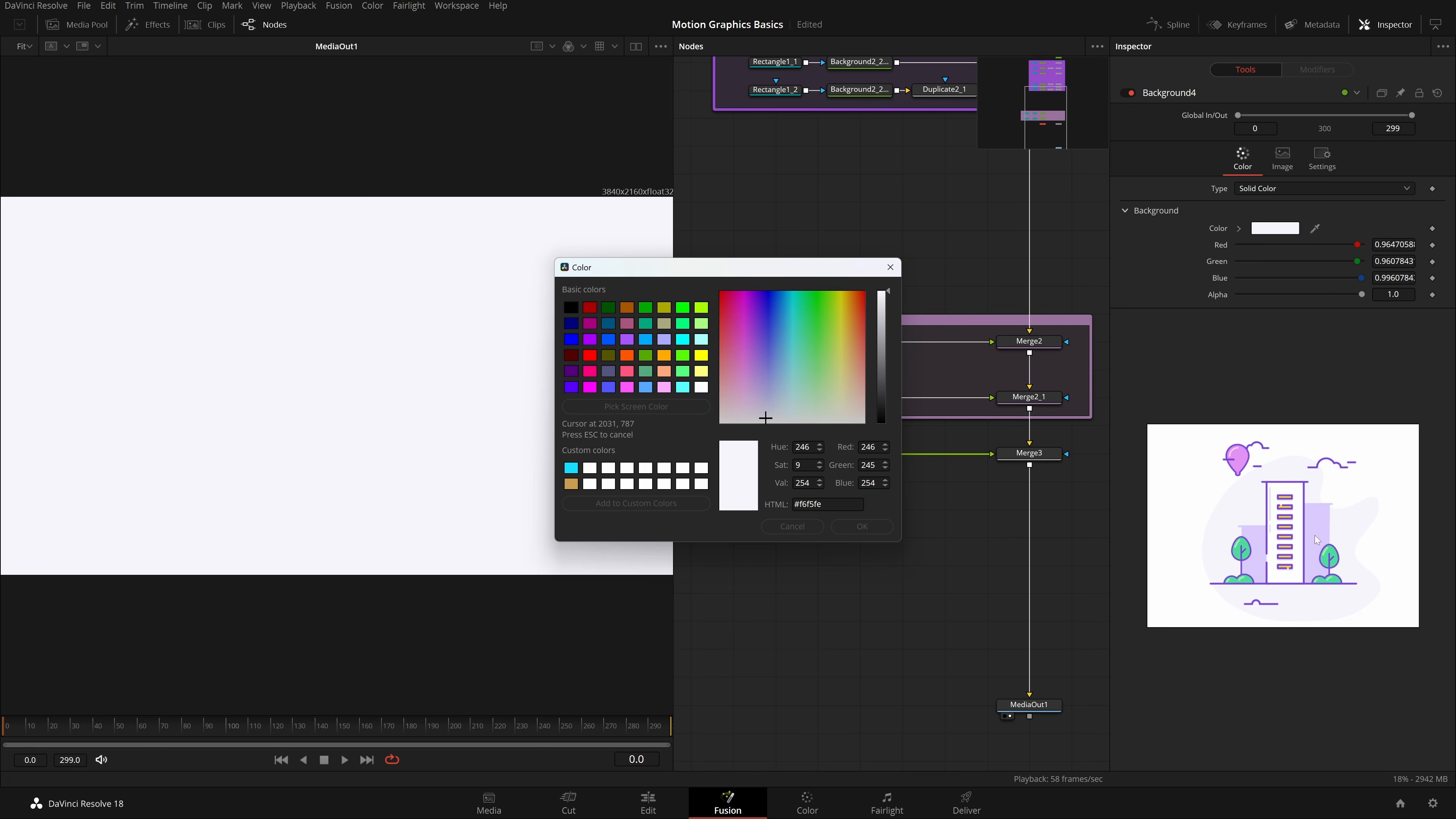
pyautogui.click(1243, 546)
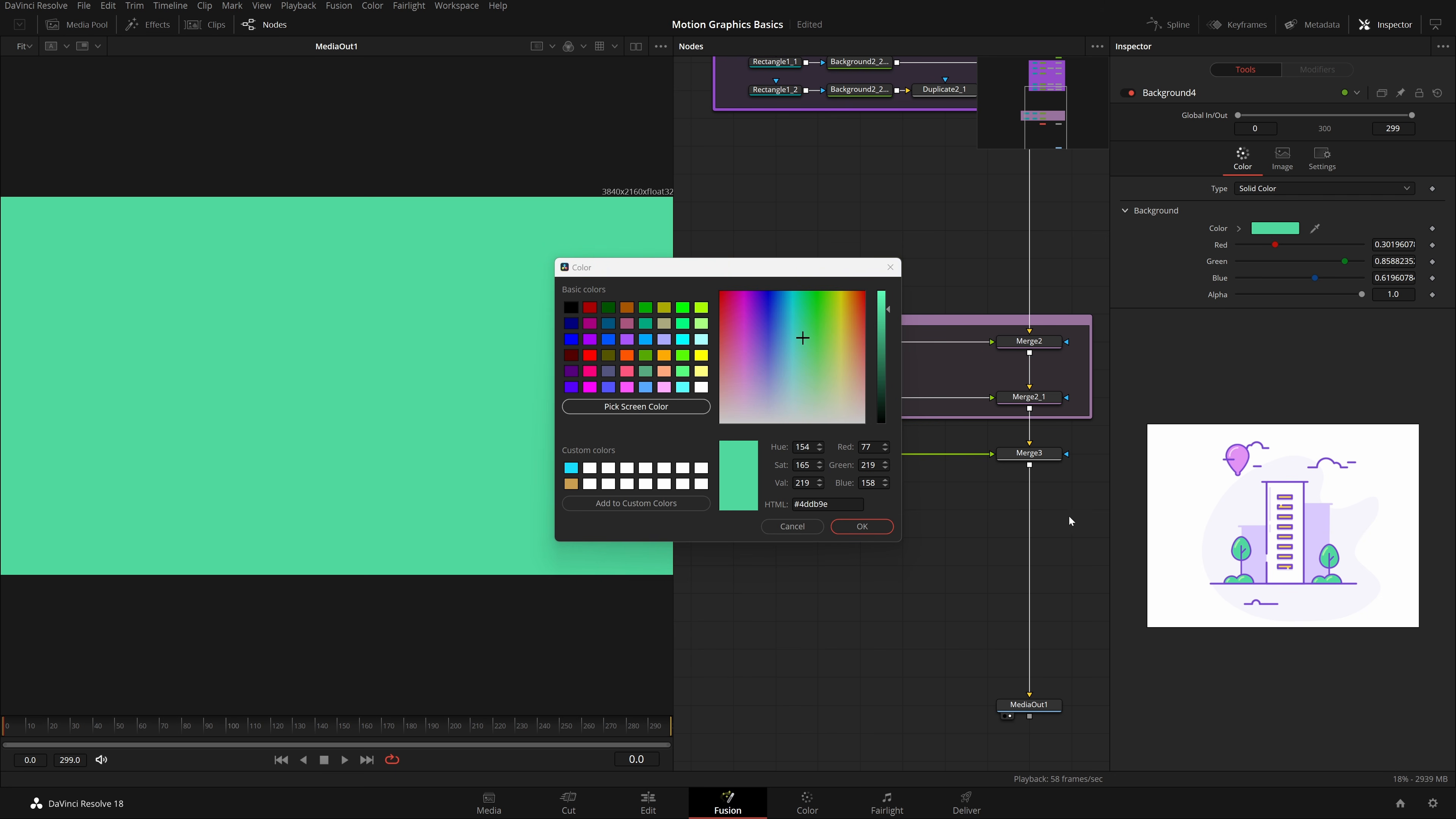
pyautogui.click(862, 526)
# Step: Add a Polygon mask to Background4 and set the mask node's color to Teal
pyautogui.moveTo(850, 461); pyautogui.dragTo(975, 453)
pyautogui.hotkey('shift', 'space')
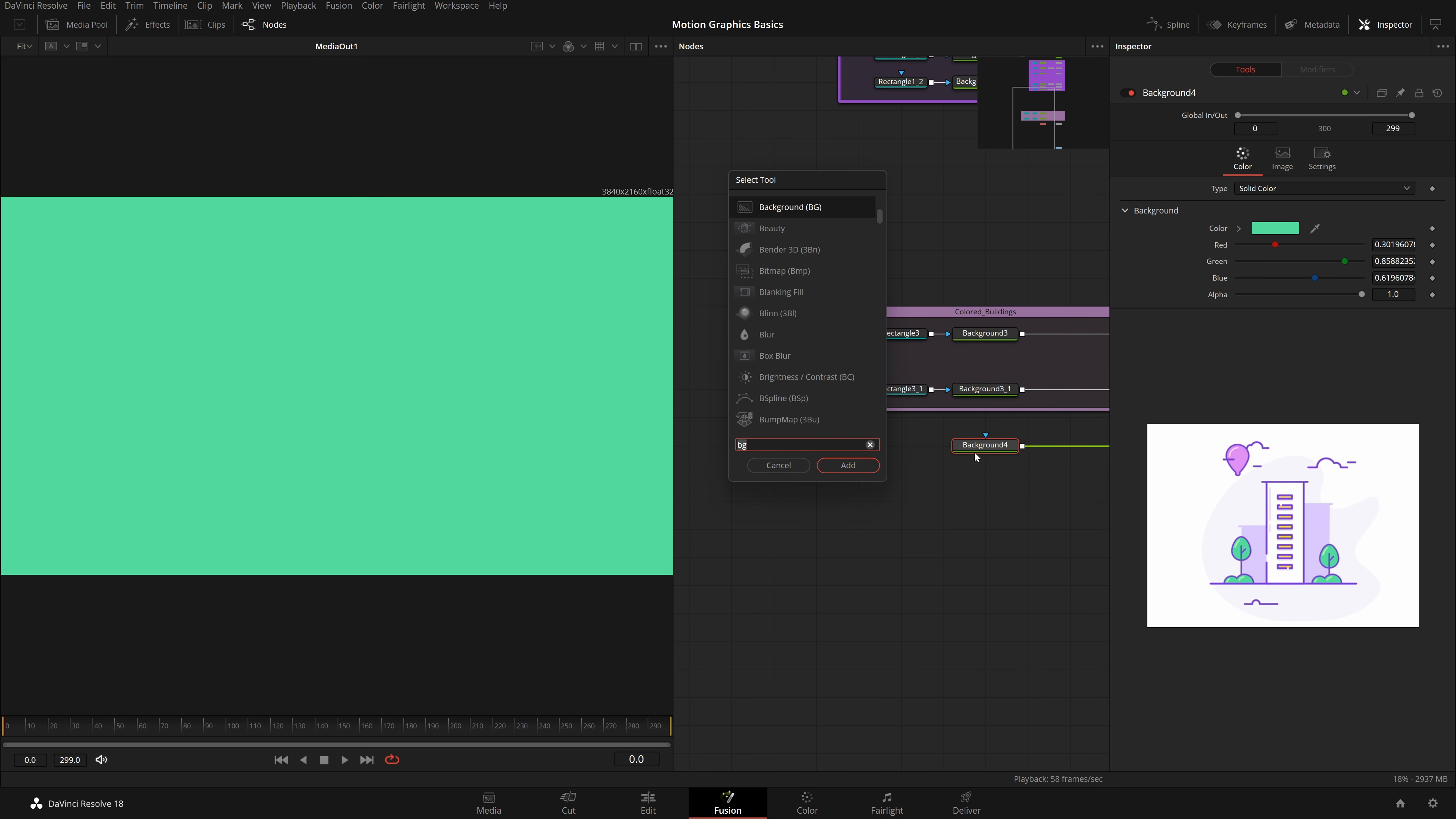
pyautogui.write('poly')
pyautogui.press('Return')
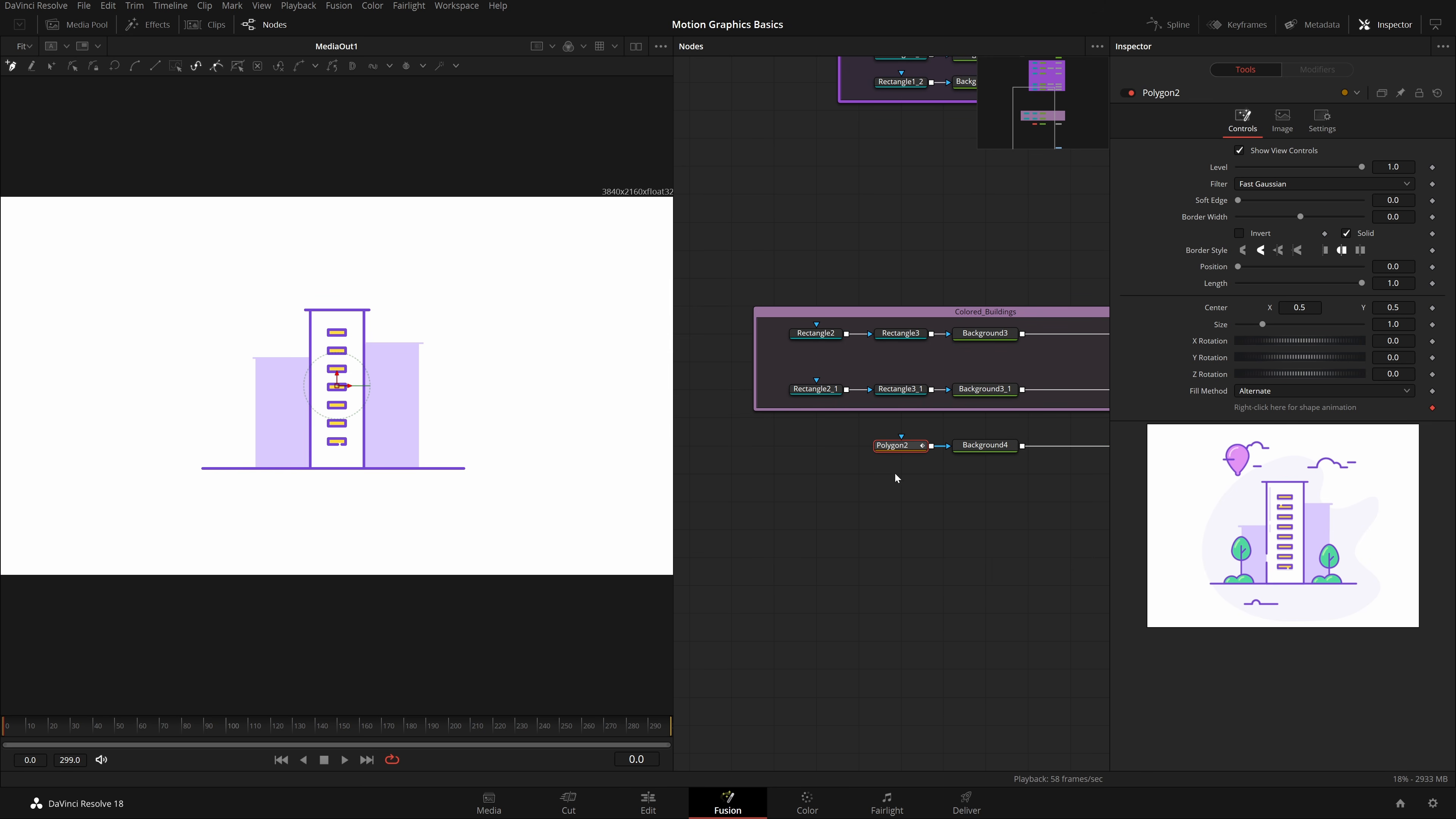
pyautogui.rightClick(968, 457)
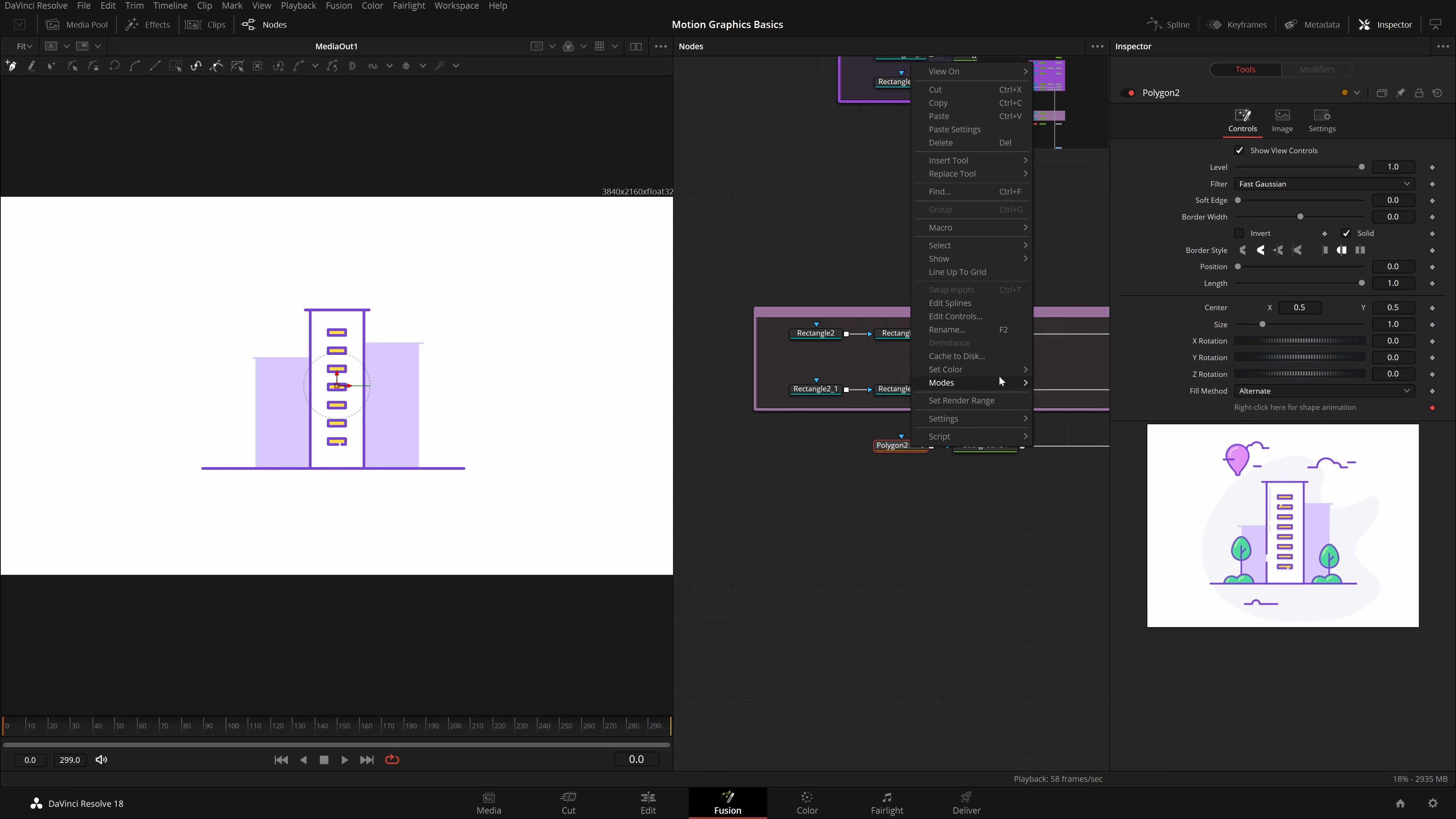
pyautogui.moveTo(1028, 374)
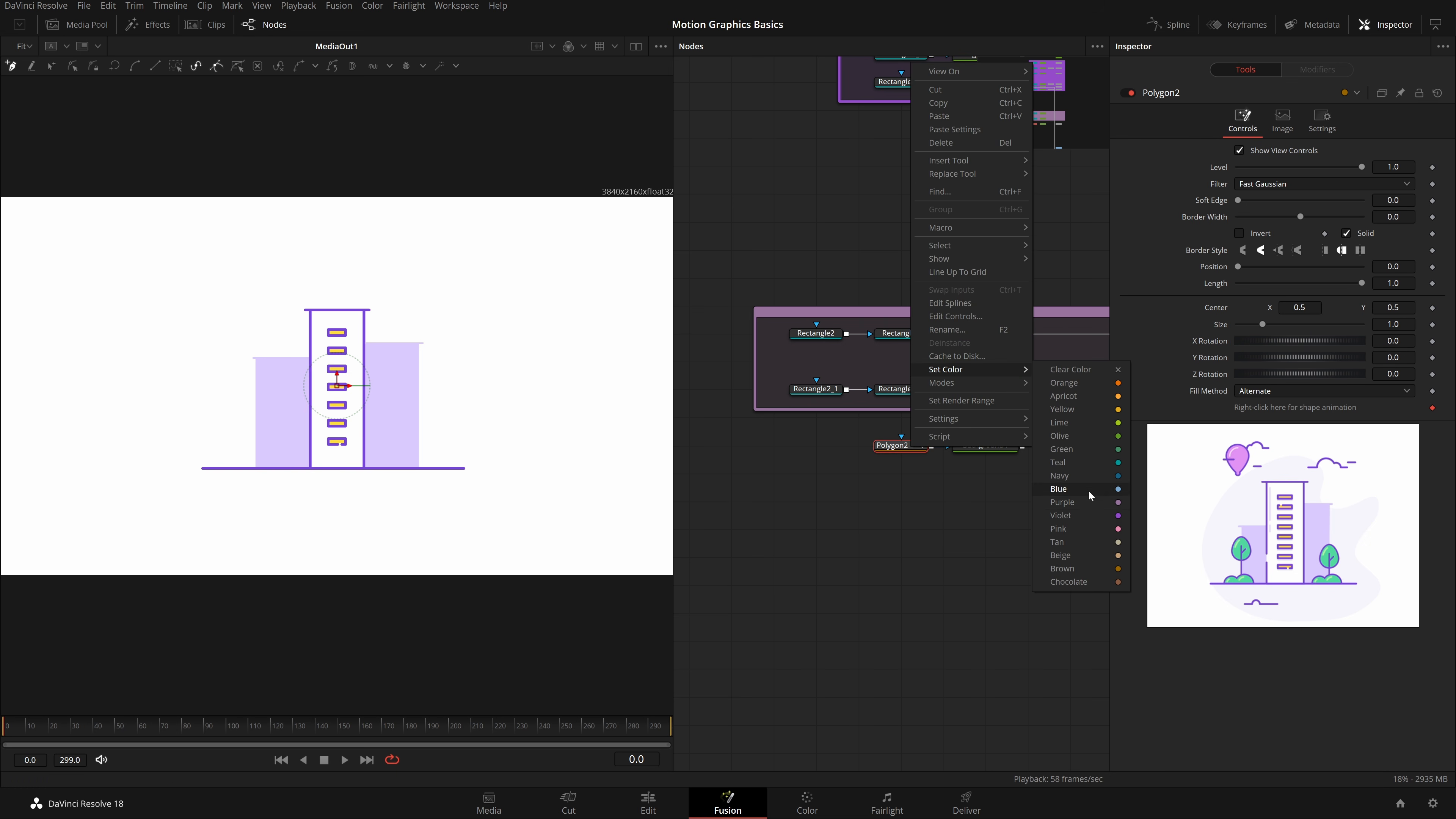
pyautogui.click(1086, 462)
# Step: Draw a closed four-point diamond with Polygon2 over the outer edge of the shorter side building, above the ground line
pyautogui.scroll(8, 245, 483)
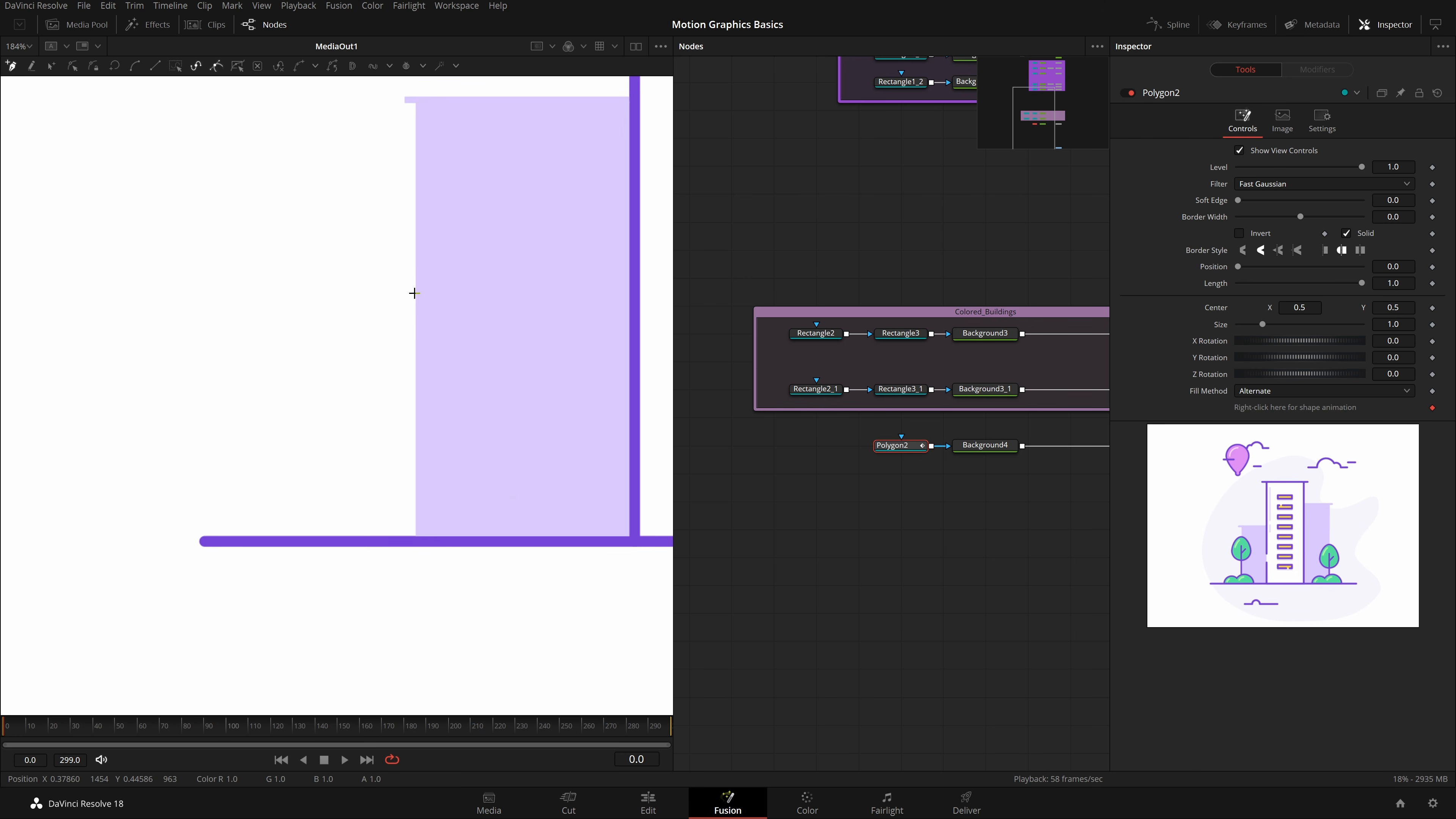
pyautogui.click(414, 293)
pyautogui.click(361, 414)
pyautogui.click(349, 404)
pyautogui.click(415, 469)
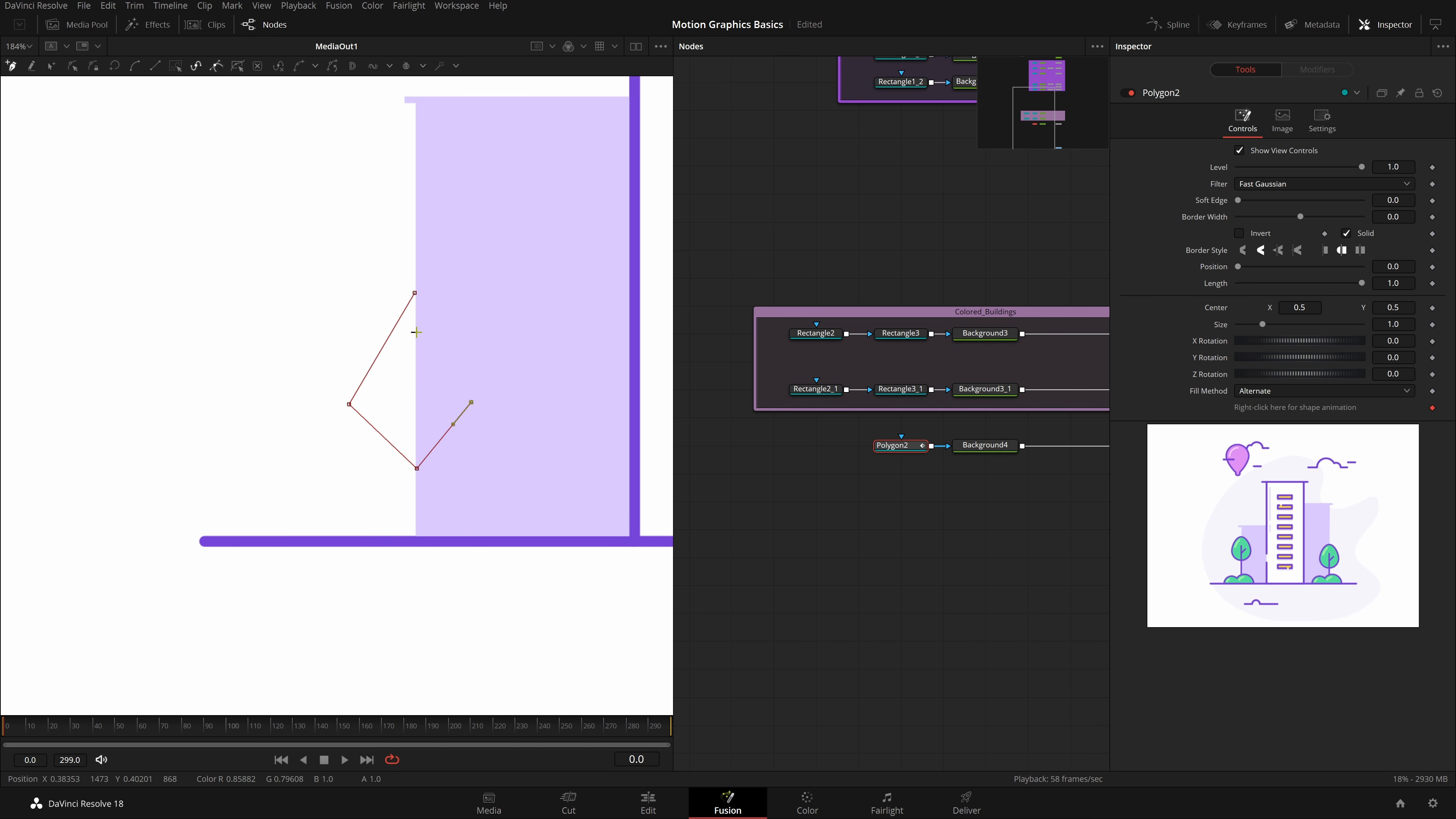
pyautogui.click(415, 294)
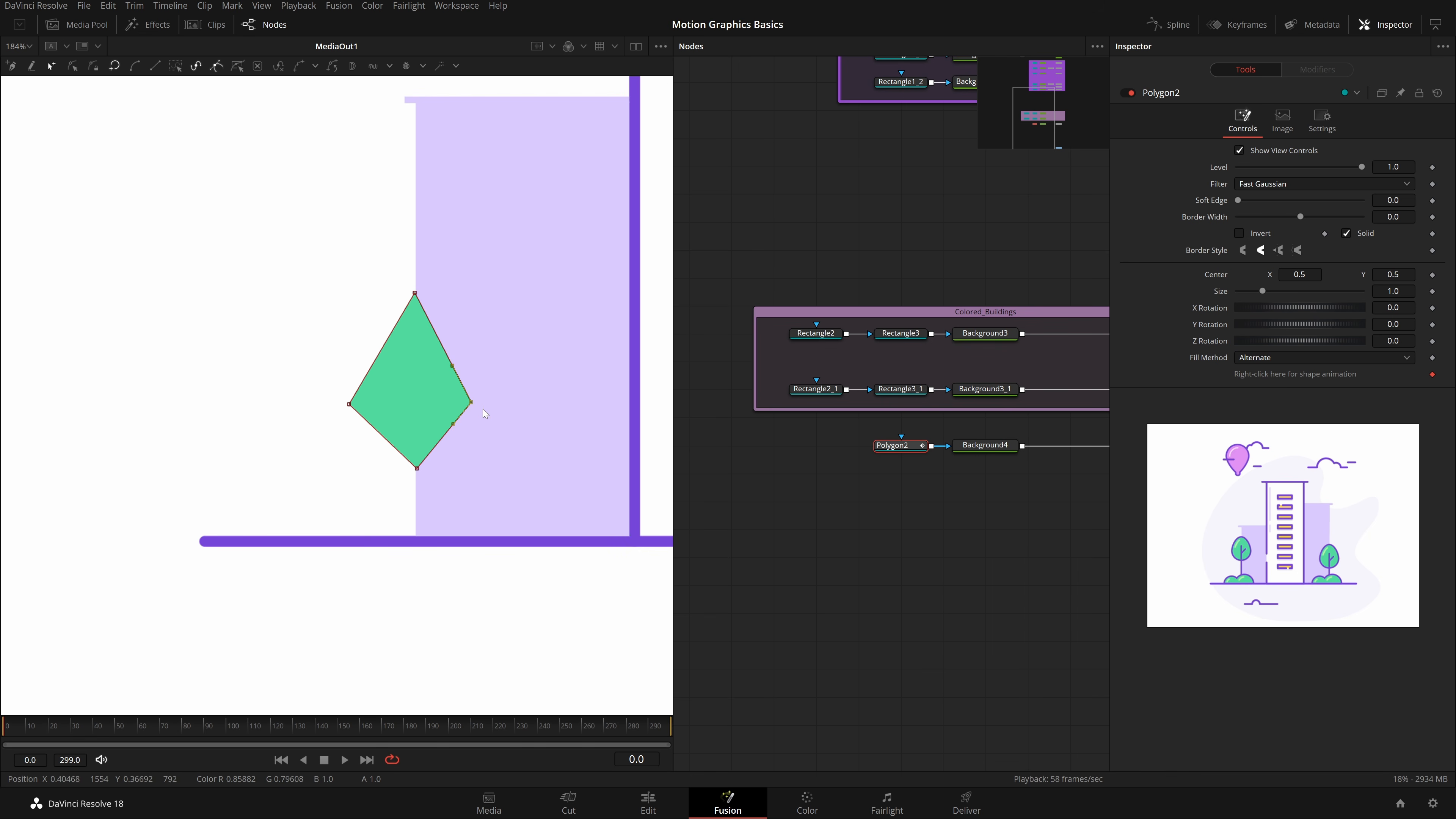
# Step: Widen the diamond slightly, smooth all its points and shorten the top point's handles to form an egg-shaped tree crown
pyautogui.moveTo(470, 403); pyautogui.dragTo(481, 402)
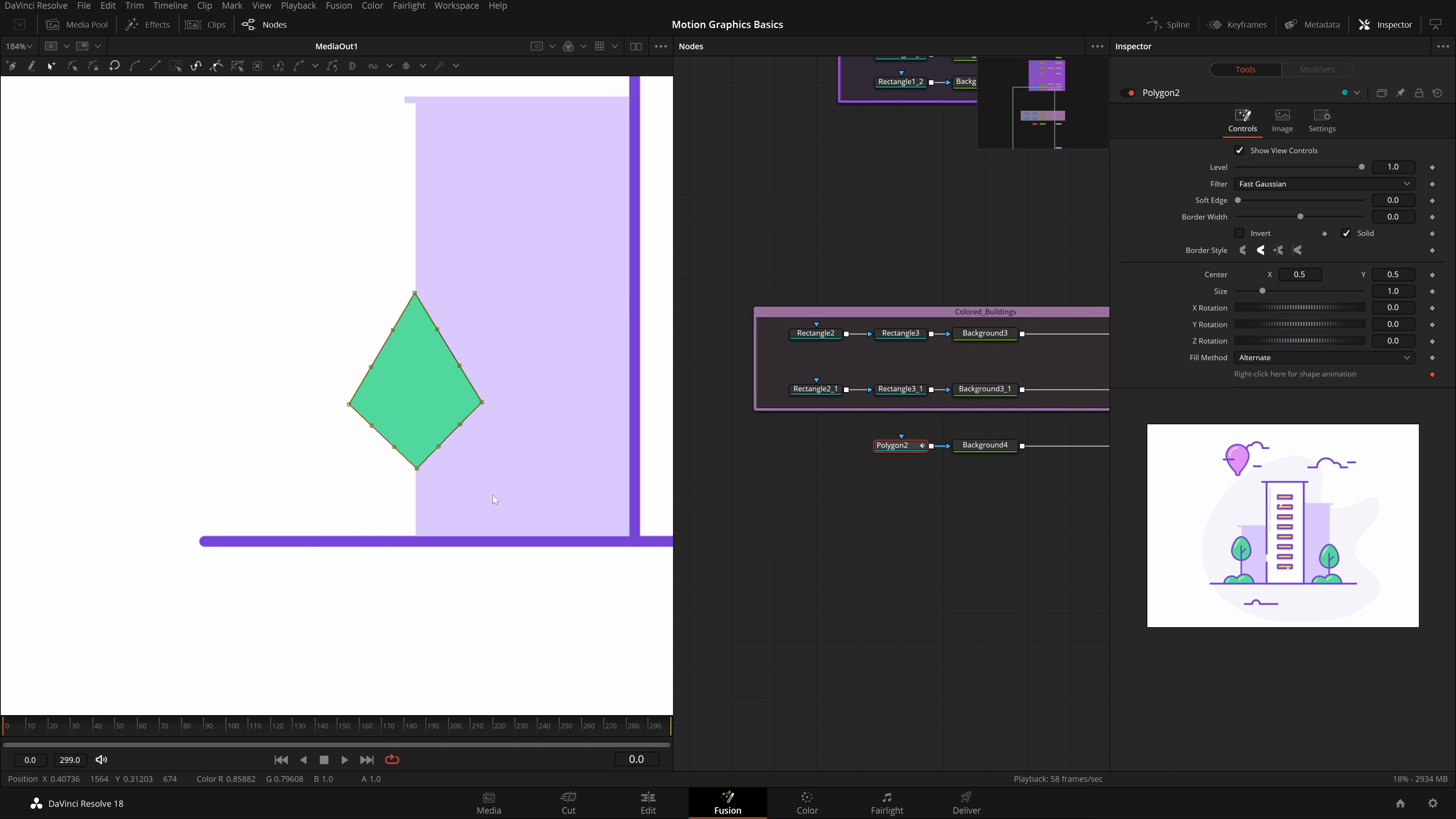
pyautogui.hotkey('ctrl', 'a')
pyautogui.hotkey('shift', 's')
pyautogui.scroll(3, 428, 364)
pyautogui.click(402, 222)
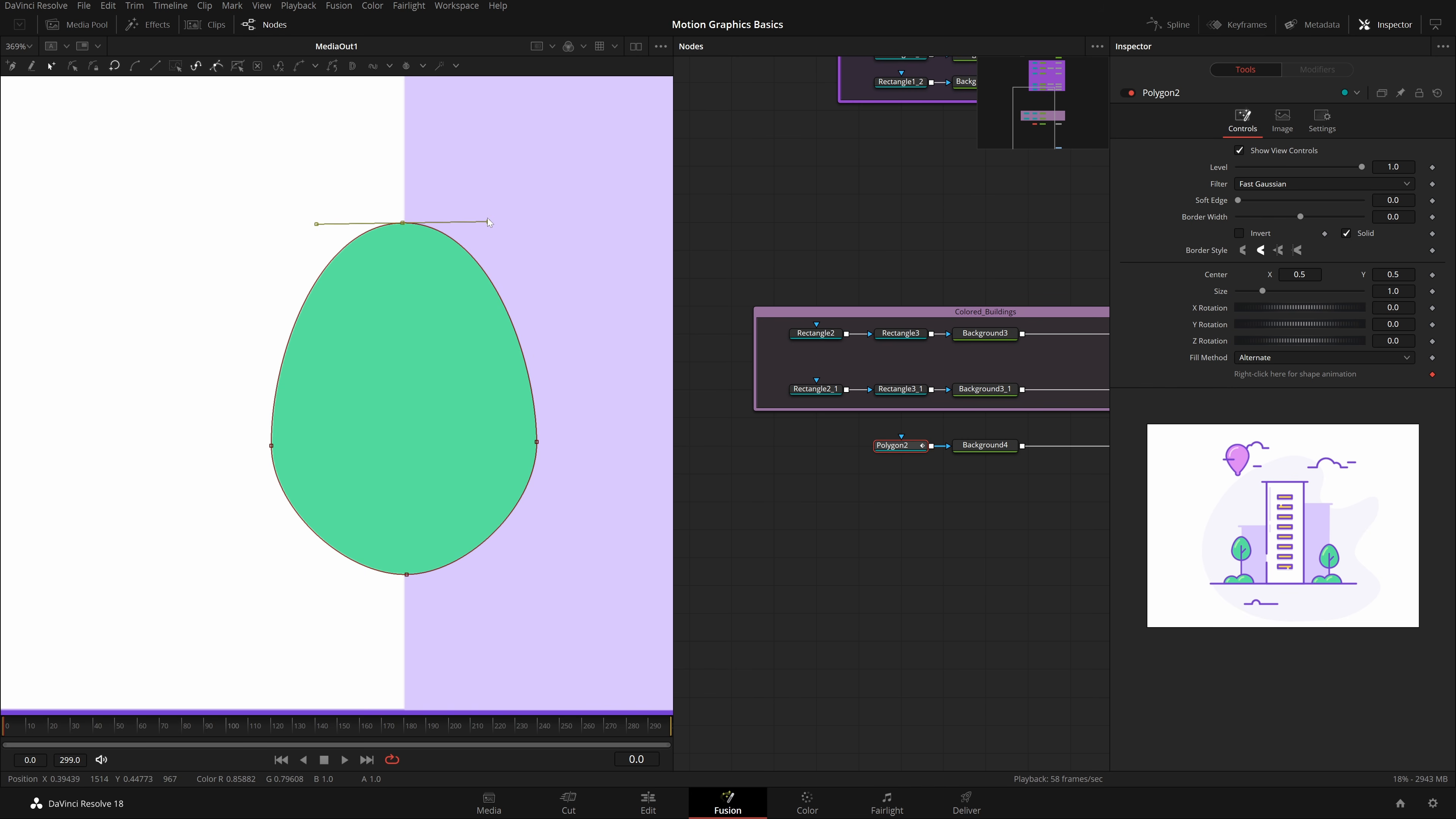
pyautogui.moveTo(488, 222); pyautogui.dragTo(455, 222)
pyautogui.click(757, 600)
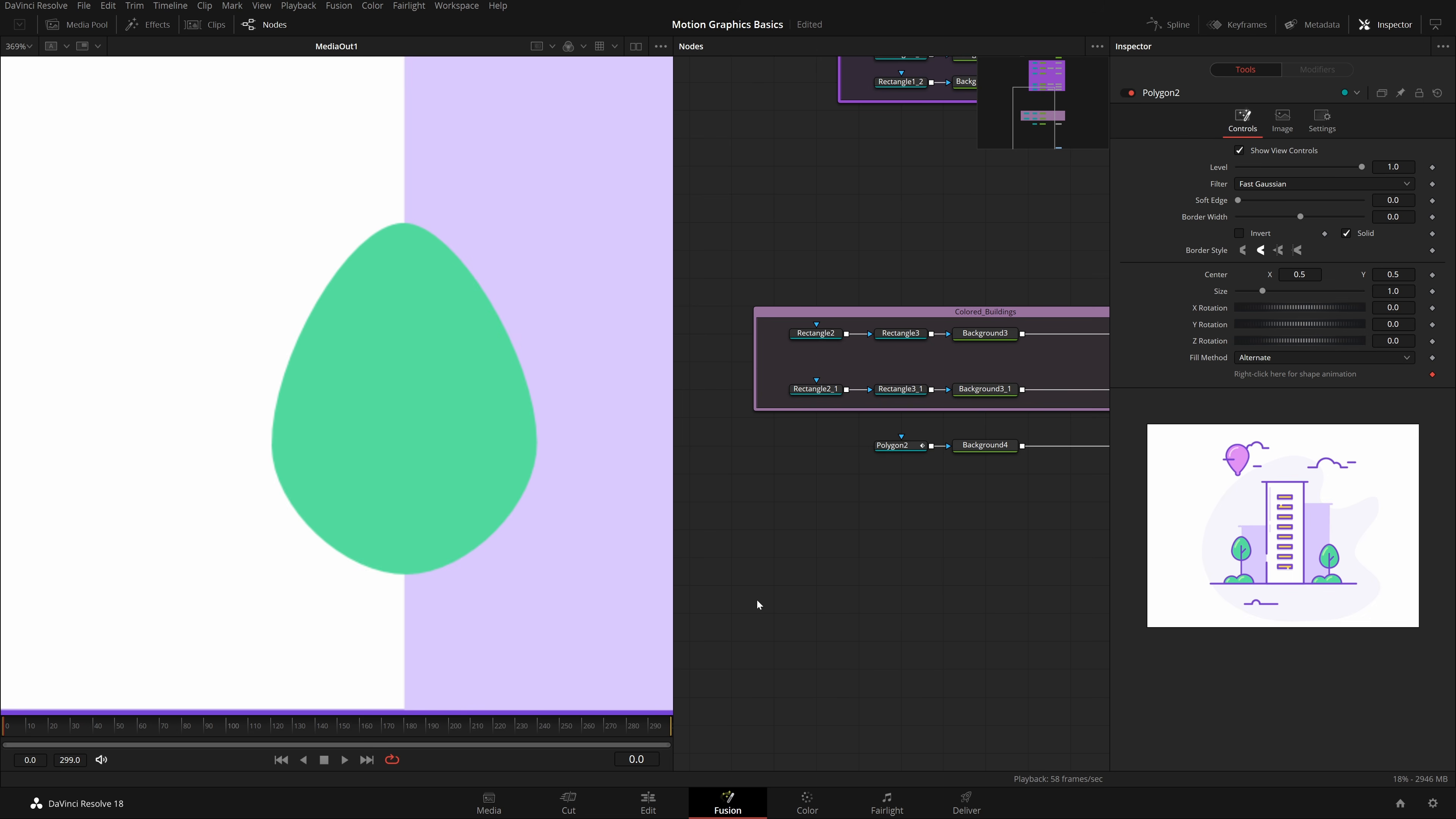
pyautogui.scroll(-4, 545, 502)
pyautogui.scroll(3, 434, 468)
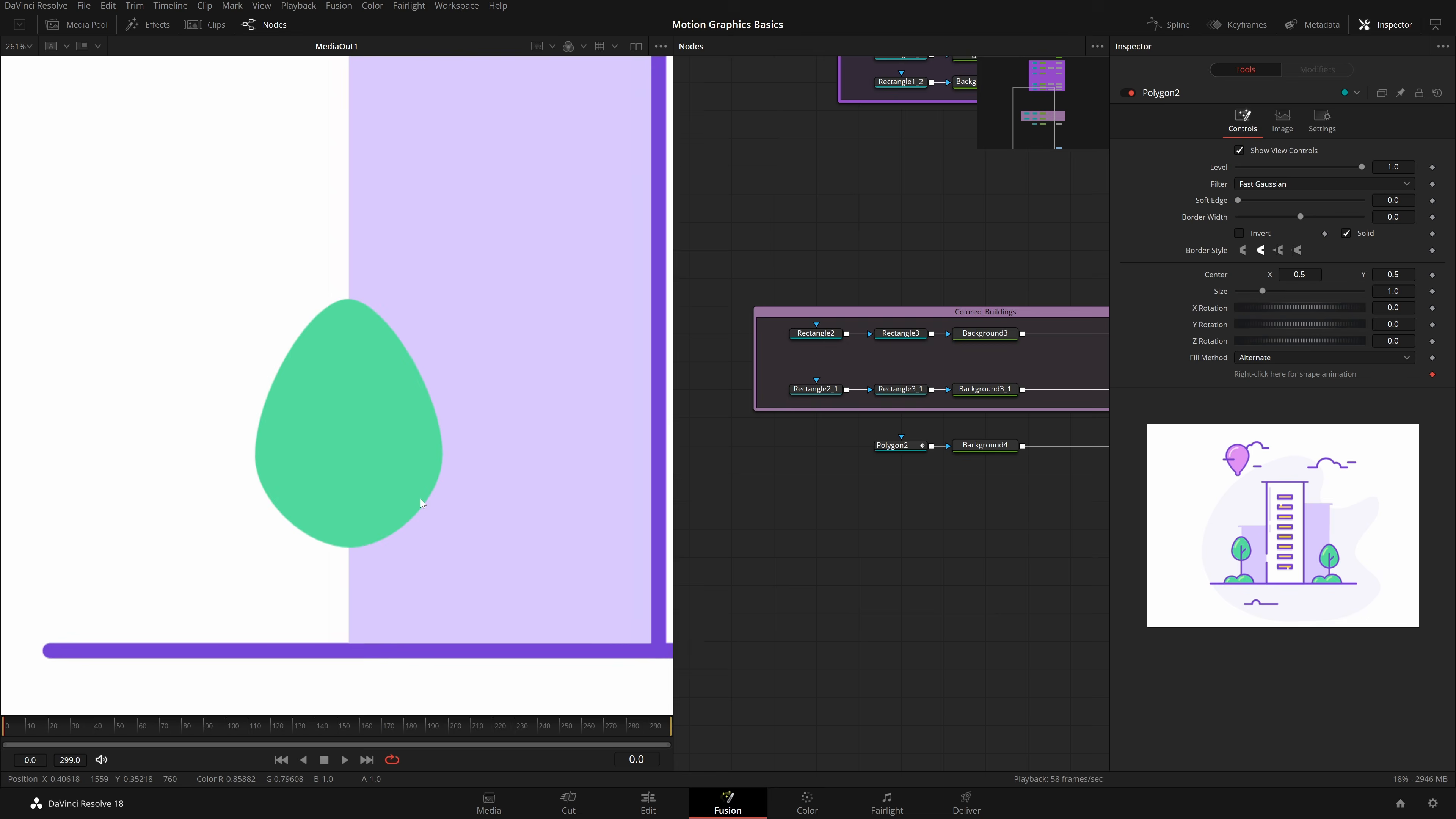
pyautogui.scroll(-4, 420, 499)
pyautogui.scroll(1, 474, 488)
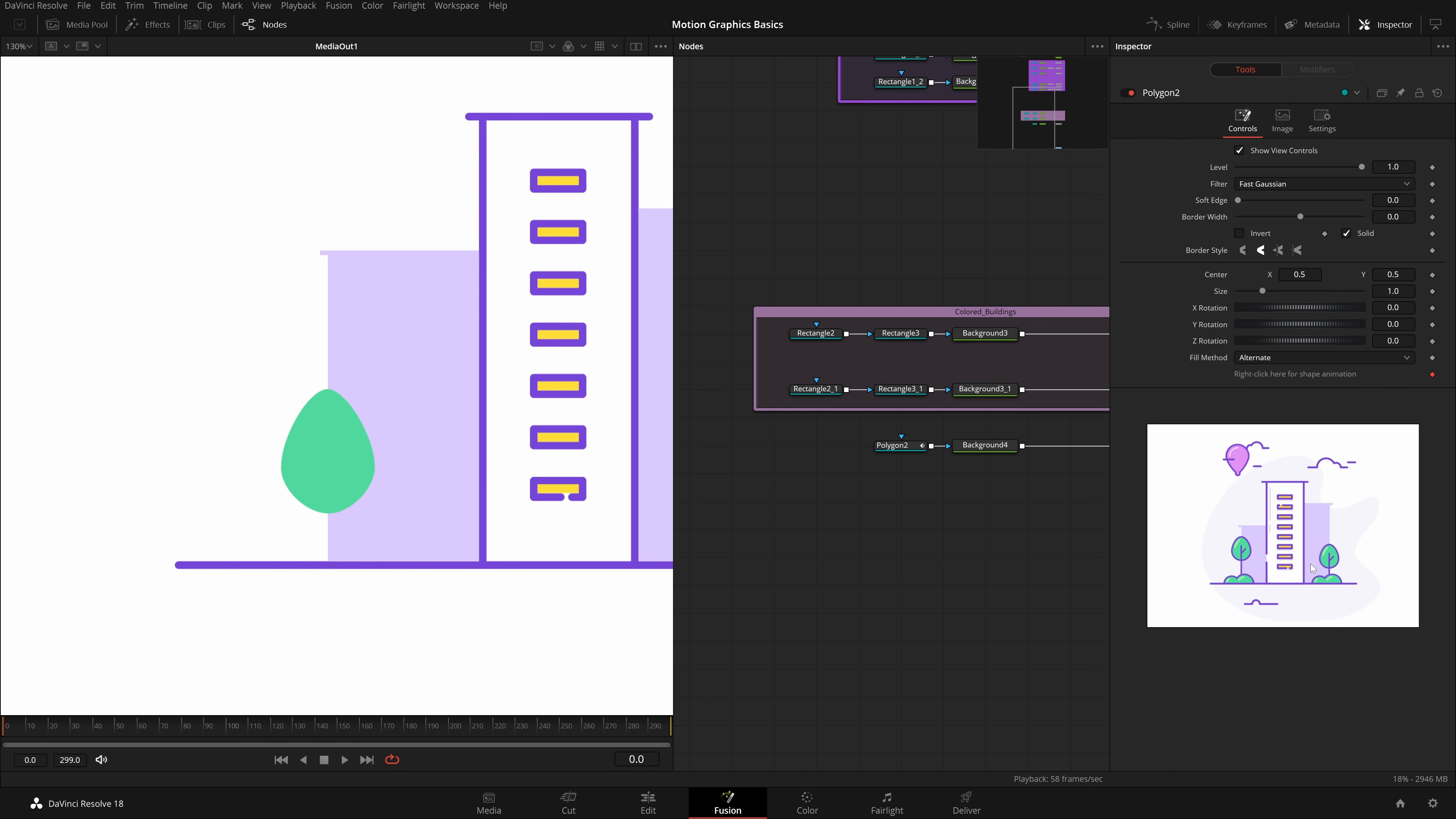
pyautogui.moveTo(773, 514); pyautogui.dragTo(658, 538)
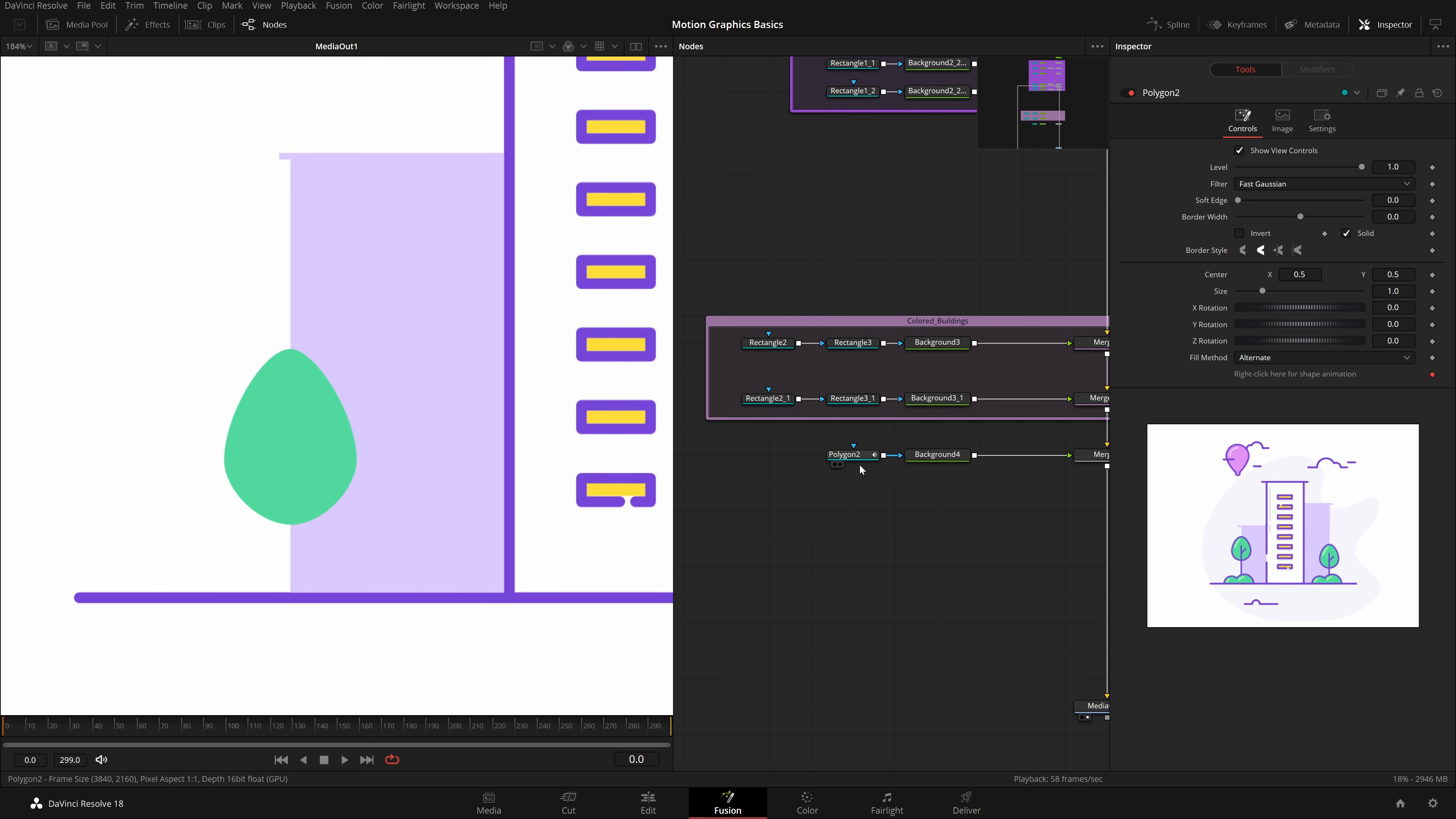
pyautogui.click(861, 457)
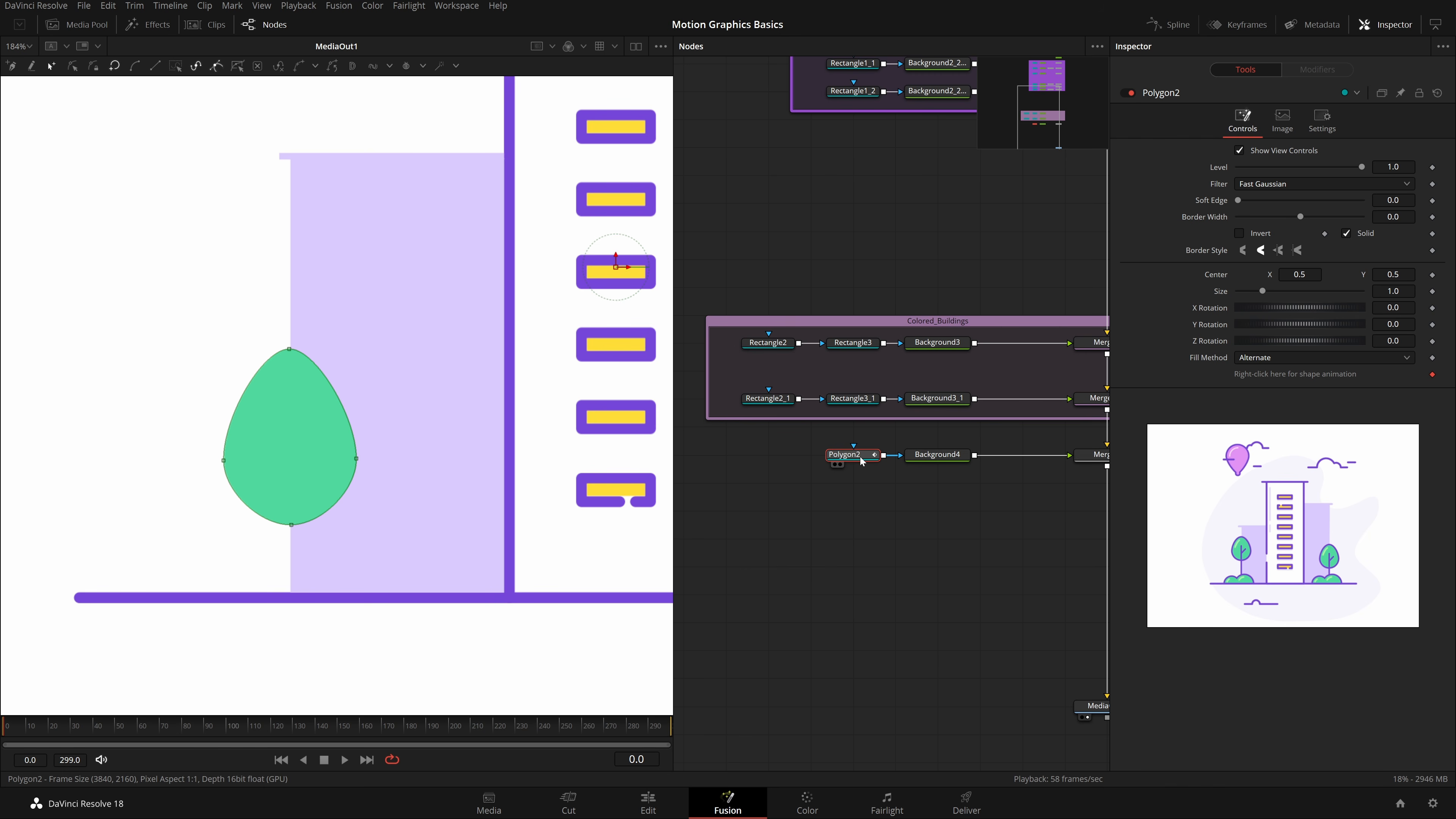
pyautogui.click(763, 456)
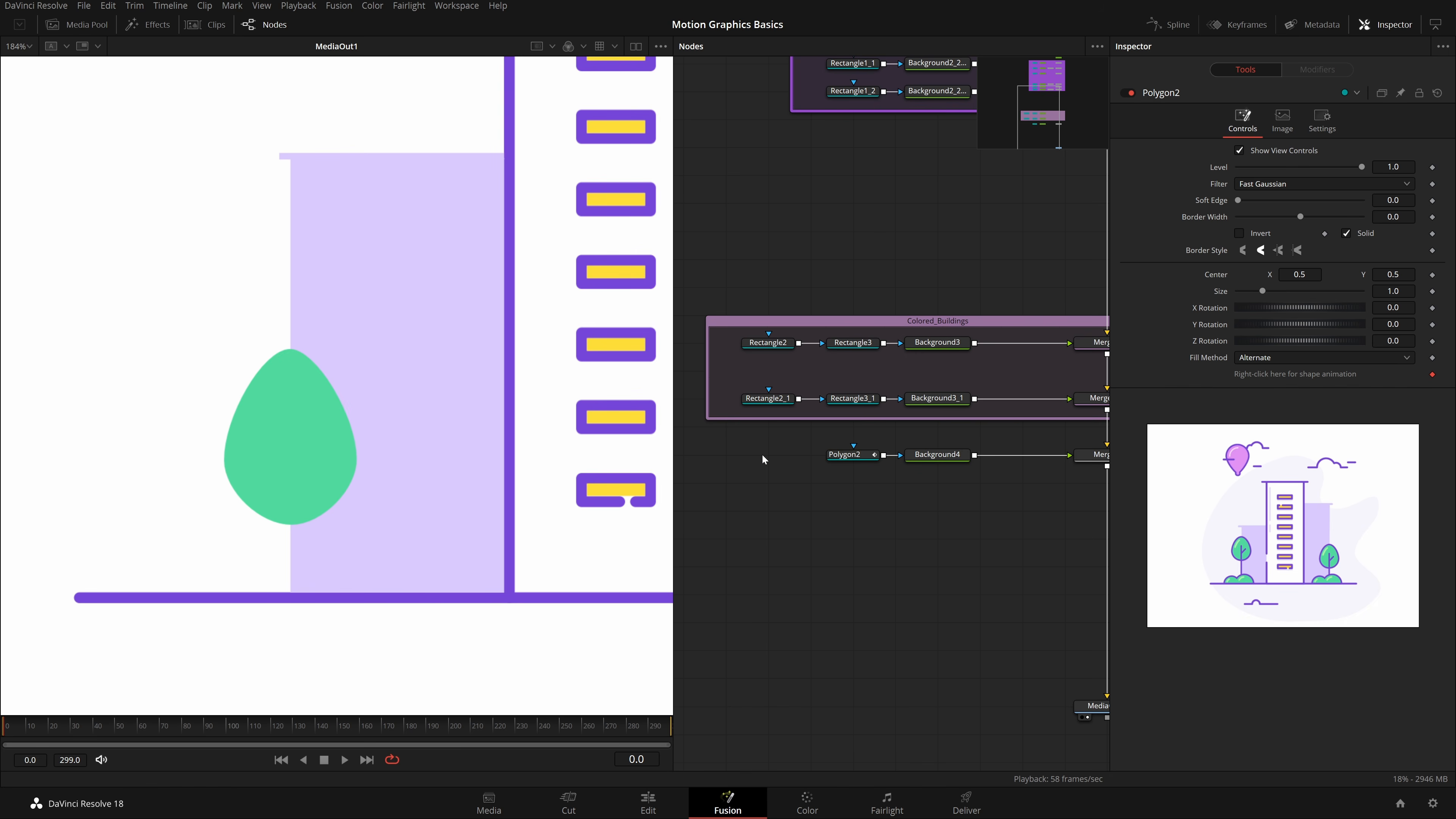
pyautogui.hotkey('ctrl', 'v')
pyautogui.moveTo(798, 454); pyautogui.dragTo(731, 505)
pyautogui.scroll(2, 349, 465)
pyautogui.scroll(-1, 807, 475)
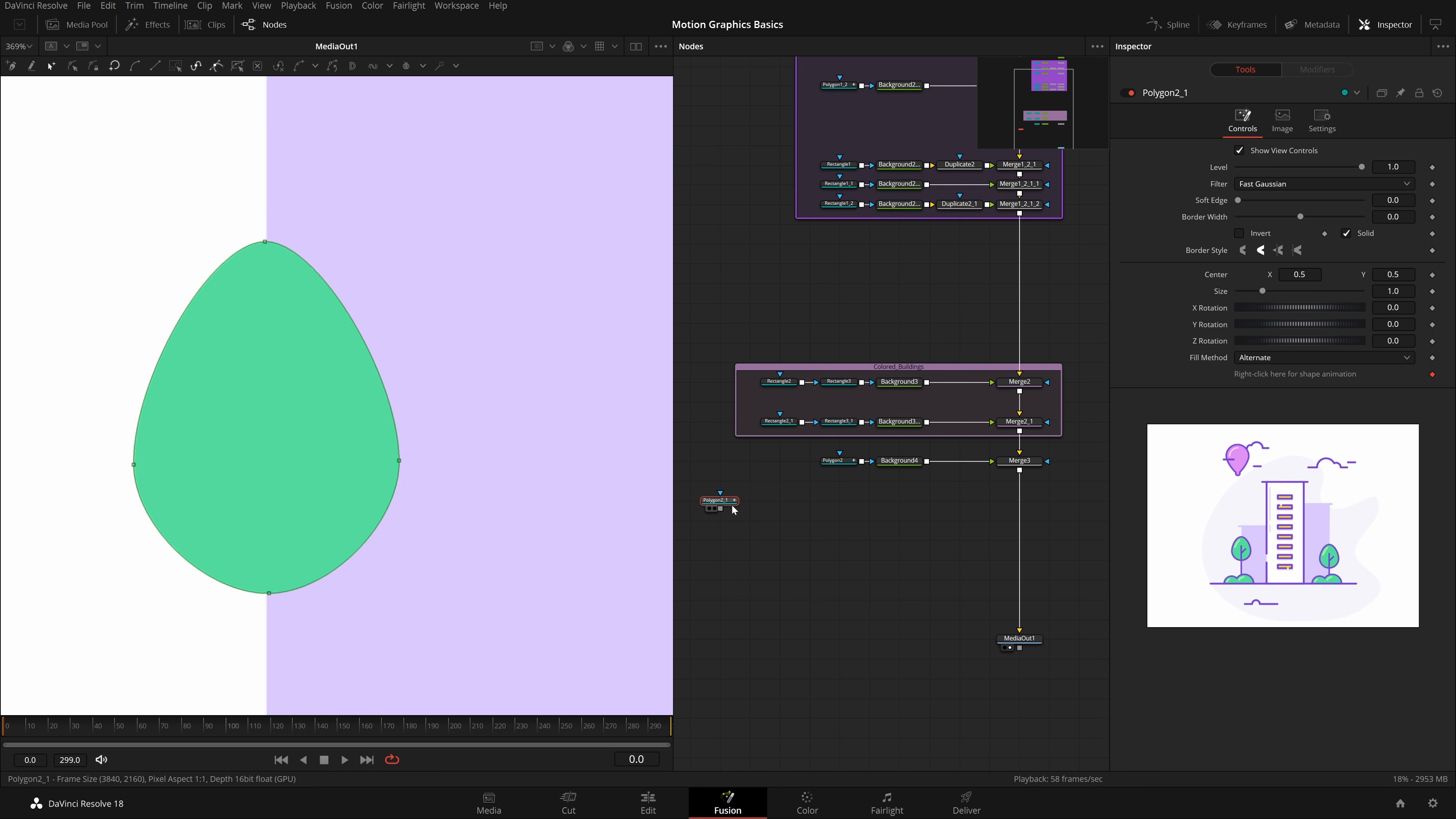
pyautogui.click(760, 513)
pyautogui.click(716, 500)
pyautogui.press('Delete')
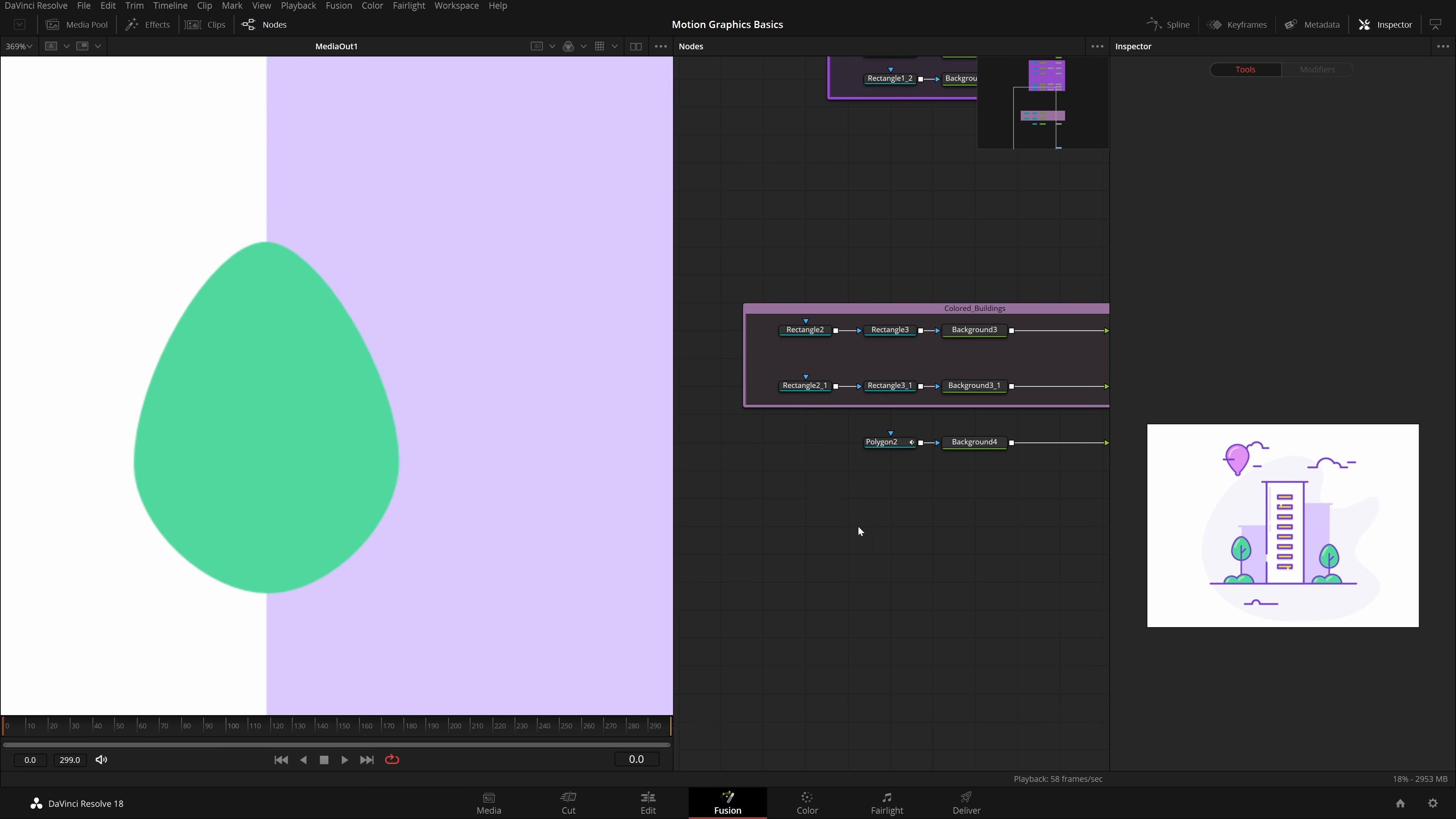
# Step: Duplicate Polygon2, Background4 and Merge3 together as a new row in the chain directly below Merge3
pyautogui.scroll(2, 857, 526)
pyautogui.moveTo(1049, 469); pyautogui.dragTo(778, 418)
pyautogui.hotkey('ctrl', 'c')
pyautogui.hotkey('ctrl', 'v')
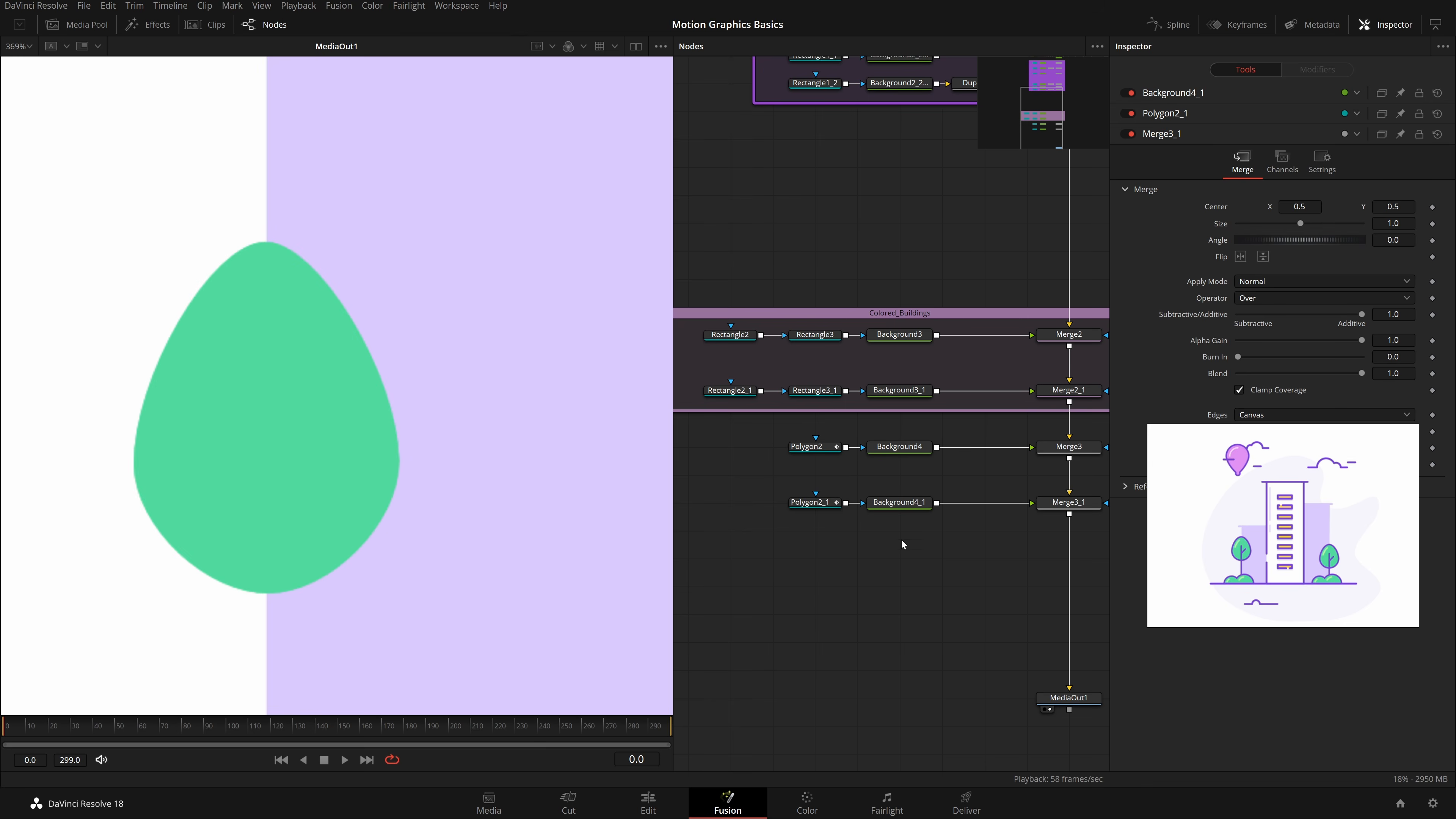
# Step: Delete all the outline points of the duplicated mask Polygon2_1 so that it is empty for a new shape
pyautogui.scroll(-3, 838, 514)
pyautogui.click(837, 511)
pyautogui.scroll(3, 837, 511)
pyautogui.moveTo(466, 188); pyautogui.dragTo(89, 648)
pyautogui.press('Delete')
pyautogui.scroll(-5, 312, 523)
pyautogui.scroll(4, 338, 545)
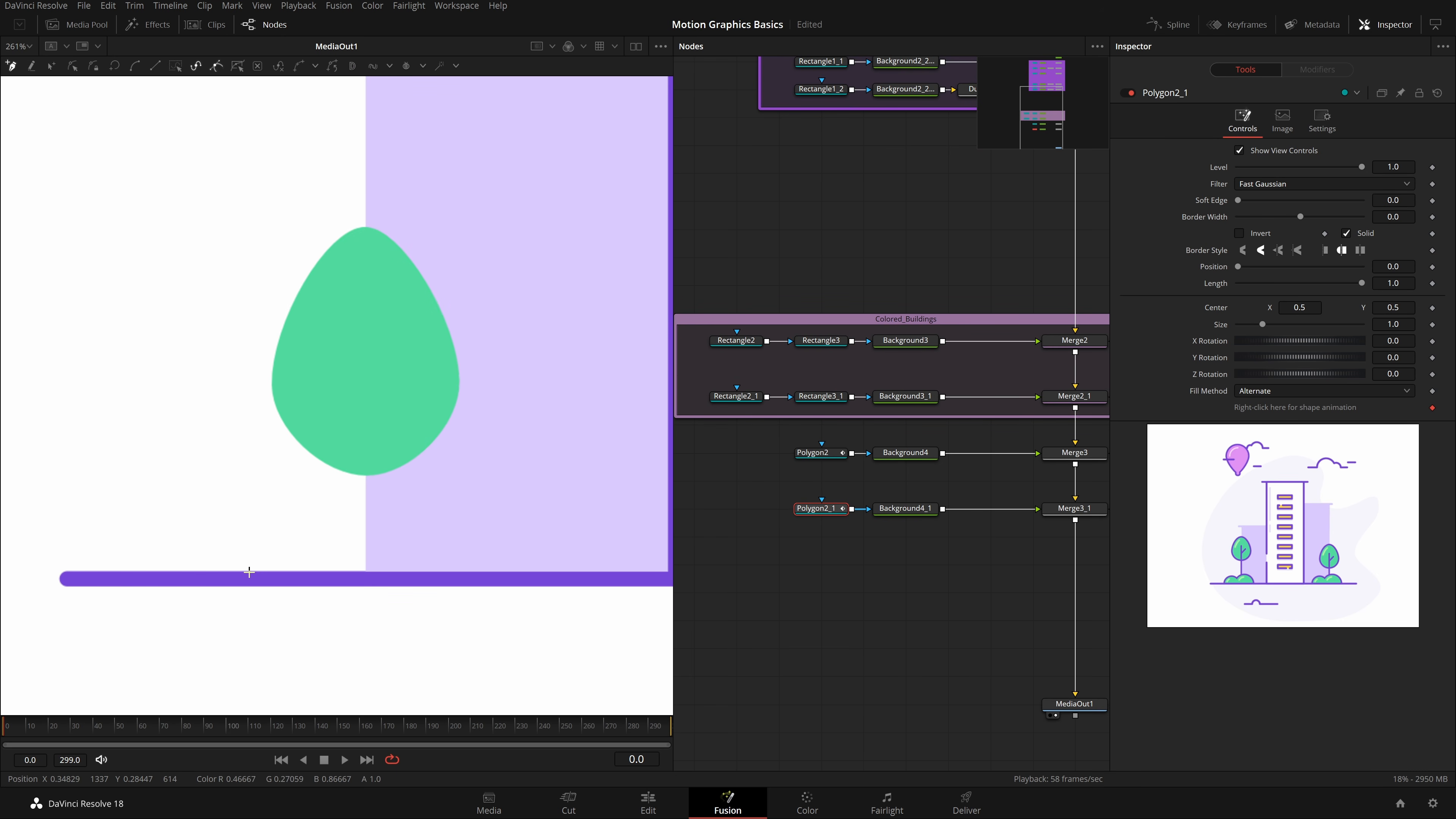
# Step: Try raising the tree crown above the ground line by moving Polygon2's Center Y to 0.575
pyautogui.click(819, 453)
pyautogui.scroll(-2, 419, 354)
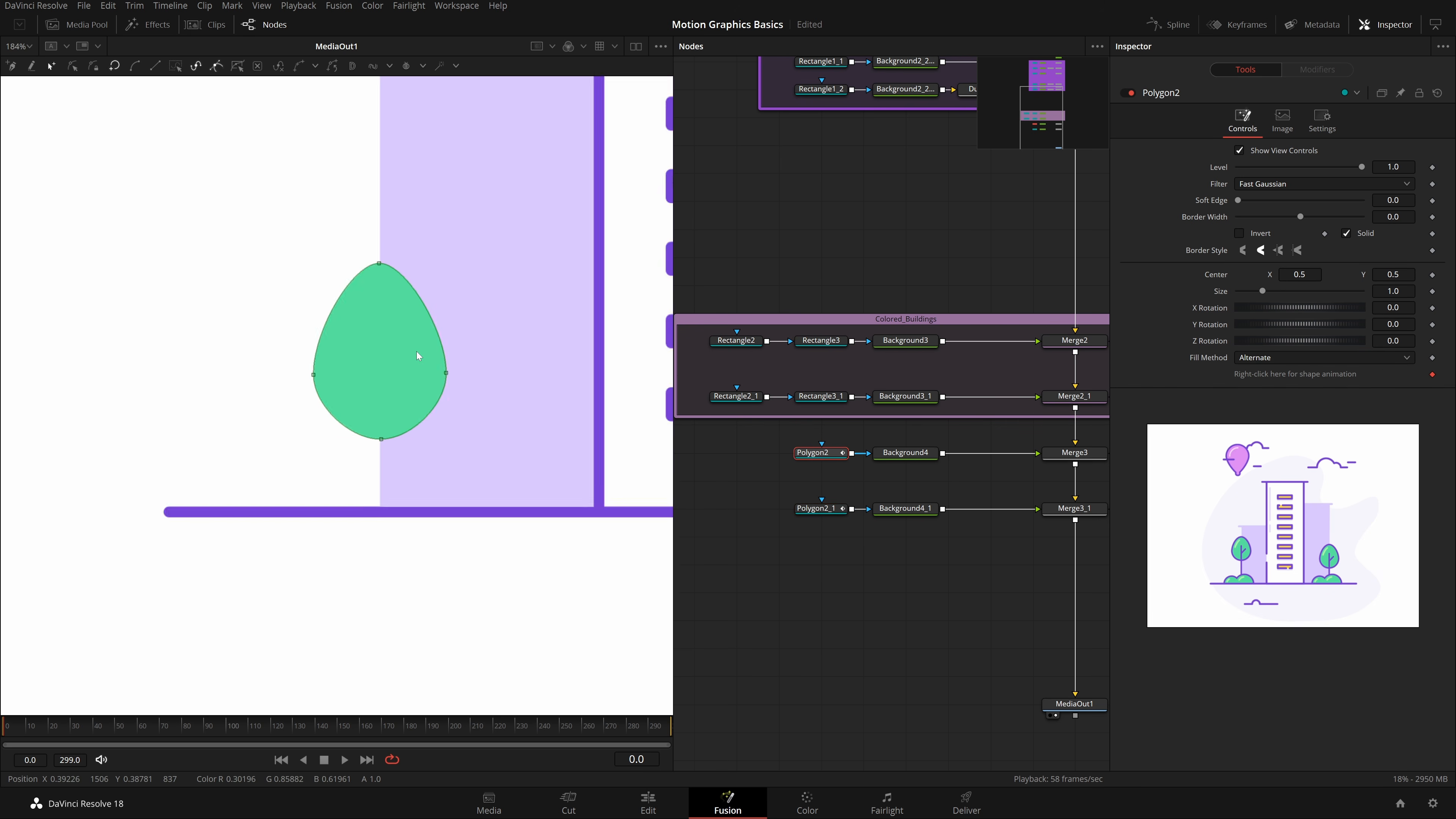
pyautogui.moveTo(419, 353); pyautogui.dragTo(405, 404)
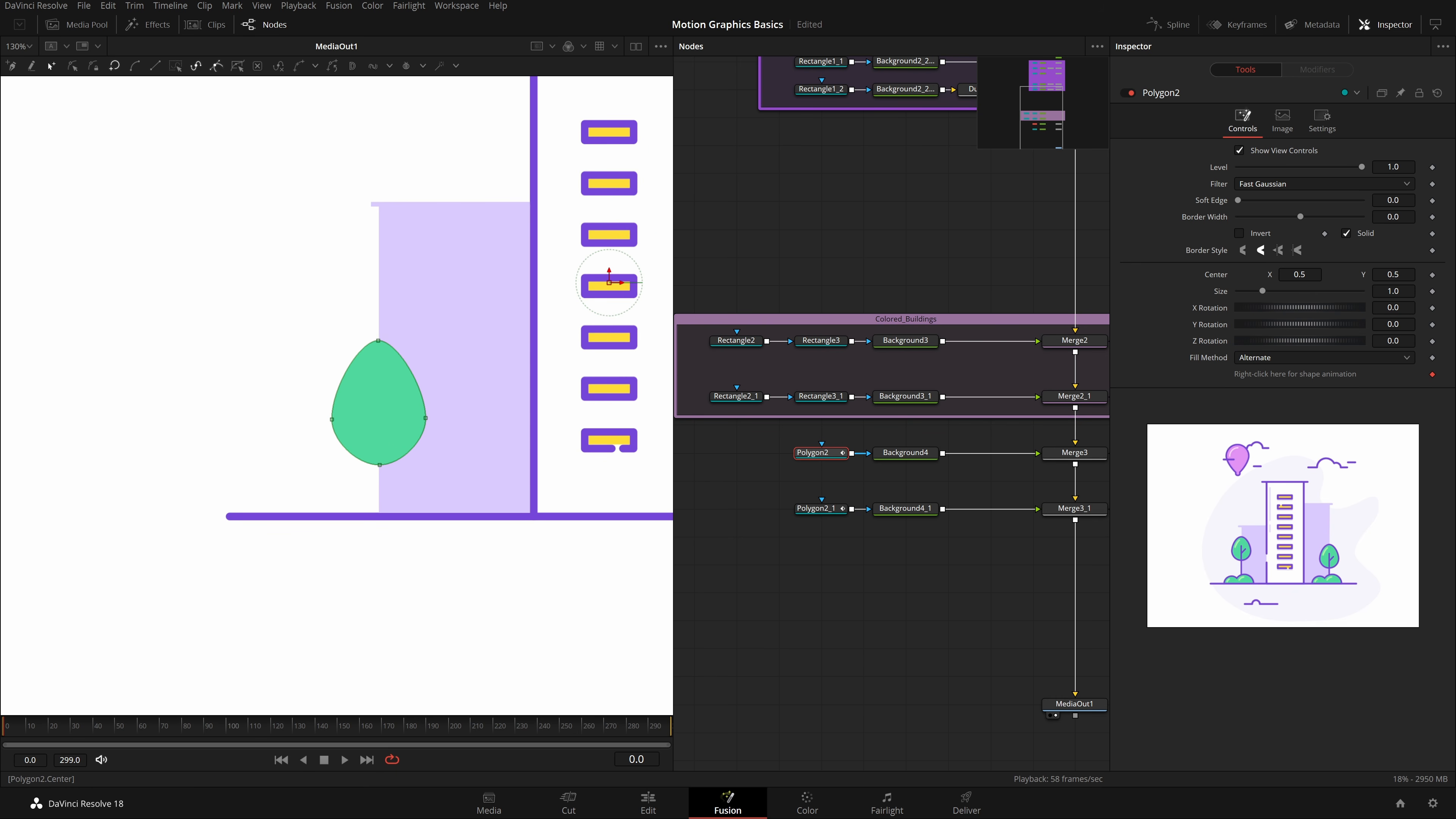
pyautogui.moveTo(609, 282); pyautogui.dragTo(609, 202)
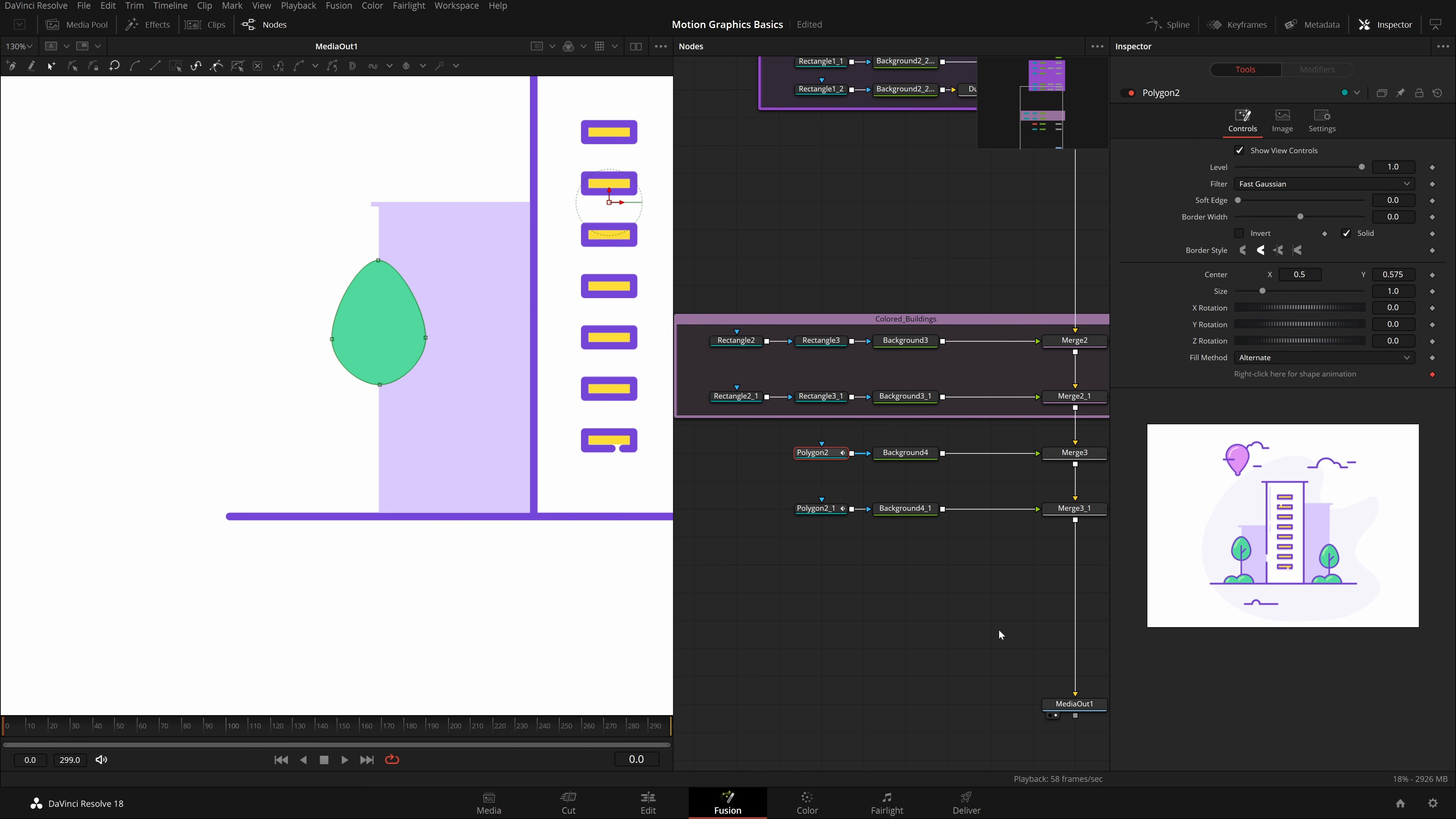
pyautogui.scroll(2, 881, 586)
pyautogui.click(796, 475)
pyautogui.scroll(2, 352, 437)
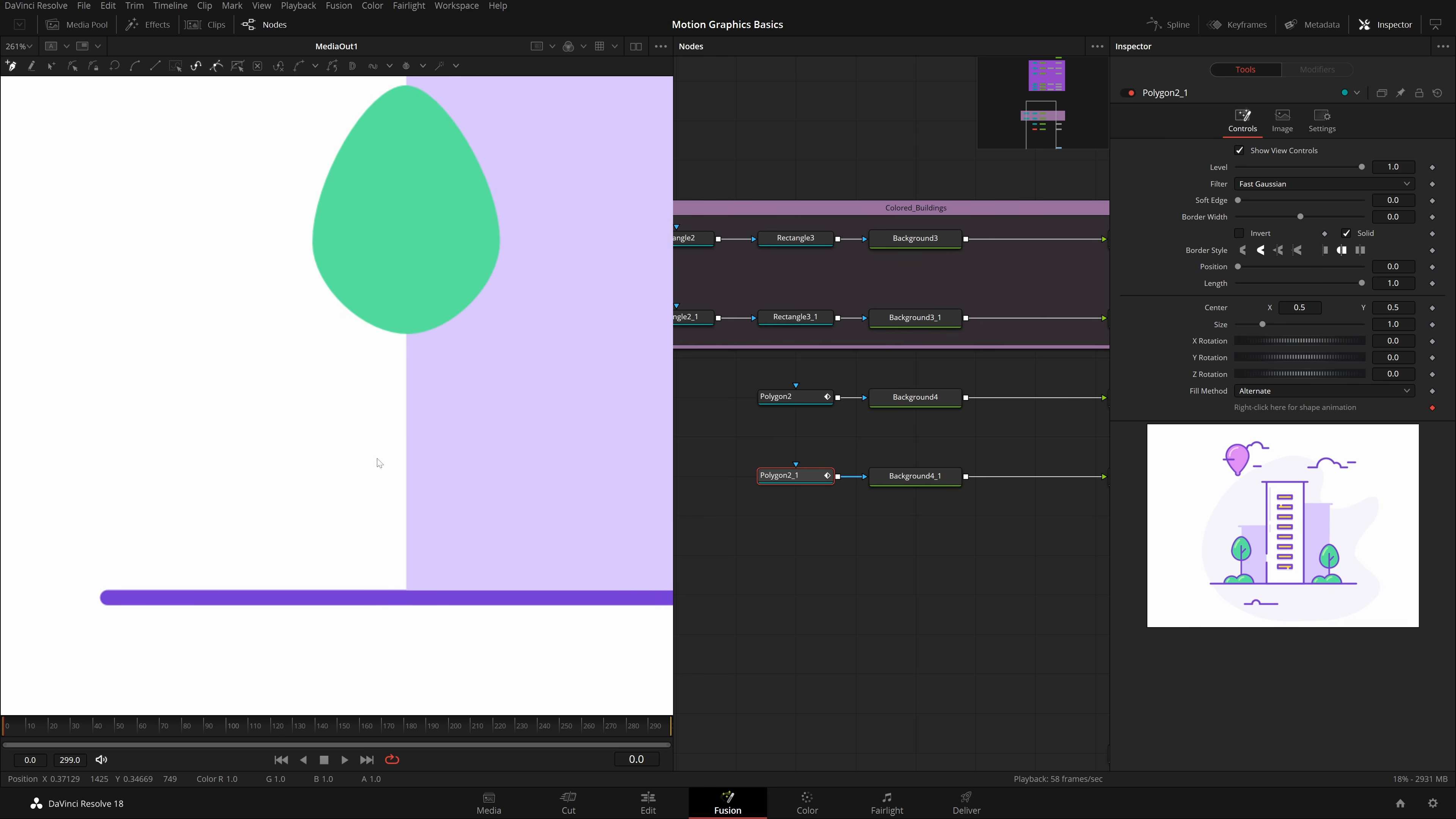
# Step: Reset Polygon2's Center Y to 0.5 and move the crown outline itself upward to leave room for a trunk
pyautogui.click(805, 399)
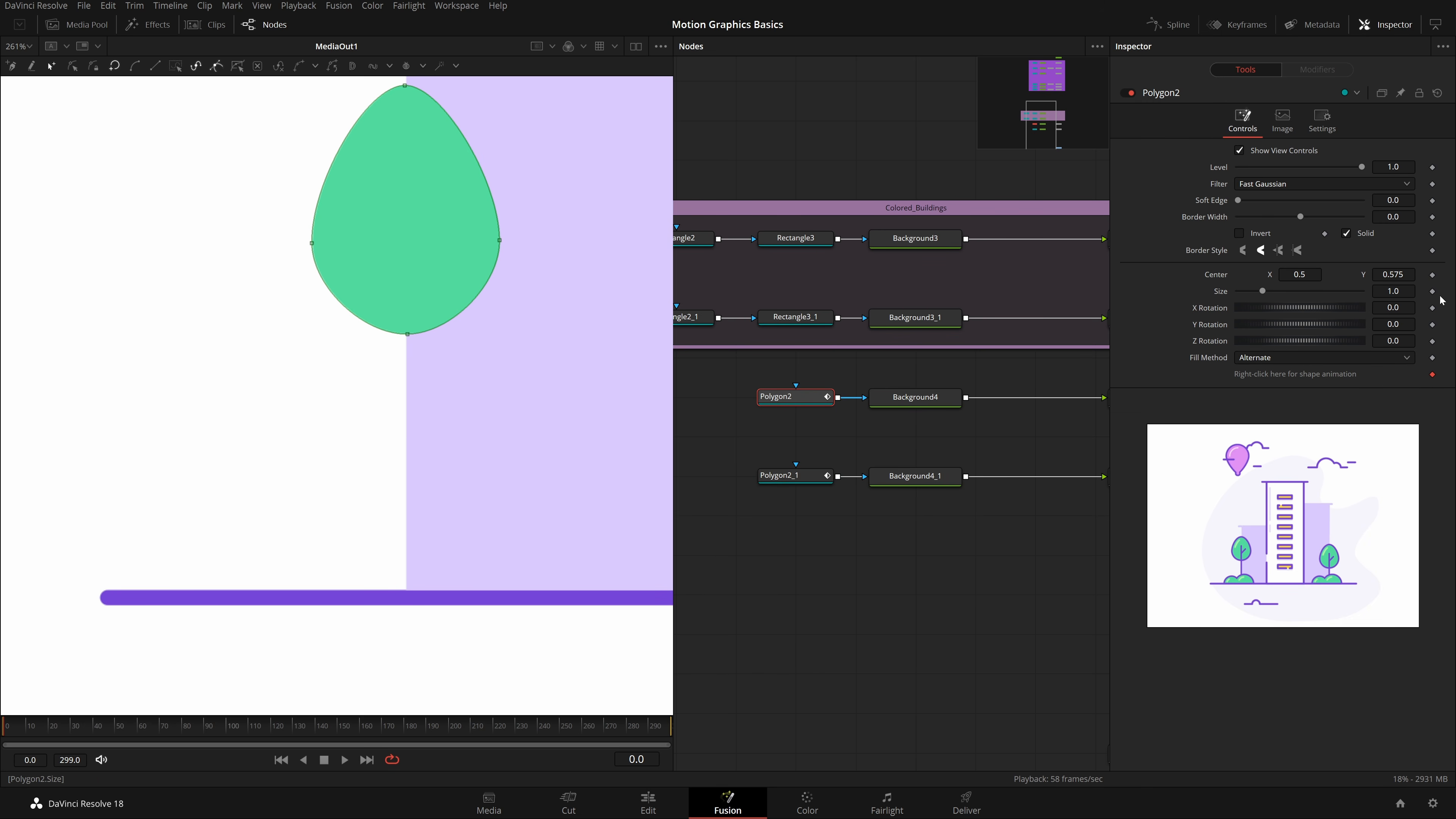
pyautogui.doubleClick(1393, 275)
pyautogui.write('.5')
pyautogui.press('Return')
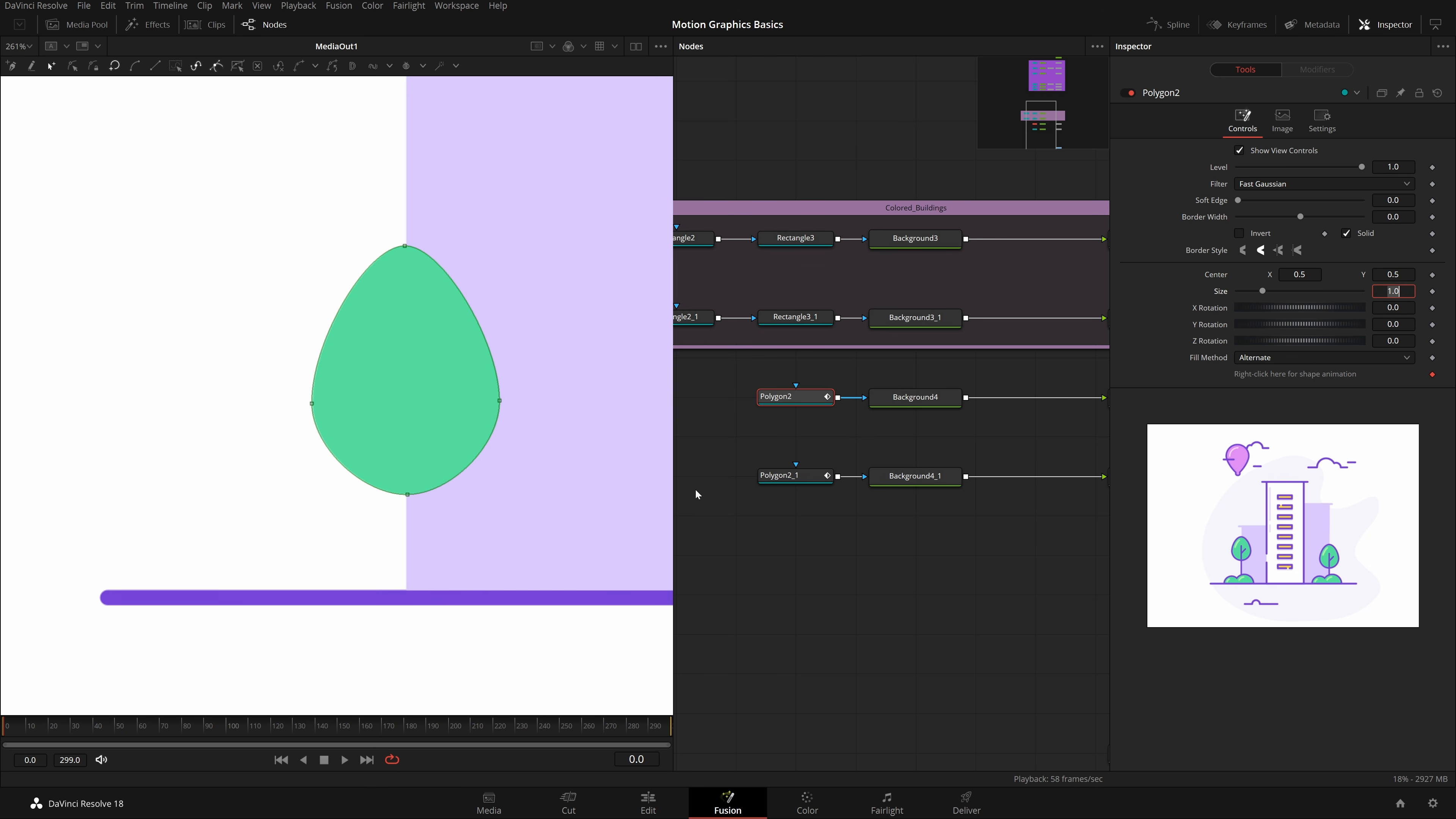
pyautogui.scroll(-2, 469, 441)
pyautogui.click(456, 408)
pyautogui.moveTo(456, 407); pyautogui.dragTo(456, 323)
# Step: Draw a closed six-point, two-humped bush outline with Polygon2_1 just above the ground line, beneath the tree crown
pyautogui.click(796, 476)
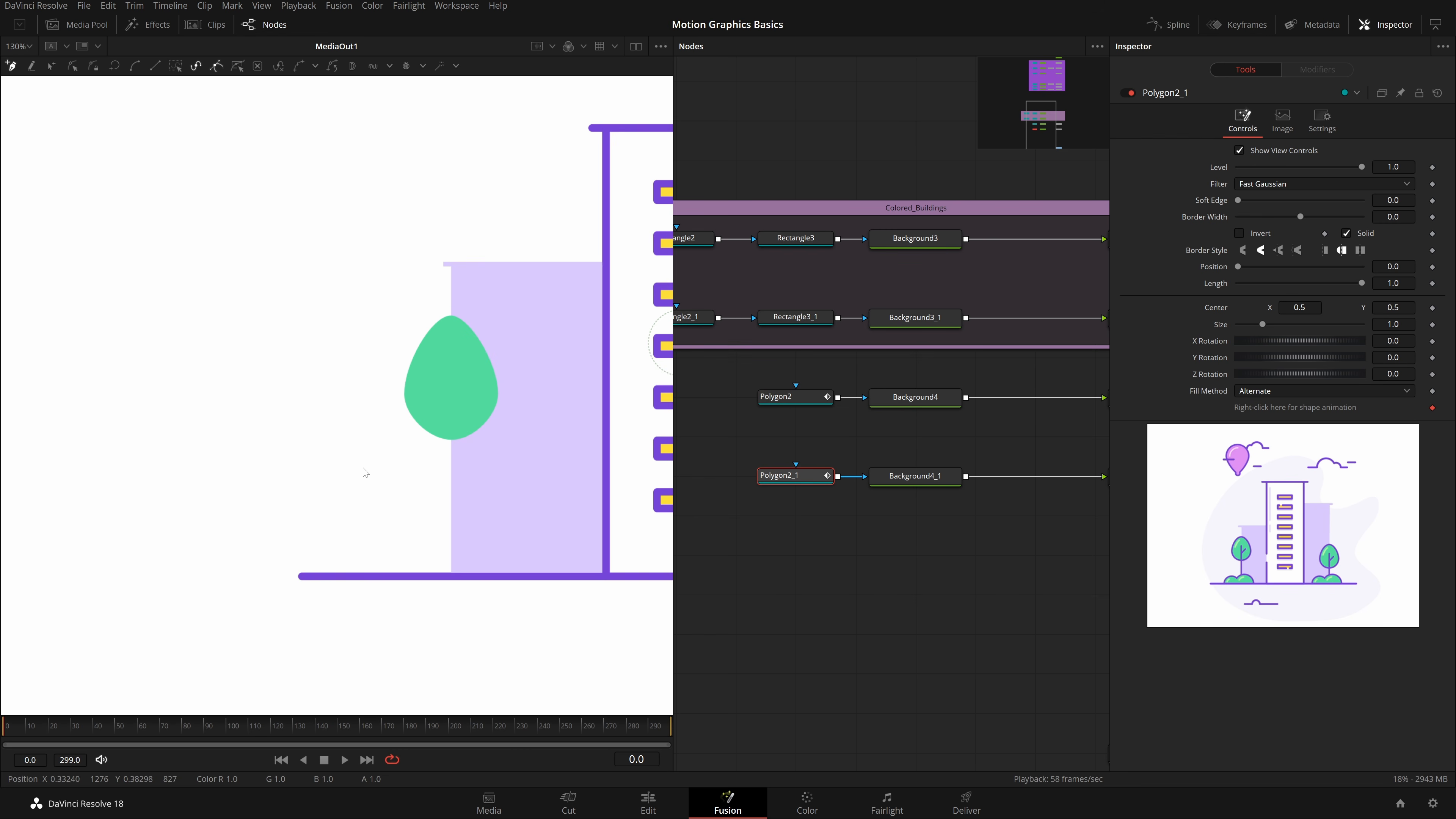
pyautogui.scroll(2, 503, 563)
pyautogui.click(266, 566)
pyautogui.click(317, 505)
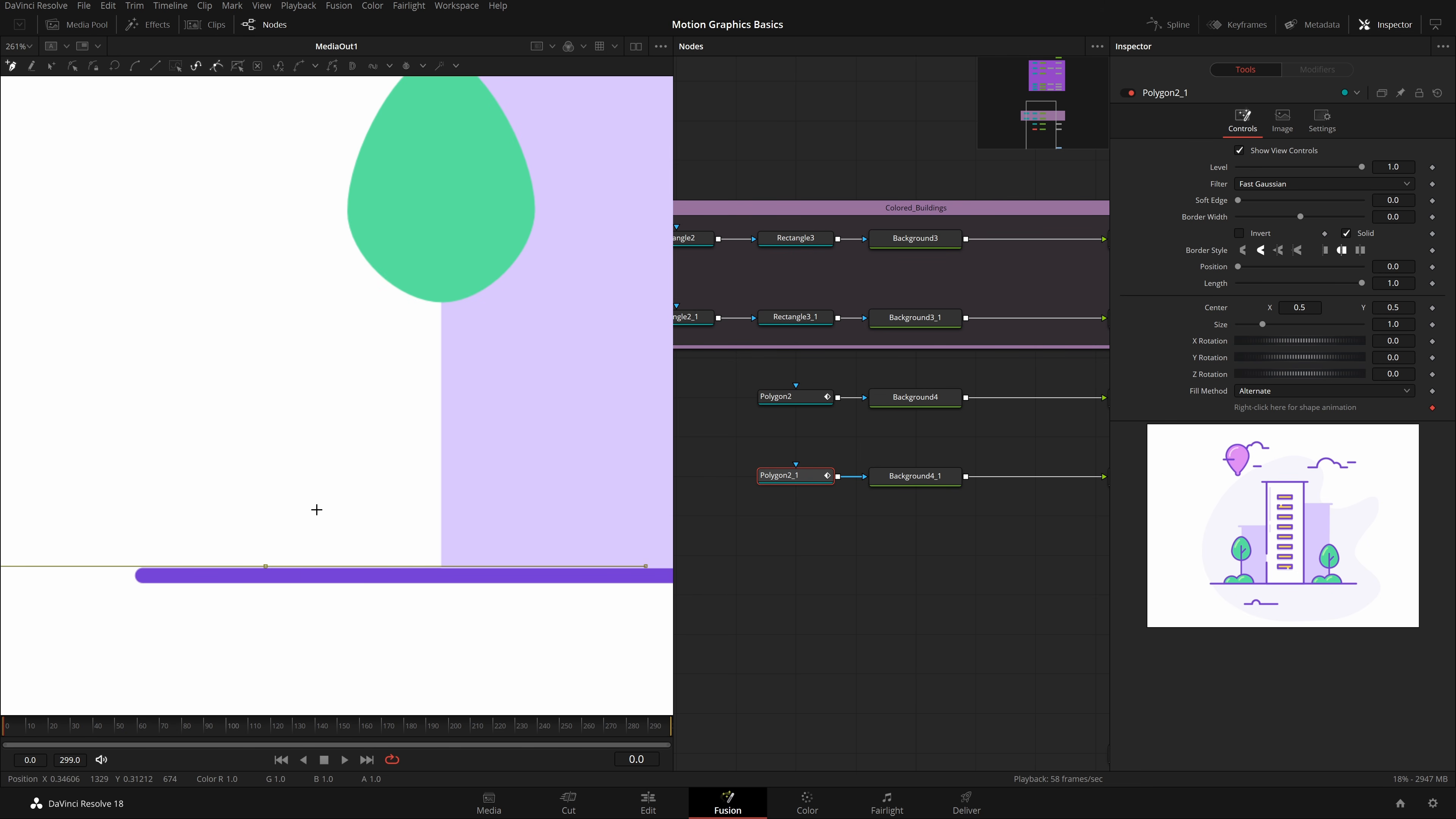
pyautogui.click(424, 498)
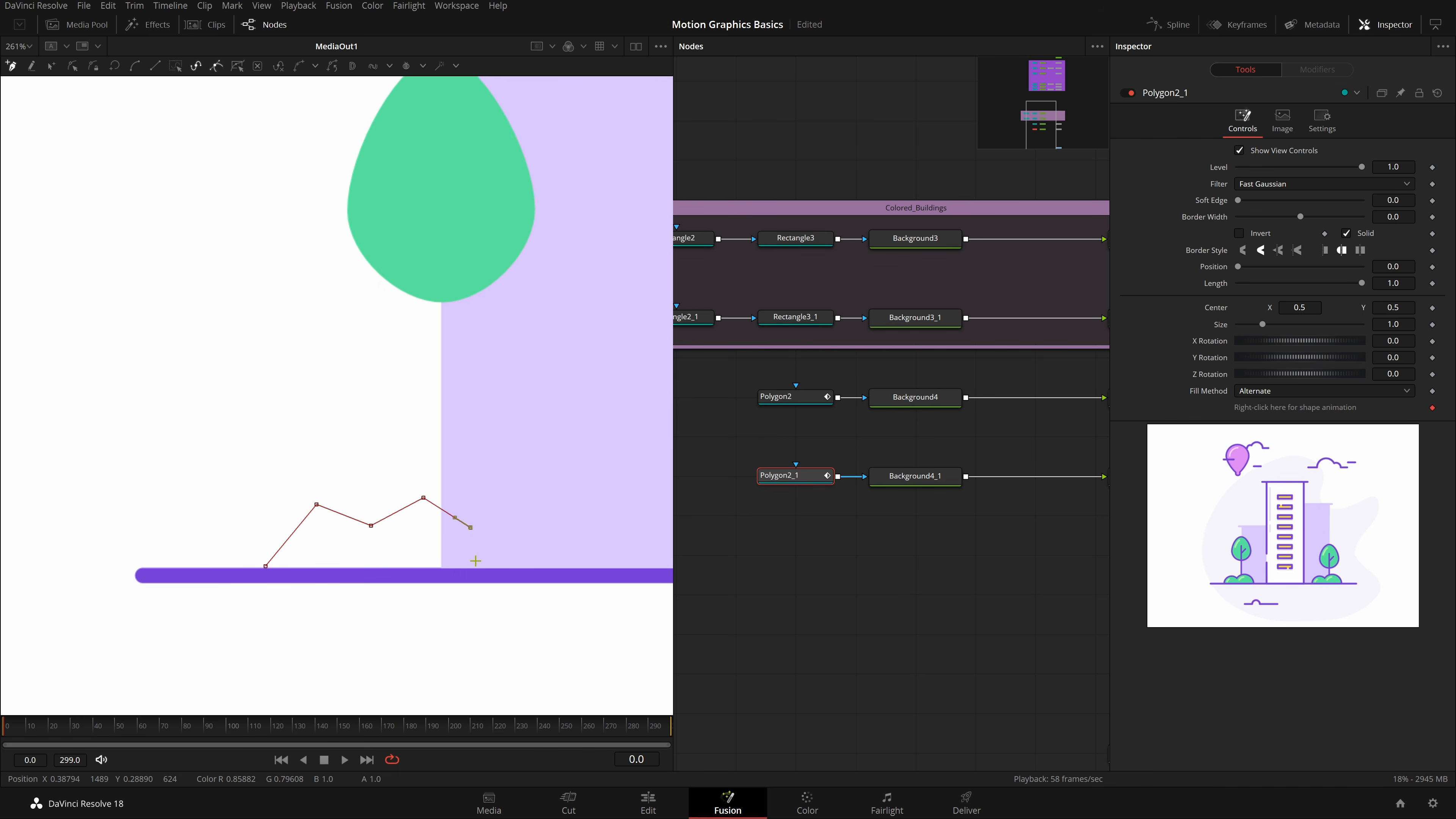
pyautogui.click(464, 566)
pyautogui.click(265, 566)
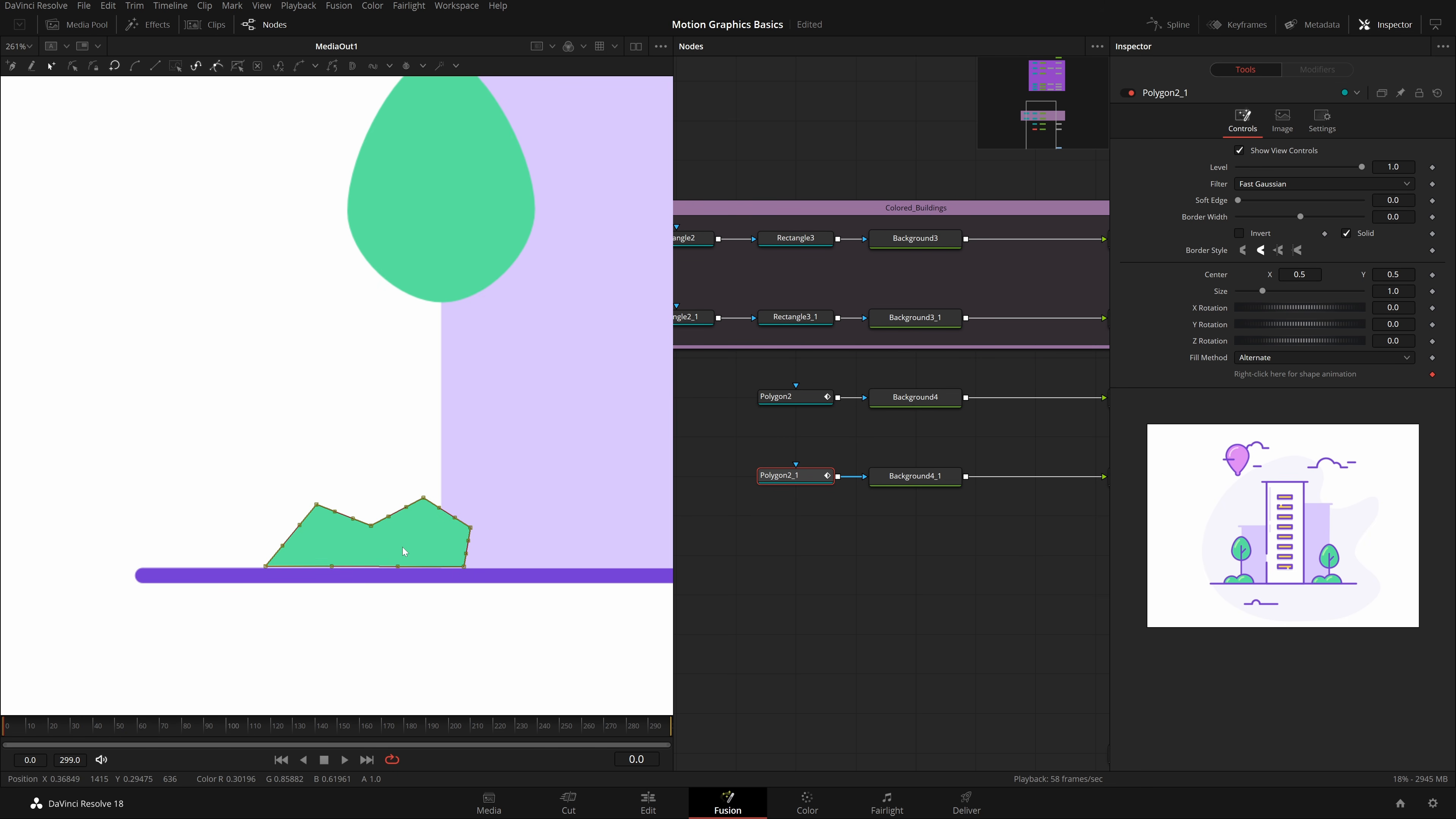
# Step: Smooth the bush outline while keeping its base straight, and lower the whole shape onto the ground line
pyautogui.hotkey('shift', 's')
pyautogui.moveTo(537, 505); pyautogui.dragTo(70, 592)
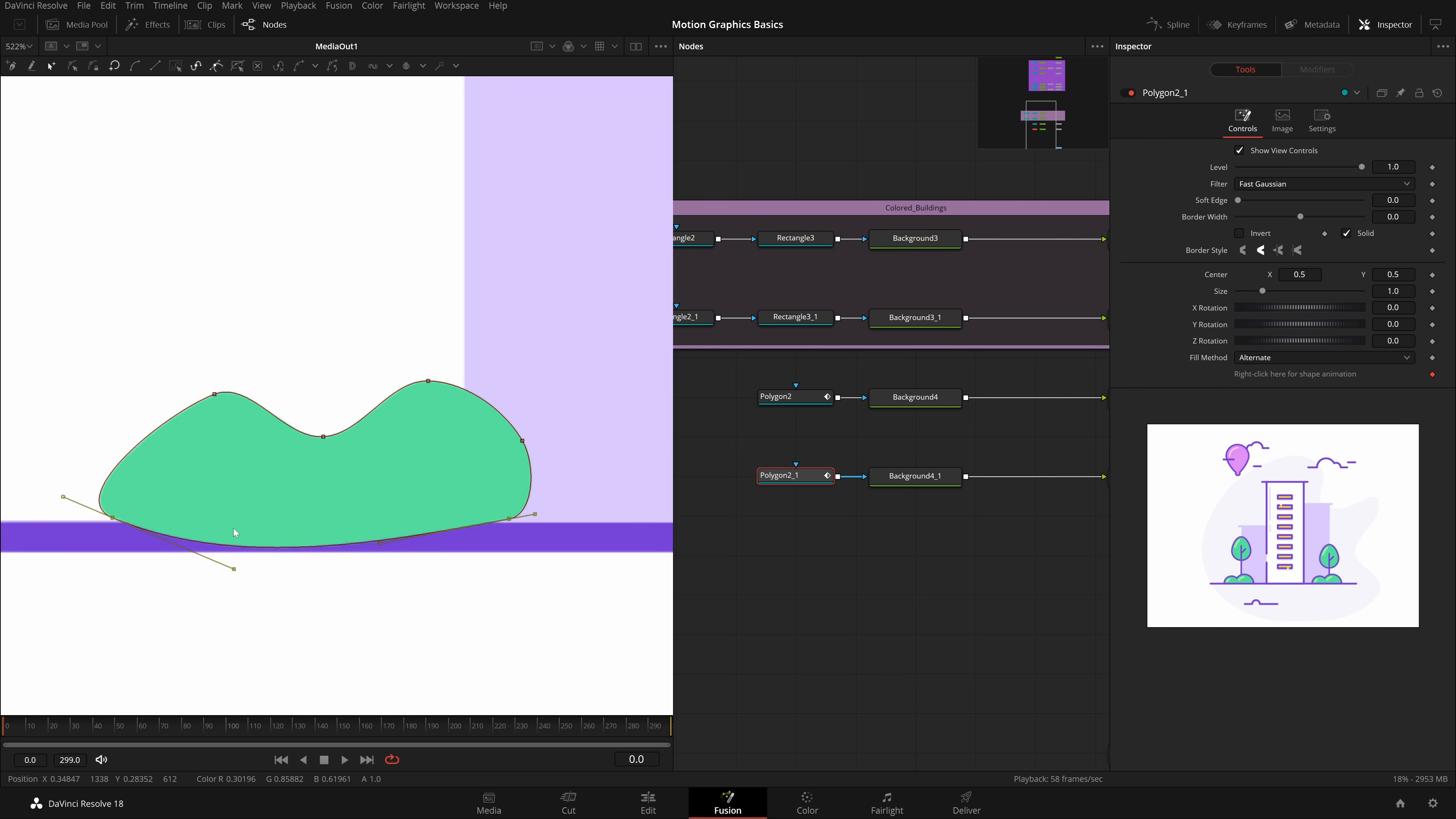
pyautogui.hotkey('shift', 'l')
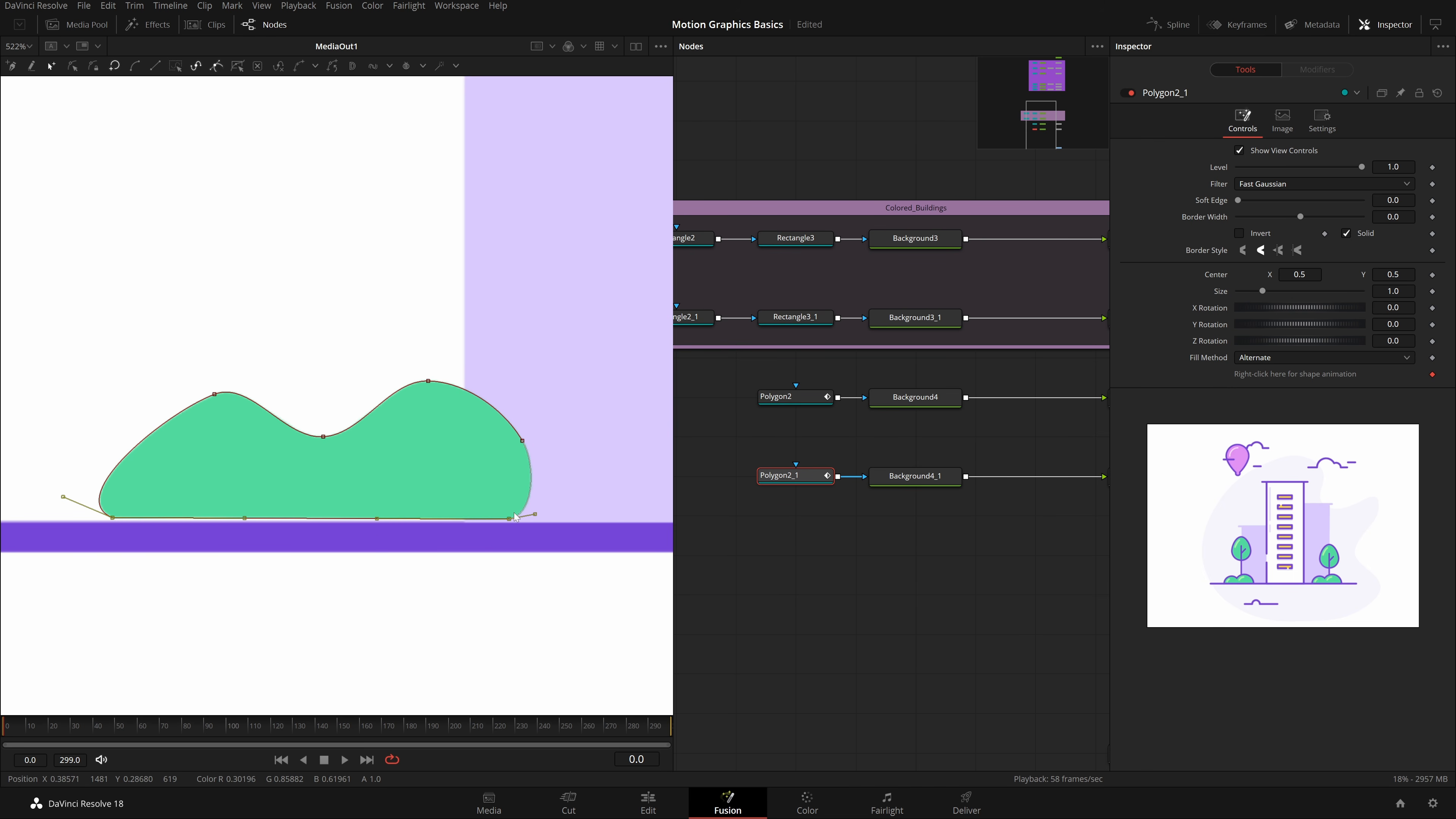
pyautogui.hotkey('ctrl', 'a')
pyautogui.moveTo(510, 516); pyautogui.dragTo(510, 523)
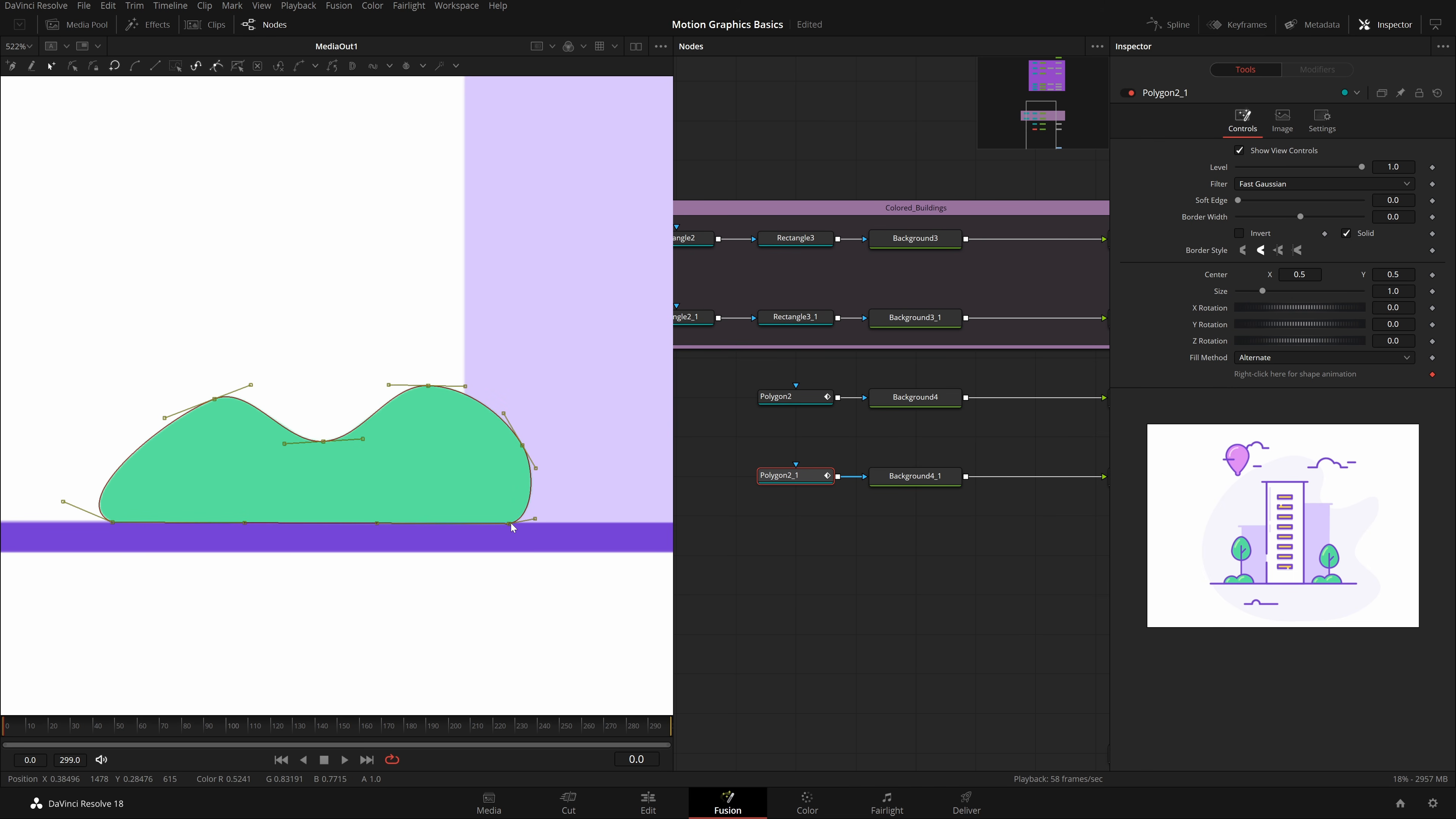
# Step: Shift the whole bush outline slightly right so it sits closer beneath the tree crown, and save the project
pyautogui.scroll(-5, 382, 512)
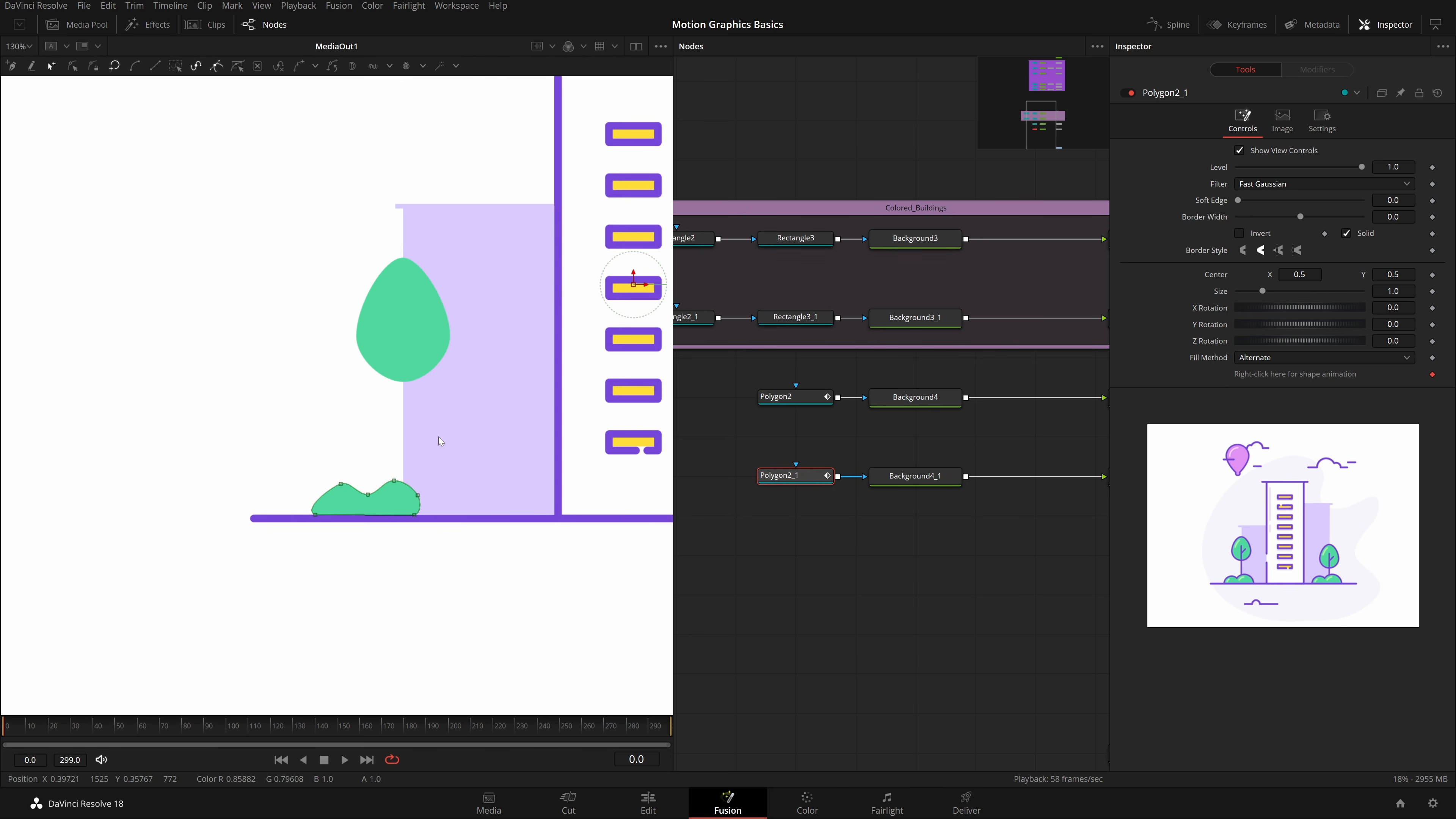
pyautogui.hotkey('ctrl', 'a')
pyautogui.moveTo(420, 500); pyautogui.dragTo(437, 501)
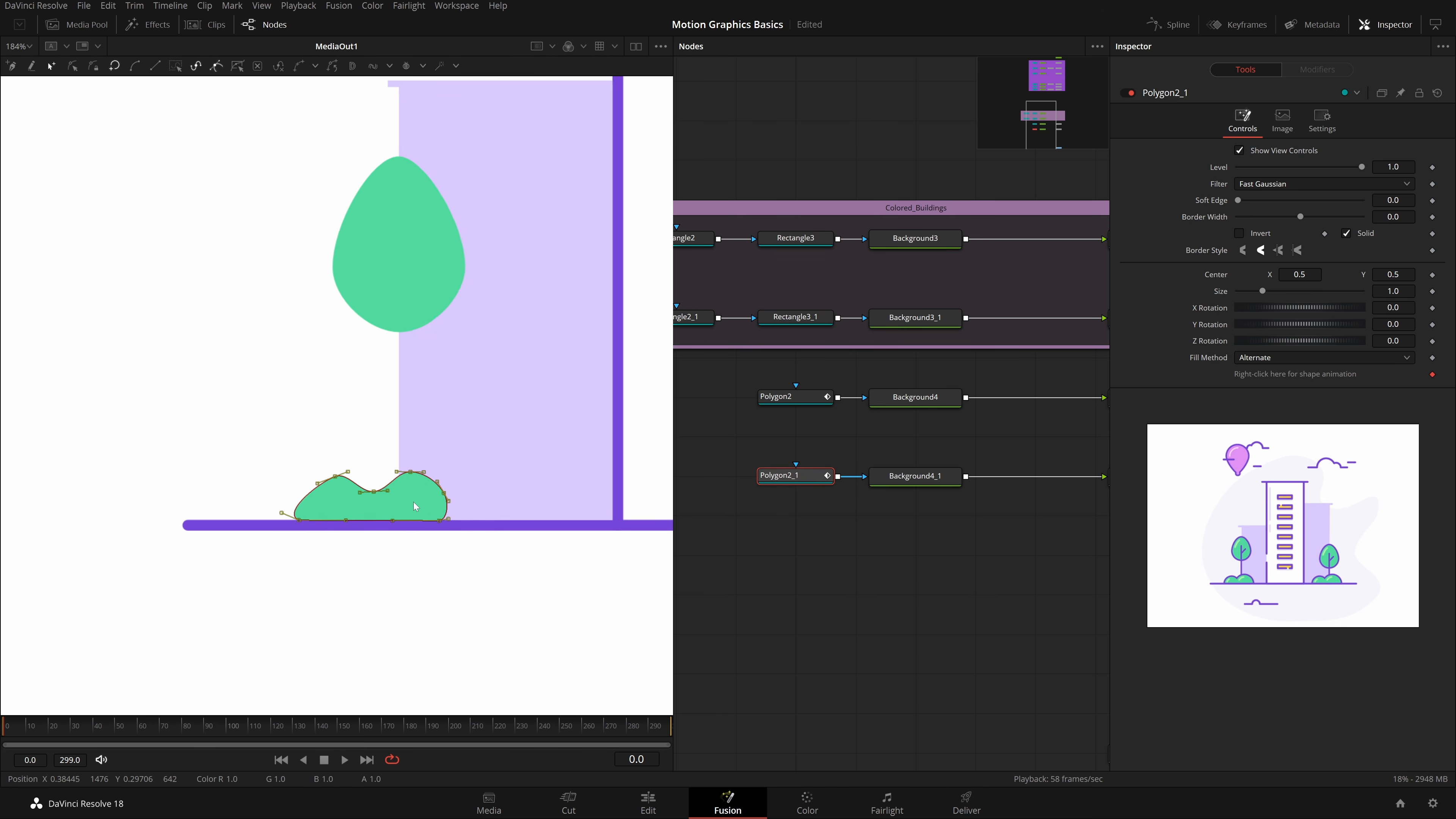
pyautogui.hotkey('ctrl', 's')
pyautogui.click(807, 629)
pyautogui.scroll(-1, 441, 449)
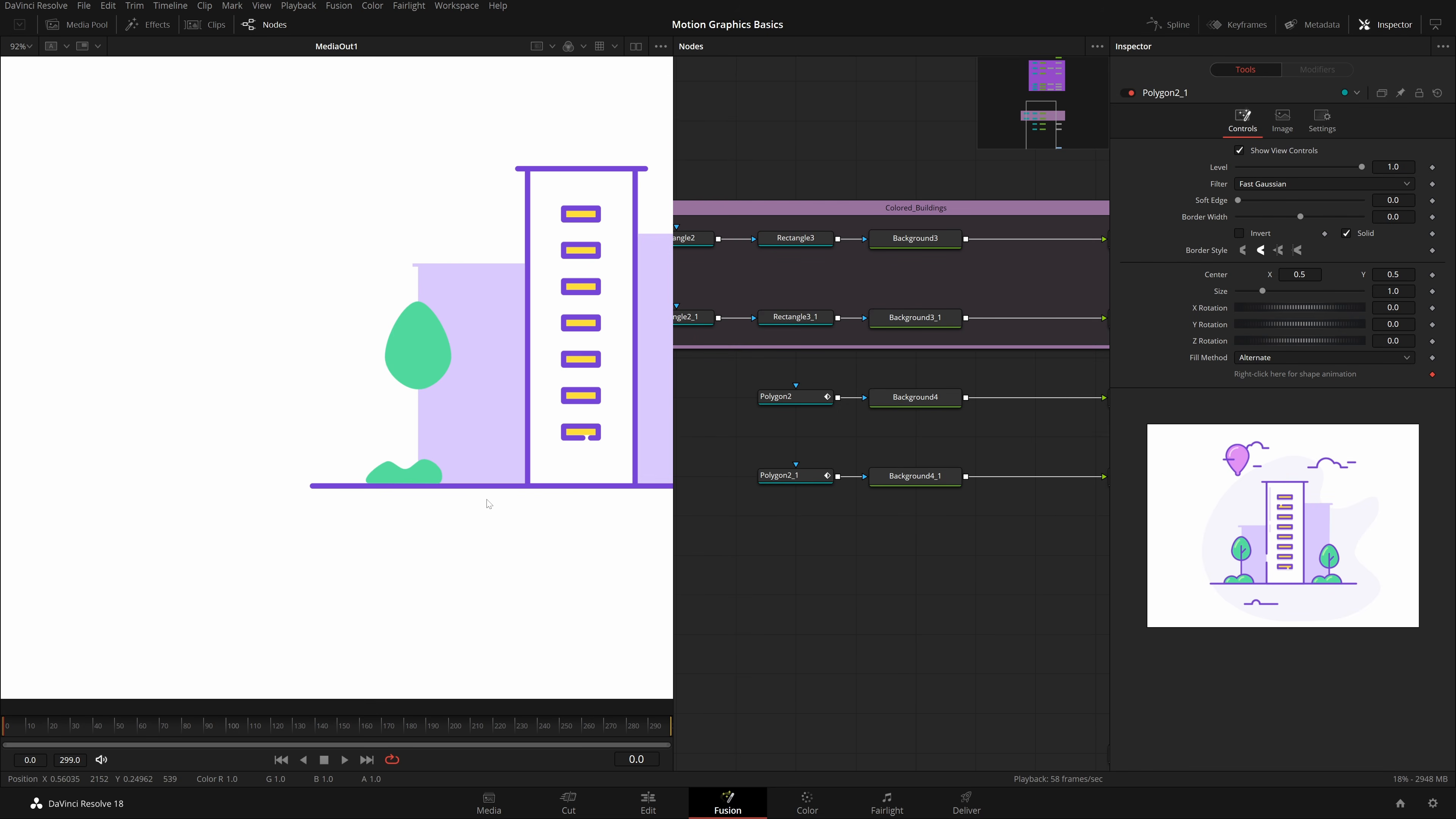
# Step: Raise both humps of the Polygon2_1 bush, widen its right side slightly, and move the outline right to centre it under the crown
pyautogui.scroll(-2, 310, 519)
pyautogui.scroll(2, 384, 485)
pyautogui.click(796, 476)
pyautogui.scroll(3, 354, 529)
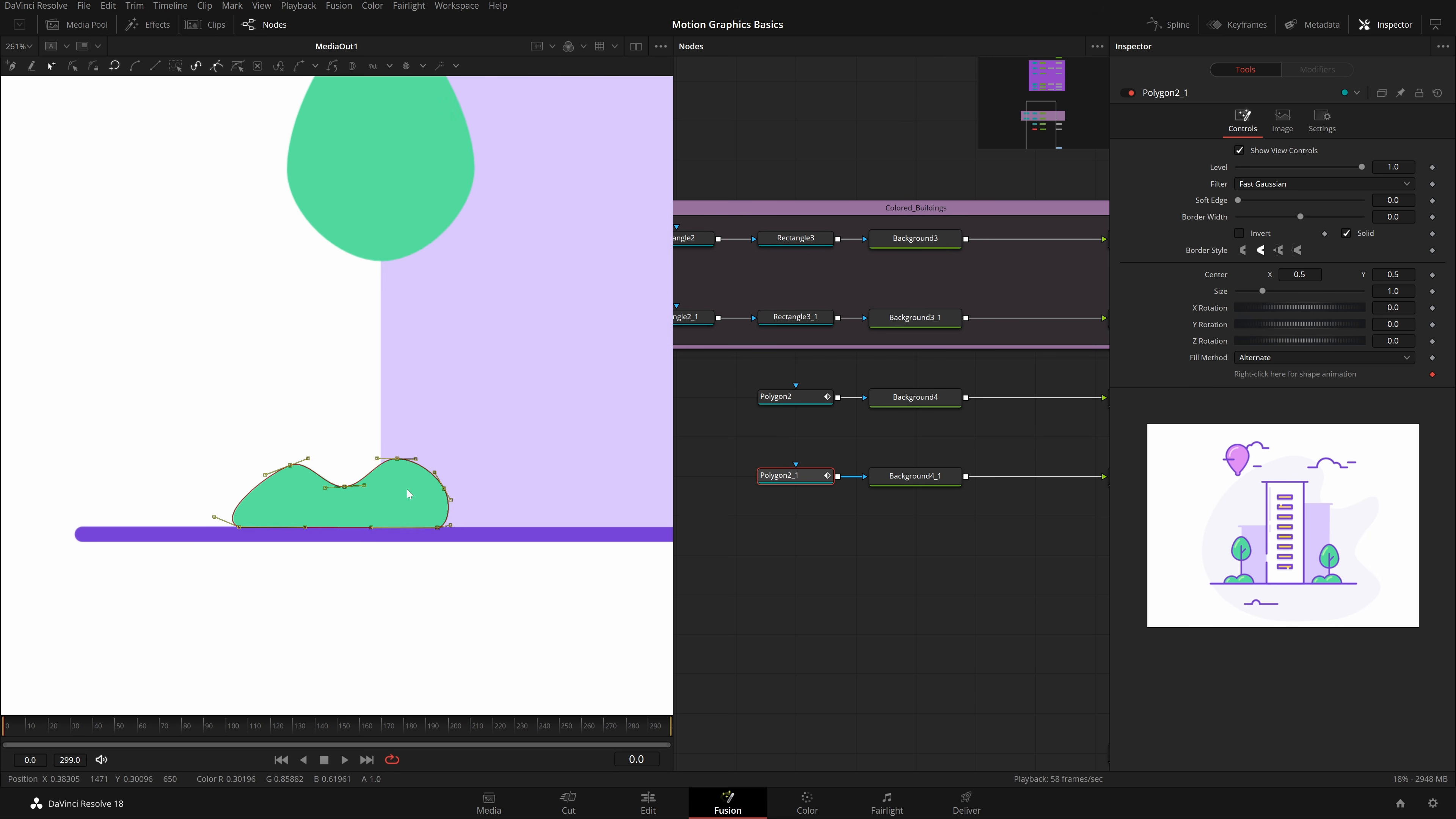
pyautogui.click(397, 460)
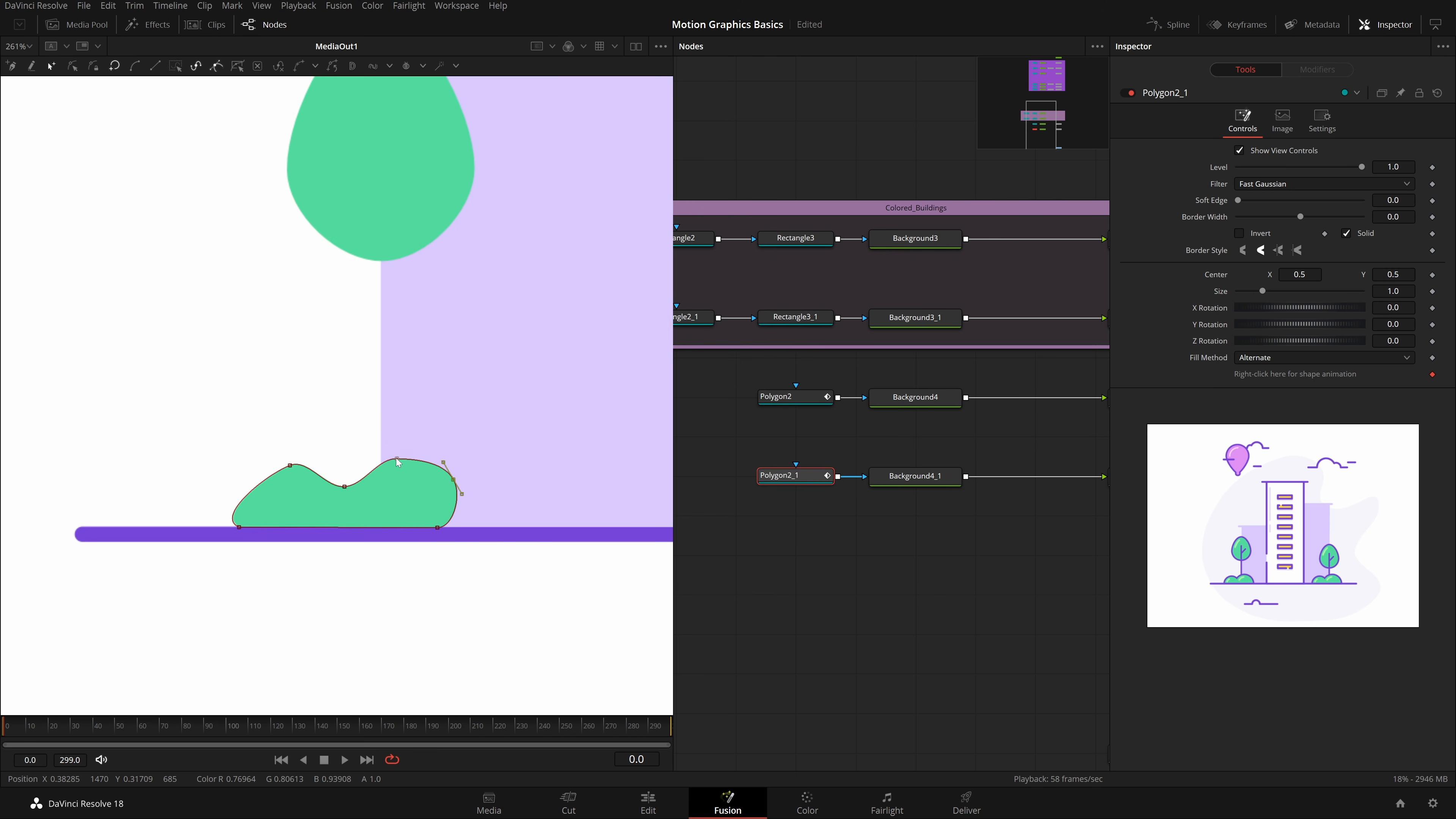
pyautogui.moveTo(290, 465); pyautogui.dragTo(279, 450)
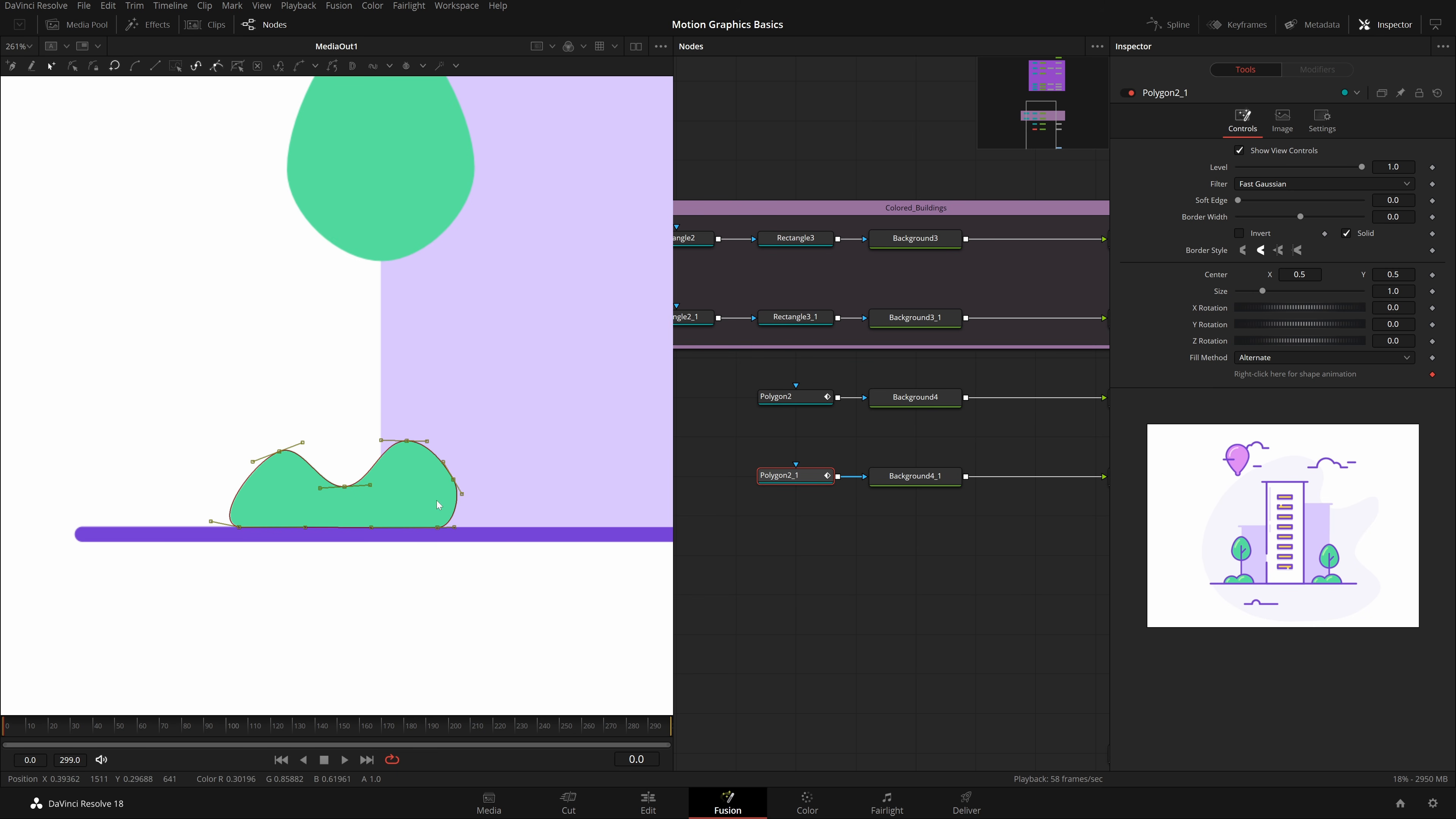
pyautogui.moveTo(457, 482); pyautogui.dragTo(492, 482)
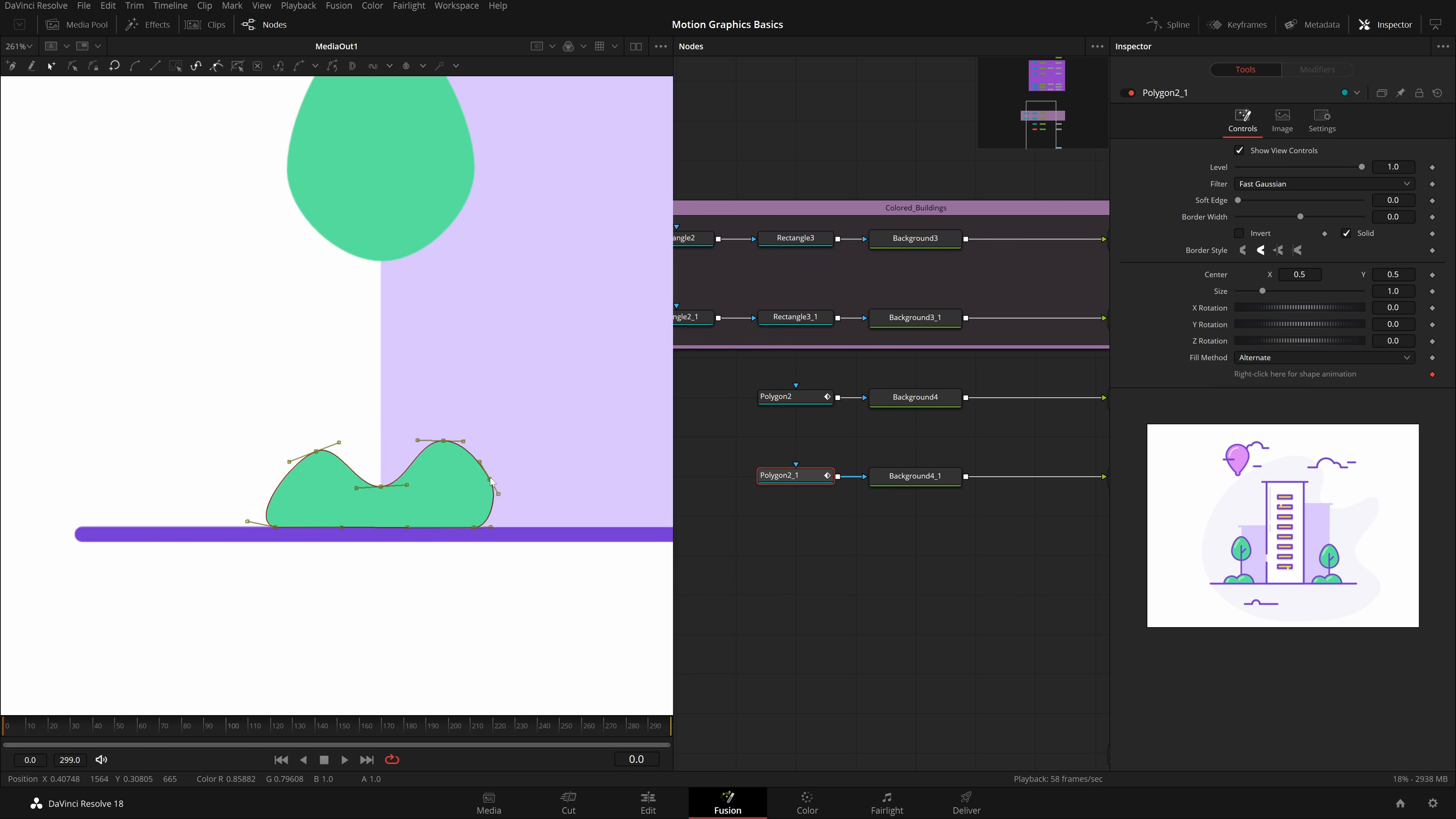
pyautogui.click(774, 643)
pyautogui.scroll(-2, 537, 531)
pyautogui.moveTo(407, 311); pyautogui.dragTo(377, 324)
pyautogui.scroll(-3, 945, 556)
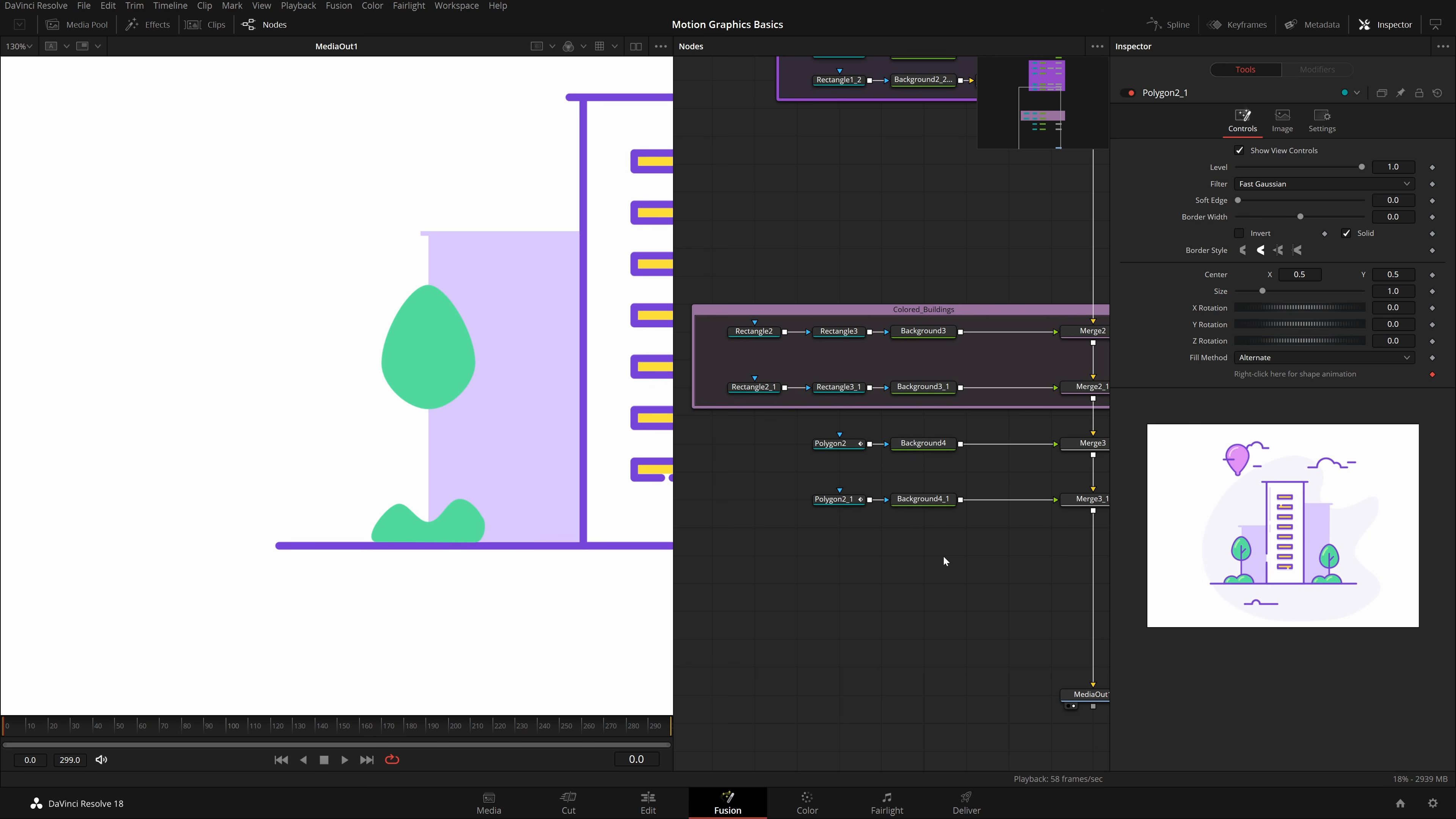
# Step: Move the Polygon2_1, Background4_1 and Merge3_1 nodes up directly beneath the tree crown's node row
pyautogui.moveTo(947, 556); pyautogui.dragTo(859, 553)
pyautogui.moveTo(713, 527); pyautogui.dragTo(1052, 487)
pyautogui.moveTo(1019, 502); pyautogui.dragTo(1019, 473)
pyautogui.click(1019, 473)
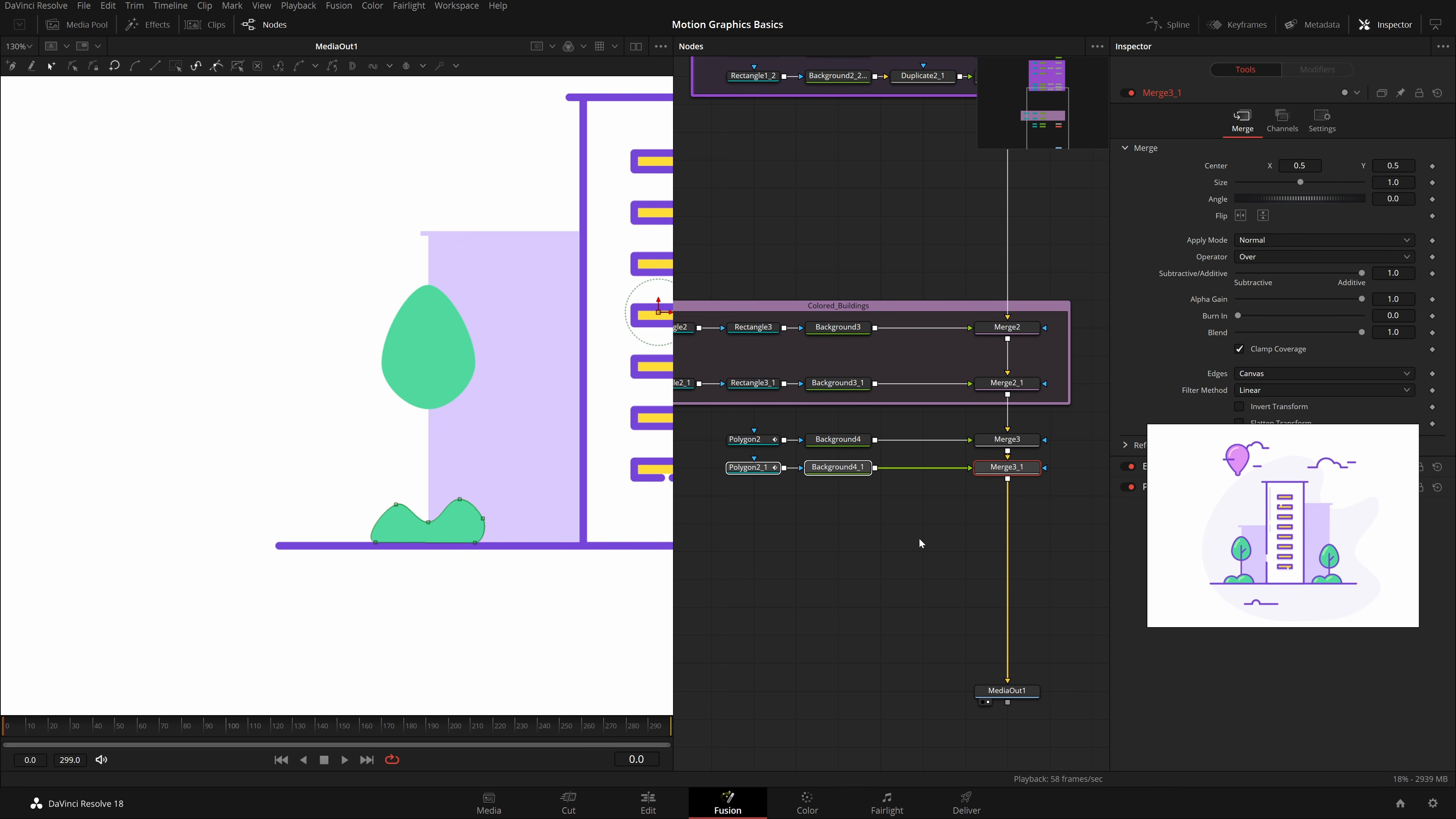
# Step: Add a new Background node merged after Merge3_1, and align it and its merge in a row beneath the bush nodes
pyautogui.hotkey('shift', 'space')
pyautogui.write('polybg')
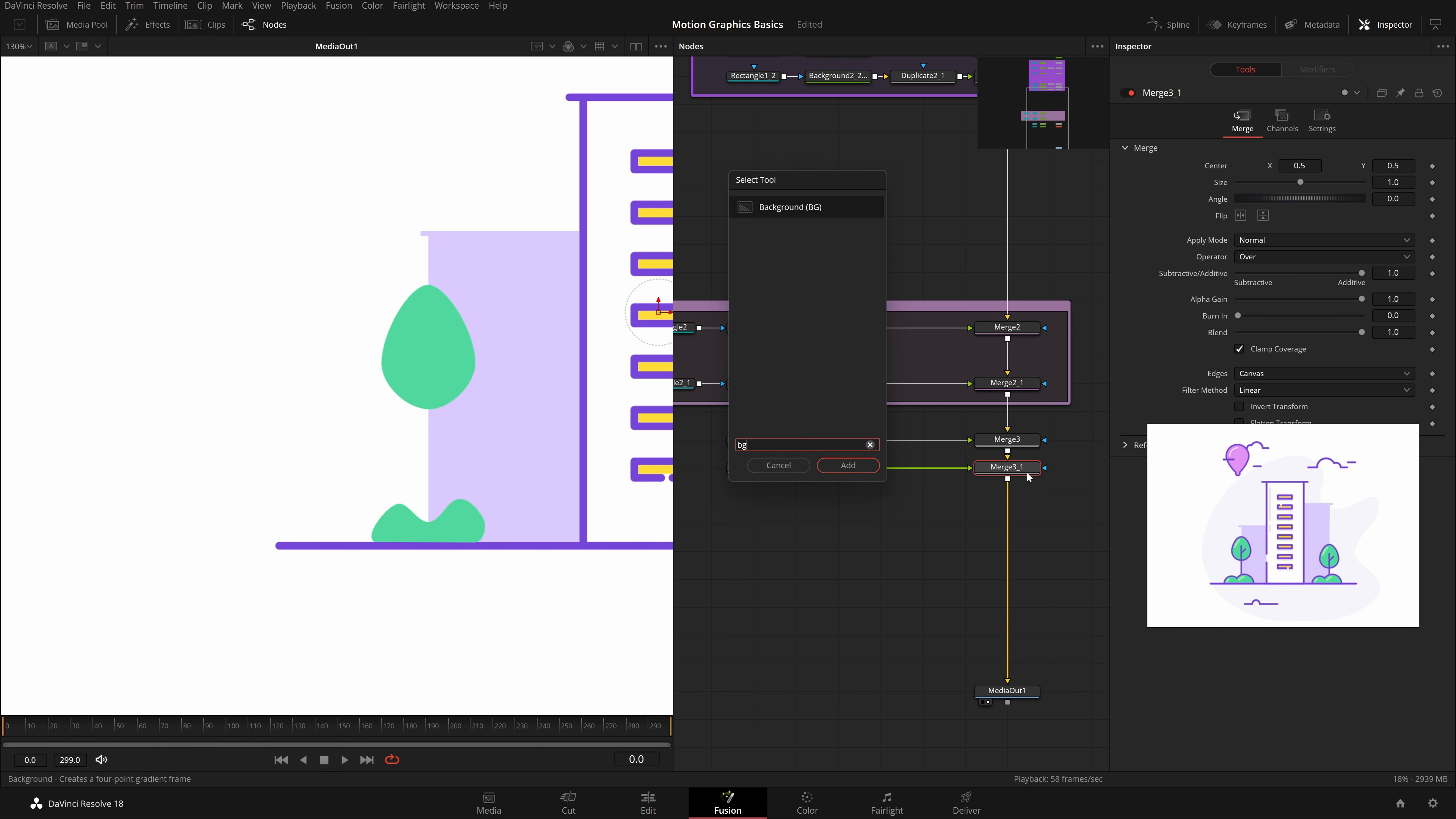
pyautogui.press('Return')
pyautogui.moveTo(1049, 498); pyautogui.dragTo(964, 498)
pyautogui.moveTo(1074, 473); pyautogui.dragTo(819, 502)
pyautogui.click(819, 500)
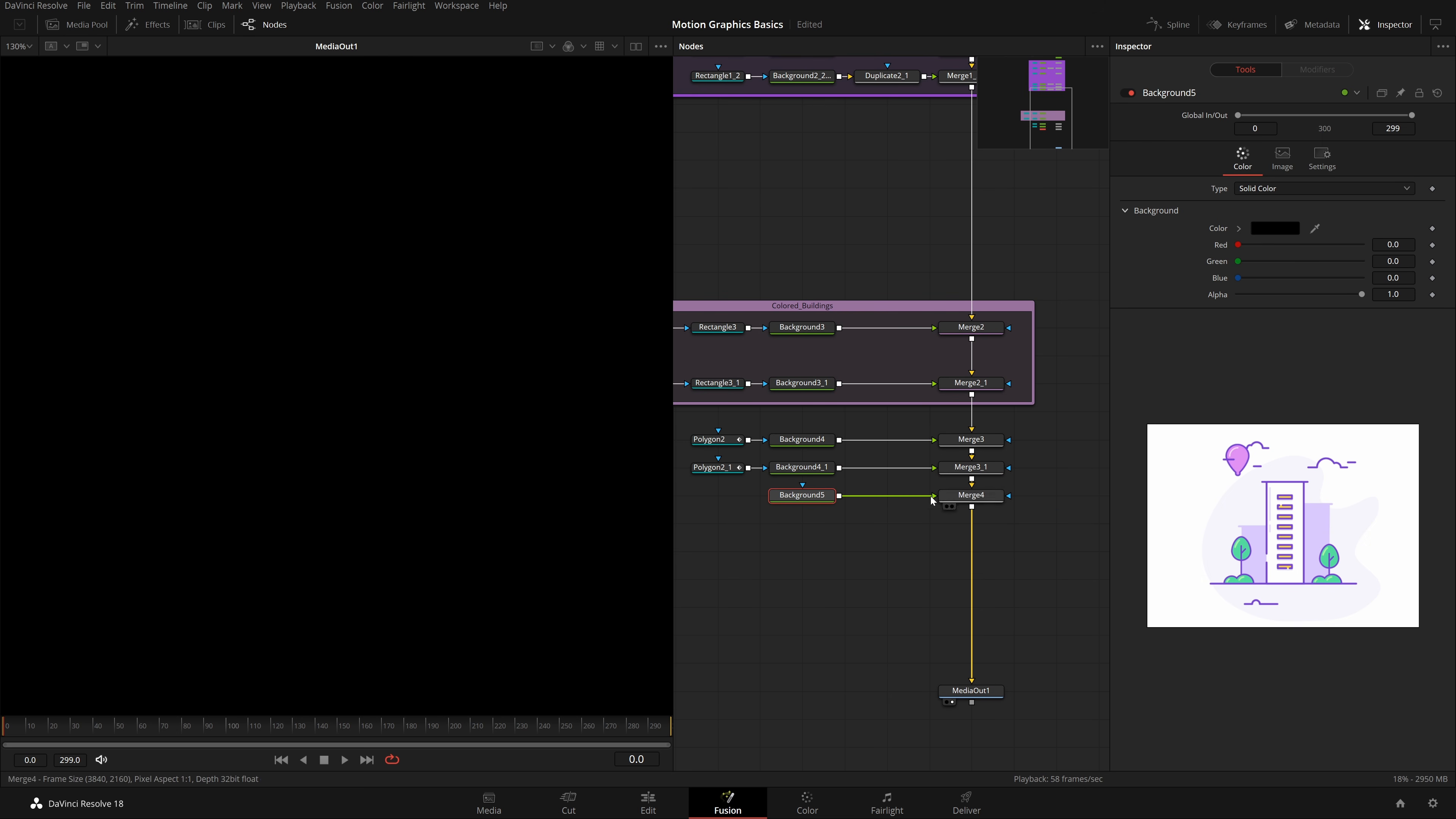
# Step: Colour Background5 with the purple sampled from the tree outline in the reference image
pyautogui.click(1275, 228)
pyautogui.click(636, 406)
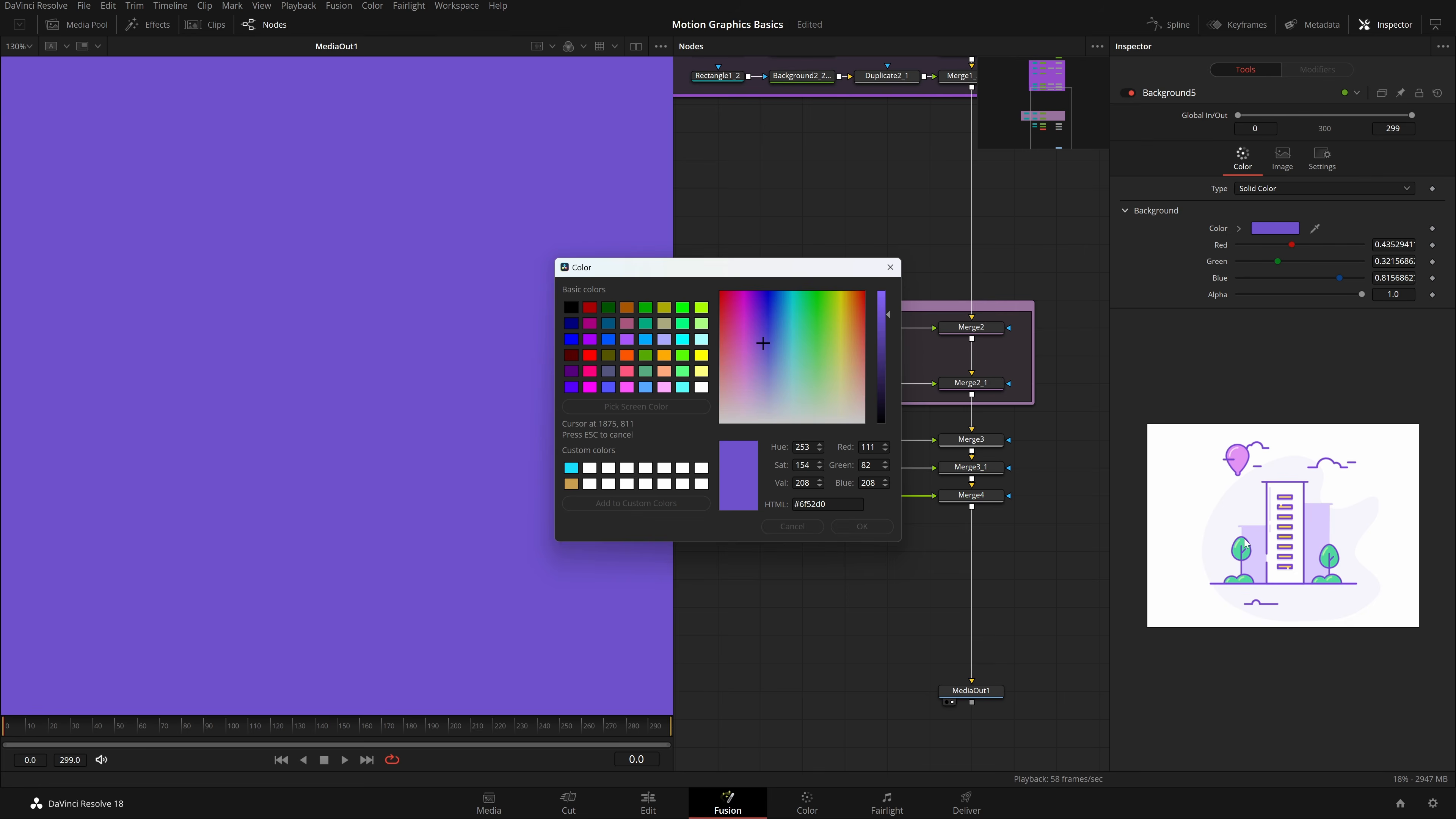
pyautogui.scroll(6, 1245, 541)
pyautogui.click(1246, 538)
pyautogui.click(887, 530)
# Step: Open the tool search with the purple Background5 node selected
pyautogui.scroll(-2, 846, 511)
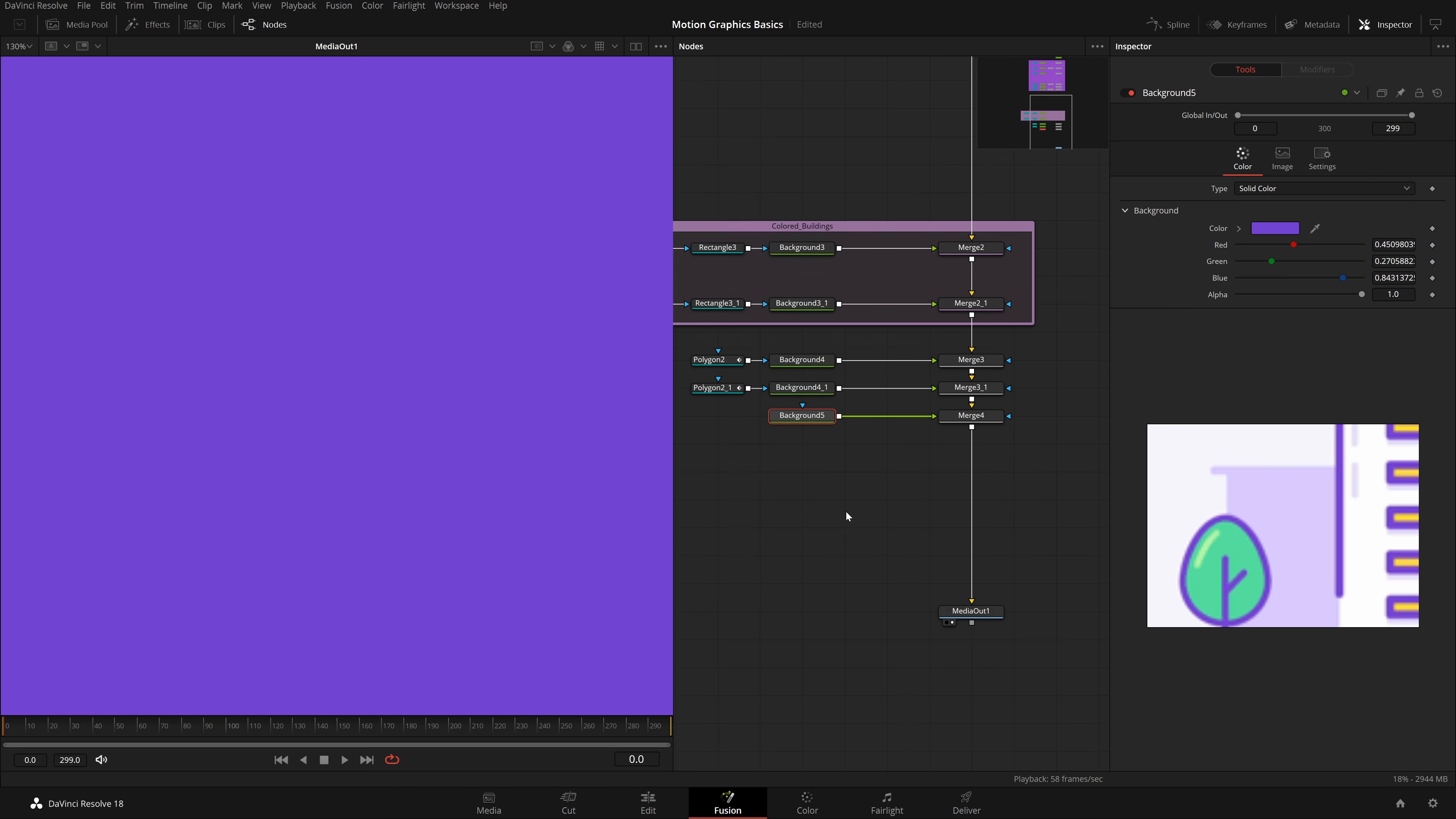
pyautogui.scroll(3, 846, 511)
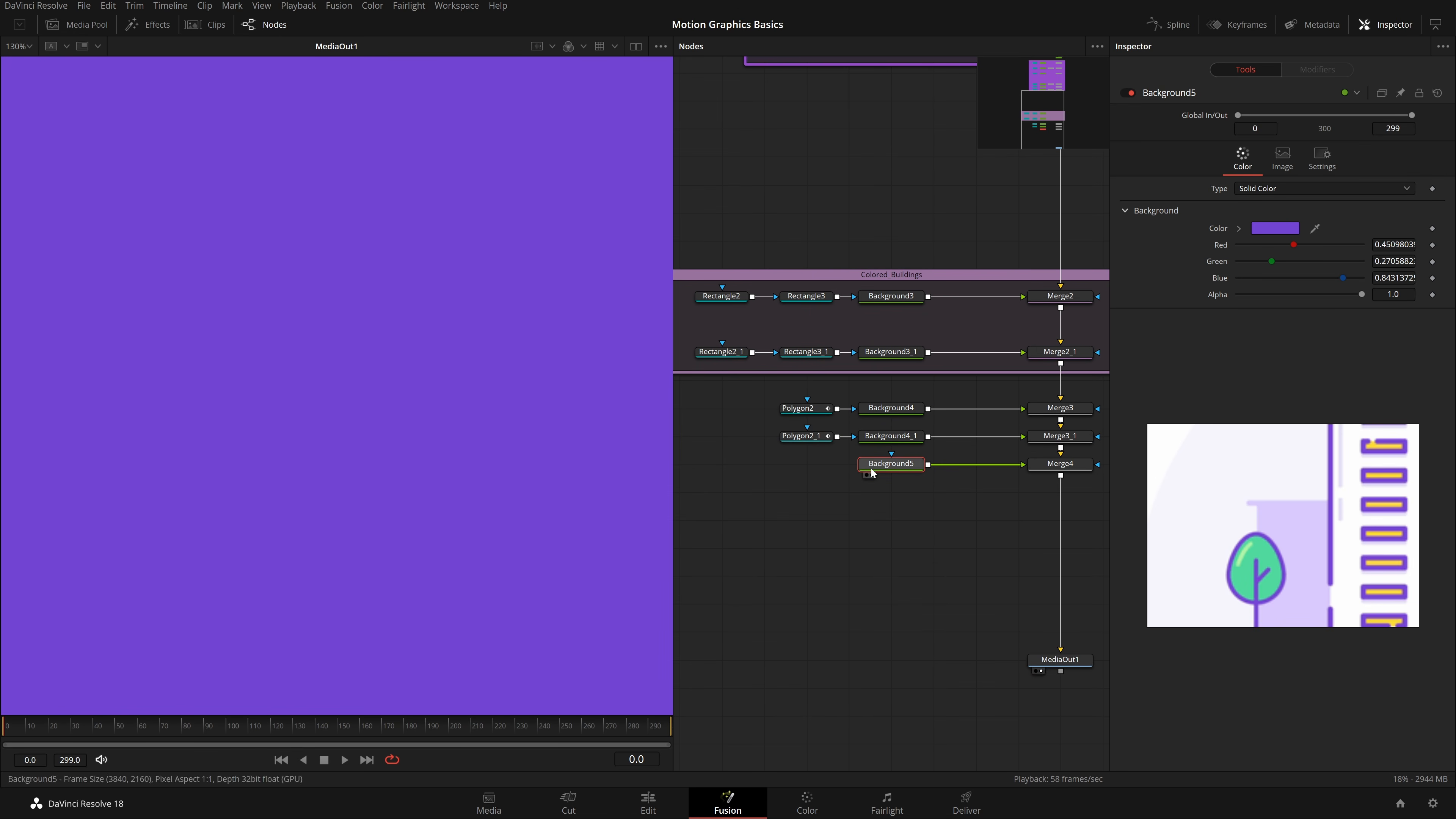
pyautogui.hotkey('shift', 'space')
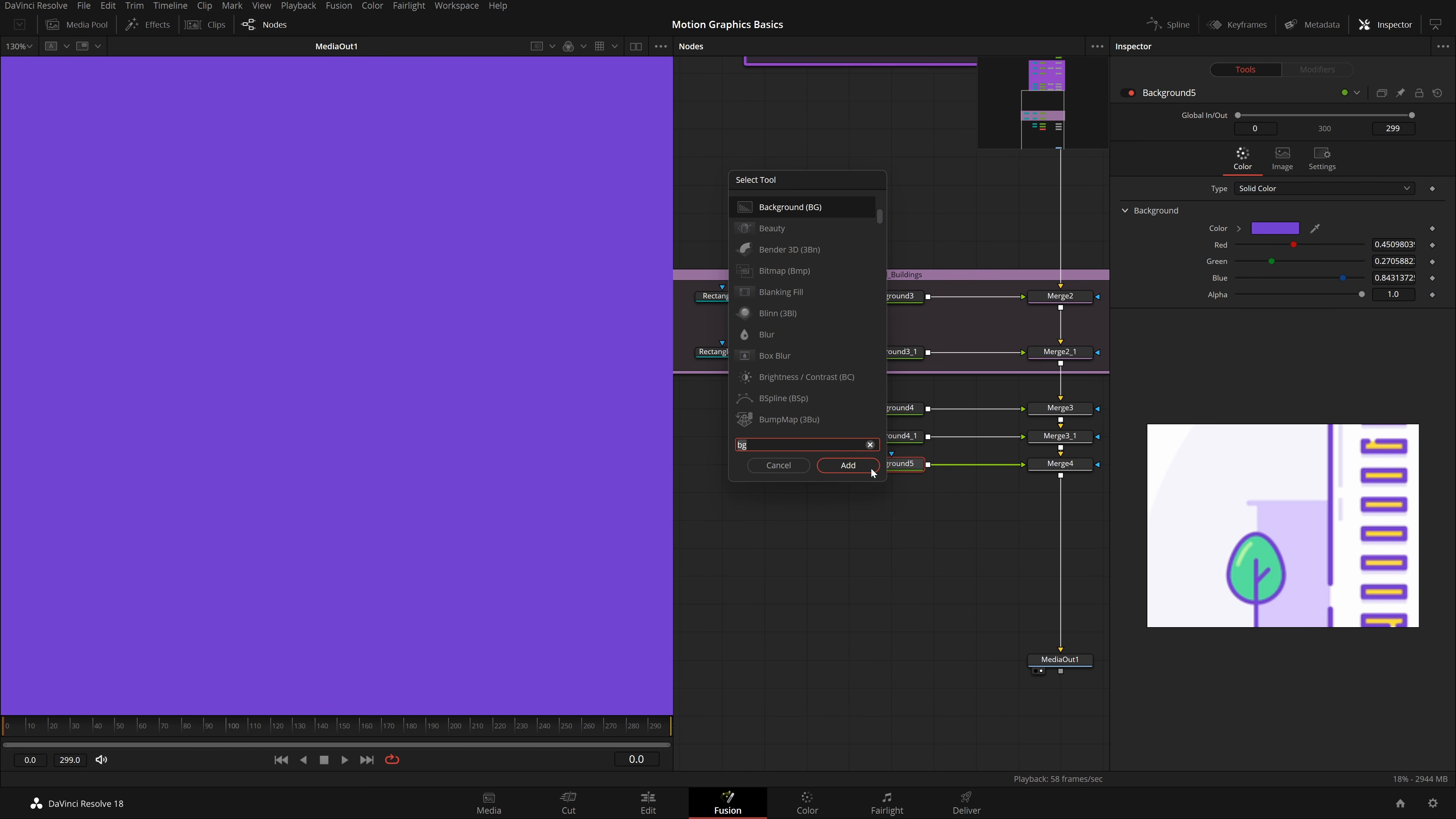
# Step: Copy the egg-shaped tree crown mask Polygon2 and connect the pasted copy to Background5
pyautogui.click(790, 465)
pyautogui.click(815, 438)
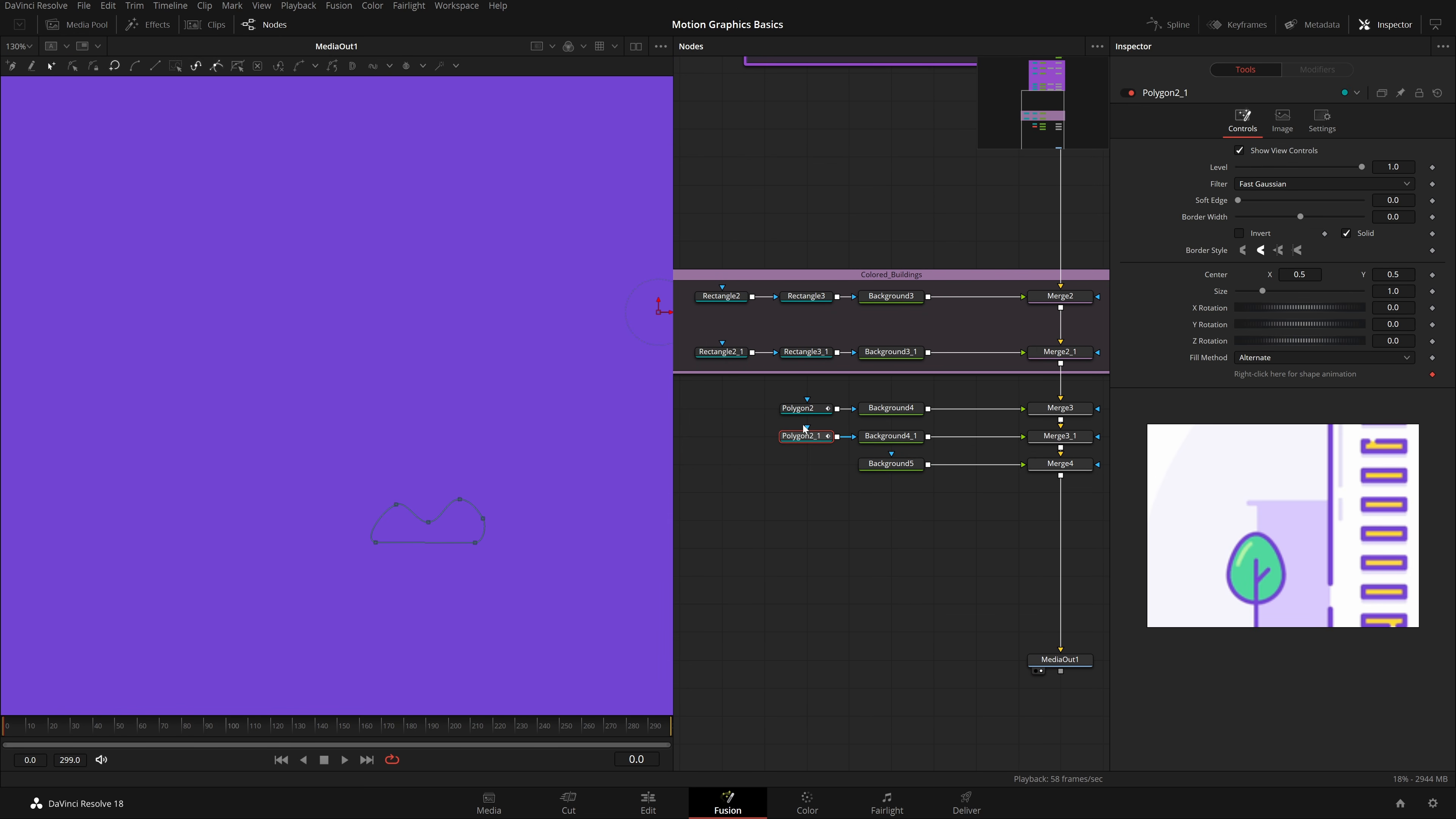
pyautogui.click(802, 409)
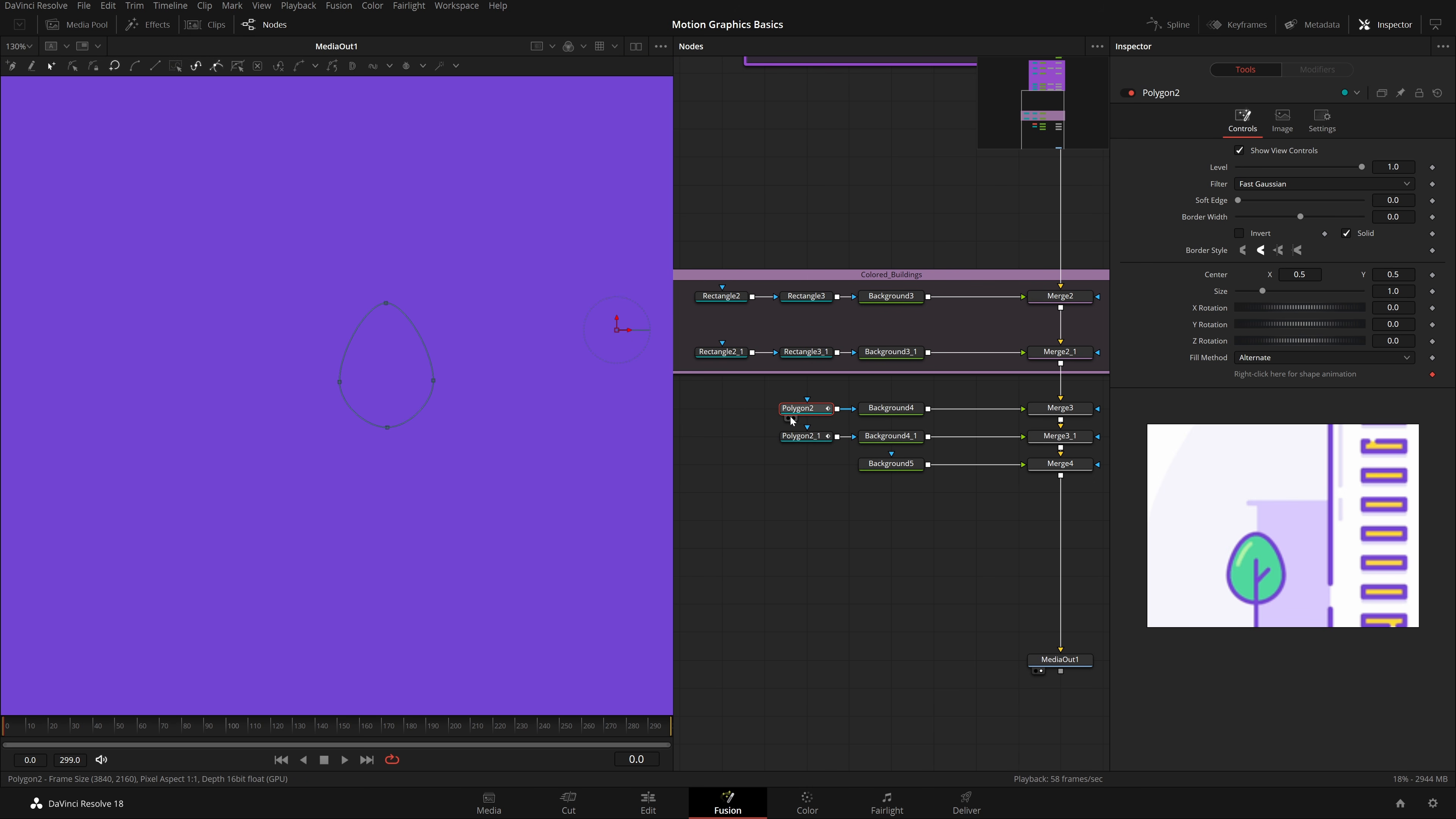
pyautogui.hotkey('ctrl', 'c')
pyautogui.click(750, 473)
pyautogui.hotkey('ctrl', 'v')
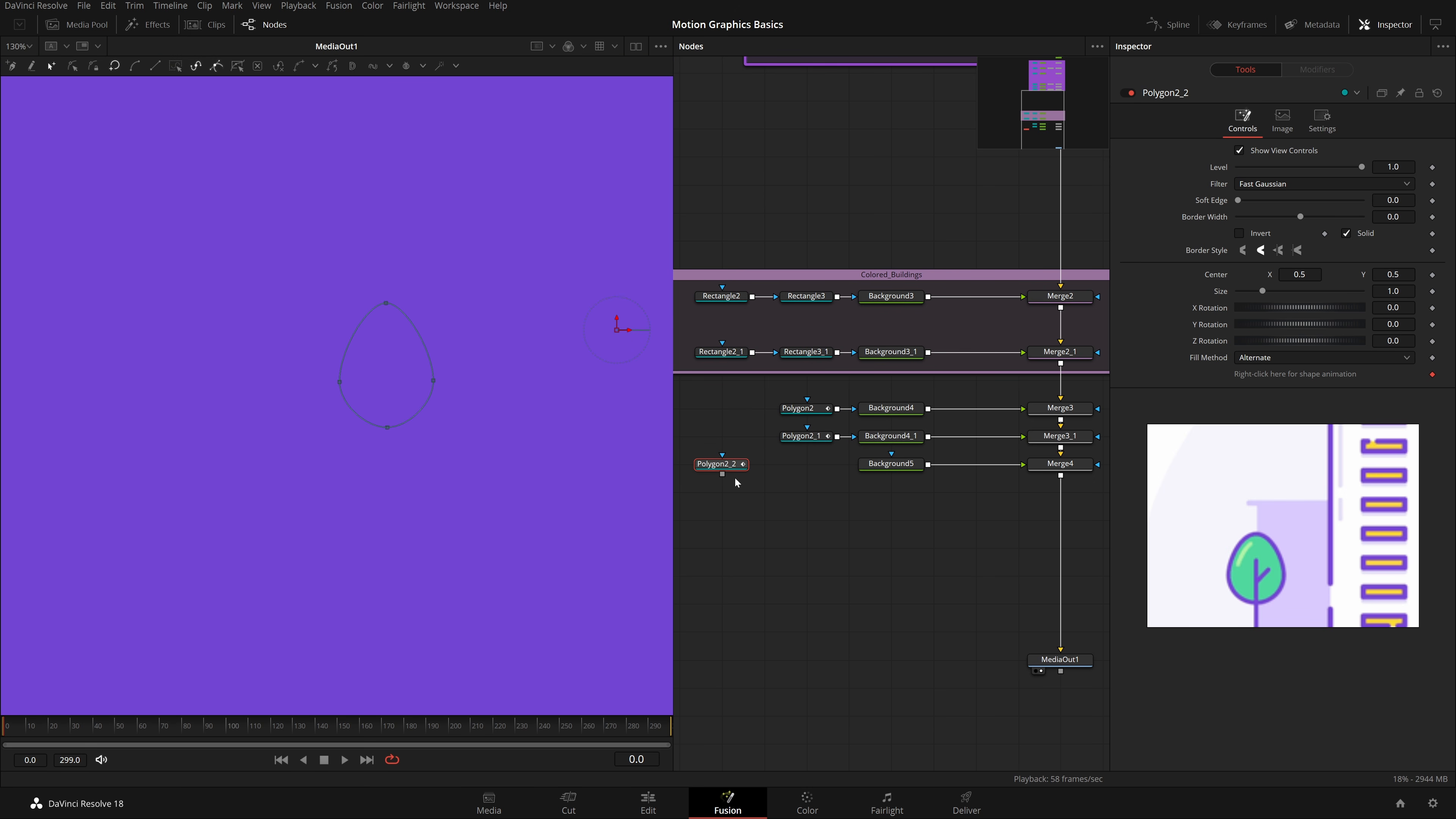
pyautogui.moveTo(751, 463); pyautogui.dragTo(892, 464)
# Step: Turn the copied crown mask into an unfilled outline with a border width of 0.004 and save the project
pyautogui.scroll(3, 418, 405)
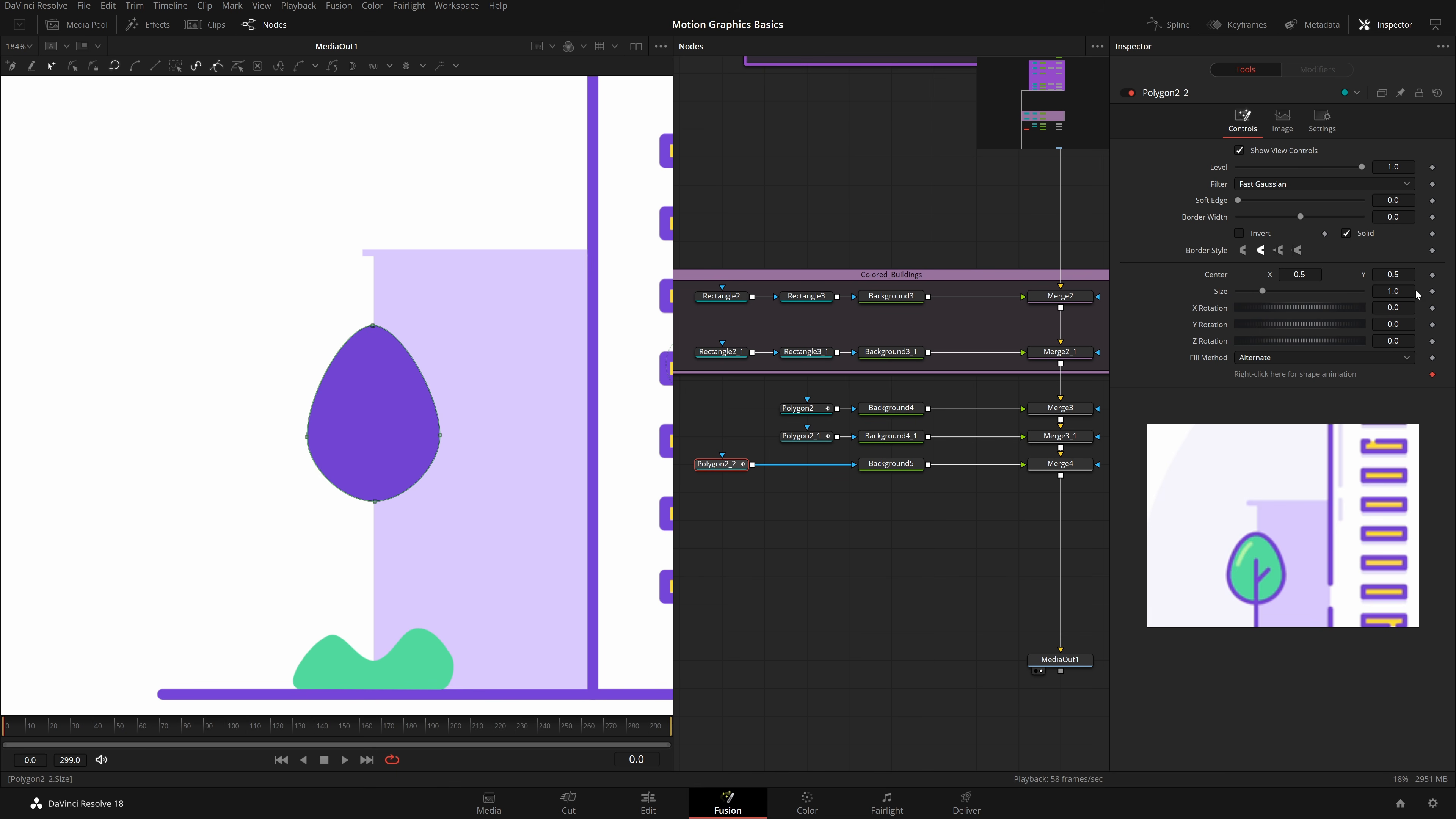
pyautogui.click(1347, 233)
pyautogui.doubleClick(1393, 217)
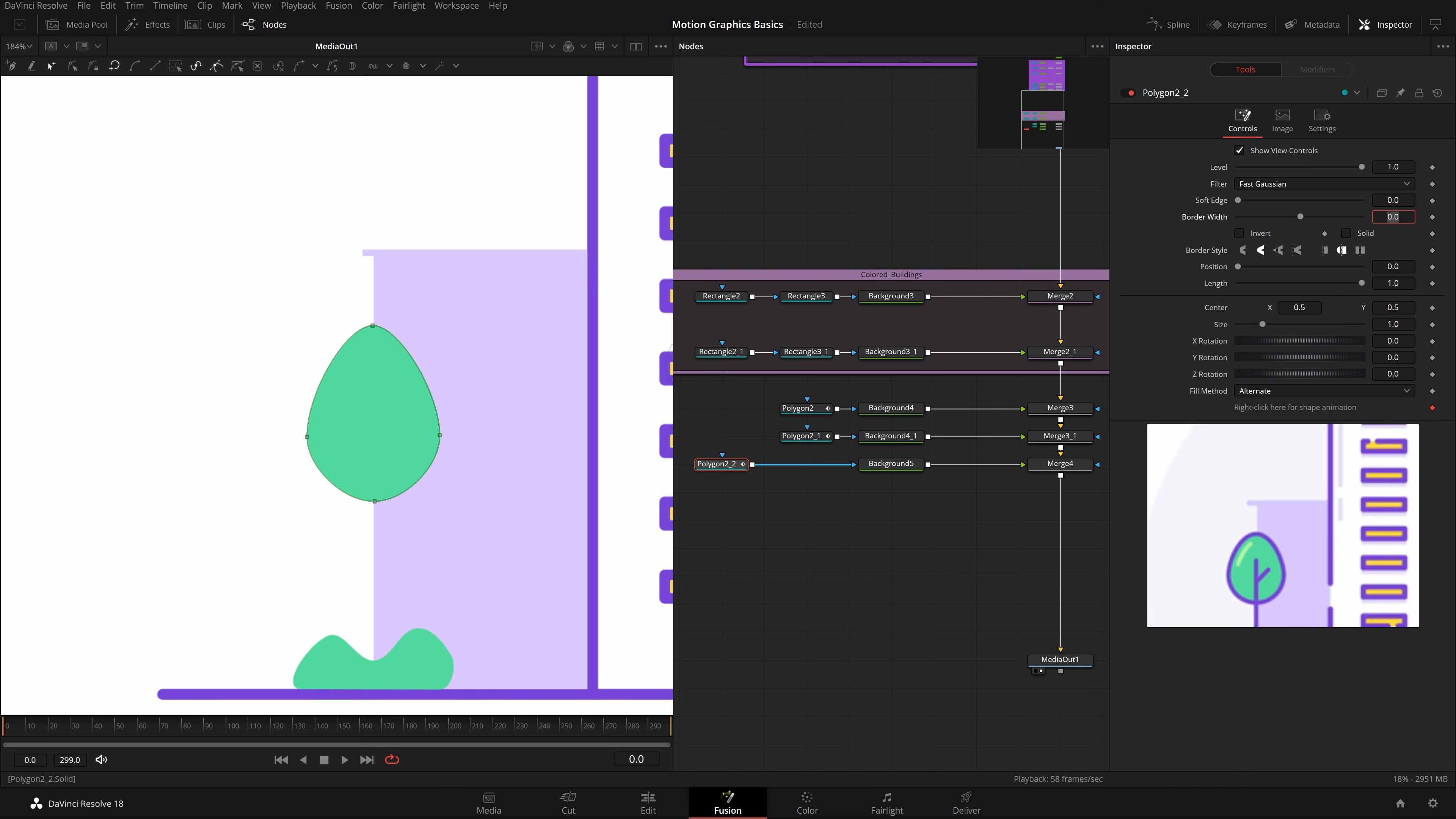
pyautogui.press('Tab')
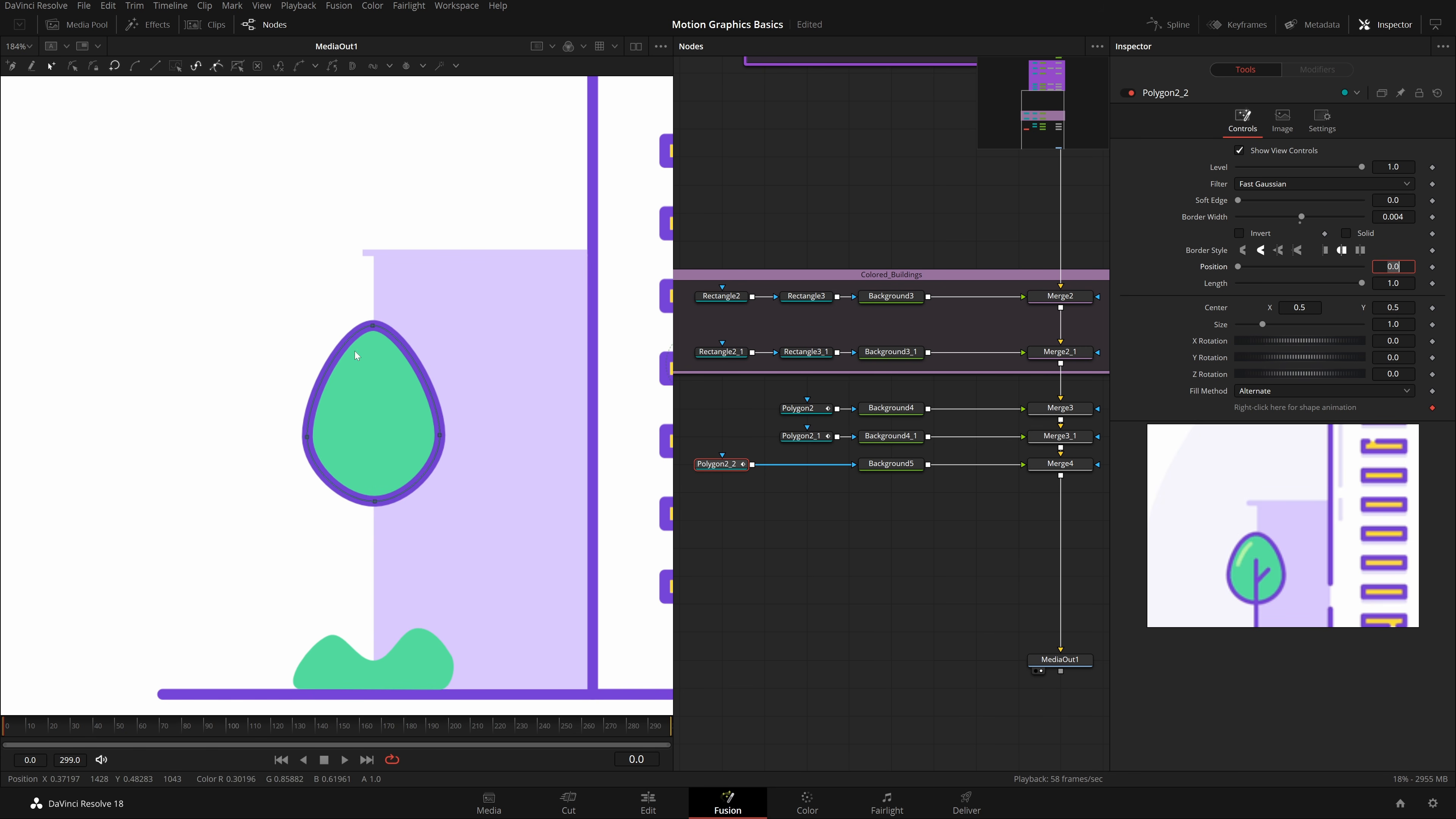
pyautogui.click(793, 583)
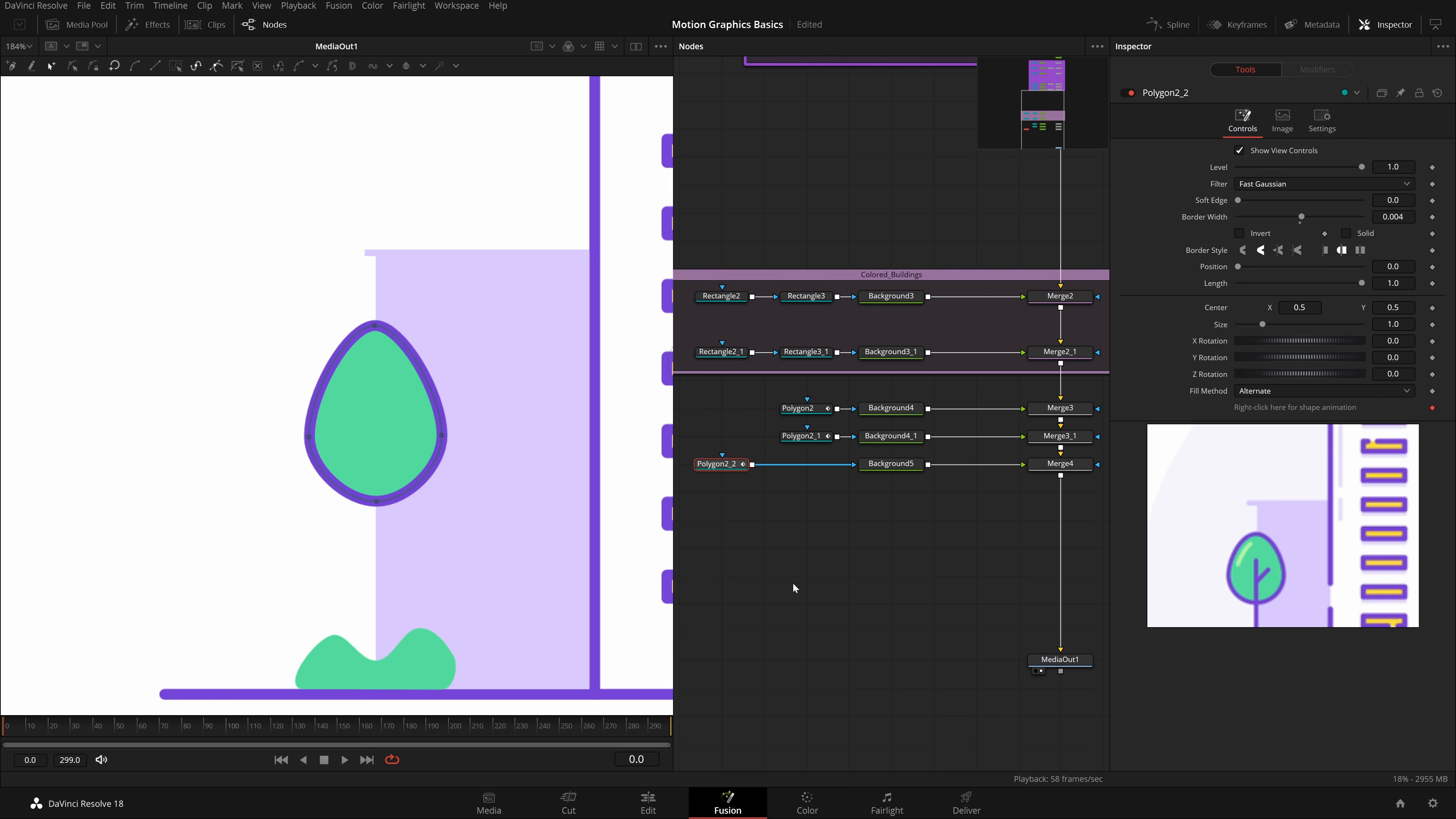
pyautogui.hotkey('ctrl', 's')
# Step: Copy the bush mask Polygon2_1 and insert the copy between the crown outline mask and Background5
pyautogui.moveTo(751, 466); pyautogui.dragTo(756, 440)
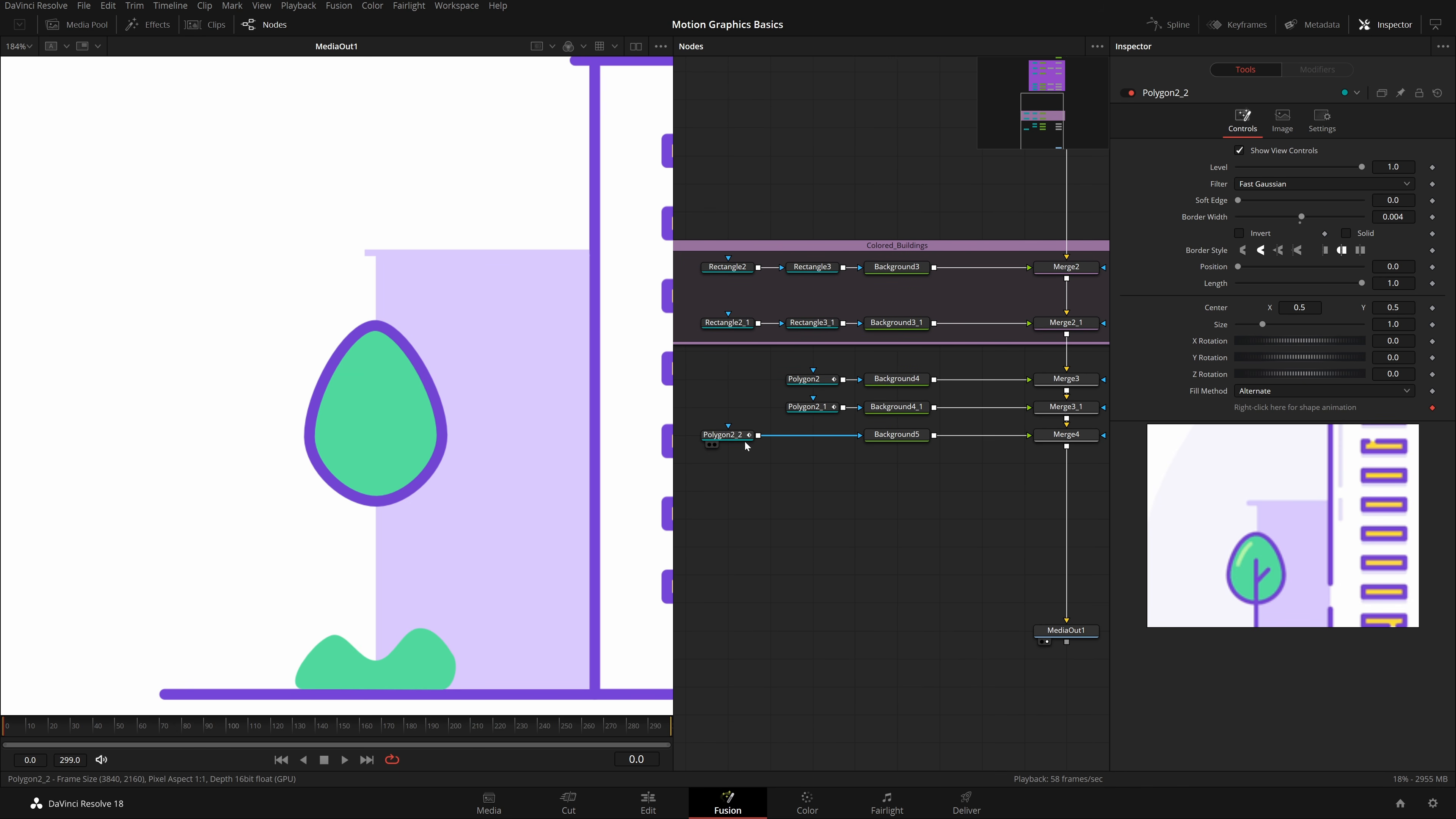
pyautogui.click(823, 411)
pyautogui.hotkey('ctrl', 'c')
pyautogui.click(809, 470)
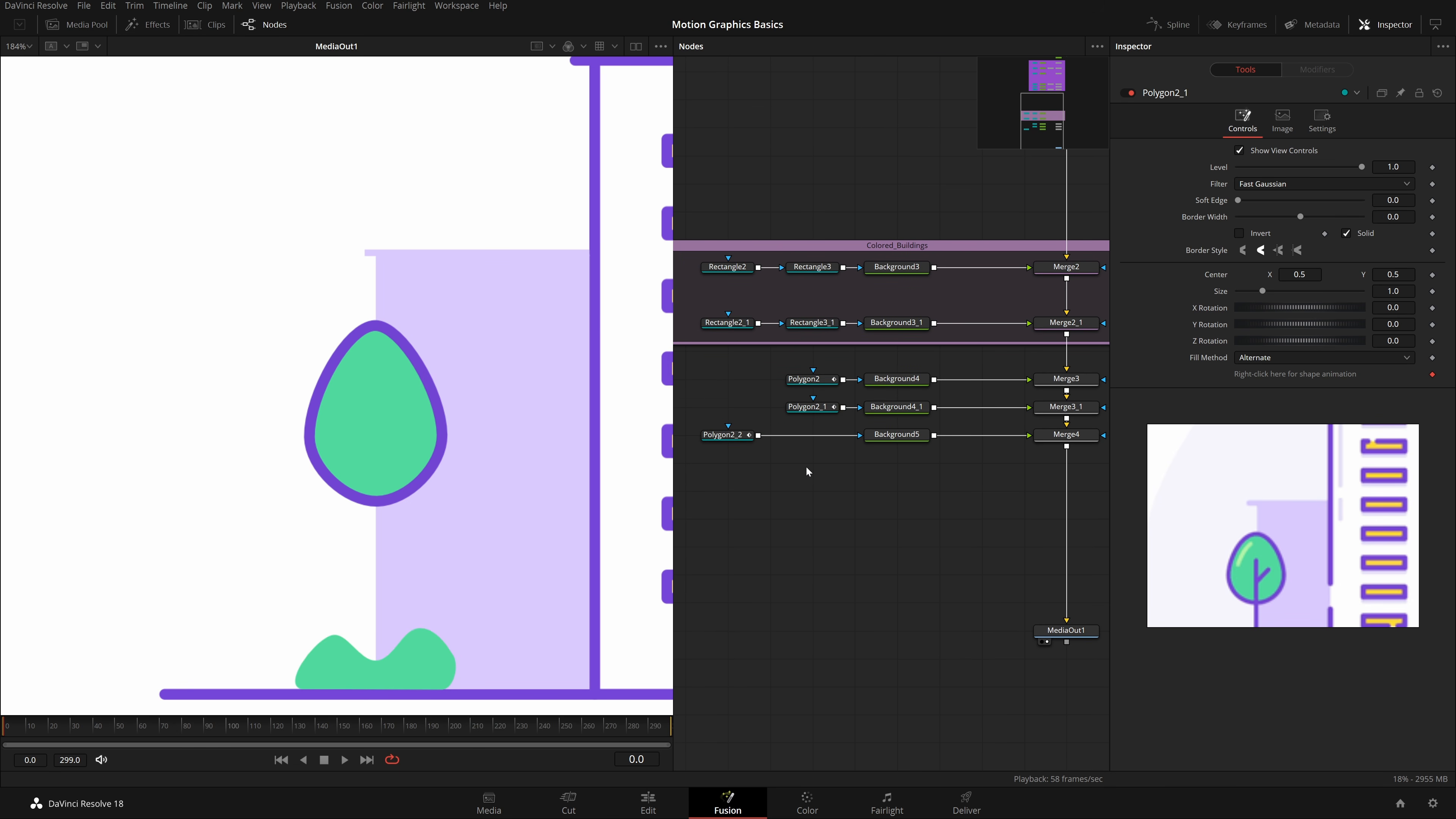
pyautogui.hotkey('ctrl', 'v')
pyautogui.moveTo(816, 469); pyautogui.dragTo(812, 436)
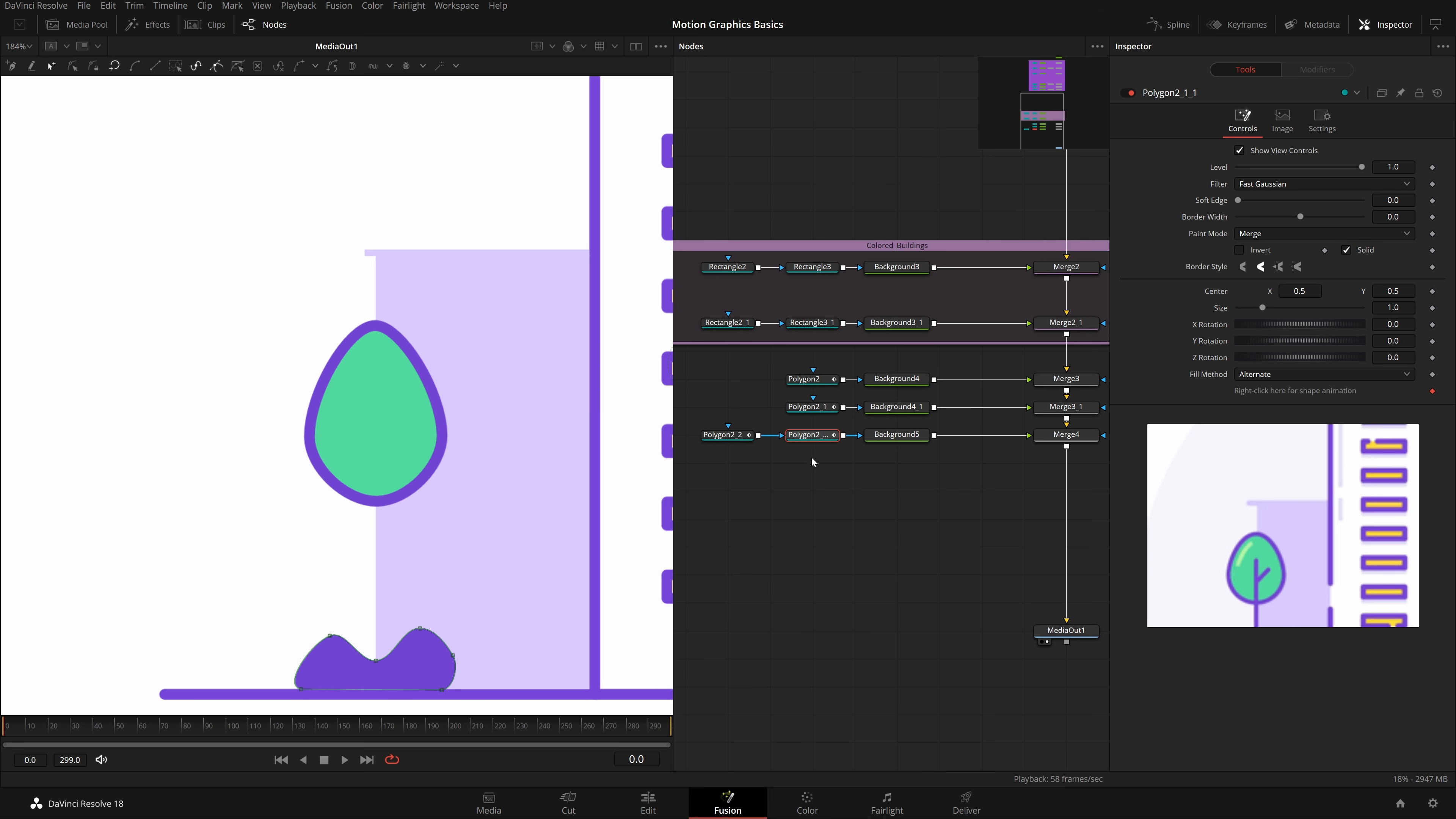
# Step: Make the copied bush mask an unfilled outline with a border width of 0.004
pyautogui.moveTo(805, 528); pyautogui.dragTo(809, 507)
pyautogui.click(1346, 250)
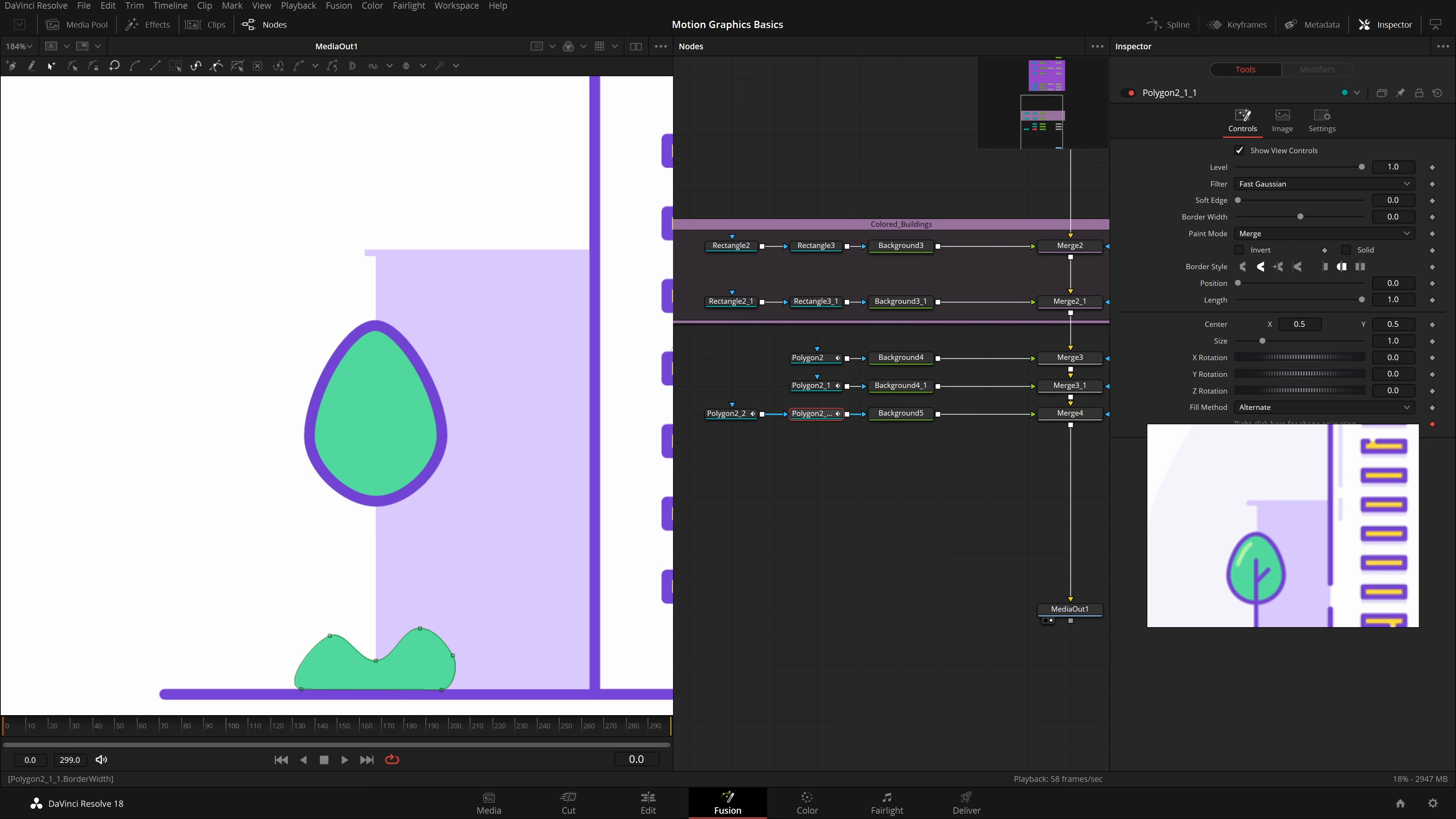
pyautogui.write('.004')
pyautogui.press('Tab')
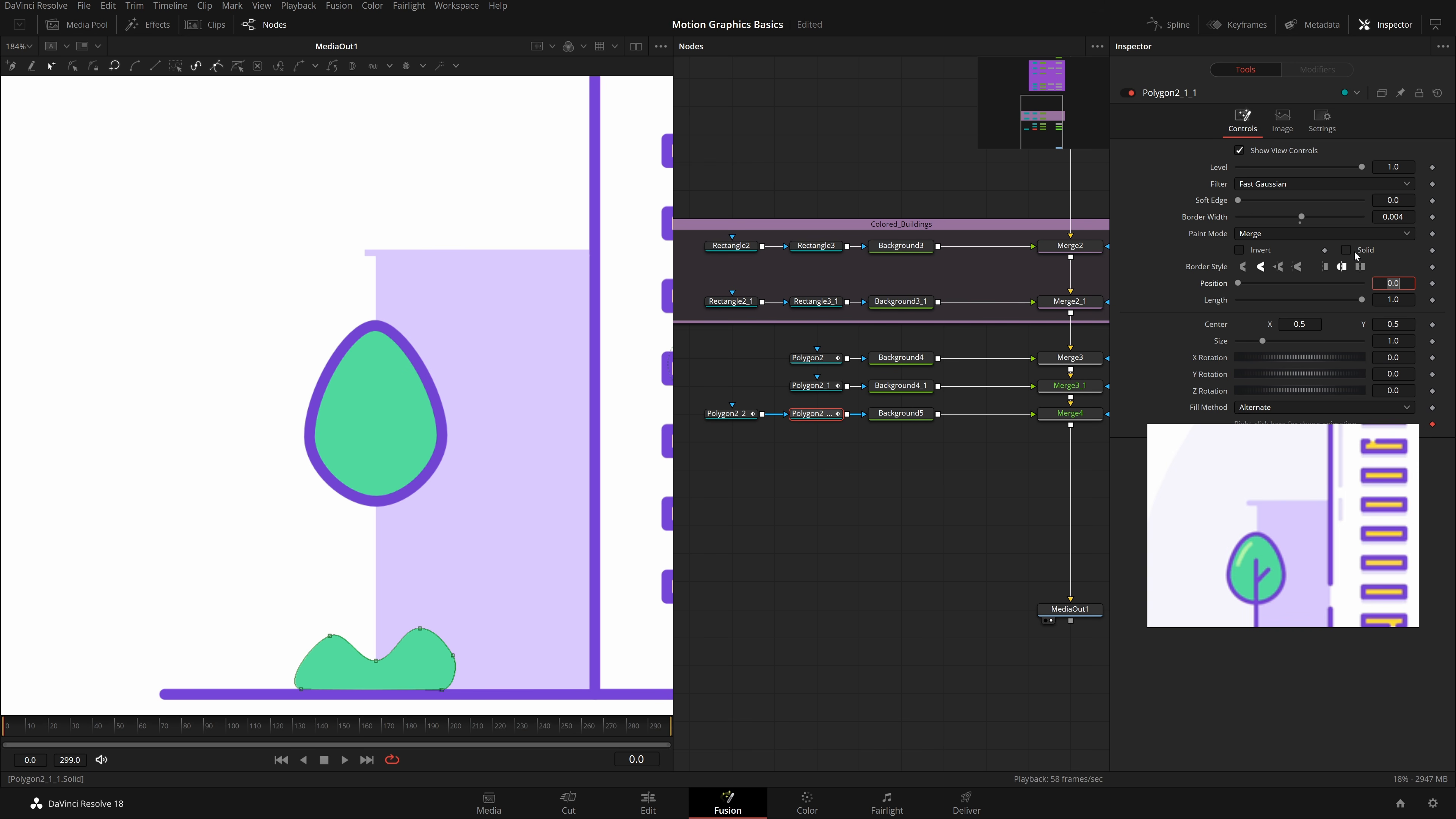
# Step: Smooth the curve point on the right side of the bush outline mask
pyautogui.click(1015, 370)
pyautogui.scroll(-5, 1249, 531)
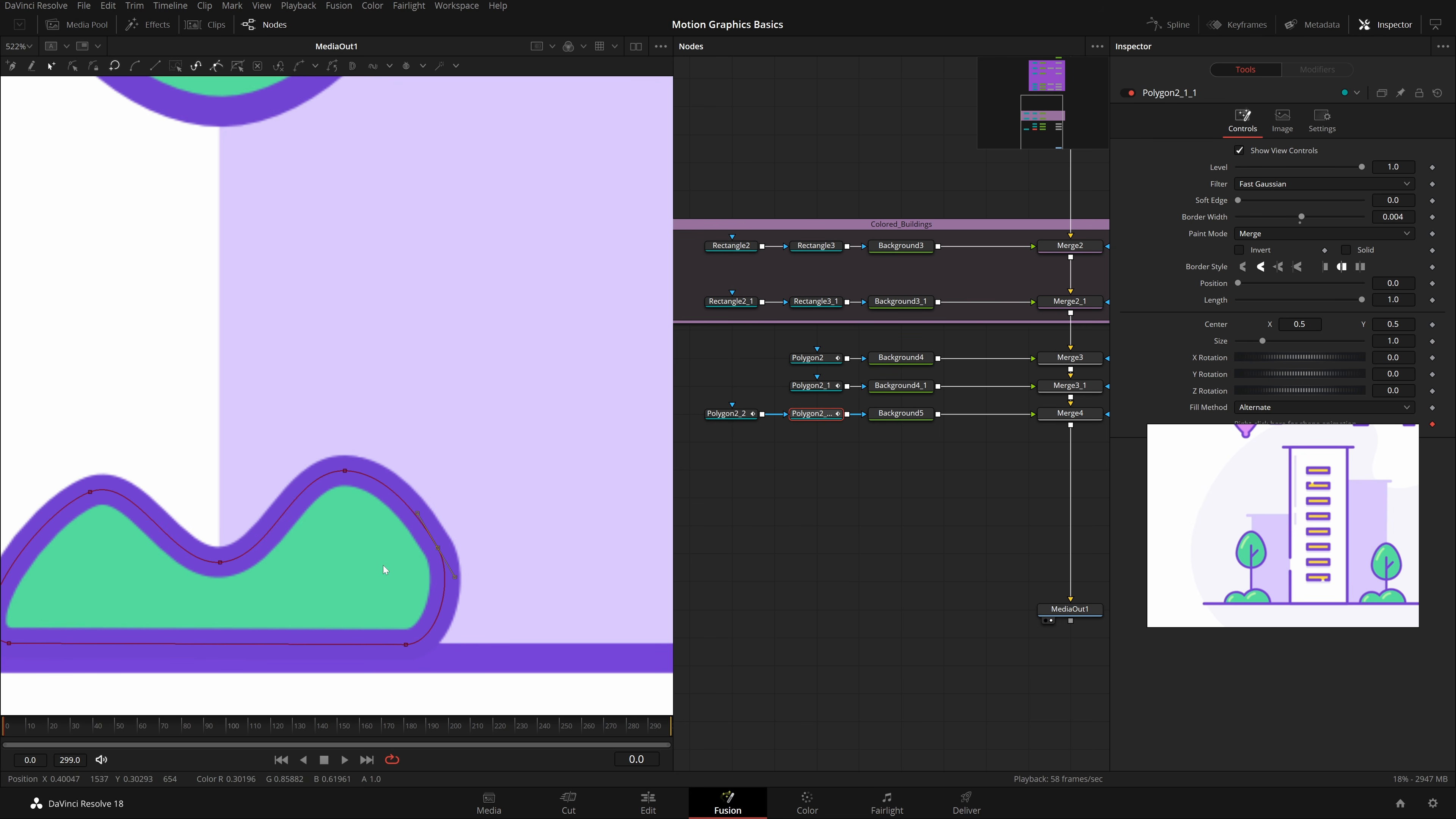
pyautogui.hotkey('shift', 's')
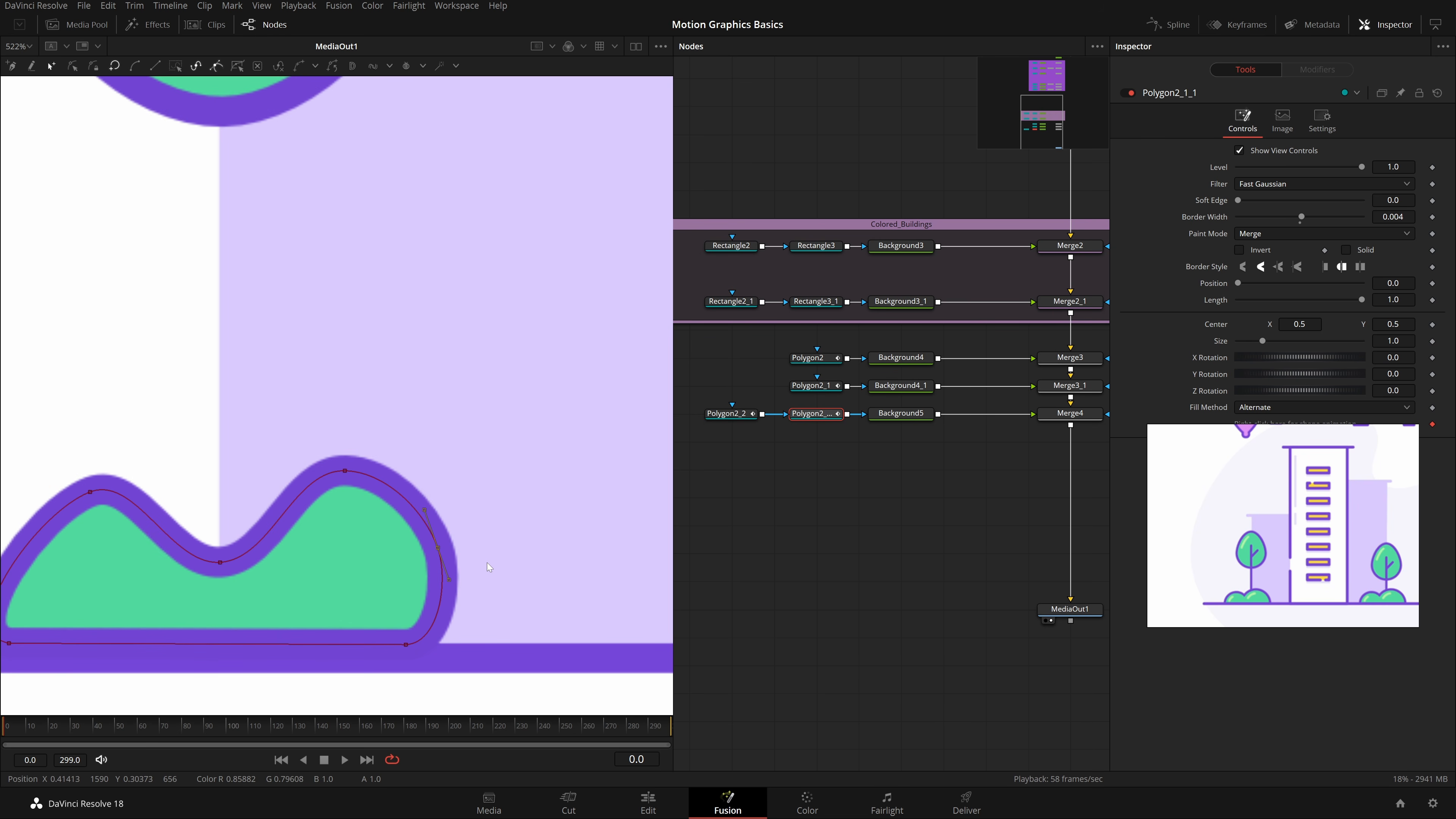
pyautogui.click(841, 583)
pyautogui.scroll(-2, 464, 499)
pyautogui.moveTo(463, 499); pyautogui.dragTo(467, 530)
pyautogui.scroll(-1, 466, 528)
# Step: Shift the crown and bush outline masks back in the node chain and insert a new Polygon mask before Background5
pyautogui.moveTo(723, 400); pyautogui.dragTo(815, 431)
pyautogui.moveTo(820, 417); pyautogui.dragTo(708, 404)
pyautogui.moveTo(778, 414); pyautogui.dragTo(742, 413)
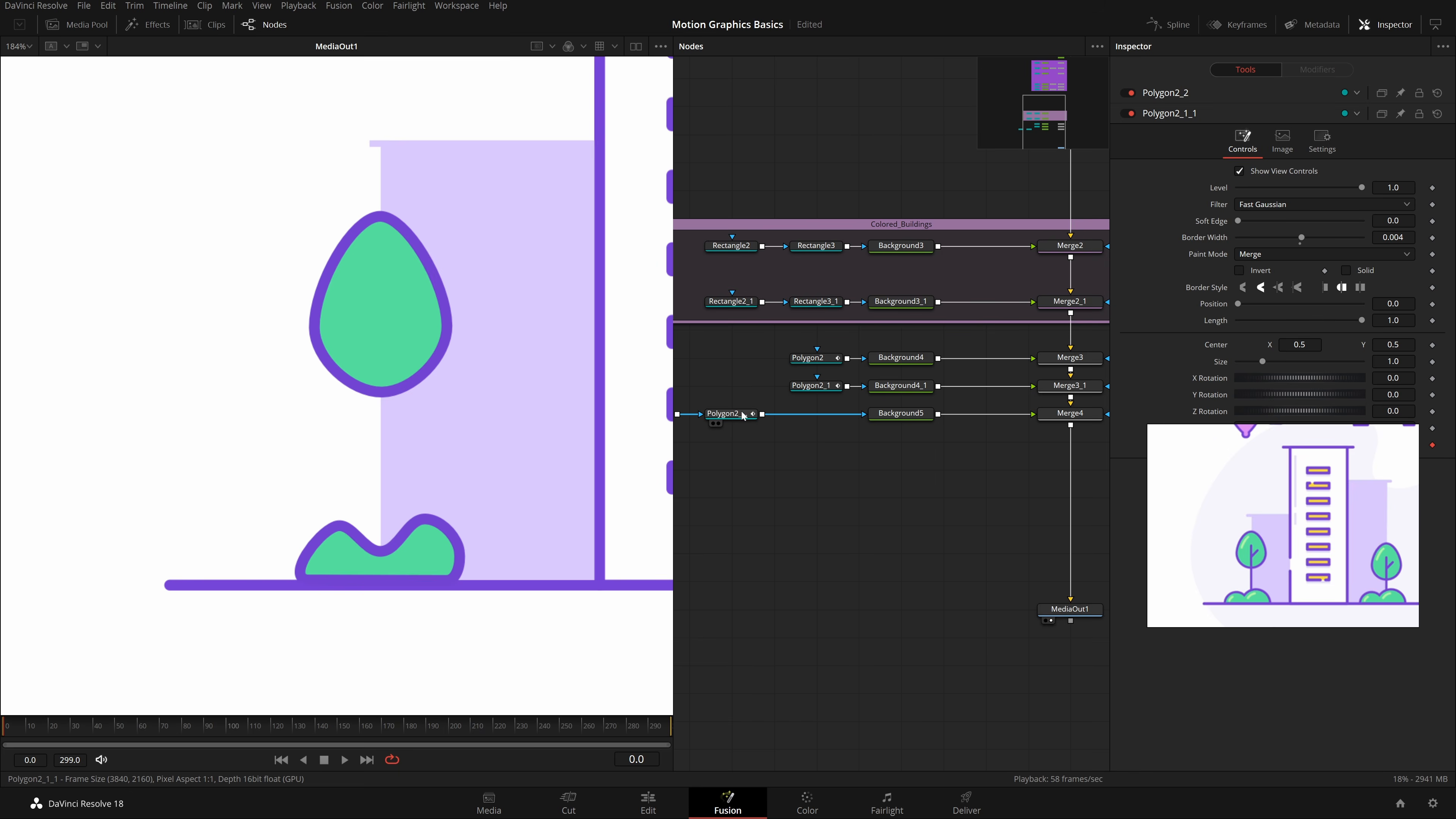
pyautogui.click(741, 411)
pyautogui.hotkey('shift', 'space')
pyautogui.write('ply')
pyautogui.press('Return')
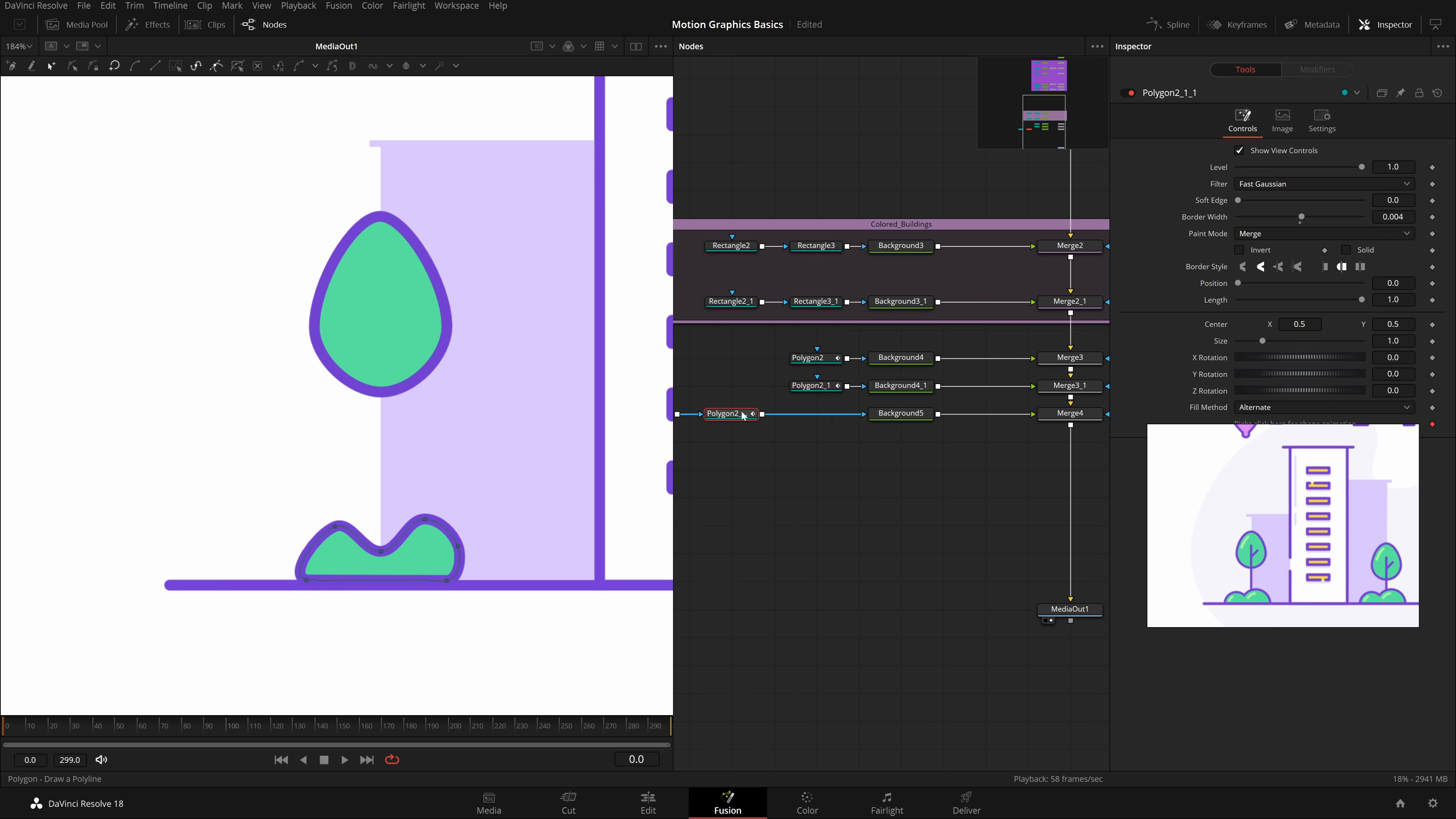
# Step: Draw a straight vertical trunk line from the dip in the bush up into the tree crown
pyautogui.scroll(1, 386, 463)
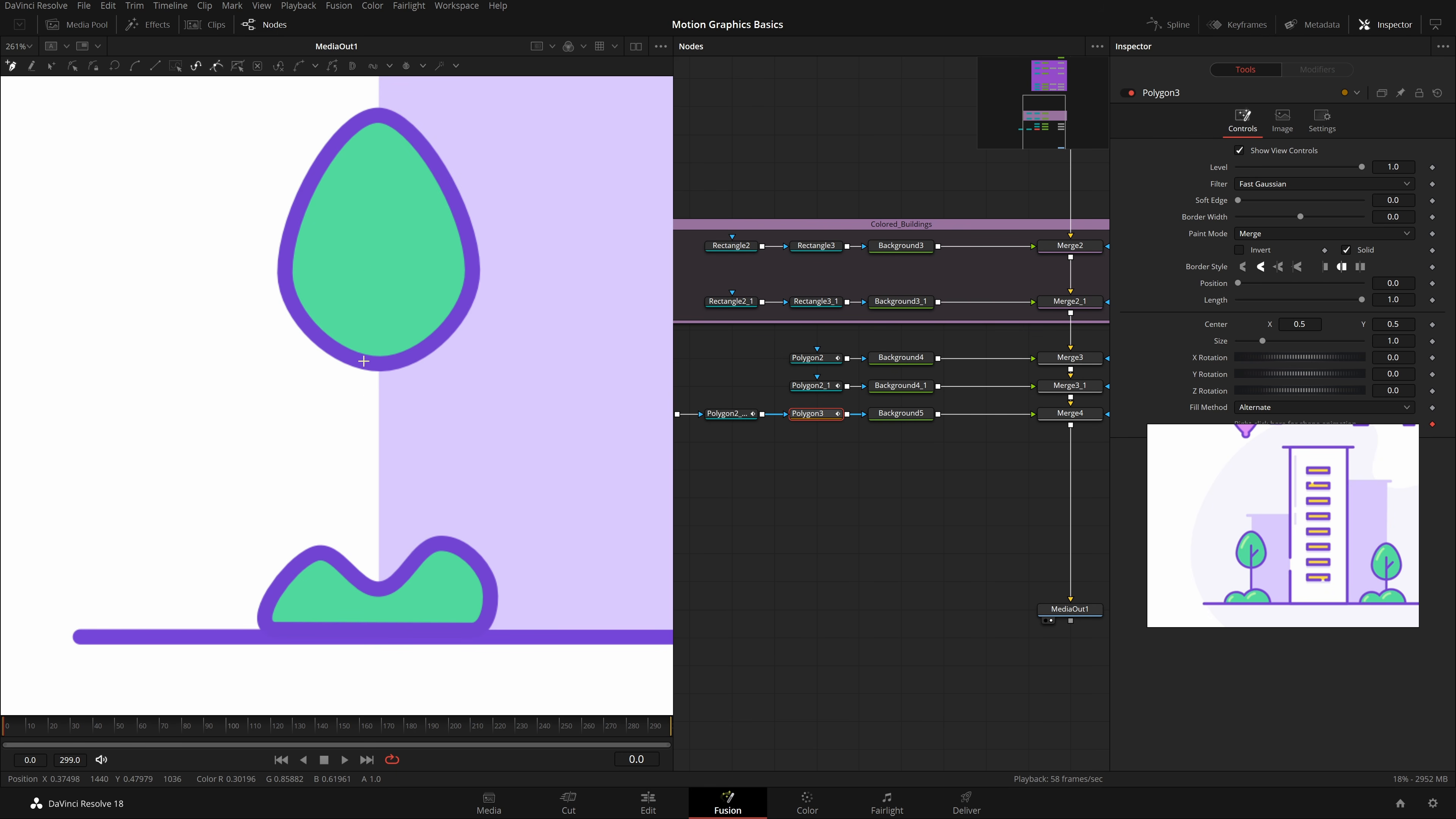
pyautogui.click(379, 585)
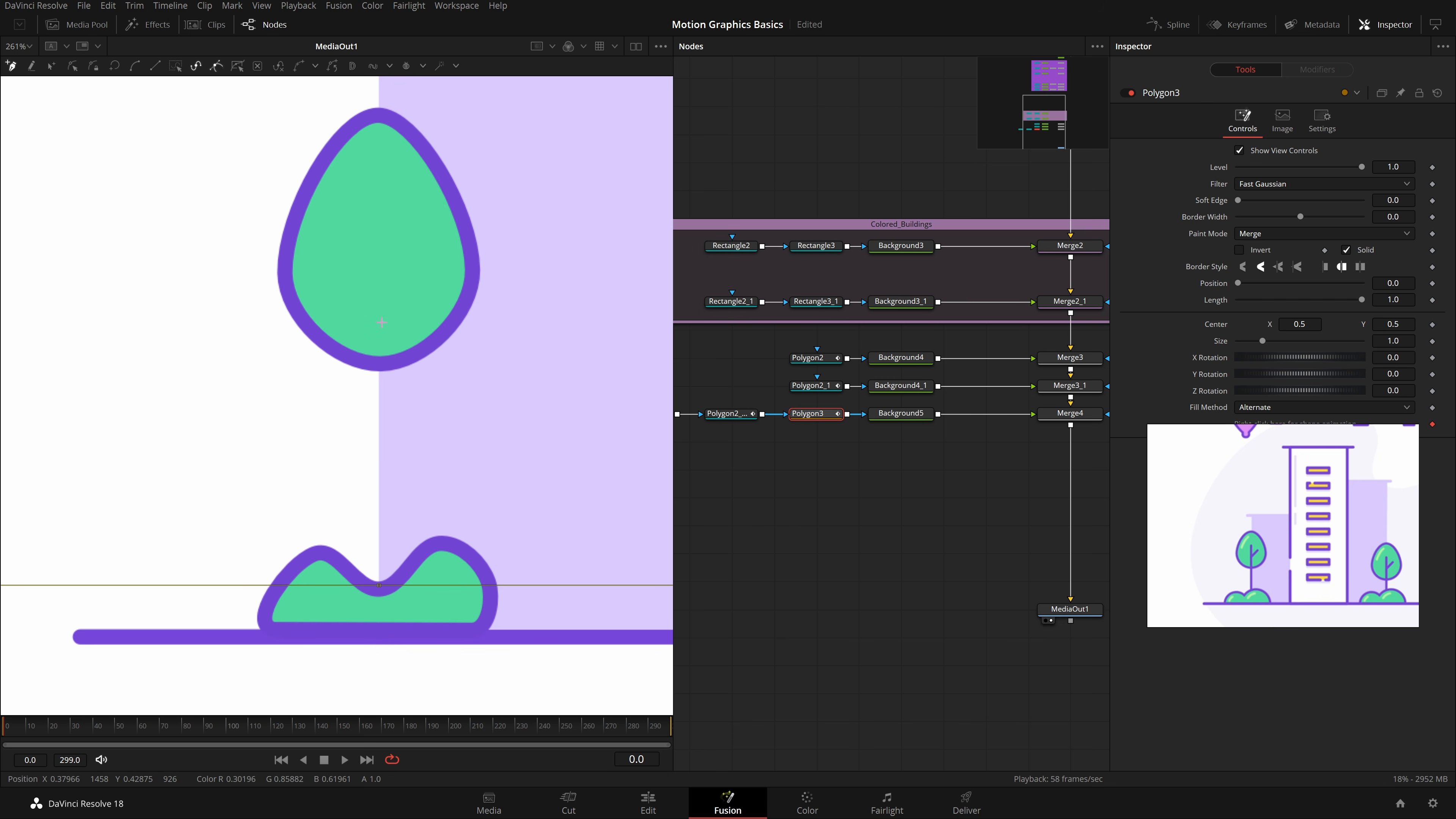
pyautogui.keyDown('shift'); pyautogui.click(392, 259); pyautogui.keyUp('shift')
pyautogui.hotkey('ctrl', 's')
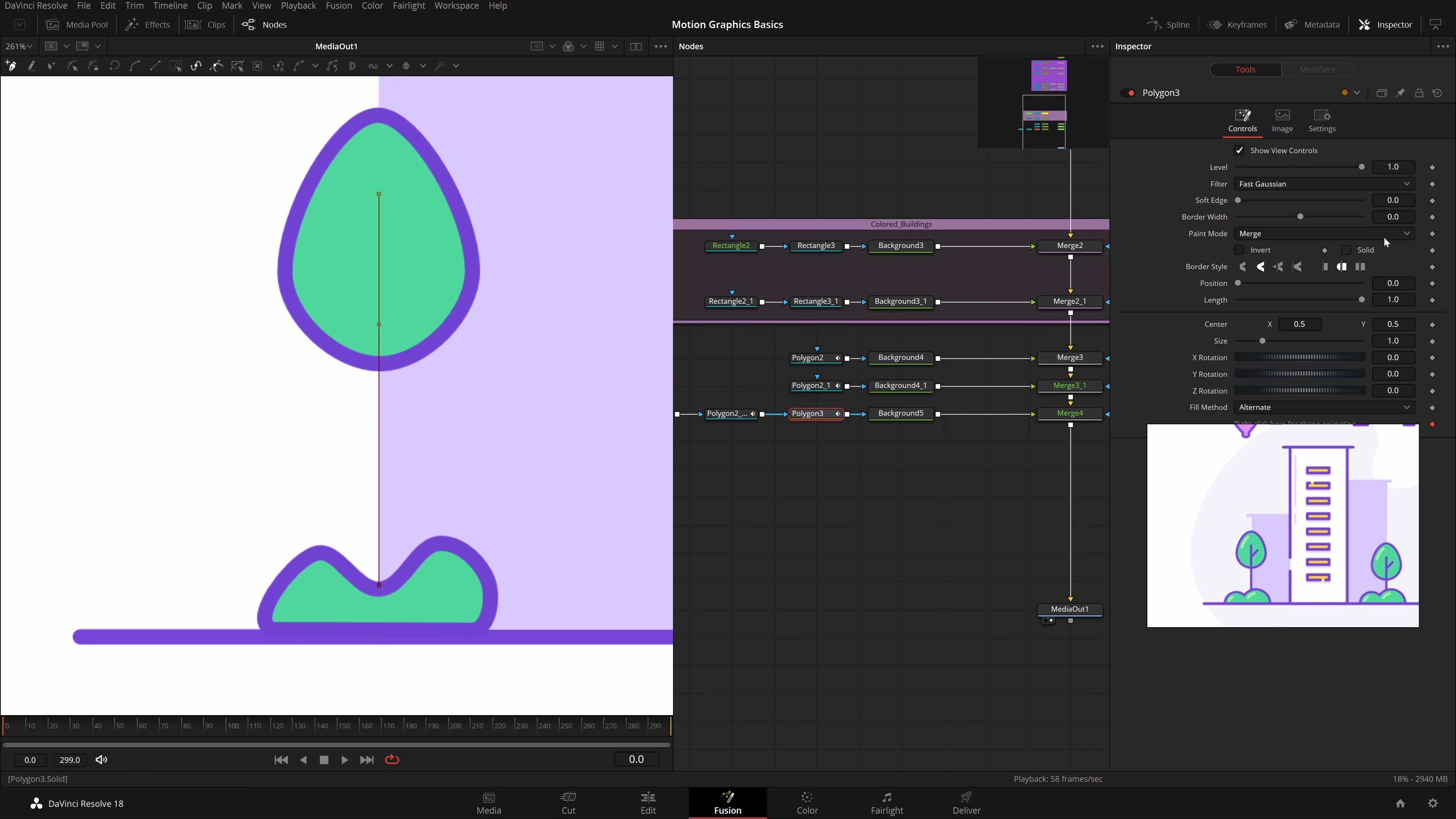
# Step: Make the trunk mask unfilled and set its border width to 0.004
pyautogui.click(1345, 249)
pyautogui.doubleClick(1393, 217)
pyautogui.write('.00')
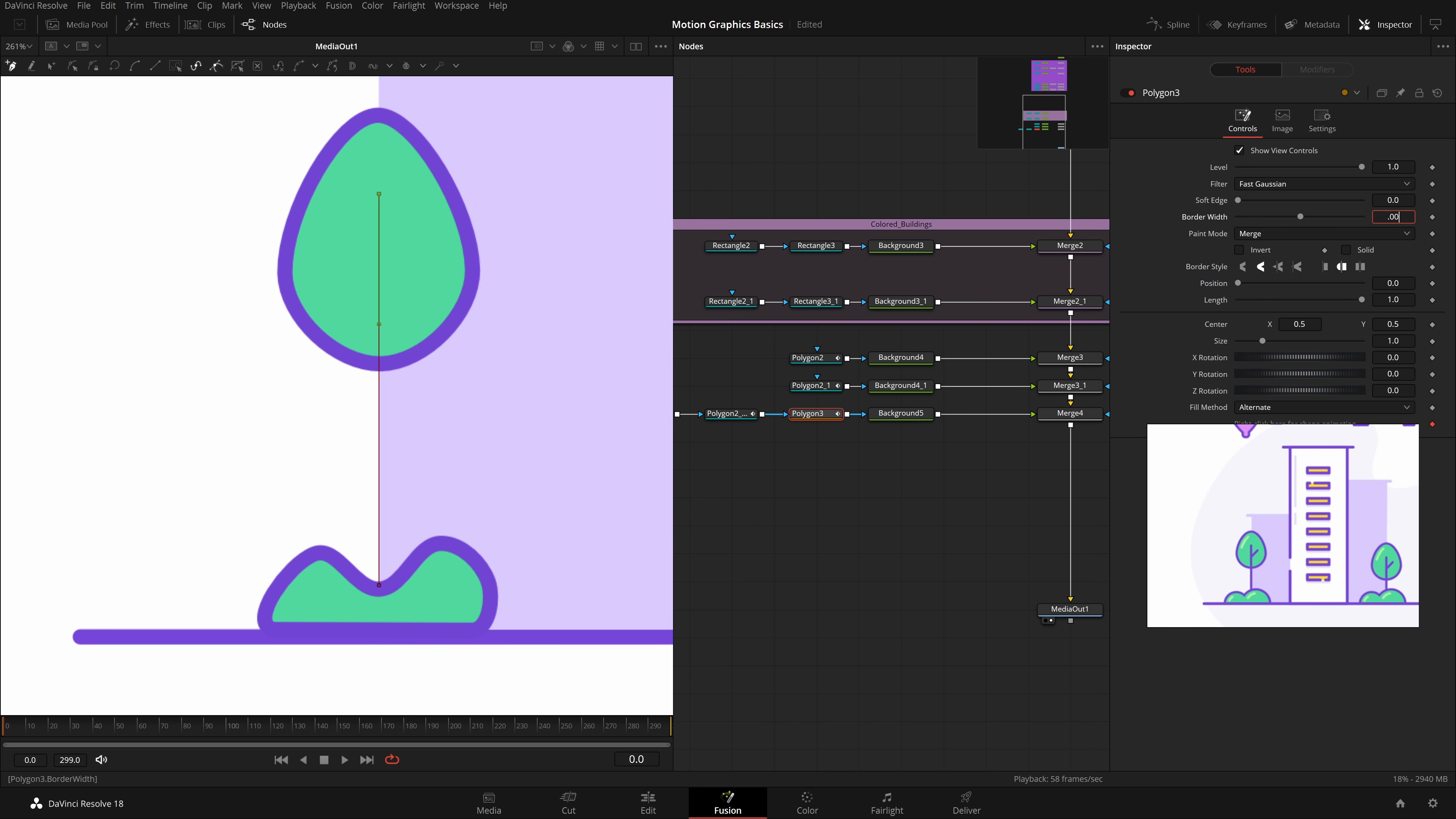
pyautogui.write('4')
pyautogui.press('Tab')
pyautogui.scroll(3, 441, 315)
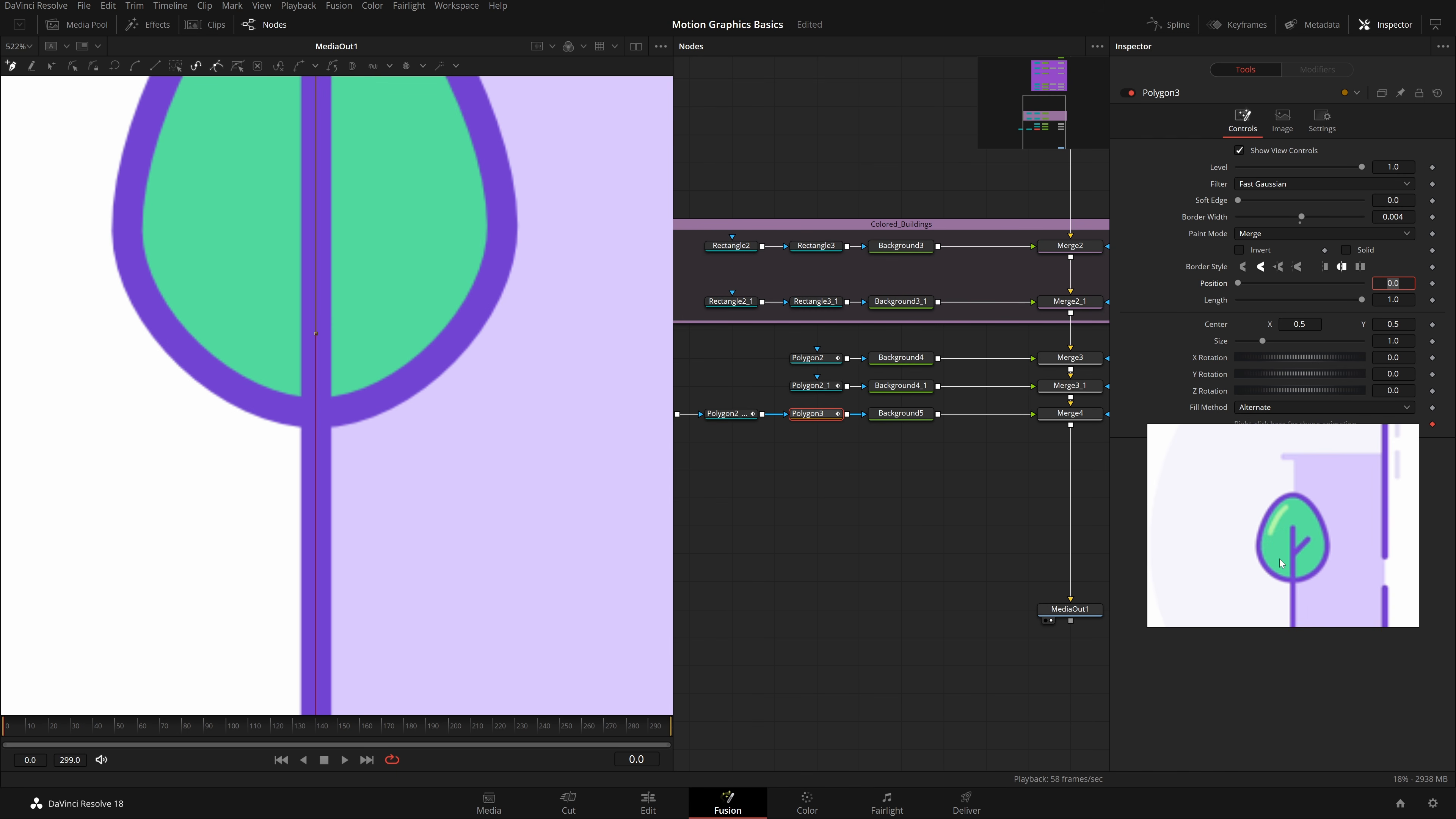
# Step: Add a branch from the middle of the crown's trunk section up to the right and bend it into a slight curve
pyautogui.moveTo(310, 372); pyautogui.dragTo(322, 412)
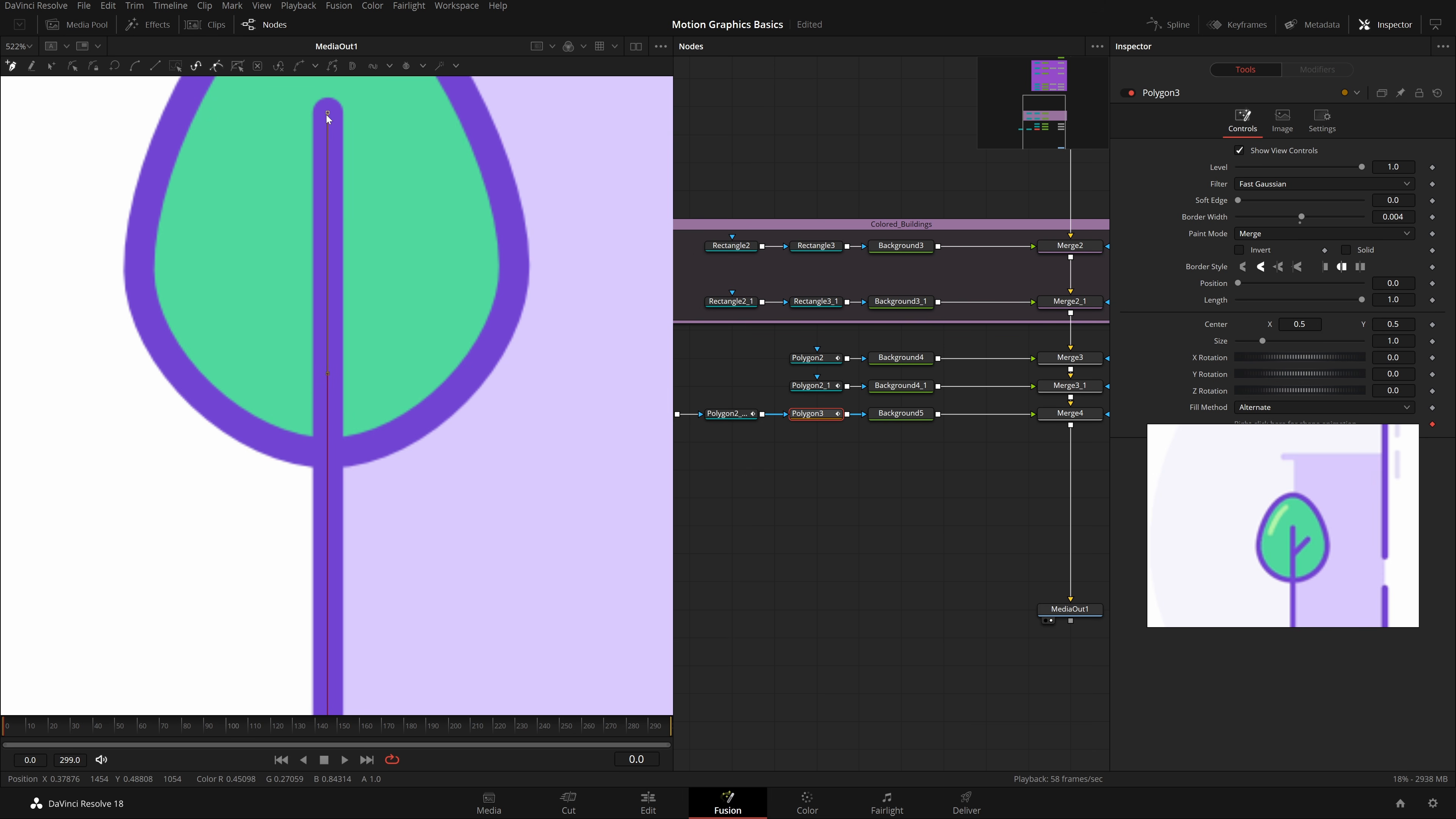
pyautogui.click(327, 328)
pyautogui.moveTo(336, 333); pyautogui.dragTo(337, 330)
pyautogui.moveTo(390, 226); pyautogui.dragTo(329, 329)
pyautogui.click(374, 326)
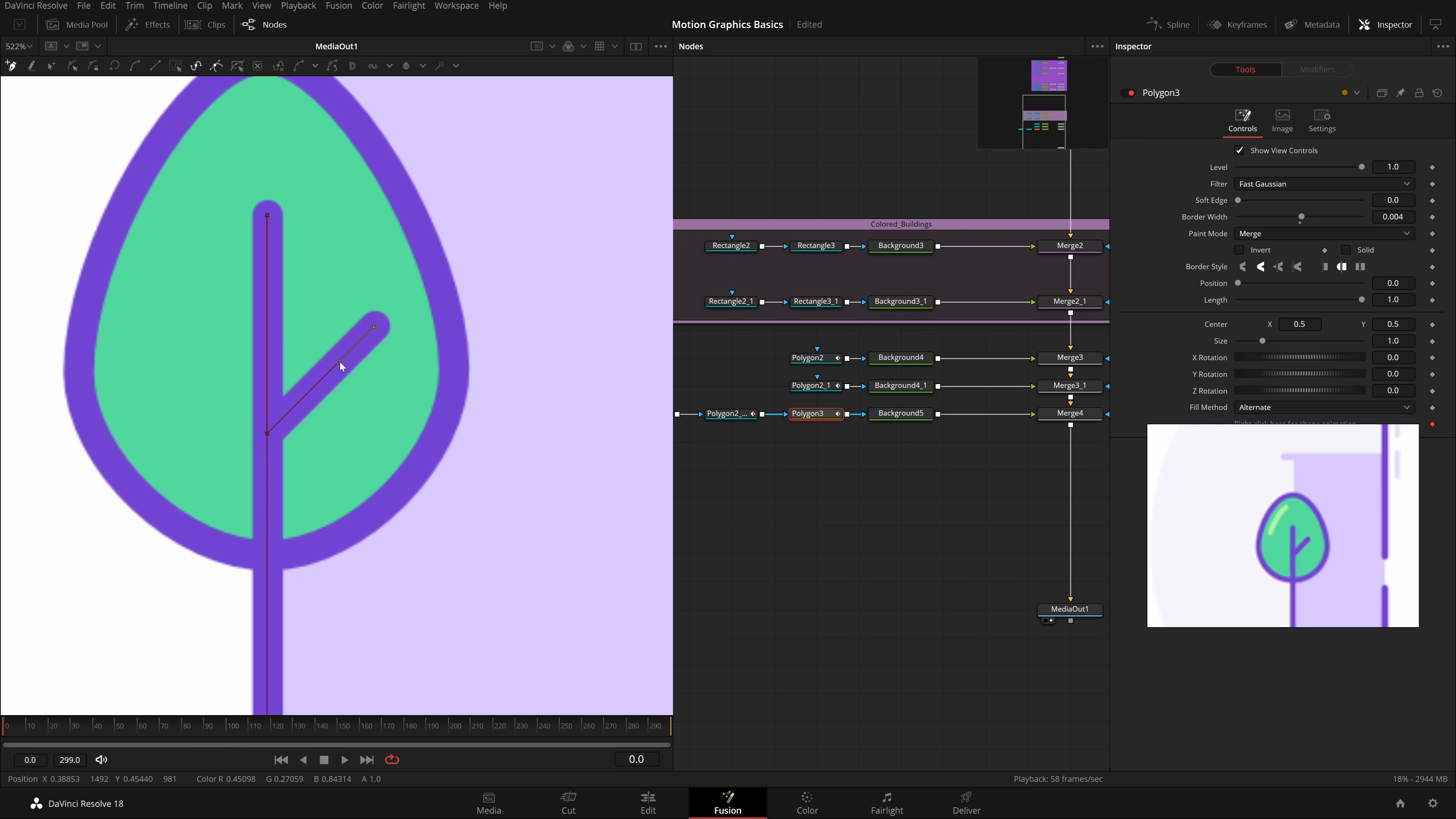
pyautogui.moveTo(341, 362); pyautogui.dragTo(334, 347)
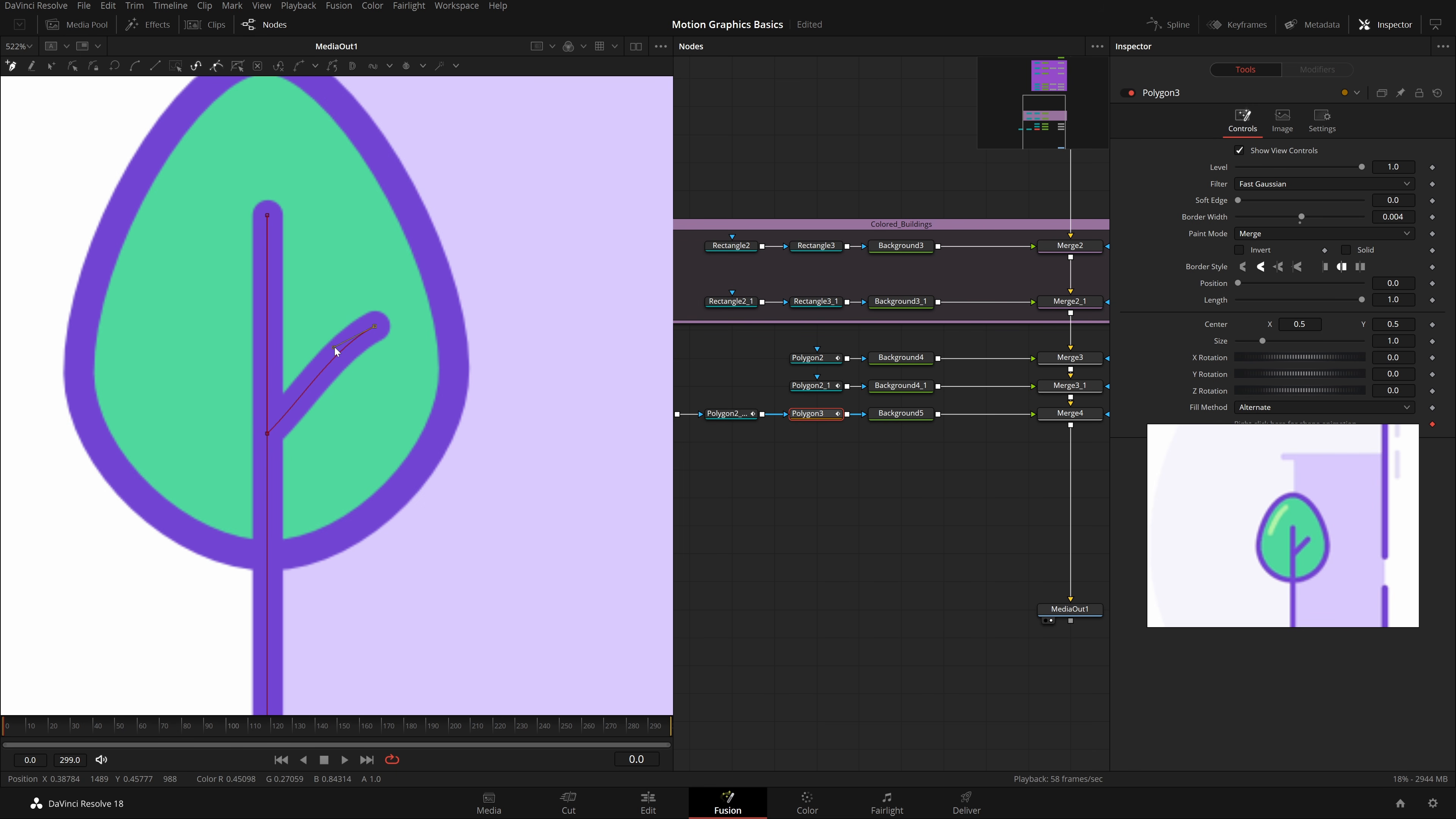
pyautogui.click(860, 554)
# Step: Examine the whole illustration at fit size and compare it with the reference image
pyautogui.scroll(-8, 324, 406)
pyautogui.scroll(-2, 325, 407)
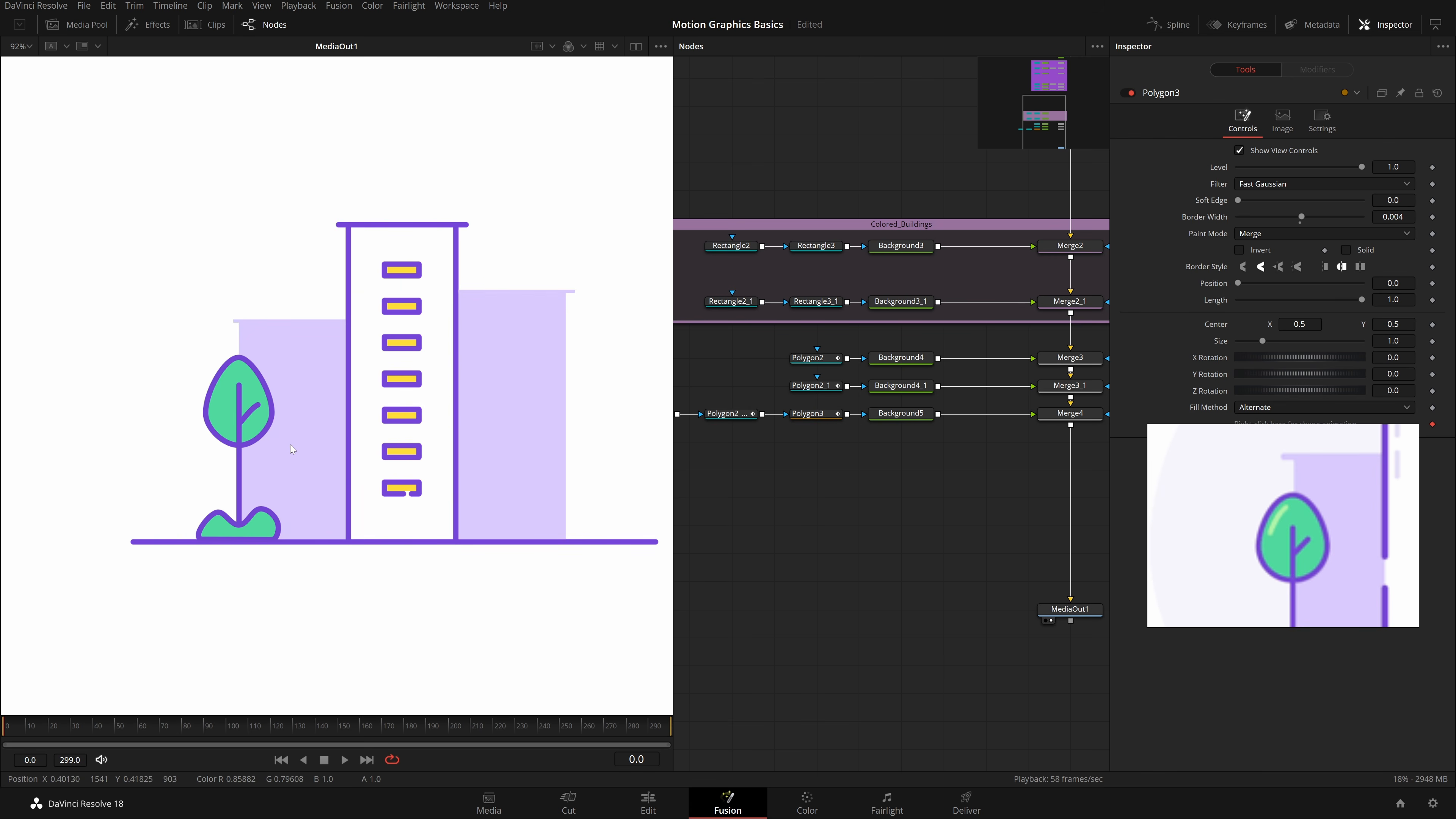
pyautogui.scroll(2, 325, 403)
pyautogui.scroll(-2, 325, 400)
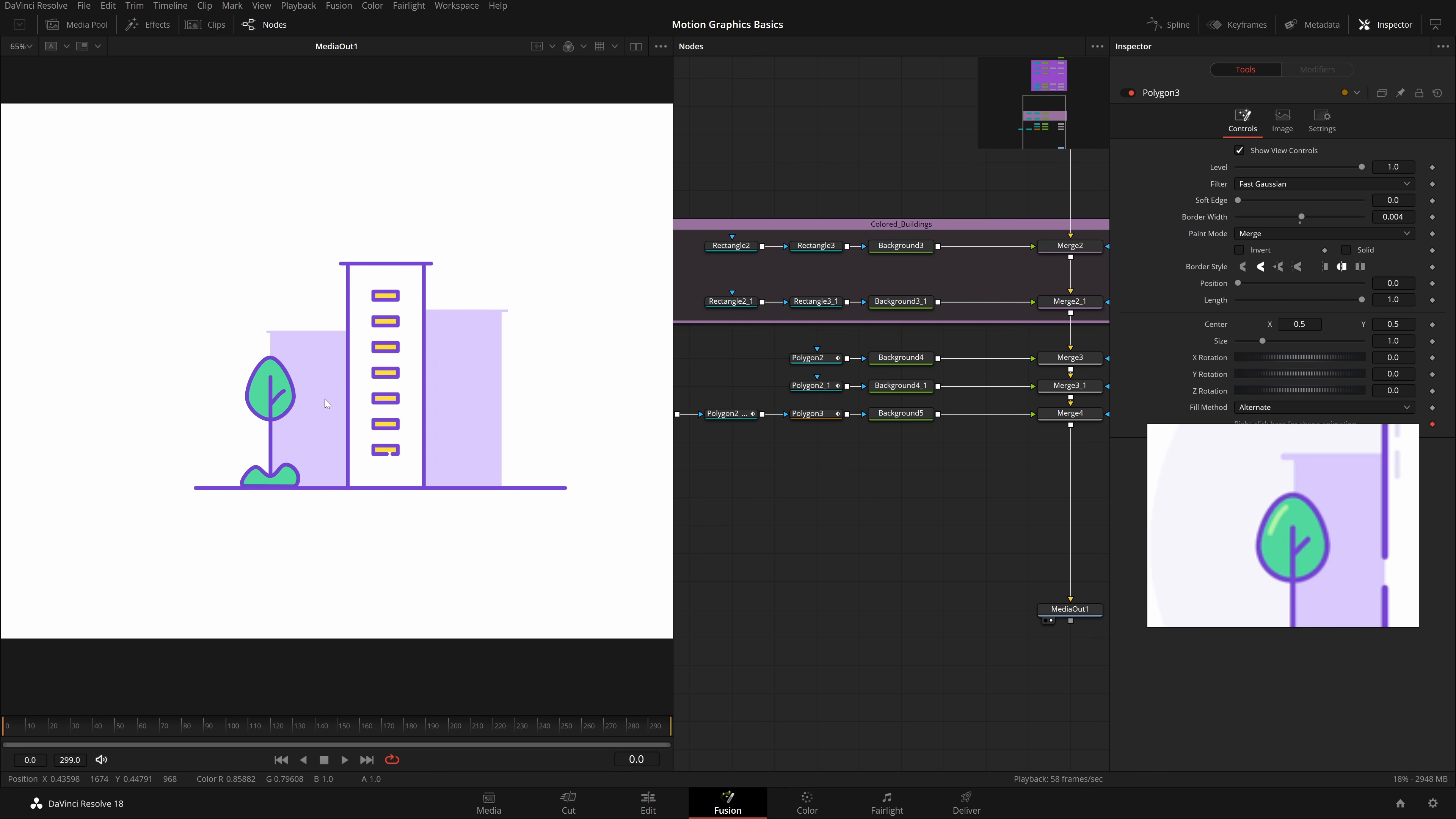
pyautogui.hotkey('ctrl', 'f')
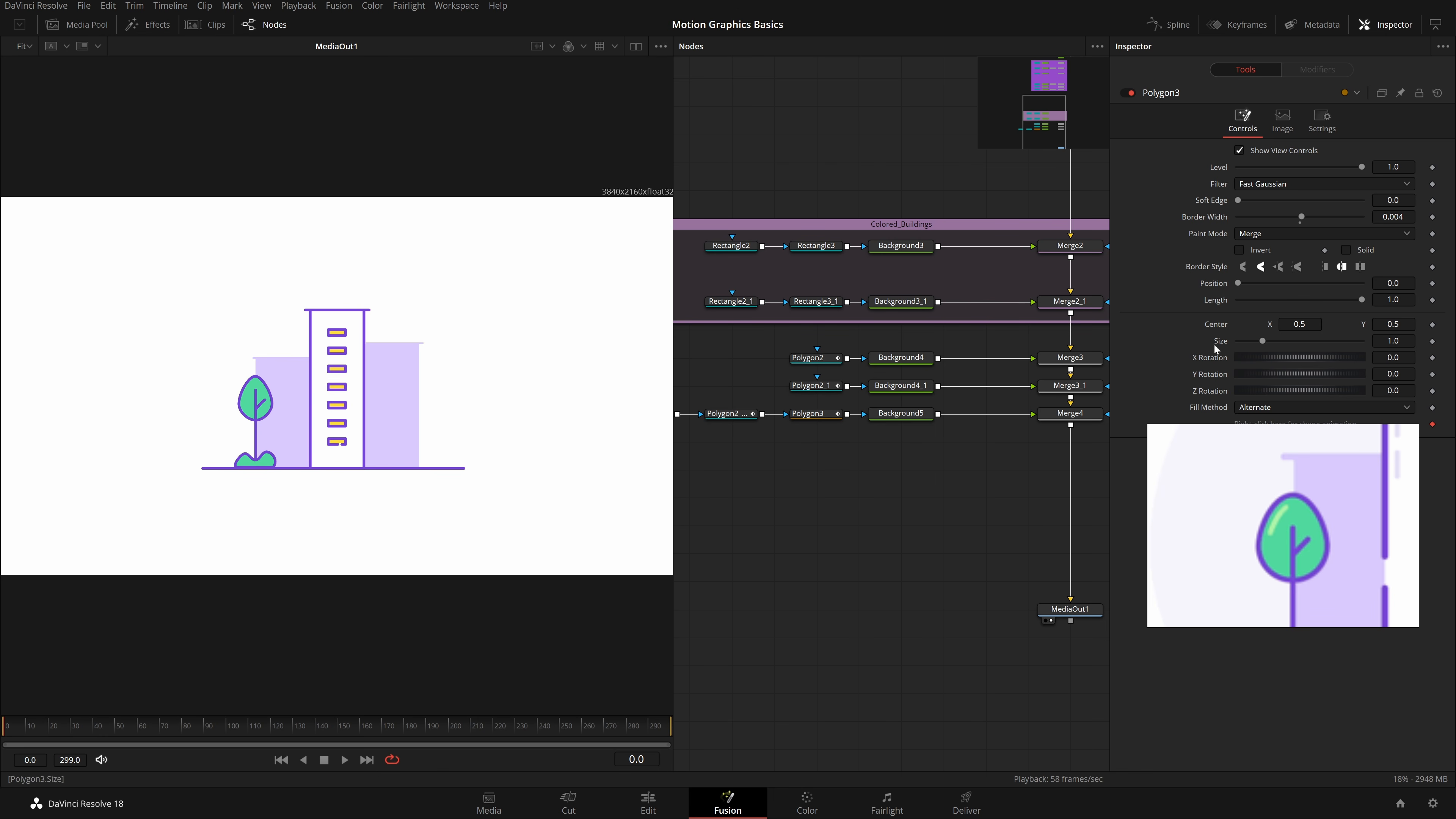
pyautogui.scroll(-5, 1364, 559)
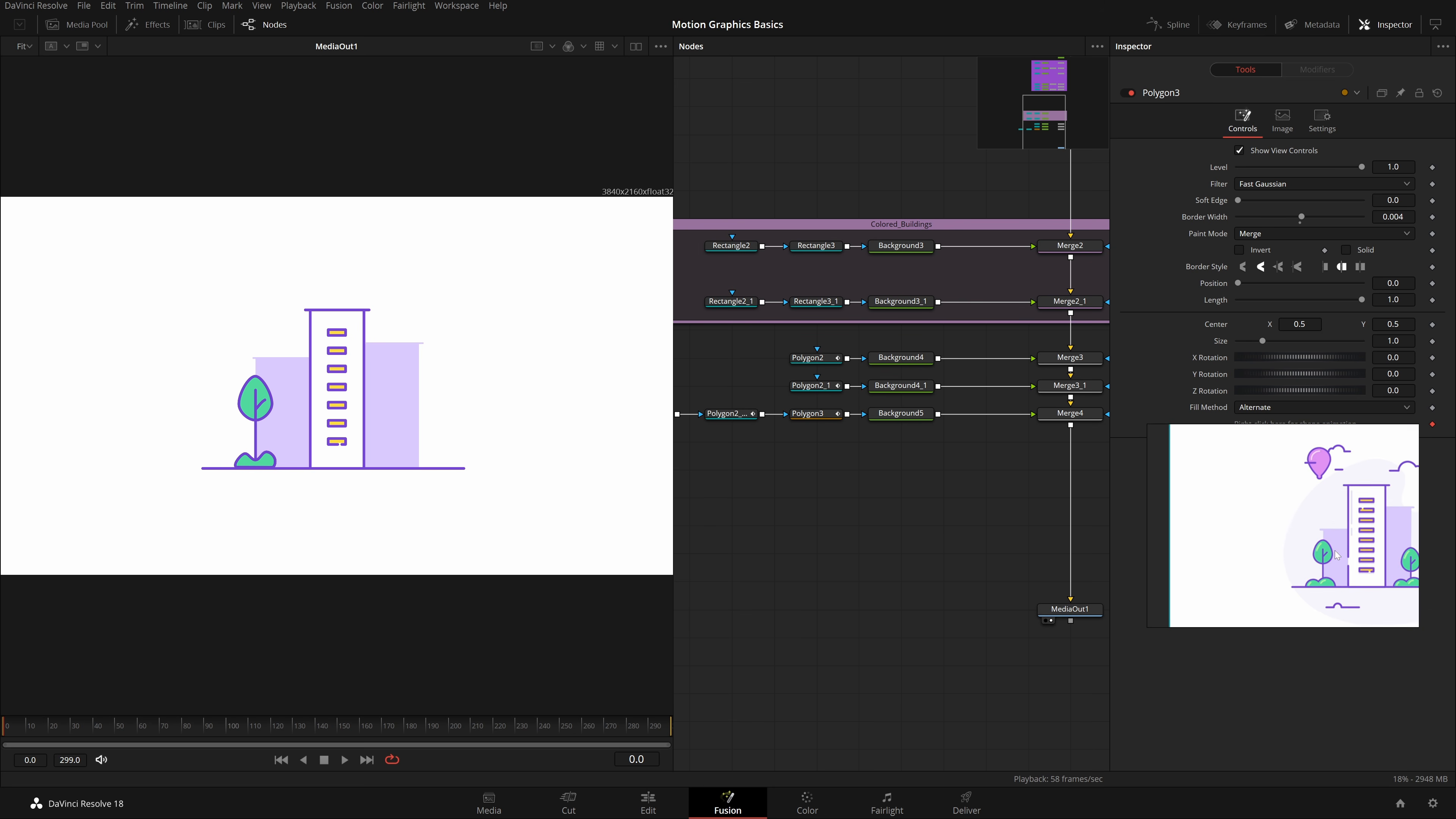
pyautogui.scroll(1, 1297, 532)
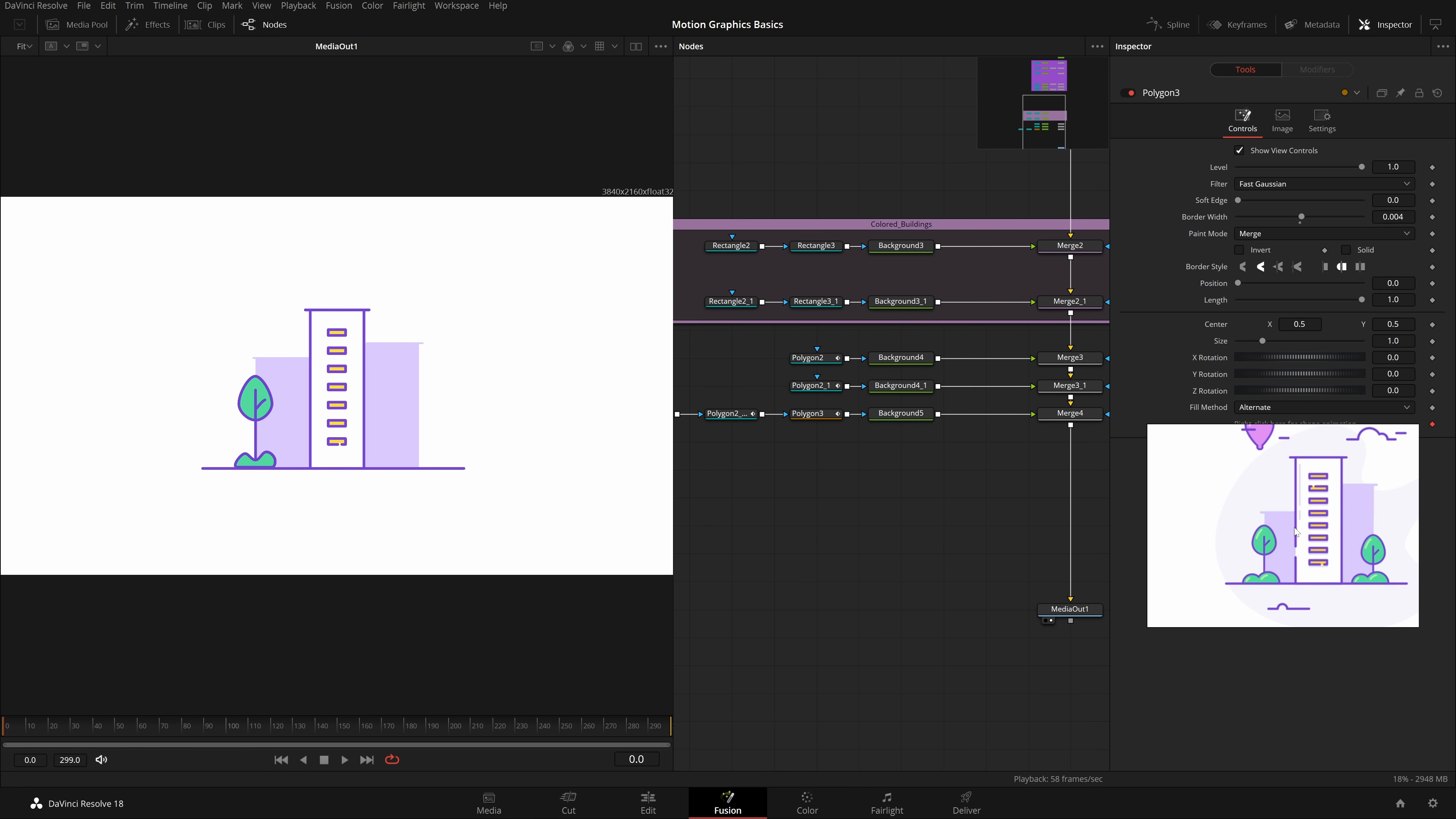
# Step: Add a Background node merged after Merge4 and align both new nodes beneath the Background5 and Merge4 row
pyautogui.scroll(-2, 935, 514)
pyautogui.click(1030, 454)
pyautogui.hotkey('shift', 'space')
pyautogui.write('poly')
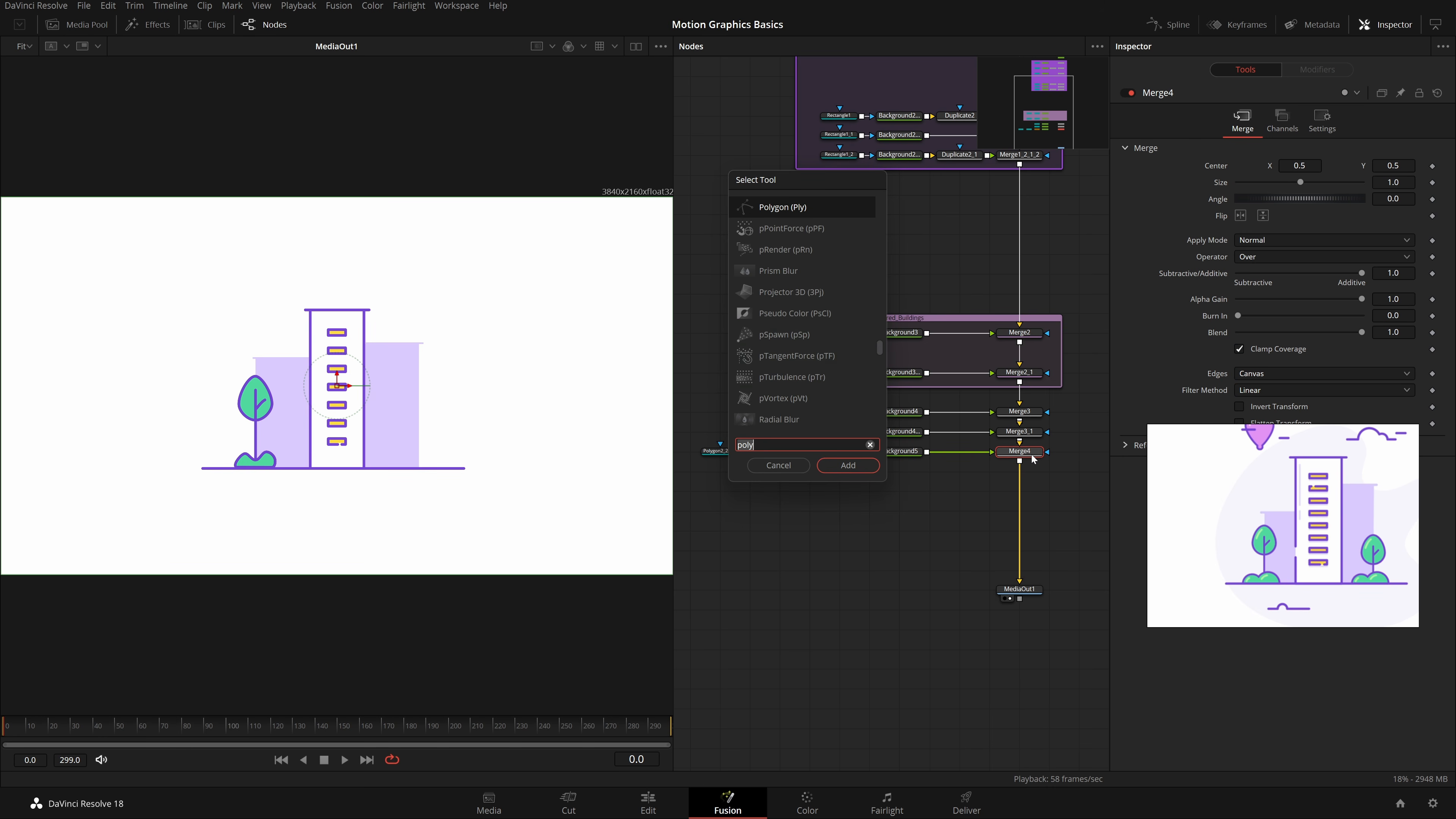
pyautogui.press('BackSpace')
pyautogui.press('BackSpace')
pyautogui.press('BackSpace')
pyautogui.press('BackSpace')
pyautogui.write('bg')
pyautogui.press('Return')
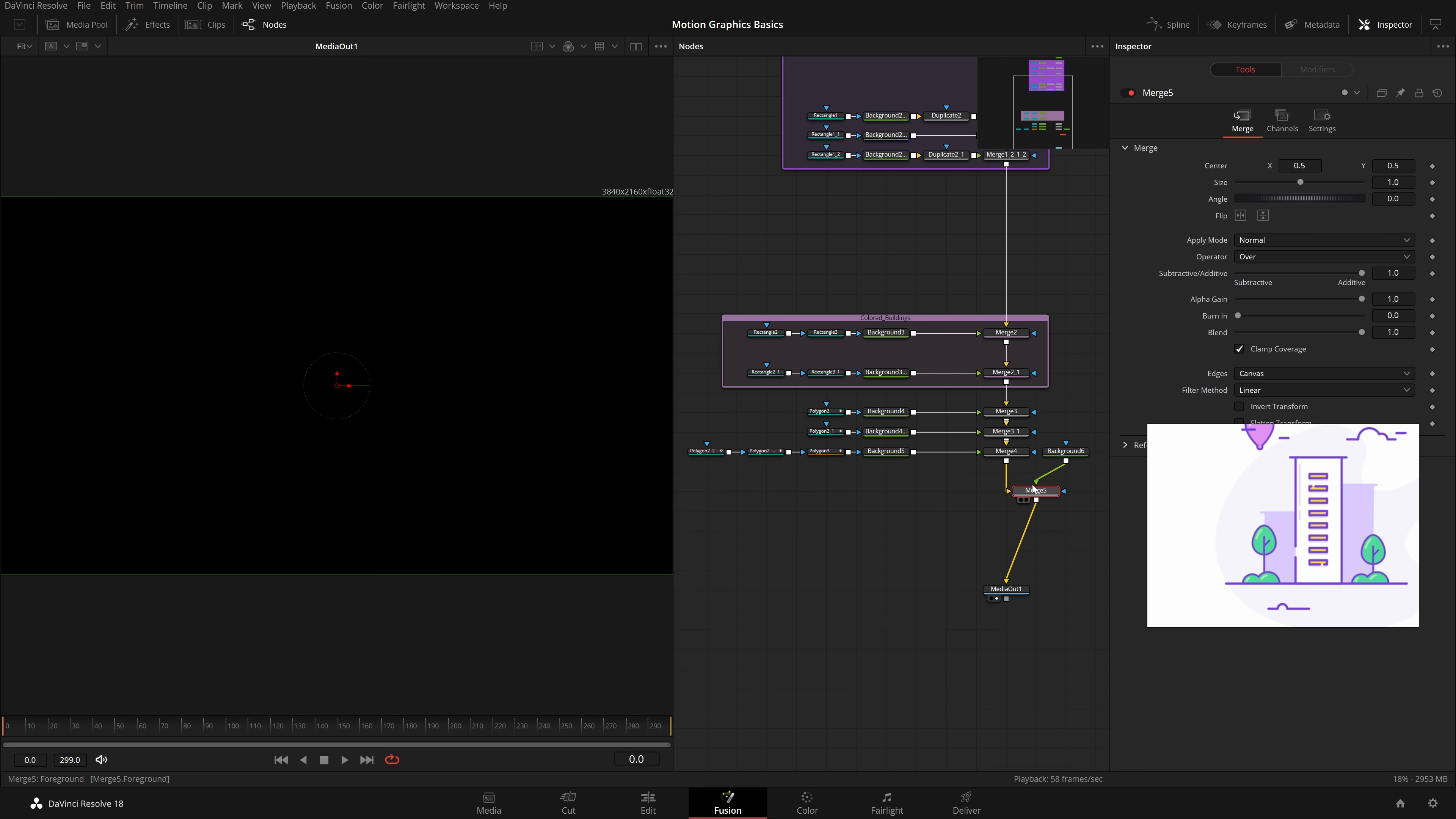
pyautogui.moveTo(1033, 487); pyautogui.dragTo(892, 473)
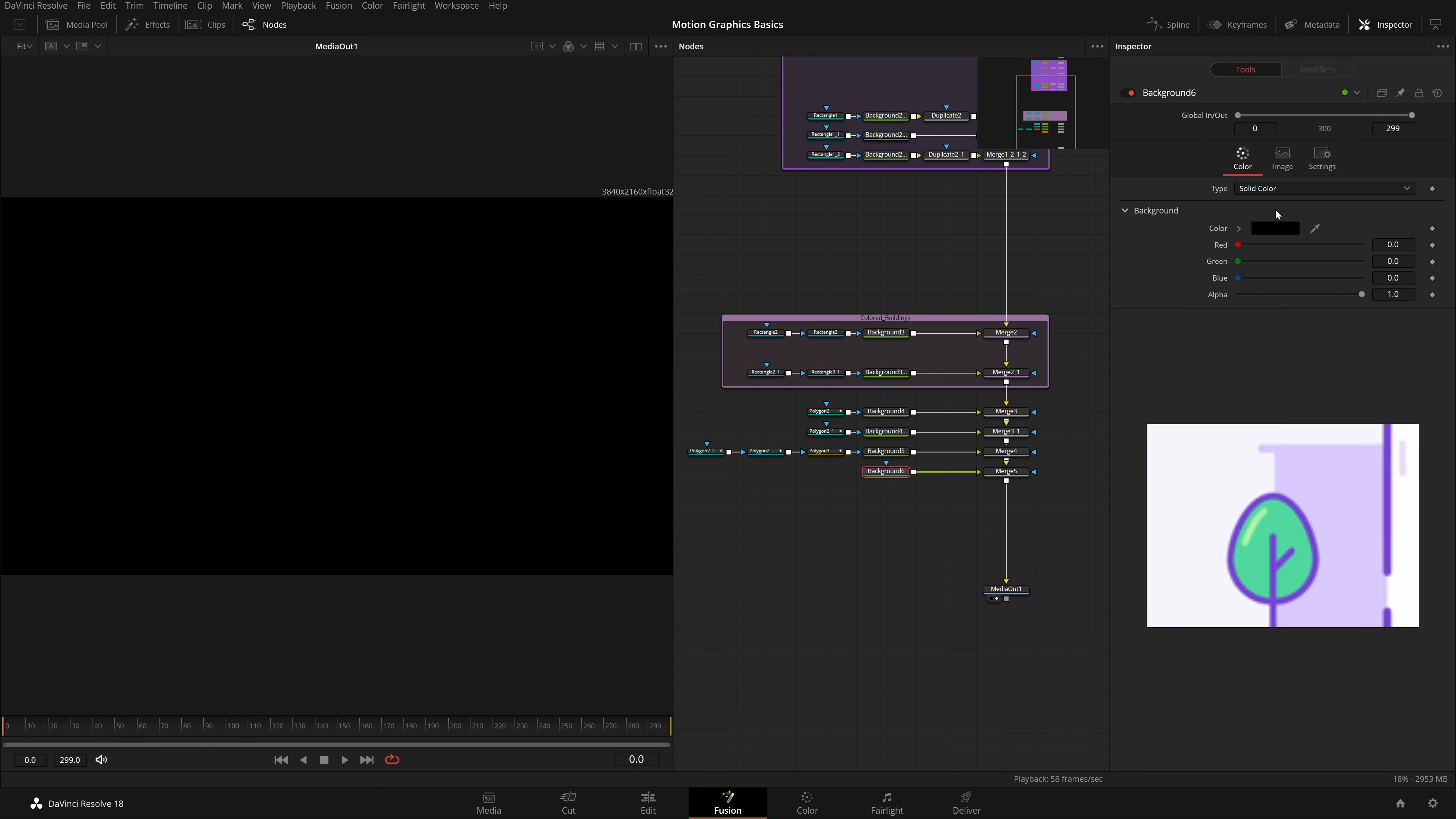
# Step: Color Background6 with the light green sampled from the reference tree's highlight and mask it with a new Polygon
pyautogui.click(1272, 228)
pyautogui.click(1258, 518)
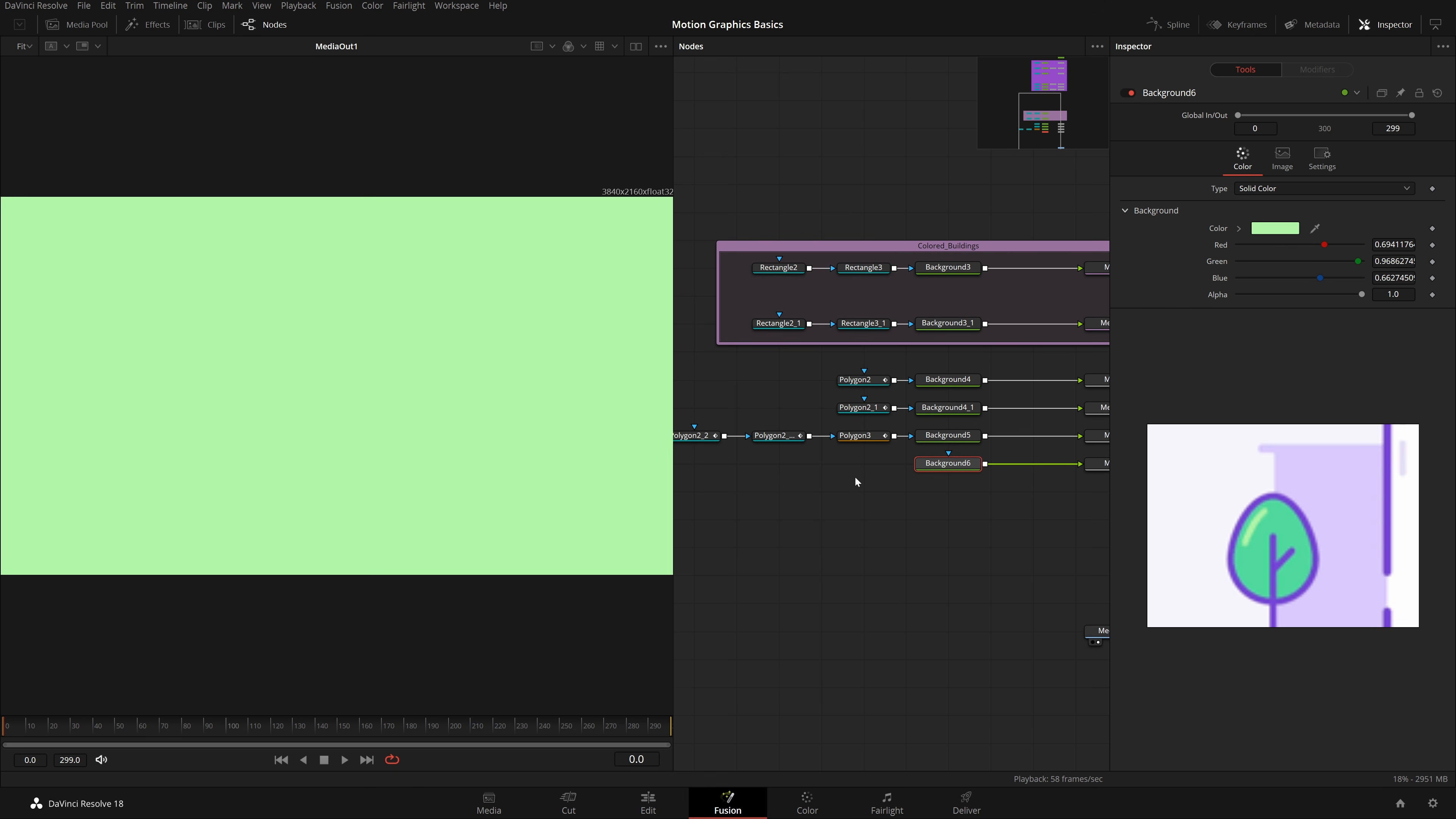
pyautogui.hotkey('shift', 'space')
pyautogui.write('poly')
pyautogui.press('Return')
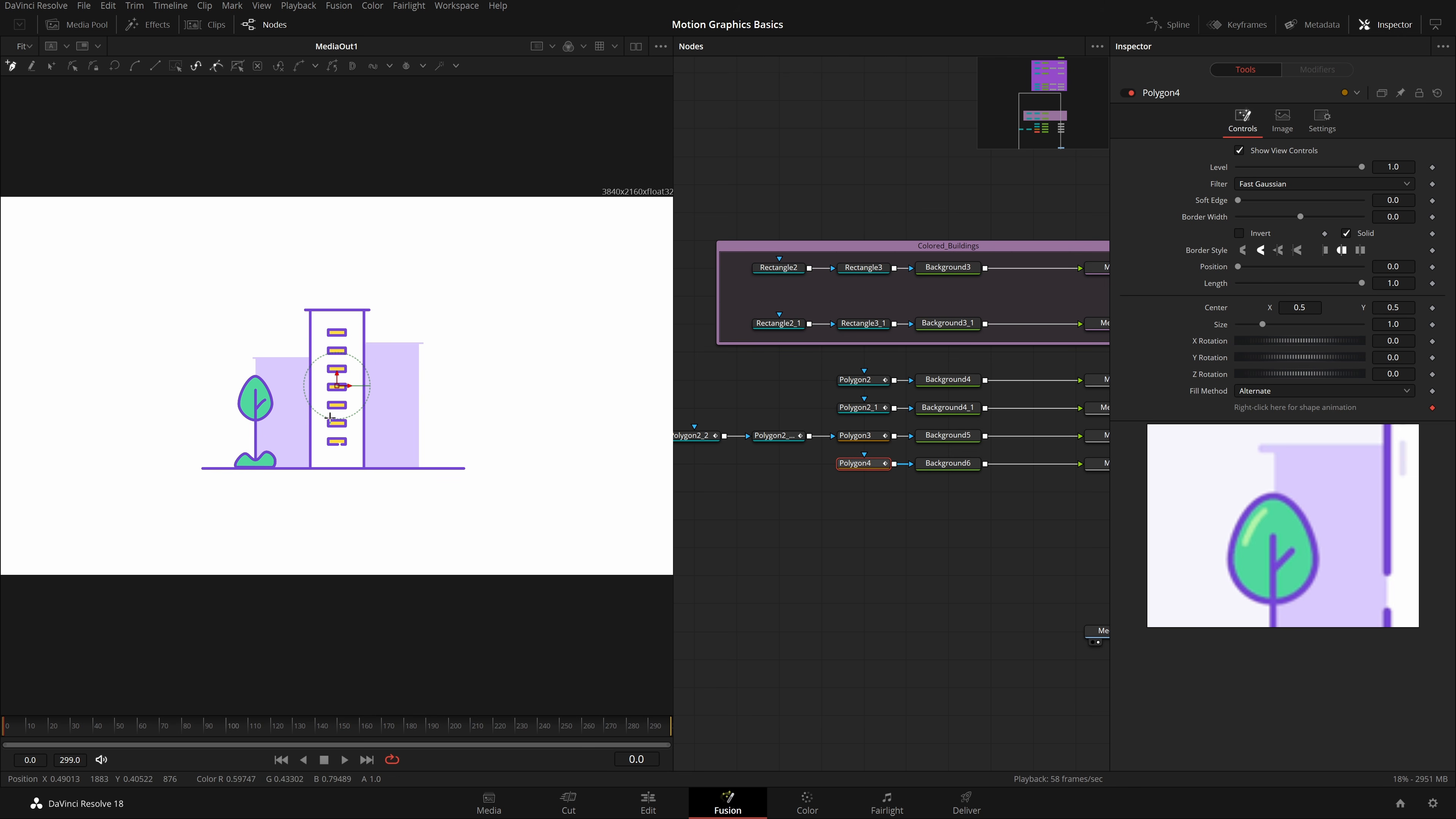
pyautogui.scroll(10, 251, 424)
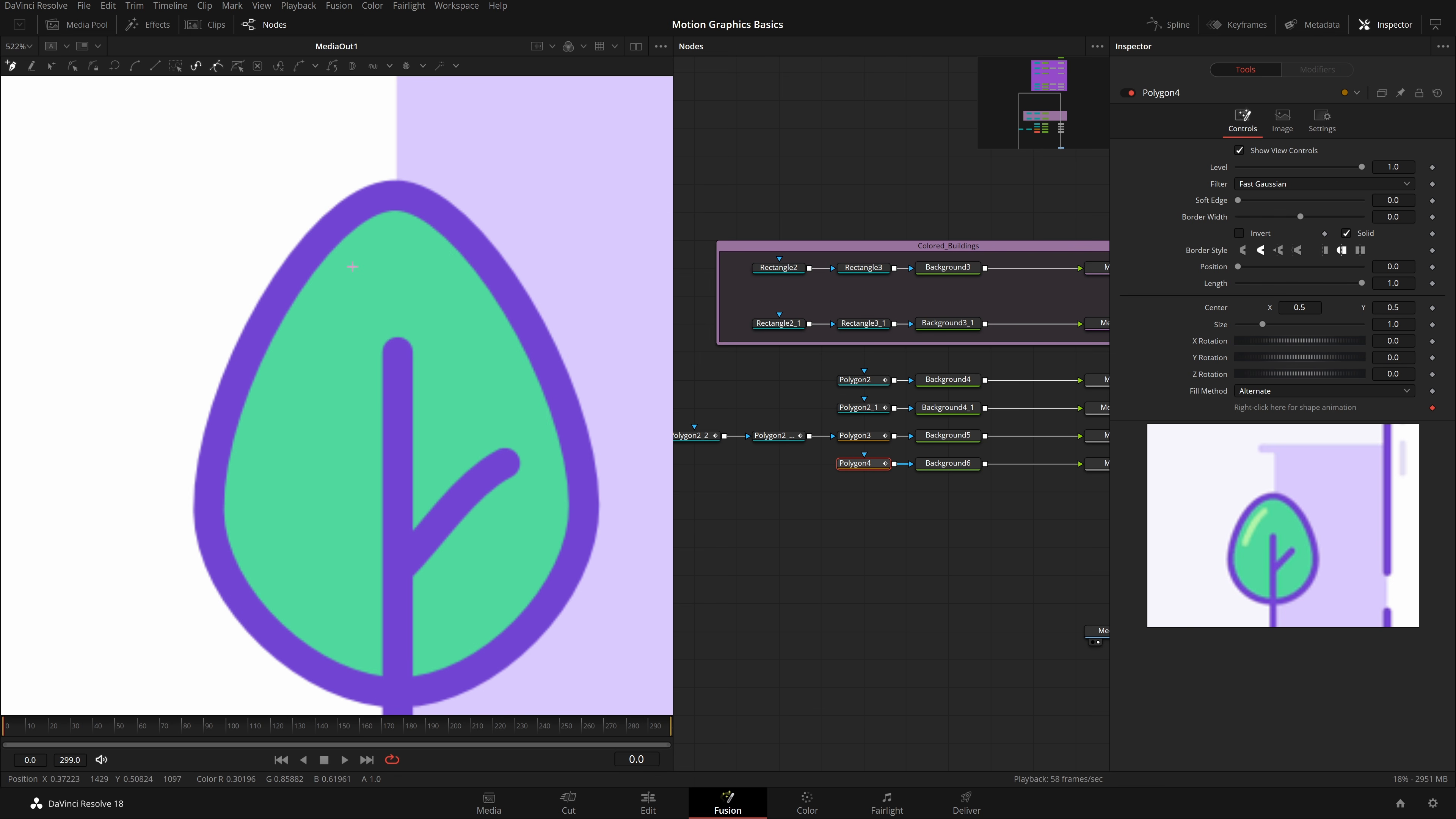
# Step: Draw an open two-point Polygon4 line along the crown's upper-left inner side and smooth it into a curve parallel to the outline
pyautogui.click(335, 281)
pyautogui.click(260, 428)
pyautogui.hotkey('shift', 'i')
pyautogui.hotkey('ctrl', 'a')
pyautogui.hotkey('shift', 's')
pyautogui.moveTo(283, 377); pyautogui.dragTo(291, 317)
pyautogui.moveTo(267, 369); pyautogui.dragTo(279, 371)
pyautogui.click(889, 474)
pyautogui.click(885, 466)
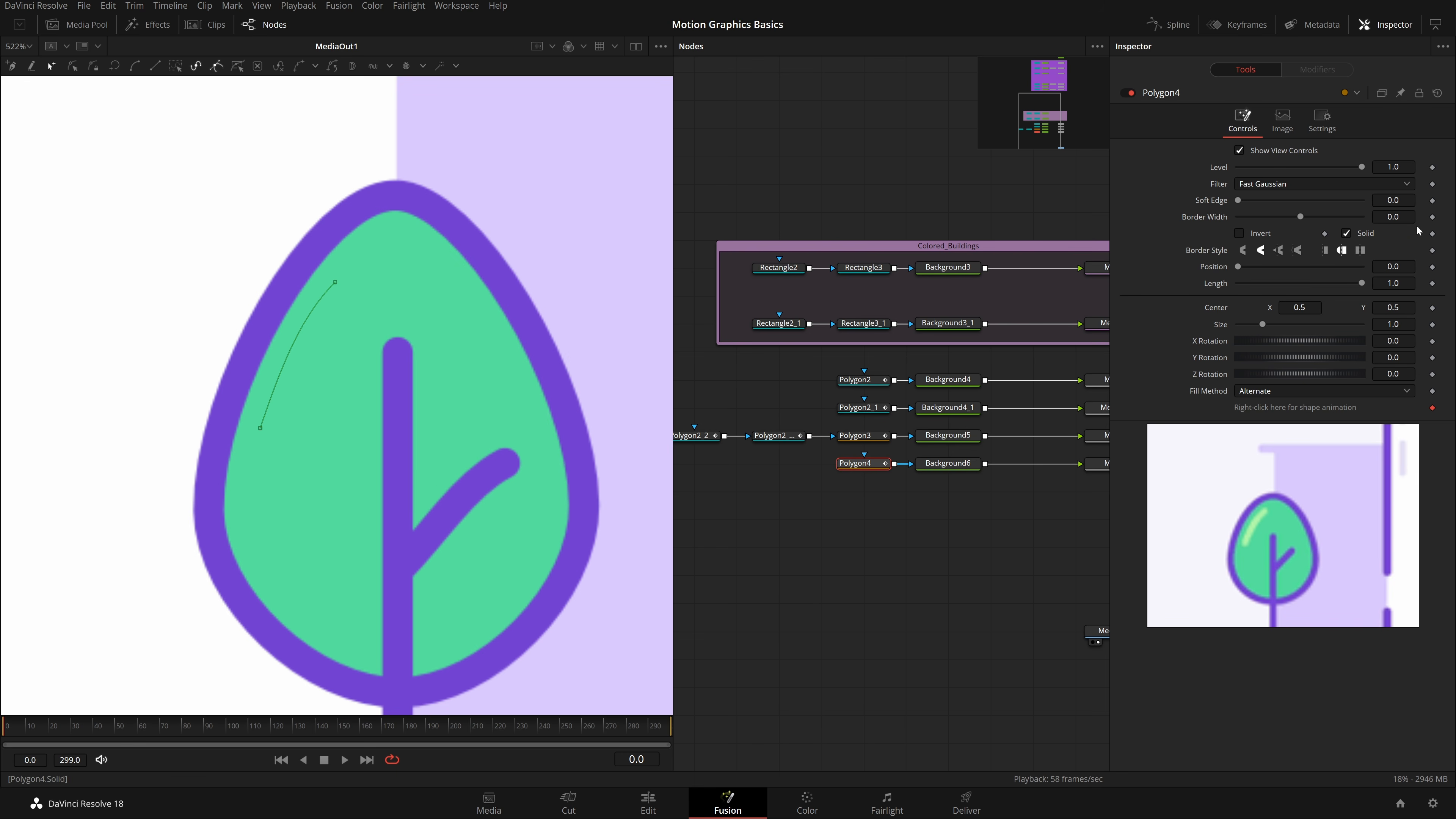
# Step: Turn off Polygon4's solid fill and set its border width to 0.004
pyautogui.click(1363, 234)
pyautogui.click(1393, 217)
pyautogui.write('04')
pyautogui.press('Return')
pyautogui.click(846, 485)
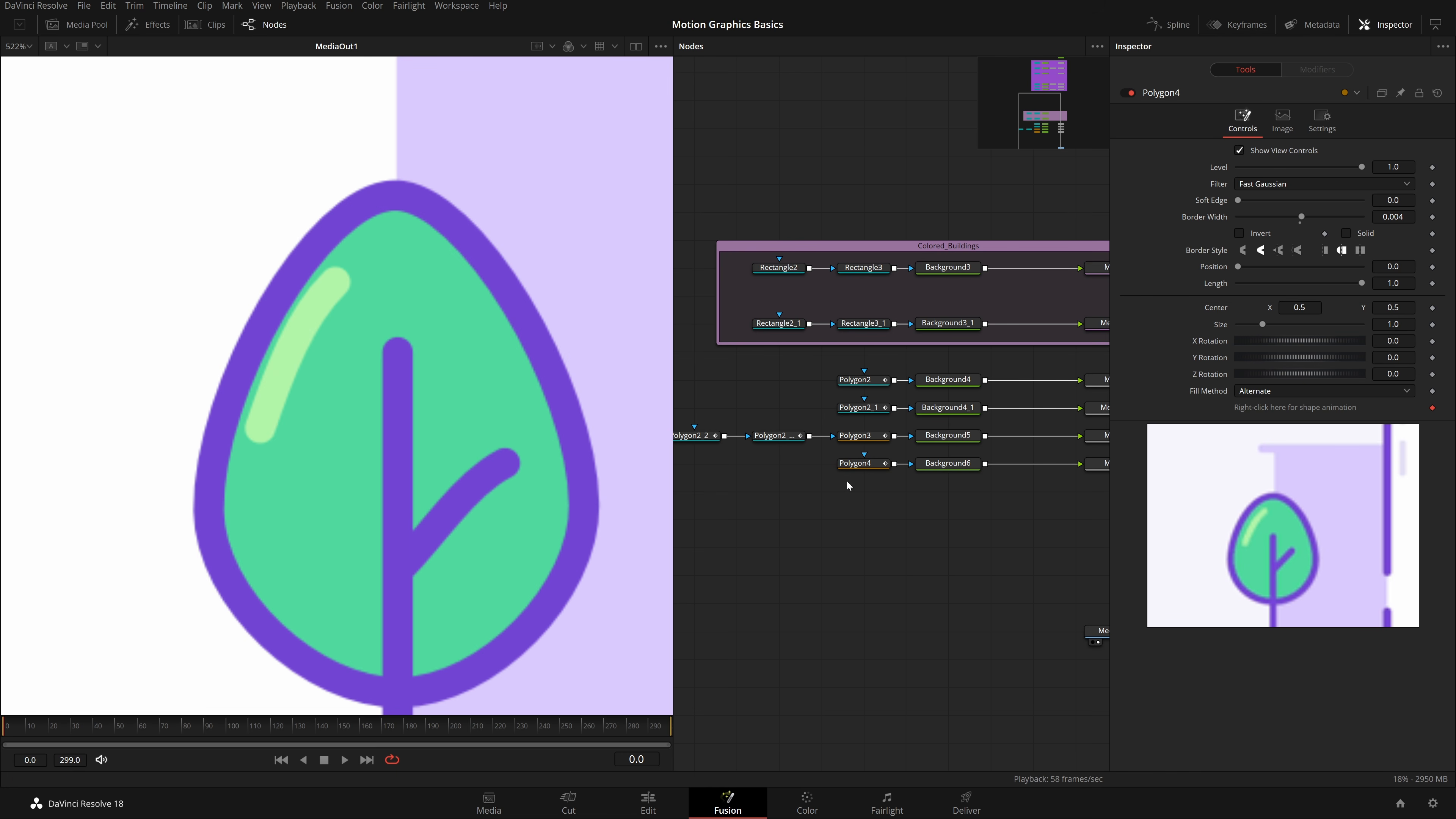
# Step: Select all Polygon masks together with Rectangle1 and Rectangle1_1, undoing the accidental node shift
pyautogui.scroll(-2, 849, 482)
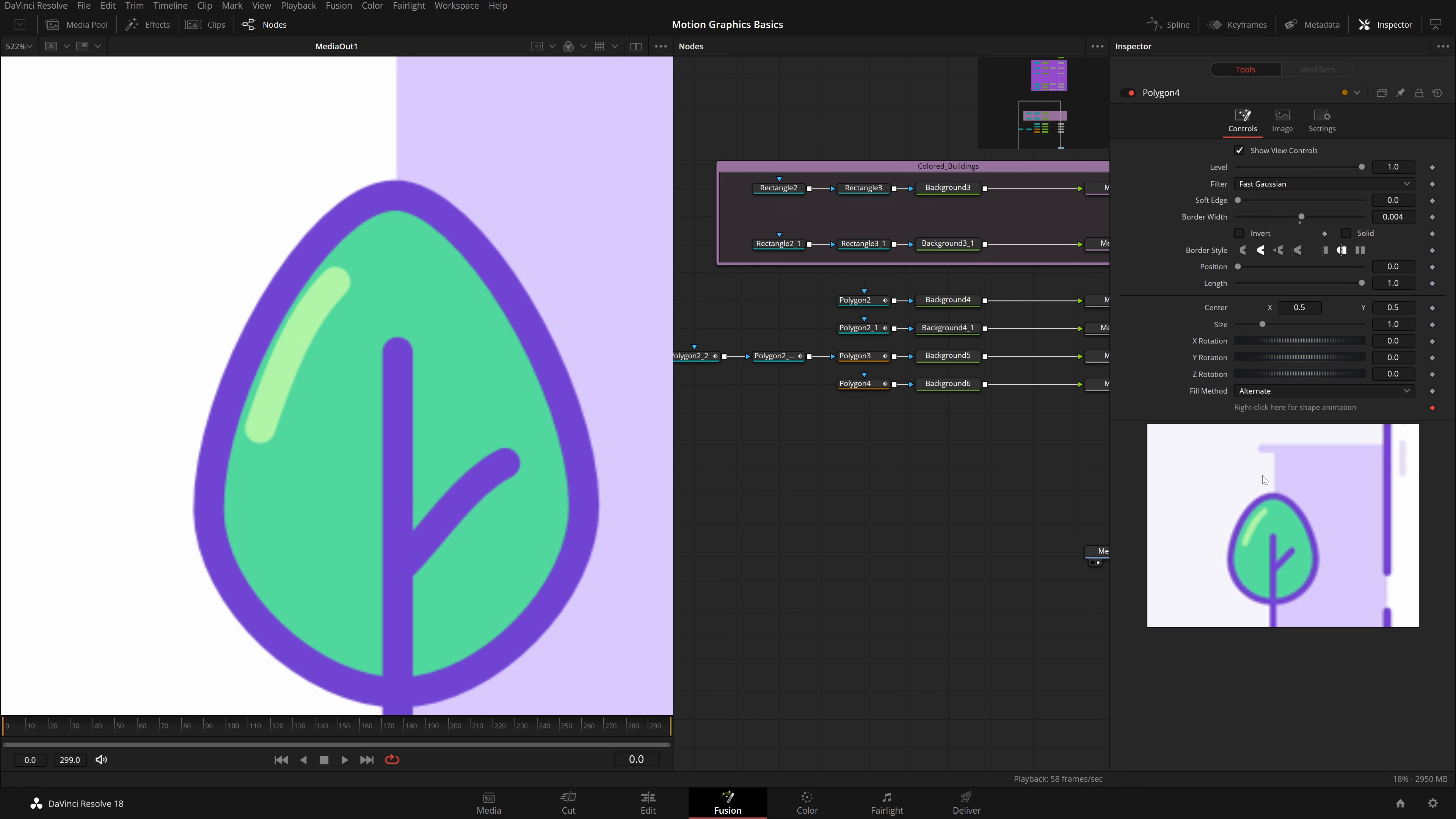
pyautogui.moveTo(1311, 491); pyautogui.dragTo(1076, 576)
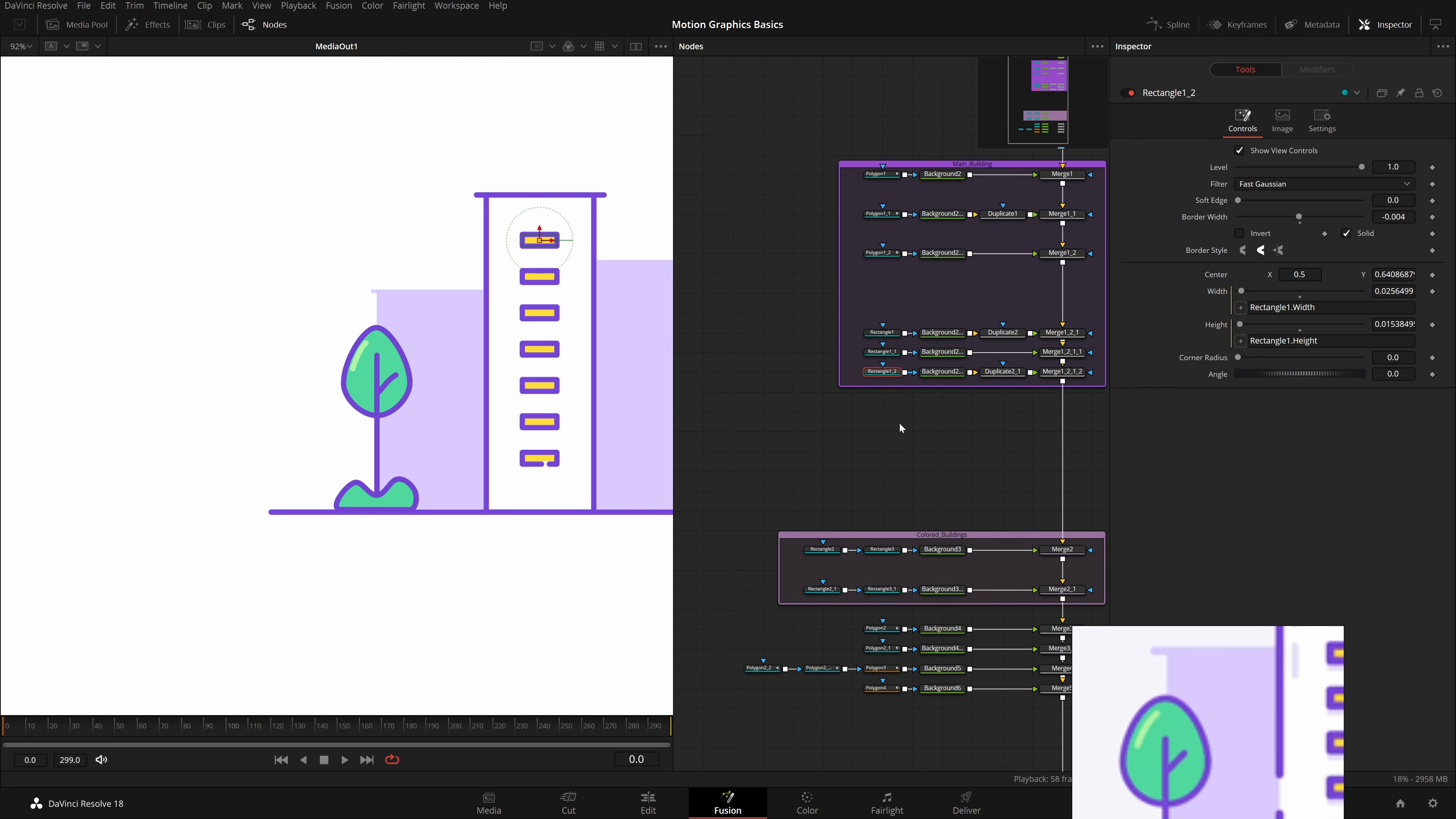
pyautogui.click(822, 549)
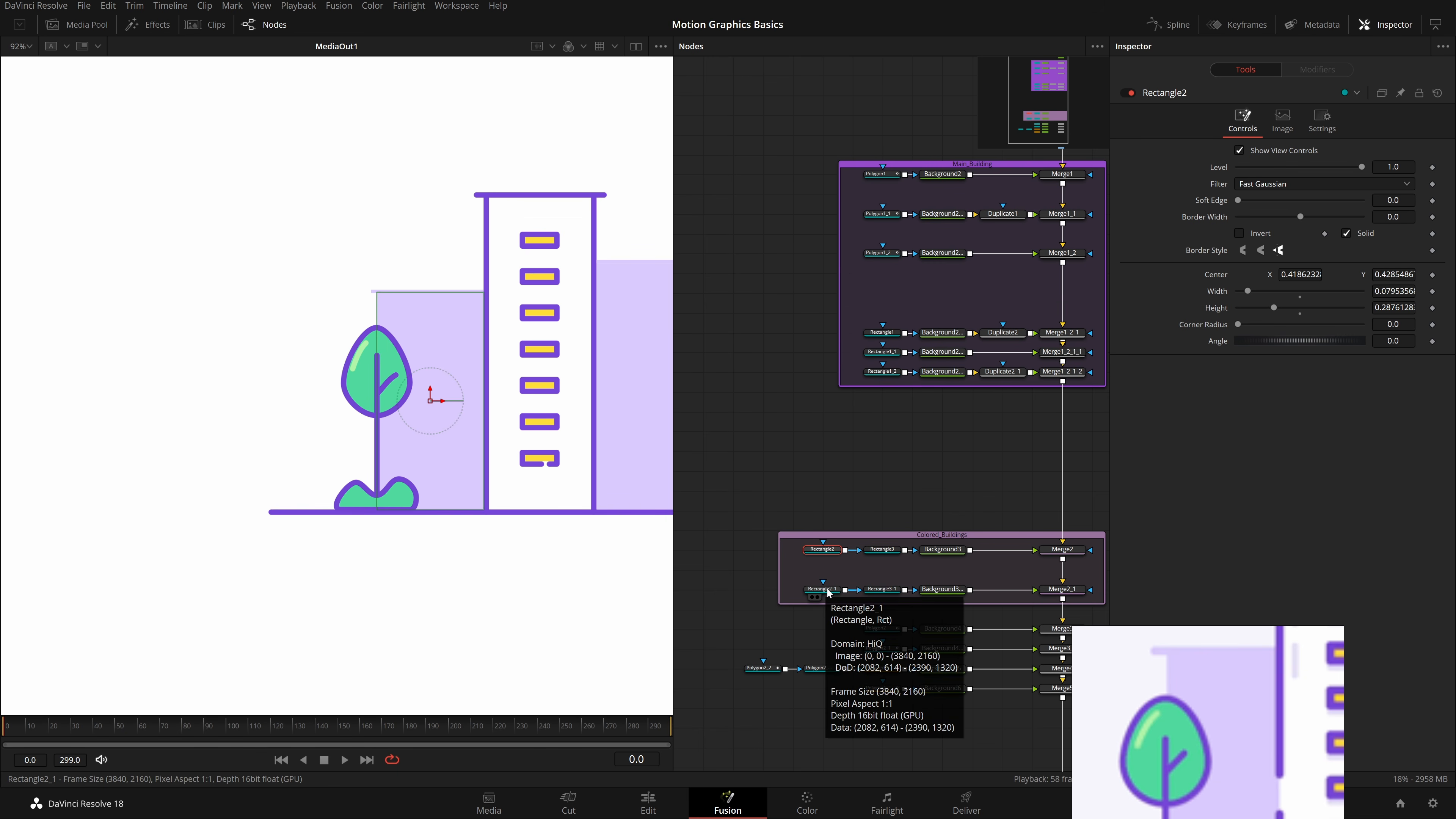
pyautogui.click(882, 589)
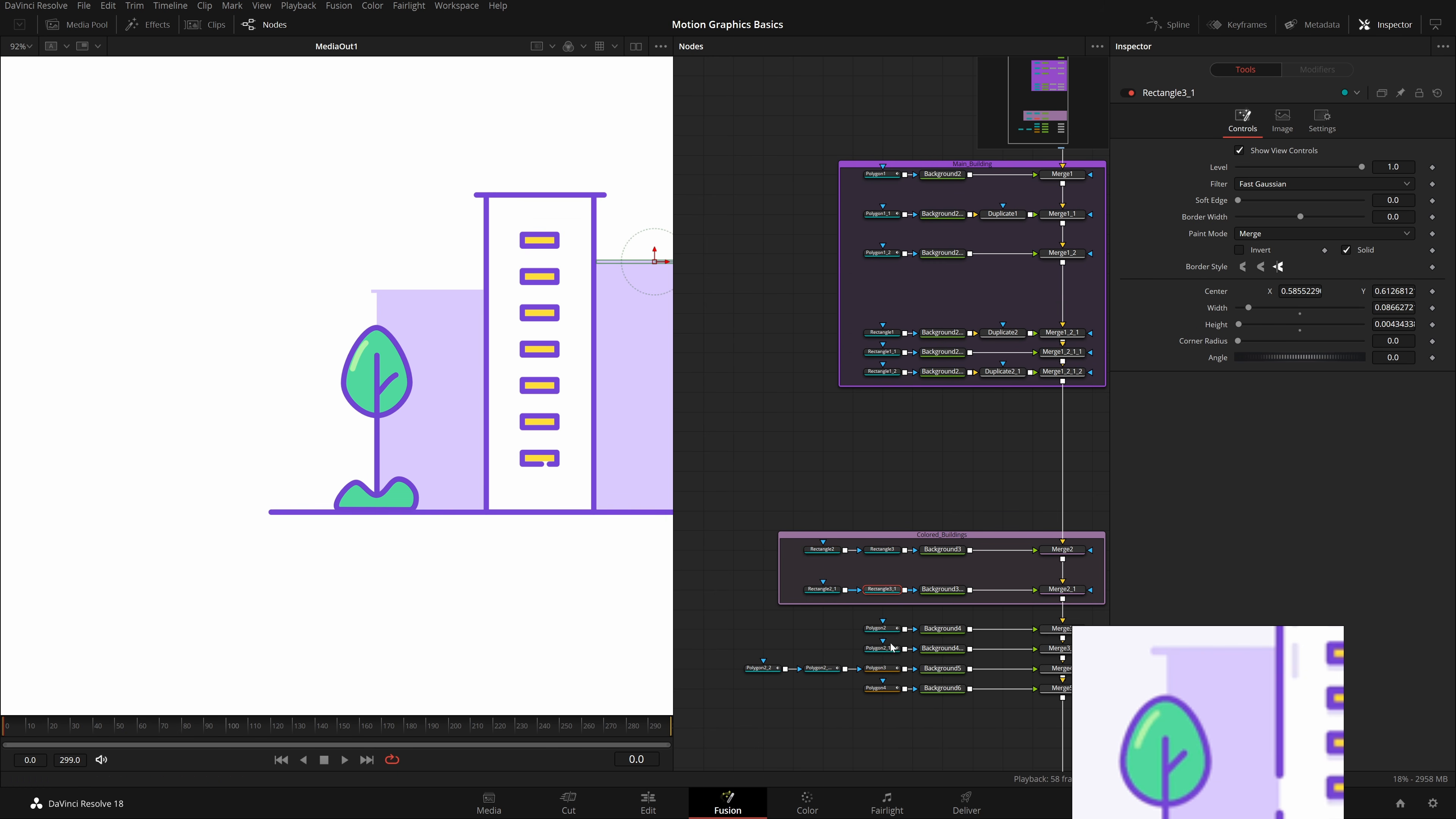
pyautogui.moveTo(725, 621); pyautogui.dragTo(902, 699)
pyautogui.moveTo(866, 301); pyautogui.dragTo(886, 352)
pyautogui.moveTo(862, 164); pyautogui.dragTo(867, 191)
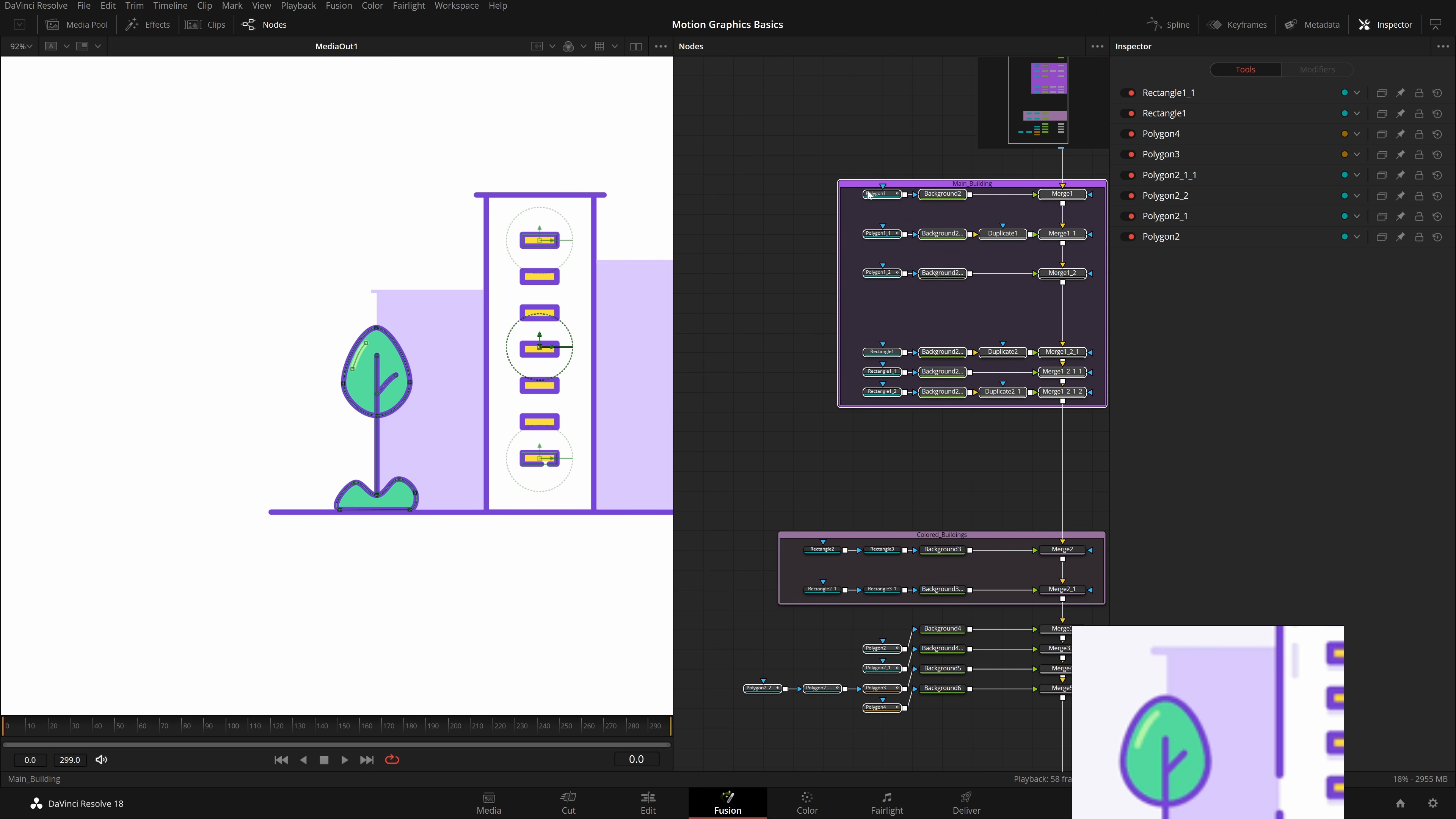
pyautogui.hotkey('ctrl', 'z')
pyautogui.click(810, 361)
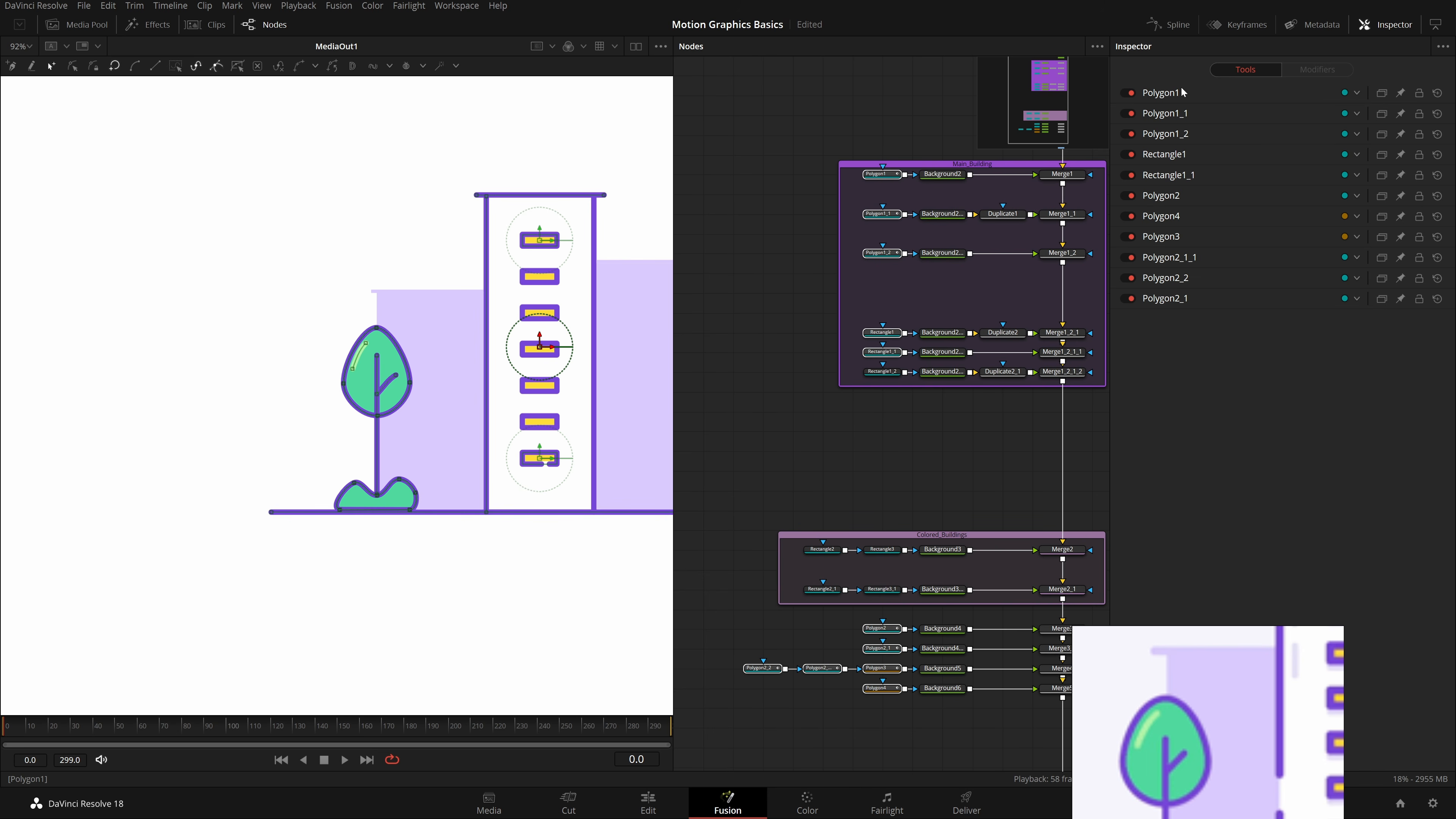
# Step: Pin Polygon1's controls in the Inspector and expand Polygon1_1's controls alongside them
pyautogui.click(1400, 92)
pyautogui.click(1184, 115)
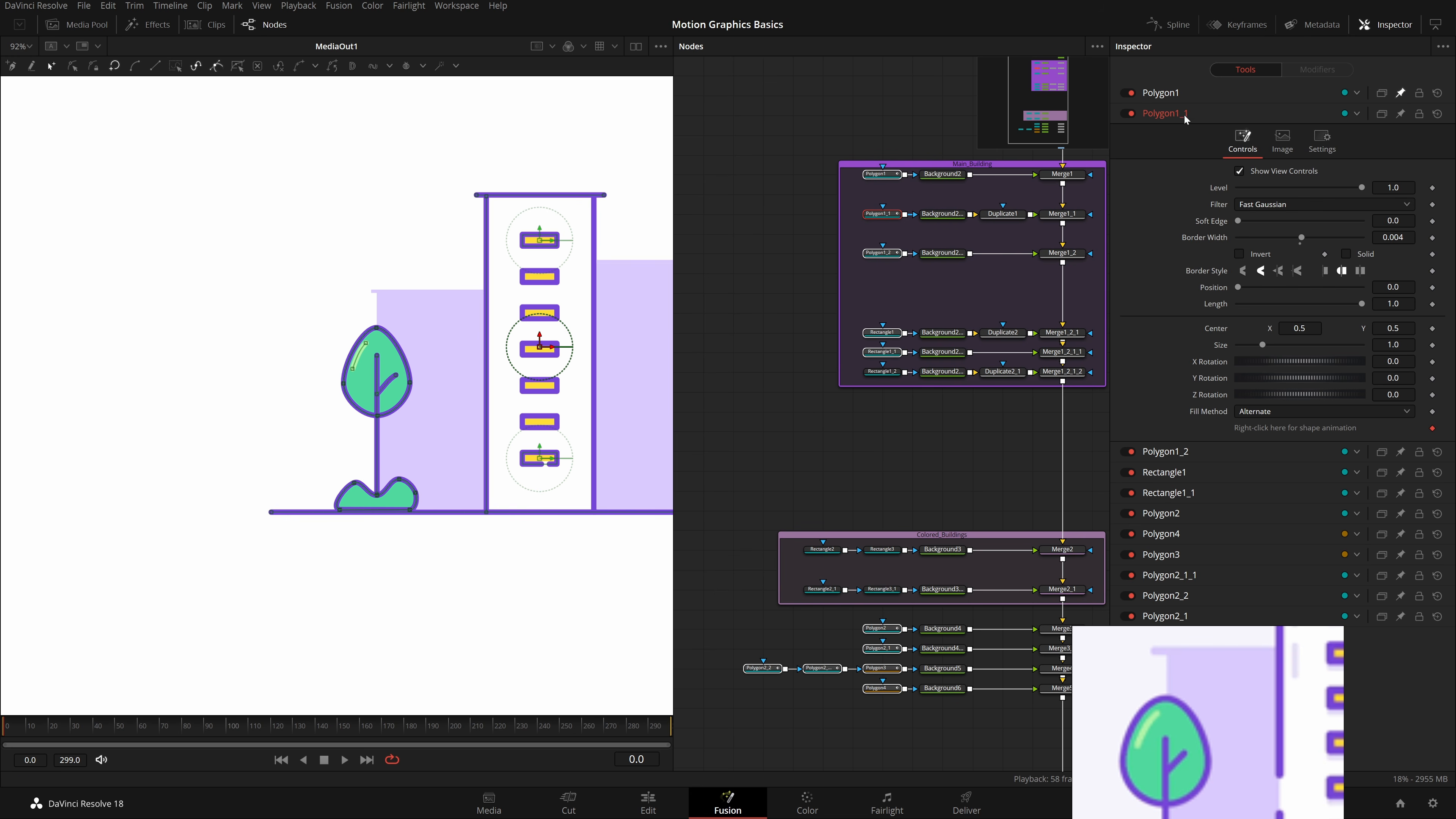
pyautogui.click(1169, 91)
pyautogui.click(1180, 431)
pyautogui.scroll(-4, 1219, 417)
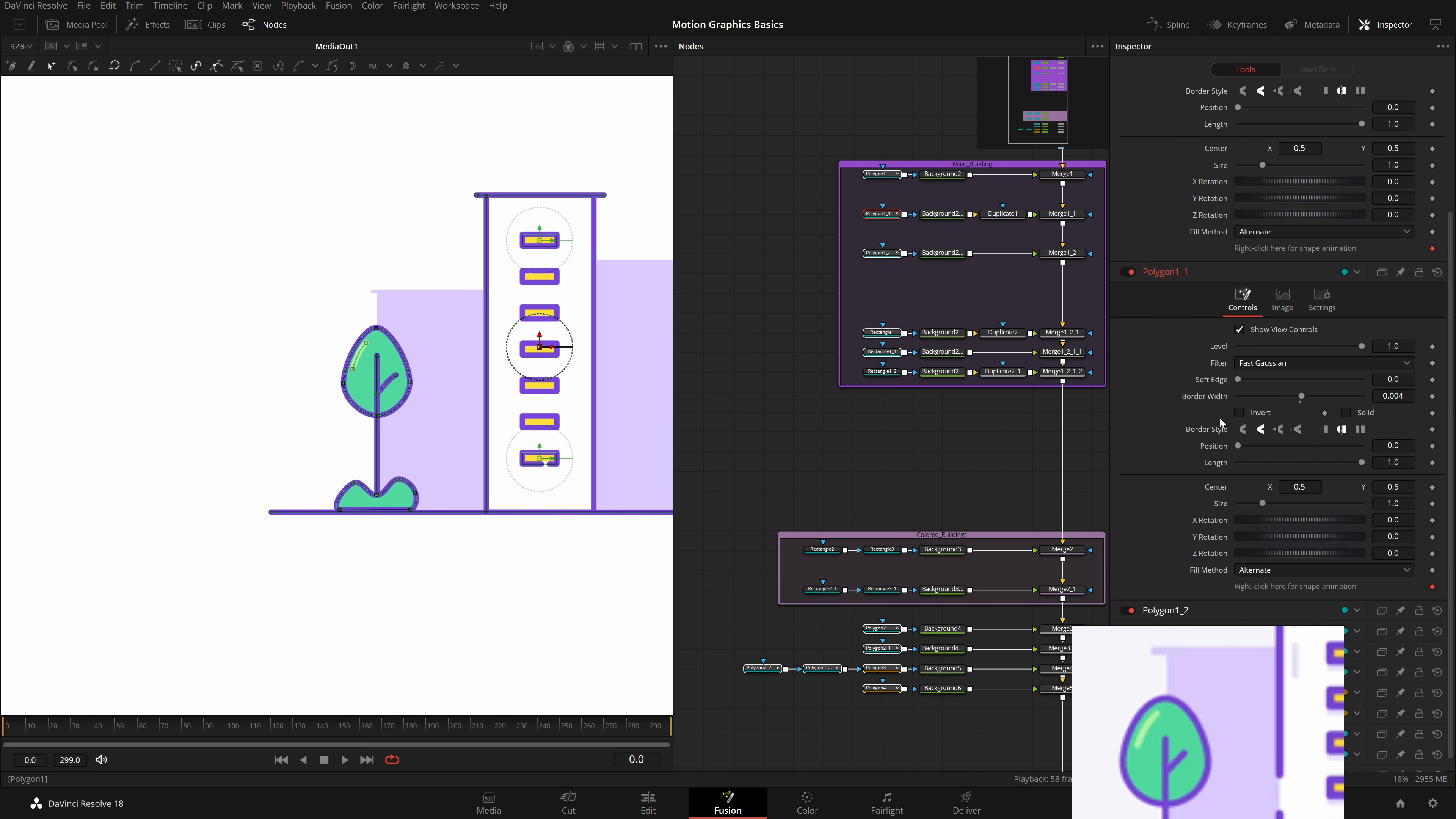
# Step: Link Polygon1_1's border width to Polygon1.BorderWidth with an expression
pyautogui.doubleClick(1393, 382)
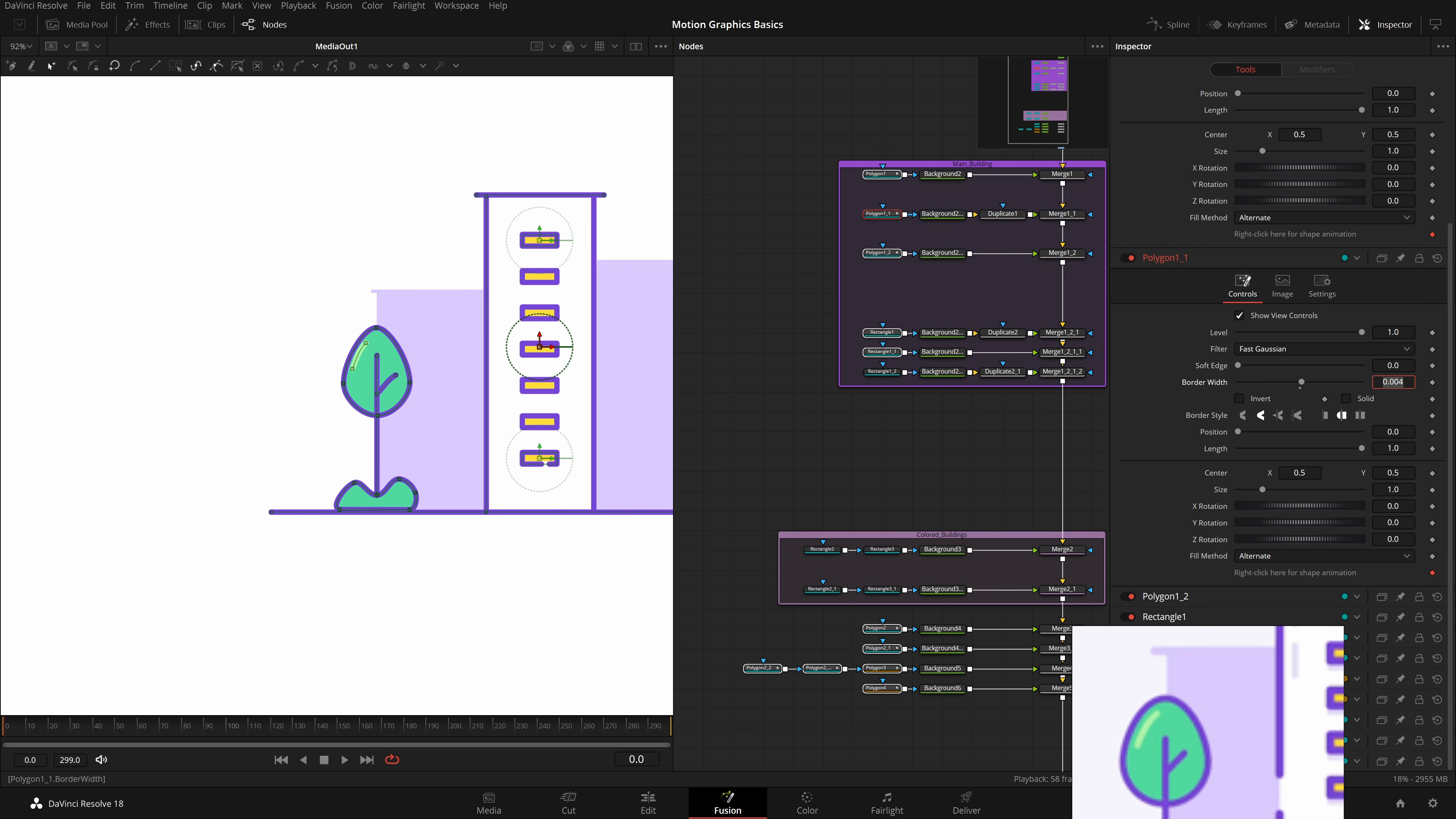
pyautogui.write('=')
pyautogui.press('Tab')
pyautogui.moveTo(1240, 398); pyautogui.dragTo(1218, 219)
pyautogui.scroll(4, 1227, 186)
pyautogui.scroll(-4, 1218, 219)
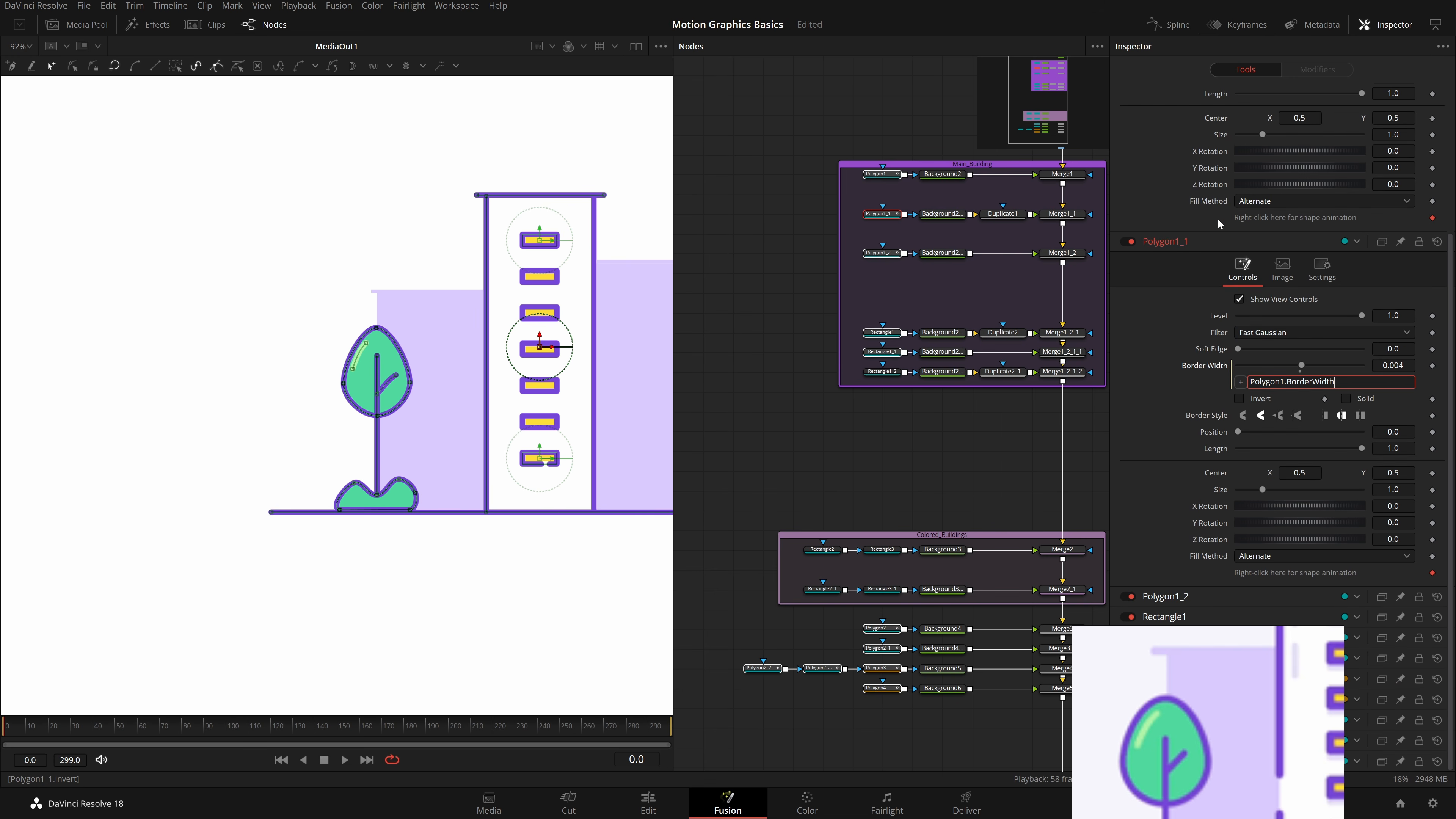
# Step: Link Polygon1_2's border width to Polygon1.BorderWidth with an expression
pyautogui.click(1174, 246)
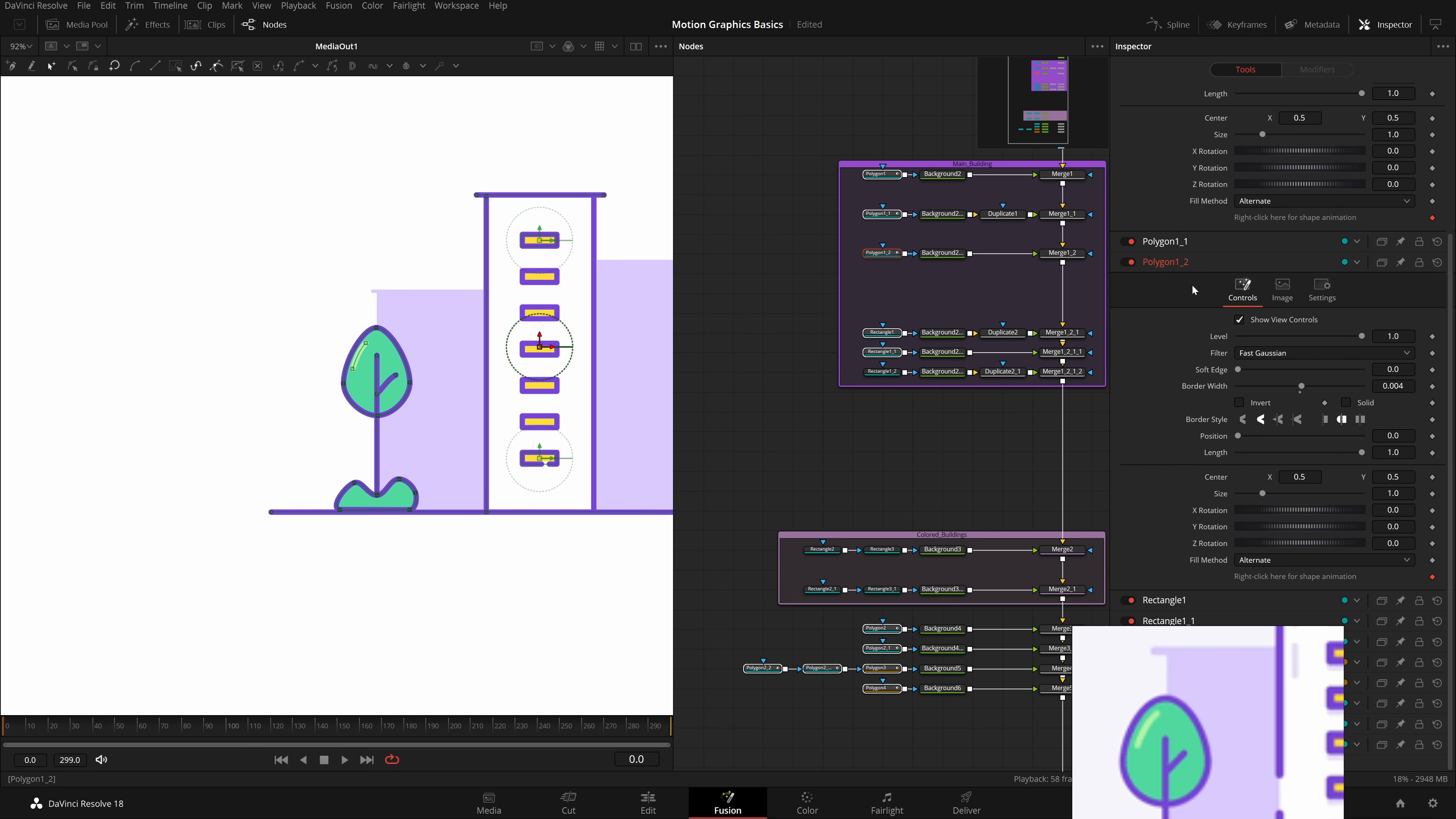
pyautogui.click(1393, 385)
pyautogui.press('Tab')
pyautogui.moveTo(1239, 402); pyautogui.dragTo(1215, 217)
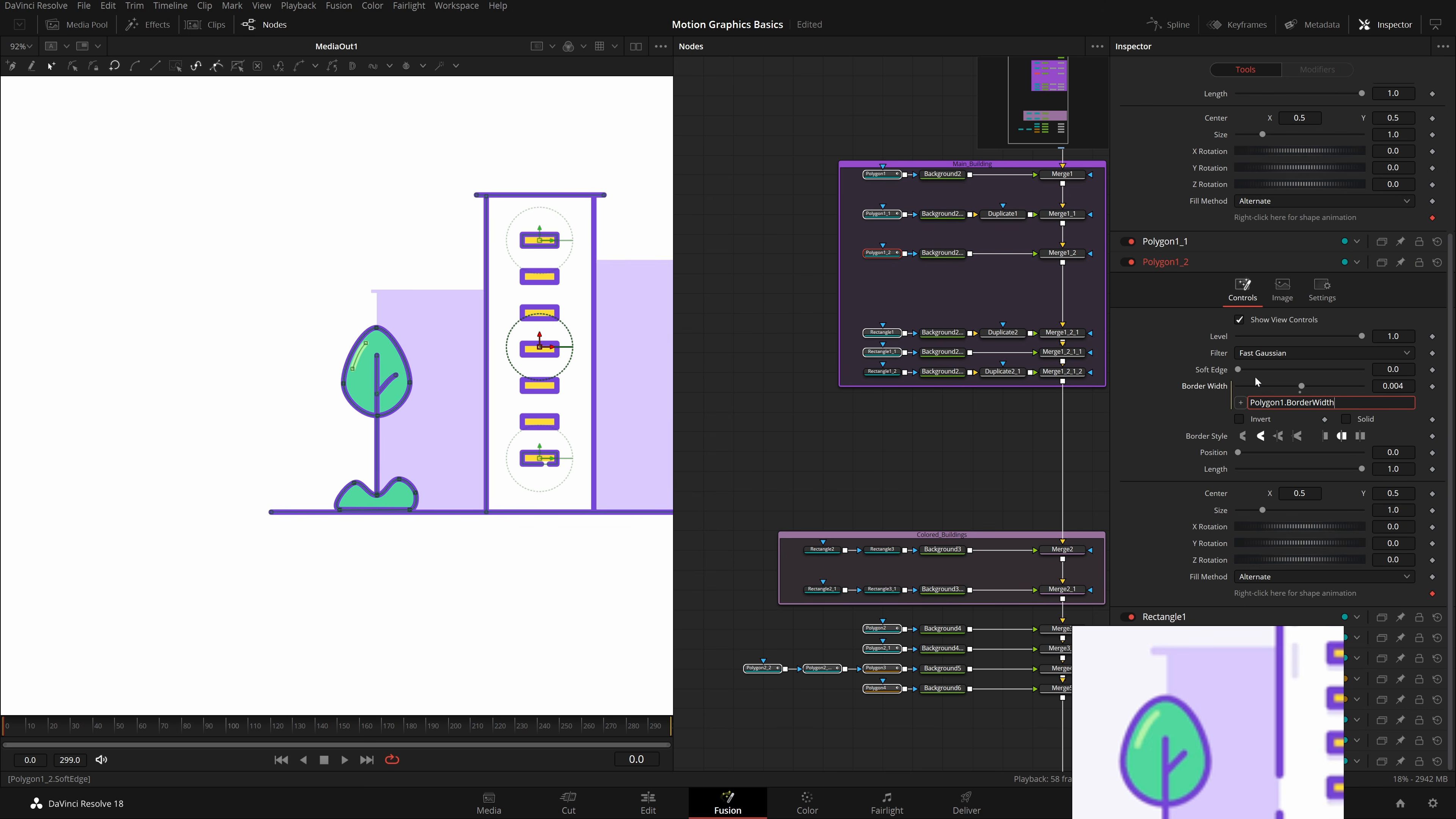
pyautogui.click(1175, 263)
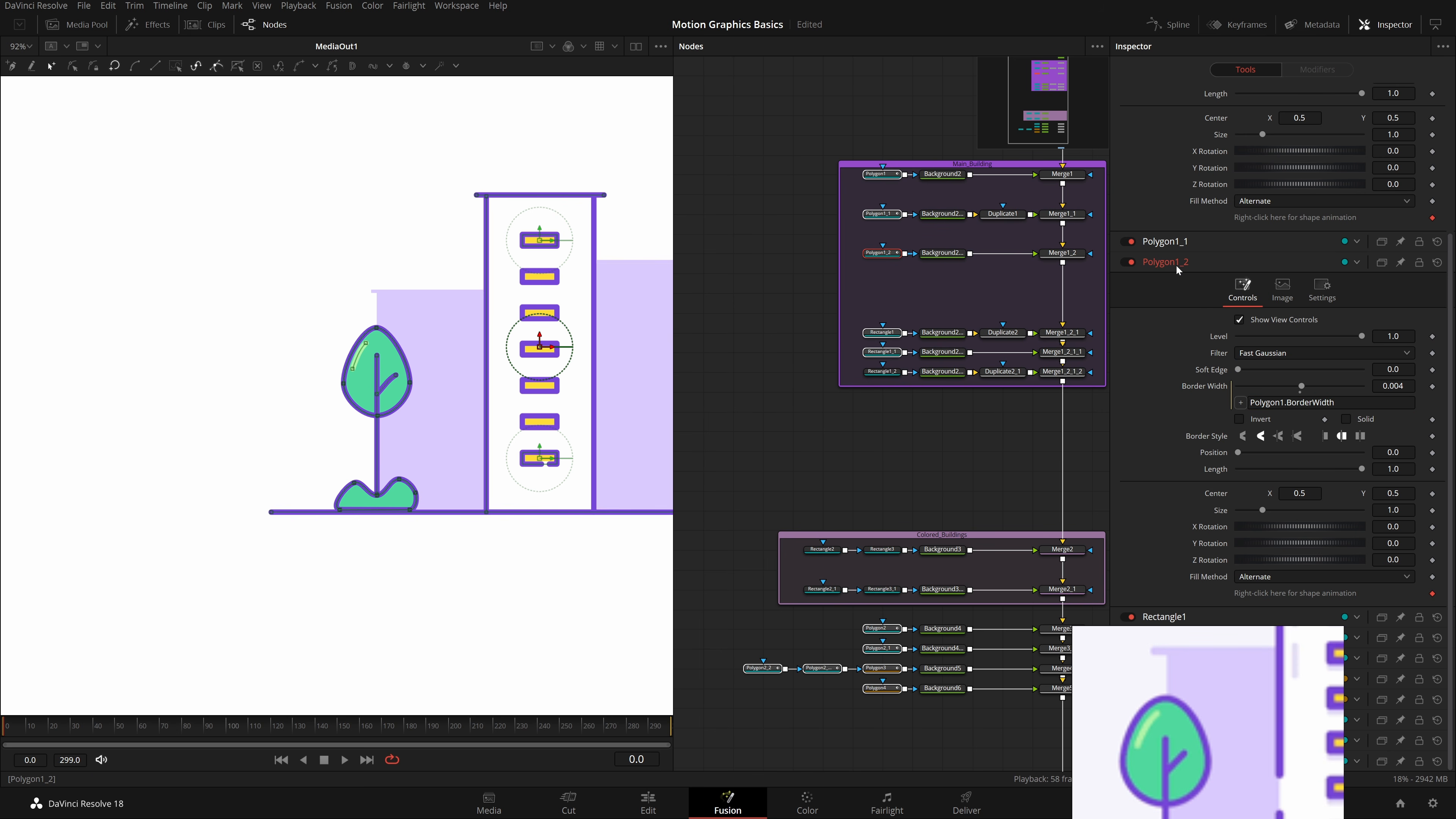
# Step: Link Rectangle1's border width to Polygon1.BorderWidth with an expression
pyautogui.click(1173, 283)
pyautogui.doubleClick(1393, 406)
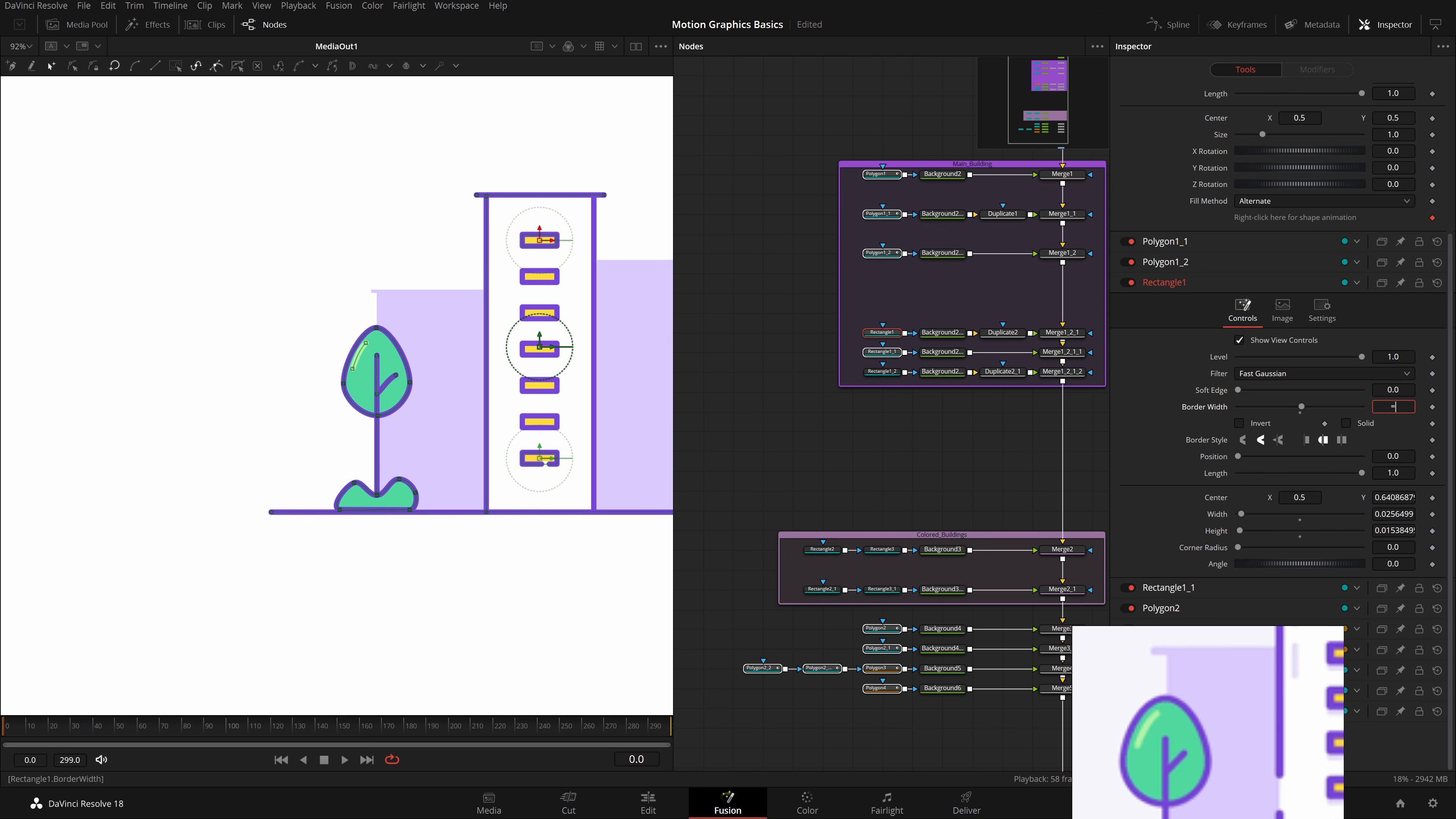
pyautogui.write('=')
pyautogui.press('Tab')
pyautogui.moveTo(1240, 423); pyautogui.dragTo(1224, 246)
pyautogui.click(1156, 315)
# Step: Link the border widths of Rectangle1_1 and the remaining tree and bush polygons to Polygon1.BorderWidth, and save the project
pyautogui.click(1197, 338)
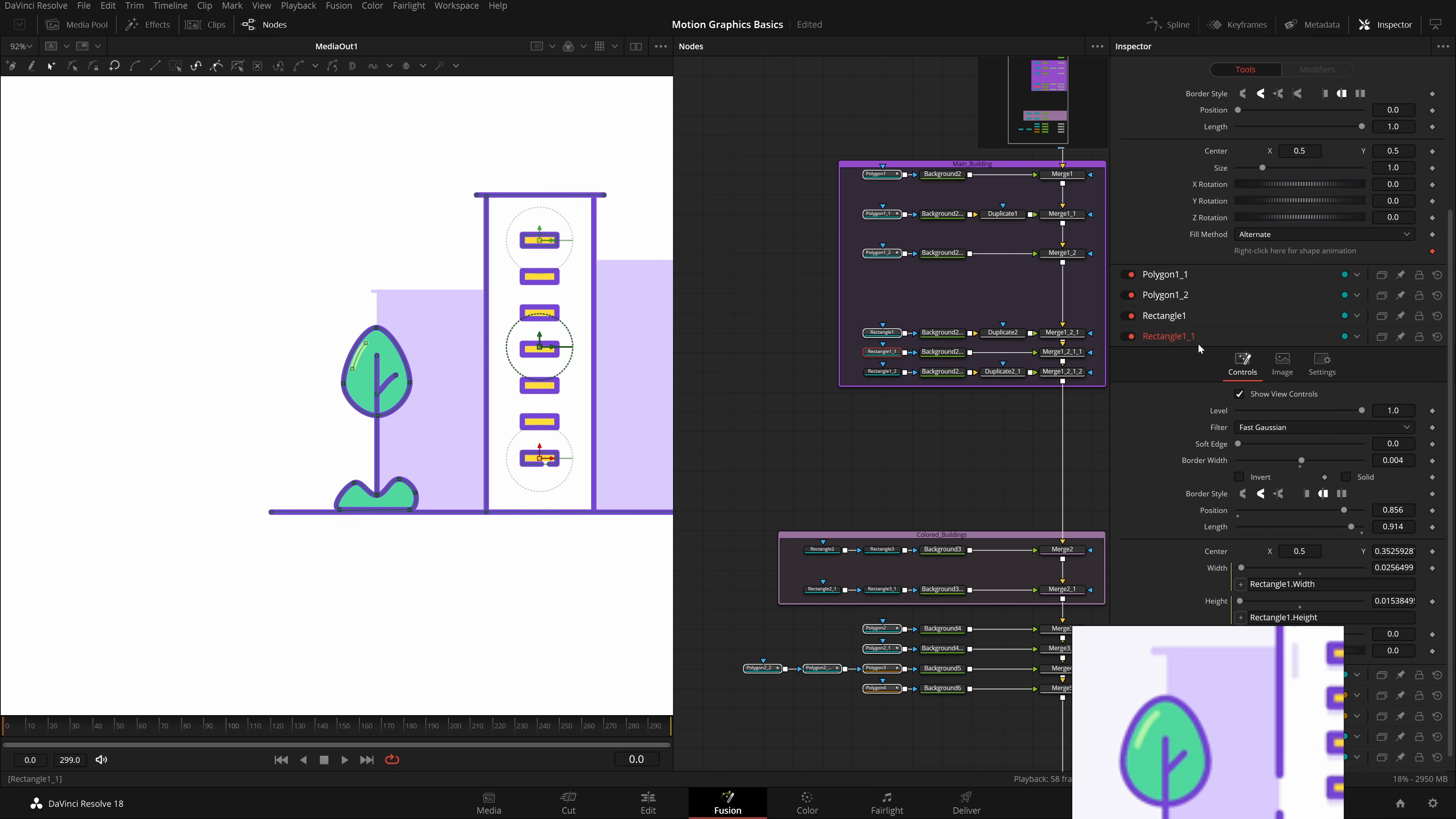
pyautogui.click(1174, 459)
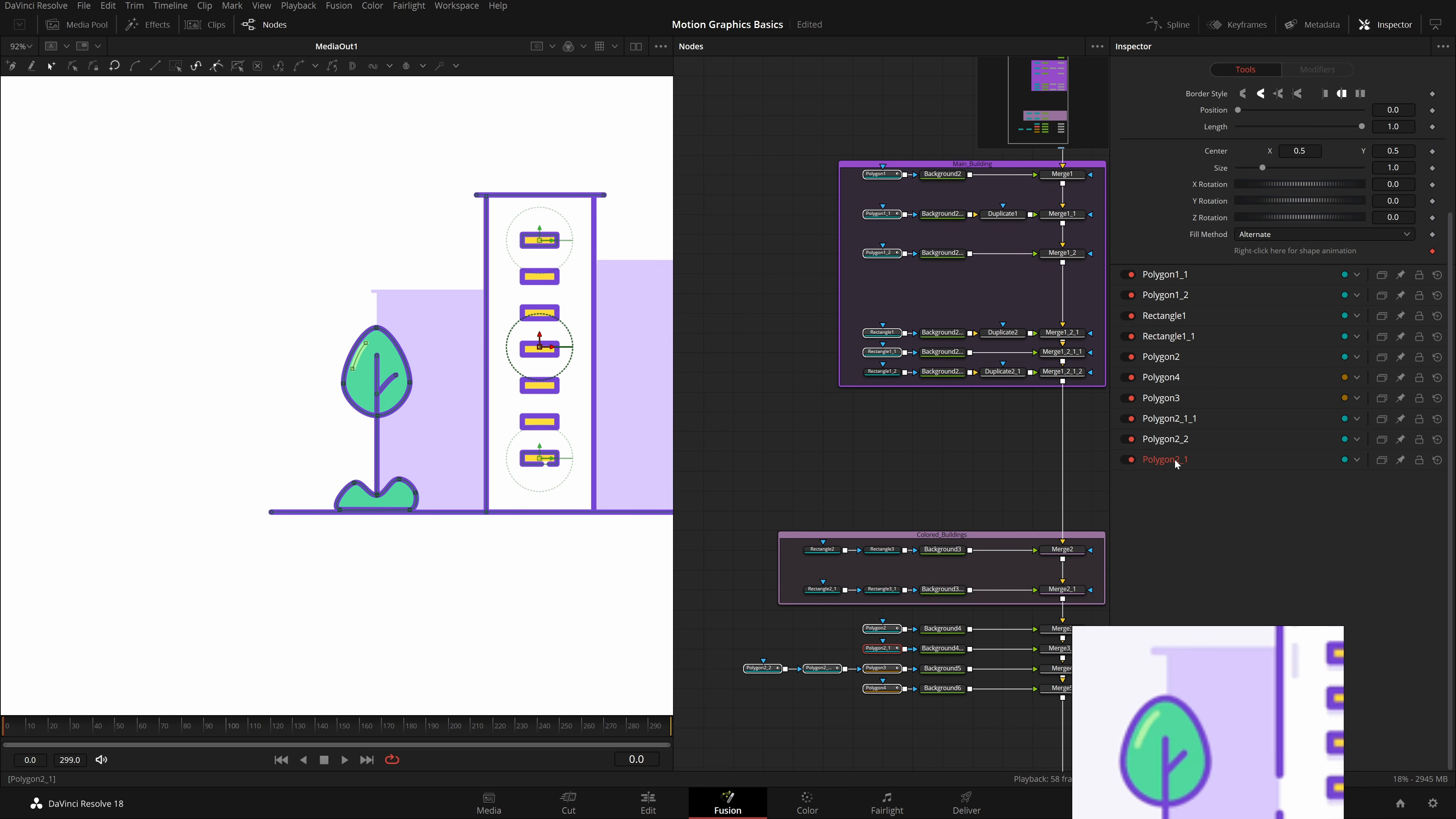
pyautogui.hotkey('ctrl', 's')
pyautogui.click(932, 307)
# Step: Lower Polygon1's border width to 0.0027, view the whole frame, and save the project
pyautogui.click(882, 173)
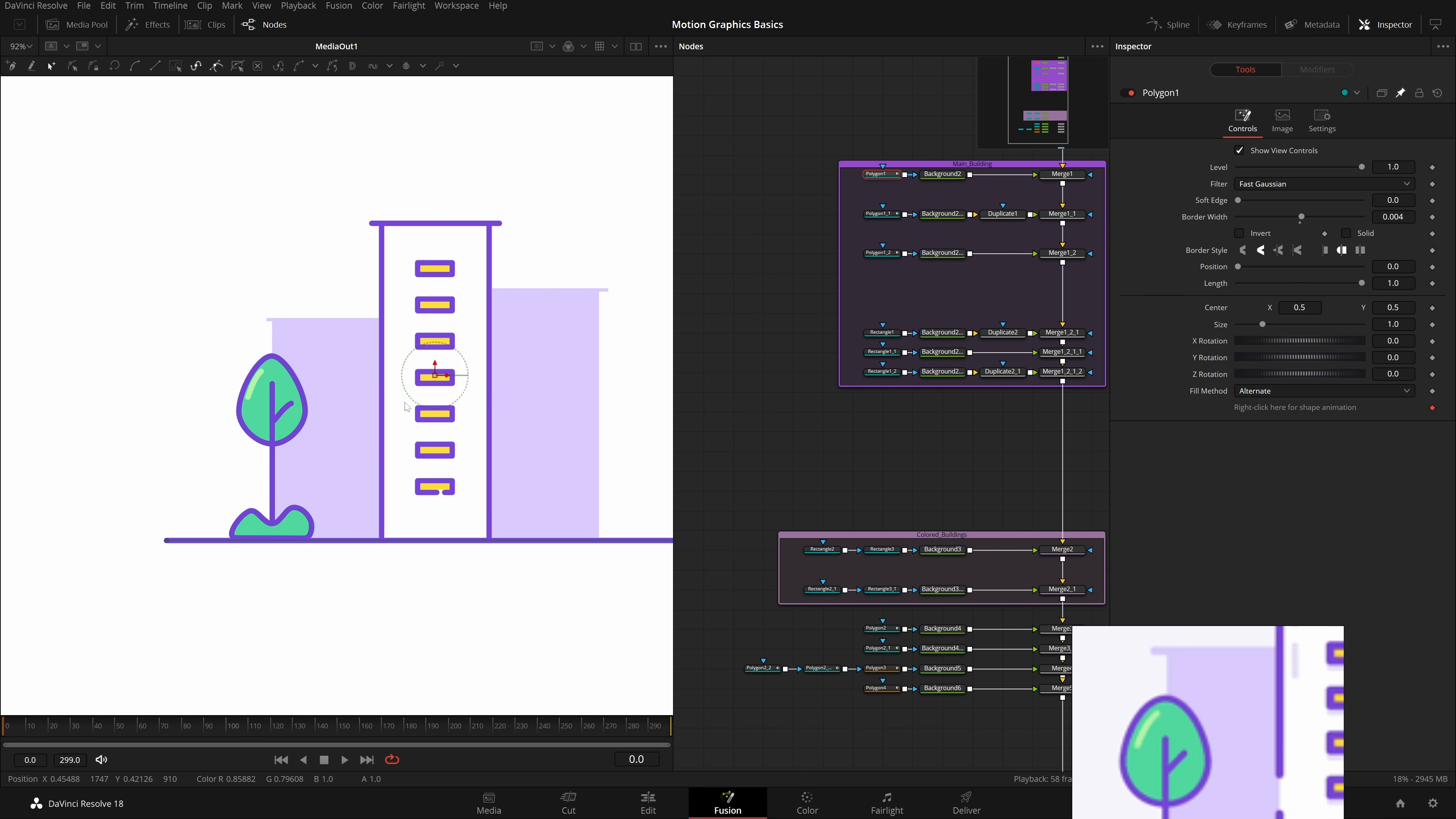
pyautogui.moveTo(1393, 217)
pyautogui.mouseDown()
pyautogui.moveTo(1363, 217)
pyautogui.moveTo(1394, 217)
pyautogui.mouseUp()
pyautogui.hotkey('ctrl', 'f')
pyautogui.hotkey('ctrl', 's')
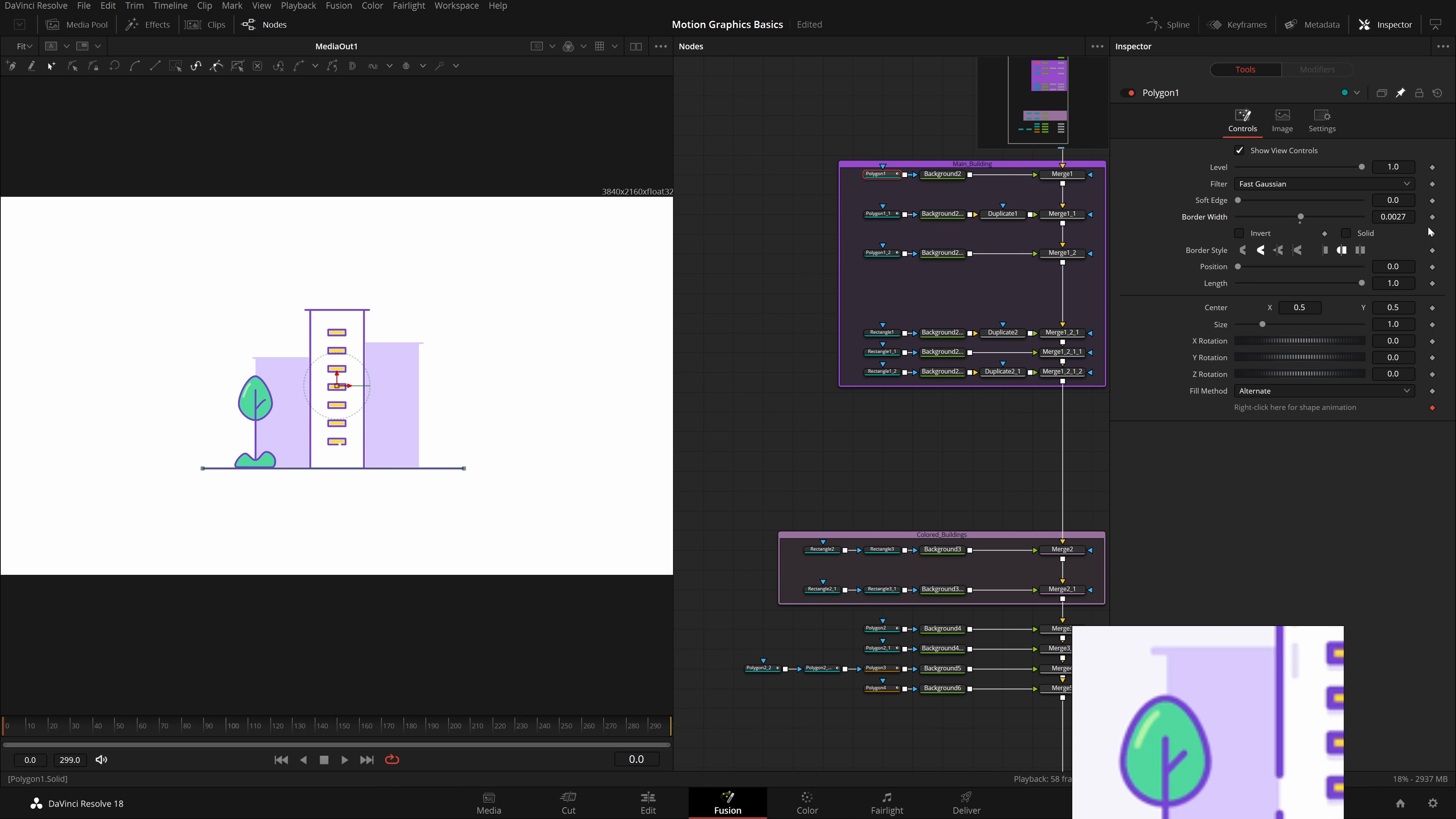
# Step: Set Polygon1's border width to 0.0025 and save the project
pyautogui.click(1393, 216)
pyautogui.write('.0025')
pyautogui.press('Return')
pyautogui.hotkey('ctrl', 's')
# Step: Nudge Rectangle2 and Rectangle3 of the left background building right until they meet the main building's wall
pyautogui.scroll(3, 407, 422)
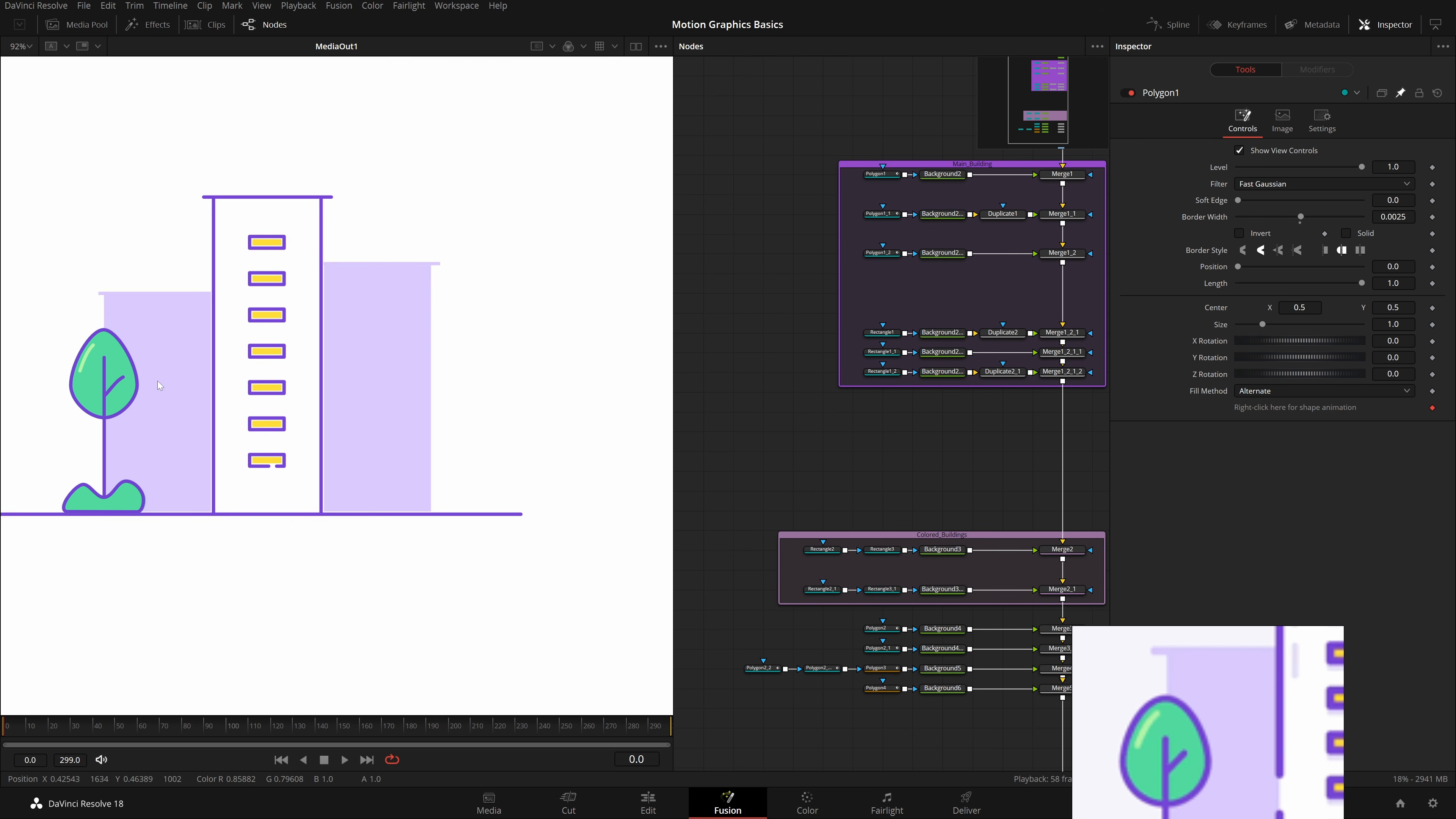
pyautogui.click(888, 374)
pyautogui.click(823, 550)
pyautogui.keyDown('ctrl'); pyautogui.click(885, 550); pyautogui.keyUp('ctrl')
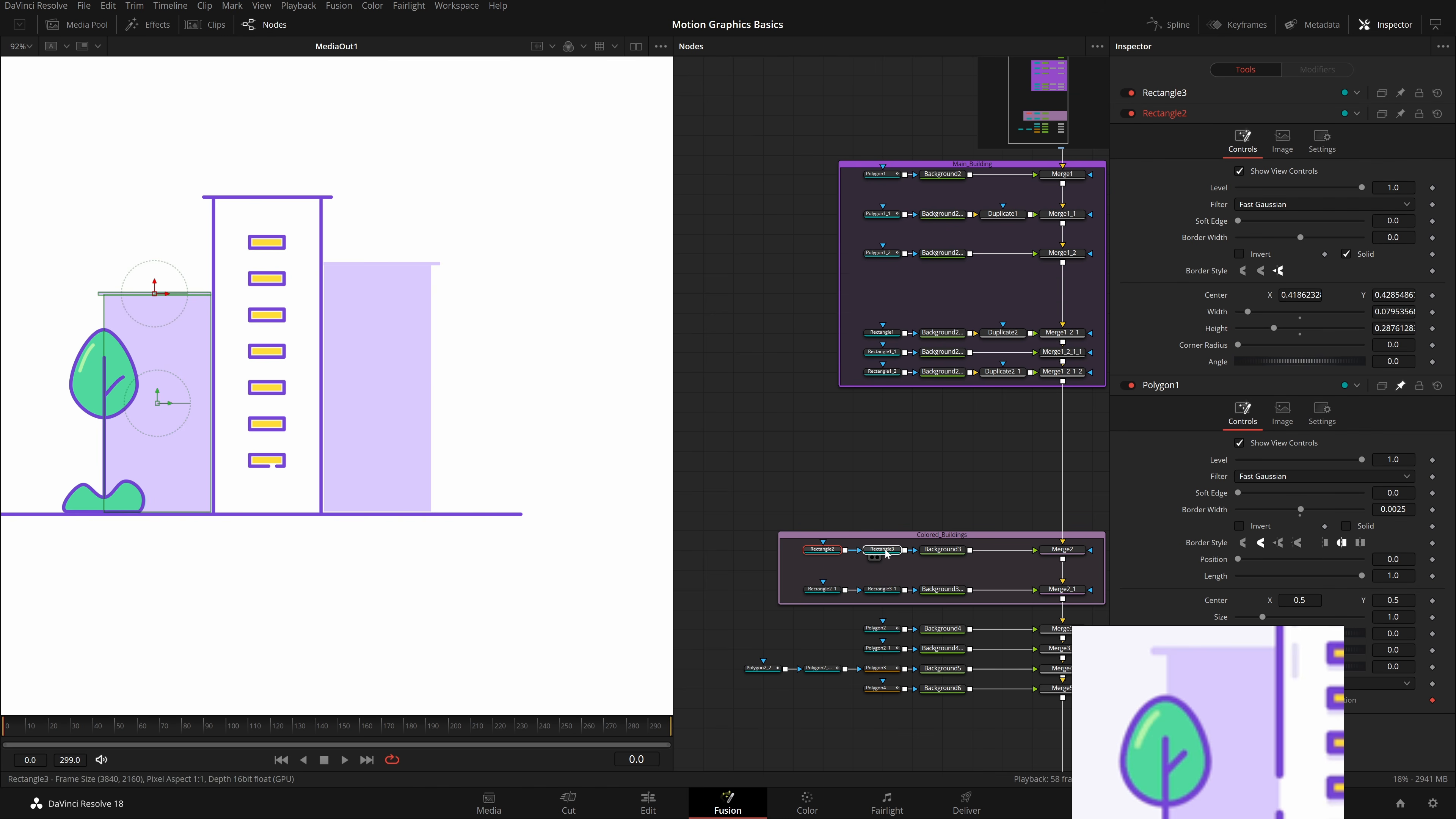
pyautogui.scroll(3, 185, 335)
pyautogui.moveTo(193, 346); pyautogui.dragTo(254, 322)
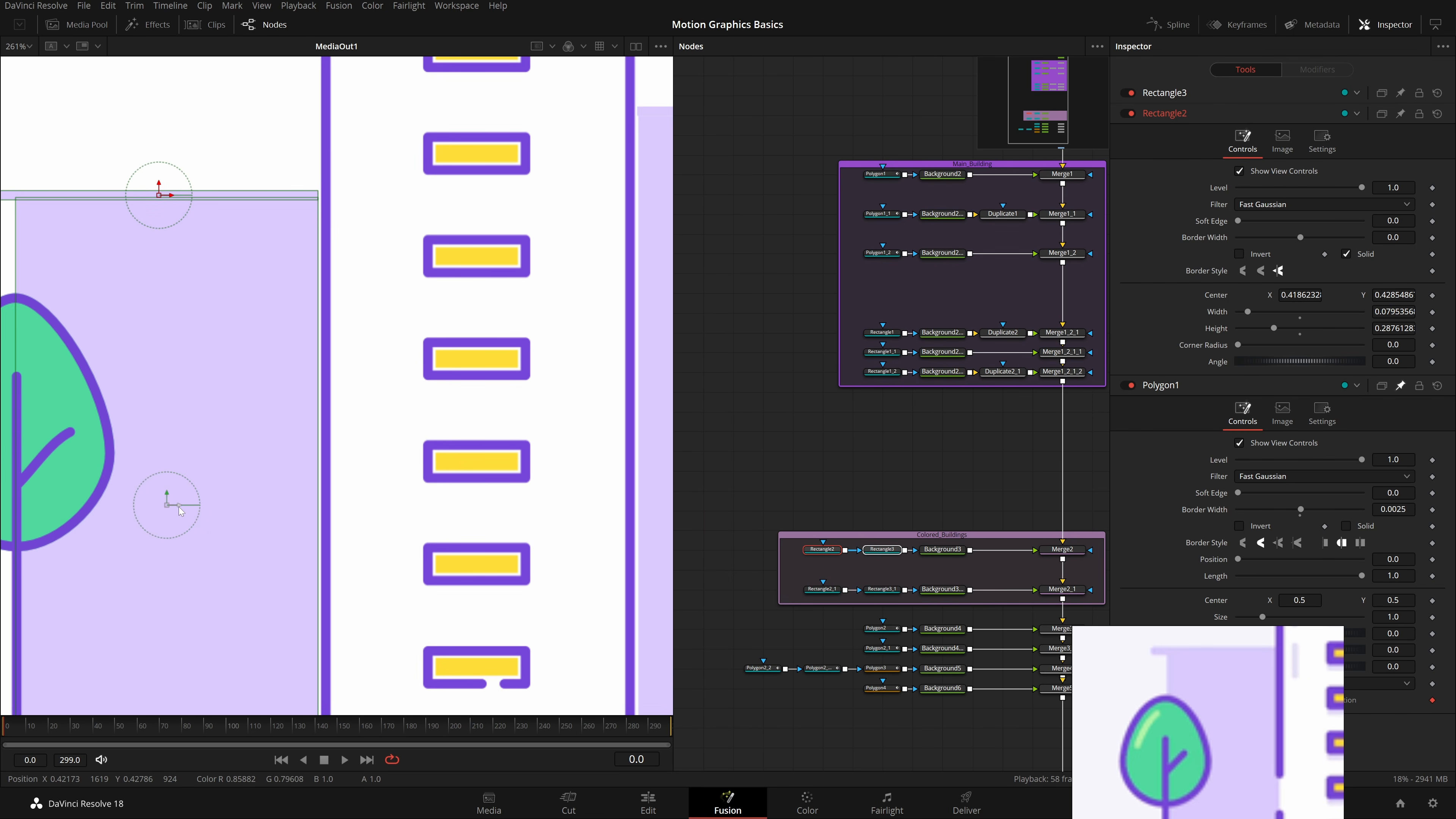
pyautogui.moveTo(179, 506); pyautogui.dragTo(181, 506)
pyautogui.scroll(3, 240, 283)
pyautogui.moveTo(309, 258); pyautogui.dragTo(395, 601)
pyautogui.moveTo(112, 378); pyautogui.dragTo(122, 383)
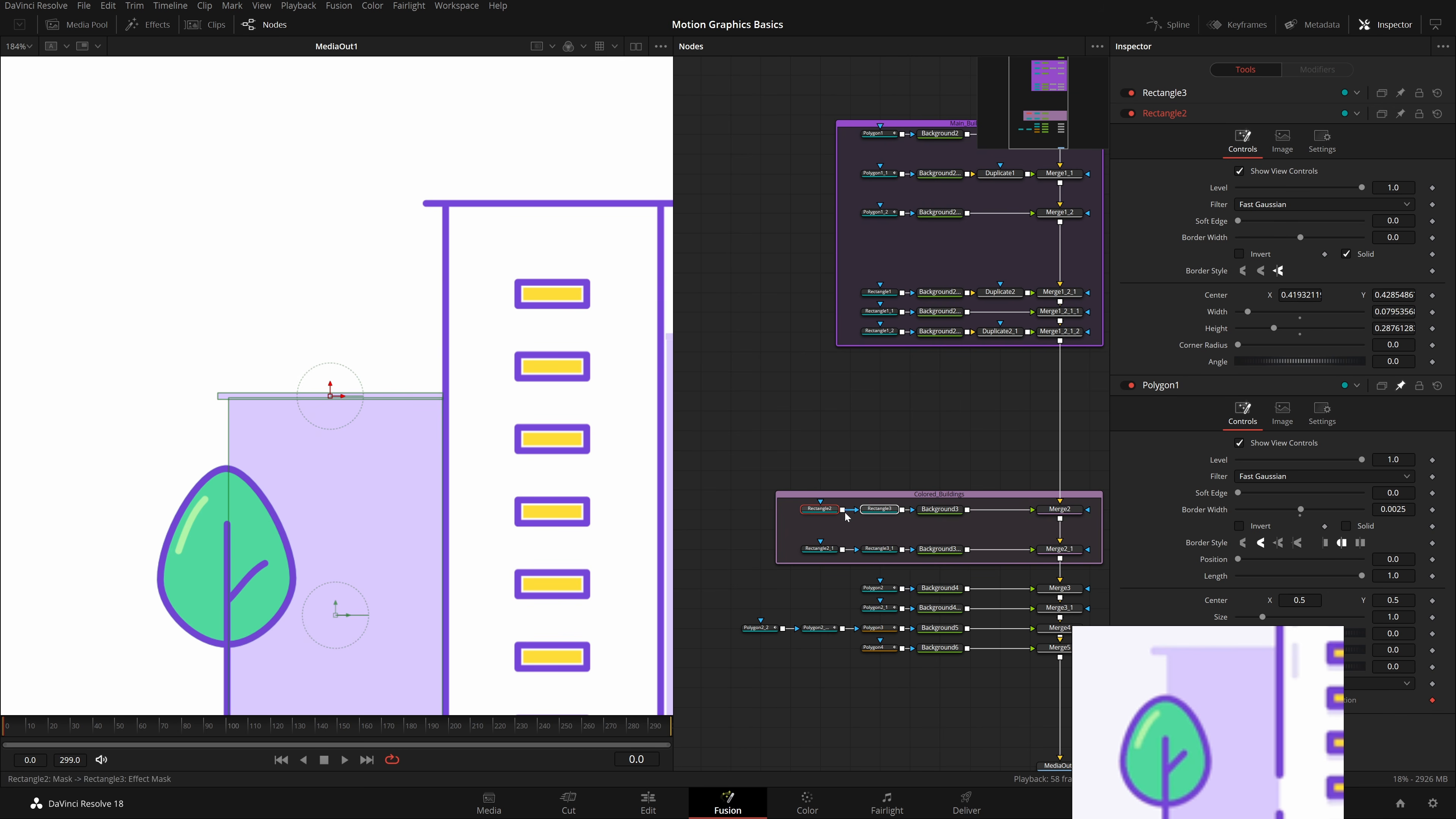
# Step: Nudge Rectangle2_1 and Rectangle3_1 of the right background building left until they meet the main building's wall
pyautogui.moveTo(799, 529); pyautogui.dragTo(901, 569)
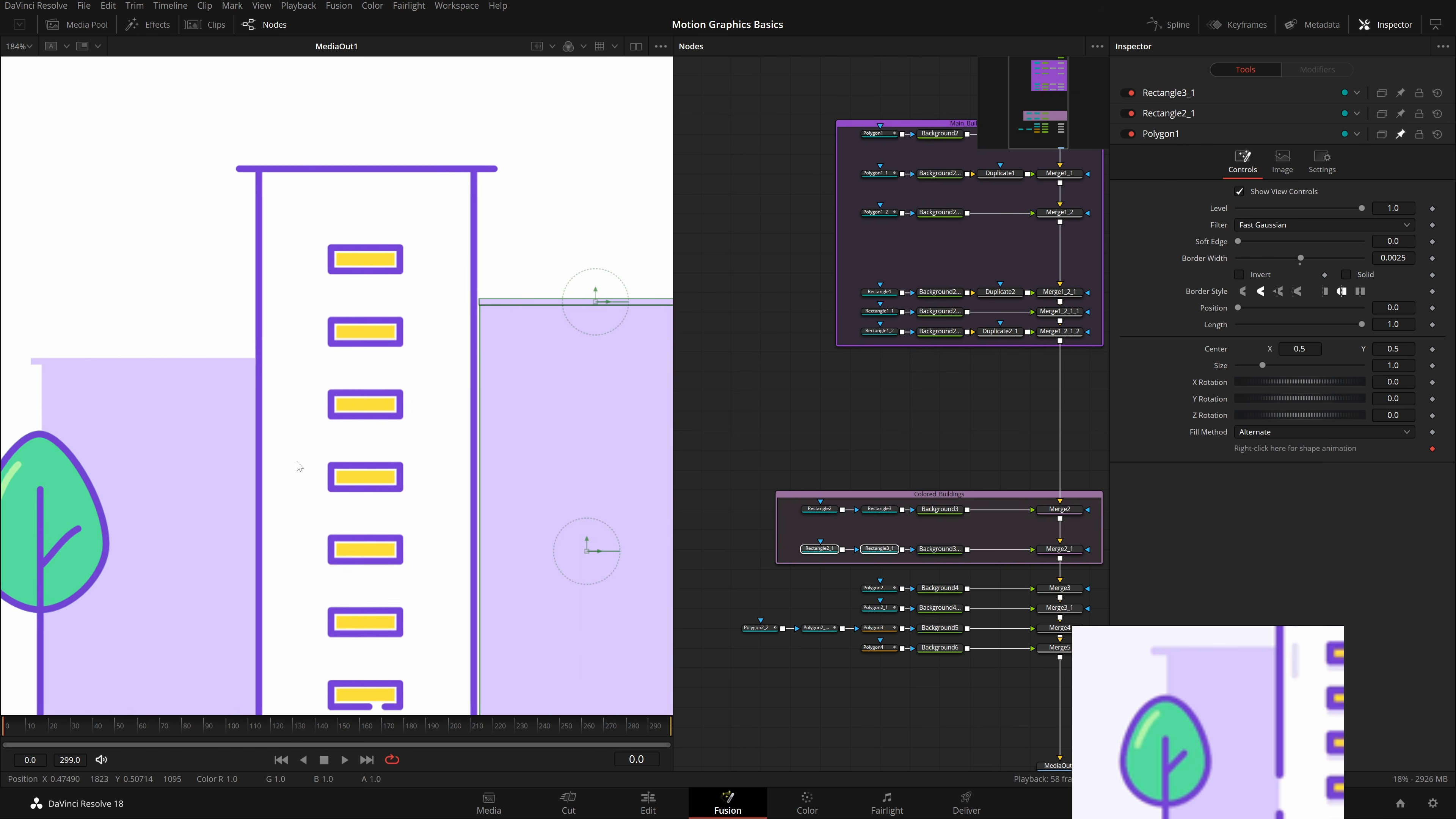
pyautogui.moveTo(296, 462); pyautogui.dragTo(136, 443)
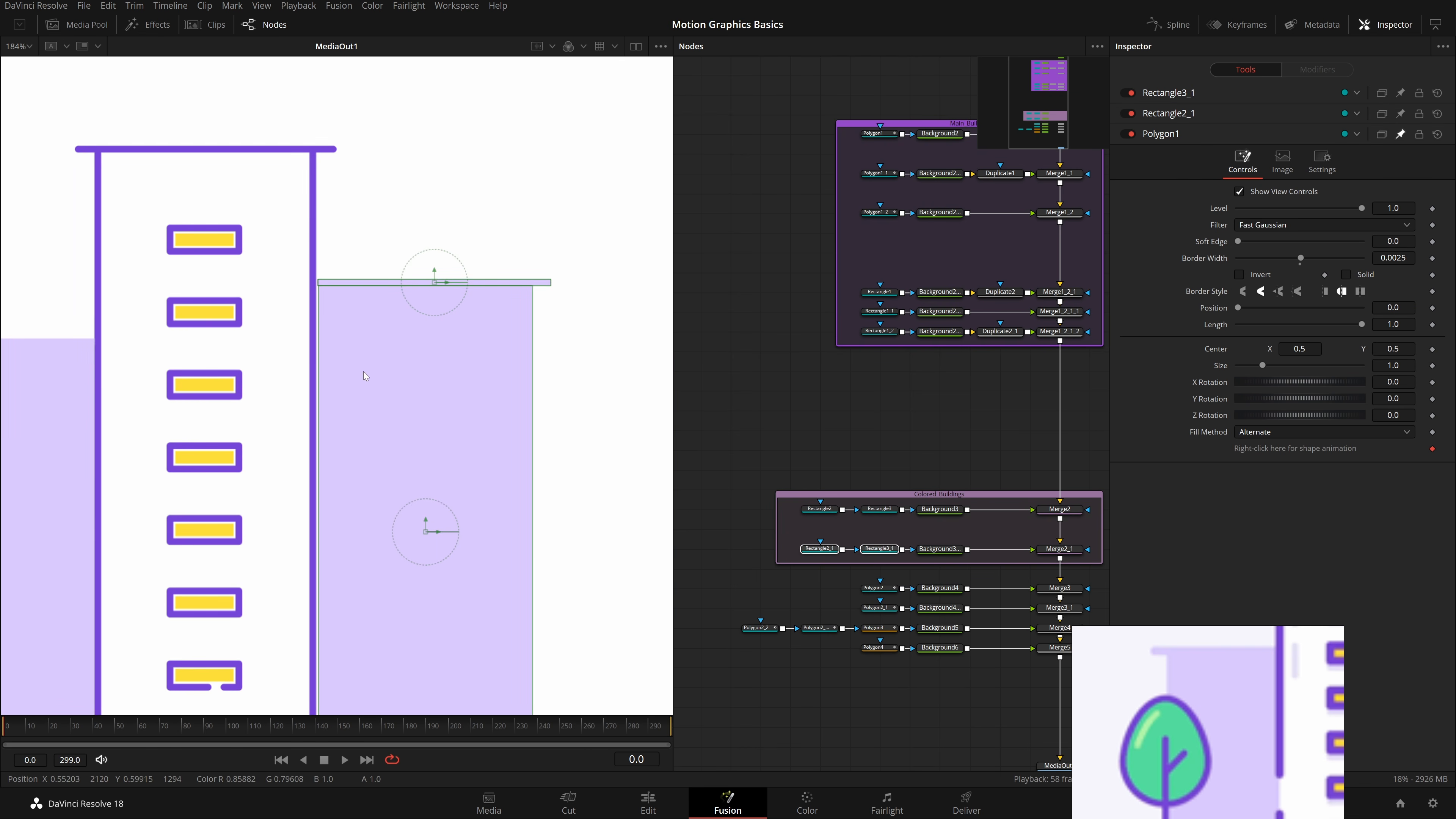
pyautogui.scroll(3, 365, 375)
pyautogui.moveTo(489, 676); pyautogui.dragTo(484, 676)
pyautogui.moveTo(490, 255); pyautogui.dragTo(486, 255)
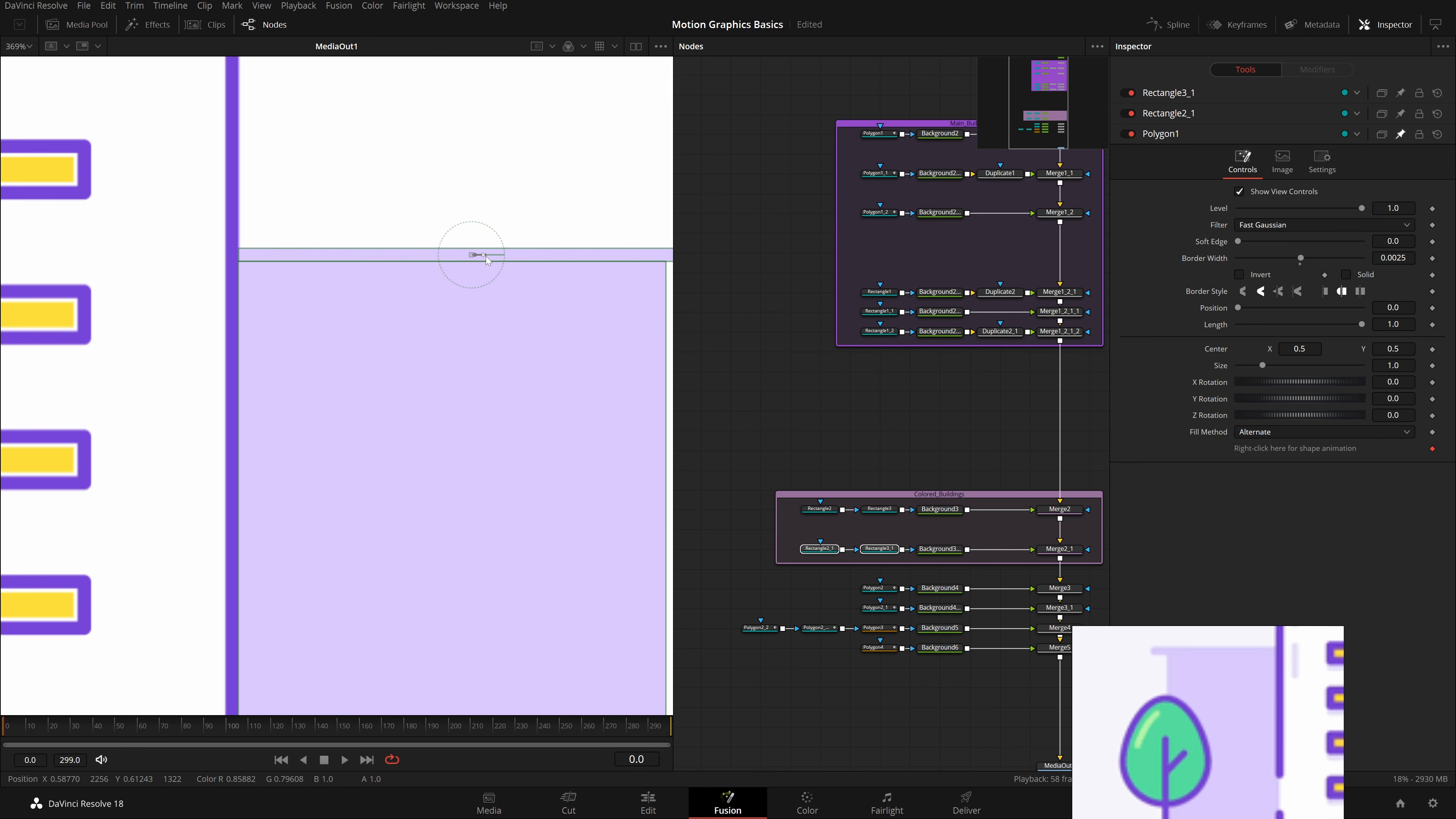
pyautogui.click(426, 384)
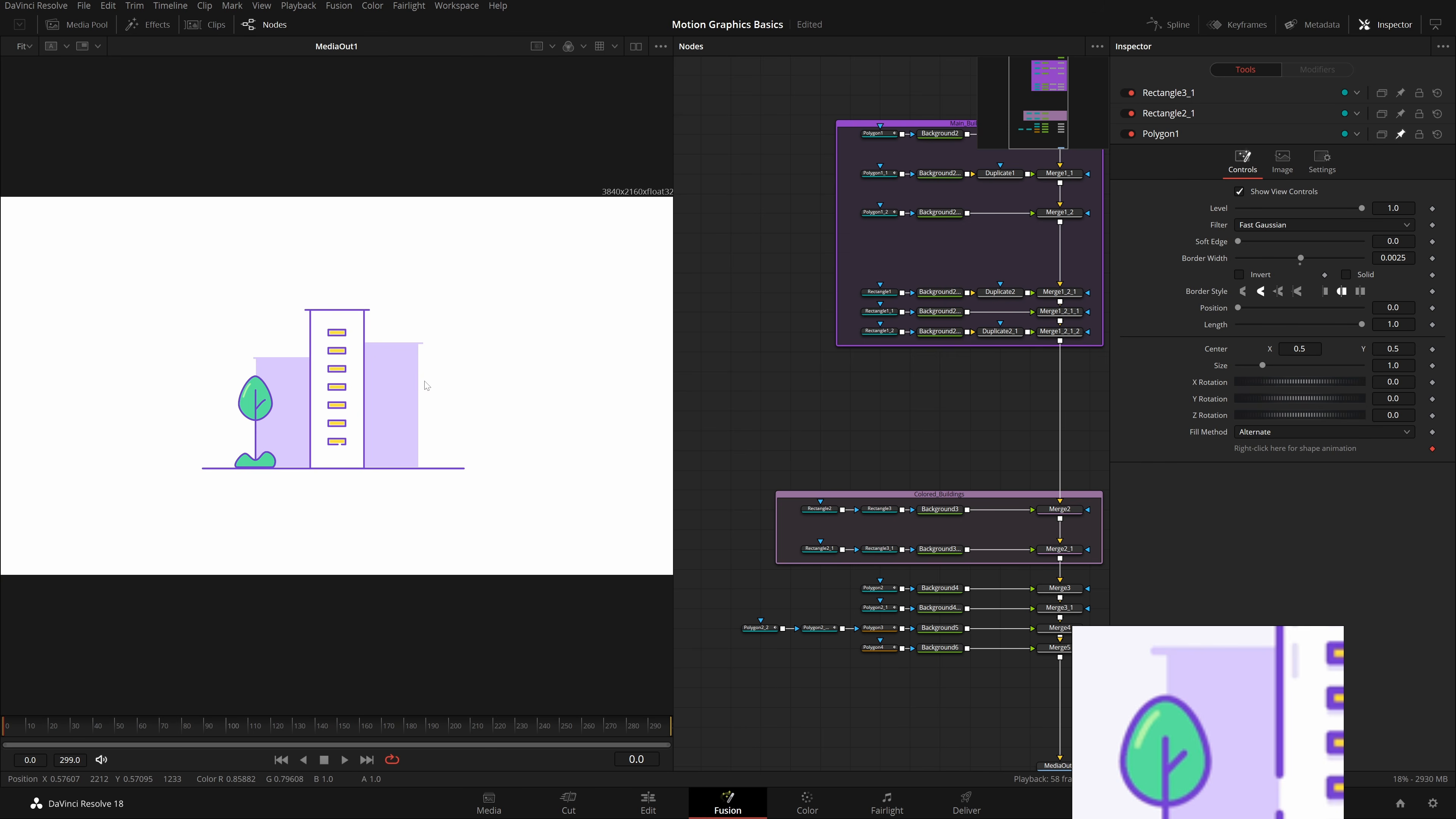
# Step: Select all four background building rectangles and extend the bottoms of both buildings down to the ground line
pyautogui.click(880, 548)
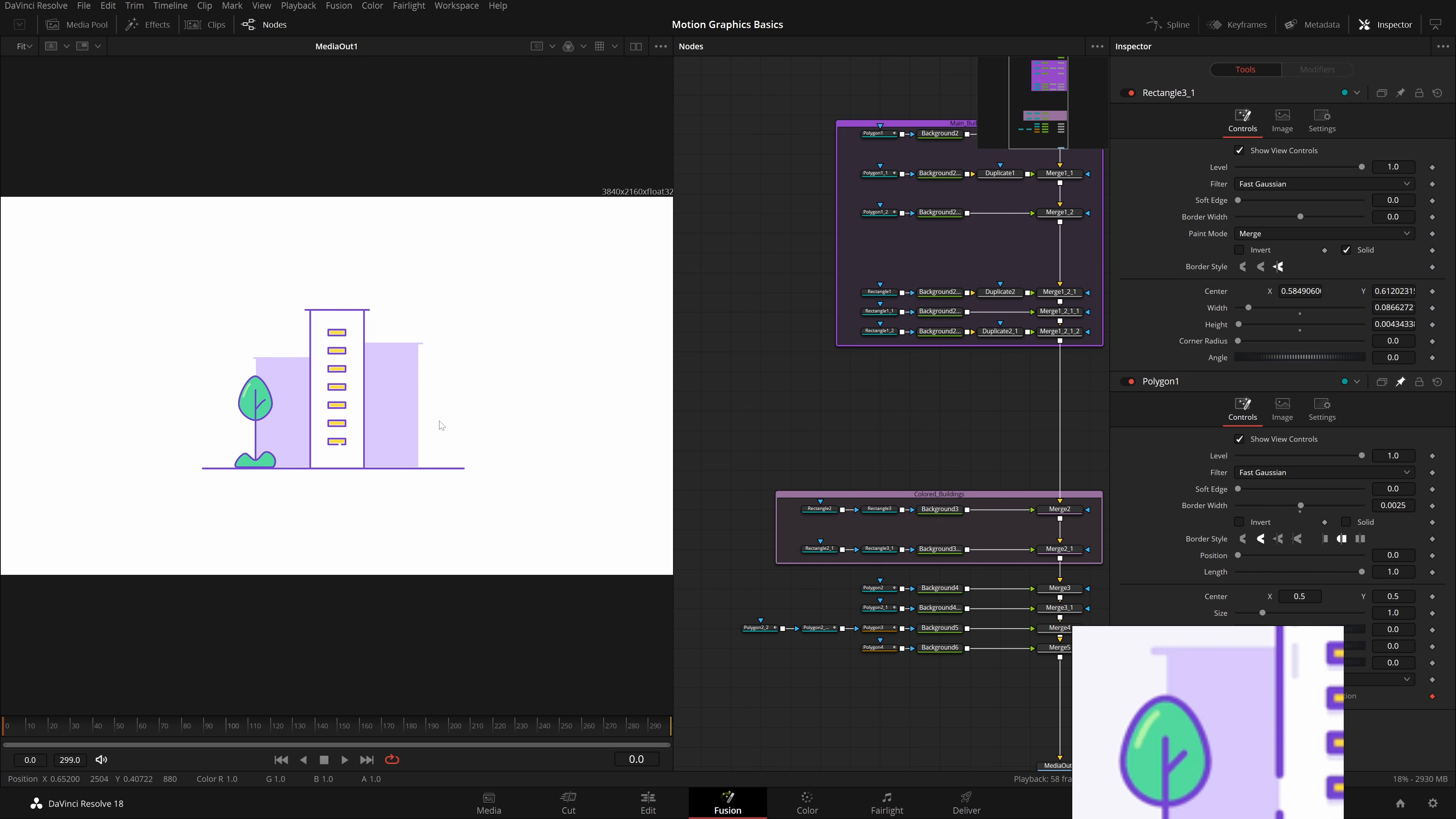
pyautogui.scroll(3, 370, 476)
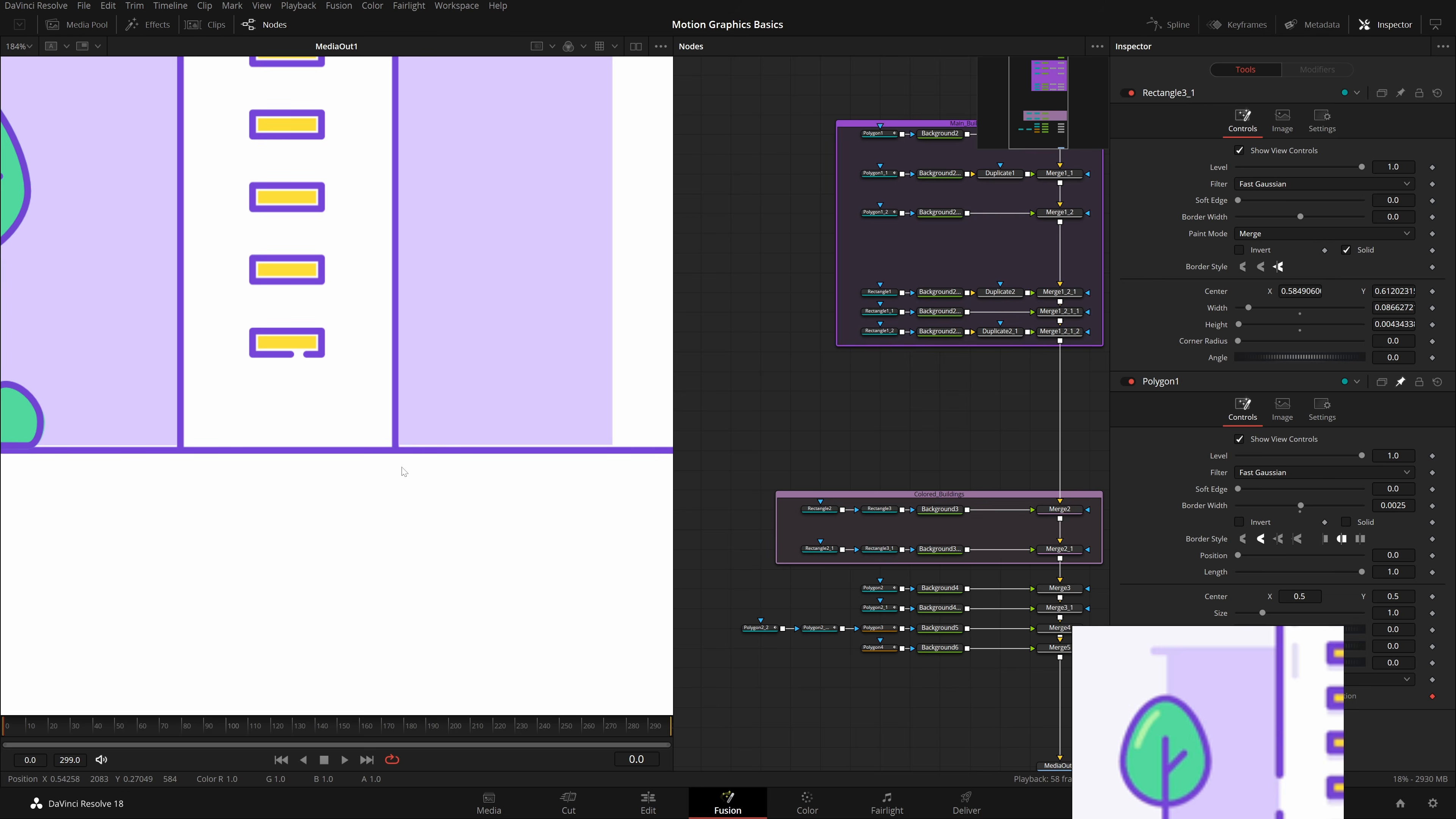
pyautogui.scroll(-2, 403, 471)
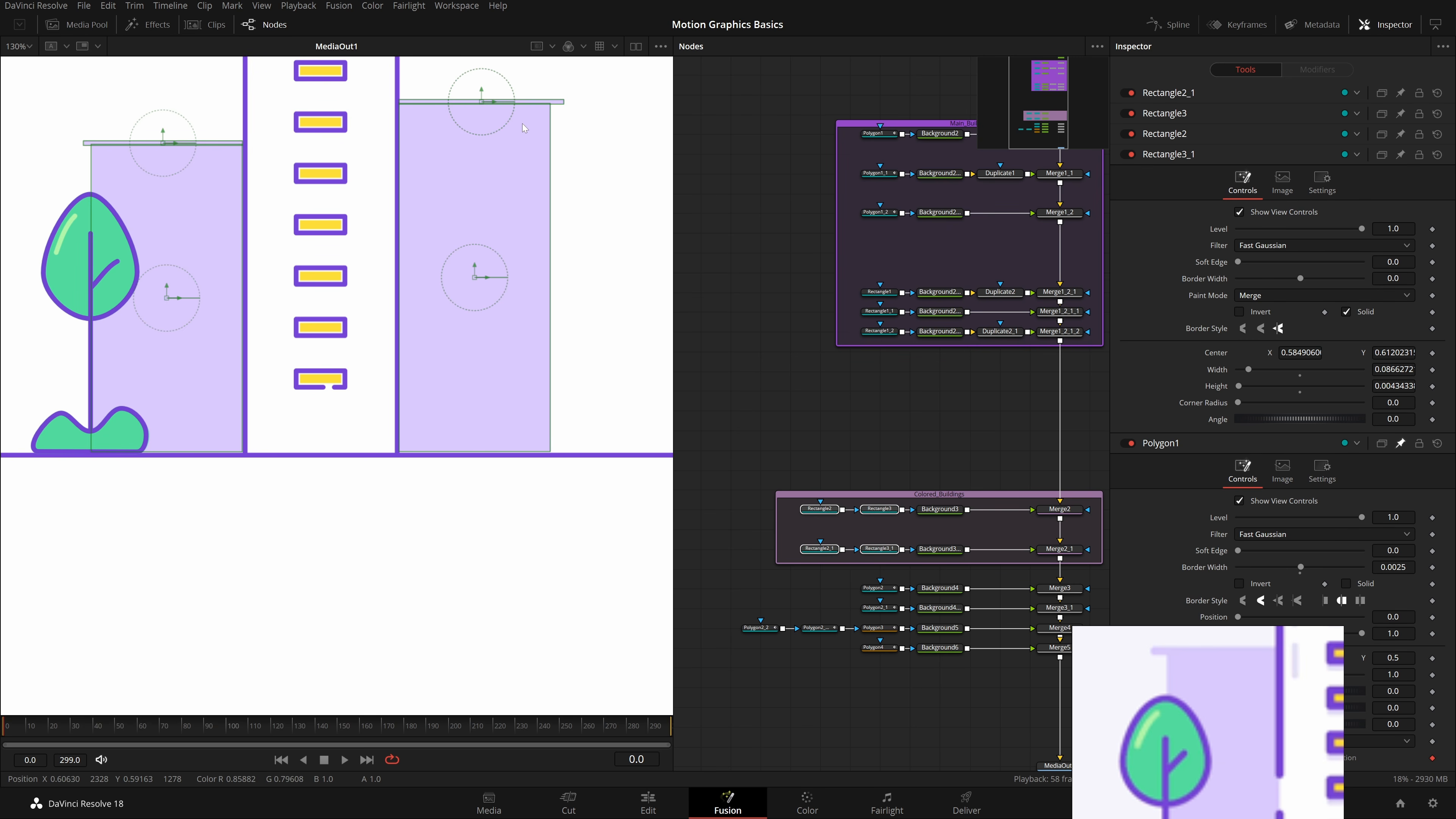
pyautogui.scroll(4, 476, 243)
pyautogui.scroll(-4, 470, 246)
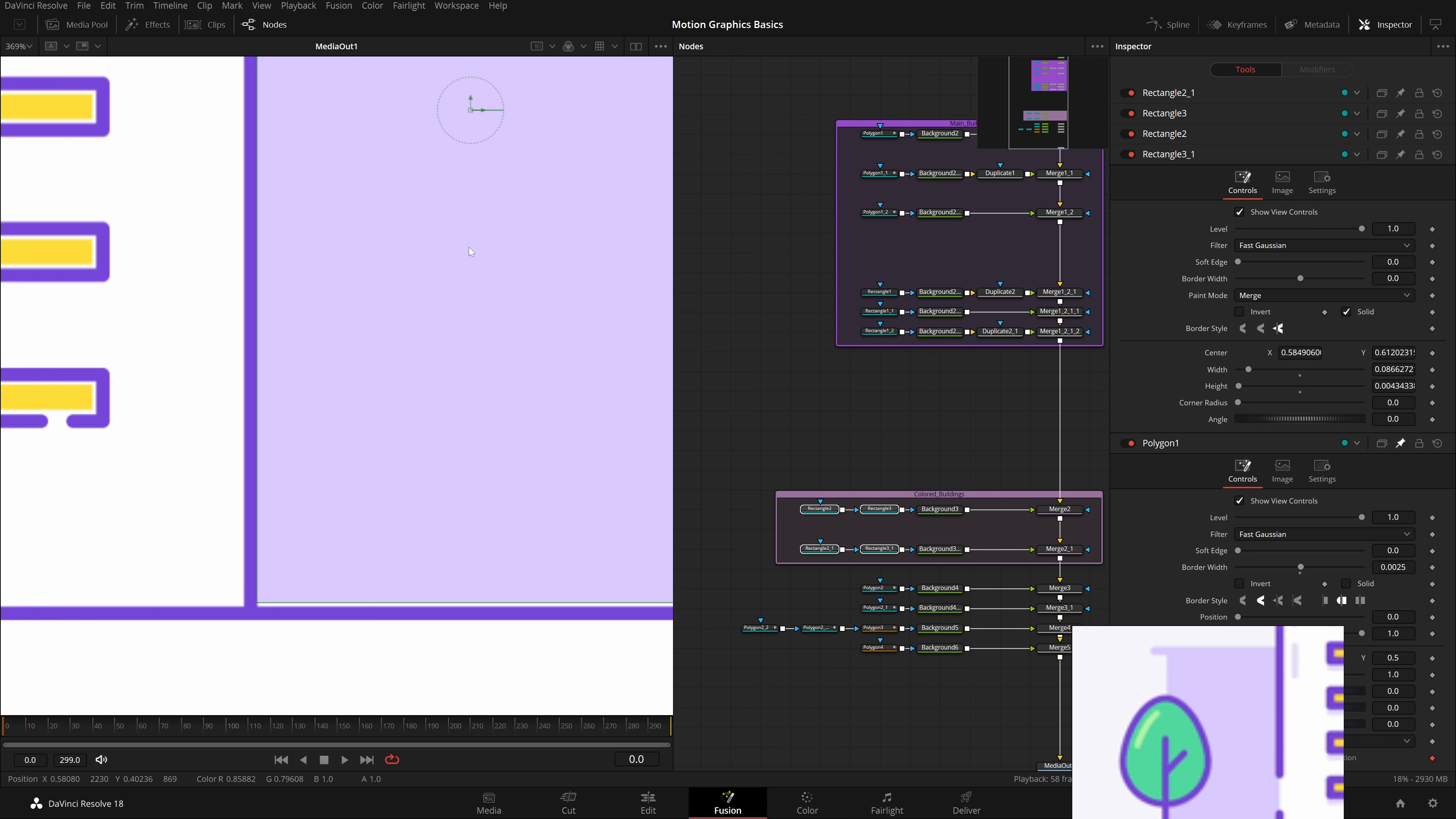
pyautogui.moveTo(428, 602); pyautogui.dragTo(428, 606)
pyautogui.moveTo(200, 507); pyautogui.dragTo(664, 511)
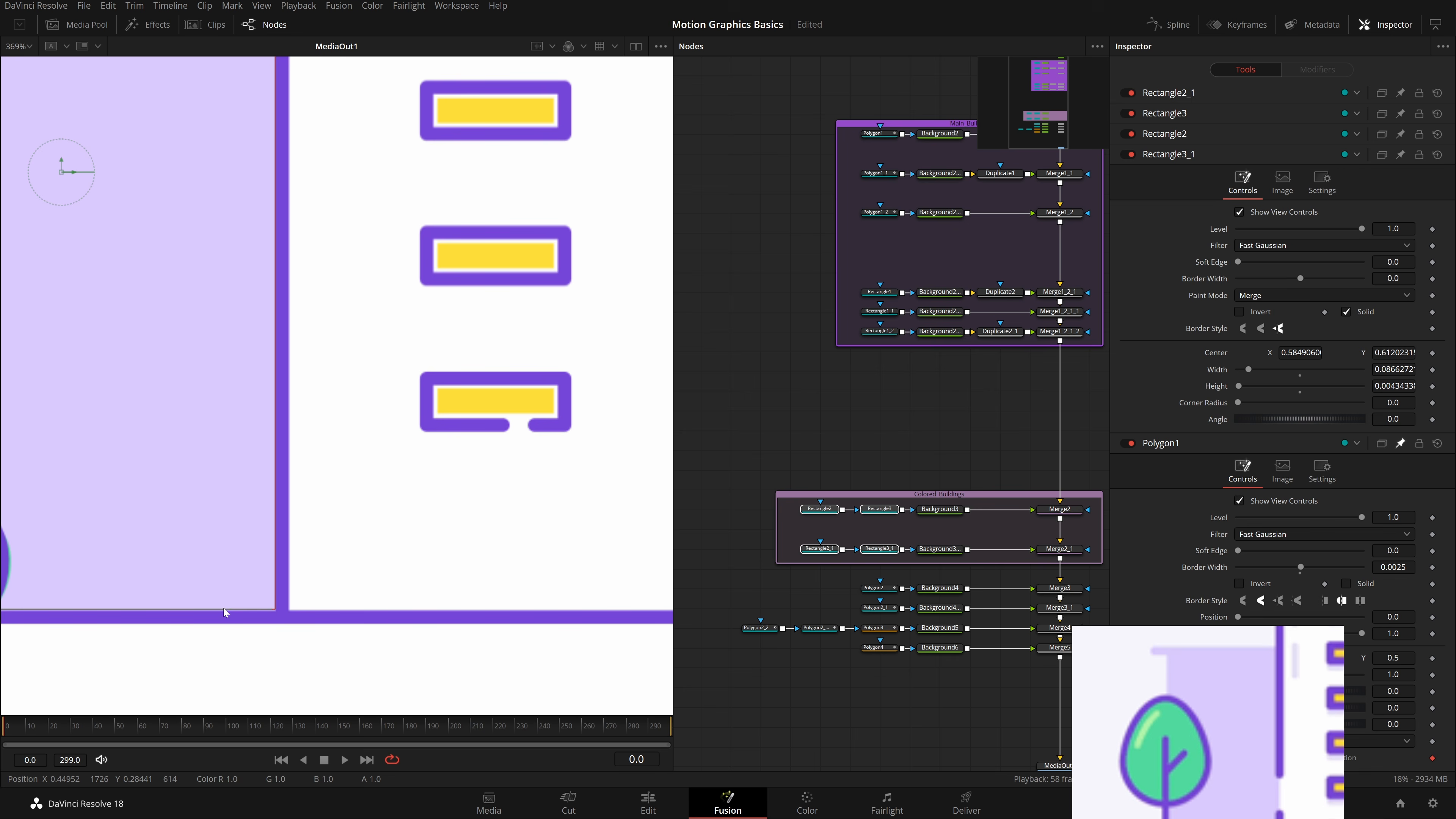
pyautogui.moveTo(223, 608); pyautogui.dragTo(223, 613)
# Step: Examine the background buildings' edges up close and the whole illustration at fit size
pyautogui.scroll(-4, 364, 519)
pyautogui.moveTo(389, 461); pyautogui.dragTo(387, 506)
pyautogui.scroll(3, 305, 252)
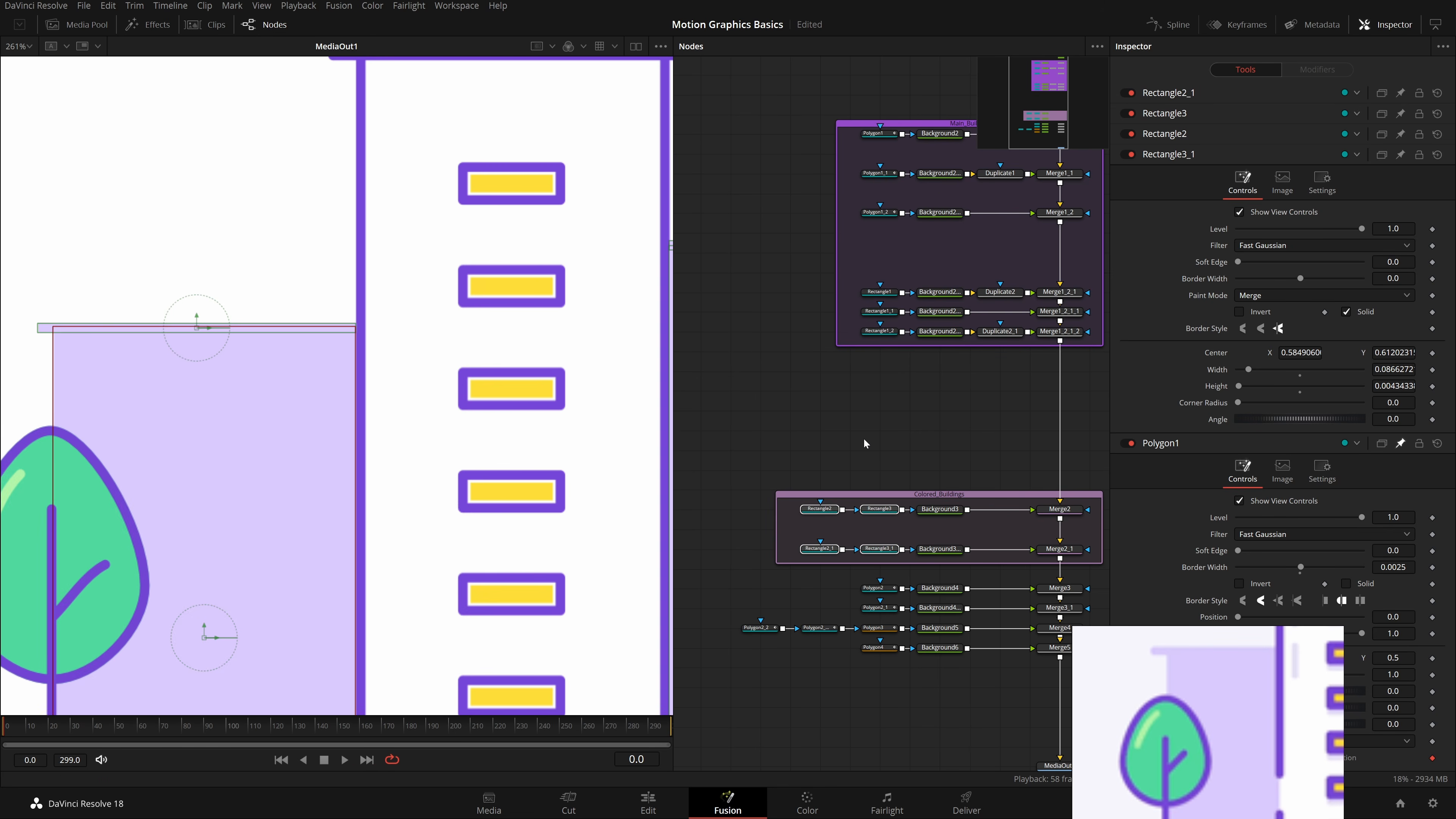
pyautogui.click(863, 438)
pyautogui.scroll(-3, 528, 378)
pyautogui.moveTo(529, 379); pyautogui.dragTo(334, 368)
pyautogui.hotkey('ctrl', 'f')
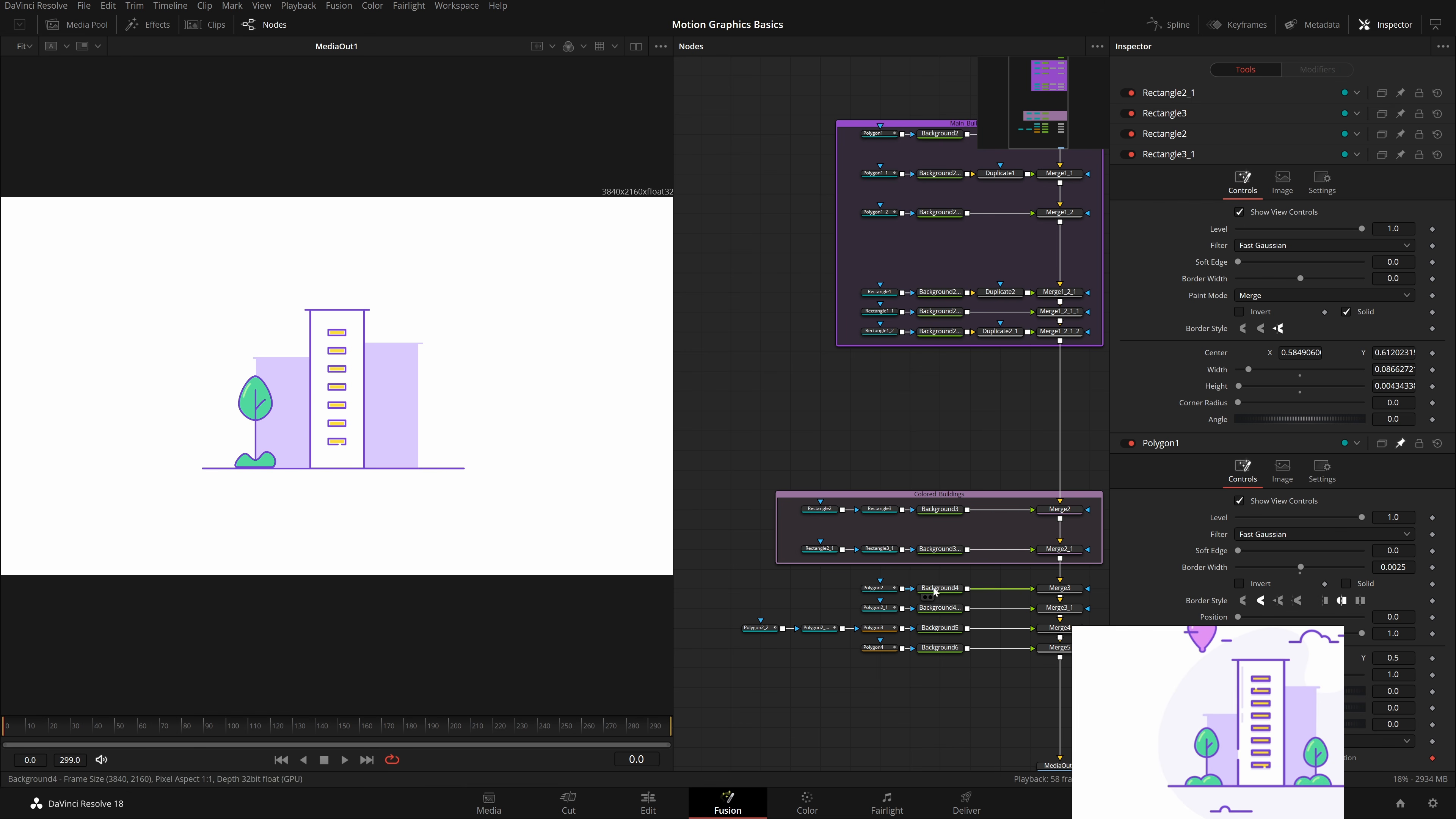
# Step: Move the tree's nodes down away from the Colored_Buildings group and lower MediaOut1 to make room
pyautogui.moveTo(975, 612); pyautogui.dragTo(906, 492)
pyautogui.scroll(-2, 986, 715)
pyautogui.moveTo(1034, 554); pyautogui.dragTo(687, 412)
pyautogui.scroll(-4, 861, 492)
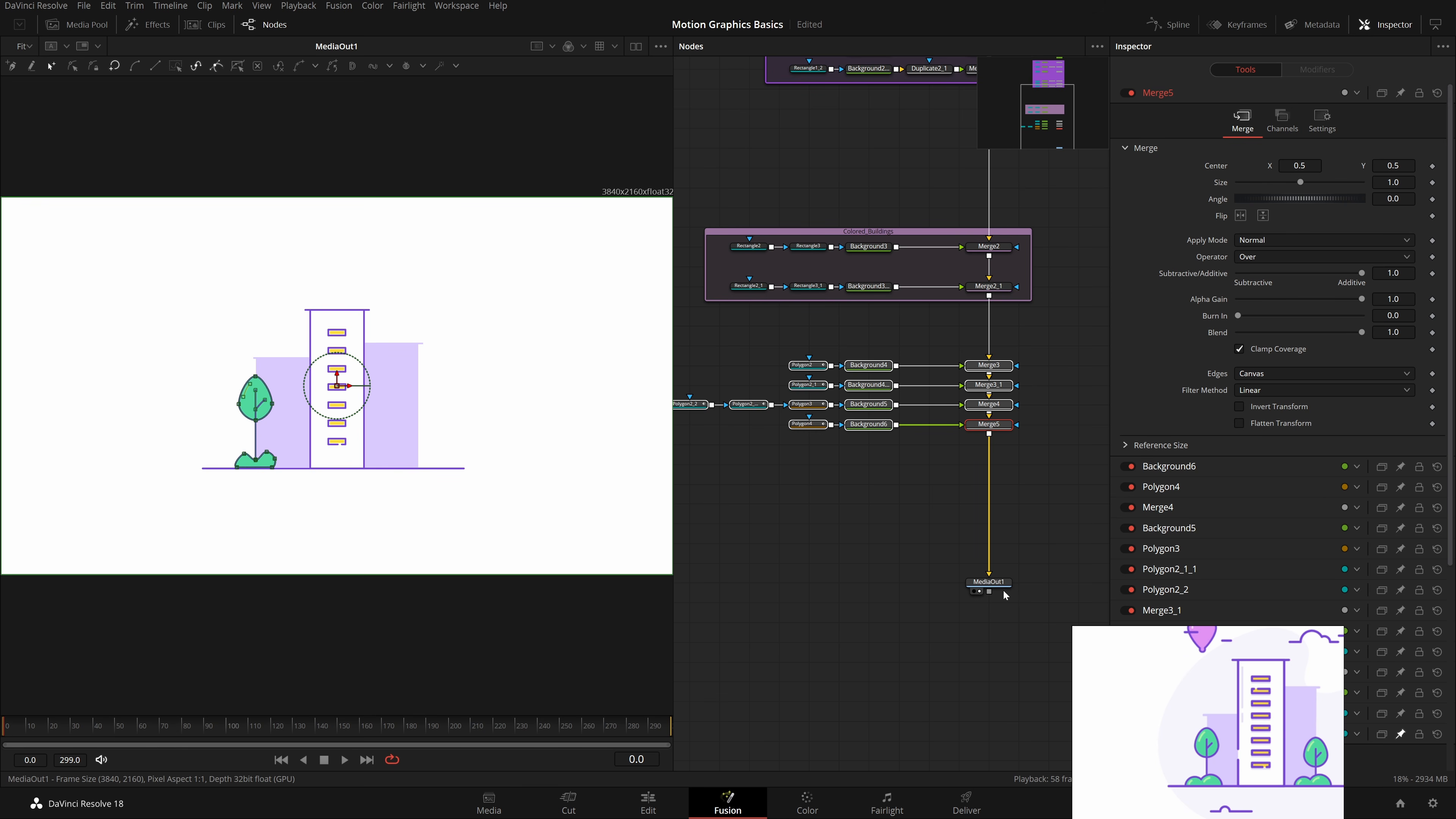
pyautogui.click(990, 665)
# Step: Select all the tree's polygon, background and merge nodes and wrap them in an Underlay
pyautogui.moveTo(1036, 344); pyautogui.dragTo(672, 505)
pyautogui.hotkey('shift', 'space')
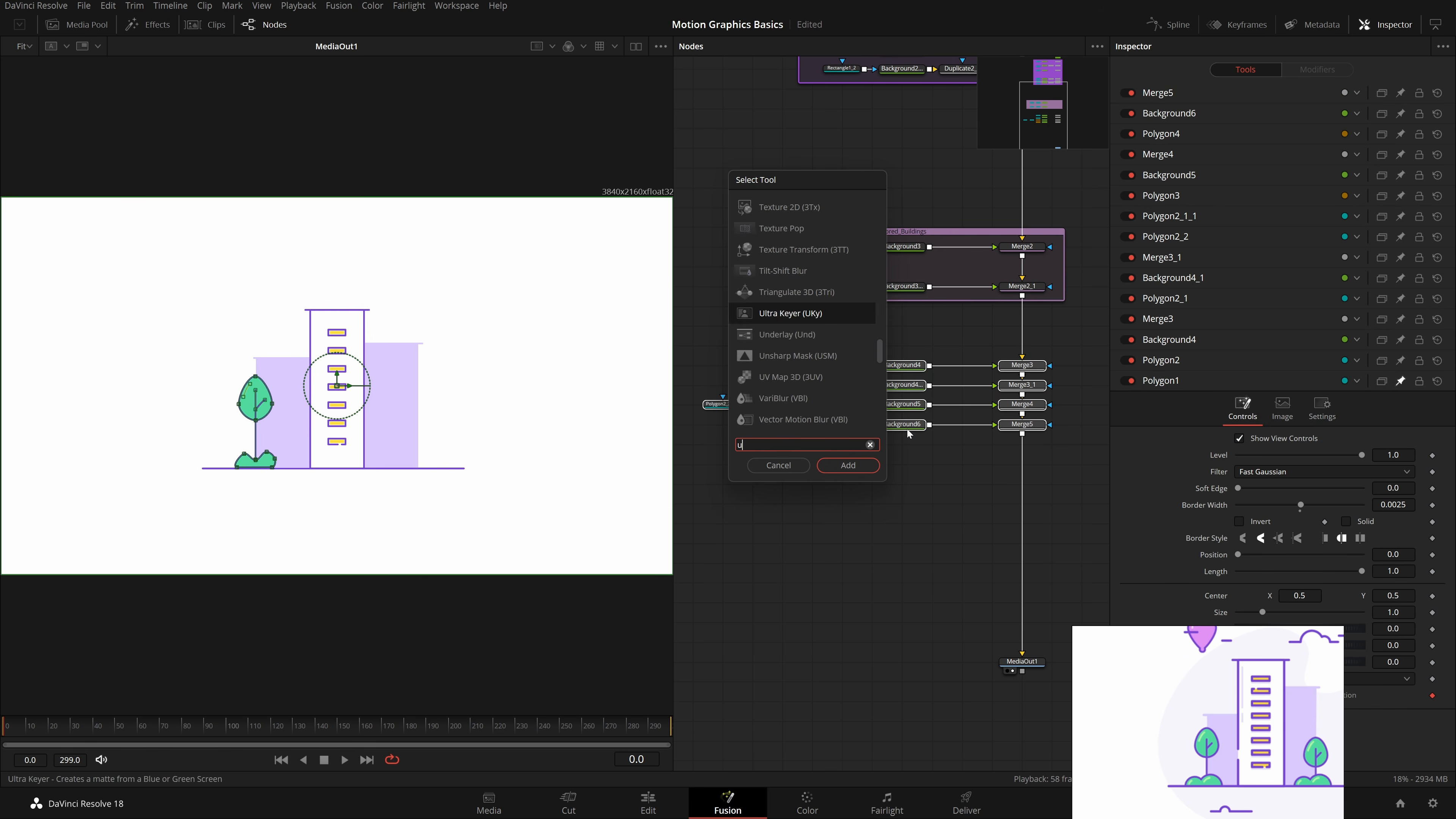
pyautogui.write('und')
pyautogui.press('Return')
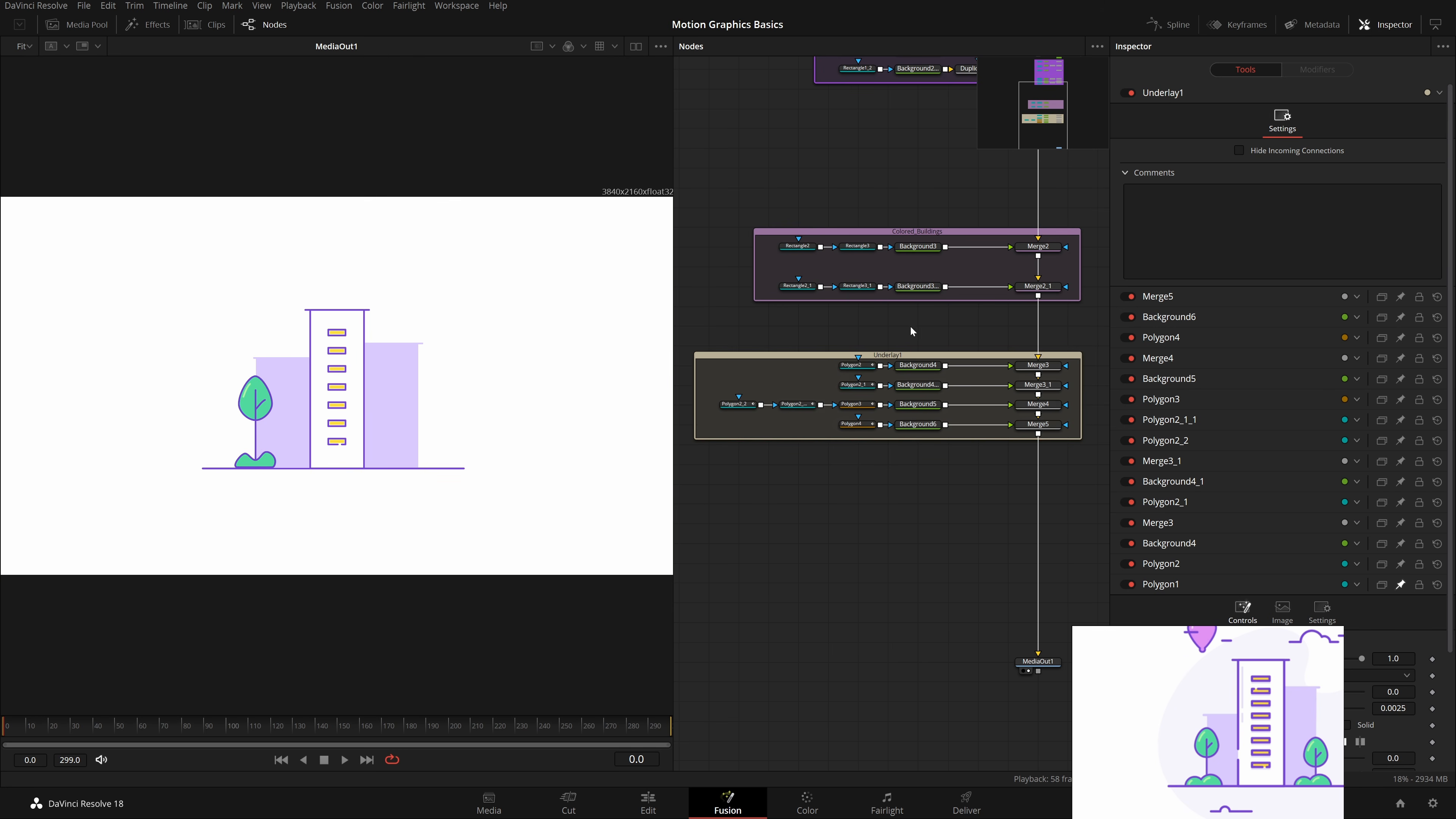
# Step: Rename the tree nodes' underlay to Leaf and set its color to Green
pyautogui.click(899, 357)
pyautogui.press('F2')
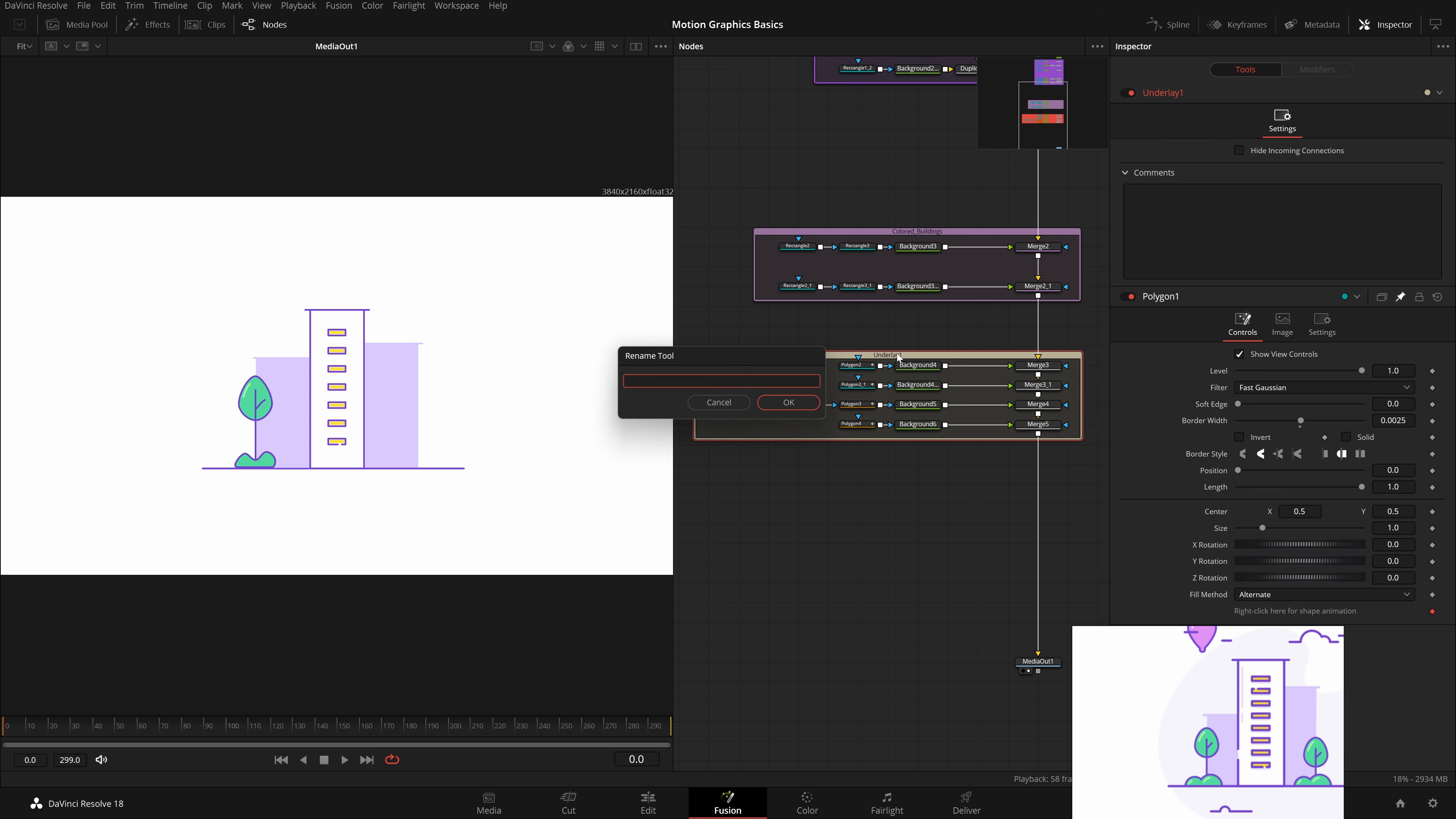
pyautogui.press('Return')
pyautogui.rightClick(918, 356)
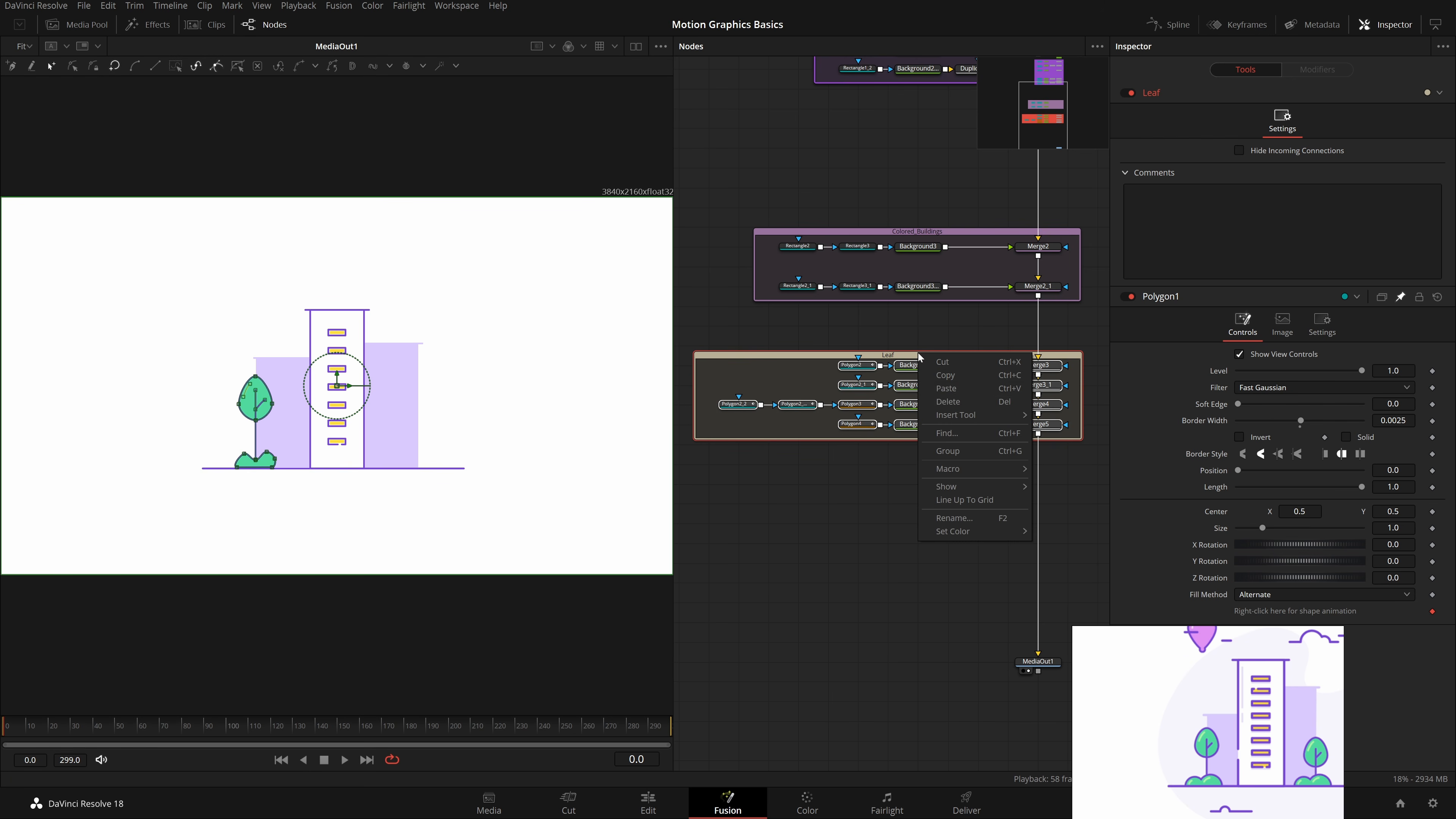
pyautogui.click(999, 500)
pyautogui.rightClick(898, 358)
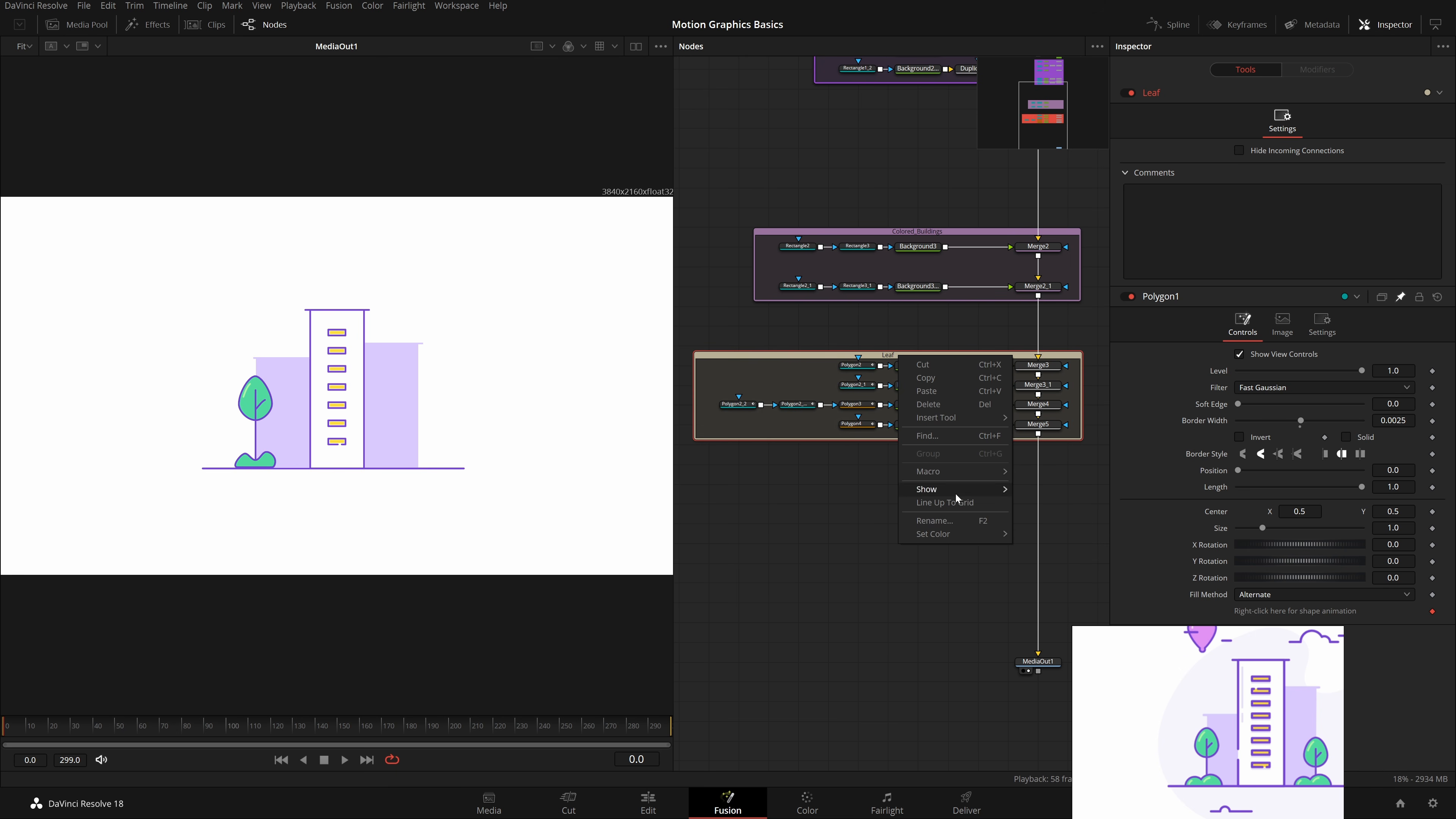
pyautogui.moveTo(974, 534)
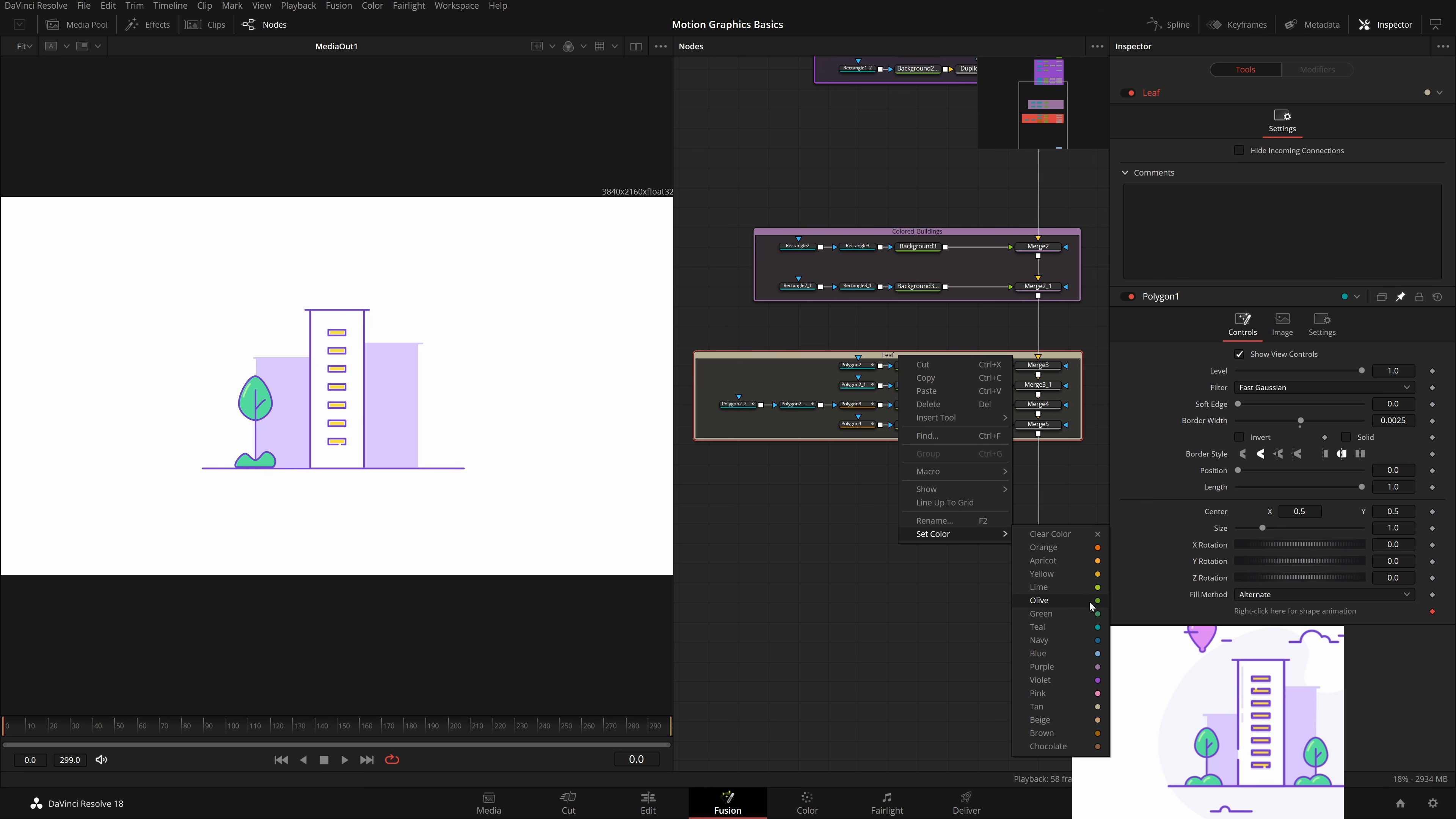
pyautogui.click(1079, 613)
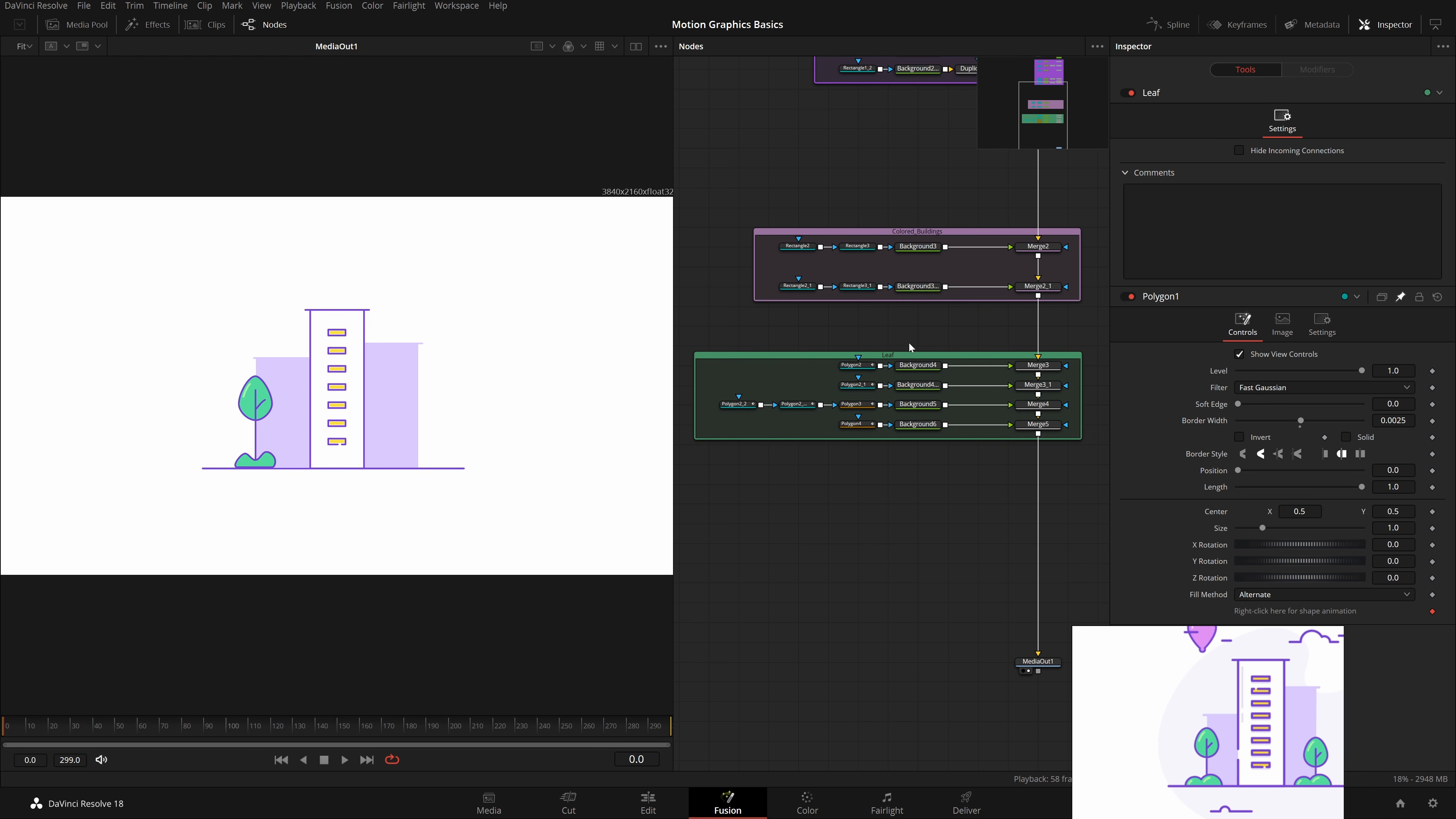
# Step: Duplicate the Leaf group and place the copy below the original, in line with the main node chain before MediaOut1
pyautogui.moveTo(1081, 485); pyautogui.dragTo(708, 344)
pyautogui.hotkey('ctrl', 'v')
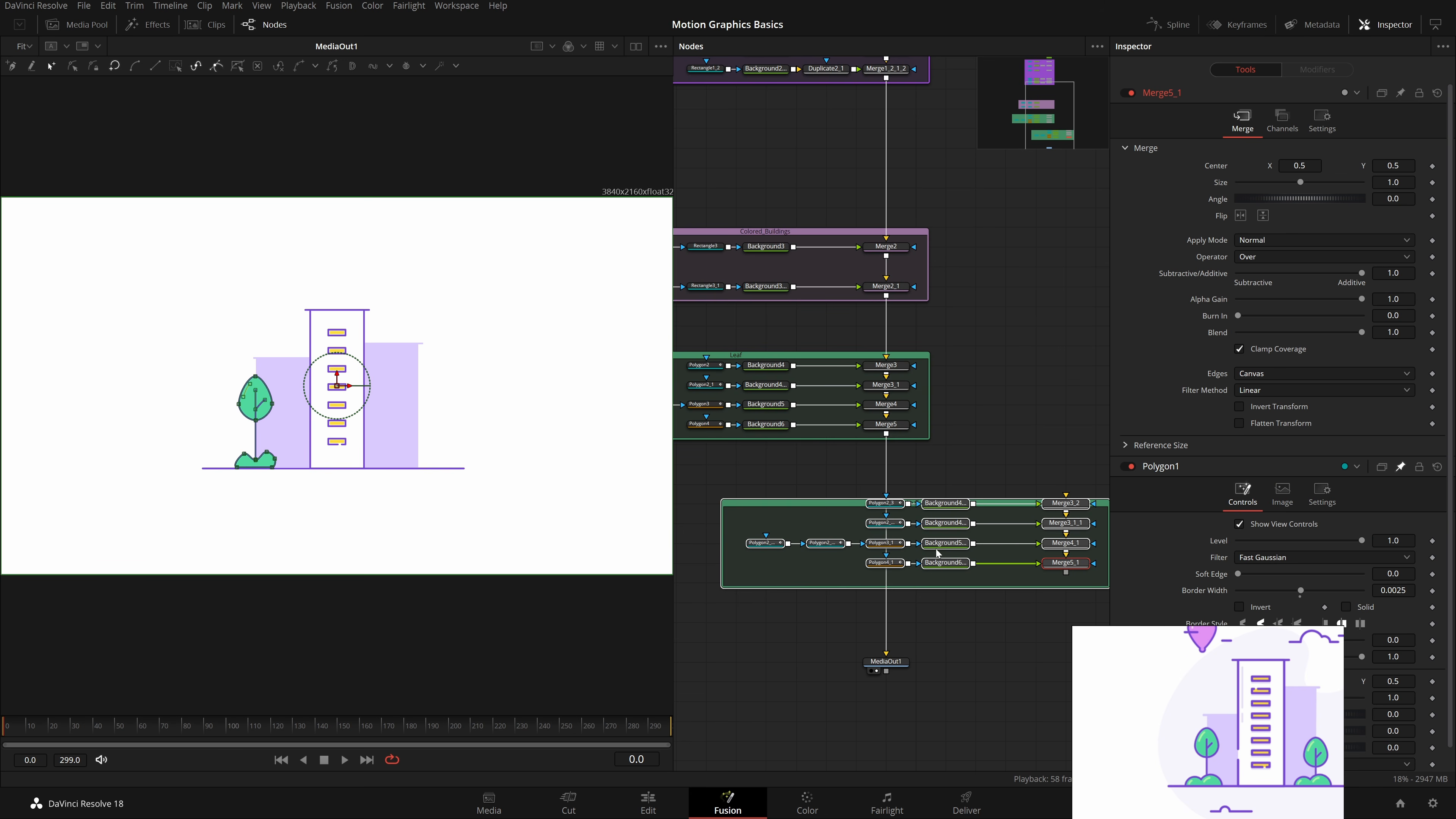
pyautogui.moveTo(1017, 518); pyautogui.dragTo(883, 523)
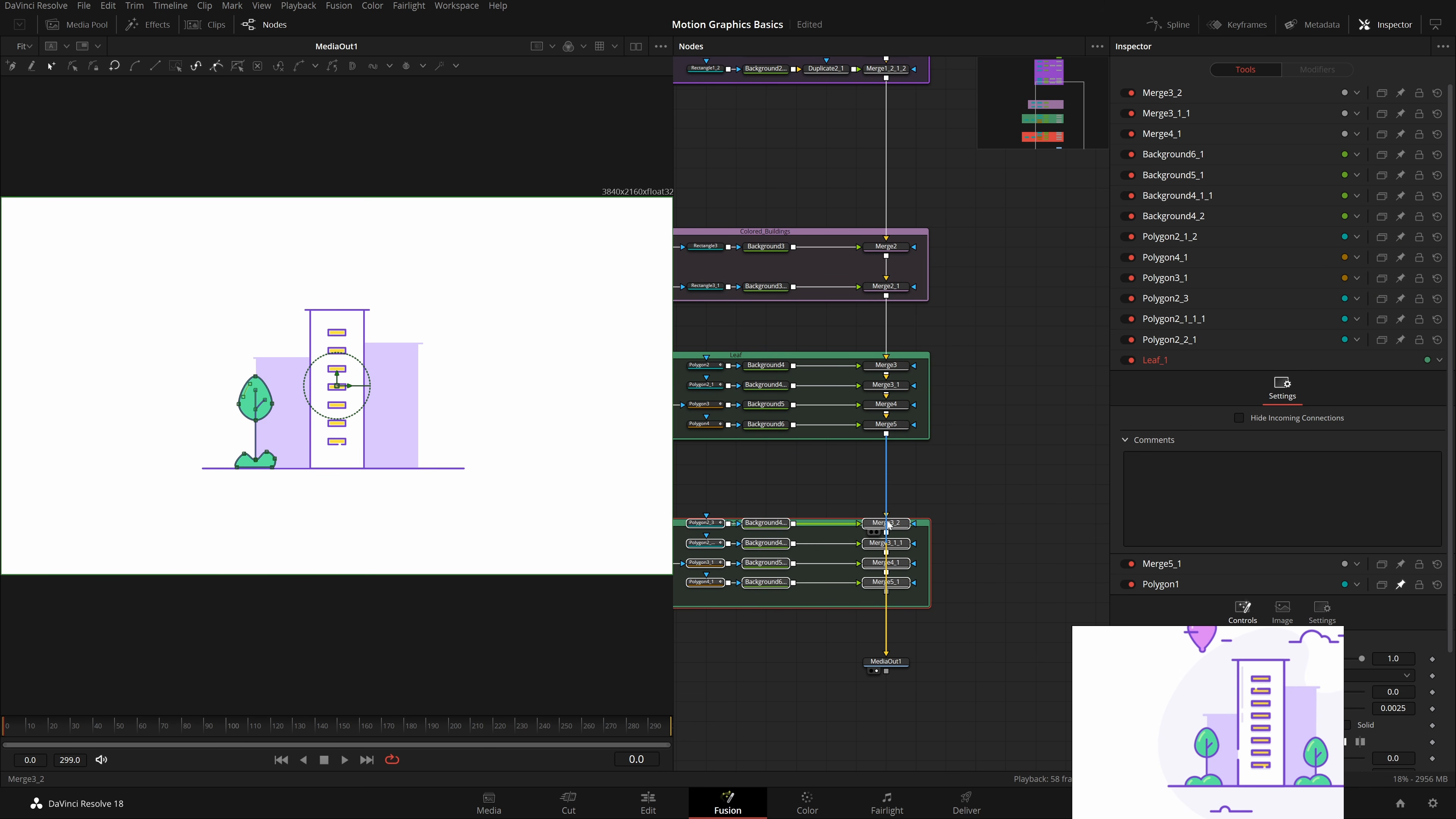
pyautogui.click(887, 520)
pyautogui.scroll(3, 887, 520)
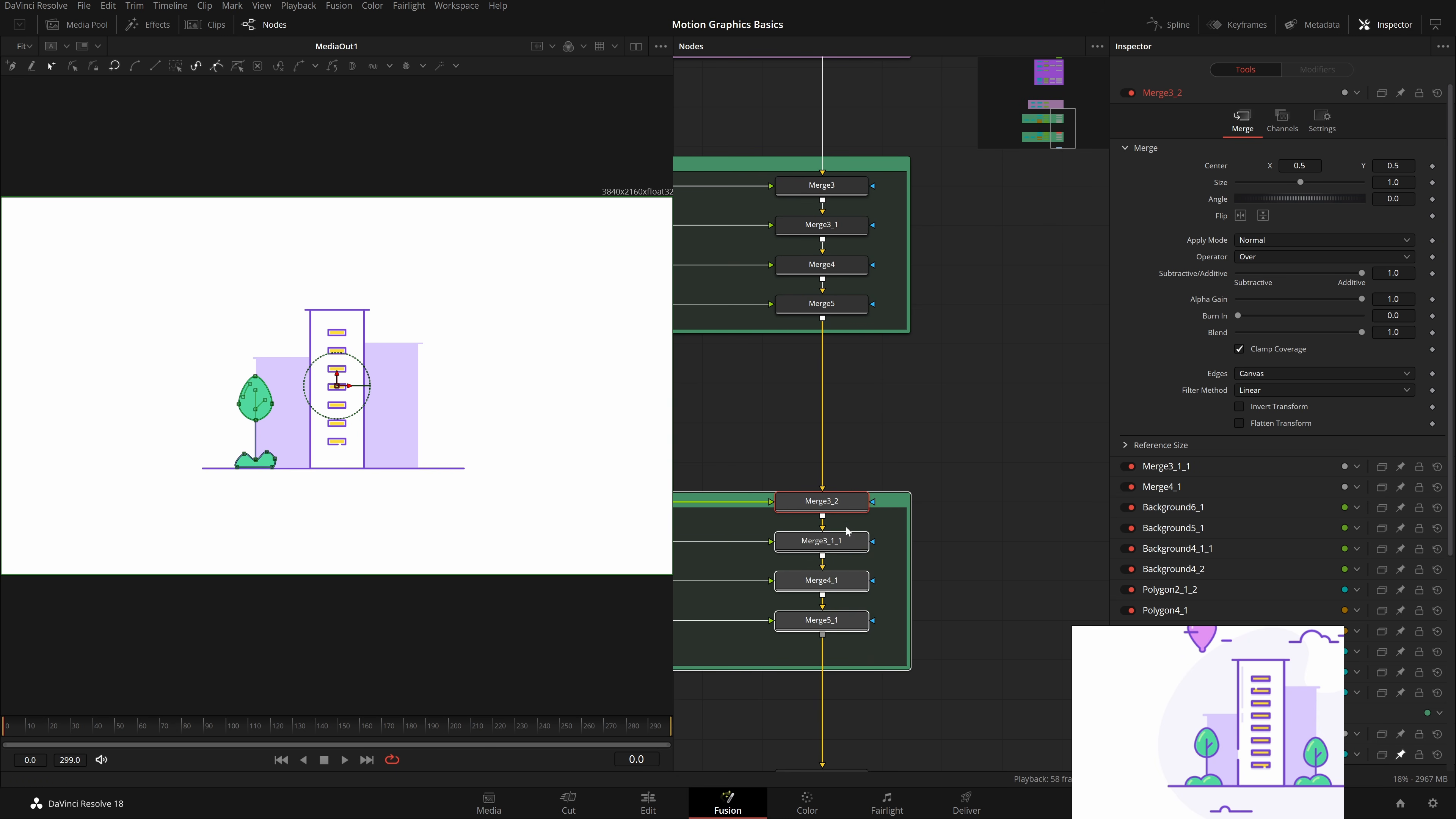
# Step: Wire the copied tree's merges and backgrounds into the main chain and extend the Leaf_1 underlay over its top row
pyautogui.moveTo(844, 539)
pyautogui.mouseDown()
pyautogui.moveTo(791, 554)
pyautogui.moveTo(821, 550)
pyautogui.mouseUp()
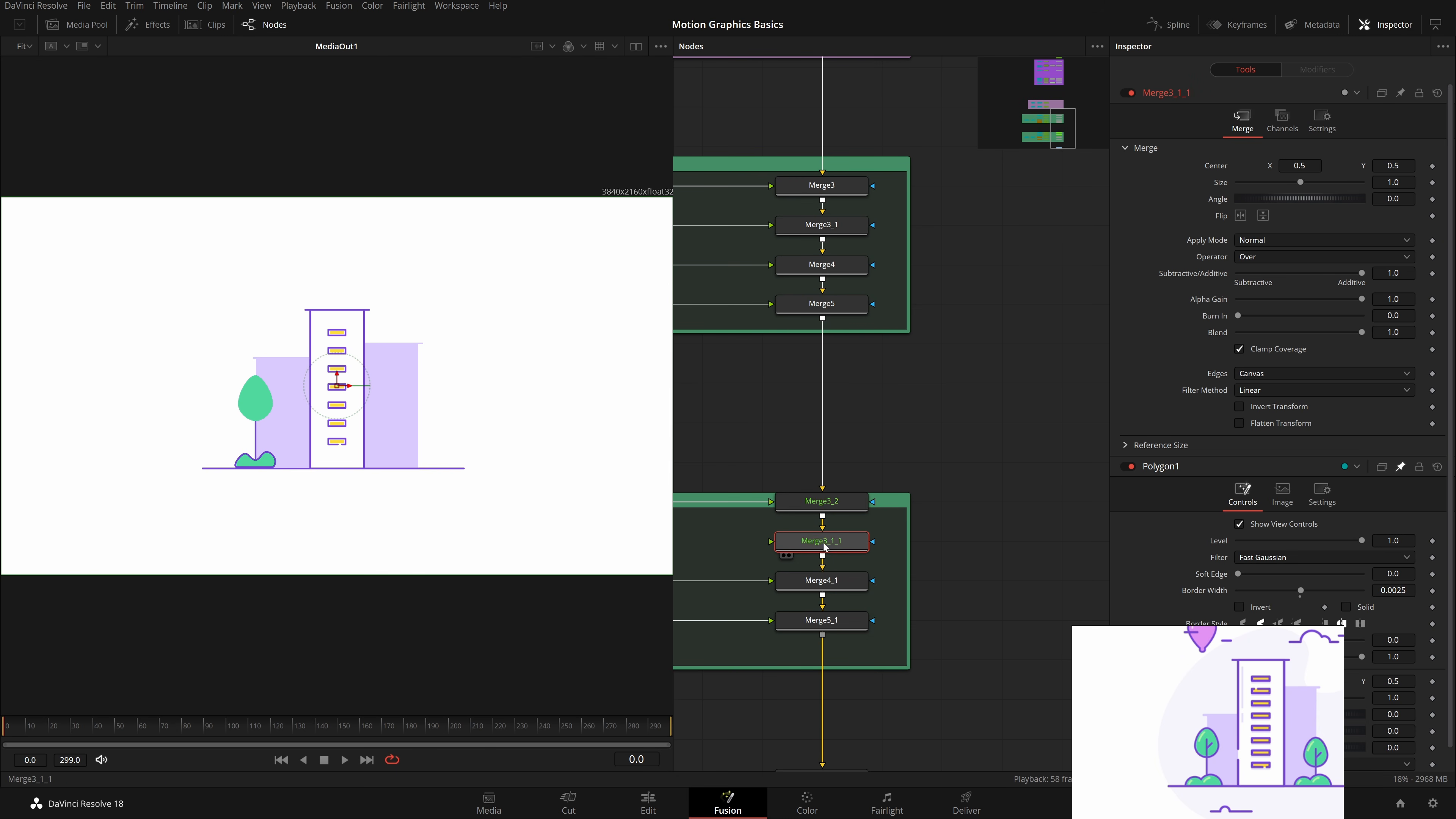
pyautogui.click(825, 580)
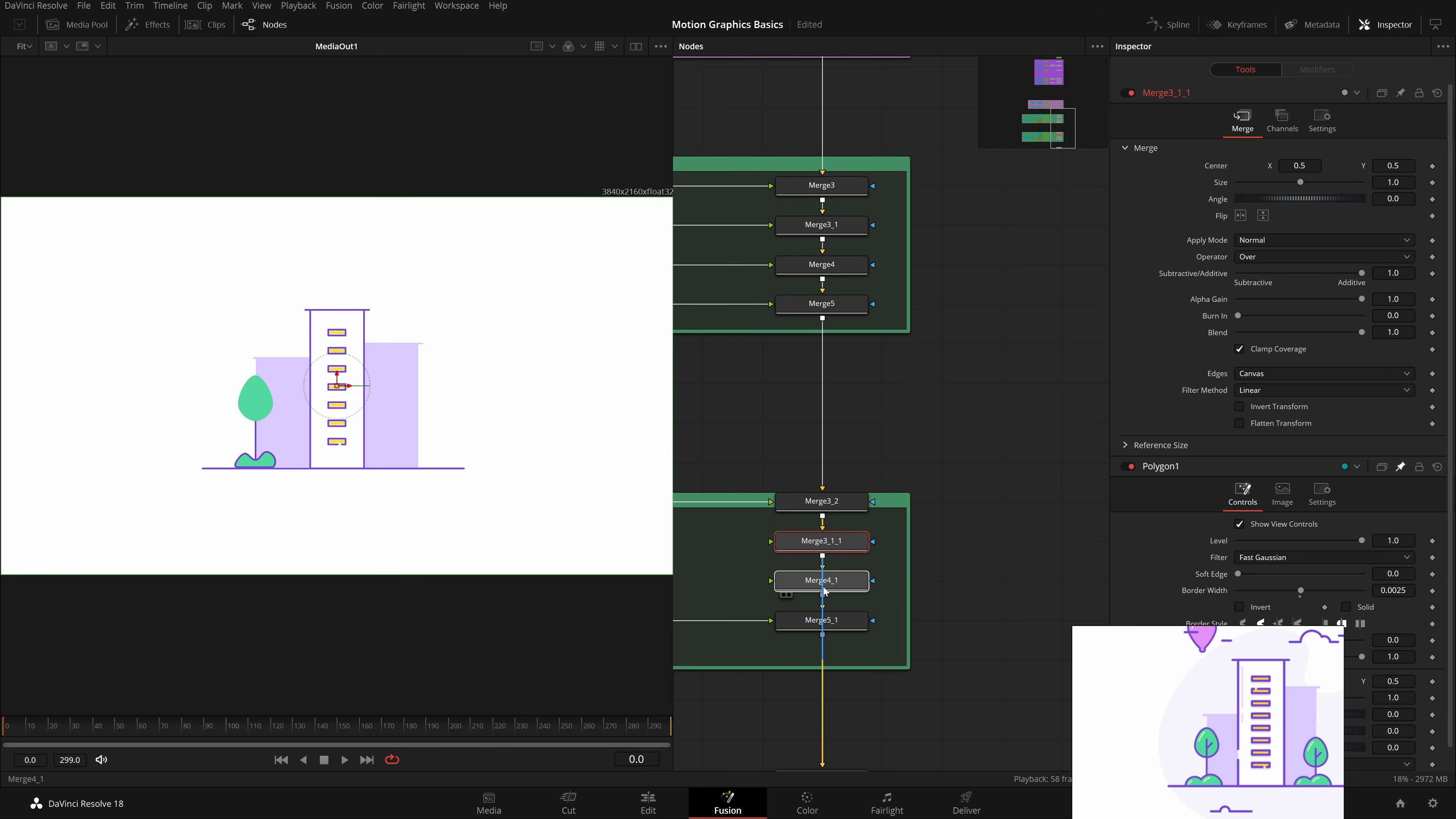
pyautogui.click(819, 622)
pyautogui.scroll(-3, 917, 573)
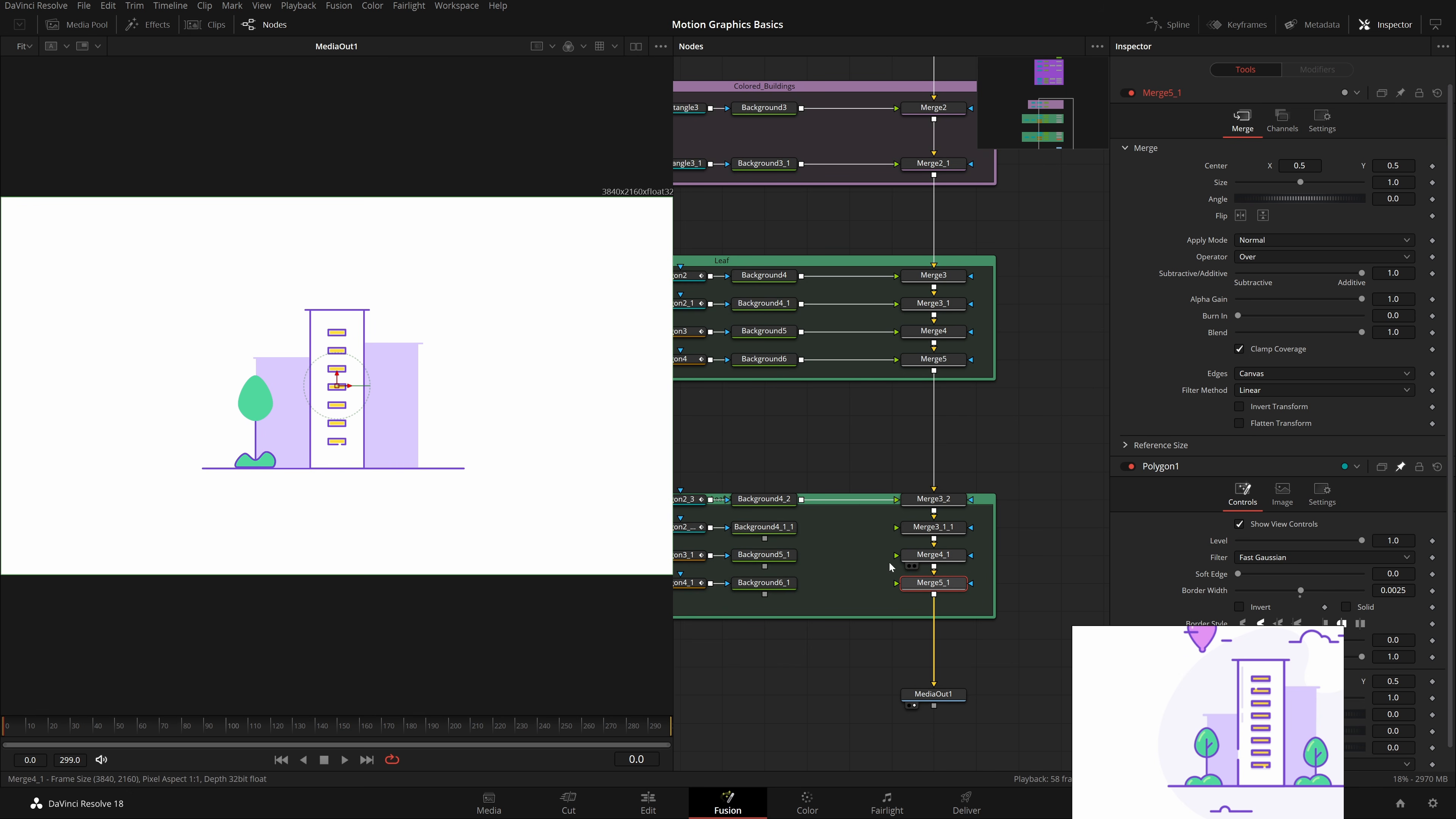
pyautogui.moveTo(896, 582); pyautogui.dragTo(945, 560)
pyautogui.moveTo(765, 539); pyautogui.dragTo(929, 529)
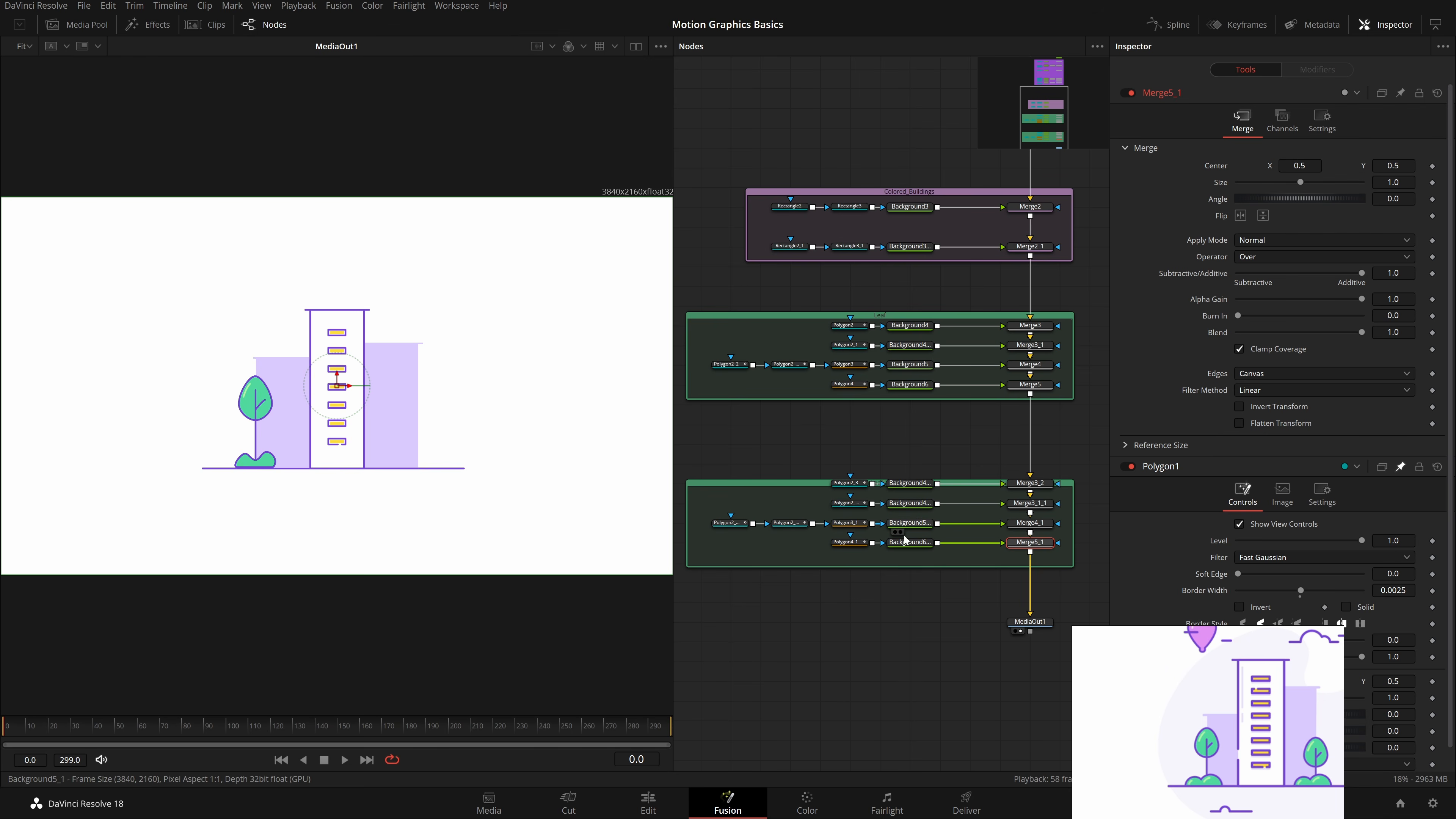
pyautogui.scroll(3, 906, 538)
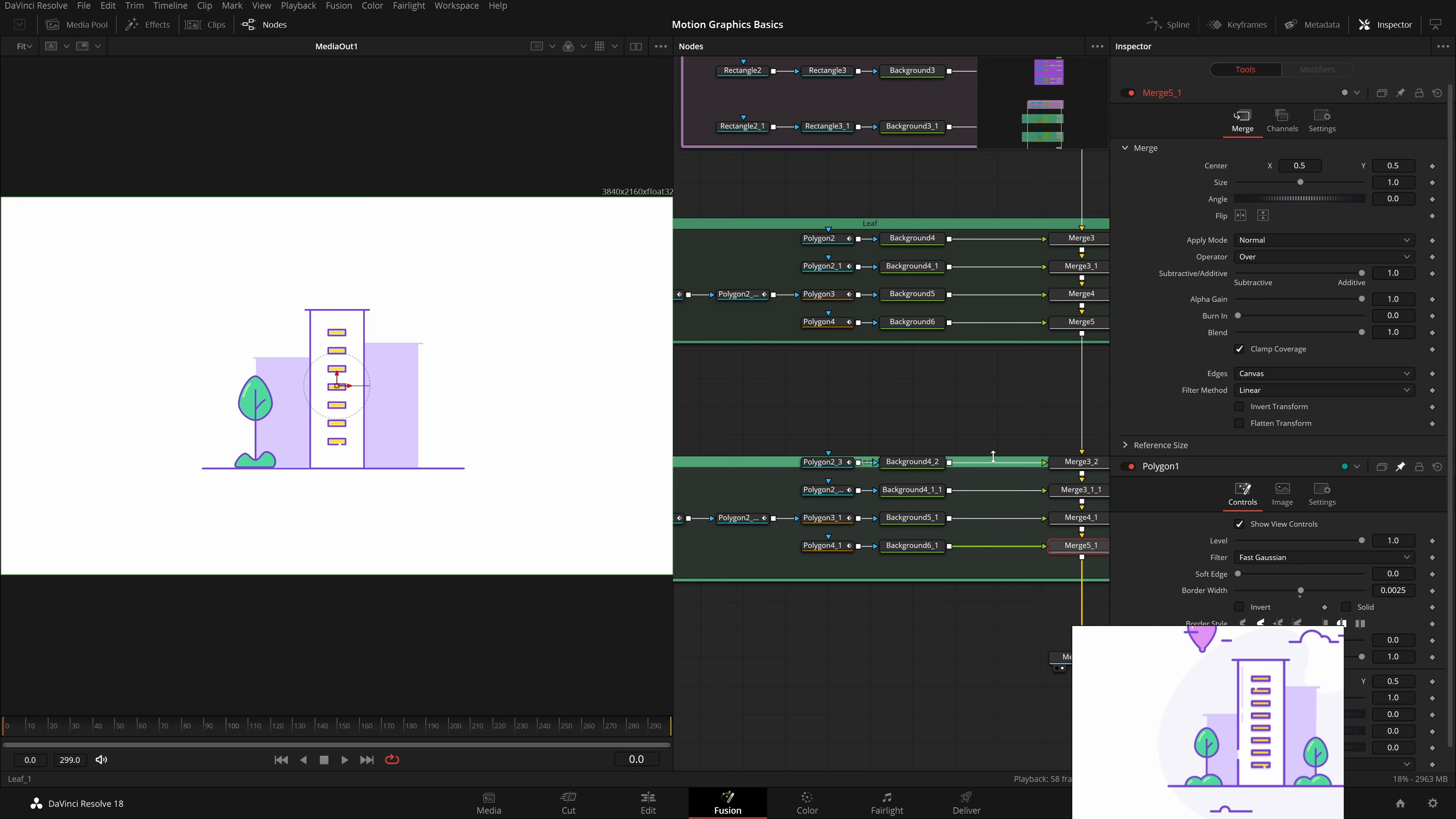
pyautogui.moveTo(993, 456); pyautogui.dragTo(992, 440)
pyautogui.scroll(-3, 961, 406)
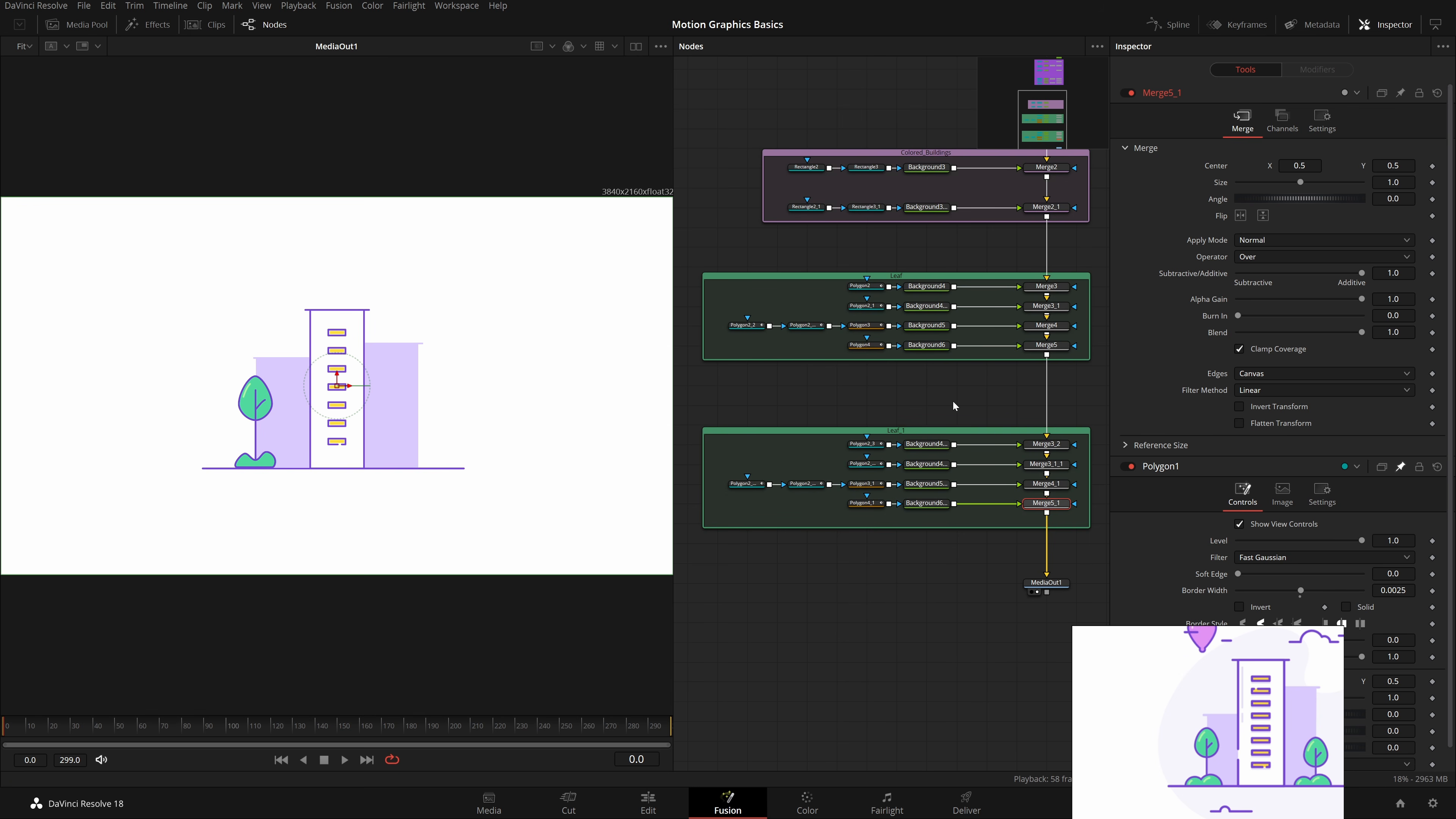
# Step: Delete the whole duplicated Leaf_1 group
pyautogui.click(973, 396)
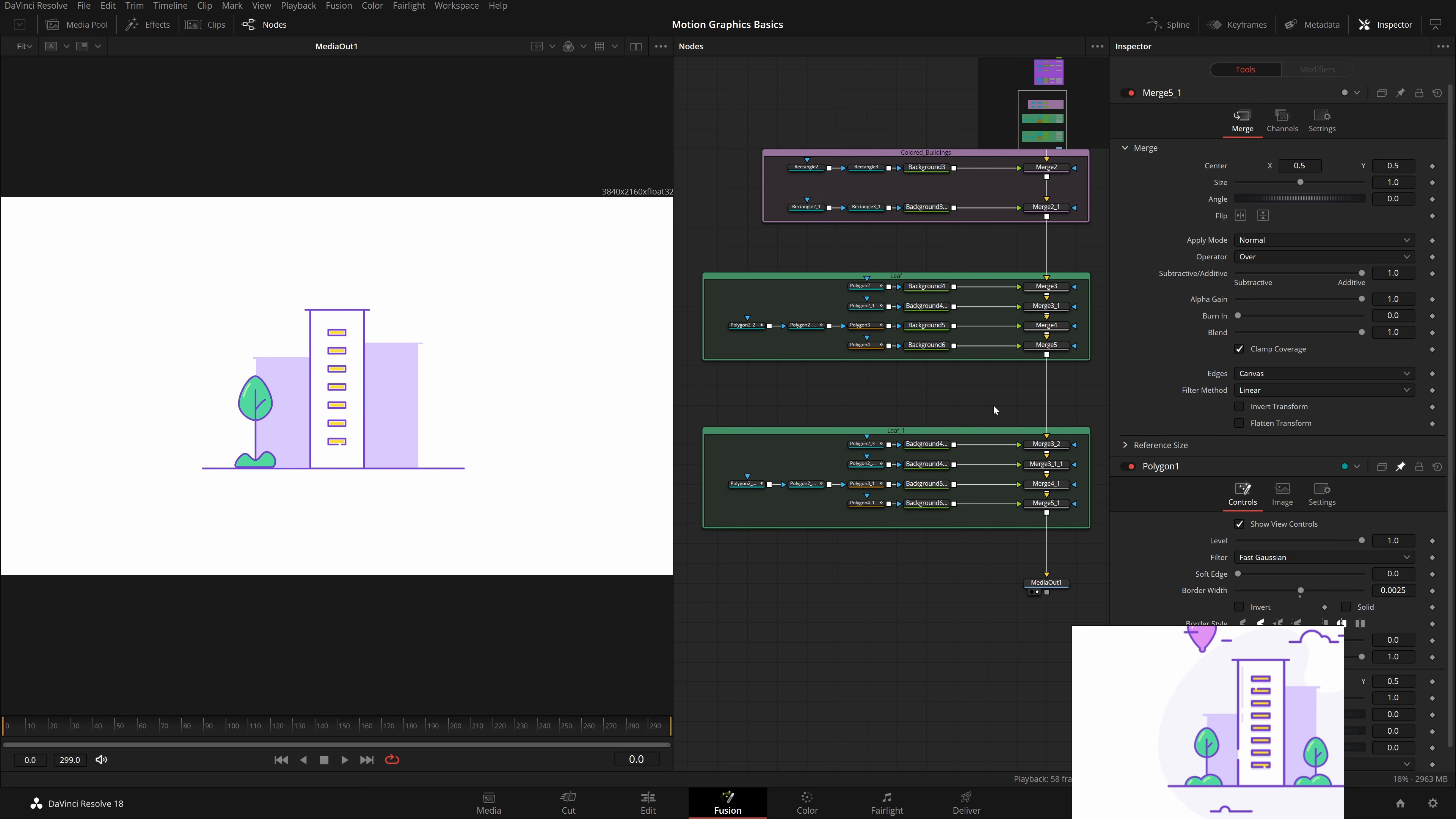
pyautogui.moveTo(1085, 415); pyautogui.dragTo(698, 557)
pyautogui.press('Delete')
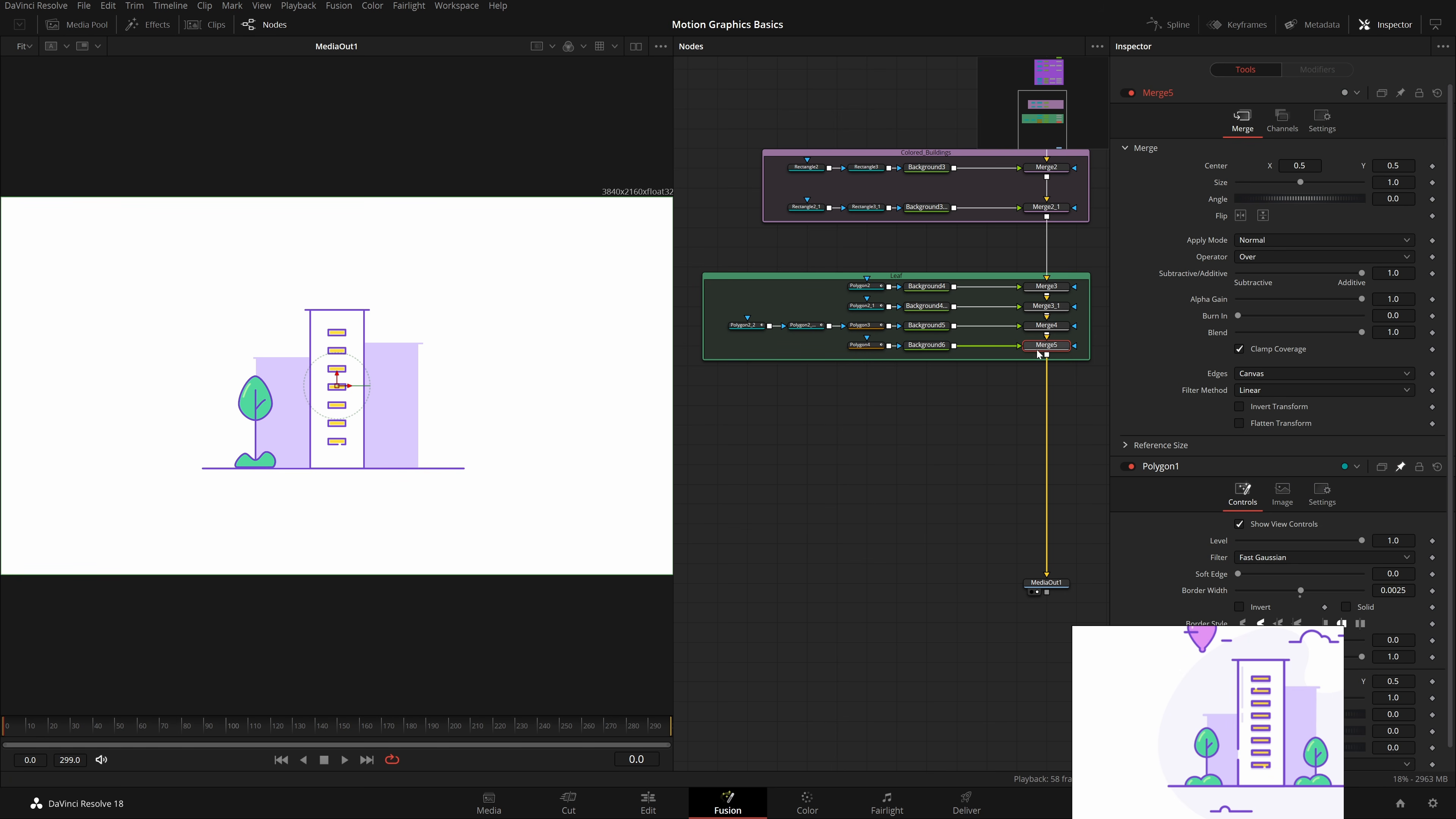
# Step: Try adding a Transform fed by Merge5 and merging its output back into the main chain
pyautogui.click(1046, 345)
pyautogui.hotkey('shift', 'space')
pyautogui.write('undxf')
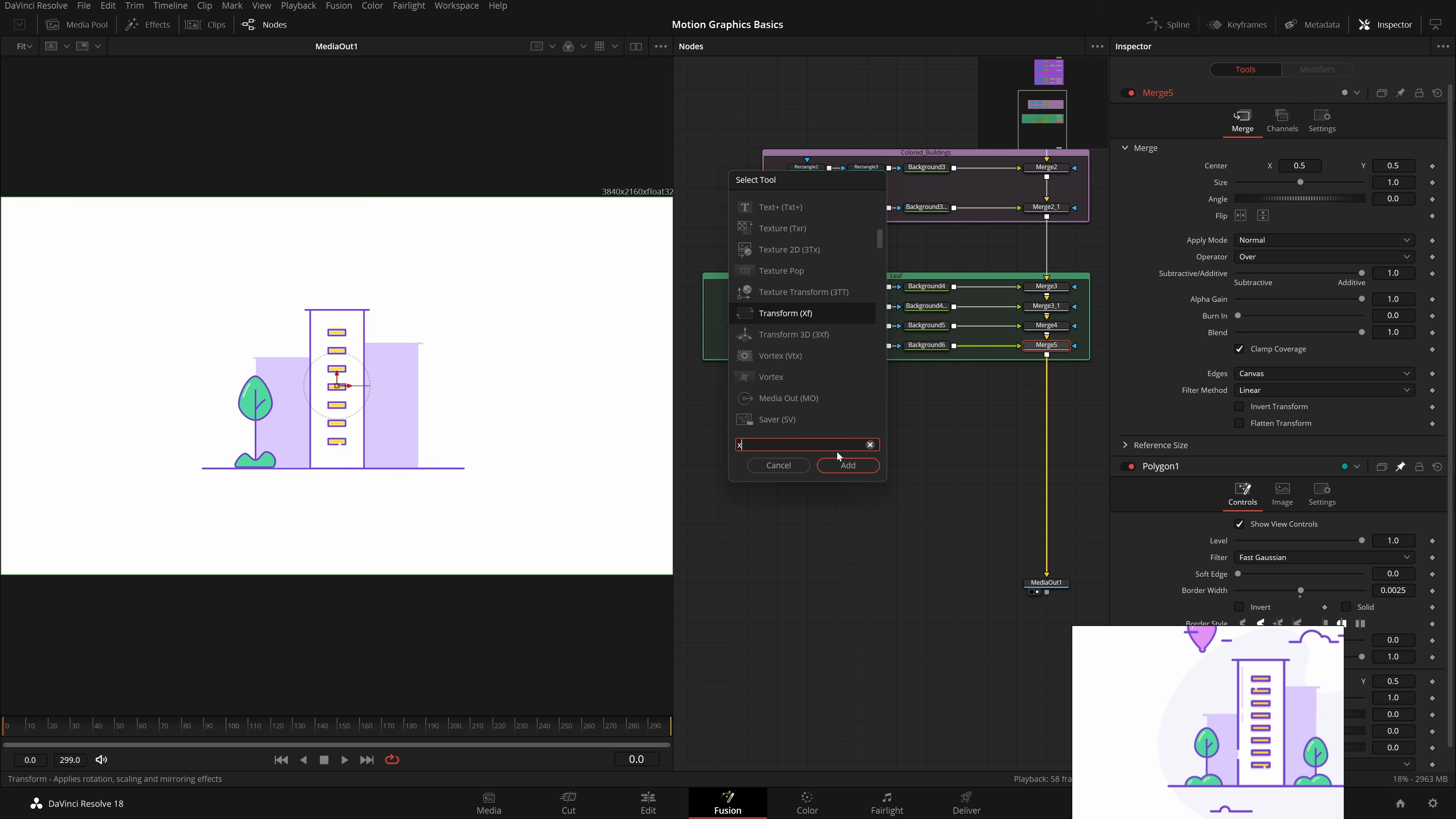
pyautogui.press('Return')
pyautogui.moveTo(960, 413); pyautogui.dragTo(929, 439)
pyautogui.scroll(2, 935, 437)
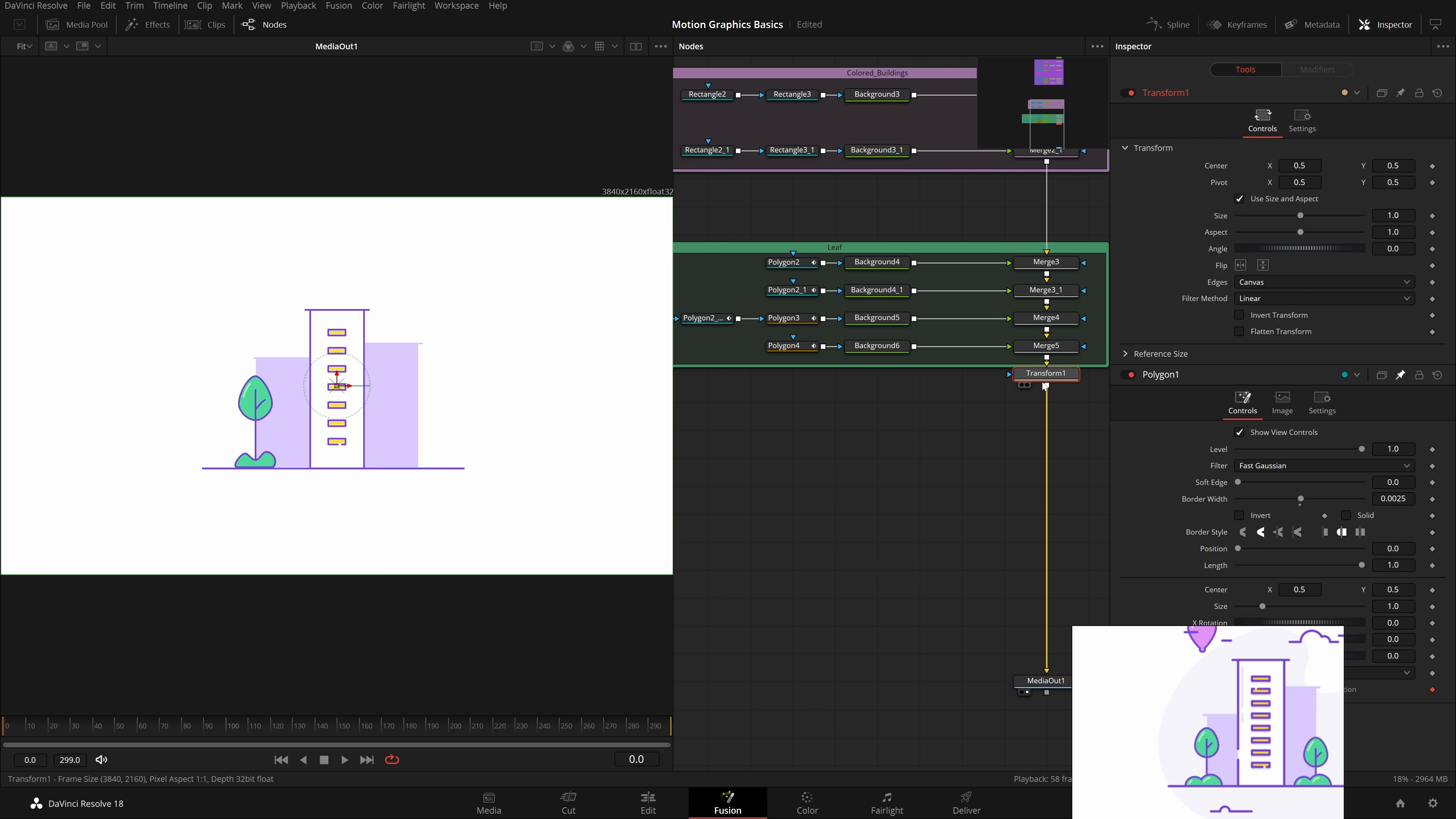
pyautogui.moveTo(1056, 376)
pyautogui.mouseDown()
pyautogui.moveTo(931, 438)
pyautogui.moveTo(936, 411)
pyautogui.moveTo(920, 436)
pyautogui.moveTo(836, 403)
pyautogui.moveTo(996, 512)
pyautogui.moveTo(1047, 359)
pyautogui.mouseUp()
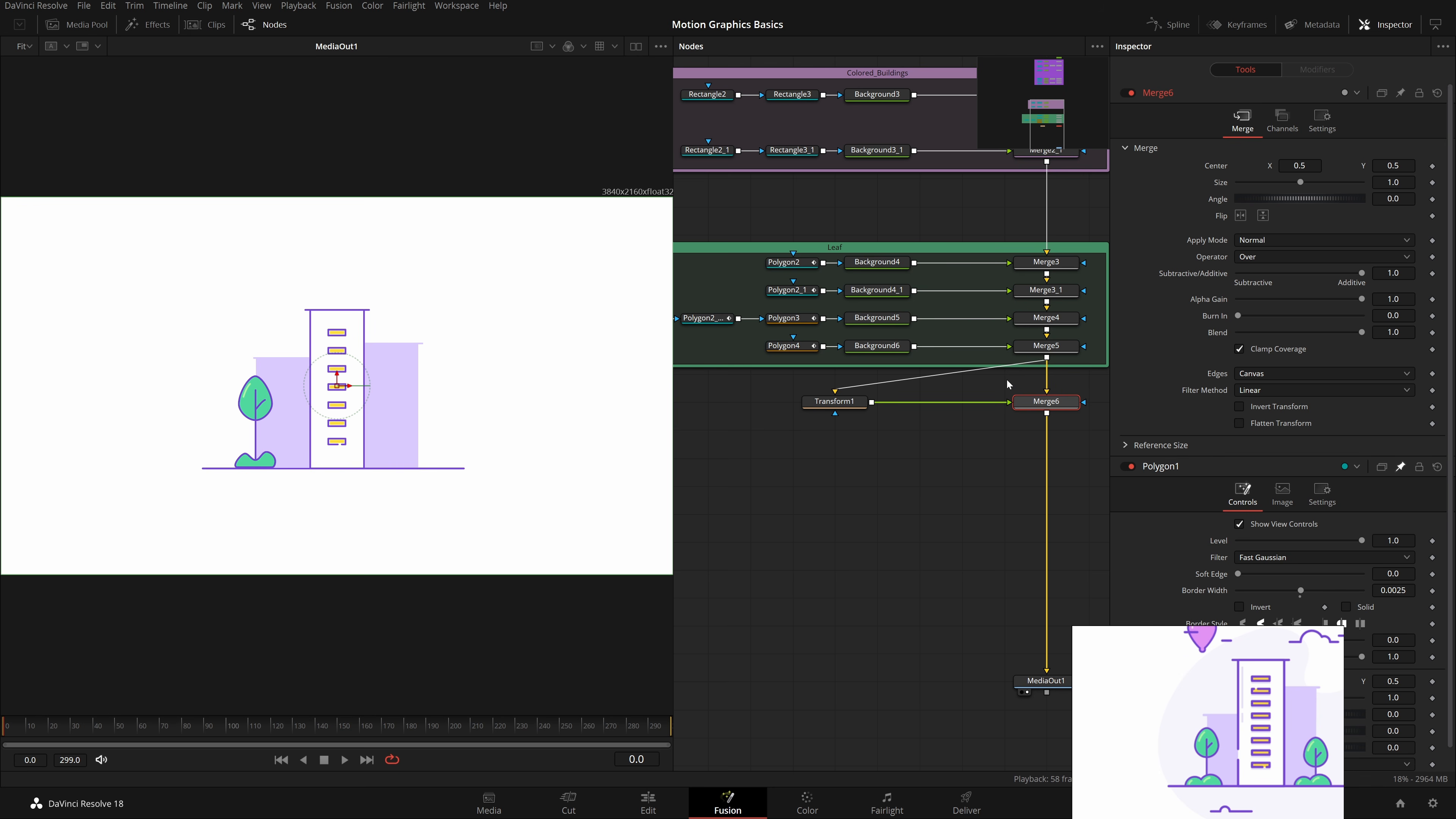
pyautogui.moveTo(781, 267); pyautogui.dragTo(861, 280)
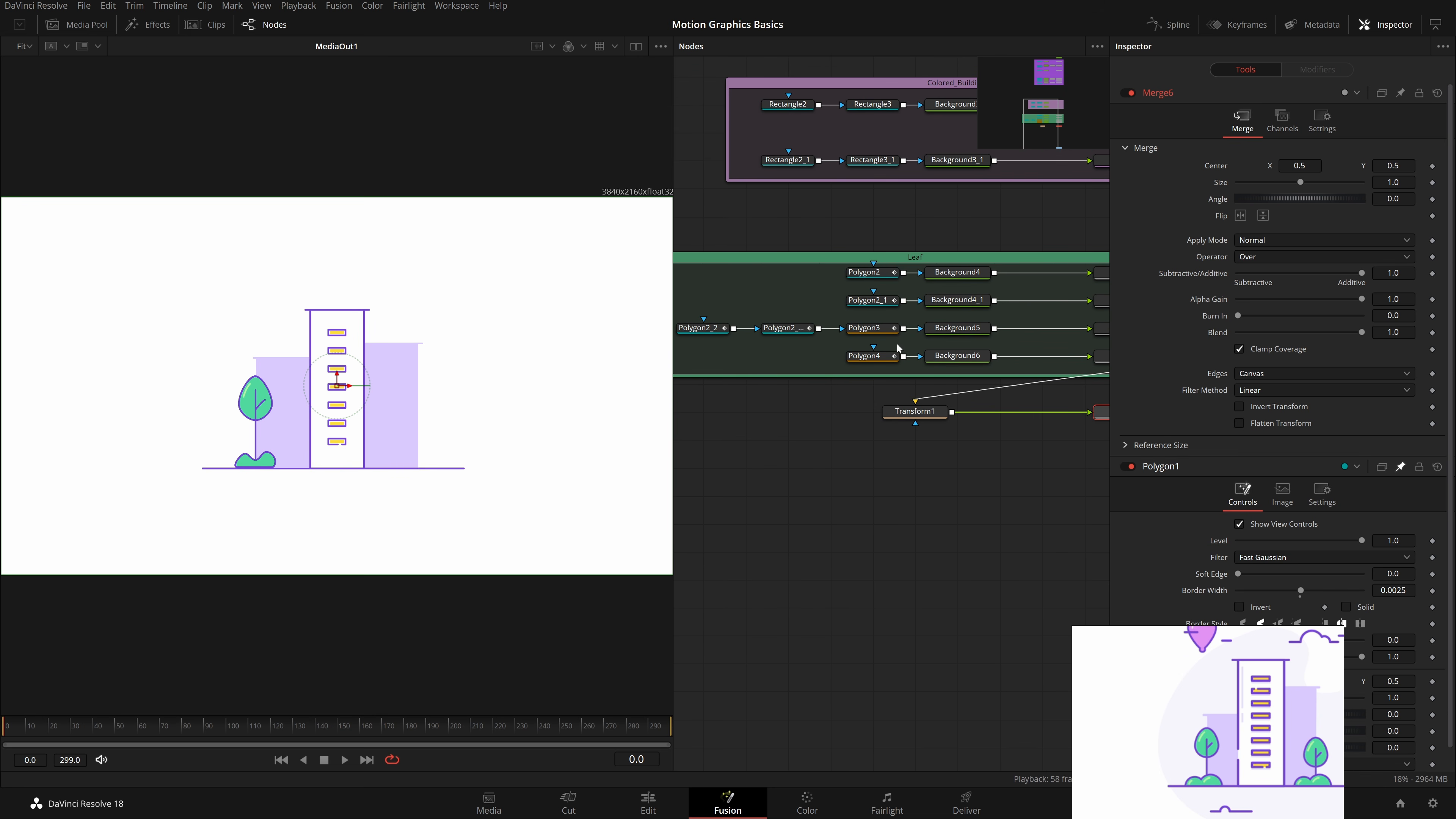
pyautogui.moveTo(956, 303); pyautogui.dragTo(881, 308)
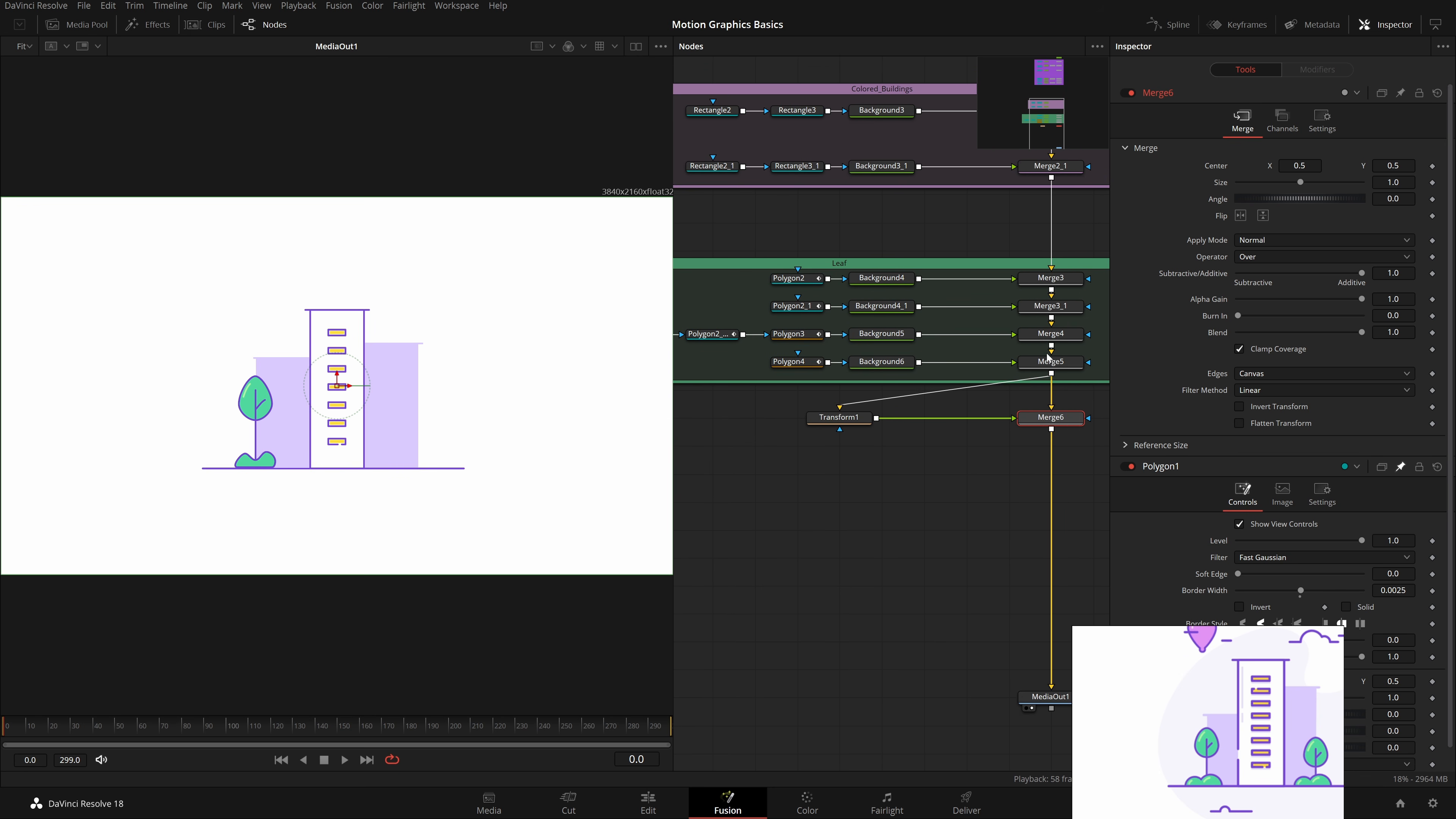
# Step: Remove Transform1 and its merge from below the Leaf group
pyautogui.click(860, 422)
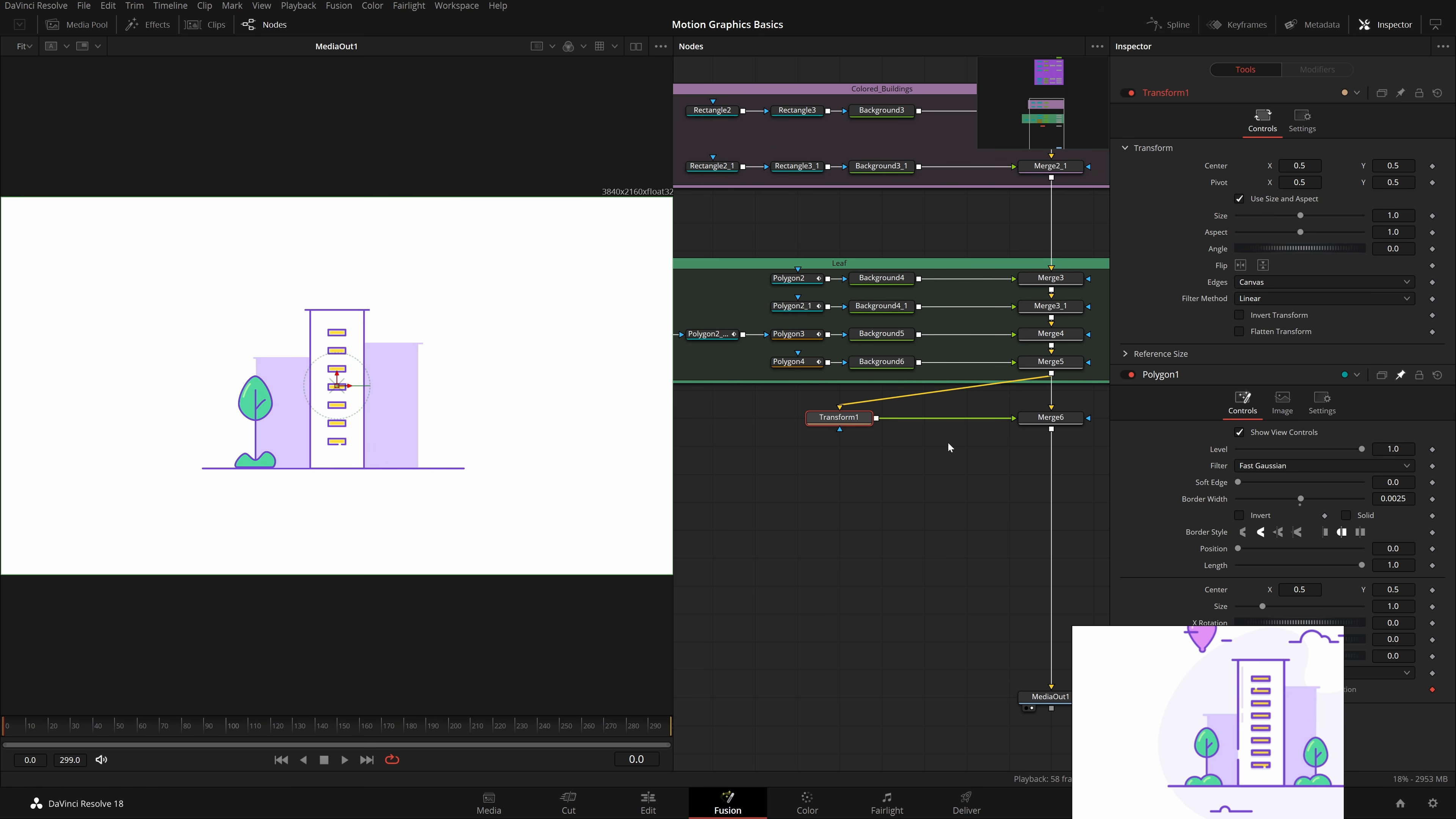
pyautogui.scroll(-3, 948, 442)
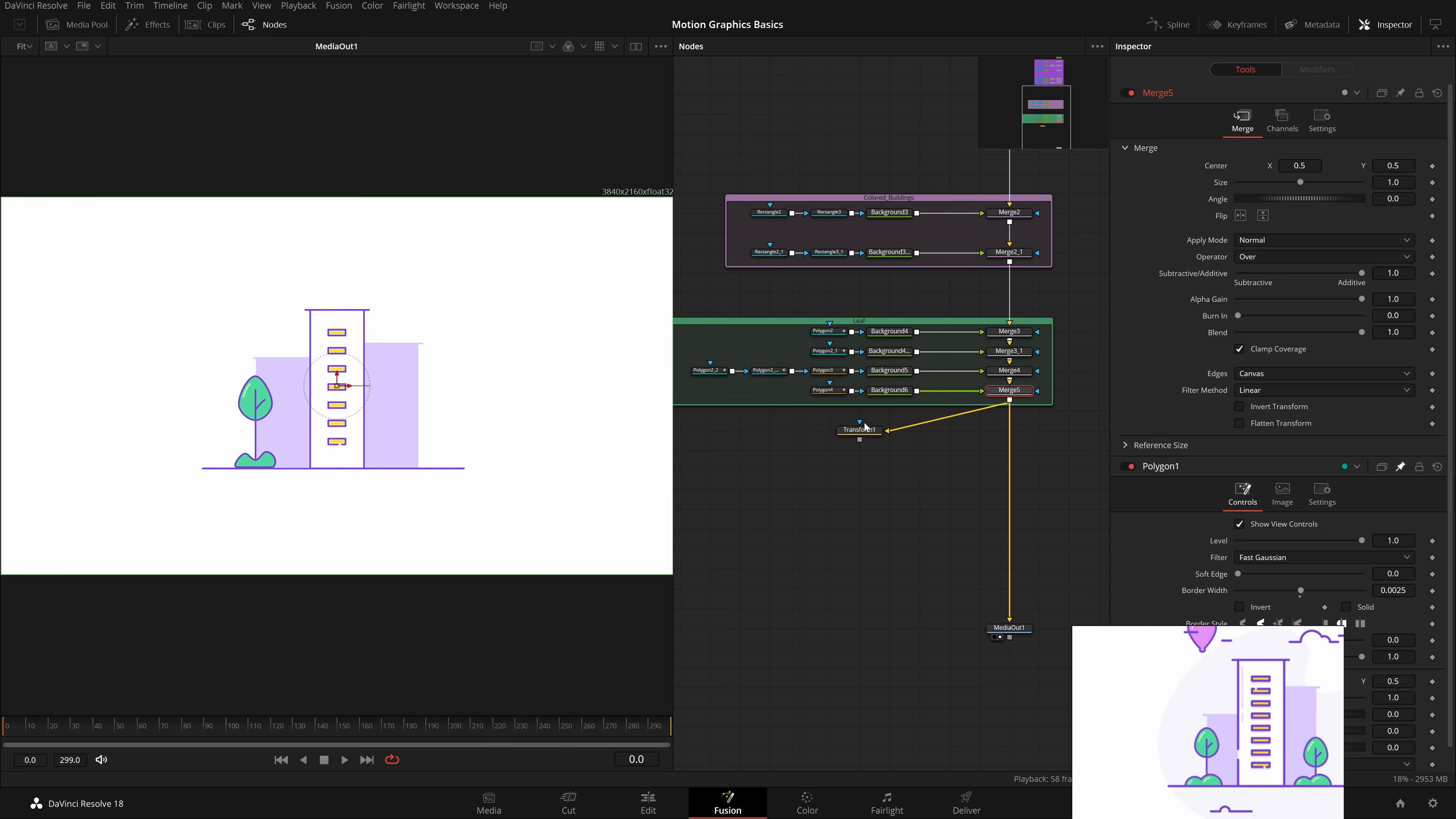
pyautogui.click(865, 428)
pyautogui.press('Delete')
# Step: Move the Leaf group out of the main chain and merge Merge5's output over Merge2_1 with a new Merge node
pyautogui.scroll(-3, 840, 432)
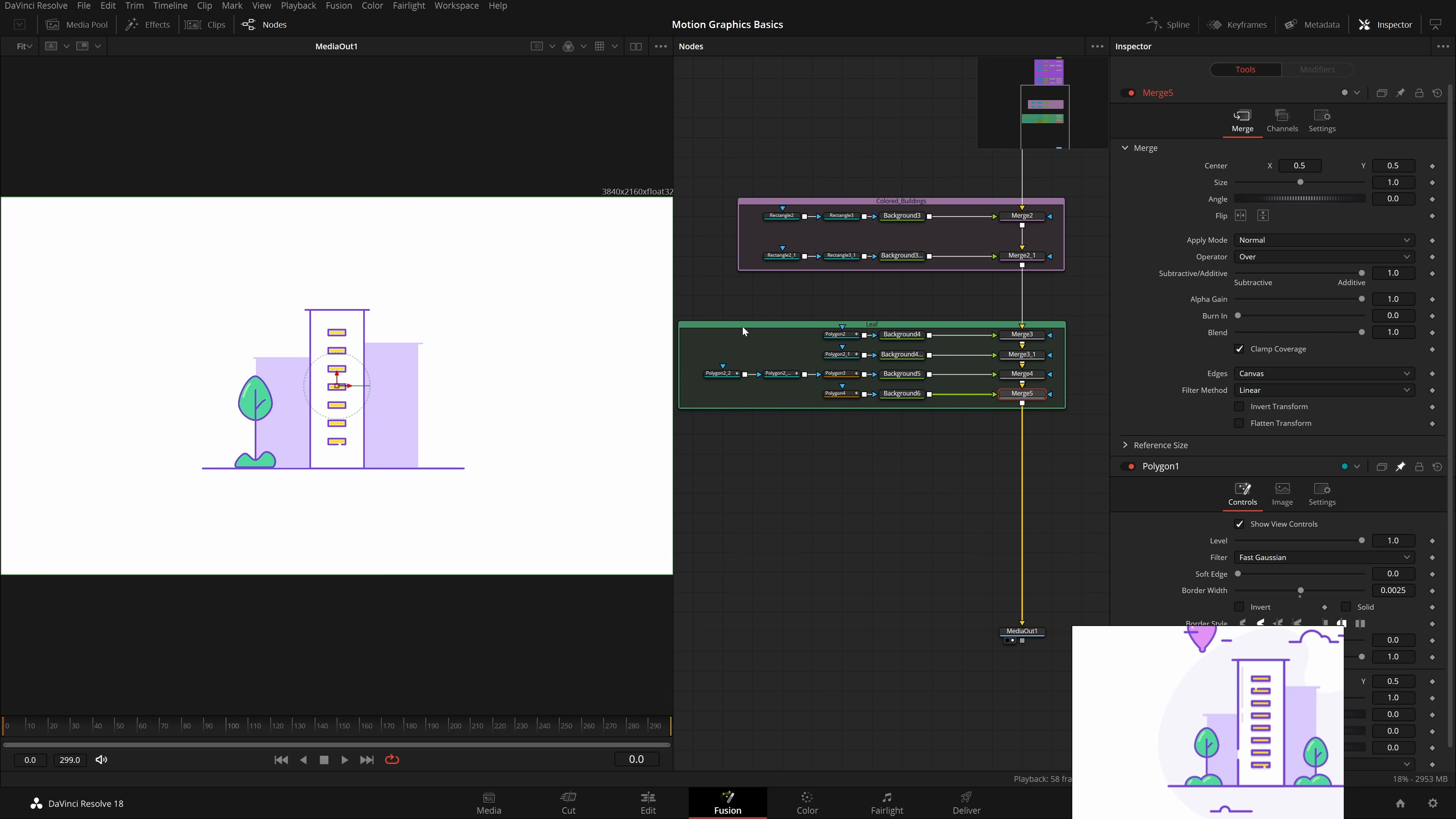
pyautogui.moveTo(1054, 324); pyautogui.dragTo(956, 347)
pyautogui.moveTo(1012, 268); pyautogui.dragTo(923, 357)
pyautogui.moveTo(922, 426); pyautogui.dragTo(1012, 417)
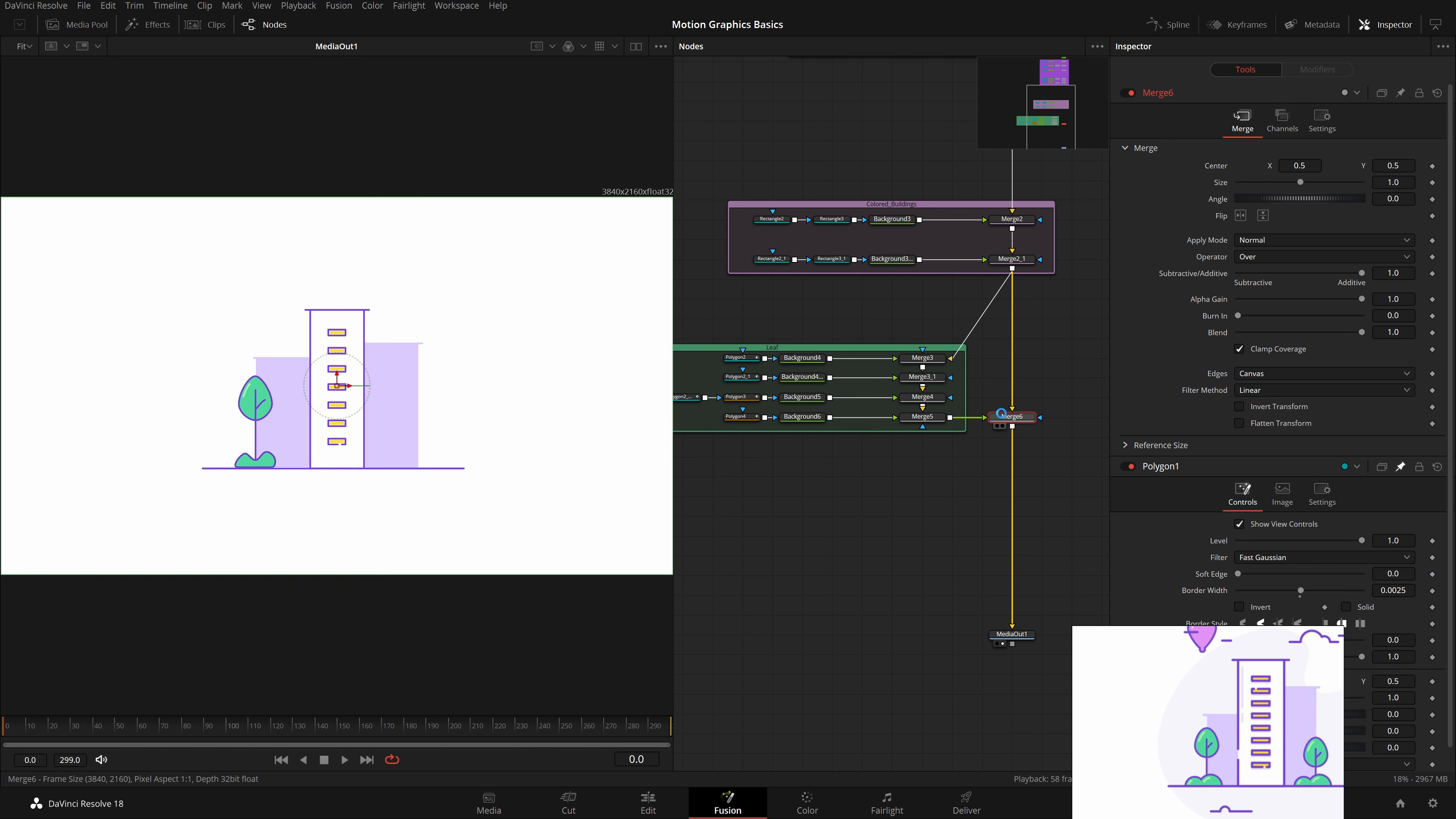
# Step: Shift the Leaf group farther away from the main chain to leave space between Merge5 and Merge6
pyautogui.scroll(-2, 919, 348)
pyautogui.moveTo(693, 291); pyautogui.dragTo(1016, 414)
pyautogui.moveTo(993, 370); pyautogui.dragTo(1044, 335)
pyautogui.moveTo(691, 275); pyautogui.dragTo(744, 345)
pyautogui.moveTo(744, 346); pyautogui.dragTo(870, 455)
pyautogui.scroll(2, 940, 424)
# Step: Try placing a Shadow node between Merge5 and Merge6 and remove it
pyautogui.click(799, 419)
pyautogui.hotkey('shift', 'space')
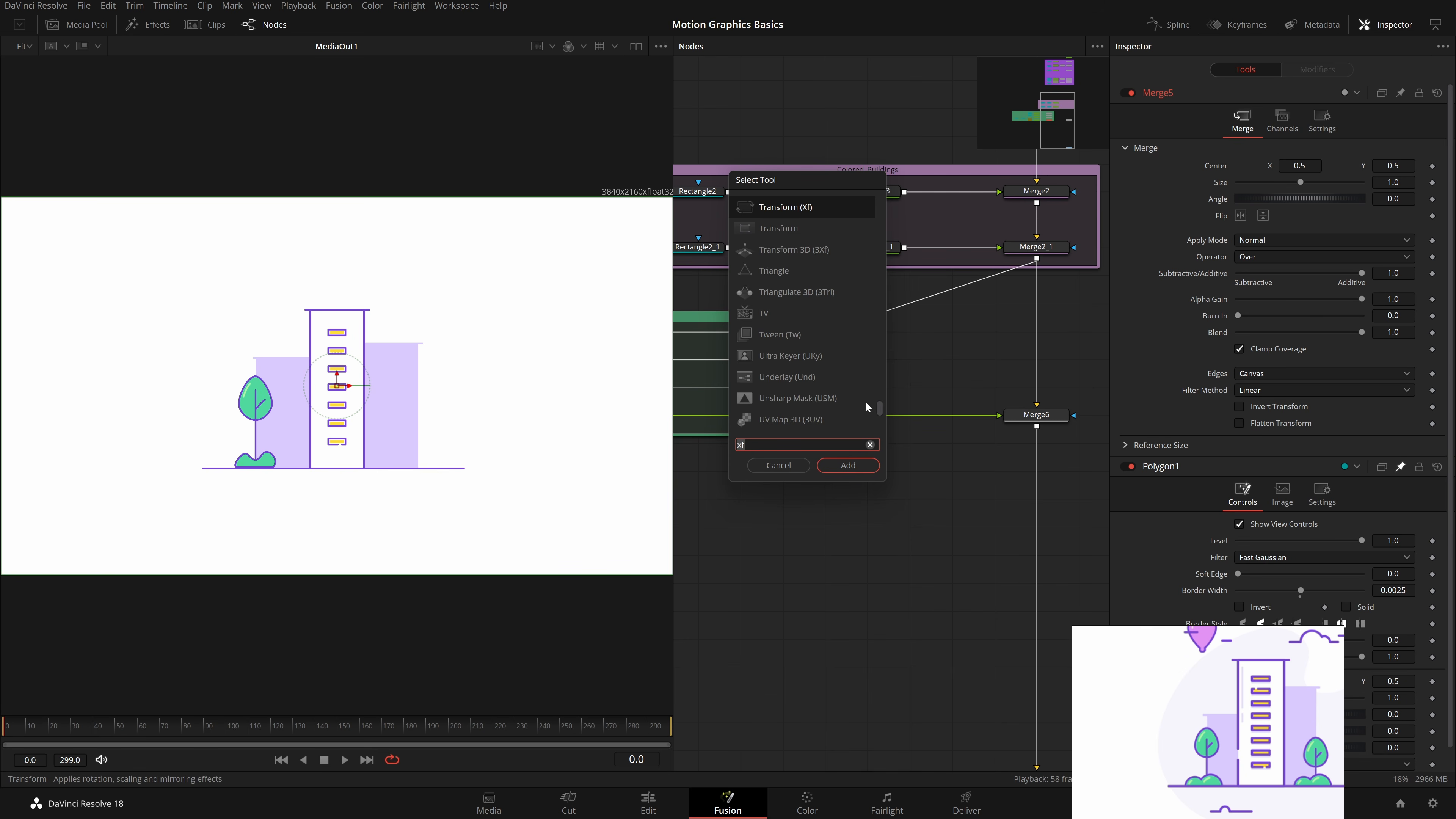
pyautogui.write('shad')
pyautogui.press('Return')
pyautogui.hotkey('ctrl', 'z')
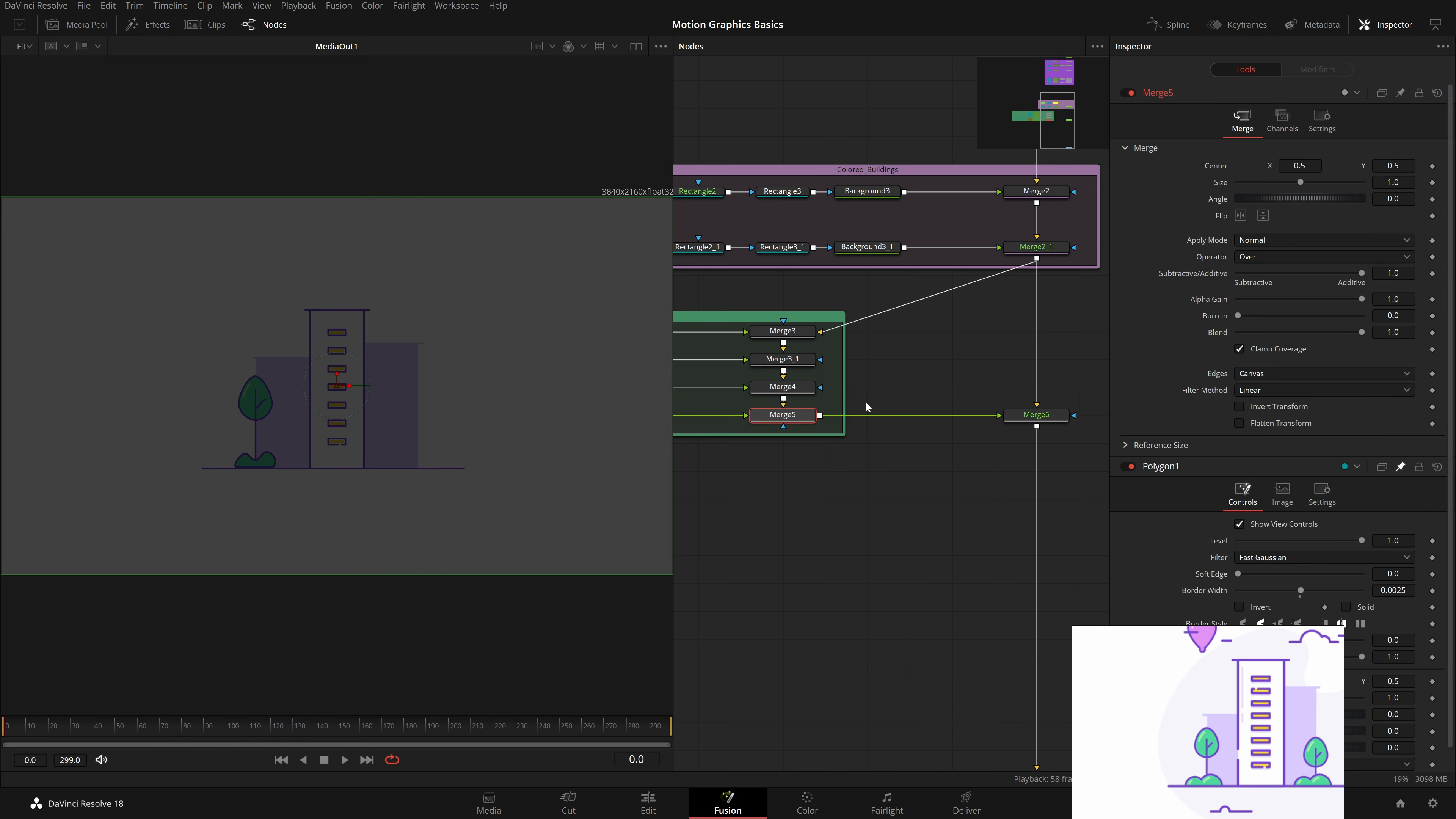
pyautogui.hotkey('shift', 'space')
pyautogui.write('shadow')
pyautogui.press('Return')
pyautogui.moveTo(867, 411); pyautogui.dragTo(910, 412)
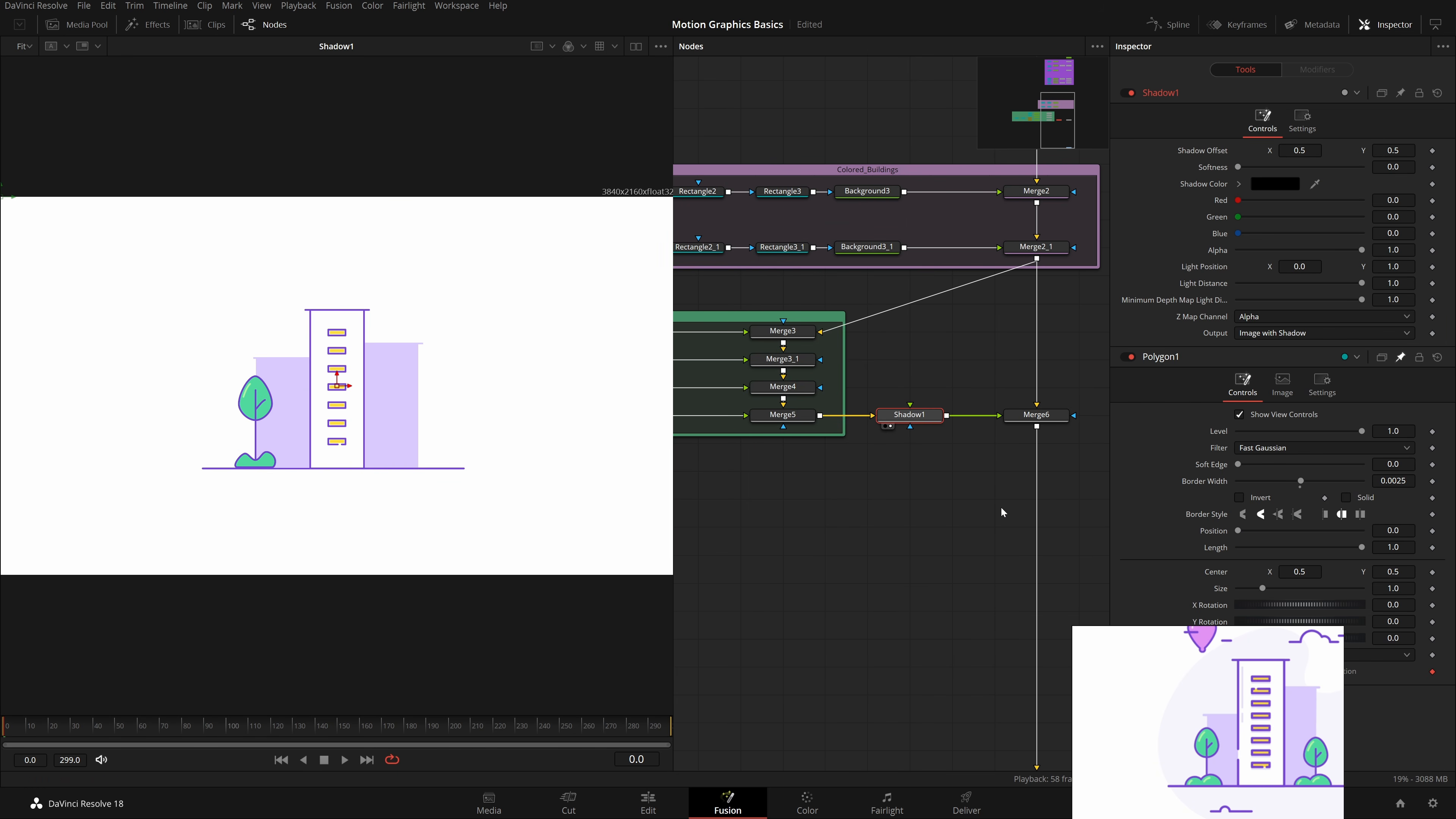
pyautogui.scroll(-3, 1001, 507)
pyautogui.moveTo(1056, 585); pyautogui.dragTo(1063, 714)
pyautogui.press('Delete')
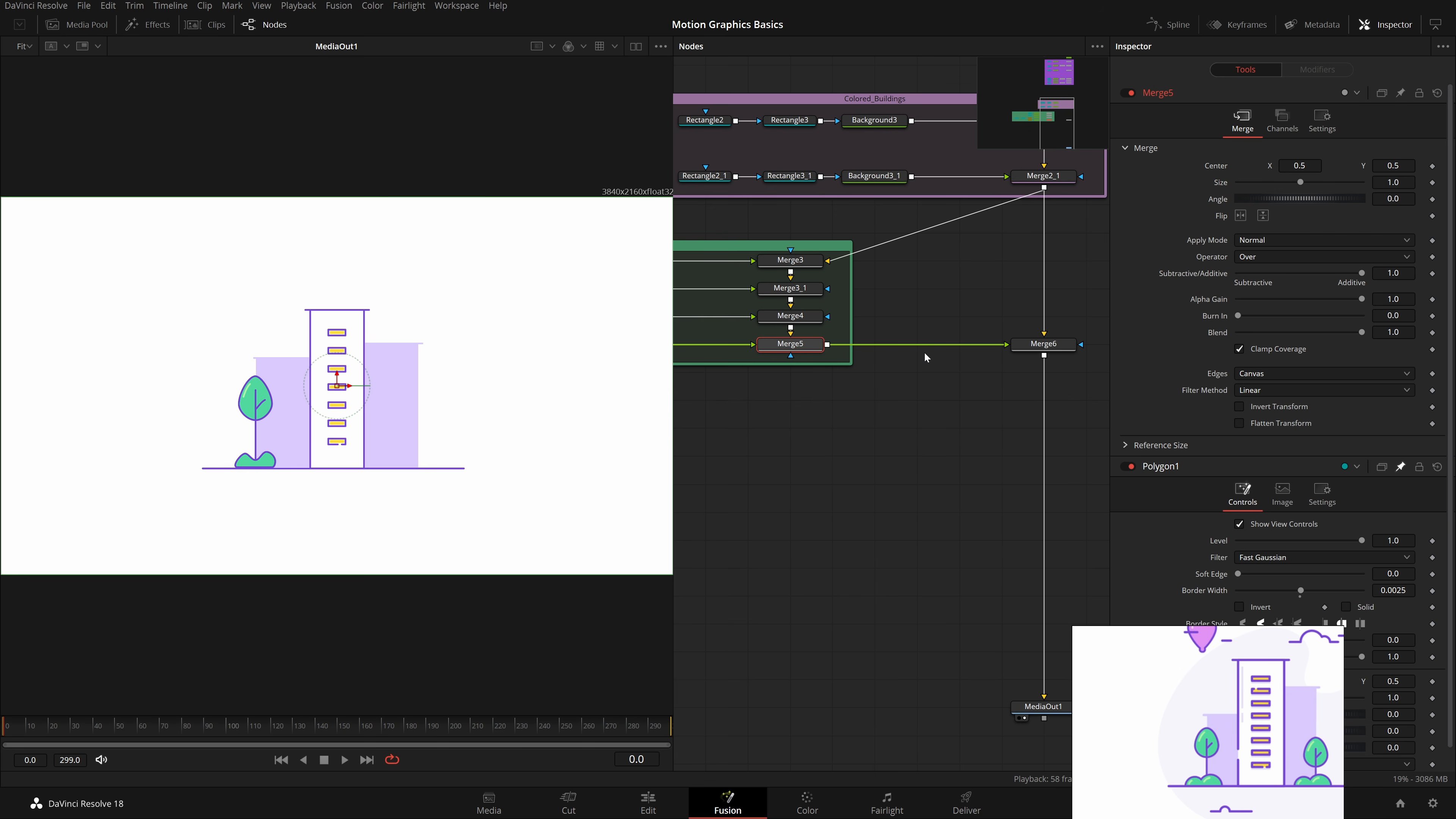
# Step: Connect Background1's output to Merge3's background input and move Background1 higher above the outlined building group
pyautogui.moveTo(922, 391); pyautogui.dragTo(855, 547)
pyautogui.scroll(-3, 855, 547)
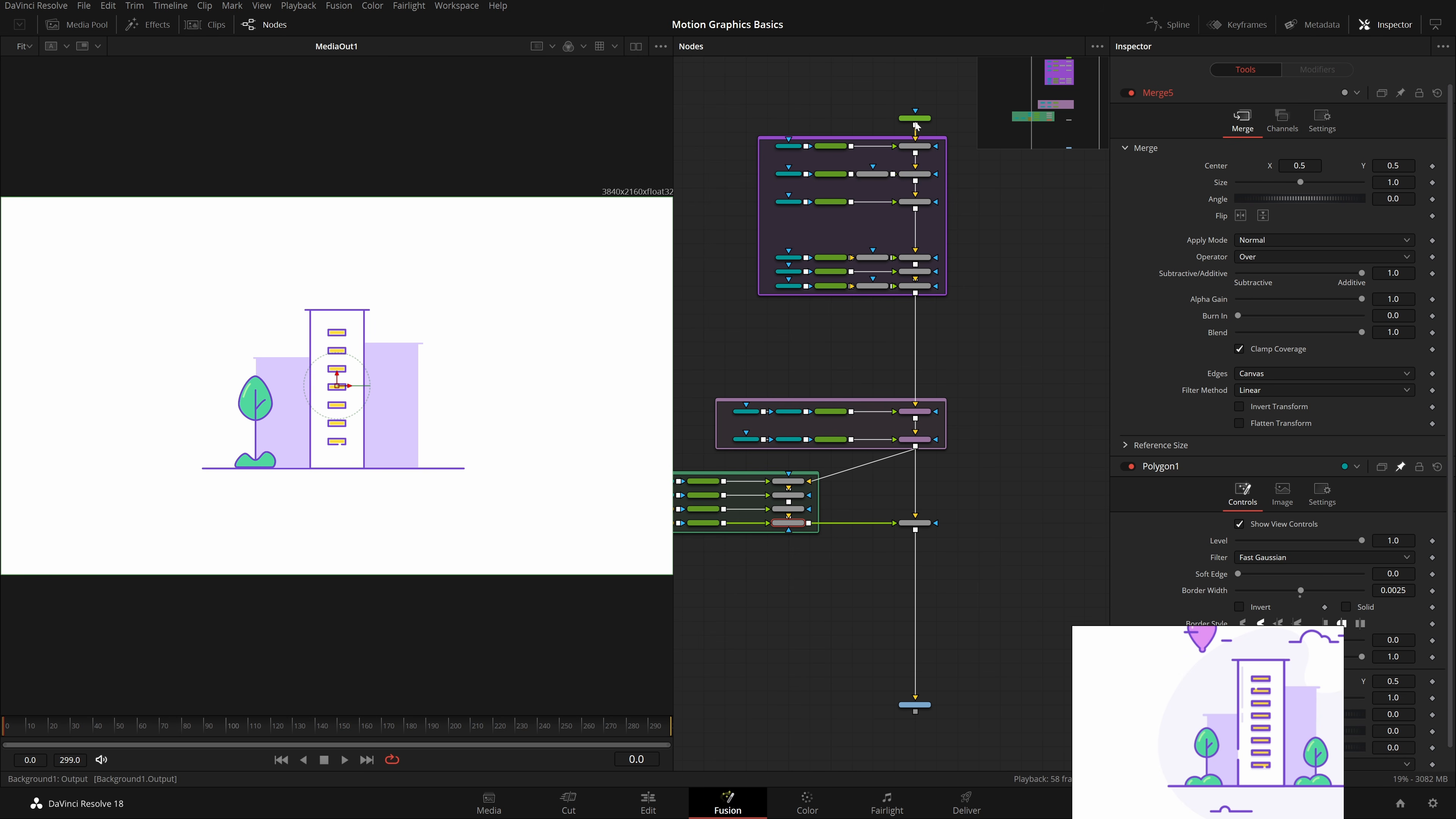
pyautogui.moveTo(915, 126); pyautogui.dragTo(813, 482)
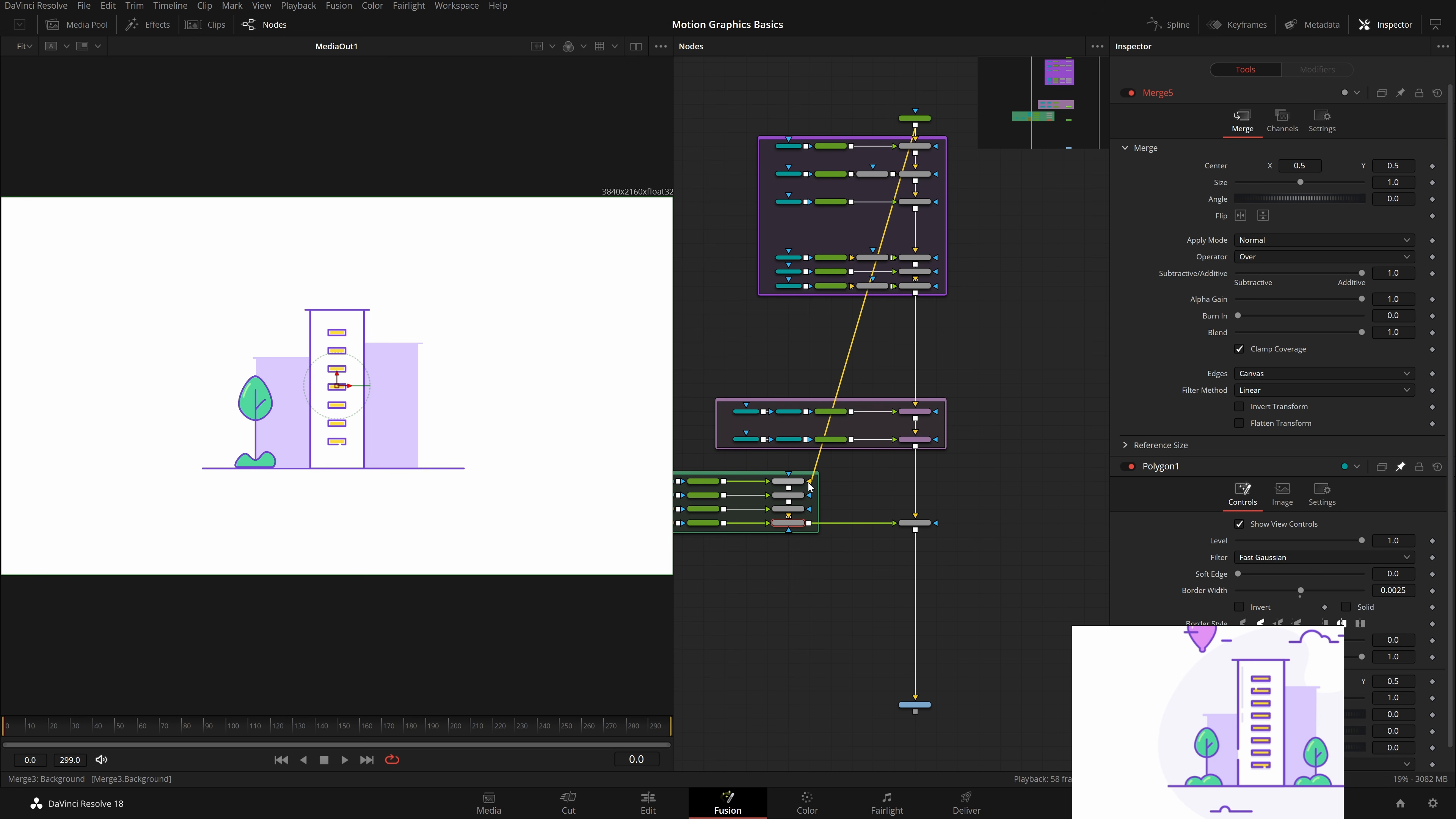
pyautogui.click(922, 120)
pyautogui.moveTo(924, 123); pyautogui.dragTo(923, 95)
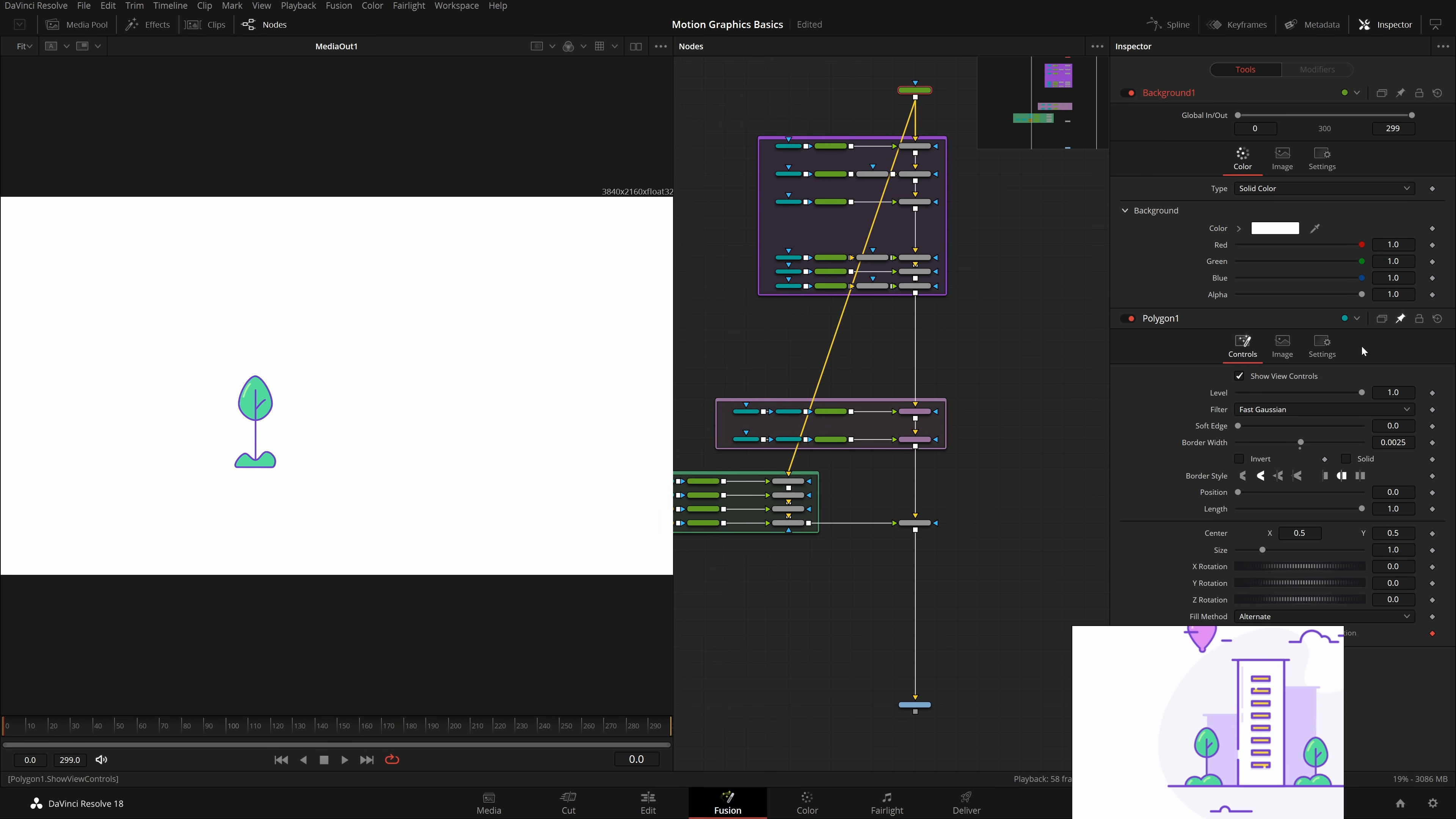
# Step: Set Background1's alpha to 0 and its colour to black
pyautogui.moveTo(1360, 294); pyautogui.dragTo(1209, 294)
pyautogui.click(1270, 229)
pyautogui.click(881, 425)
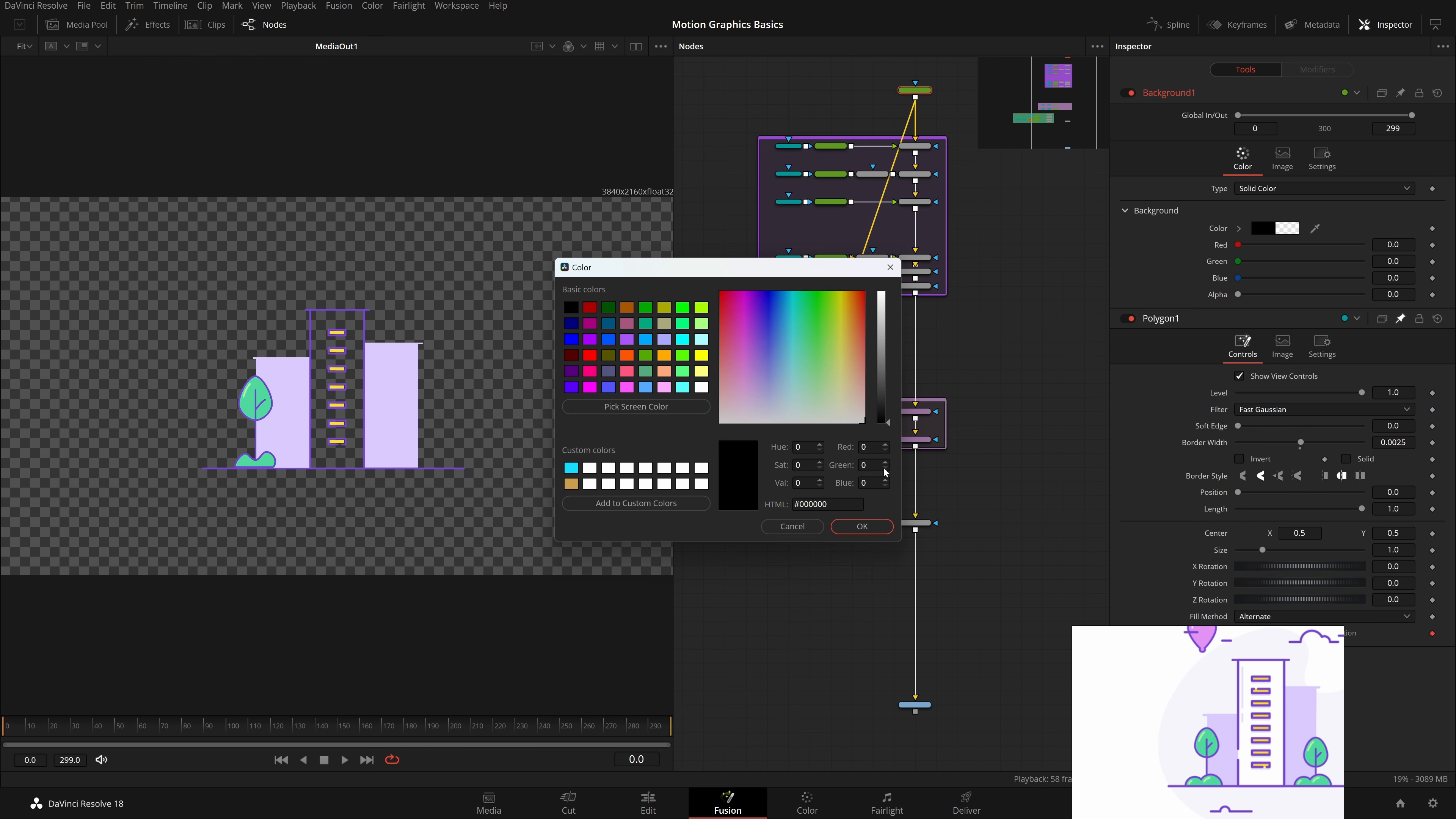
pyautogui.click(862, 526)
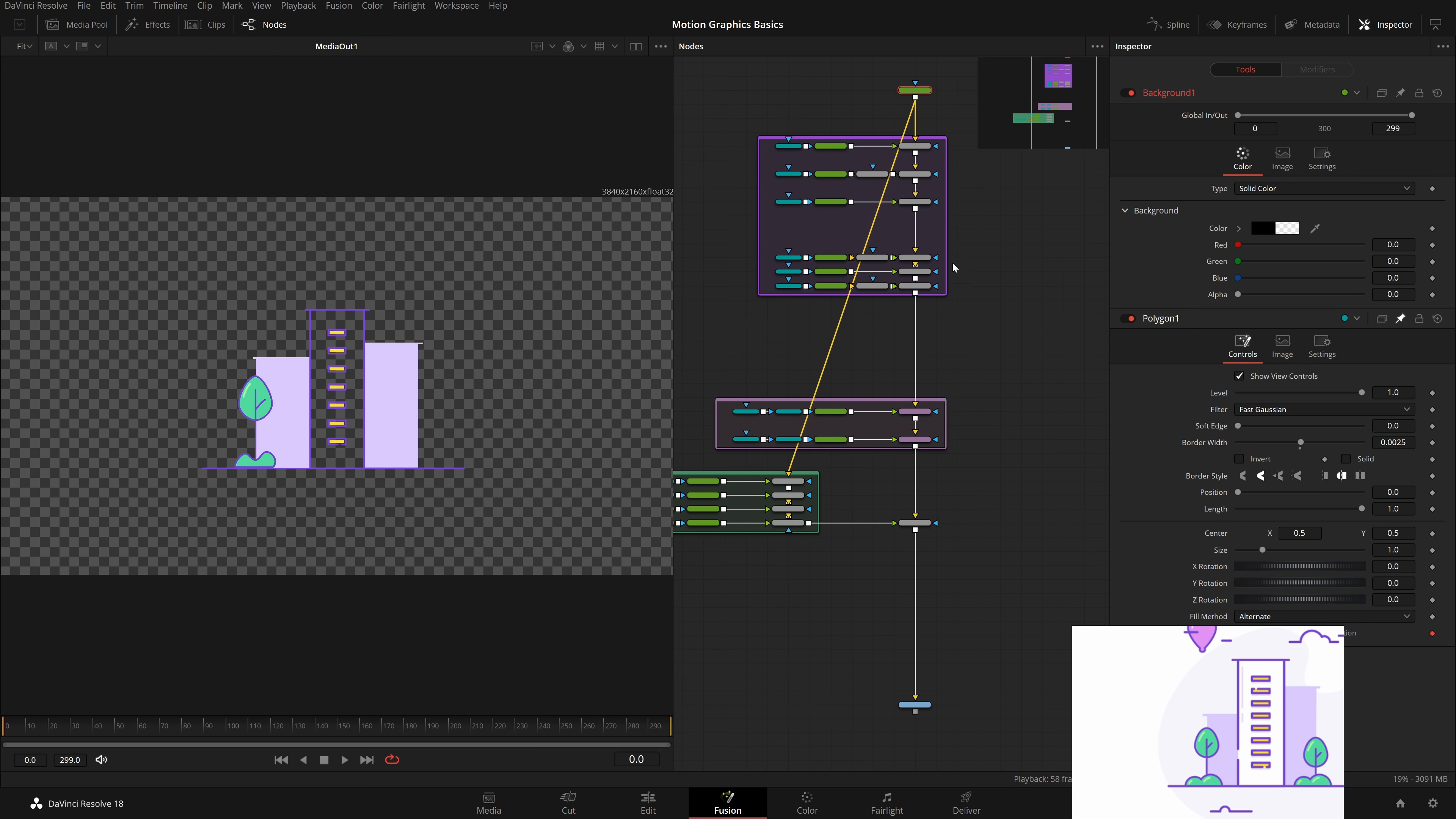
# Step: Move Background1 higher above the outlined building group and disconnect it from Merge3 in the Leaf group
pyautogui.moveTo(952, 264); pyautogui.dragTo(986, 318)
pyautogui.moveTo(950, 144); pyautogui.dragTo(949, 116)
pyautogui.click(859, 420)
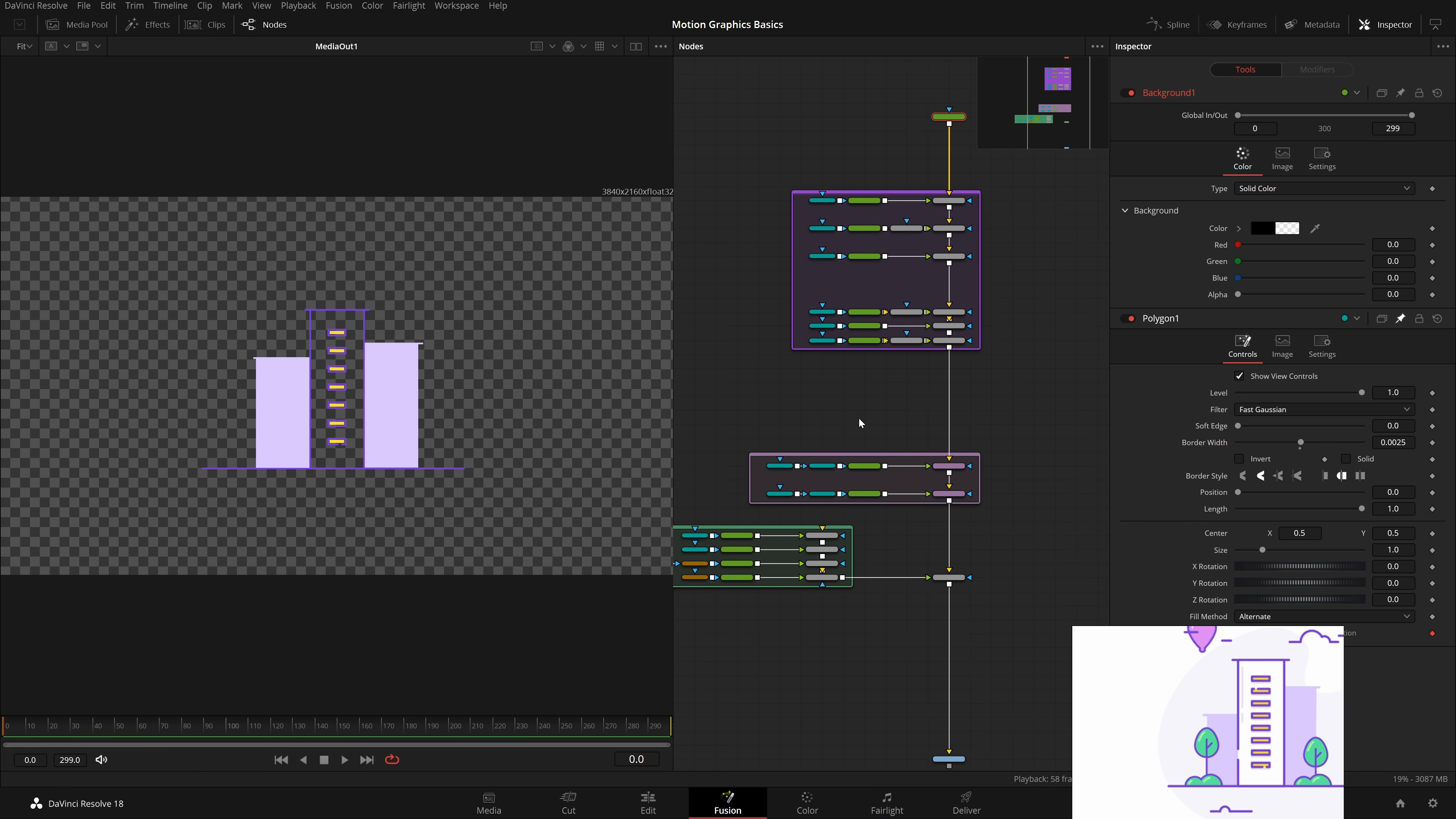
# Step: Move the Leaf group and Merge6 together slightly lower, away from the Colored_Buildings group
pyautogui.scroll(2, 884, 405)
pyautogui.moveTo(920, 712); pyautogui.dragTo(941, 489)
pyautogui.scroll(-2, 941, 488)
pyautogui.moveTo(1004, 544); pyautogui.dragTo(693, 393)
pyautogui.moveTo(948, 452); pyautogui.dragTo(948, 481)
# Step: Review Background1's alpha, the node chain down to Merge6 and the viewer display of the transparent canvas
pyautogui.moveTo(981, 292); pyautogui.dragTo(831, 547)
pyautogui.scroll(2, 864, 362)
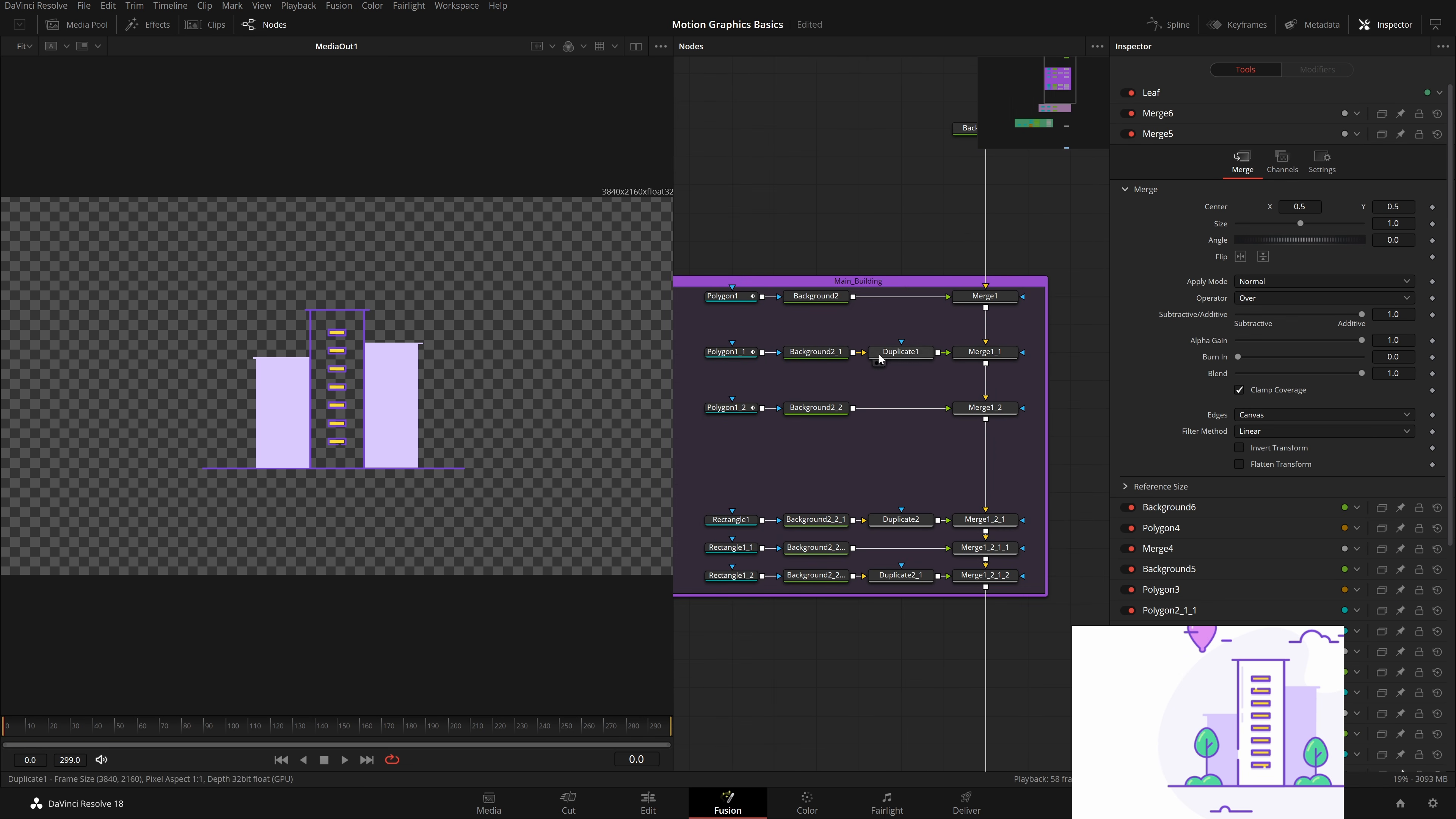
pyautogui.click(960, 131)
pyautogui.moveTo(1238, 294)
pyautogui.mouseDown()
pyautogui.moveTo(1367, 294)
pyautogui.moveTo(1238, 294)
pyautogui.mouseUp()
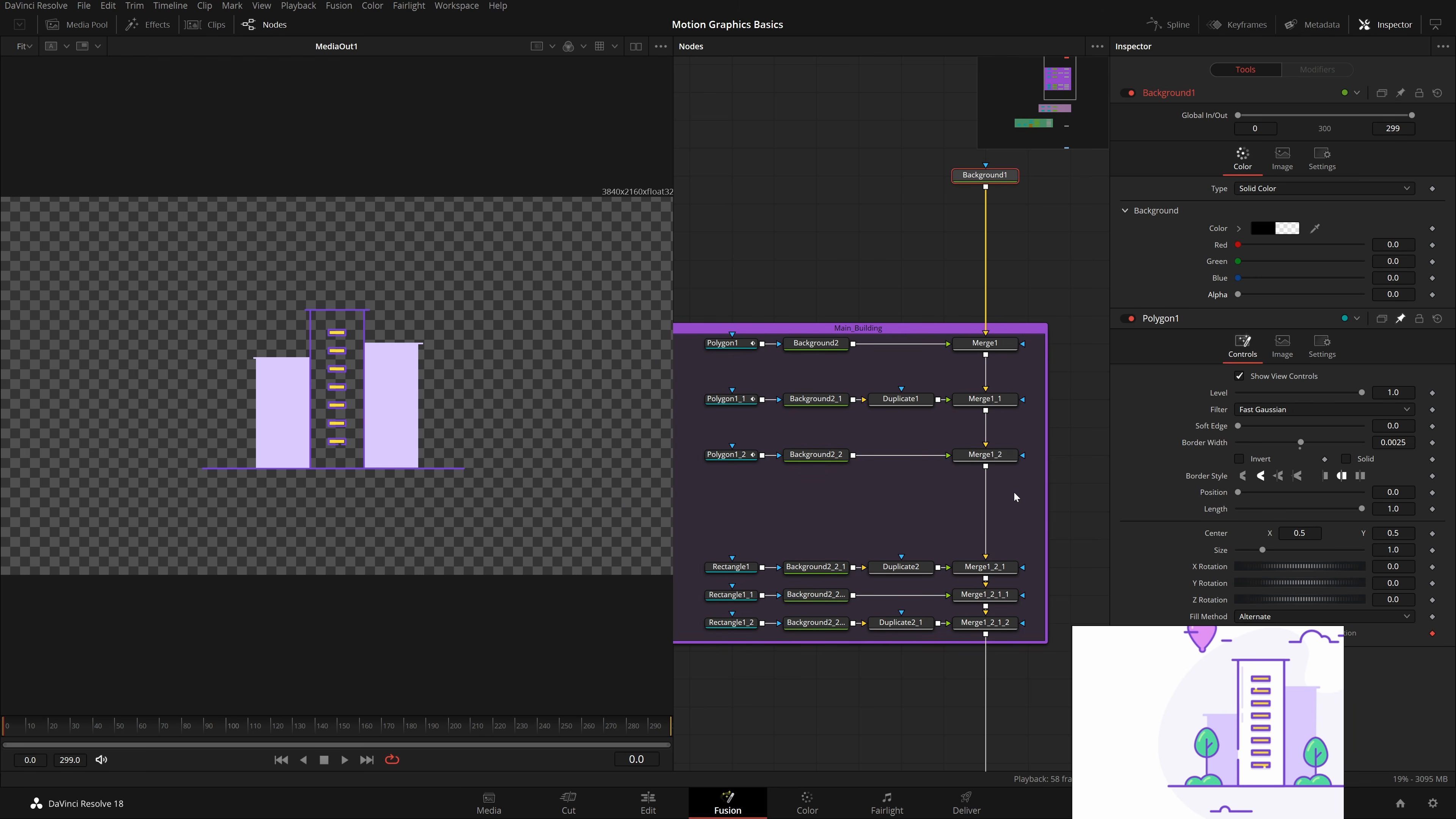
pyautogui.scroll(-5, 1004, 538)
pyautogui.scroll(-3, 1004, 538)
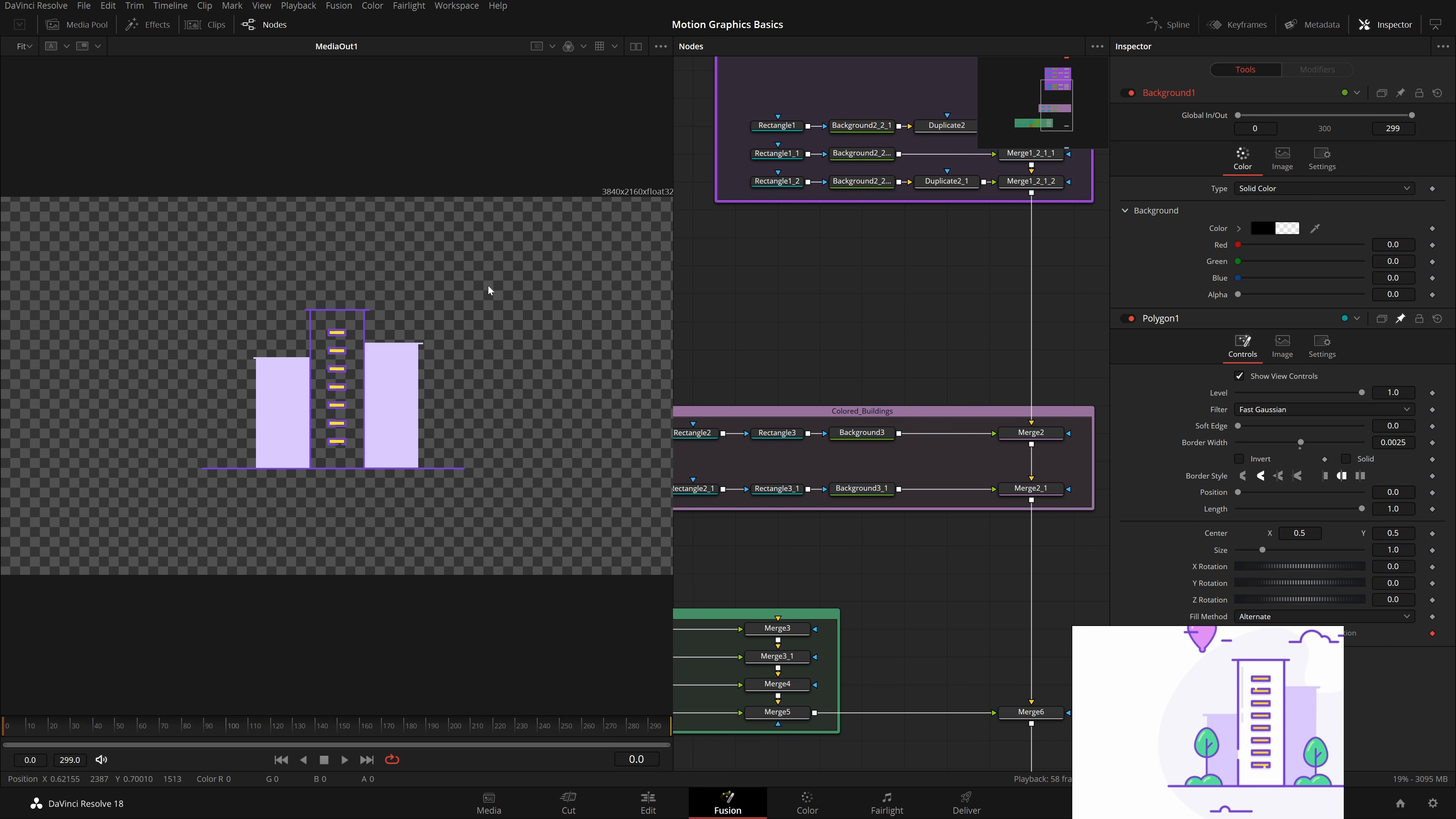
pyautogui.click(661, 46)
pyautogui.click(445, 387)
pyautogui.moveTo(446, 361)
pyautogui.mouseDown()
pyautogui.moveTo(469, 320)
pyautogui.moveTo(413, 323)
pyautogui.moveTo(503, 350)
pyautogui.moveTo(420, 349)
pyautogui.mouseUp()
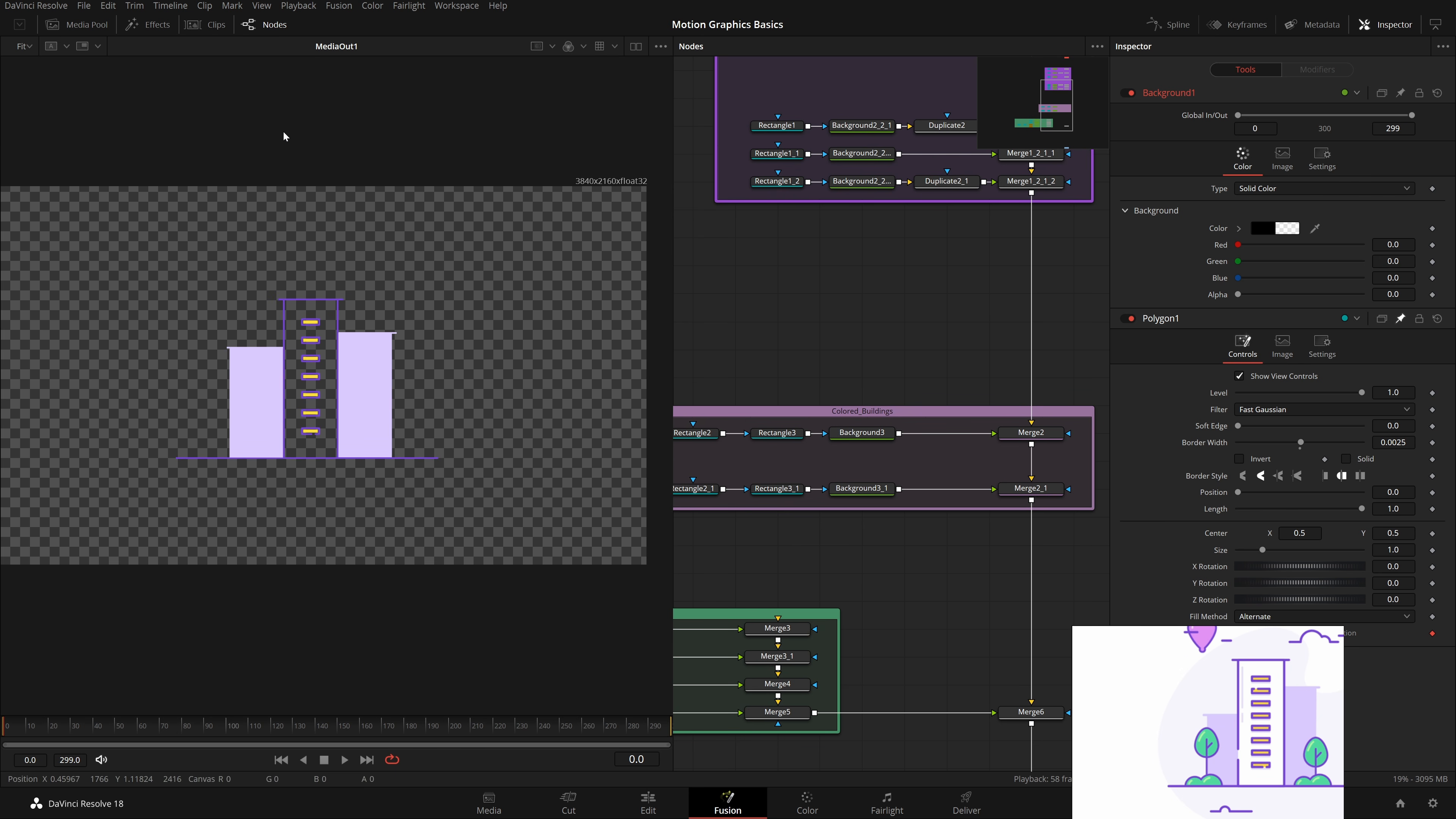
pyautogui.hotkey('ctrl', 'f')
# Step: Add a Background node to Merge6's output, merged in before MediaOut1
pyautogui.moveTo(871, 539); pyautogui.dragTo(895, 317)
pyautogui.scroll(-3, 896, 317)
pyautogui.click(977, 556)
pyautogui.scroll(3, 992, 459)
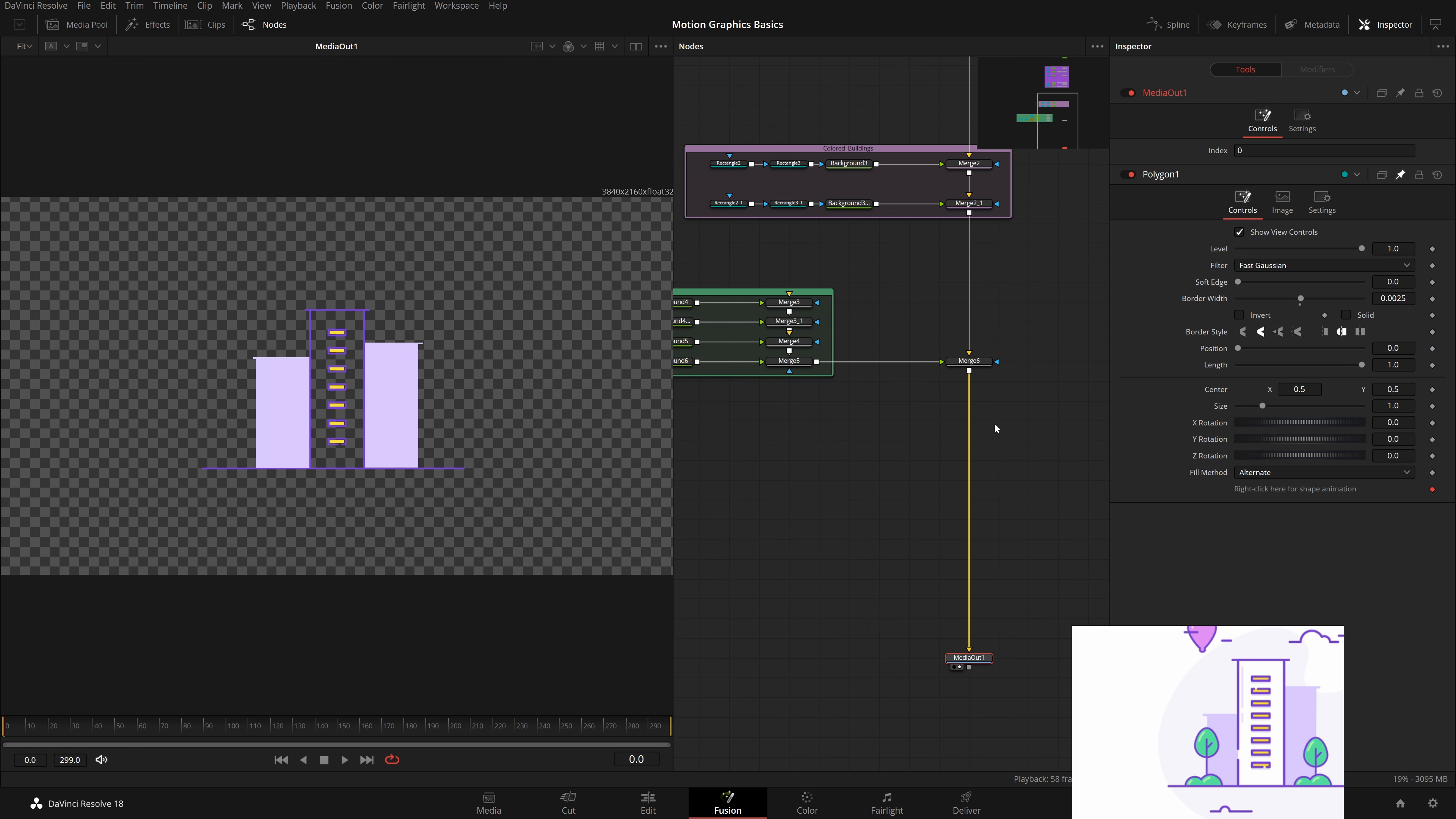
pyautogui.click(971, 362)
pyautogui.hotkey('shift', 'space')
pyautogui.write('shadowbg')
pyautogui.press('Return')
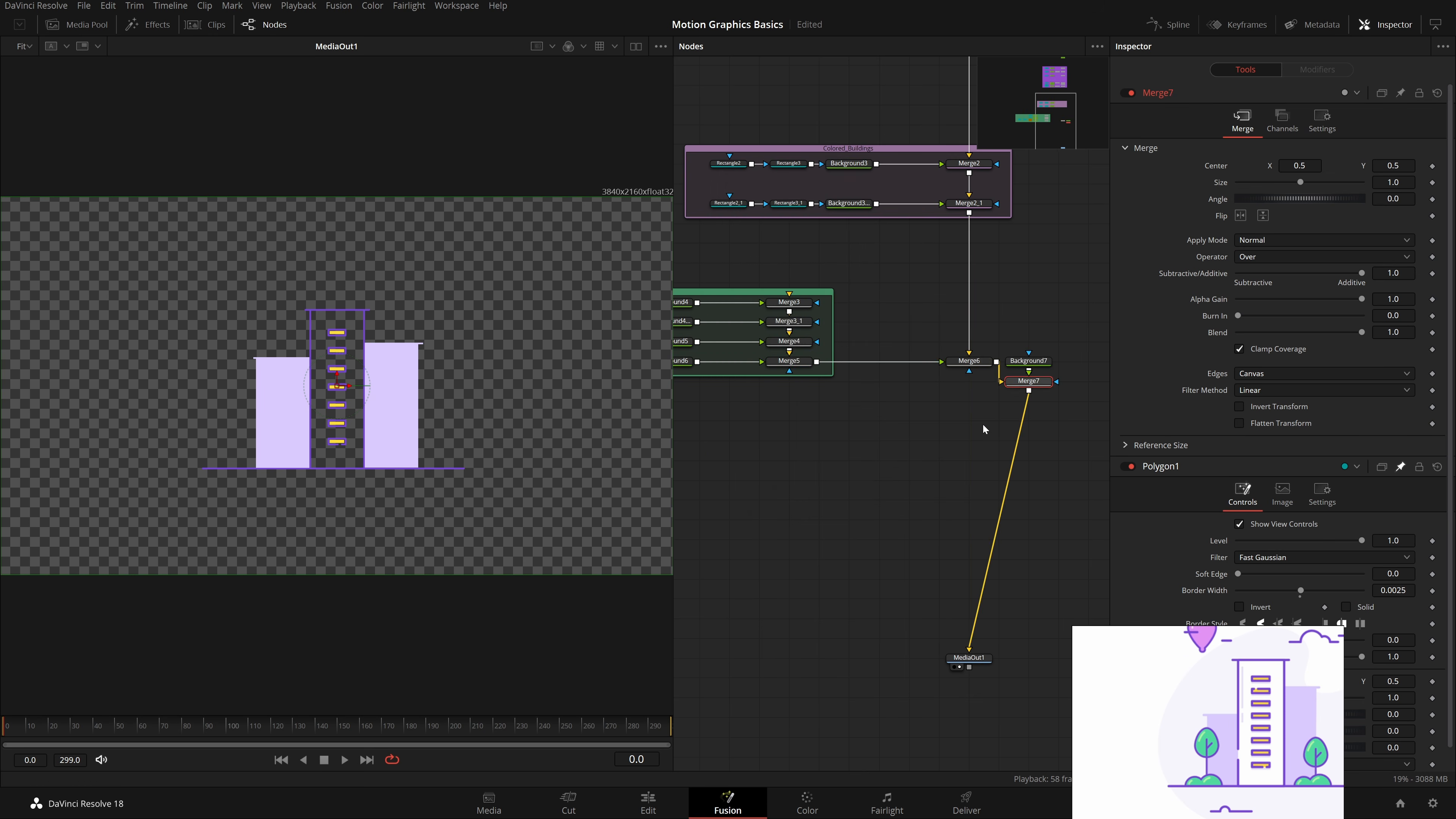
# Step: Place Merge7 in line just above MediaOut1 and set Background7 beside it
pyautogui.moveTo(1030, 381); pyautogui.dragTo(971, 616)
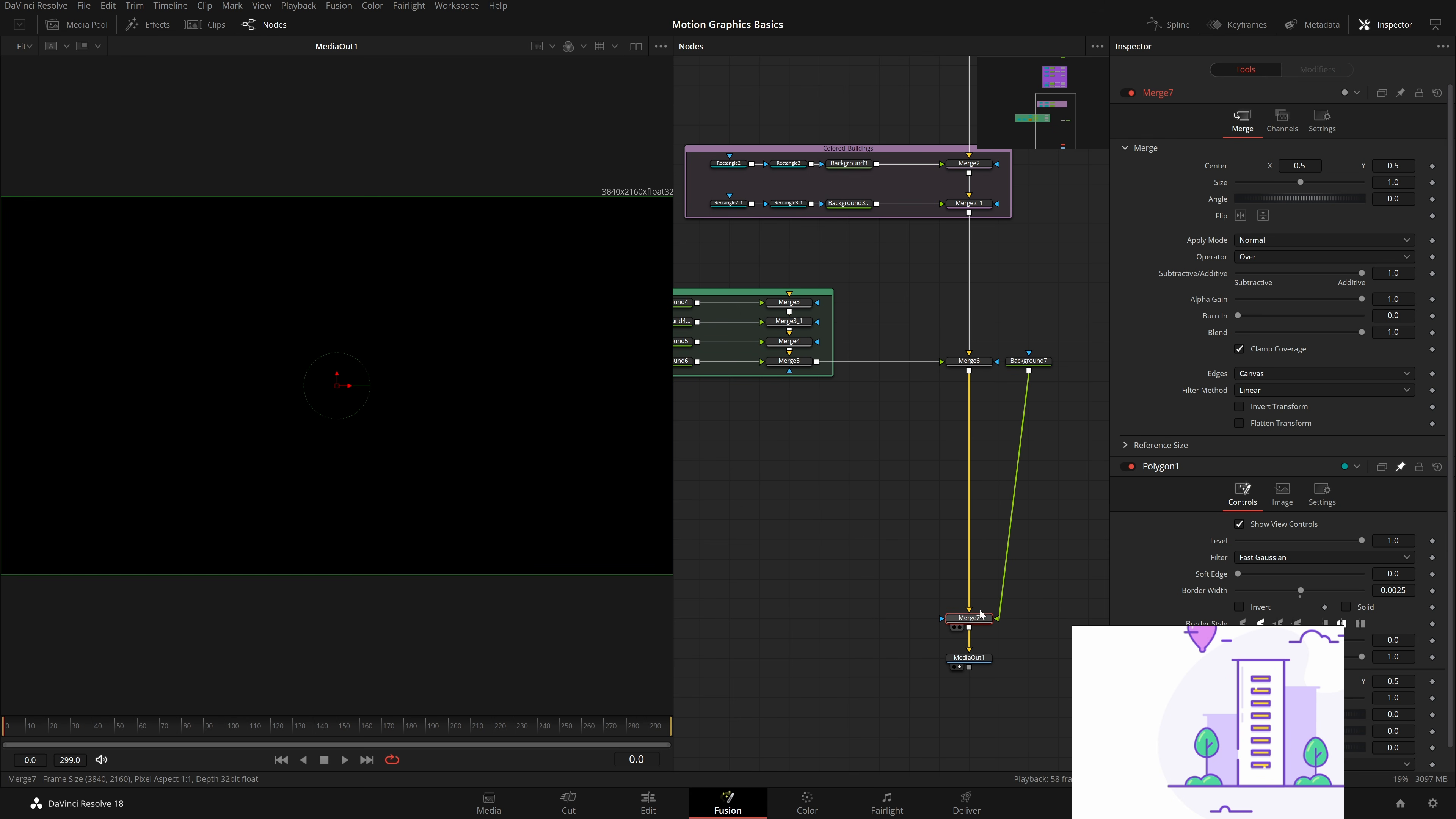
pyautogui.moveTo(1028, 362); pyautogui.dragTo(880, 618)
pyautogui.click(967, 620)
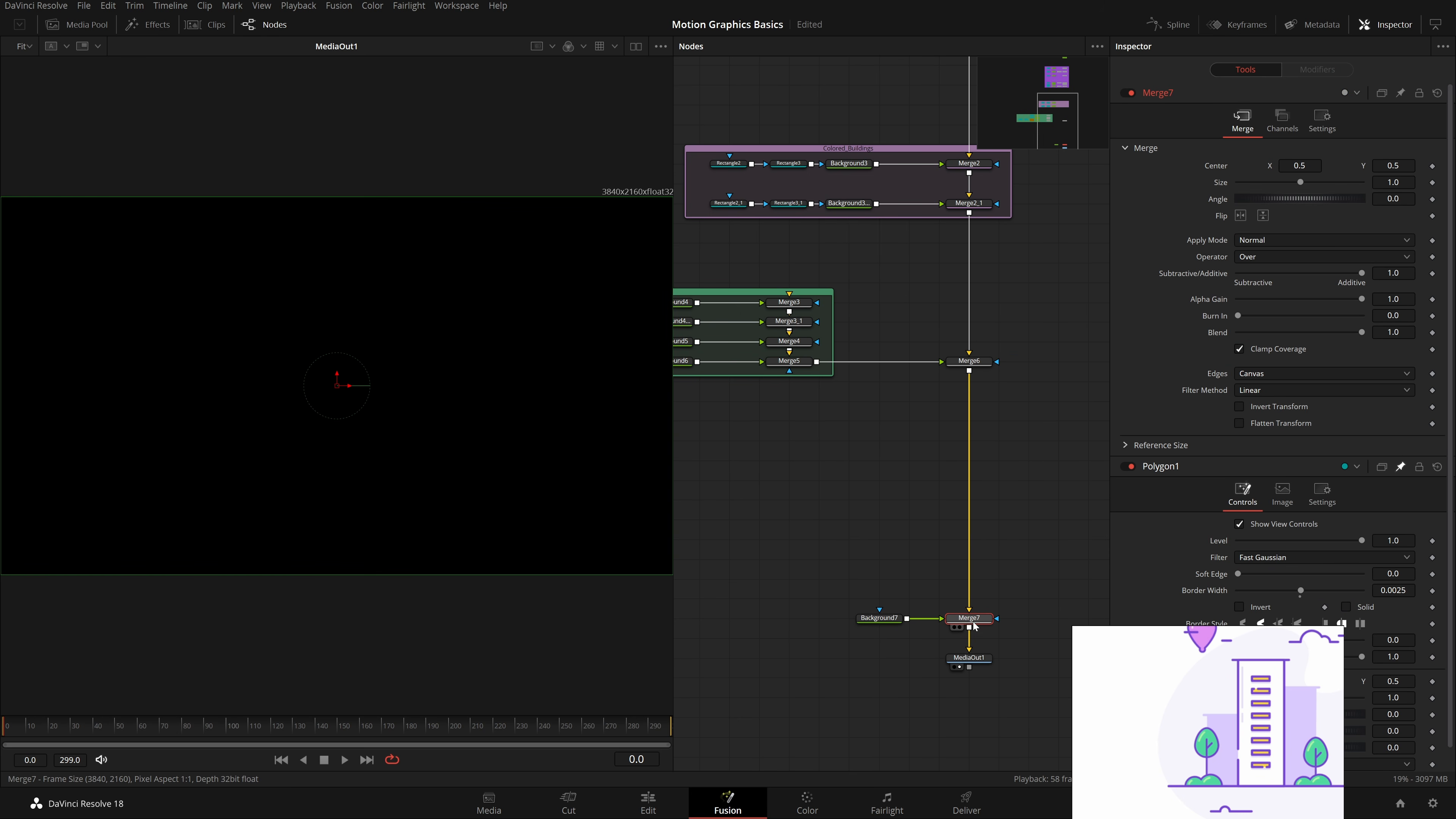
# Step: Swap Merge7's inputs so Background7 sits behind the buildings, previewing Merge6, Background7 and MediaOut1 in the viewer
pyautogui.scroll(5, 973, 626)
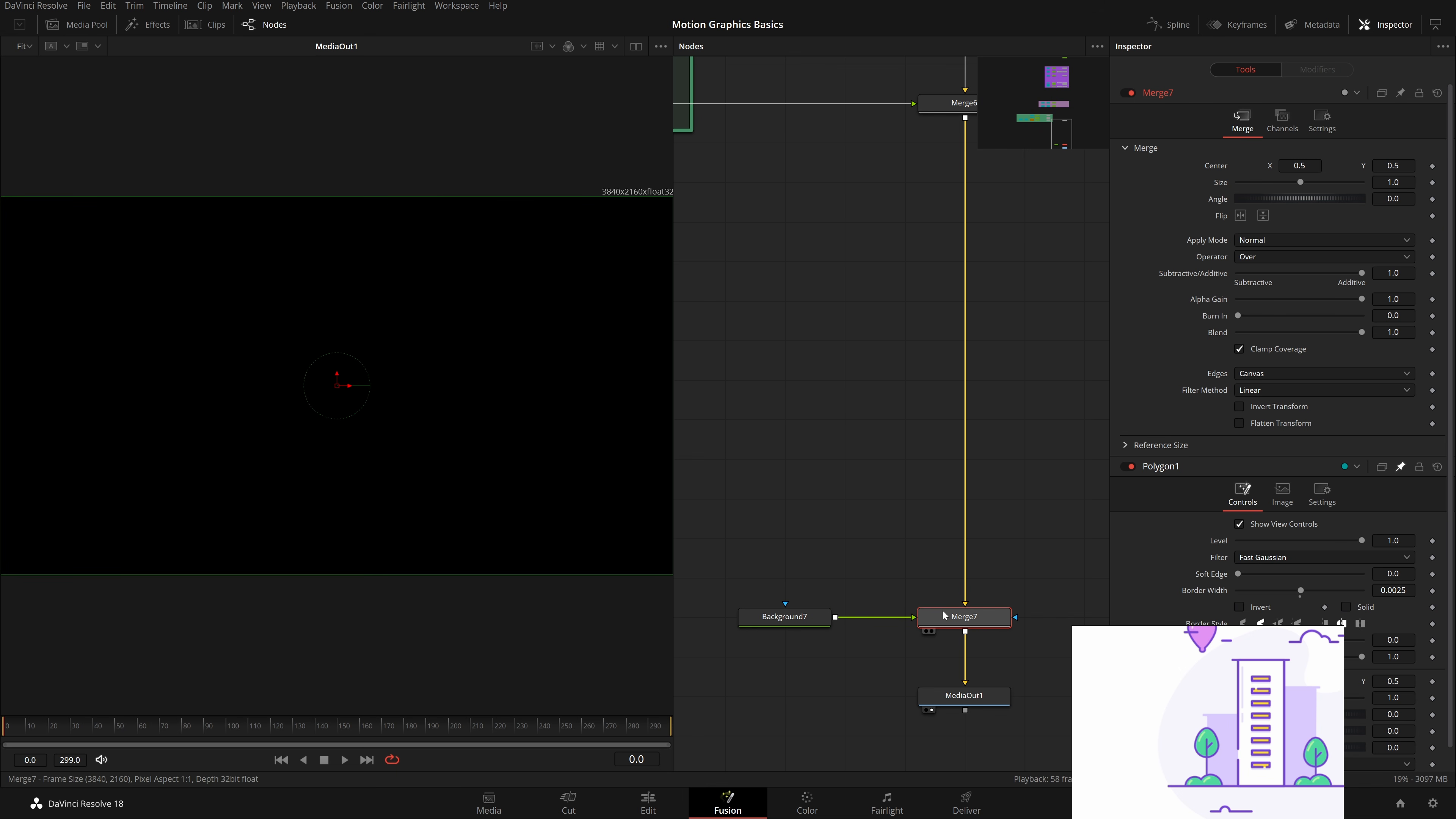
pyautogui.scroll(-3, 932, 620)
pyautogui.moveTo(965, 335); pyautogui.dragTo(521, 405)
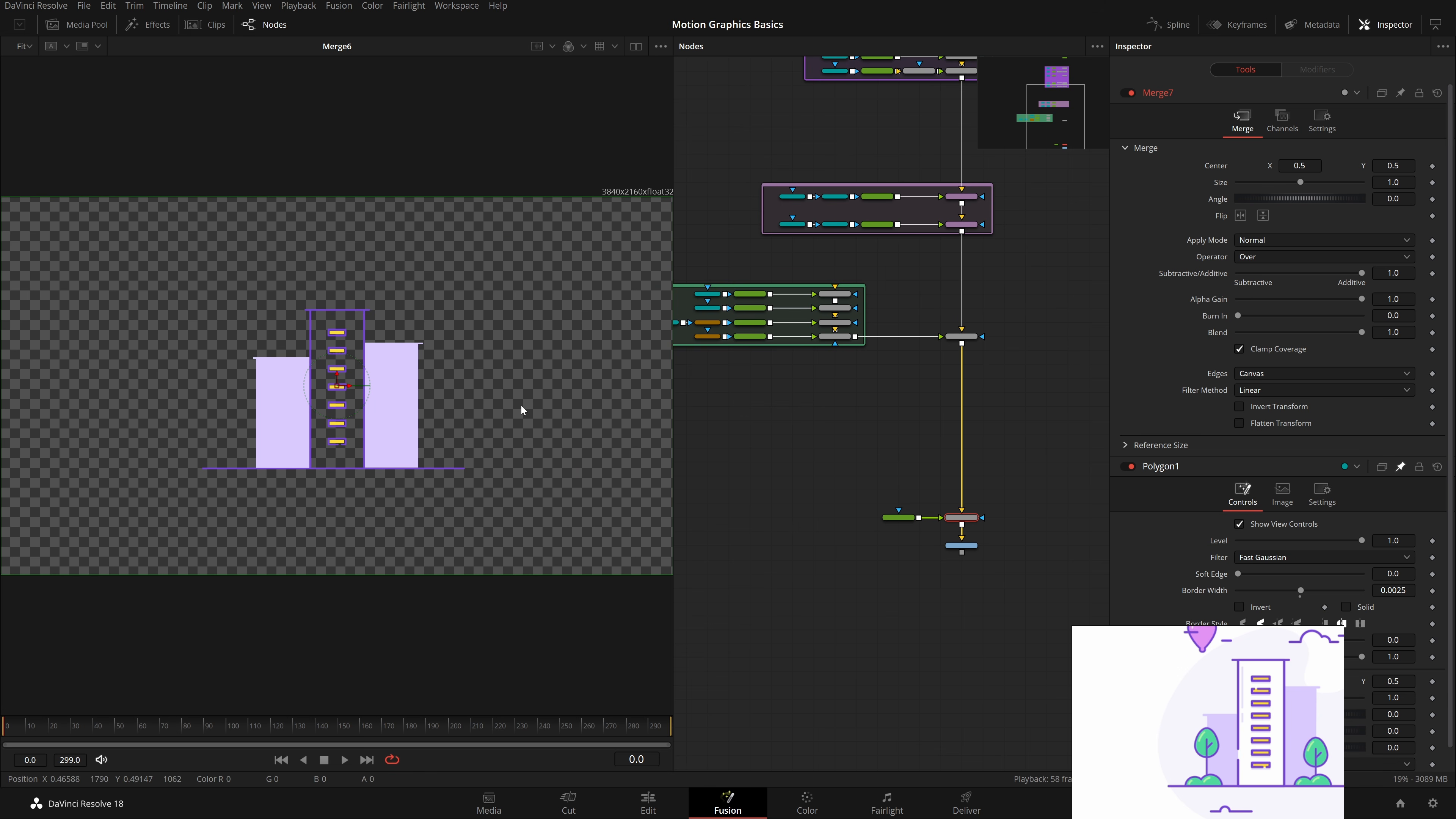
pyautogui.scroll(2, 968, 530)
pyautogui.moveTo(831, 518); pyautogui.dragTo(504, 455)
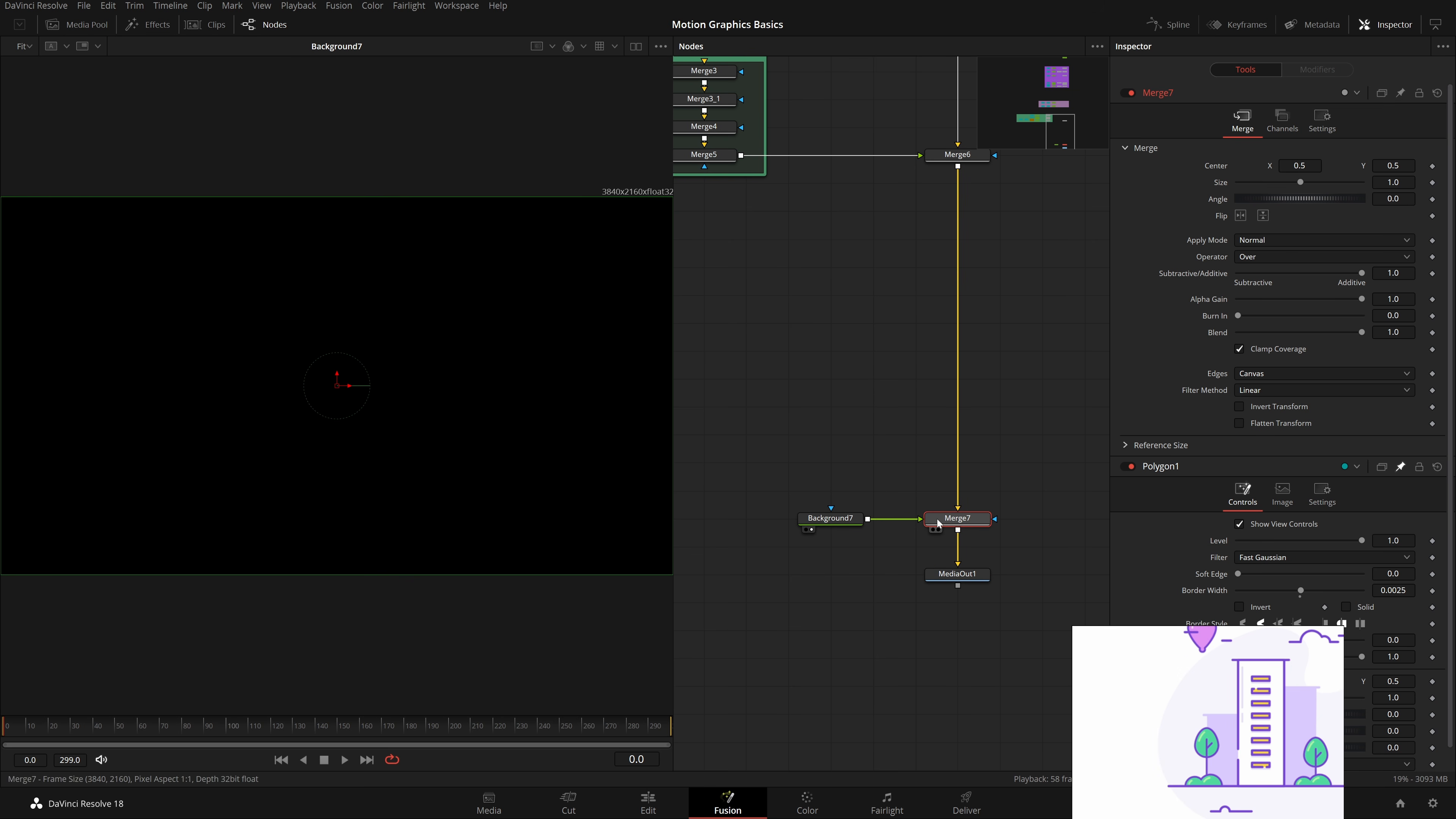
pyautogui.moveTo(974, 574); pyautogui.dragTo(299, 423)
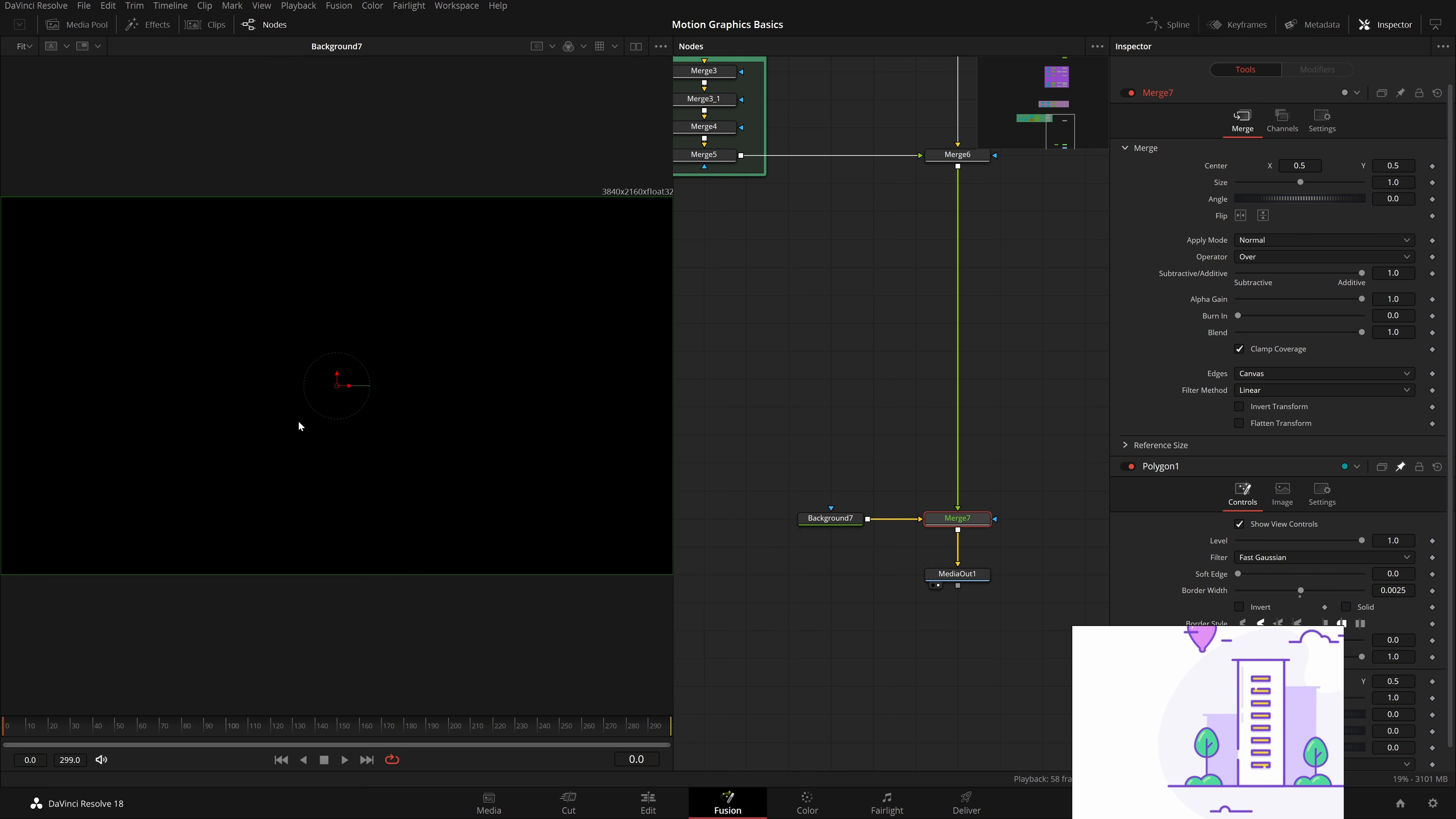
pyautogui.click(855, 452)
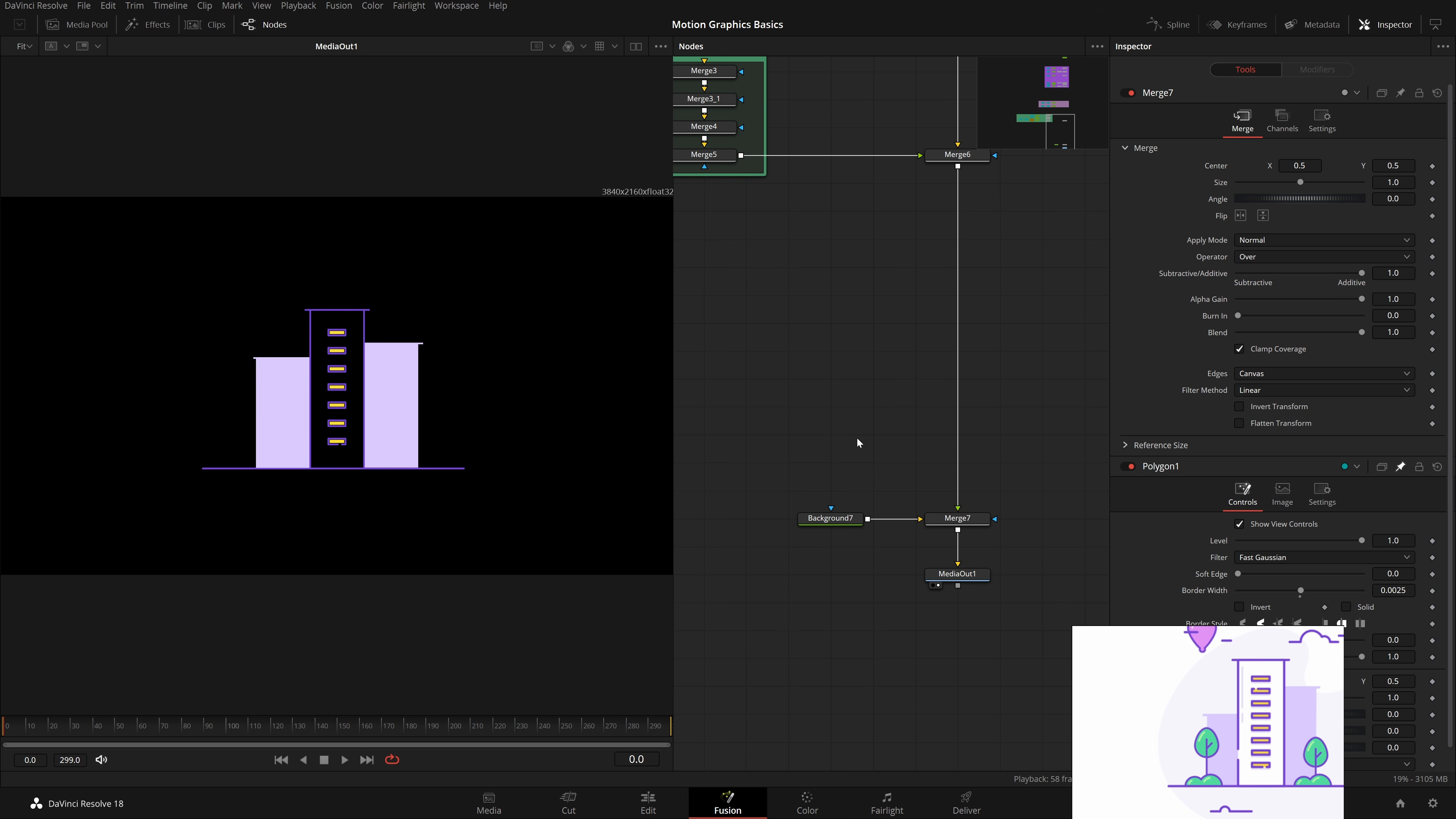
# Step: Set Background7's colour to white
pyautogui.click(838, 522)
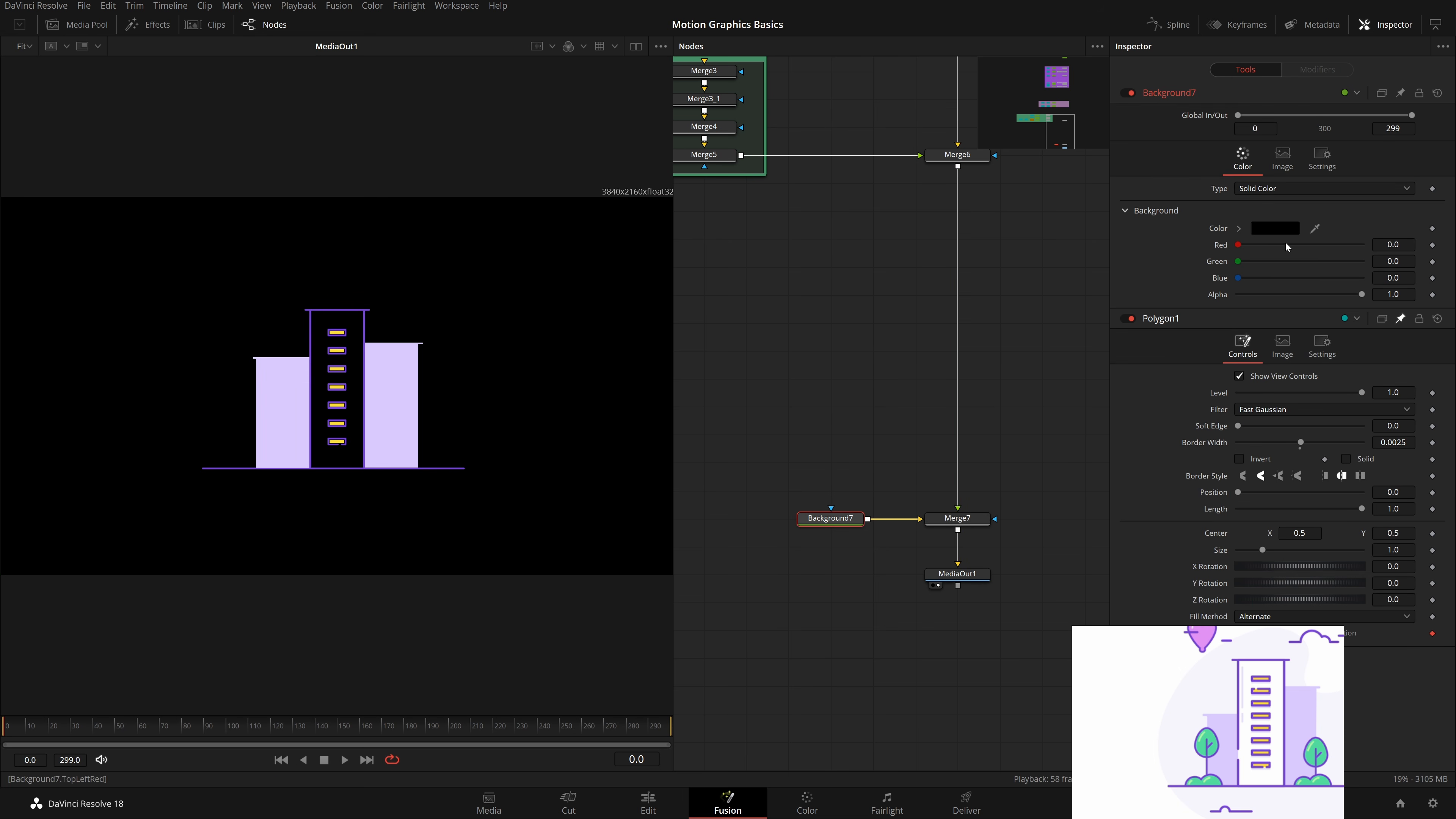
pyautogui.click(1275, 228)
pyautogui.click(701, 387)
pyautogui.click(861, 526)
pyautogui.scroll(-3, 869, 381)
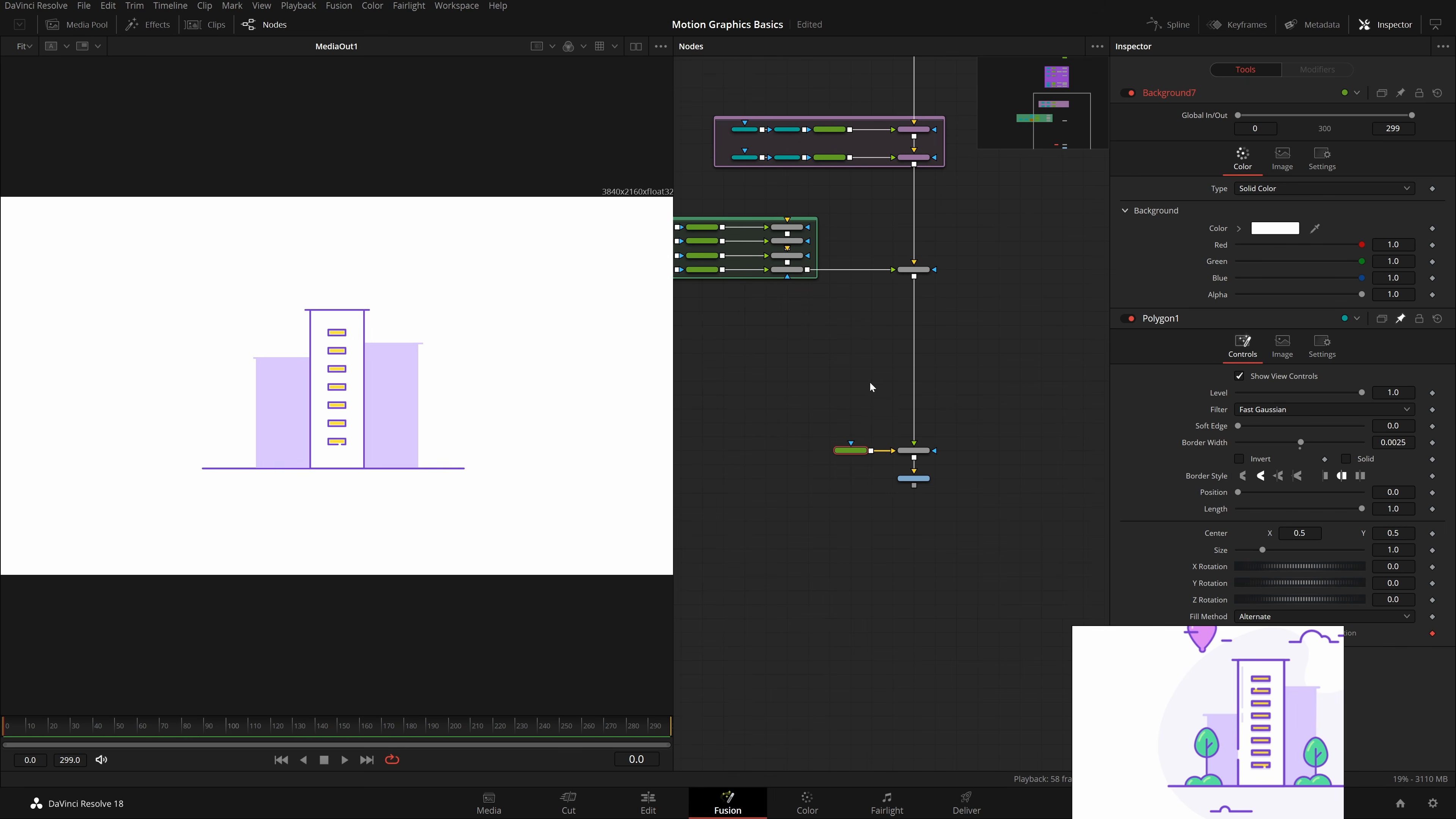
# Step: Add a separate Background node above the Leaf group and preview Merge3 and MediaOut1 in the viewer
pyautogui.scroll(4, 954, 440)
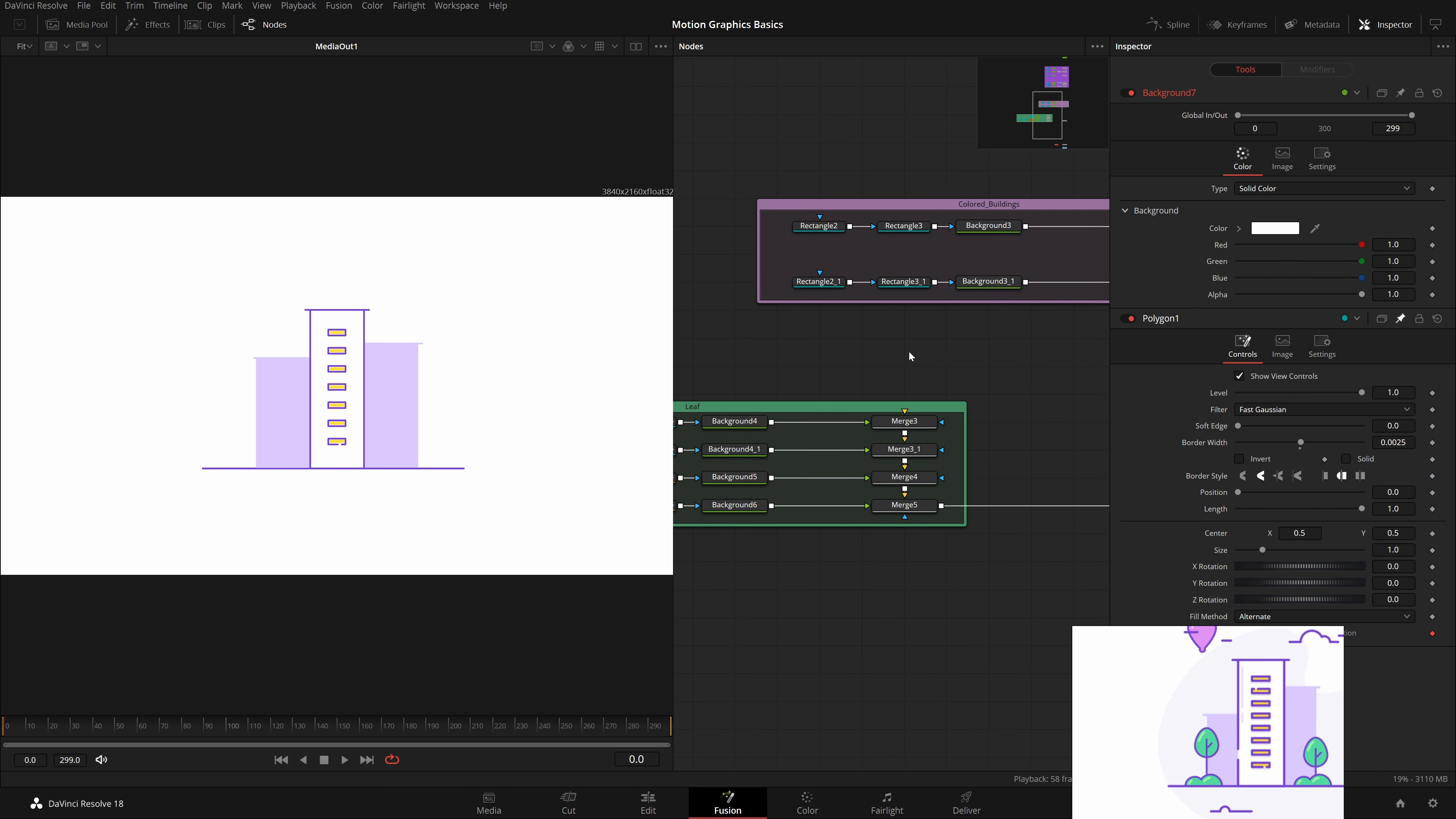
pyautogui.hotkey('shift', 'space')
pyautogui.write('bg')
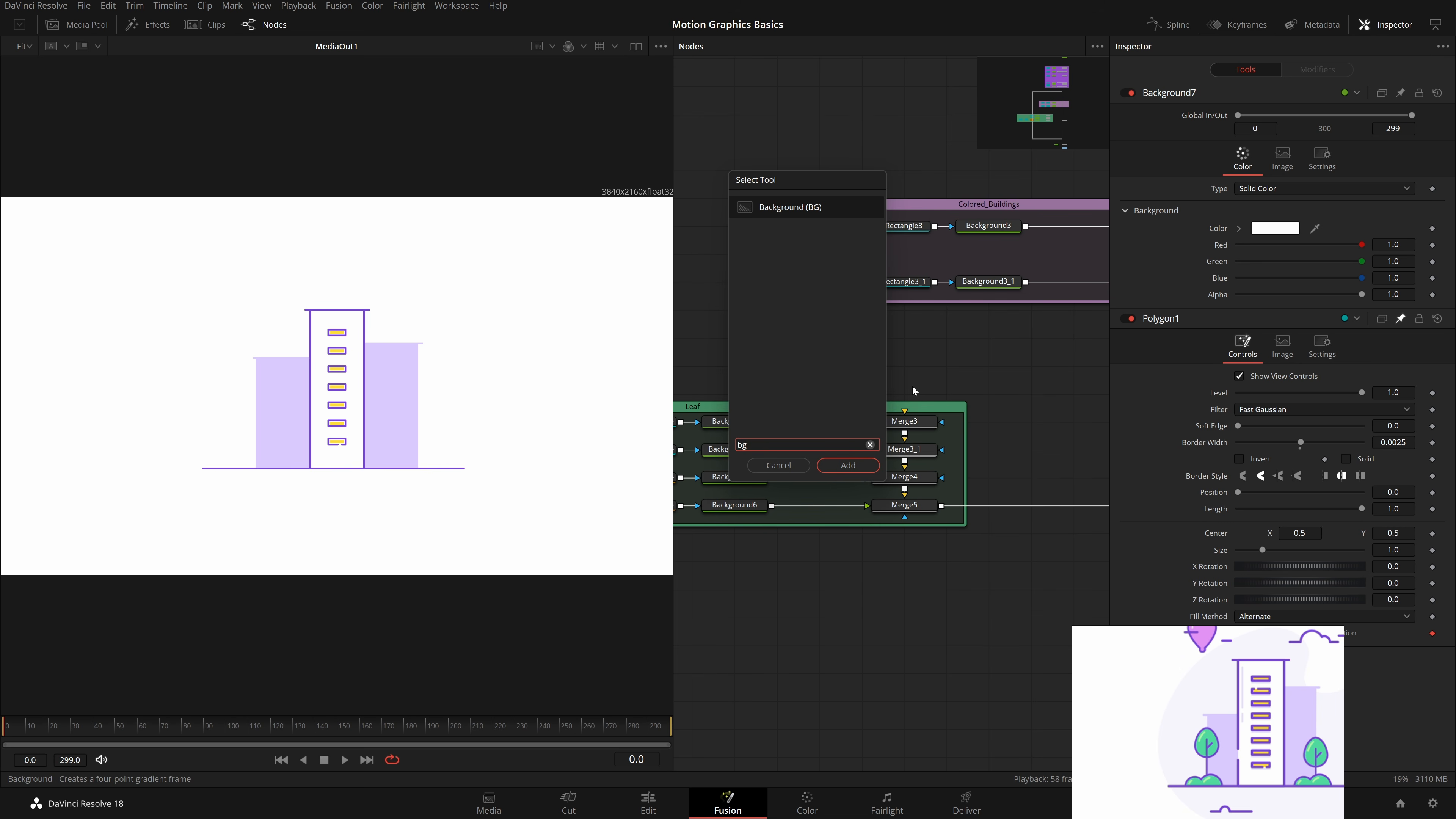
pyautogui.press('Return')
pyautogui.moveTo(905, 421); pyautogui.dragTo(289, 304)
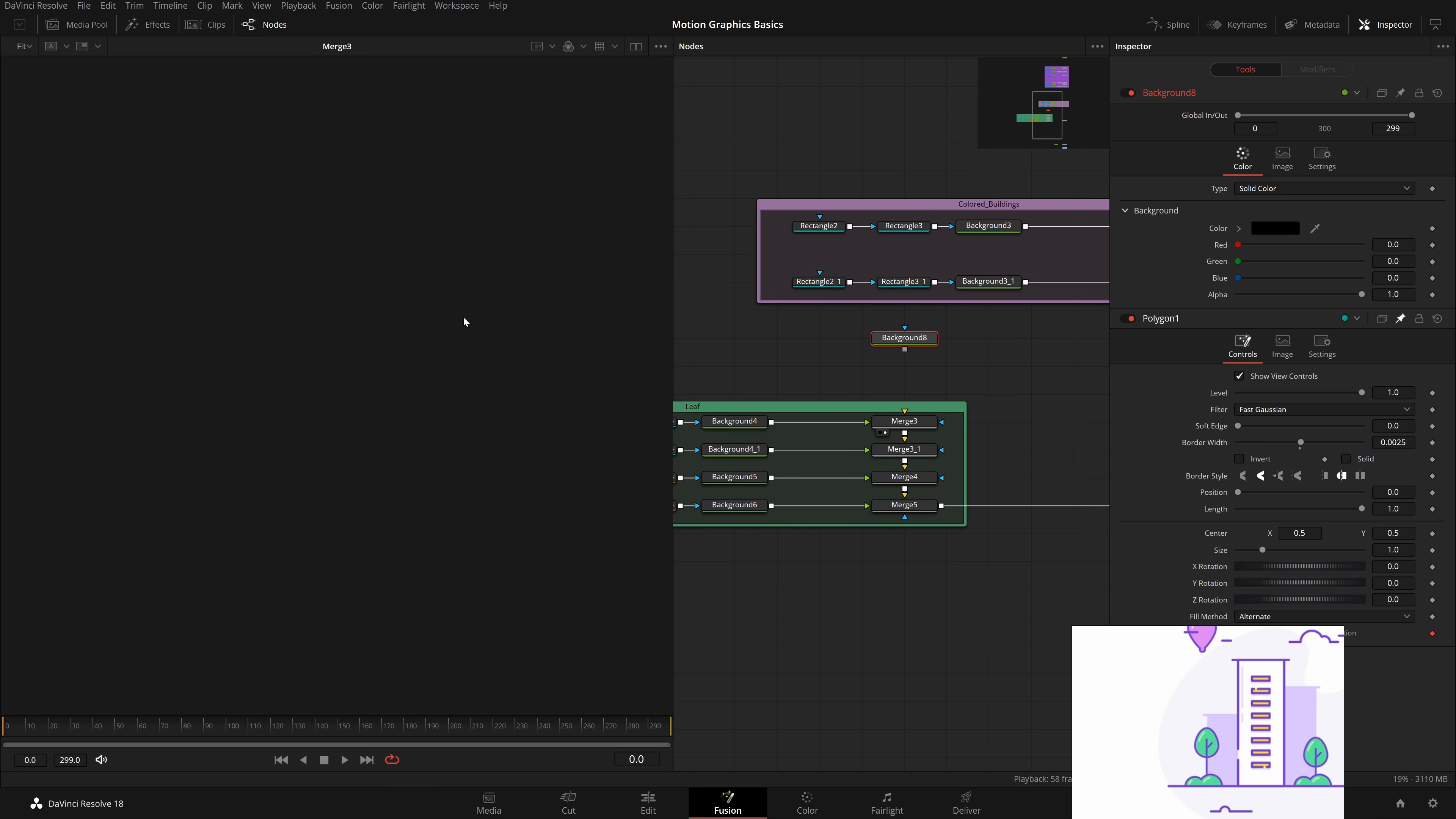
pyautogui.scroll(-2, 969, 410)
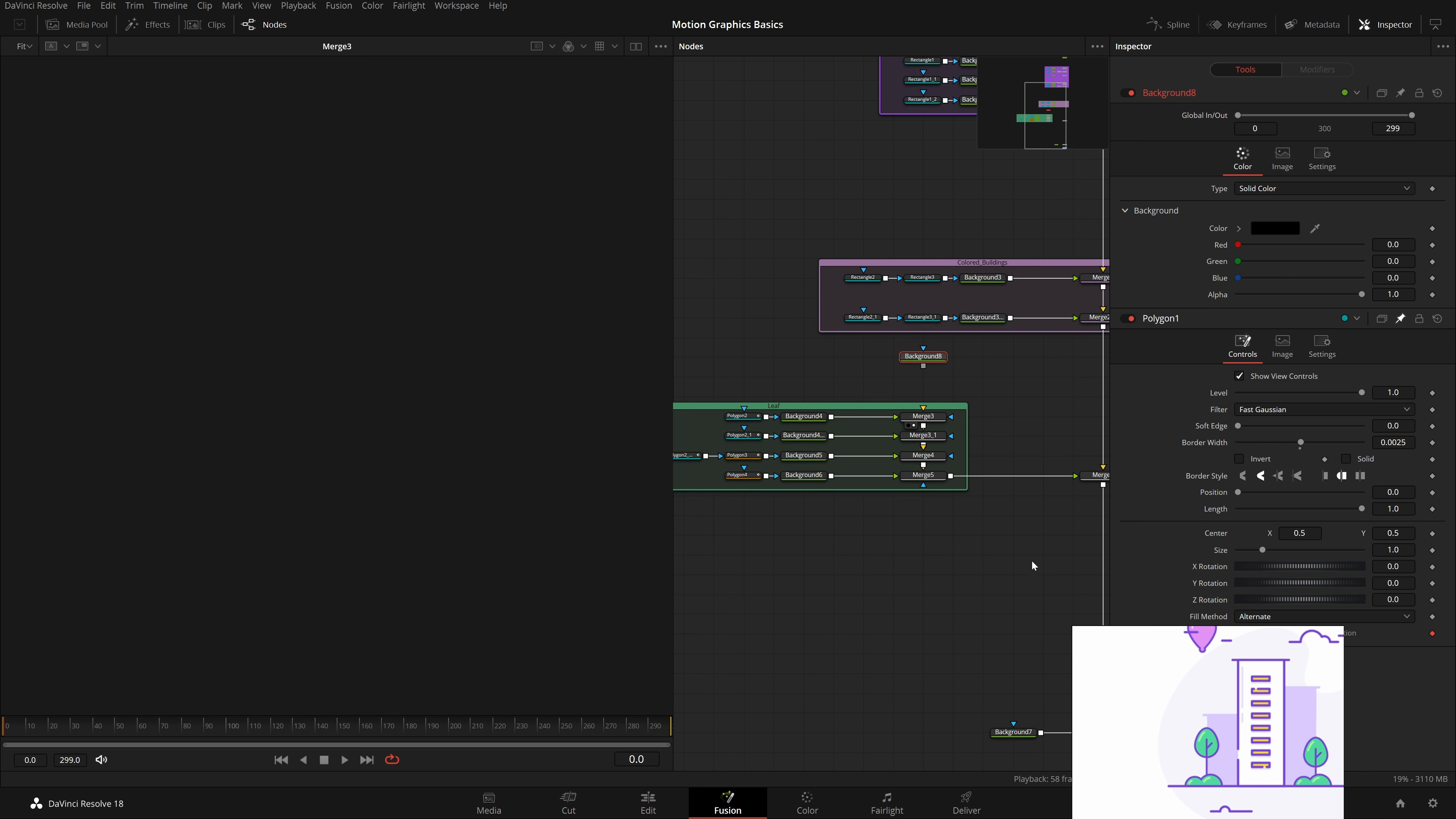
pyautogui.moveTo(1034, 566); pyautogui.dragTo(873, 452)
pyautogui.click(934, 666)
# Step: Connect Background8 to Merge3's background input, move it closer to the Leaf group and set its alpha to 0
pyautogui.moveTo(852, 279); pyautogui.dragTo(888, 342)
pyautogui.scroll(2, 810, 312)
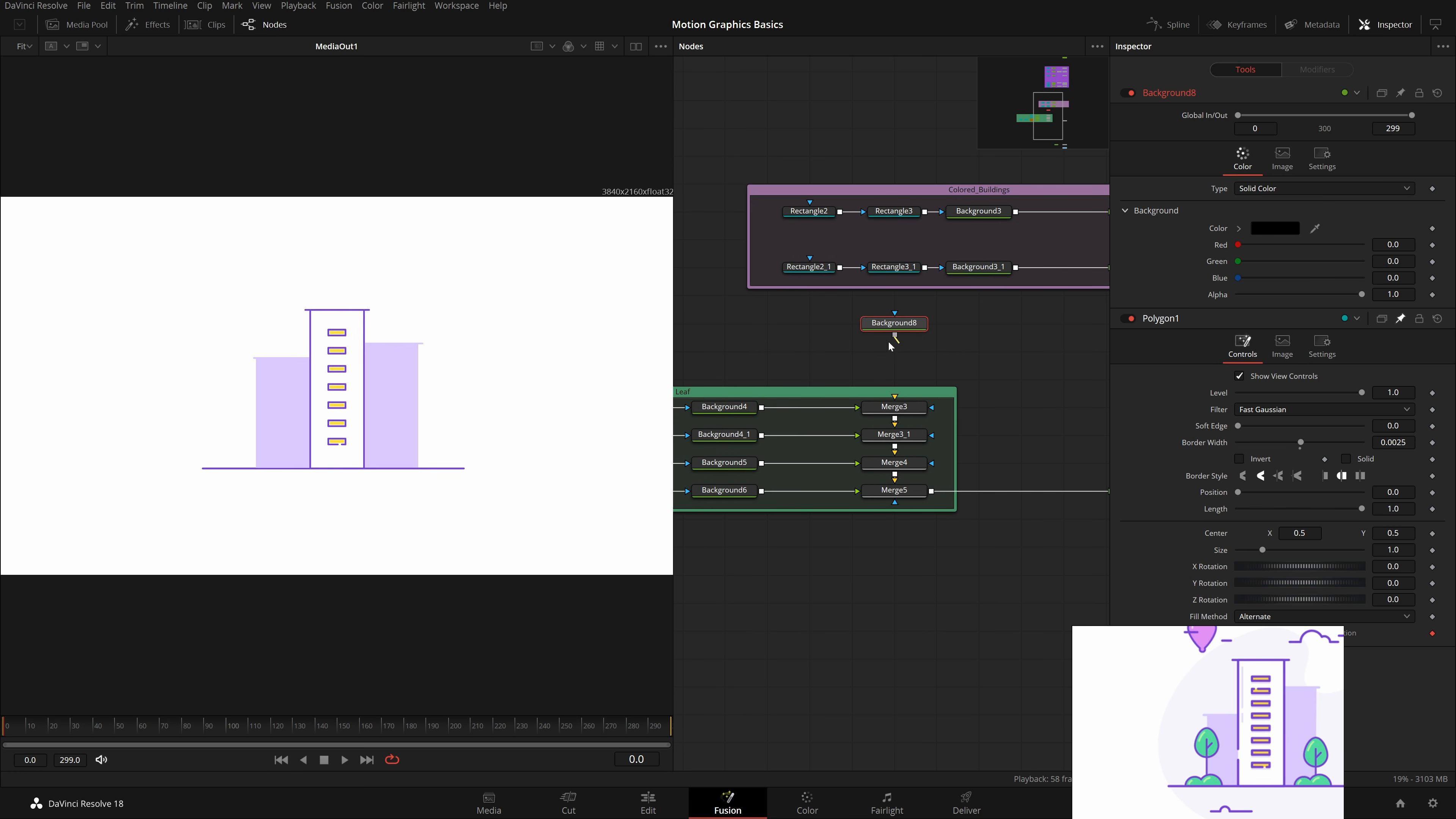
pyautogui.moveTo(891, 395); pyautogui.dragTo(893, 396)
pyautogui.moveTo(894, 322); pyautogui.dragTo(894, 350)
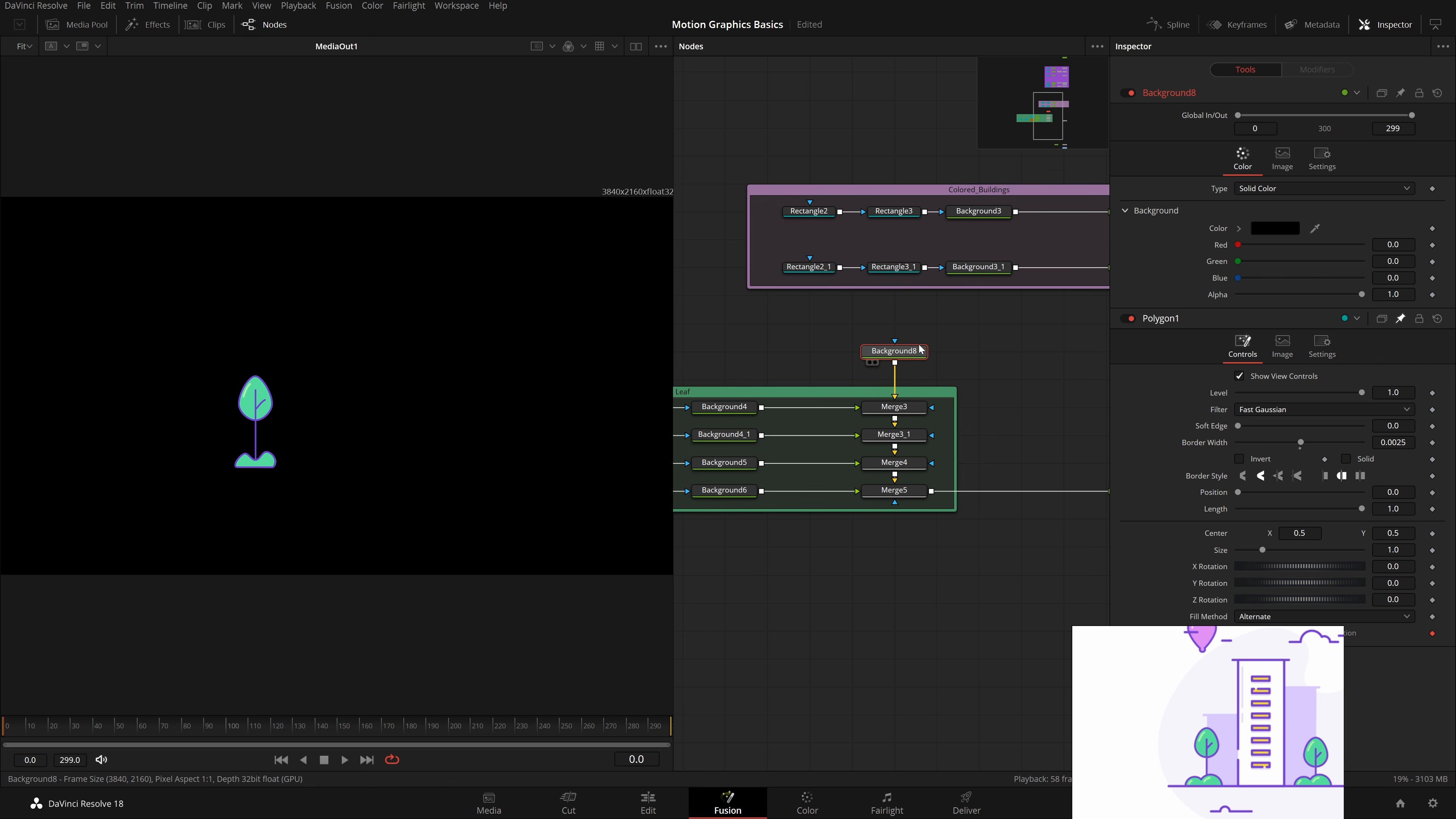
pyautogui.moveTo(1361, 294); pyautogui.dragTo(1120, 350)
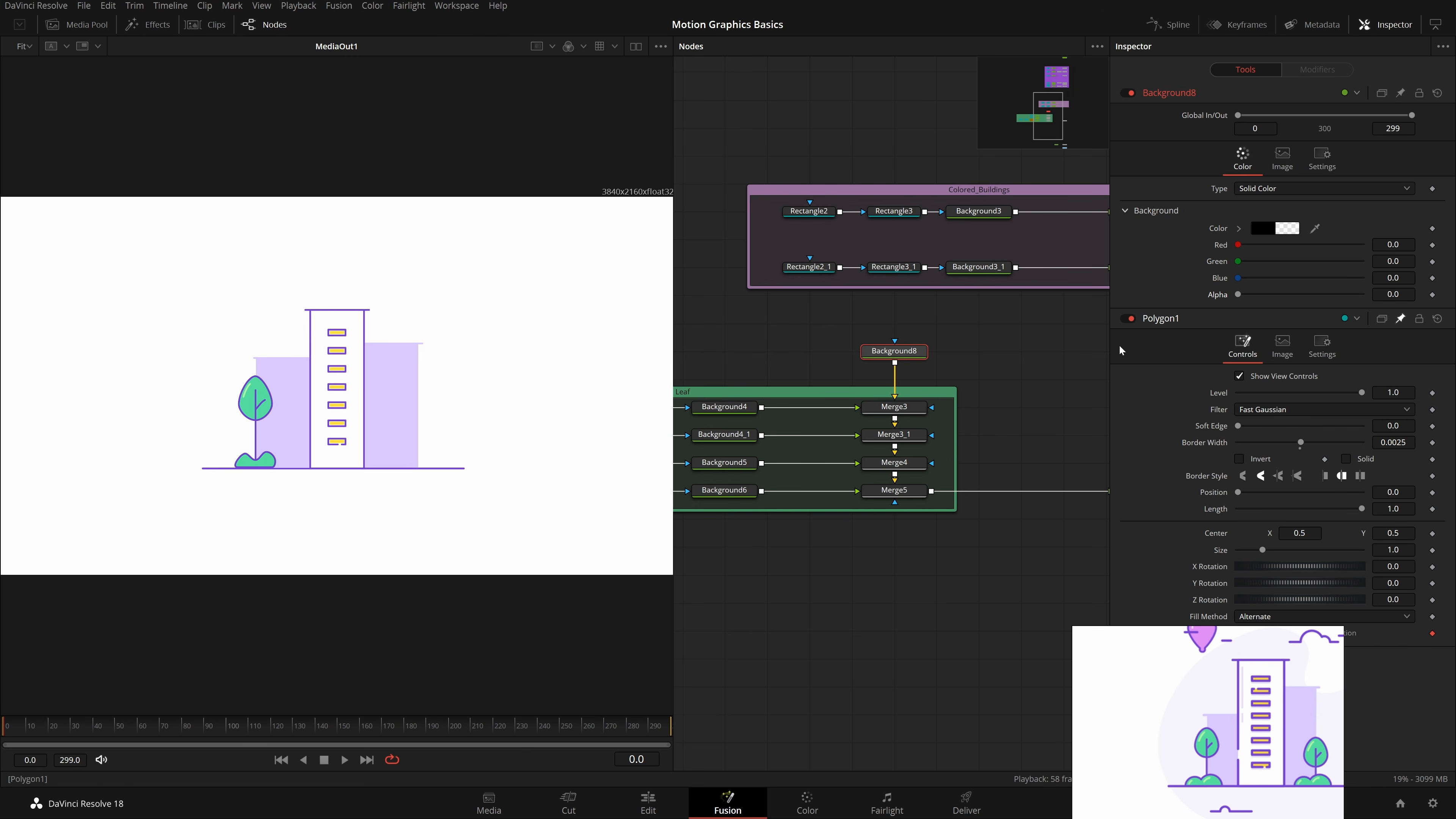
# Step: Insert a Duplicate node between Merge5 and Merge6
pyautogui.scroll(-3, 1061, 452)
pyautogui.scroll(-3, 884, 445)
pyautogui.scroll(1, 887, 449)
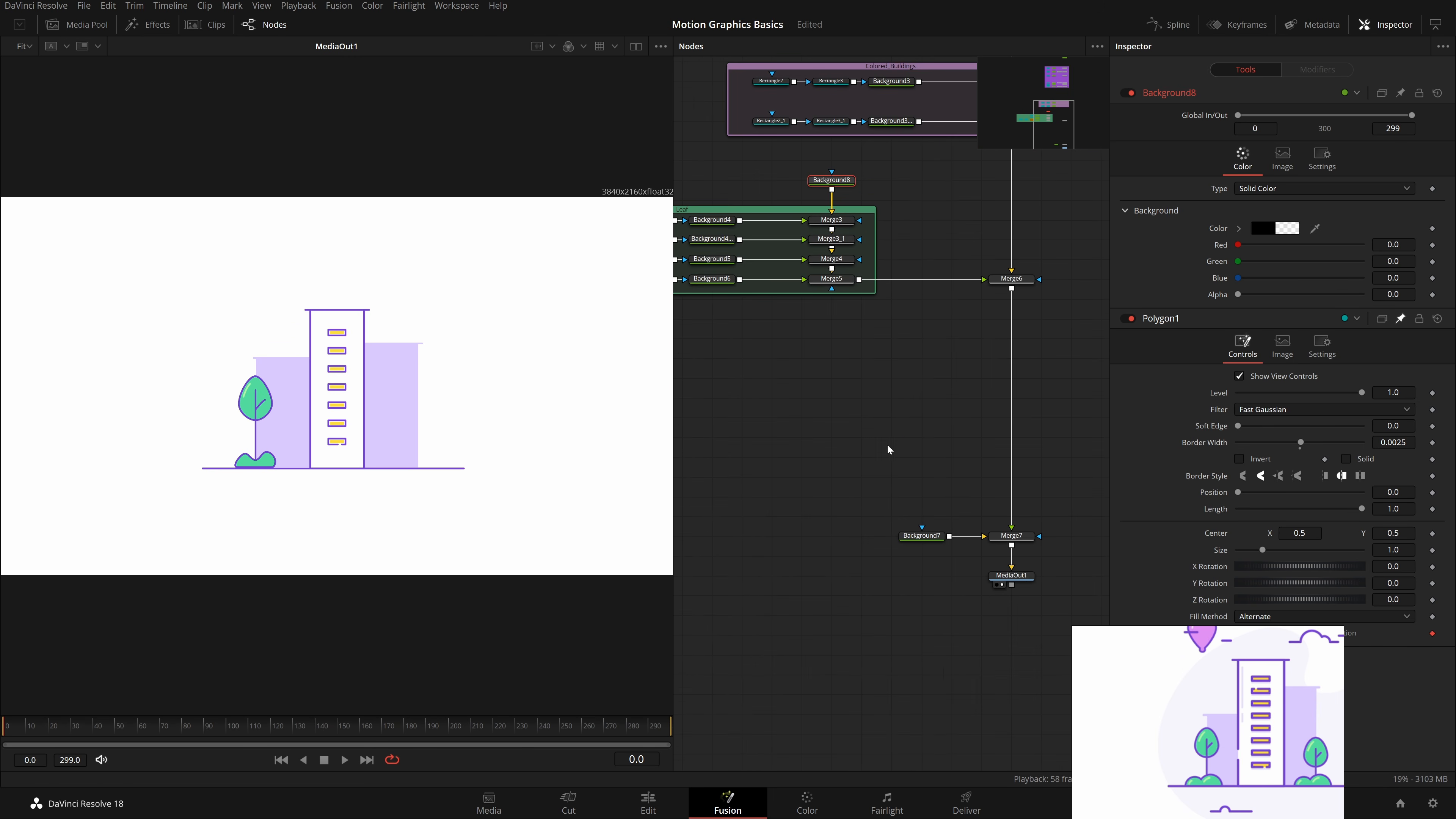
pyautogui.scroll(-2, 943, 439)
pyautogui.moveTo(944, 440); pyautogui.dragTo(1057, 437)
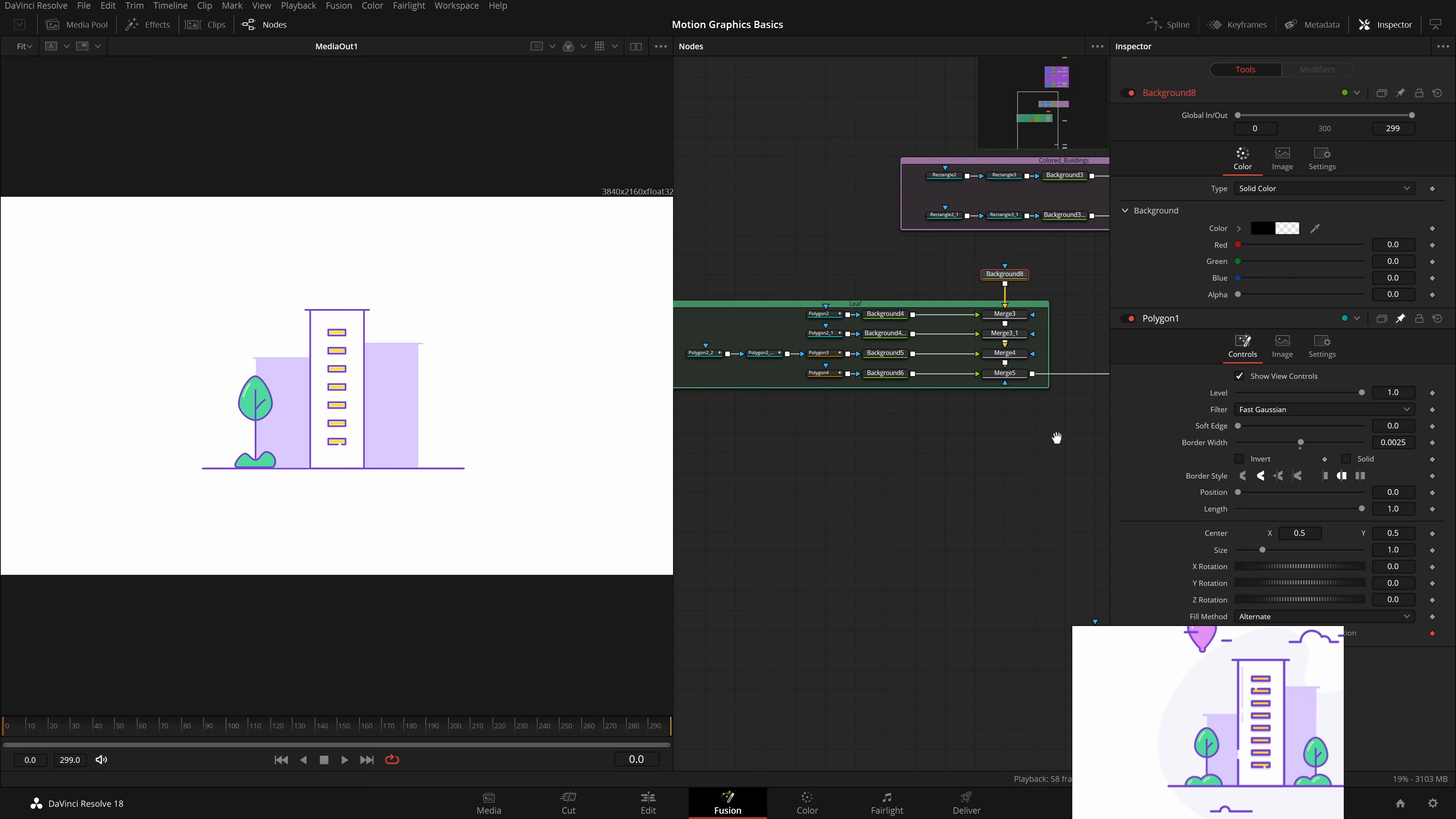
pyautogui.click(1019, 380)
pyautogui.hotkey('shift', 'space')
pyautogui.write('d')
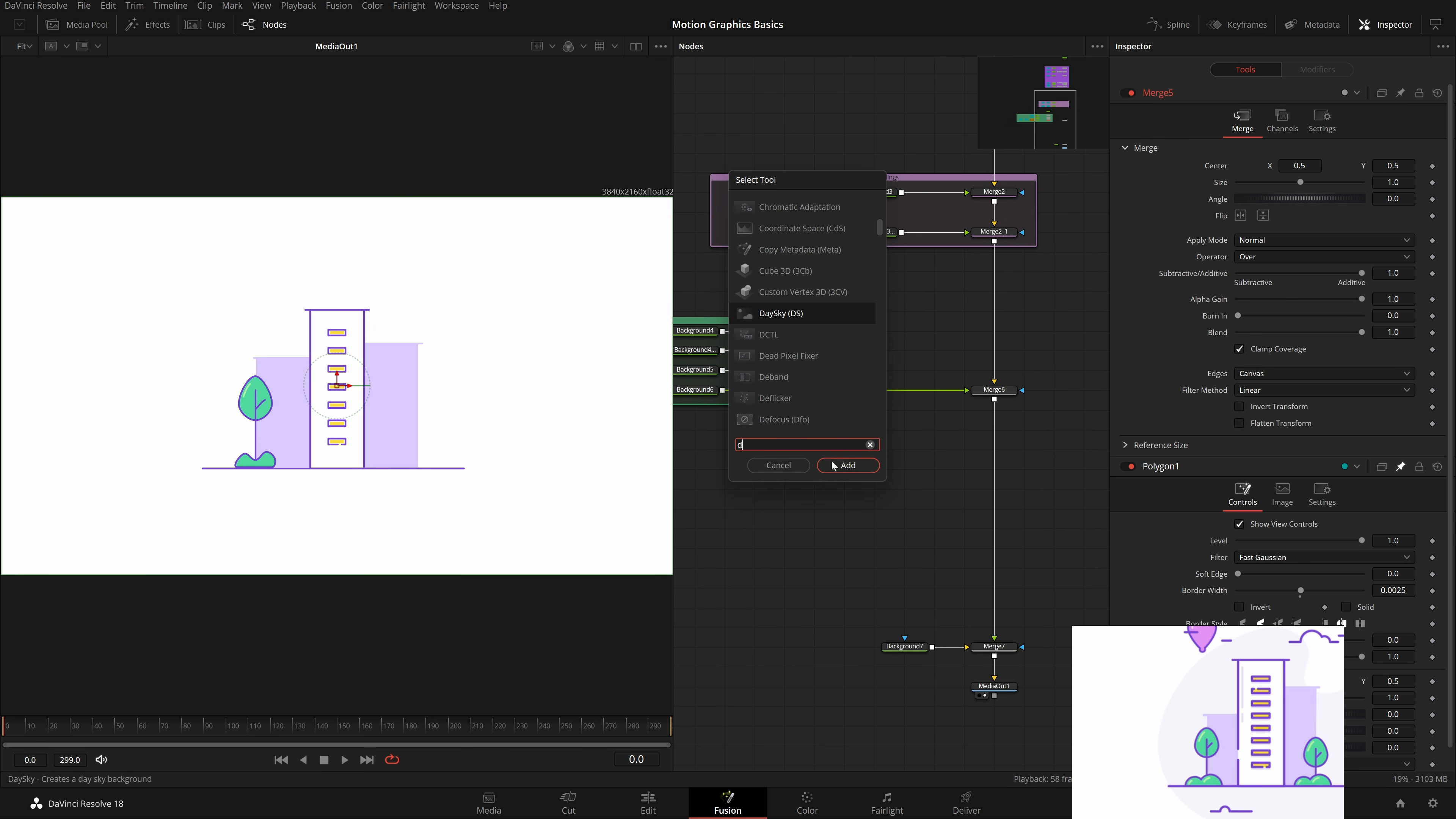
pyautogui.write('up')
pyautogui.click(833, 465)
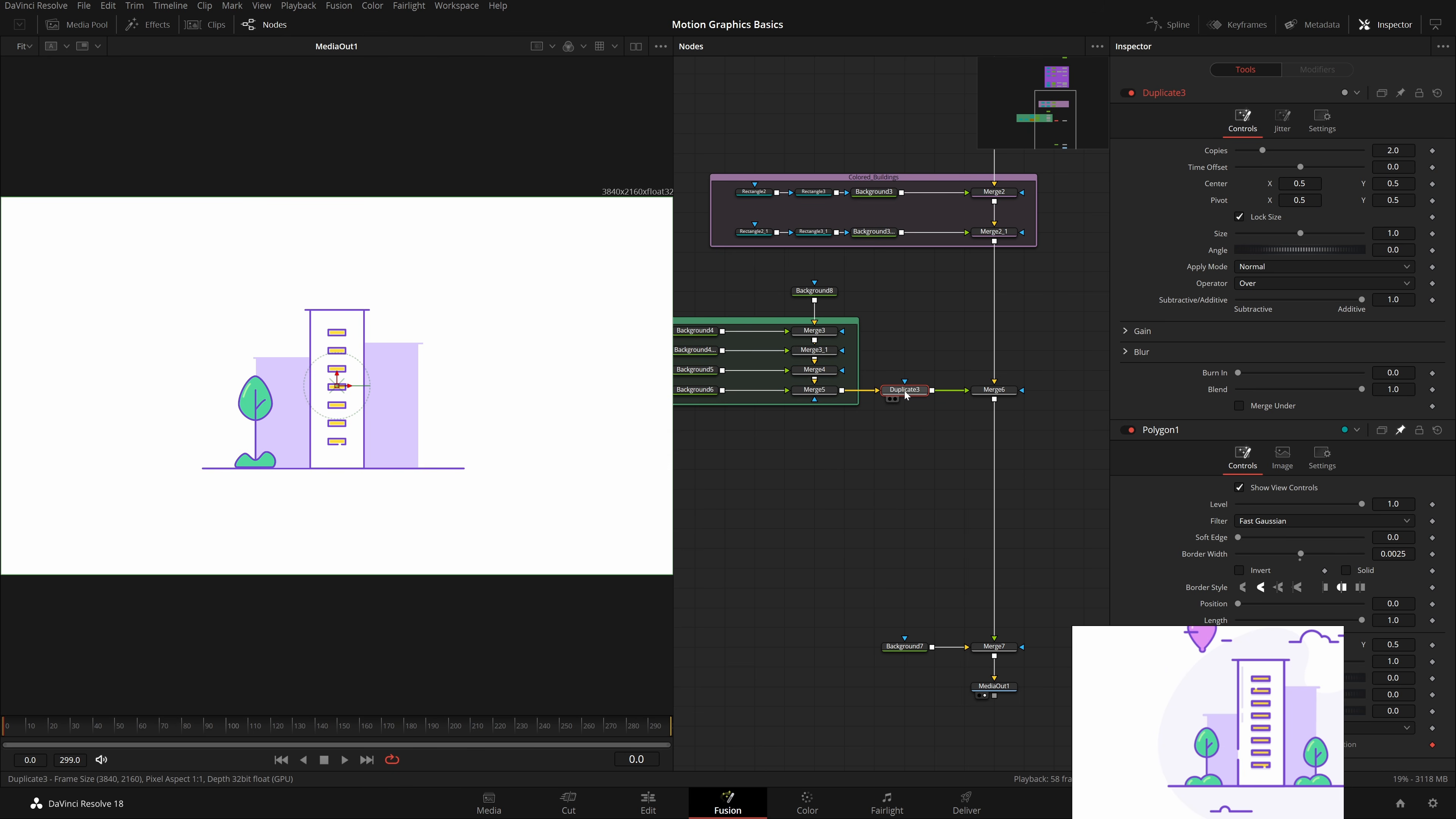
# Step: Offset the duplicated tree to Center X 0.73, Y 0.454, unlock its size and set Y Size to 0.791
pyautogui.moveTo(337, 385); pyautogui.dragTo(491, 385)
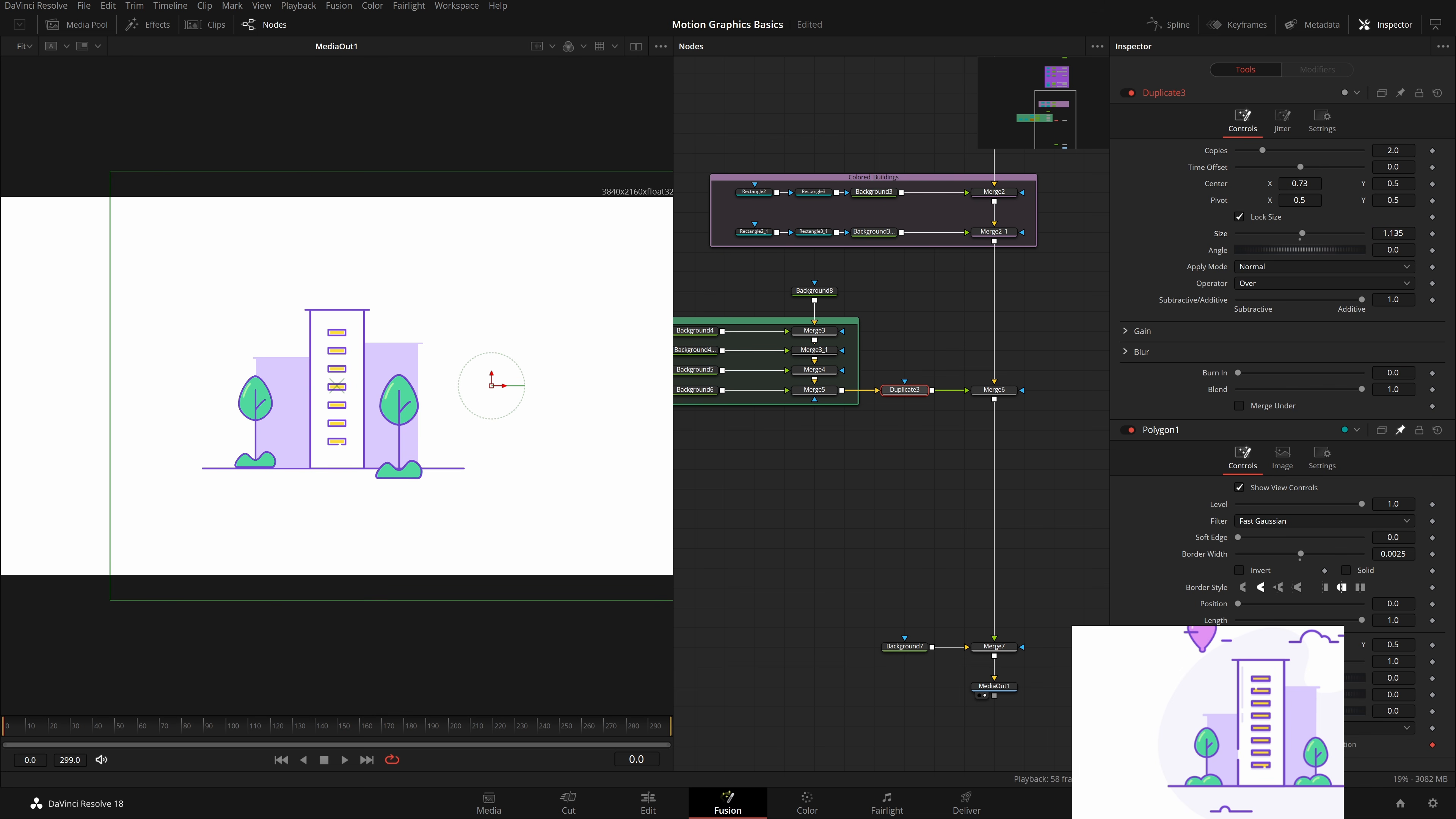
pyautogui.click(1239, 216)
pyautogui.moveTo(1300, 249); pyautogui.dragTo(1286, 250)
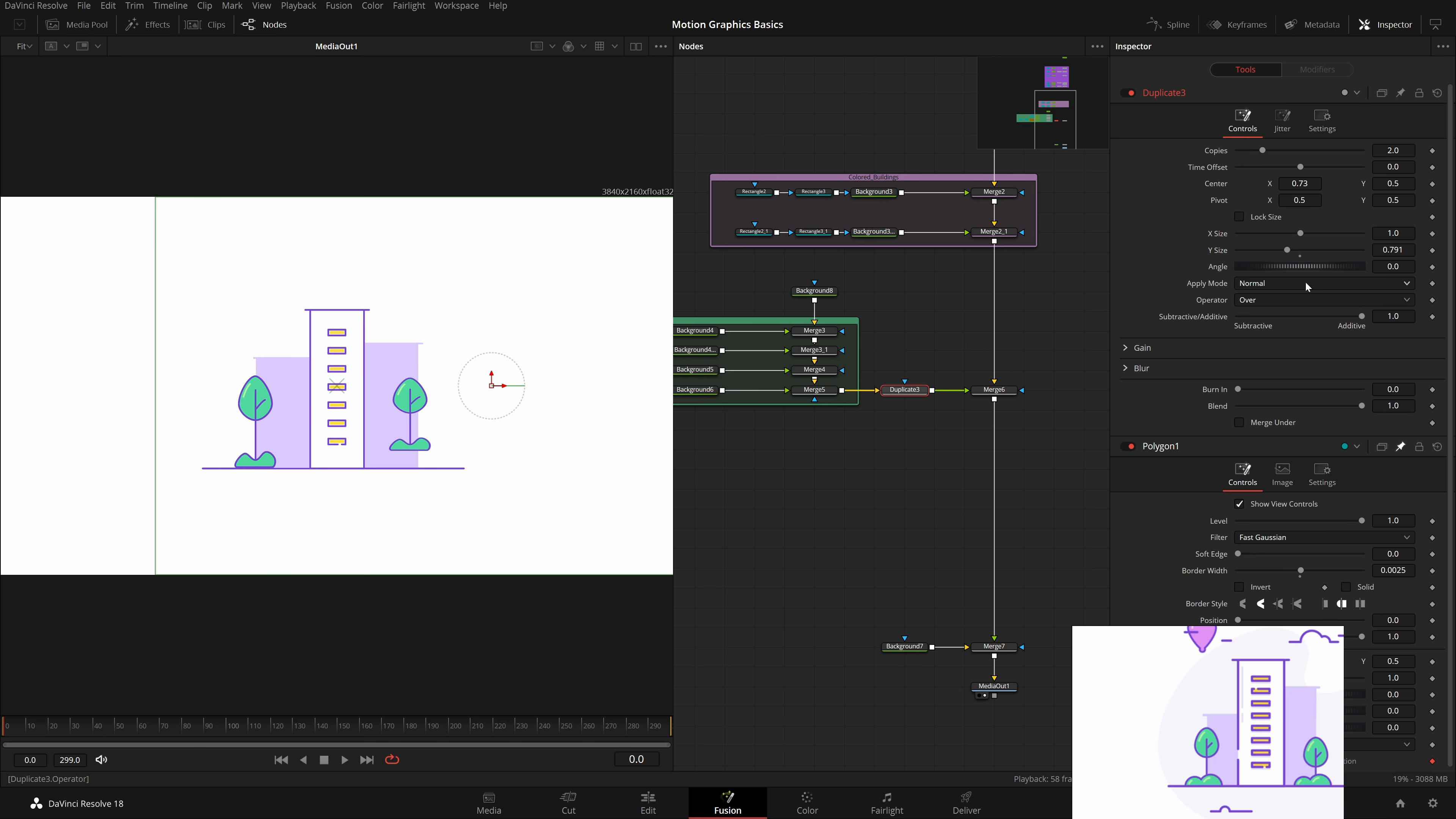
pyautogui.moveTo(1393, 183); pyautogui.dragTo(1367, 183)
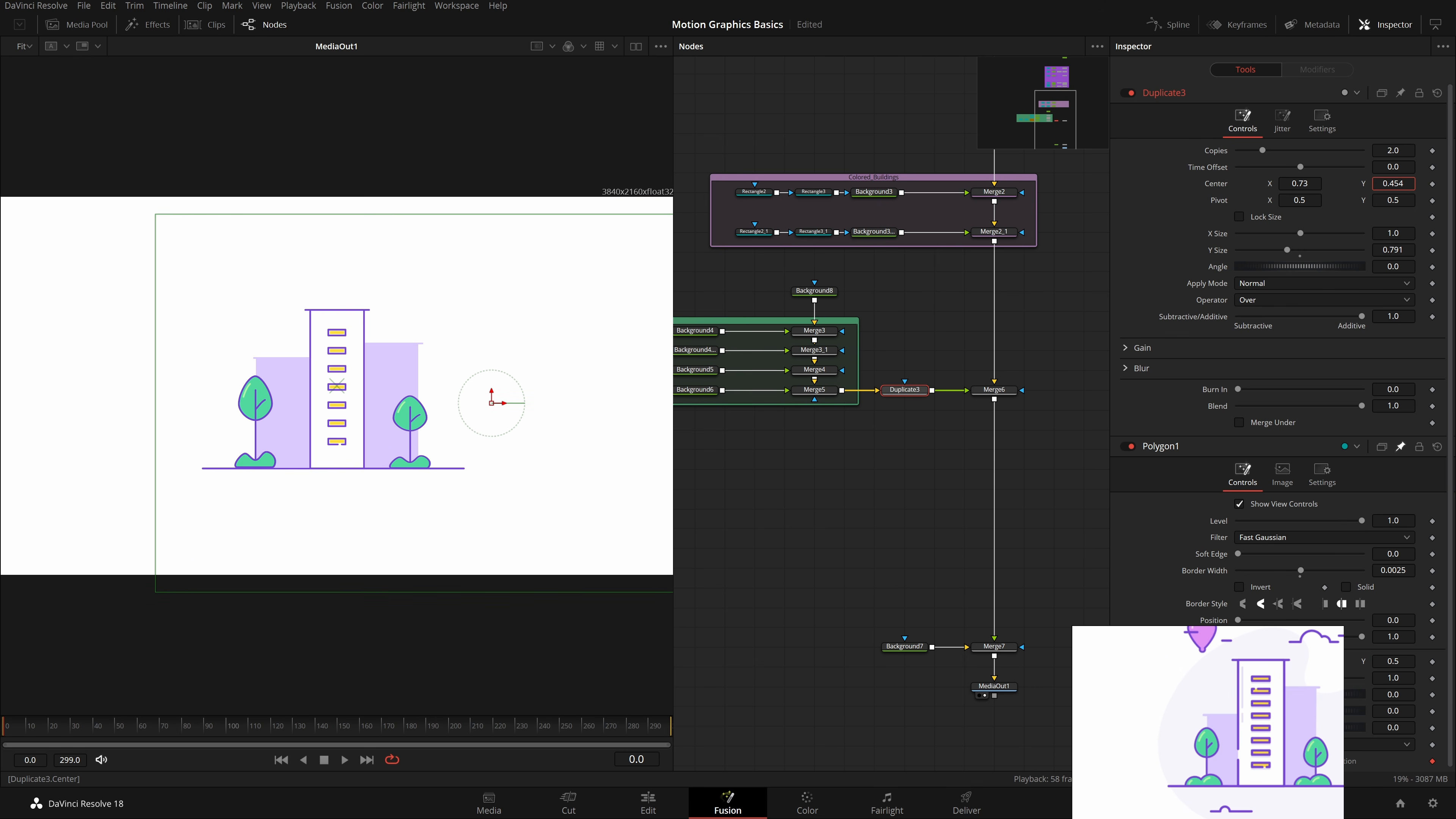
# Step: Set the duplicated tree's Y Size to 0.872 and Center Y to 0.47, and save the project
pyautogui.click(819, 510)
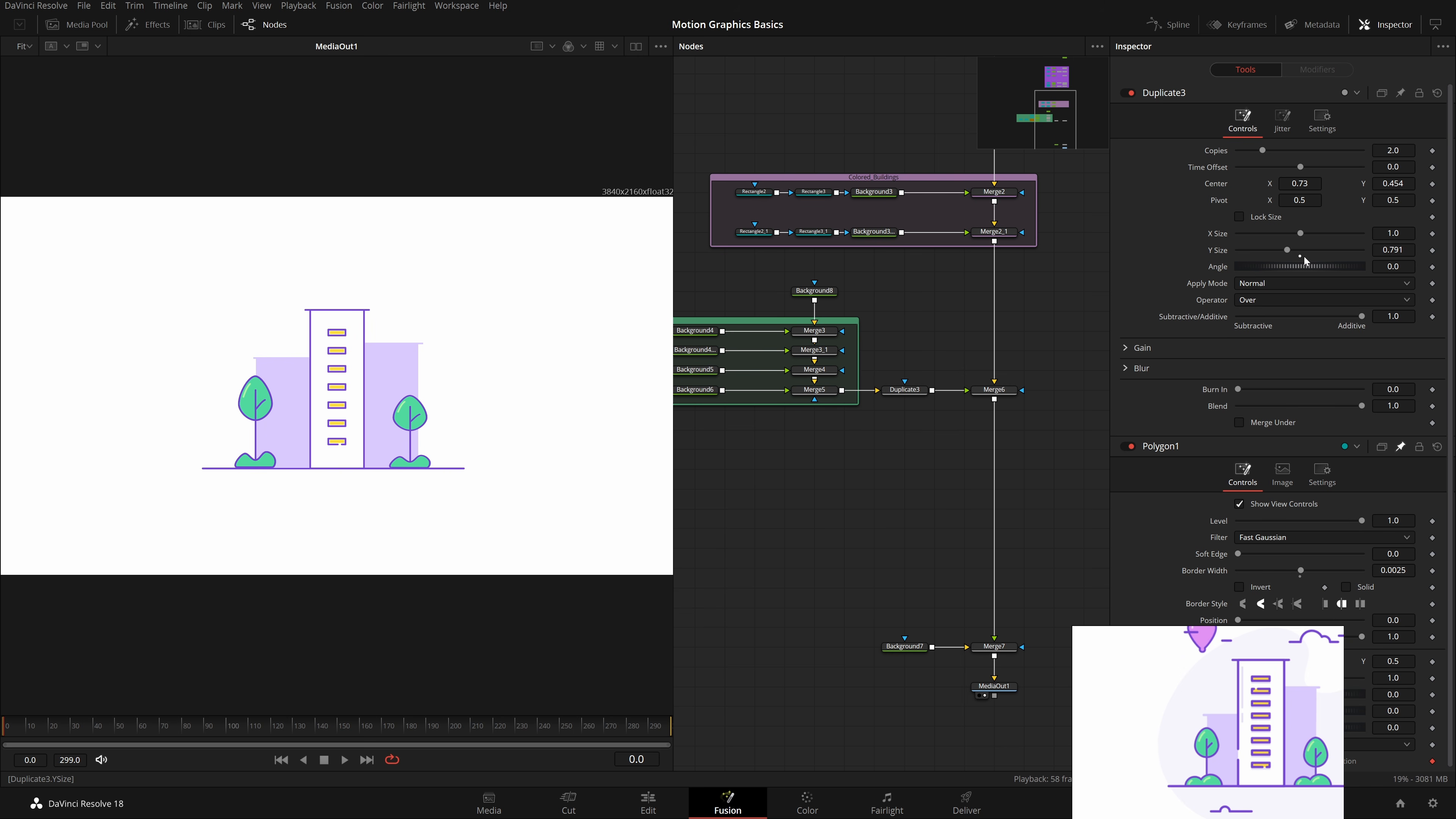
pyautogui.moveTo(1393, 250); pyautogui.dragTo(1439, 250)
pyautogui.moveTo(1393, 183); pyautogui.dragTo(1407, 183)
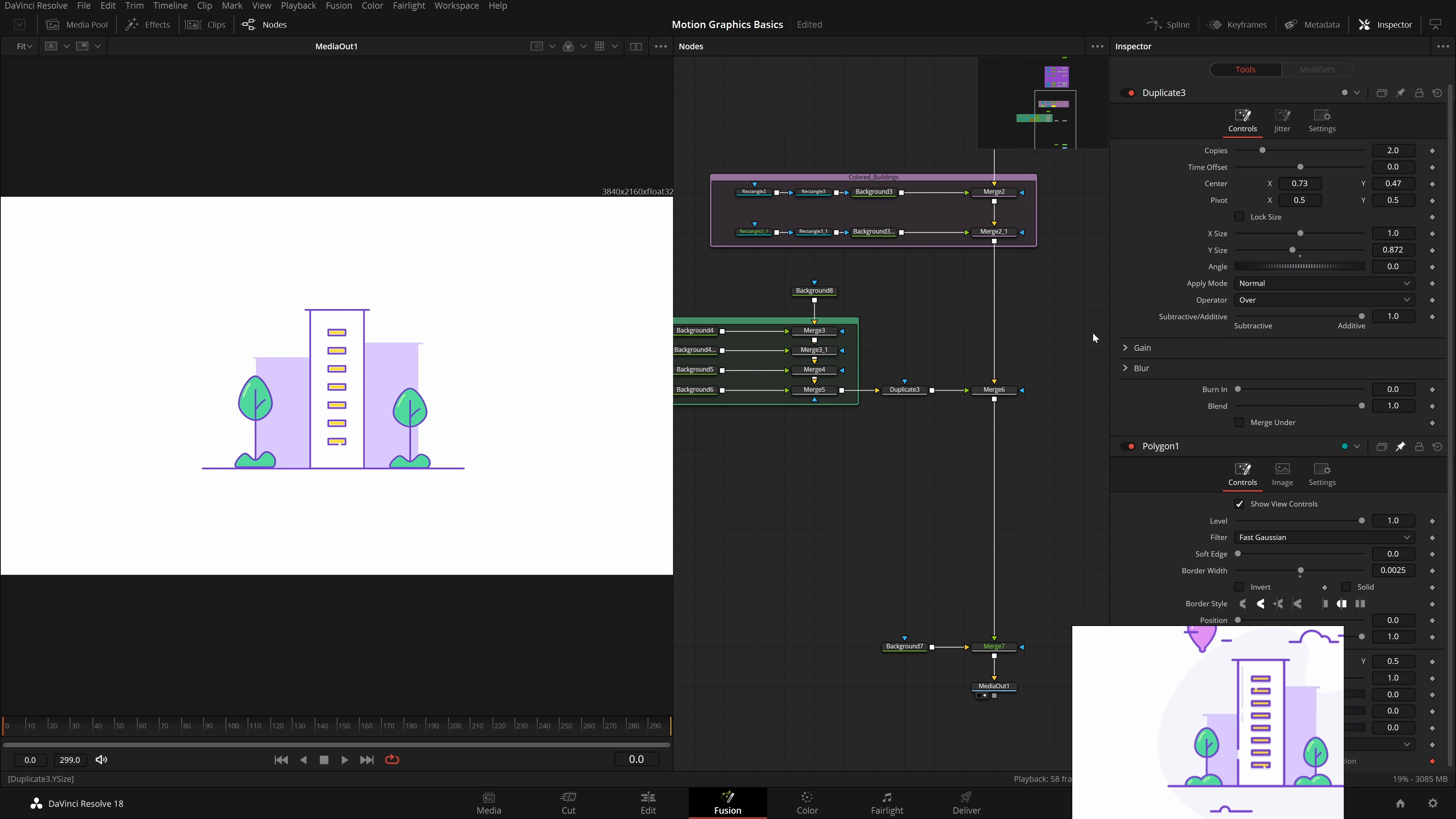
pyautogui.hotkey('ctrl', 's')
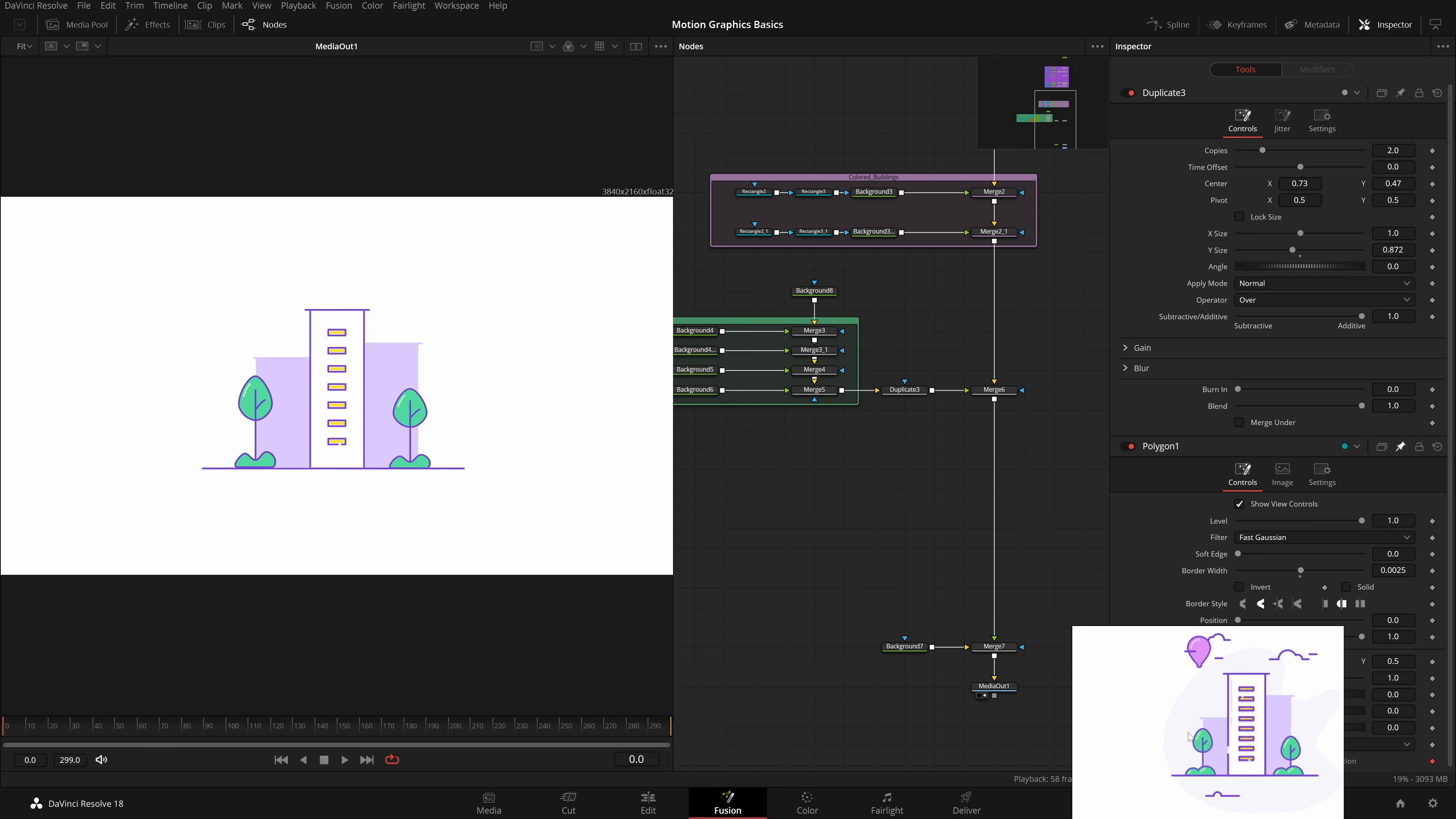
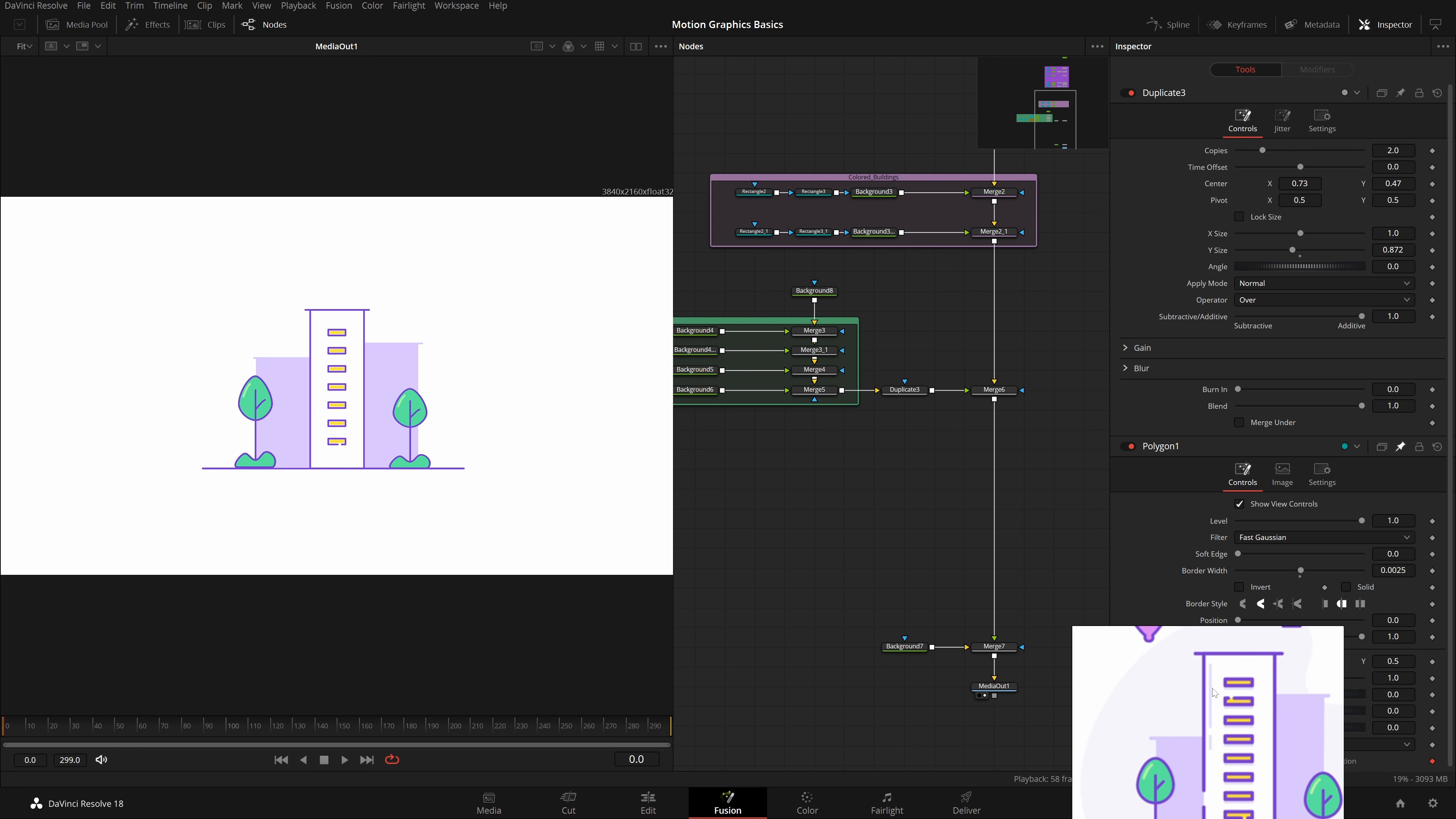
# Step: Add a Background merged after Merge1_2_1_2, below the Main_Building group, and separate it from its Merge node
pyautogui.scroll(6, 886, 382)
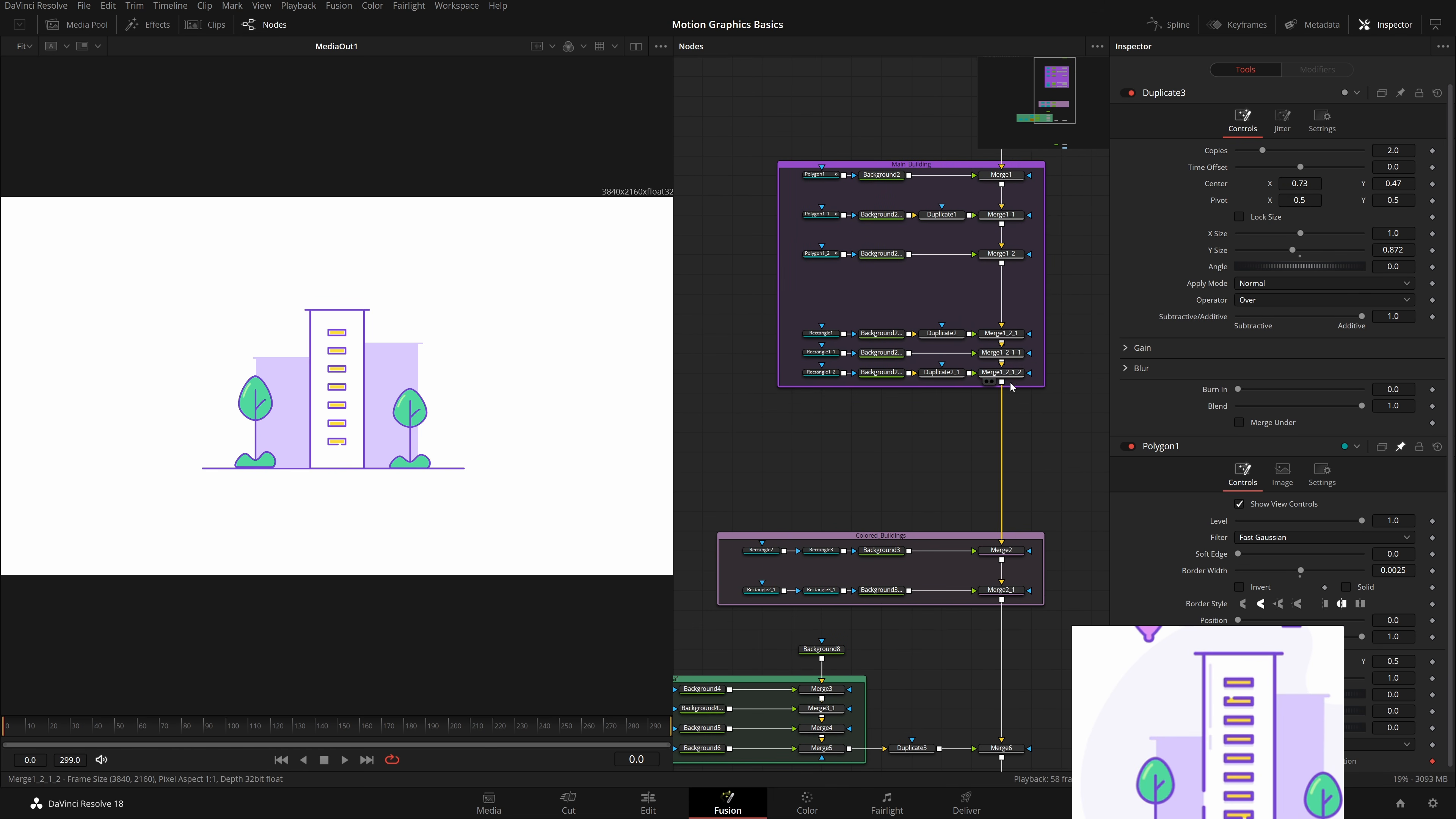
pyautogui.click(1008, 374)
pyautogui.write('bg')
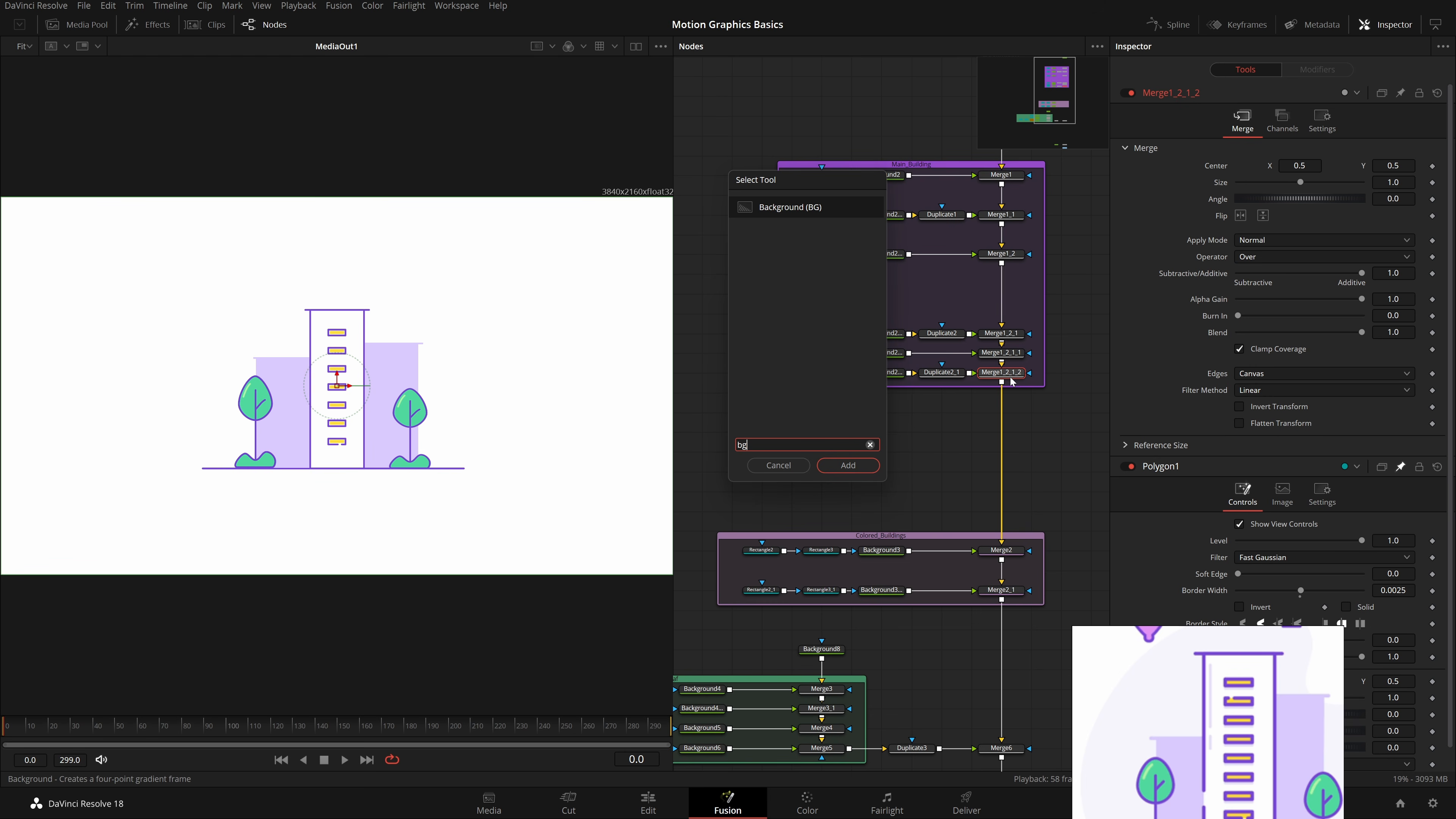
pyautogui.press('Return')
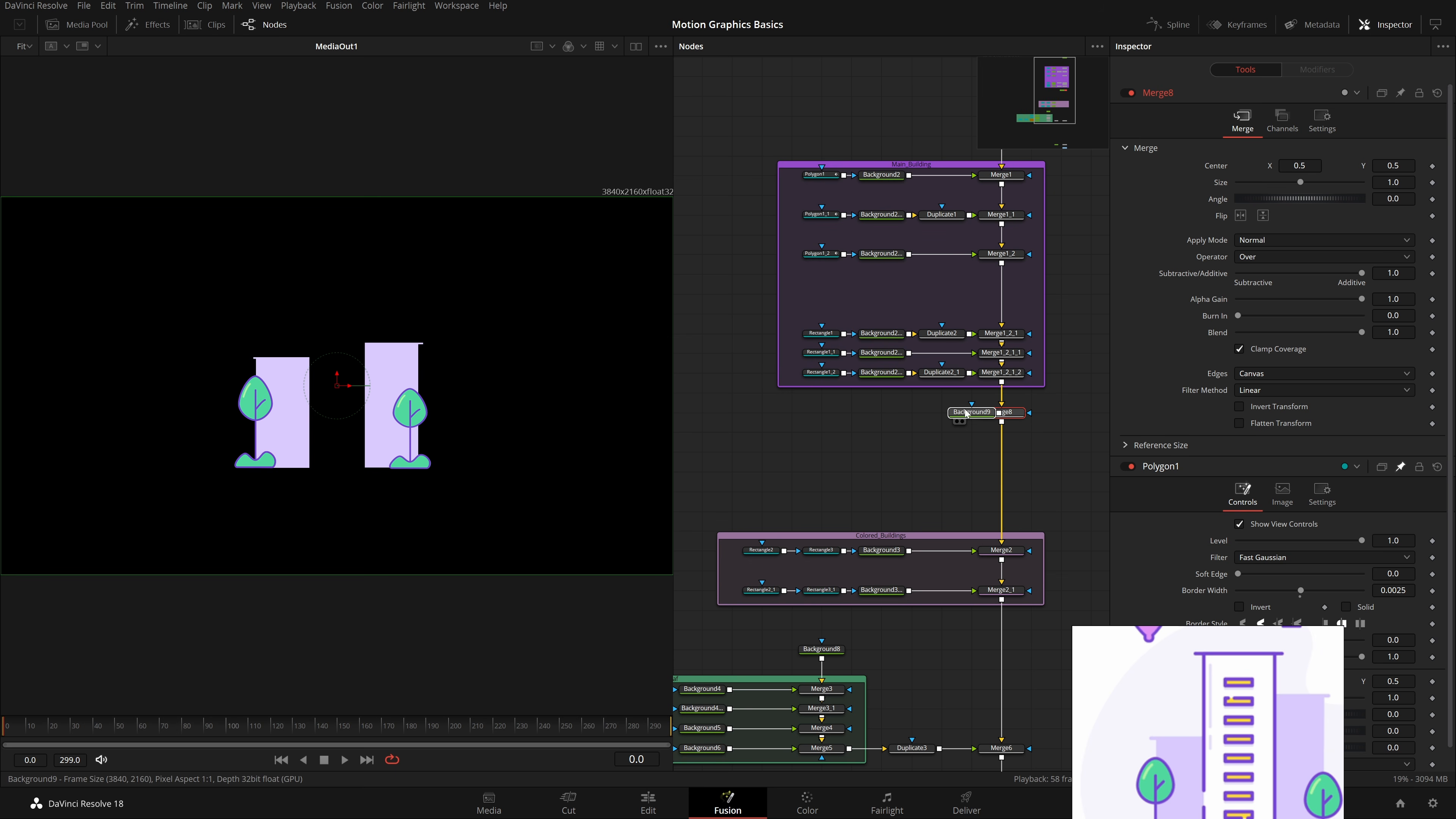
pyautogui.moveTo(971, 415); pyautogui.dragTo(939, 416)
# Step: Color Background9 with the pale lavender sampled from the thin highlight line on the reference building
pyautogui.click(1284, 229)
pyautogui.click(636, 406)
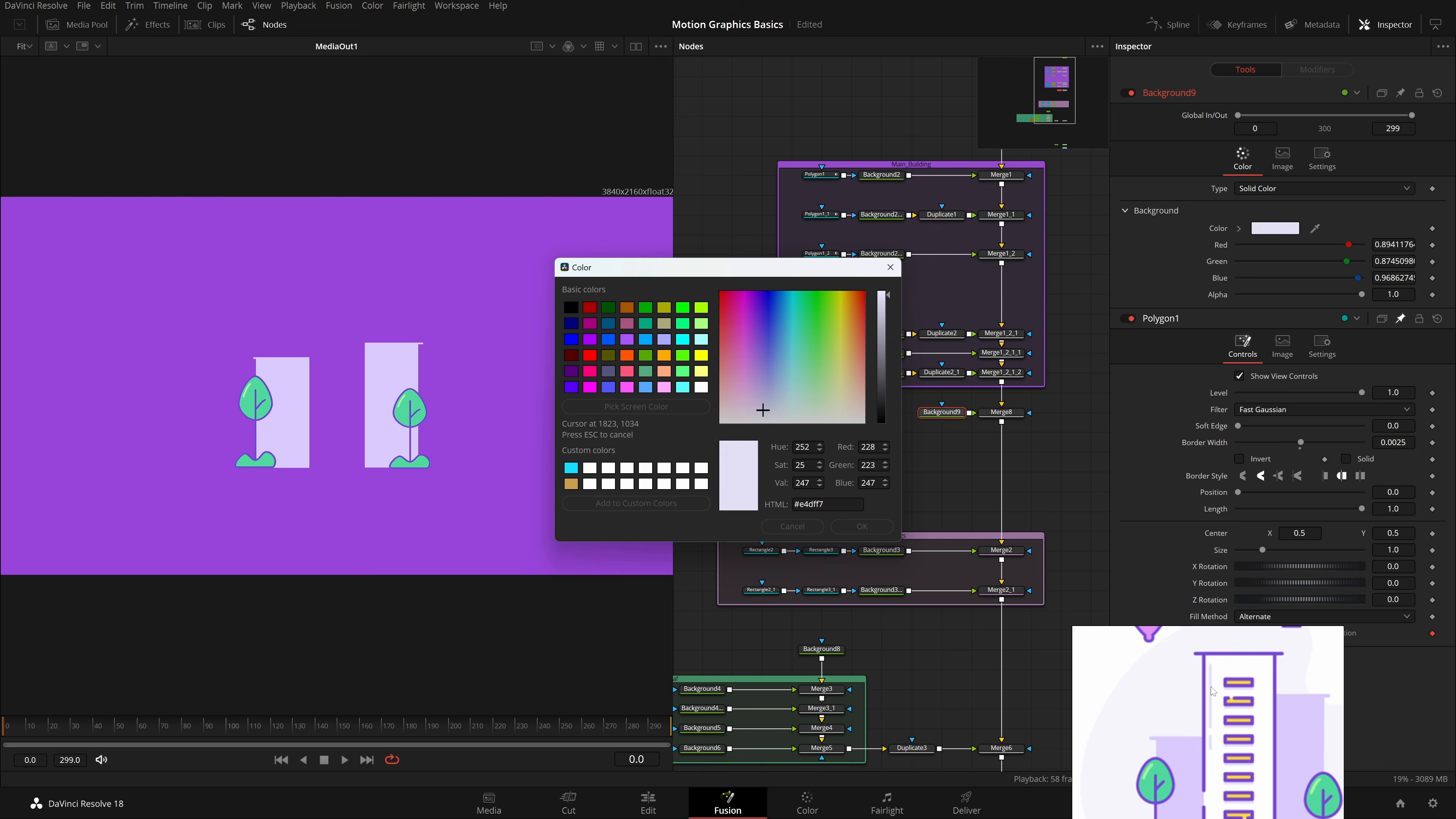
pyautogui.click(1161, 647)
pyautogui.click(861, 526)
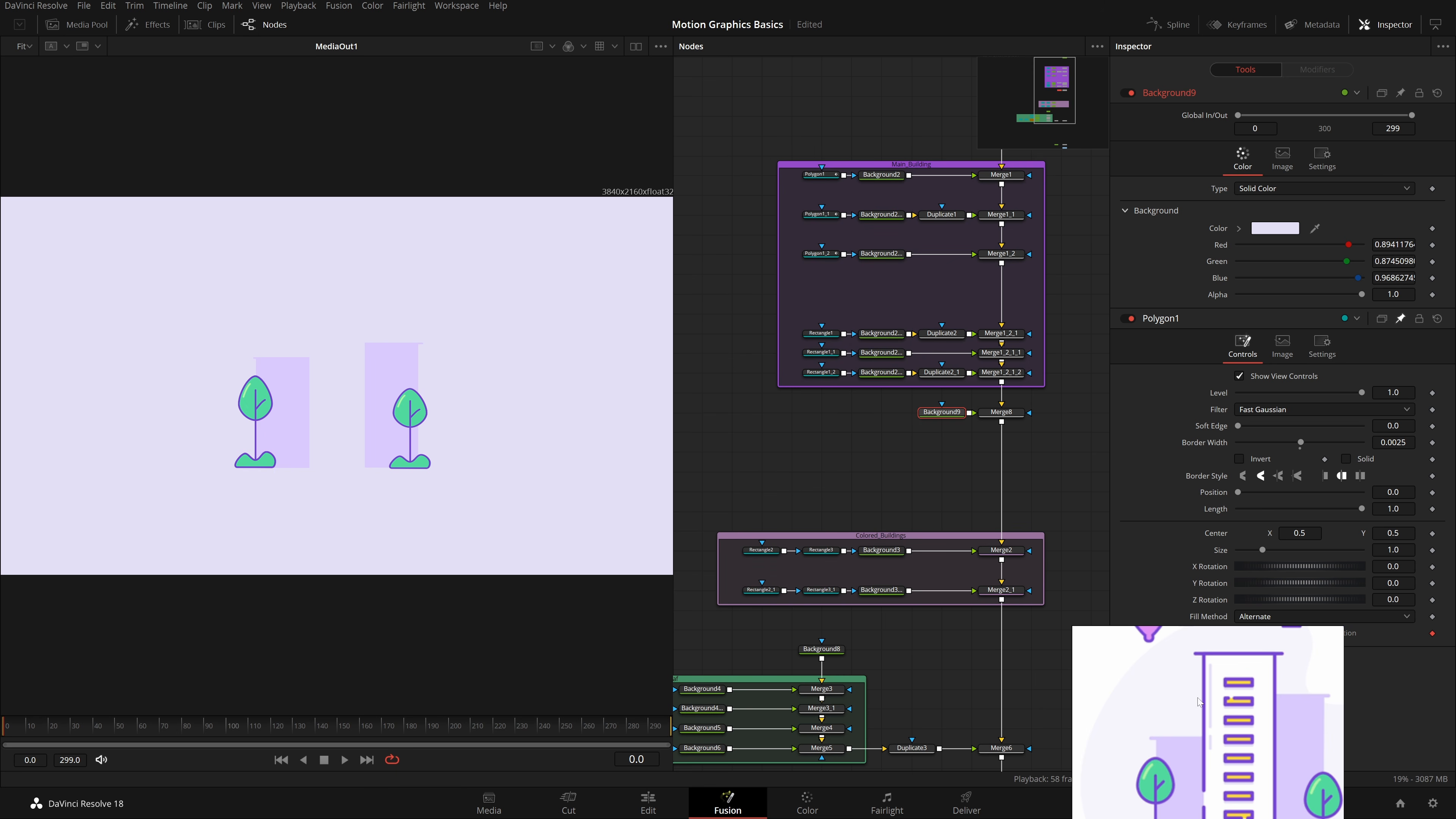
pyautogui.click(1285, 231)
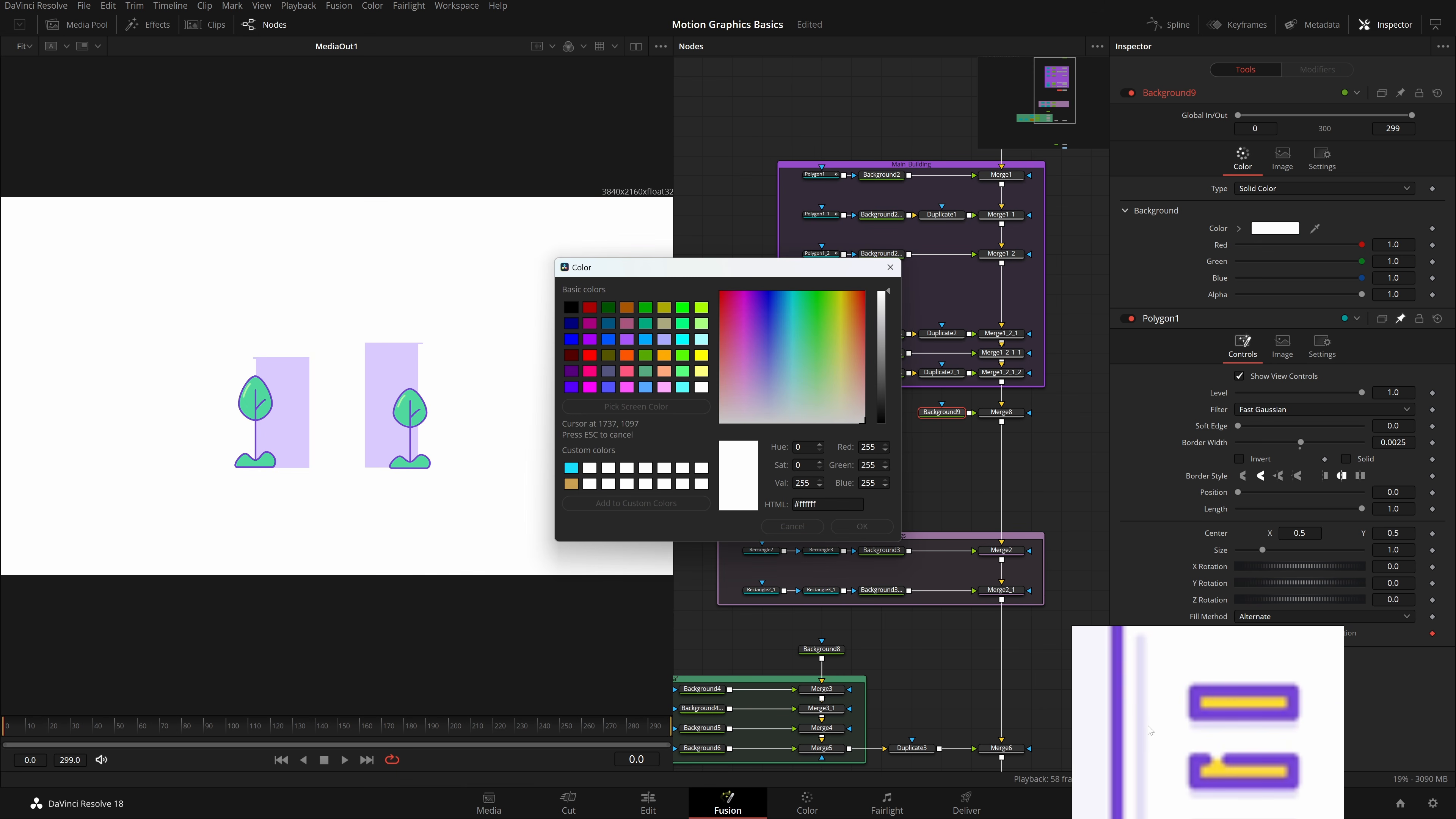
pyautogui.click(636, 407)
pyautogui.click(1142, 716)
pyautogui.click(862, 526)
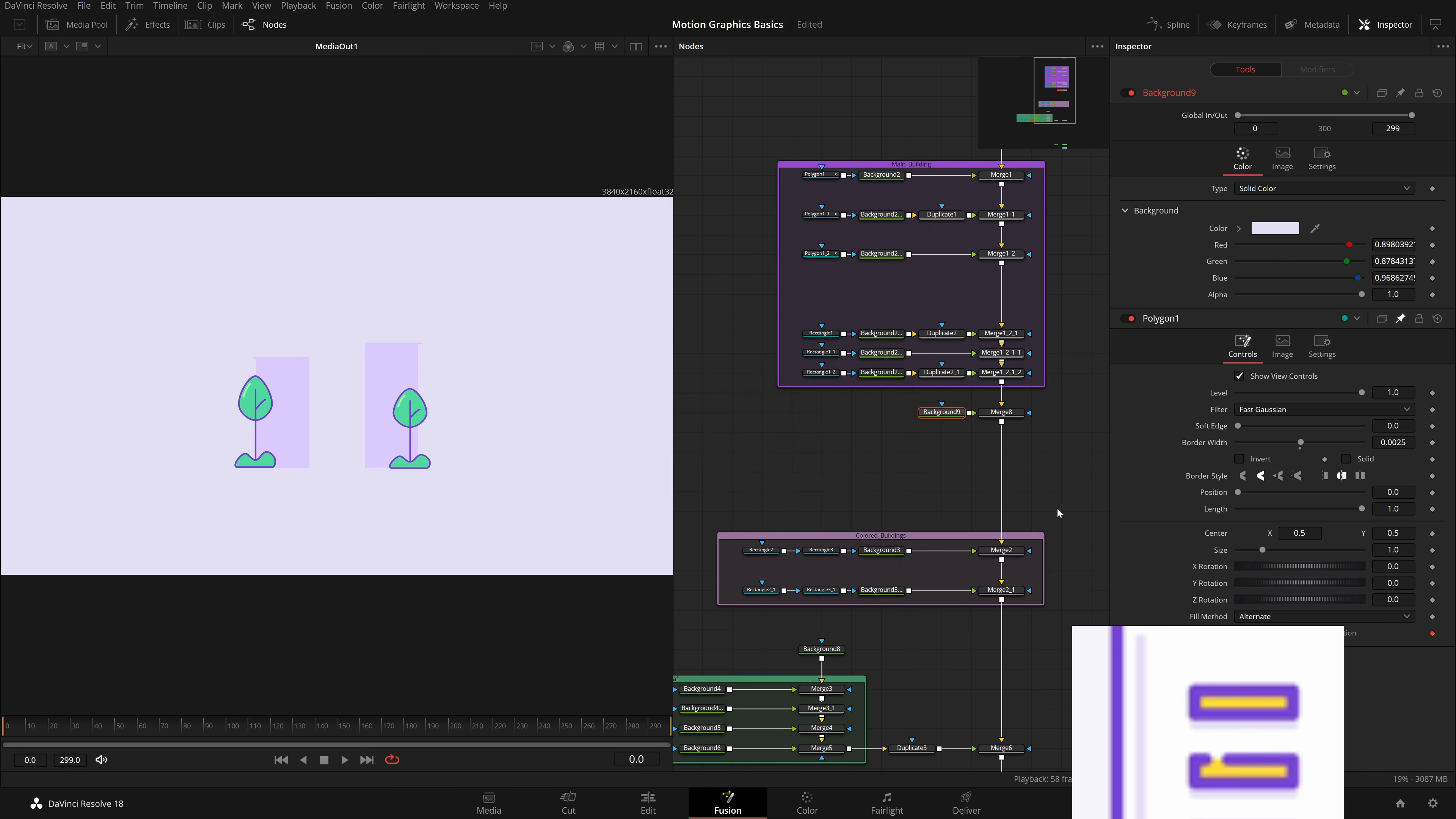
# Step: Mask Background9 with a polygon drawn as a vertical line inside the building's left wall, from below the roof to just above the sixth window, and save
pyautogui.scroll(1, 953, 474)
pyautogui.scroll(2, 953, 473)
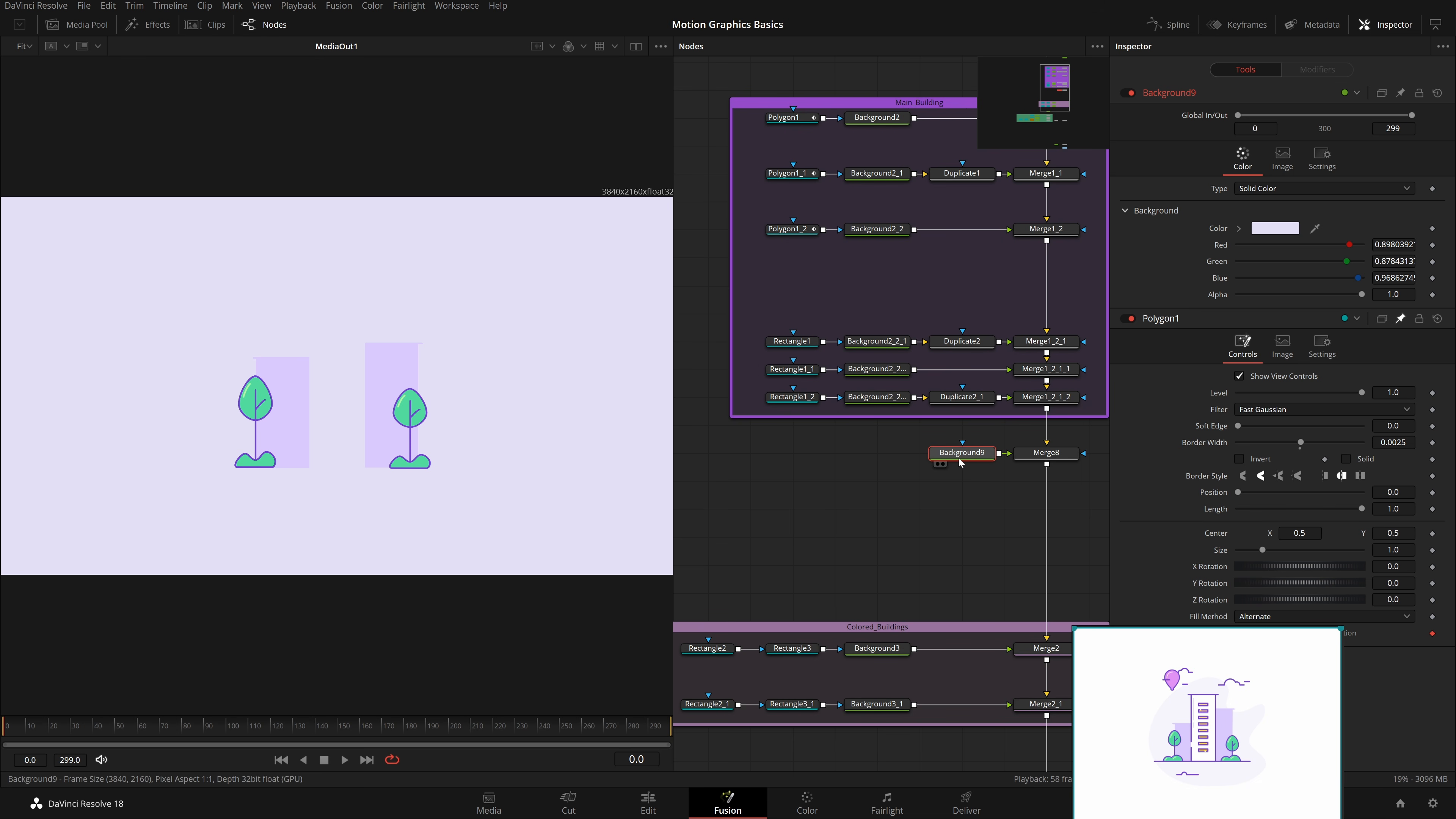
pyautogui.press('p')
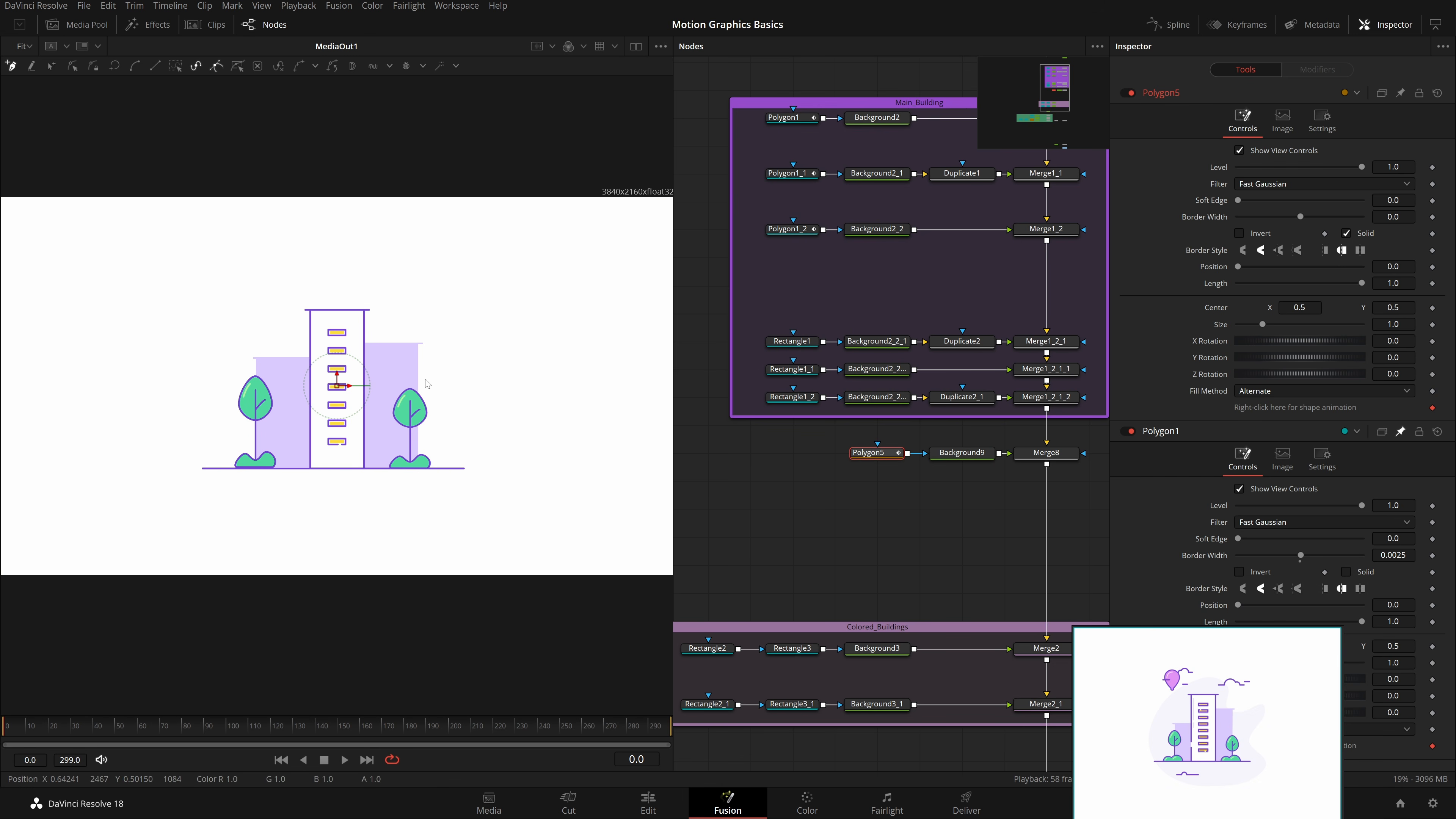
pyautogui.scroll(5, 410, 376)
pyautogui.moveTo(154, 415); pyautogui.dragTo(414, 351)
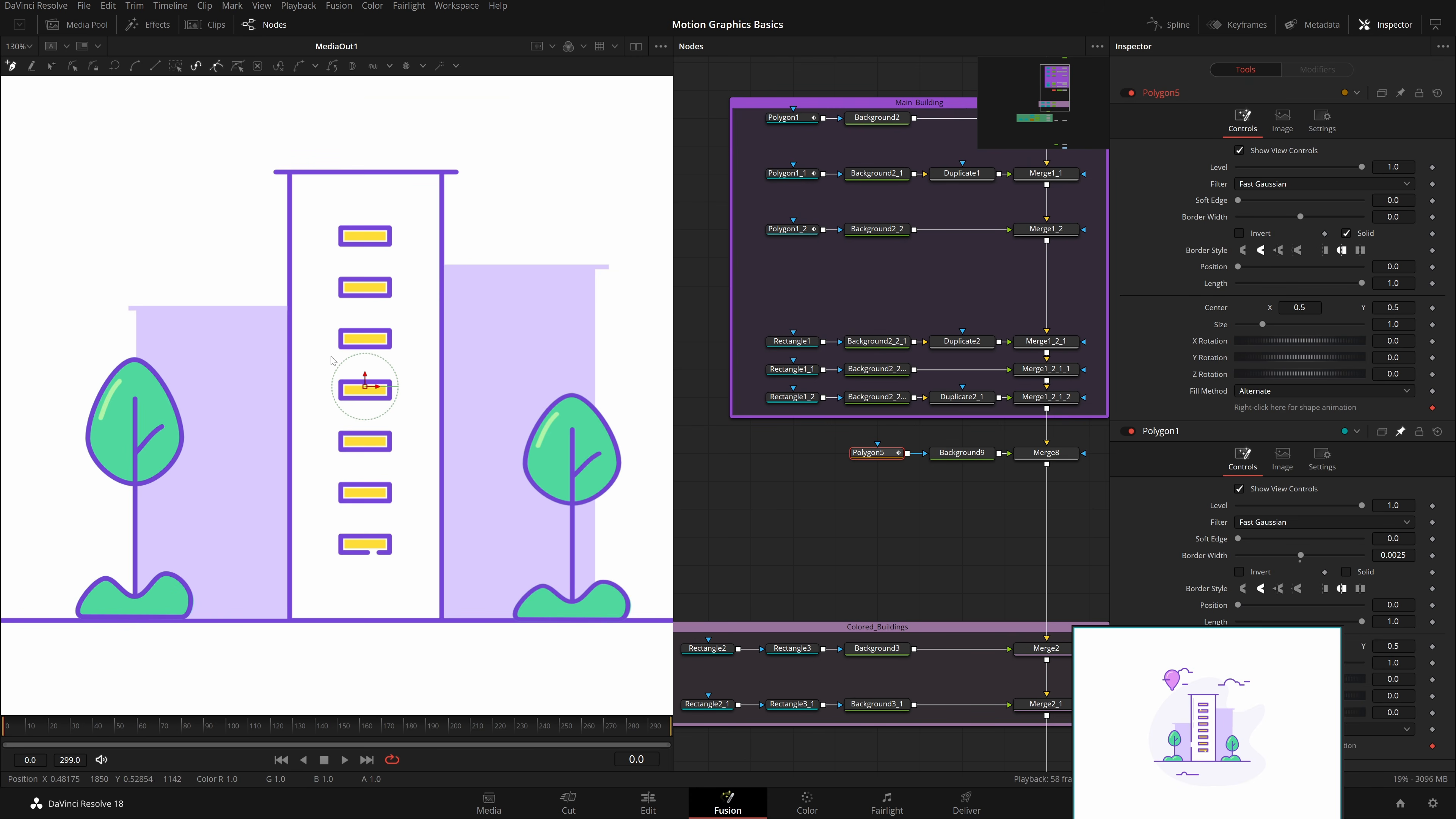
pyautogui.click(284, 109)
pyautogui.moveTo(283, 147); pyautogui.dragTo(289, 535)
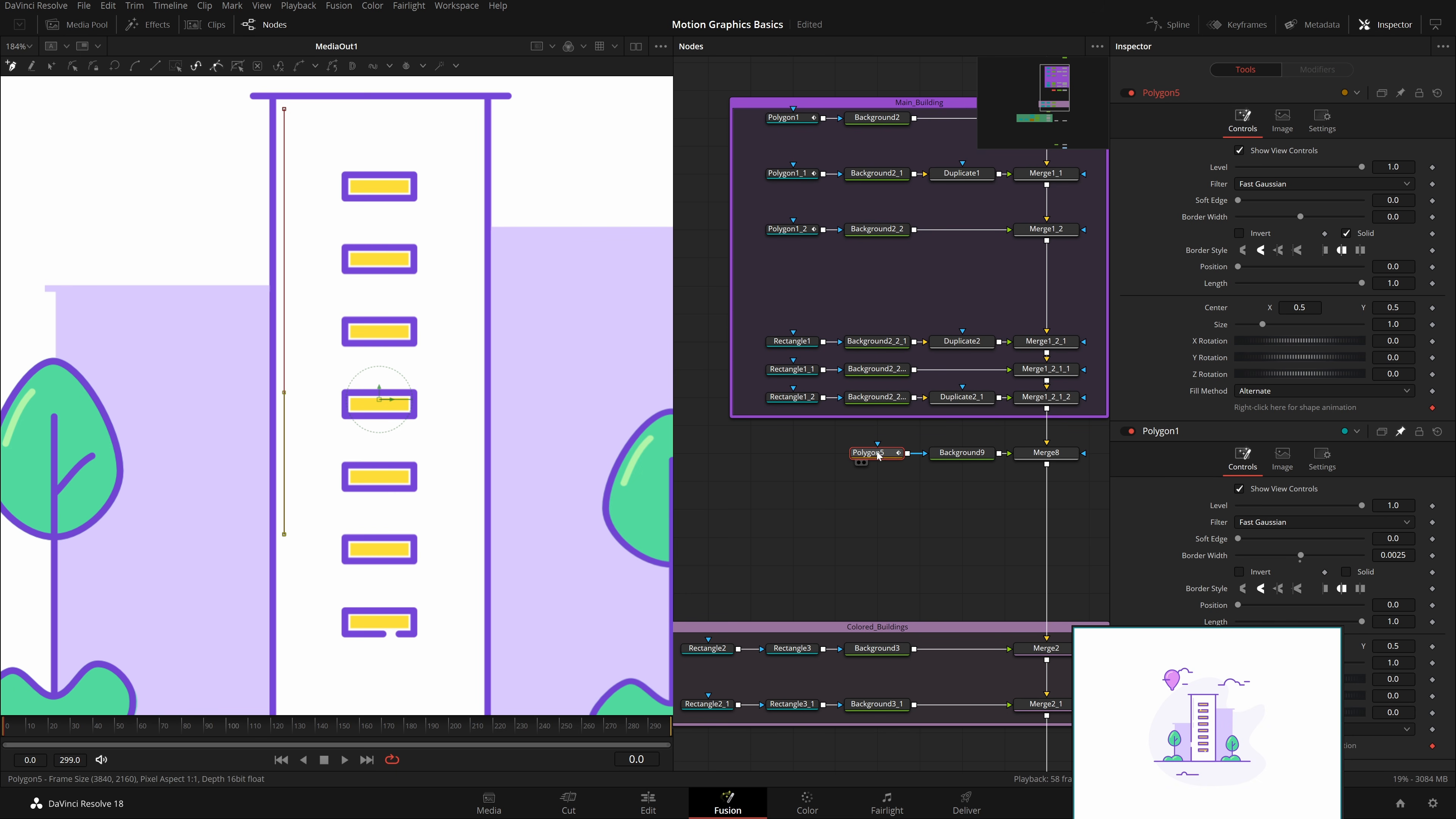
pyautogui.hotkey('ctrl', 's')
# Step: Link Polygon5's Border Width to Polygon1's Border Width with an expression
pyautogui.scroll(-2, 892, 453)
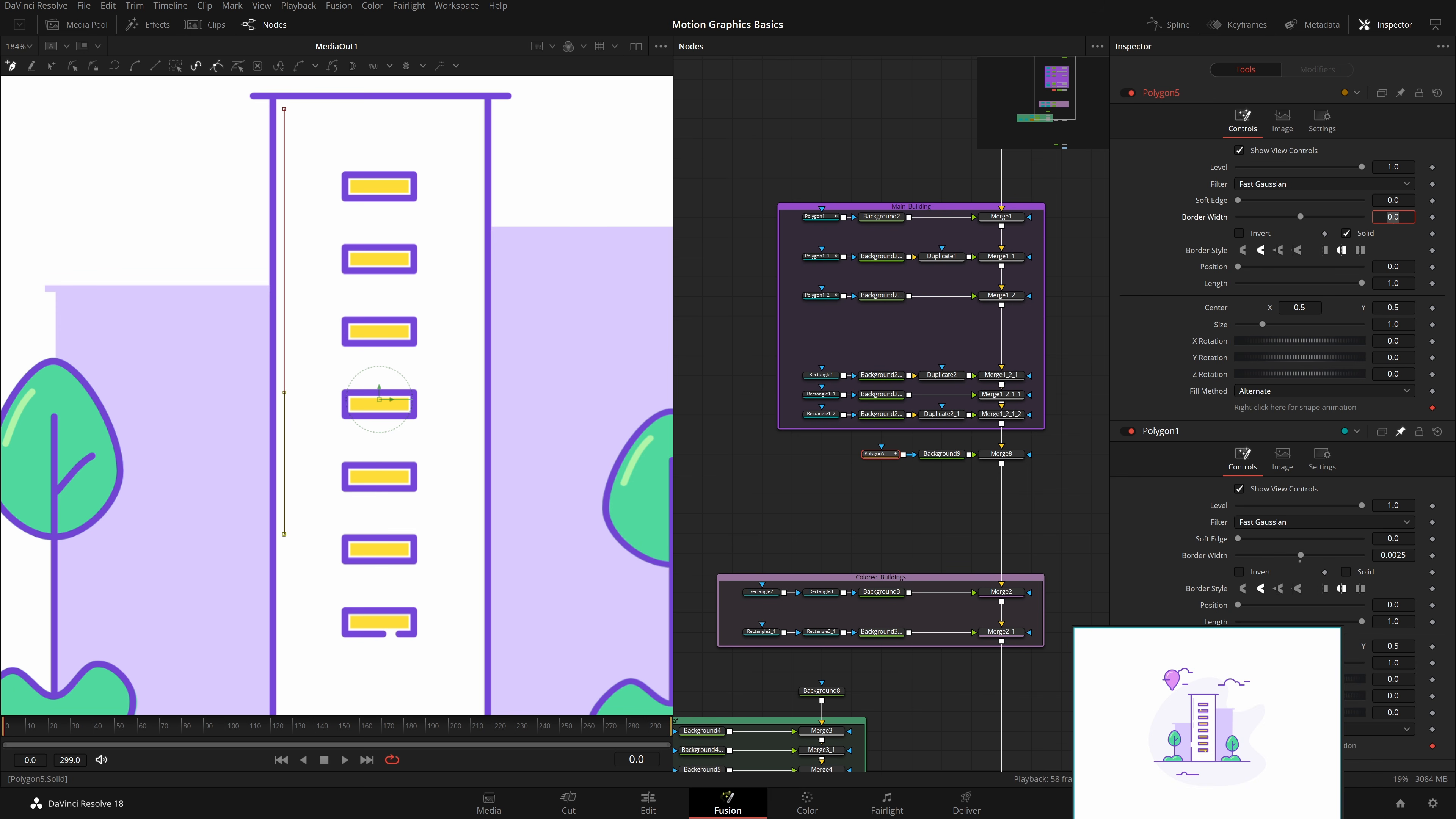
pyautogui.write('=')
pyautogui.press('Tab')
pyautogui.moveTo(1240, 233); pyautogui.dragTo(1210, 572)
pyautogui.click(915, 497)
# Step: Move Polygon5 farther from Background9, in line with the masks above, and color its node teal
pyautogui.scroll(-2, 915, 496)
pyautogui.scroll(2, 868, 506)
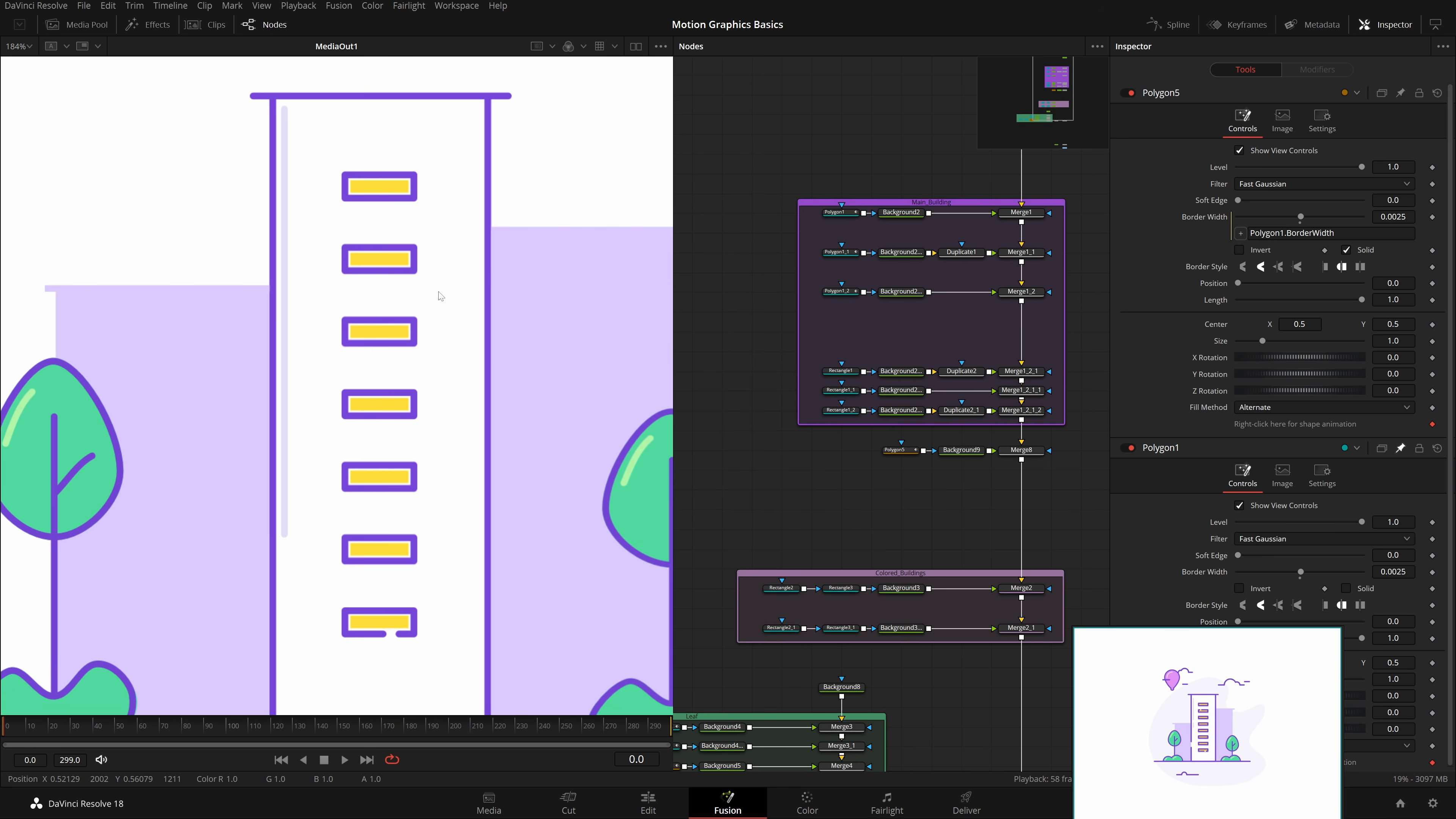
pyautogui.moveTo(894, 450); pyautogui.dragTo(841, 452)
pyautogui.rightClick(841, 452)
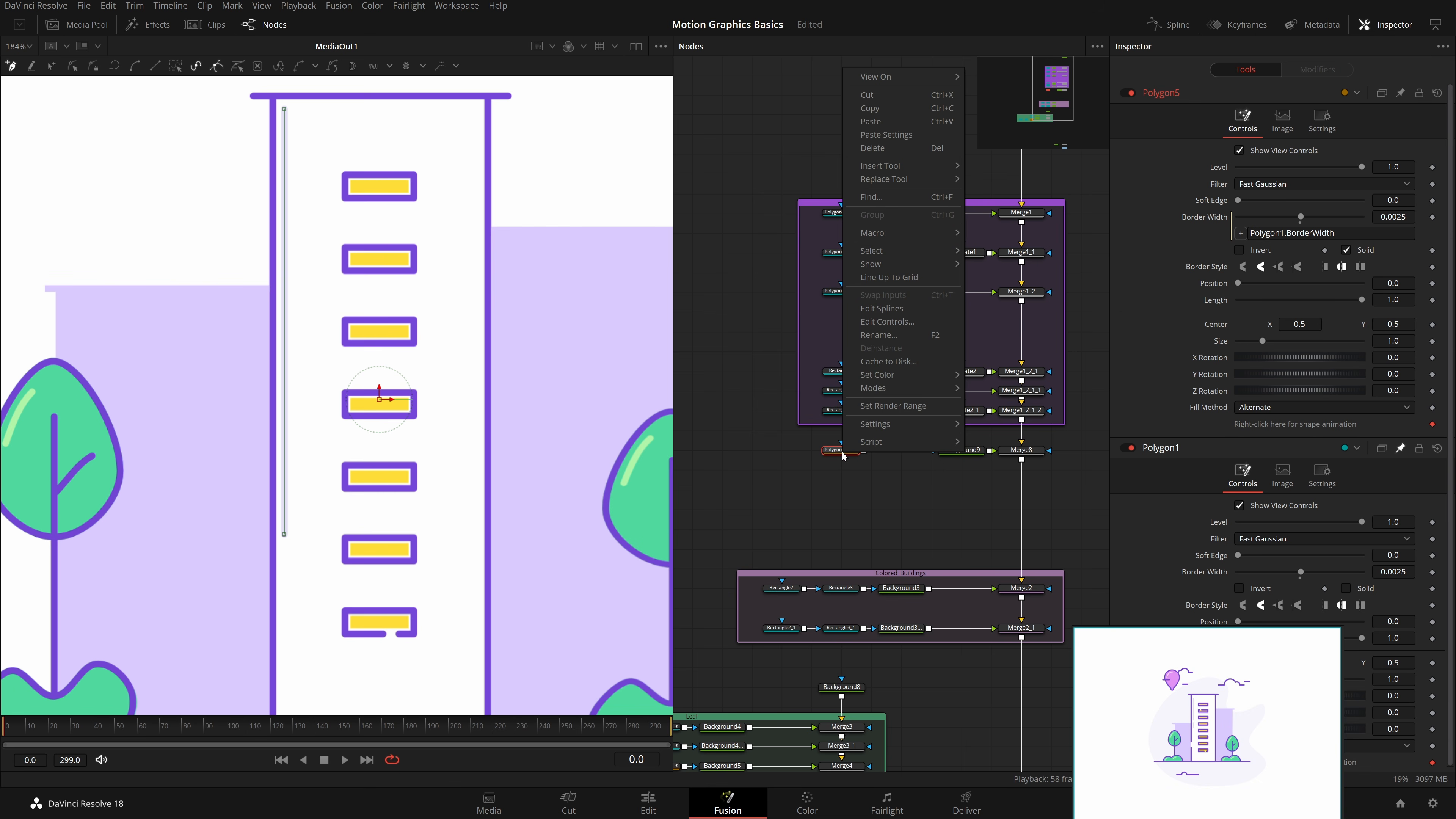
pyautogui.moveTo(922, 378)
pyautogui.click(992, 468)
pyautogui.scroll(3, 868, 445)
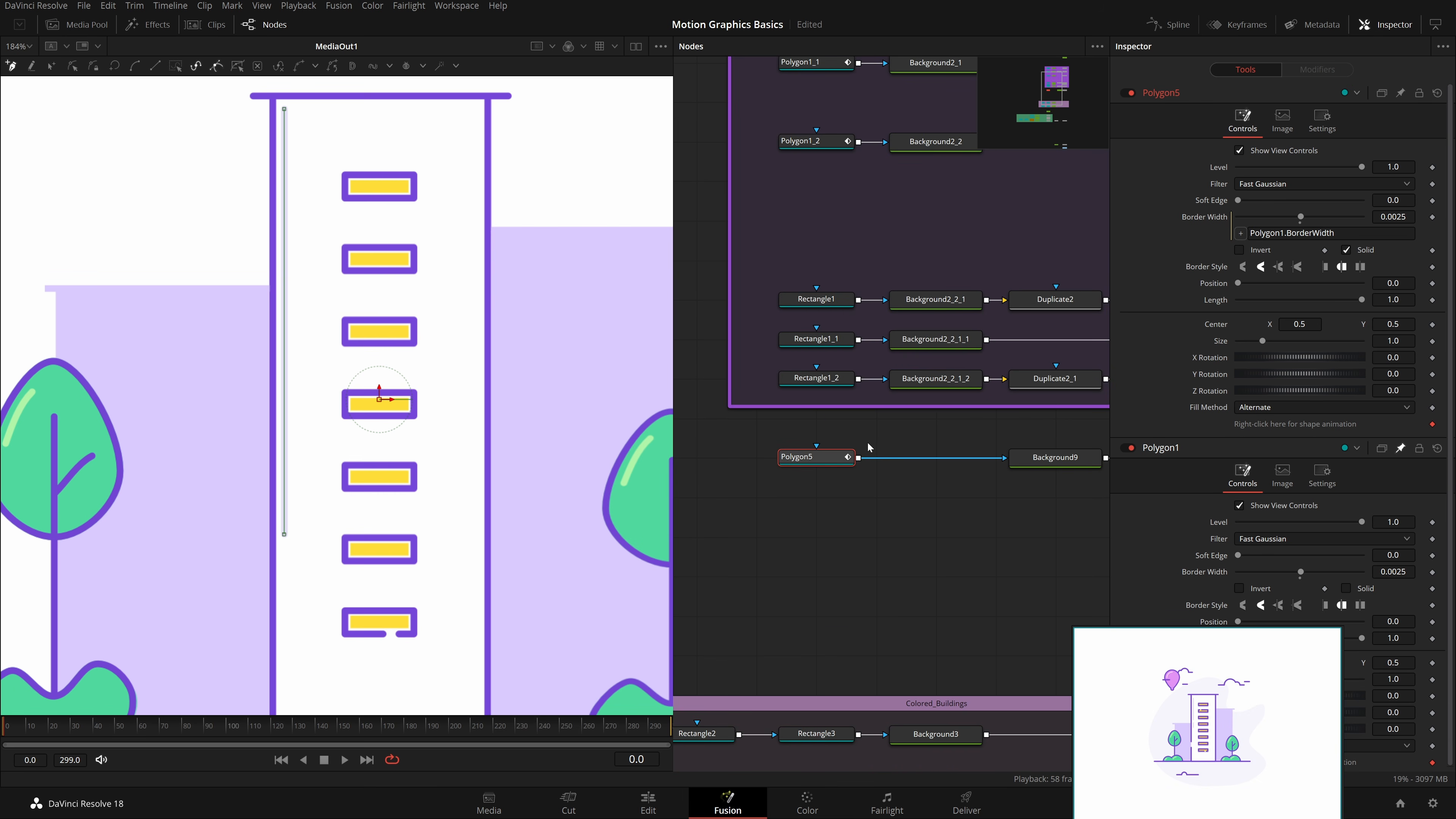
# Step: Insert a Rectangle mask between Polygon5 and Background9
pyautogui.hotkey('shift', 'space')
pyautogui.write('poly')
pyautogui.write('rcvt')
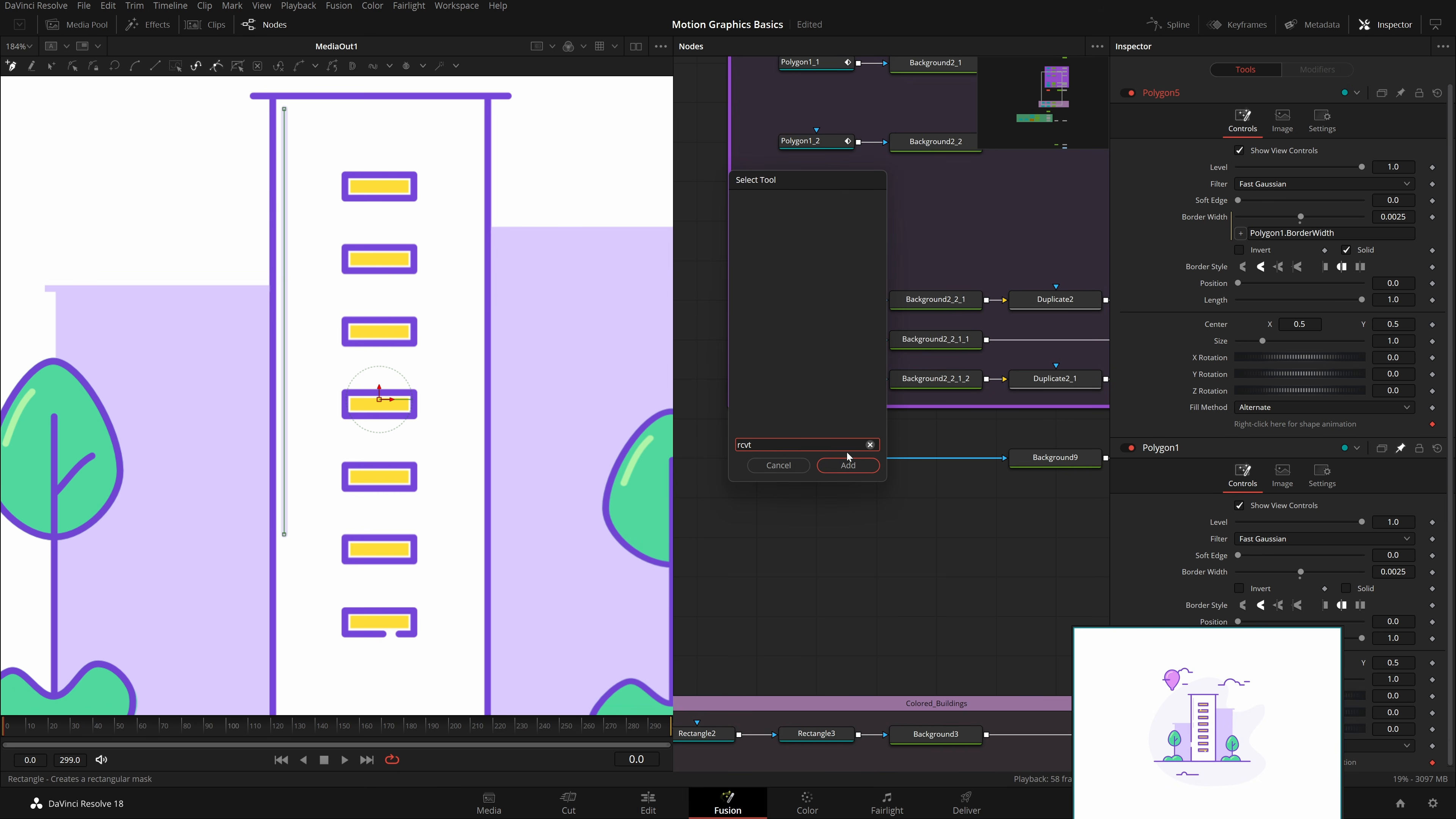
pyautogui.press('Return')
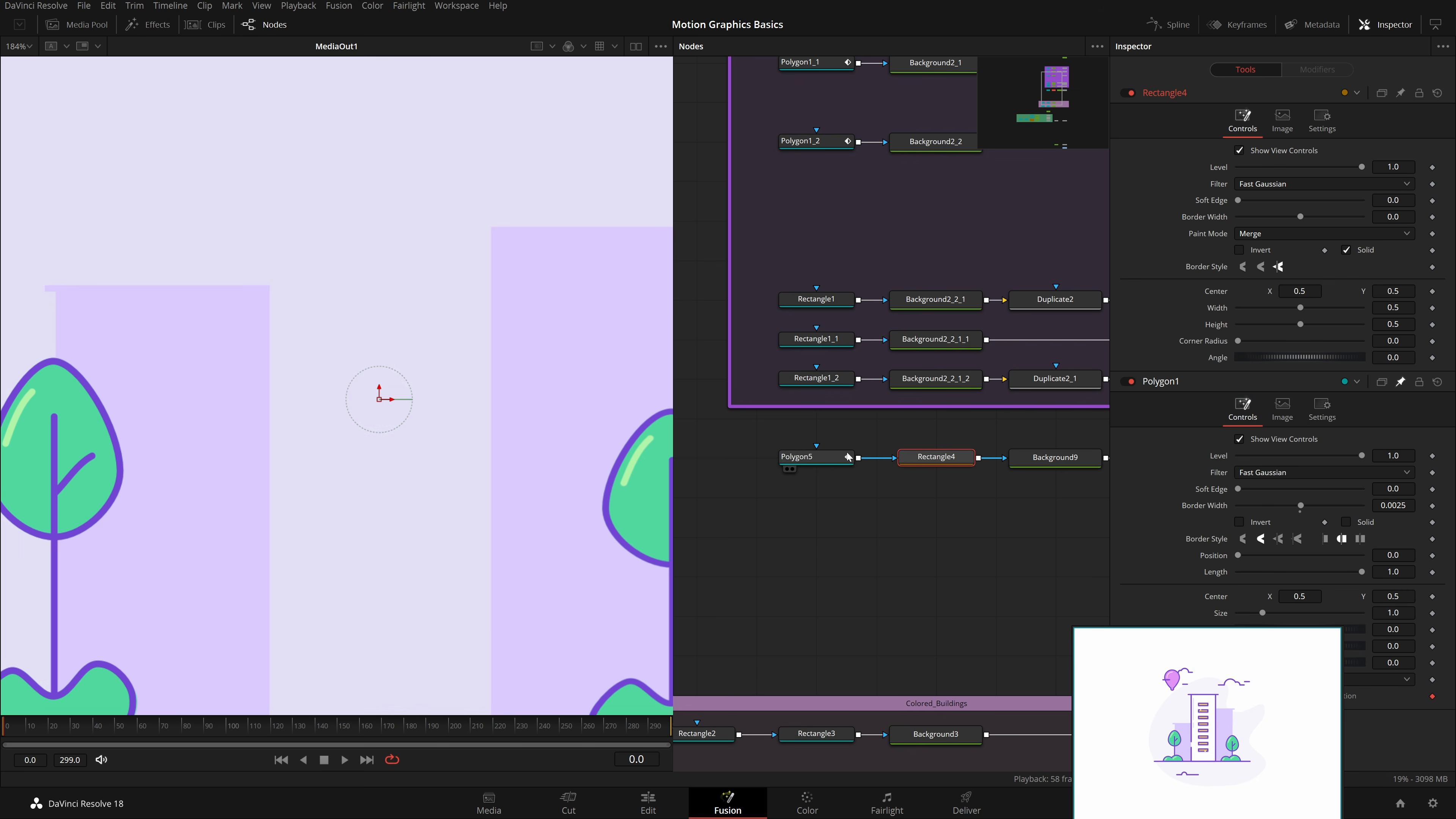
pyautogui.hotkey('ctrl', 'f')
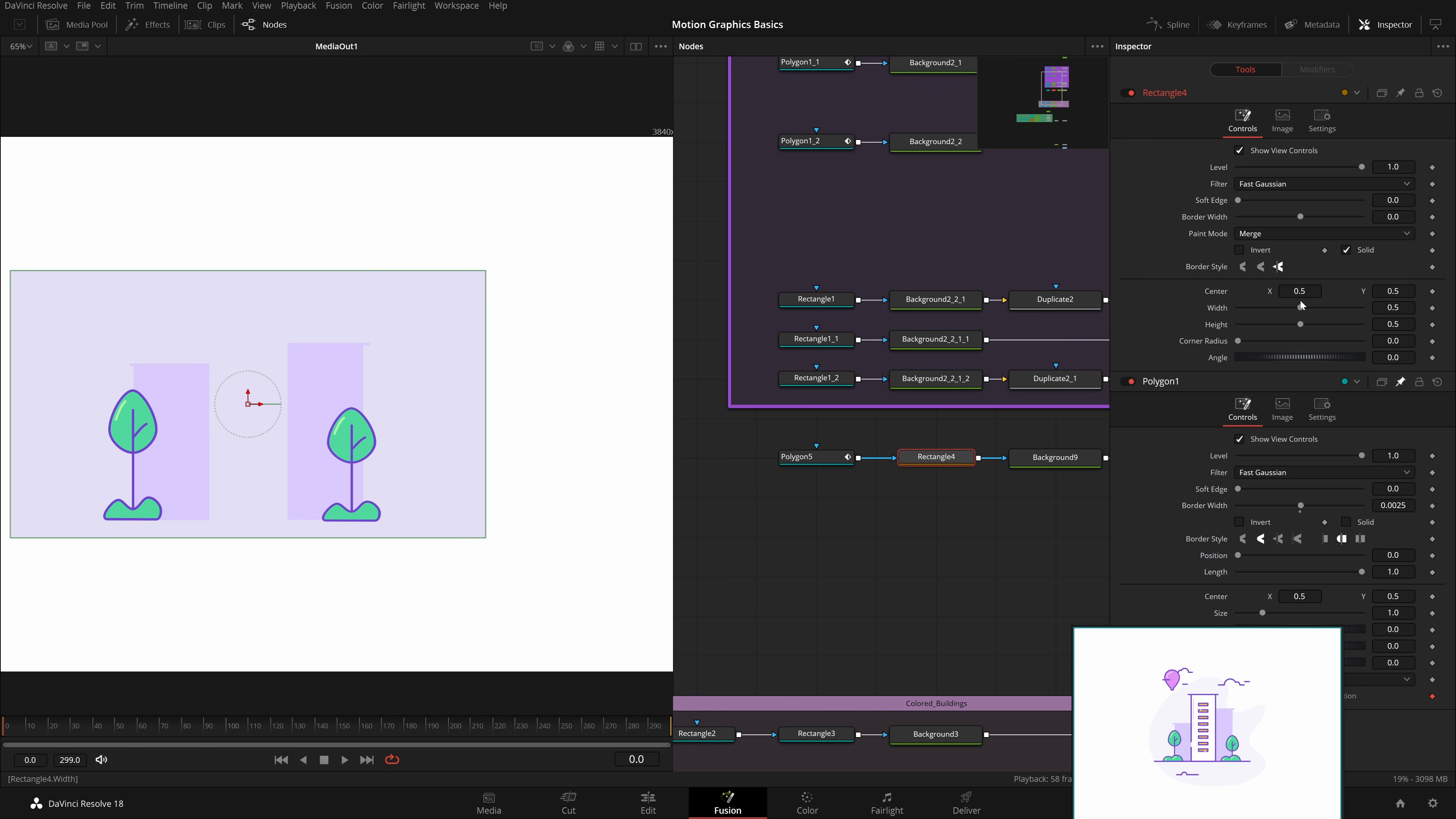
# Step: Set Rectangle4's Paint Mode to Subtract, shrink it to about 0.031 by 0.025 and place it over the building's left wall
pyautogui.click(1299, 234)
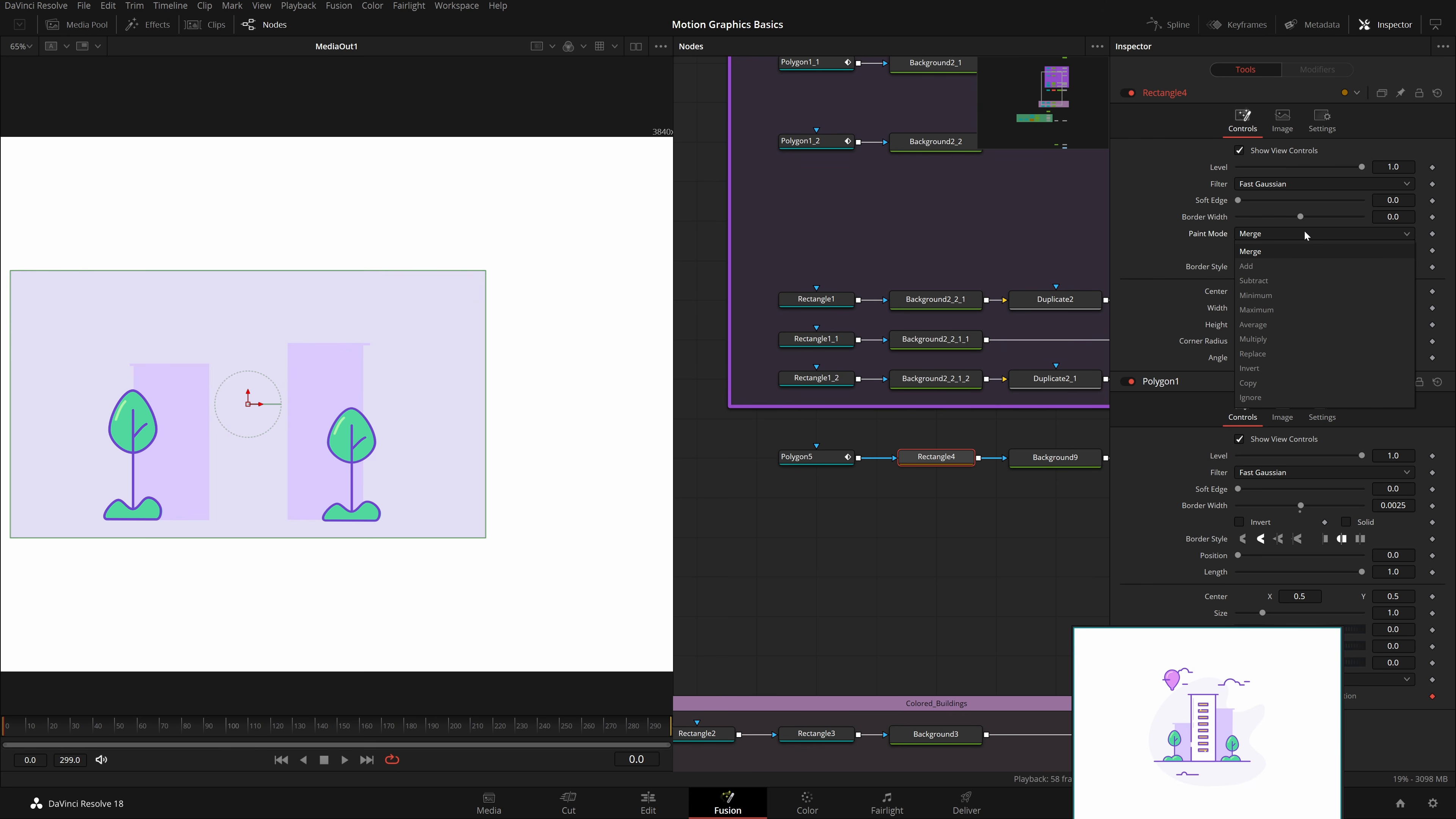
pyautogui.click(1303, 280)
pyautogui.moveTo(558, 576); pyautogui.dragTo(342, 416)
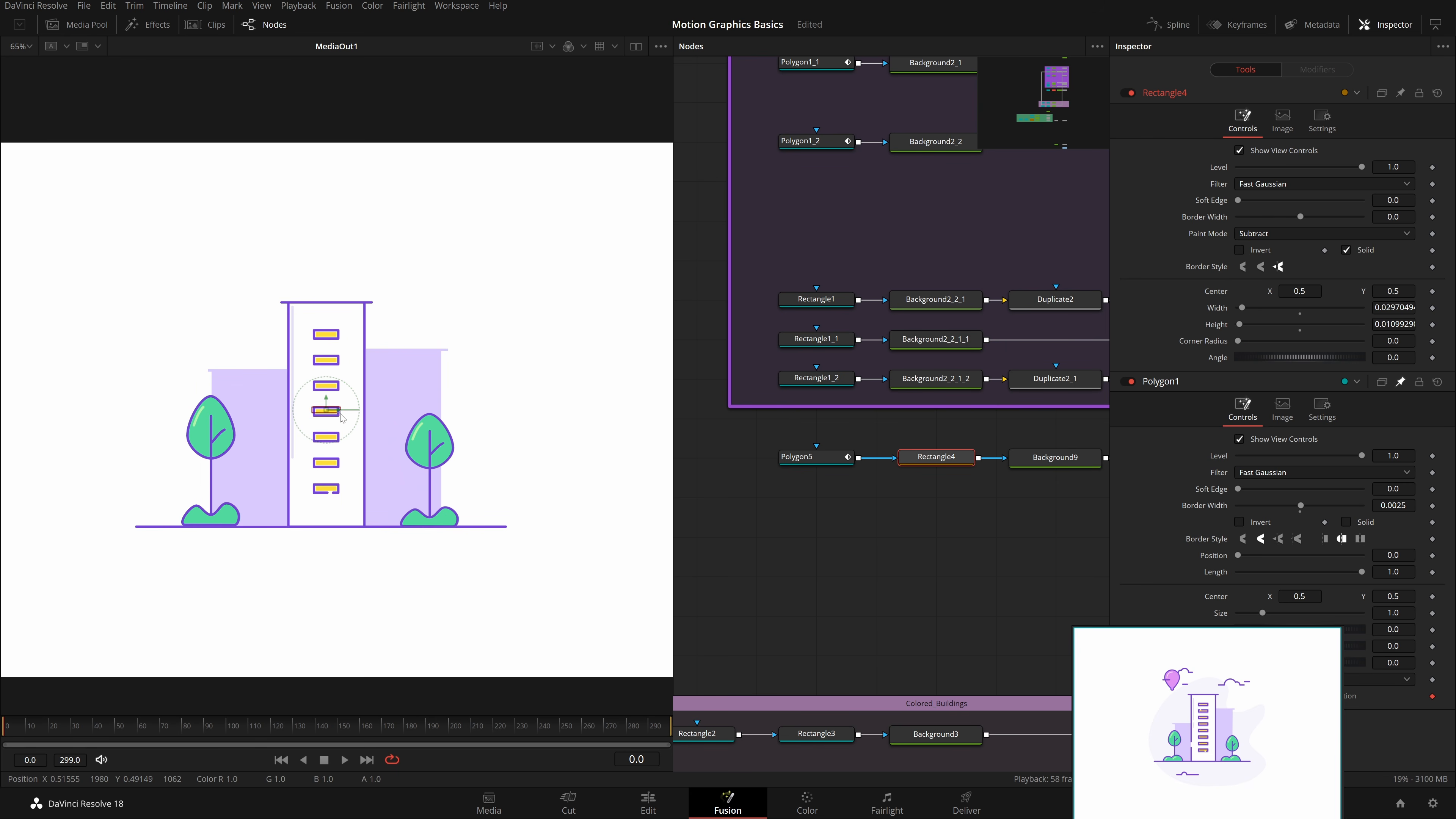
pyautogui.scroll(5, 326, 381)
pyautogui.moveTo(409, 504); pyautogui.dragTo(288, 514)
pyautogui.scroll(-4, 287, 514)
# Step: Shorten Polygon5's vertical line from below so that it ends just under the third window
pyautogui.click(810, 458)
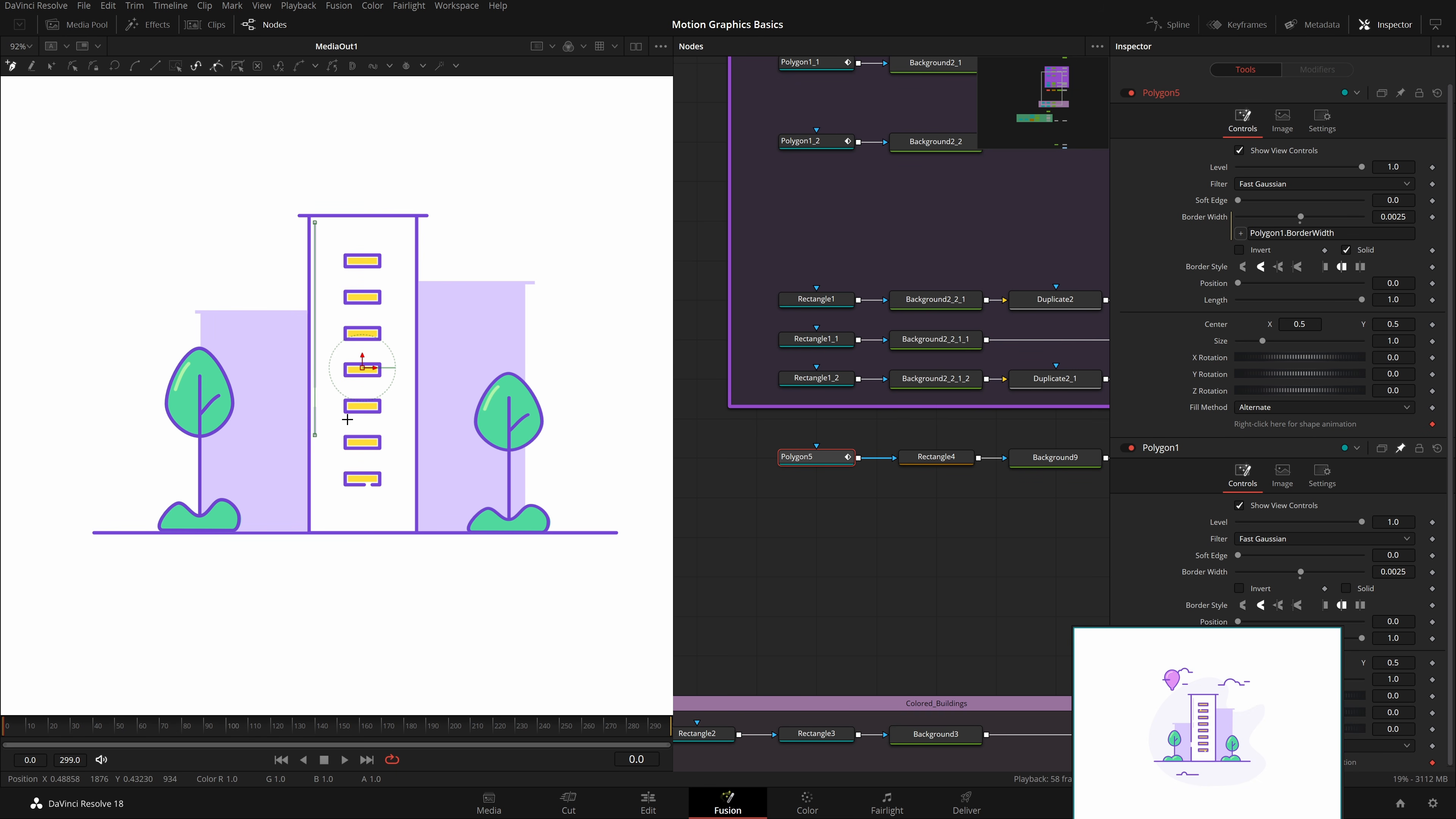
pyautogui.moveTo(345, 417); pyautogui.dragTo(320, 389)
pyautogui.scroll(1, 323, 351)
# Step: Move Rectangle4 up to about Center Y 0.562 to cut a gap in the line, and set its Soft Edge to 0.0007
pyautogui.click(922, 460)
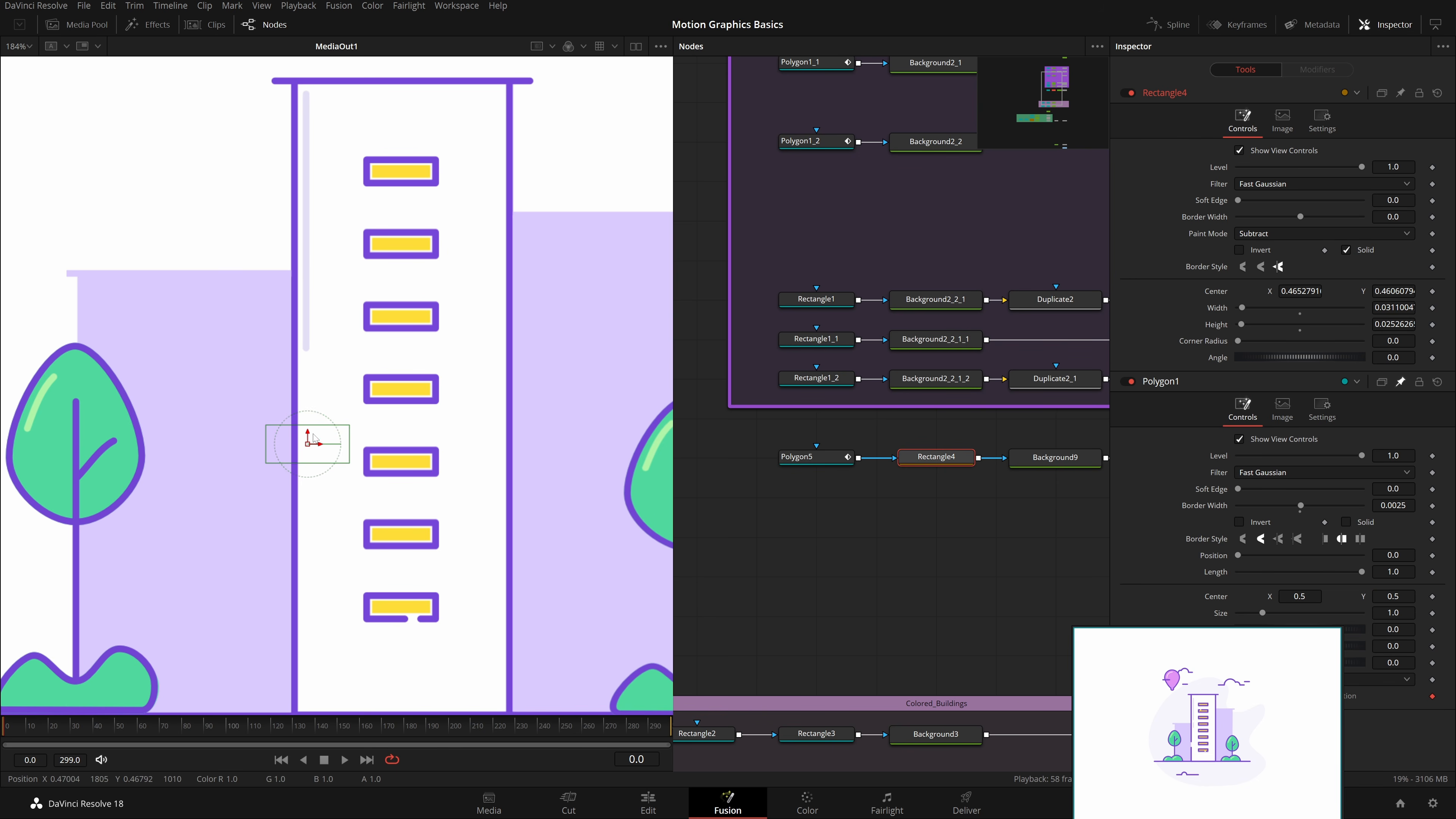
pyautogui.moveTo(313, 438); pyautogui.dragTo(313, 287)
pyautogui.scroll(1, 312, 287)
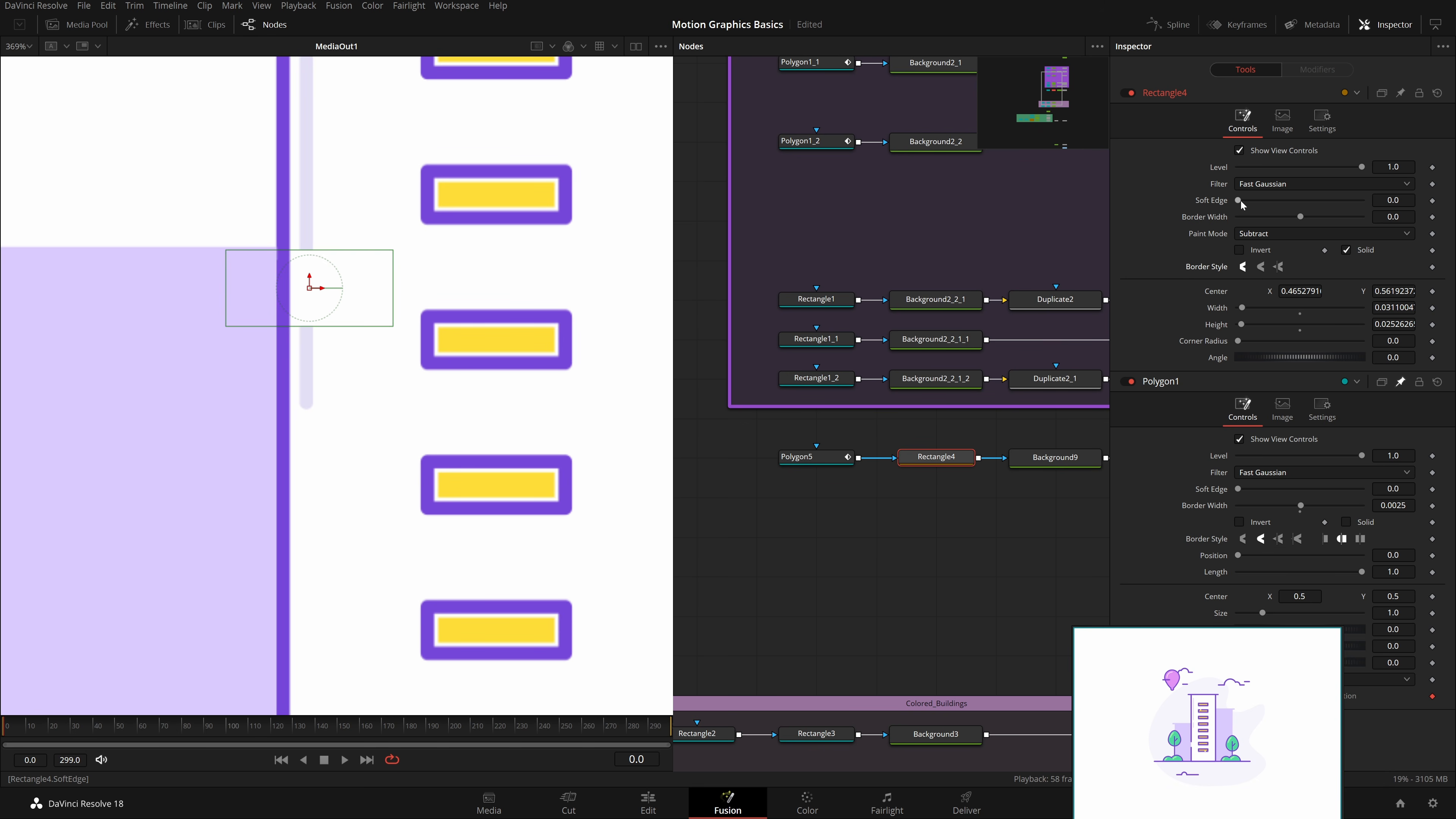
pyautogui.moveTo(1241, 201); pyautogui.dragTo(1237, 204)
pyautogui.scroll(5, 285, 292)
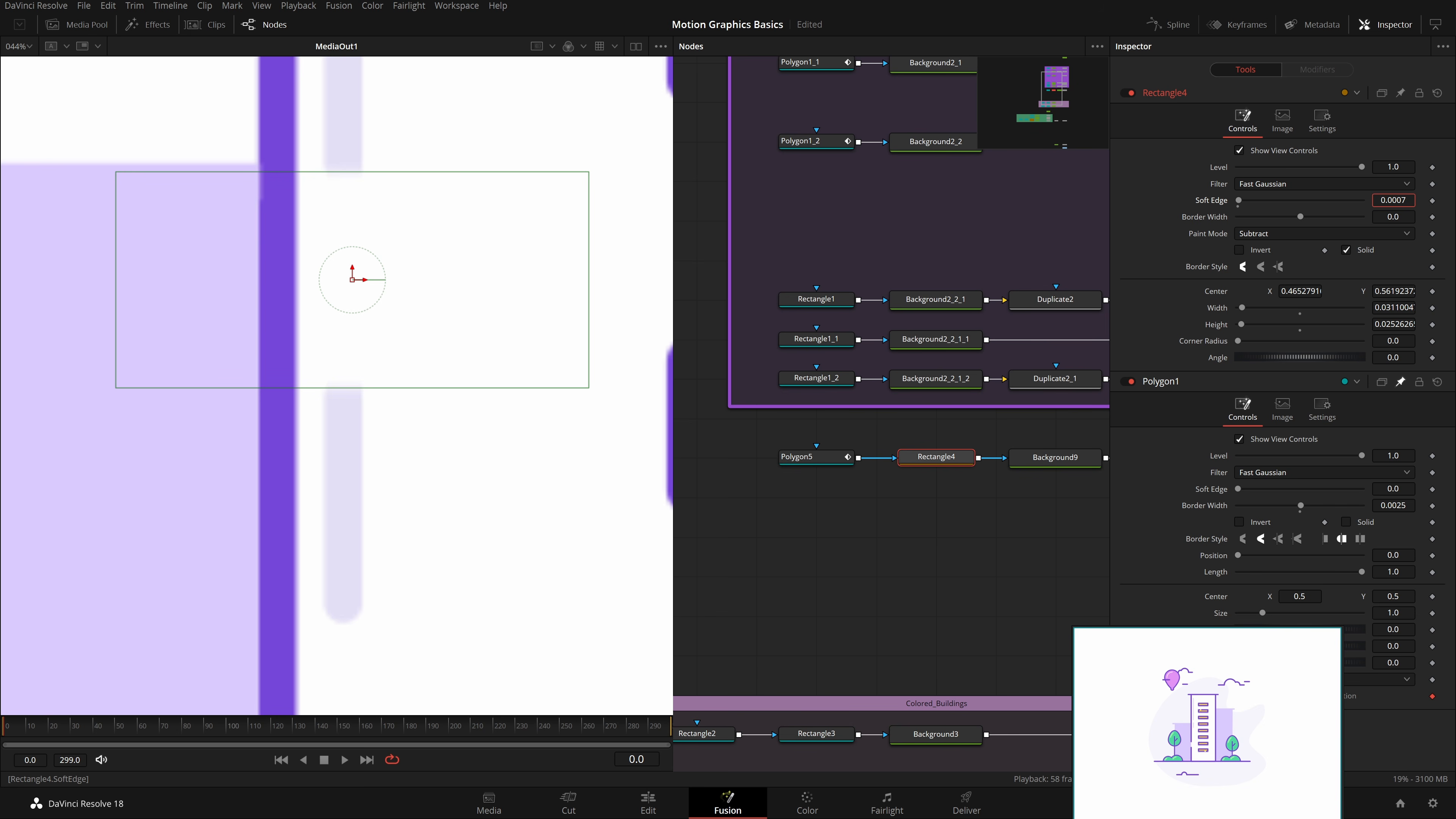
pyautogui.hotkey('ctrl', 'f')
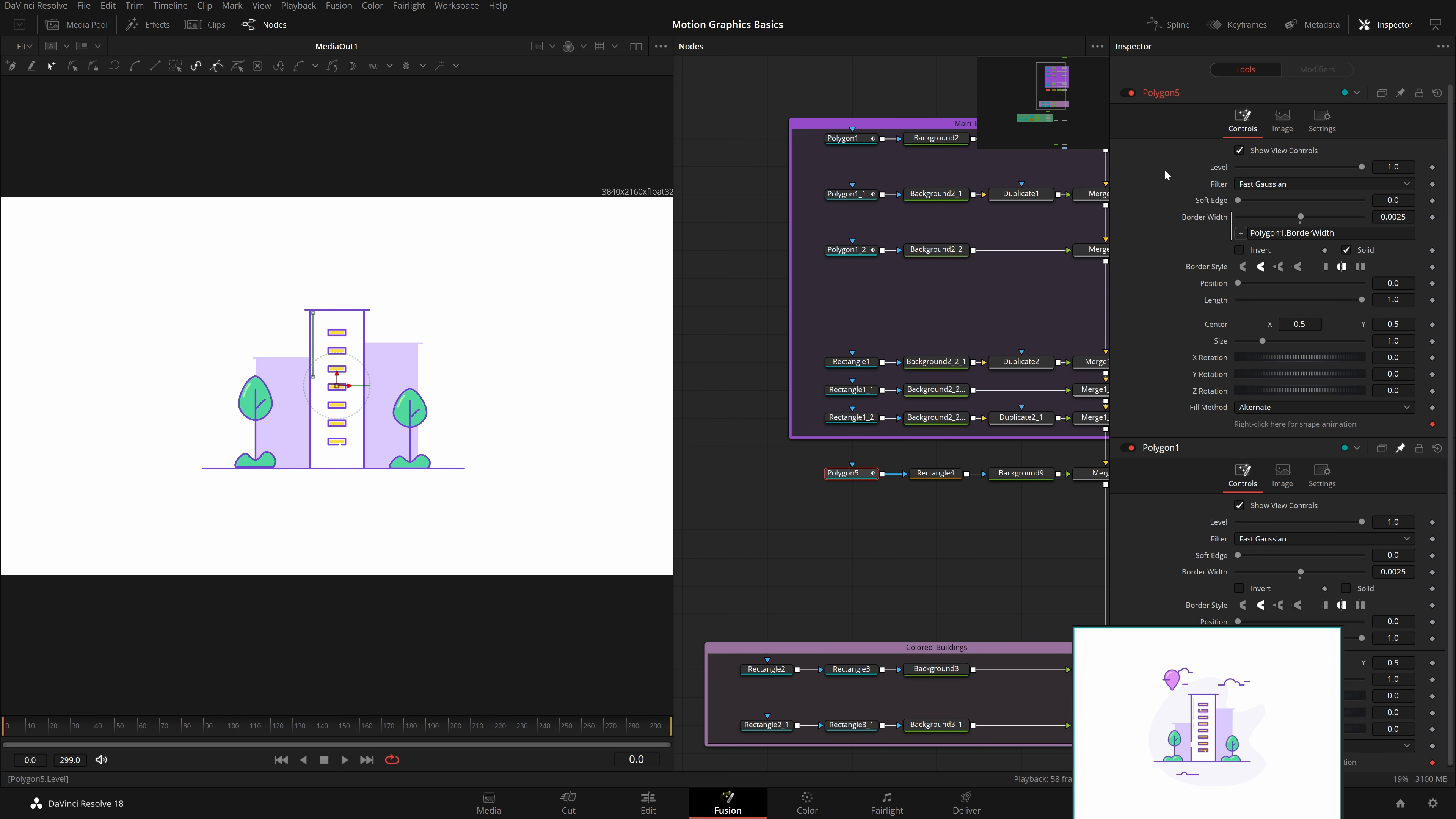
# Step: Examine the building's highlight line up close and check the window masks Rectangle1 and Rectangle1_1
pyautogui.scroll(10, 323, 384)
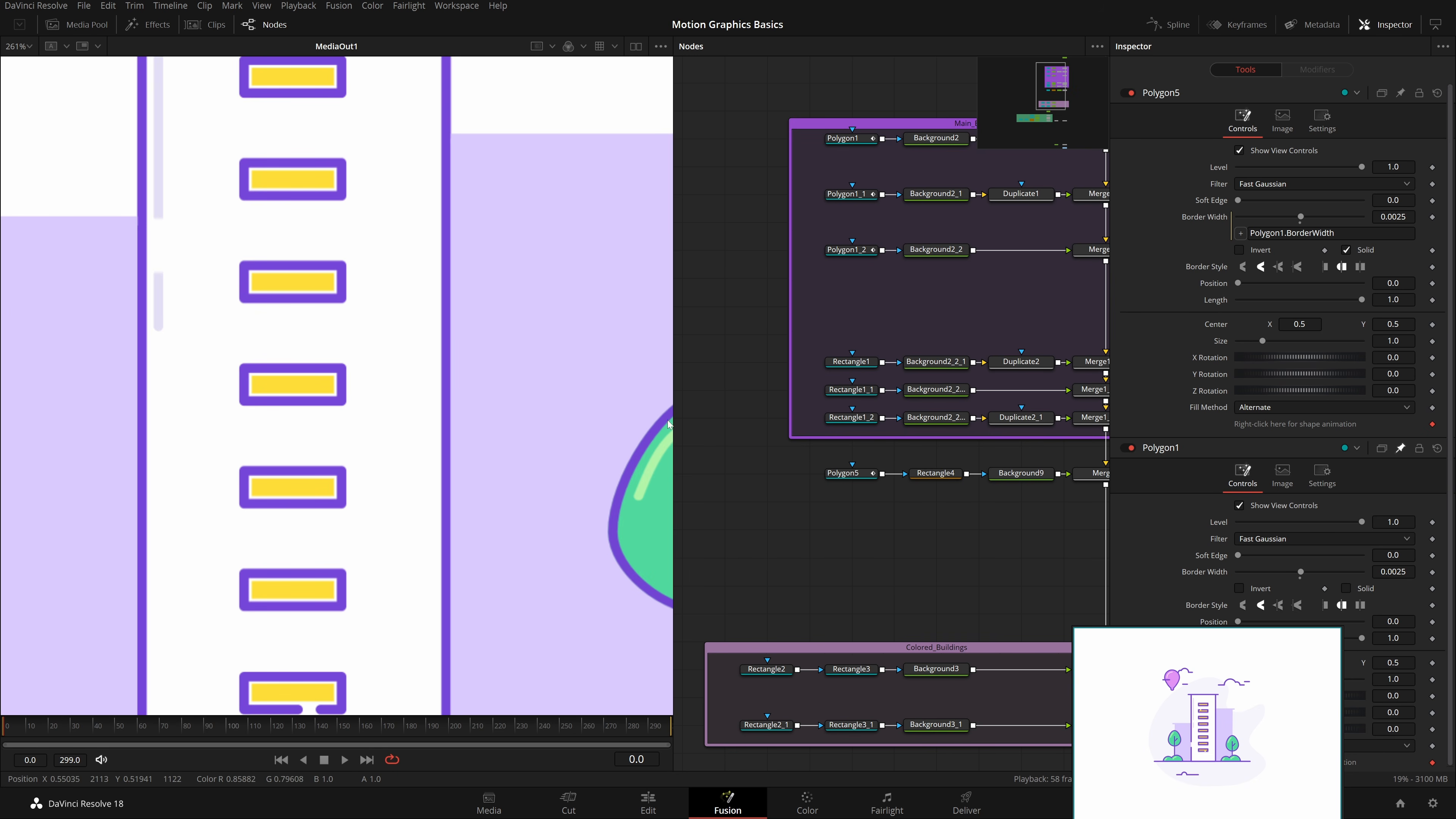
pyautogui.scroll(-4, 348, 458)
pyautogui.hotkey('ctrl', 'f')
pyautogui.moveTo(893, 409); pyautogui.dragTo(825, 445)
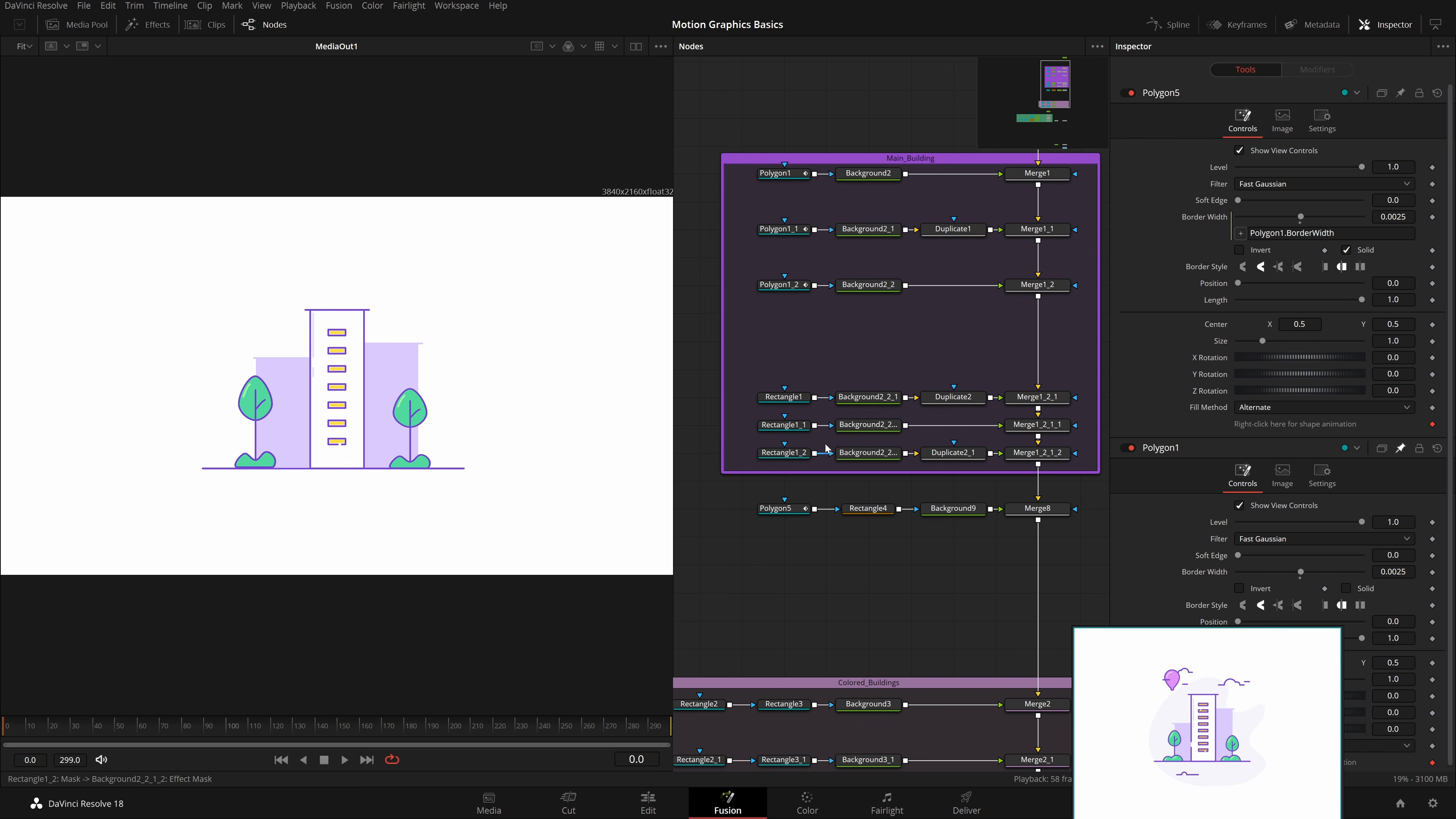
pyautogui.click(795, 398)
pyautogui.click(796, 426)
pyautogui.scroll(20, 358, 414)
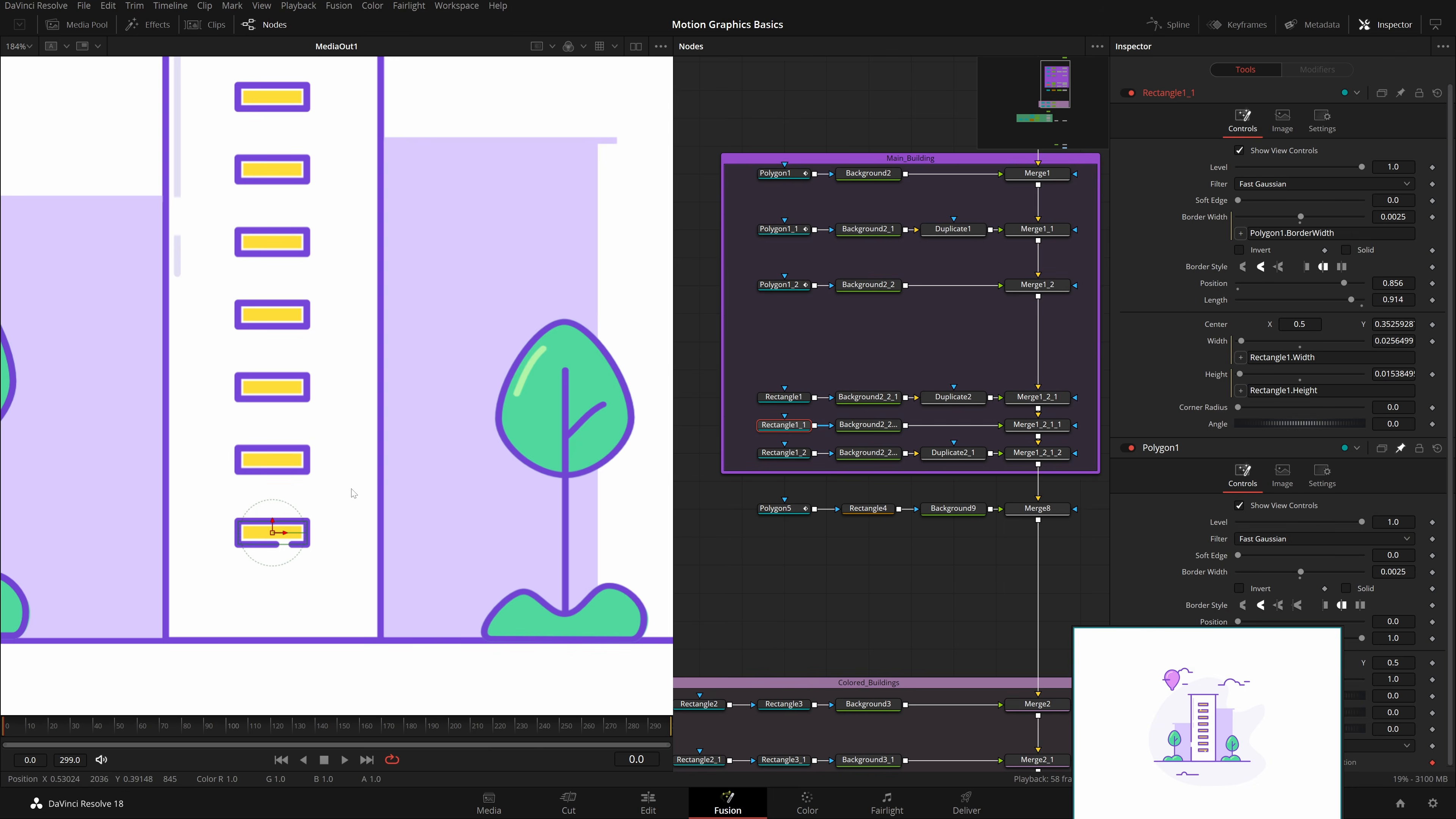
# Step: Link the yellow window fill's Border Width in Rectangle1_2 to Polygon1's with the expression -Polygon1.BorderWidth
pyautogui.click(784, 452)
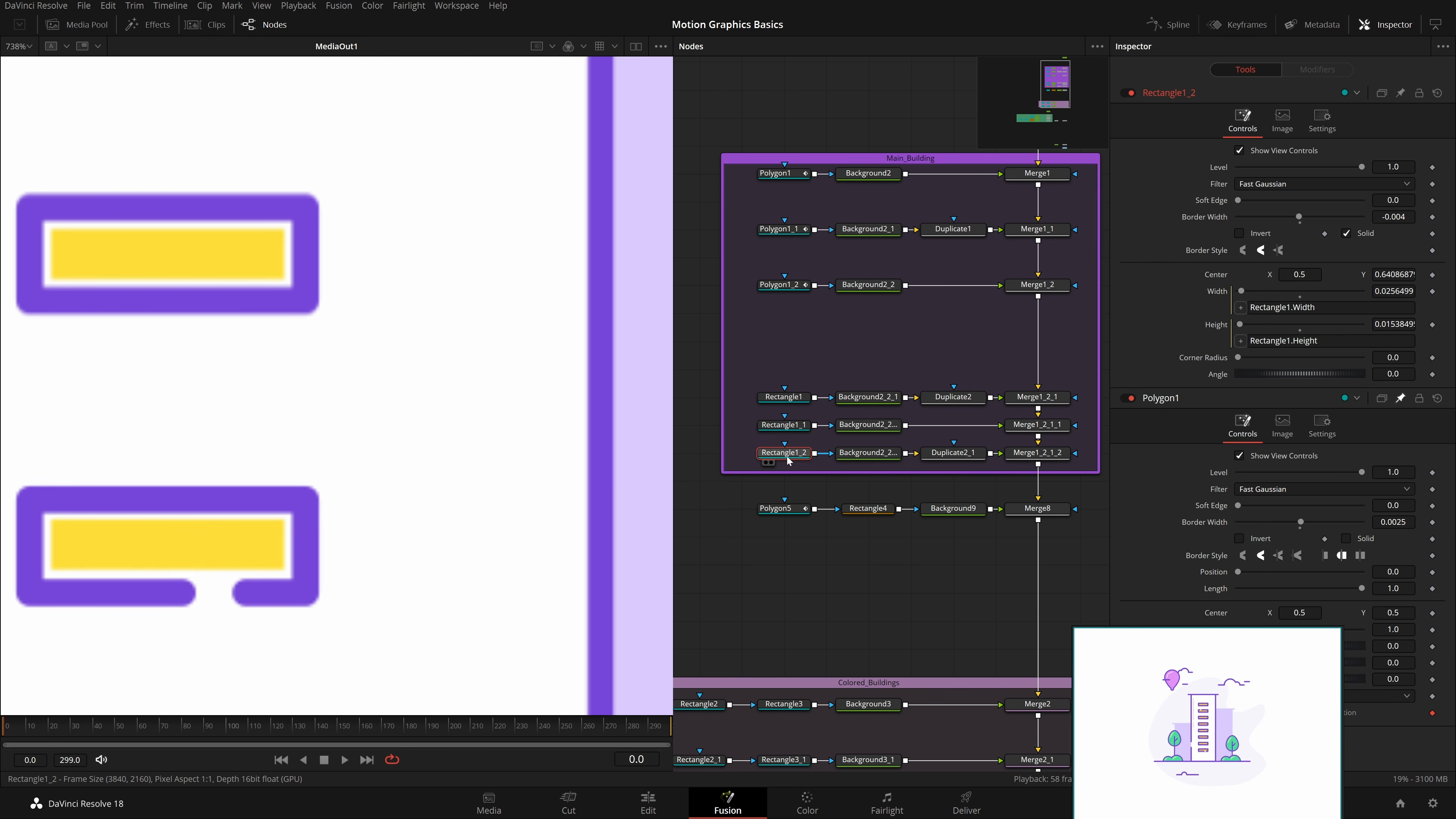
pyautogui.scroll(-8, 497, 446)
pyautogui.scroll(10, 390, 456)
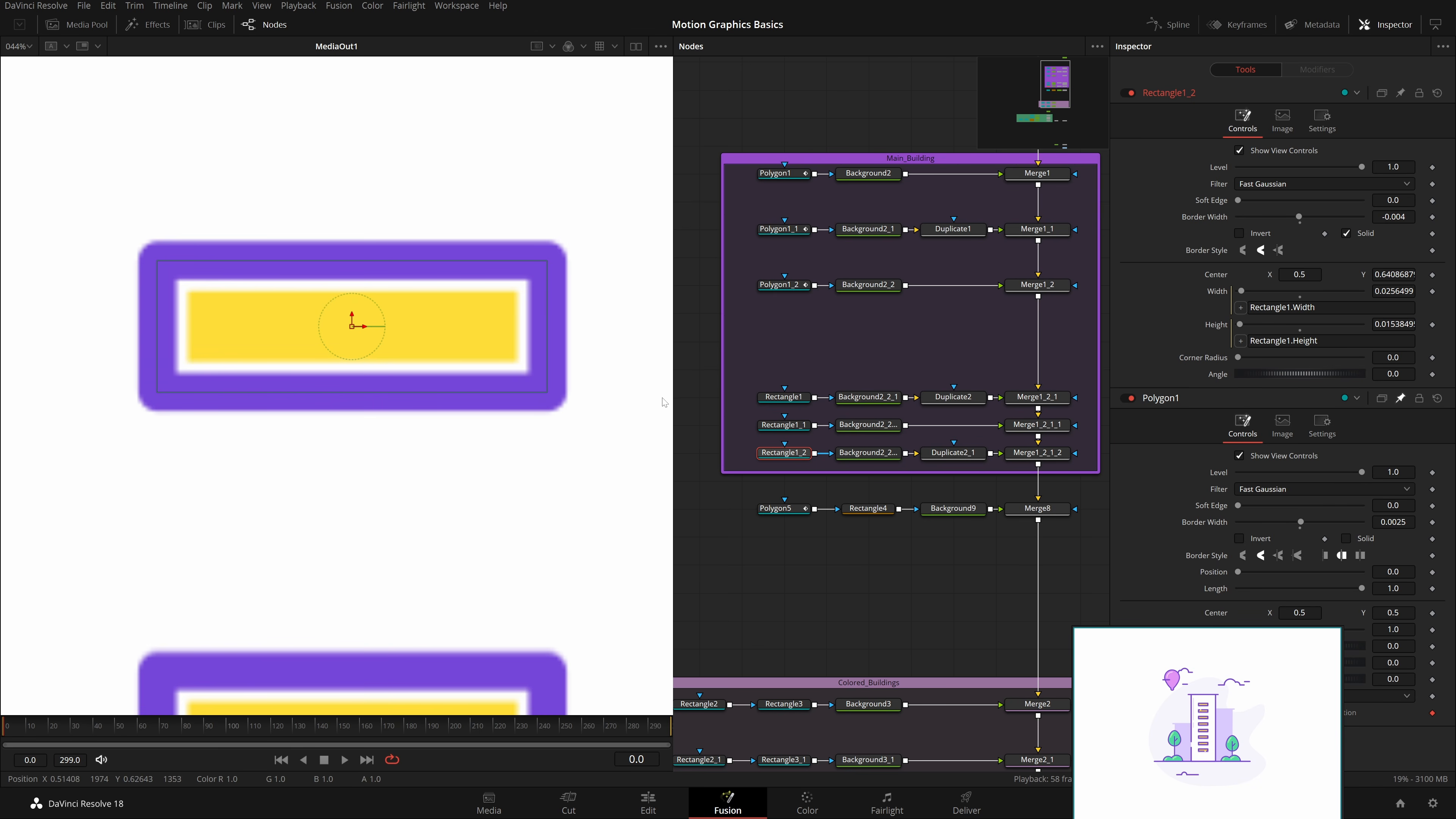
pyautogui.moveTo(1392, 217)
pyautogui.mouseDown()
pyautogui.moveTo(1408, 216)
pyautogui.moveTo(1393, 217)
pyautogui.mouseUp()
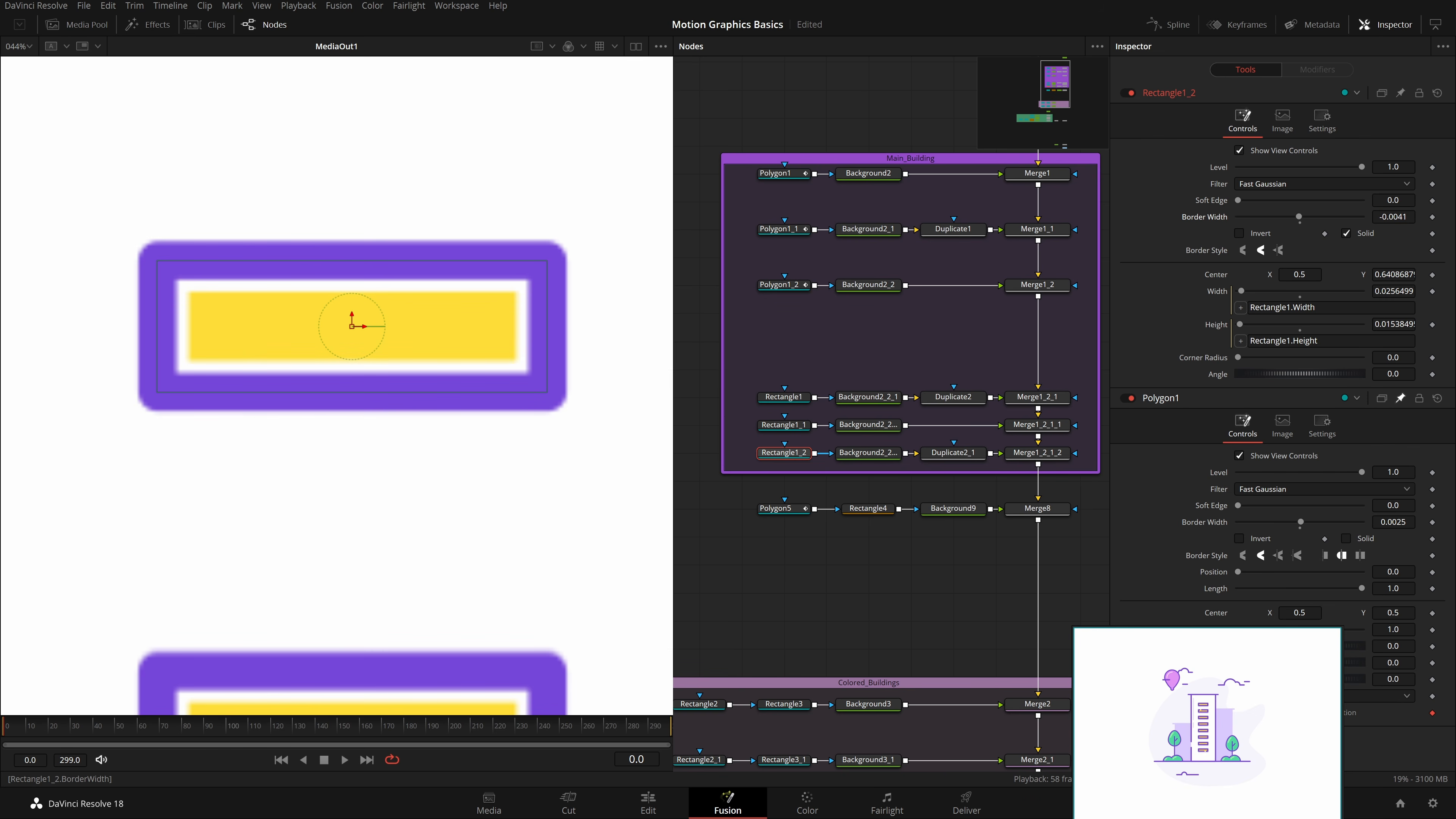
pyautogui.click(1393, 217)
pyautogui.write('=')
pyautogui.press('Return')
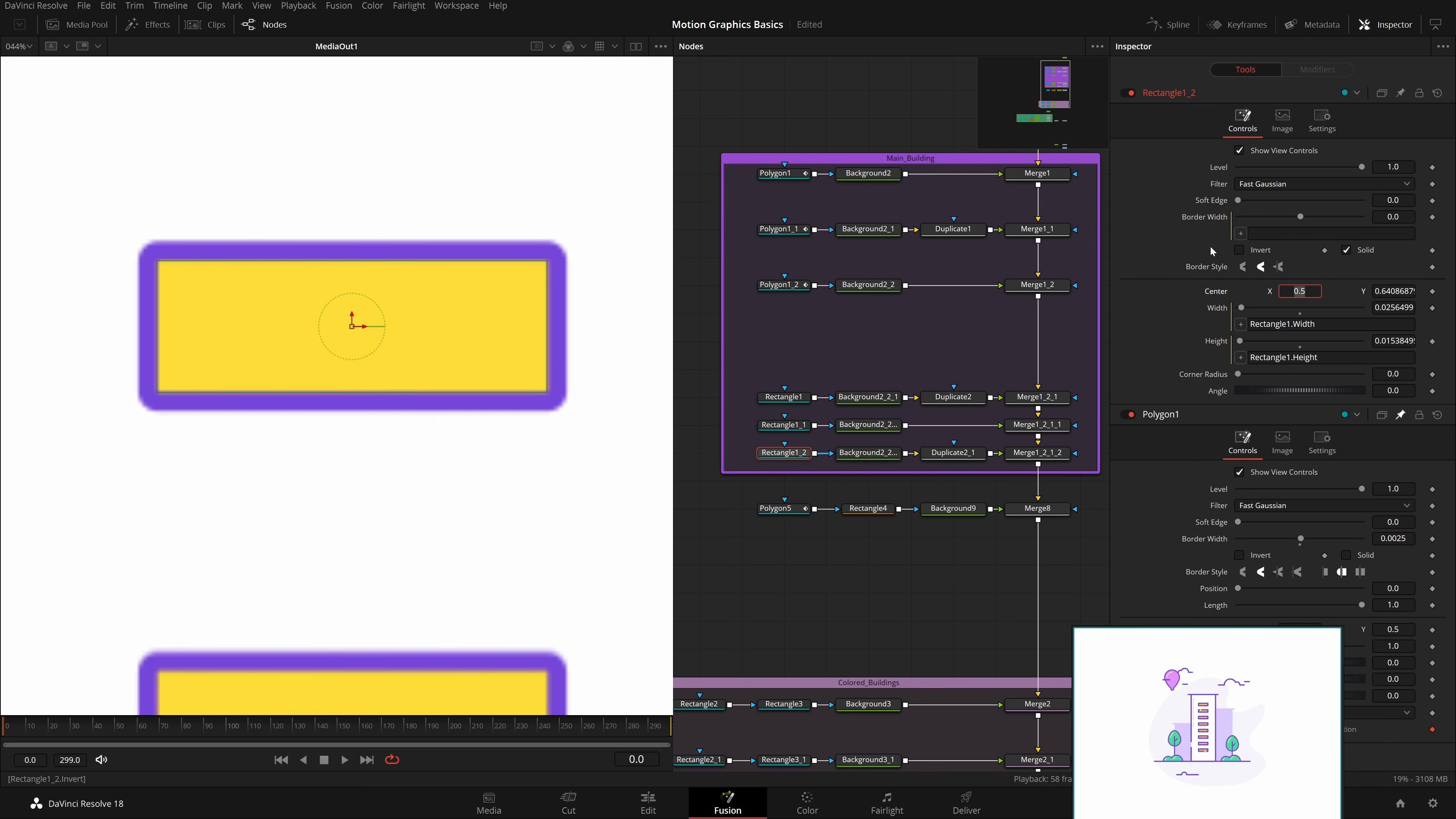
pyautogui.moveTo(1239, 232); pyautogui.dragTo(1222, 539)
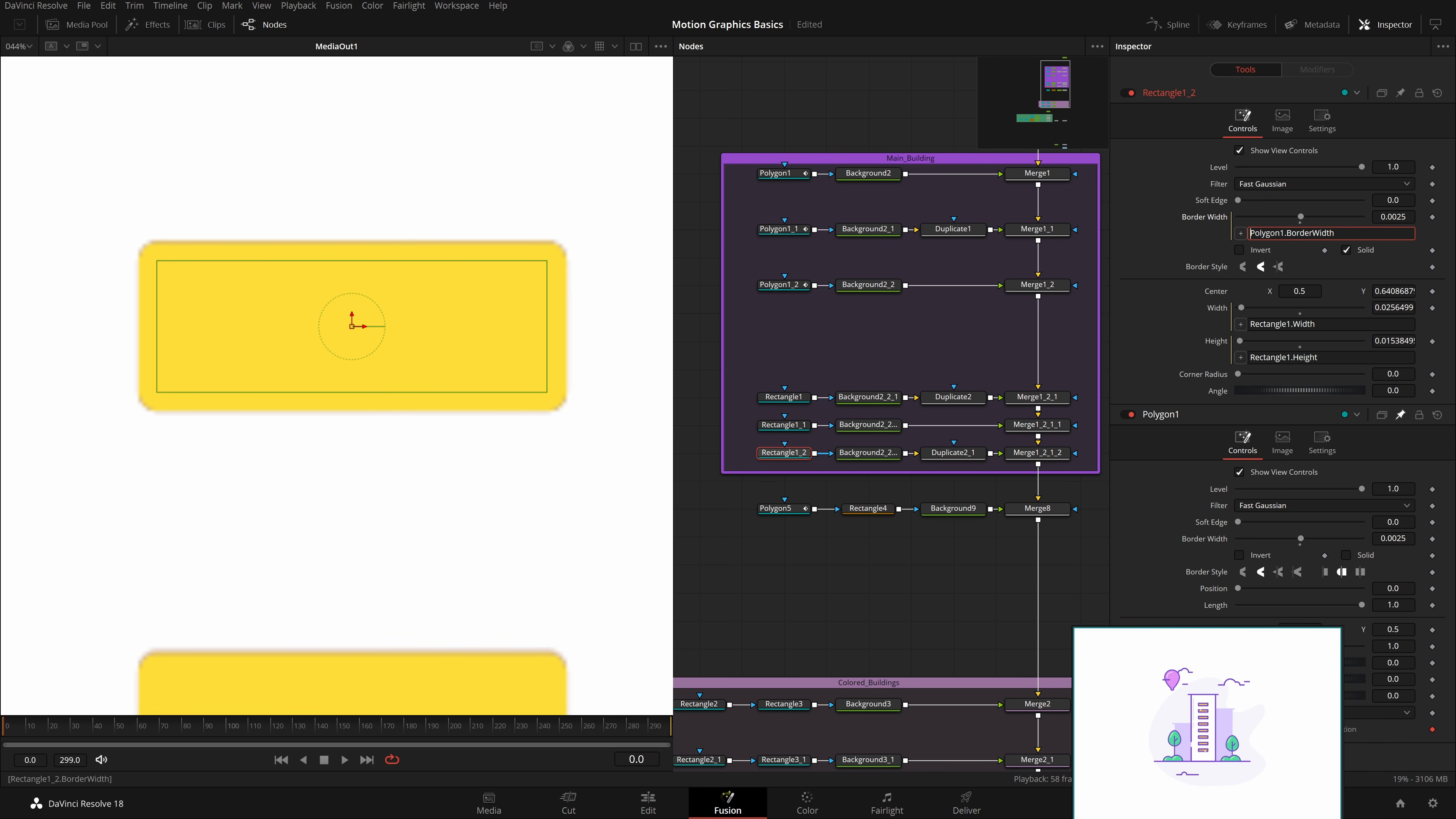
pyautogui.write('-')
pyautogui.press('Tab')
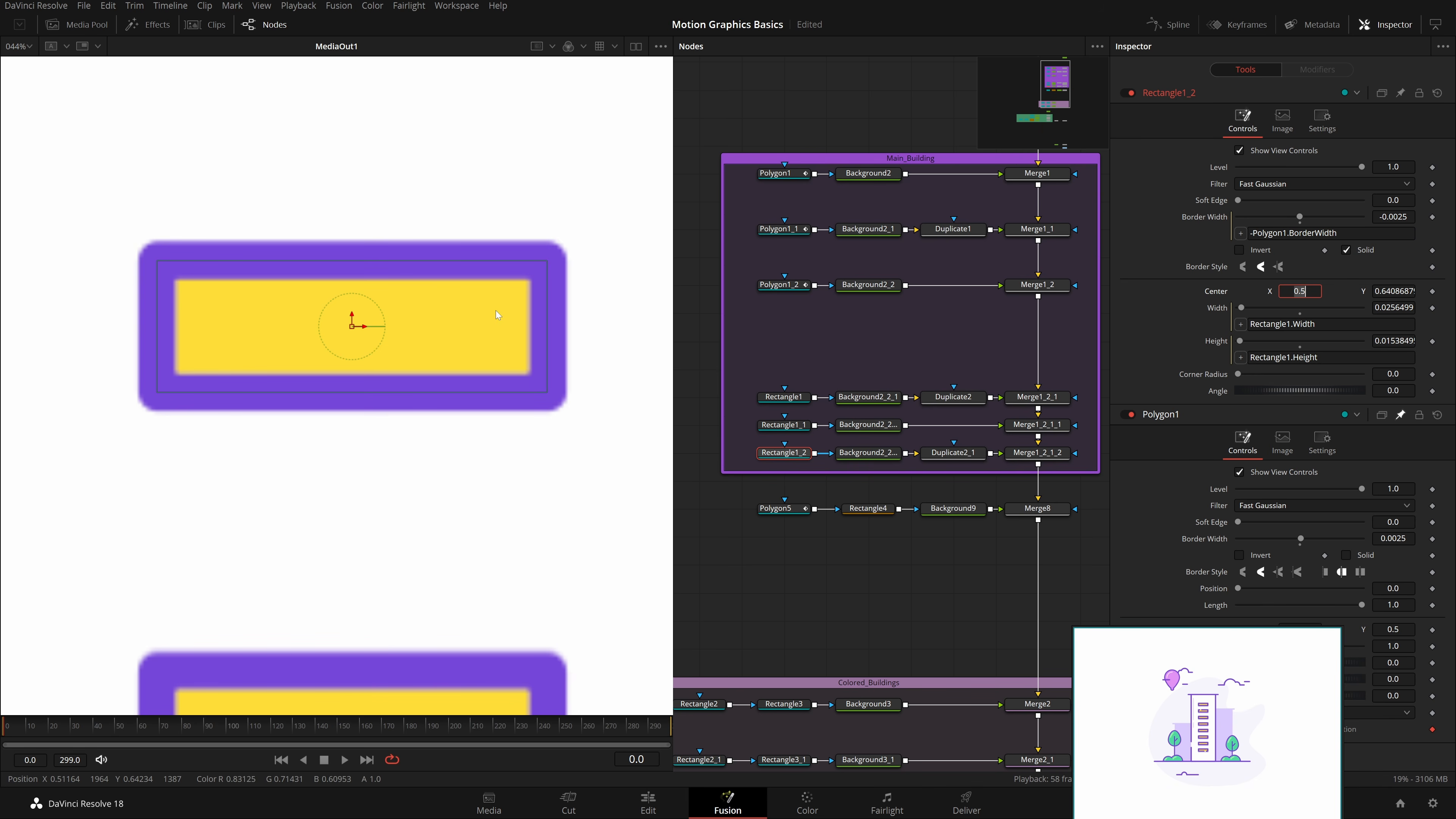
# Step: Try different Border Width values on Polygon1 to test the linked window borders, and return it to 0.0025
pyautogui.moveTo(1392, 539)
pyautogui.mouseDown()
pyautogui.moveTo(1342, 540)
pyautogui.moveTo(1435, 539)
pyautogui.moveTo(1388, 540)
pyautogui.mouseUp()
pyautogui.scroll(-5, 418, 491)
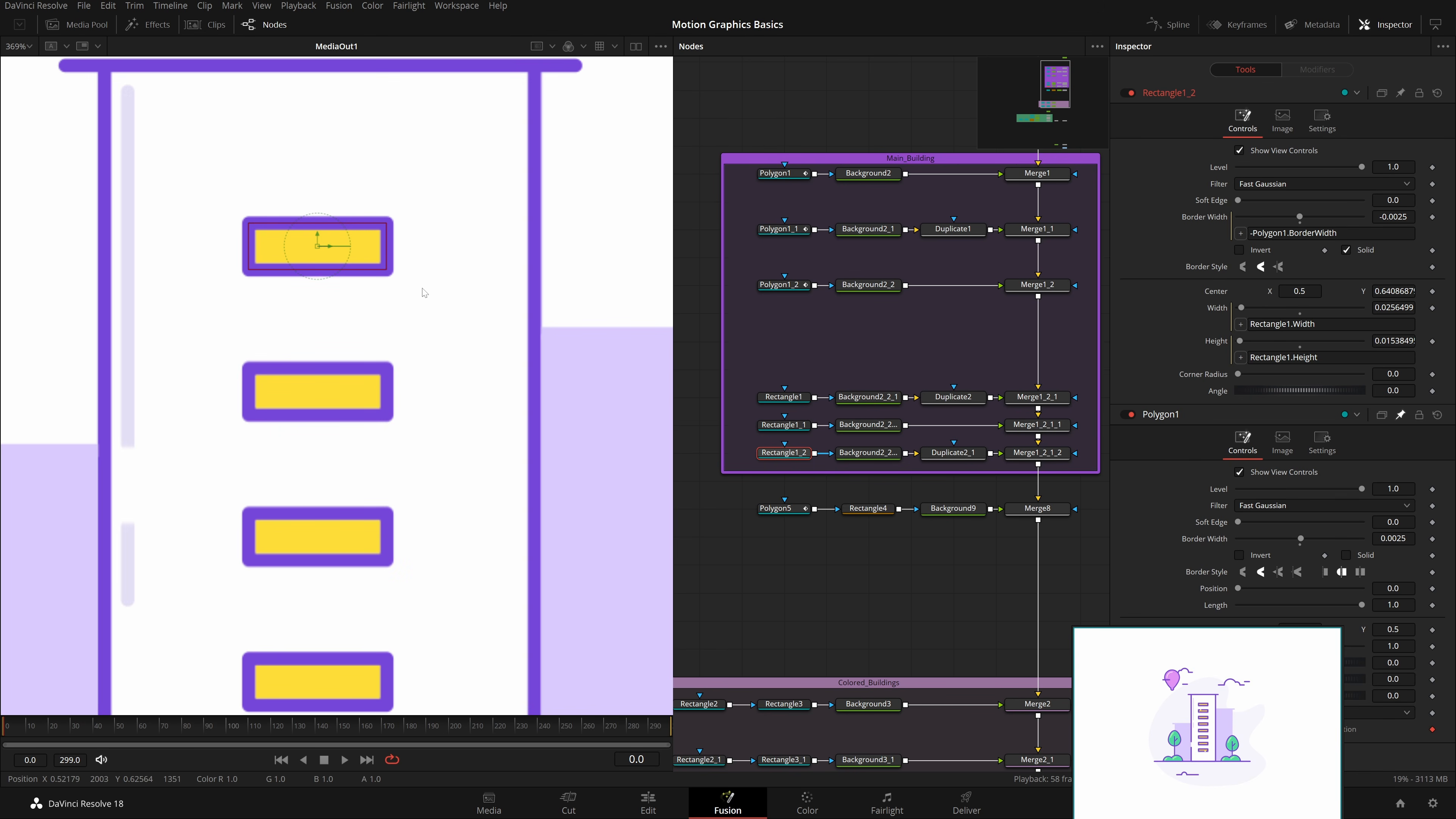
pyautogui.click(384, 273)
pyautogui.moveTo(384, 274)
pyautogui.mouseDown()
pyautogui.moveTo(425, 292)
pyautogui.moveTo(499, 280)
pyautogui.moveTo(410, 270)
pyautogui.moveTo(358, 315)
pyautogui.moveTo(371, 282)
pyautogui.mouseUp()
pyautogui.scroll(-2, 389, 295)
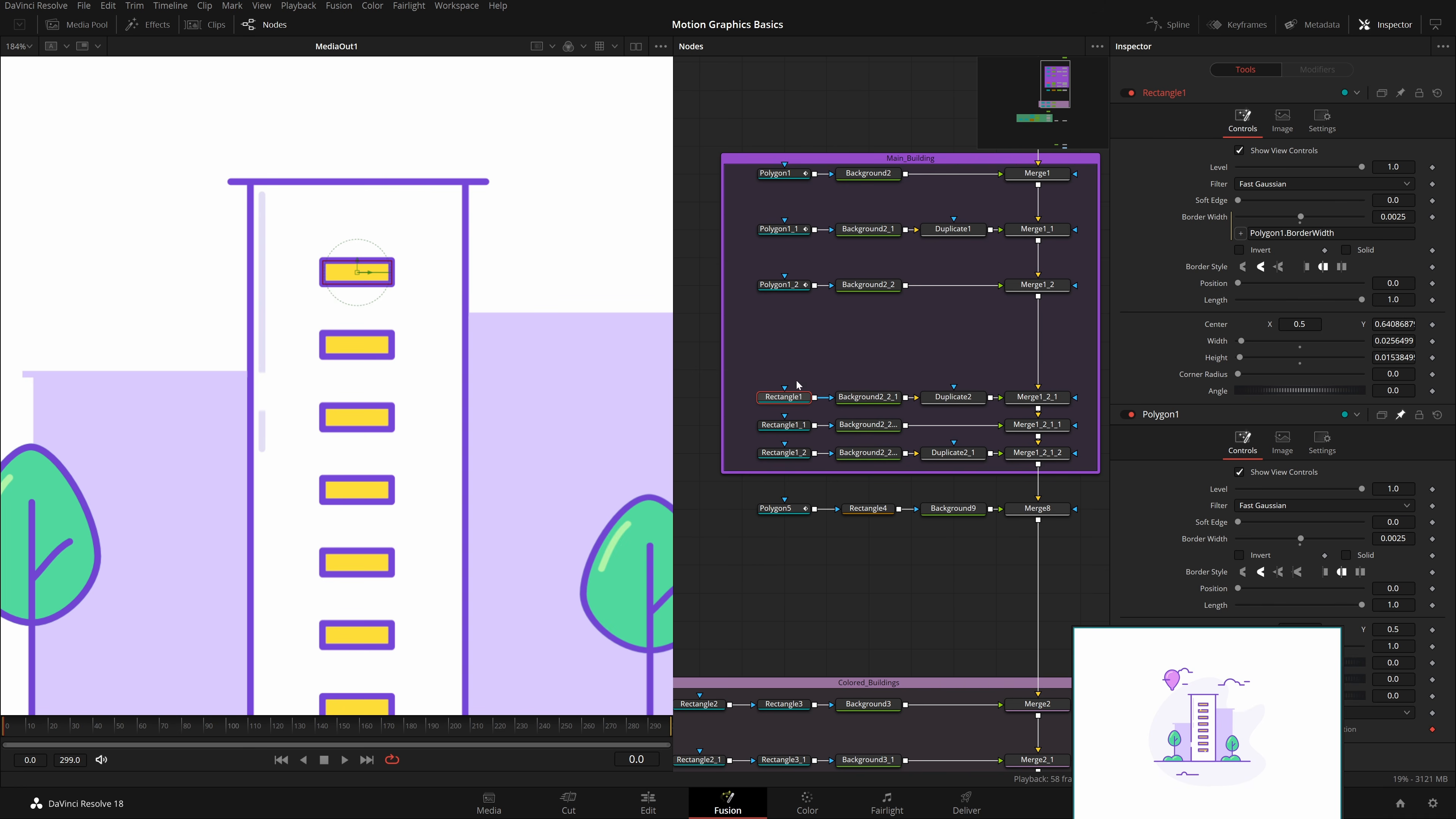
pyautogui.click(779, 173)
pyautogui.scroll(-1, 324, 330)
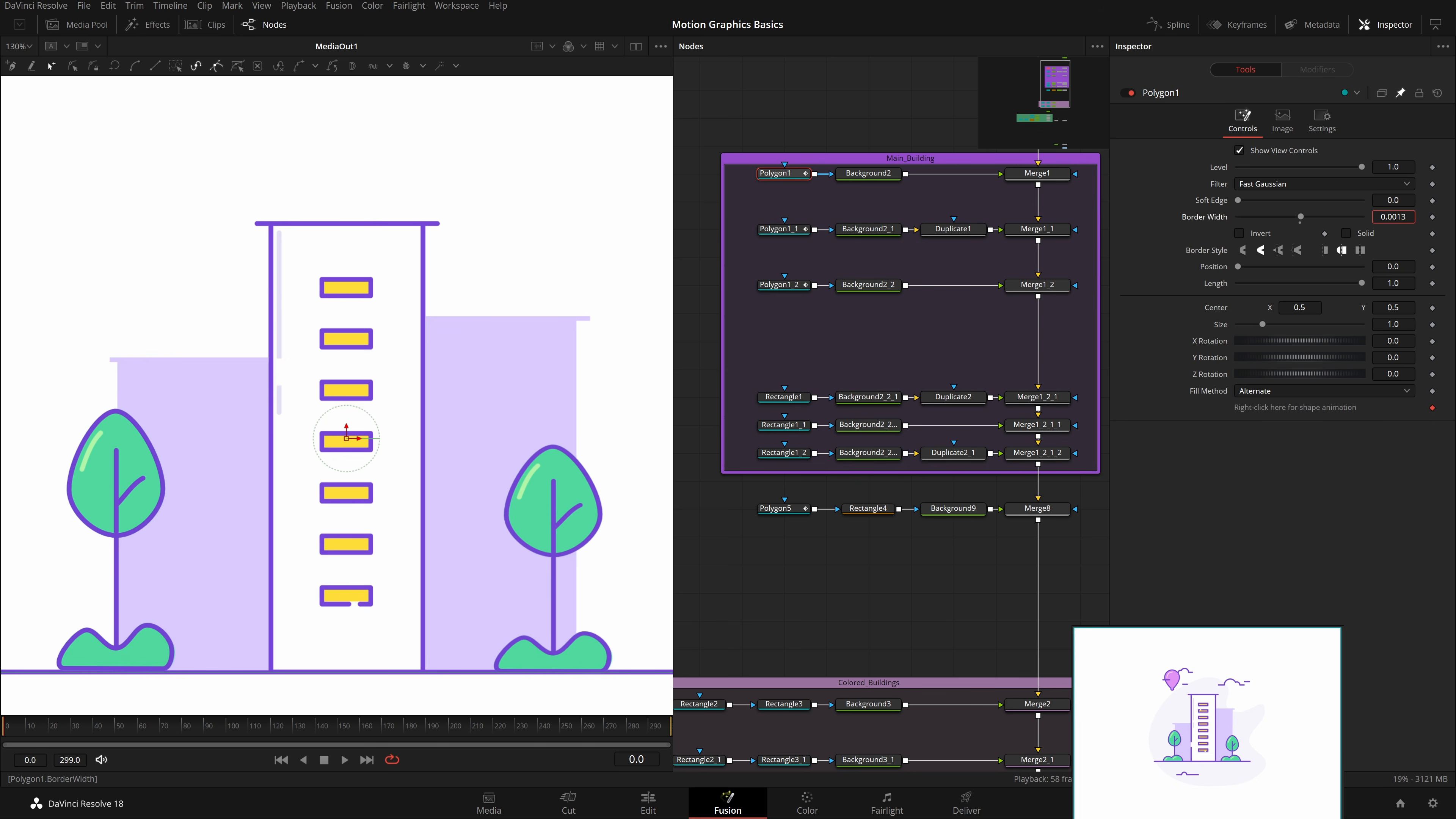
pyautogui.moveTo(1389, 216)
pyautogui.mouseDown()
pyautogui.moveTo(1419, 216)
pyautogui.moveTo(1394, 217)
pyautogui.mouseUp()
# Step: Move Background1 up above the Main_Building group and merge a new Background node over it
pyautogui.click(924, 627)
pyautogui.moveTo(924, 627); pyautogui.dragTo(883, 466)
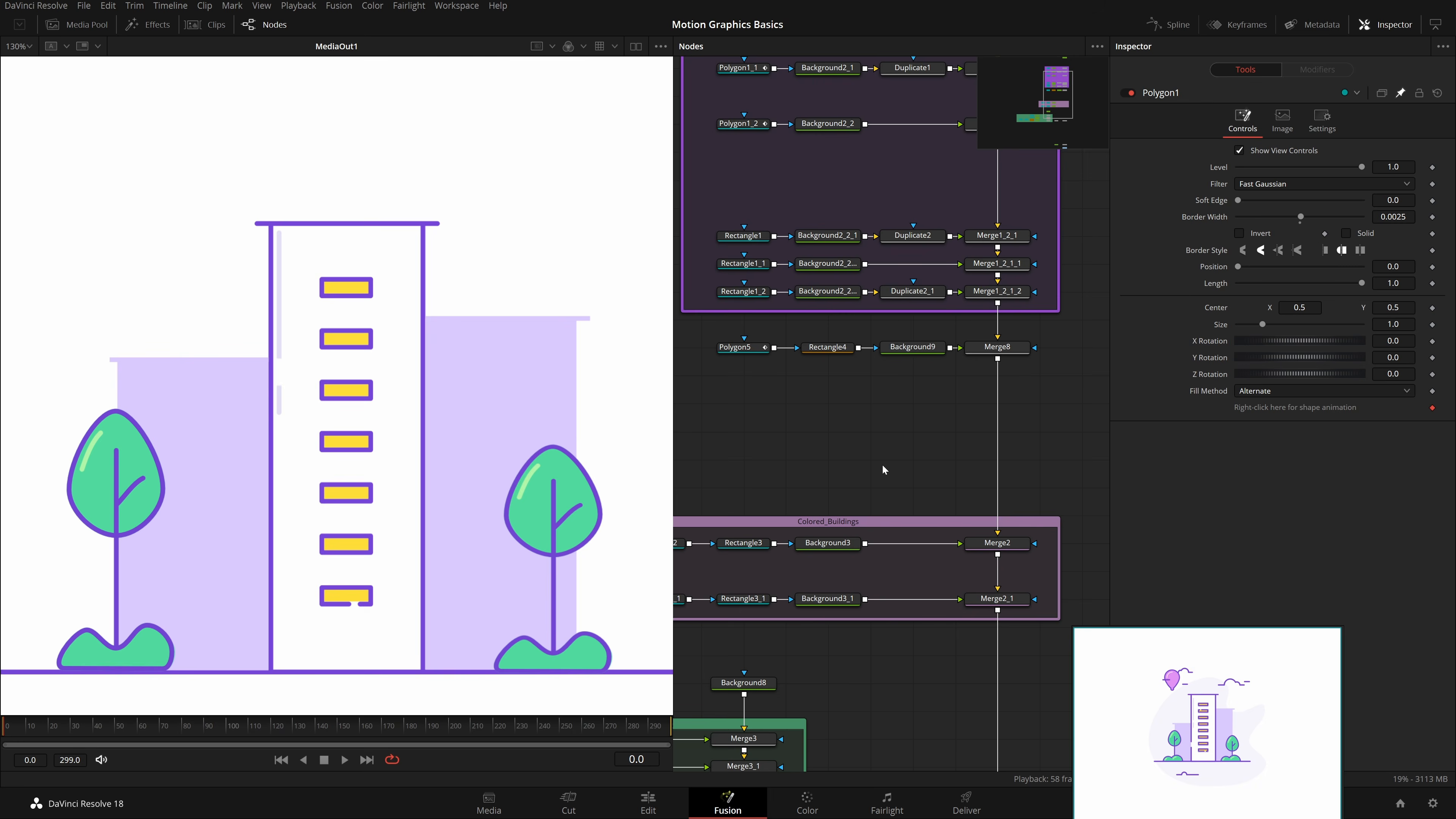
pyautogui.scroll(-2, 882, 466)
pyautogui.hotkey('ctrl', 'f')
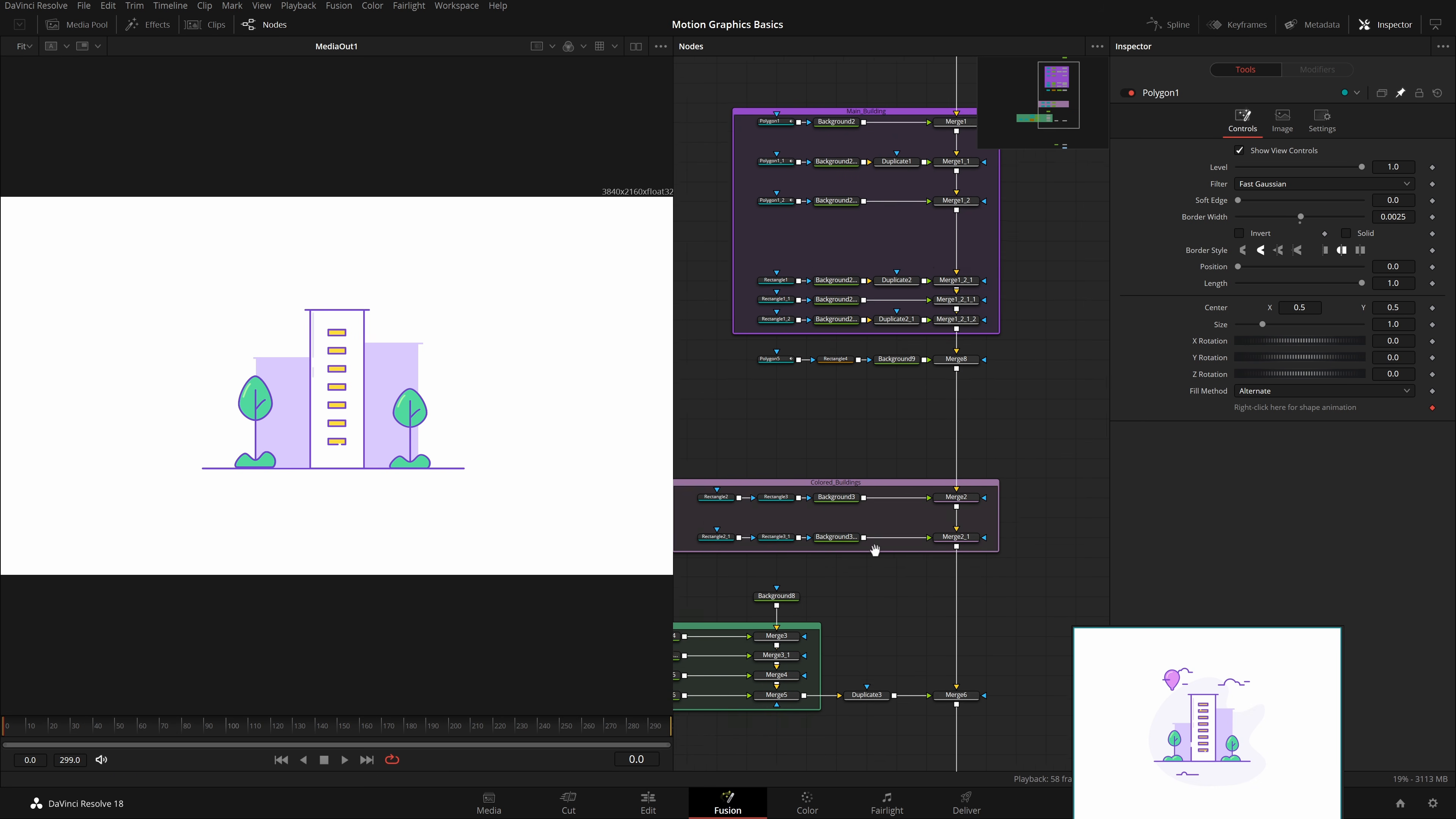
pyautogui.scroll(-6, 894, 551)
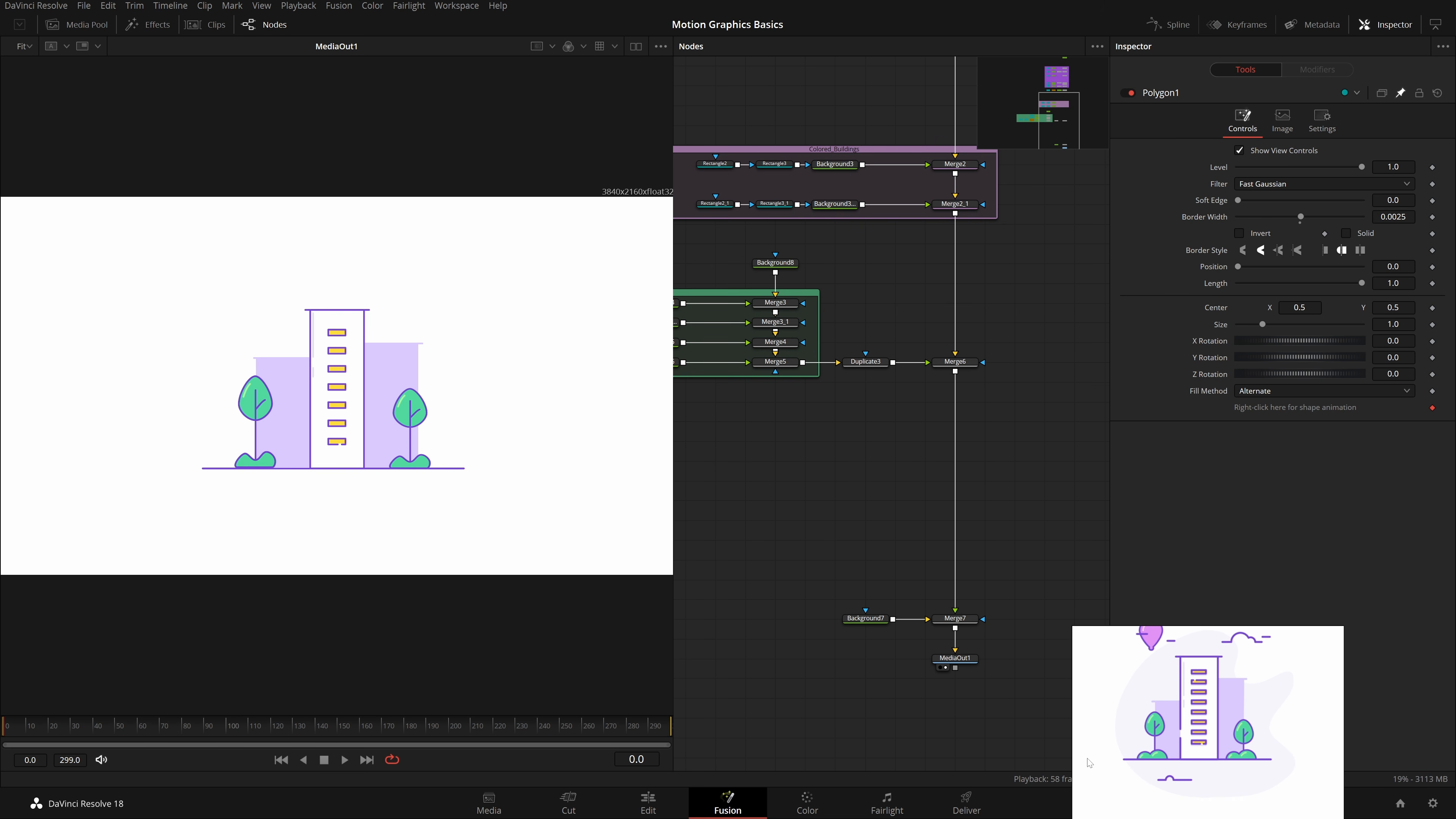
pyautogui.moveTo(884, 440); pyautogui.dragTo(901, 437)
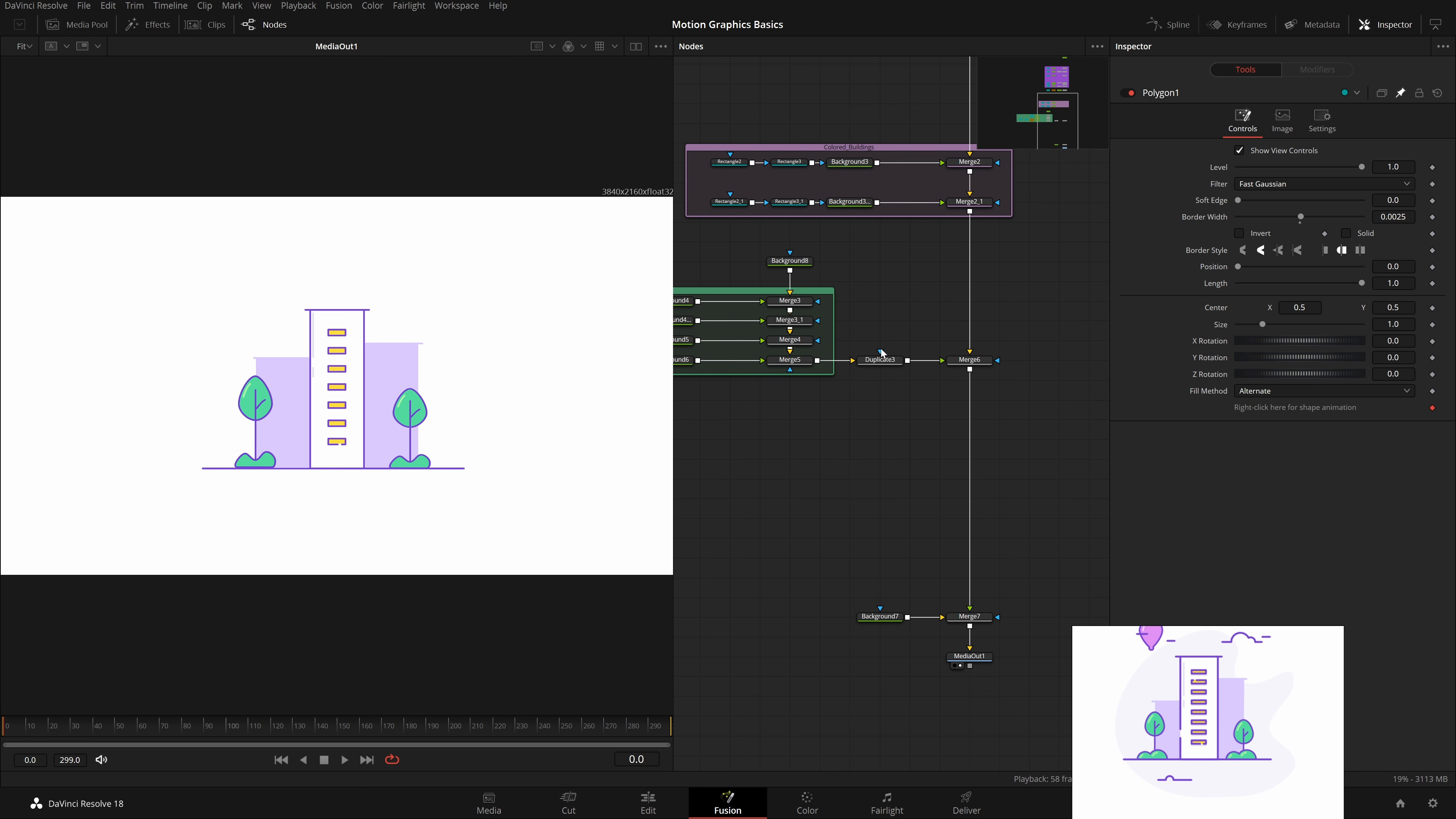
pyautogui.moveTo(906, 315)
pyautogui.mouseDown()
pyautogui.moveTo(906, 686)
pyautogui.moveTo(897, 618)
pyautogui.mouseUp()
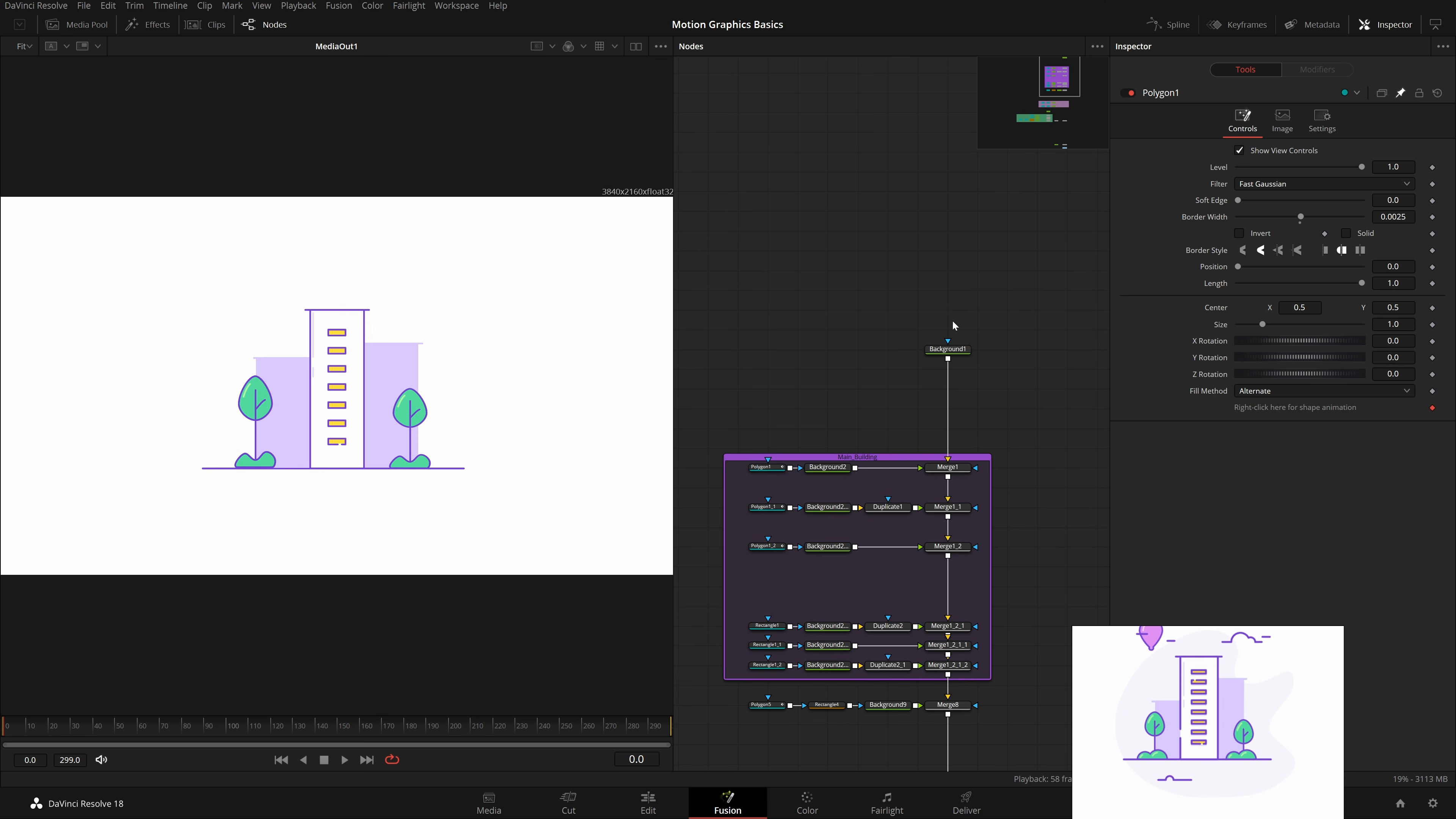
pyautogui.moveTo(955, 347); pyautogui.dragTo(828, 310)
pyautogui.press('b')
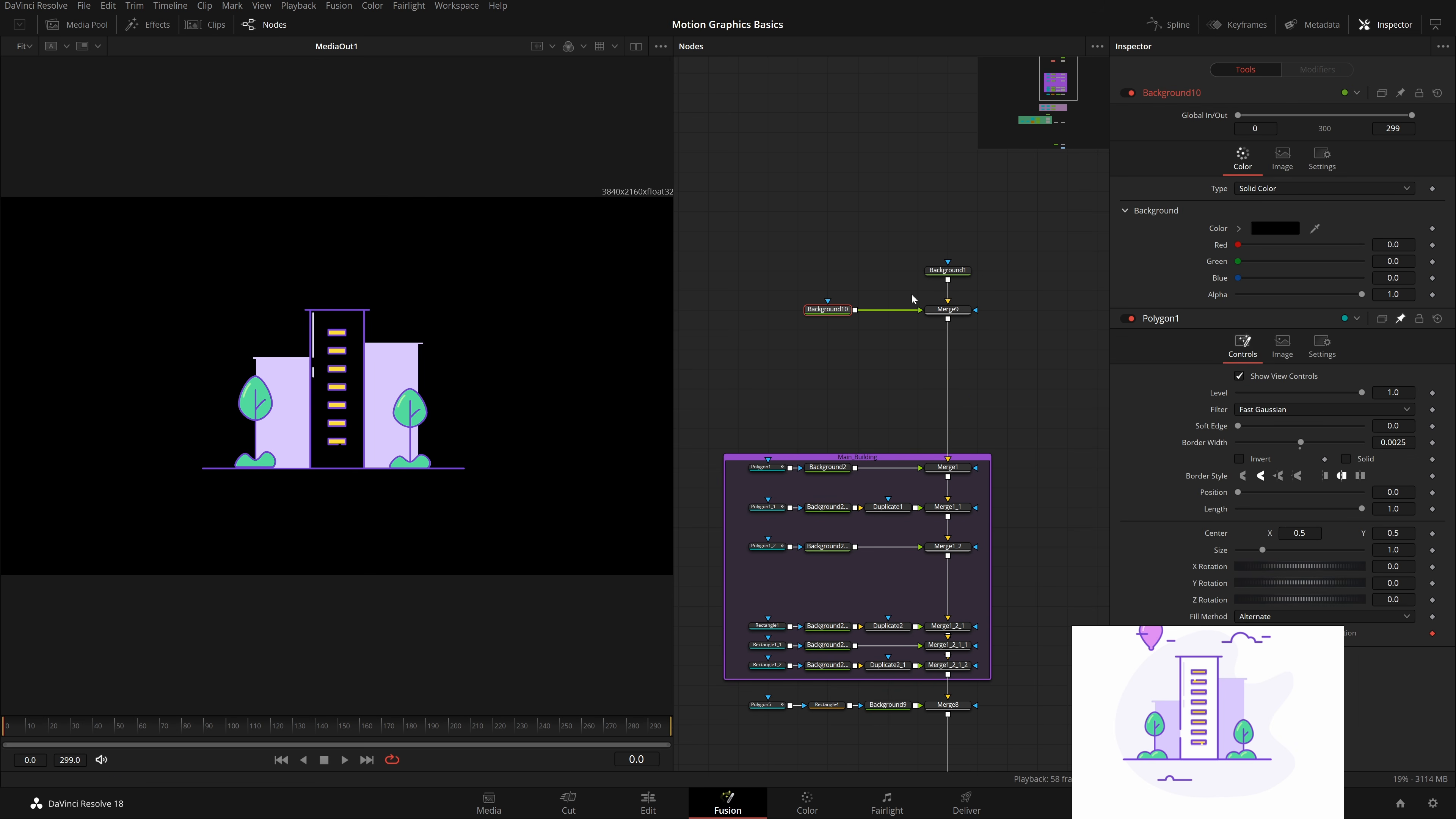
# Step: Set the new Background's color to #f6f5fe by sampling the pale blob in the reference image
pyautogui.click(1264, 229)
pyautogui.click(650, 406)
pyautogui.click(1277, 704)
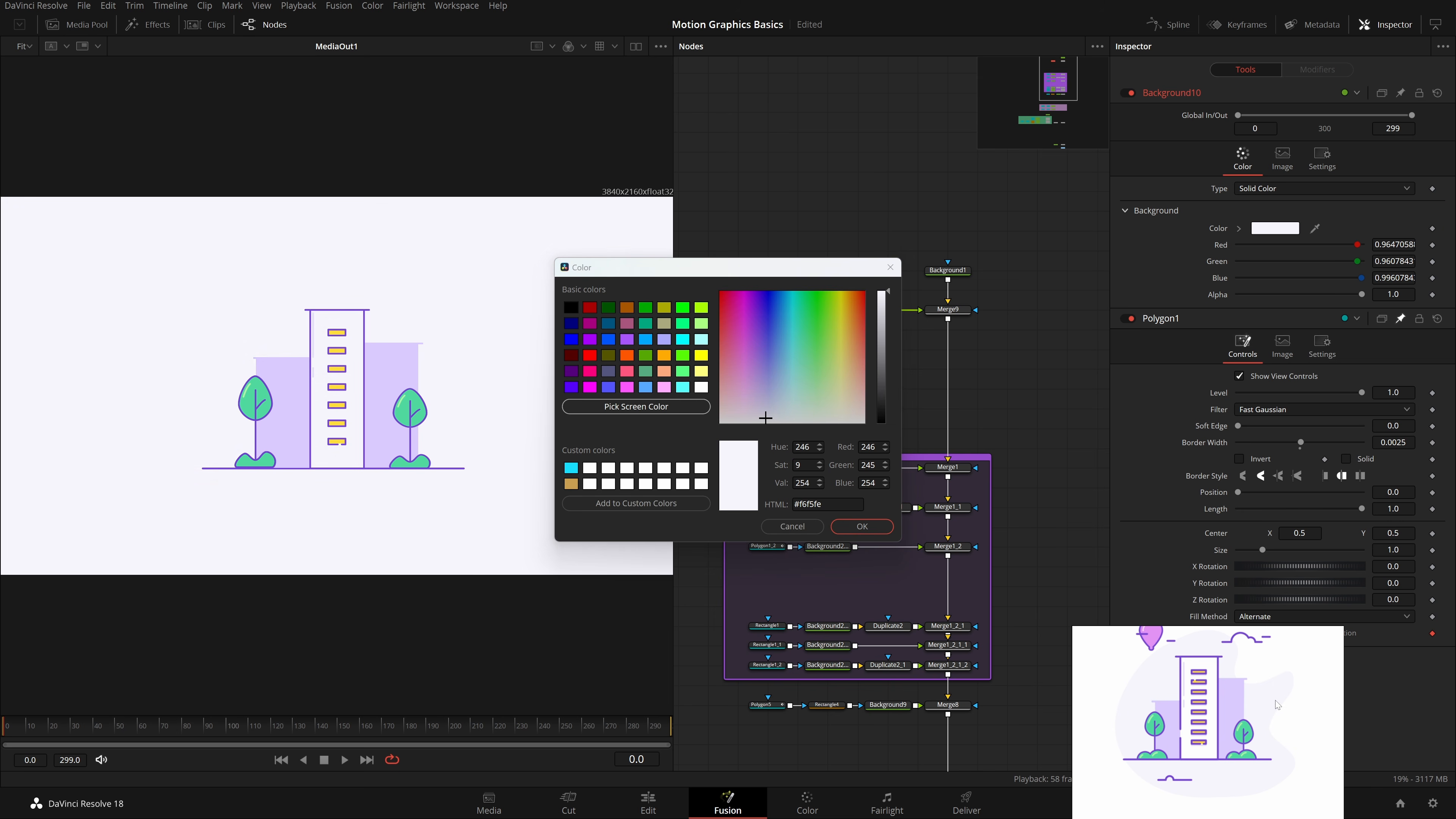
pyautogui.click(863, 525)
# Step: Attach a Polygon mask to the pale Background10 node
pyautogui.hotkey('shift', 'space')
pyautogui.write('bg')
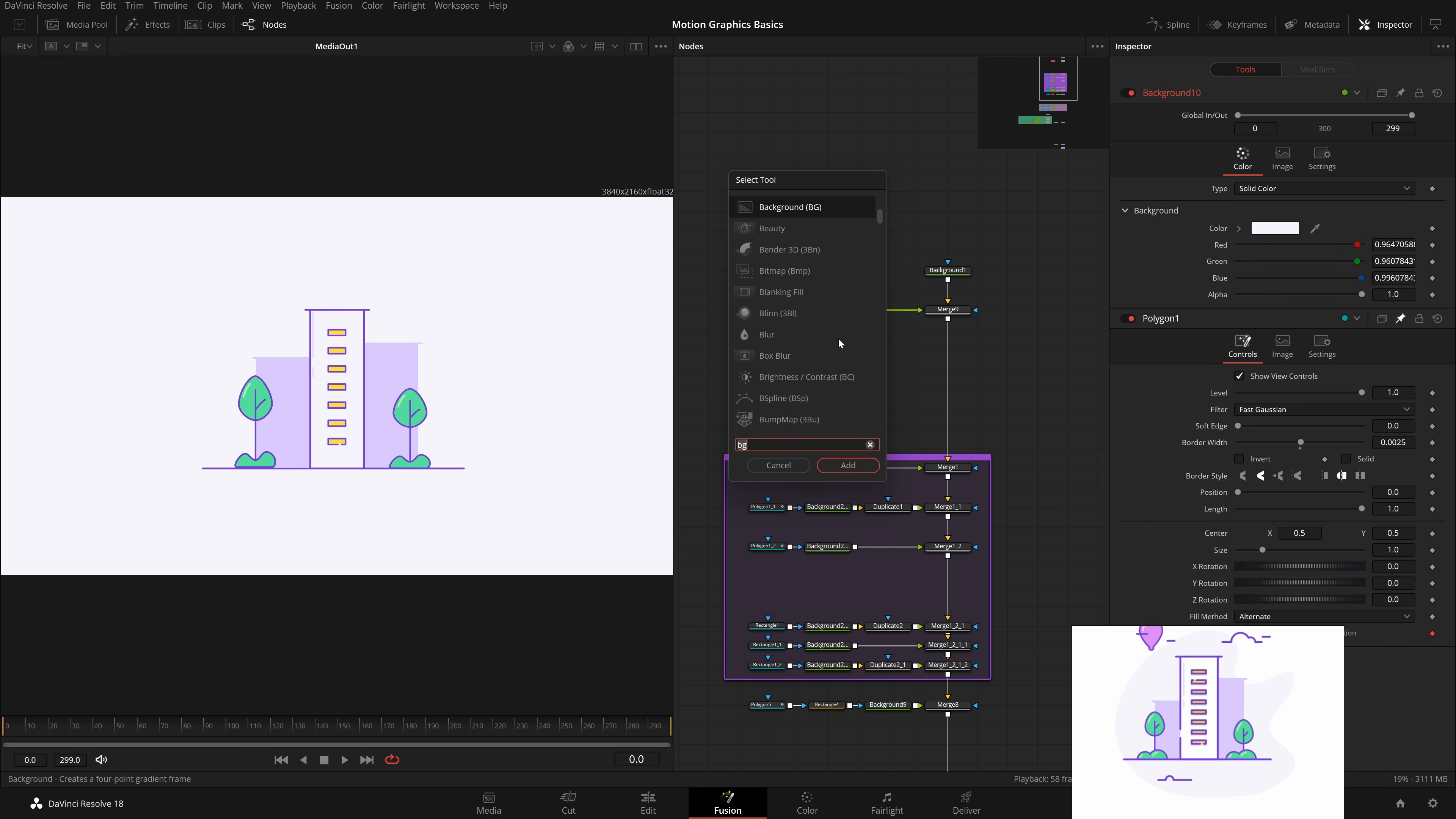
pyautogui.press('BackSpace')
pyautogui.press('BackSpace')
pyautogui.write('ply')
pyautogui.press('Return')
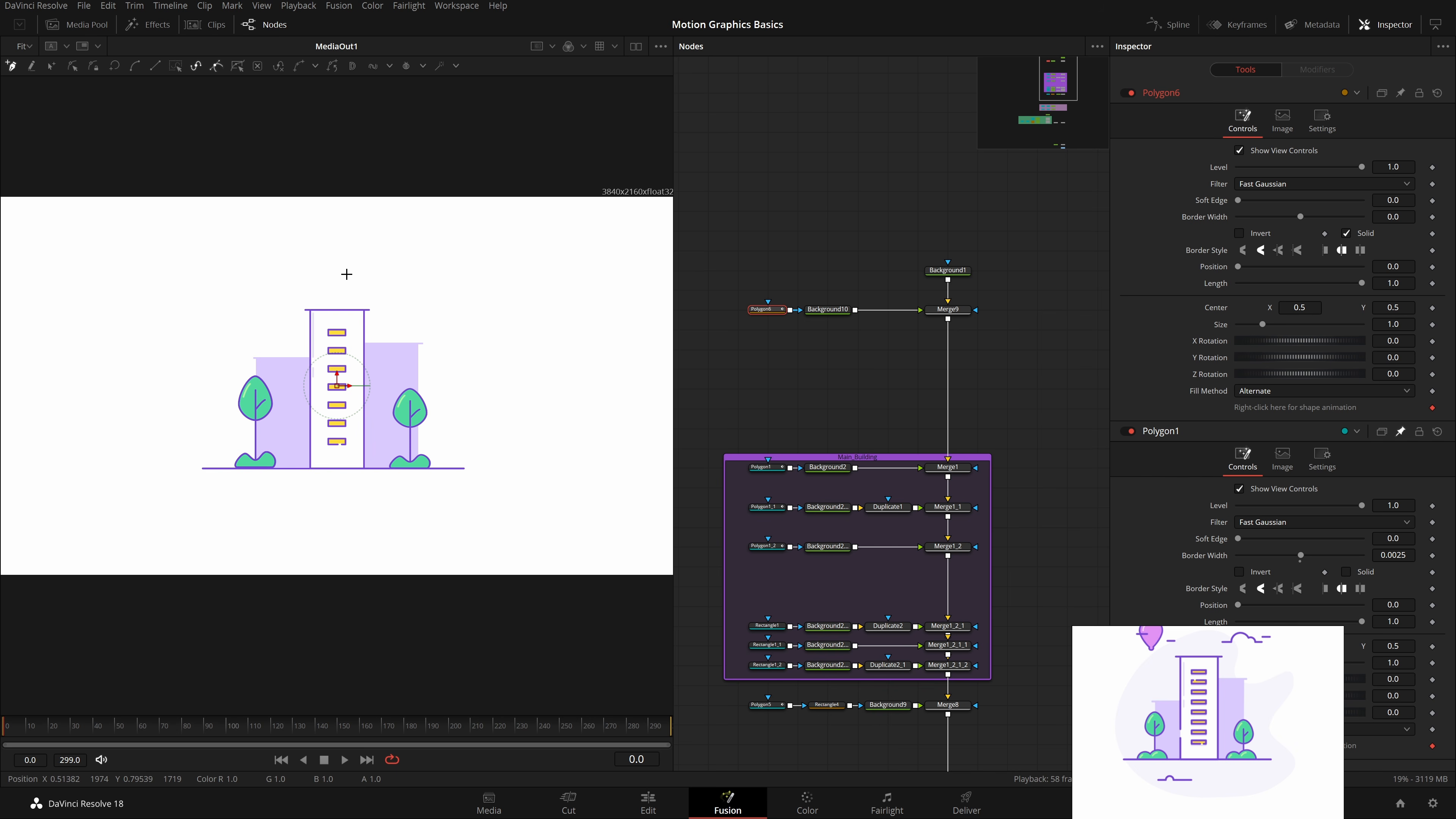
# Step: Draw a closed blob outline around the buildings and trees following the reference, and smooth all its points
pyautogui.moveTo(221, 385); pyautogui.dragTo(250, 488)
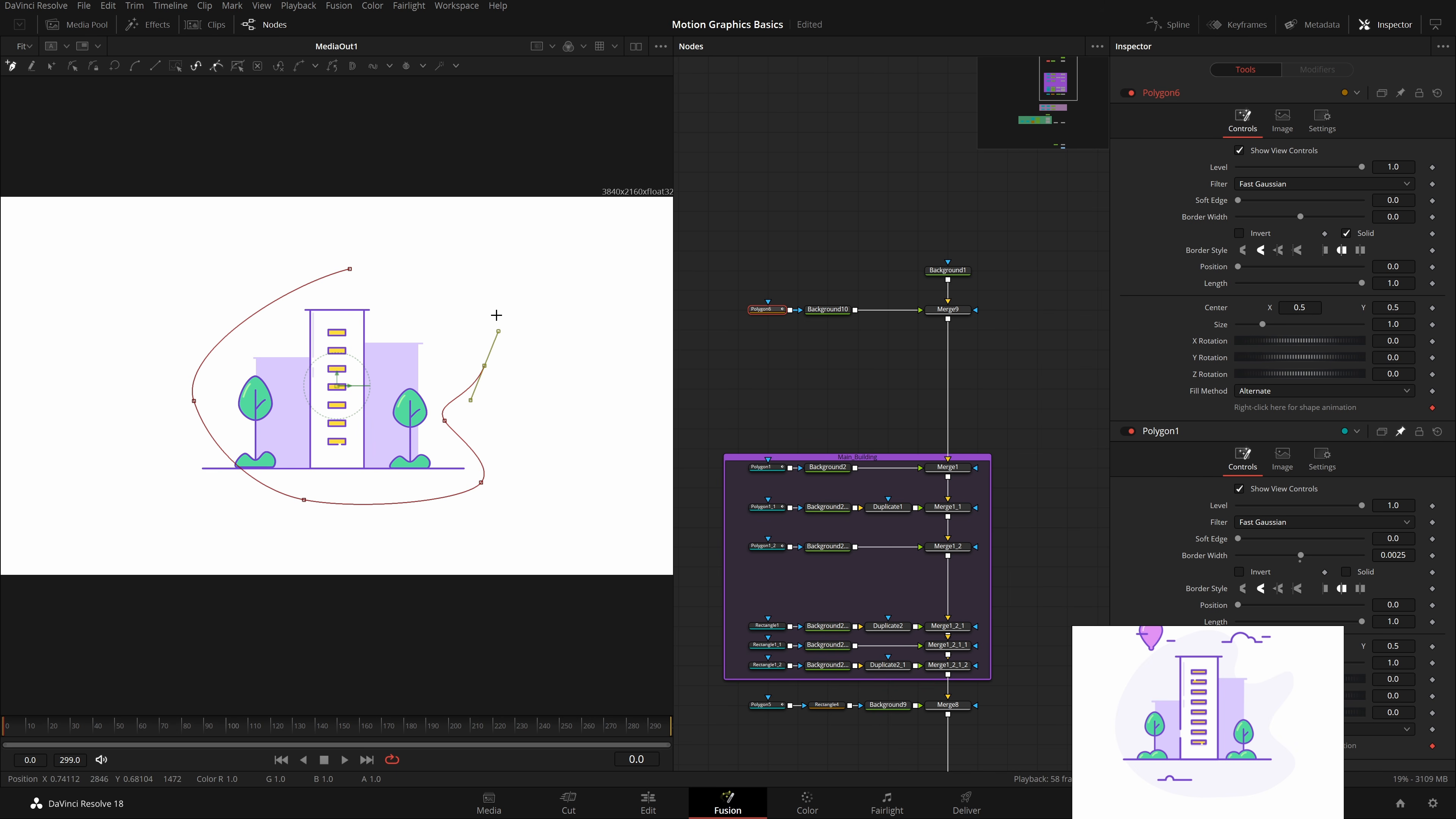
pyautogui.moveTo(476, 314); pyautogui.dragTo(389, 350)
pyautogui.moveTo(399, 294); pyautogui.dragTo(409, 277)
pyautogui.click(350, 269)
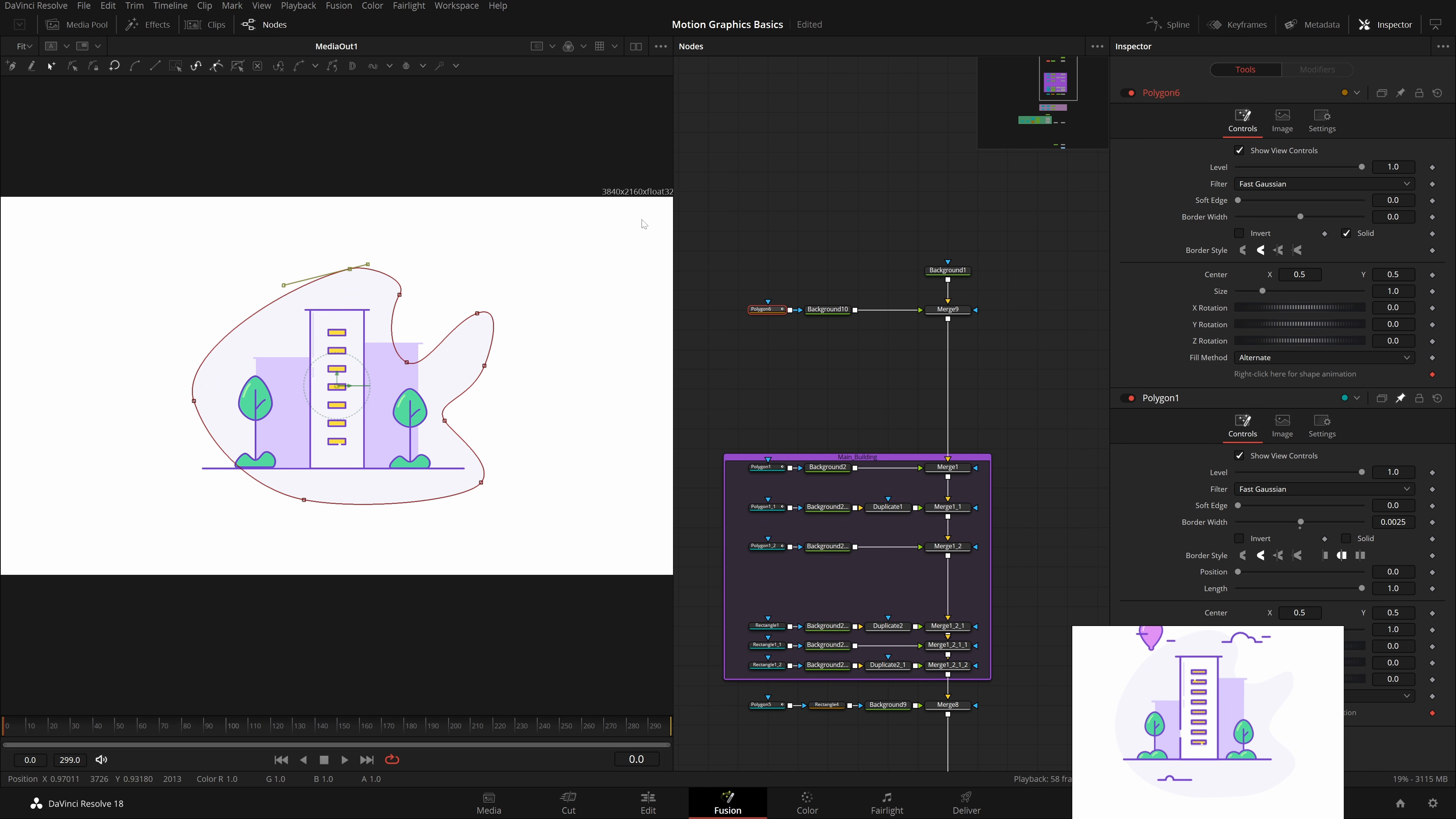
pyautogui.moveTo(621, 221); pyautogui.dragTo(72, 573)
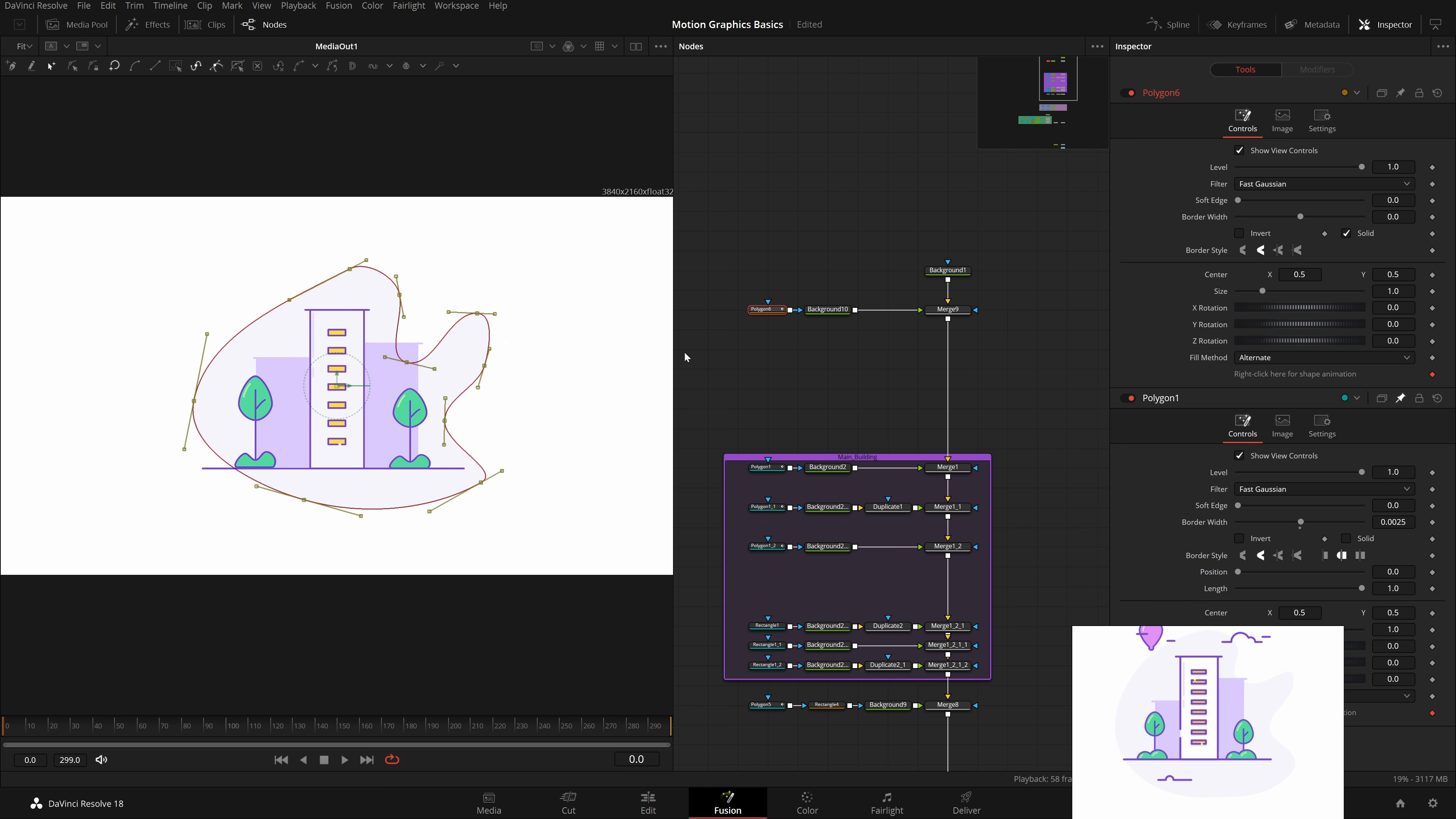
pyautogui.hotkey('ctrl', 's')
# Step: Reshape the background blob with a rounder lower-right corner and a fuller right lobe
pyautogui.click(756, 371)
pyautogui.middleClick(545, 390)
pyautogui.click(767, 310)
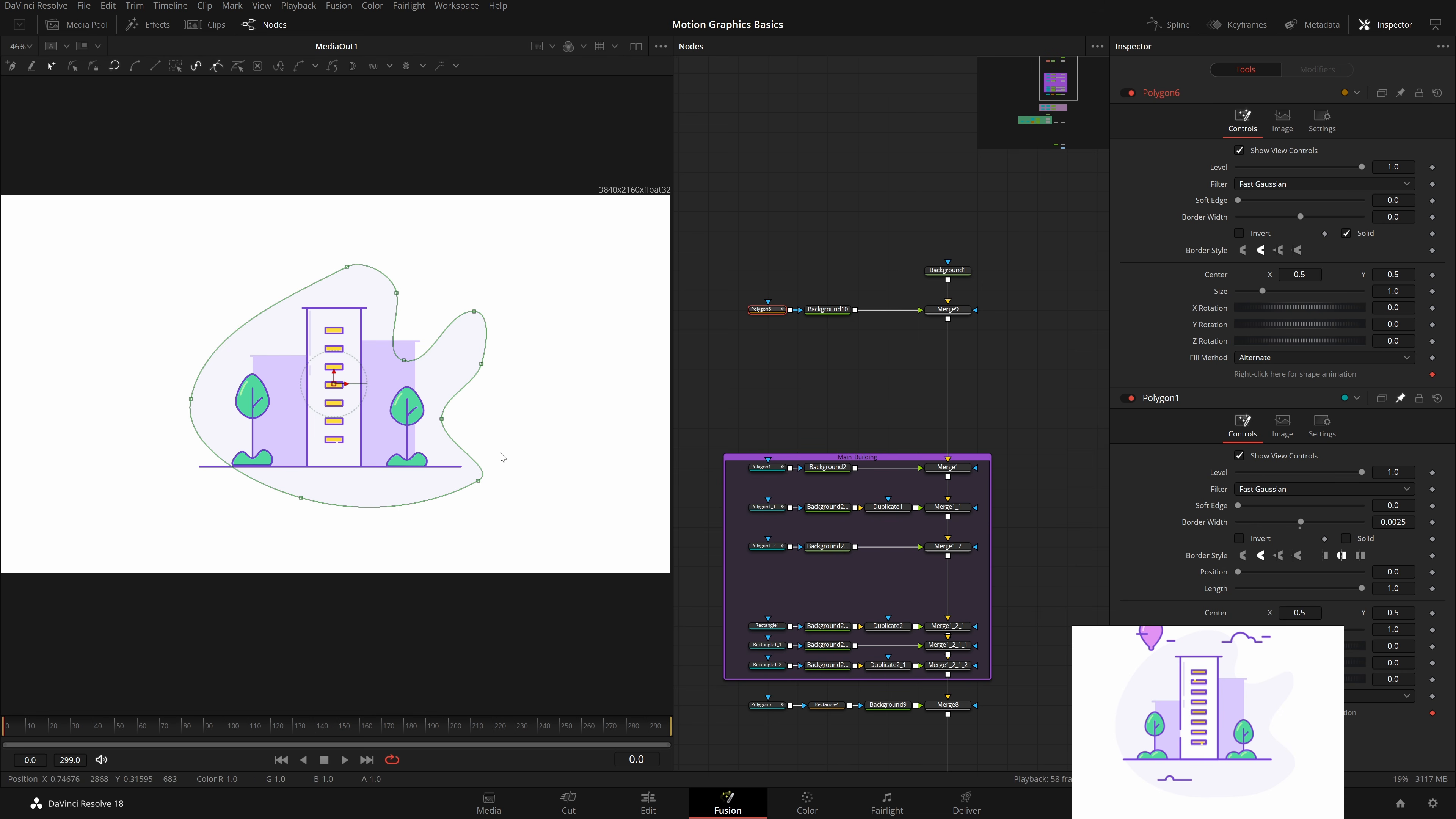
pyautogui.moveTo(478, 480); pyautogui.dragTo(483, 442)
pyautogui.click(726, 433)
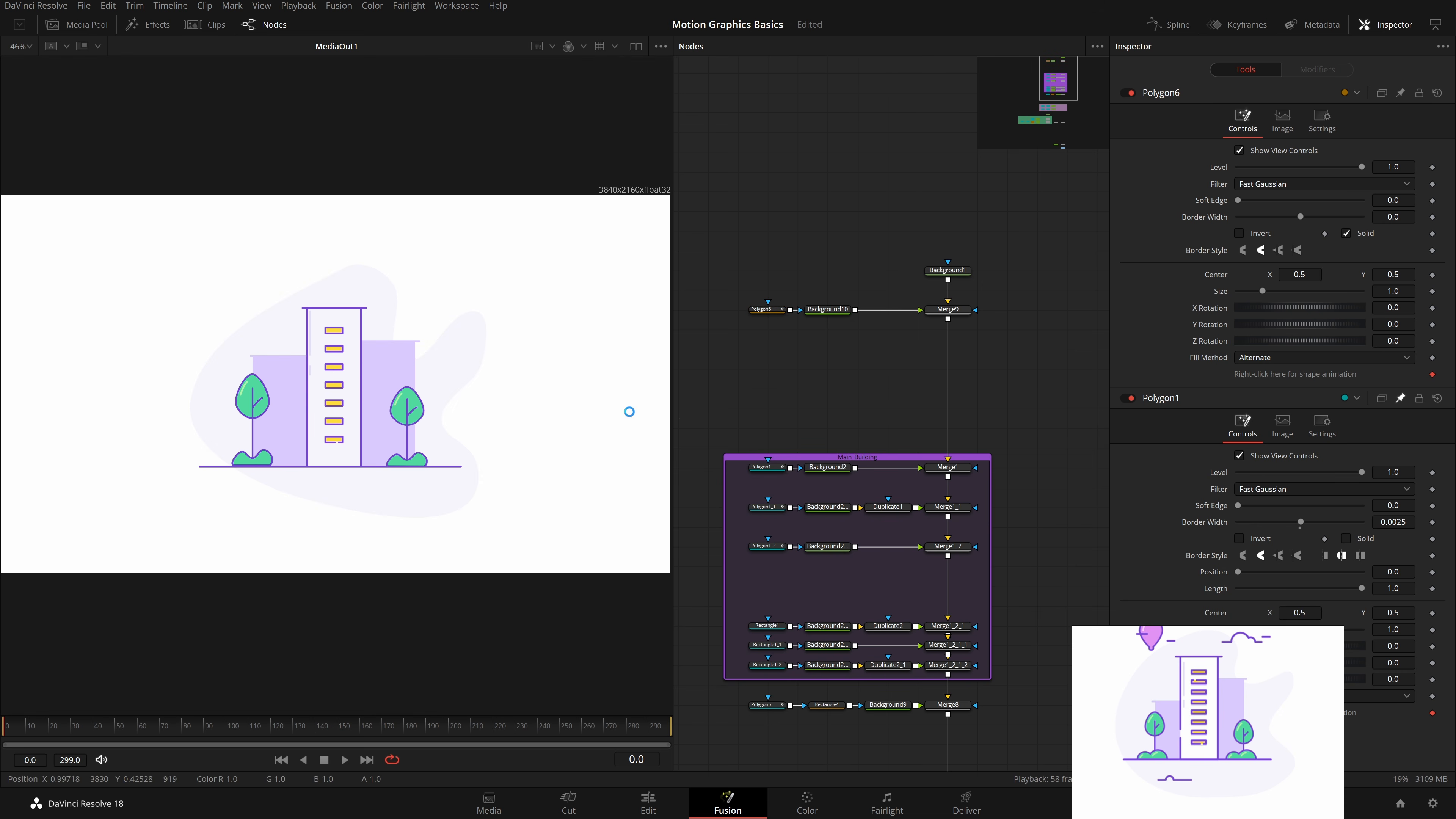
pyautogui.hotkey('ctrl', 's')
pyautogui.scroll(-2, 474, 456)
pyautogui.click(466, 398)
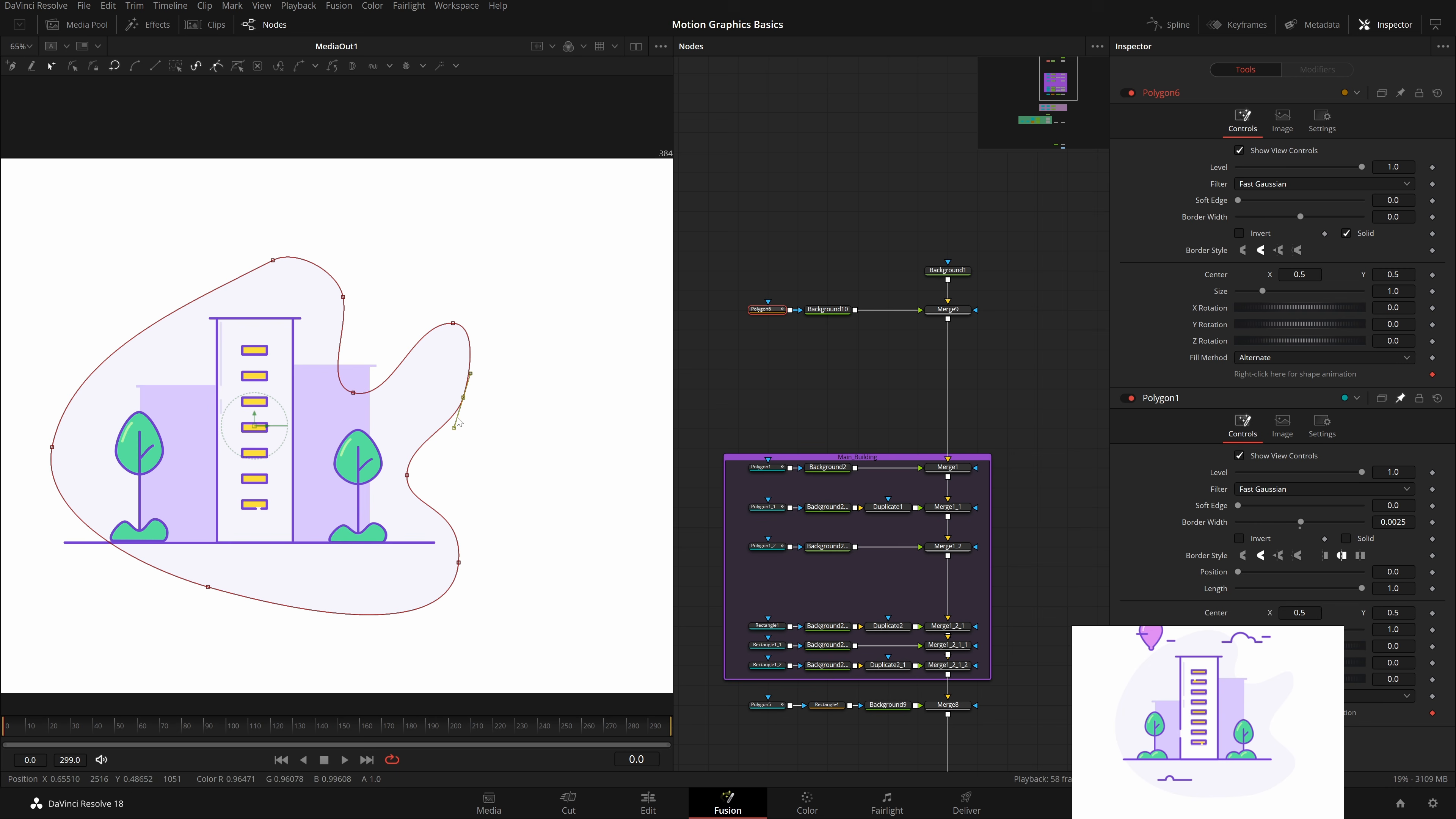
pyautogui.moveTo(451, 429); pyautogui.dragTo(480, 459)
pyautogui.moveTo(468, 399); pyautogui.dragTo(480, 405)
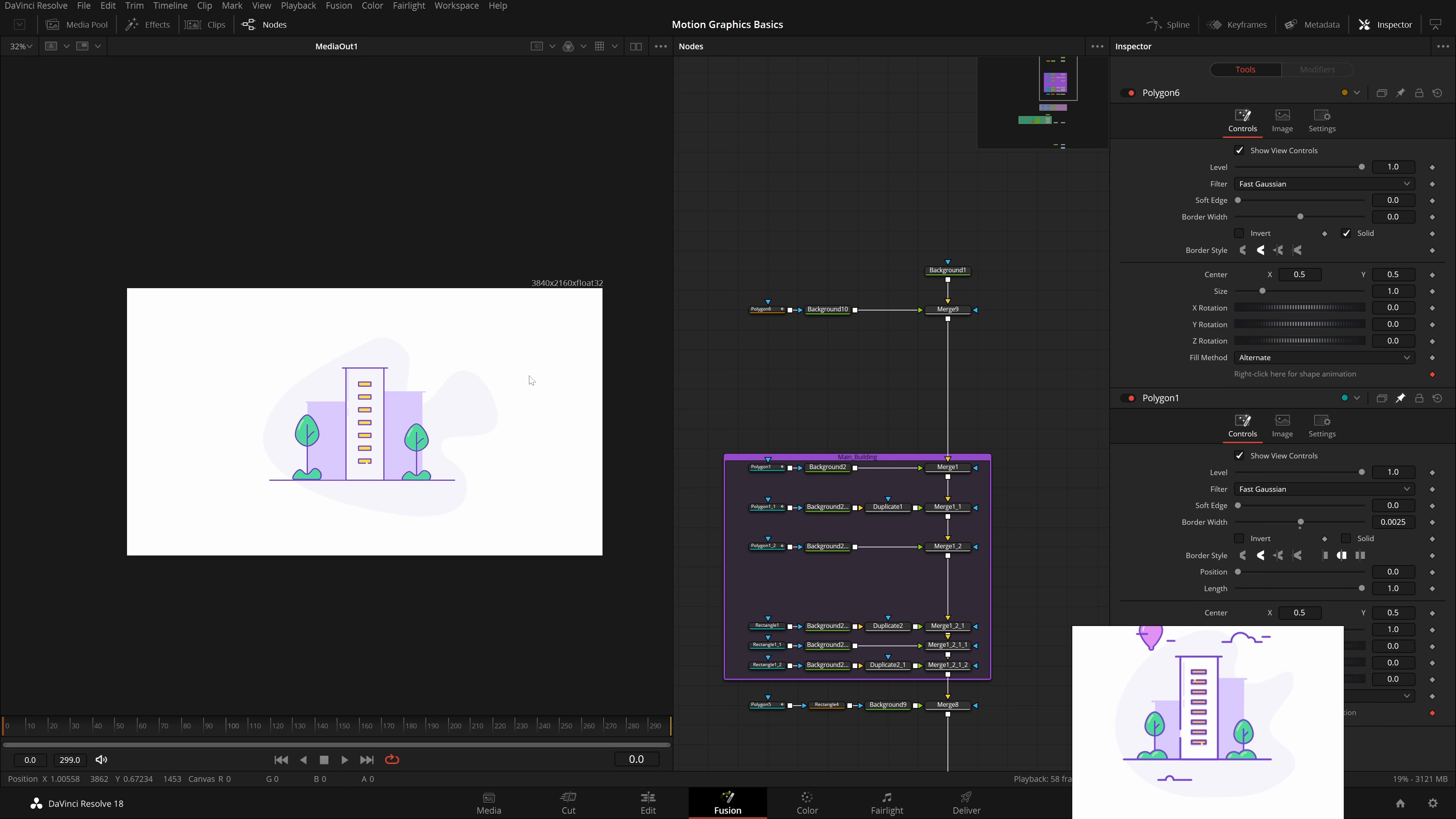
# Step: Extend the Main_Building group frame downward so that it encloses the Polygon5 highlight line branch and Merge8
pyautogui.scroll(-11, 812, 495)
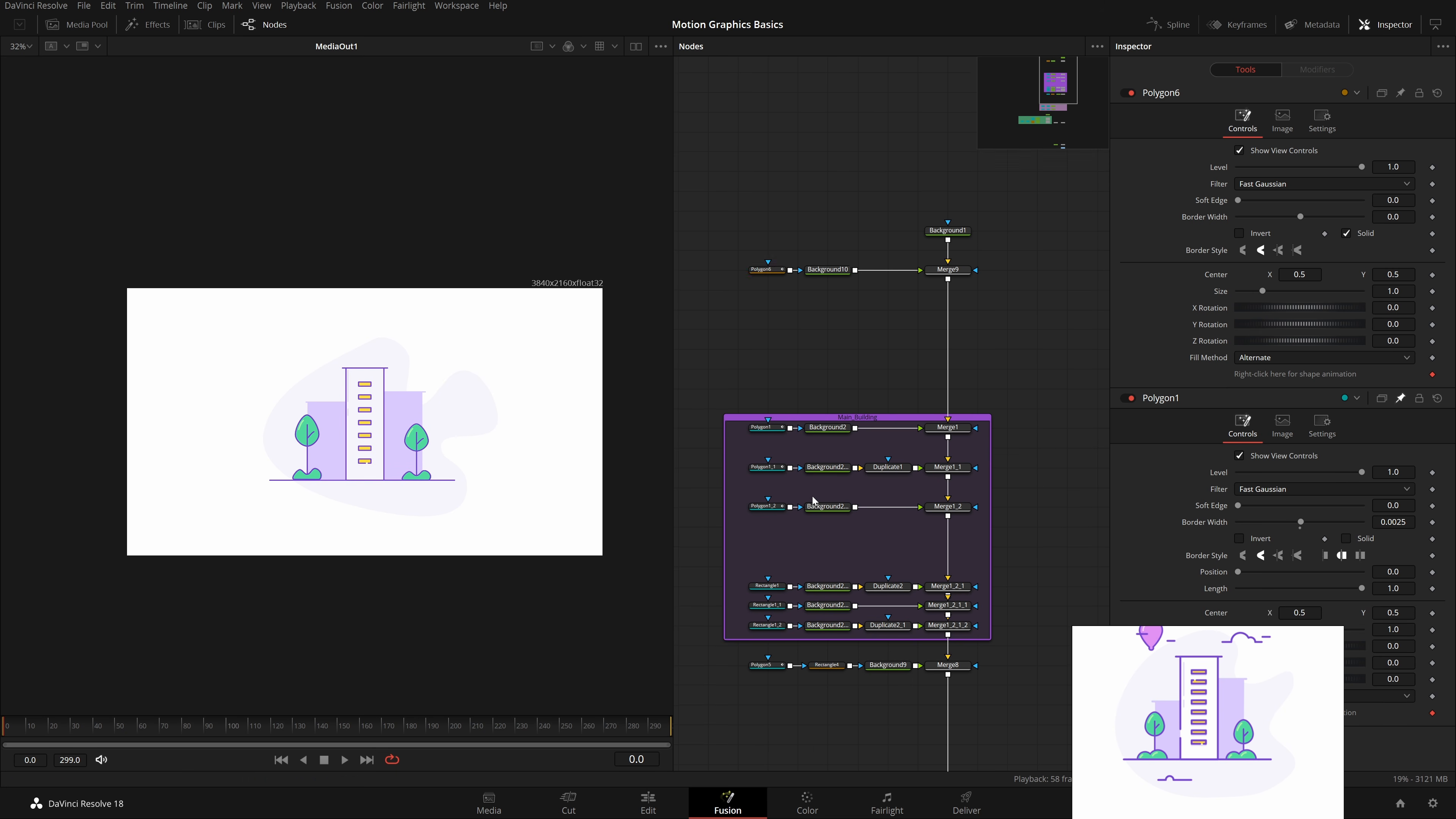
pyautogui.moveTo(854, 601); pyautogui.dragTo(908, 492)
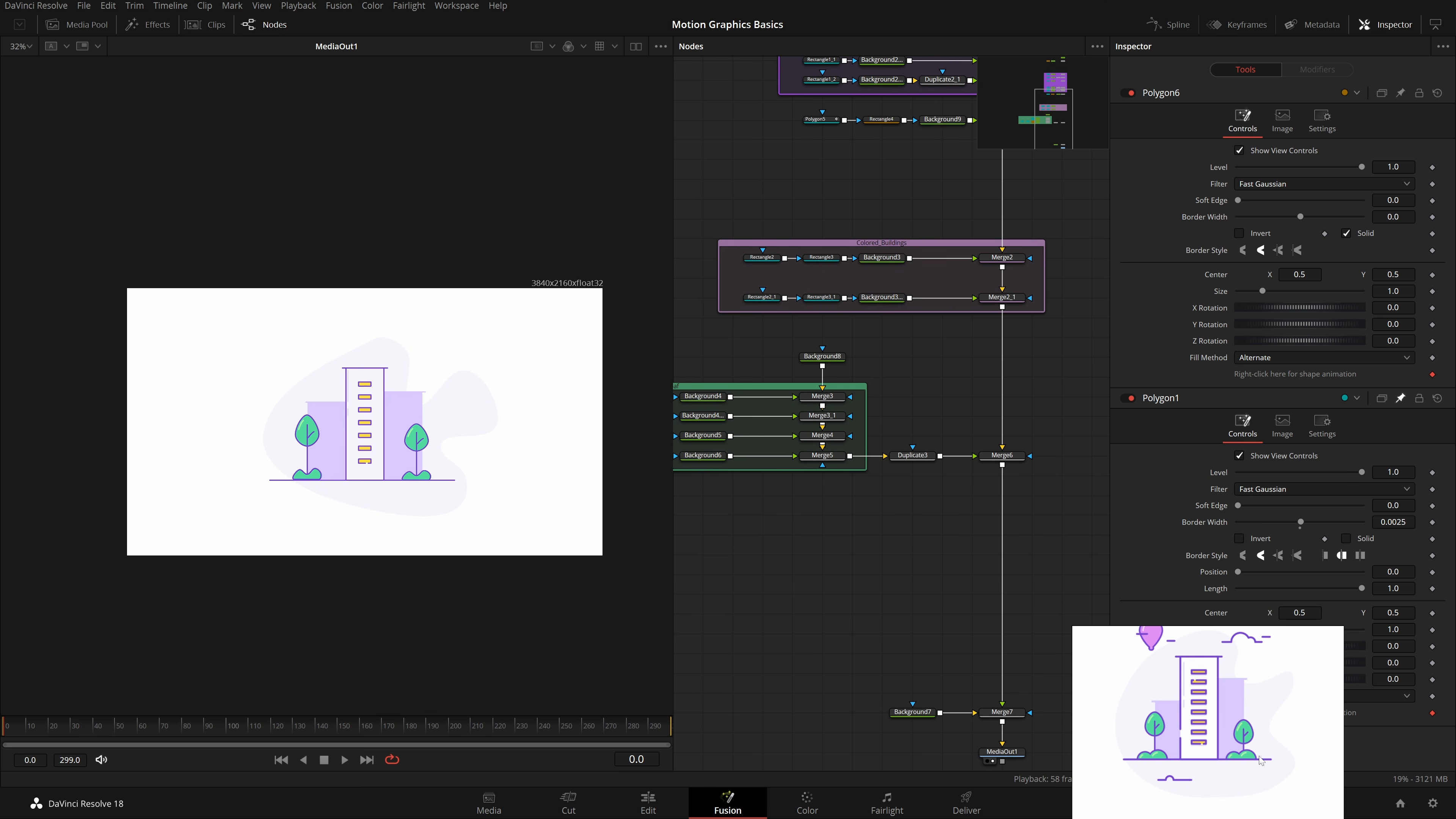
pyautogui.scroll(5, 405, 456)
pyautogui.scroll(10, 923, 401)
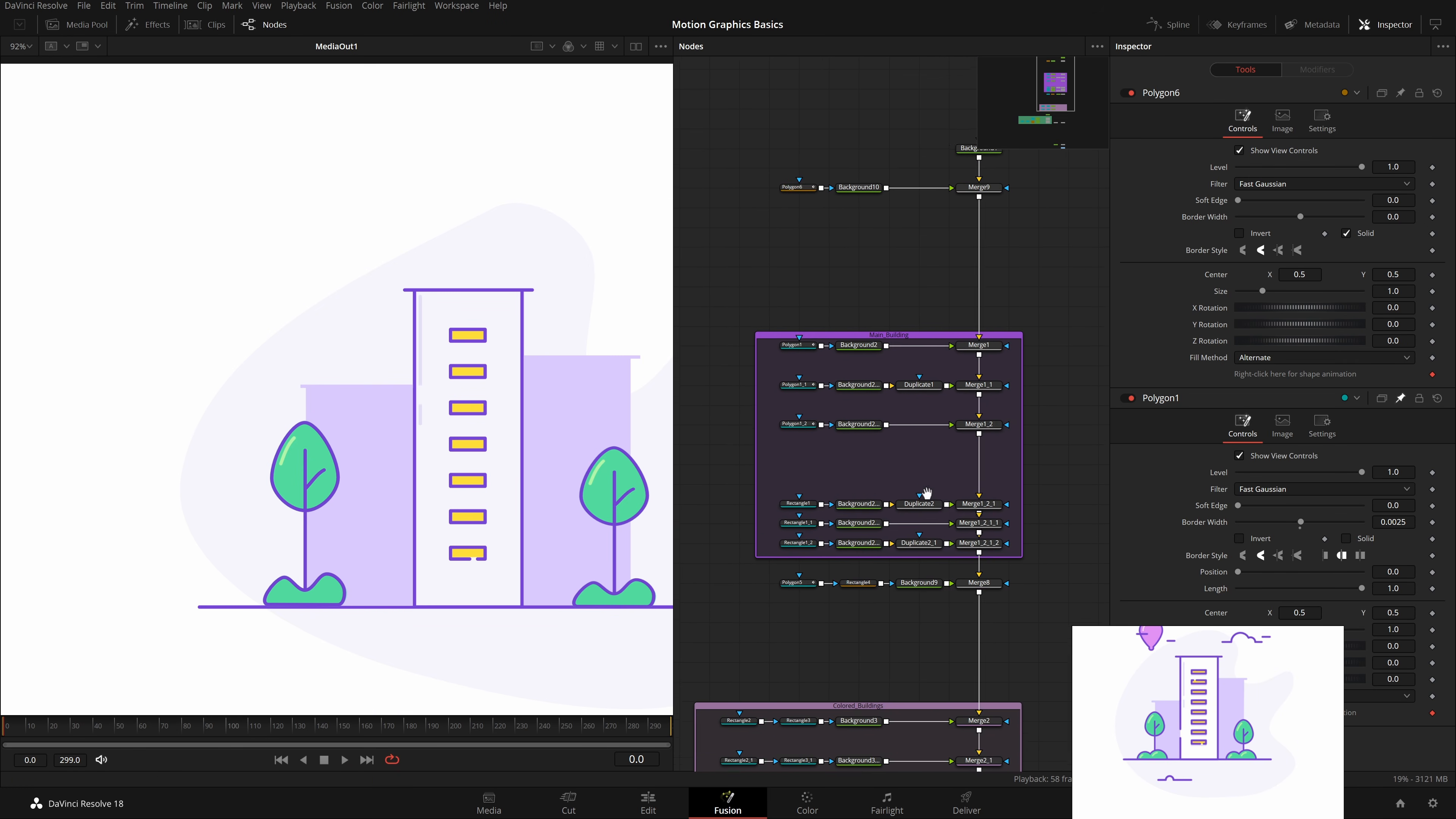
pyautogui.moveTo(920, 328); pyautogui.dragTo(917, 340)
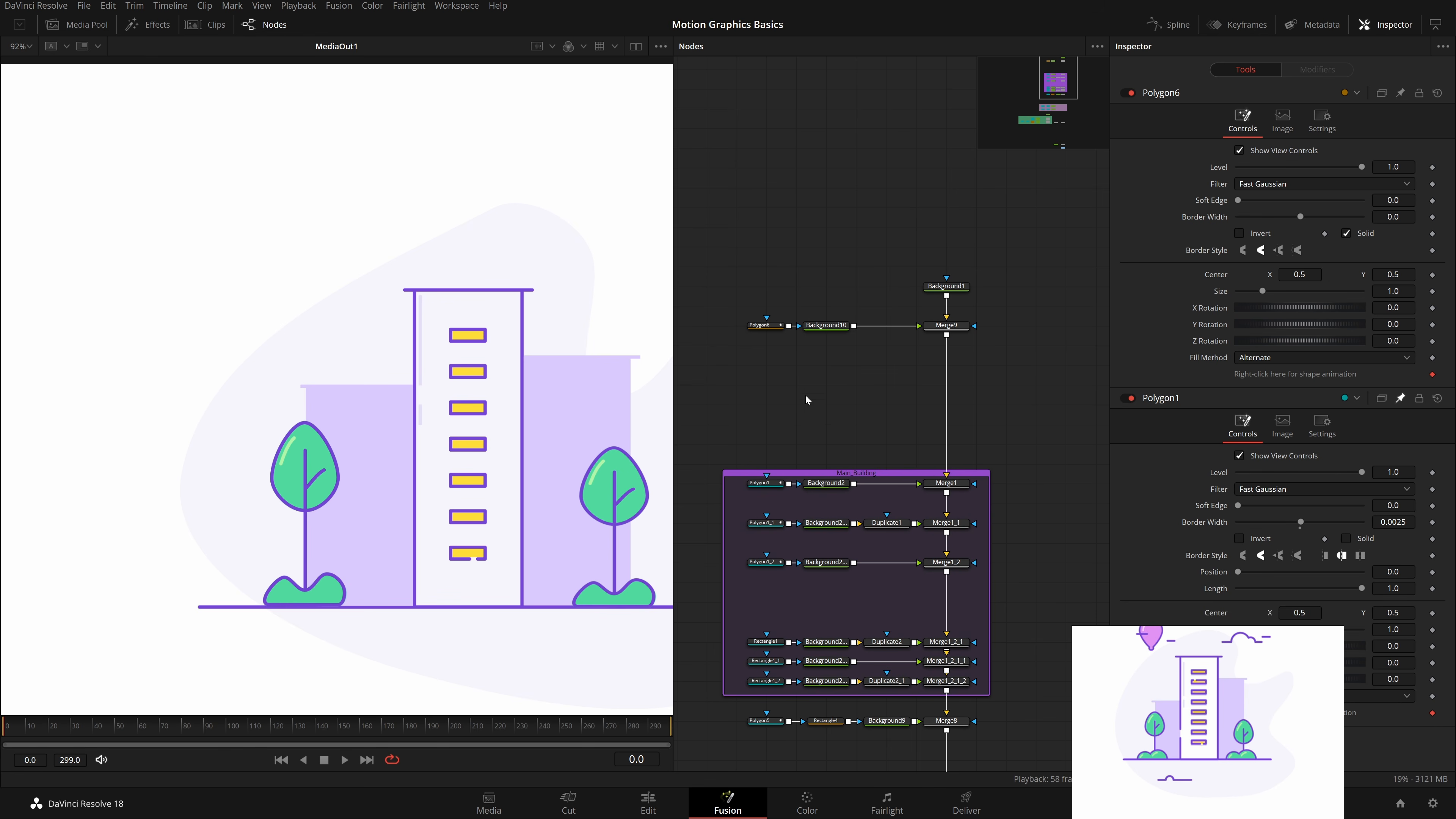
pyautogui.click(760, 483)
pyautogui.moveTo(871, 695); pyautogui.dragTo(879, 633)
pyautogui.moveTo(924, 363); pyautogui.dragTo(922, 317)
# Step: Add a Merge node and insert it into the chain between Merge9 and Merge1, inside the Main_Building group
pyautogui.click(1015, 313)
pyautogui.hotkey('shift', 'space')
pyautogui.write('poly')
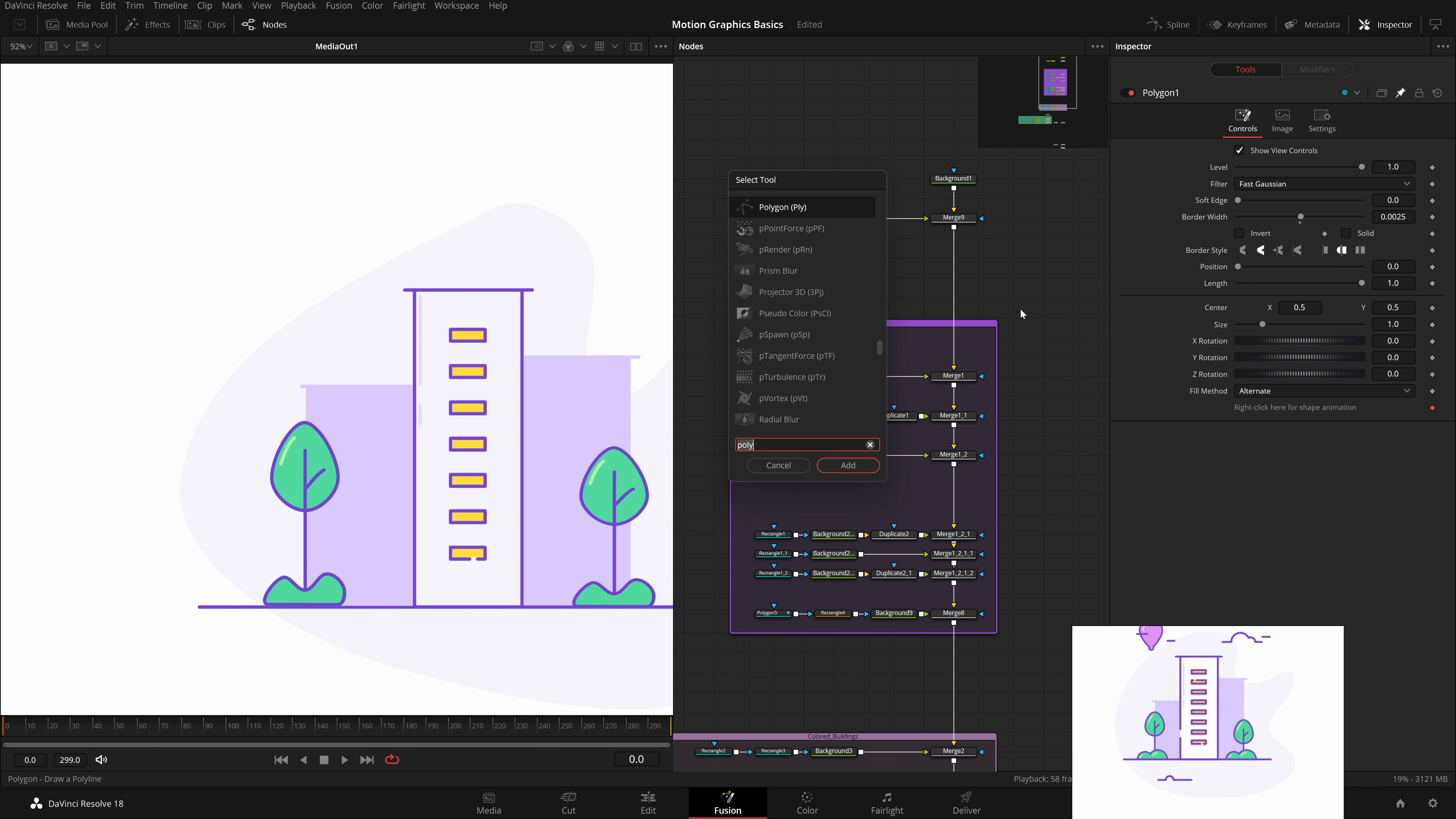
pyautogui.press('BackSpace')
pyautogui.press('BackSpace')
pyautogui.press('BackSpace')
pyautogui.press('BackSpace')
pyautogui.write('mr')
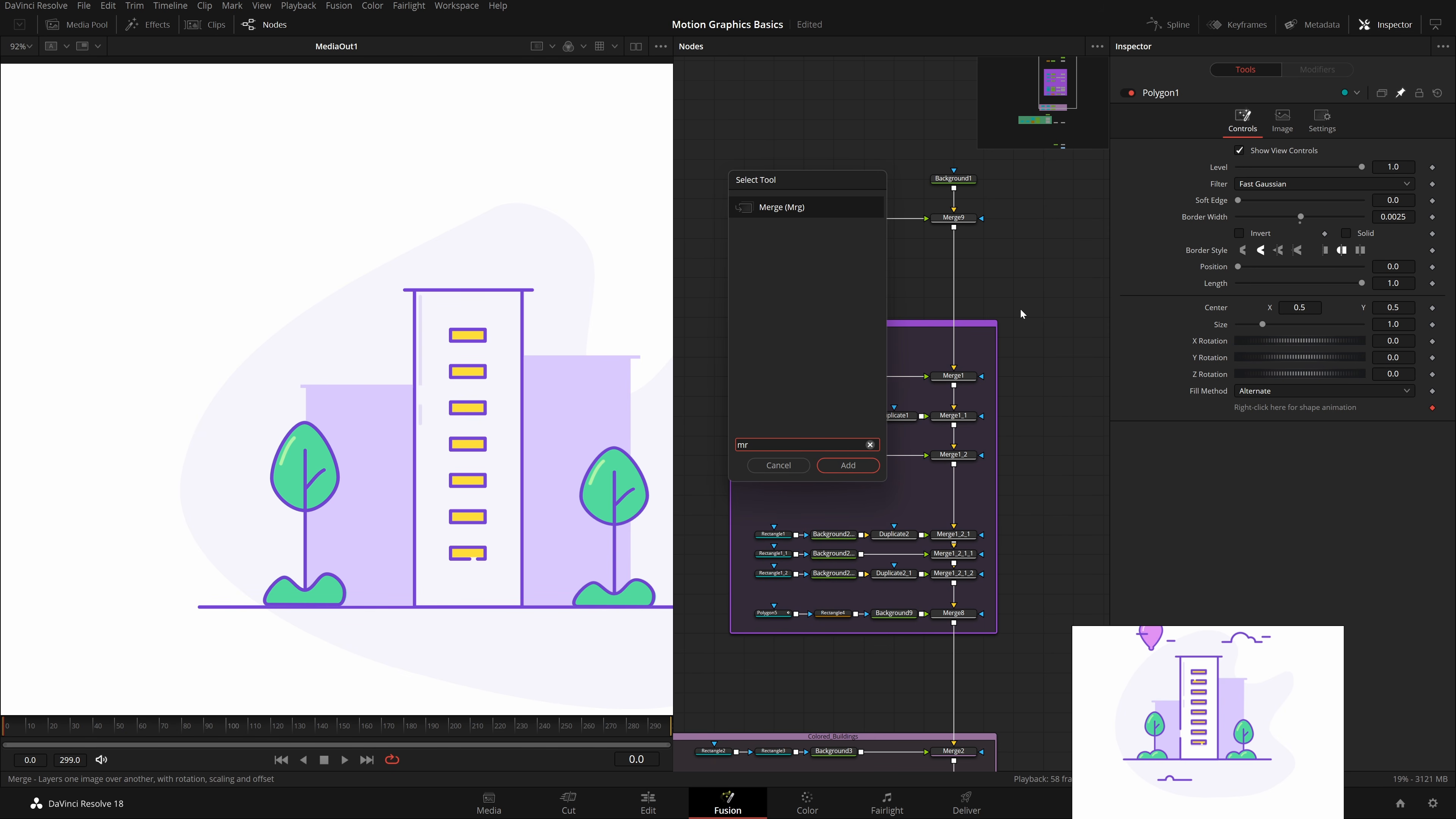
pyautogui.press('BackSpace')
pyautogui.press('BackSpace')
pyautogui.write('mer')
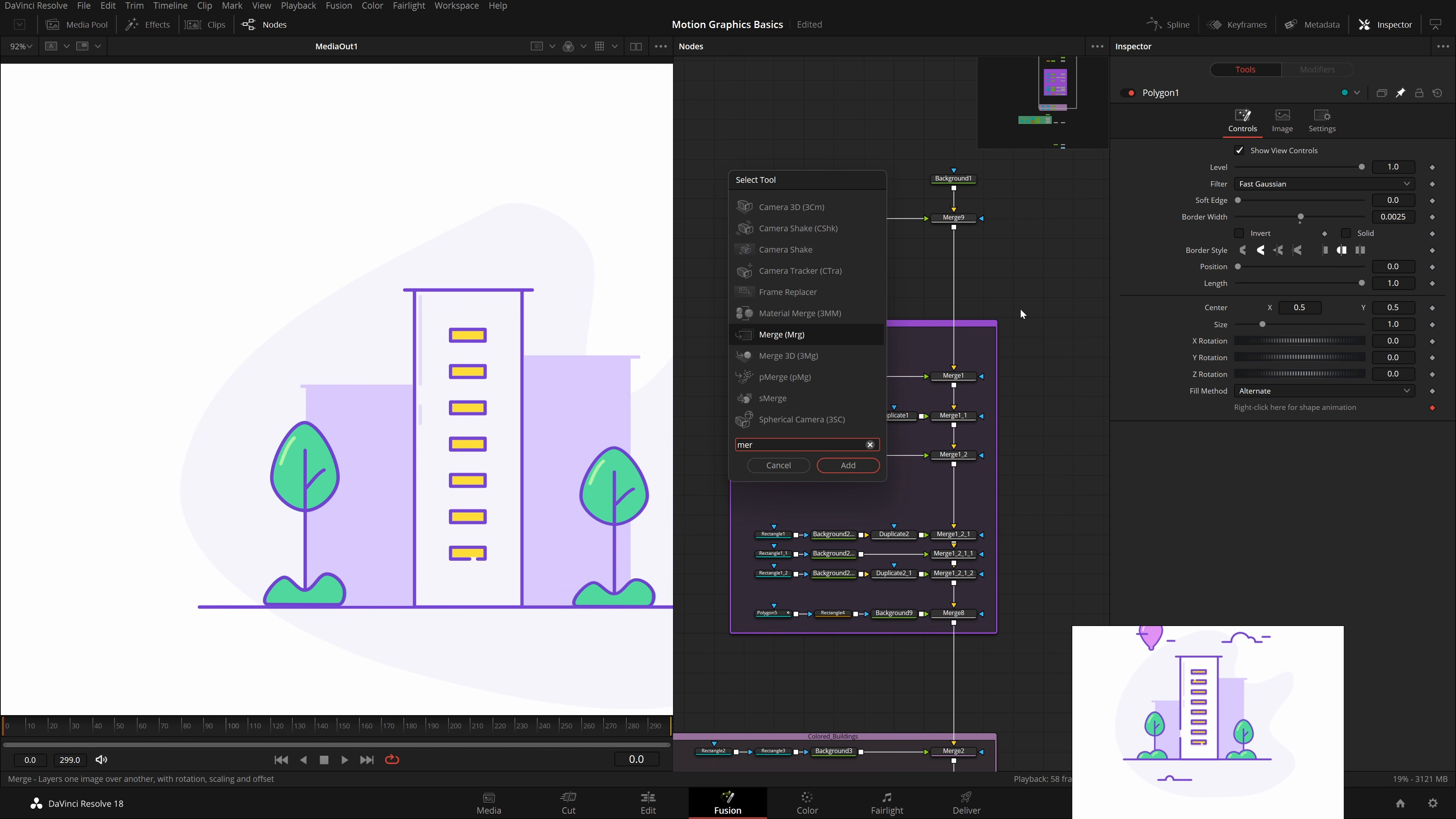
pyautogui.press('Return')
pyautogui.moveTo(1021, 314); pyautogui.dragTo(953, 352)
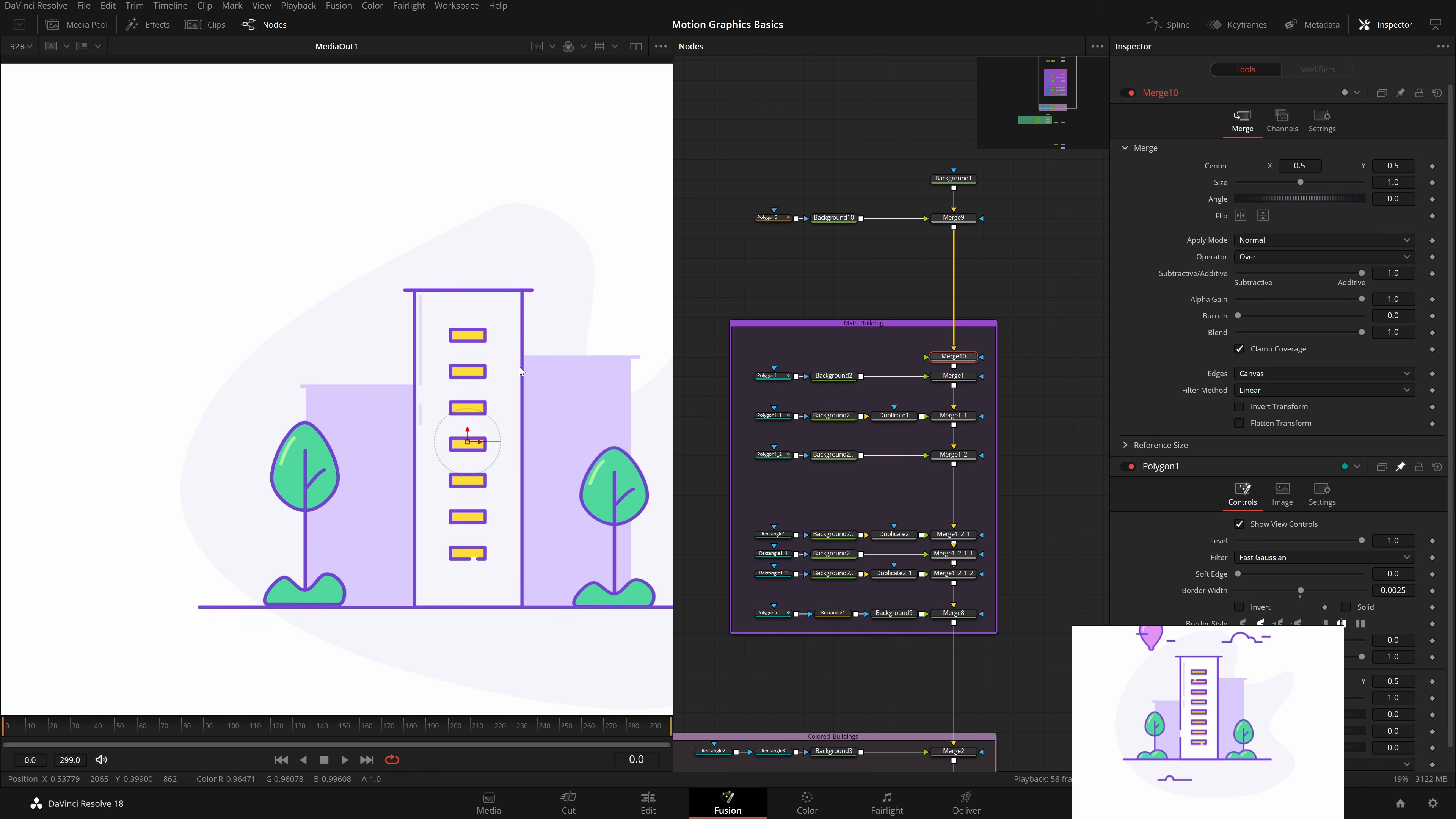
# Step: Add a Background node in white (#ffffff) and connect it to the new Merge10 as foreground
pyautogui.click(894, 352)
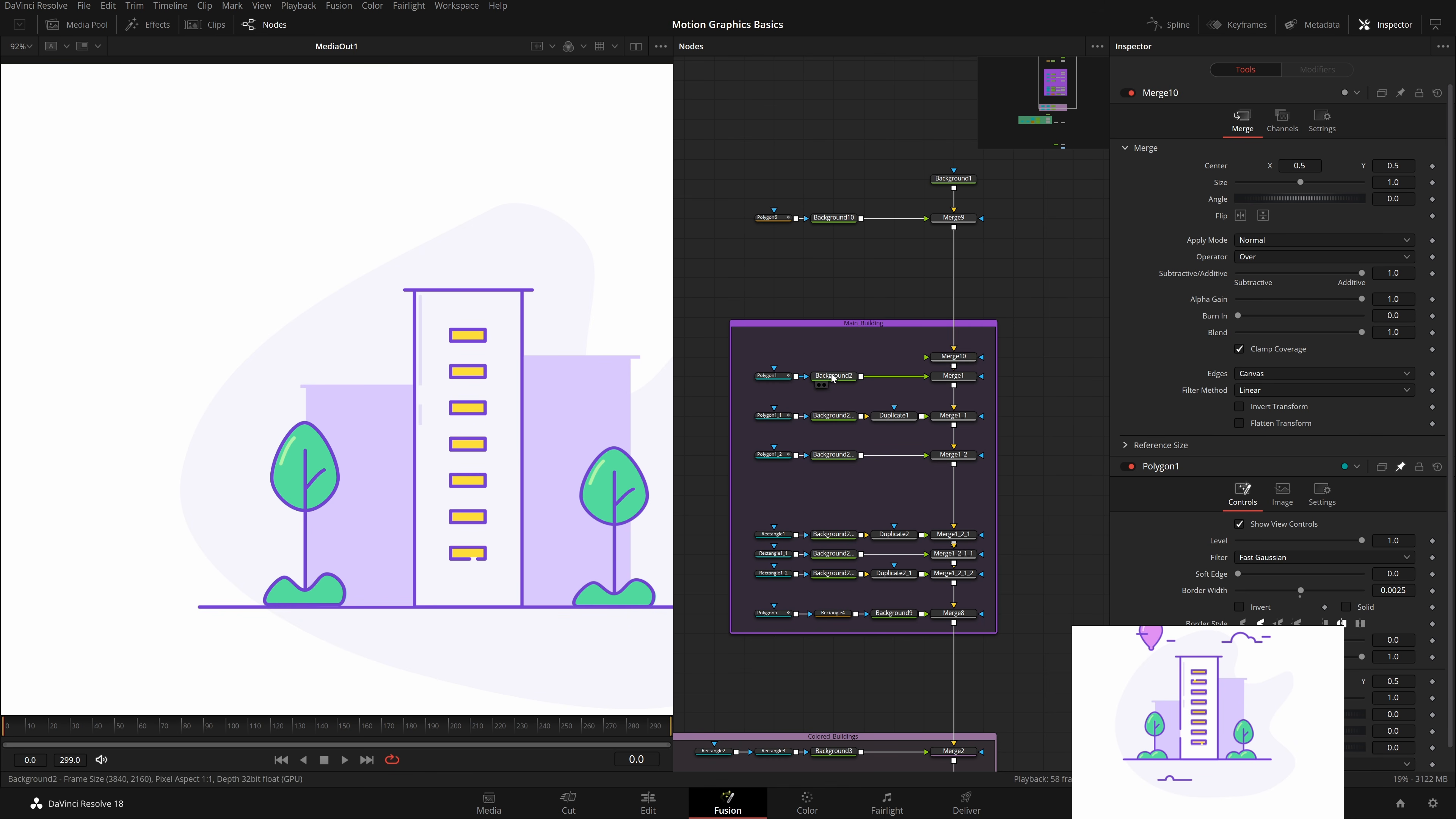
pyautogui.hotkey('shift', 'space')
pyautogui.write('back')
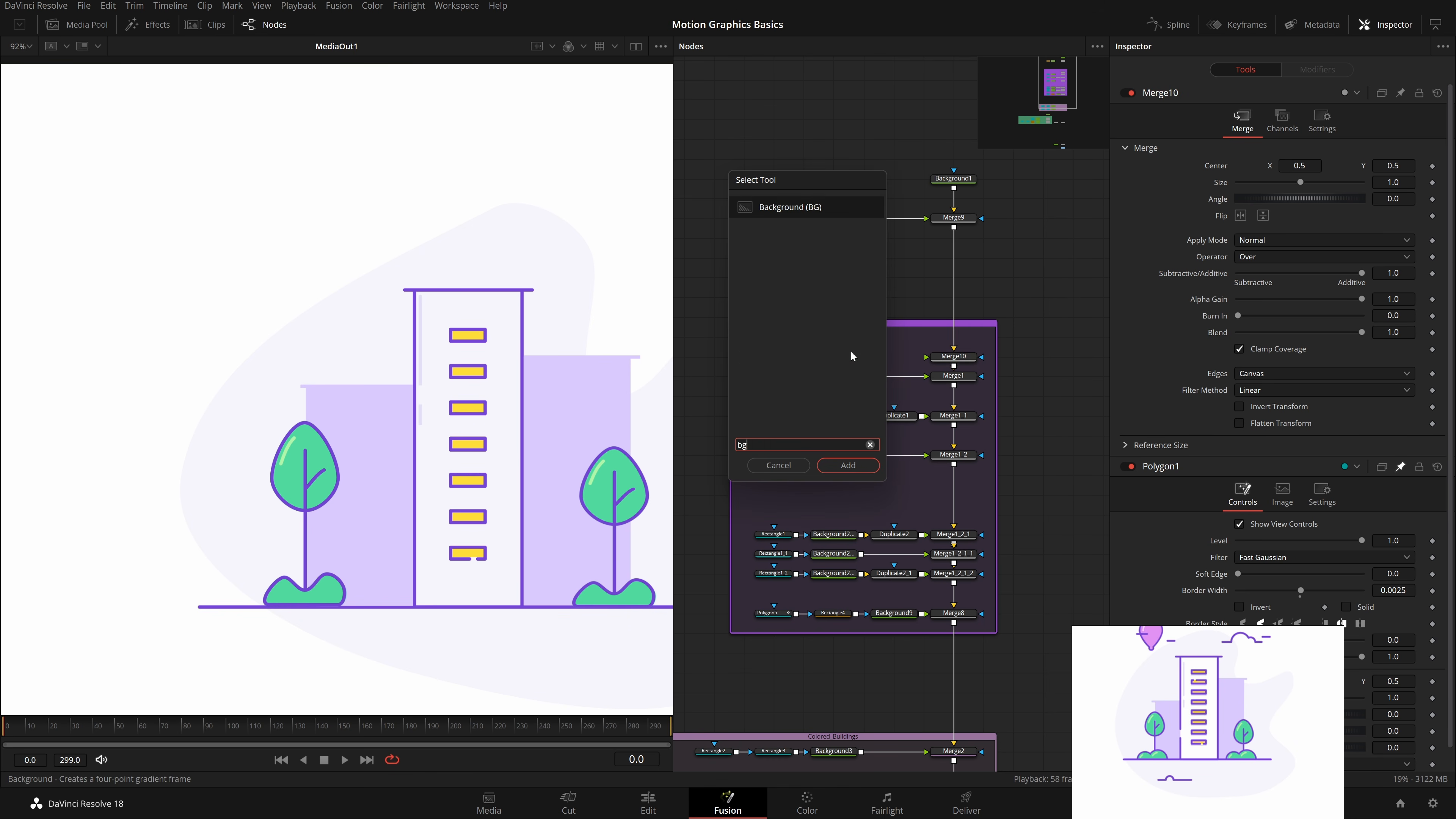
pyautogui.press('Return')
pyautogui.moveTo(865, 366); pyautogui.dragTo(886, 286)
pyautogui.click(1284, 230)
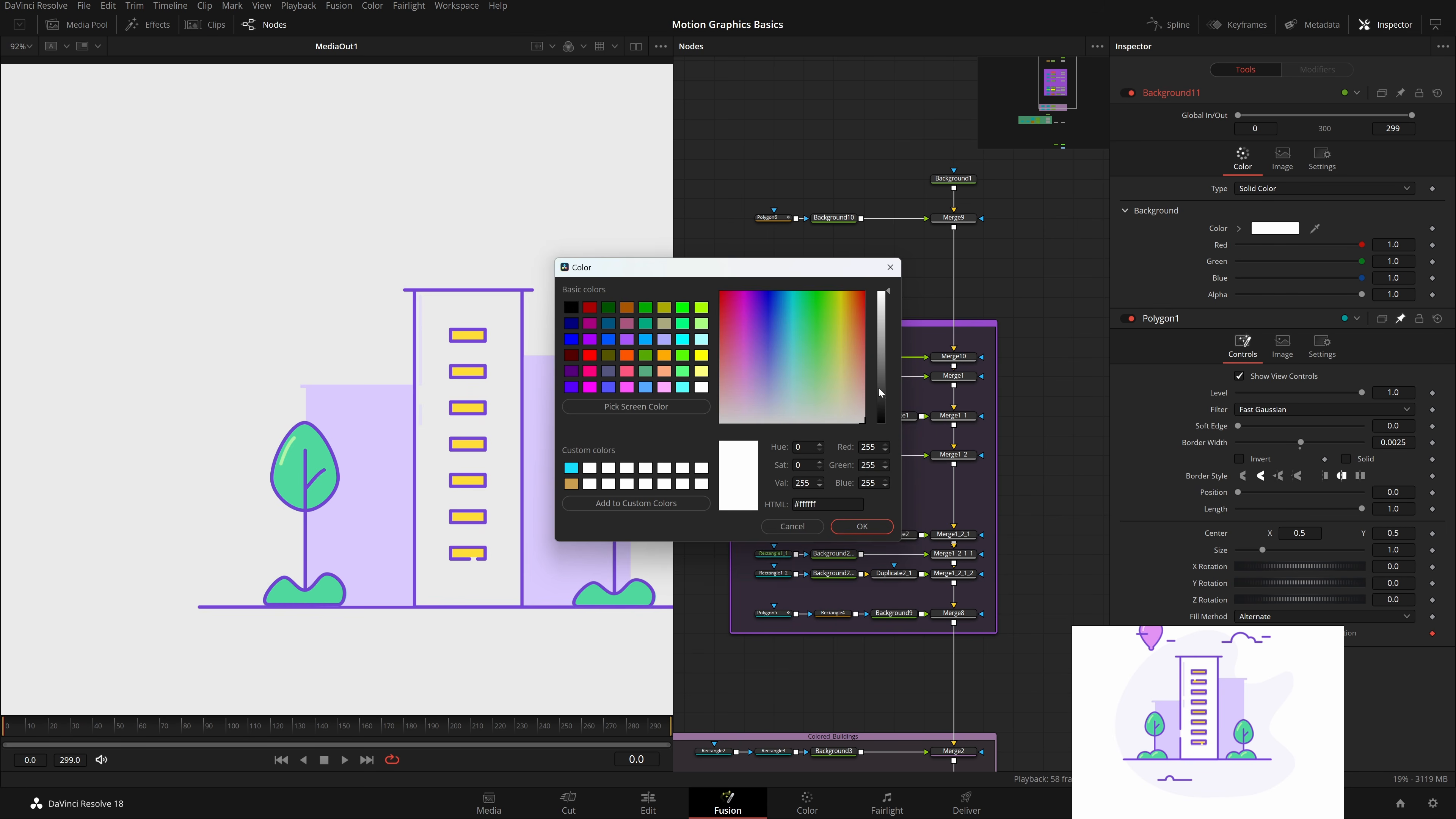
pyautogui.click(860, 524)
# Step: Mask the white Background with a Rectangle narrowed to the building's walls, Width about 0.08 and Height about 0.435
pyautogui.hotkey('shift', 'space')
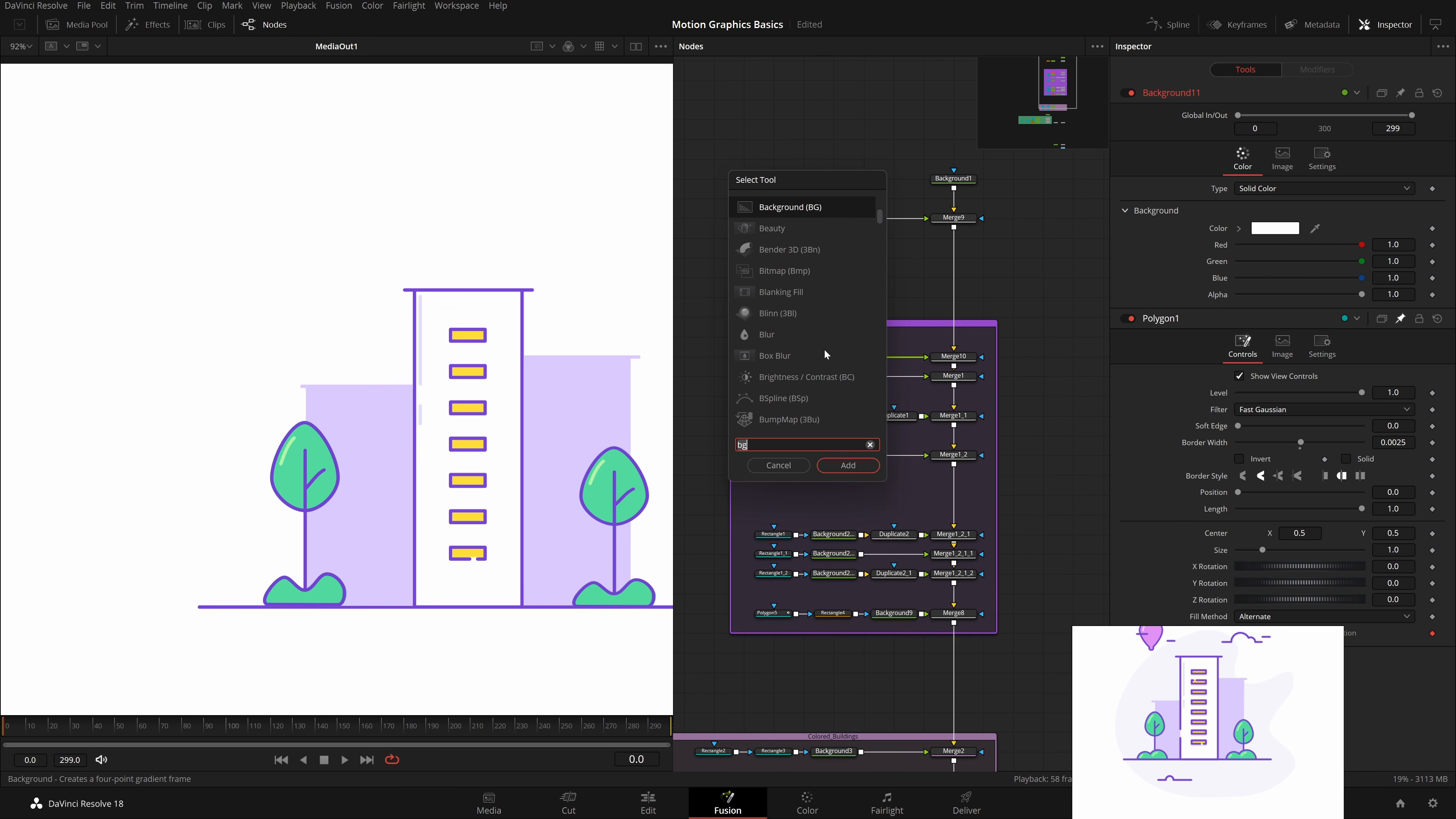
pyautogui.write('rect')
pyautogui.press('Return')
pyautogui.moveTo(570, 343); pyautogui.dragTo(372, 346)
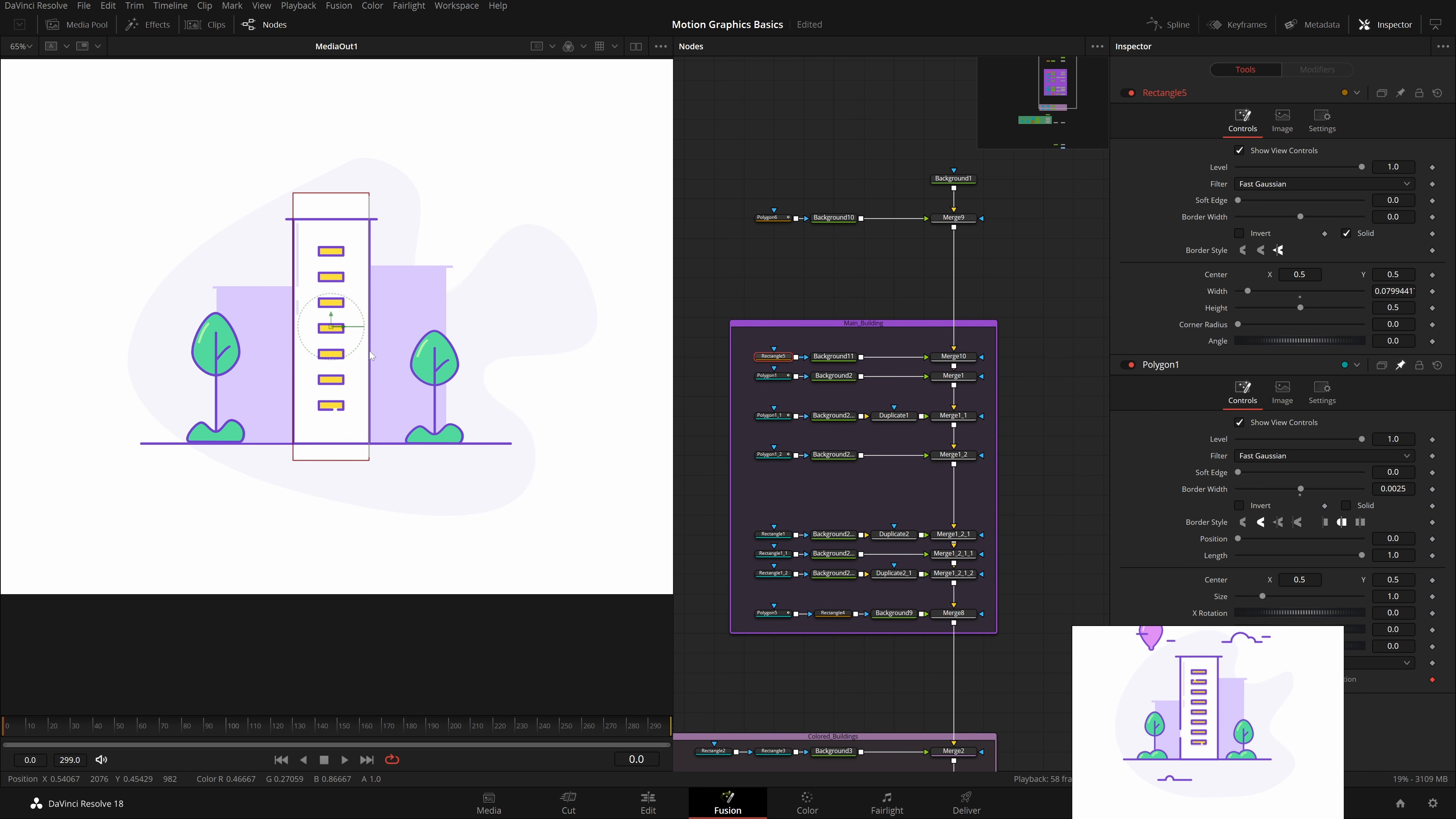
pyautogui.scroll(5, 369, 358)
pyautogui.moveTo(416, 445); pyautogui.dragTo(428, 445)
pyautogui.moveTo(325, 643); pyautogui.dragTo(326, 594)
pyautogui.scroll(-2, 355, 442)
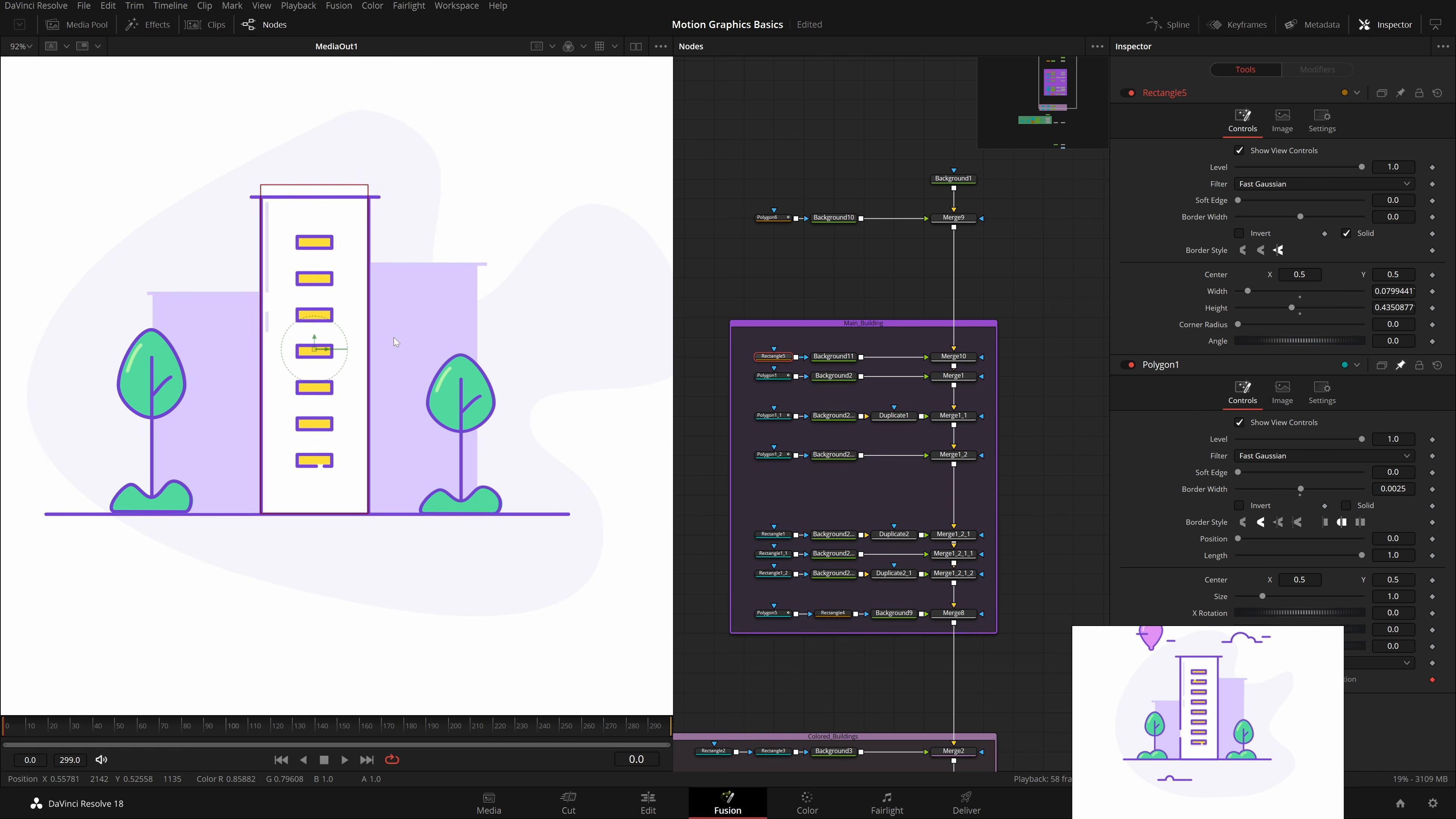
# Step: Fit the white rectangle between roof and ground line with Center Y about 0.491 and Height about 0.418
pyautogui.scroll(1, 389, 412)
pyautogui.moveTo(376, 344); pyautogui.dragTo(431, 312)
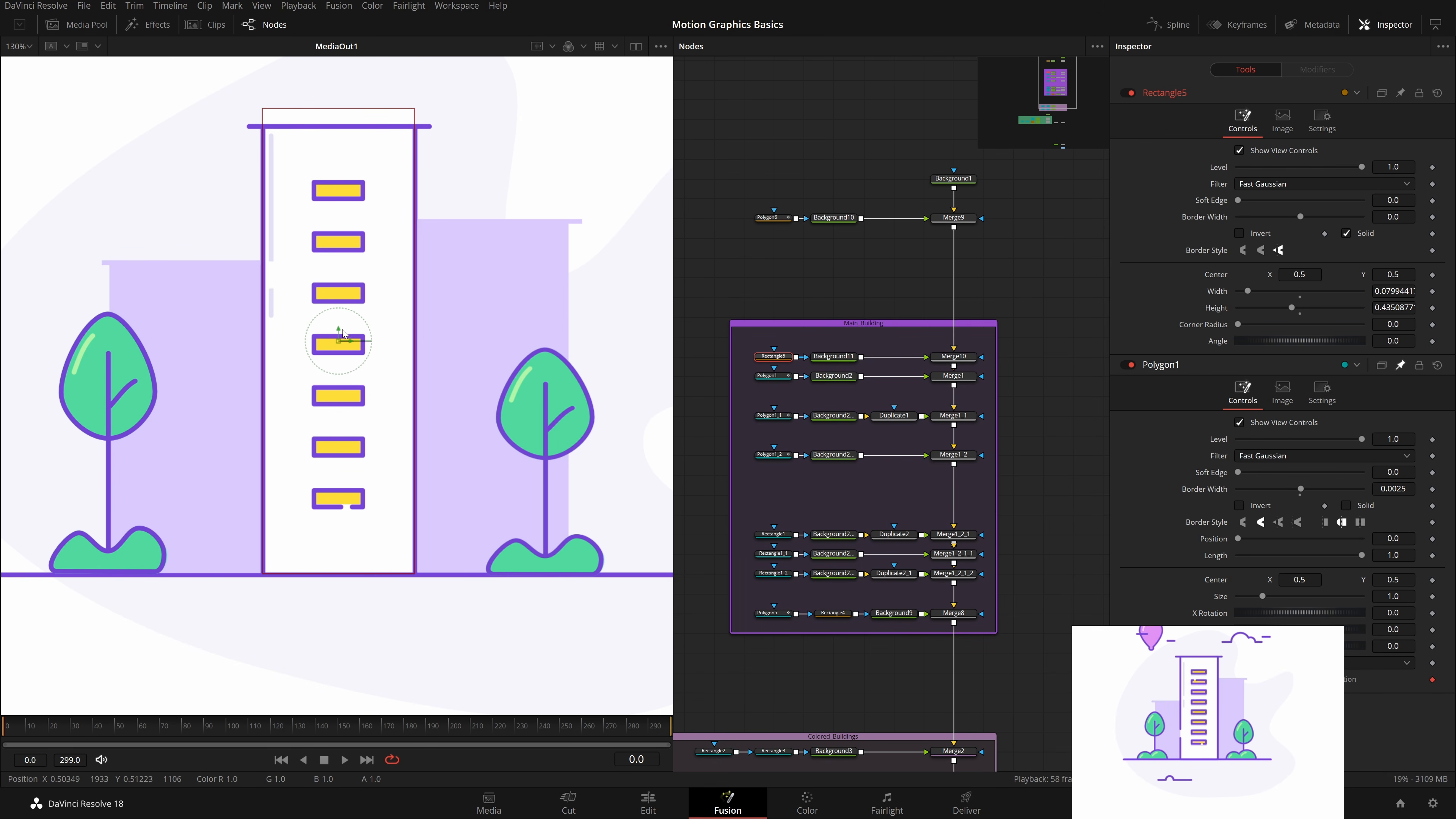
pyautogui.moveTo(339, 330); pyautogui.dragTo(339, 340)
pyautogui.moveTo(366, 585); pyautogui.dragTo(367, 578)
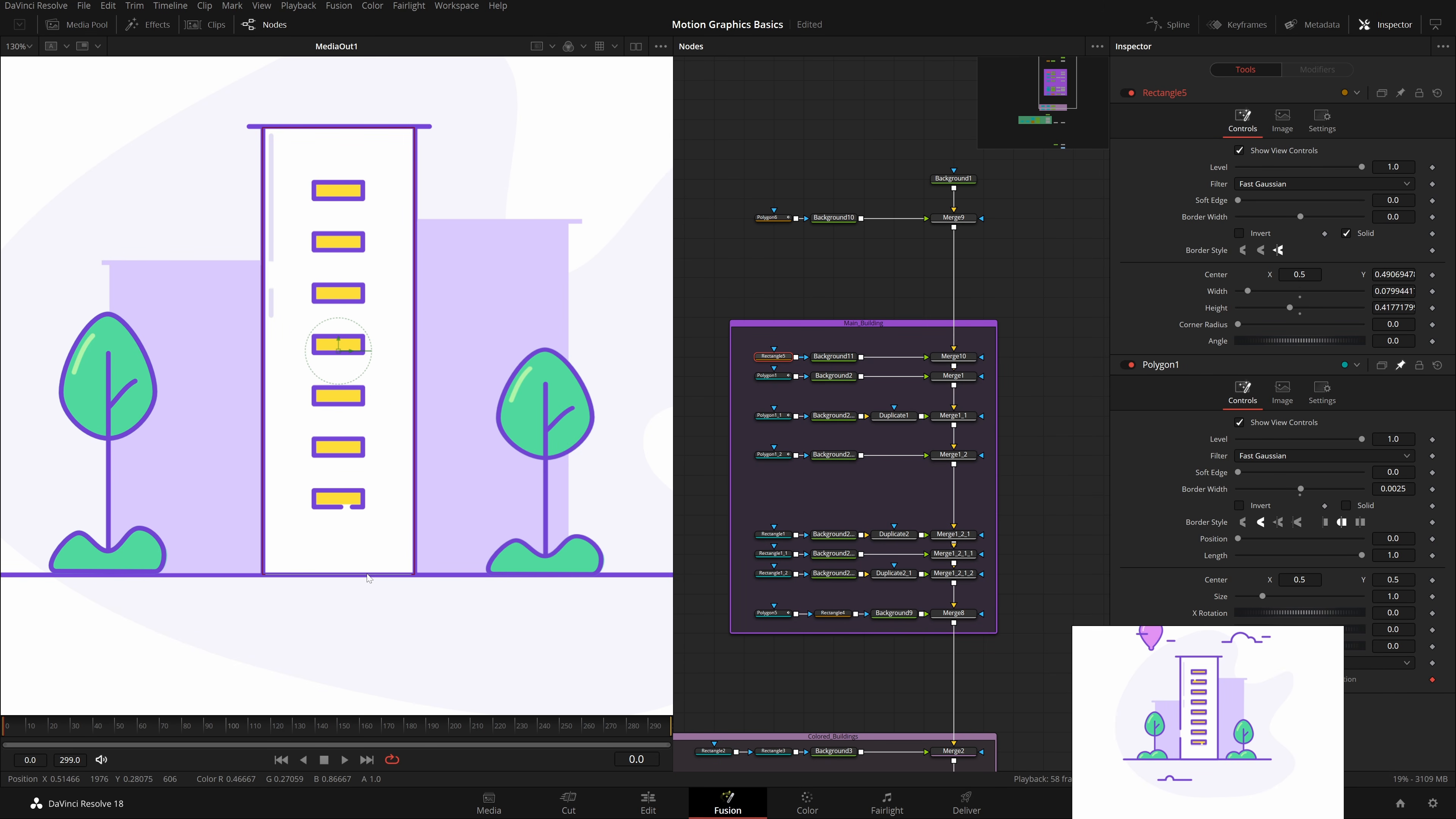
# Step: Insert a Background node through a new Merge between Merge6 and Merge7, and line both nodes up in a row below Merge6
pyautogui.click(321, 314)
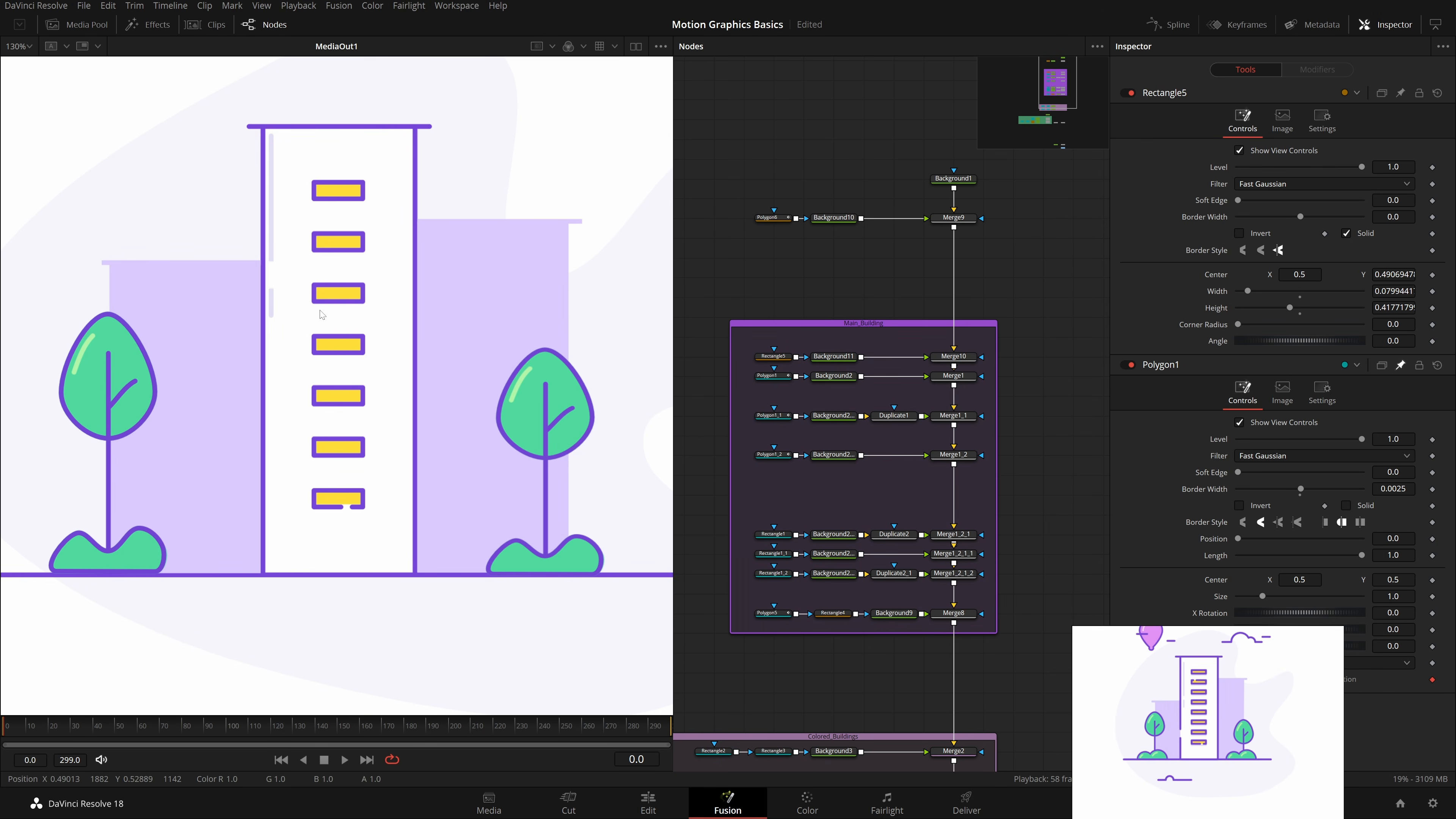
pyautogui.hotkey('ctrl', 'f')
pyautogui.scroll(-10, 927, 467)
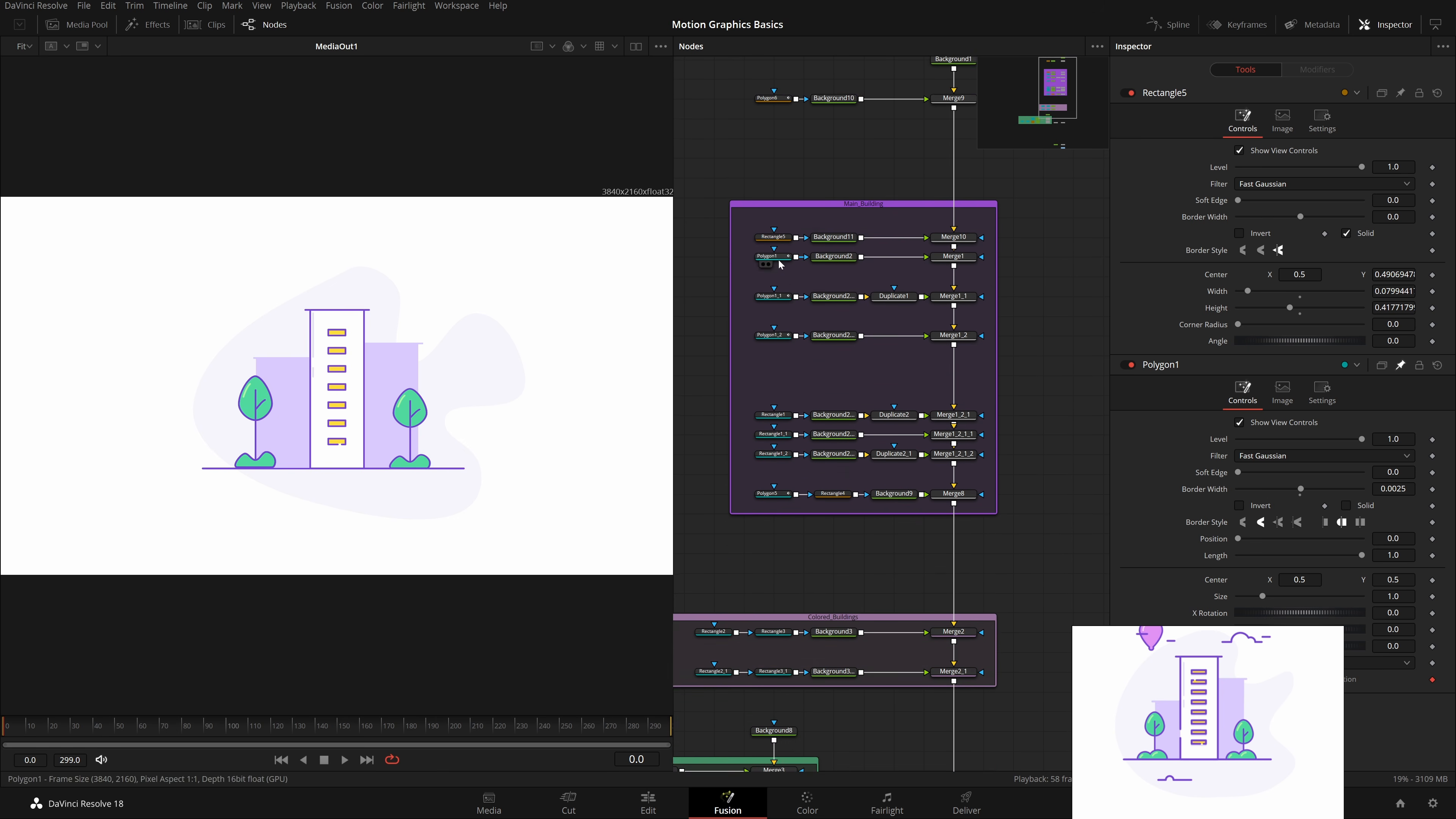
pyautogui.scroll(-2, 926, 425)
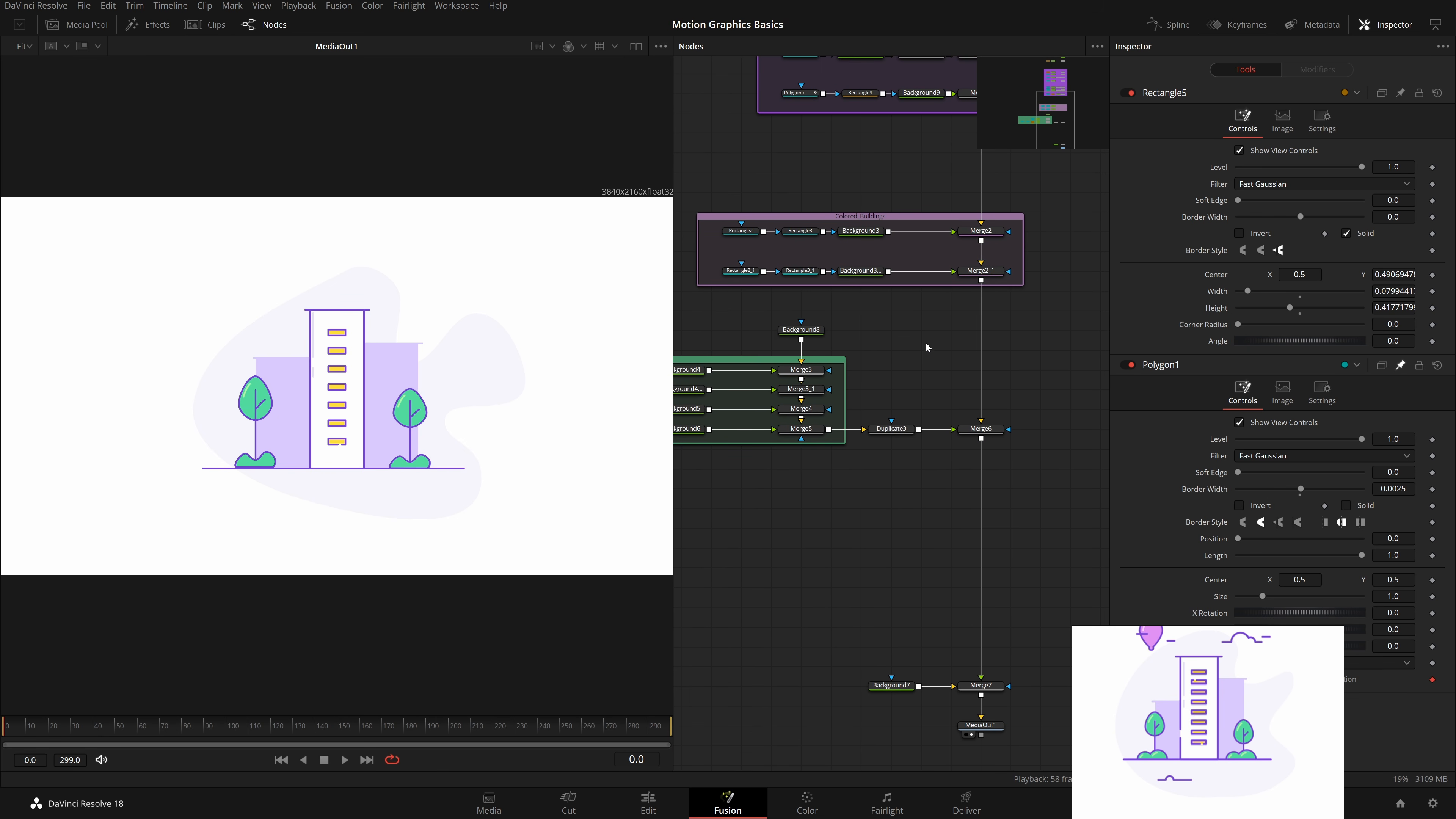
pyautogui.scroll(-2, 927, 535)
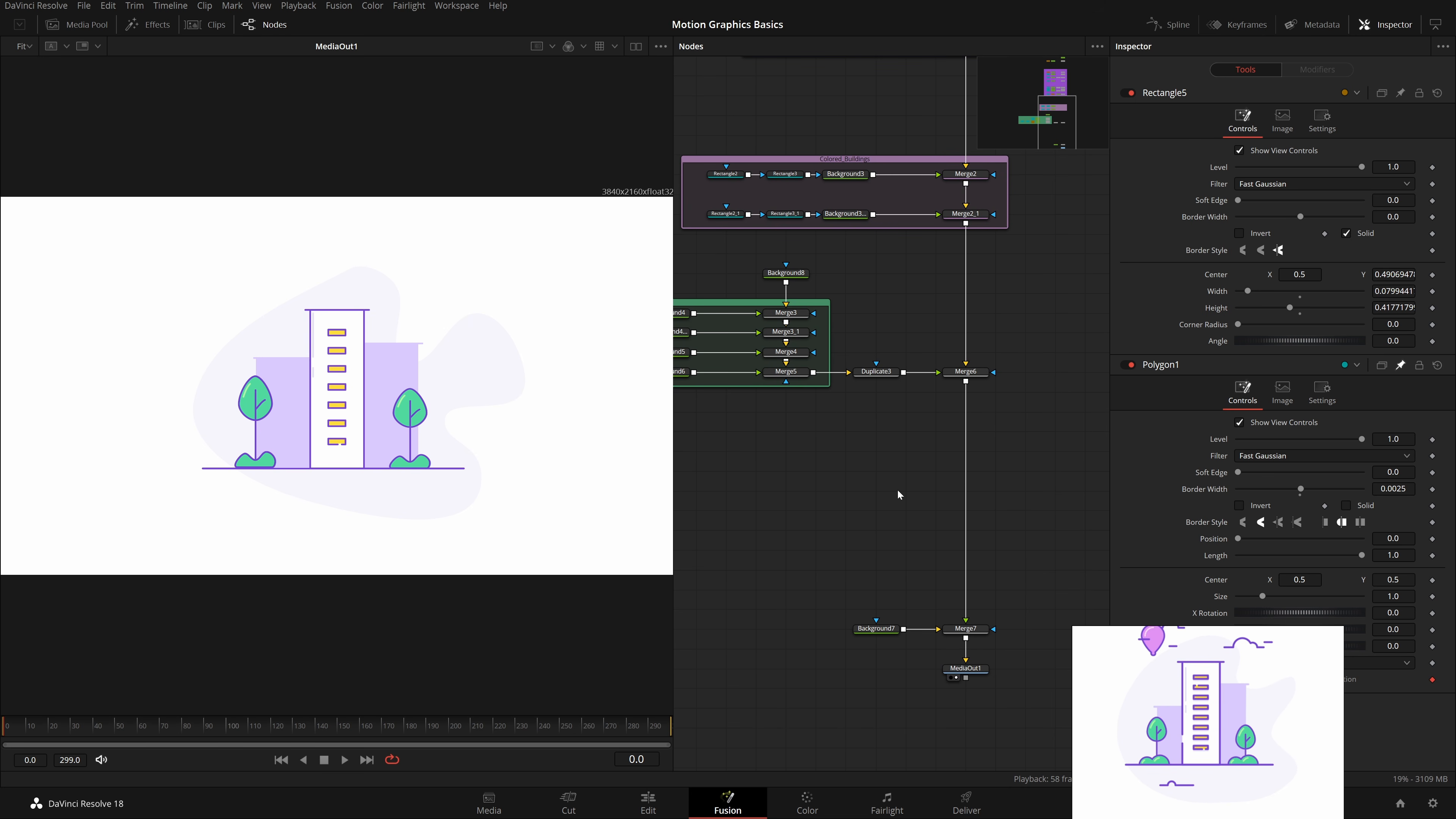
pyautogui.scroll(2, 763, 409)
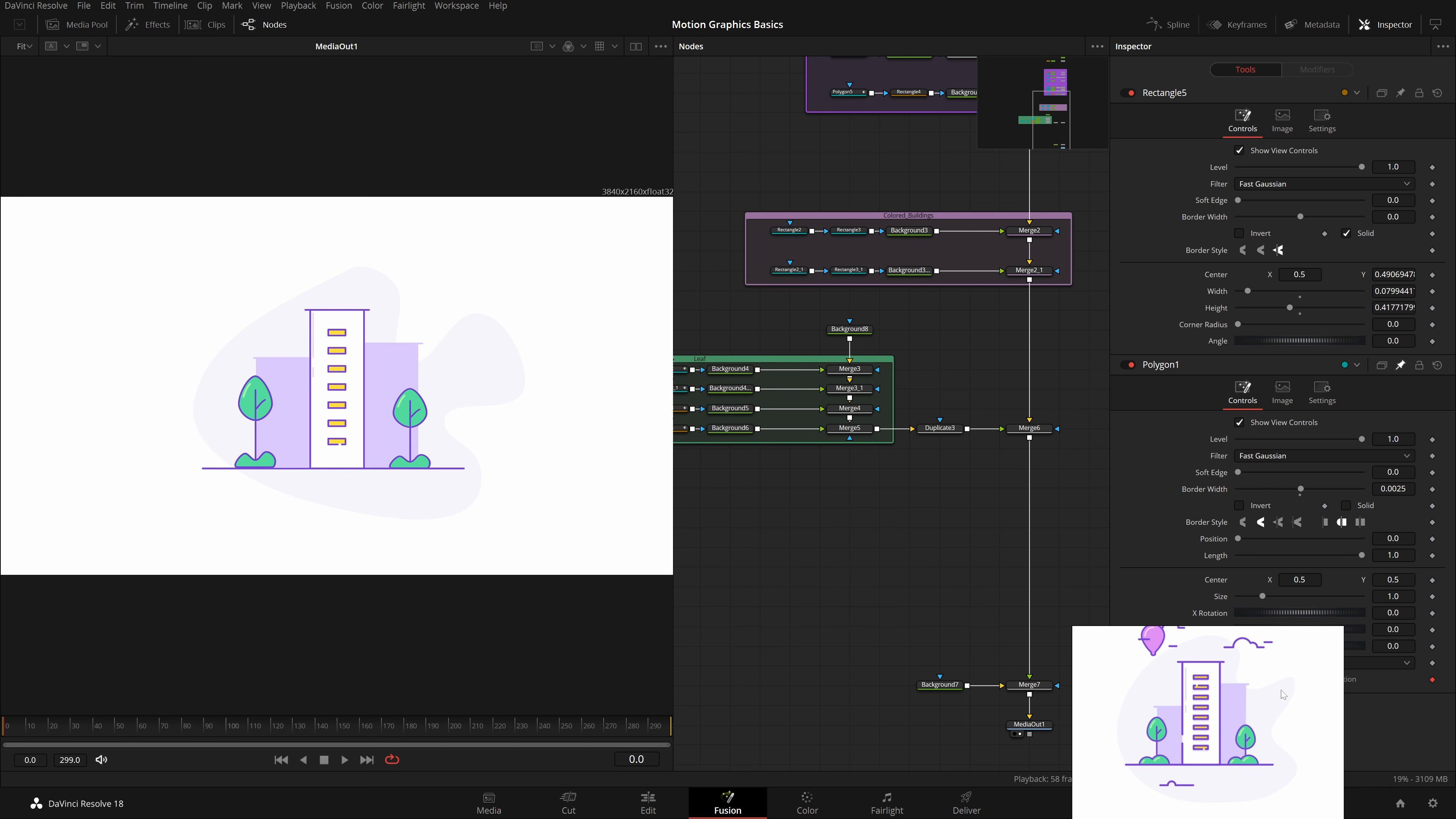
pyautogui.click(1030, 431)
pyautogui.hotkey('shift', 'space')
pyautogui.write('bg')
pyautogui.press('Return')
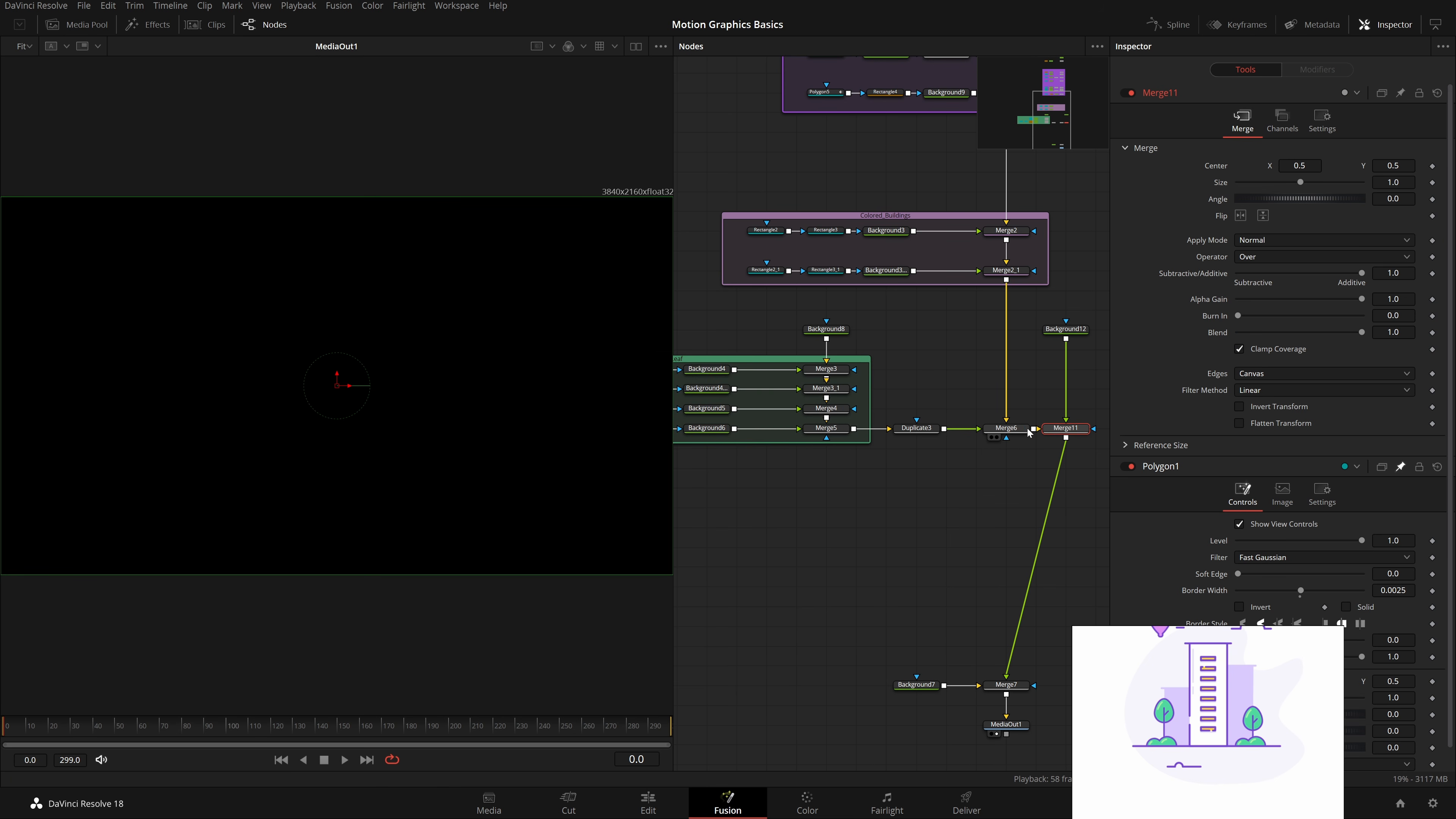
pyautogui.moveTo(1066, 431); pyautogui.dragTo(1006, 509)
pyautogui.moveTo(1082, 329); pyautogui.dragTo(877, 519)
# Step: Colour the new Background12 with the purple outline colour sampled from the reference image, Red about 0.459, Green 0.255, Blue 0.843
pyautogui.click(857, 507)
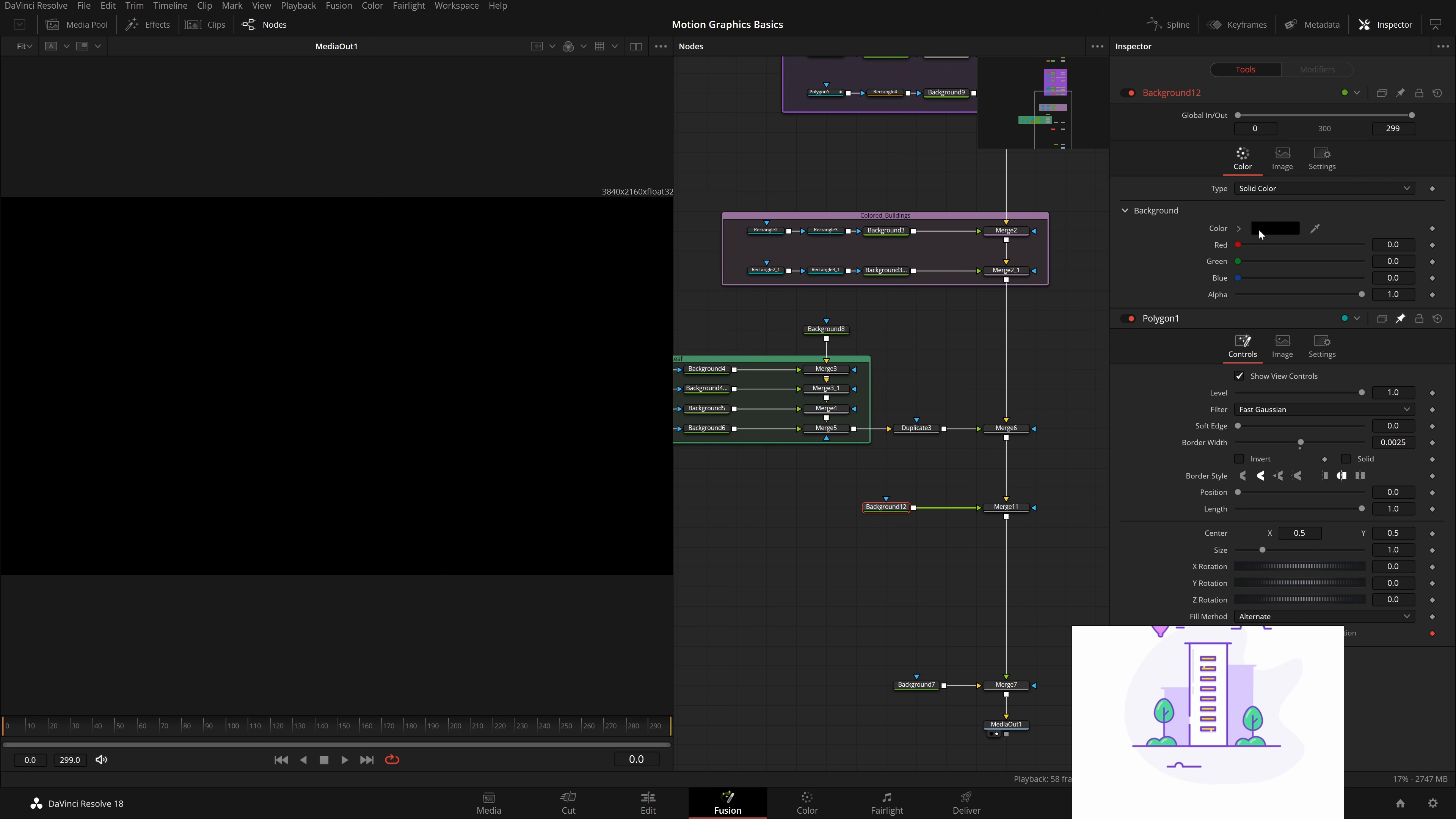
pyautogui.click(1261, 229)
pyautogui.click(668, 412)
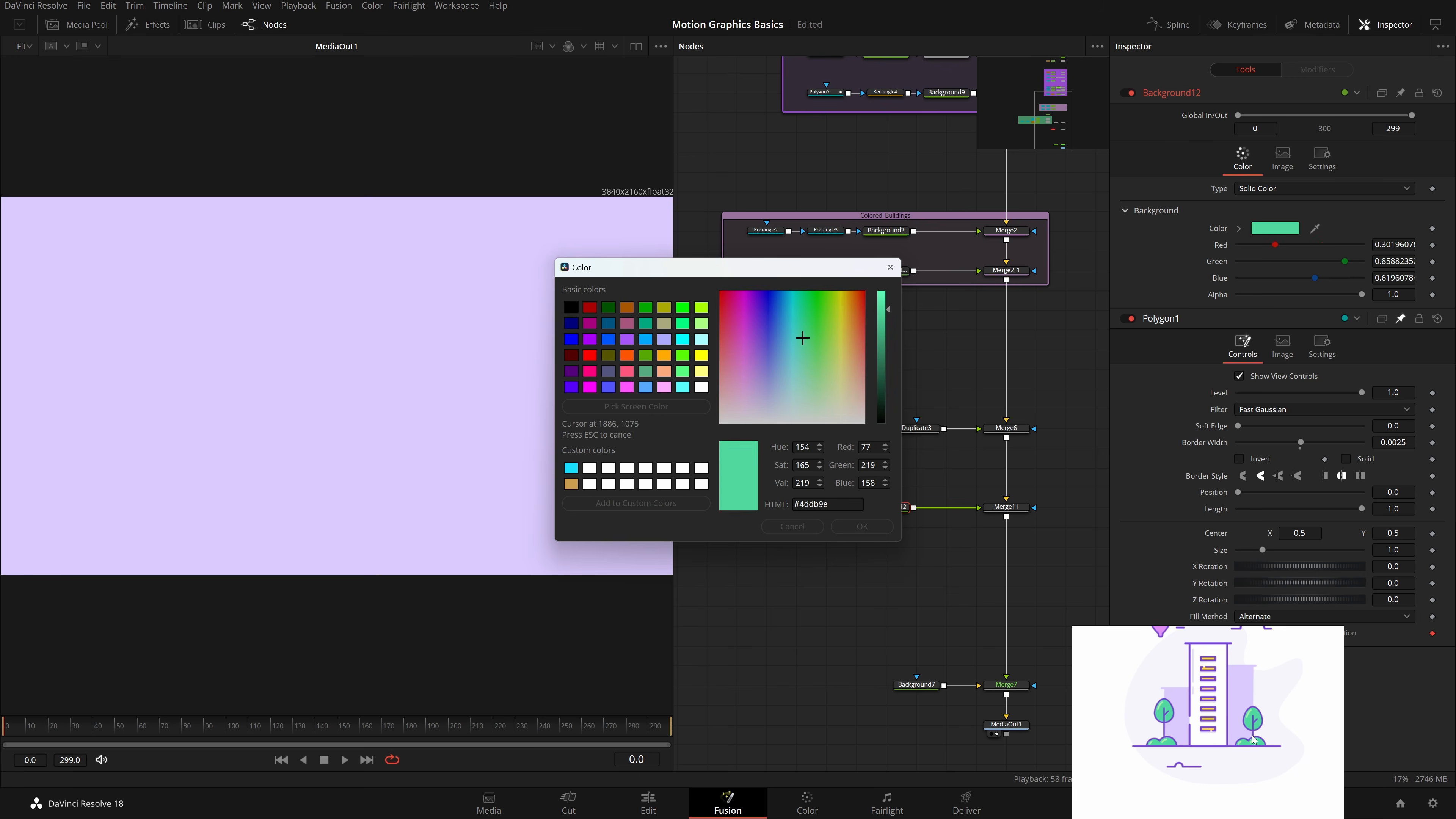
pyautogui.click(1196, 769)
pyautogui.click(861, 526)
# Step: Add a Polygon mask to Background12 and link its Border Width to Polygon1.BorderWidth with an expression
pyautogui.hotkey('shift', 'space')
pyautogui.write('bg')
pyautogui.press('BackSpace')
pyautogui.press('BackSpace')
pyautogui.write('poly')
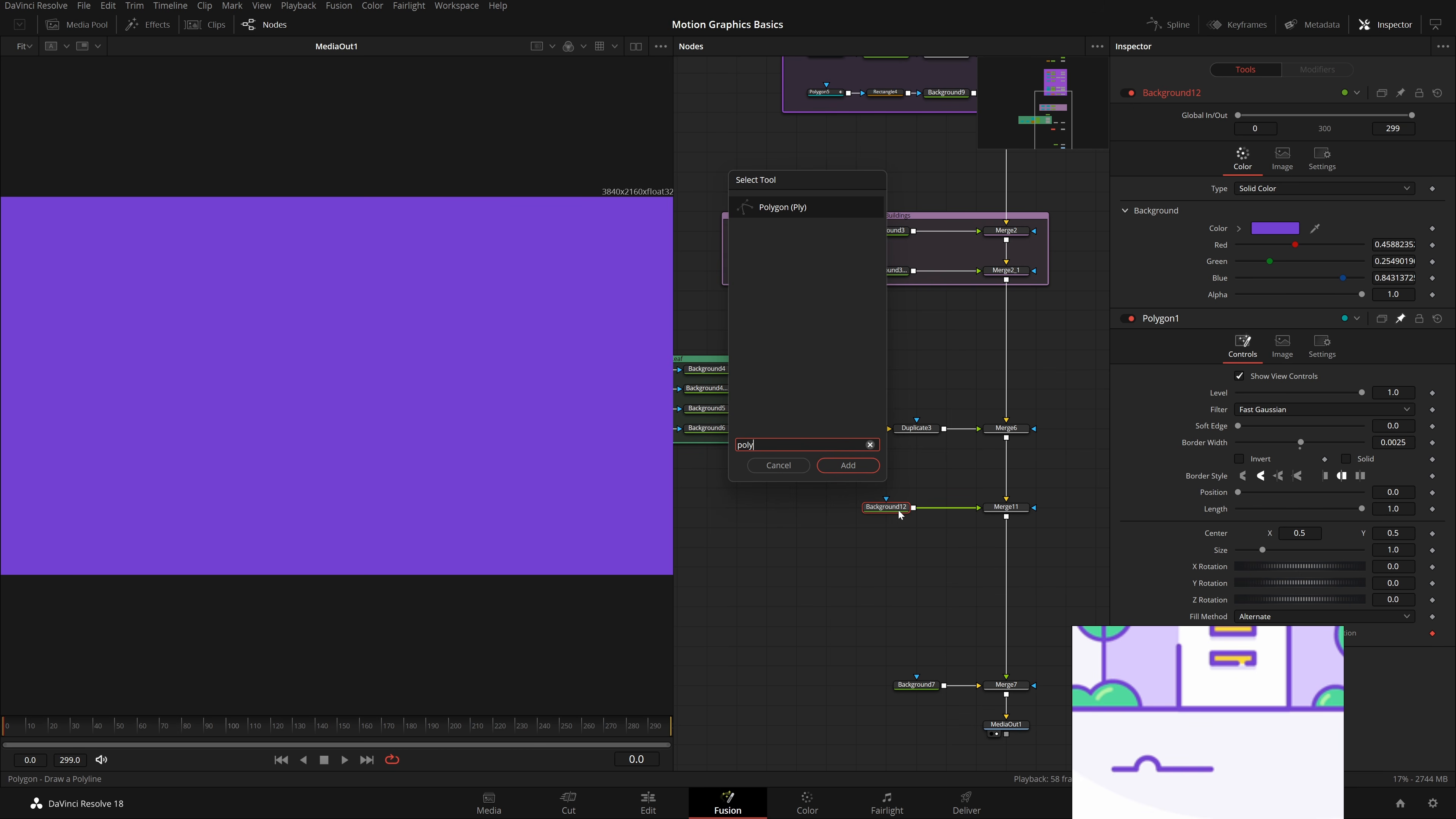
pyautogui.press('Return')
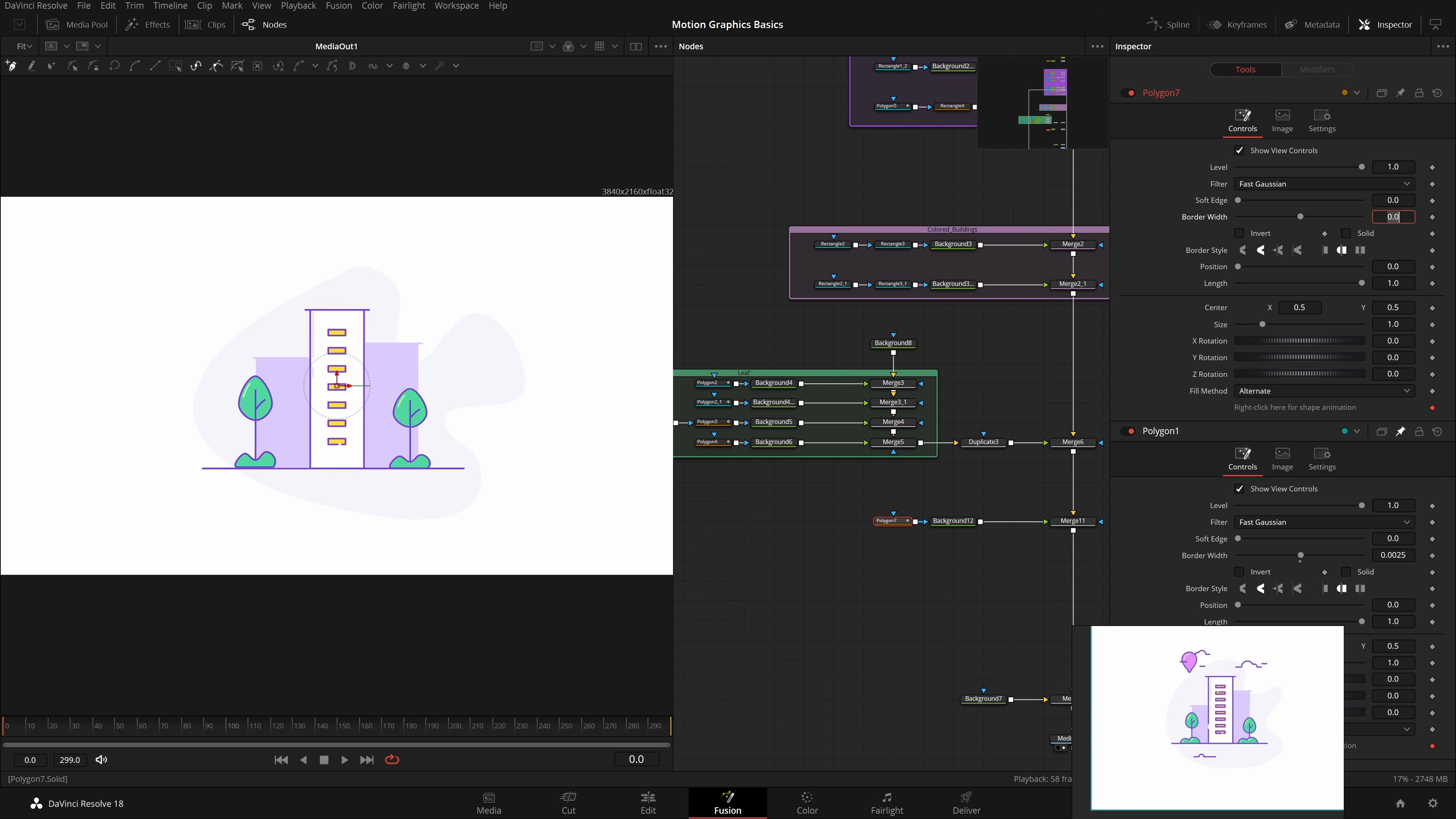
pyautogui.write('=')
pyautogui.press('Return')
pyautogui.moveTo(1239, 233); pyautogui.dragTo(1217, 574)
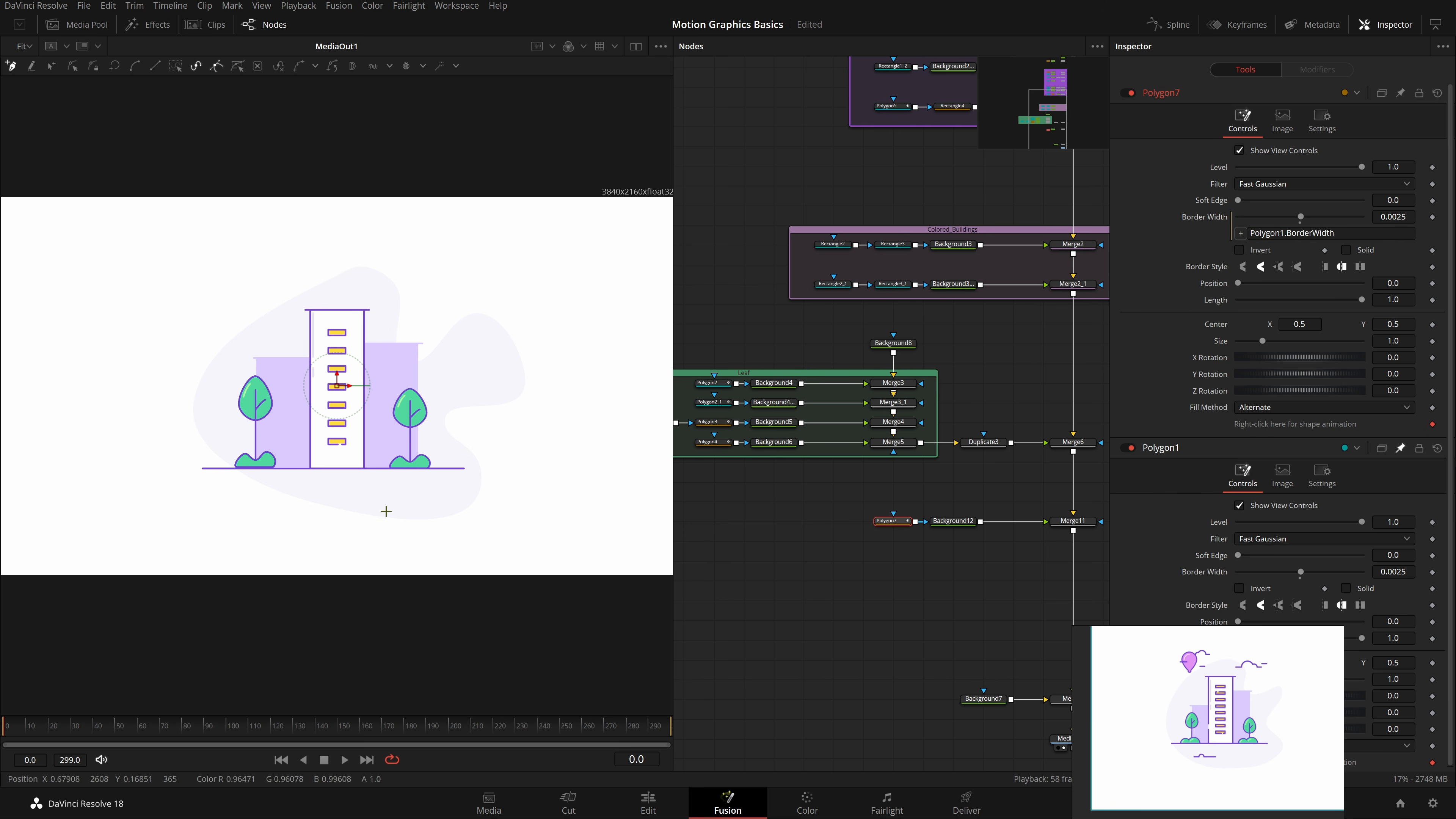
# Step: Draw an open horizontal line with a single small peak below the ground line, under the left tree
pyautogui.scroll(3, 266, 501)
pyautogui.scroll(2, 266, 501)
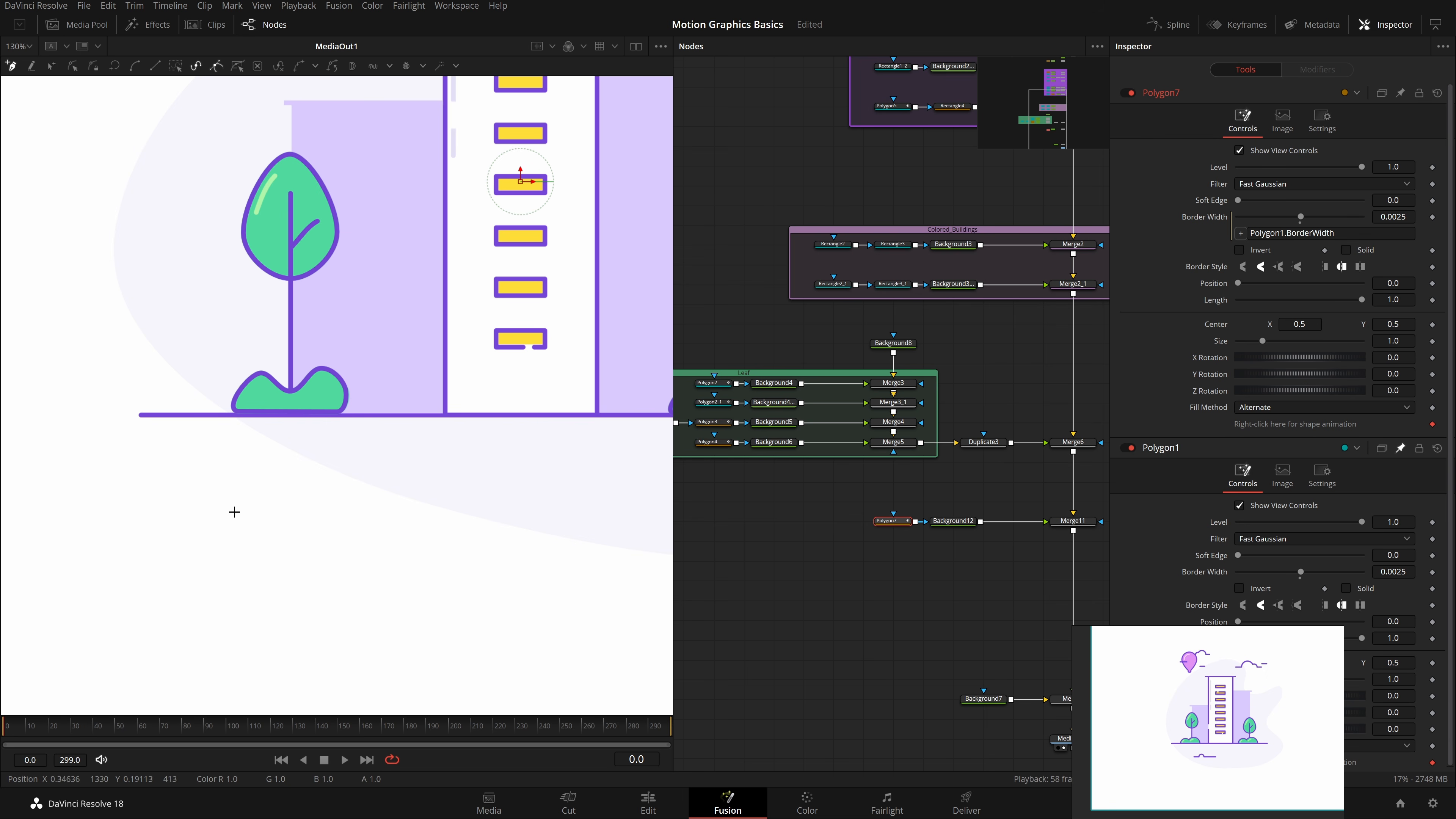
pyautogui.click(267, 514)
pyautogui.click(320, 516)
pyautogui.click(346, 487)
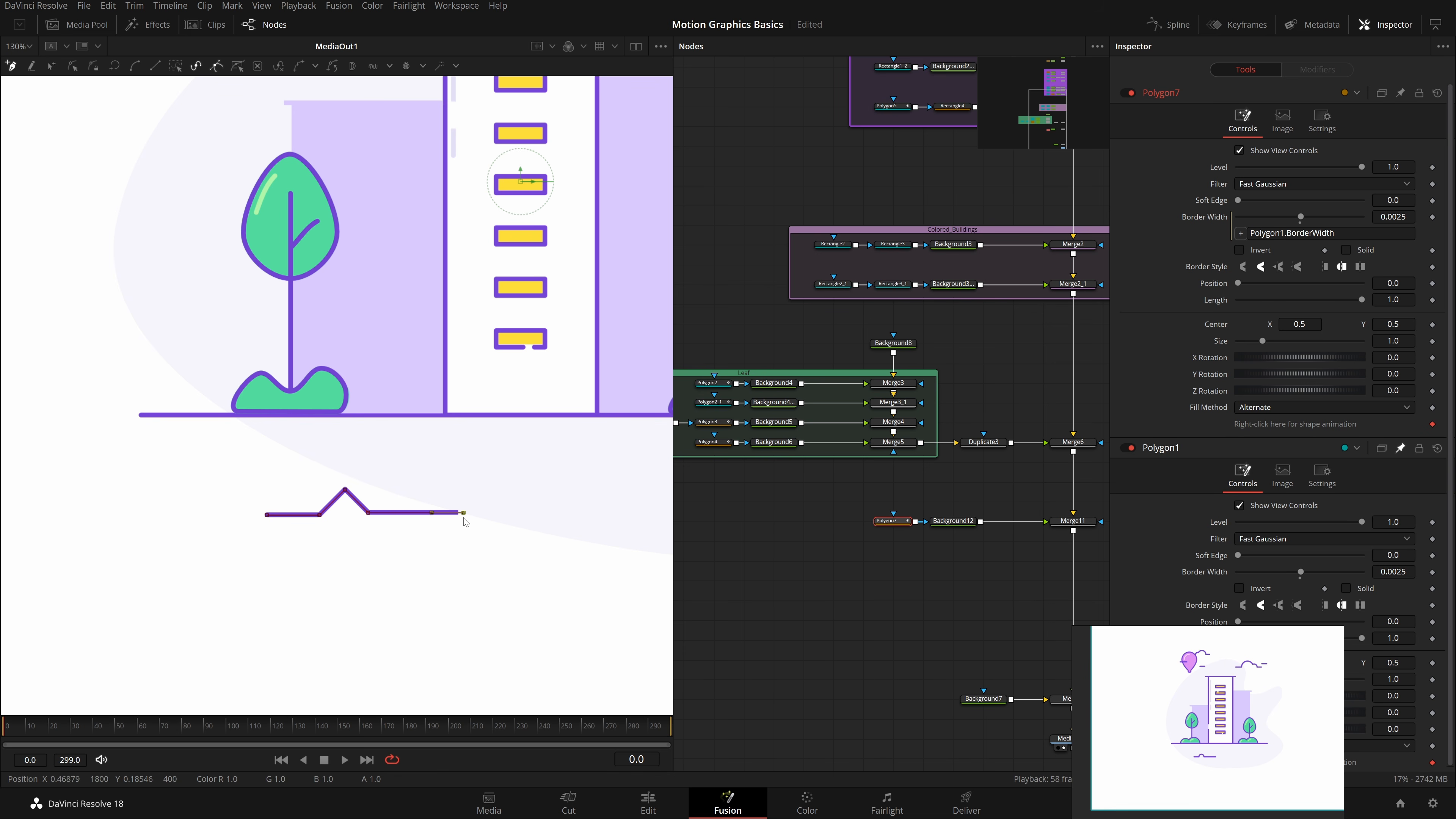
pyautogui.scroll(-2, 465, 519)
pyautogui.hotkey('ctrl', 's')
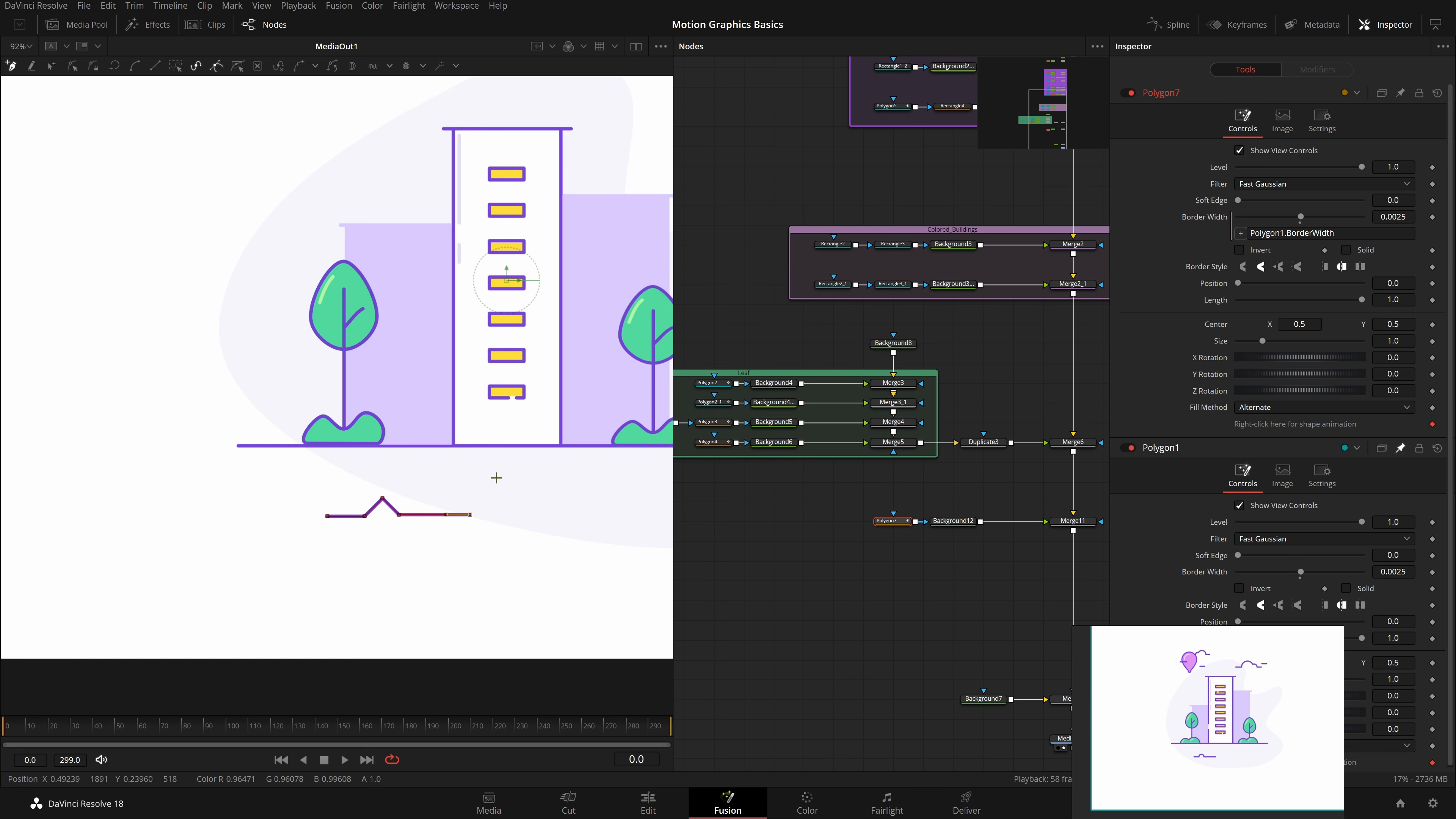
# Step: Smooth the peak point and the two base points beside it on the line below the ground
pyautogui.moveTo(520, 460); pyautogui.dragTo(244, 560)
pyautogui.scroll(4, 413, 489)
pyautogui.hotkey('ctrl', 's')
pyautogui.moveTo(287, 470); pyautogui.dragTo(422, 592)
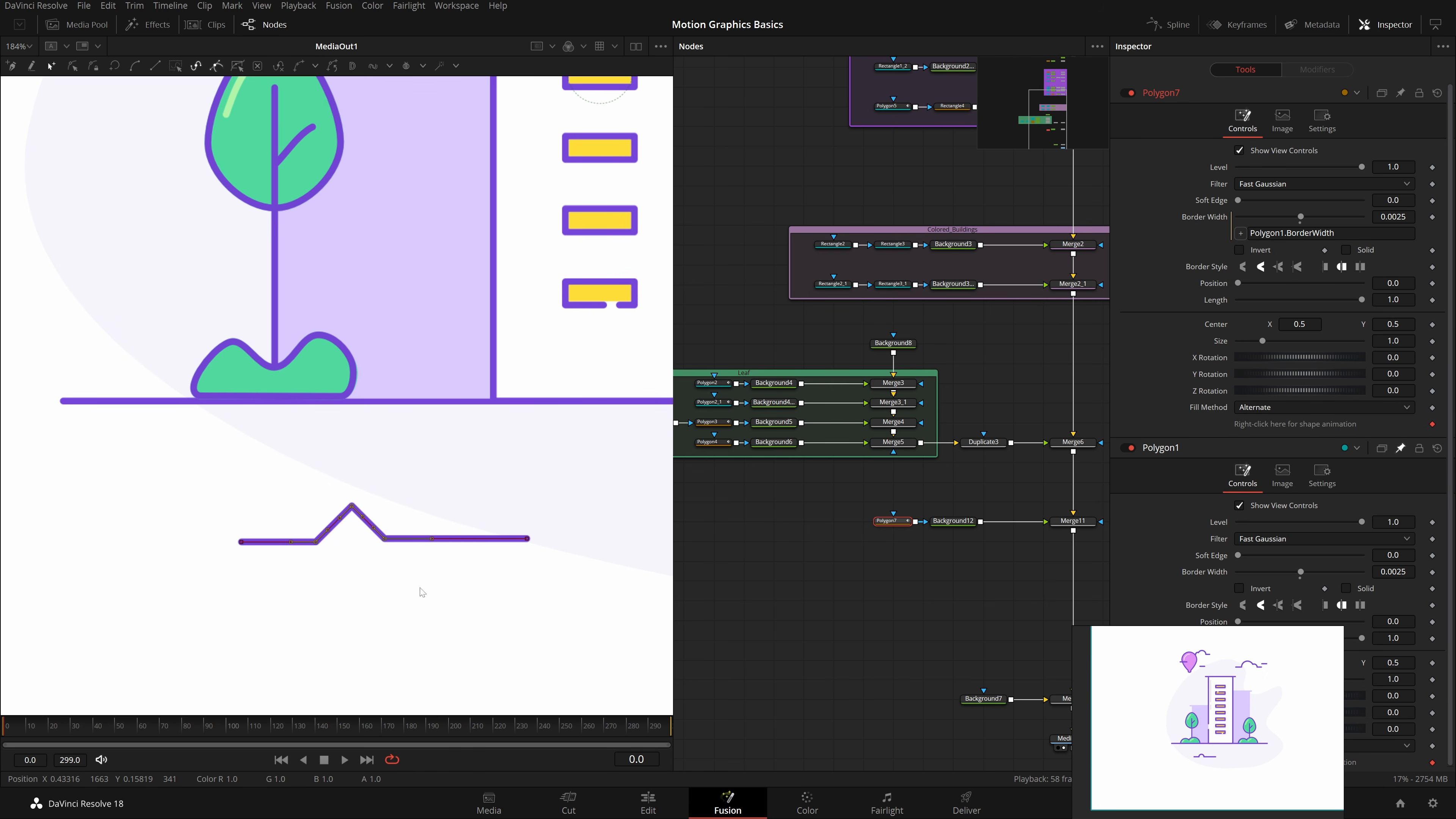
pyautogui.hotkey('shift', 's')
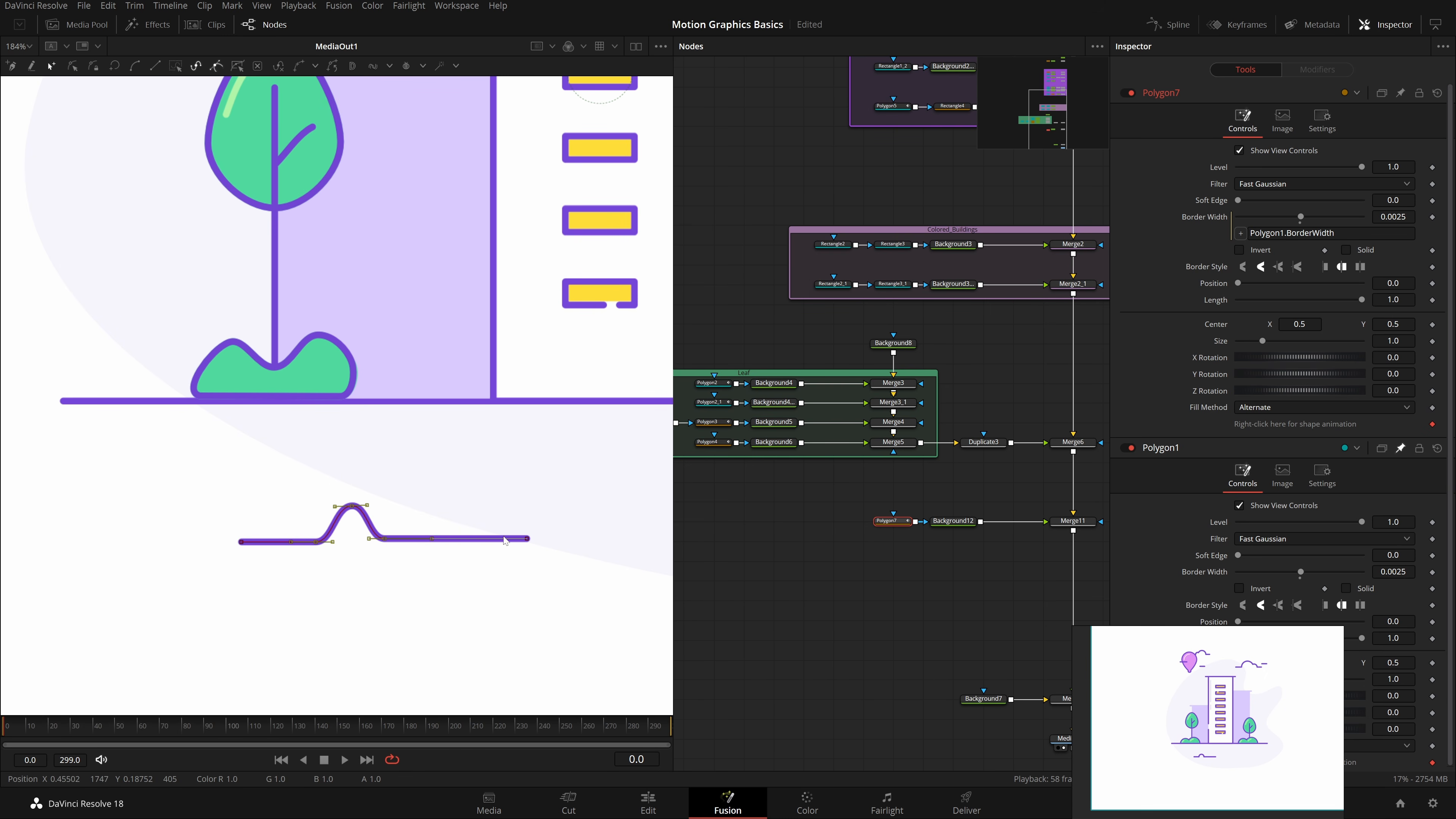
# Step: Lengthen both curve handles of the peak point to turn it into a wider, rounded bump
pyautogui.scroll(4, 350, 528)
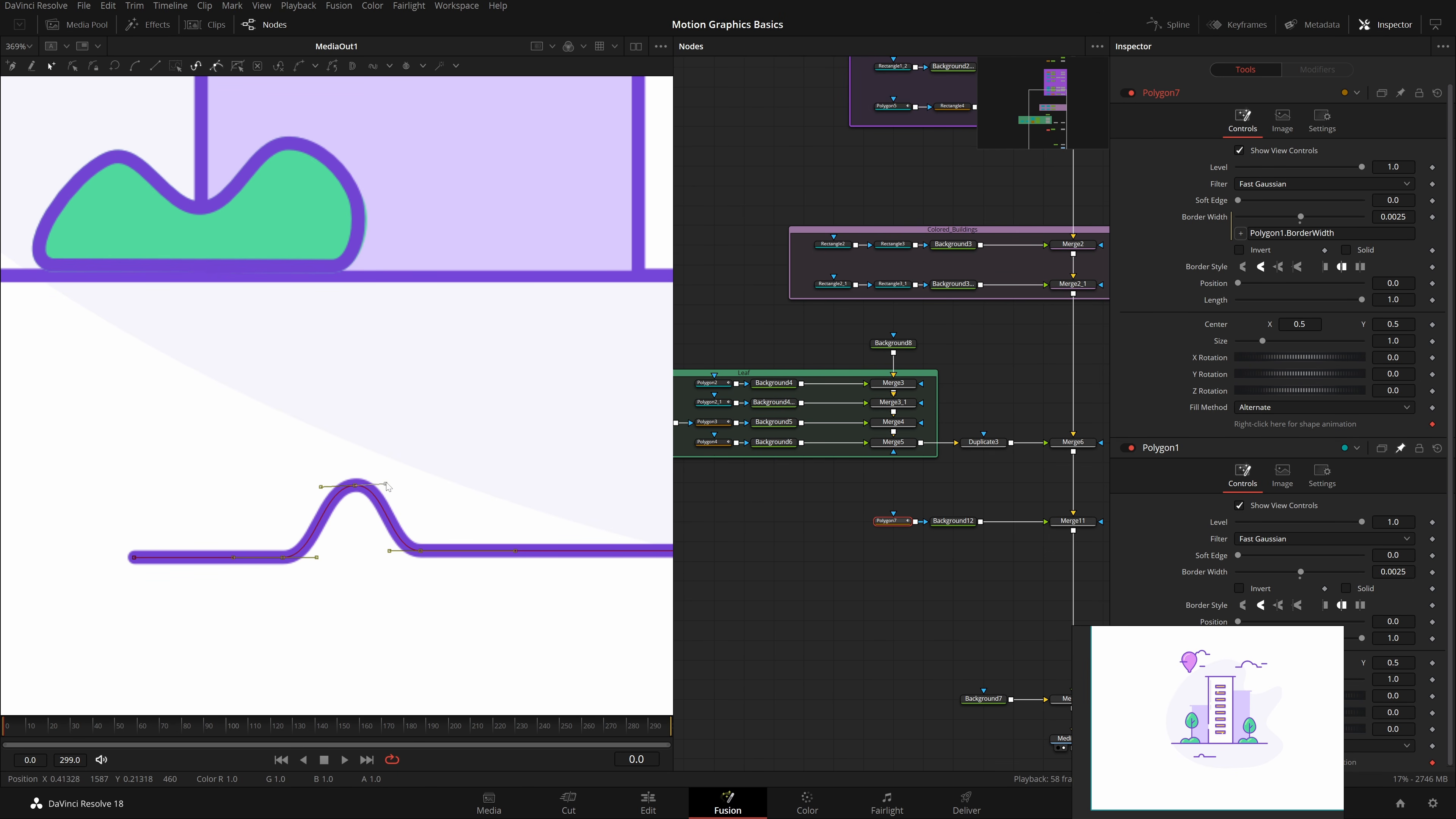
pyautogui.moveTo(386, 484); pyautogui.dragTo(428, 481)
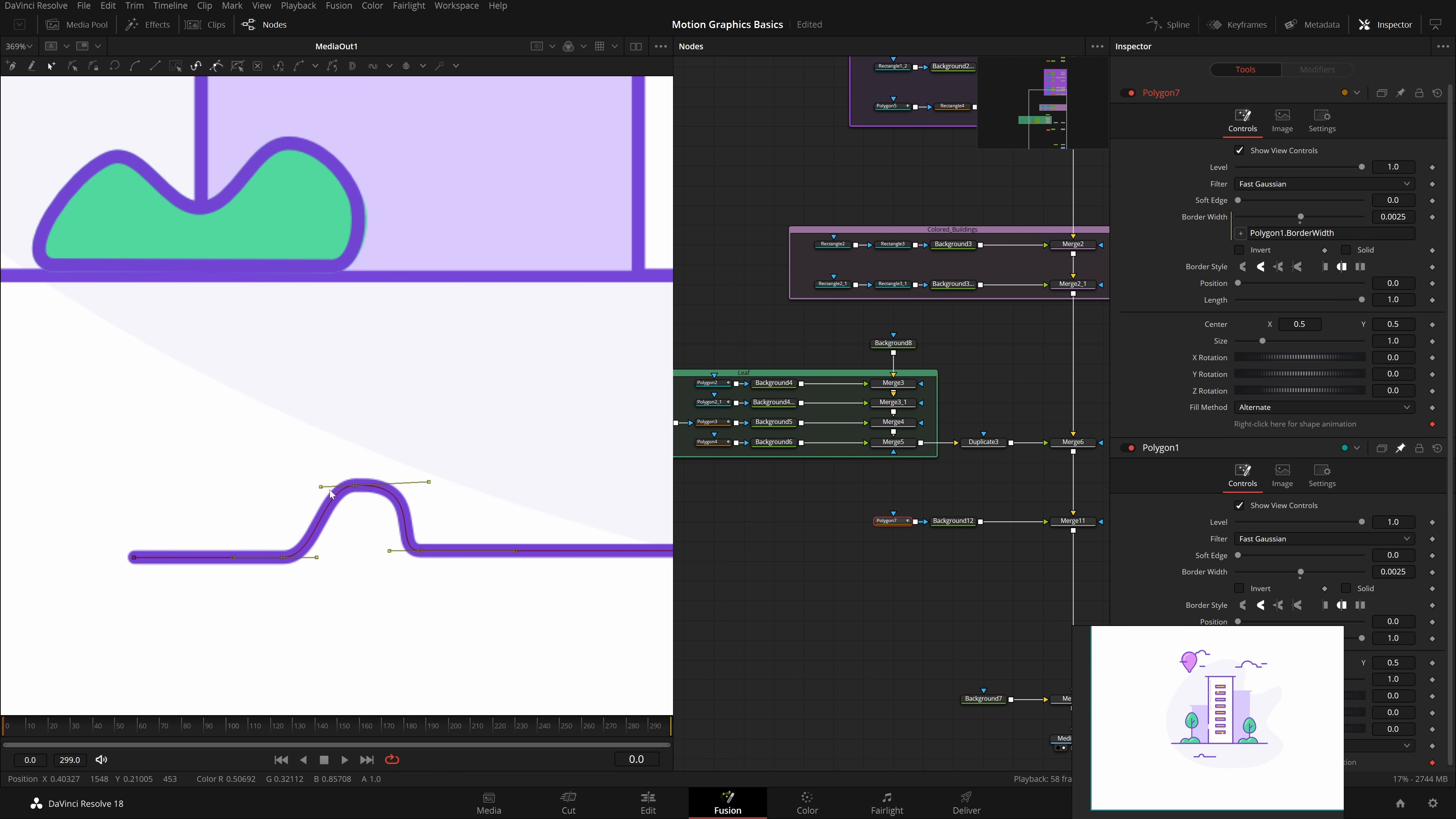
pyautogui.moveTo(314, 487); pyautogui.dragTo(267, 490)
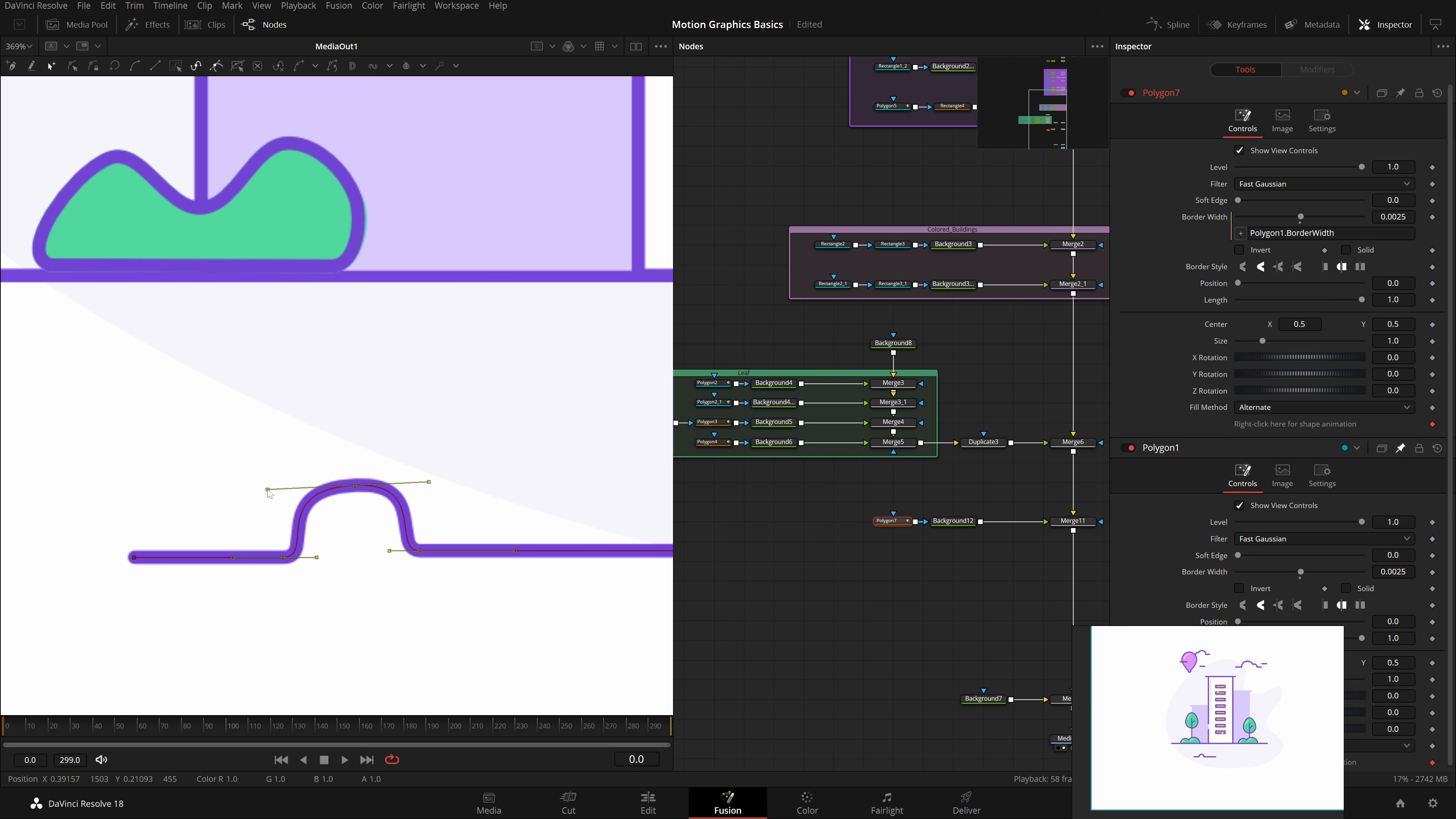
pyautogui.click(746, 595)
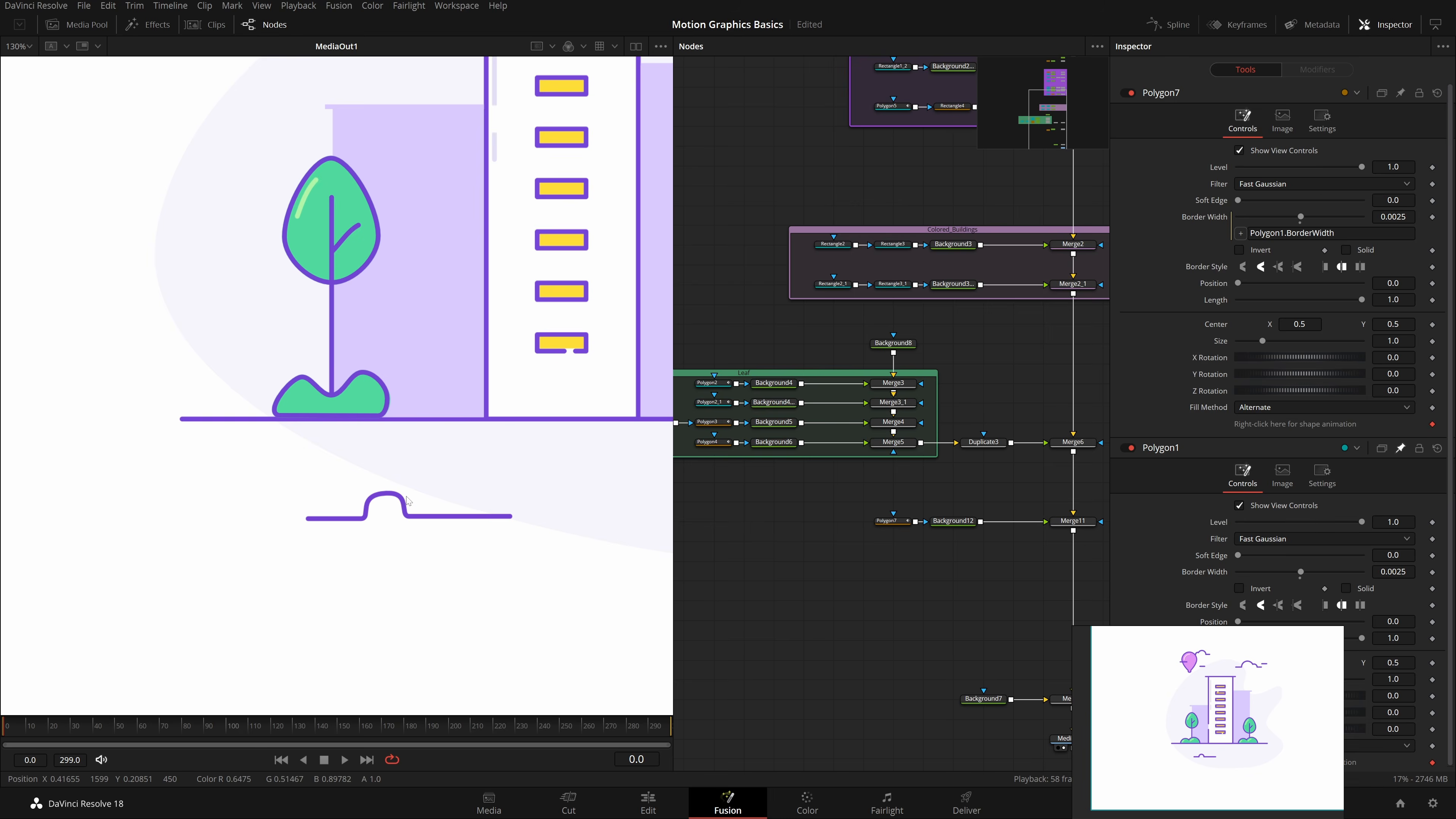
# Step: Lower the straight segment to the right of the bump in Polygon7 until it is nearly level with the left segment
pyautogui.click(899, 524)
pyautogui.scroll(1, 426, 501)
pyautogui.moveTo(482, 521); pyautogui.dragTo(287, 473)
pyautogui.scroll(-1, 470, 516)
pyautogui.moveTo(266, 462); pyautogui.dragTo(587, 599)
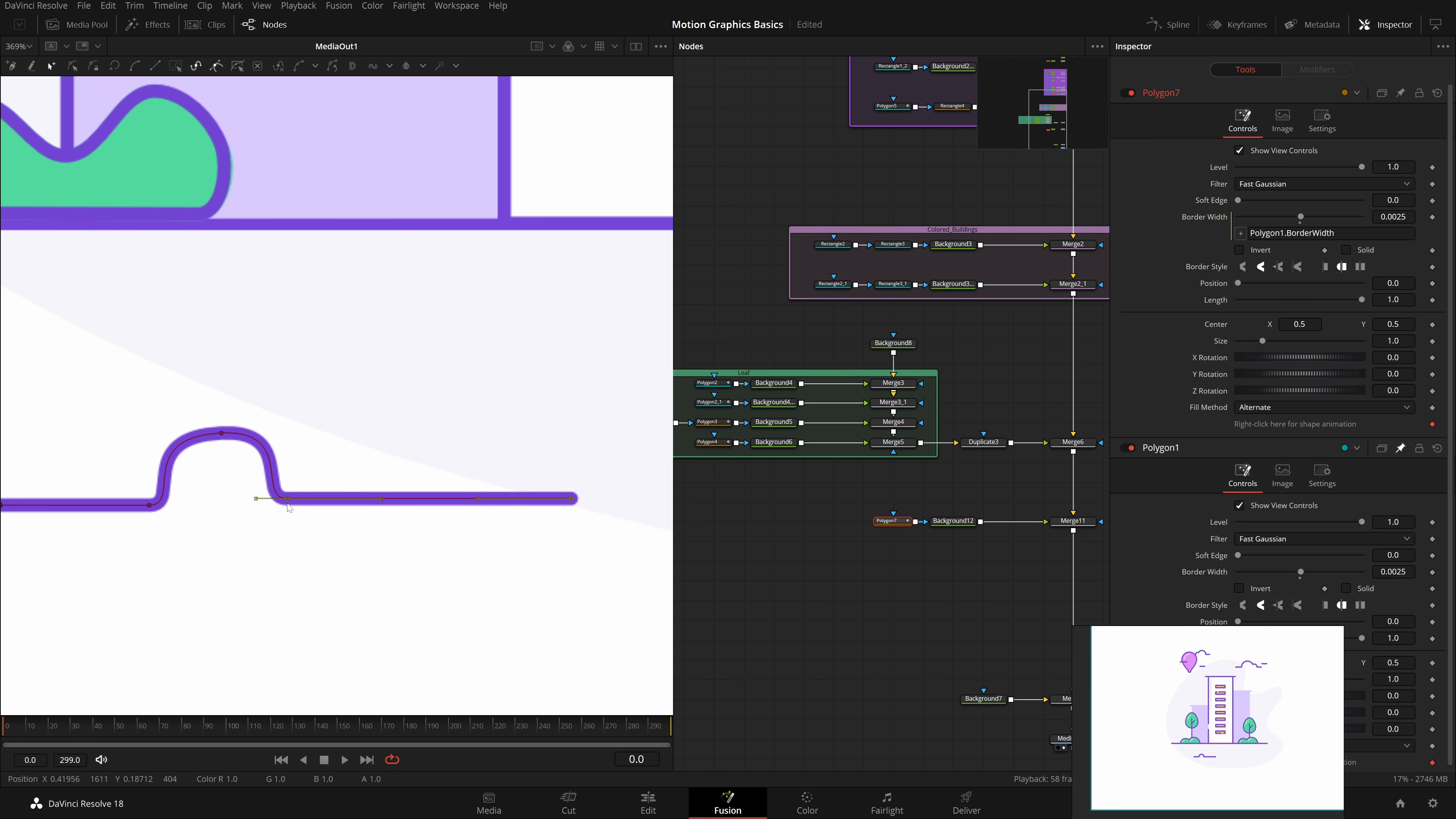
# Step: Adjust both curve handles of the bump's top point until the arc looks even on each side
pyautogui.click(299, 413)
pyautogui.click(222, 433)
pyautogui.moveTo(297, 429)
pyautogui.mouseDown()
pyautogui.moveTo(253, 431)
pyautogui.moveTo(293, 442)
pyautogui.mouseUp()
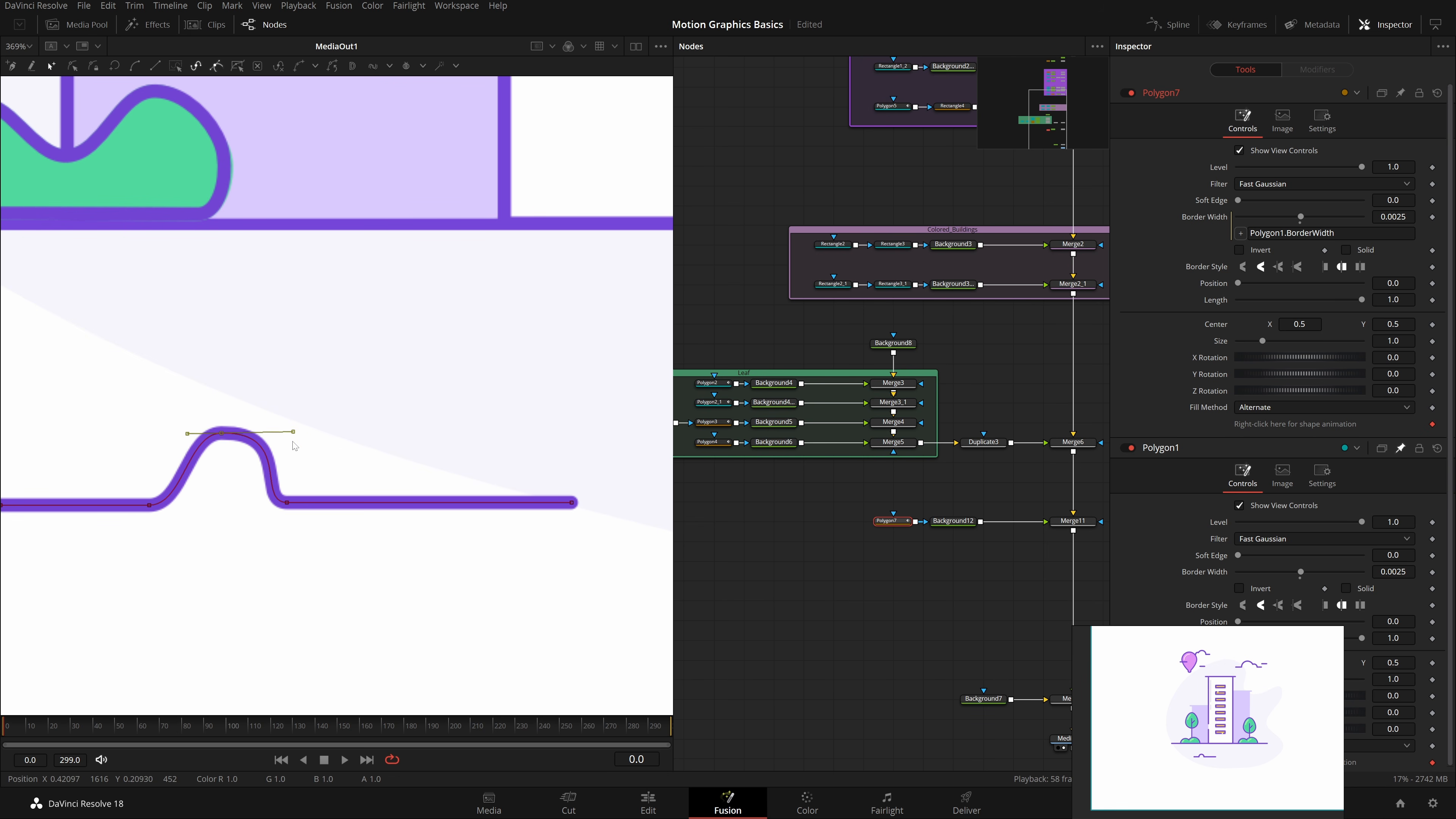
pyautogui.moveTo(187, 435); pyautogui.dragTo(137, 445)
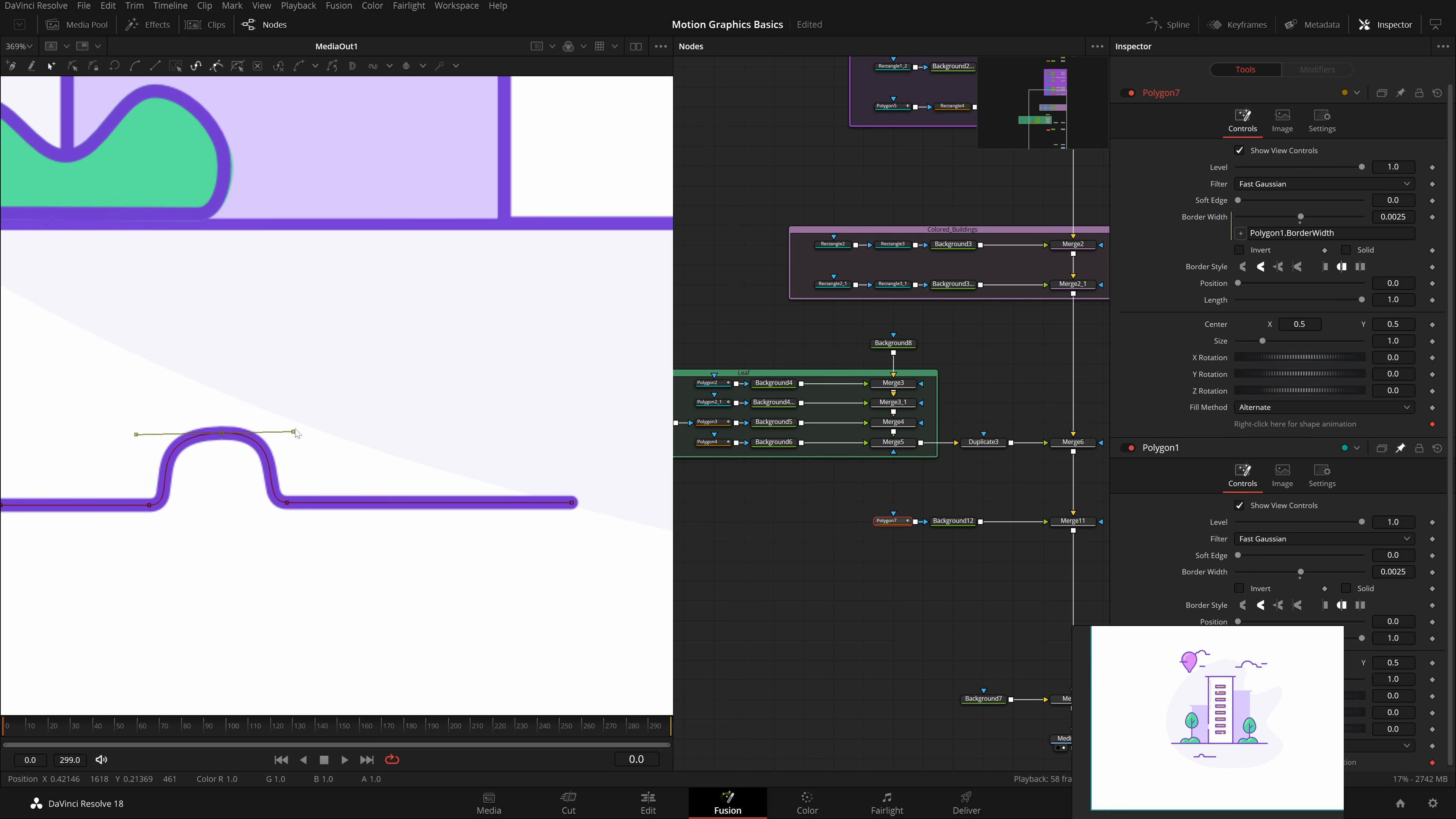
pyautogui.moveTo(296, 432); pyautogui.dragTo(281, 434)
pyautogui.moveTo(138, 437); pyautogui.dragTo(157, 440)
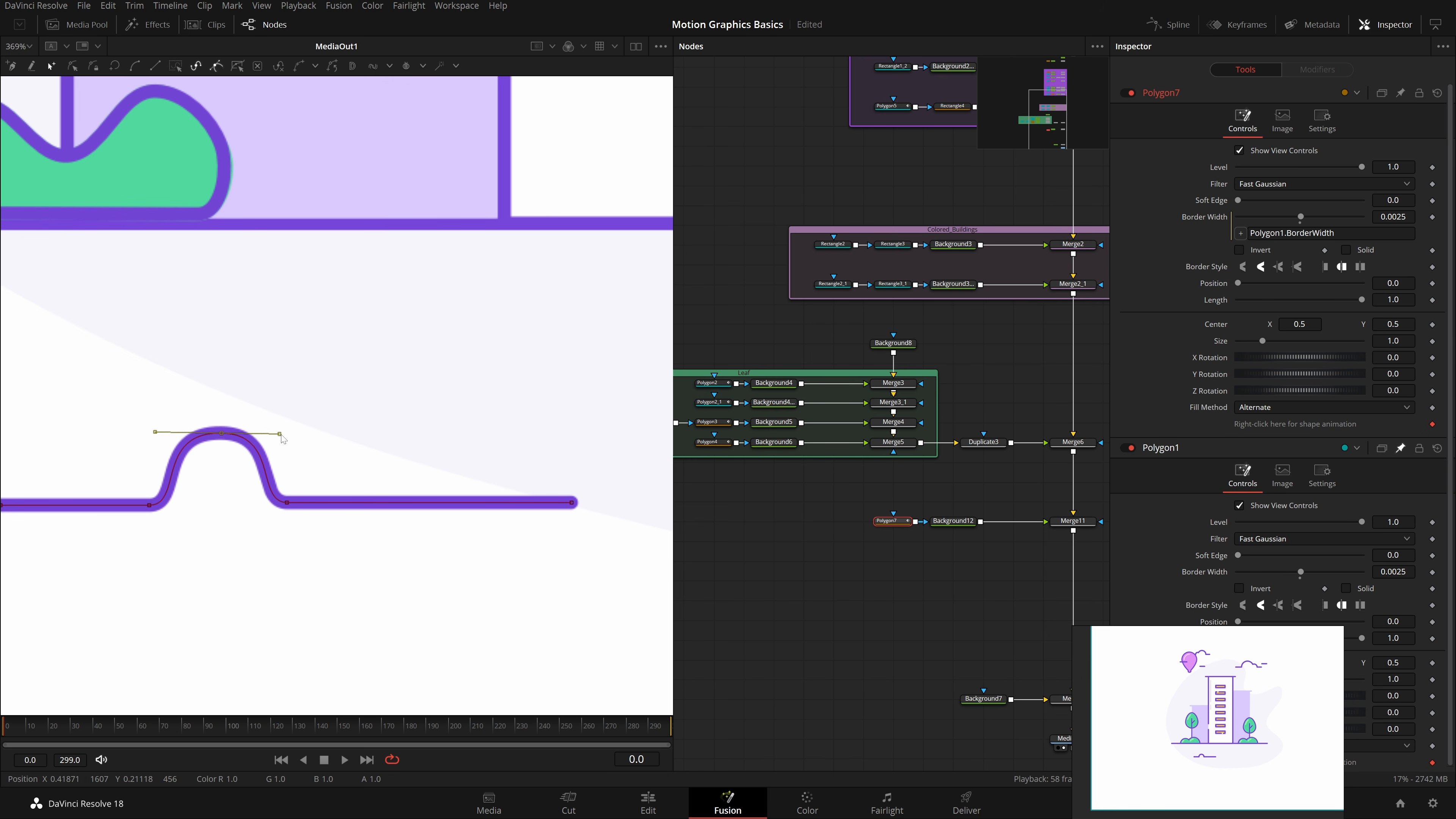
# Step: Duplicate Polygon7 and insert the copy between Polygon7 and Background12
pyautogui.hotkey('ctrl', 'f')
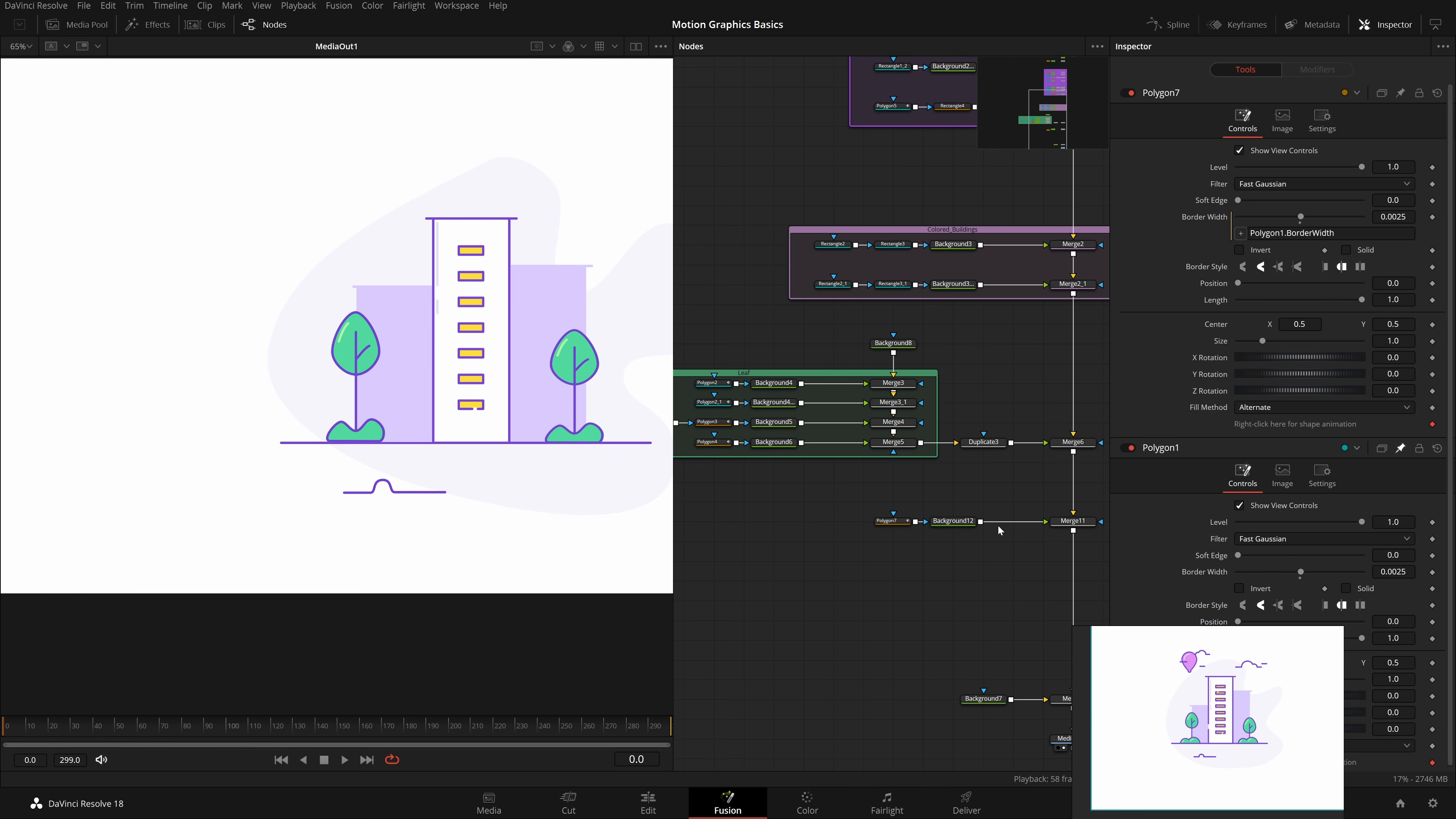
pyautogui.moveTo(892, 521); pyautogui.dragTo(743, 521)
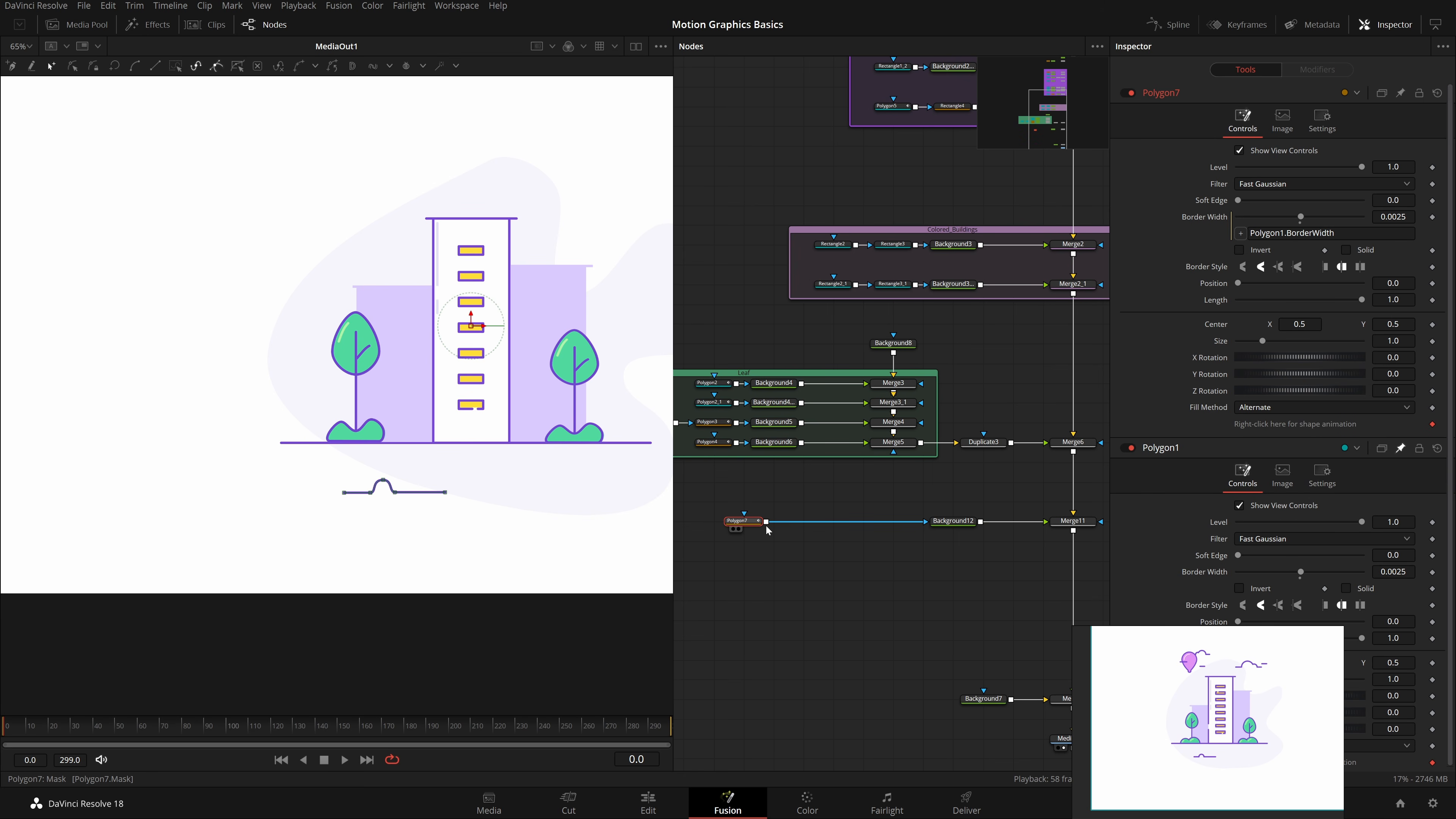
pyautogui.hotkey('ctrl', 'c')
pyautogui.hotkey('ctrl', 'v')
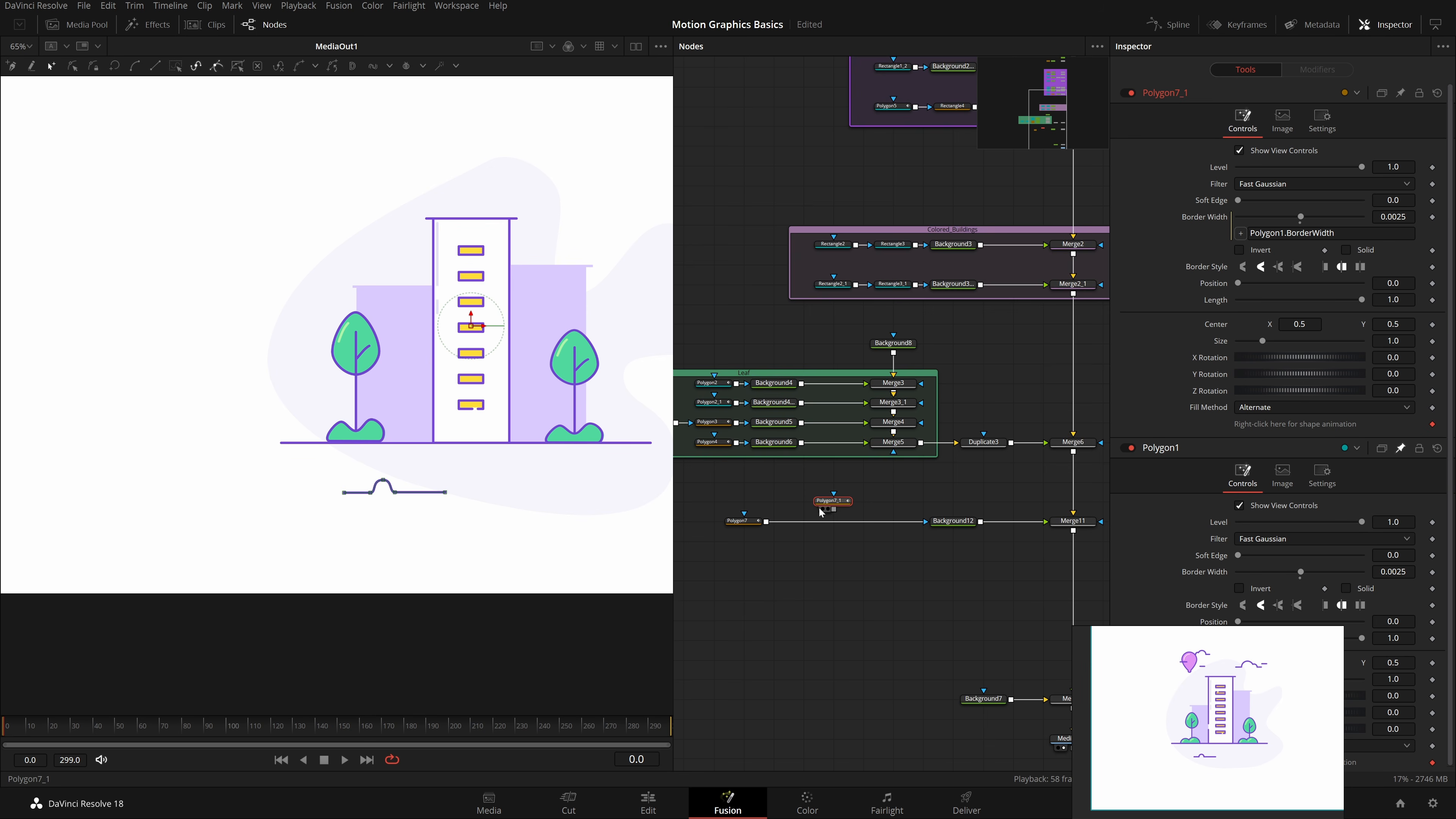
pyautogui.scroll(2, 847, 505)
pyautogui.moveTo(847, 504); pyautogui.dragTo(800, 530)
# Step: Move the copied line into the sky above the building on the right
pyautogui.moveTo(509, 493)
pyautogui.mouseDown()
pyautogui.moveTo(428, 550)
pyautogui.moveTo(181, 606)
pyautogui.mouseUp()
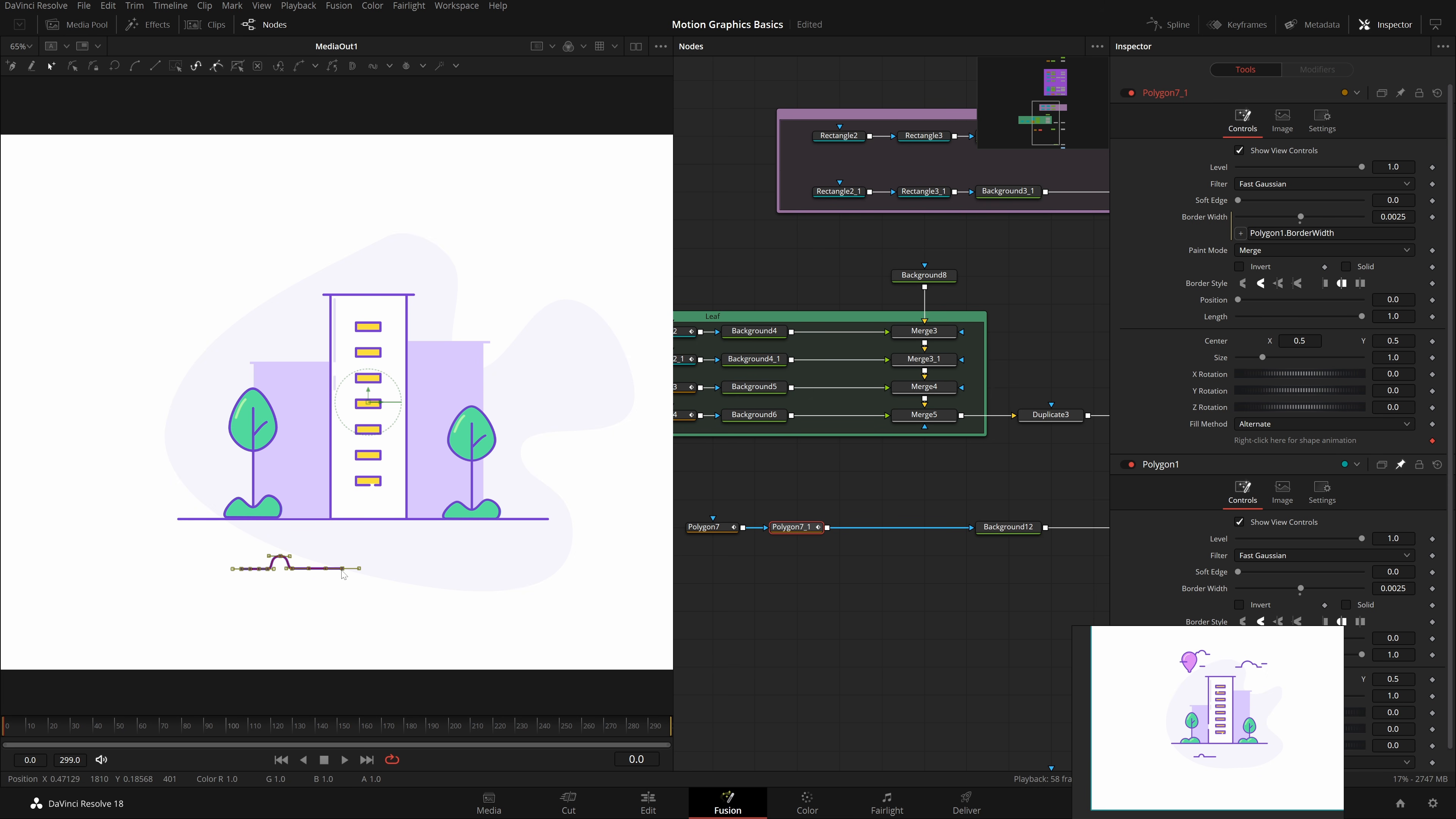
pyautogui.moveTo(343, 568); pyautogui.dragTo(573, 569)
pyautogui.moveTo(573, 507); pyautogui.dragTo(531, 519)
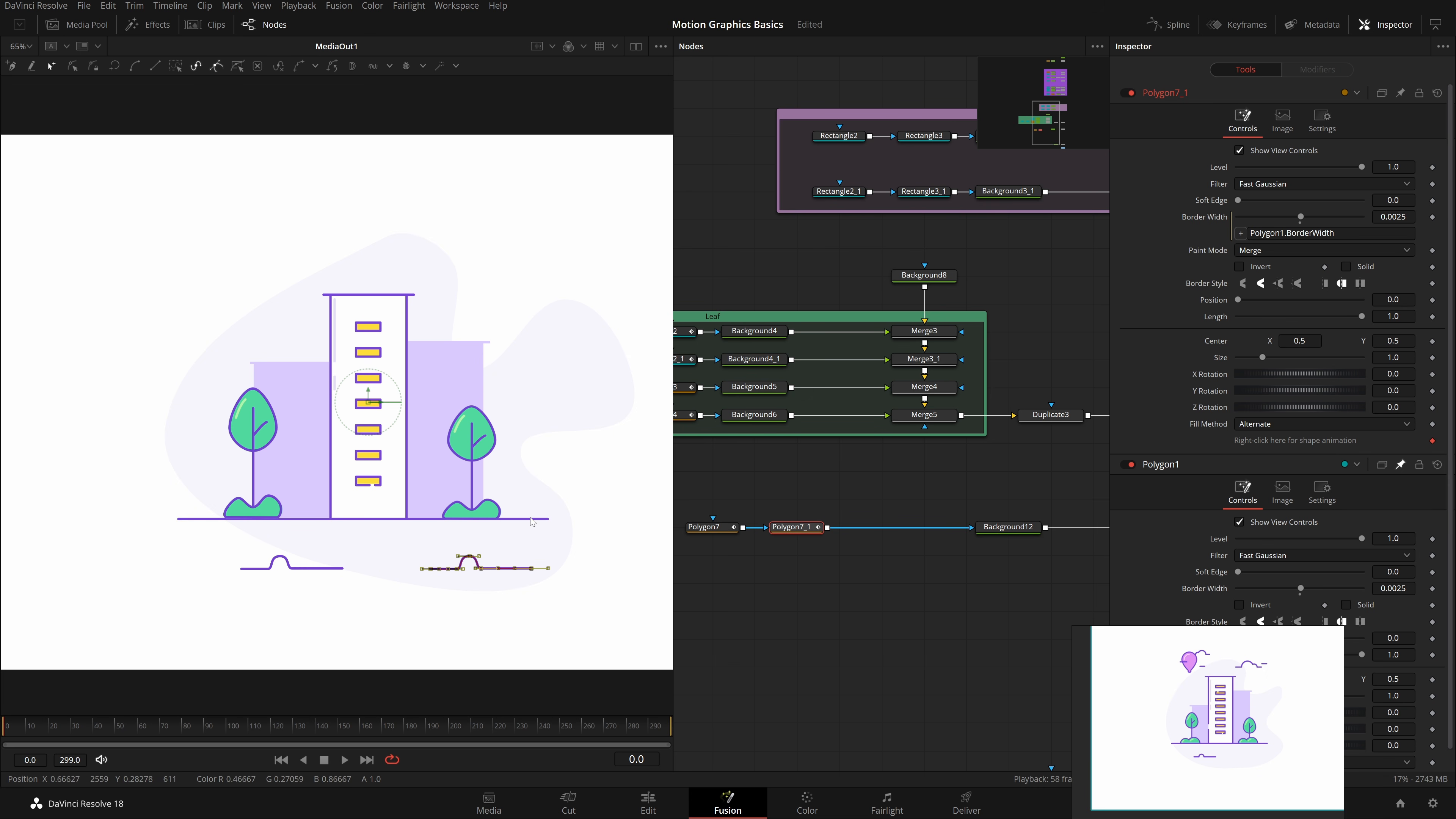
pyautogui.moveTo(531, 575); pyautogui.dragTo(520, 247)
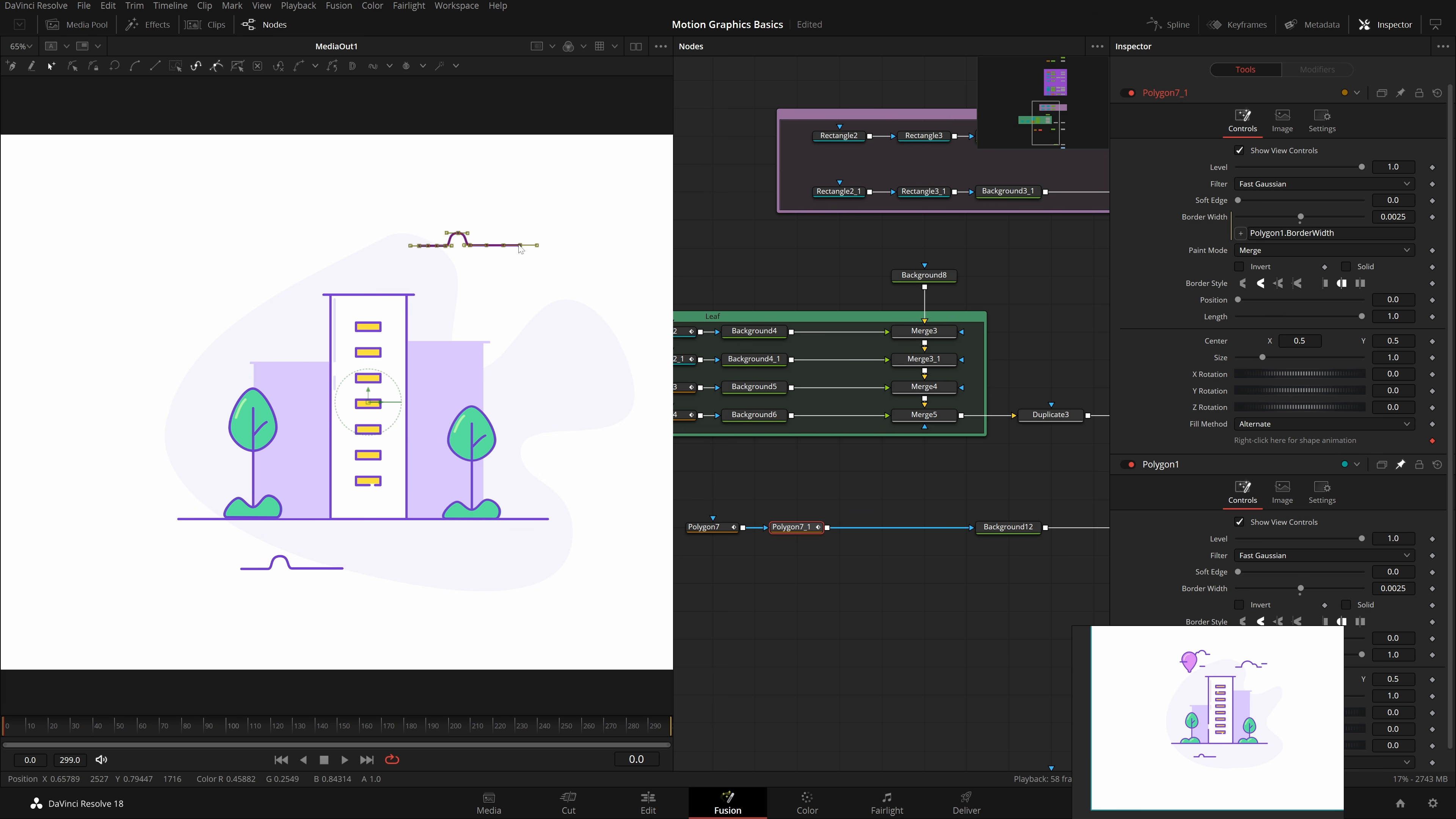
# Step: Delete all points of the copied line in Polygon7_1
pyautogui.scroll(2, 520, 248)
pyautogui.moveTo(576, 160); pyautogui.dragTo(245, 293)
pyautogui.press('Delete')
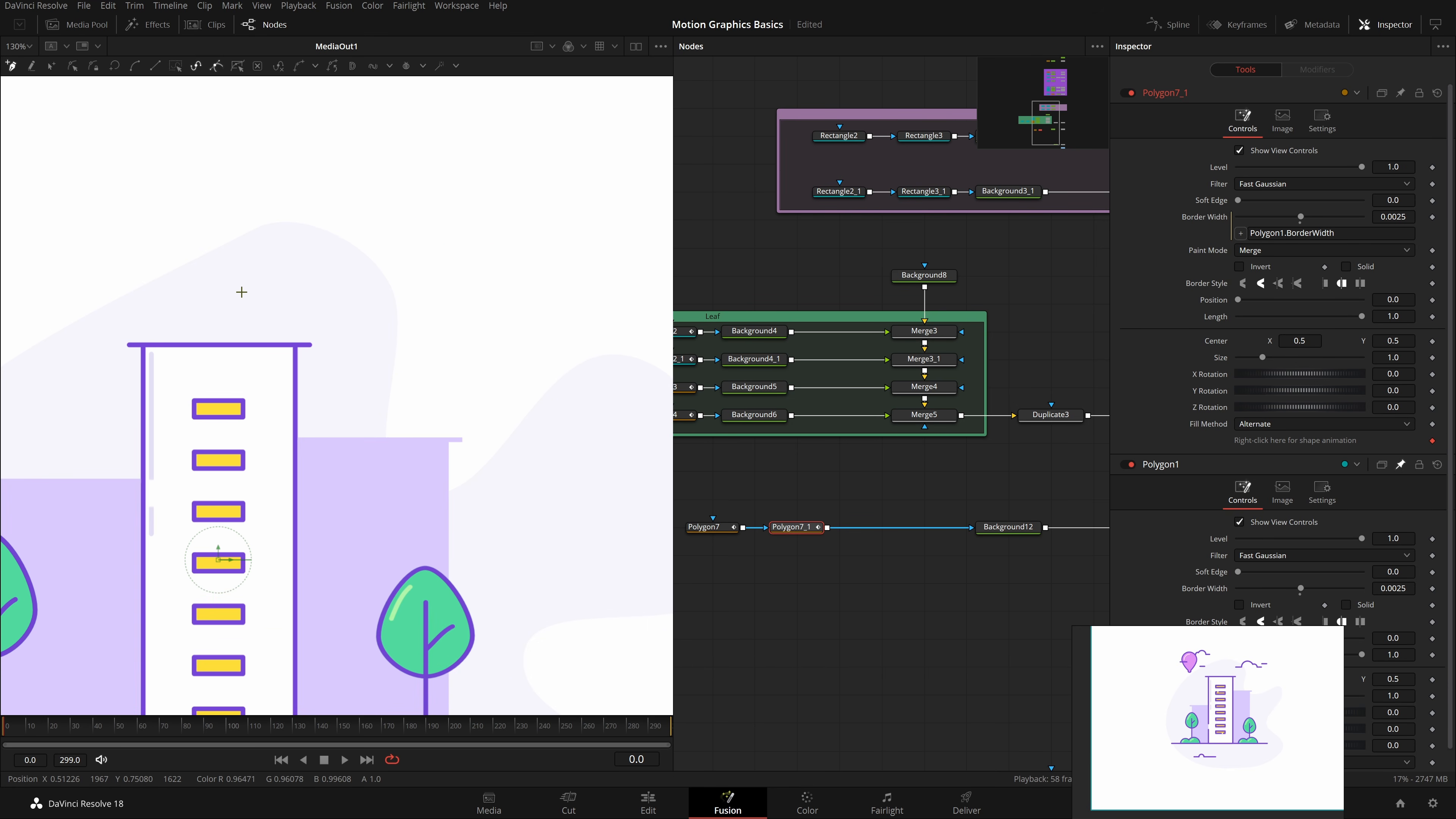
# Step: Draw an open cloud line in Polygon7_1 to the upper right of the main building, with a tall peak, a smaller one and flat ends
pyautogui.click(329, 247)
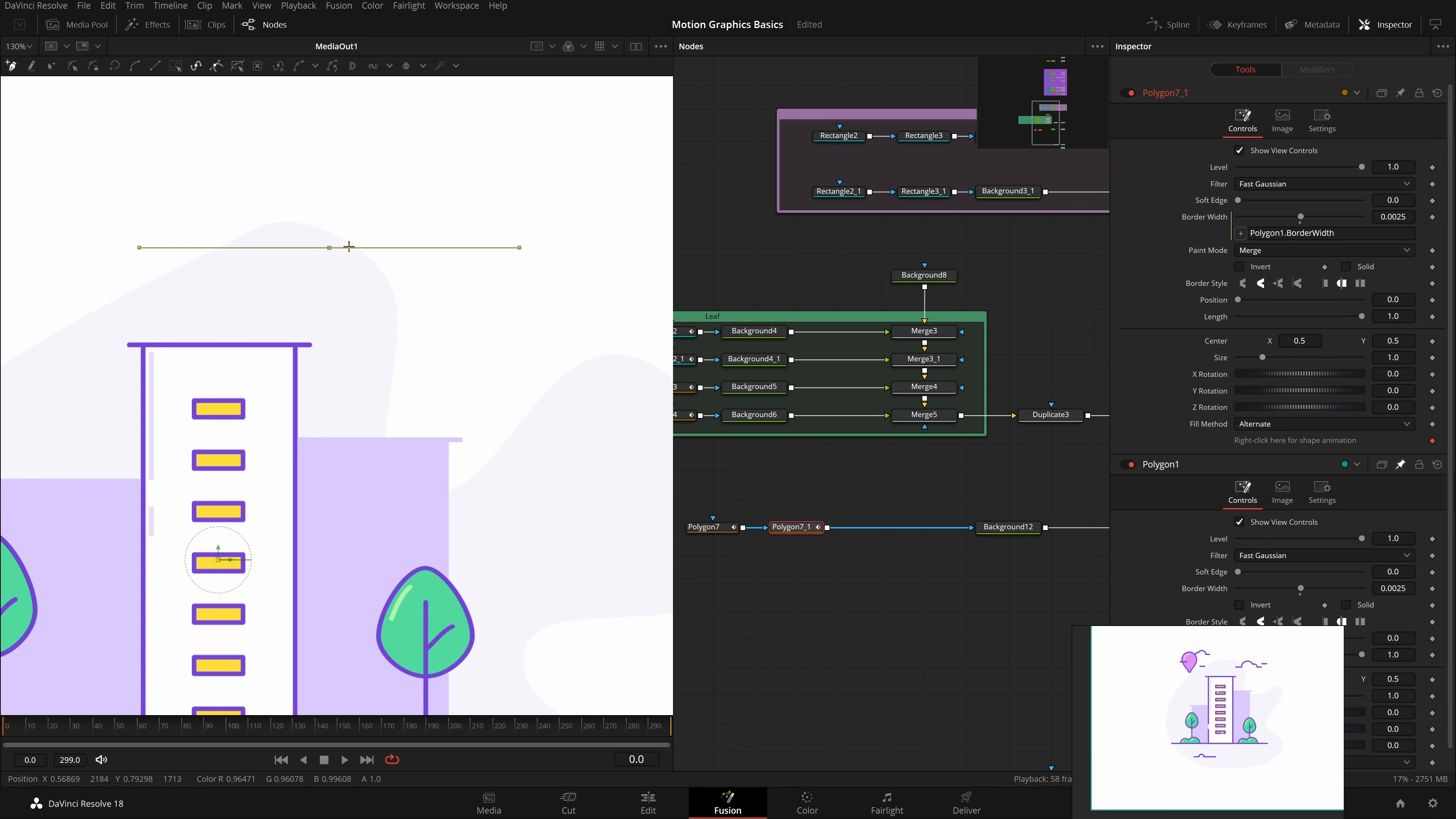
pyautogui.keyDown('shift'); pyautogui.click(362, 247); pyautogui.keyUp('shift')
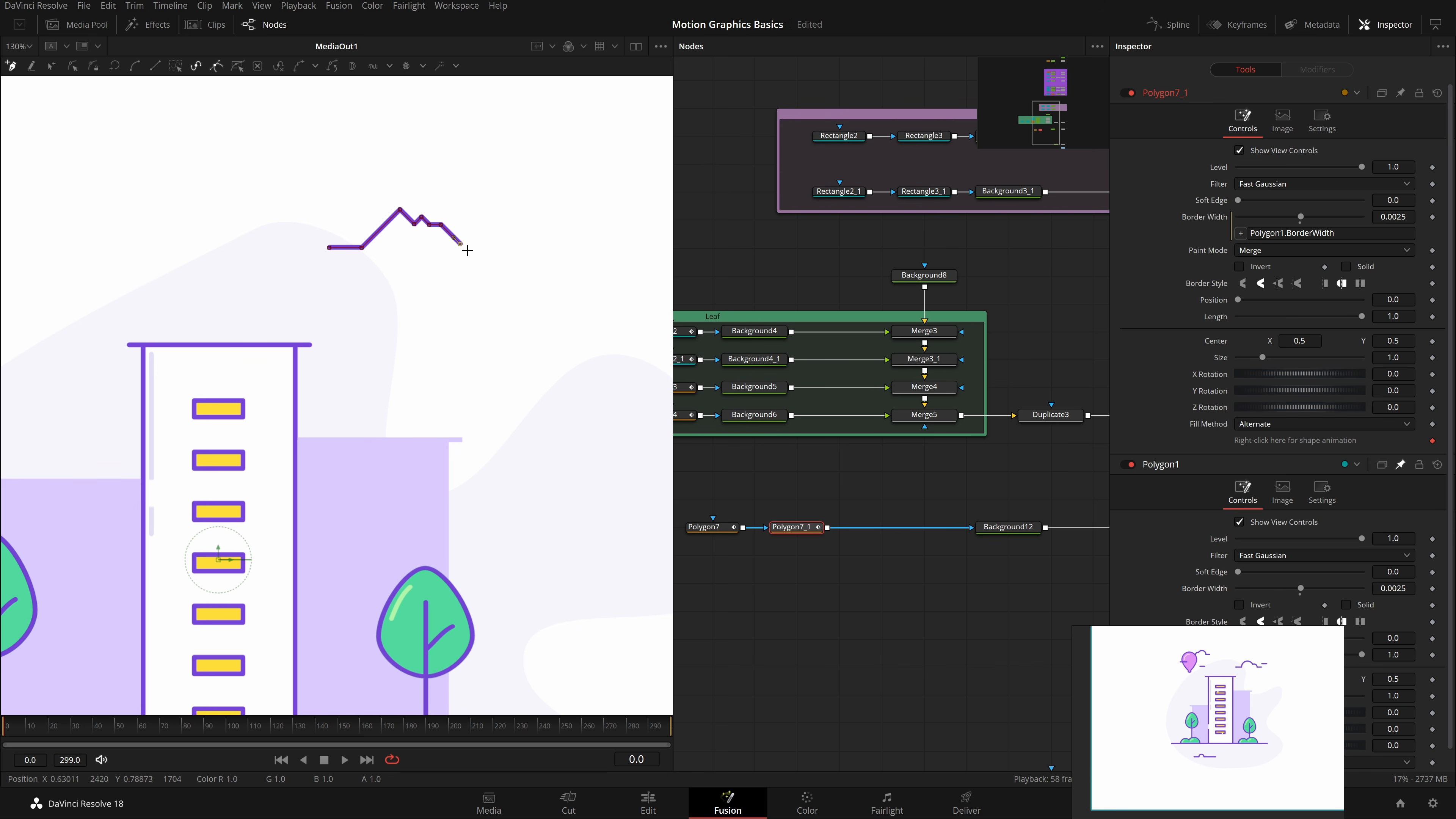
pyautogui.hotkey('ctrl', 's')
# Step: Smooth the peak and corner points of the cloud line in Polygon7_1 into curves
pyautogui.hotkey('ctrl', 'a')
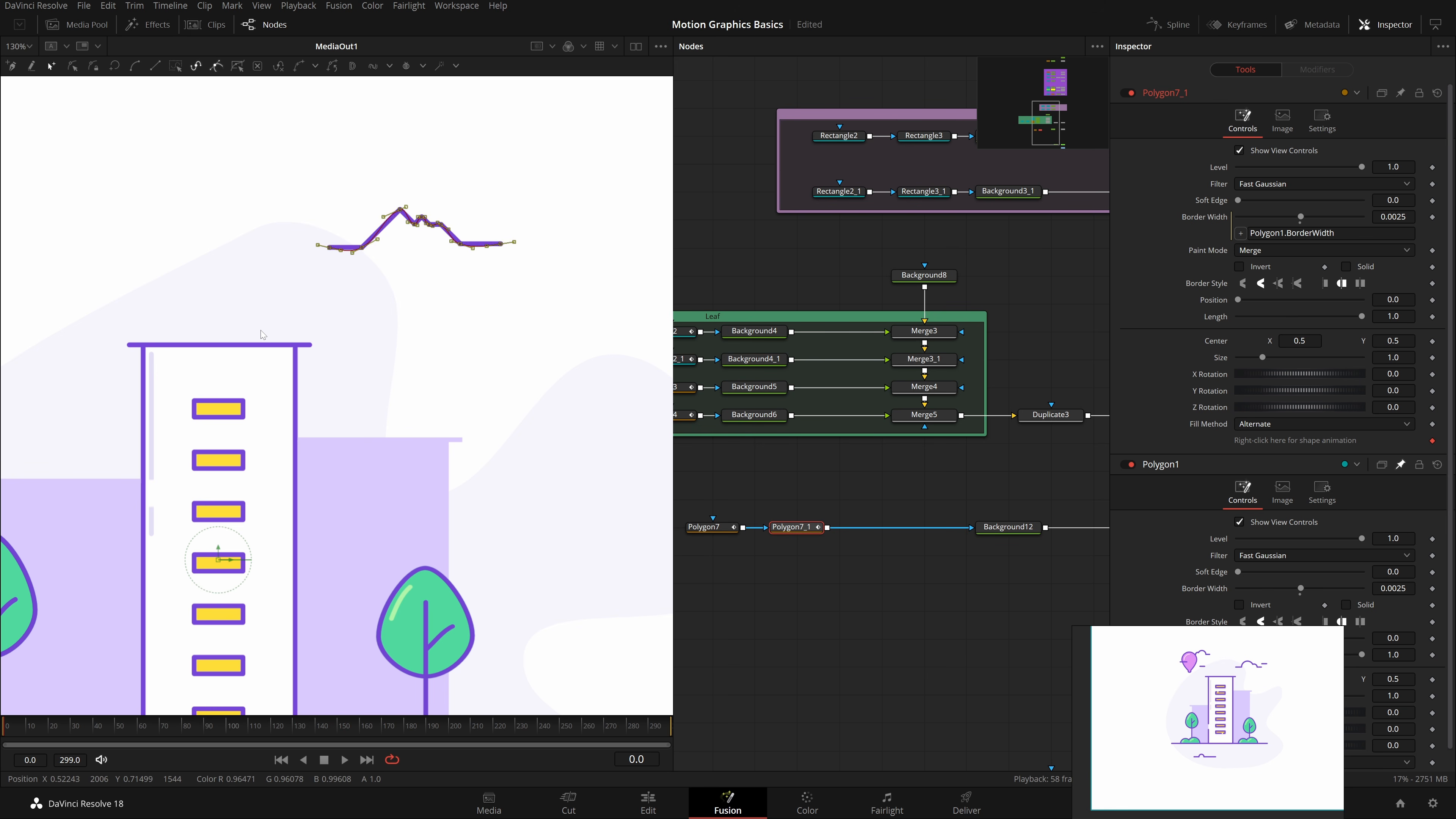
pyautogui.scroll(3, 466, 214)
pyautogui.moveTo(232, 183); pyautogui.dragTo(520, 261)
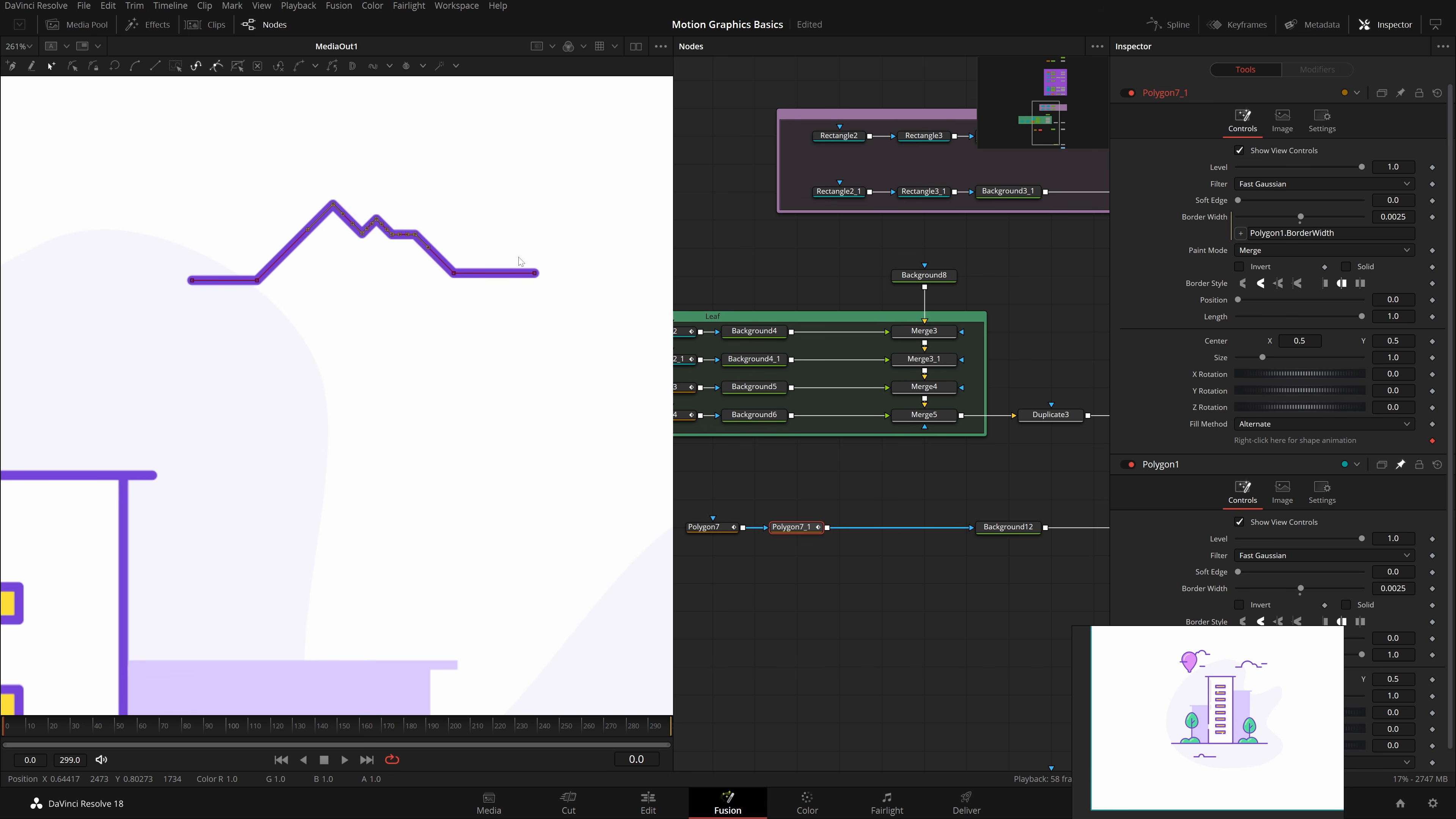
pyautogui.scroll(3, 520, 261)
pyautogui.hotkey('shift', 's')
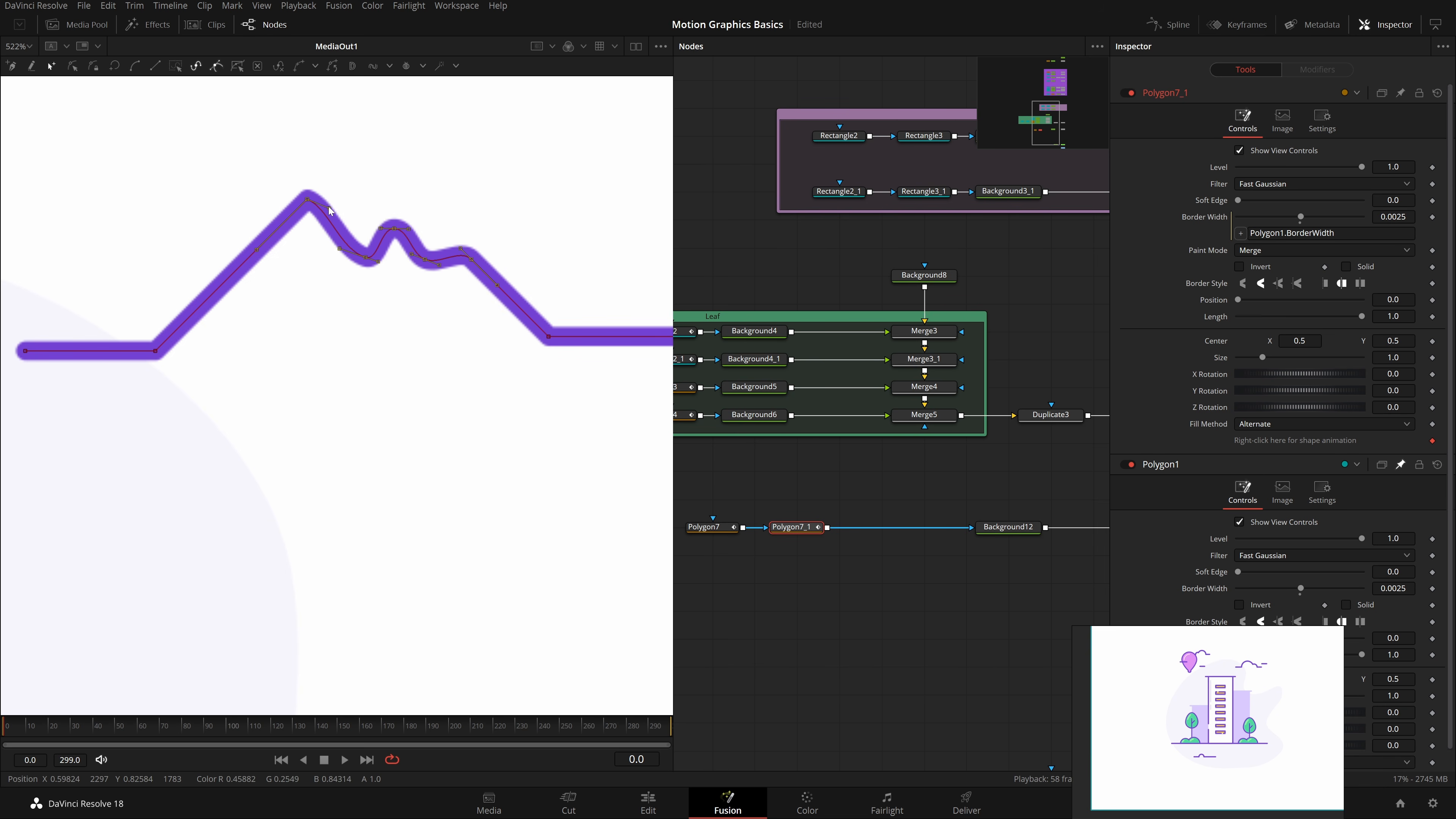
pyautogui.moveTo(109, 124); pyautogui.dragTo(582, 483)
pyautogui.hotkey('shift', 's')
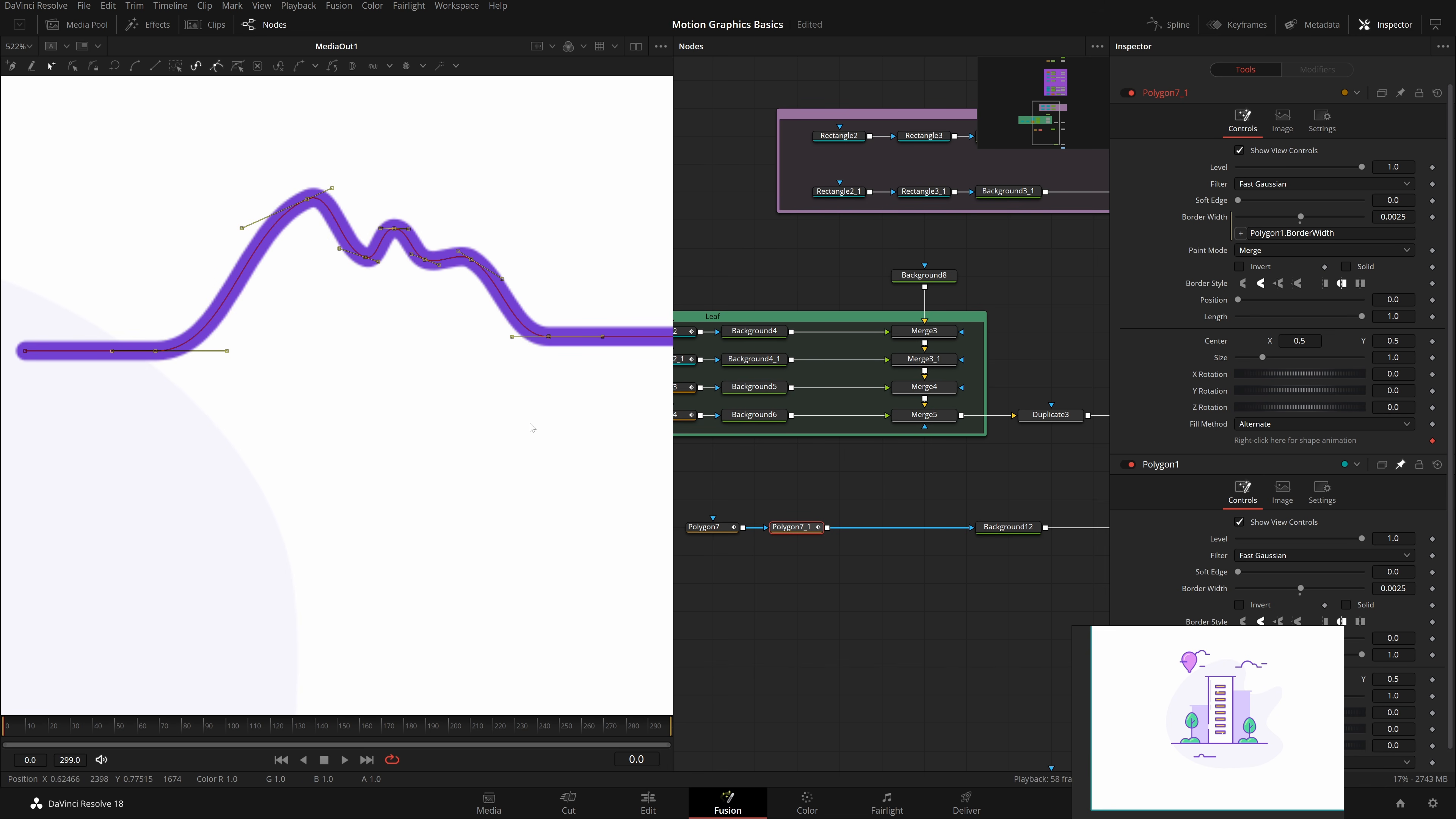
# Step: Reshape the curve handles of the cloud line's tall peak and rising side into a steep, broad rounded bump
pyautogui.click(227, 351)
pyautogui.moveTo(227, 352); pyautogui.dragTo(279, 351)
pyautogui.moveTo(245, 161); pyautogui.dragTo(403, 262)
pyautogui.moveTo(331, 189); pyautogui.dragTo(183, 194)
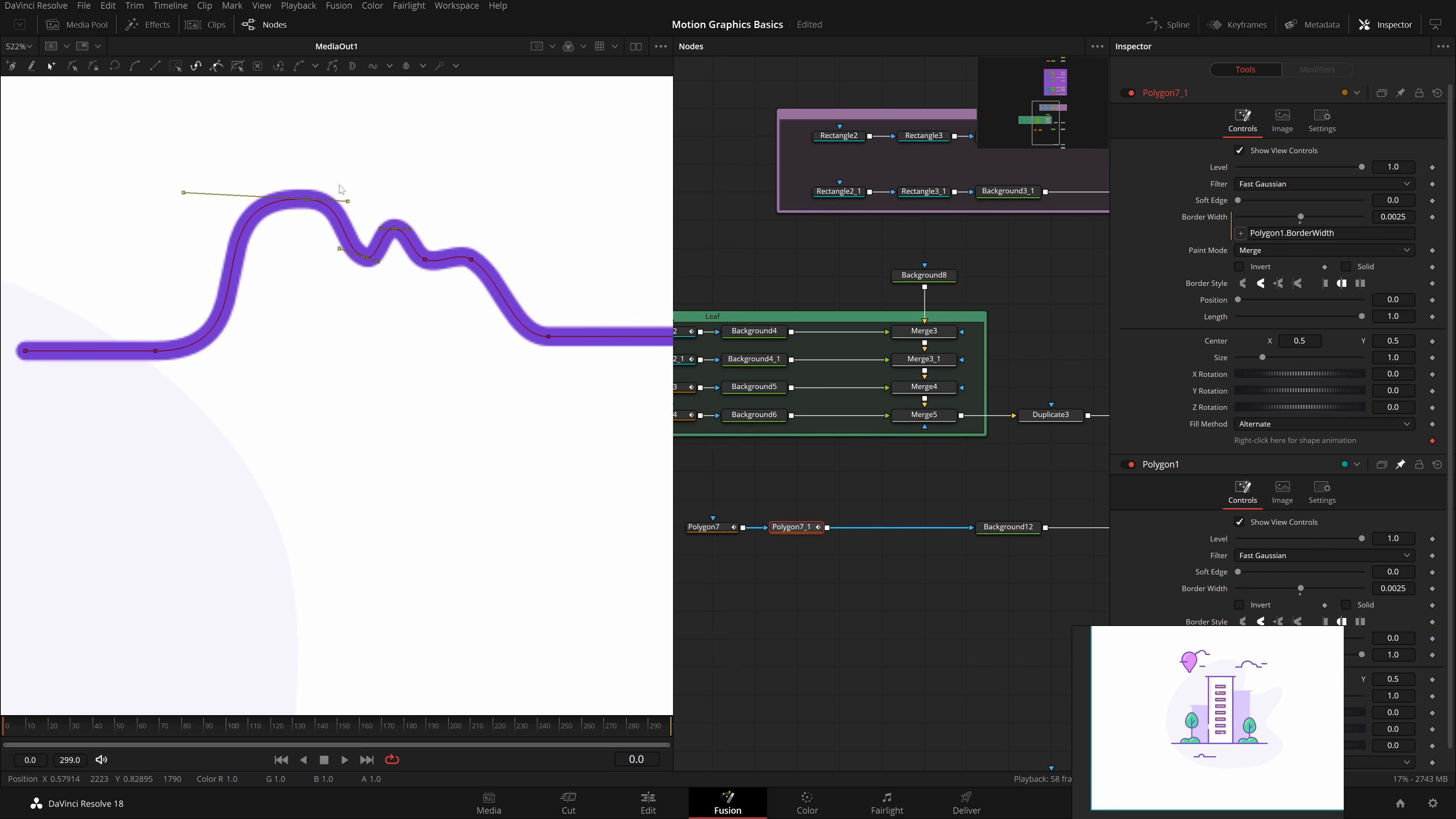
pyautogui.moveTo(348, 200); pyautogui.dragTo(336, 204)
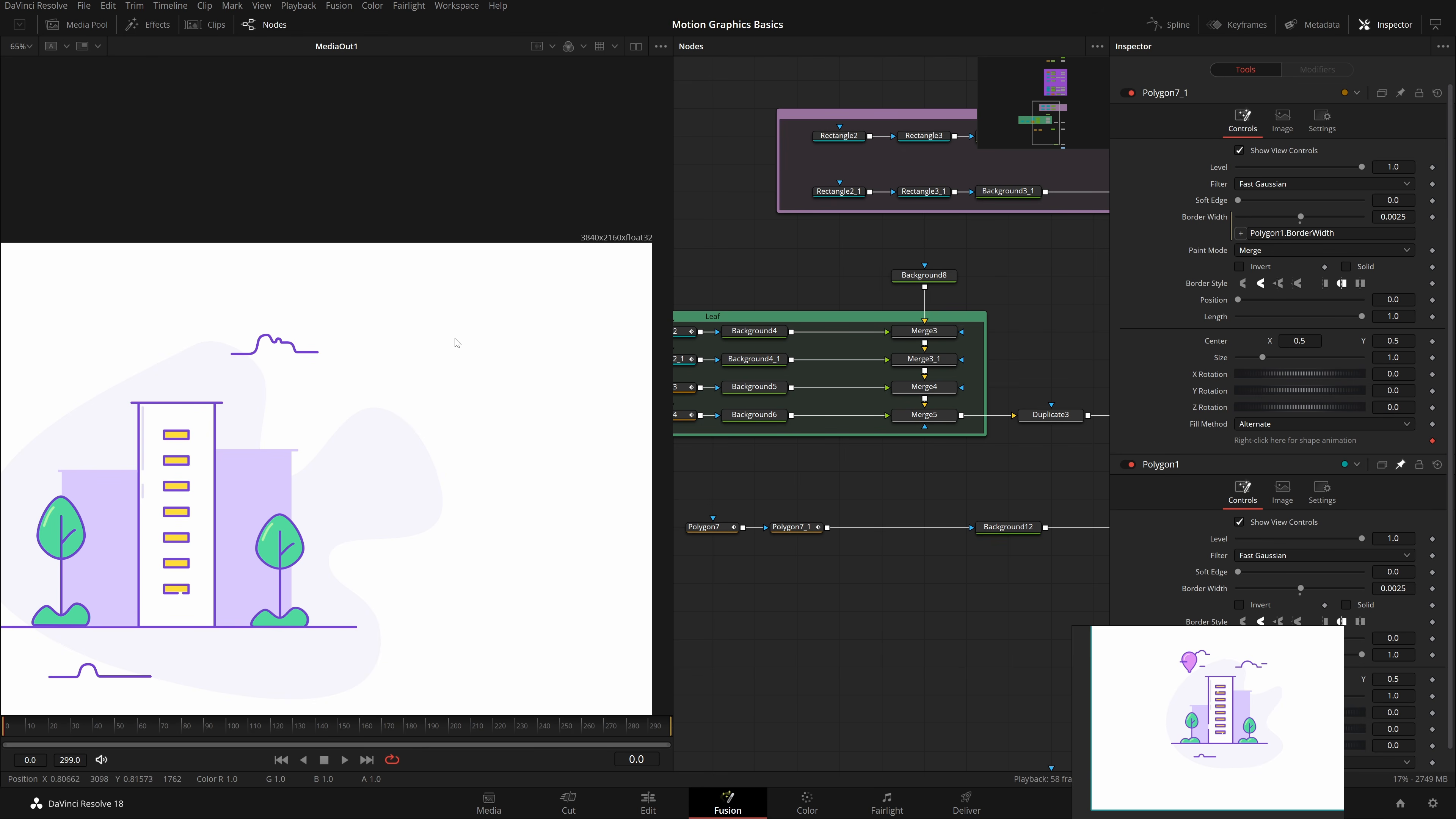
# Step: Delete the small middle peak of the cloud line and reshape the curve into one large bump with a lower rounded step
pyautogui.scroll(5, 436, 338)
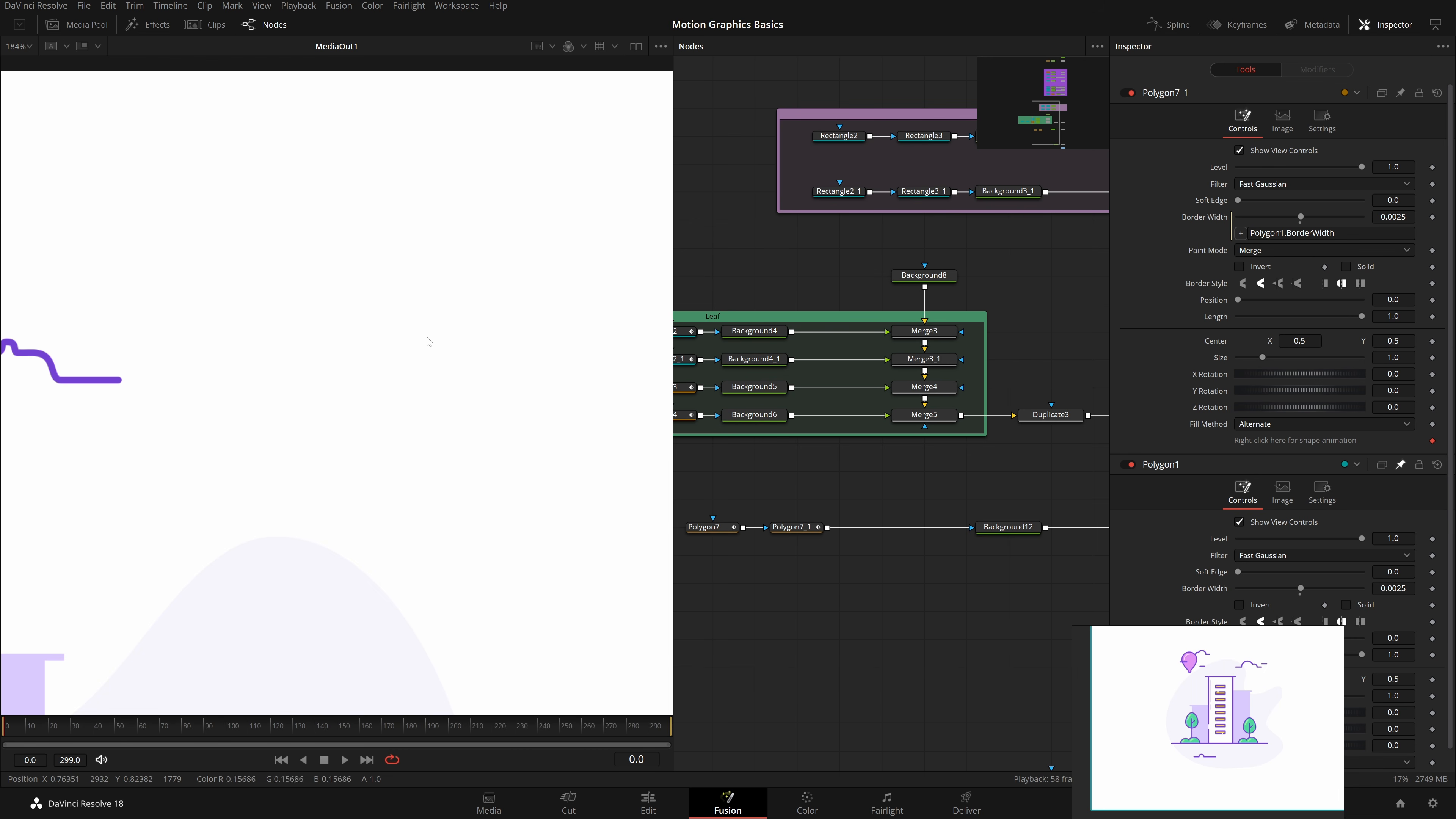
pyautogui.moveTo(364, 379); pyautogui.dragTo(400, 377)
pyautogui.scroll(2, 403, 382)
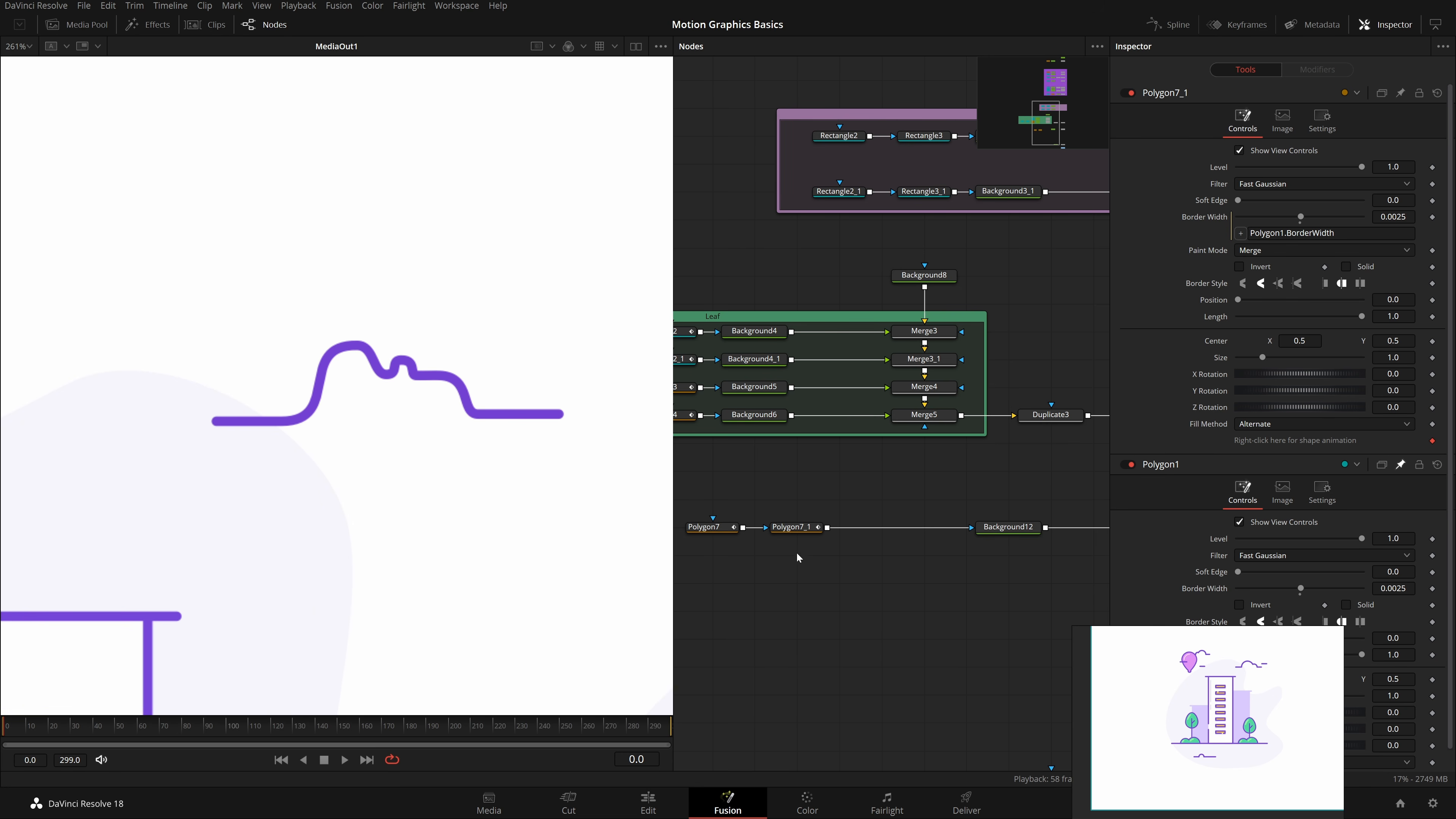
pyautogui.click(427, 359)
pyautogui.scroll(3, 427, 359)
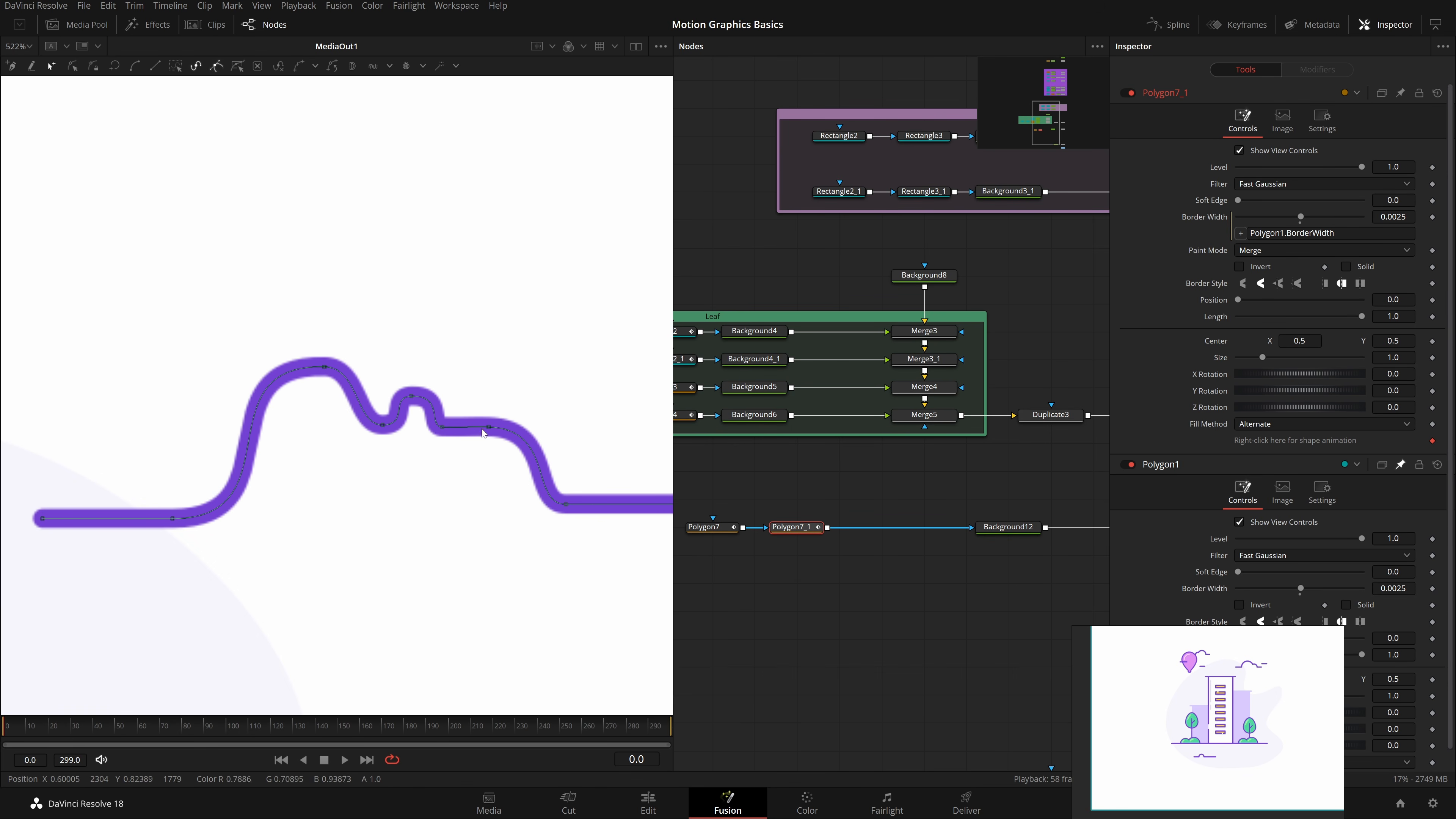
pyautogui.moveTo(442, 340); pyautogui.dragTo(339, 451)
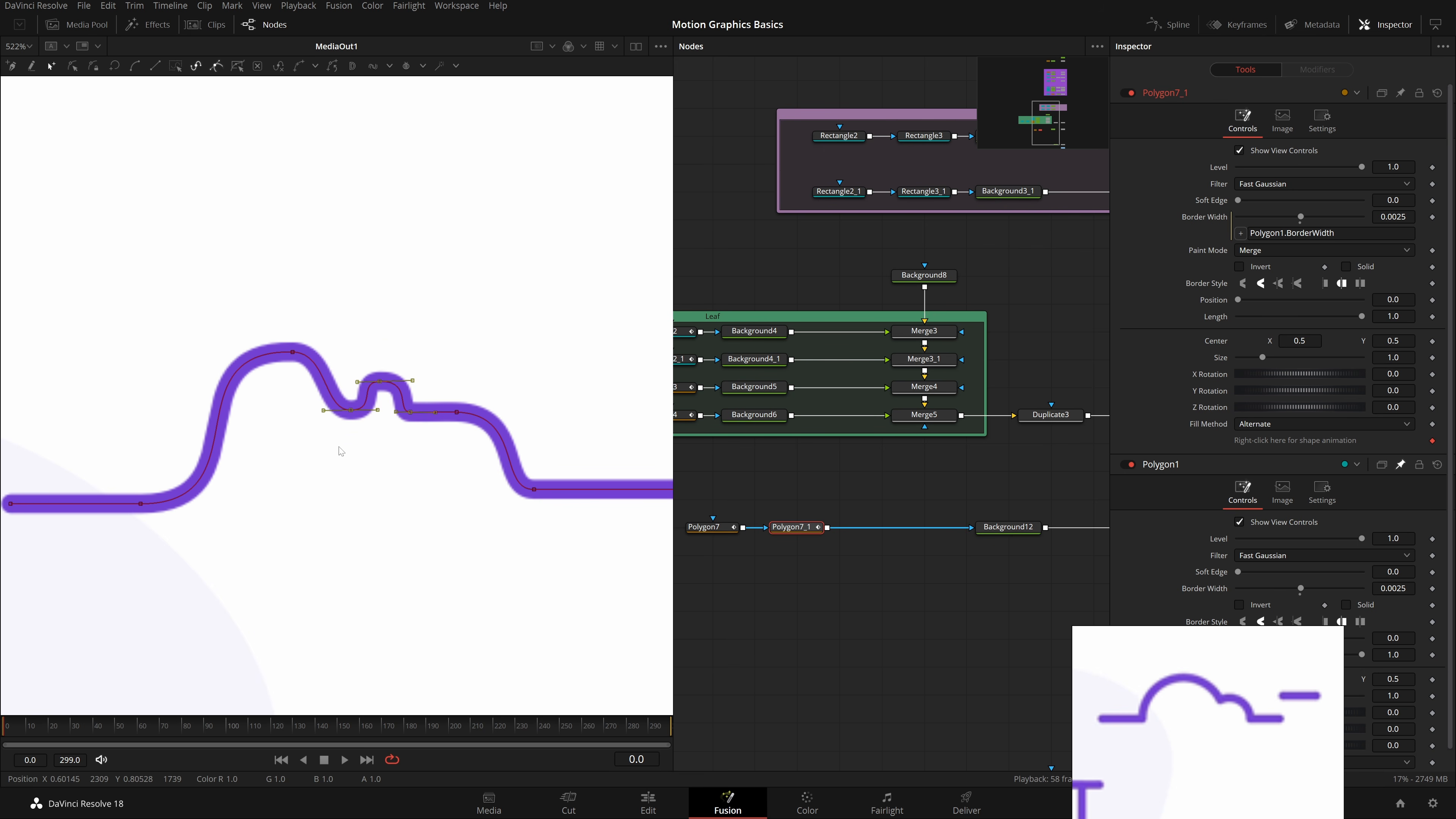
pyautogui.press('Delete')
pyautogui.moveTo(395, 412); pyautogui.dragTo(289, 409)
pyautogui.click(293, 352)
pyautogui.moveTo(457, 350); pyautogui.dragTo(465, 349)
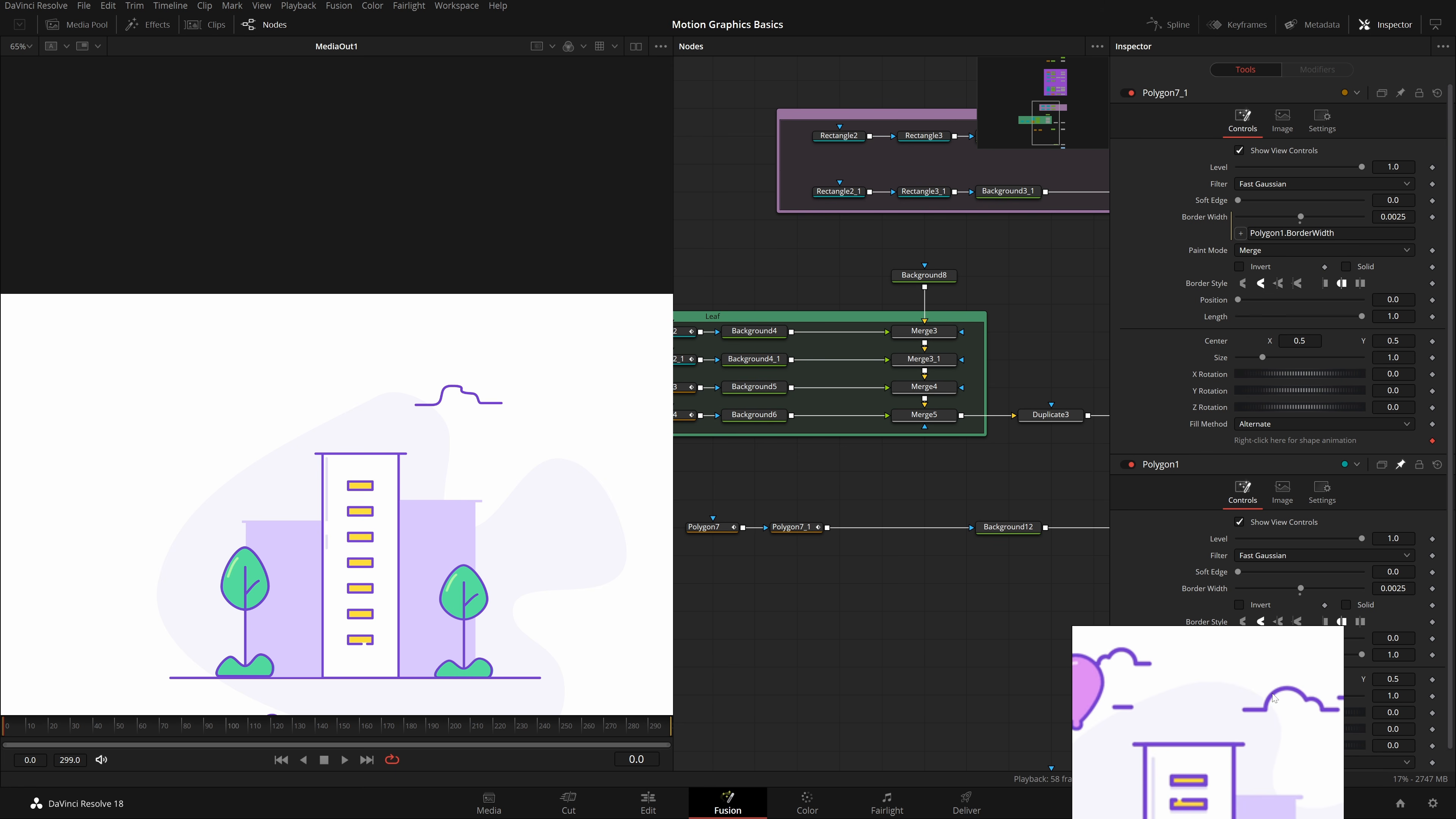
# Step: Duplicate Polygon7_1 and insert the copy between Polygon7_1 and Background12
pyautogui.scroll(-4, 936, 458)
pyautogui.moveTo(931, 523)
pyautogui.mouseDown()
pyautogui.moveTo(936, 458)
pyautogui.moveTo(854, 452)
pyautogui.moveTo(926, 453)
pyautogui.moveTo(928, 417)
pyautogui.mouseUp()
pyautogui.scroll(6, 873, 469)
pyautogui.click(874, 438)
pyautogui.hotkey('ctrl', 'c')
pyautogui.click(856, 453)
pyautogui.hotkey('ctrl', 'v')
pyautogui.scroll(2, 403, 349)
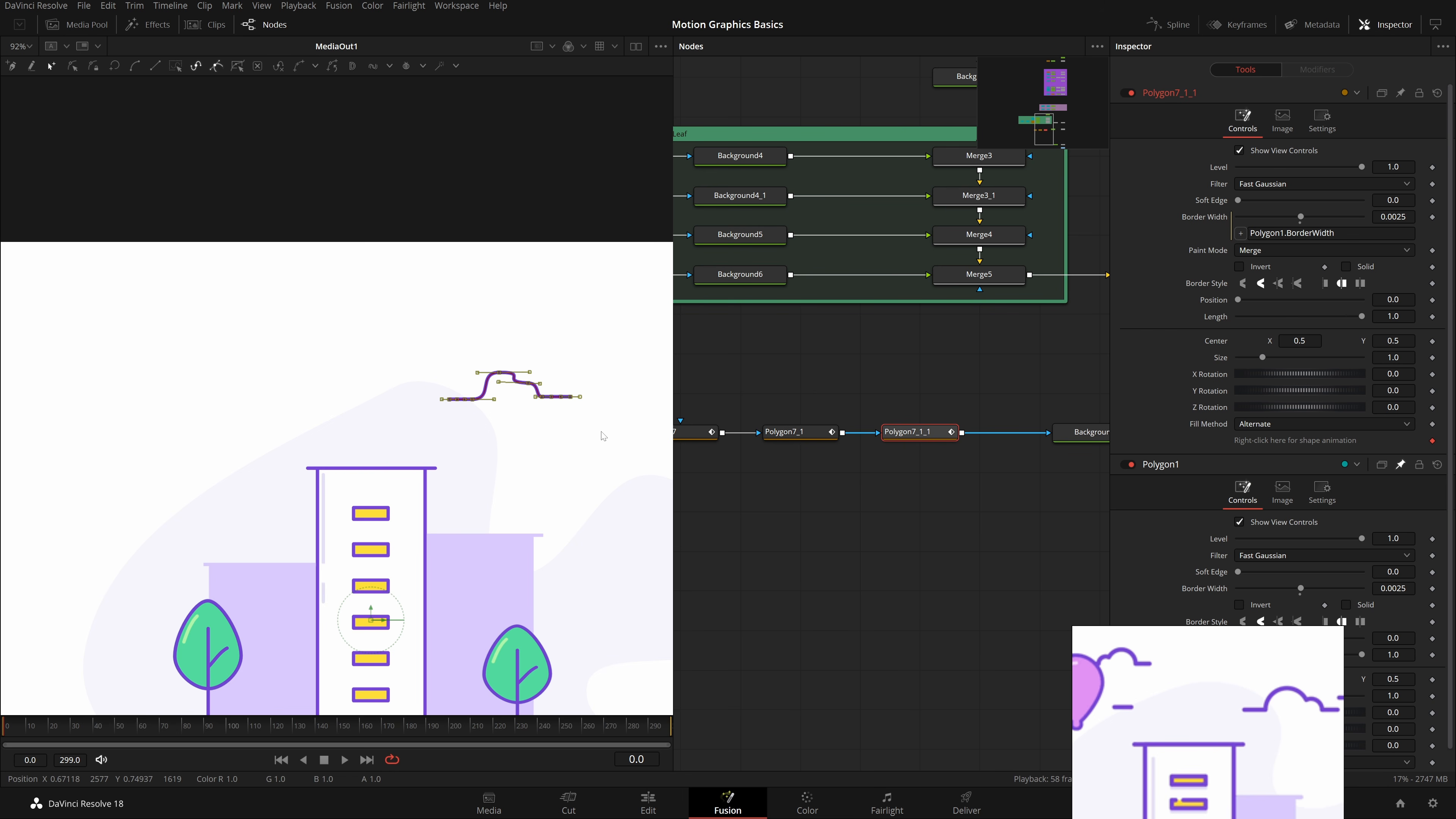
# Step: Replace the copied outline in Polygon7_1_1 with a short horizontal dash to the right of the cloud line
pyautogui.scroll(5, 595, 426)
pyautogui.scroll(-3, 496, 411)
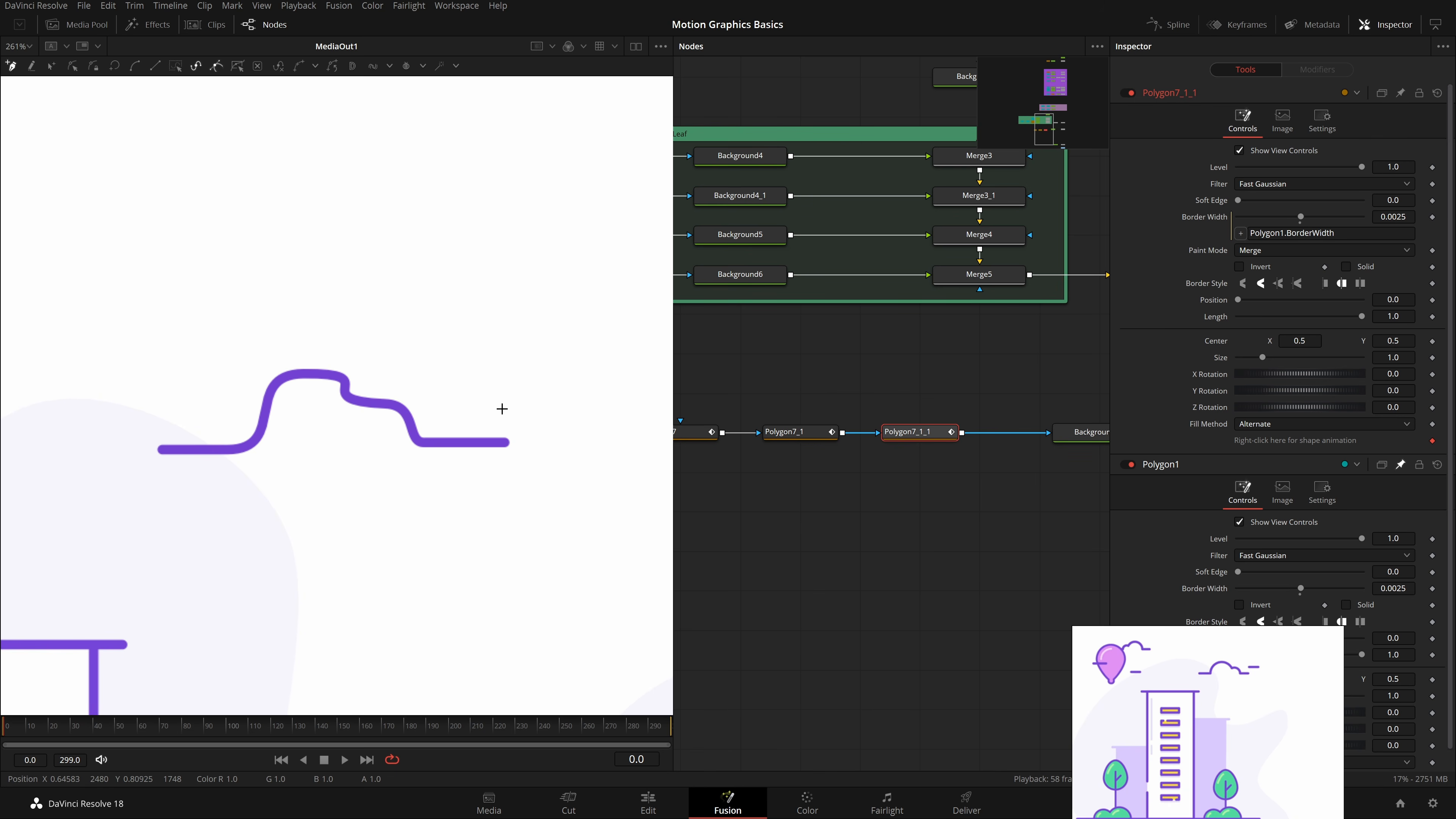
pyautogui.scroll(-3, 946, 513)
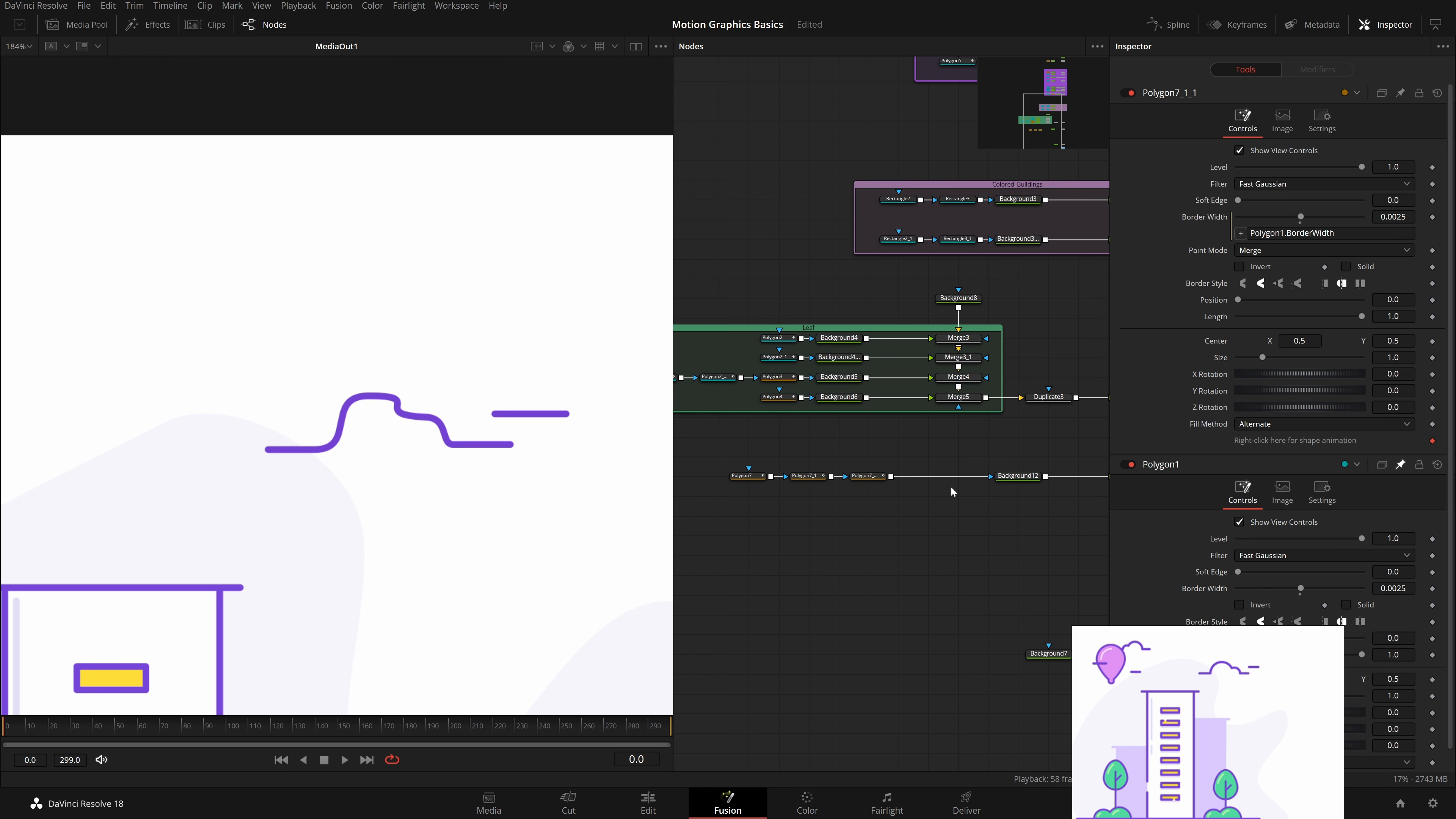
# Step: Insert another copy of the line mask between Polygon7_1_1 and Background12
pyautogui.hotkey('ctrl', 'v')
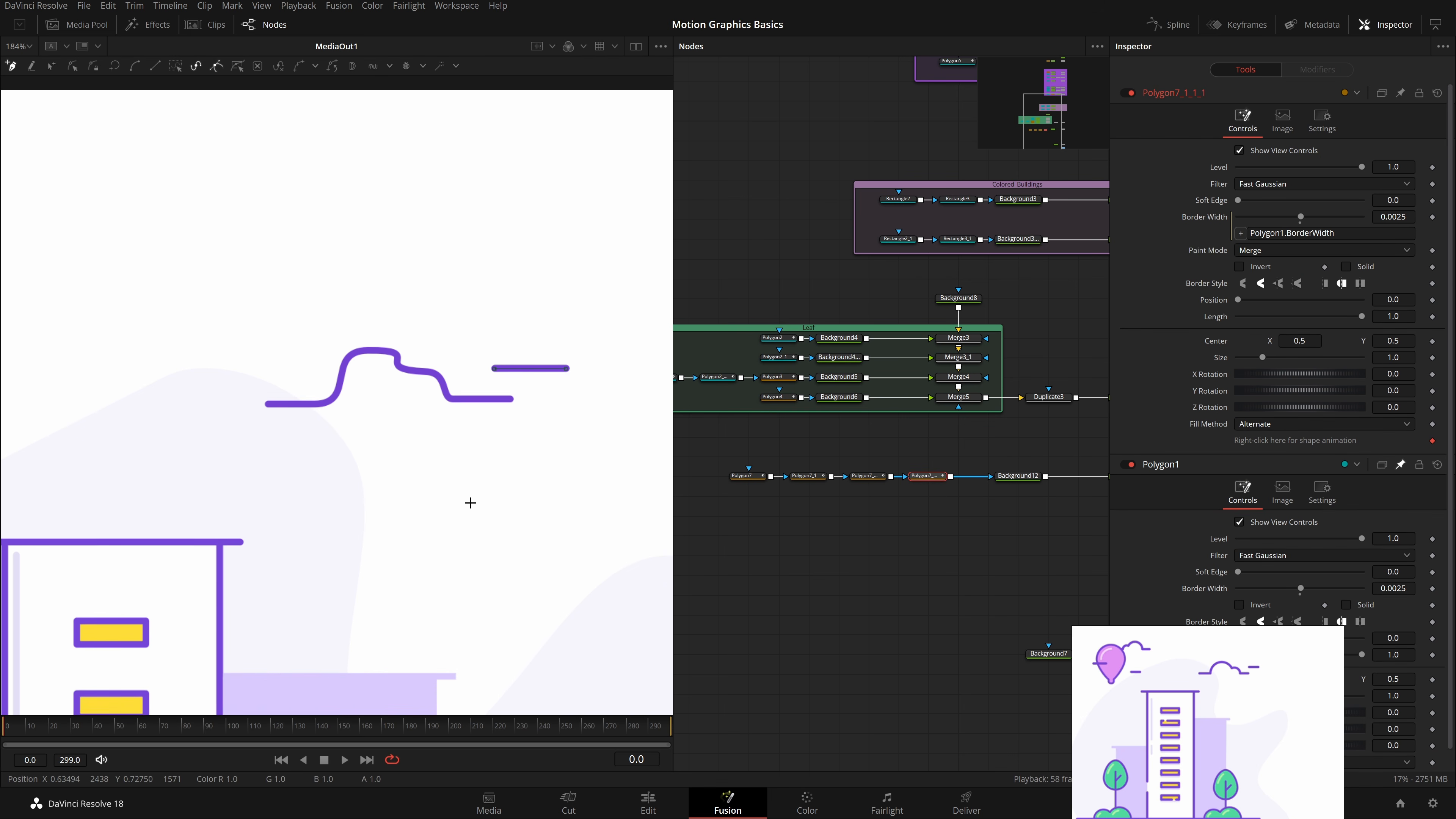
pyautogui.scroll(-3, 470, 502)
pyautogui.scroll(-3, 888, 551)
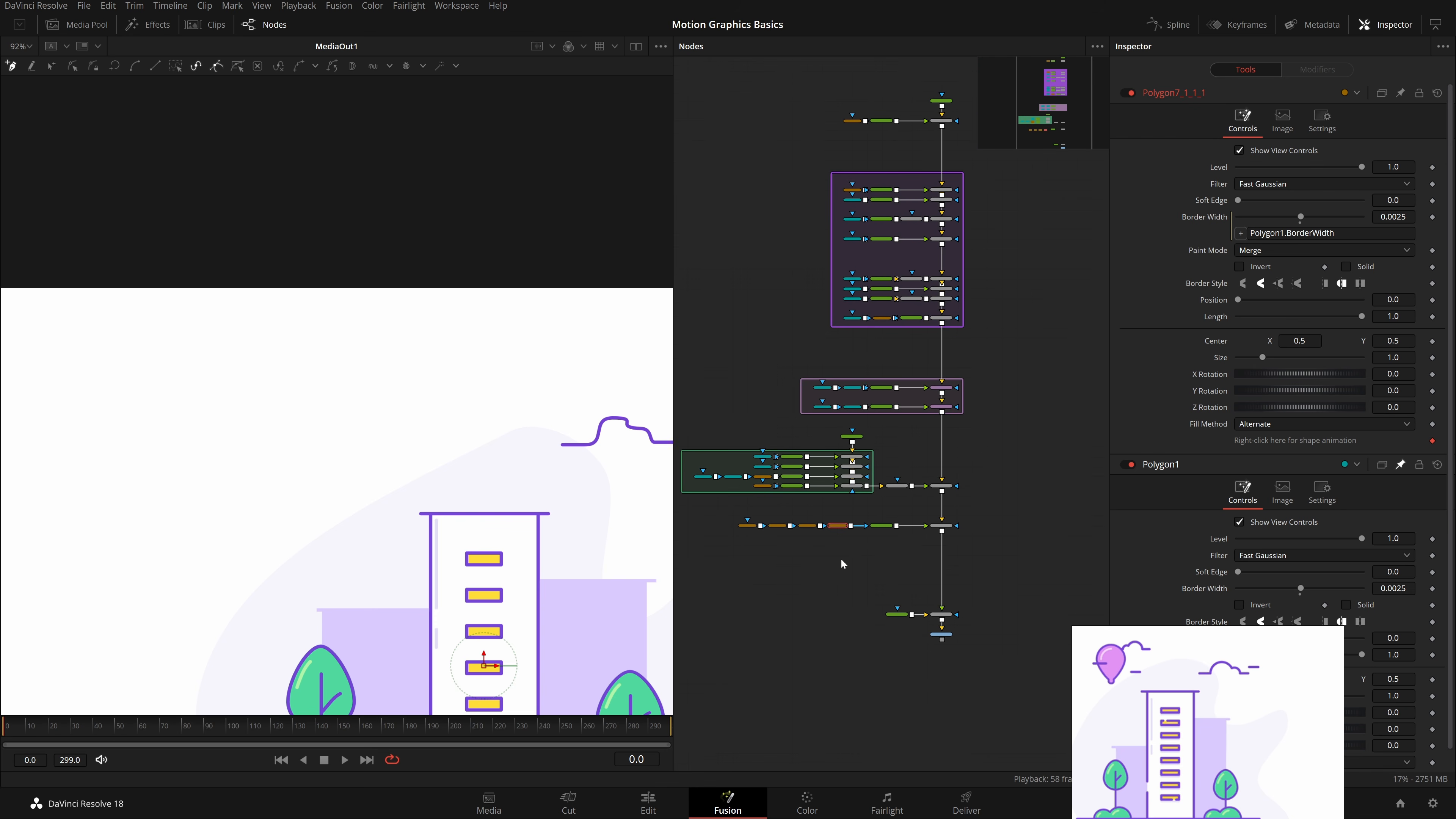
# Step: Move the cloud line branch with its masks, Background12 and Merge11 down to leave room below Merge6
pyautogui.moveTo(986, 555); pyautogui.dragTo(739, 510)
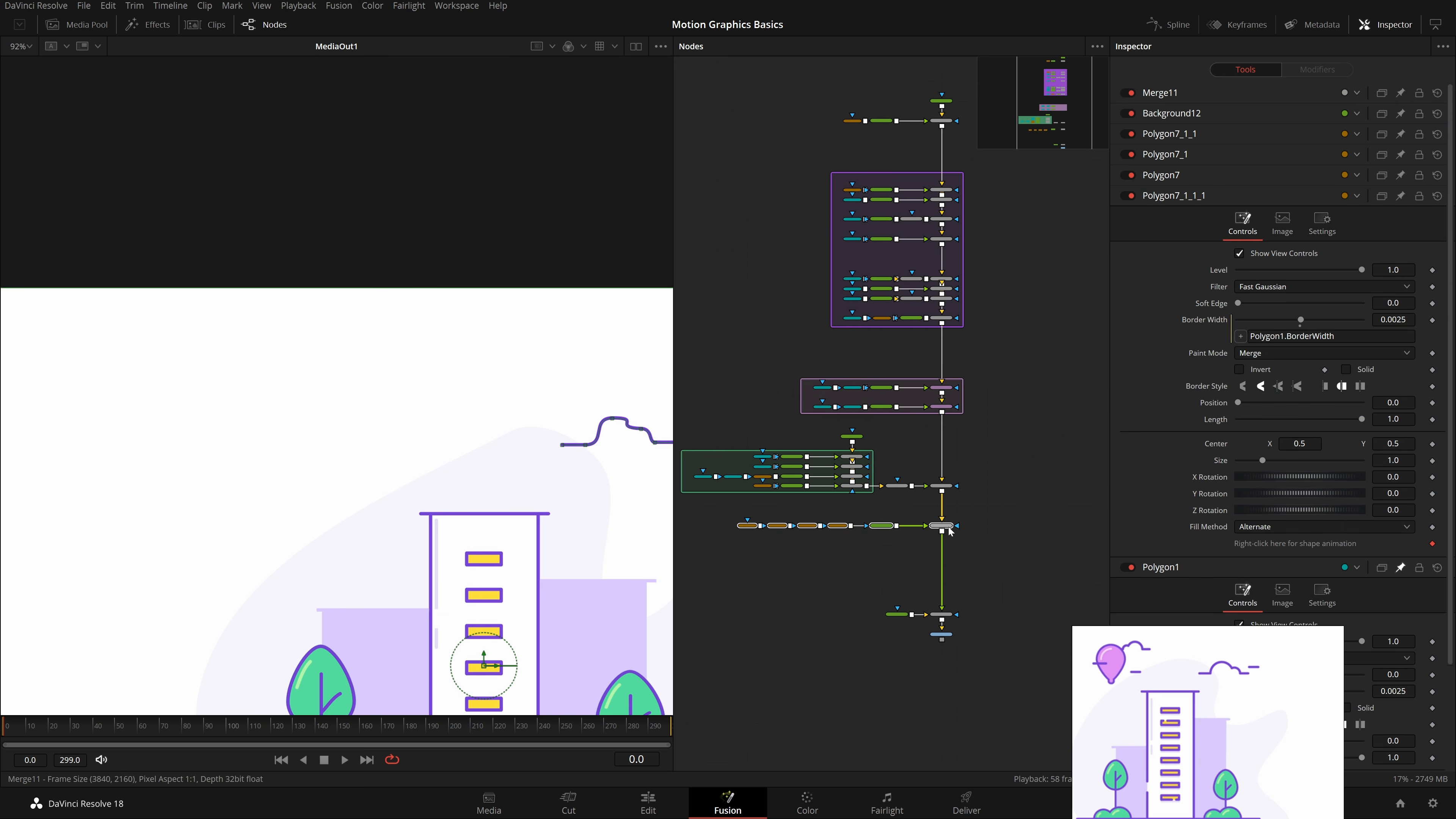
pyautogui.moveTo(954, 529); pyautogui.dragTo(954, 559)
pyautogui.click(954, 559)
pyautogui.scroll(3, 957, 550)
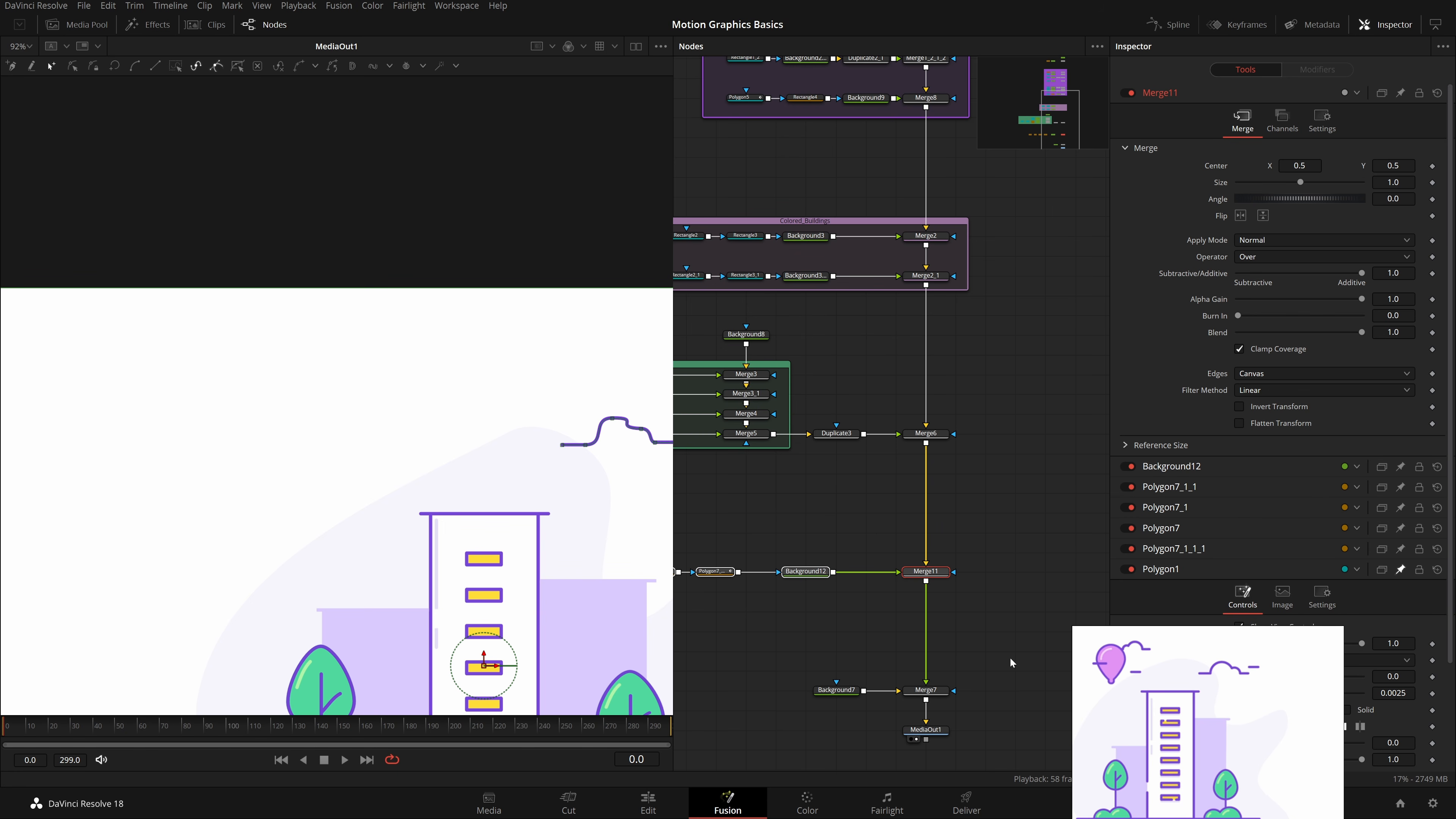
# Step: Add a Background node merged in after Merge6, and arrange it with its merge above the cloud line branch
pyautogui.click(925, 433)
pyautogui.hotkey('shift', 'space')
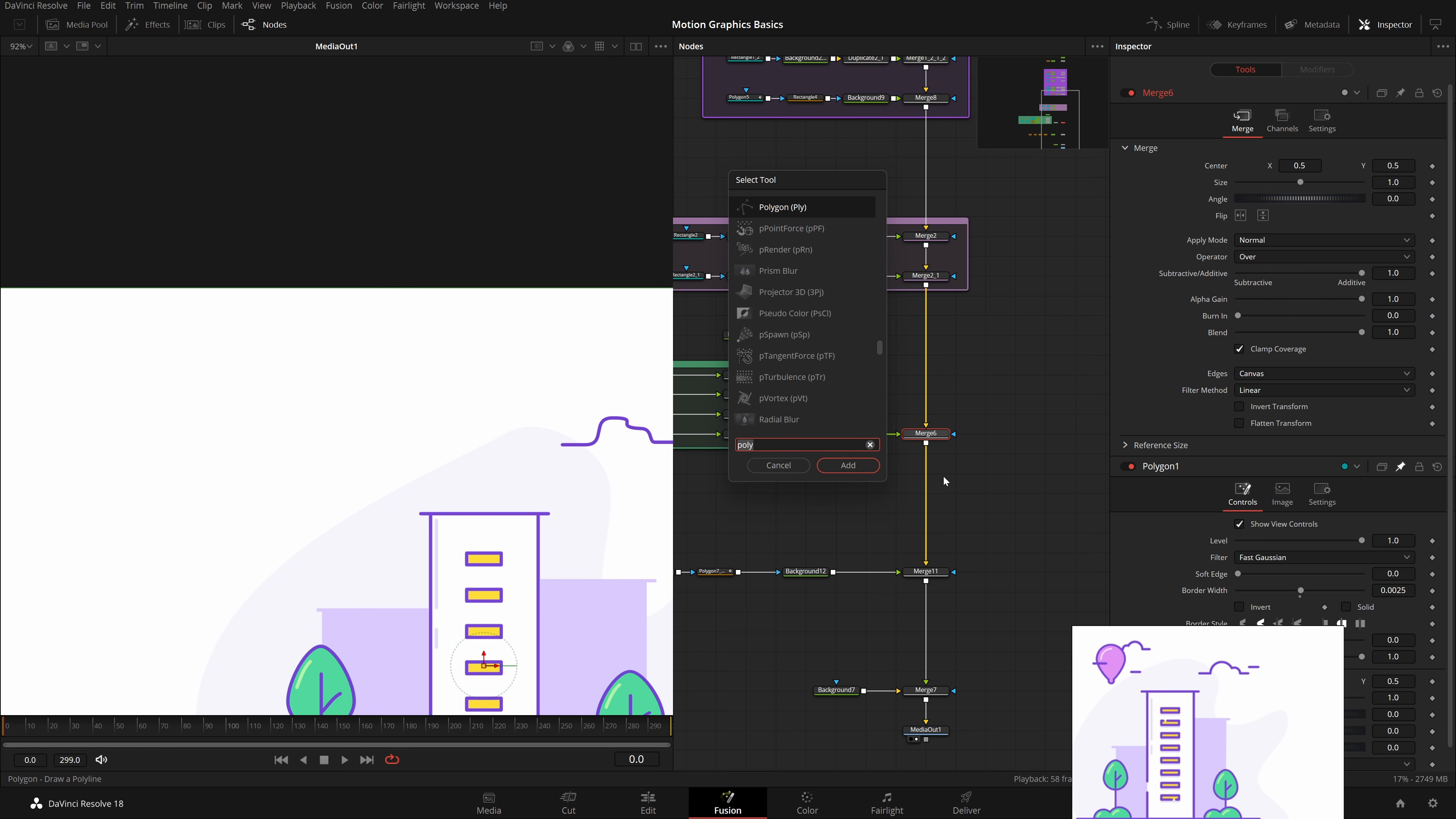
pyautogui.write('bg')
pyautogui.press('Return')
pyautogui.moveTo(998, 550); pyautogui.dragTo(938, 524)
pyautogui.moveTo(985, 333); pyautogui.dragTo(835, 509)
# Step: Set the new background's color to the reference balloon's pink-purple, #d789f6, sampled from the screen
pyautogui.click(1252, 228)
pyautogui.click(635, 406)
pyautogui.click(1121, 659)
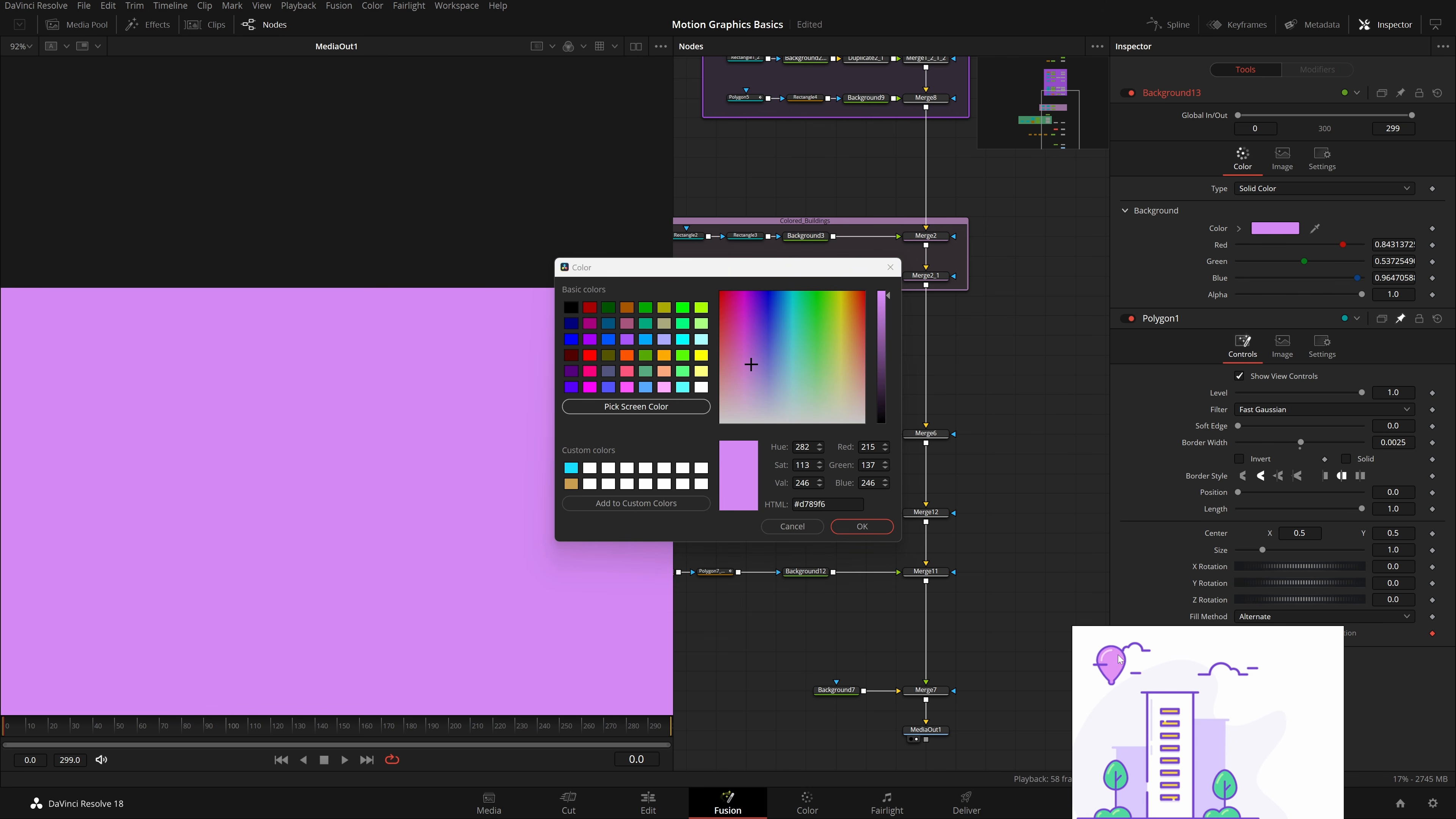
pyautogui.click(863, 526)
pyautogui.moveTo(835, 516); pyautogui.dragTo(935, 500)
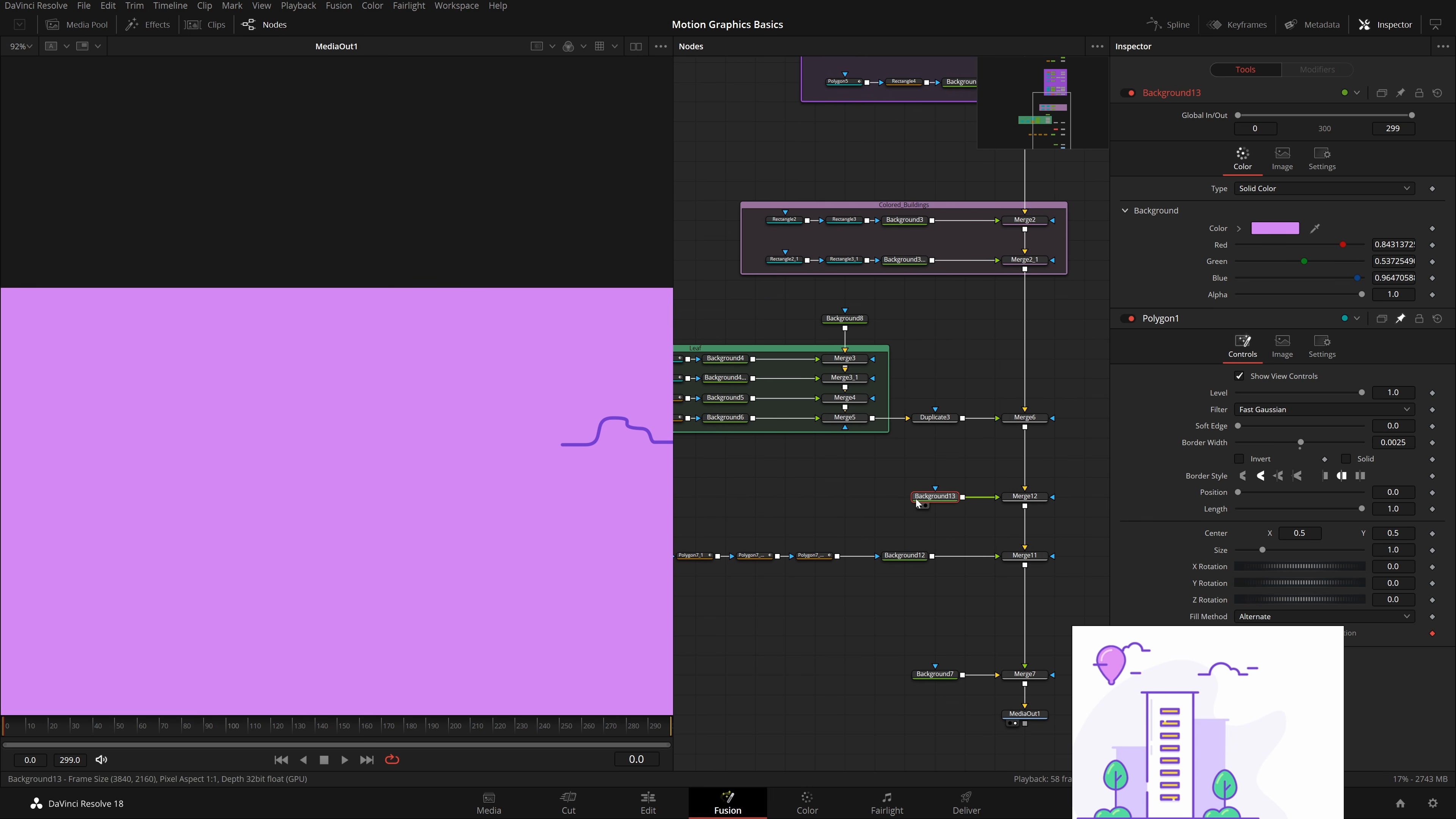
# Step: Add a Polygon mask to Background13
pyautogui.hotkey('shift', 'space')
pyautogui.press('Escape')
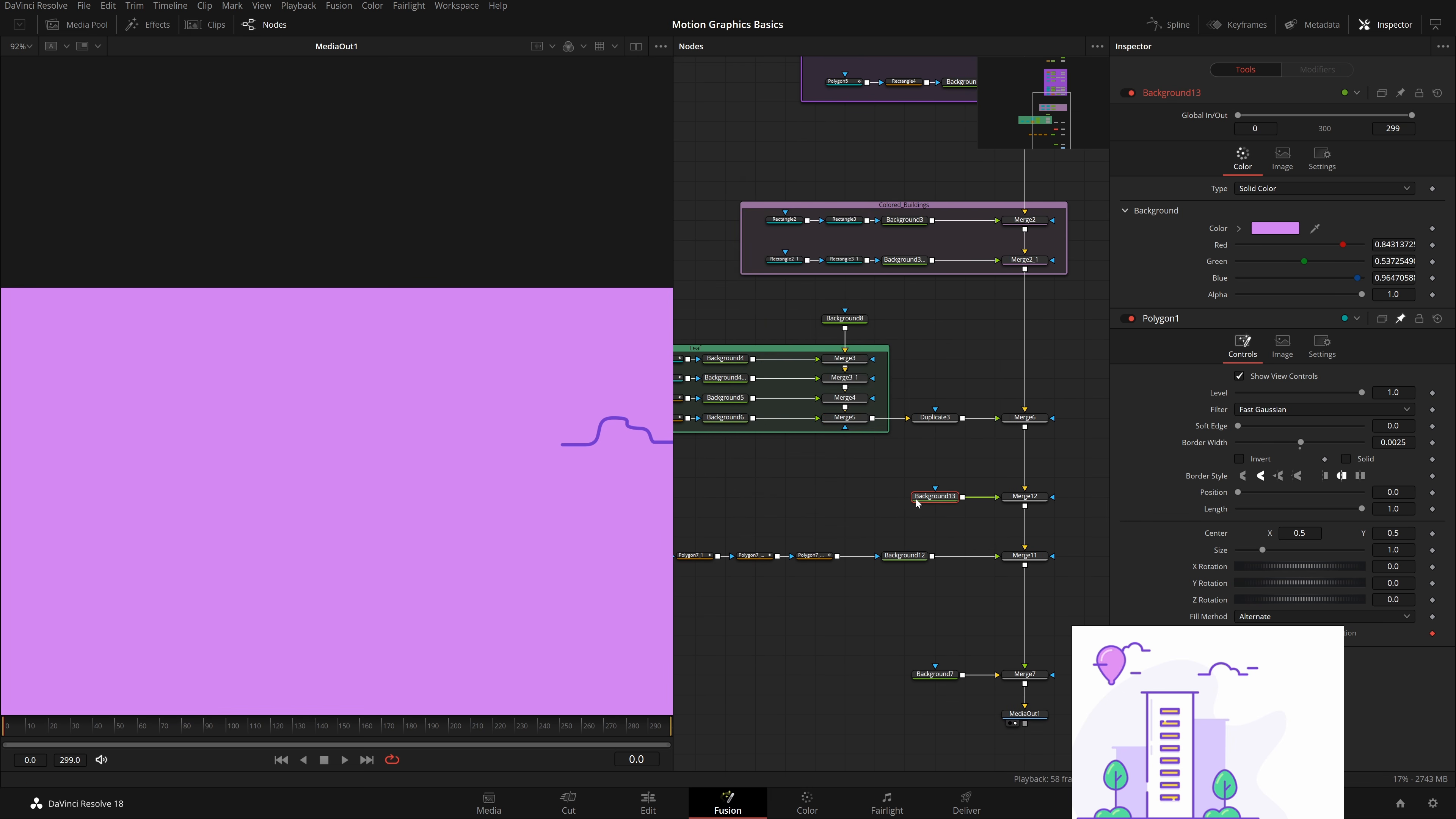
pyautogui.hotkey('shift', 'space')
pyautogui.write('poly')
pyautogui.press('Return')
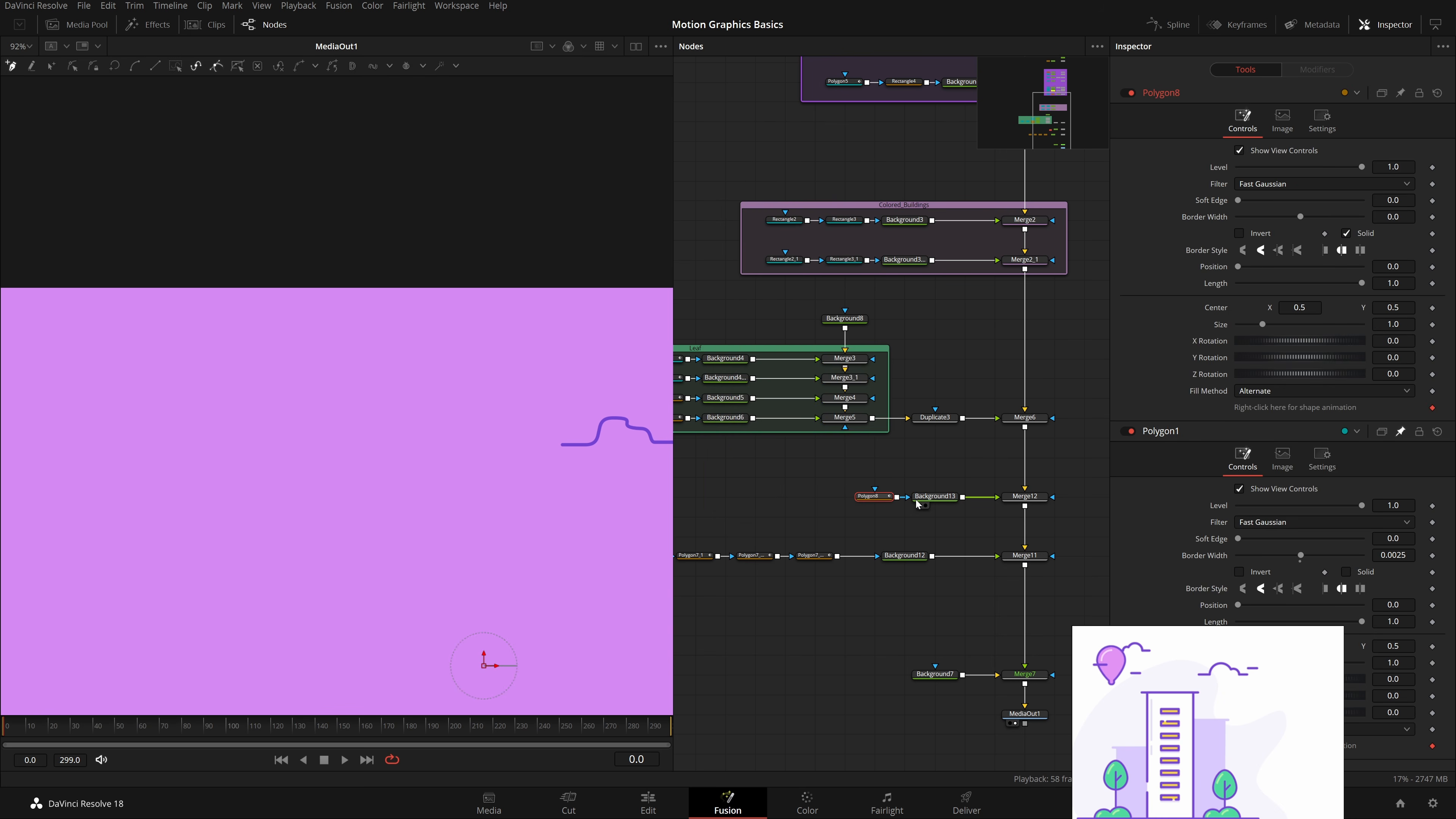
# Step: Draw a closed diamond-shaped balloon outline with a small square neck in the sky to the upper left of the main building
pyautogui.scroll(-3, 370, 416)
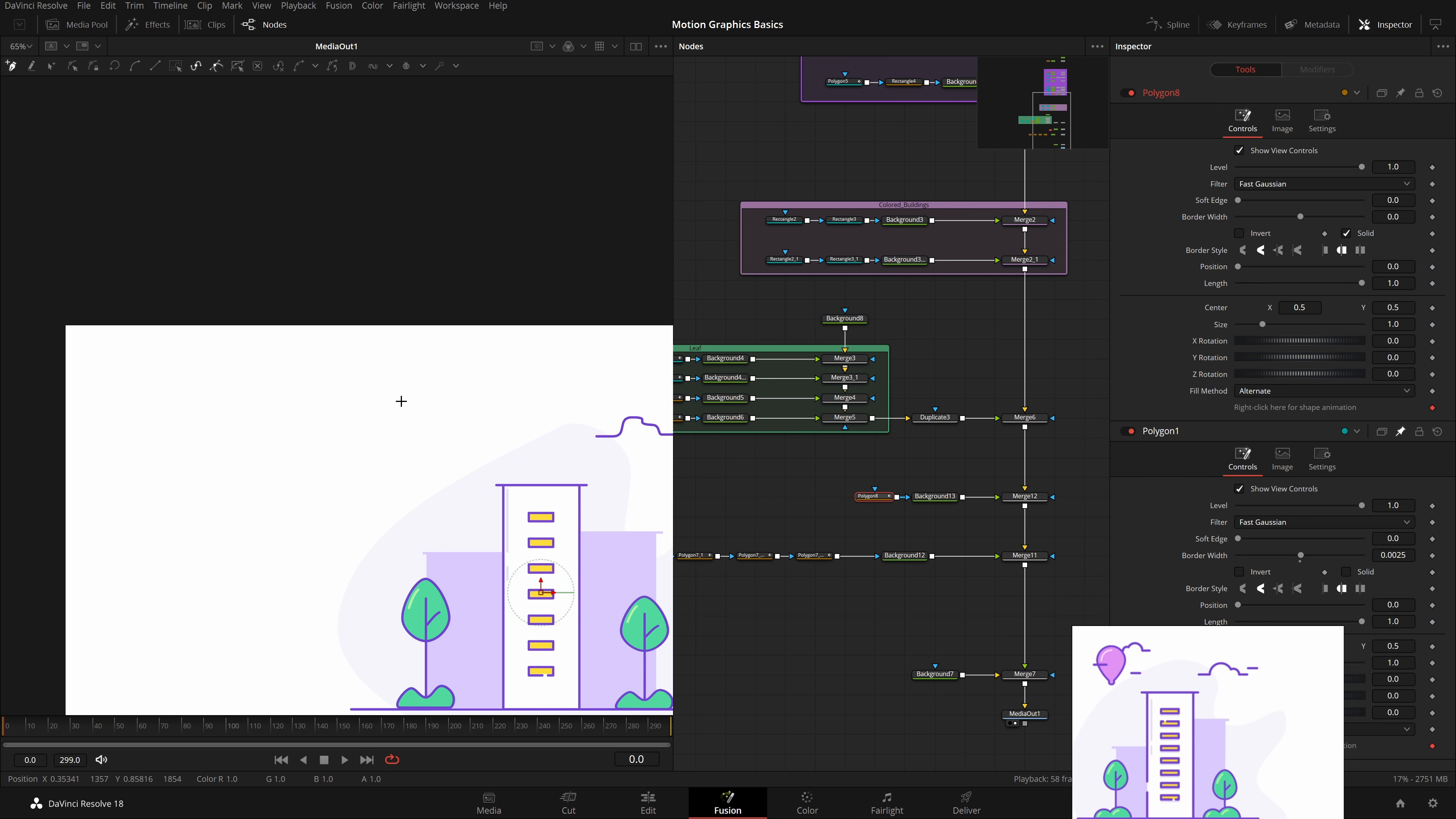
pyautogui.click(385, 388)
pyautogui.click(353, 420)
pyautogui.click(337, 435)
pyautogui.scroll(5, 367, 485)
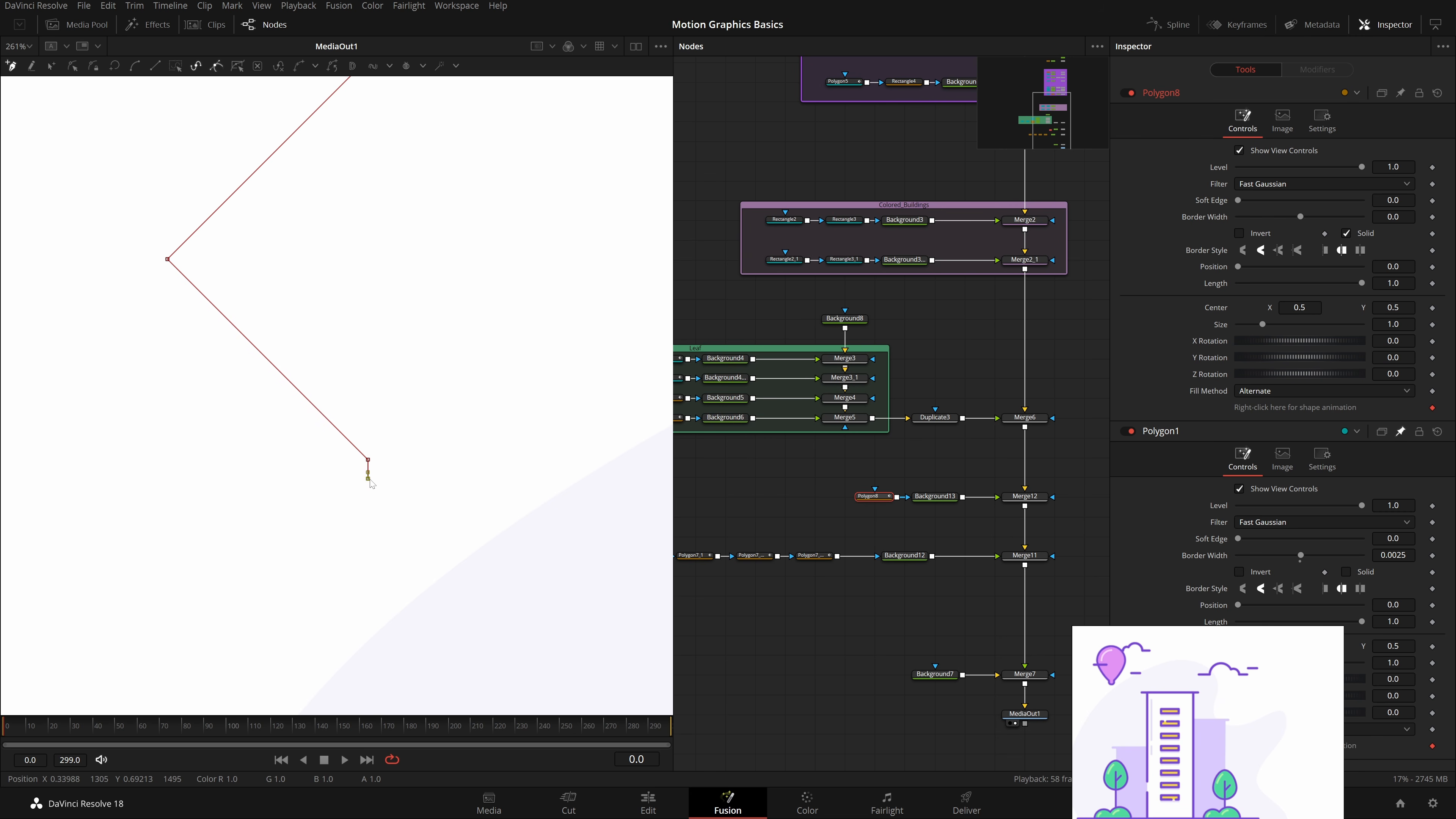
pyautogui.click(407, 454)
pyautogui.moveTo(487, 434); pyautogui.dragTo(425, 509)
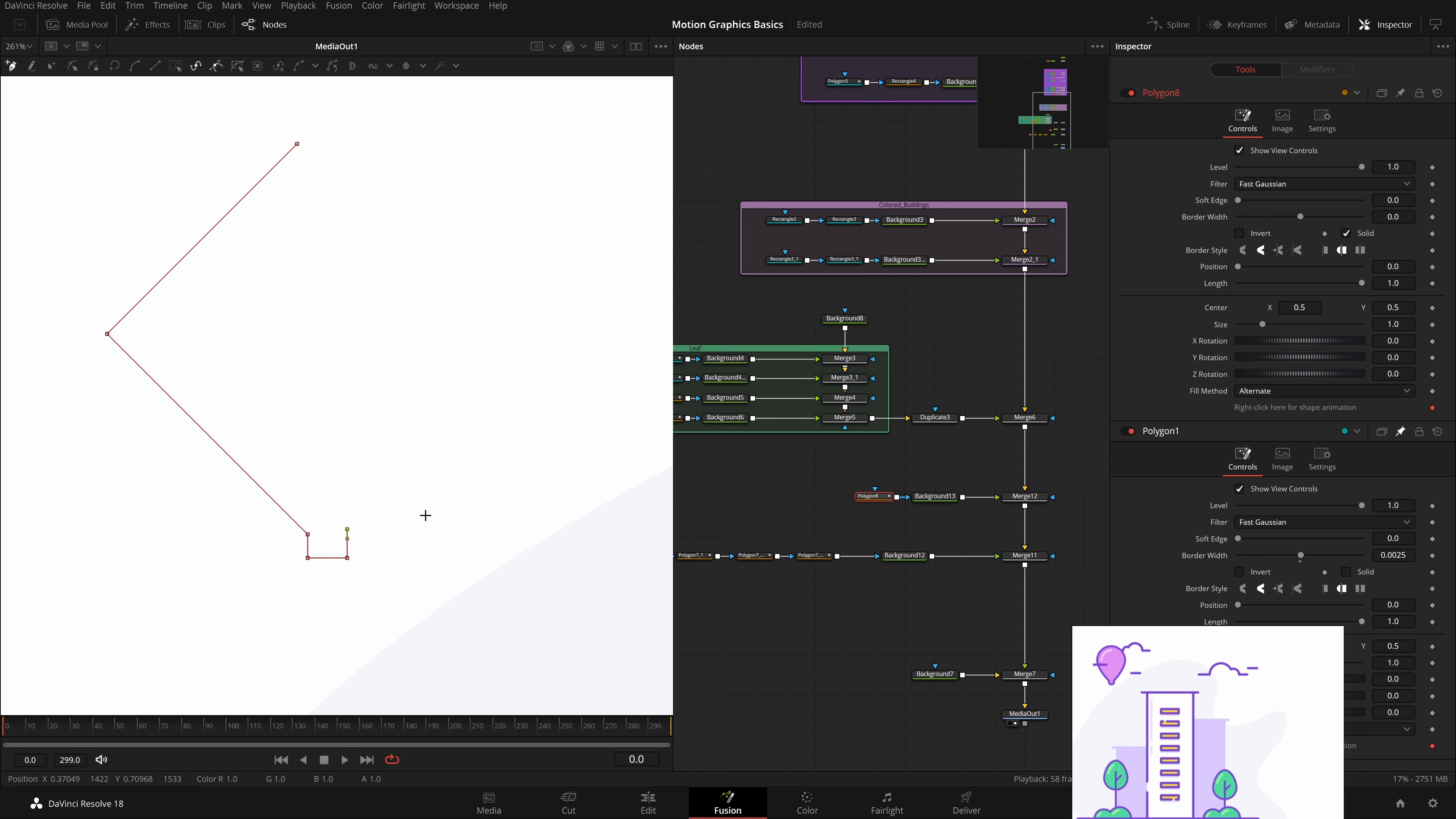
pyautogui.click(544, 332)
pyautogui.click(297, 145)
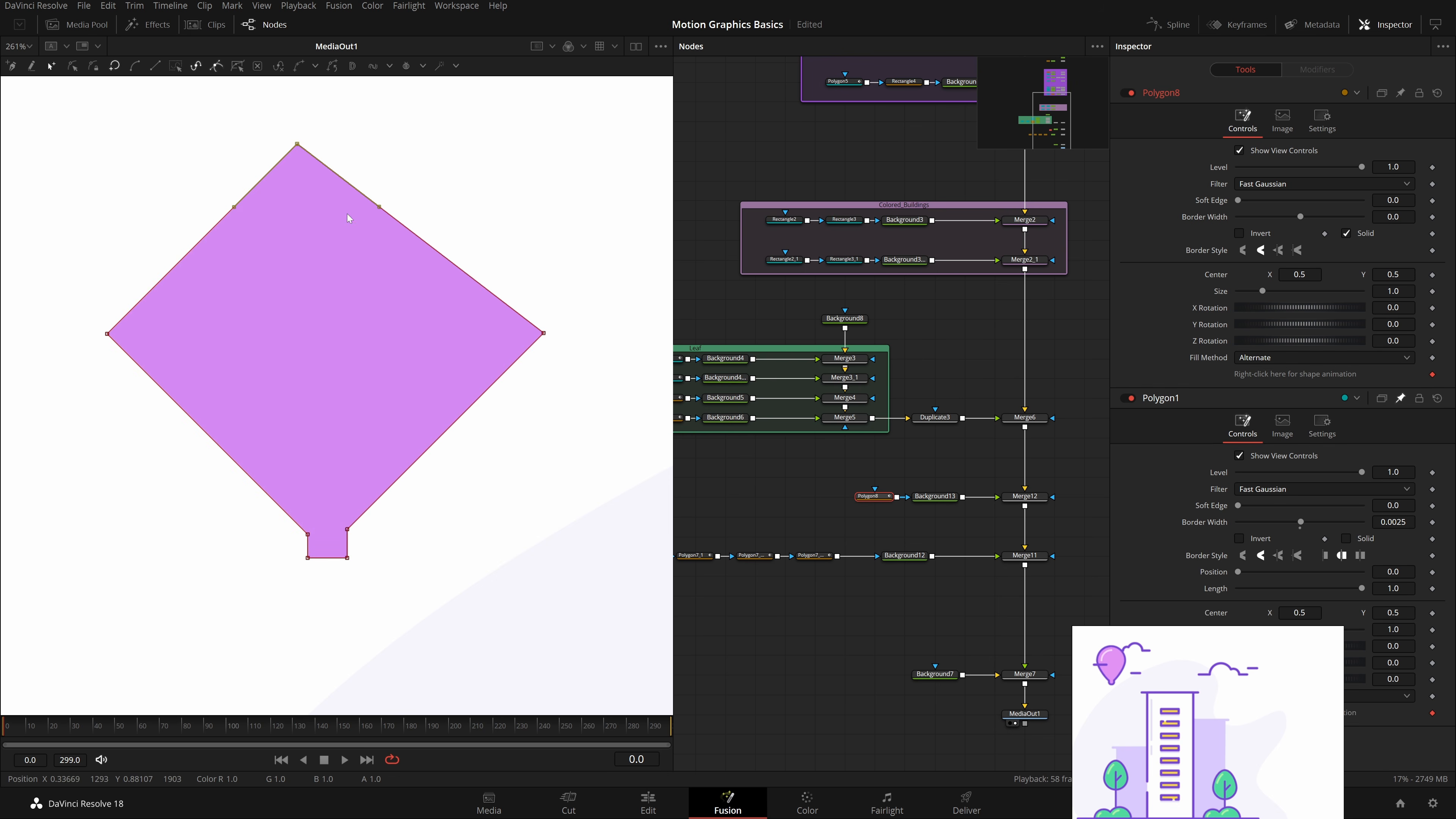
# Step: Smooth all the balloon's points into curves and adjust the handles of its right side point
pyautogui.scroll(-4, 383, 313)
pyautogui.hotkey('shift', 's')
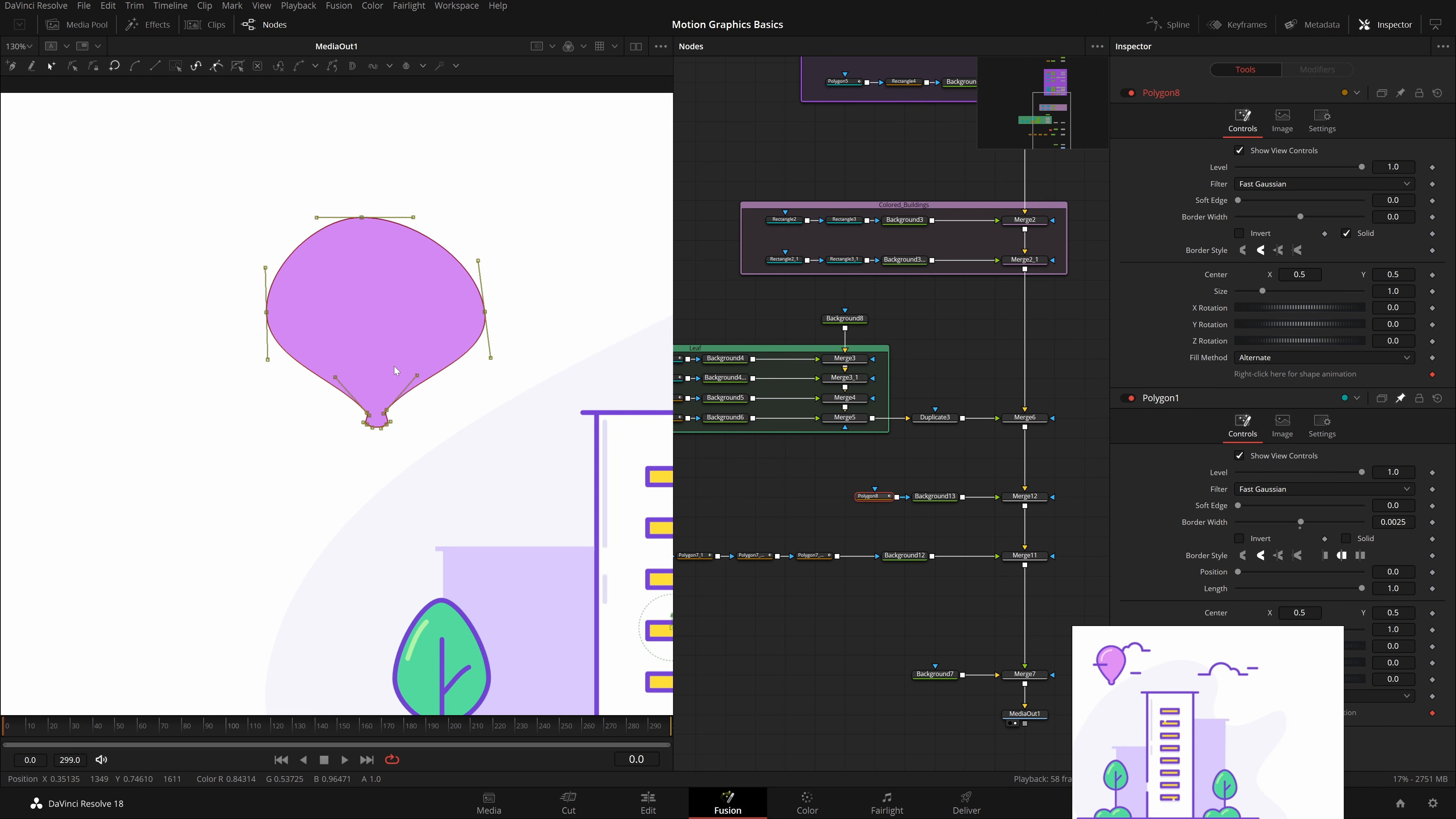
pyautogui.scroll(2, 394, 366)
pyautogui.moveTo(528, 353); pyautogui.dragTo(519, 357)
pyautogui.moveTo(521, 288); pyautogui.dragTo(482, 296)
pyautogui.hotkey('ctrl', 'z')
# Step: Narrow the balloon by moving its left and right side points inward
pyautogui.moveTo(572, 275); pyautogui.dragTo(431, 337)
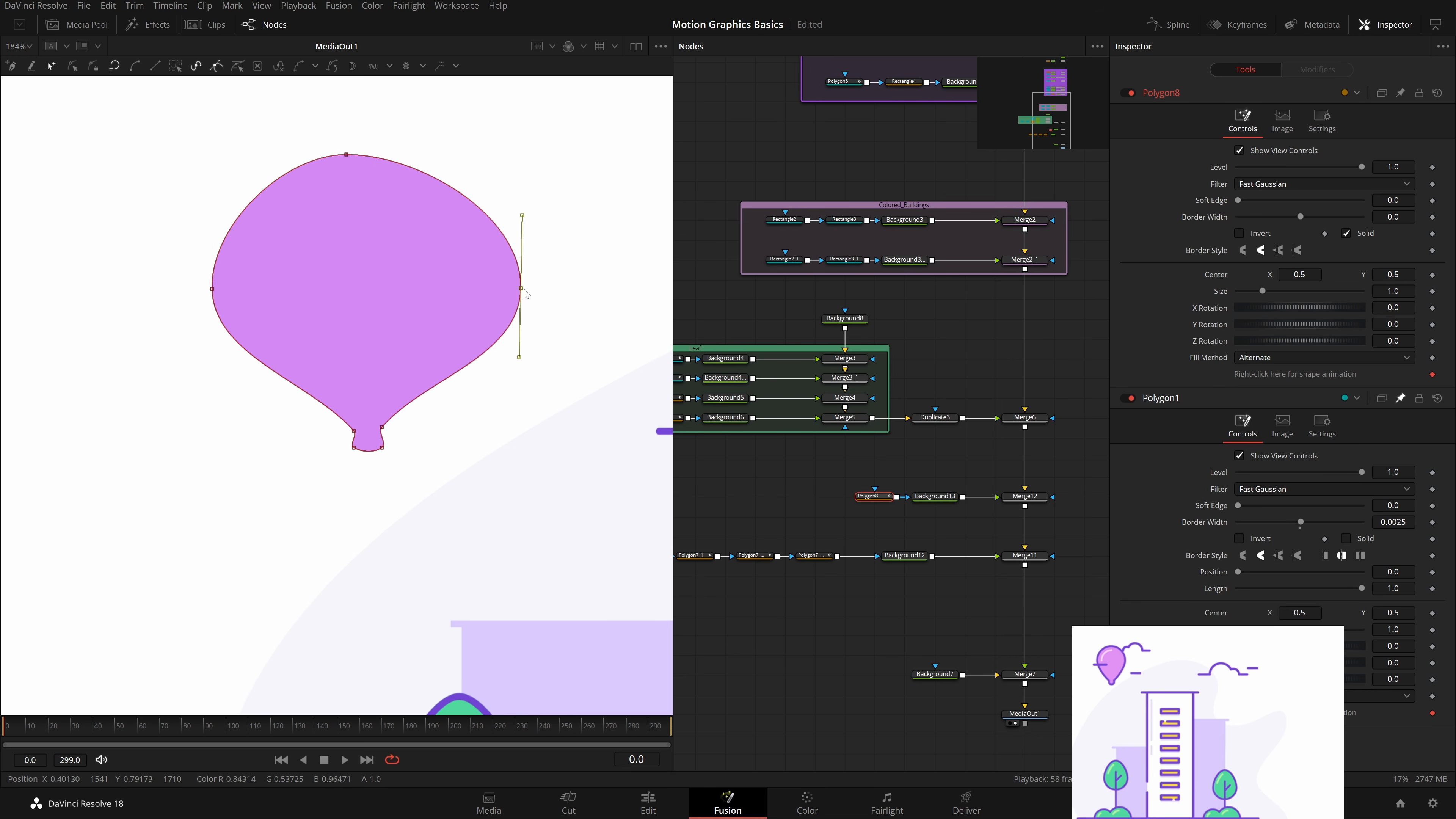
pyautogui.moveTo(522, 288); pyautogui.dragTo(444, 288)
pyautogui.moveTo(140, 266); pyautogui.dragTo(292, 313)
pyautogui.moveTo(212, 289); pyautogui.dragTo(265, 289)
pyautogui.moveTo(584, 209); pyautogui.dragTo(461, 288)
# Step: Shorten the balloon by moving its neck points up
pyautogui.moveTo(232, 123); pyautogui.dragTo(487, 321)
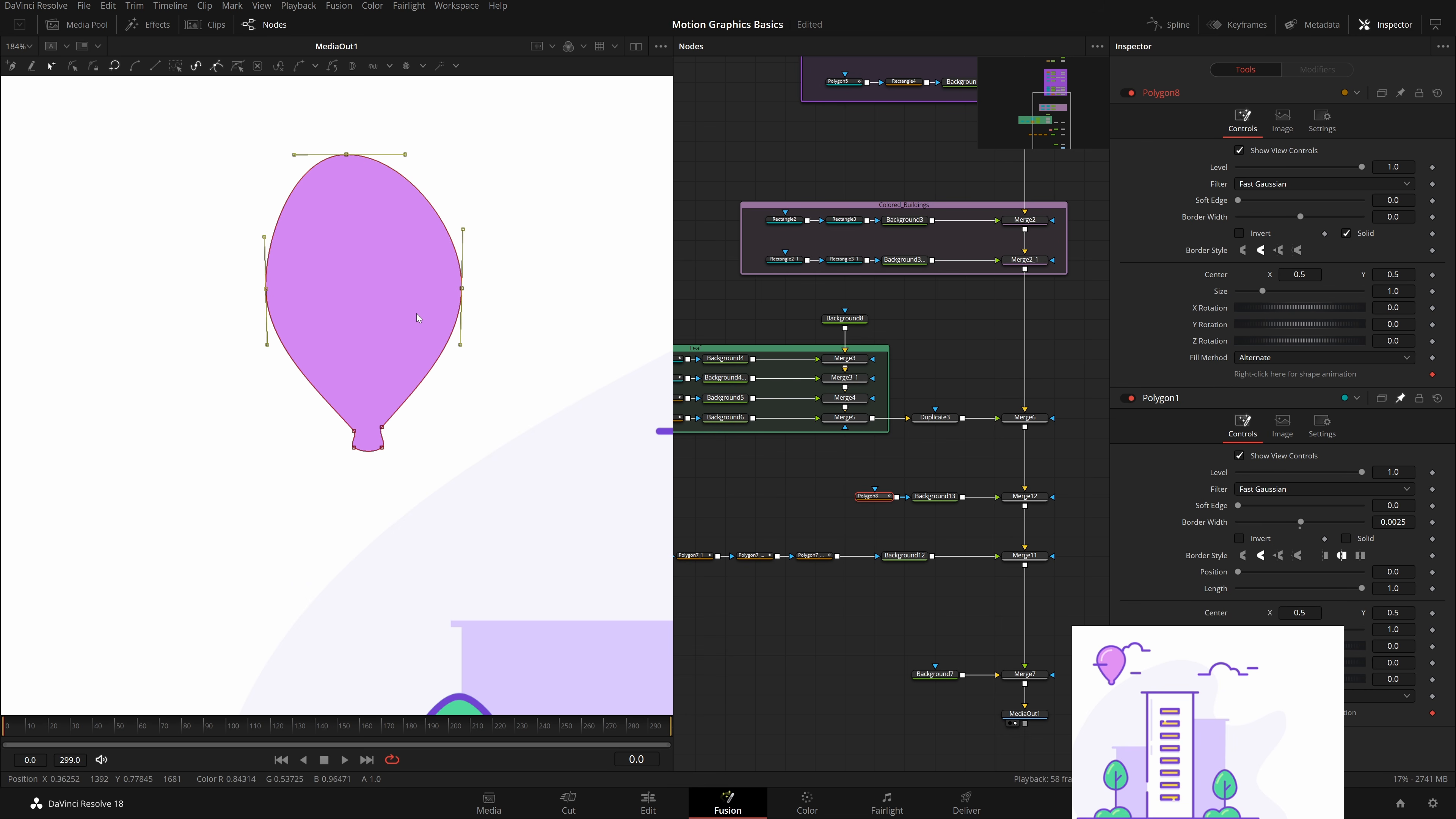
pyautogui.hotkey('ctrl', 's')
pyautogui.moveTo(510, 473); pyautogui.dragTo(308, 397)
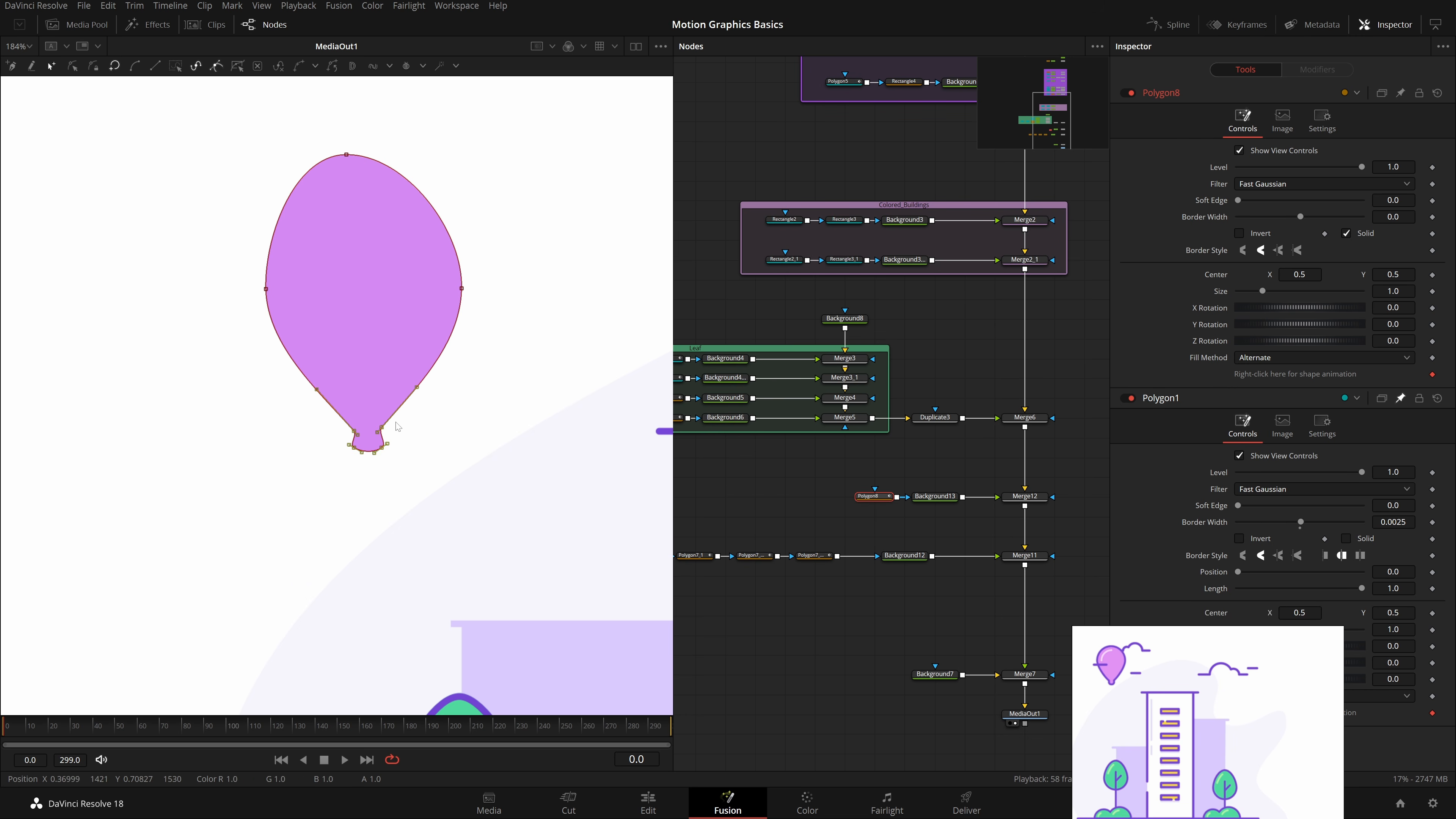
pyautogui.hotkey('ctrl', 'a')
pyautogui.hotkey('shift', 's')
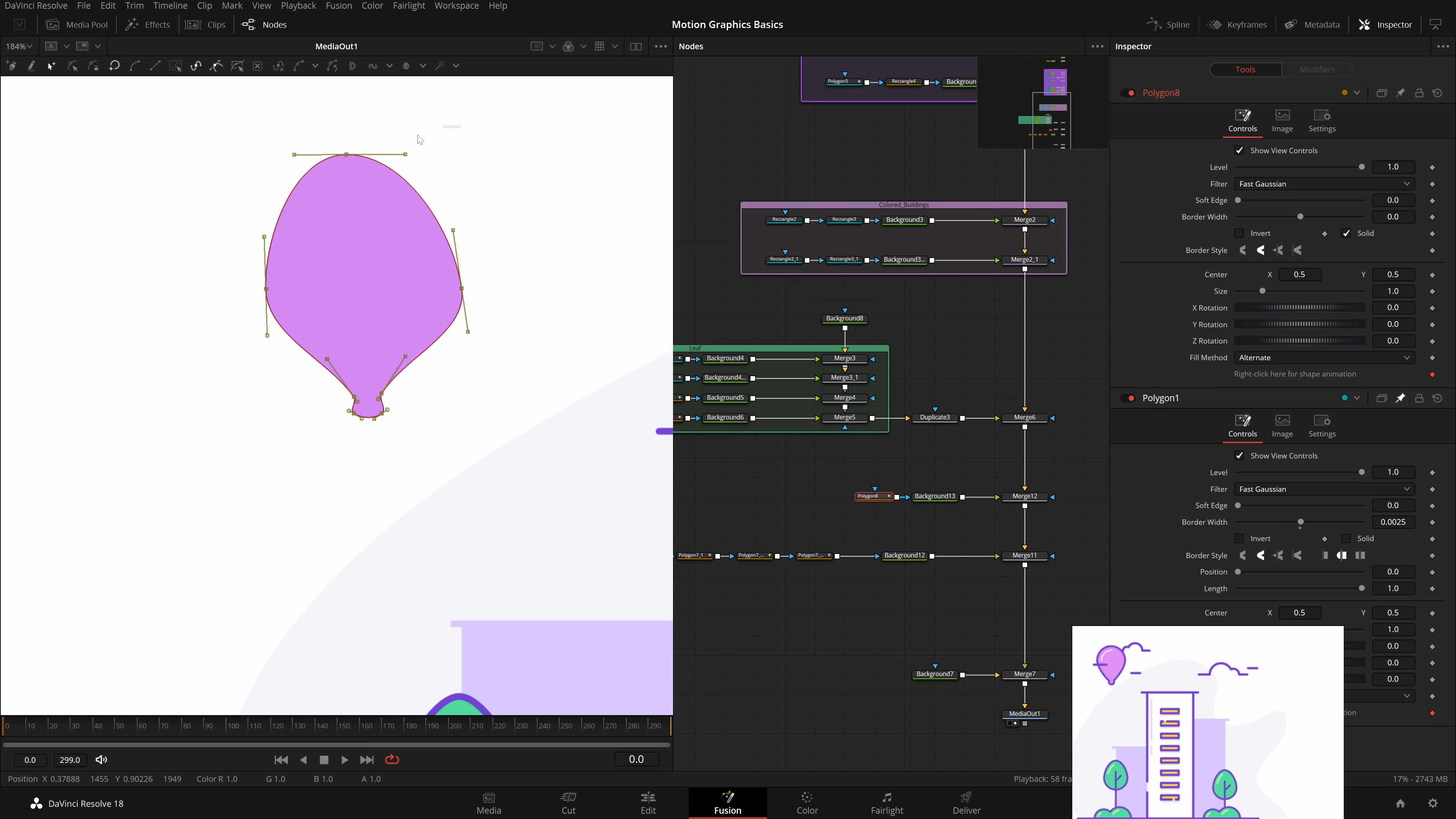
# Step: Reposition the balloon's top and side points to make its upper part rounder and more symmetrical
pyautogui.moveTo(417, 136); pyautogui.dragTo(307, 212)
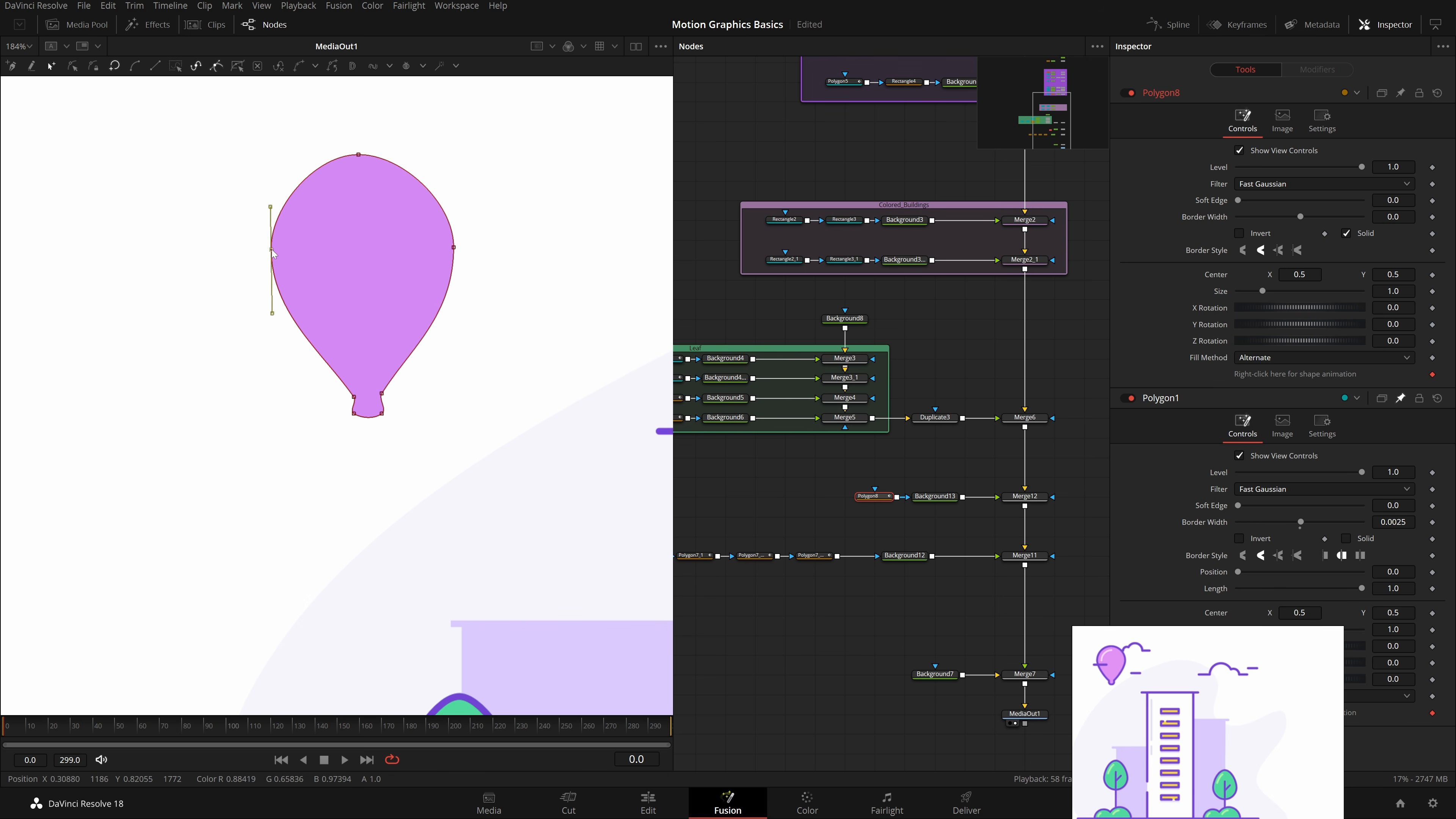
pyautogui.moveTo(272, 250); pyautogui.dragTo(273, 258)
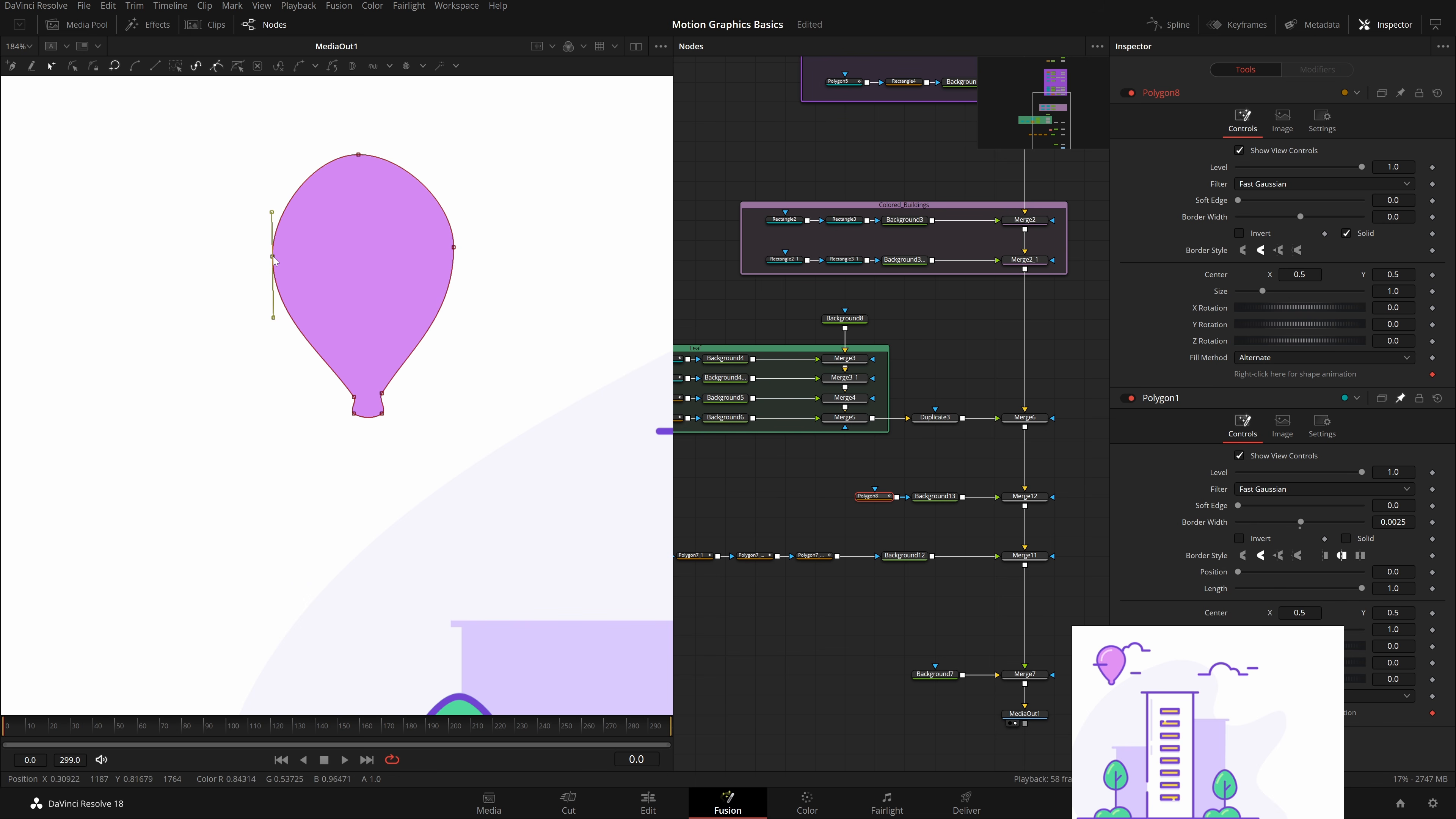
pyautogui.click(731, 497)
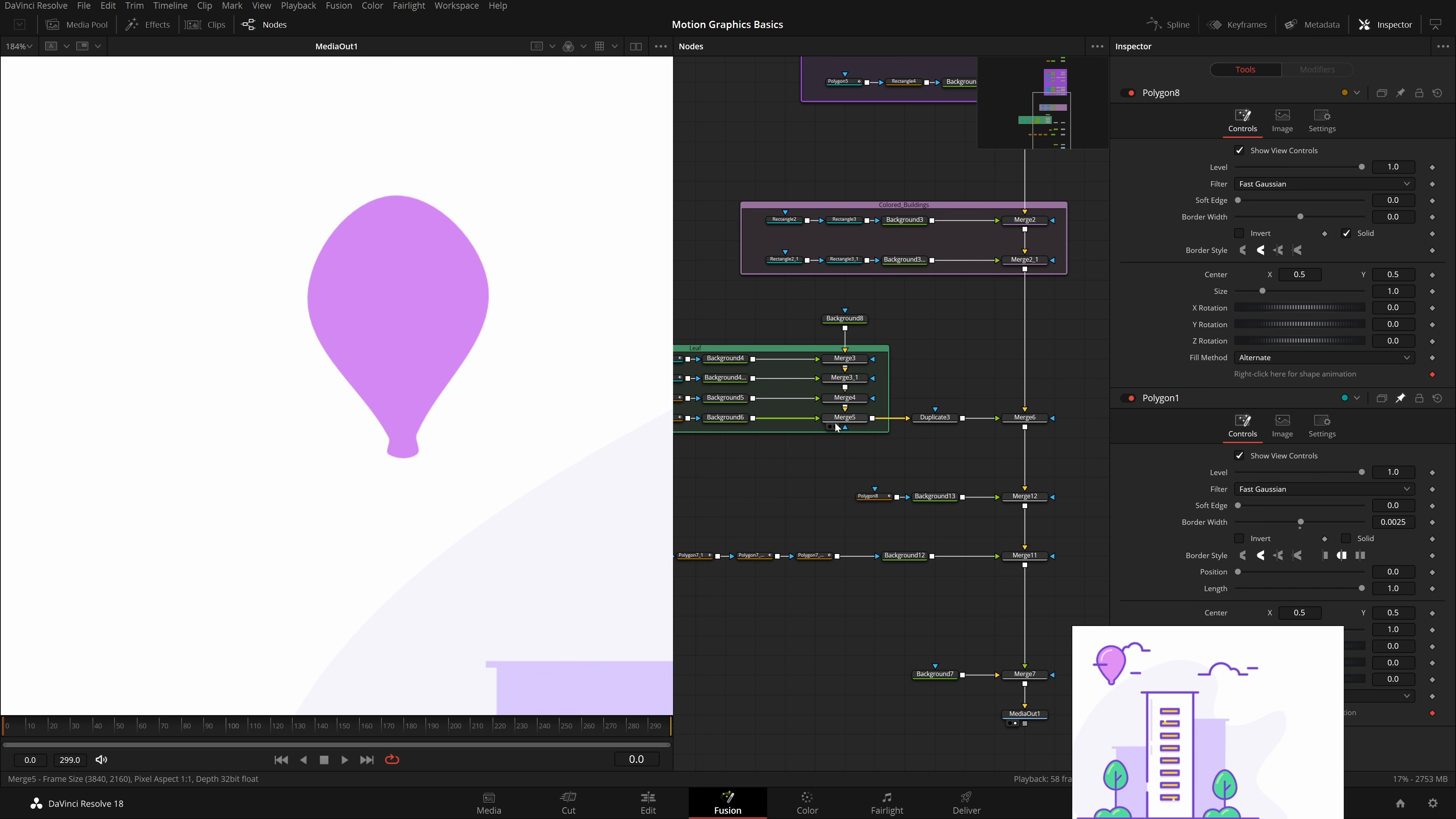
# Step: Move the balloon mask away from Background13, insert a copy of the mask between them, and save the project
pyautogui.moveTo(877, 502); pyautogui.dragTo(818, 502)
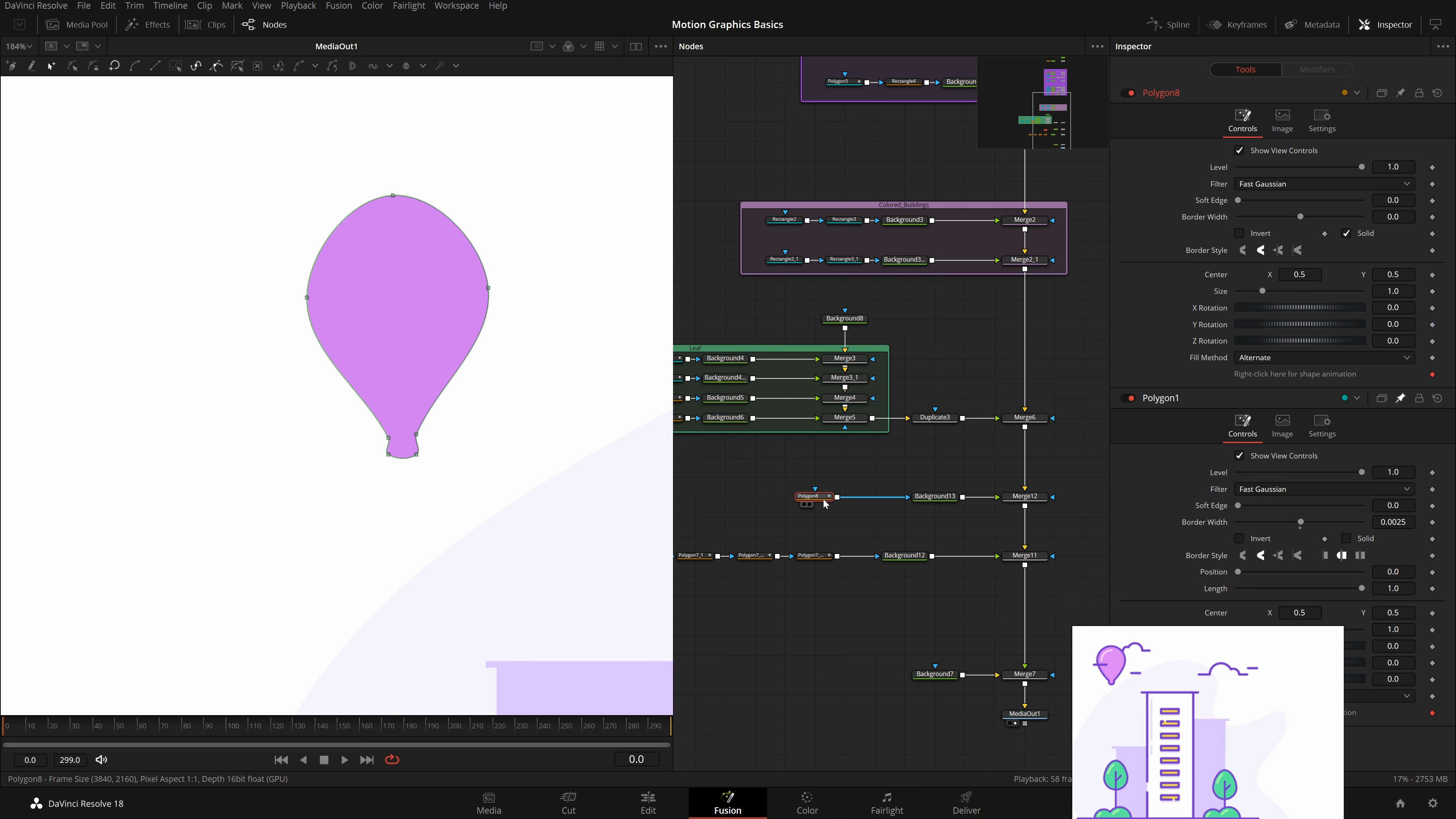
pyautogui.click(850, 512)
pyautogui.hotkey('ctrl', 'v')
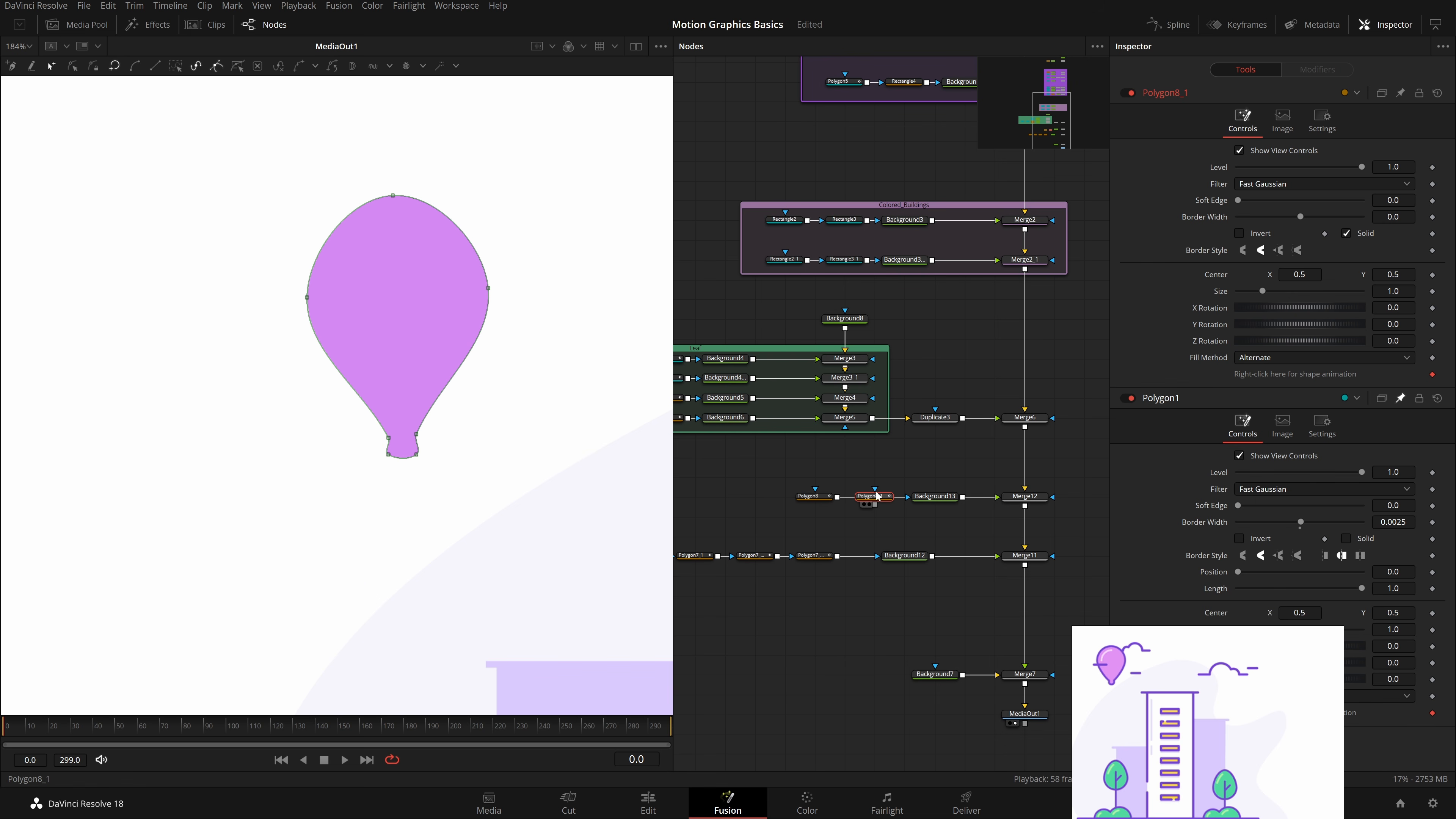
pyautogui.hotkey('ctrl', 's')
# Step: Link the original balloon mask Polygon8's border width to the expression -Polygon1.BorderWidth and save the project
pyautogui.click(814, 496)
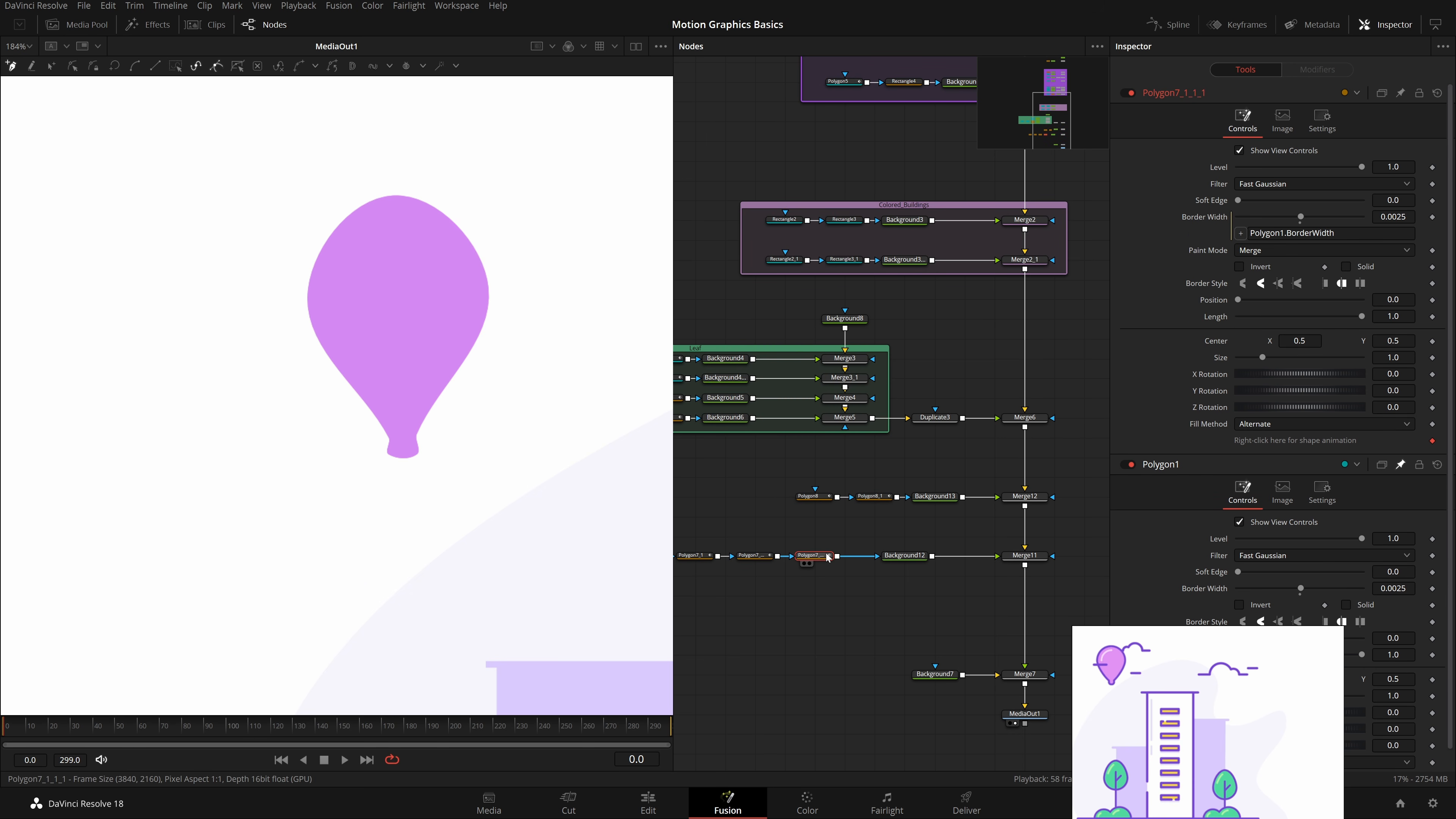
pyautogui.click(824, 497)
pyautogui.doubleClick(1393, 217)
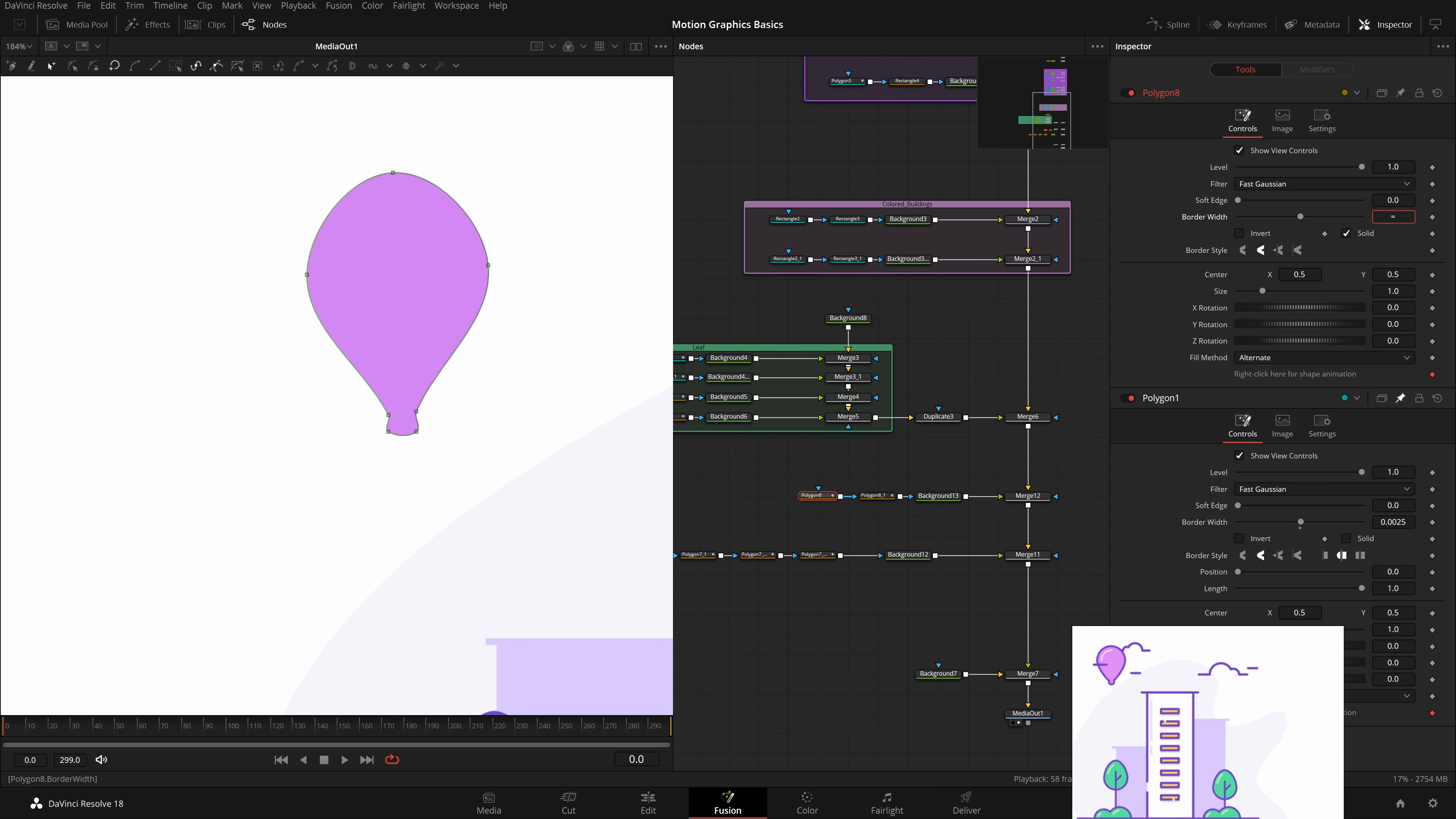
pyautogui.press('Tab')
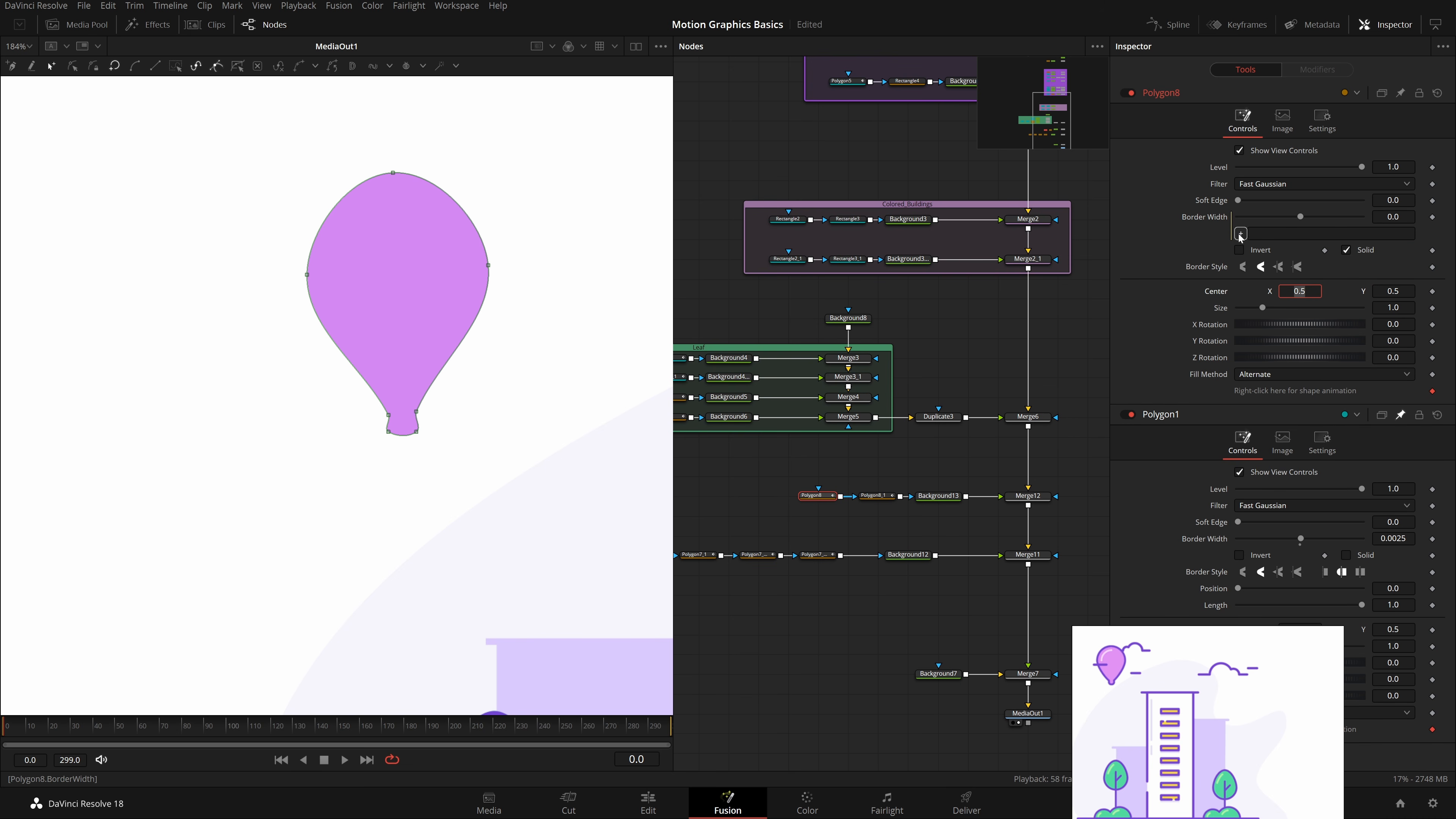
pyautogui.moveTo(1240, 233); pyautogui.dragTo(1207, 539)
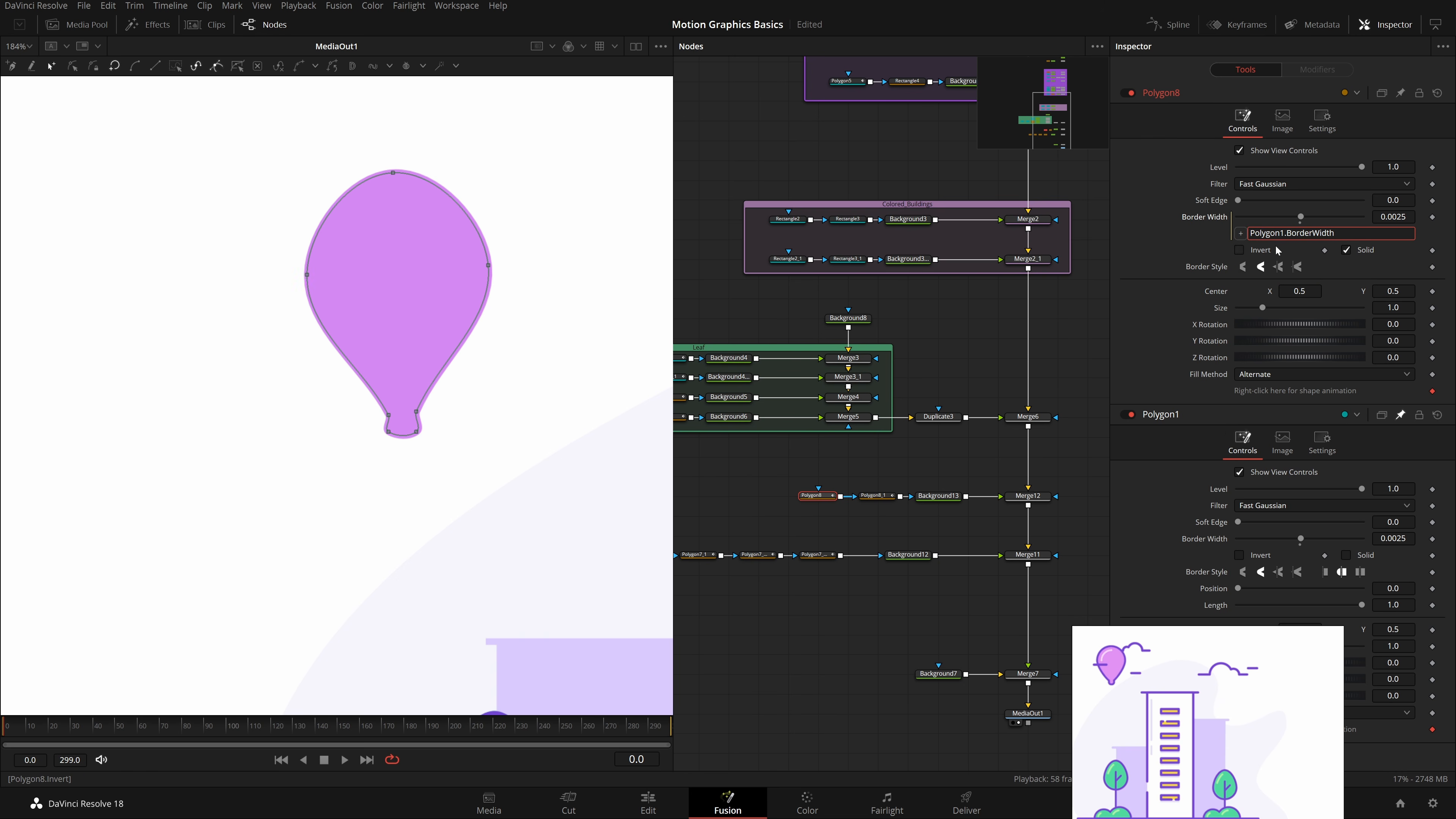
pyautogui.press('Home')
pyautogui.write('-')
pyautogui.press('Return')
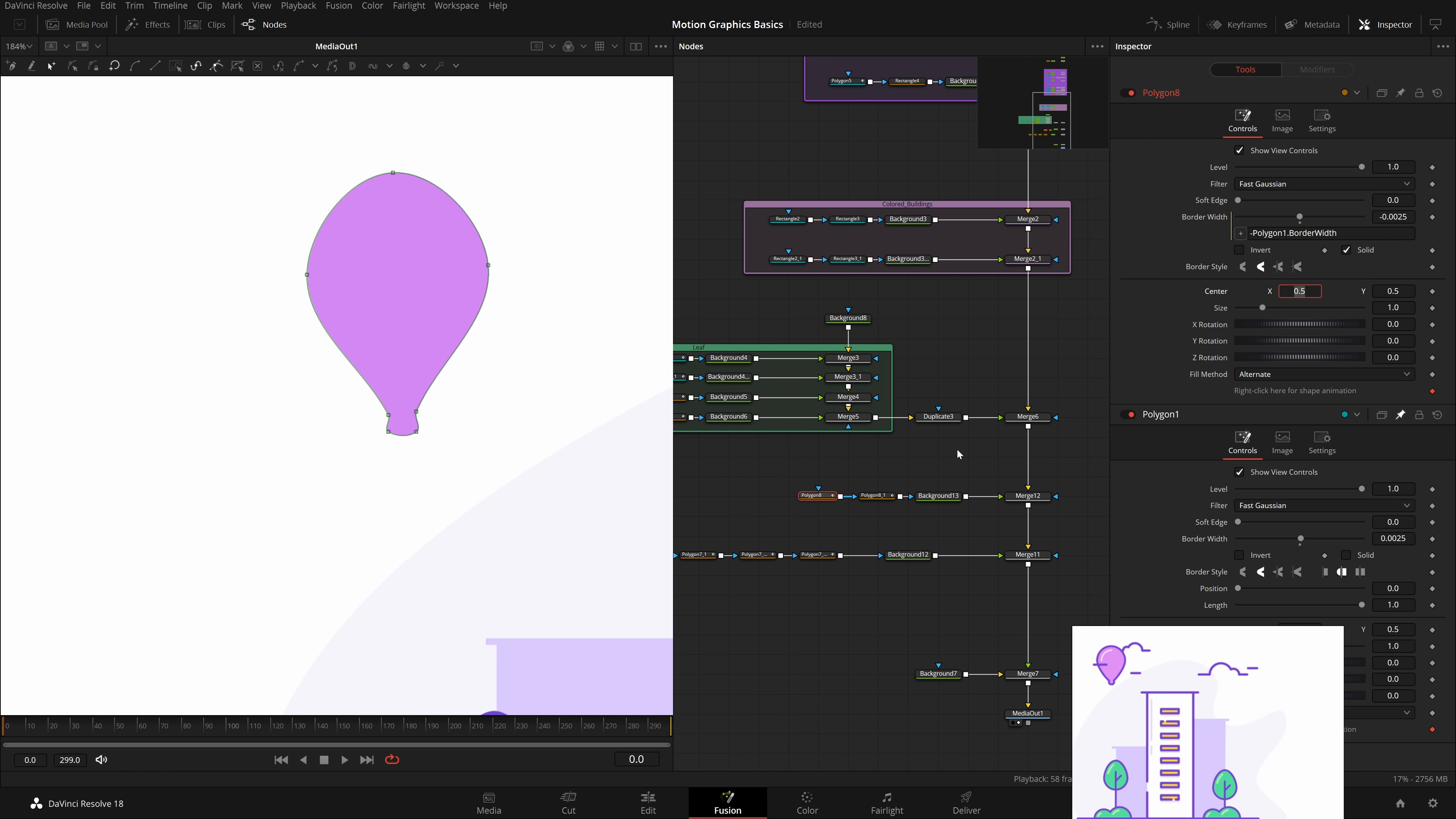
pyautogui.click(919, 486)
pyautogui.hotkey('ctrl', 's')
# Step: Replace the copied balloon mask with a fresh copy of Polygon8 that carries the border width expression, and save
pyautogui.click(878, 496)
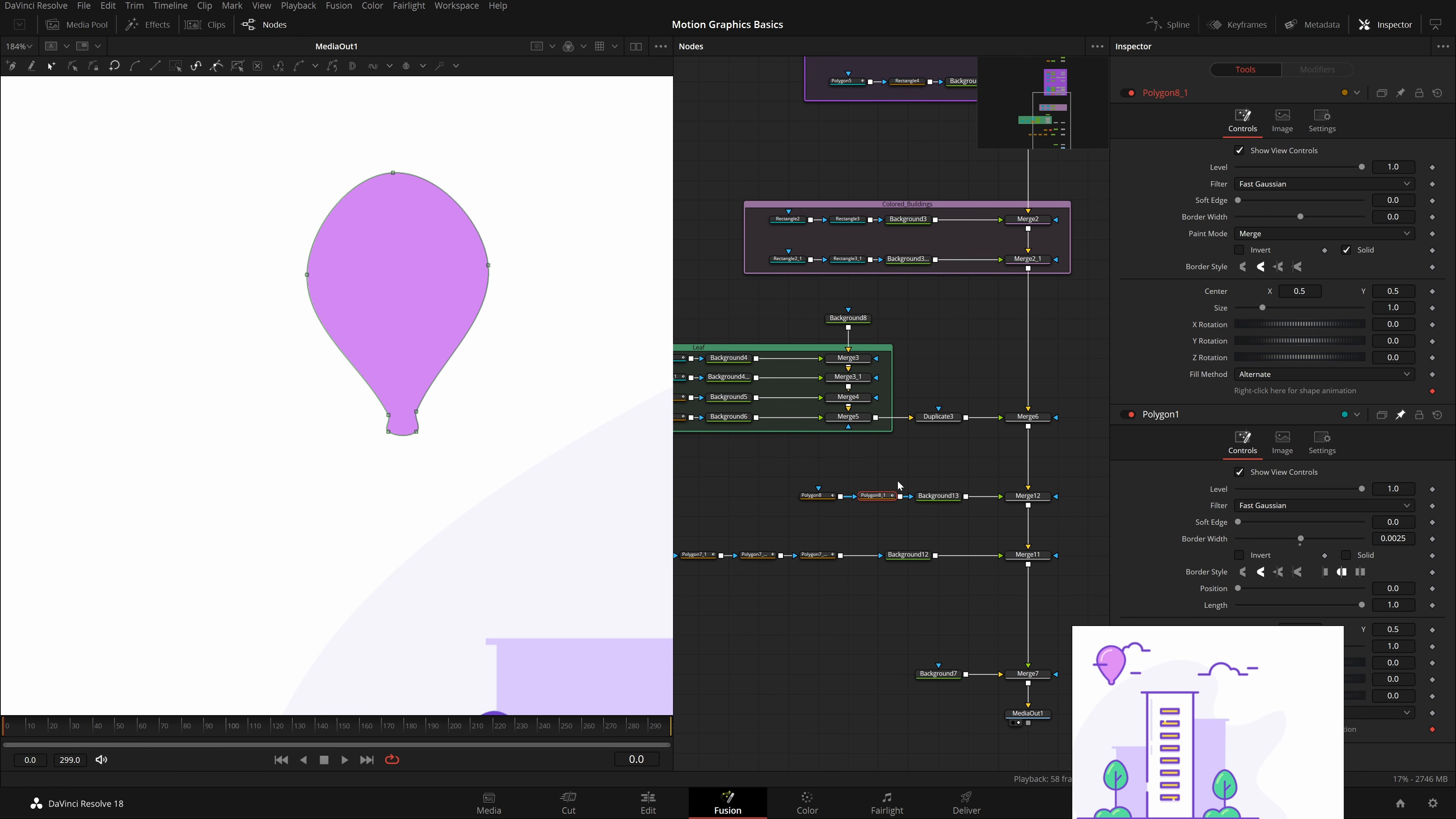
pyautogui.press('Delete')
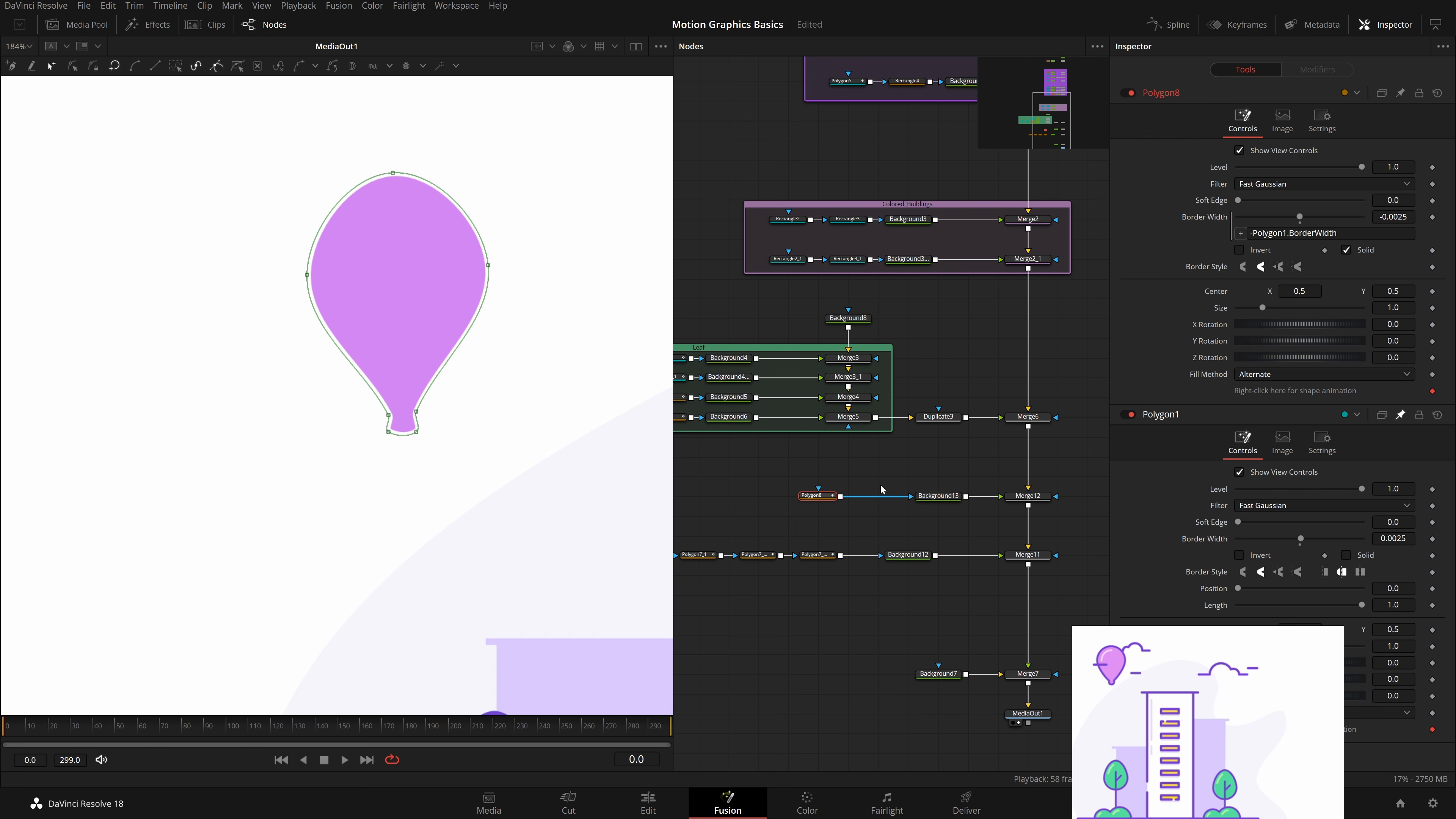
pyautogui.hotkey('ctrl', 'z')
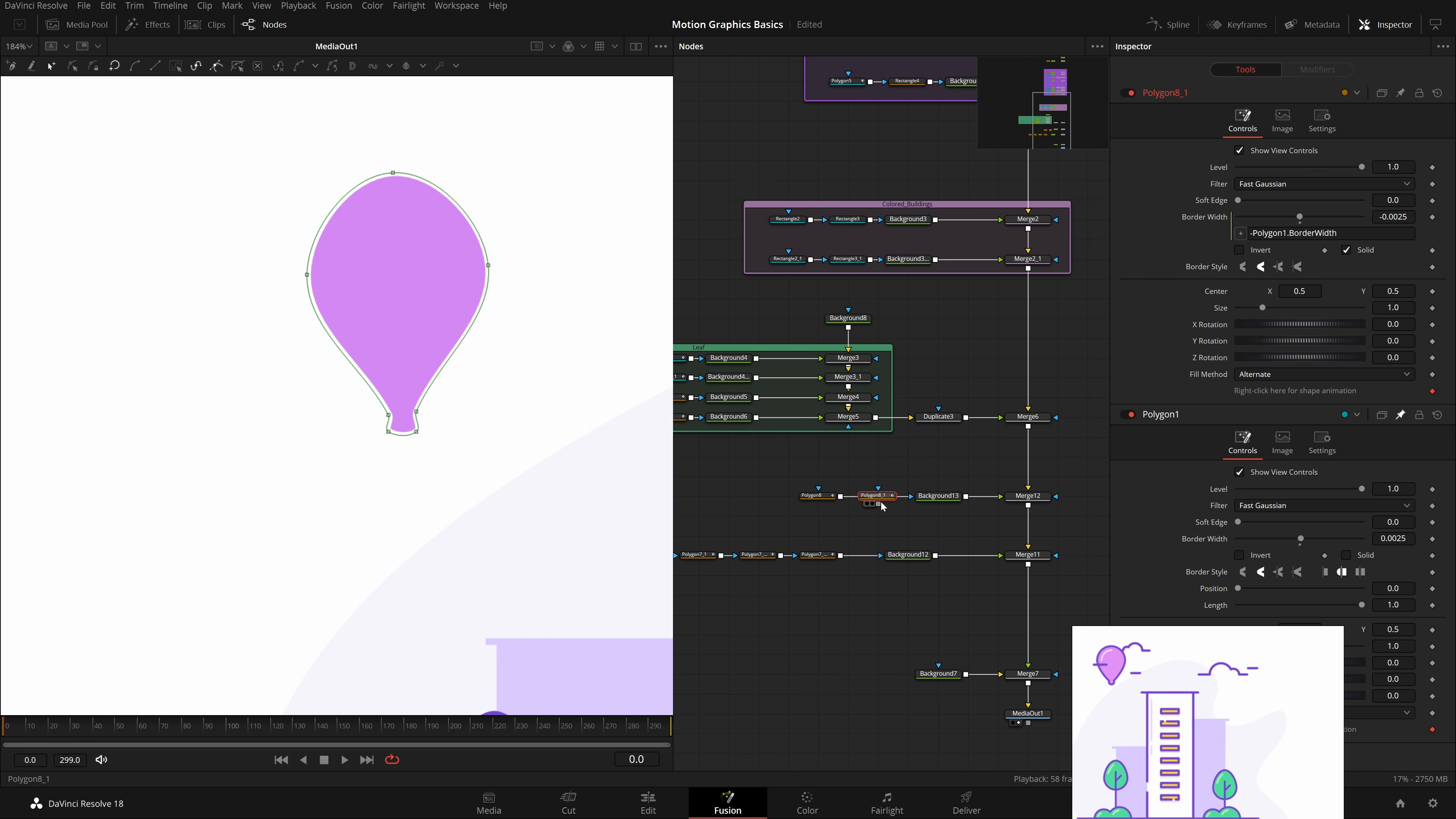
pyautogui.hotkey('ctrl', 's')
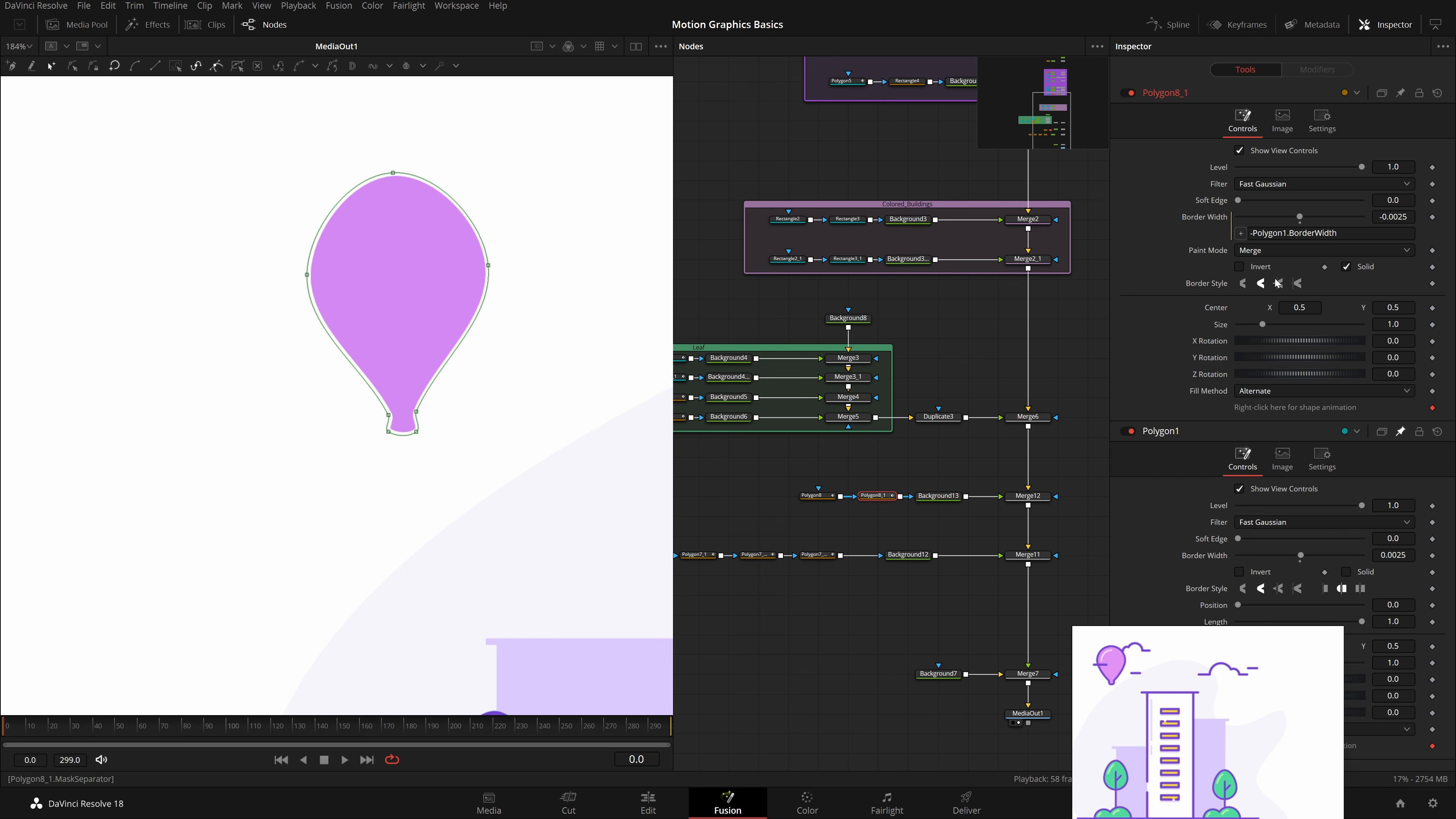
# Step: Turn the copied balloon mask into an outline by changing its border width expression to Polygon1.BorderWidth and disabling Solid, and save
pyautogui.click(1253, 233)
pyautogui.press('BackSpace')
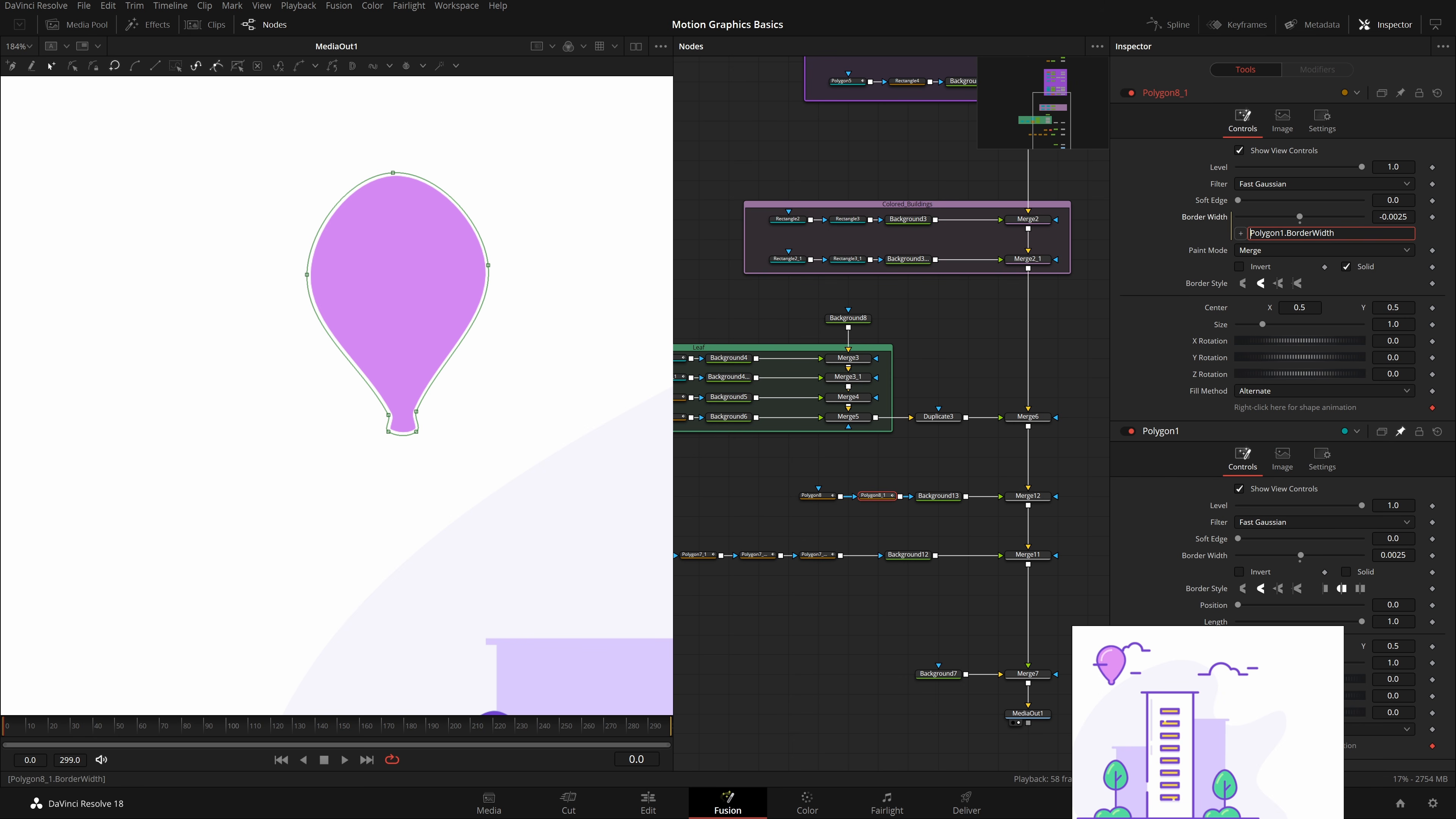
pyautogui.press('Tab')
pyautogui.click(1352, 267)
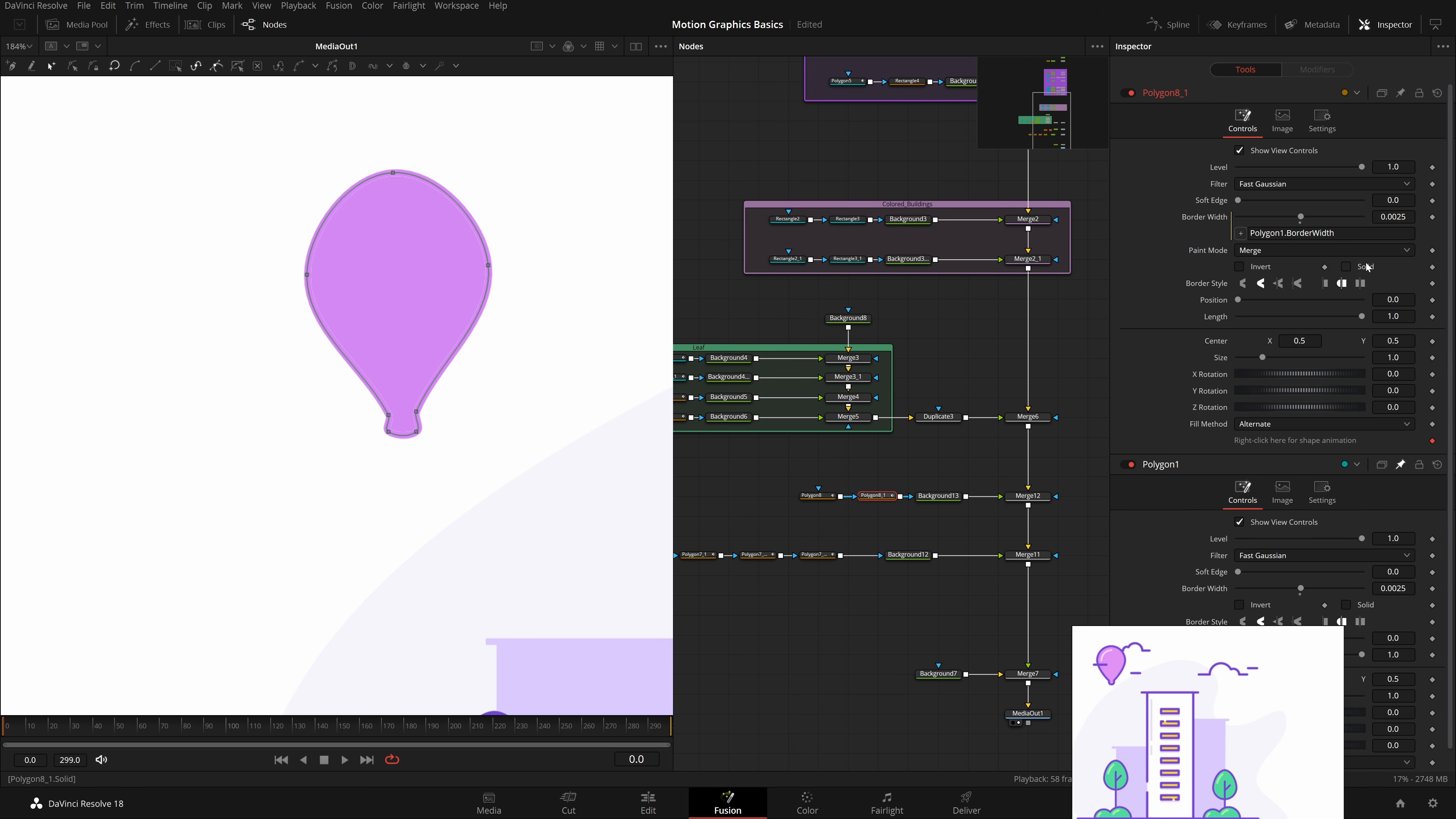
pyautogui.hotkey('ctrl', 's')
# Step: Move the balloon outline mask Polygon8_1 to the end of the mask chain feeding the purple Background12
pyautogui.moveTo(875, 496); pyautogui.dragTo(710, 559)
pyautogui.scroll(-2, 911, 470)
pyautogui.click(948, 442)
pyautogui.moveTo(948, 442); pyautogui.dragTo(916, 520)
pyautogui.click(972, 498)
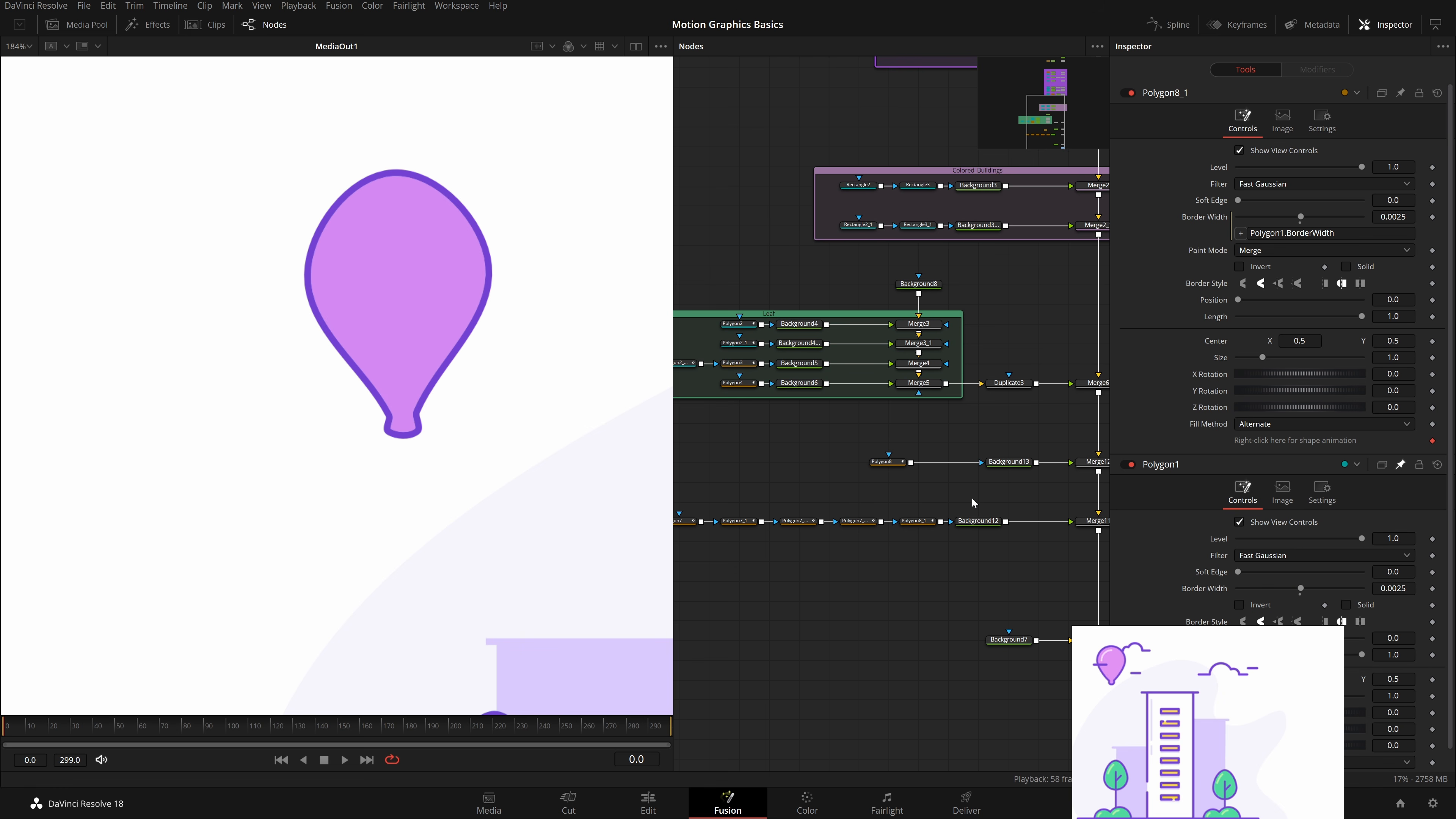
# Step: Select all the orange mask nodes across the node graph and set their node colour to Teal
pyautogui.scroll(-3, 972, 497)
pyautogui.moveTo(731, 433); pyautogui.dragTo(930, 568)
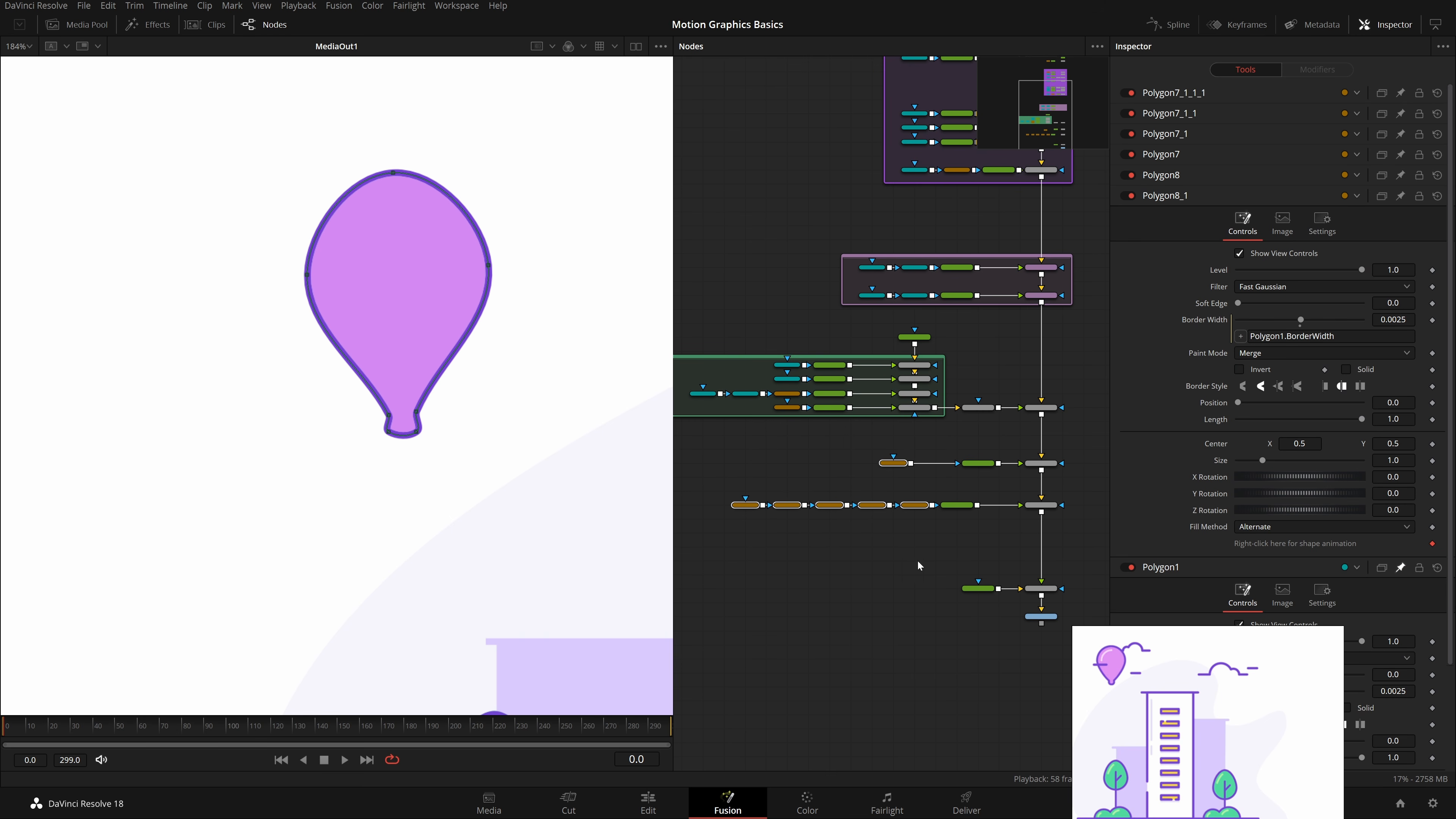
pyautogui.moveTo(786, 394); pyautogui.dragTo(787, 393)
pyautogui.moveTo(1068, 224); pyautogui.dragTo(980, 383)
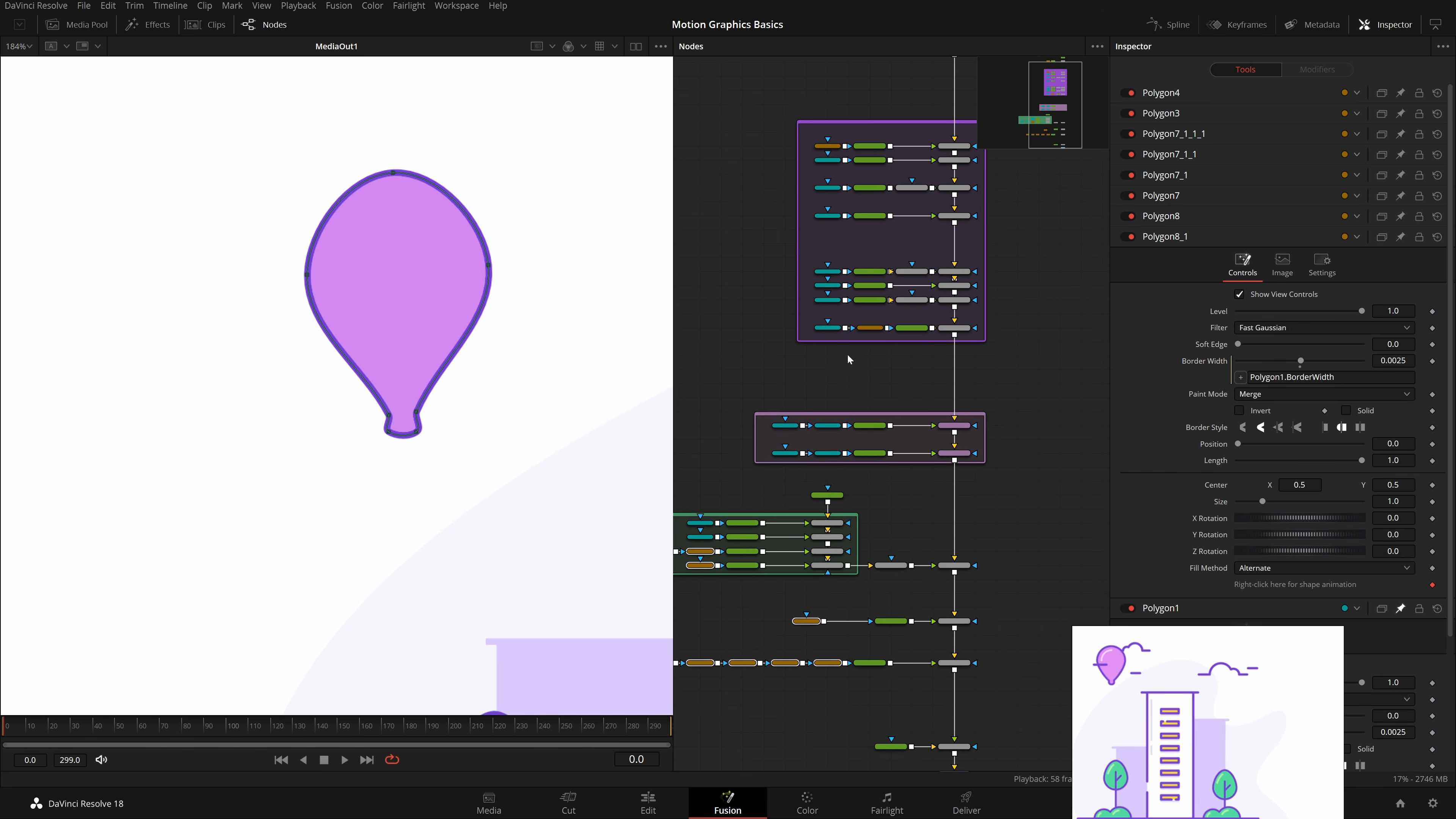
pyautogui.moveTo(872, 363); pyautogui.dragTo(872, 326)
pyautogui.moveTo(825, 124); pyautogui.dragTo(829, 145)
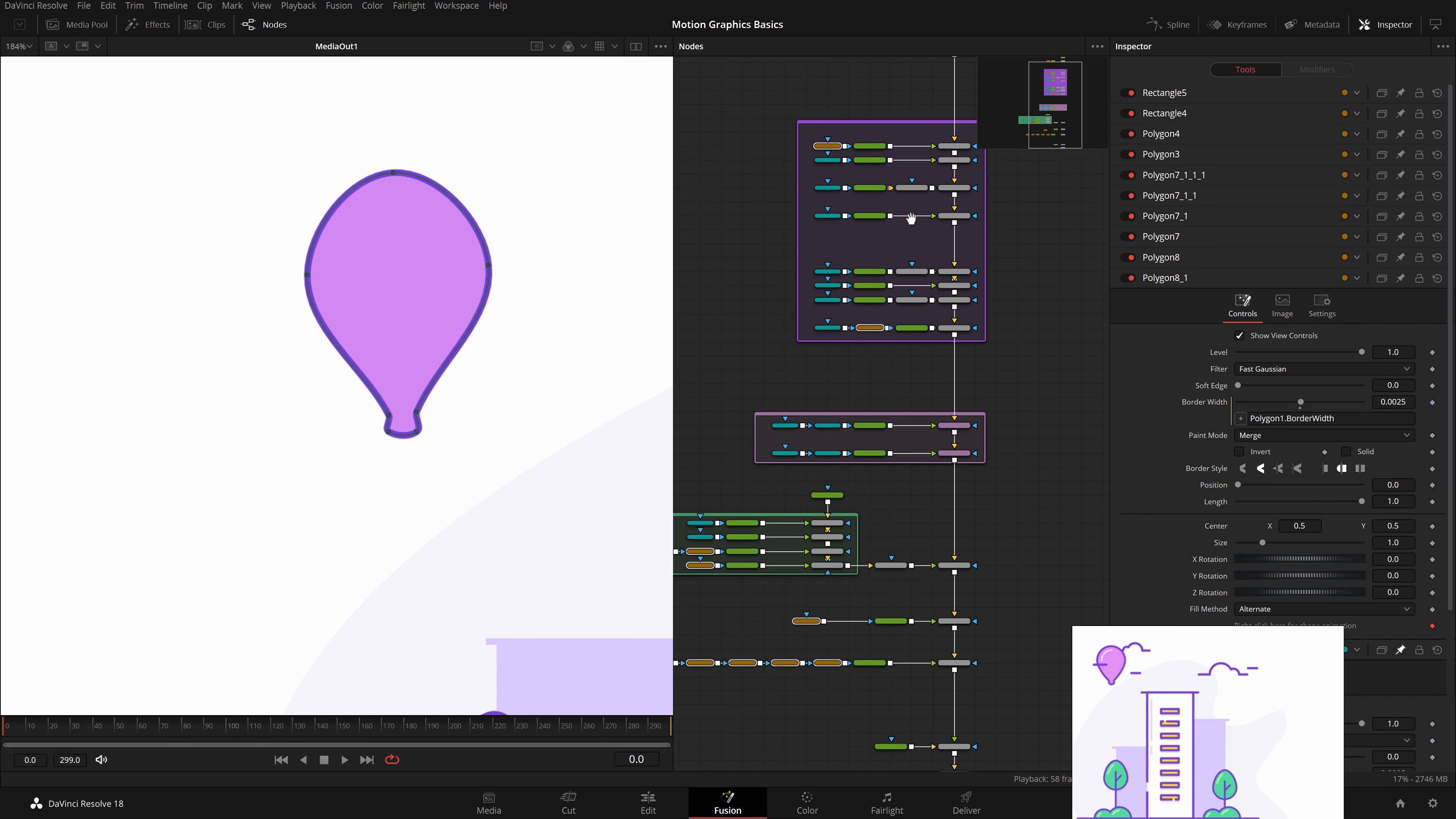
pyautogui.moveTo(910, 217); pyautogui.dragTo(868, 458)
pyautogui.moveTo(787, 320); pyautogui.dragTo(788, 321)
pyautogui.scroll(-5, 917, 527)
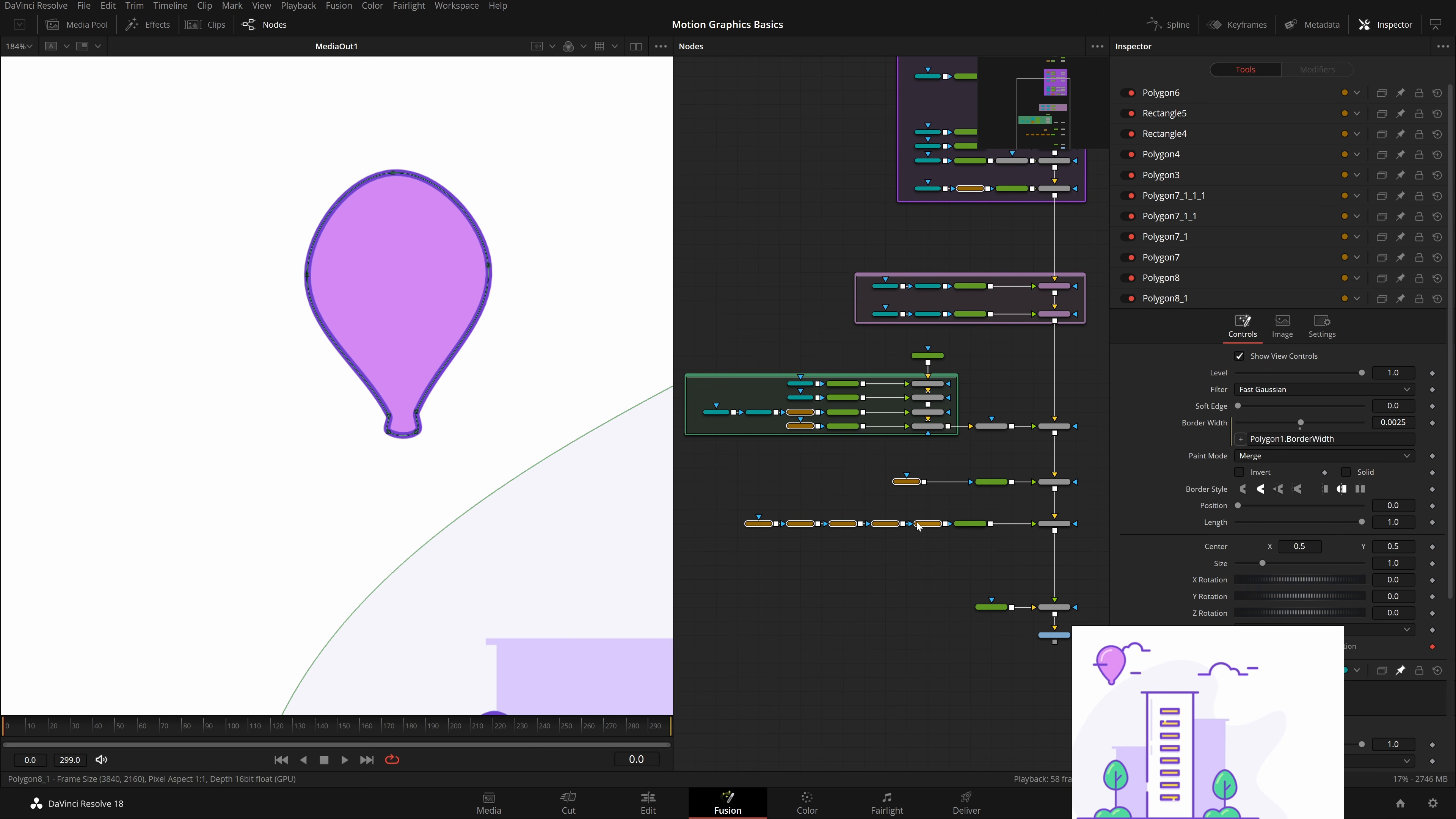
pyautogui.rightClick(929, 528)
pyautogui.moveTo(1029, 448)
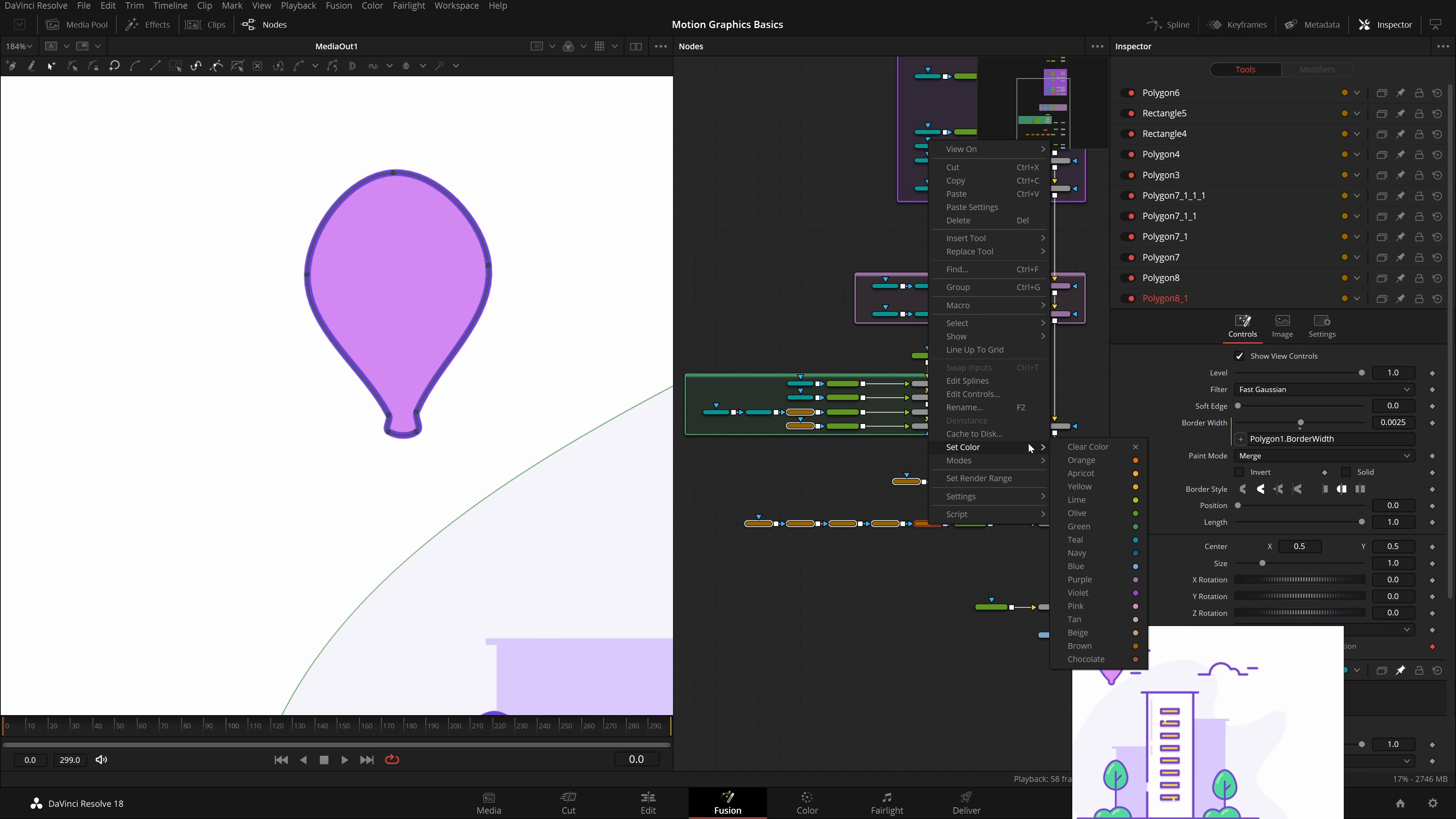
pyautogui.click(1074, 540)
pyautogui.click(931, 552)
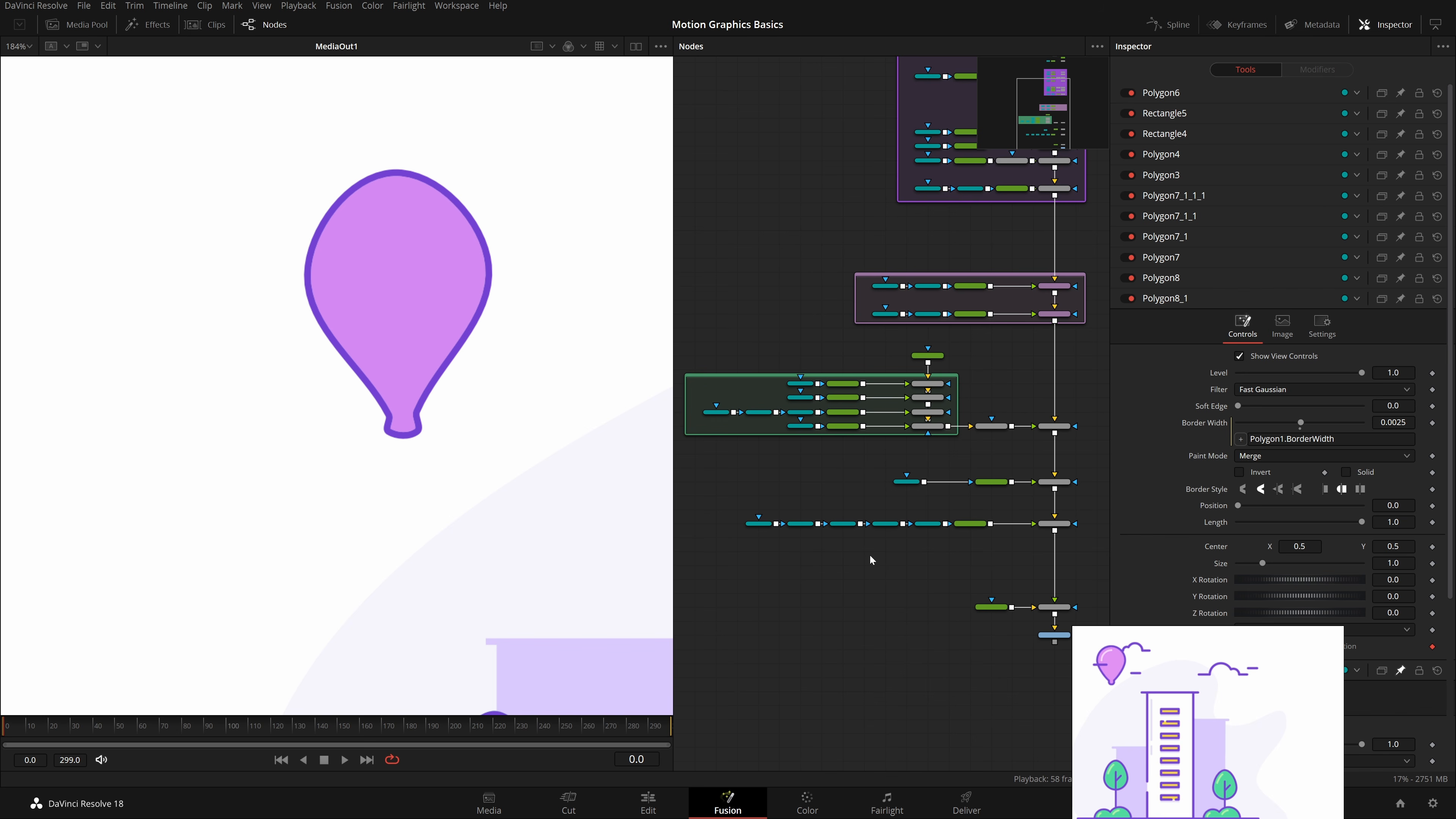
# Step: Recolour Background6, the fill of the tree leaf's highlight, to a near-white
pyautogui.scroll(2, 973, 389)
pyautogui.click(788, 538)
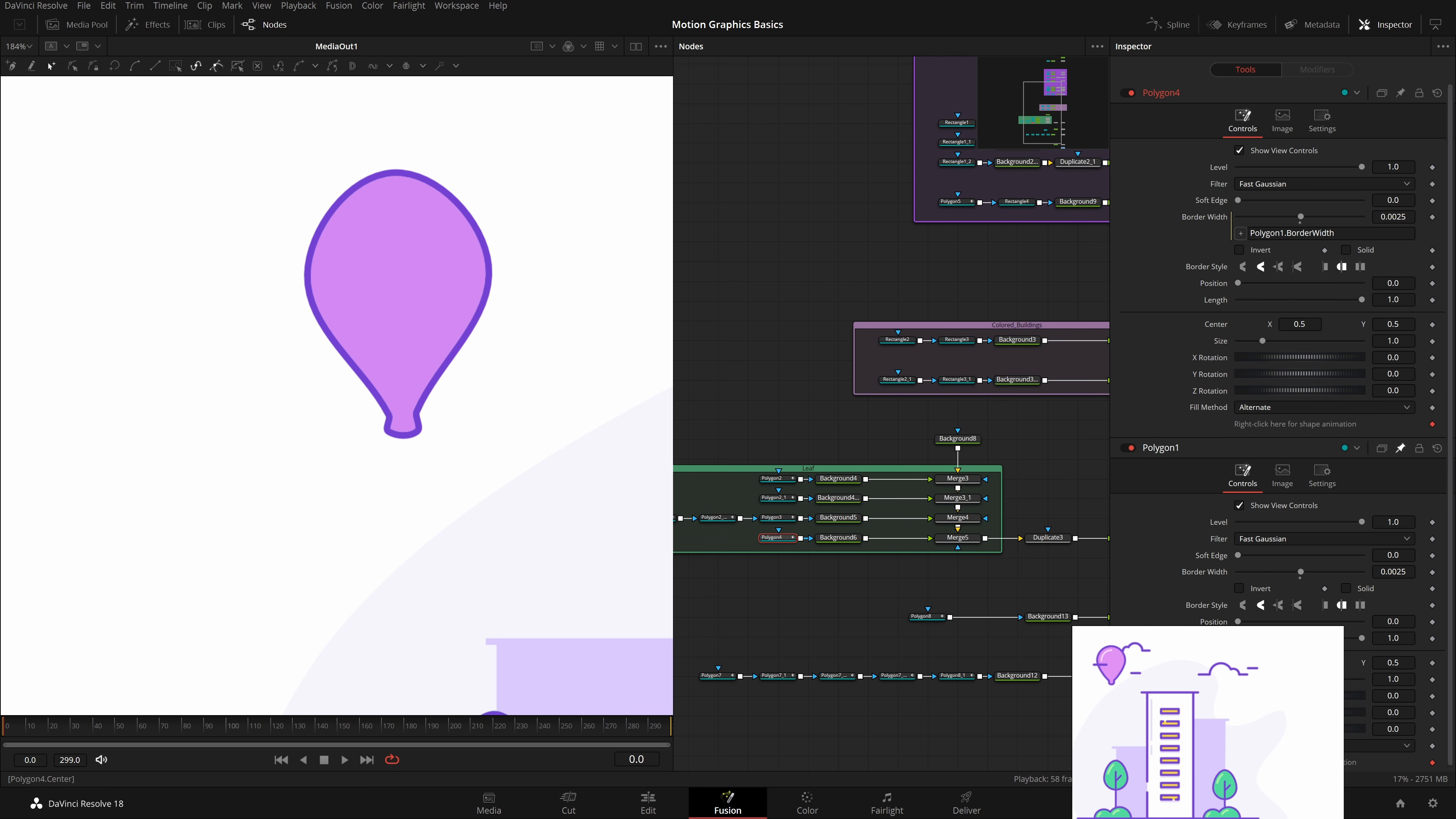
pyautogui.click(838, 538)
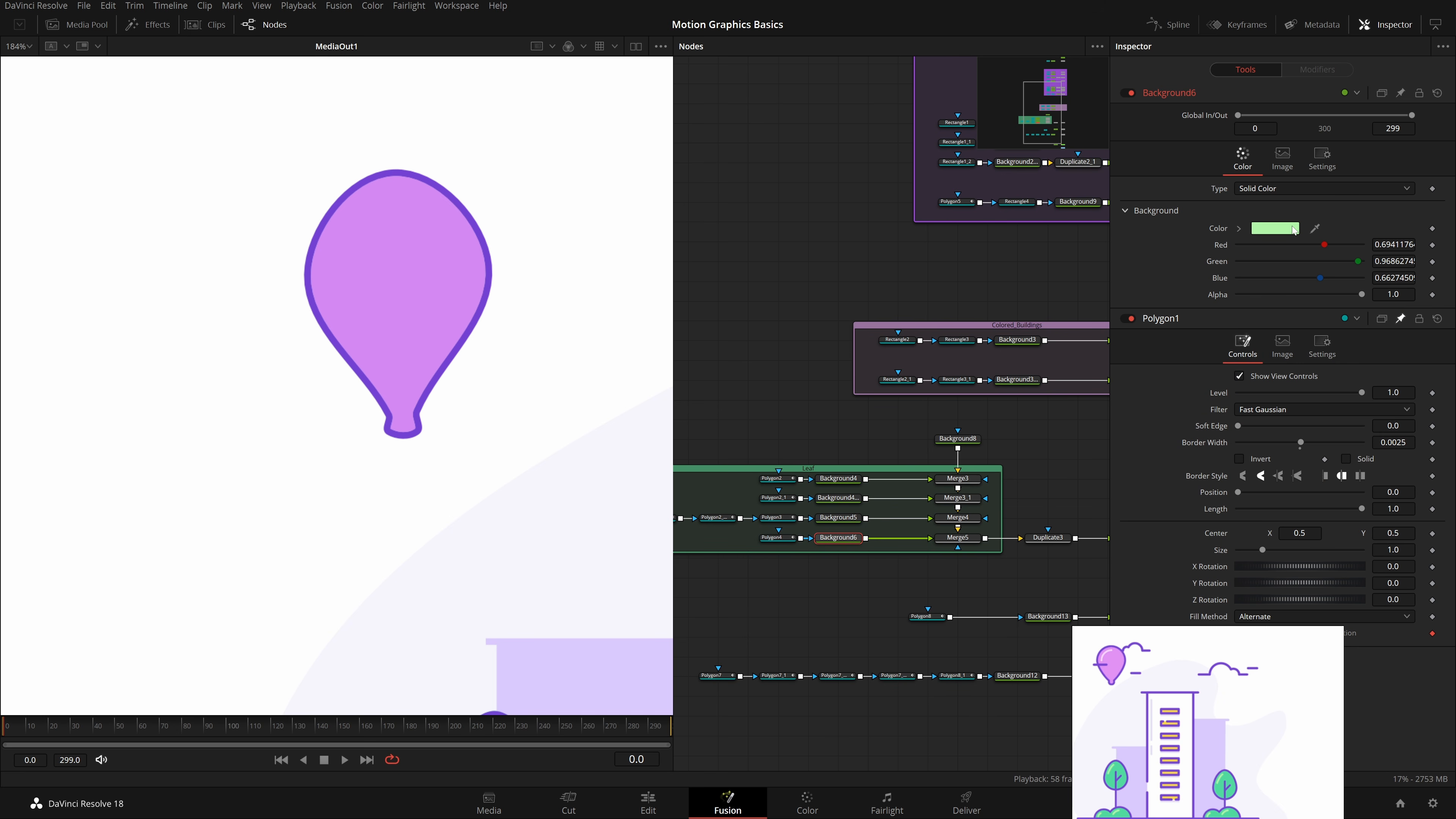
pyautogui.click(1294, 229)
pyautogui.click(863, 422)
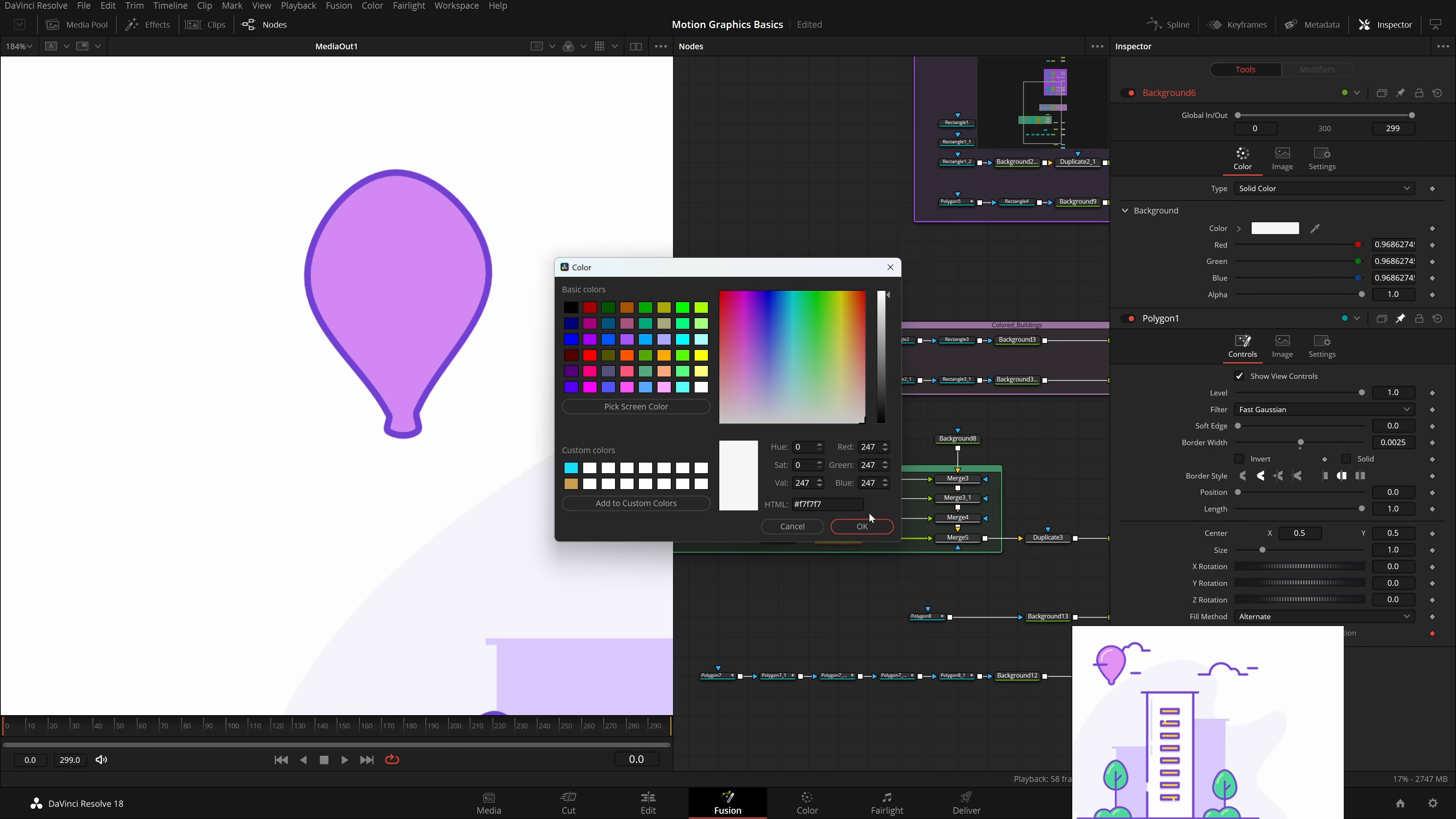
pyautogui.click(865, 524)
pyautogui.scroll(-5, 499, 400)
pyautogui.click(1295, 229)
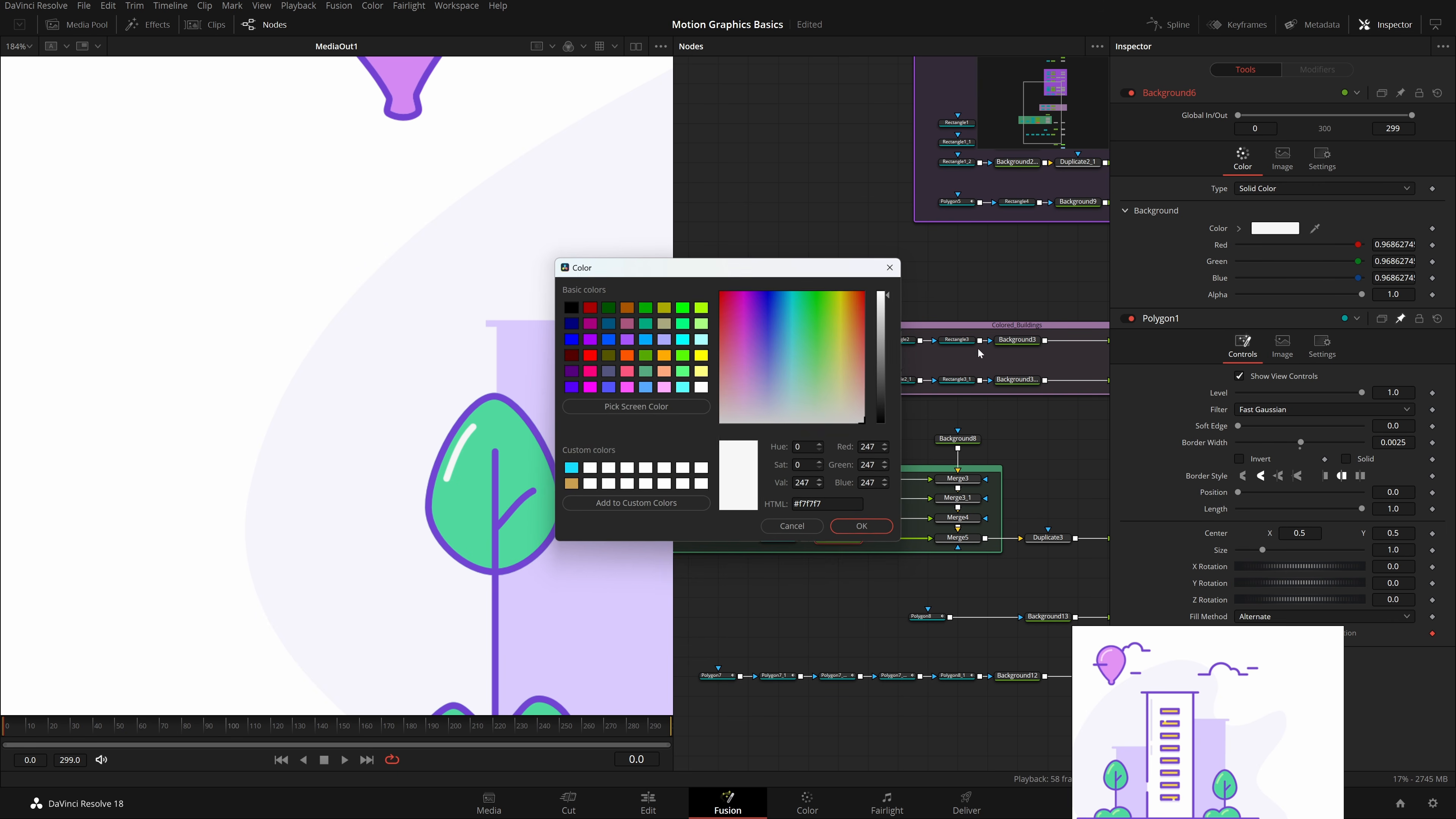
pyautogui.click(890, 311)
pyautogui.click(864, 524)
# Step: Lower the level of the leaf highlight mask Polygon4, trying 0.5 and settling on 0.65
pyautogui.click(795, 542)
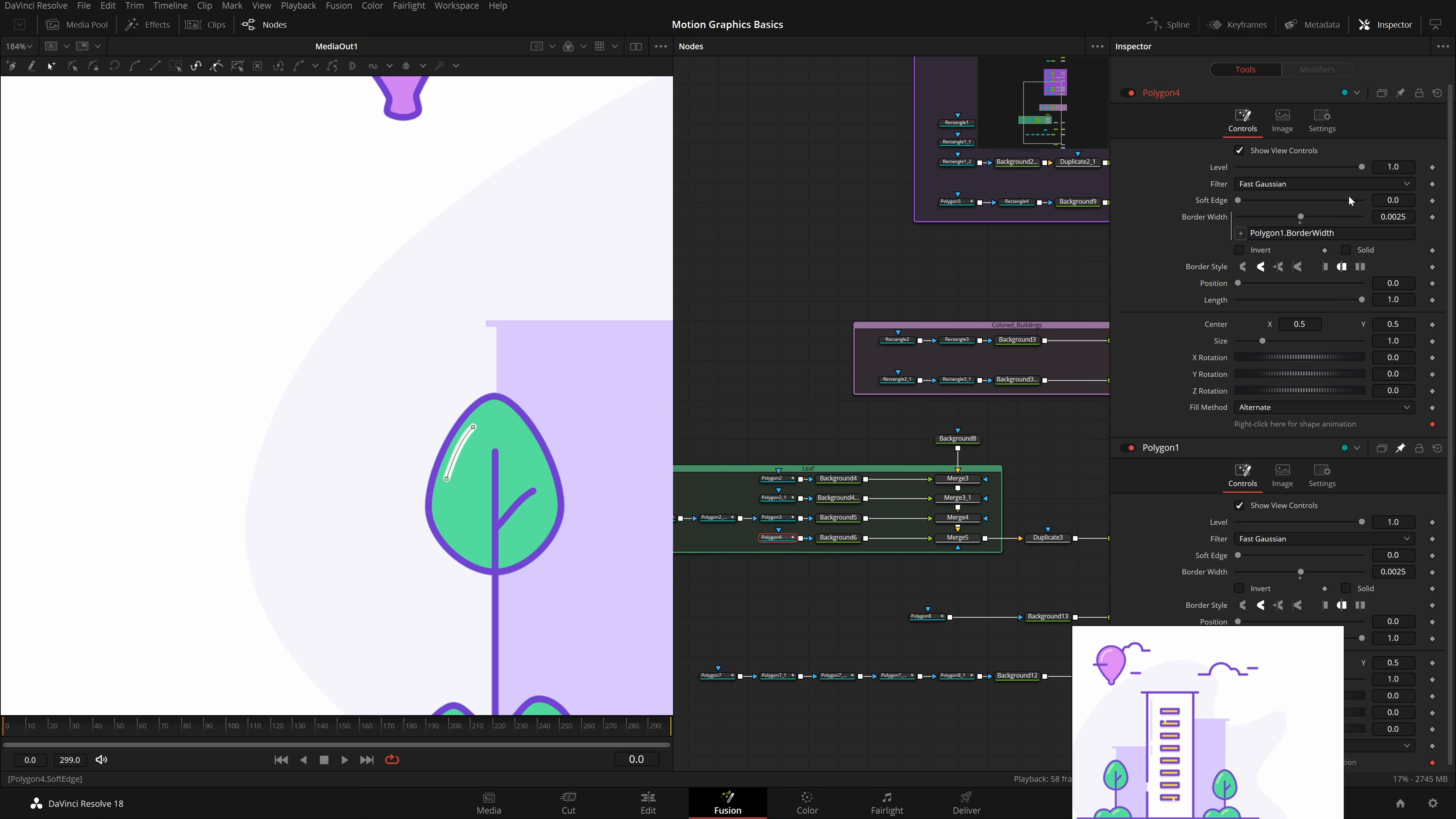
pyautogui.moveTo(1359, 167); pyautogui.dragTo(1298, 198)
pyautogui.click(1393, 166)
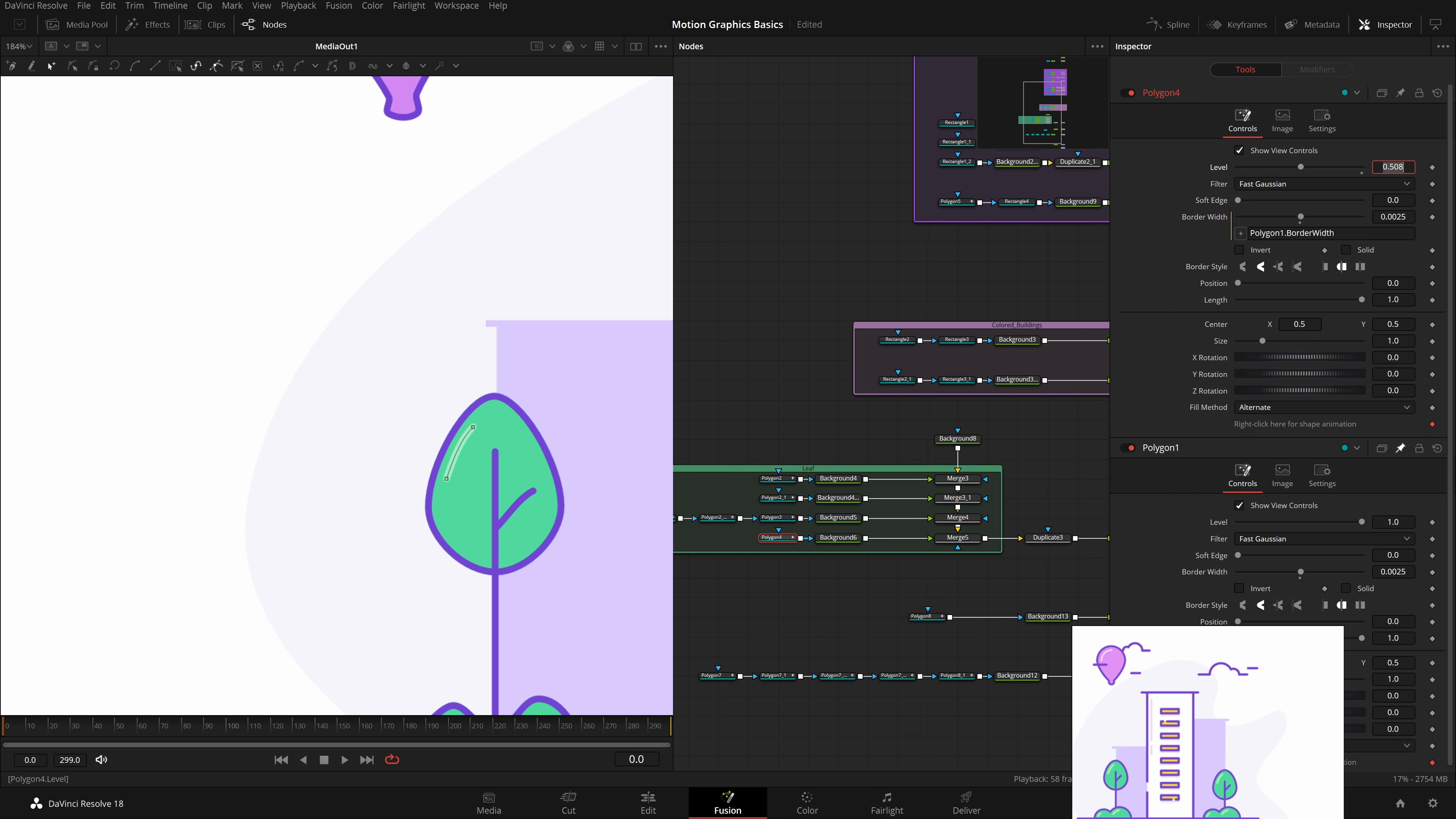
pyautogui.write('0.5')
pyautogui.press('Tab')
pyautogui.click(884, 317)
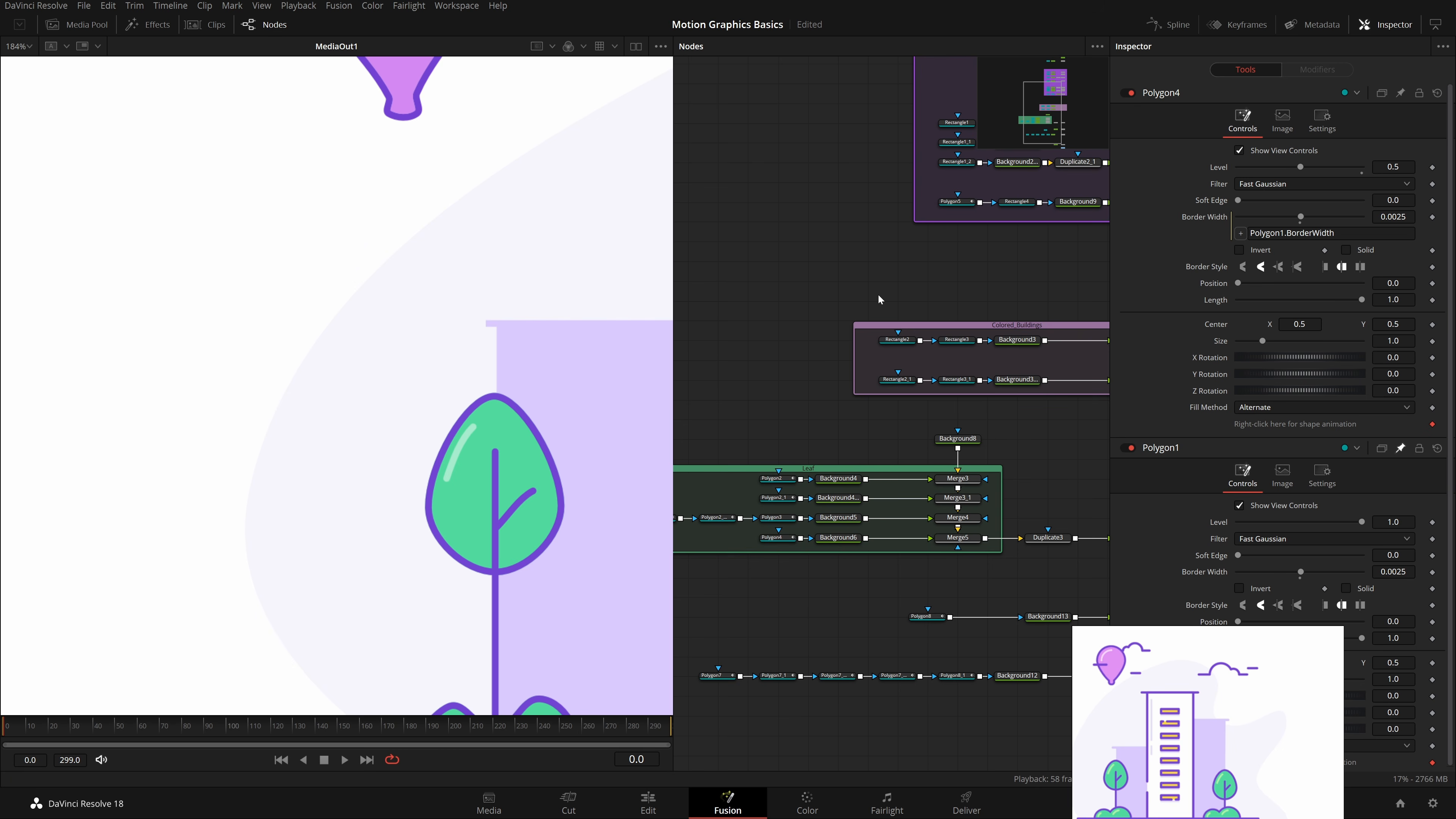
pyautogui.scroll(-3, 512, 459)
pyautogui.click(1399, 167)
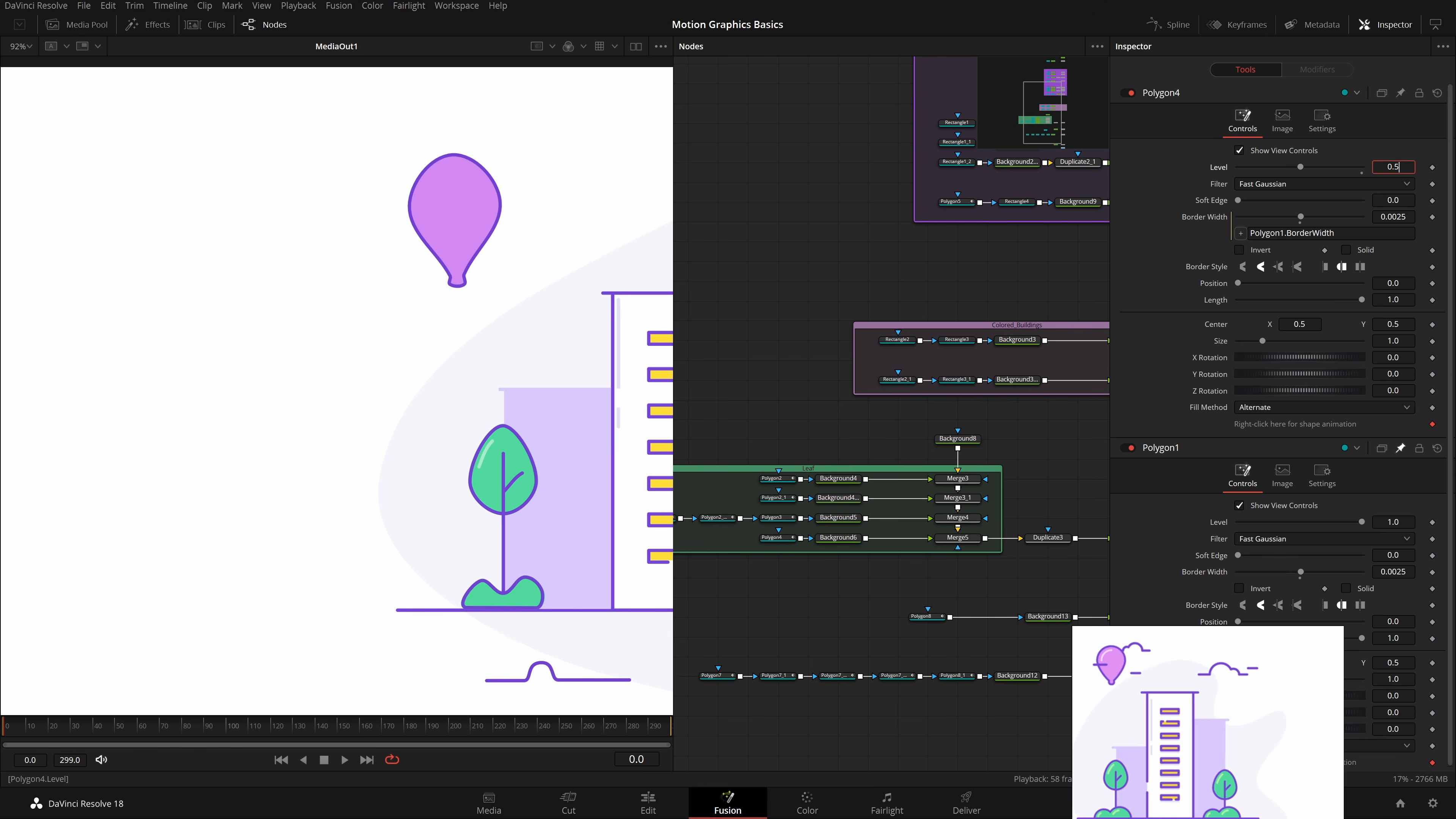
pyautogui.write('.65')
pyautogui.press('Tab')
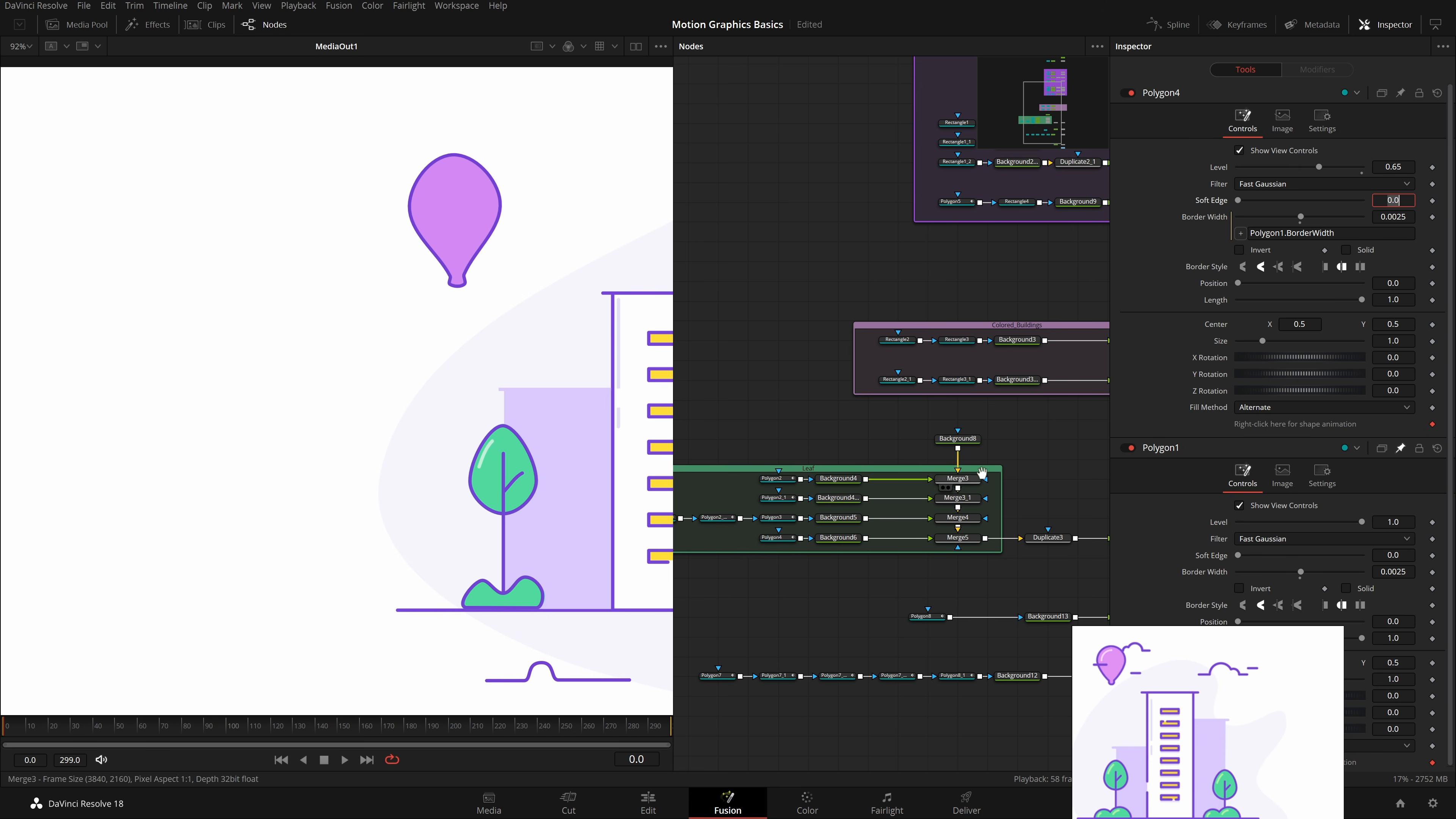
# Step: Move the leaf highlight mask Polygon4 farther from Background6 to make room between them
pyautogui.moveTo(980, 474); pyautogui.dragTo(997, 421)
pyautogui.moveTo(817, 508); pyautogui.dragTo(866, 510)
pyautogui.click(805, 483)
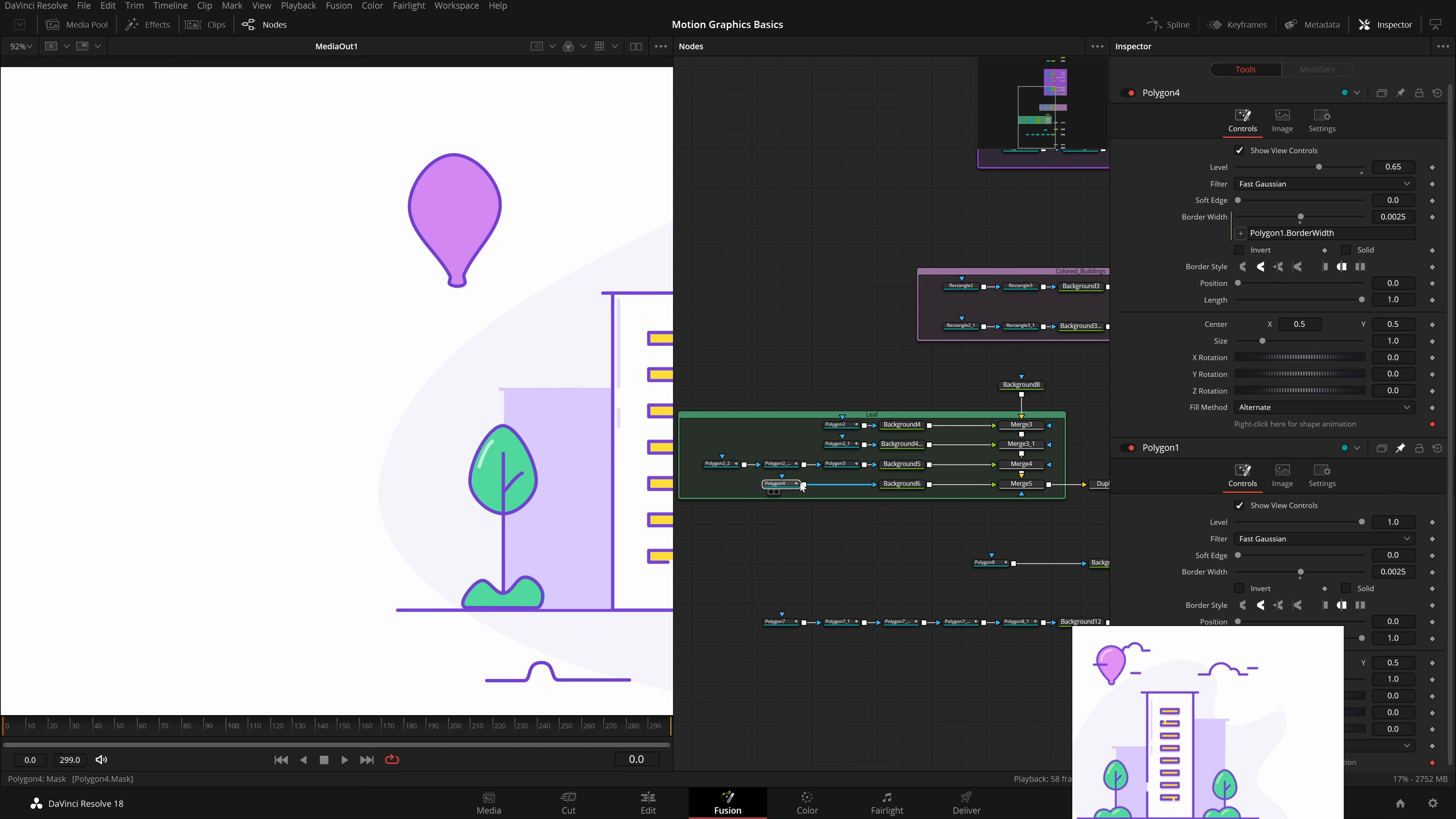
pyautogui.hotkey('shift', 'space')
pyautogui.write('poly')
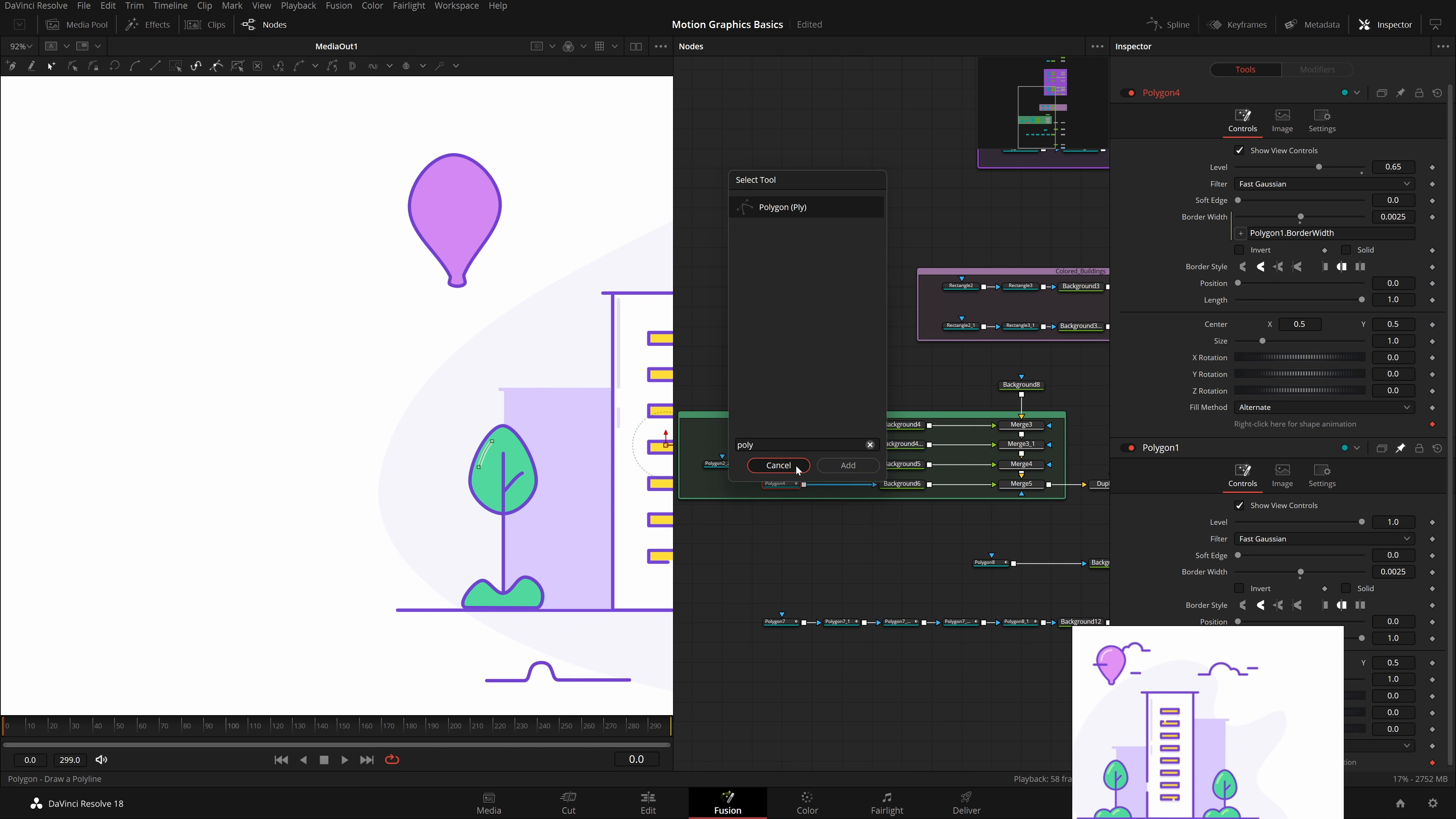
pyautogui.click(795, 464)
# Step: Duplicate the leaf highlight mask Polygon4 and insert the copy between it and Background6
pyautogui.click(789, 488)
pyautogui.hotkey('ctrl', 'c')
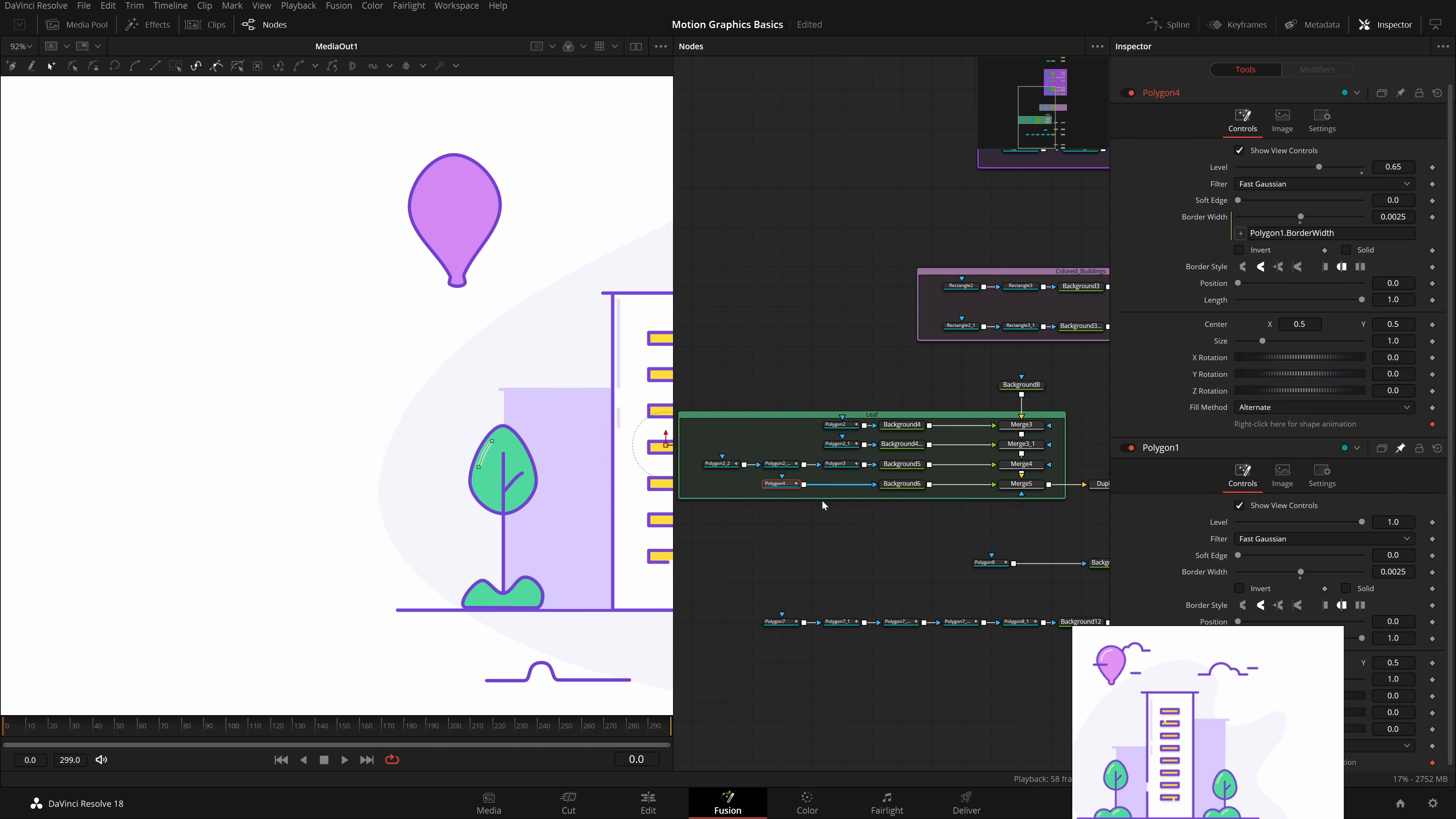
pyautogui.click(827, 514)
pyautogui.hotkey('ctrl', 'v')
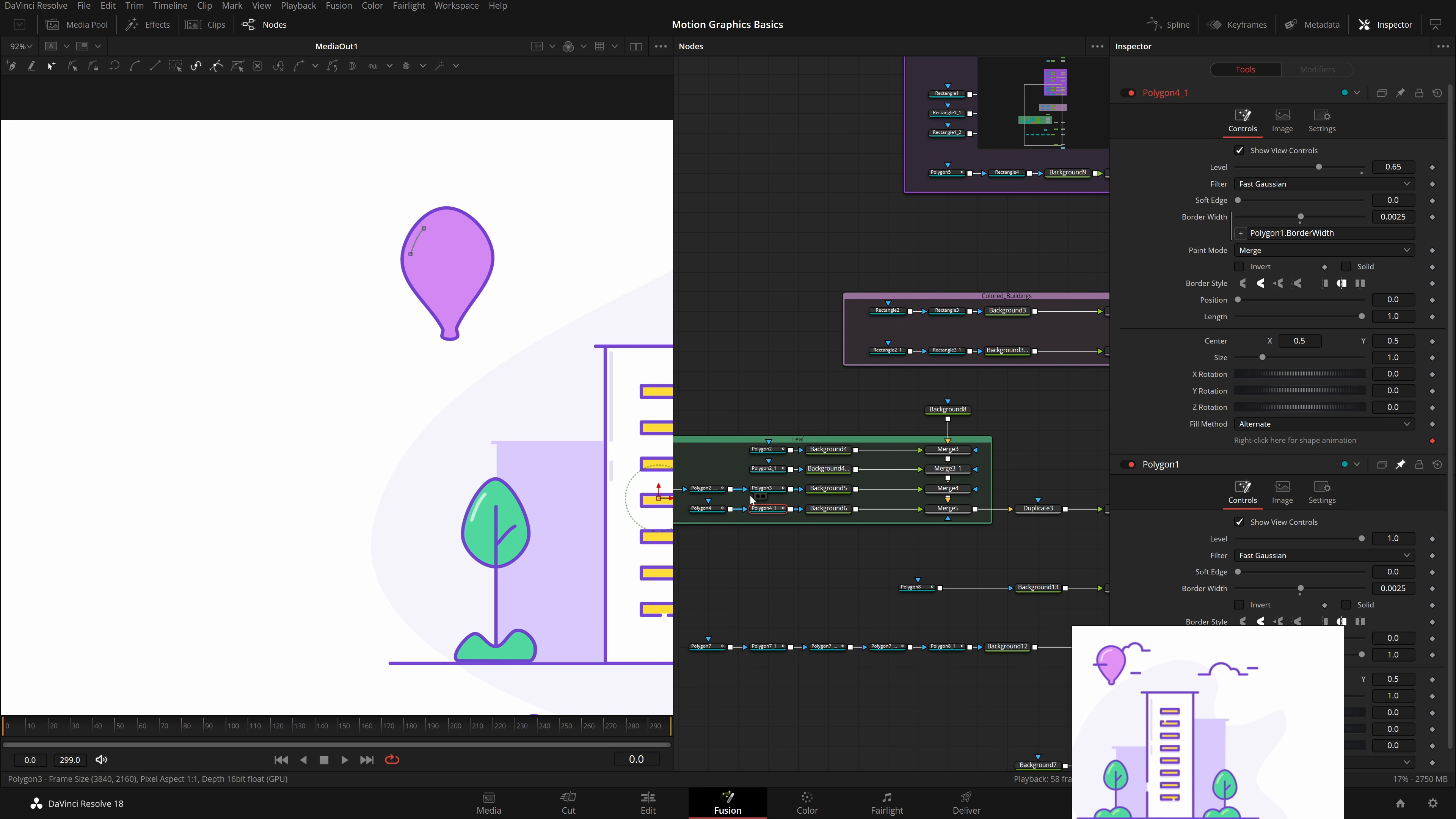
# Step: Clear the copied highlight mask's points, detach it from the leaf's chain, and place it below the Background12 row
pyautogui.moveTo(490, 371); pyautogui.dragTo(314, 198)
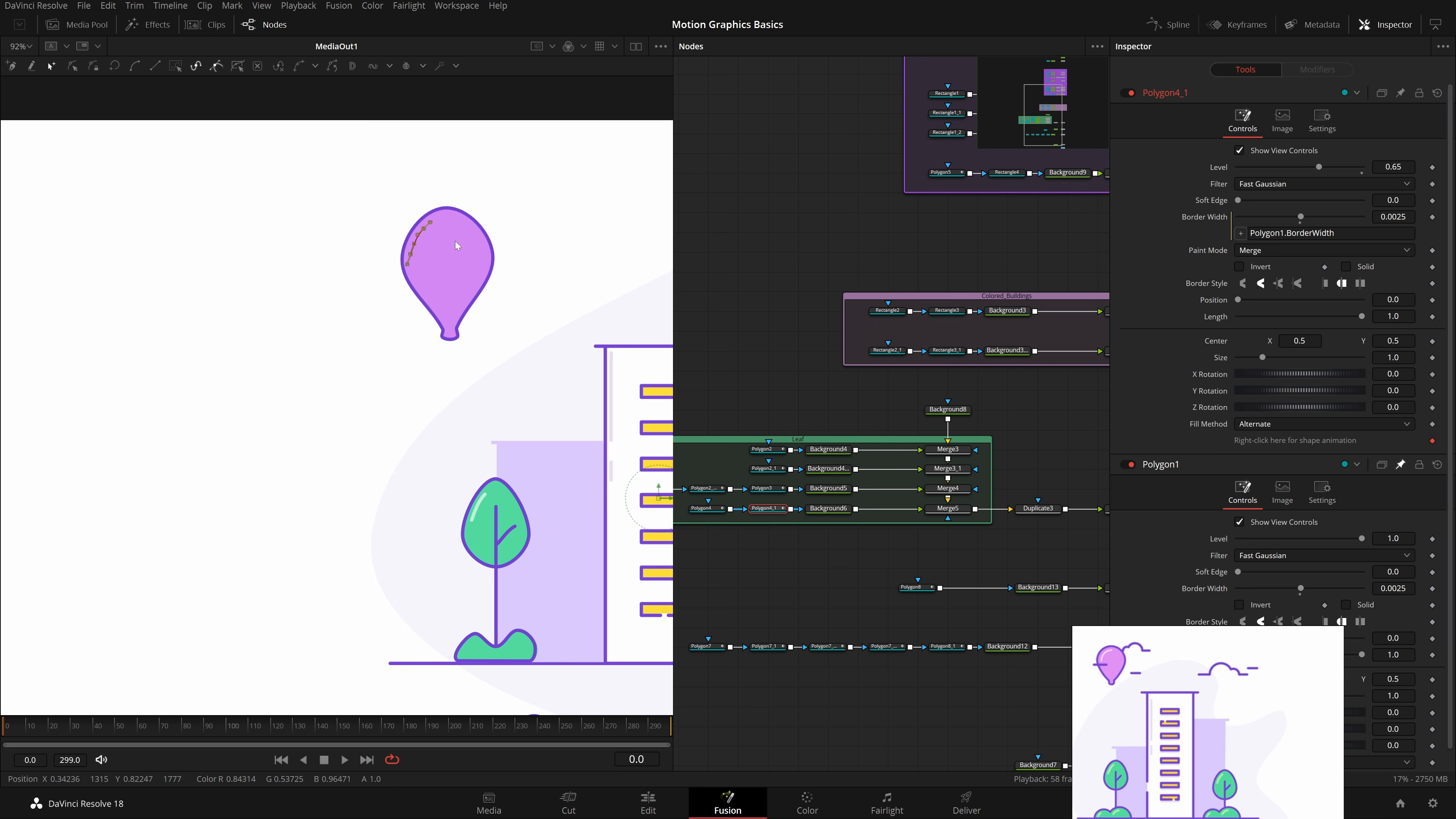
pyautogui.press('Delete')
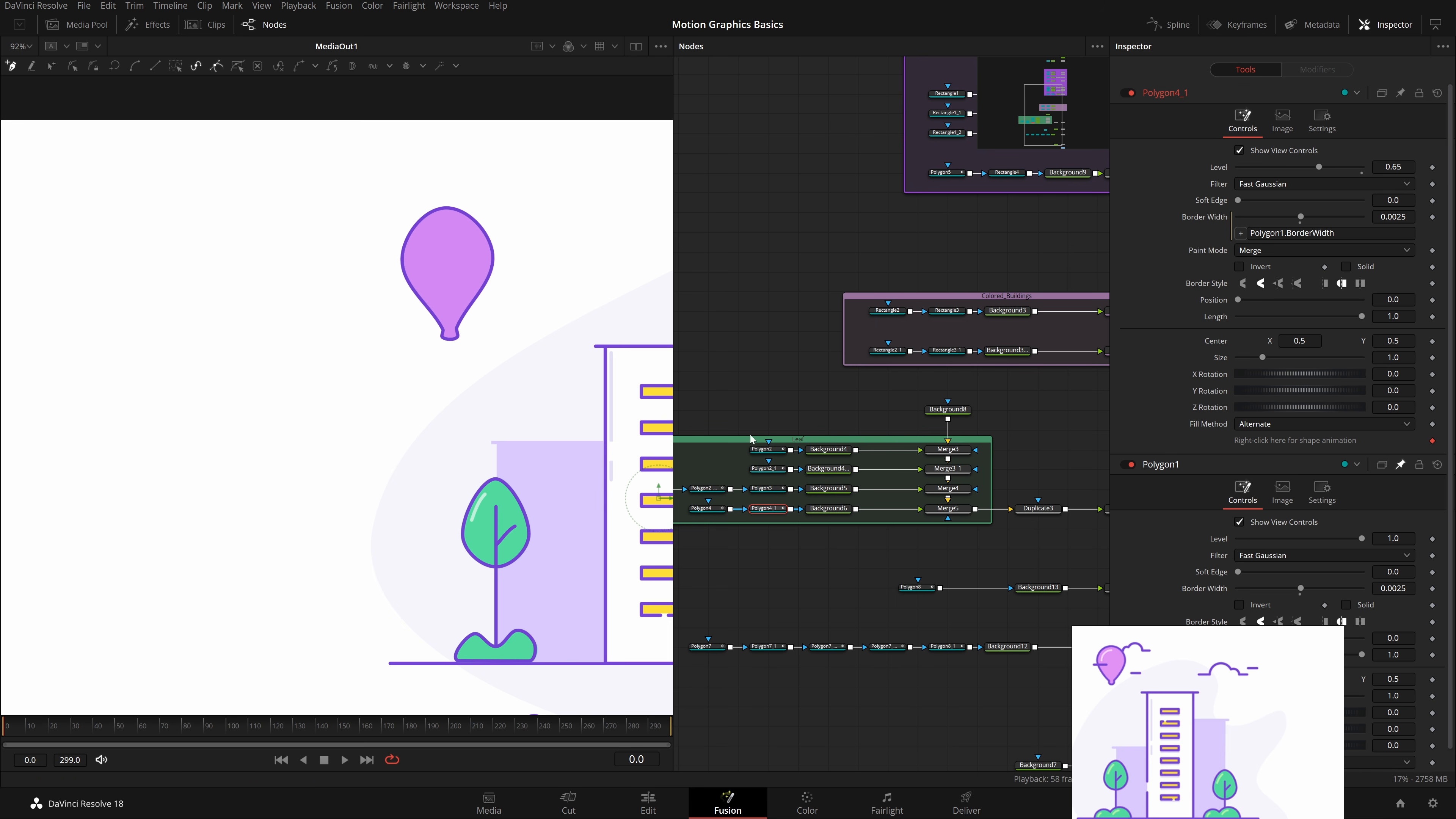
pyautogui.moveTo(774, 509); pyautogui.dragTo(804, 607)
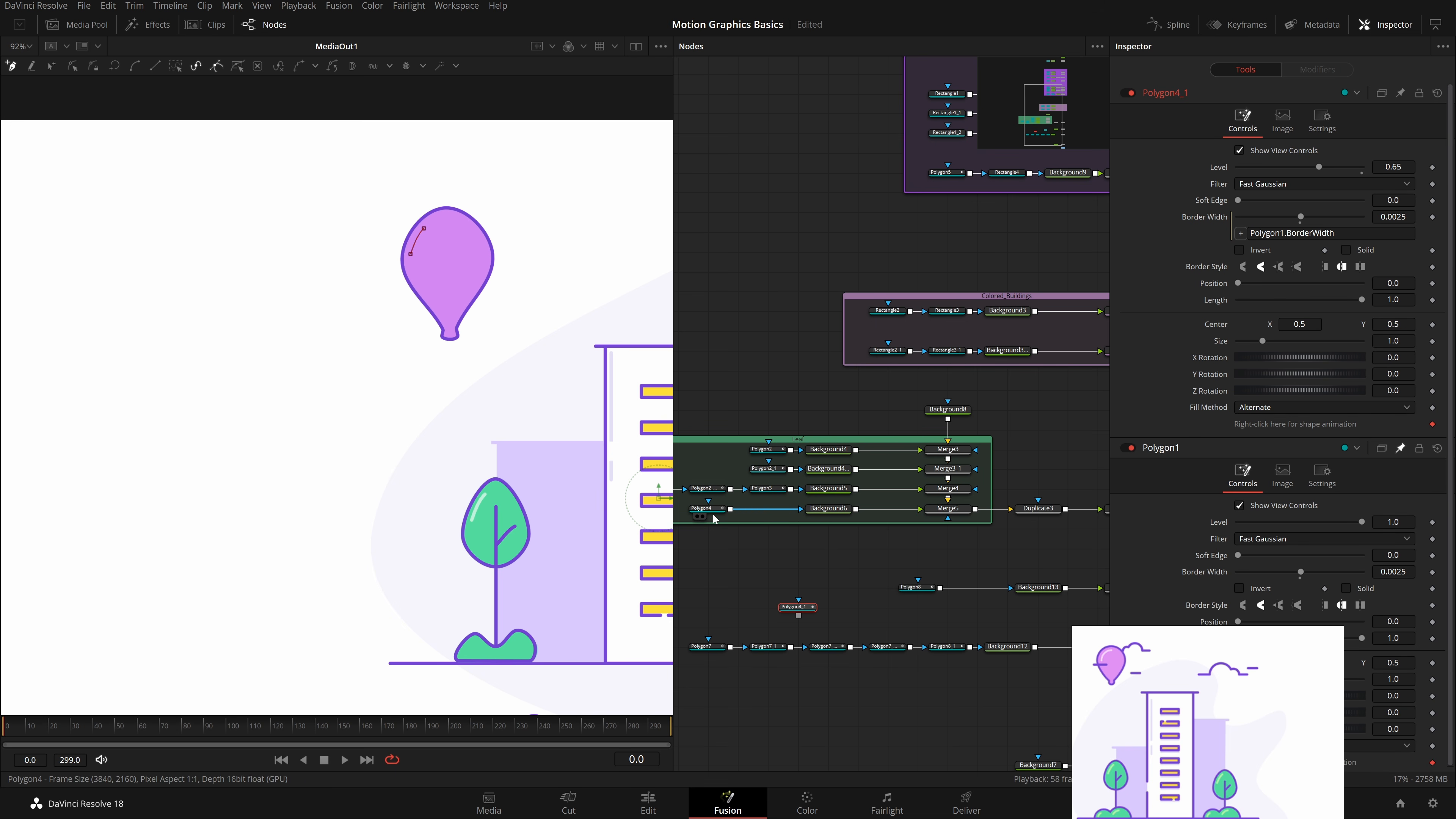
pyautogui.moveTo(723, 515); pyautogui.dragTo(753, 515)
pyautogui.moveTo(818, 606); pyautogui.dragTo(922, 611)
pyautogui.moveTo(922, 611); pyautogui.dragTo(951, 547)
# Step: Add a Background tool after Merge11 for the balloon's highlight
pyautogui.moveTo(952, 546)
pyautogui.mouseDown()
pyautogui.moveTo(944, 590)
pyautogui.moveTo(920, 606)
pyautogui.moveTo(979, 545)
pyautogui.mouseUp()
pyautogui.hotkey('ctrl', 'z')
pyautogui.hotkey('ctrl', 'z')
pyautogui.hotkey('ctrl', 'z')
pyautogui.hotkey('shift', 'space')
pyautogui.write('poly')
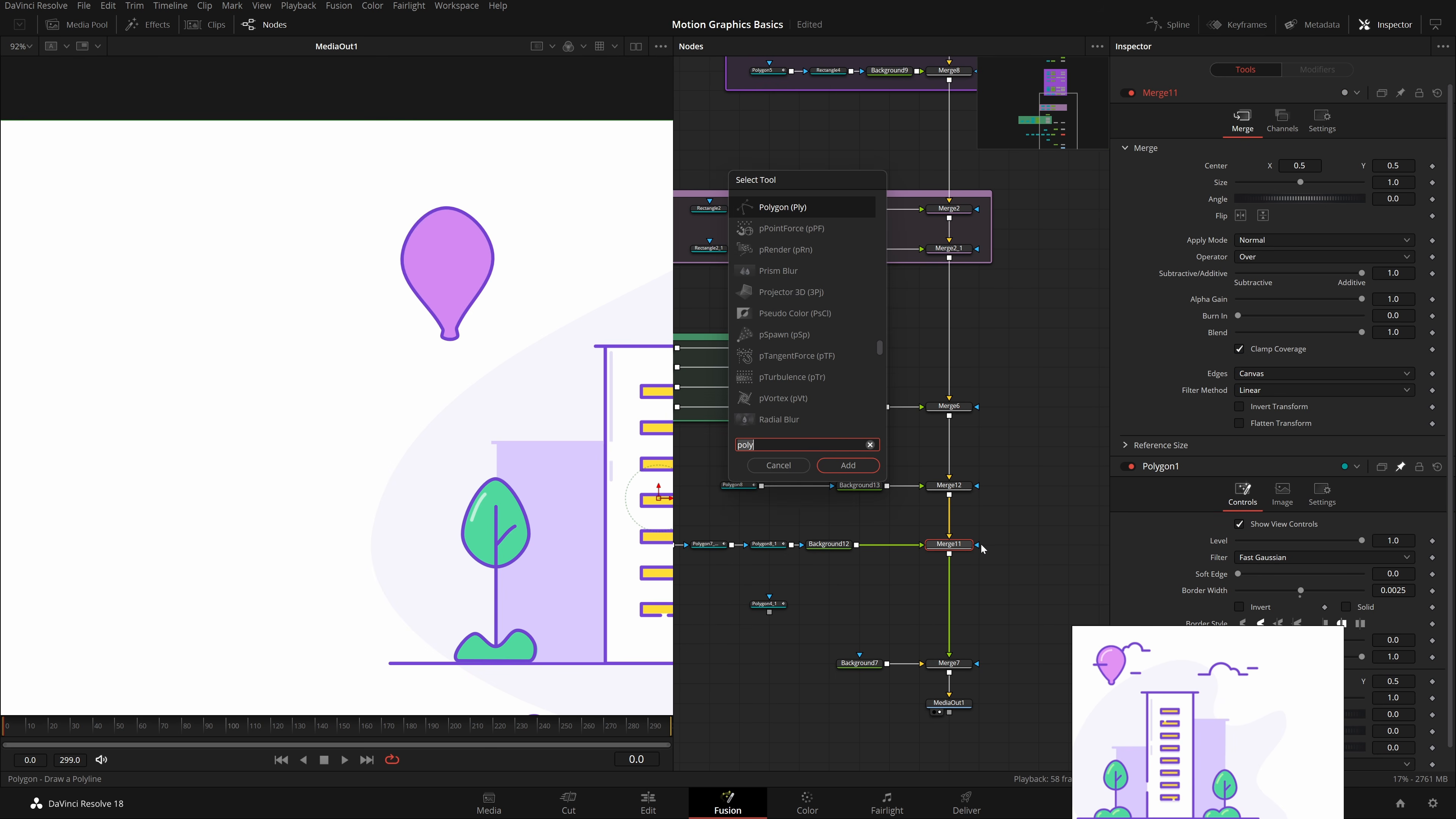
pyautogui.press('BackSpace')
pyautogui.press('BackSpace')
pyautogui.press('BackSpace')
pyautogui.press('BackSpace')
pyautogui.write('bg')
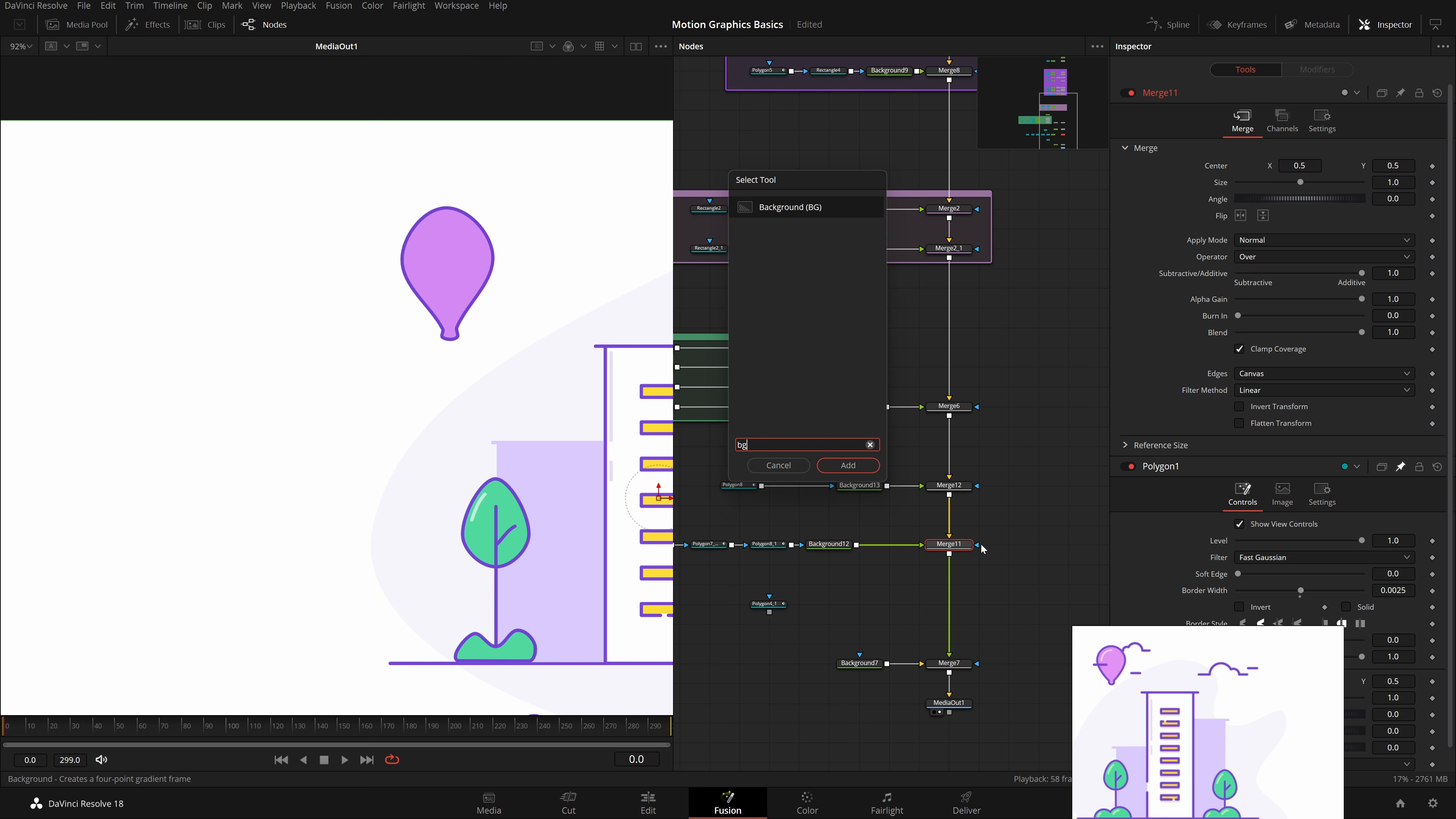
# Step: Add a white Background node merged right after Merge11 and mask it with Polygon4_1 for the balloon highlight
pyautogui.press('Return')
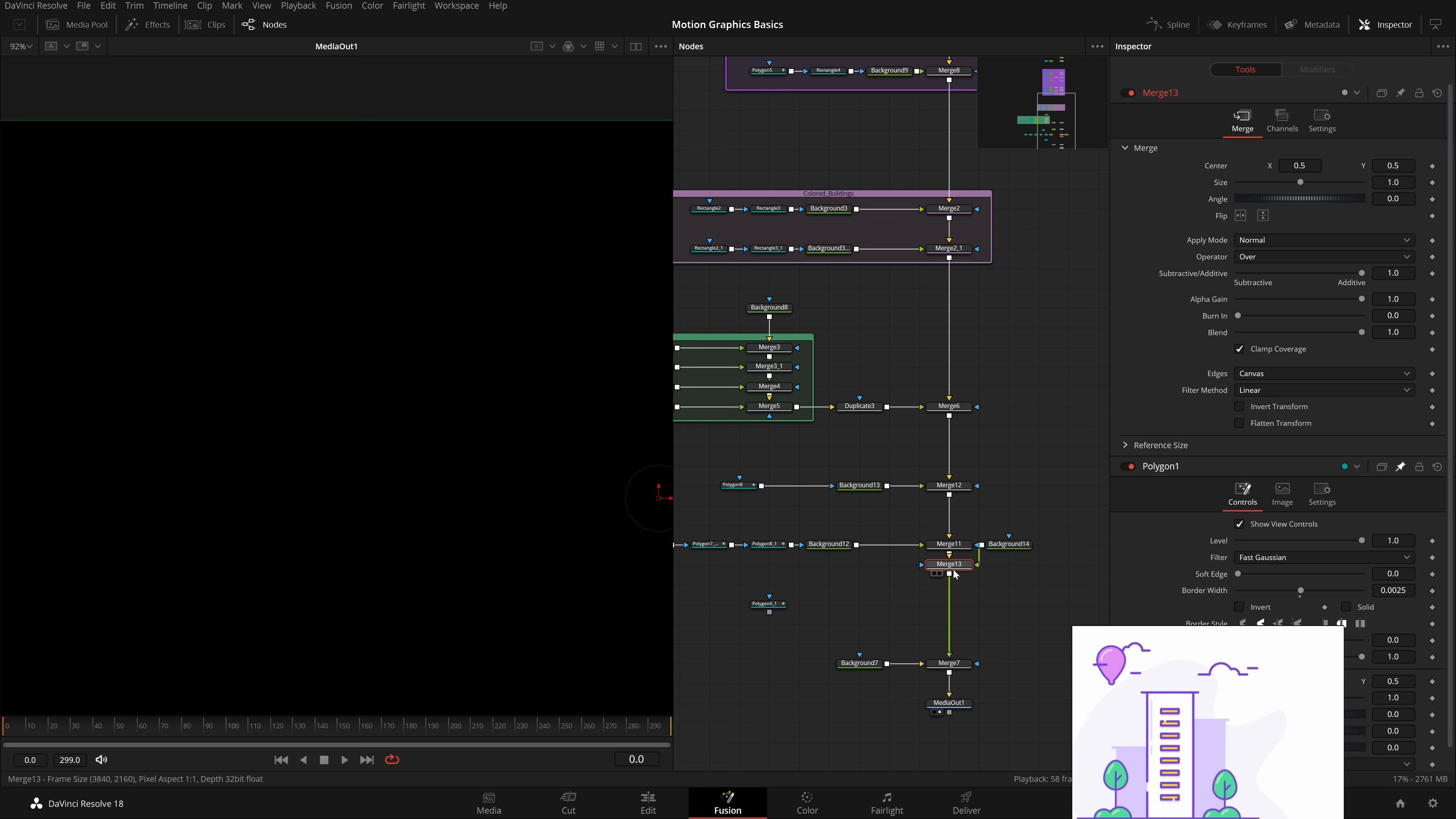
pyautogui.moveTo(1013, 547); pyautogui.dragTo(833, 567)
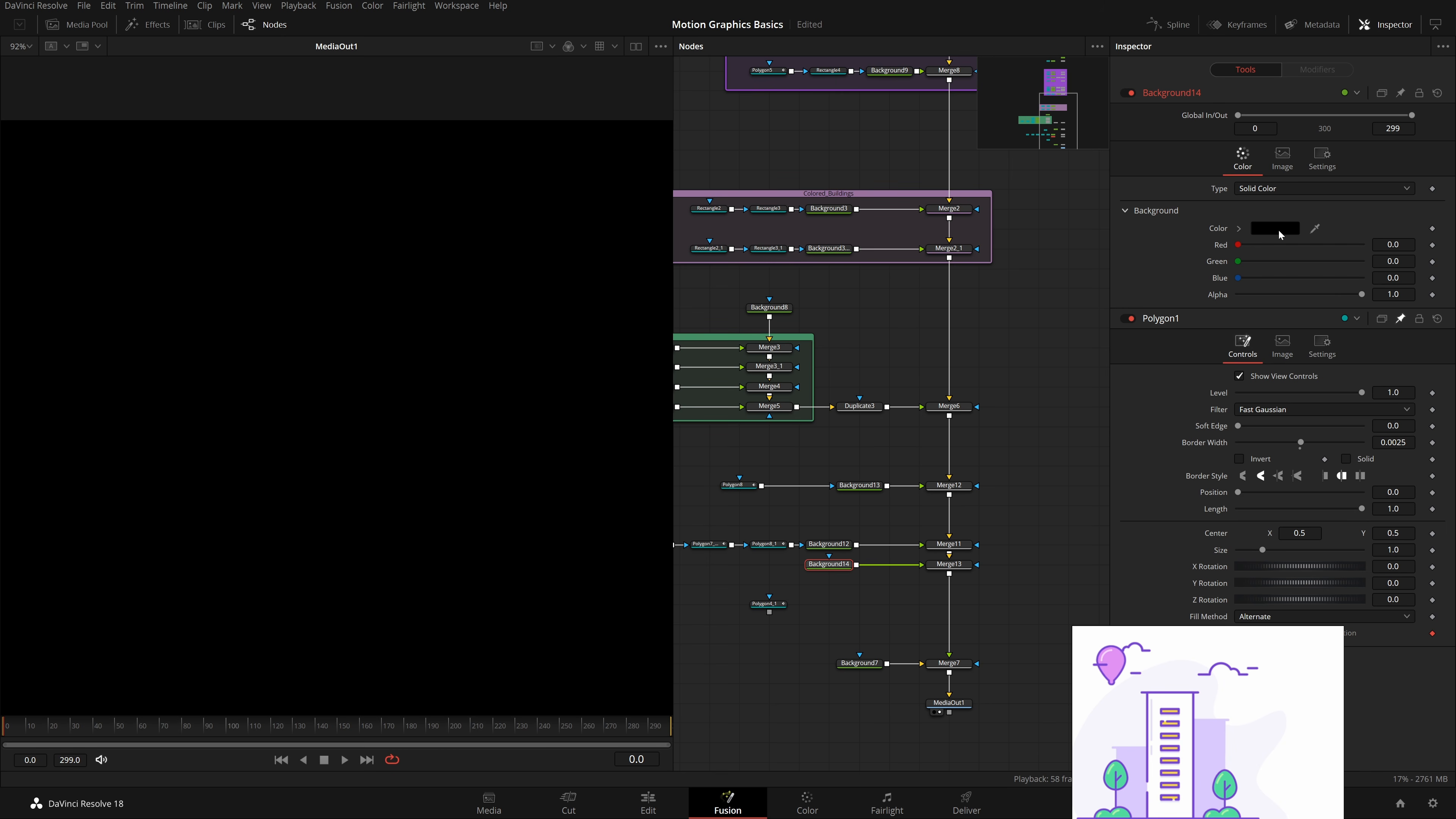
pyautogui.click(1278, 231)
pyautogui.moveTo(883, 396); pyautogui.dragTo(881, 250)
pyautogui.click(882, 526)
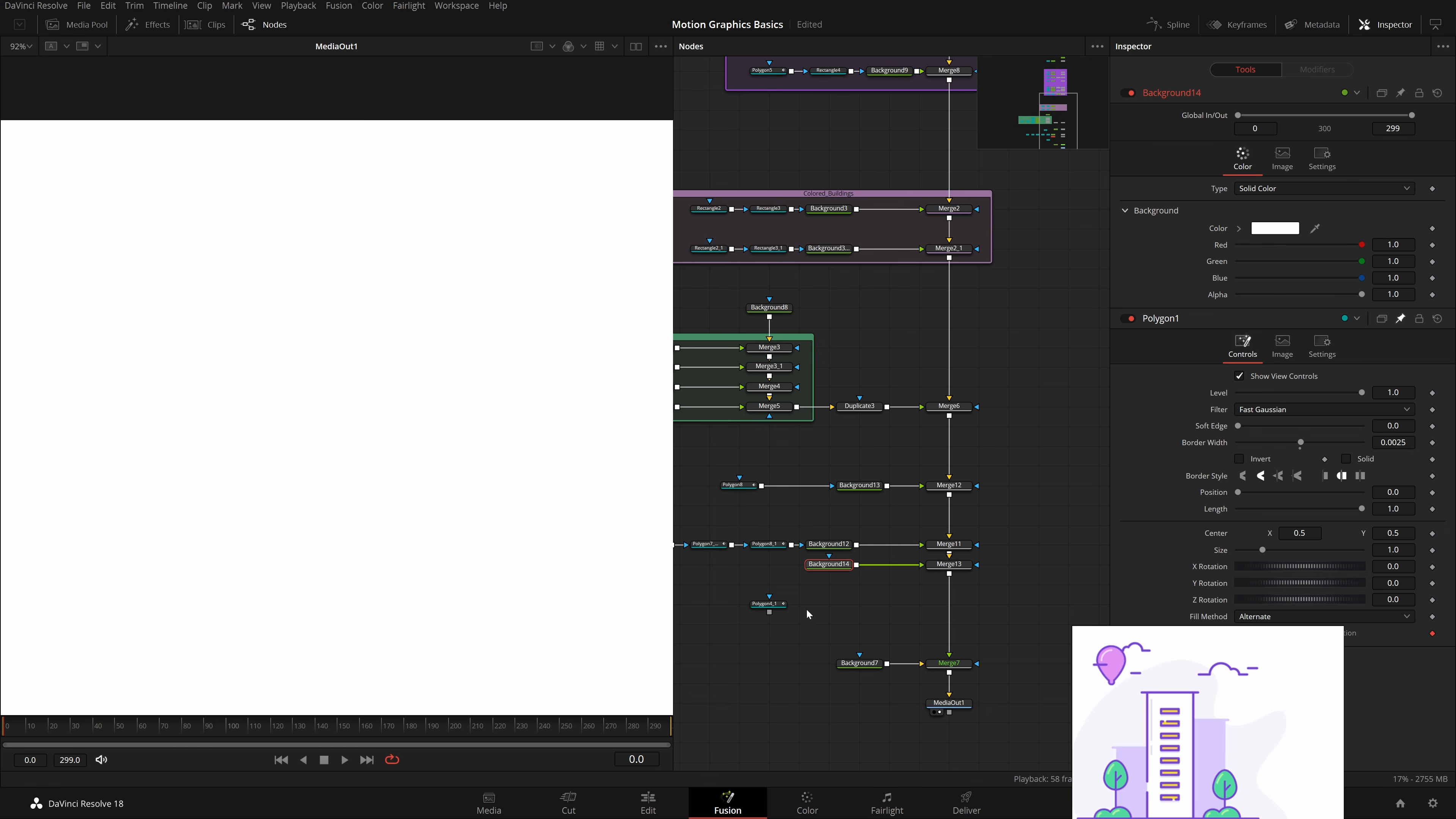
pyautogui.moveTo(769, 611); pyautogui.dragTo(829, 566)
pyautogui.moveTo(778, 603); pyautogui.dragTo(777, 564)
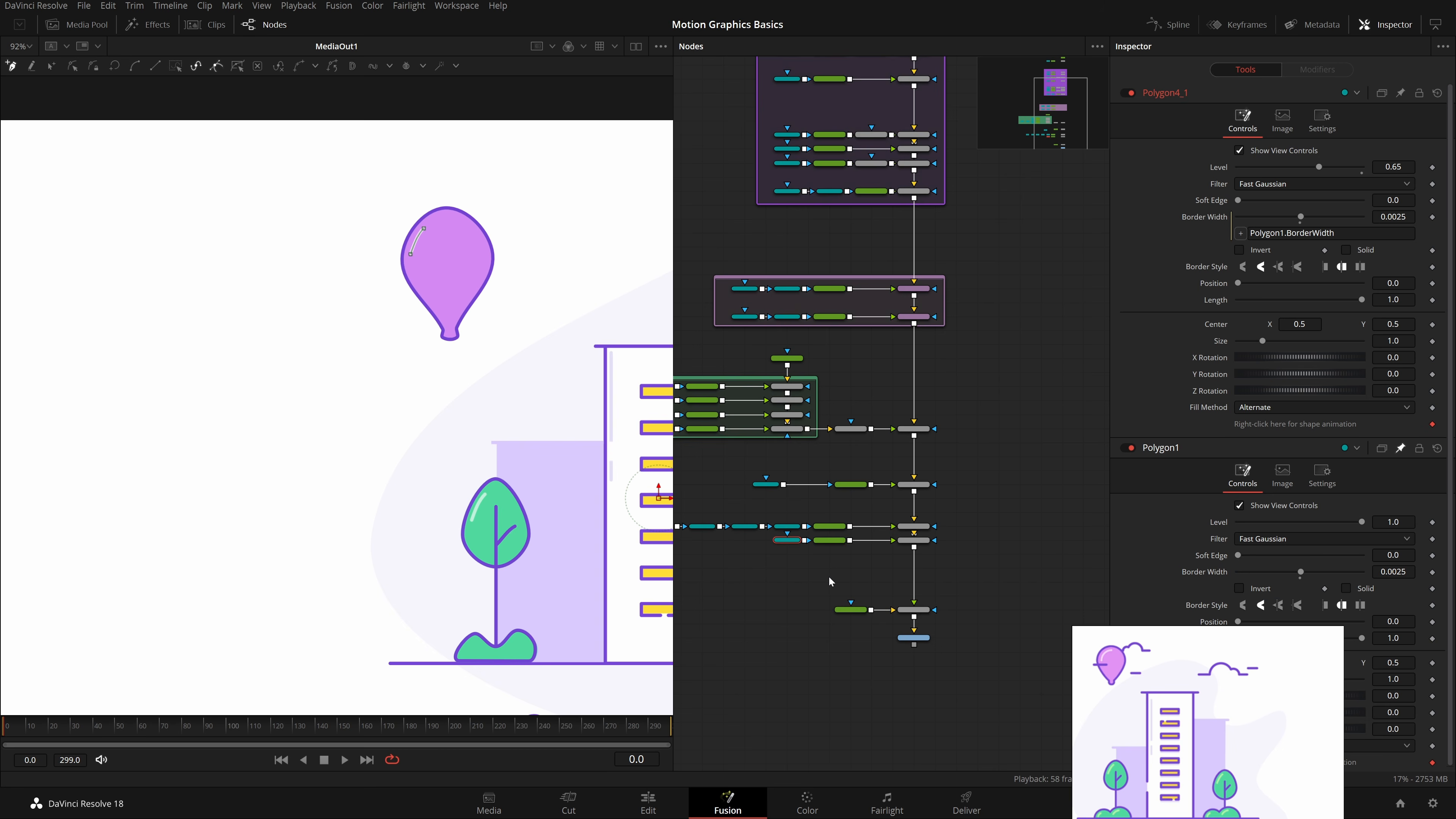
# Step: Insert a pasted copy of the Polygon7_1_1 line mask directly after it in the outline polygon chain
pyautogui.scroll(3, 831, 581)
pyautogui.click(738, 445)
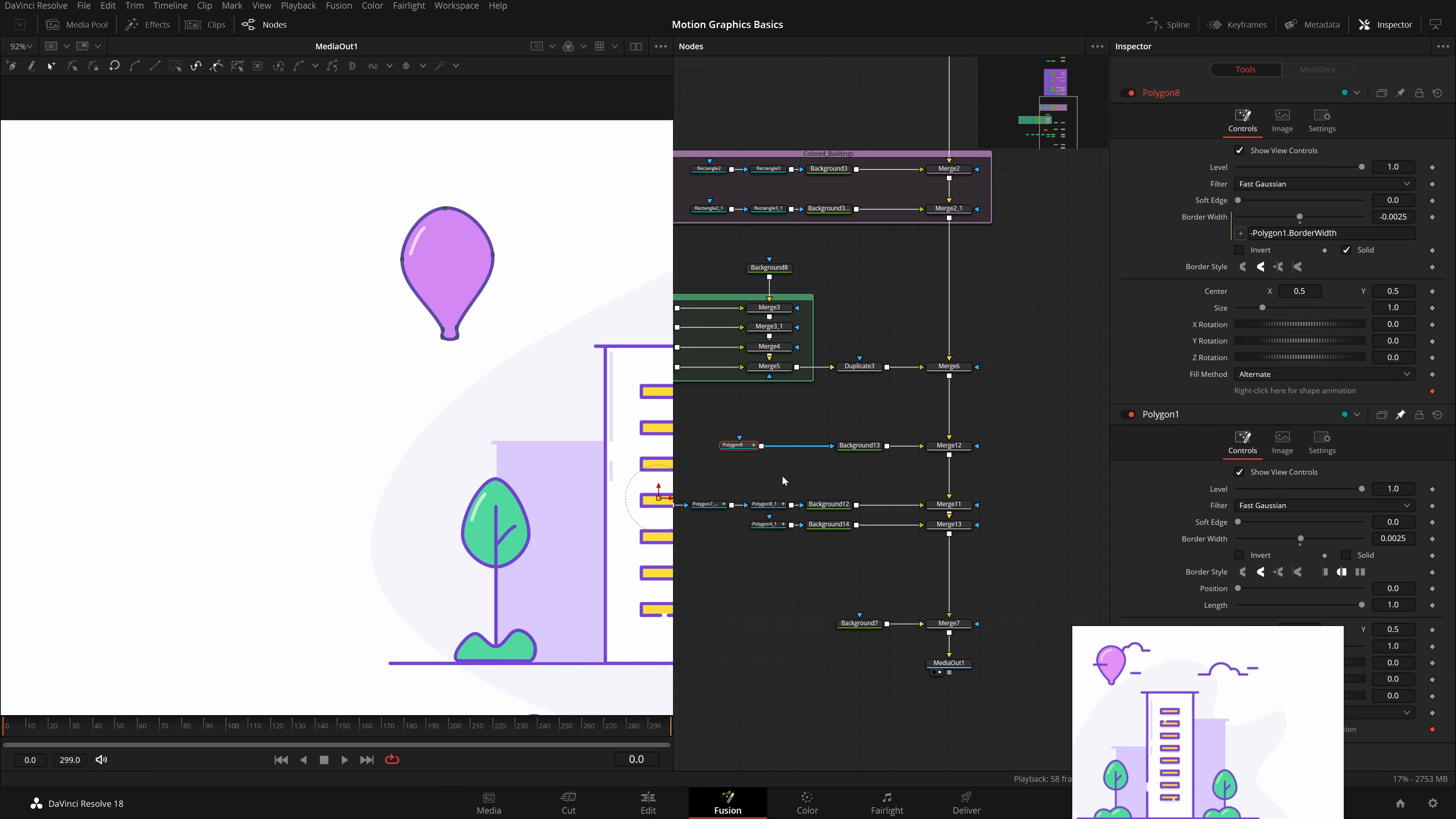
pyautogui.moveTo(836, 466); pyautogui.dragTo(949, 463)
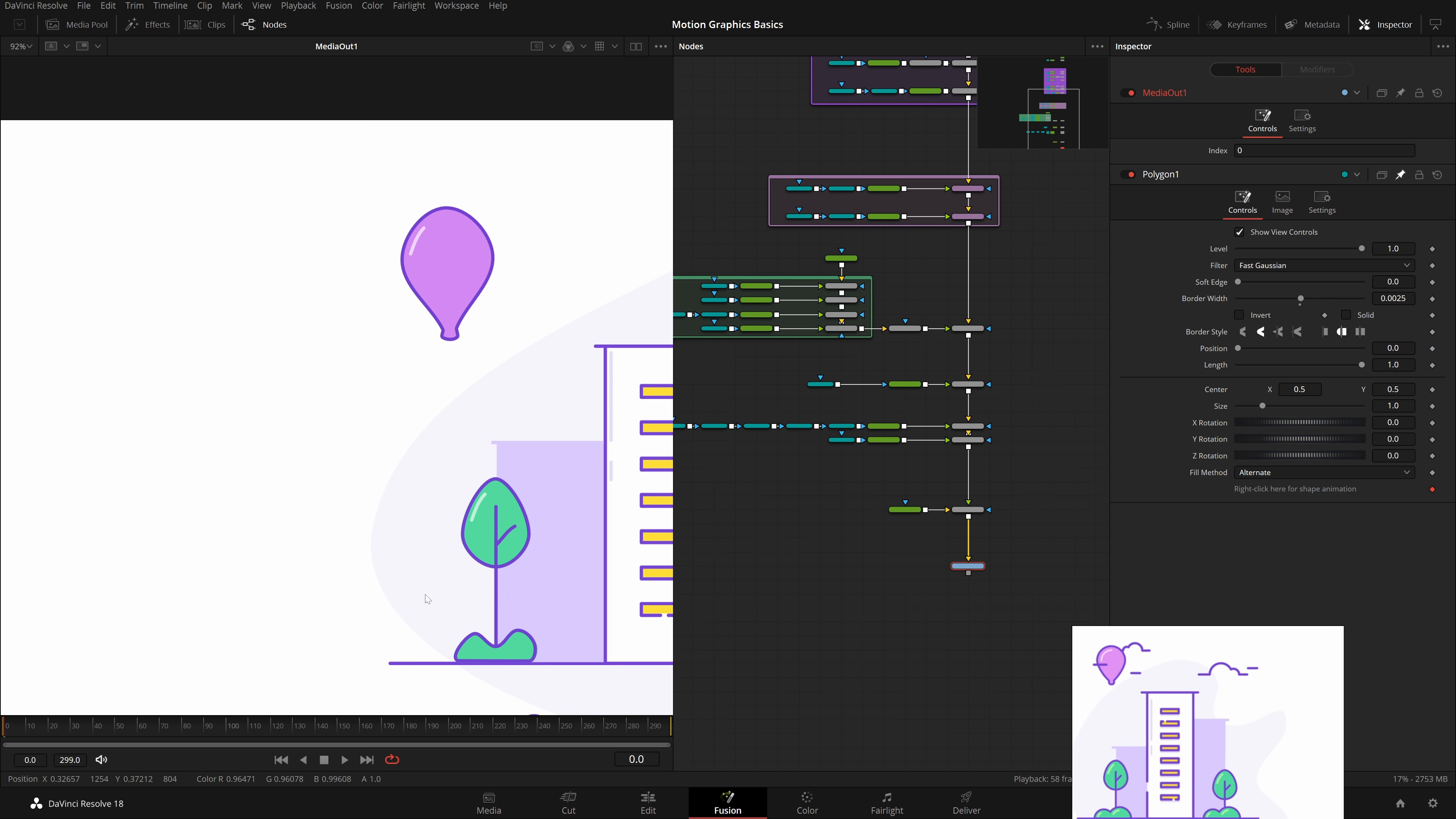
pyautogui.hotkey('ctrl', 'f')
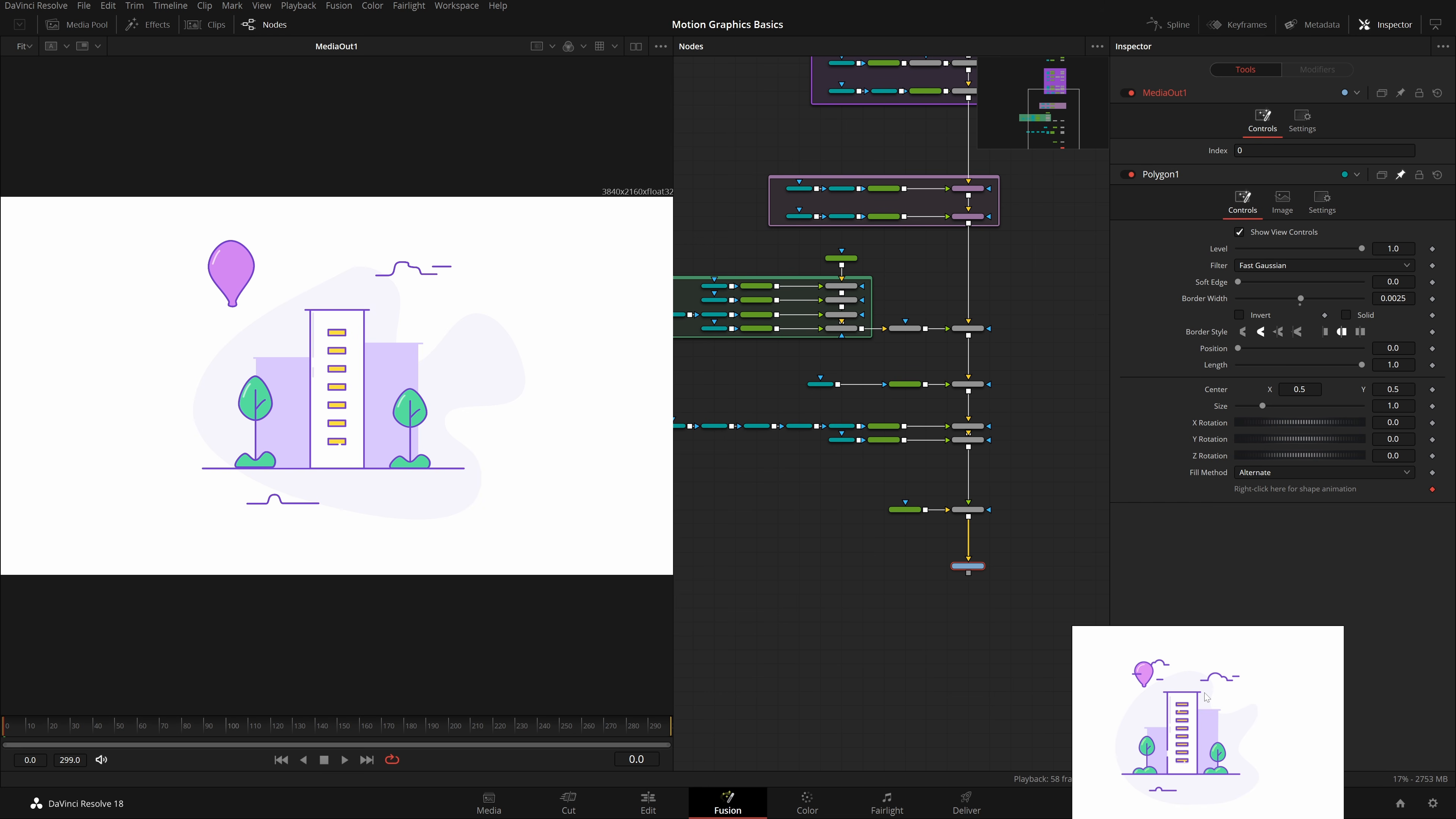
pyautogui.moveTo(871, 481); pyautogui.dragTo(1025, 507)
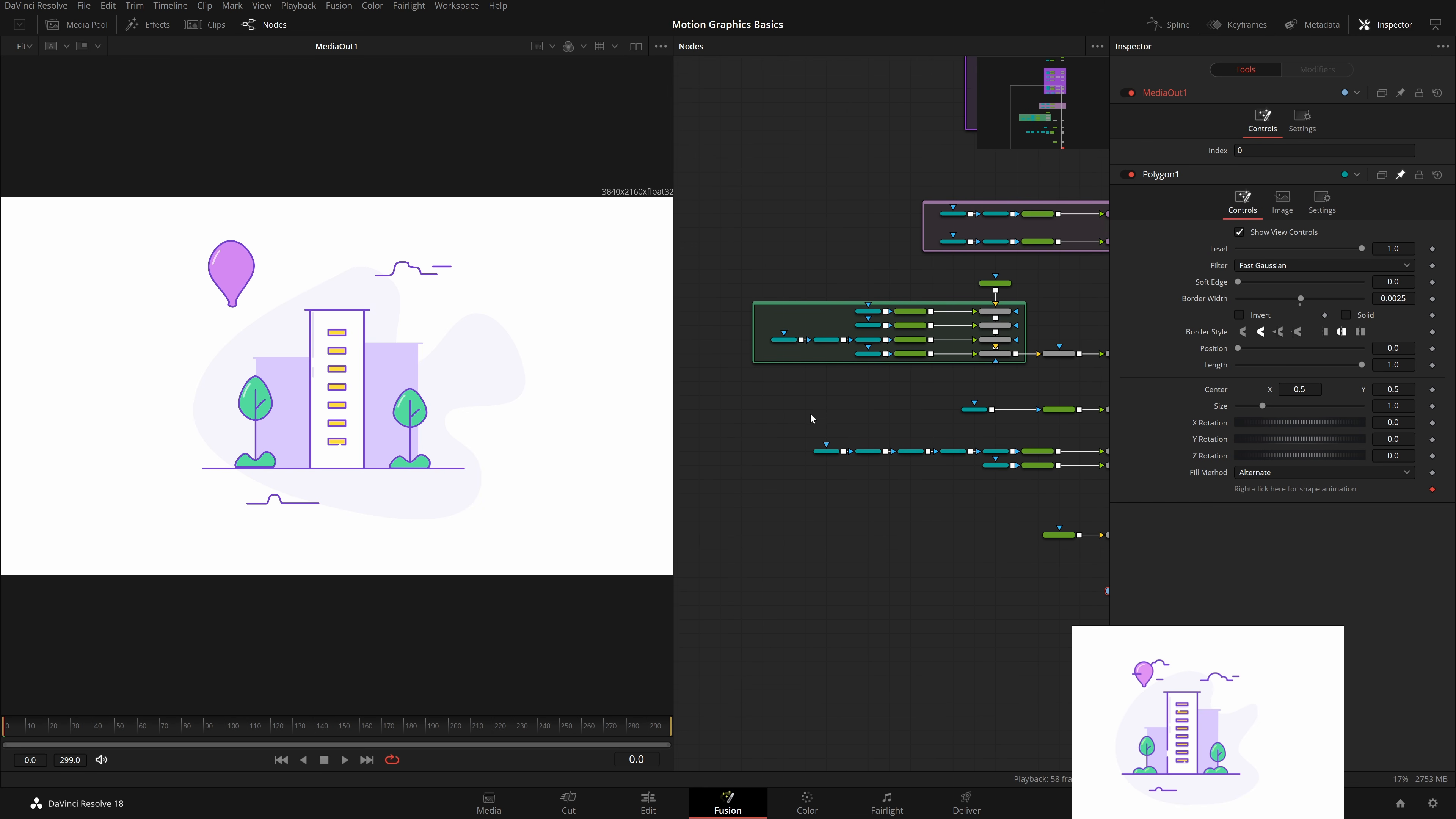
pyautogui.moveTo(808, 413); pyautogui.dragTo(846, 452)
pyautogui.click(845, 452)
pyautogui.scroll(5, 853, 448)
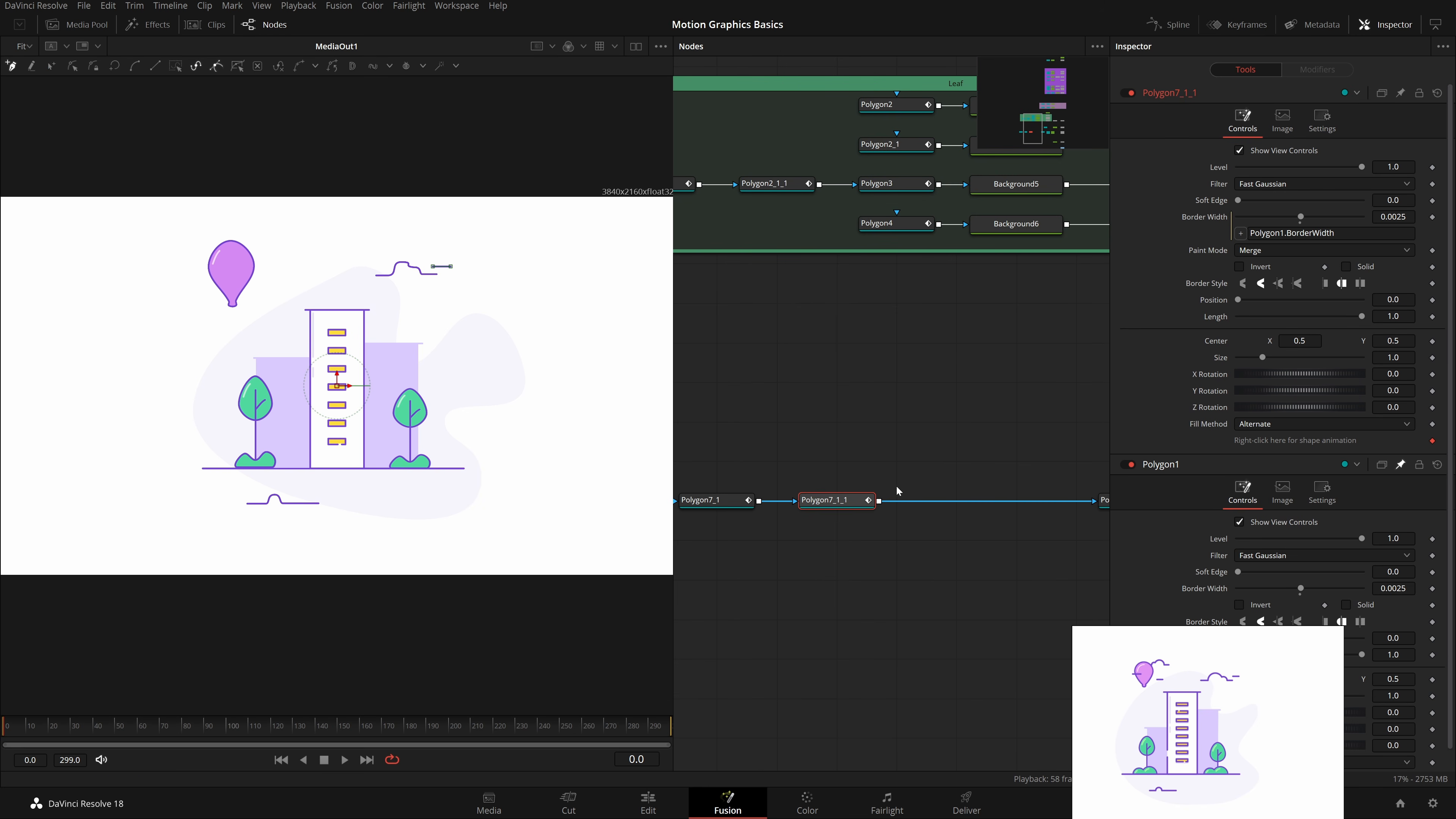
pyautogui.hotkey('ctrl', 'v')
pyautogui.click(962, 507)
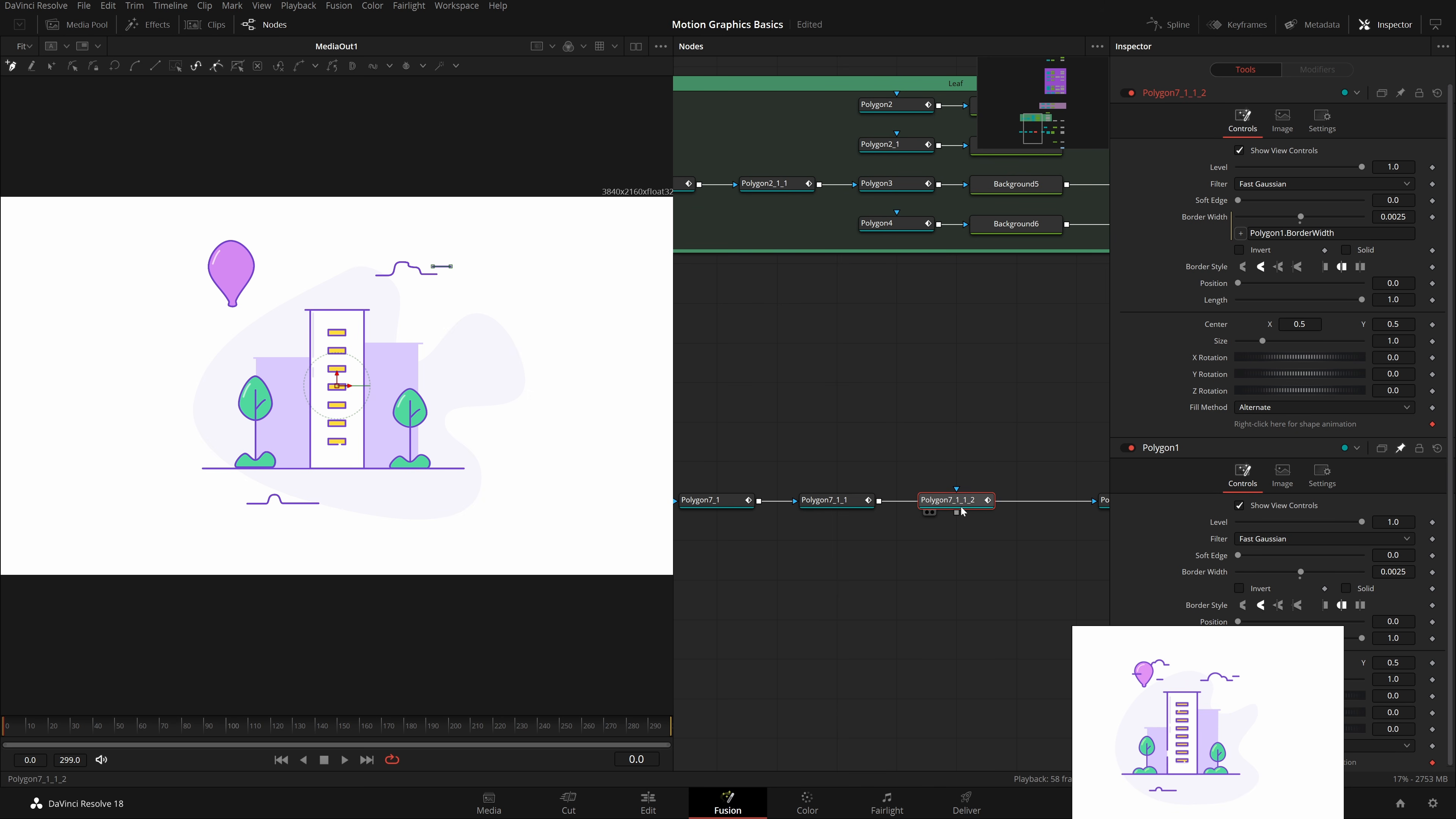
# Step: Draw a short horizontal wind line crossing the left edge of the balloon with the new polygon
pyautogui.scroll(2, 266, 261)
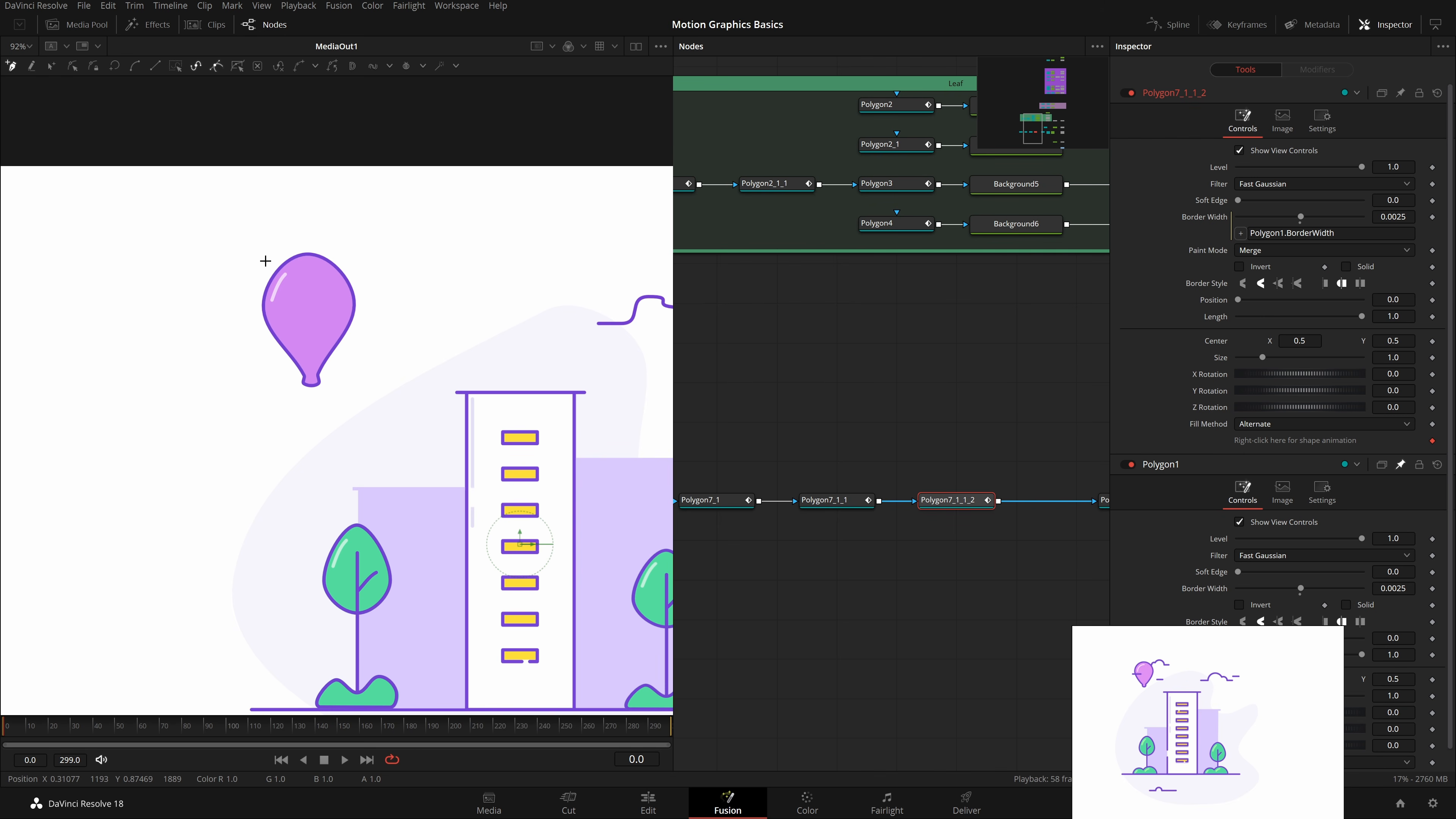
pyautogui.scroll(4, 265, 261)
pyautogui.click(260, 360)
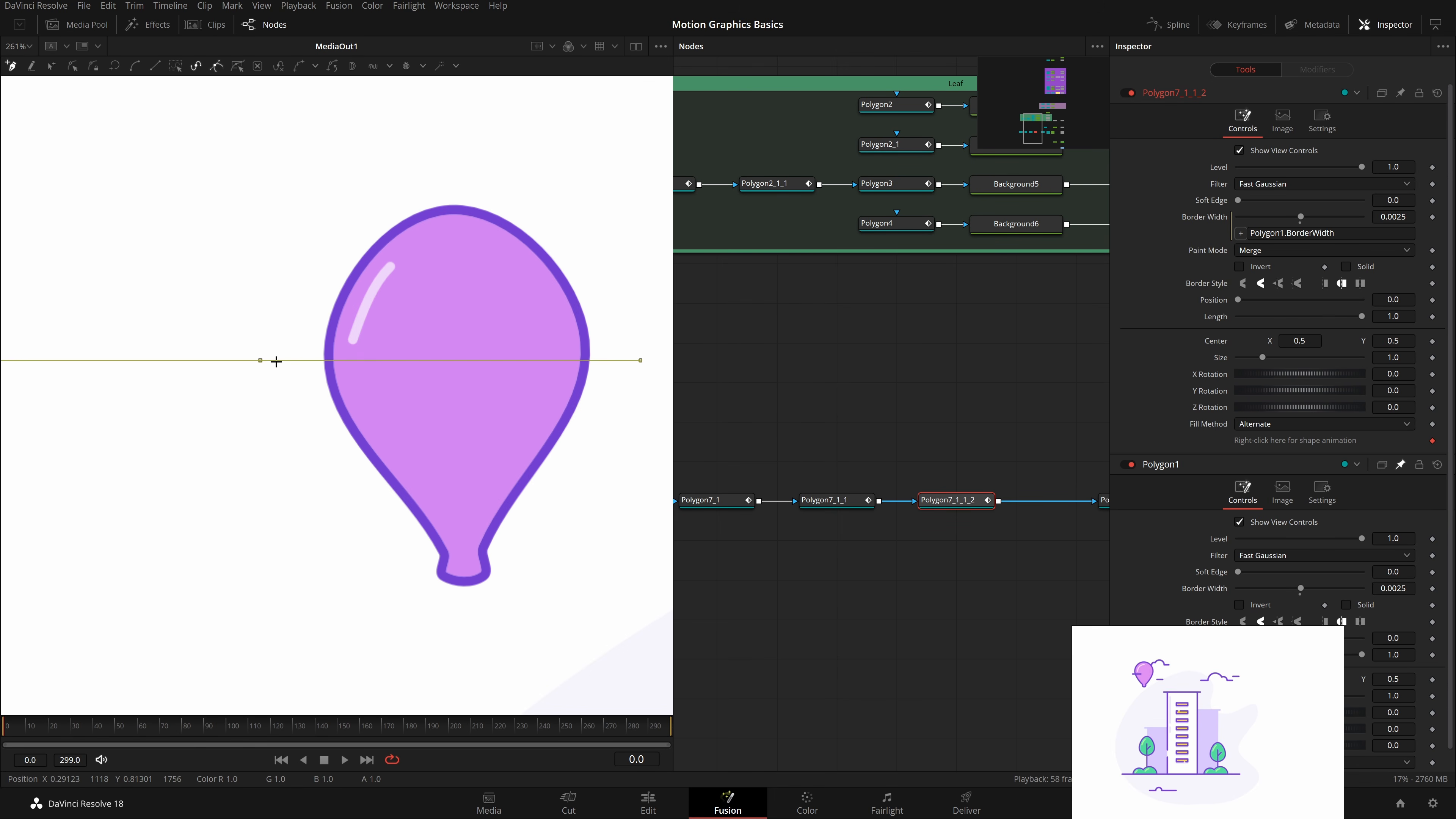
pyautogui.click(390, 360)
# Step: Insert a pasted copy of the Polygon7_1_1_2 wind line after it in the chain and delete the copied points
pyautogui.moveTo(973, 523); pyautogui.dragTo(862, 527)
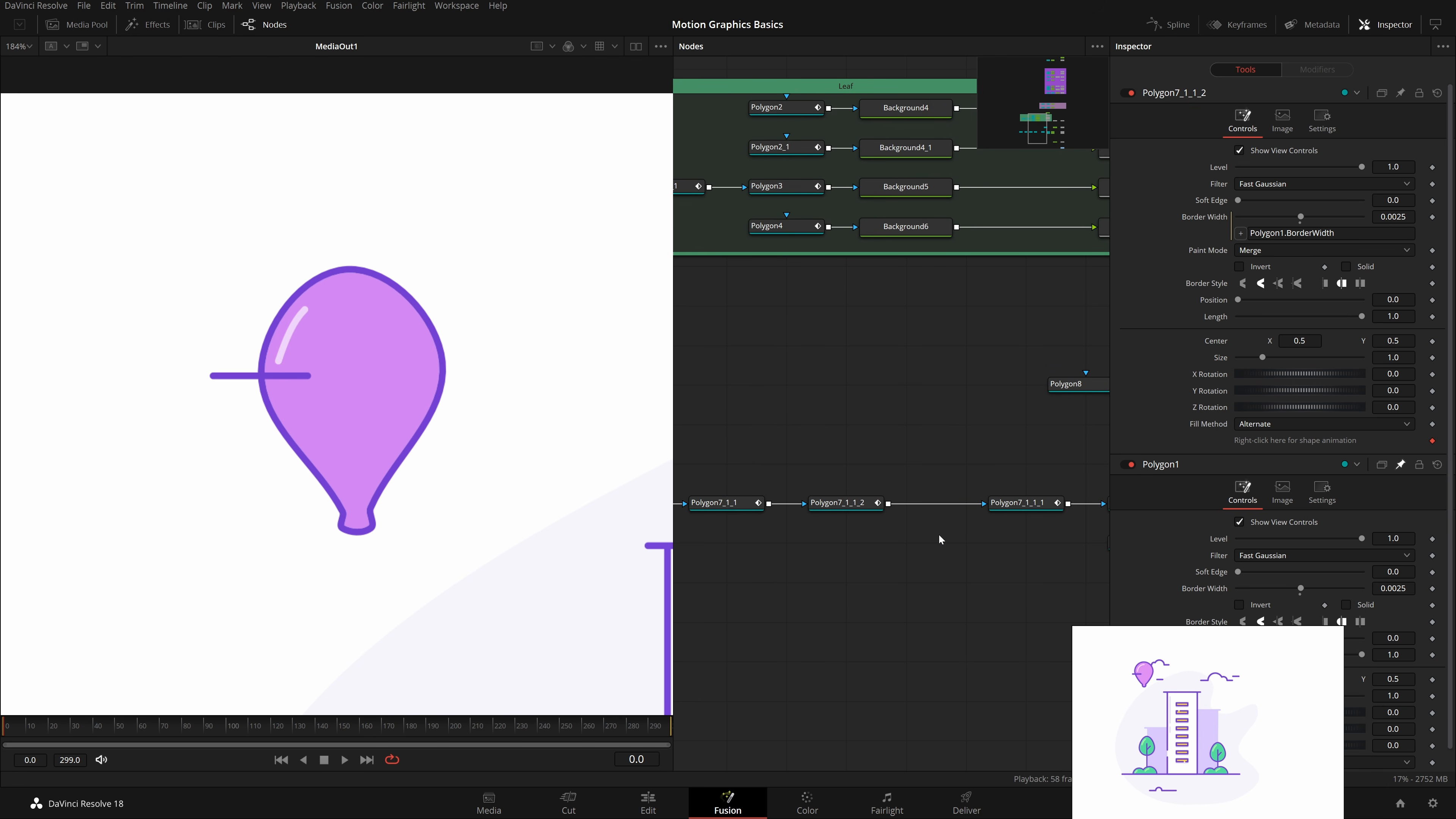
pyautogui.hotkey('ctrl', 'v')
pyautogui.moveTo(938, 539); pyautogui.dragTo(913, 503)
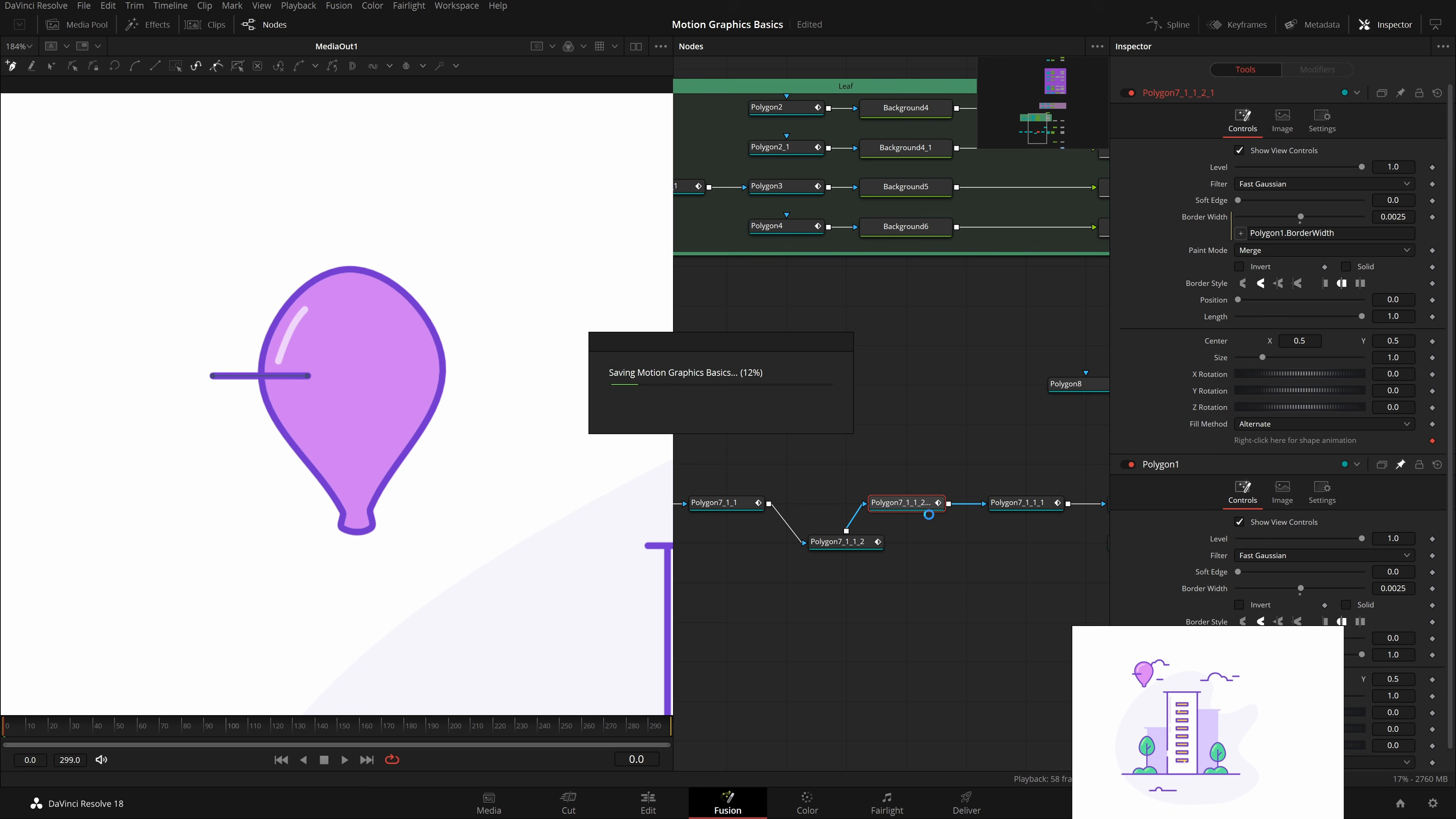
pyautogui.scroll(-3, 857, 550)
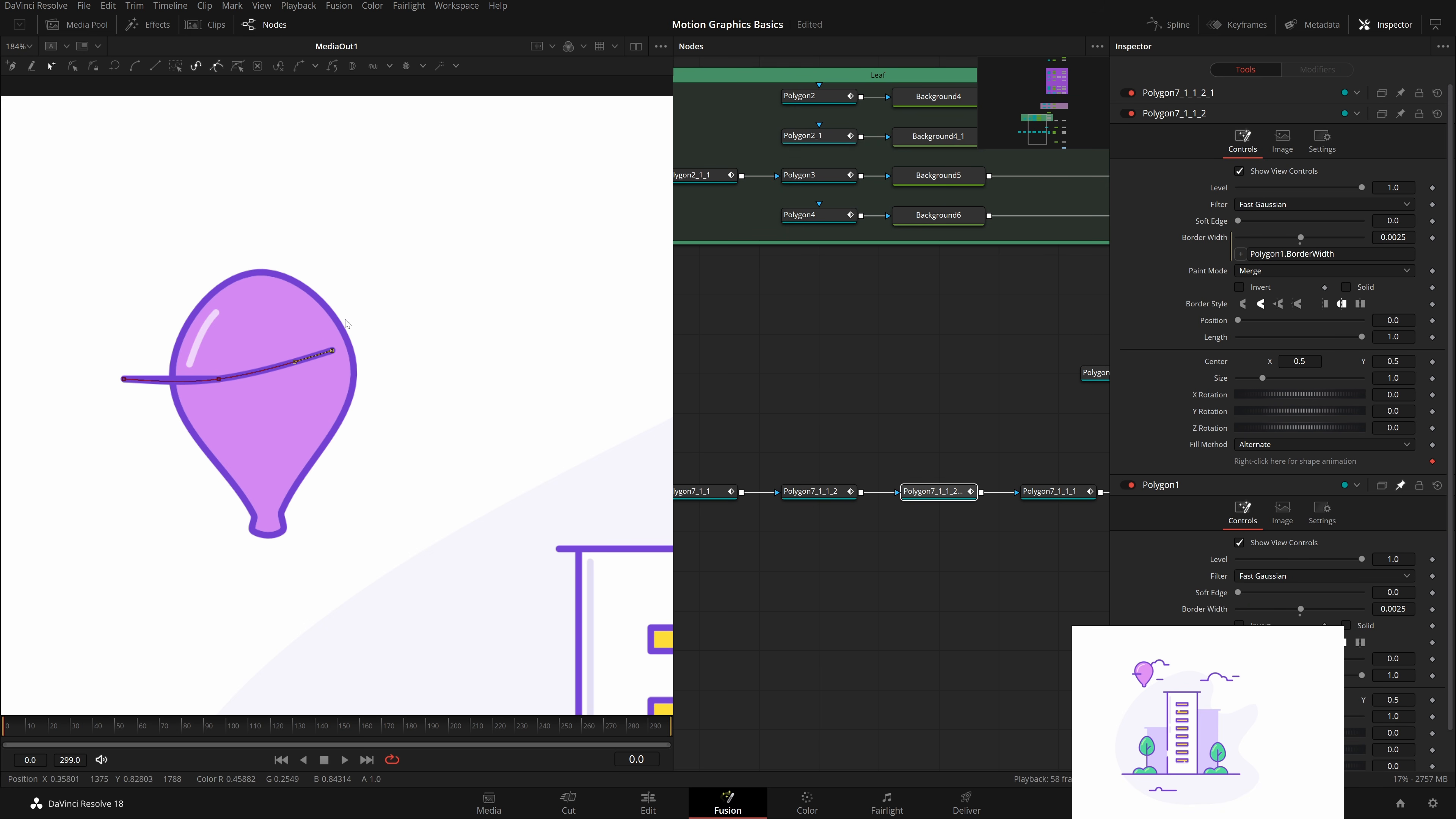
pyautogui.moveTo(387, 297); pyautogui.dragTo(3, 457)
pyautogui.press('Delete')
# Step: Draw a shorter horizontal wind line just to the right of the balloon, slightly lower than the first
pyautogui.moveTo(359, 396); pyautogui.dragTo(293, 422)
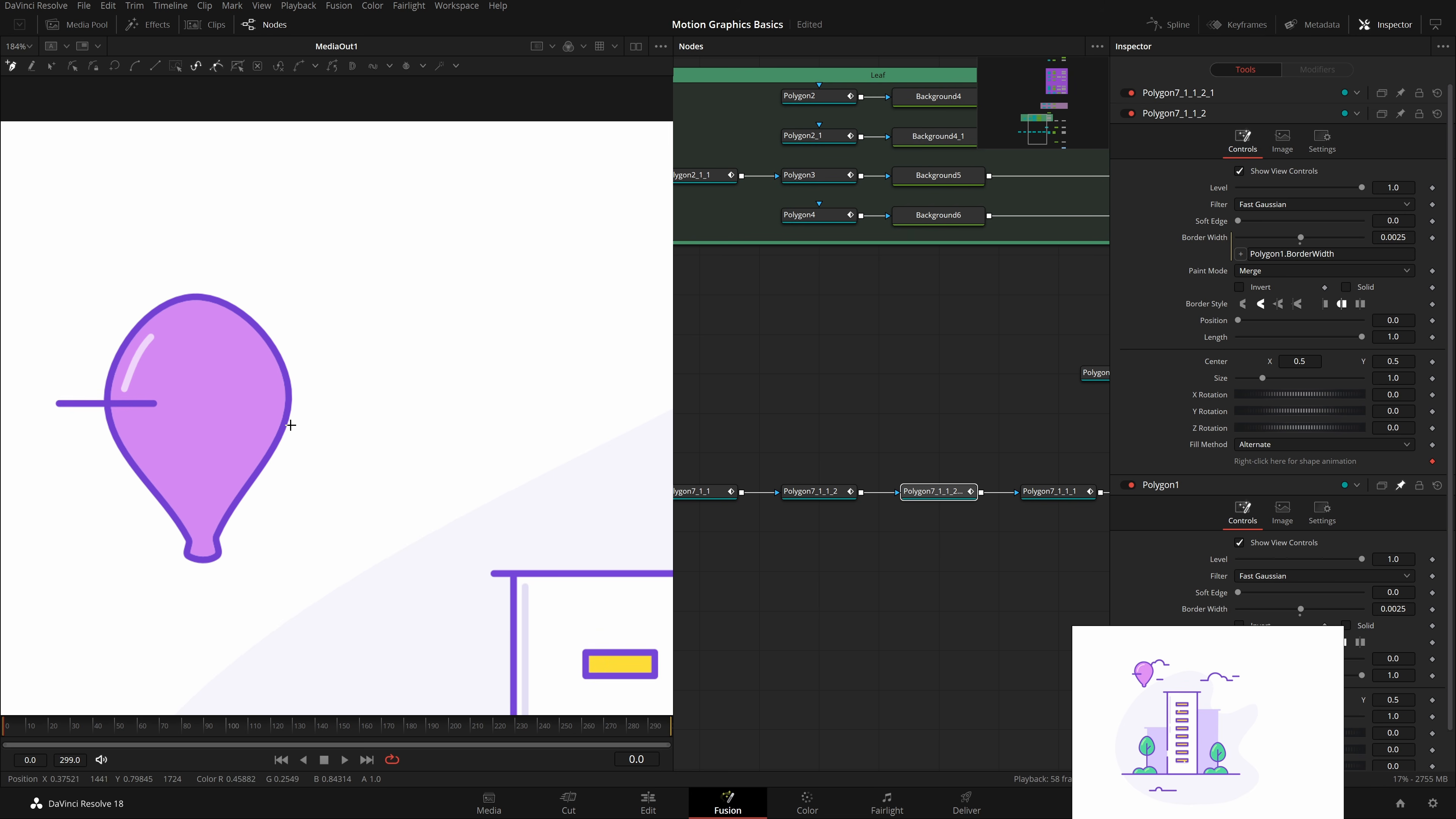
pyautogui.scroll(2, 298, 423)
pyautogui.click(332, 486)
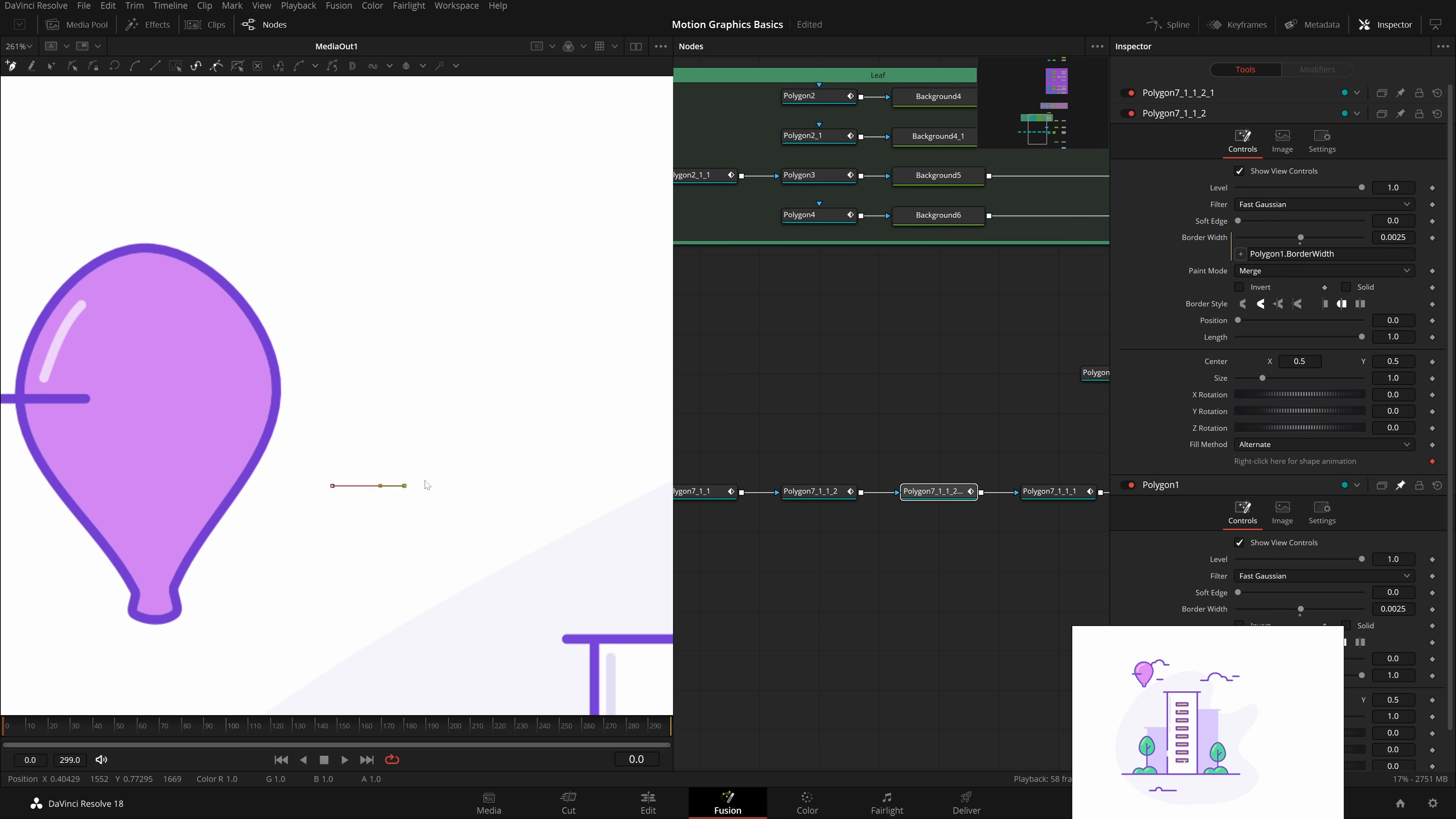
pyautogui.click(407, 486)
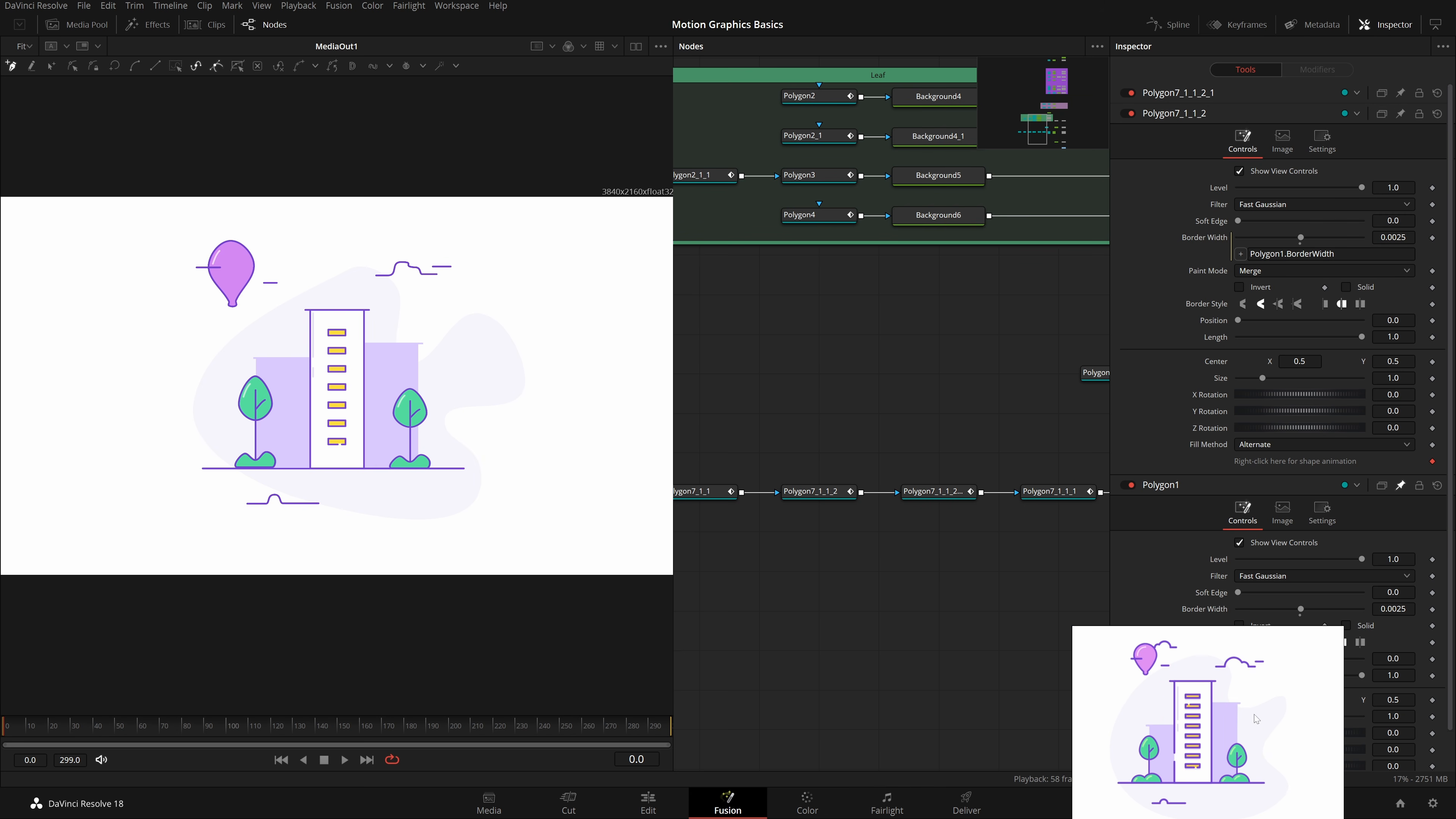
# Step: Insert a Transform node between Background10 and Merge9 for the pale backdrop shape
pyautogui.scroll(-10, 909, 558)
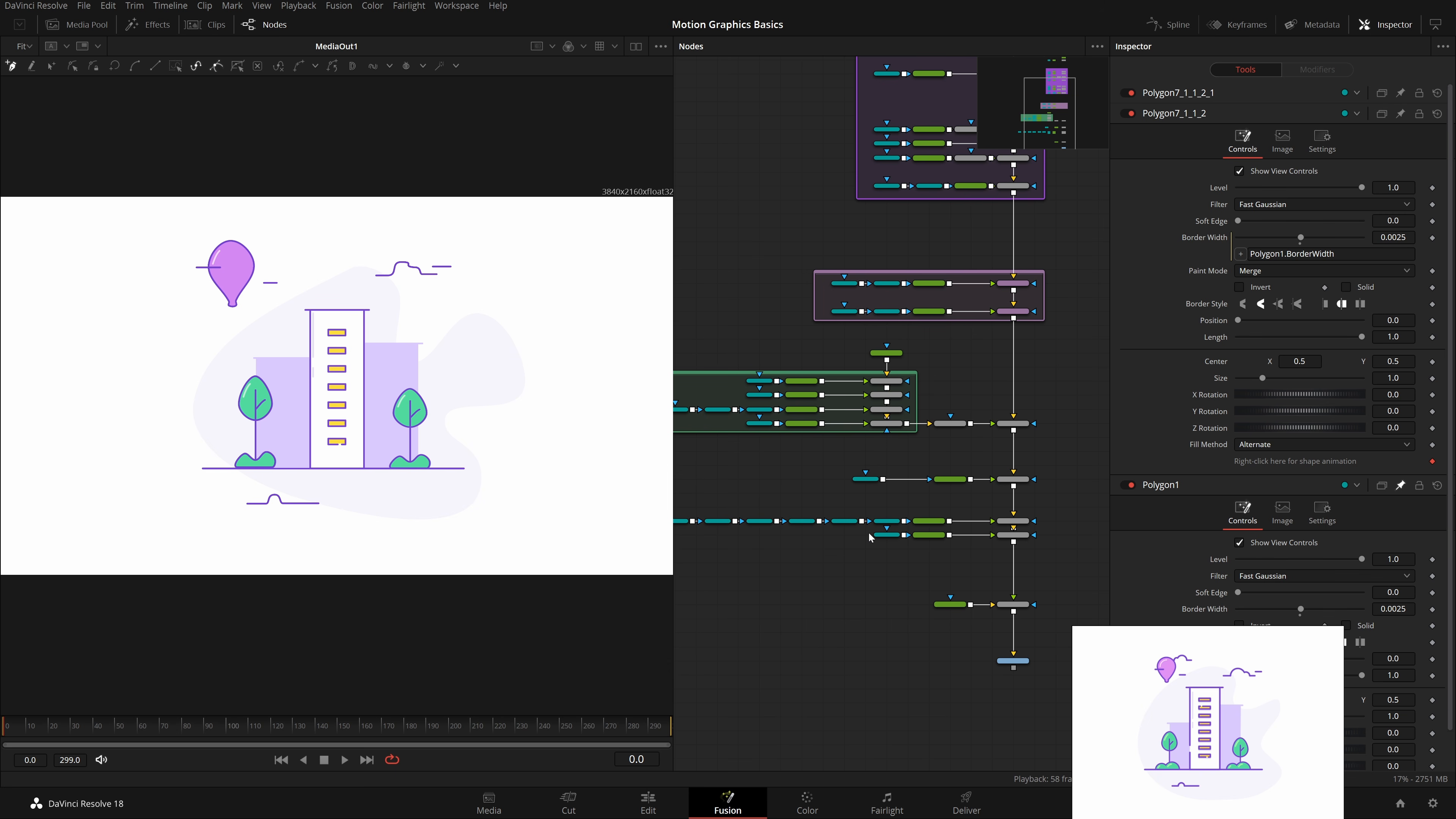
pyautogui.moveTo(142, 722); pyautogui.dragTo(916, 738)
pyautogui.scroll(2, 820, 639)
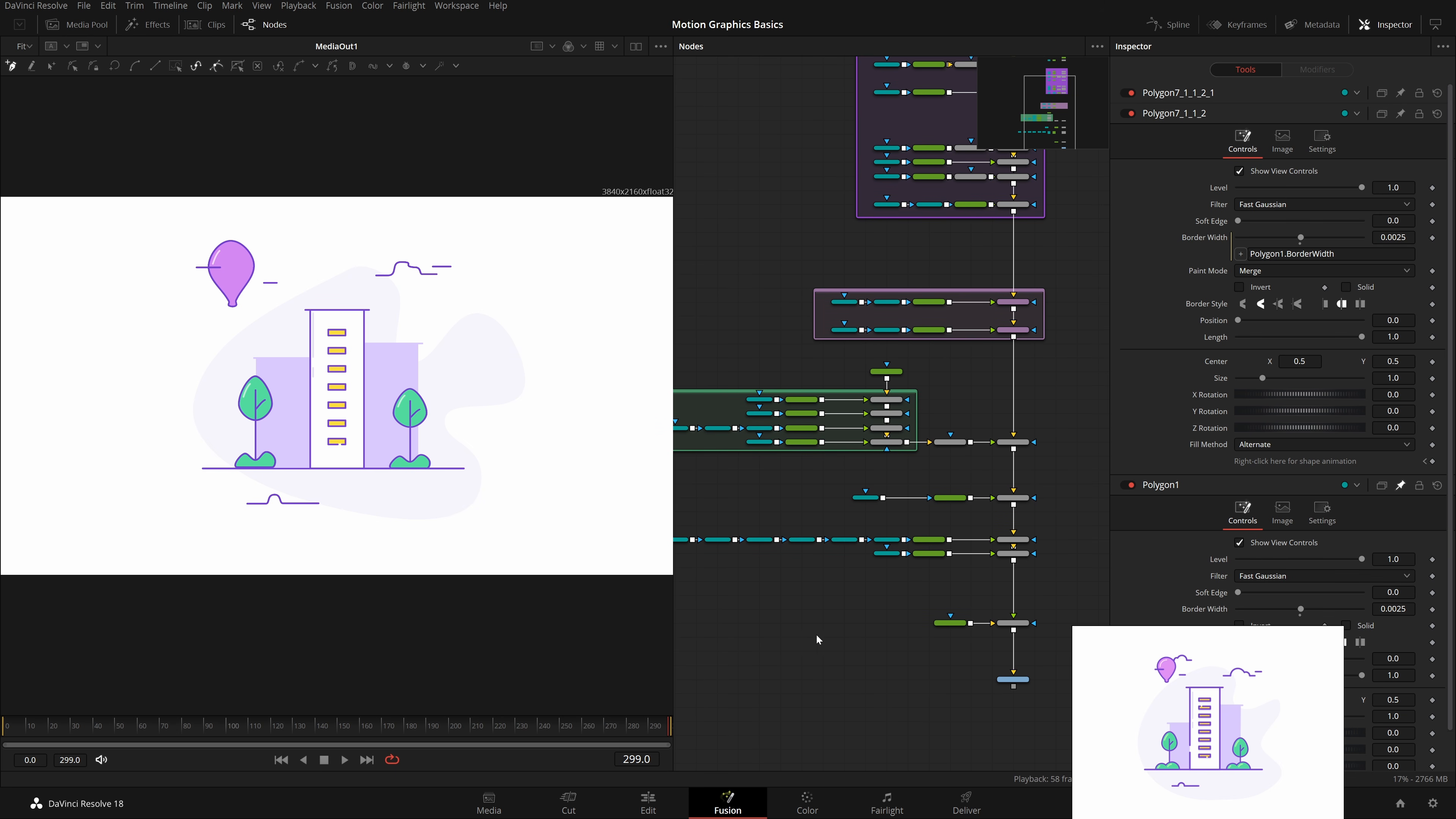
pyautogui.click(3, 726)
pyautogui.scroll(10, 868, 438)
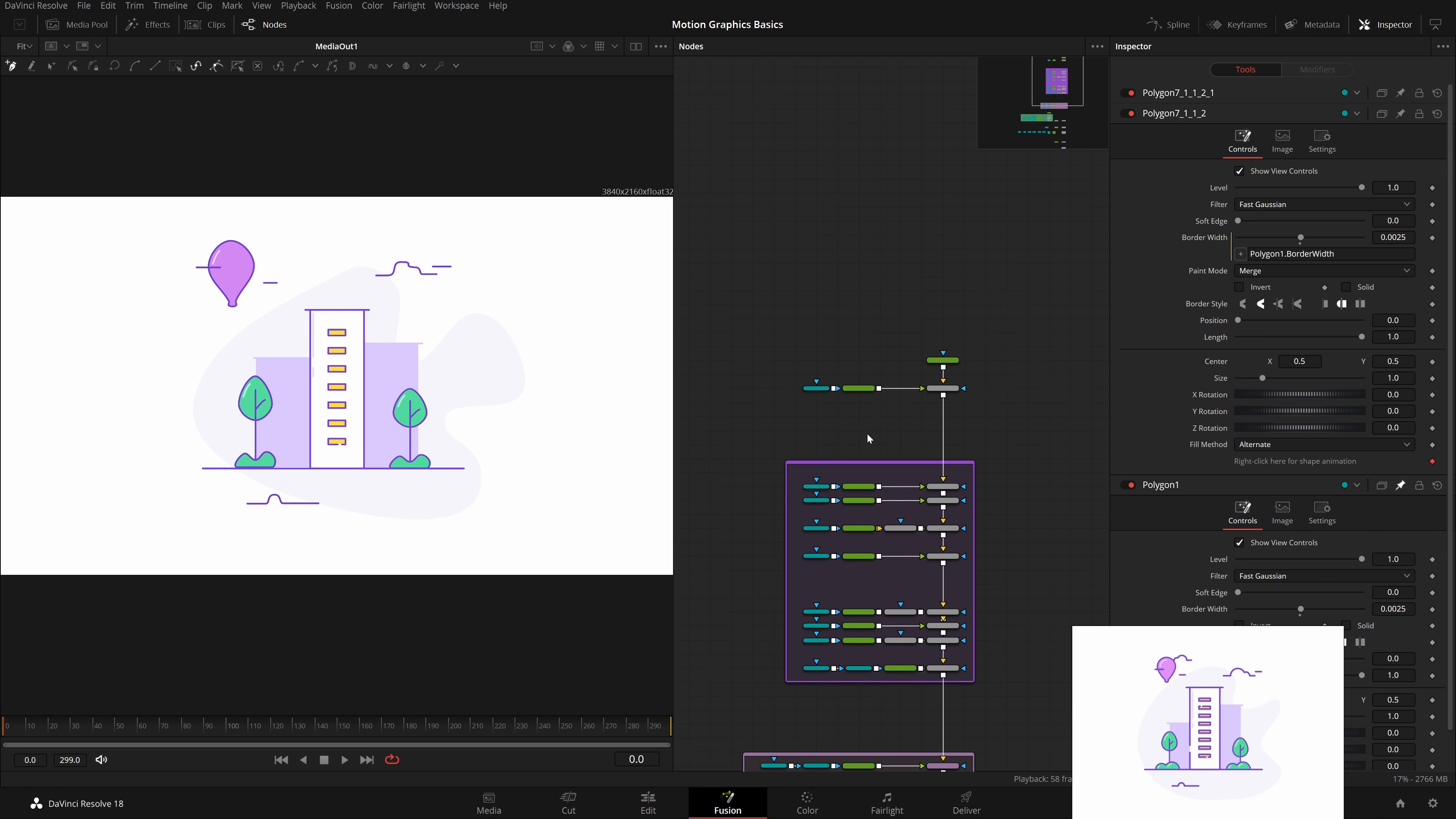
pyautogui.keyDown('ctrl'); pyautogui.scroll(3, 911, 418); pyautogui.keyUp('ctrl')
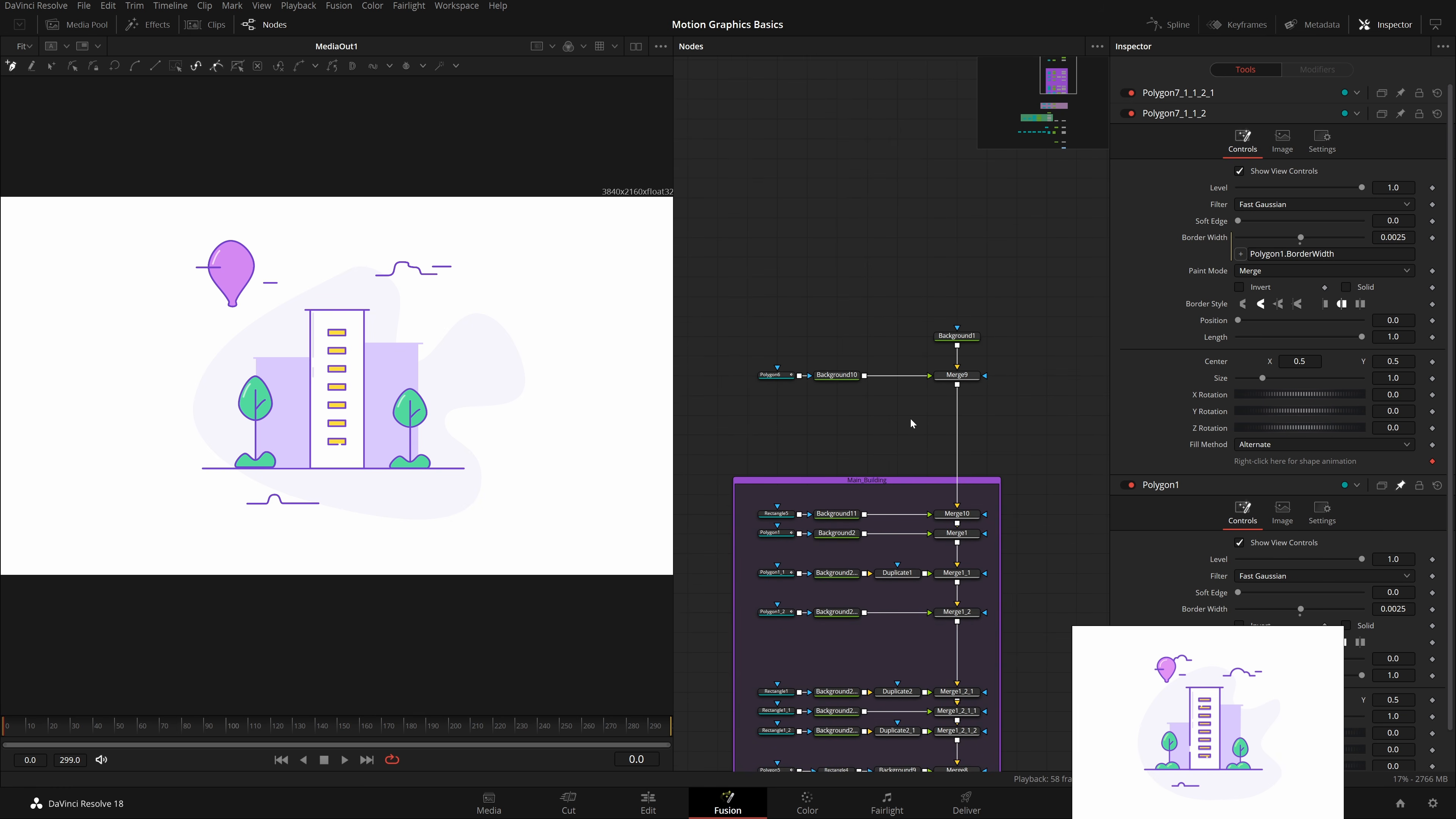
pyautogui.click(847, 383)
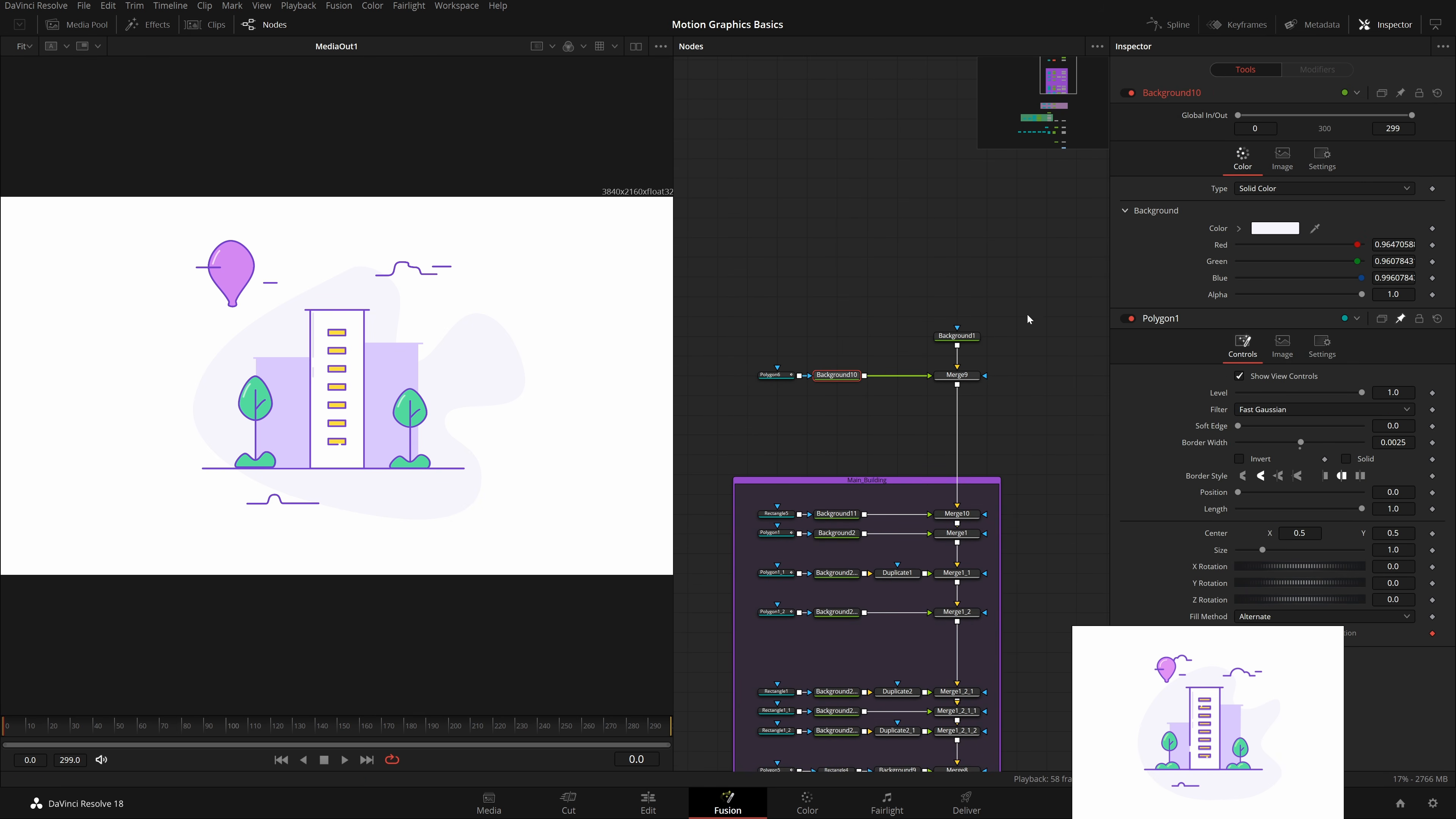
pyautogui.hotkey('shift', 'space')
pyautogui.write('bgxf')
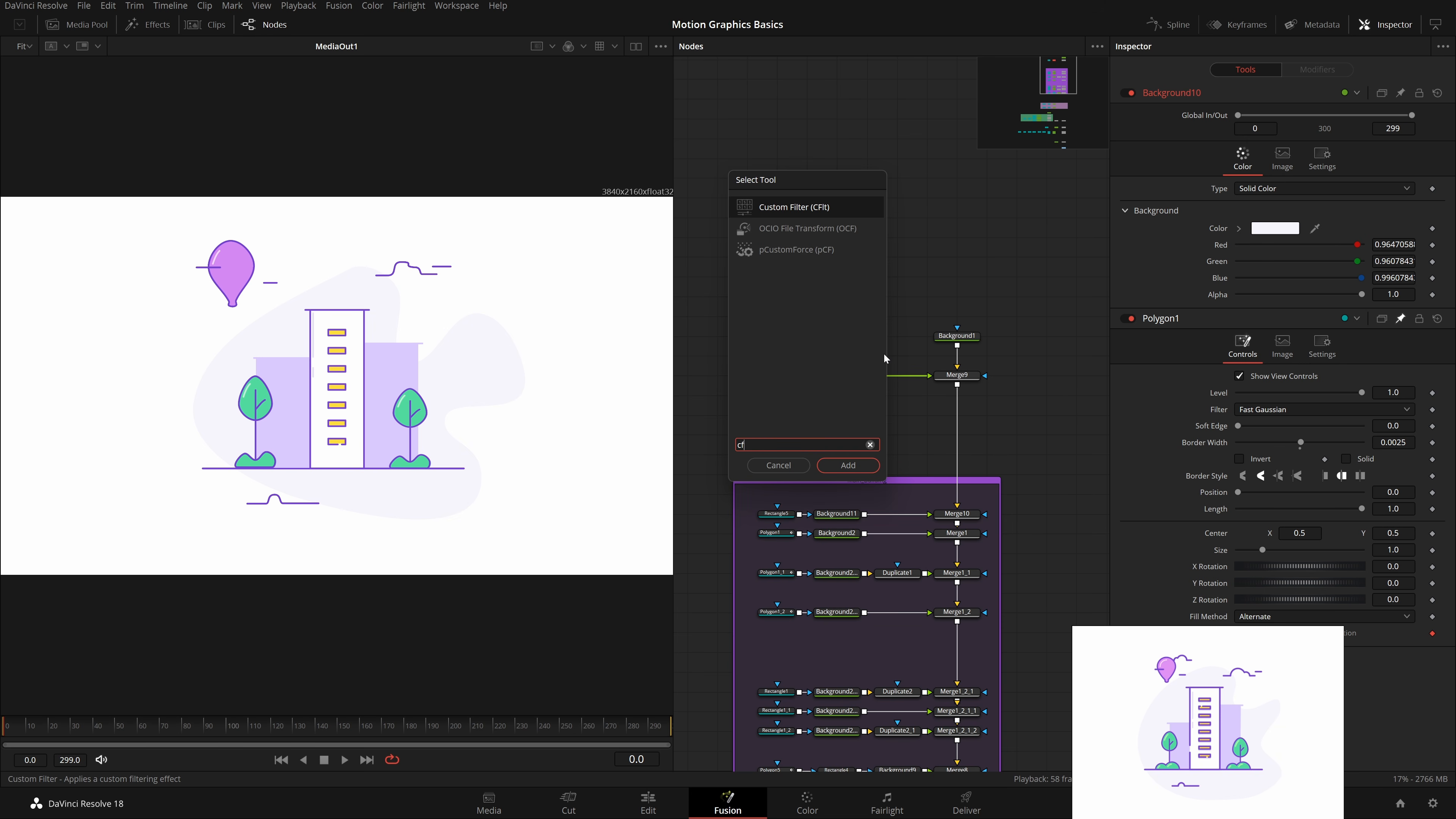
pyautogui.press('Return')
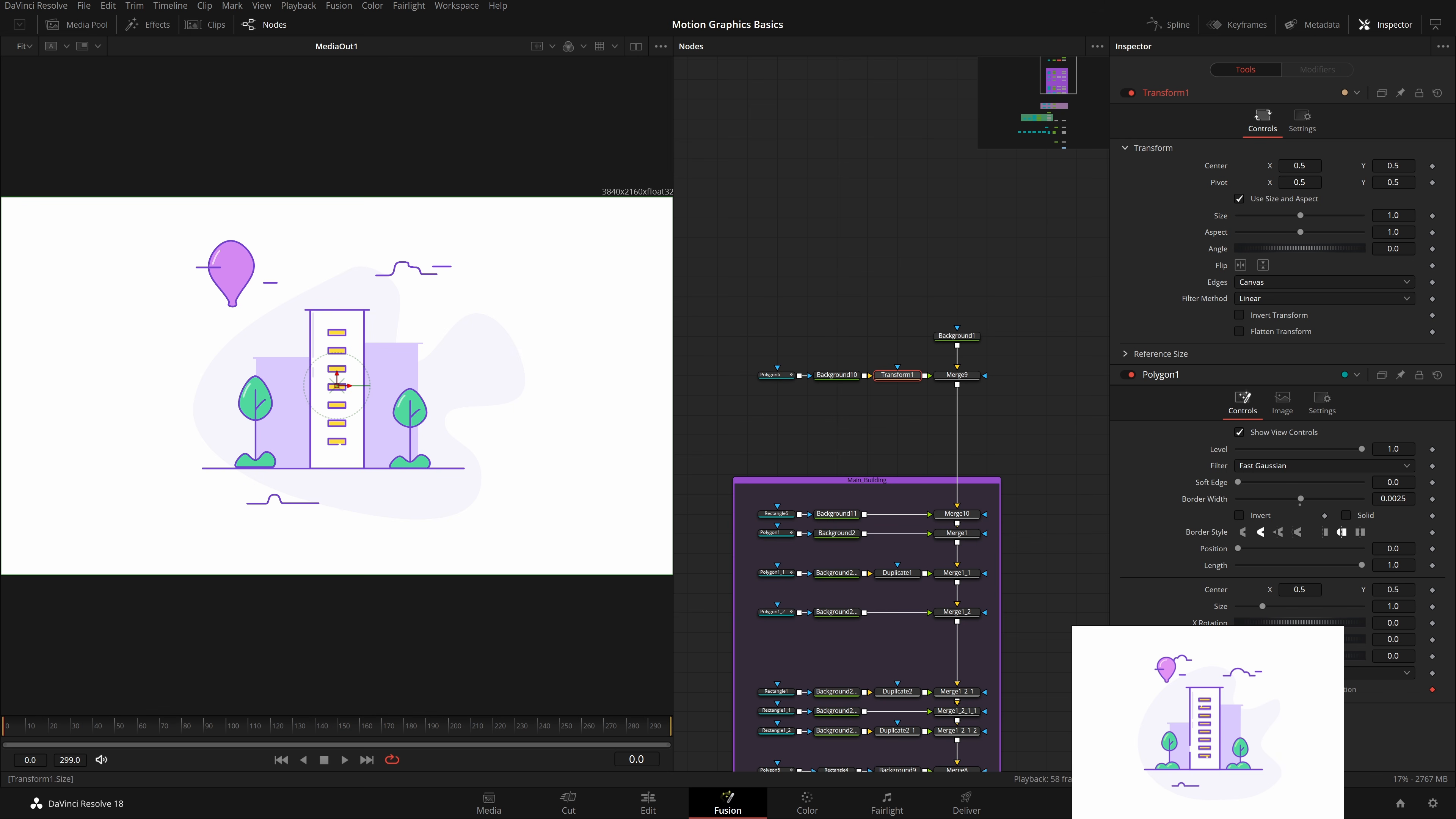
# Step: Try the Transform size at 0 and back at 1.0 at frame 57 without keyframes, and save the project
pyautogui.moveTo(1395, 216); pyautogui.dragTo(1324, 215)
pyautogui.click(40, 728)
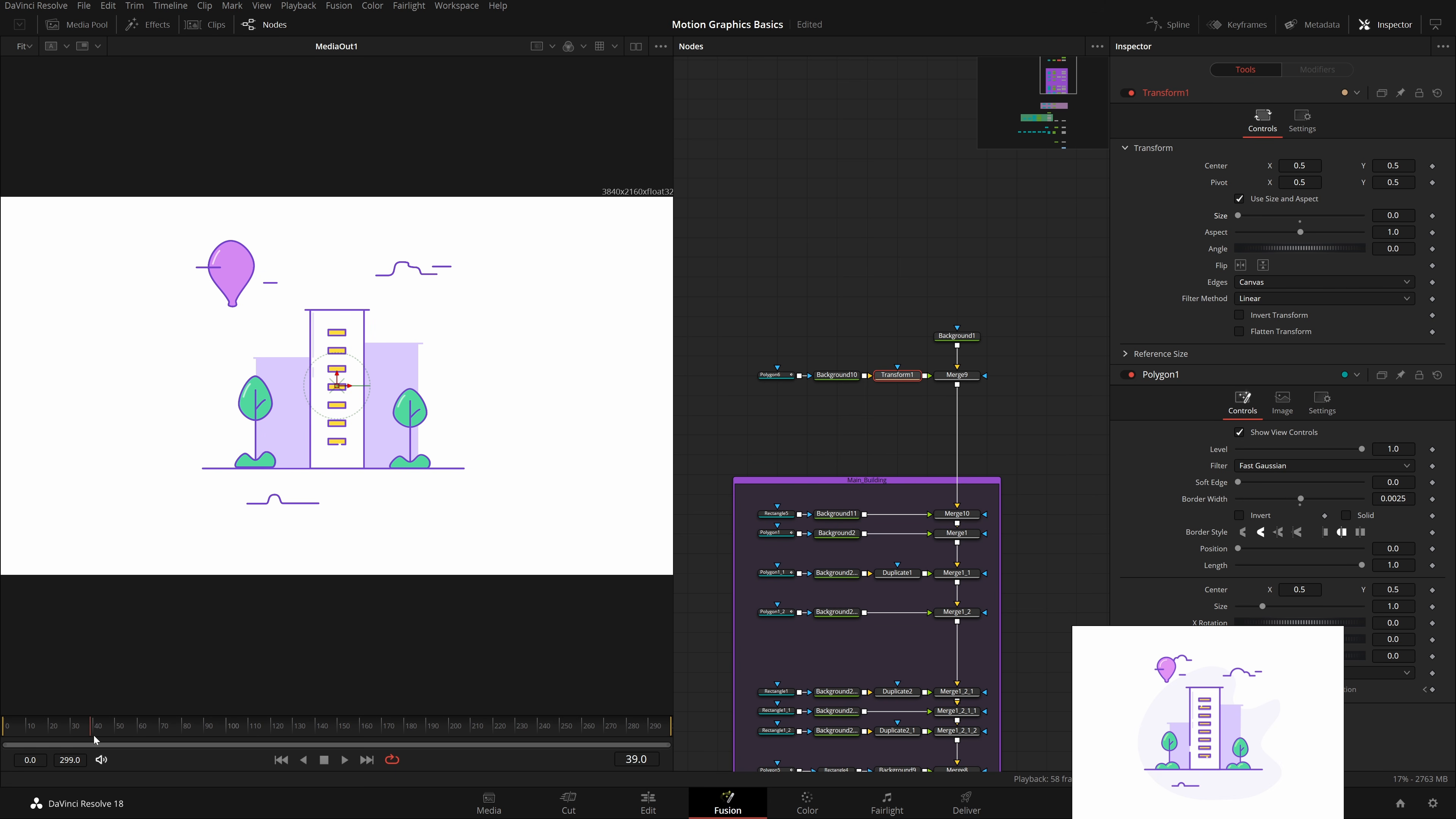
pyautogui.moveTo(95, 740); pyautogui.dragTo(122, 752)
pyautogui.click(1300, 222)
pyautogui.hotkey('ctrl', 's')
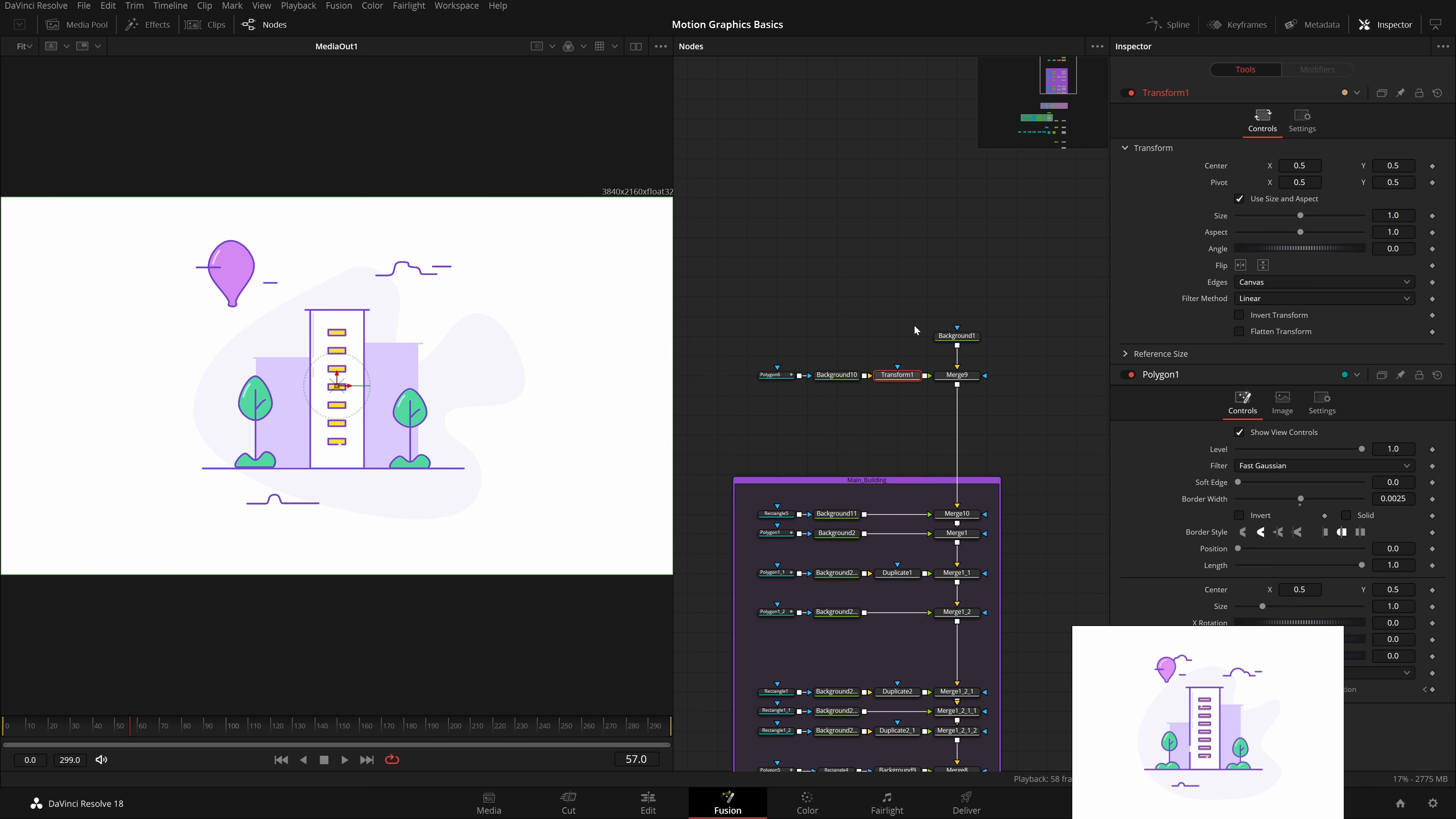
# Step: Keyframe the Transform size from 0 at frame 0 to 1.0 at frame 57
pyautogui.press('Home')
pyautogui.moveTo(1393, 216); pyautogui.dragTo(1335, 215)
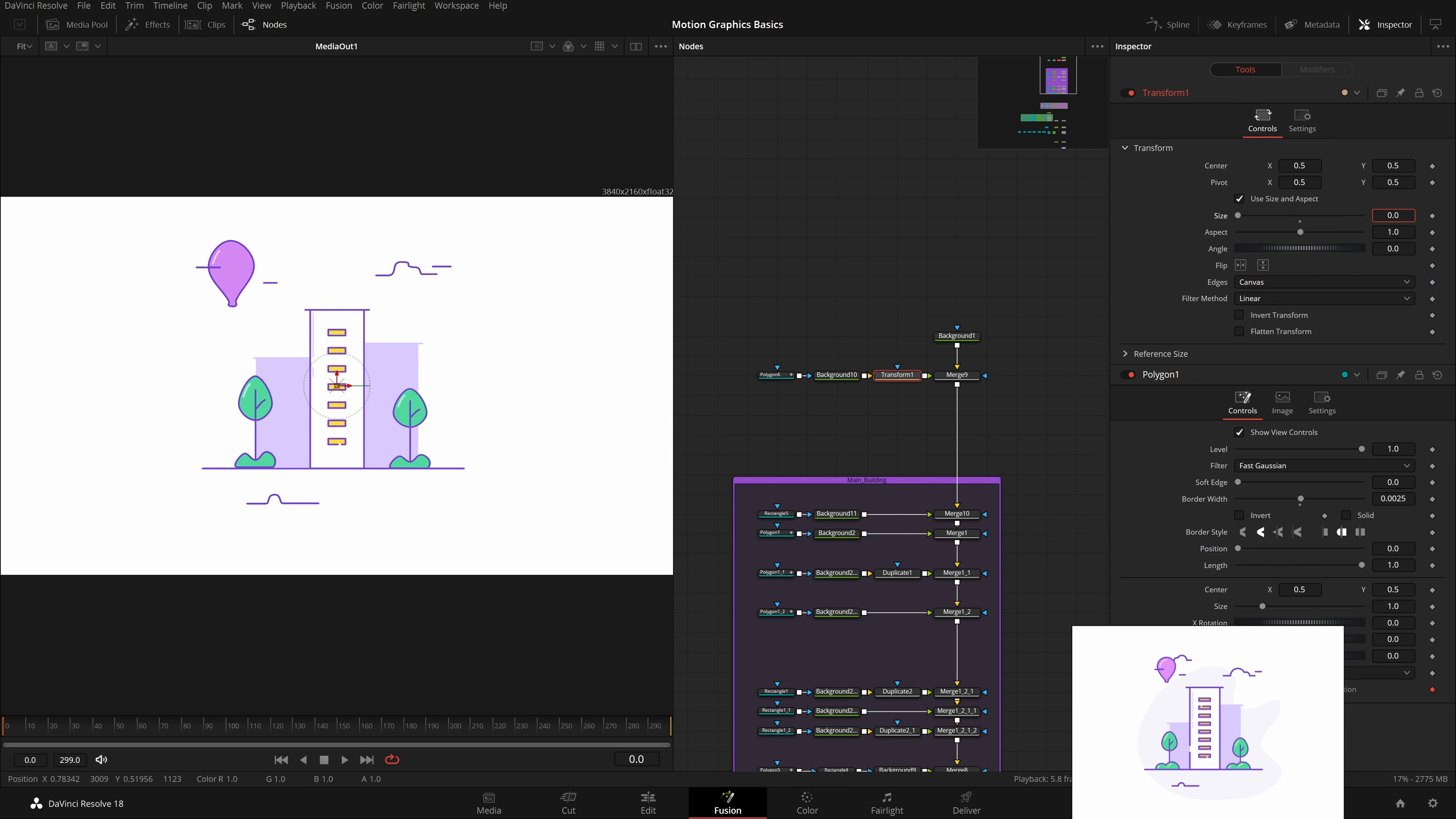
pyautogui.click(1432, 216)
pyautogui.click(139, 727)
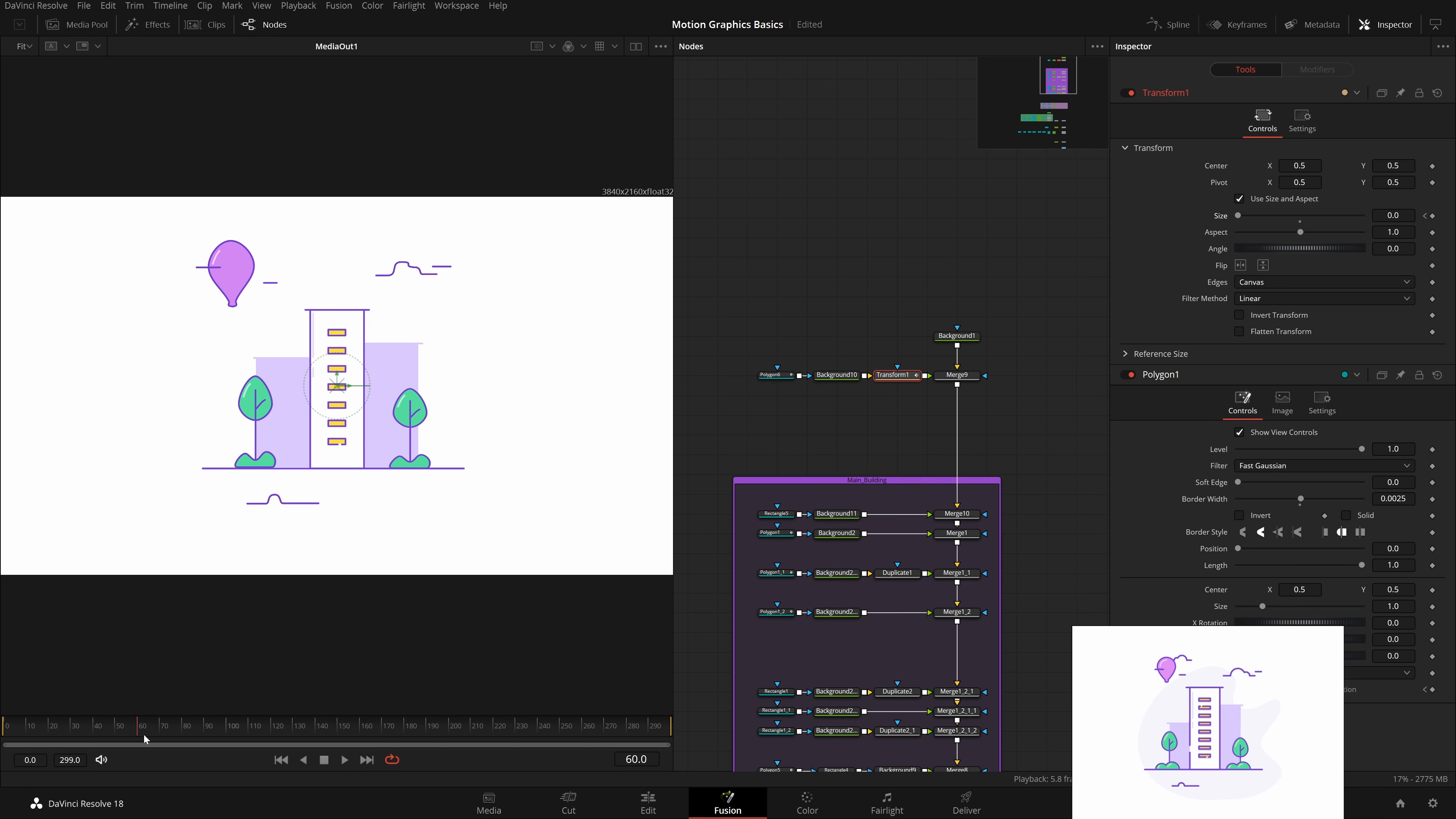
pyautogui.moveTo(133, 739); pyautogui.dragTo(130, 738)
pyautogui.click(1301, 219)
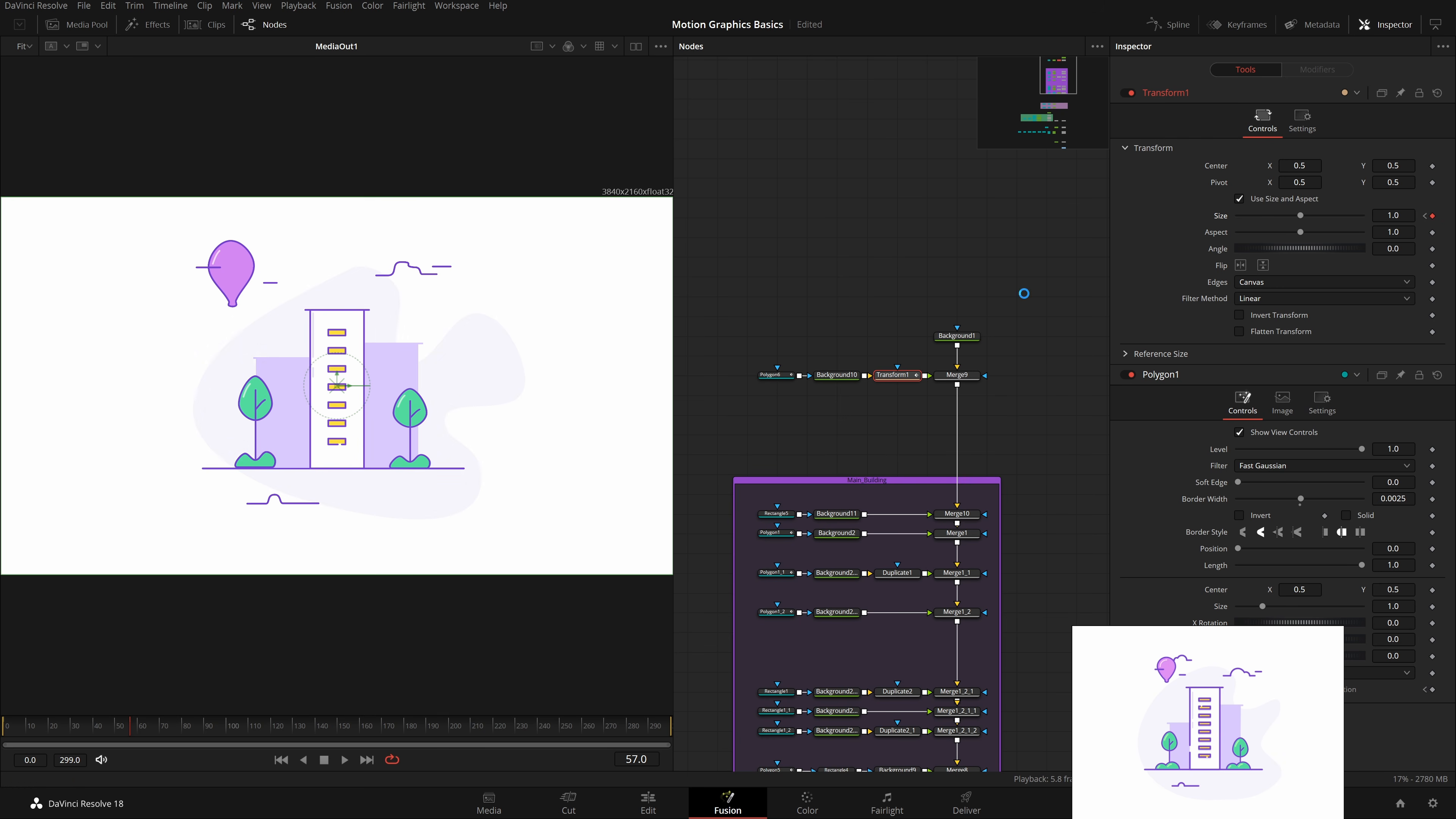
pyautogui.click(983, 288)
# Step: Turn off High Quality and Motion Blur for playback and preview the backdrop animation from frame 0
pyautogui.press('Home')
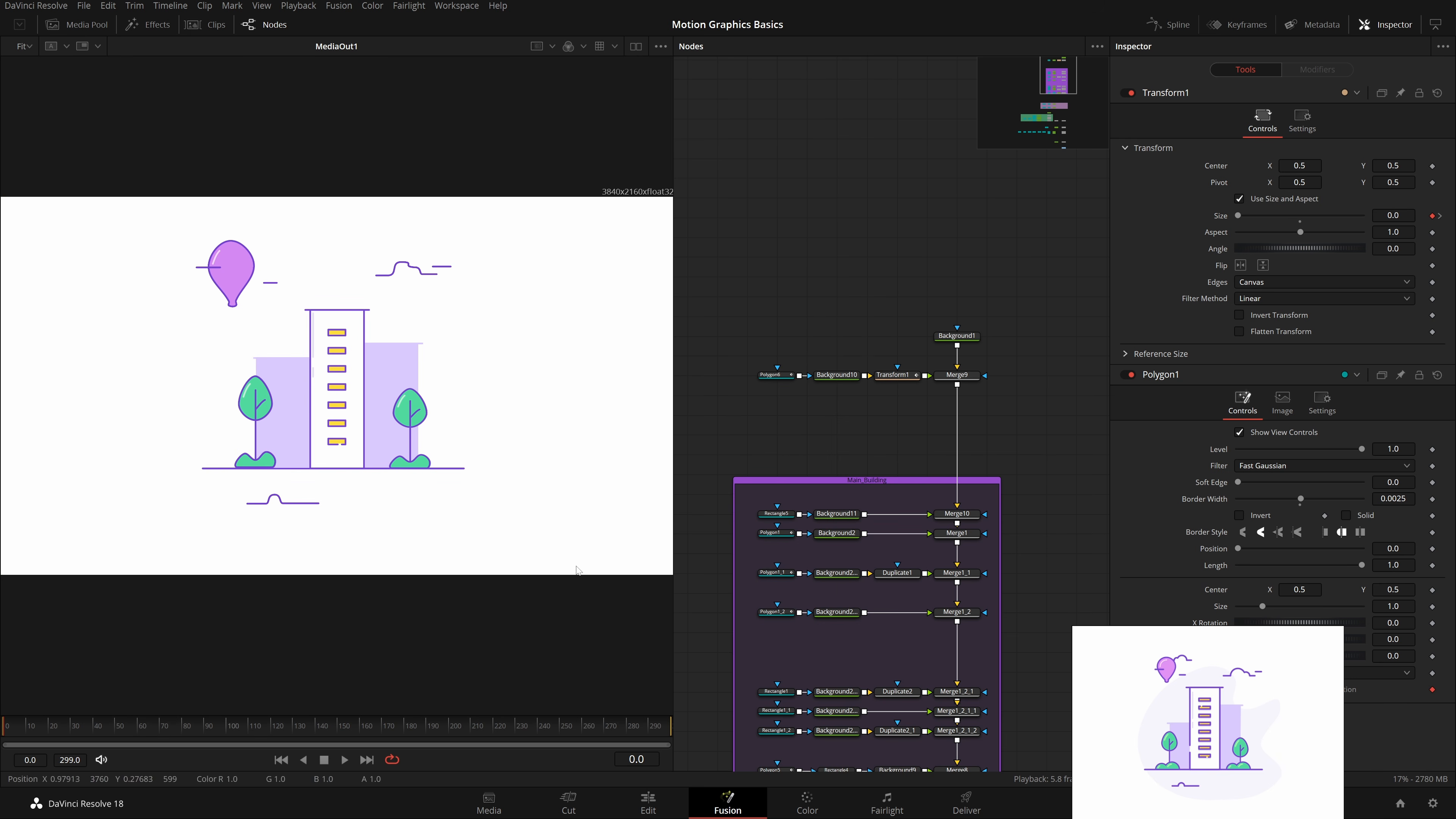
pyautogui.rightClick(527, 756)
pyautogui.click(567, 670)
pyautogui.rightClick(503, 758)
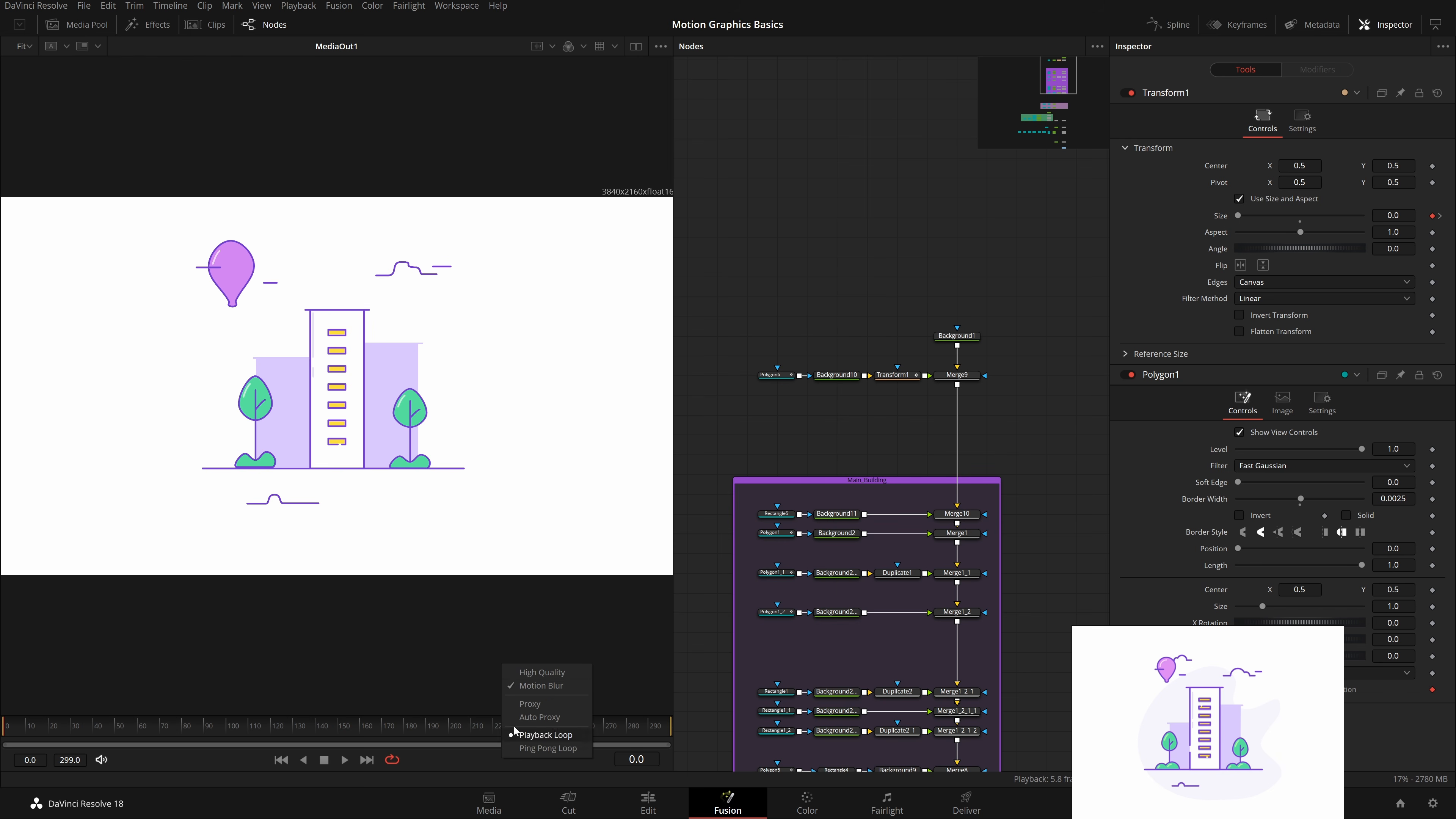
pyautogui.click(545, 687)
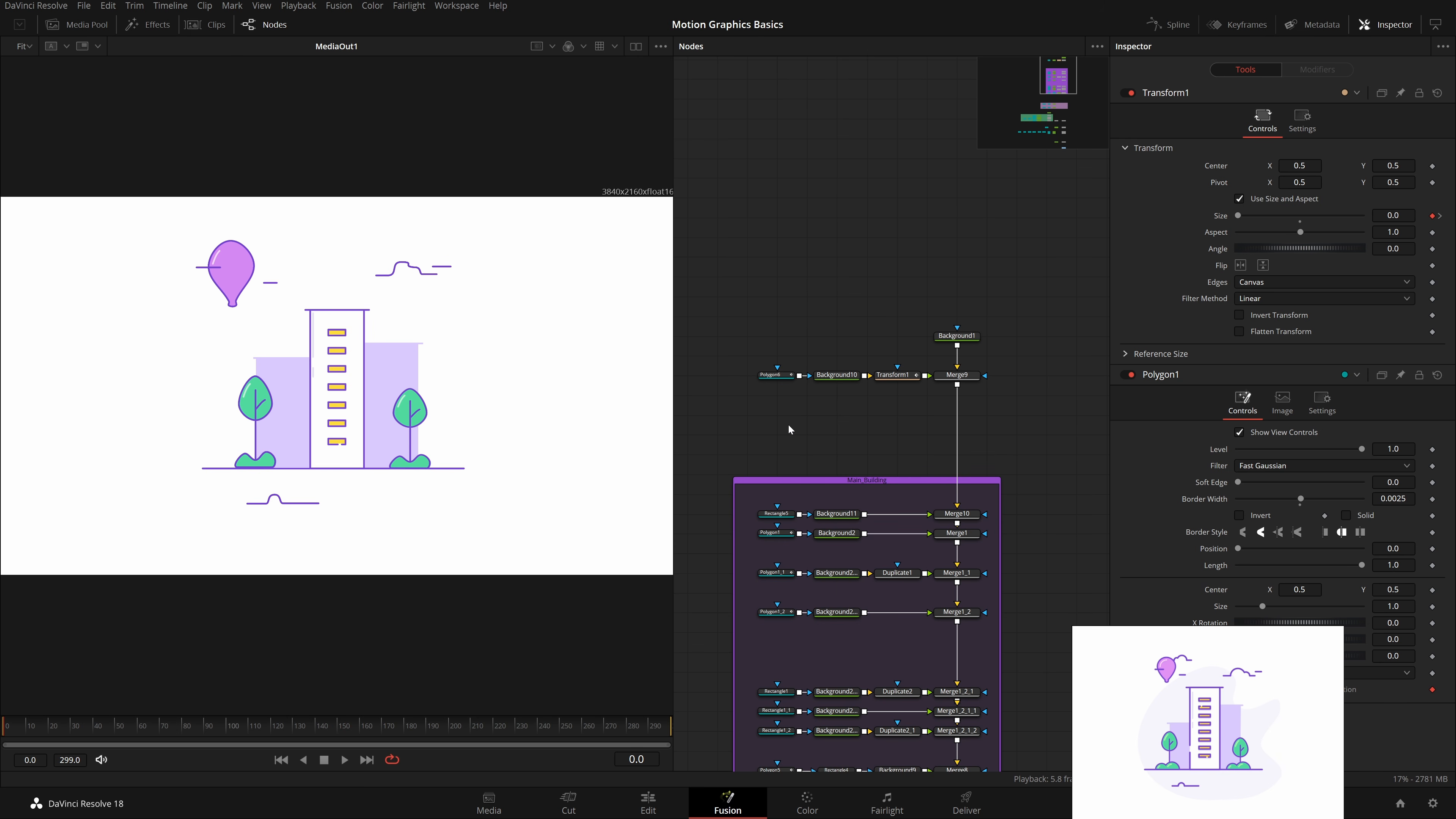
pyautogui.press('space')
pyautogui.press('space')
# Step: Set Timeline 4's resolution to 1920 x 1080 HD in its timeline settings and return to the Fusion page
pyautogui.click(1432, 804)
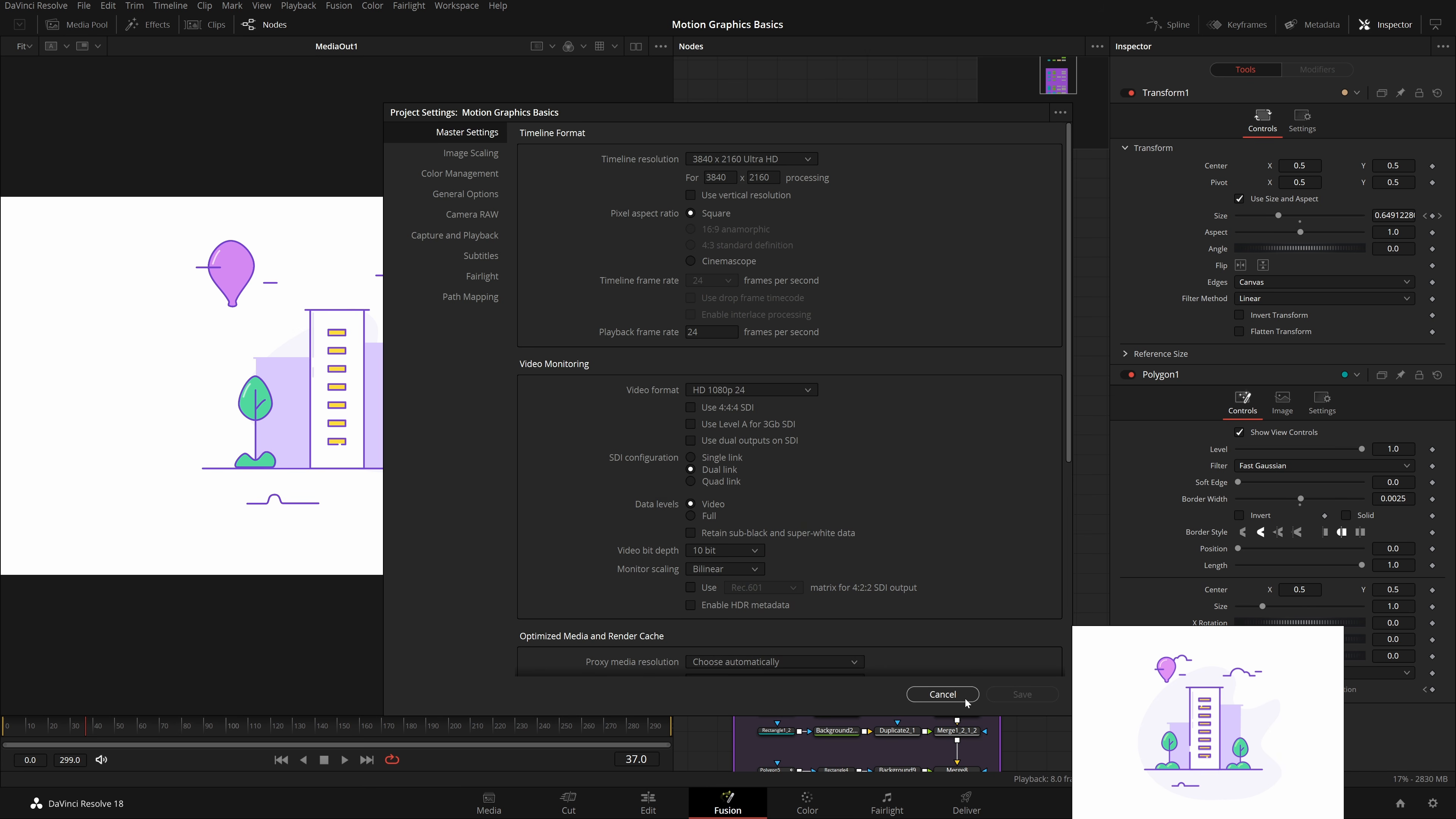
pyautogui.click(942, 694)
pyautogui.click(647, 803)
pyautogui.rightClick(124, 123)
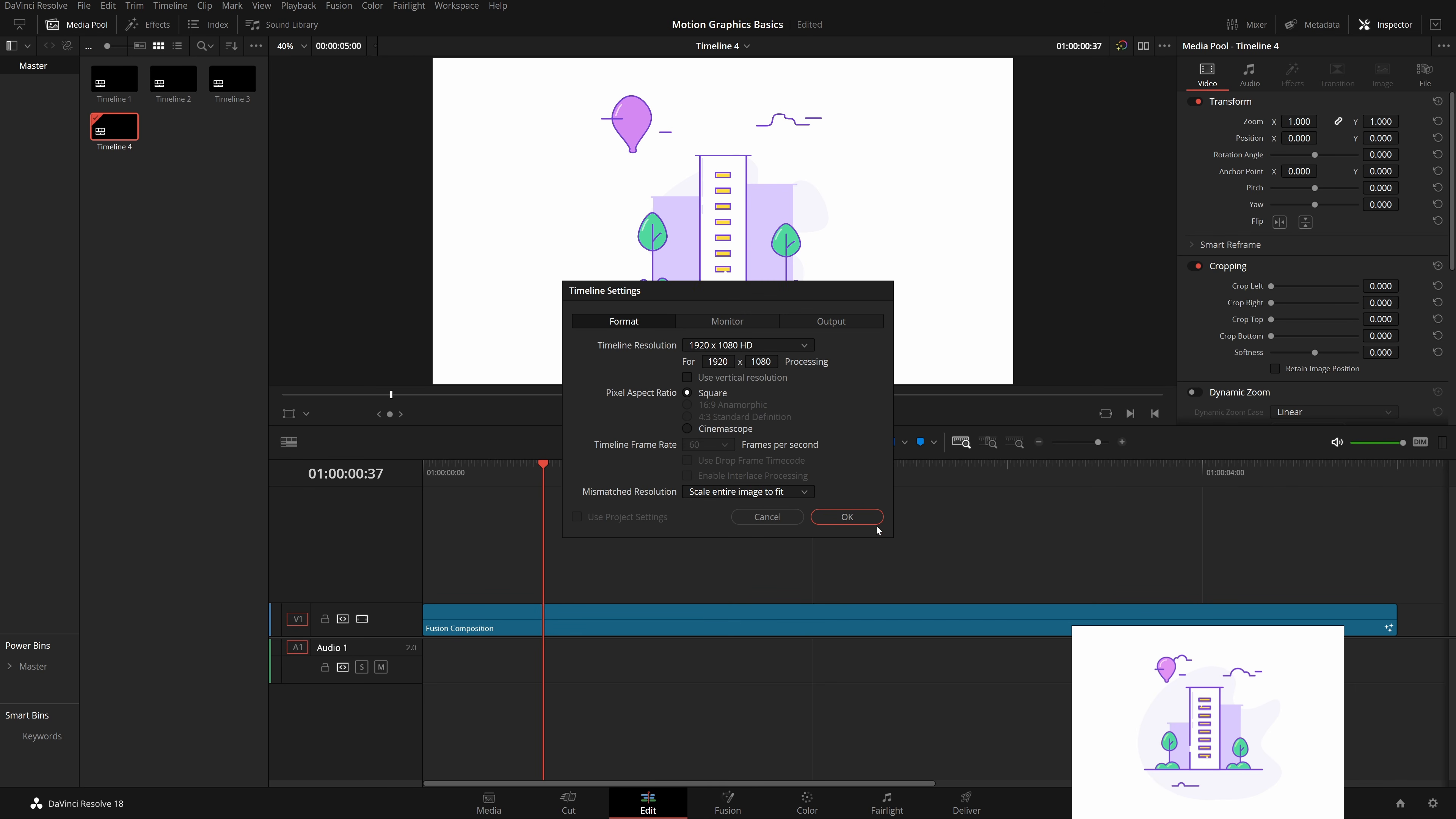
pyautogui.click(853, 517)
pyautogui.hotkey('shift', '5')
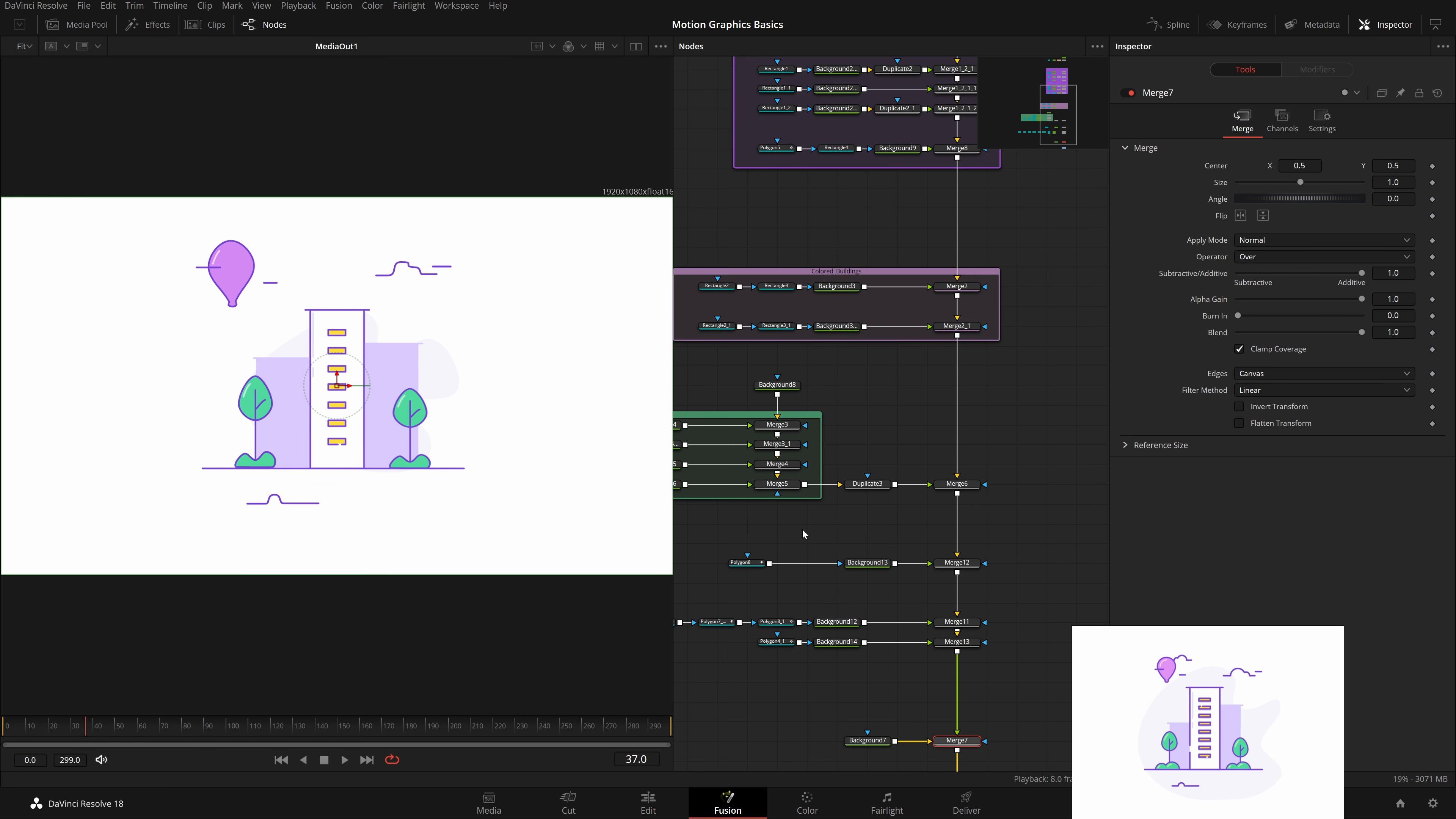
# Step: Preview the backdrop animation from frame 0 and enable Auto Proxy for playback
pyautogui.click(802, 528)
pyautogui.press('Home')
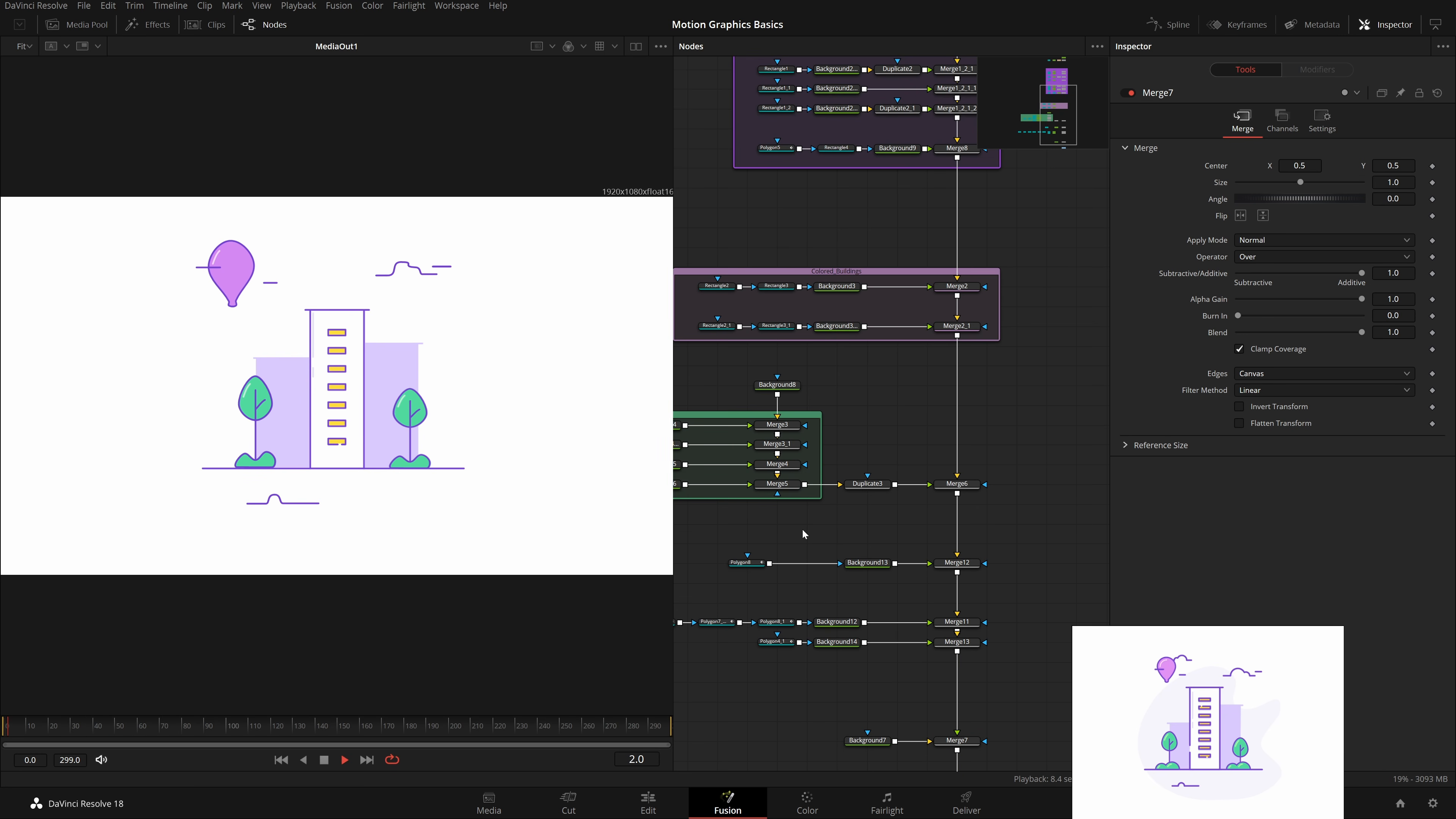
pyautogui.scroll(10, 802, 528)
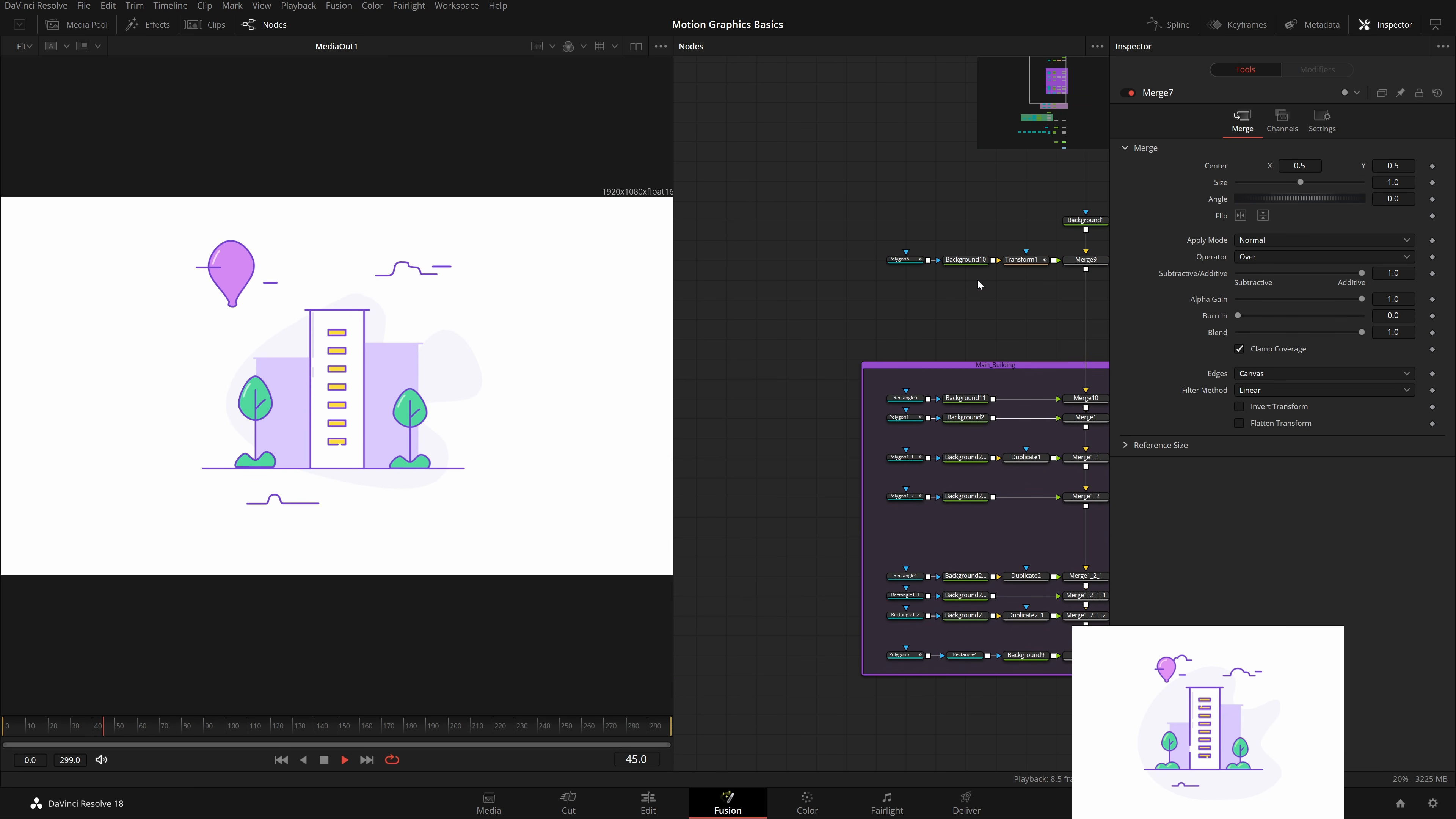
pyautogui.rightClick(480, 750)
pyautogui.click(502, 714)
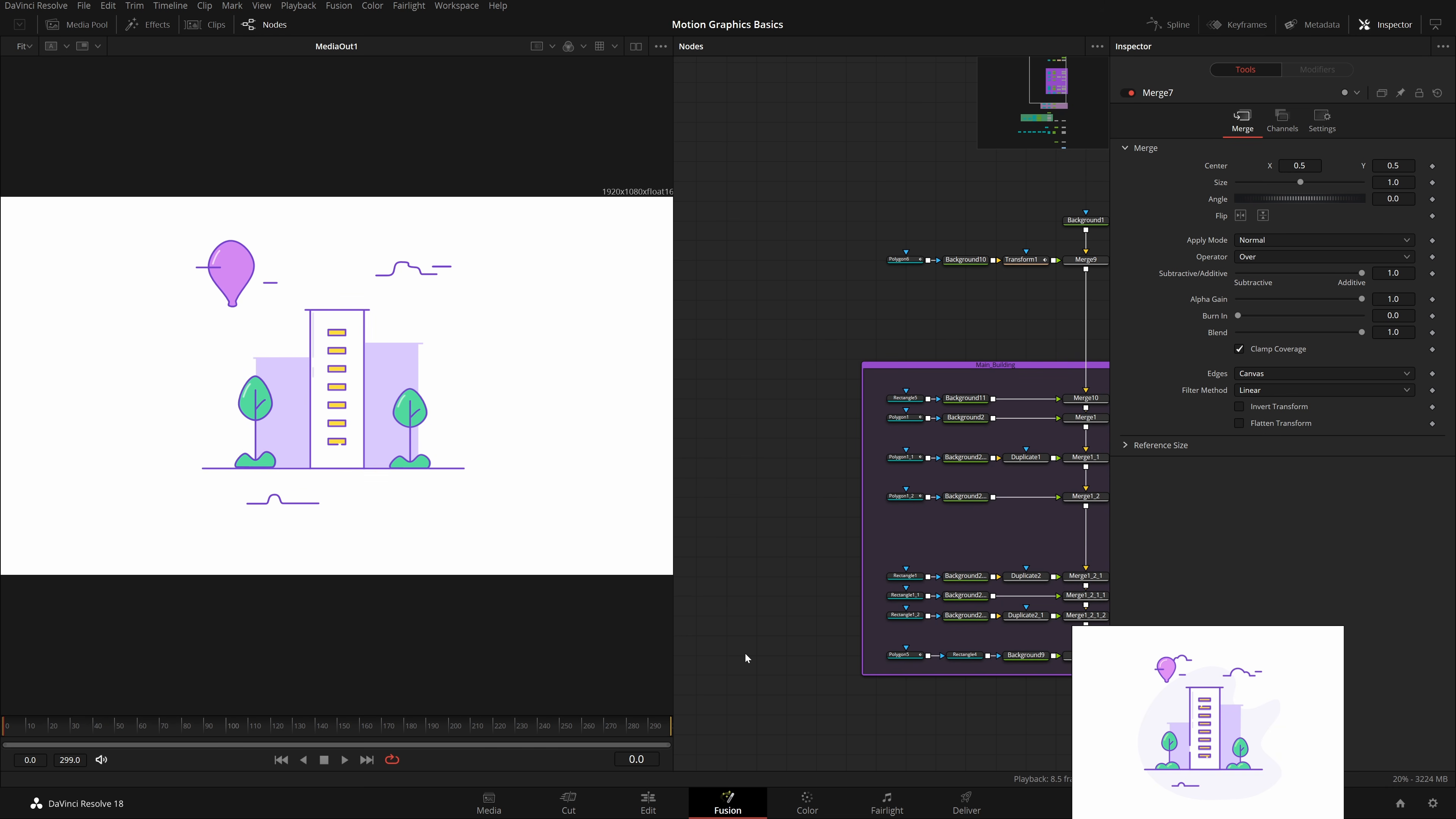
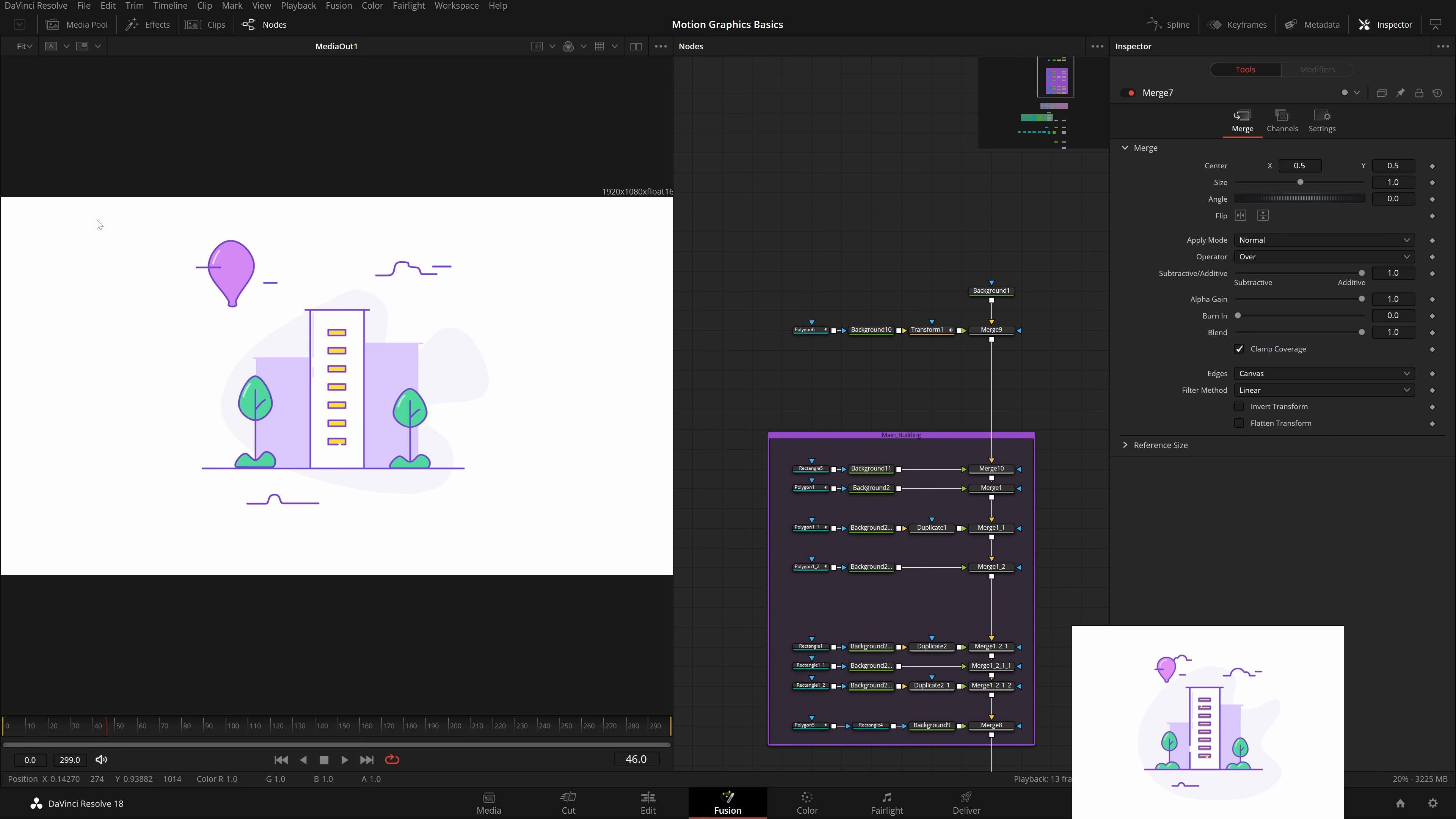
# Step: Try the Half timeline proxy resolution and play the backdrop animation from frame 0
pyautogui.moveTo(97, 220); pyautogui.dragTo(543, 609)
pyautogui.click(940, 332)
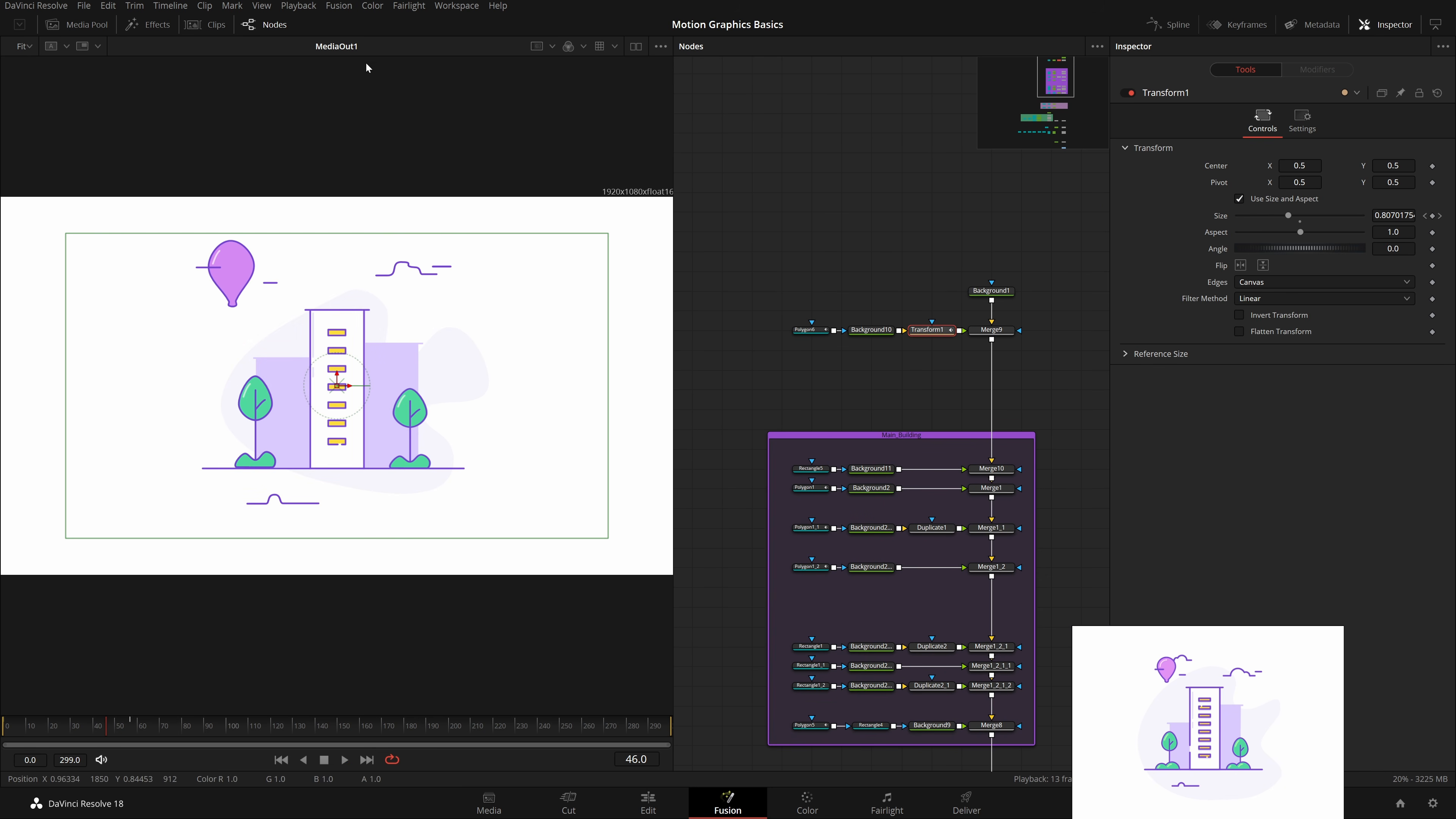
pyautogui.click(298, 6)
pyautogui.moveTo(436, 53)
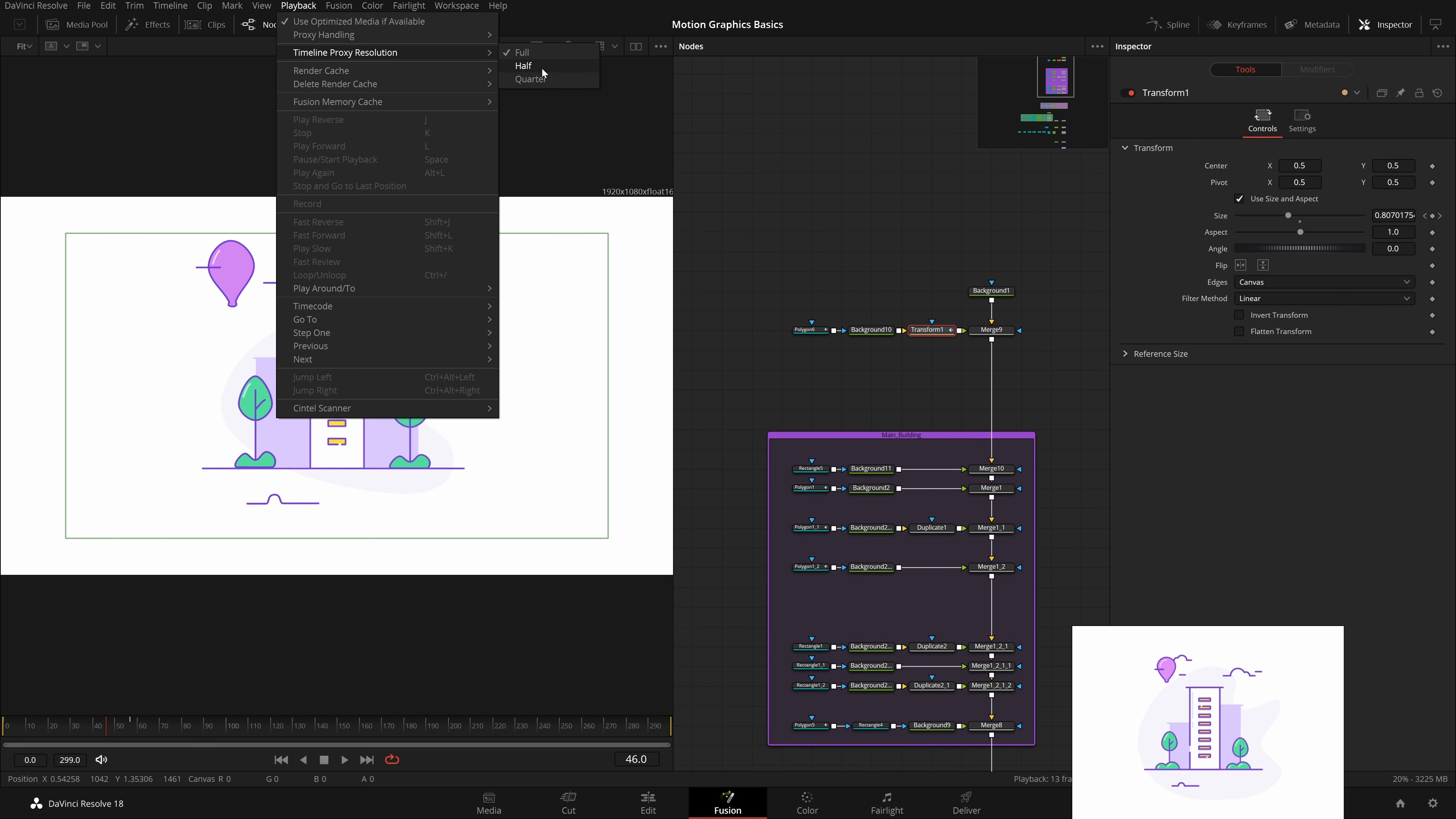
pyautogui.click(523, 65)
pyautogui.click(824, 202)
pyautogui.press('Home')
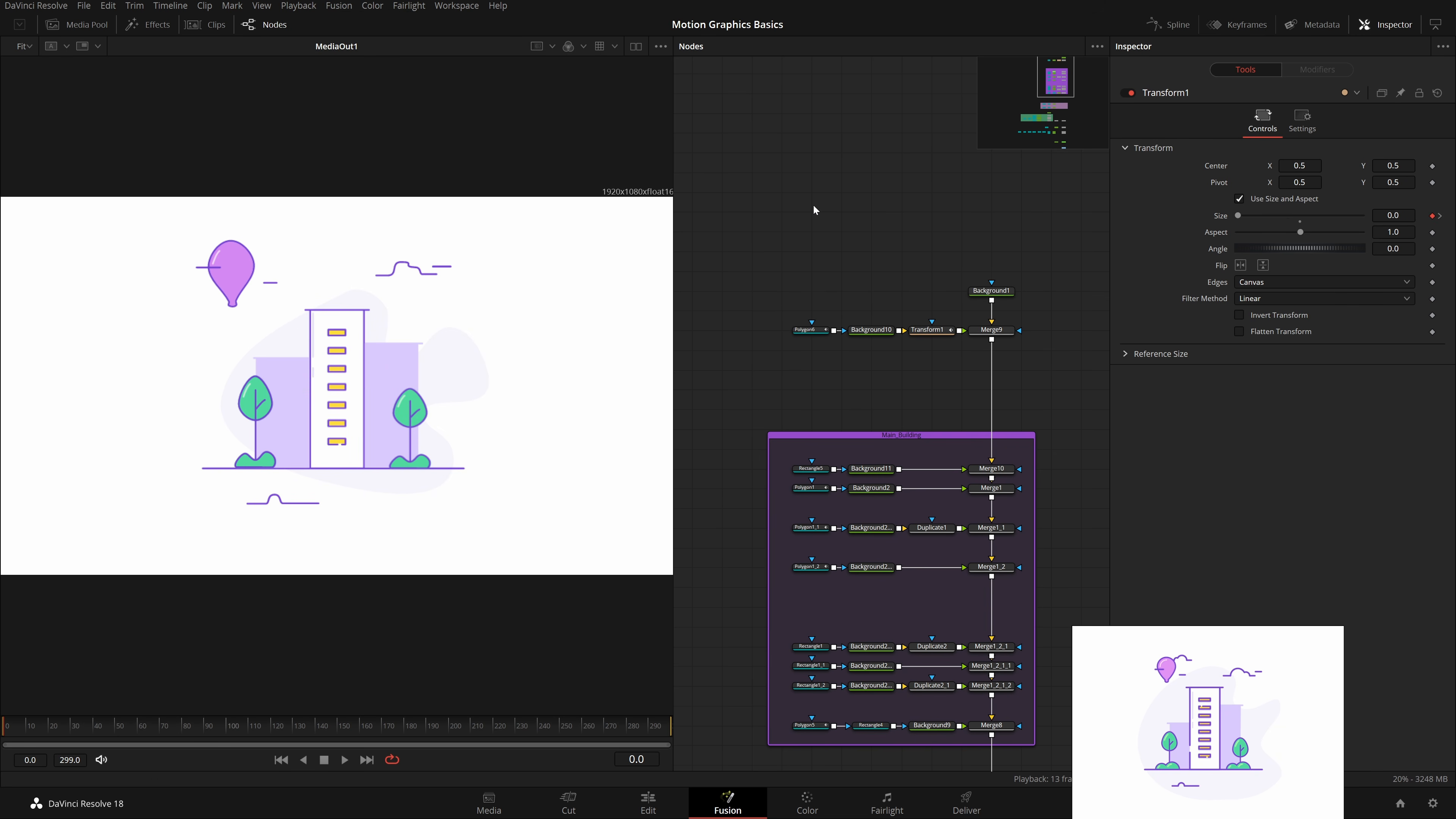
pyautogui.press('space')
# Step: Check the playback quality options, try the Quarter timeline proxy resolution and set it back to Full
pyautogui.rightClick(528, 760)
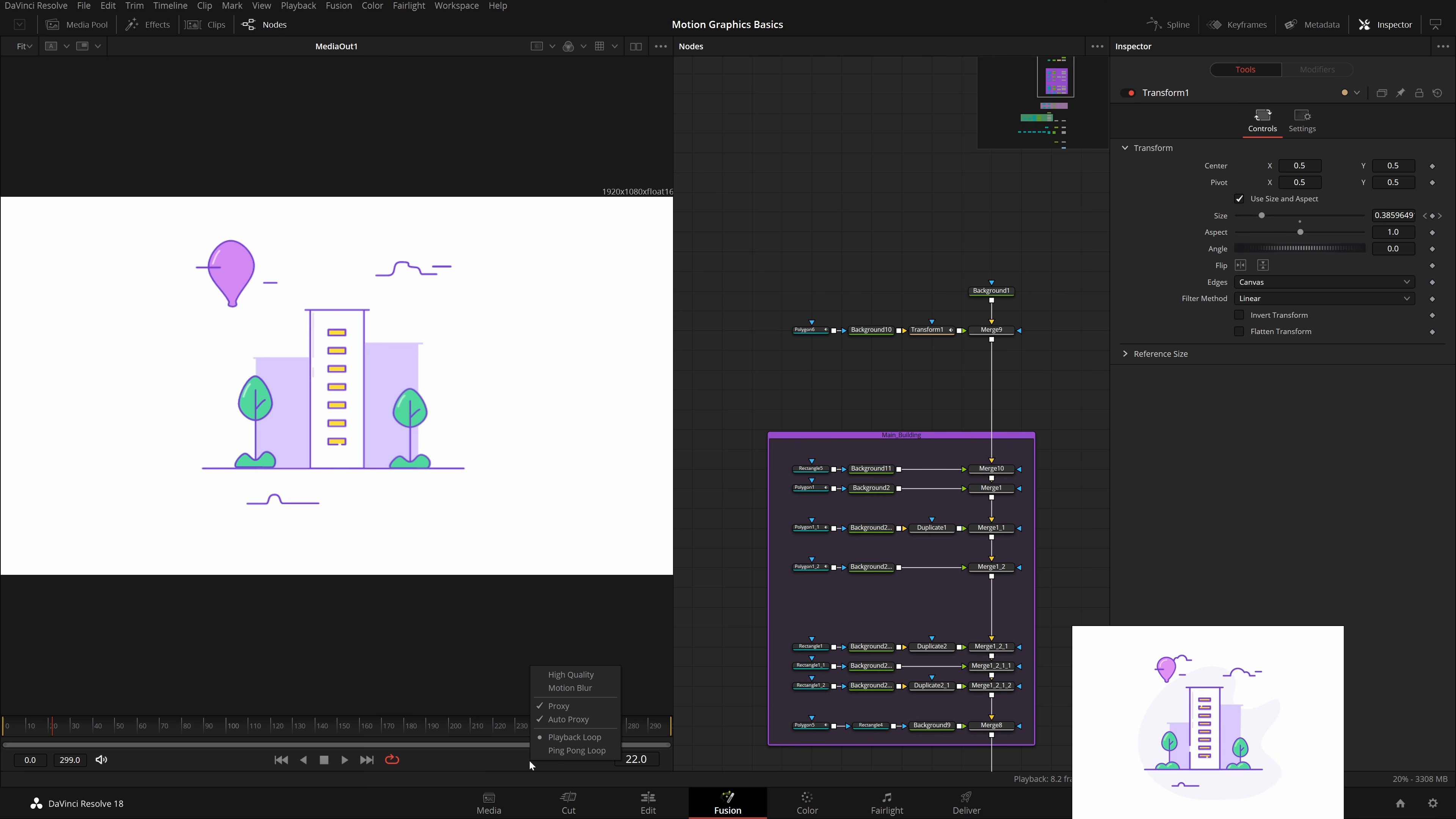
pyautogui.click(607, 619)
pyautogui.click(298, 5)
pyautogui.moveTo(345, 52)
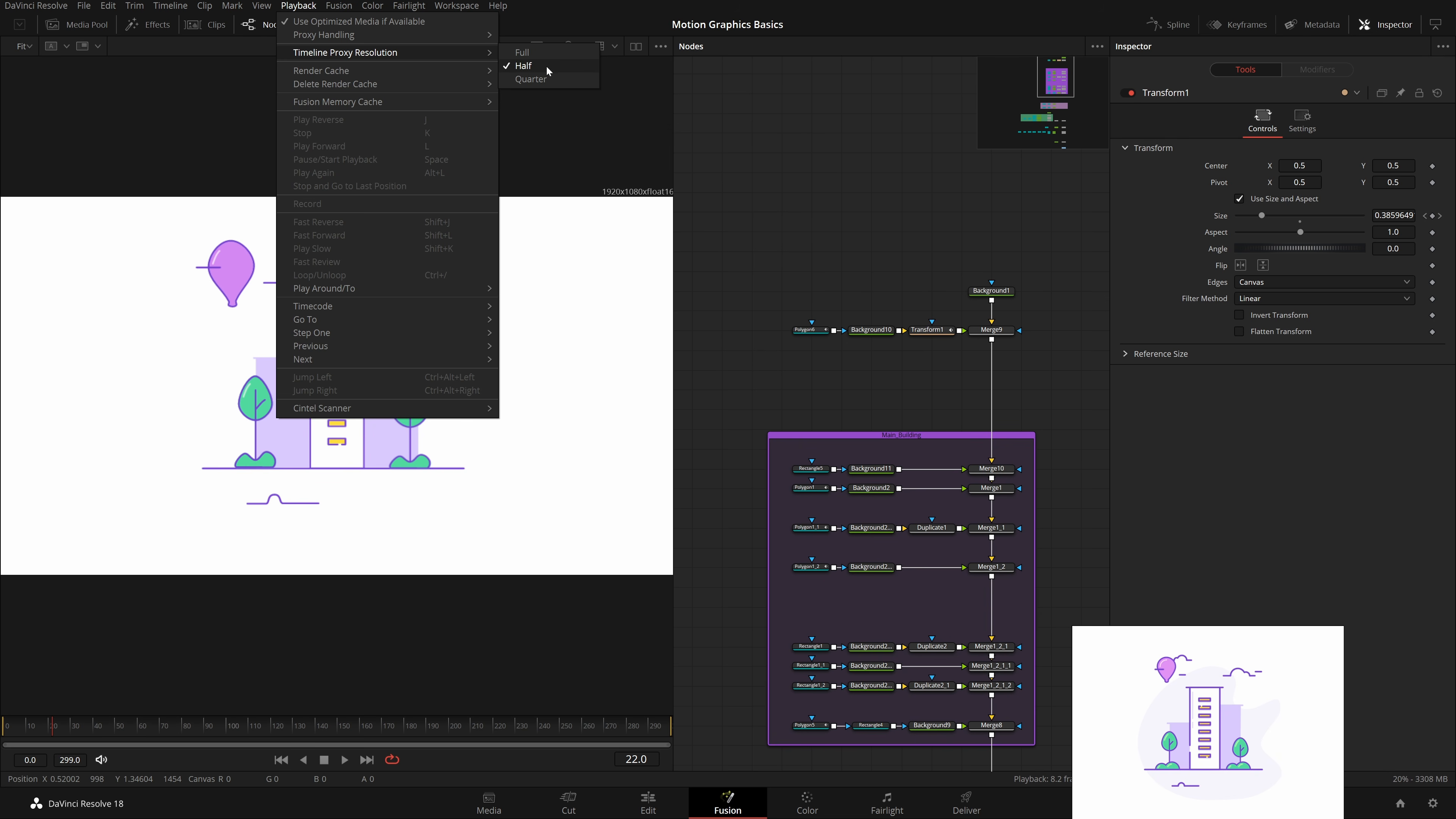
pyautogui.click(545, 80)
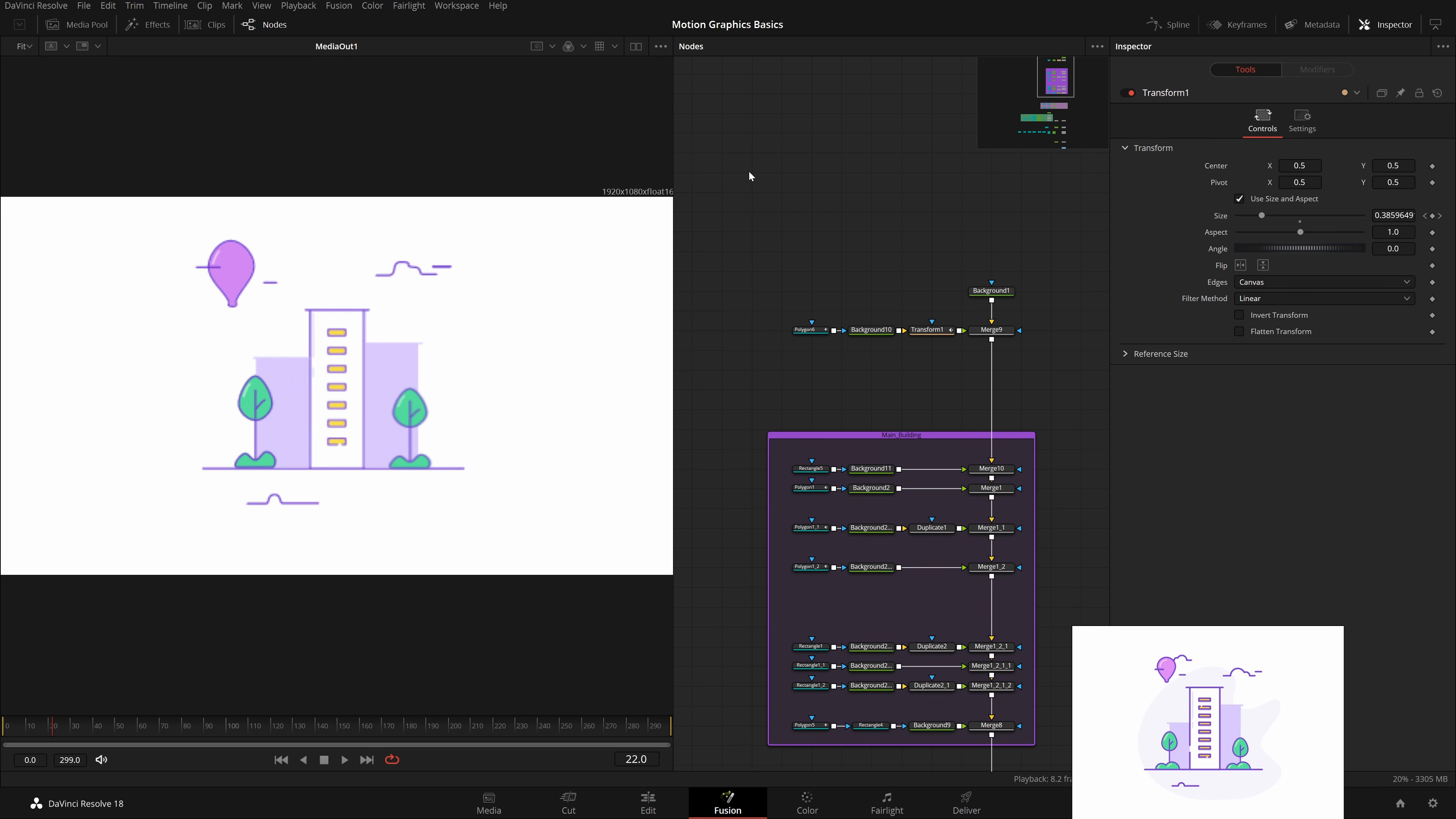
pyautogui.click(298, 5)
pyautogui.click(547, 43)
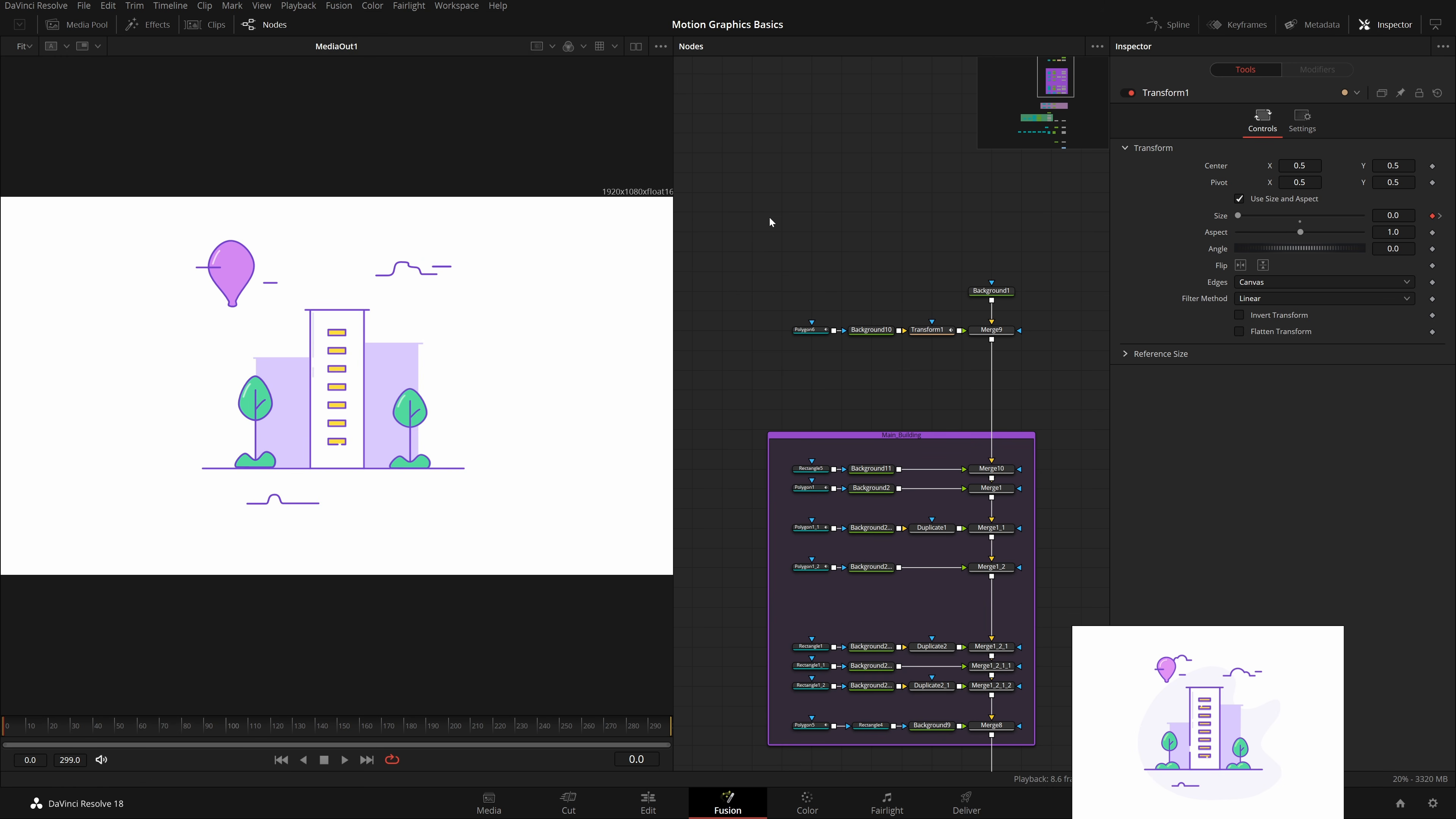
# Step: Open the Spline editor and display the Size curve of Transform1
pyautogui.click(1180, 26)
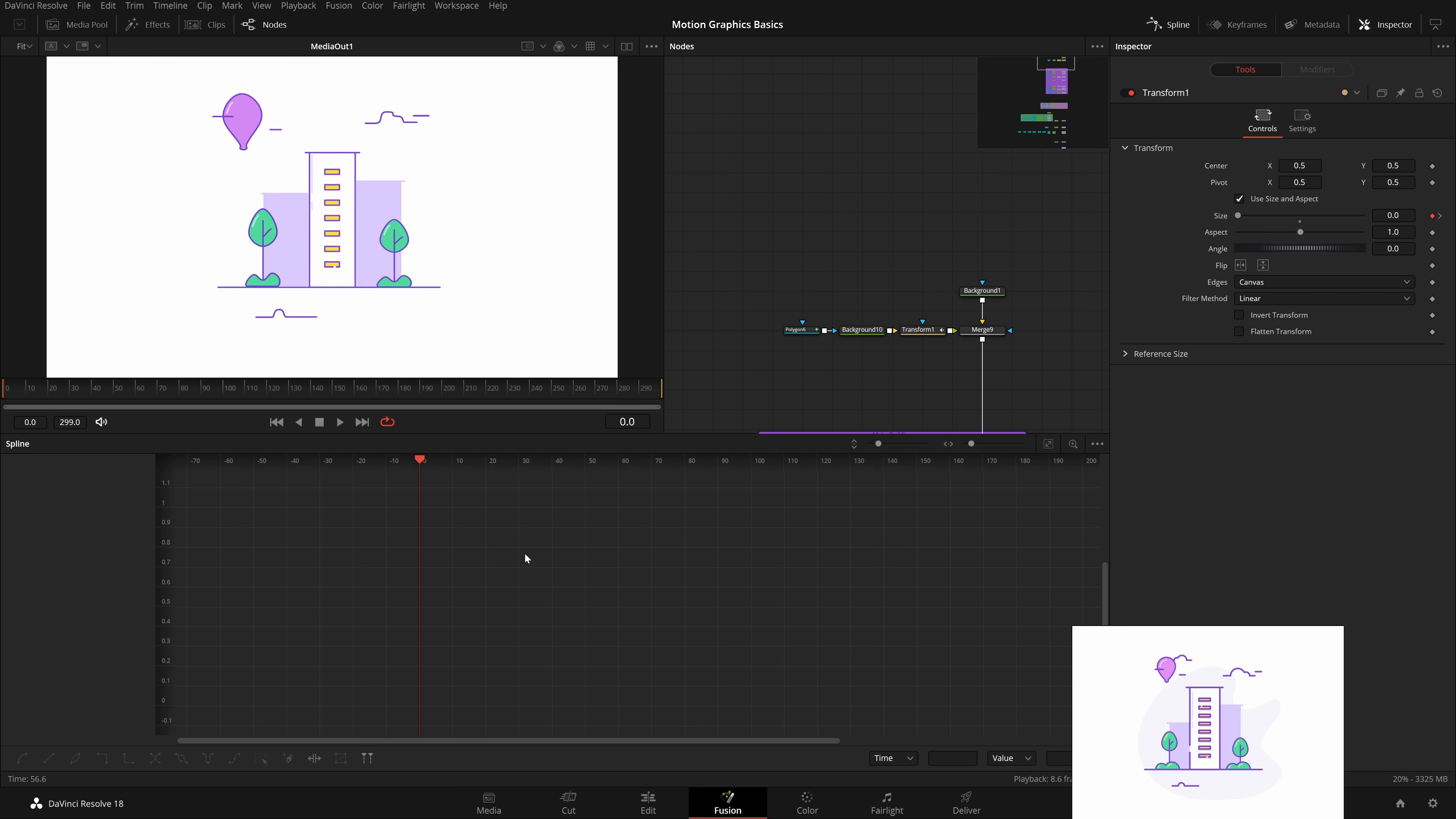
pyautogui.click(1096, 444)
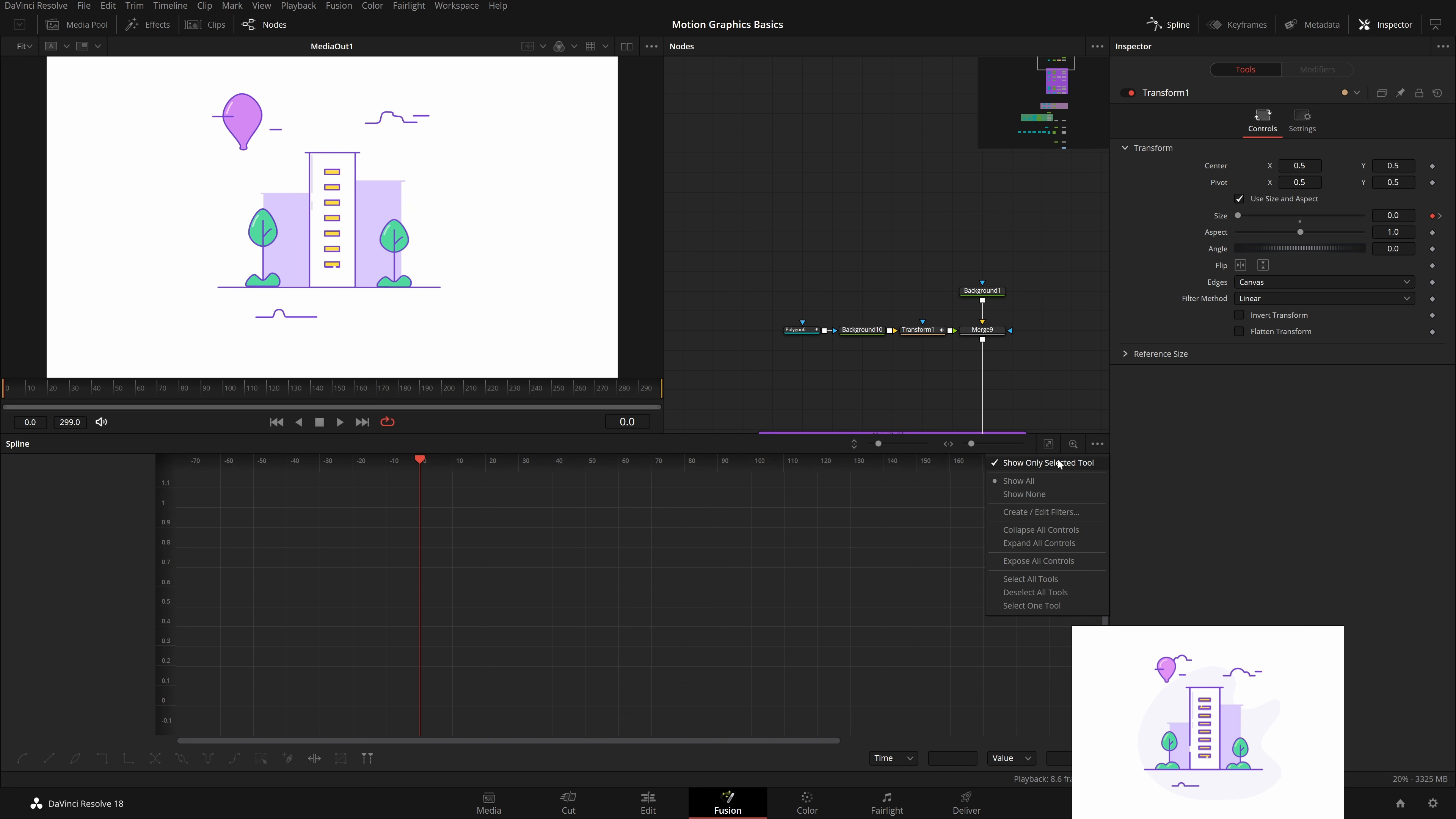
pyautogui.click(1112, 467)
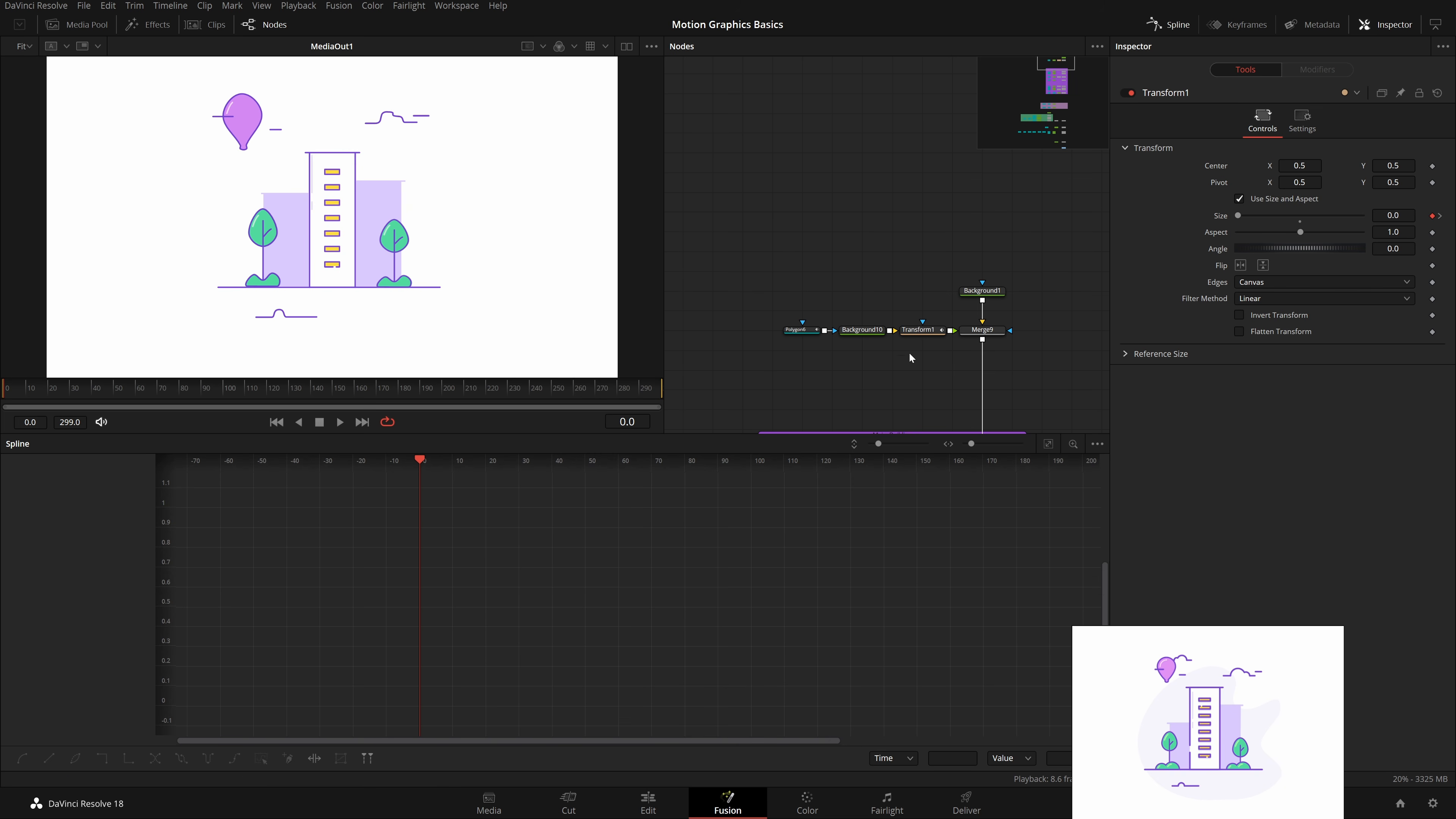
pyautogui.scroll(-3, 910, 352)
pyautogui.moveTo(913, 331); pyautogui.dragTo(804, 362)
pyautogui.moveTo(818, 297); pyautogui.dragTo(899, 309)
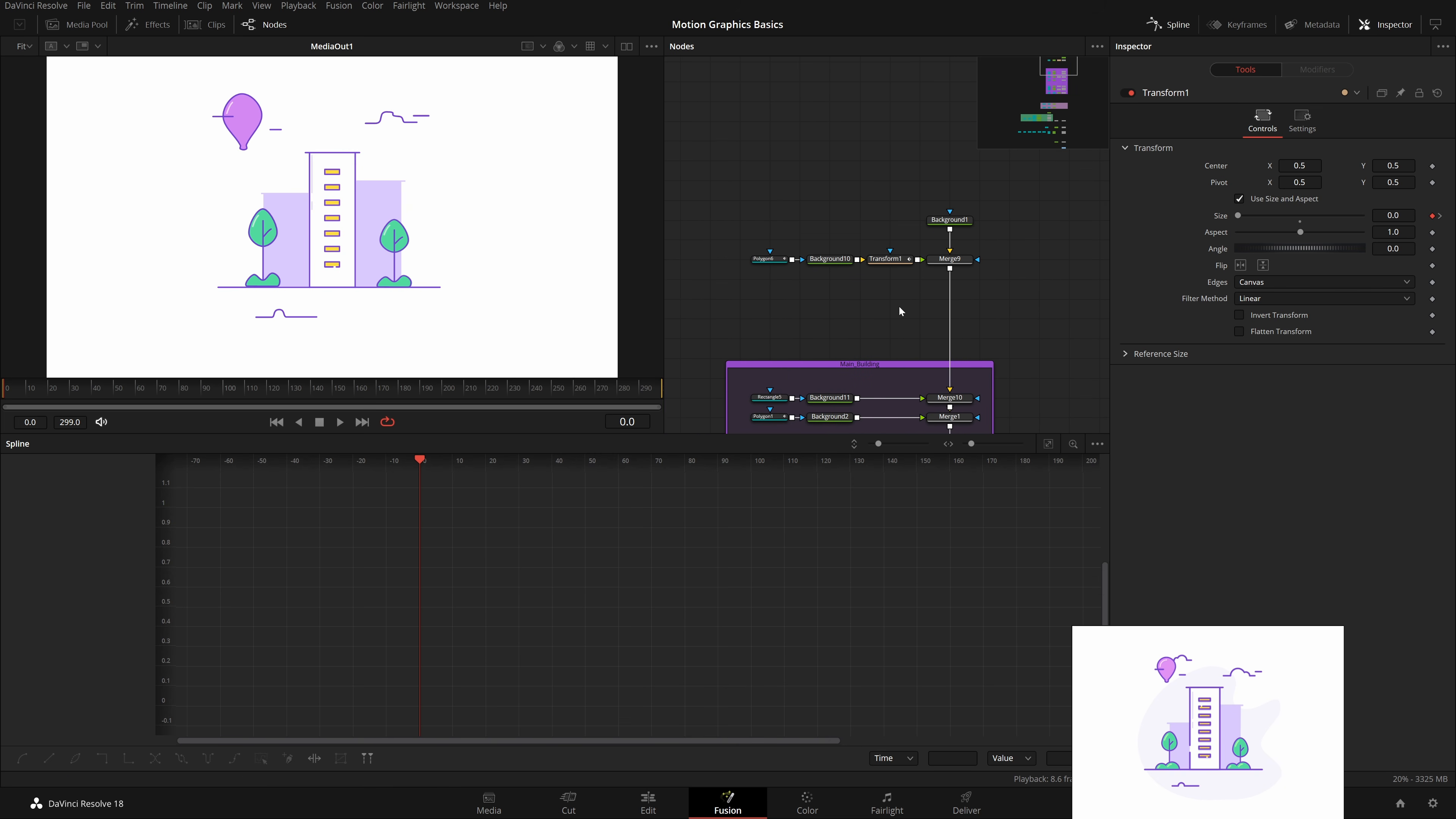
pyautogui.click(885, 260)
pyautogui.click(34, 495)
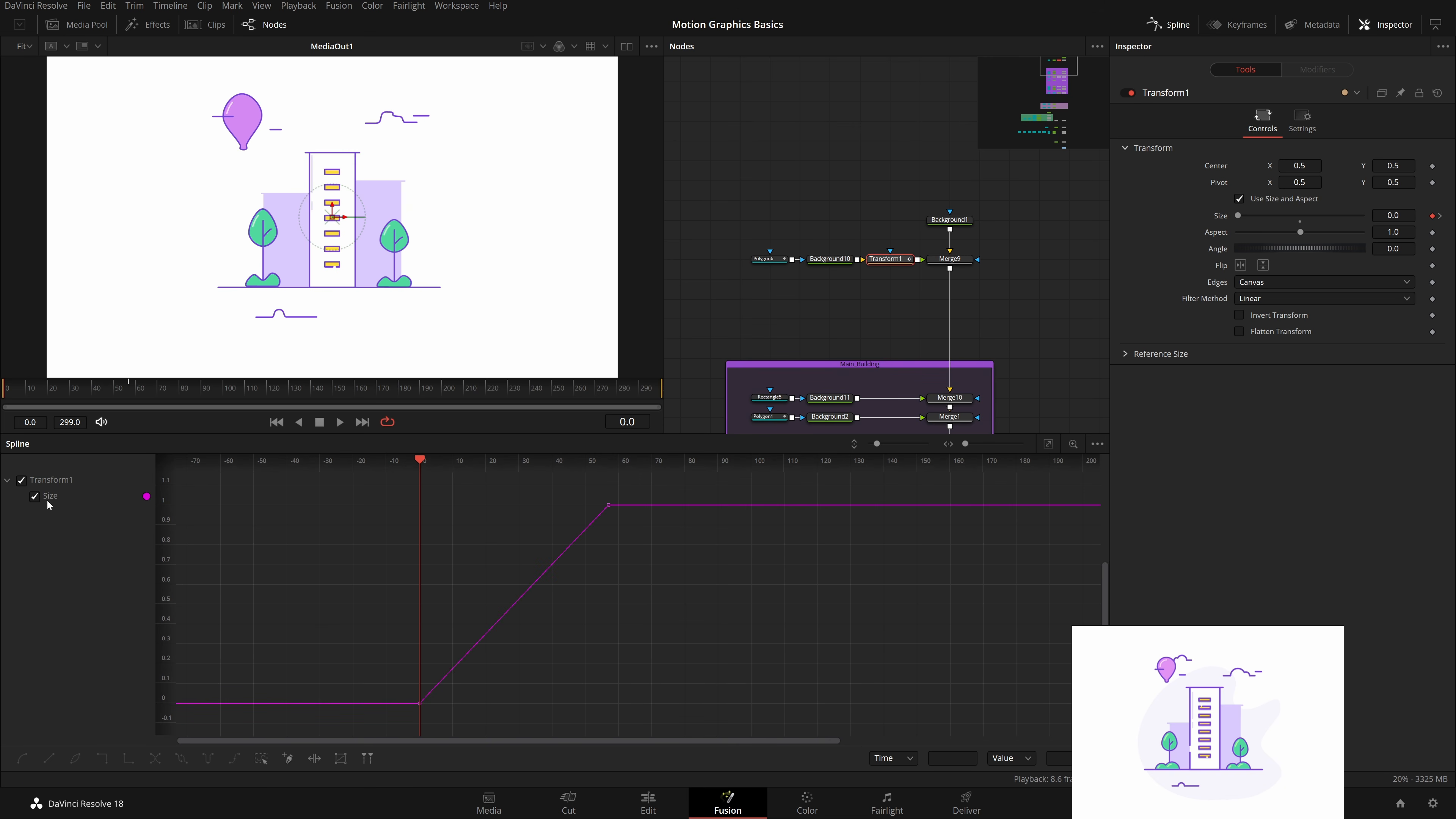
# Step: Fit the Size curve in the Spline editor and smooth both of its keyframes
pyautogui.moveTo(640, 483); pyautogui.dragTo(366, 726)
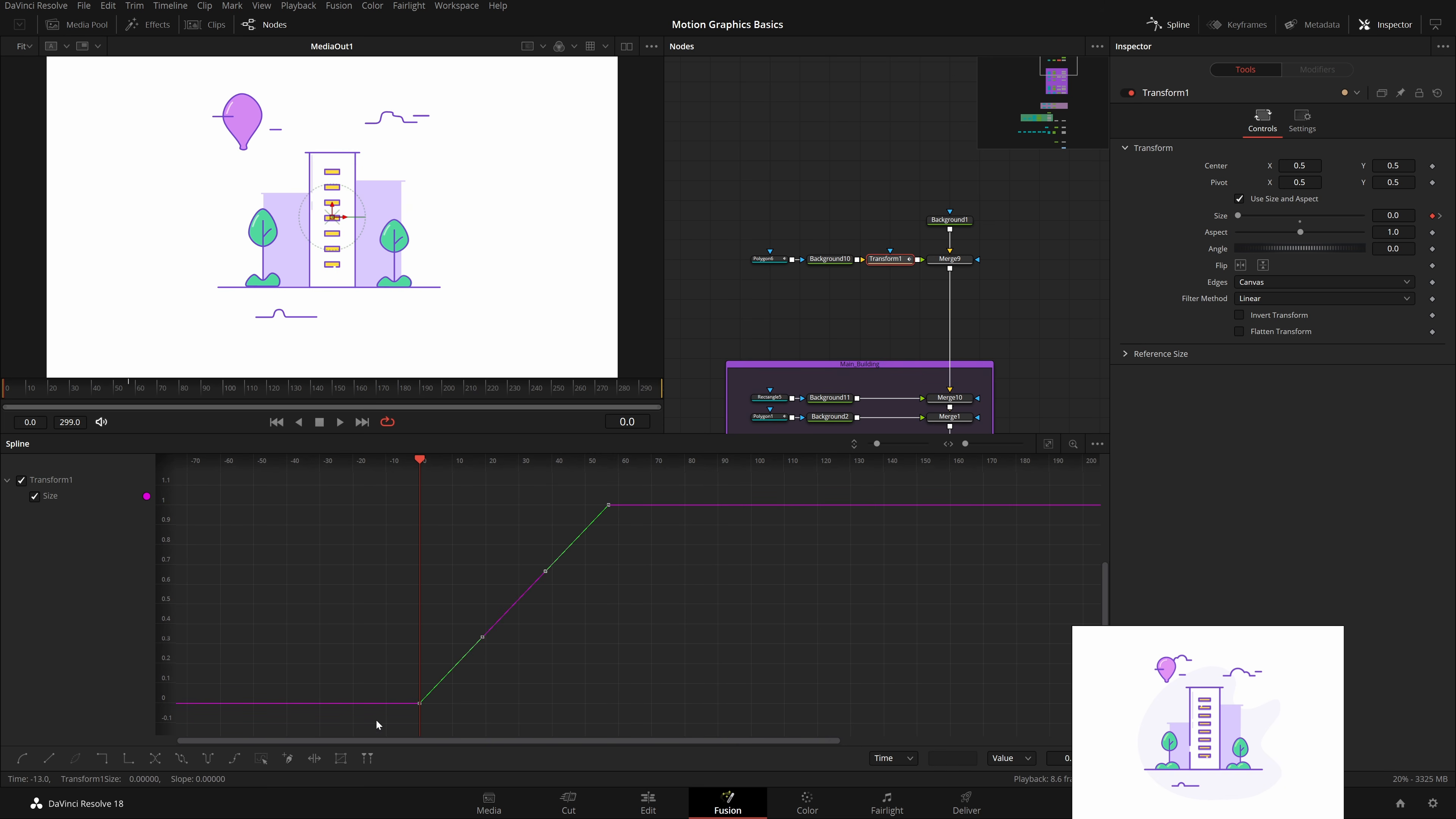
pyautogui.click(1047, 443)
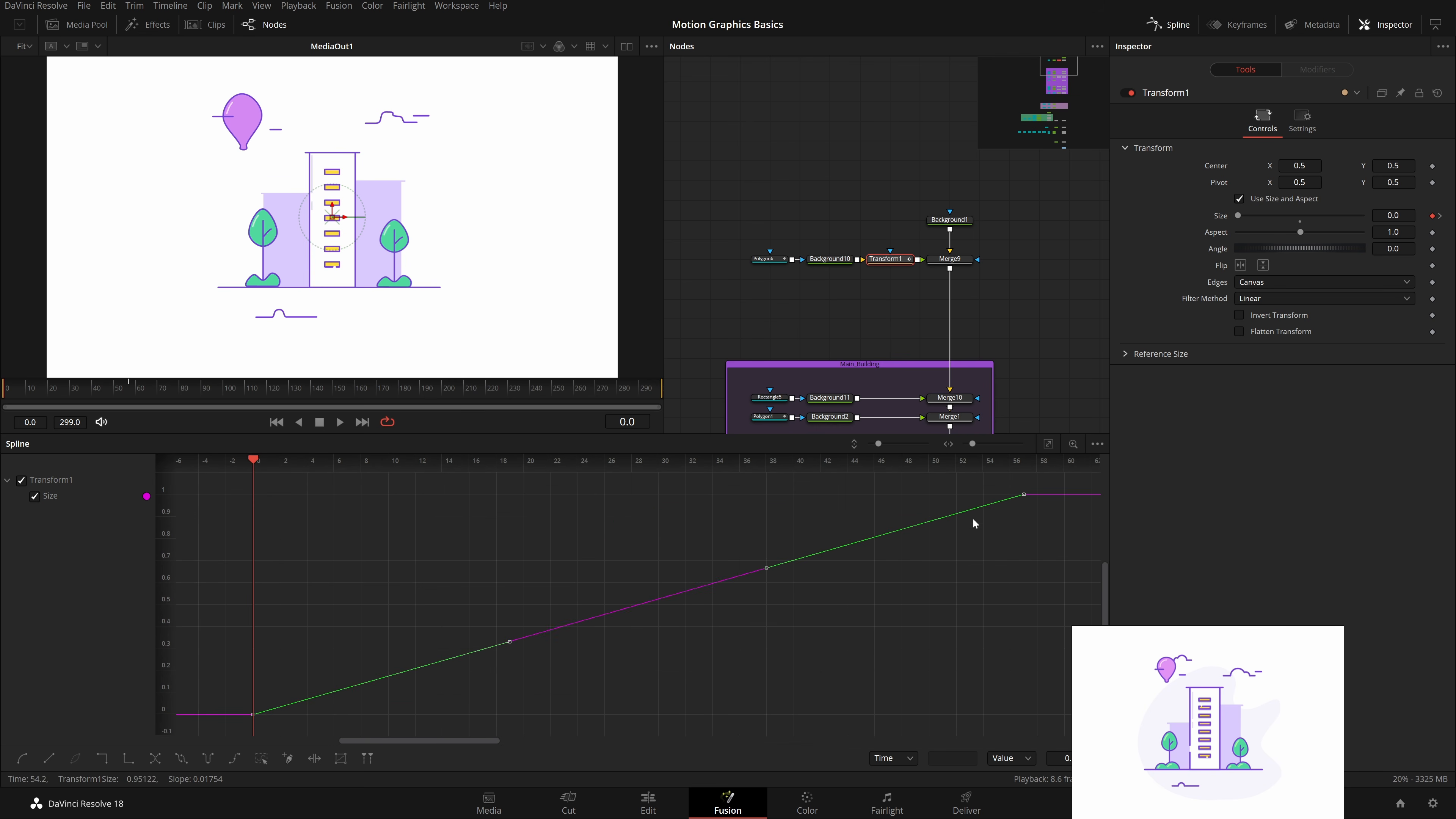
pyautogui.click(906, 602)
pyautogui.hotkey('ctrl', 'a')
pyautogui.hotkey('shift', 's')
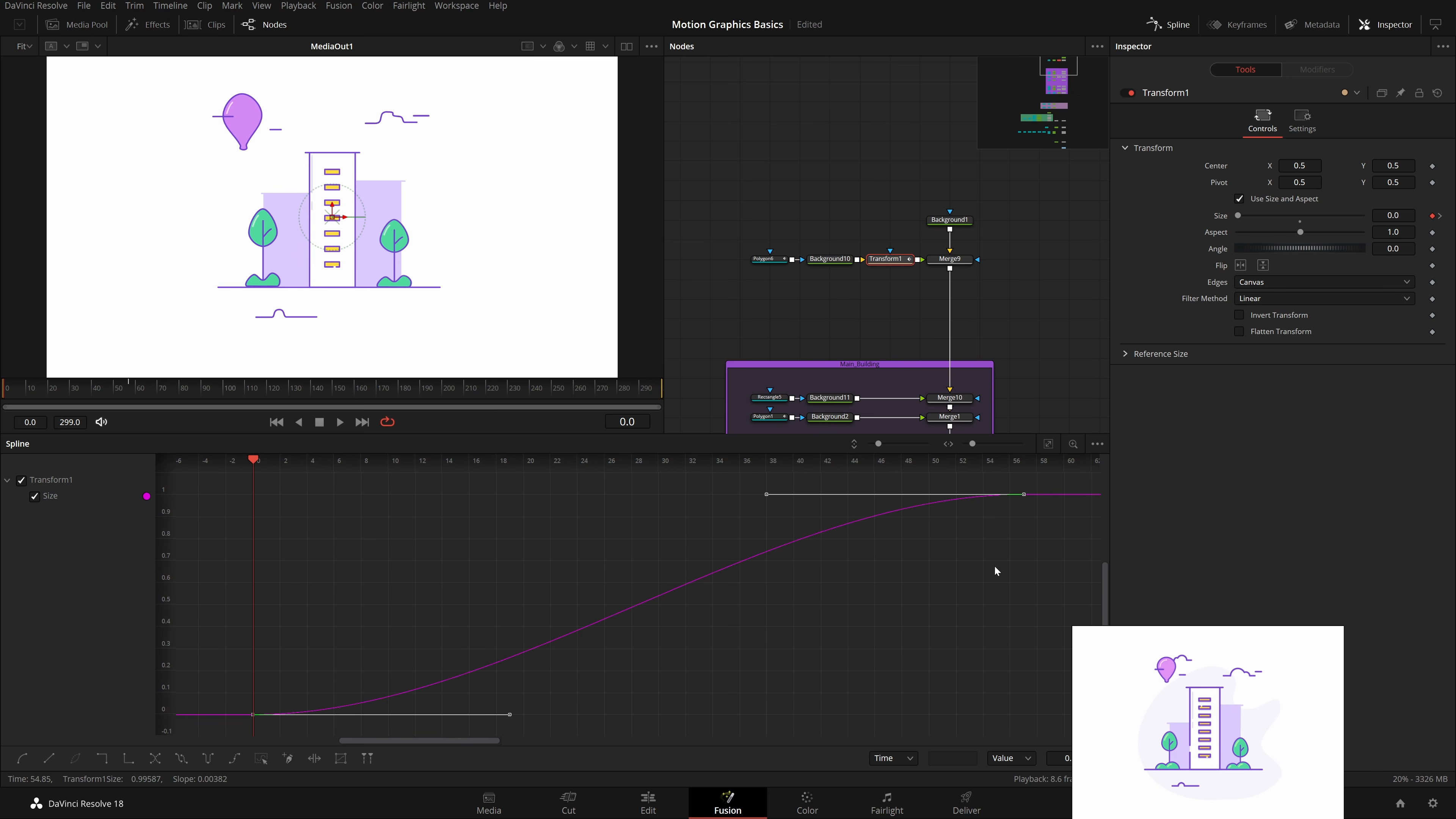
# Step: Set the Ease In of the Size curve to about 89.6, then save the project and preview the animation
pyautogui.press('t')
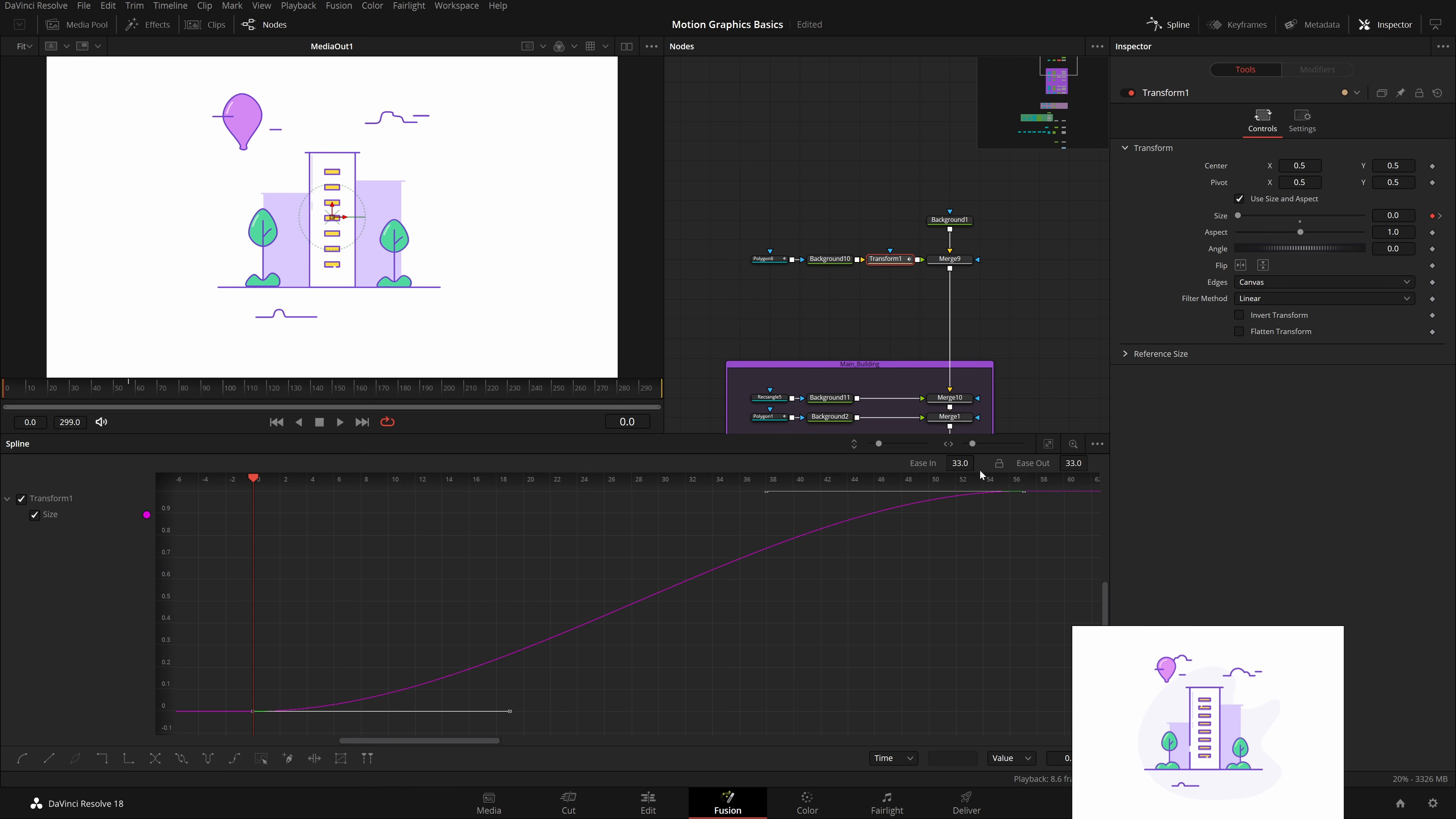
pyautogui.moveTo(958, 463); pyautogui.dragTo(982, 462)
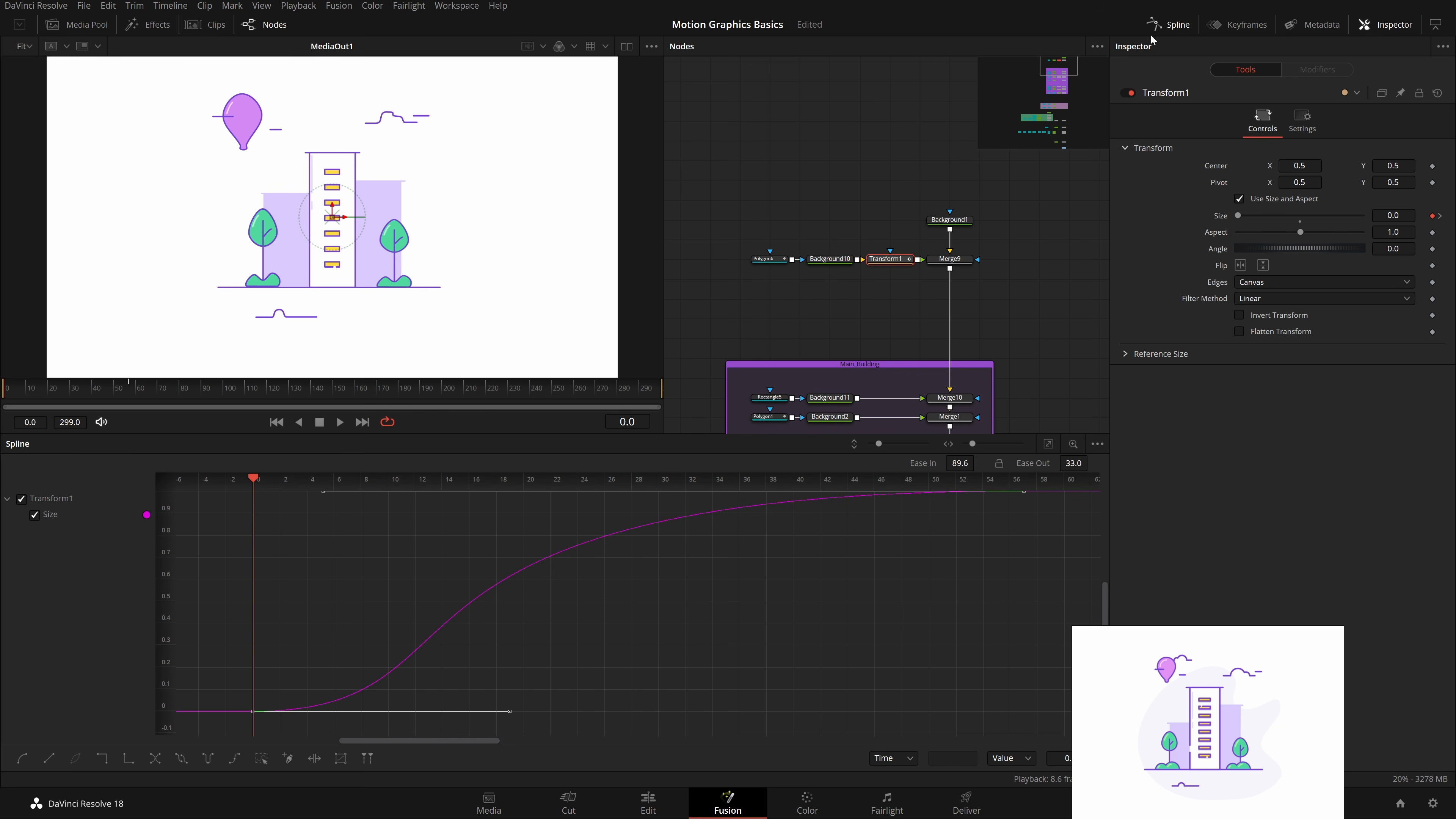
pyautogui.hotkey('ctrl', 's')
pyautogui.press('space')
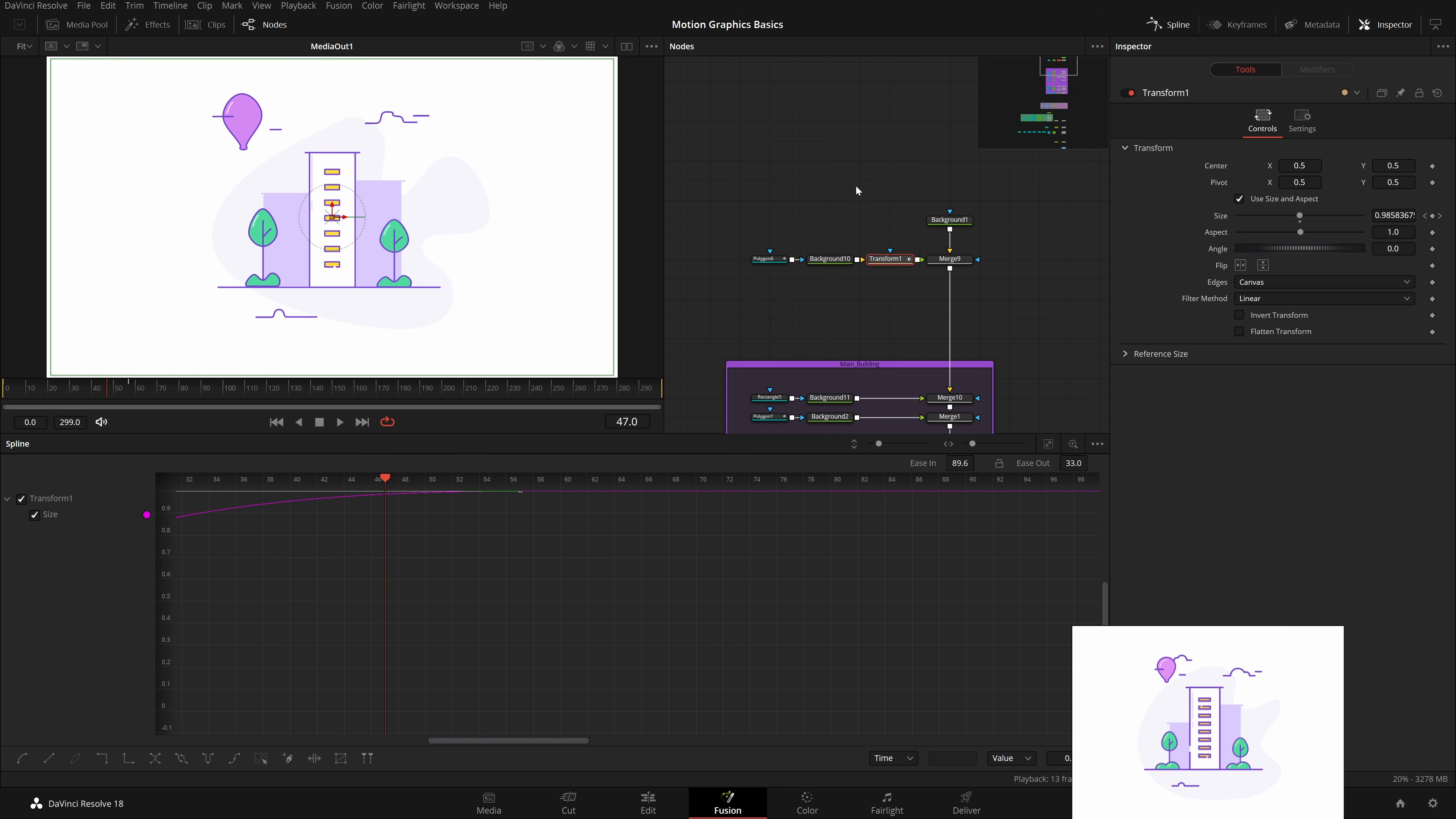
# Step: Keyframe the Length of Polygon1_1 in the Main_Building group from 0 at frame 20 to 1.0 at frame 70
pyautogui.scroll(-2, 851, 169)
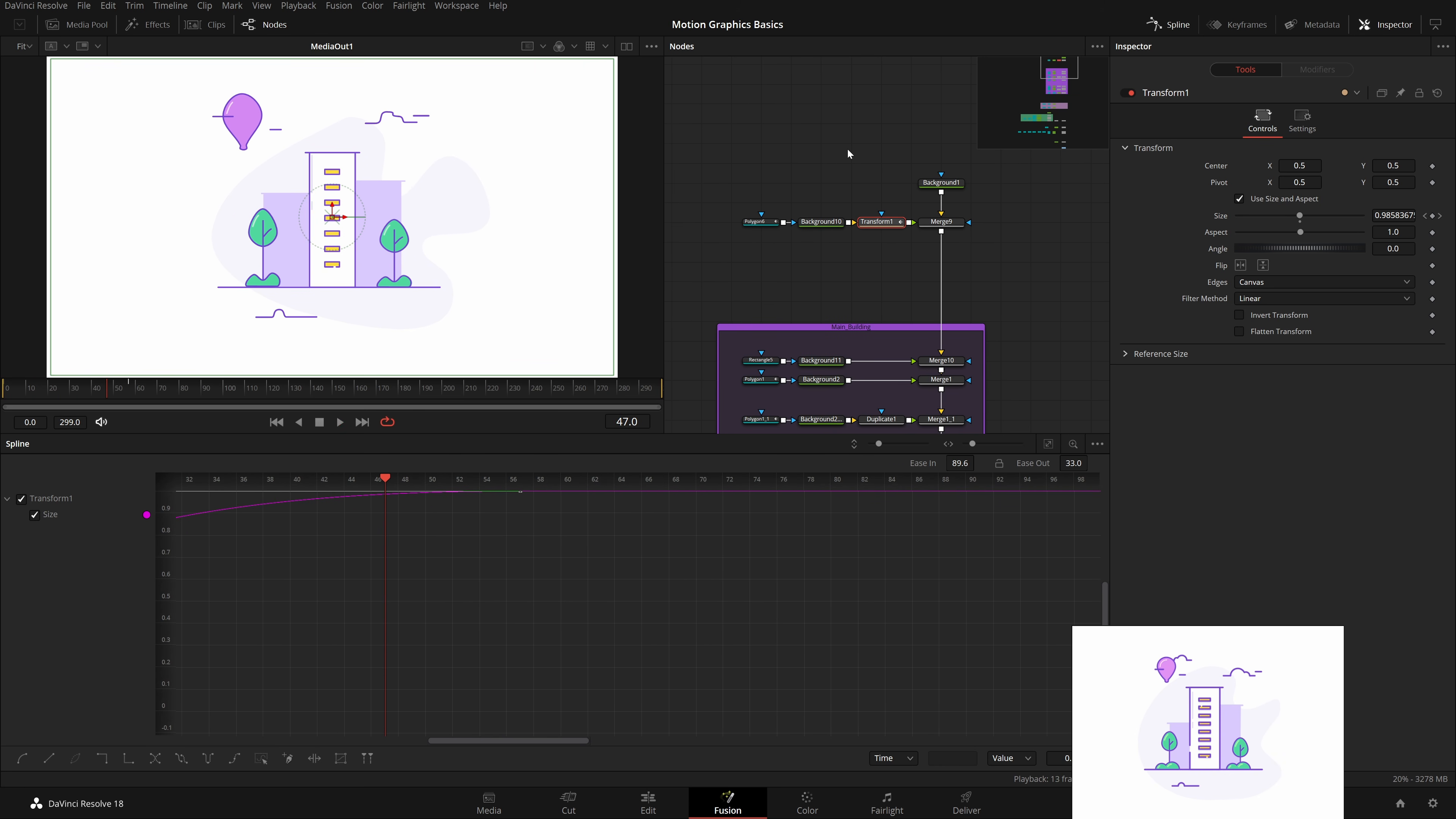
pyautogui.click(888, 265)
pyautogui.scroll(-2, 889, 264)
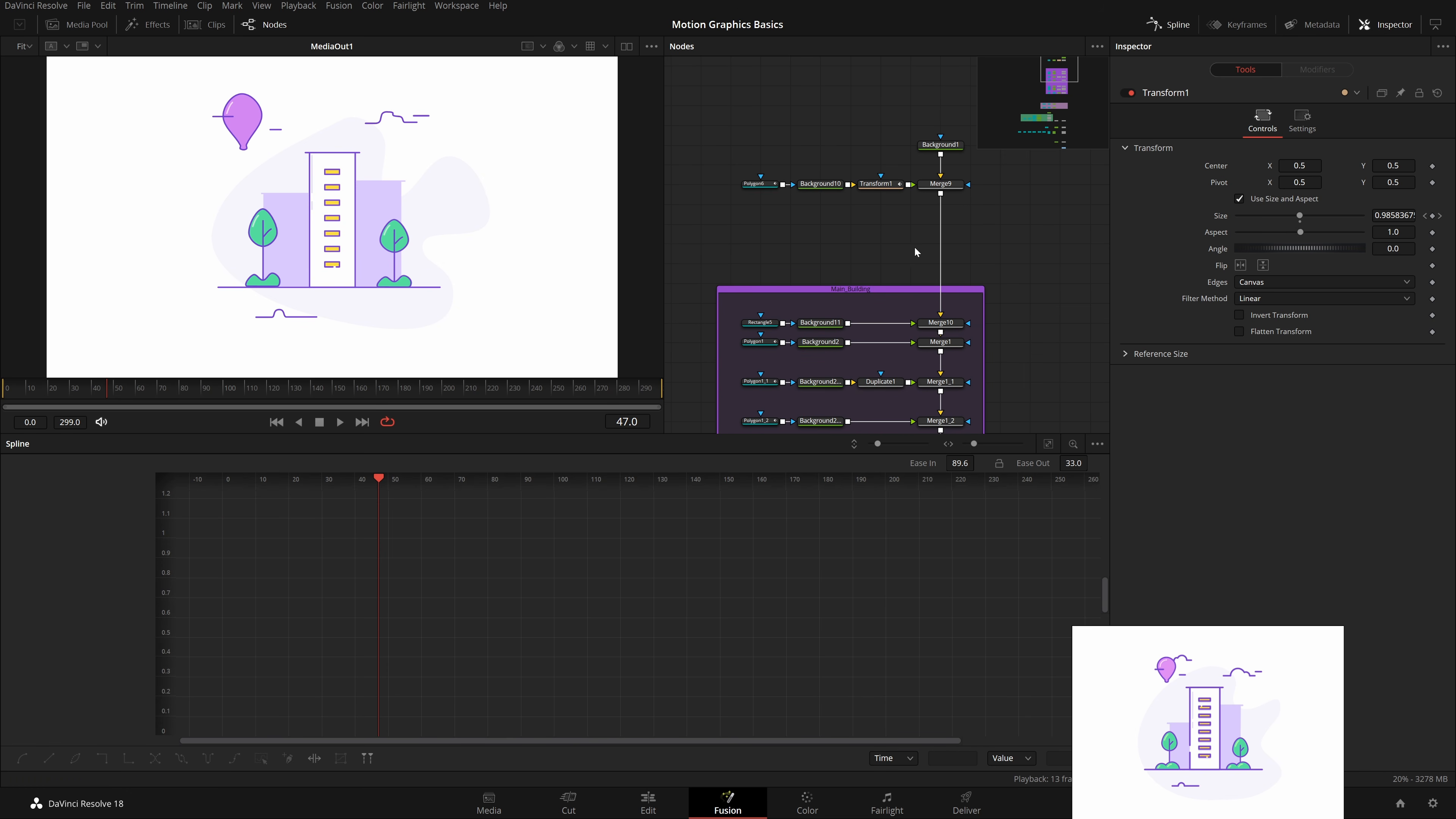
pyautogui.scroll(-3, 911, 230)
pyautogui.scroll(-3, 897, 178)
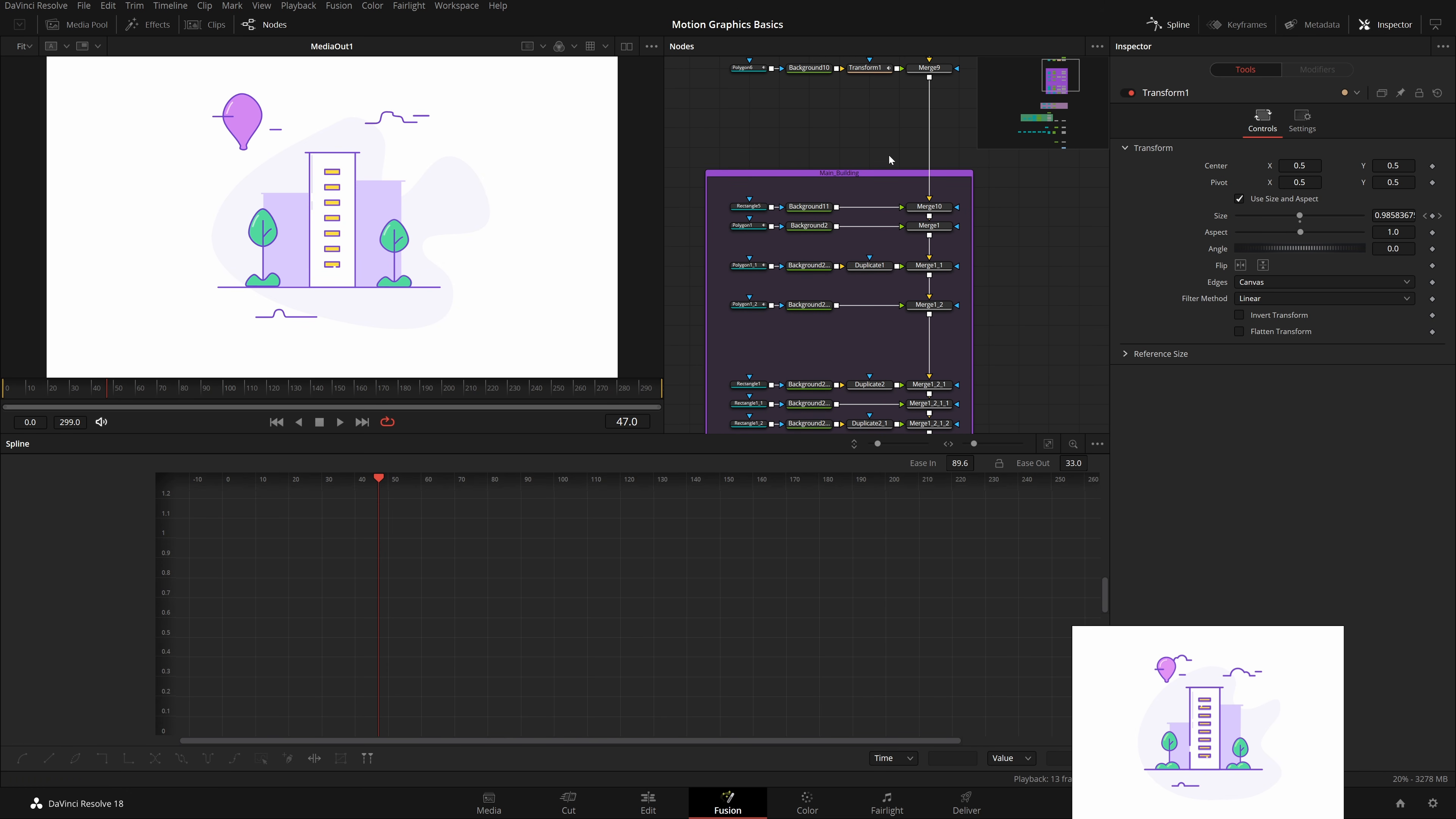
pyautogui.click(748, 206)
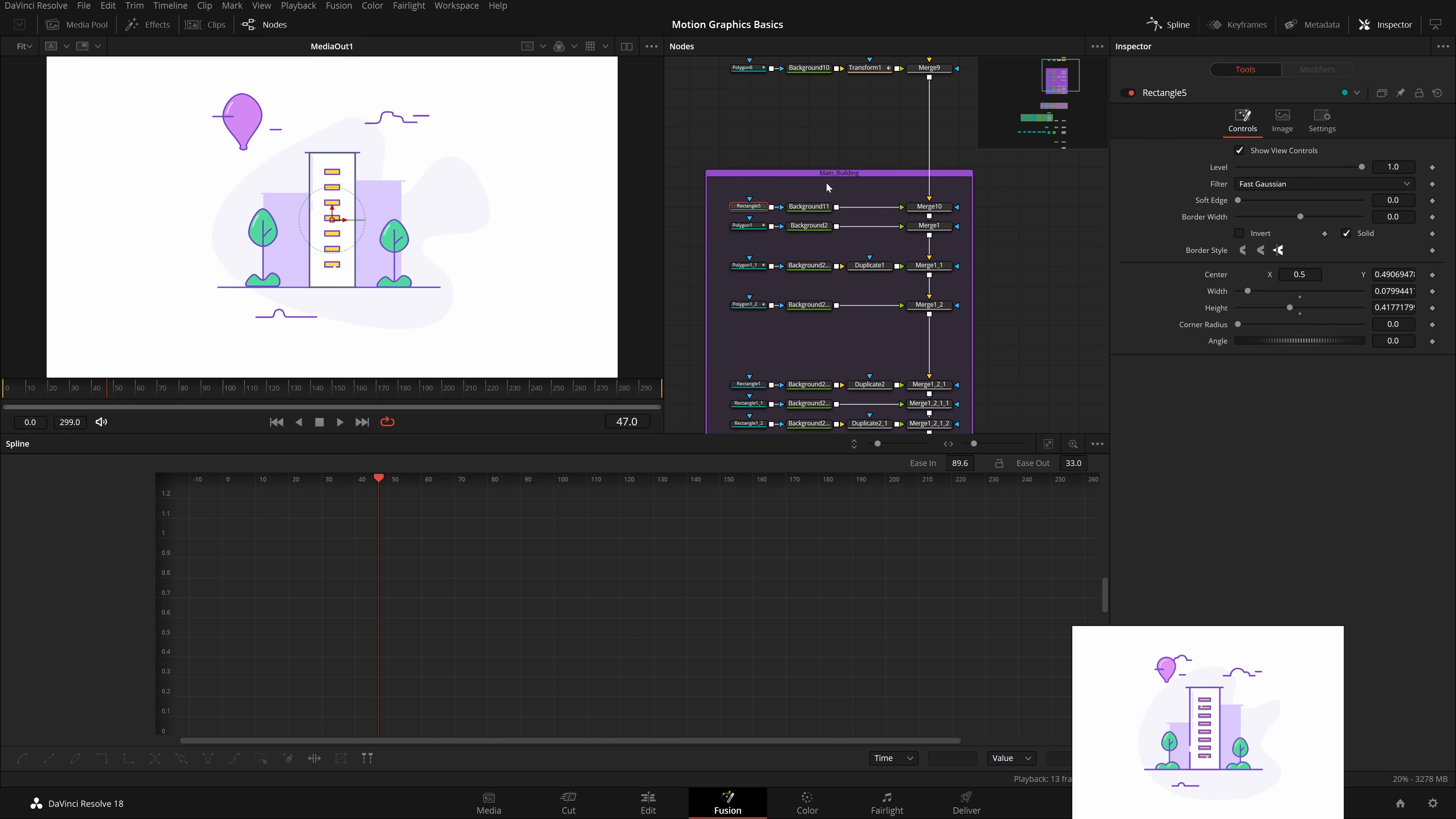
pyautogui.click(746, 265)
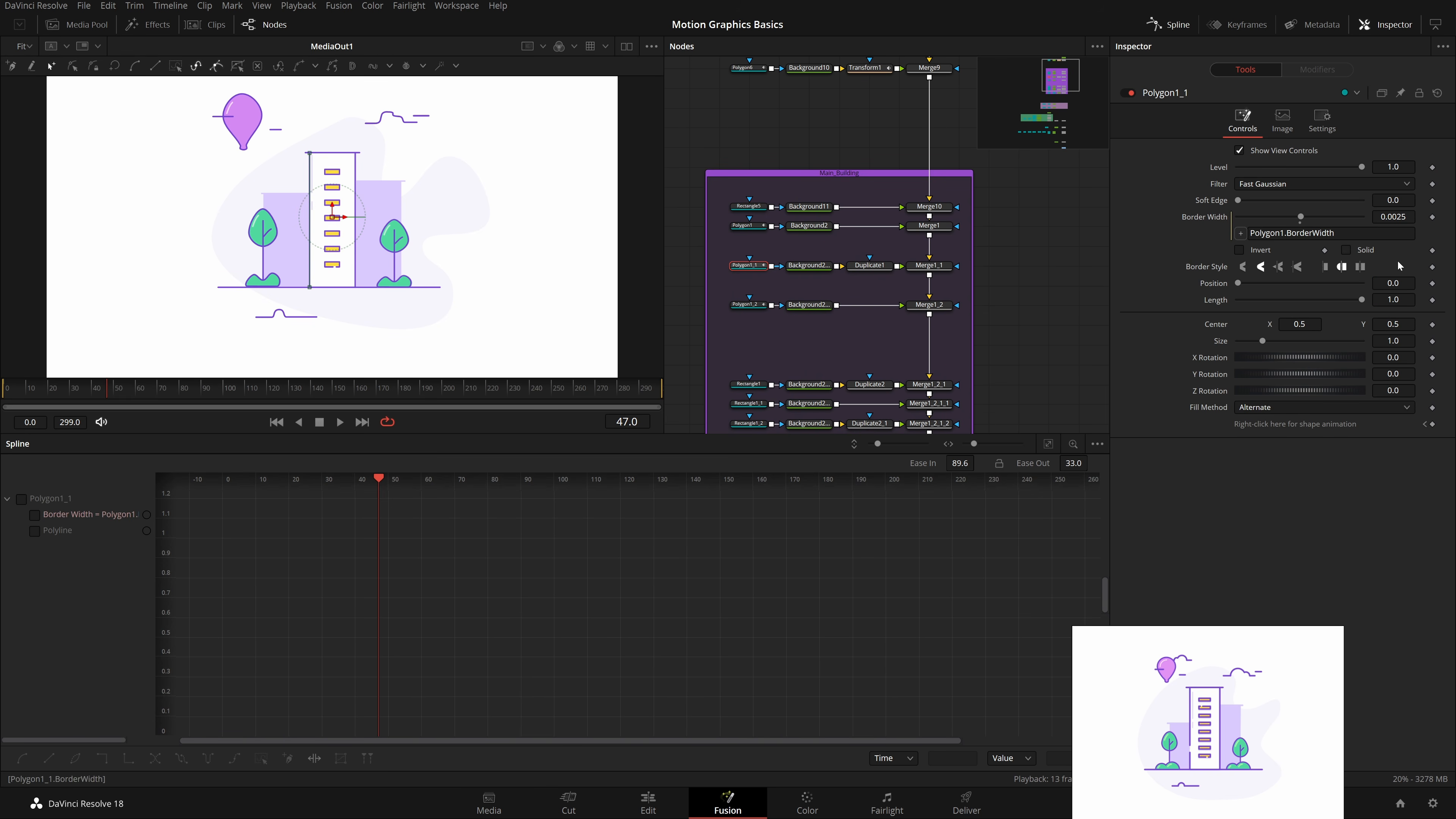
pyautogui.moveTo(98, 396); pyautogui.dragTo(47, 412)
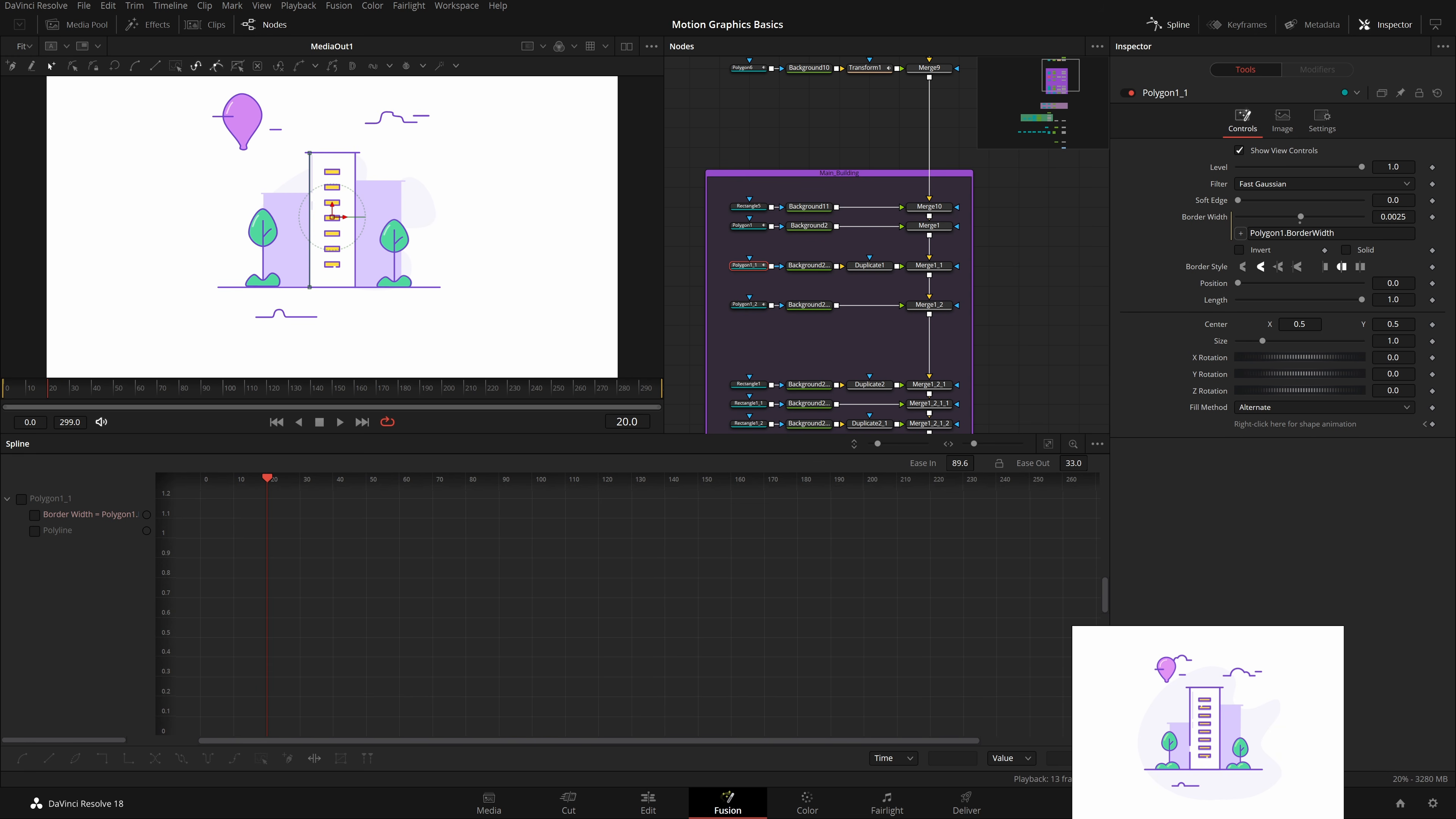
pyautogui.click(1432, 300)
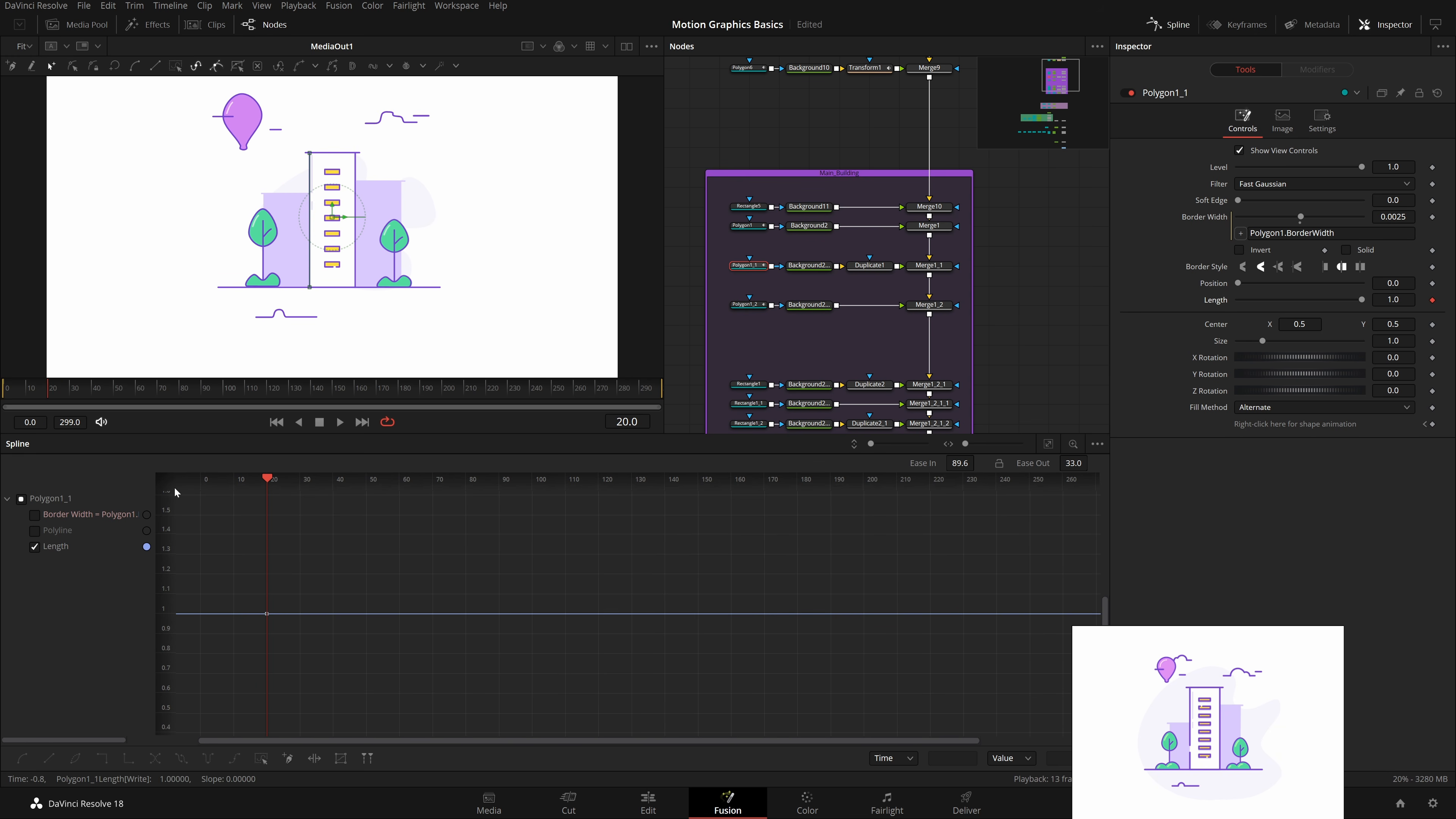
pyautogui.moveTo(1362, 299); pyautogui.dragTo(1140, 310)
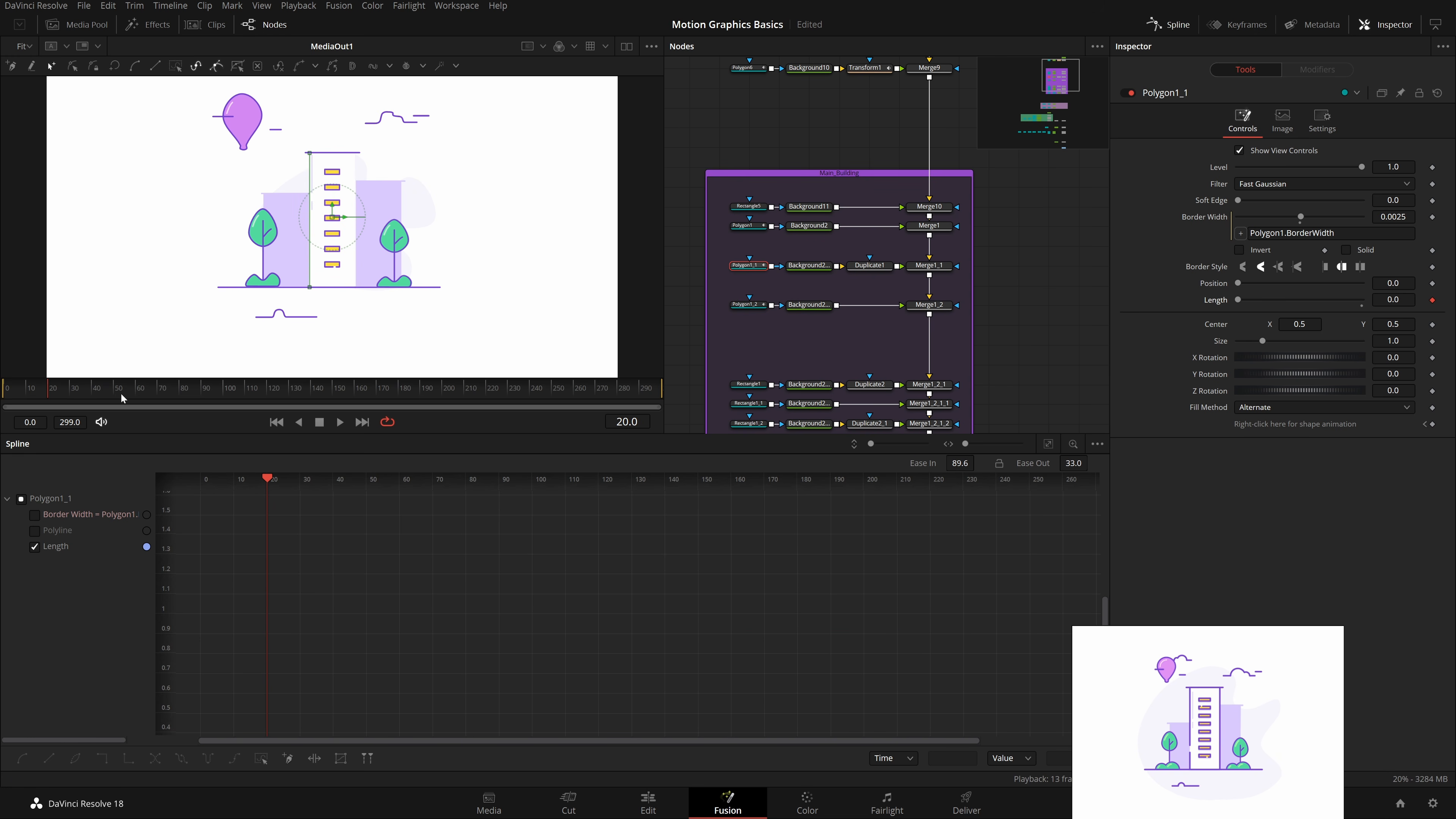
pyautogui.moveTo(63, 388); pyautogui.dragTo(158, 394)
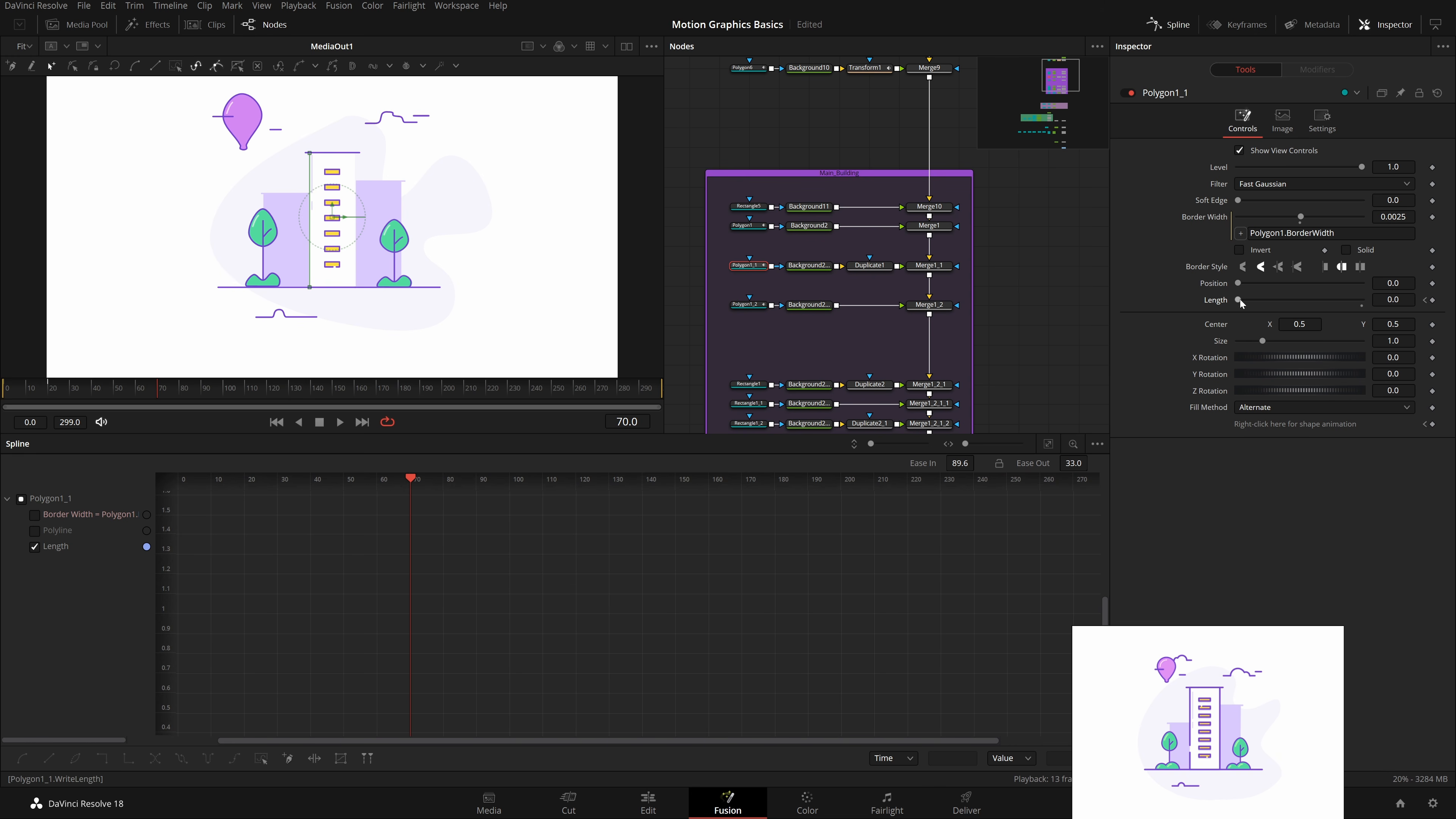
pyautogui.moveTo(1238, 300); pyautogui.dragTo(1361, 300)
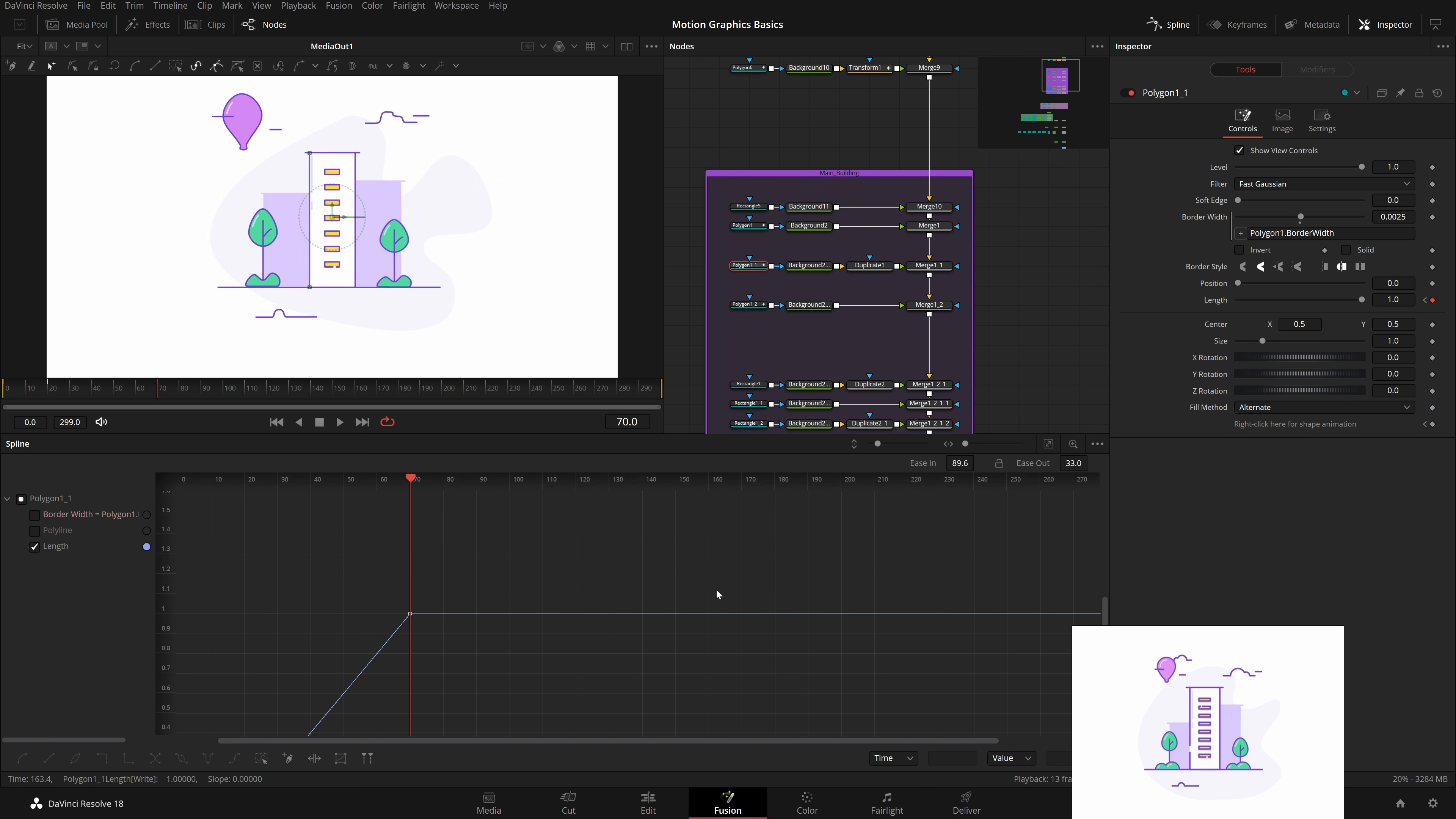
# Step: Smooth the Length curve's keyframes for Polygon1_1, set the Ease In to about 91.1, and preview the animation
pyautogui.moveTo(716, 591); pyautogui.dragTo(811, 497)
pyautogui.moveTo(613, 608); pyautogui.dragTo(677, 591)
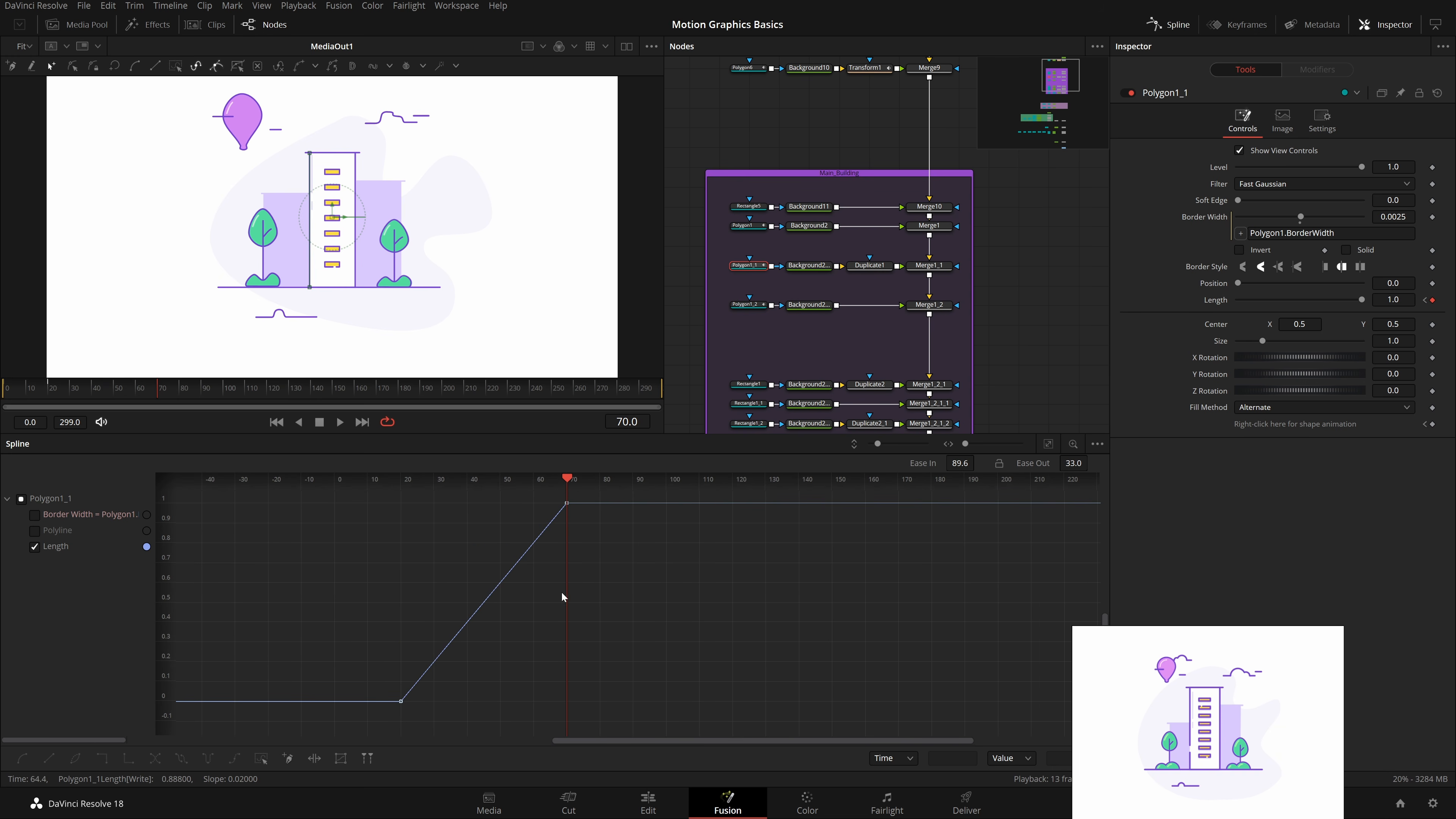
pyautogui.hotkey('ctrl', 'a')
pyautogui.hotkey('shift', 's')
pyautogui.moveTo(960, 462); pyautogui.dragTo(1142, 557)
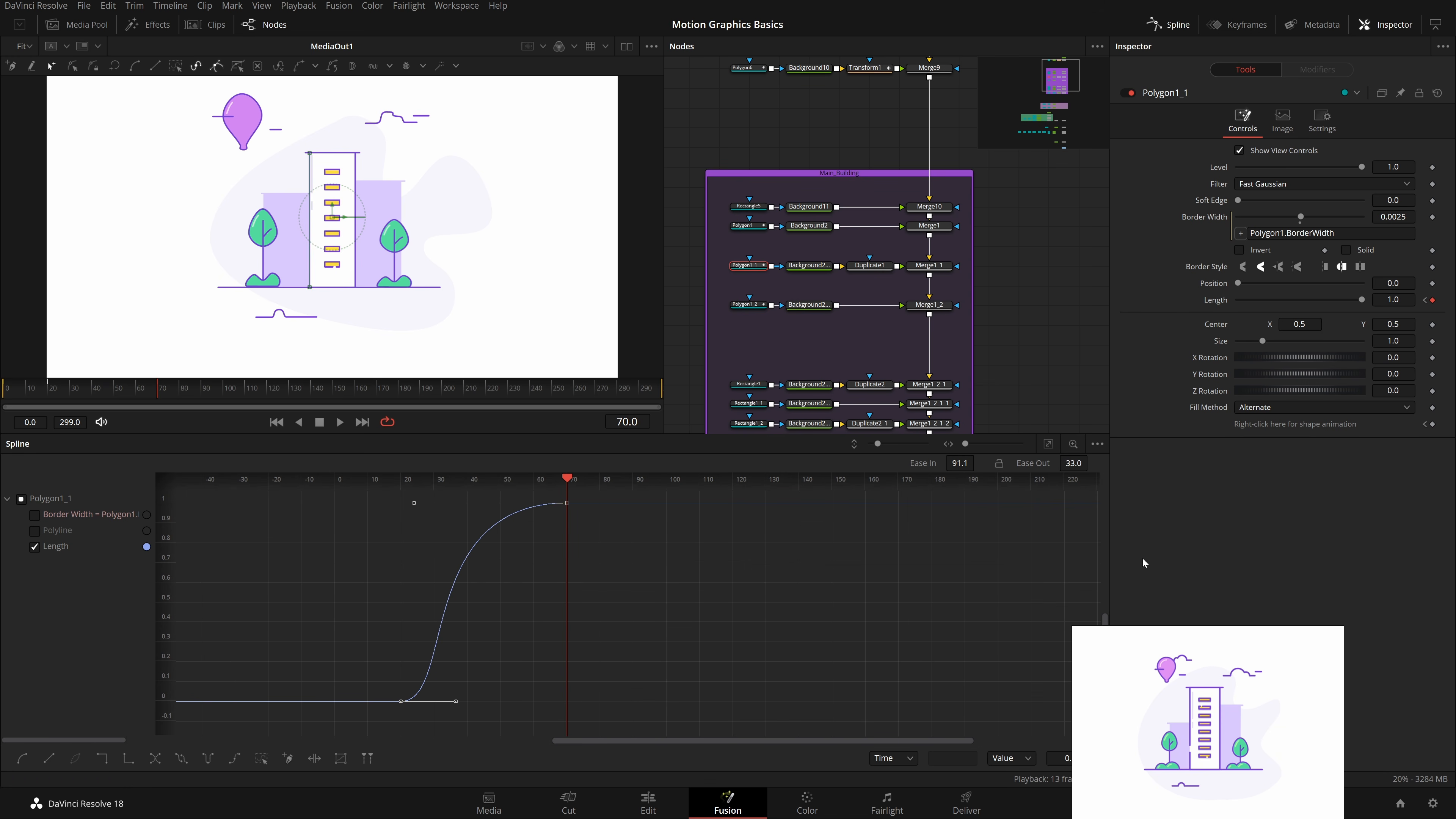
pyautogui.press('space')
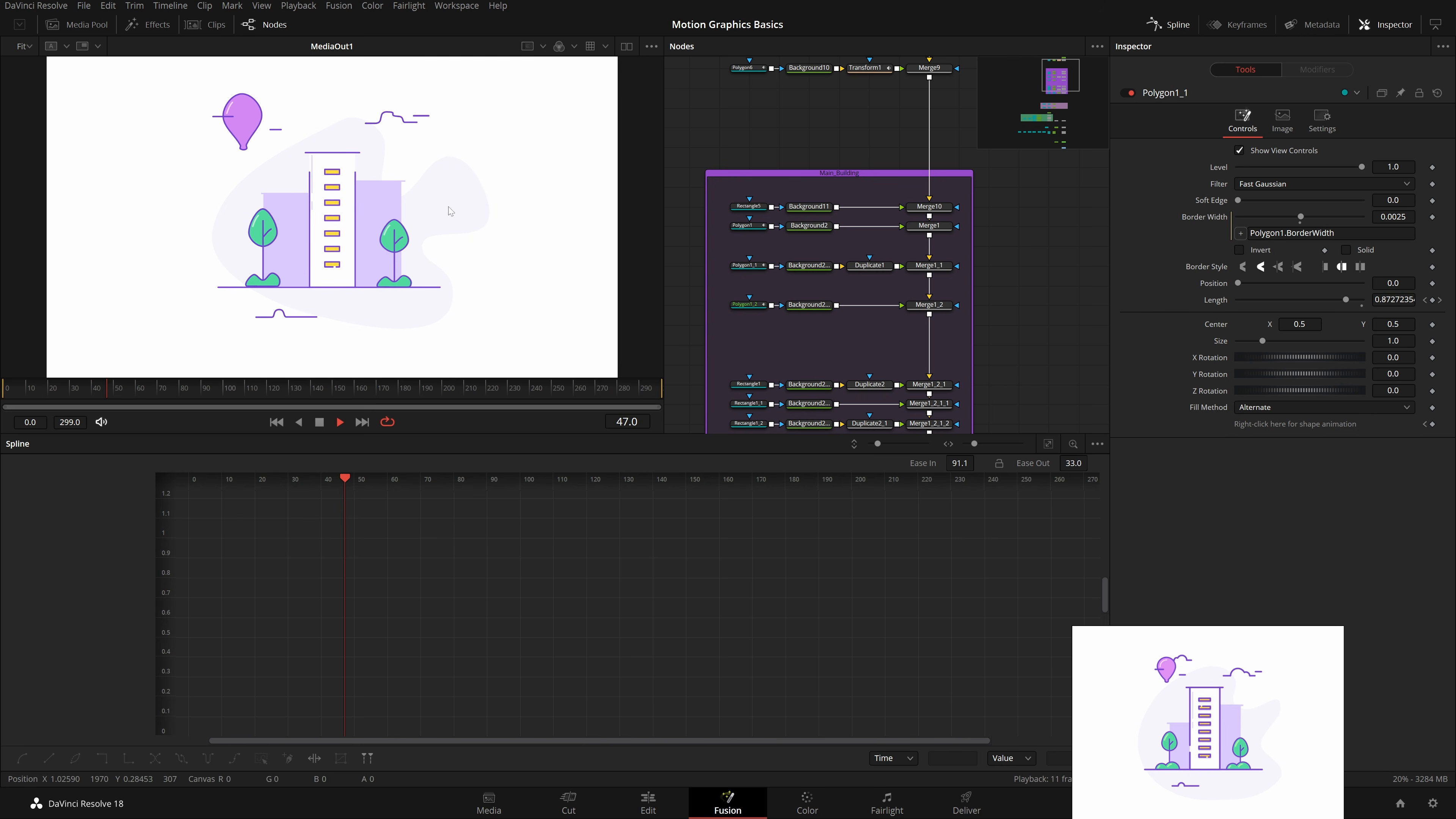
pyautogui.press('space')
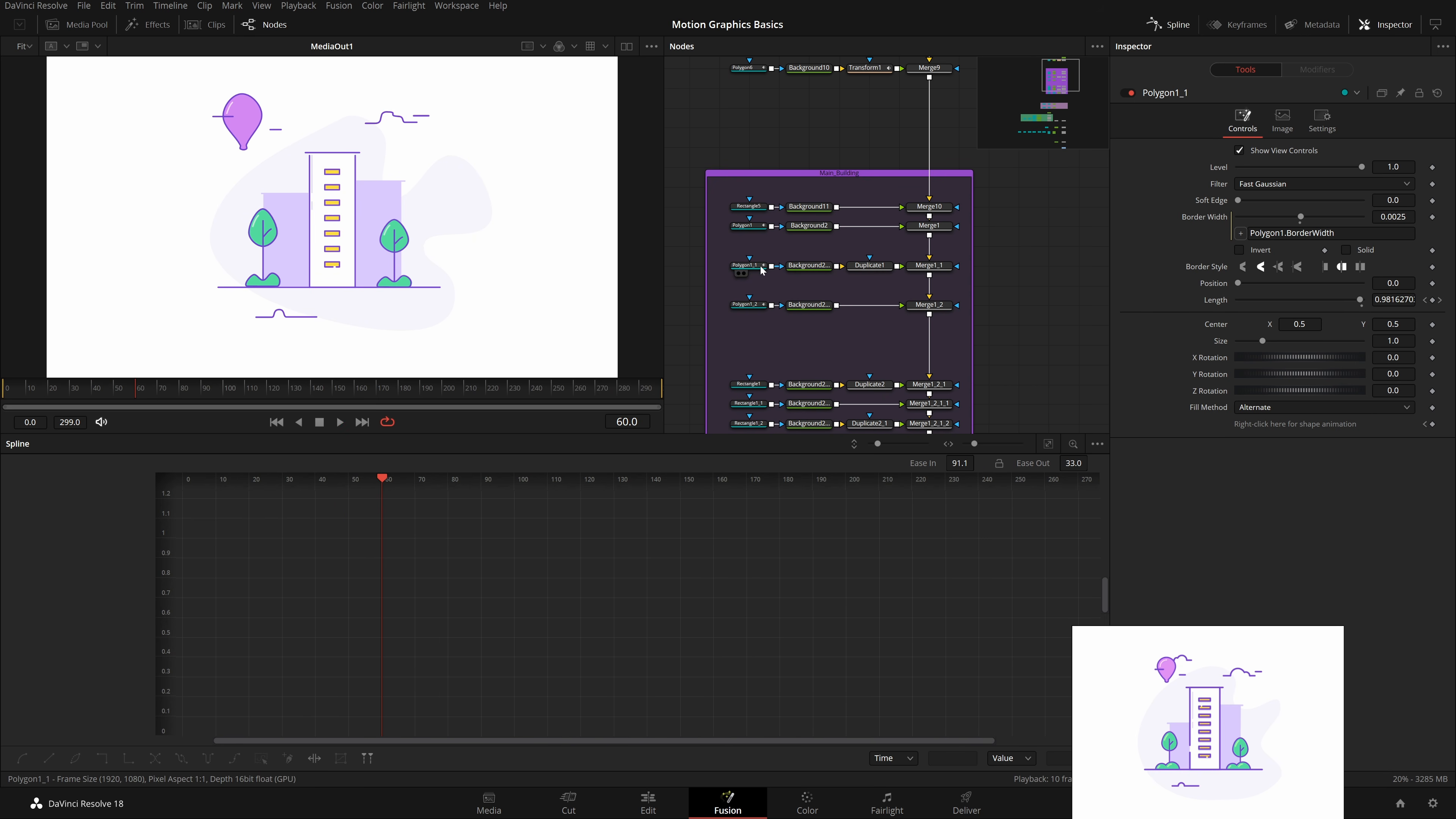
# Step: Add a Length keyframe of 1.0 at frame 50 to Polygon1_2, the roof line in the Main_Building group
pyautogui.moveTo(753, 220); pyautogui.dragTo(779, 256)
pyautogui.click(781, 244)
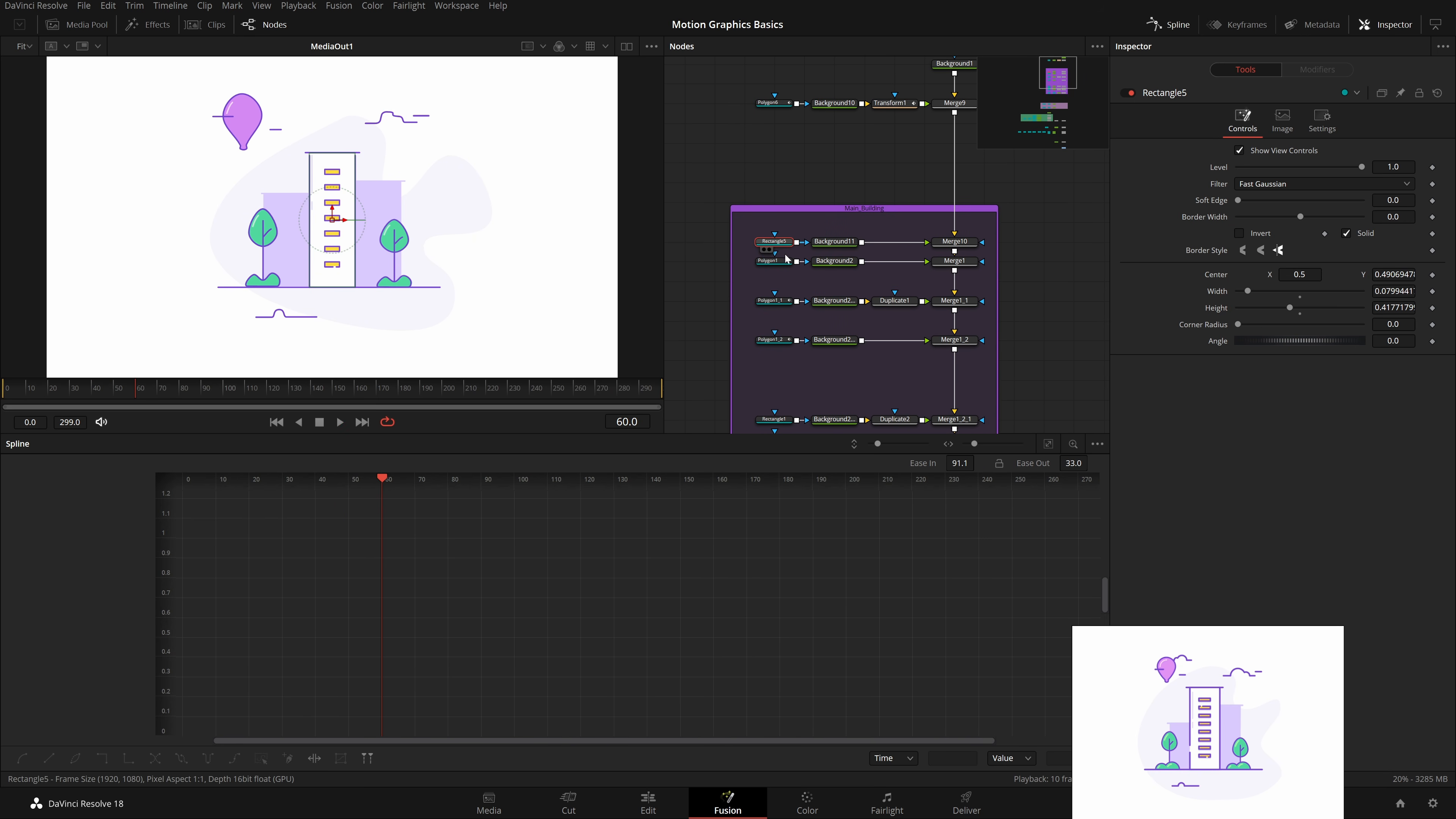
pyautogui.click(780, 260)
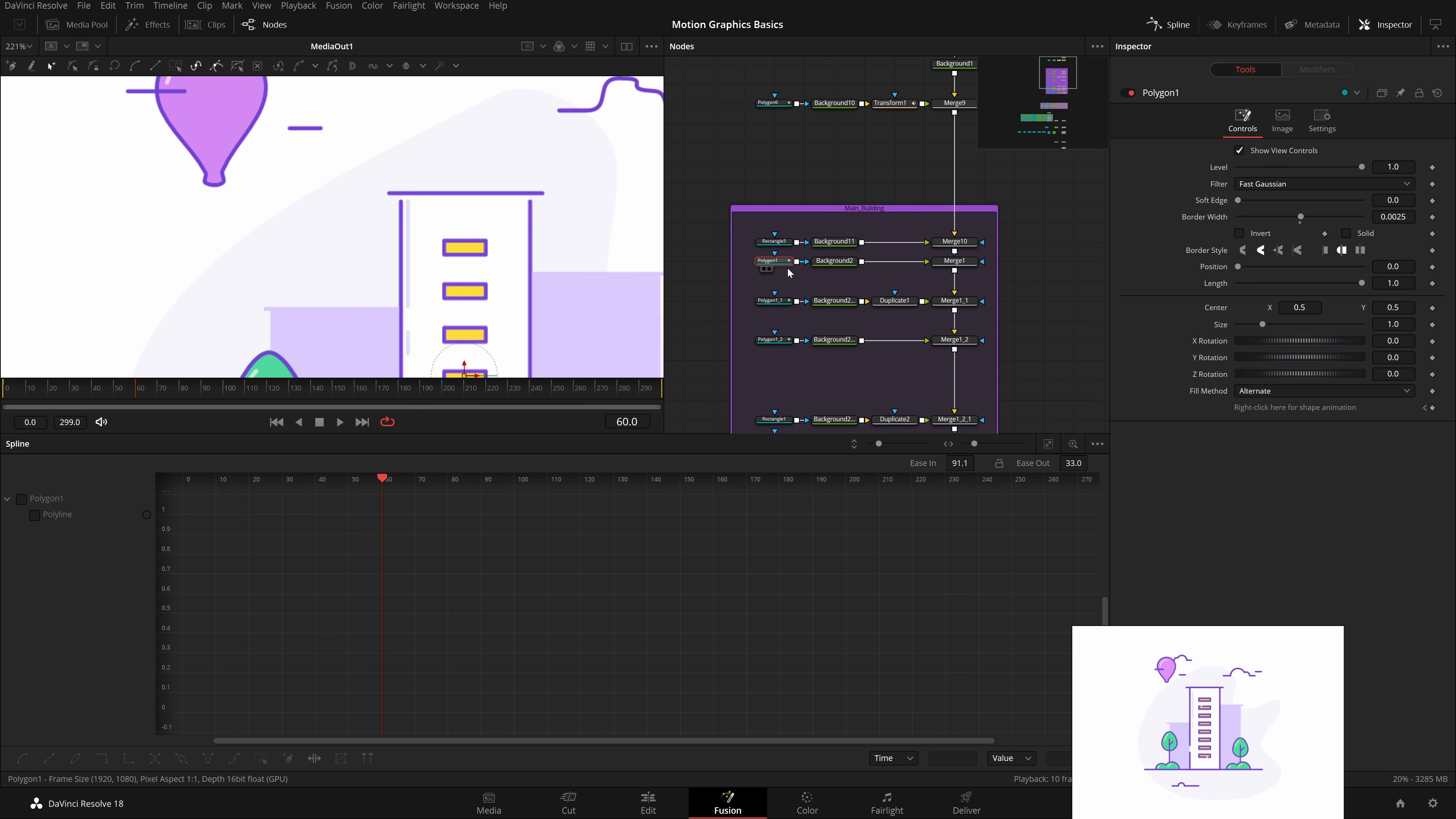
pyautogui.click(785, 345)
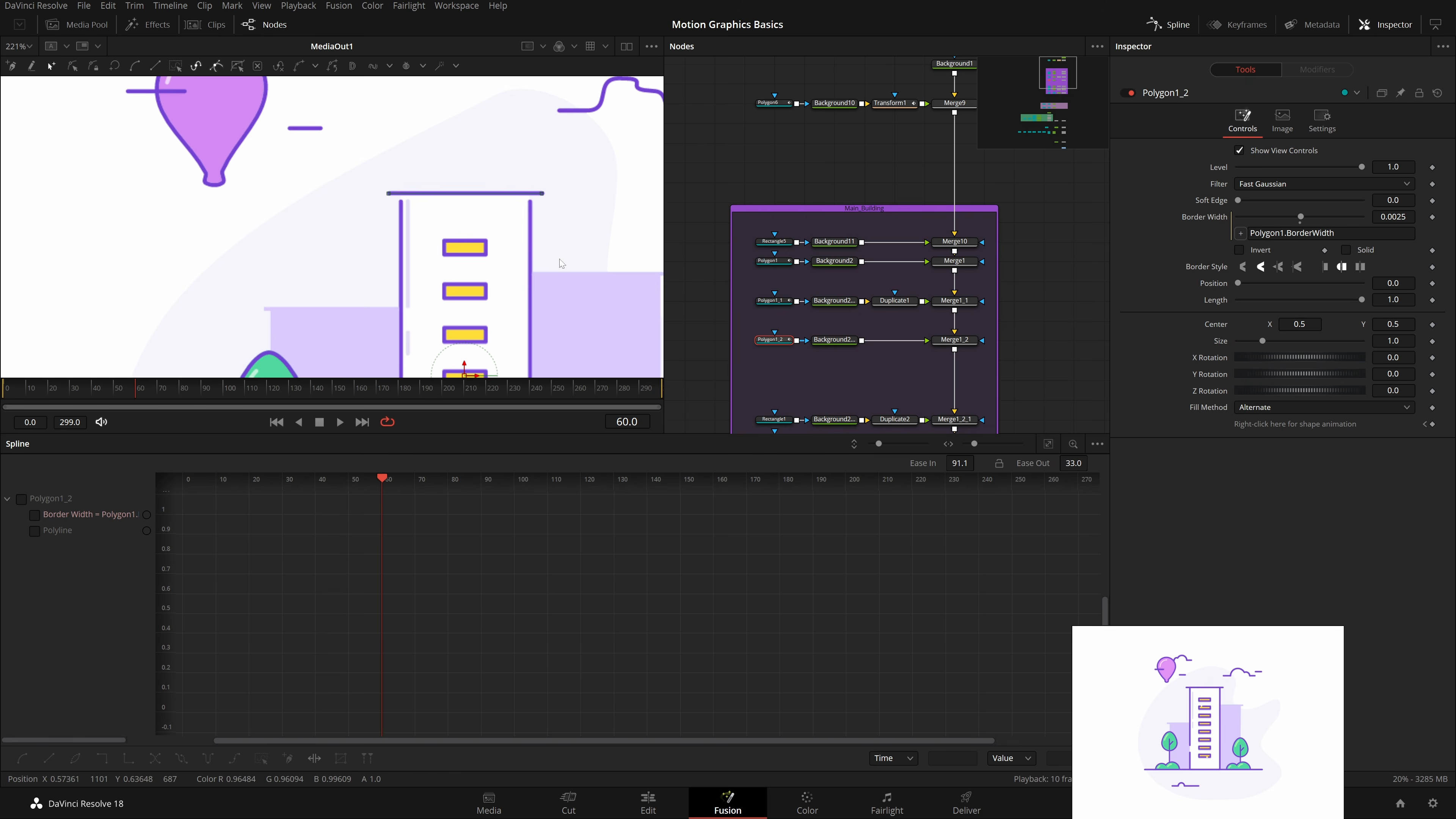
pyautogui.scroll(2, 491, 232)
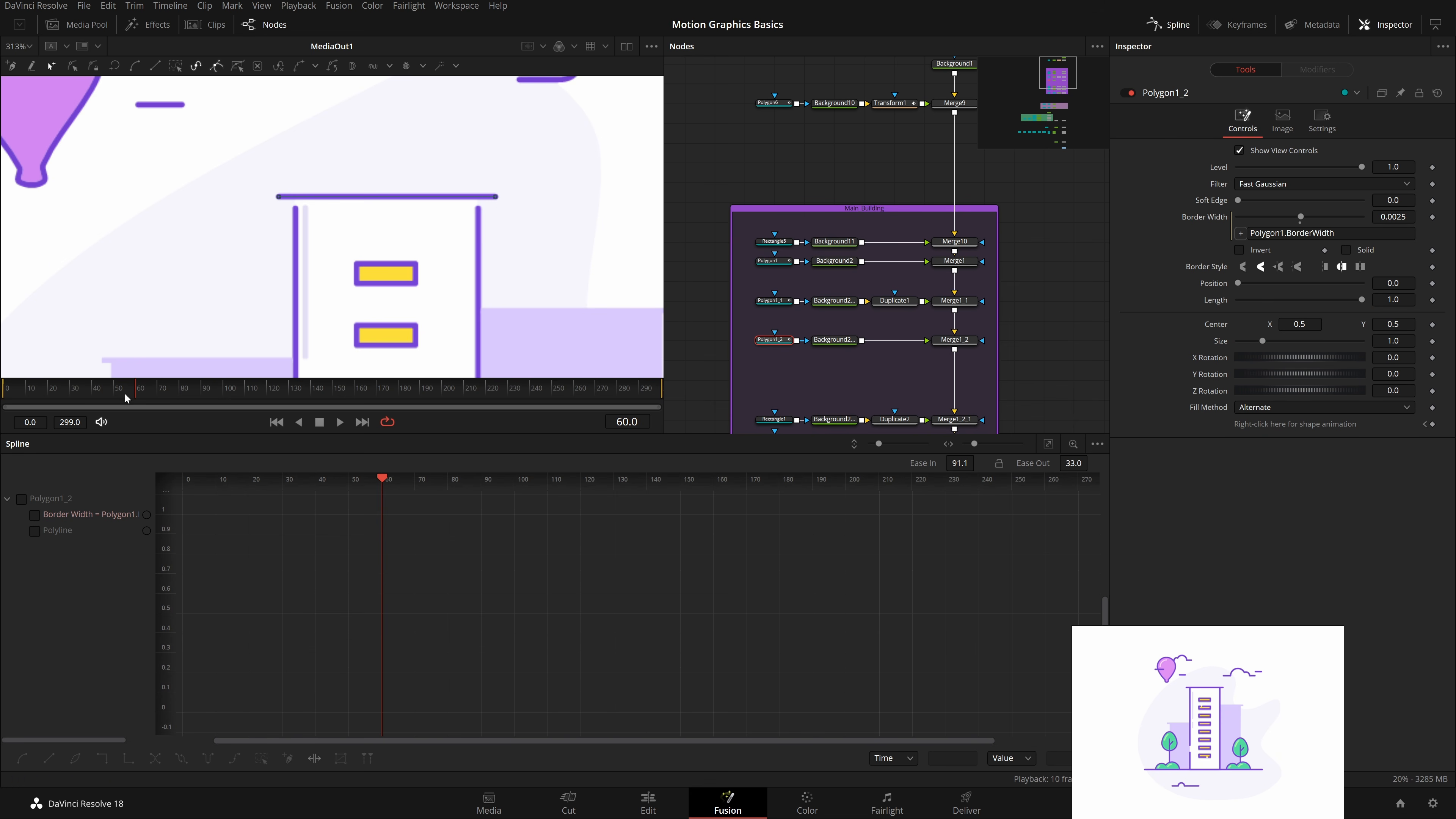
pyautogui.moveTo(124, 393); pyautogui.dragTo(114, 396)
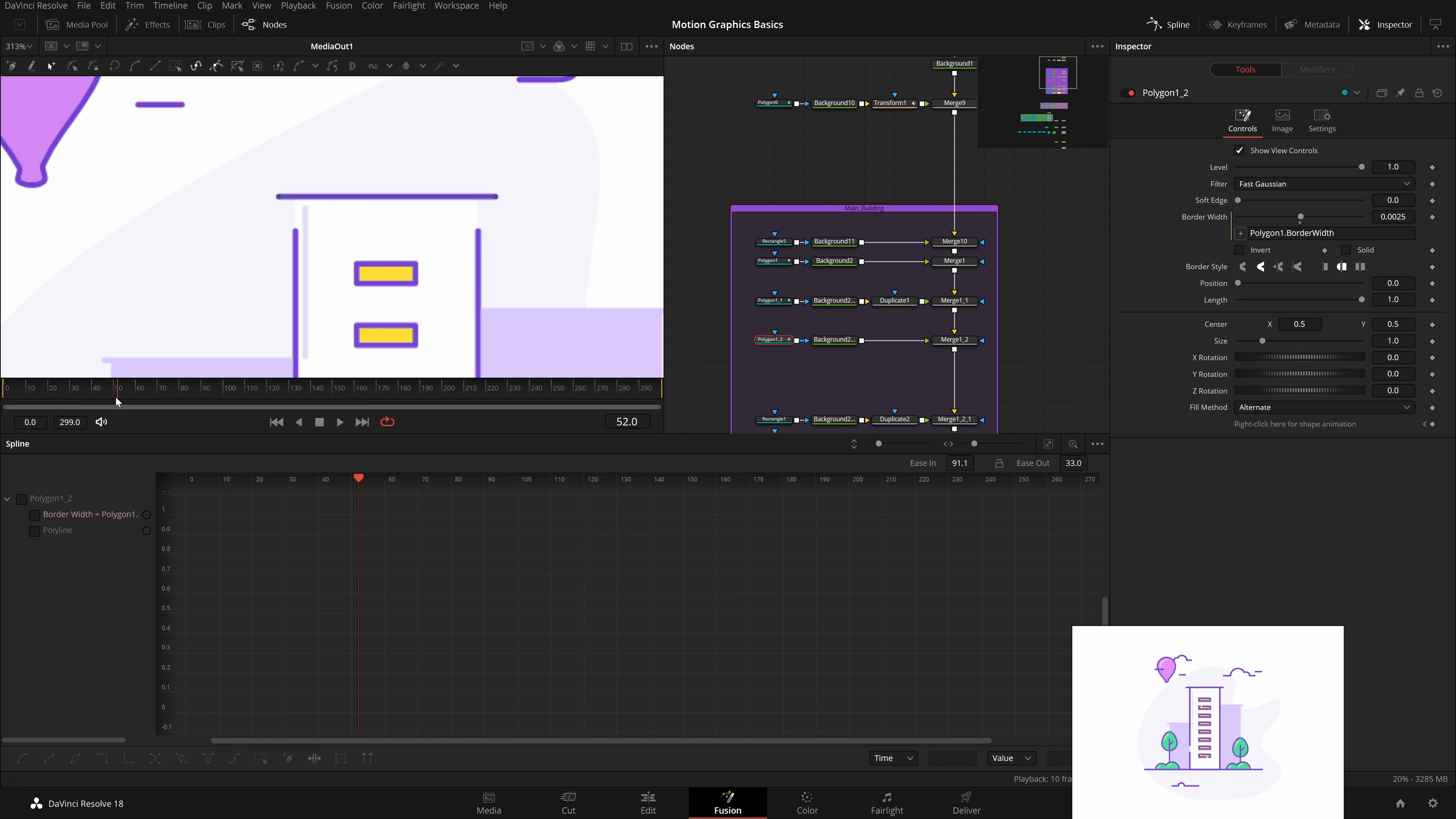
pyautogui.click(1432, 300)
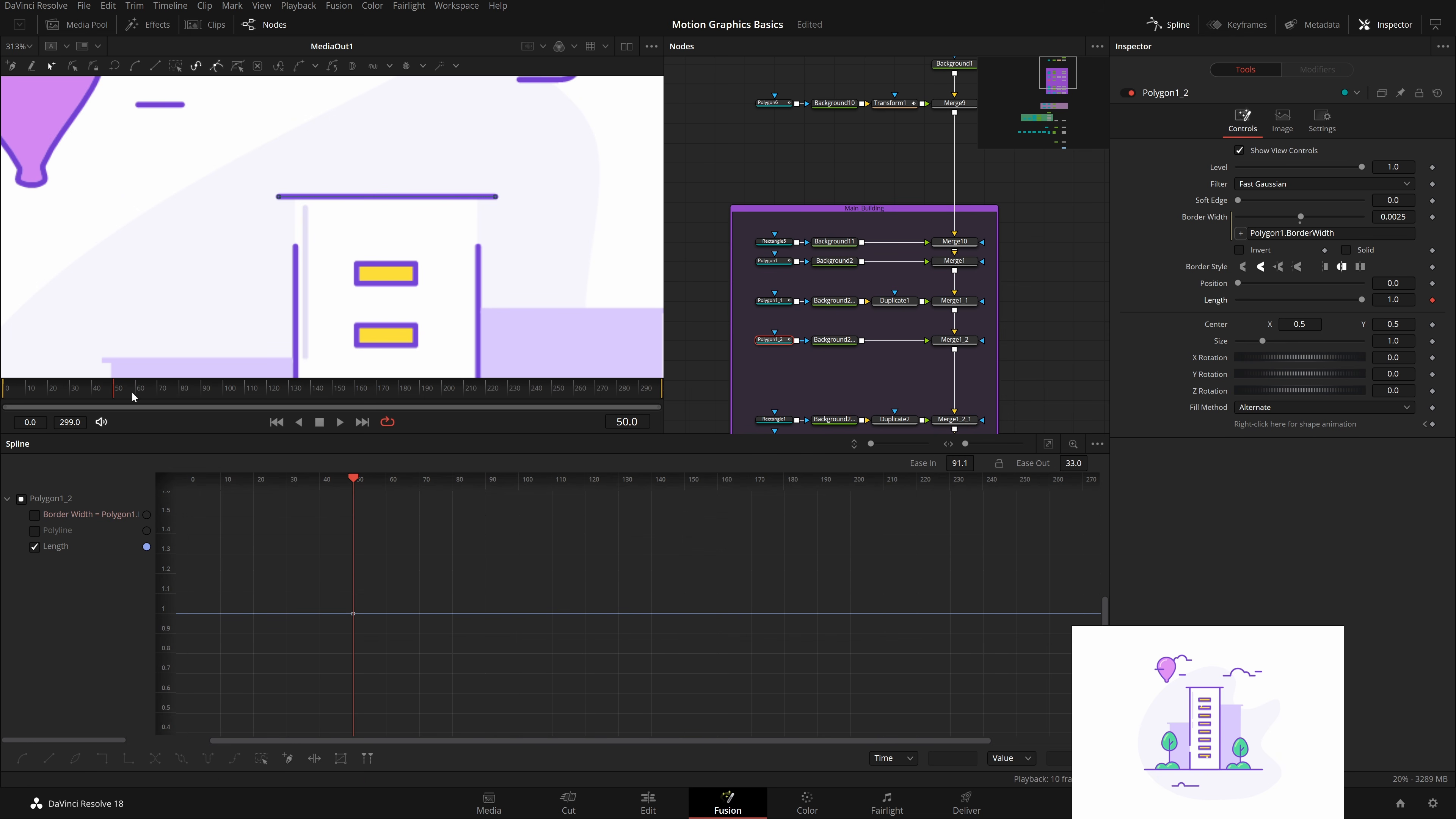
# Step: Add a Length keyframe of 1.0 at frame 100 to Polygon1_2 and set its frame 50 keyframe to 0
pyautogui.moveTo(132, 391); pyautogui.dragTo(223, 413)
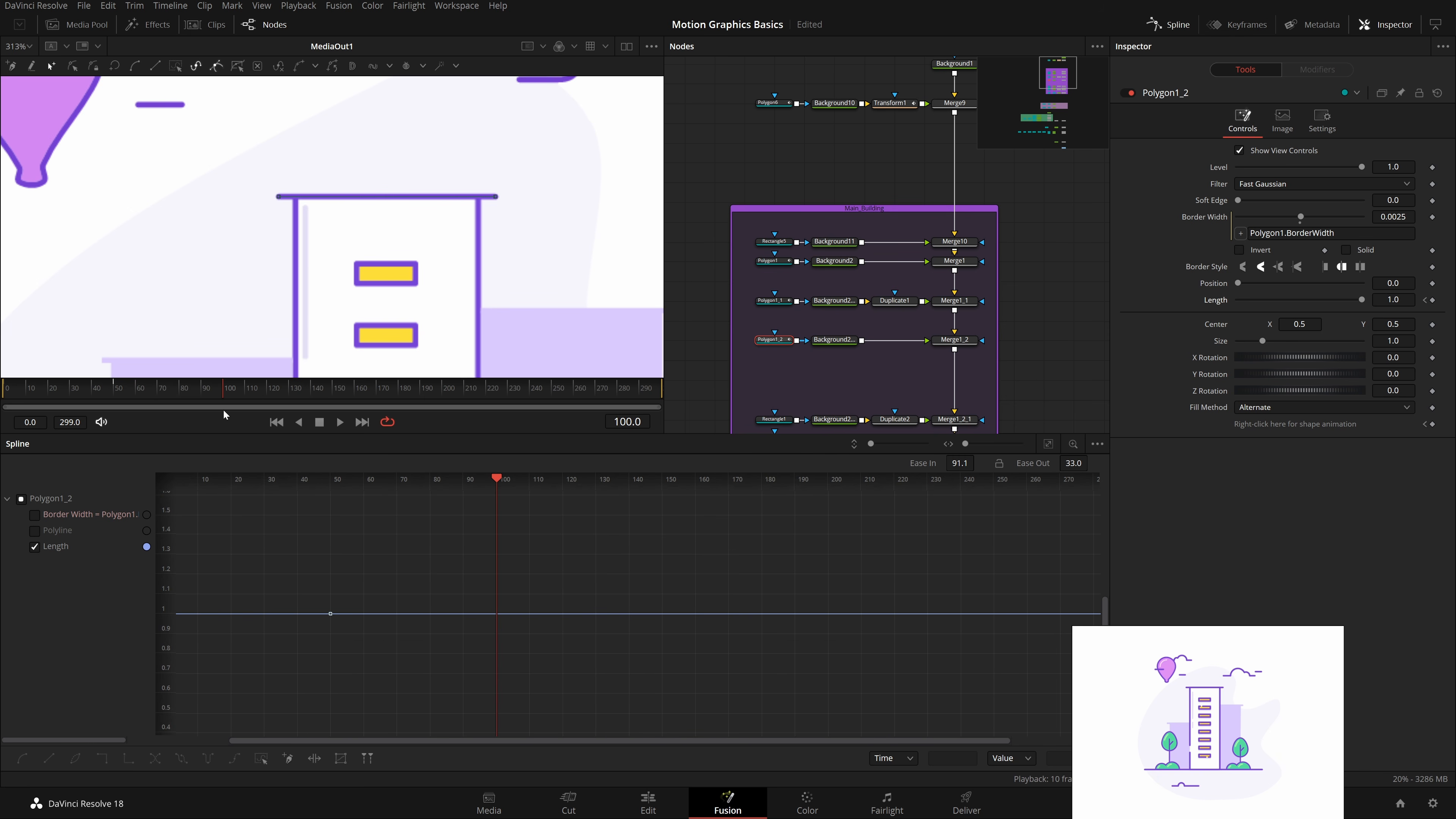
pyautogui.click(1432, 301)
pyautogui.click(1425, 300)
pyautogui.doubleClick(1394, 300)
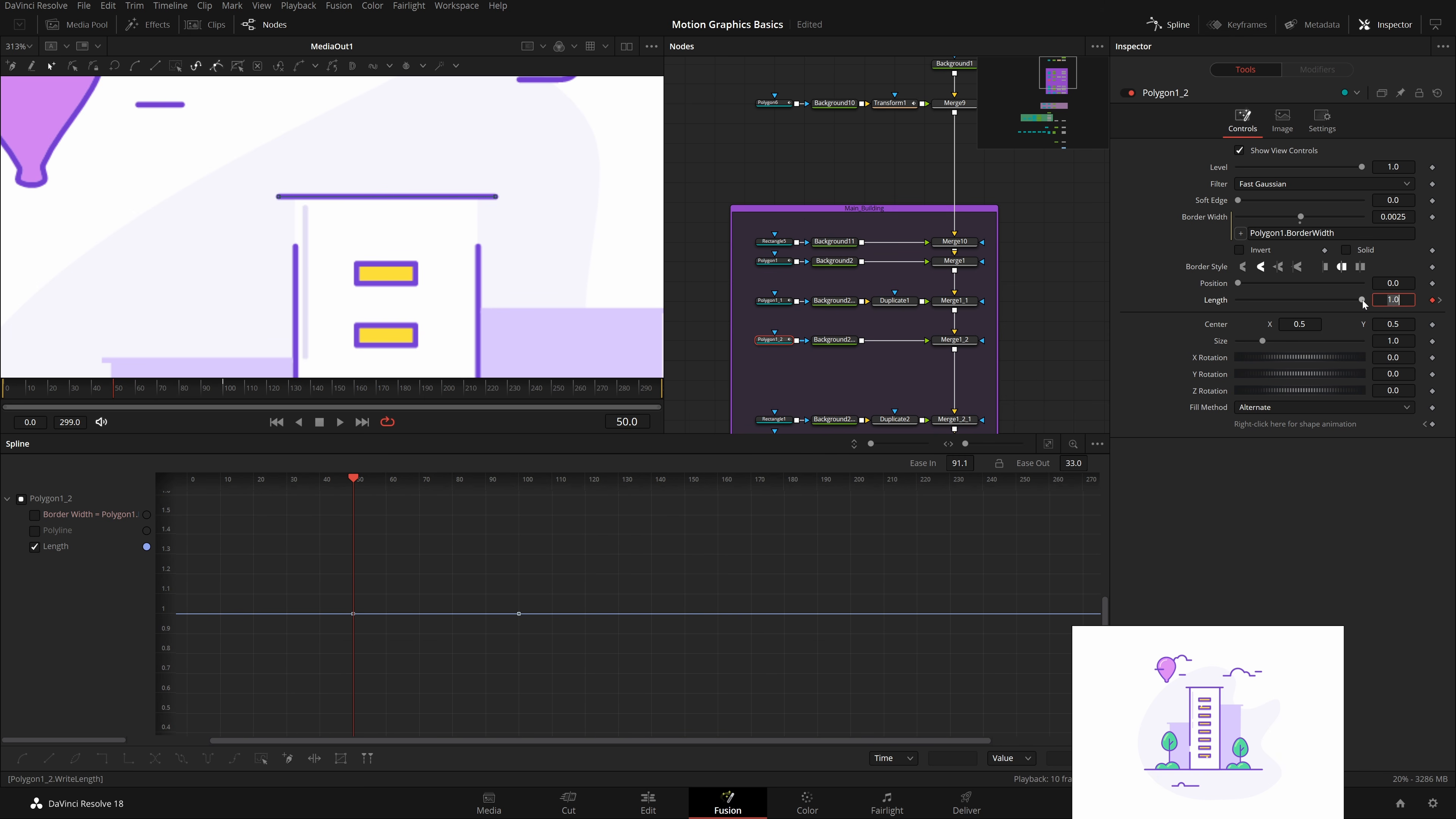
pyautogui.write('0')
pyautogui.press('Return')
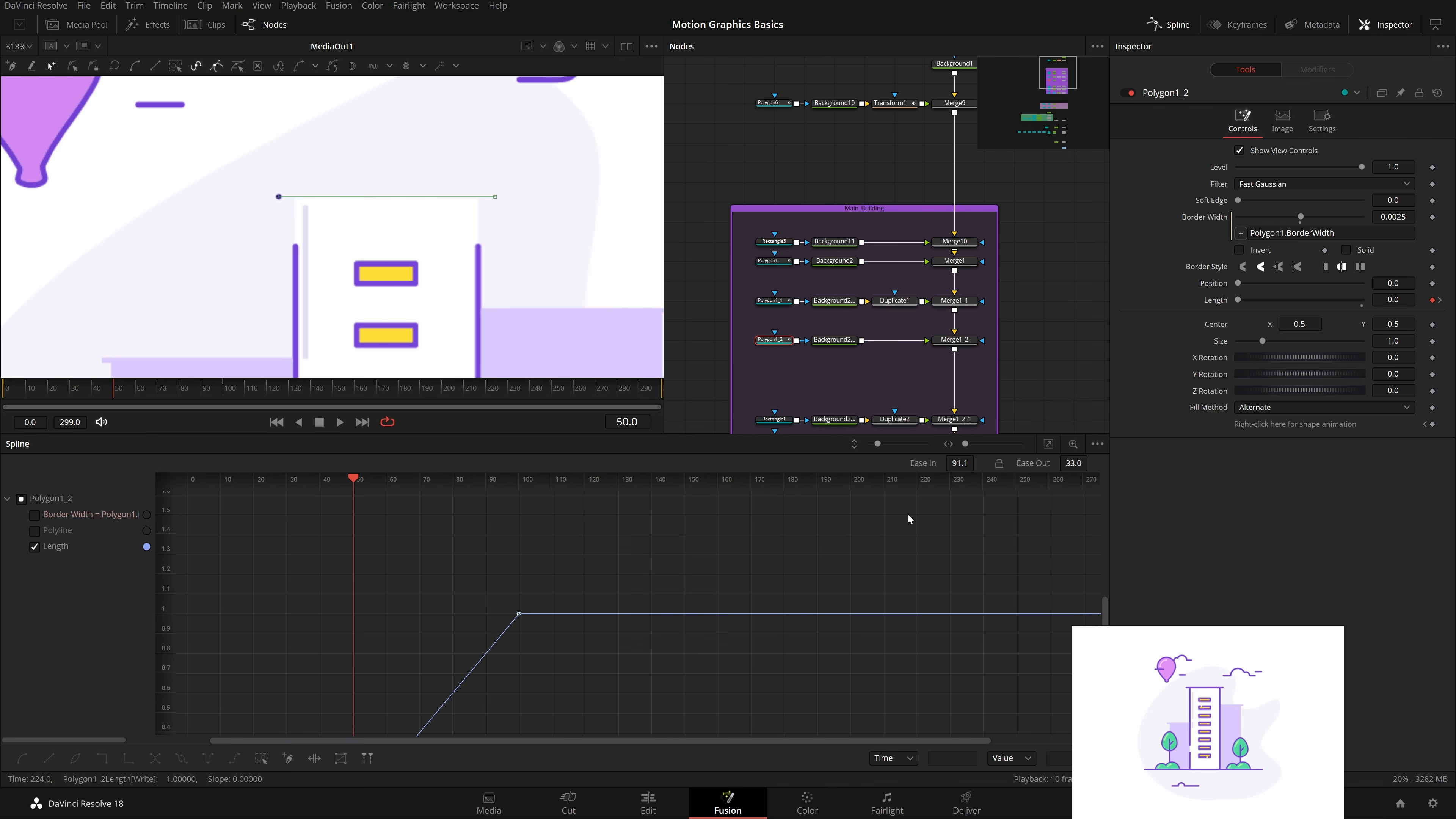
# Step: Smooth the Length curve of Polygon1_2 and set its Ease In to about 85.2
pyautogui.press('f')
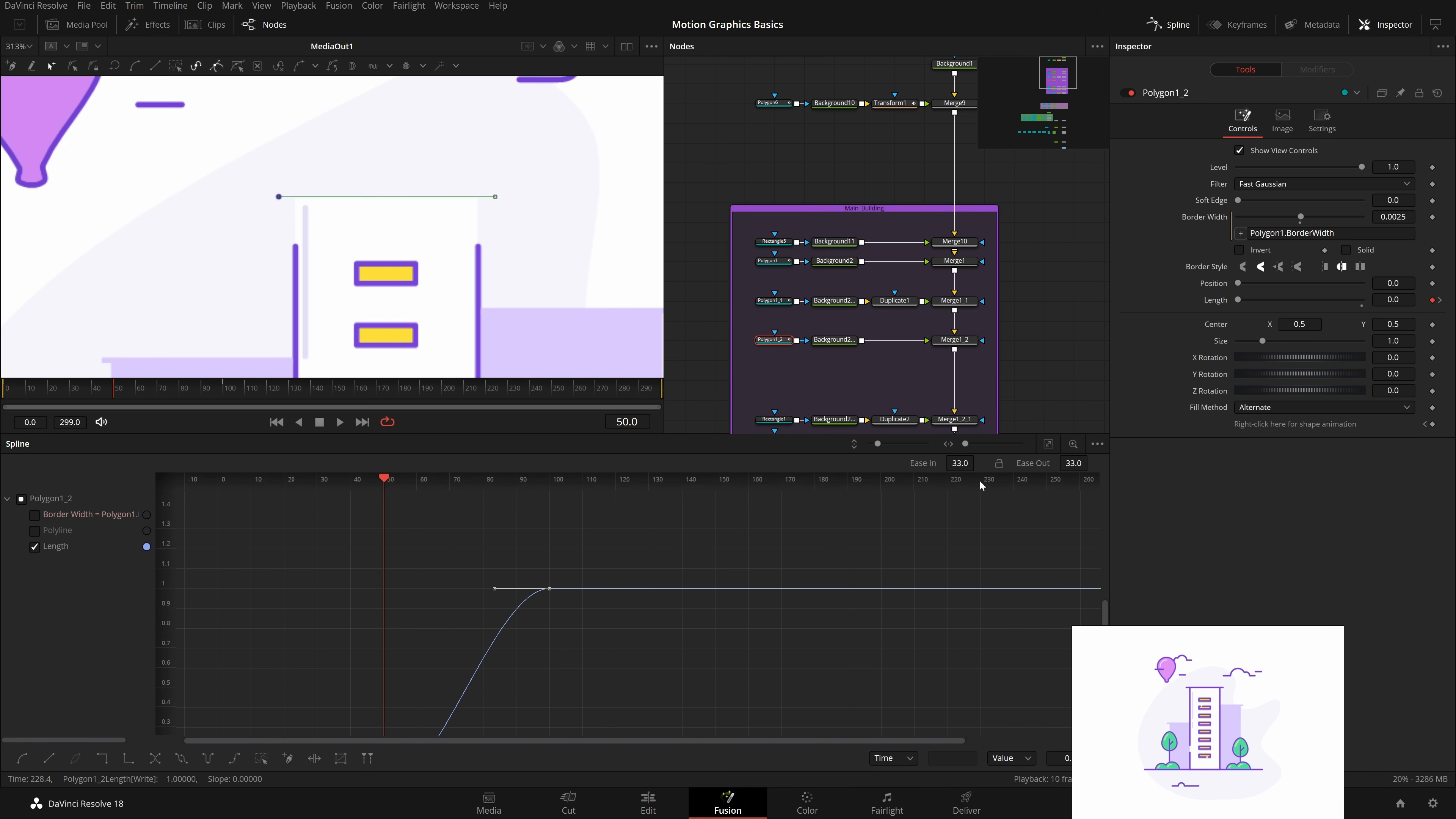
pyautogui.moveTo(961, 463); pyautogui.dragTo(982, 462)
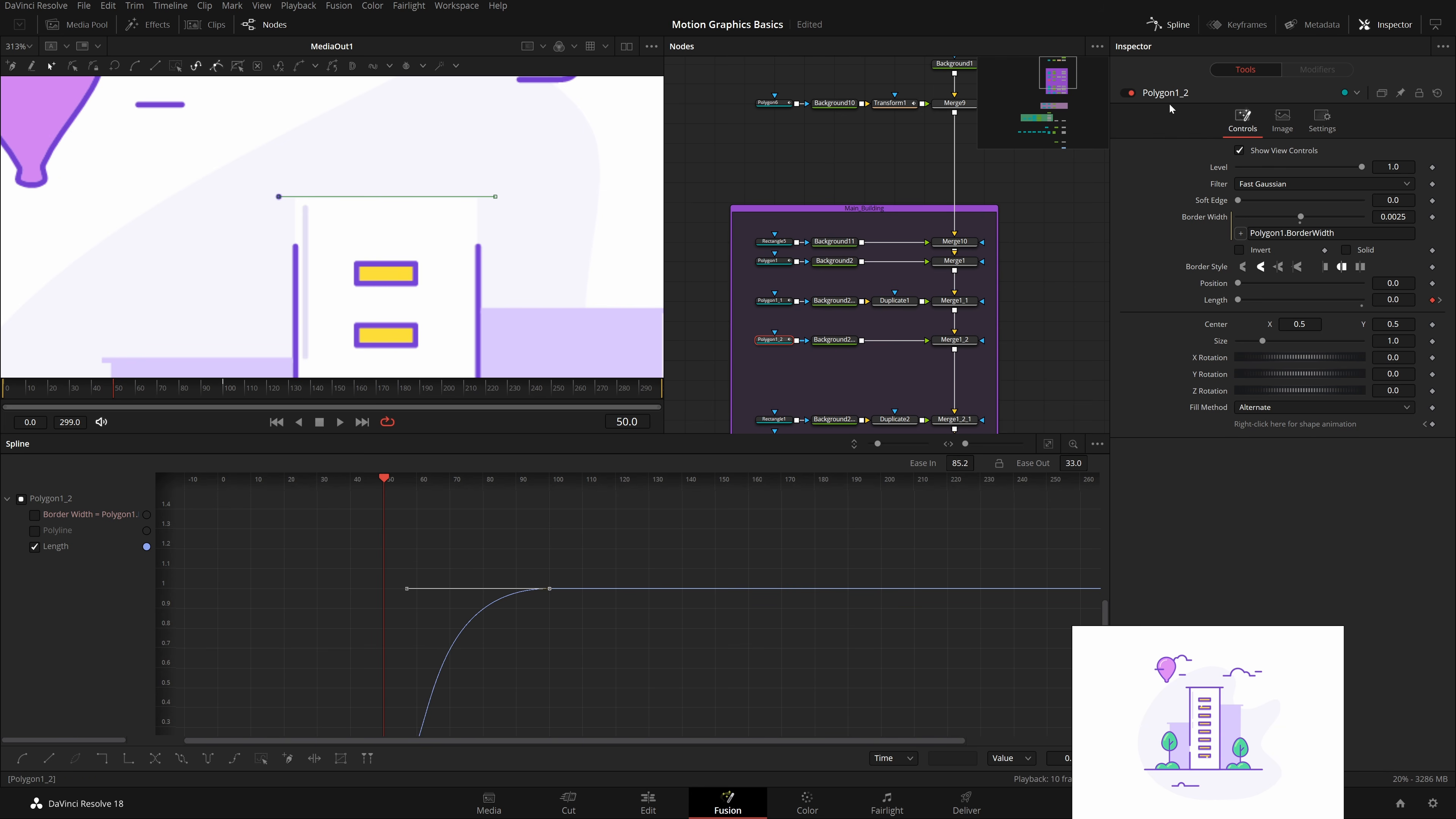
pyautogui.scroll(-2, 685, 260)
pyautogui.scroll(-3, 653, 263)
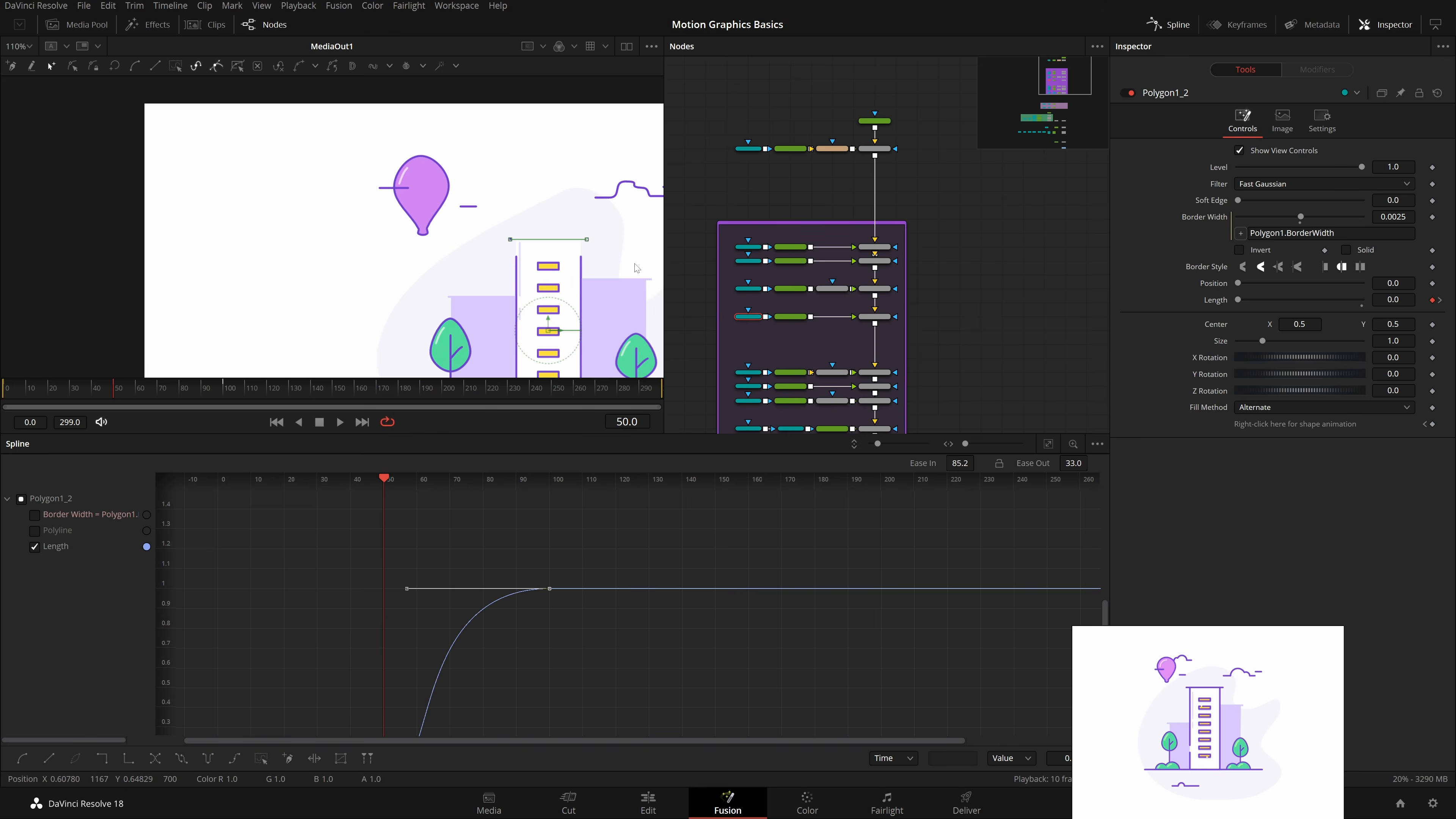
pyautogui.hotkey('ctrl', 'f')
# Step: Keyframe the Level of Rectangle5 in the Main_Building group from 0 at frame 0 to 1.0 at frame 30
pyautogui.click(703, 215)
pyautogui.scroll(3, 709, 217)
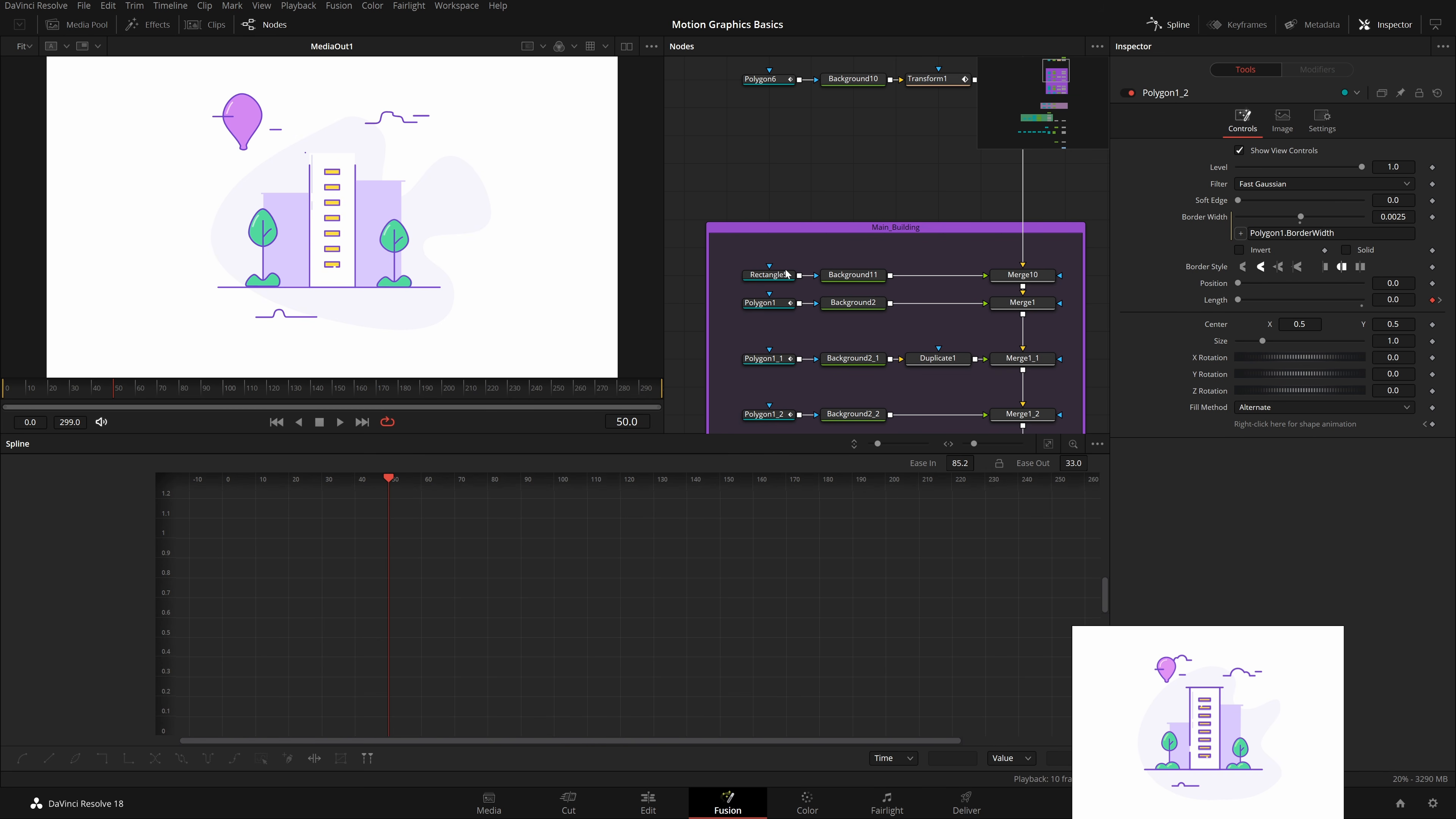
pyautogui.click(786, 274)
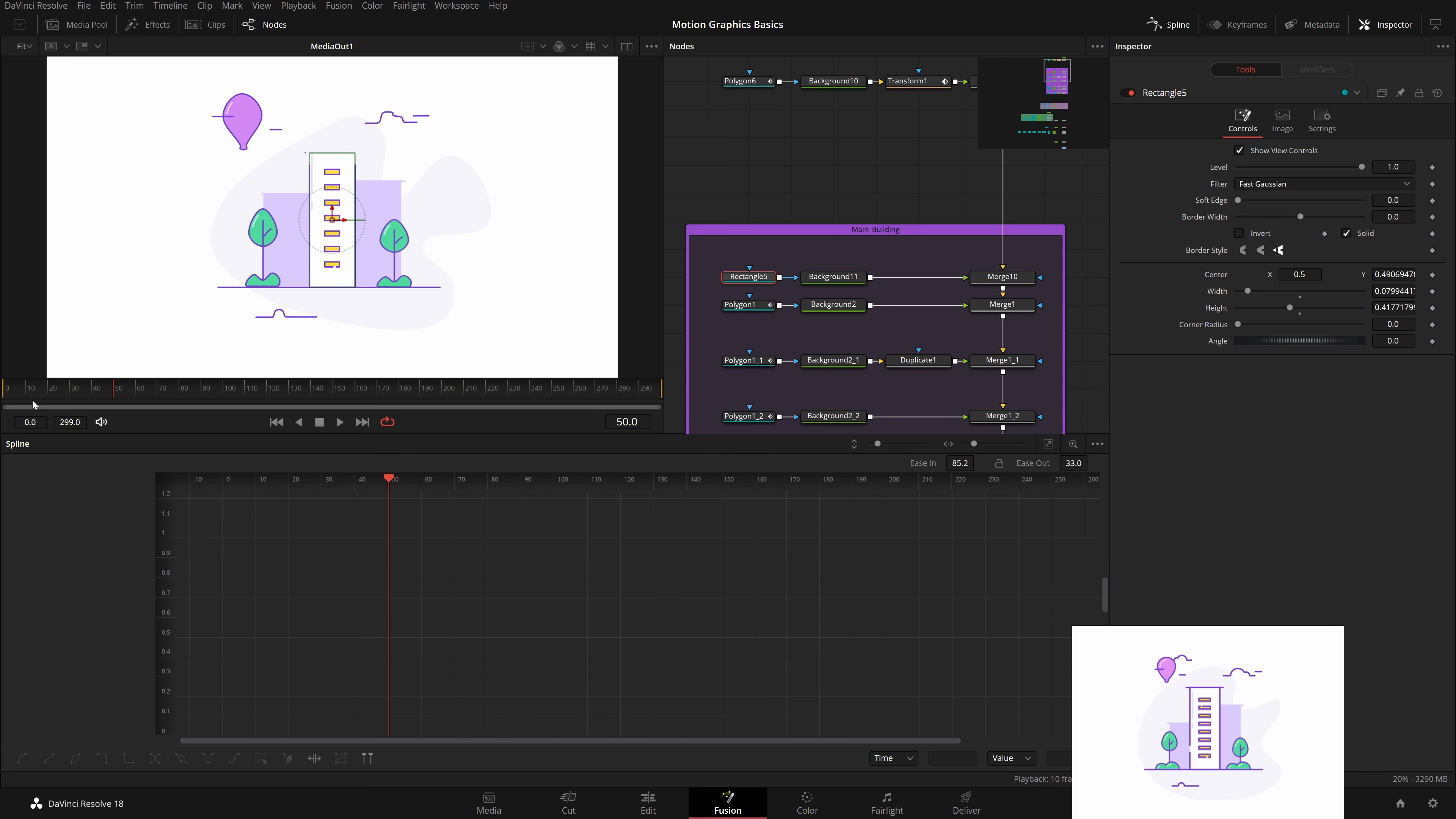
pyautogui.click(4, 394)
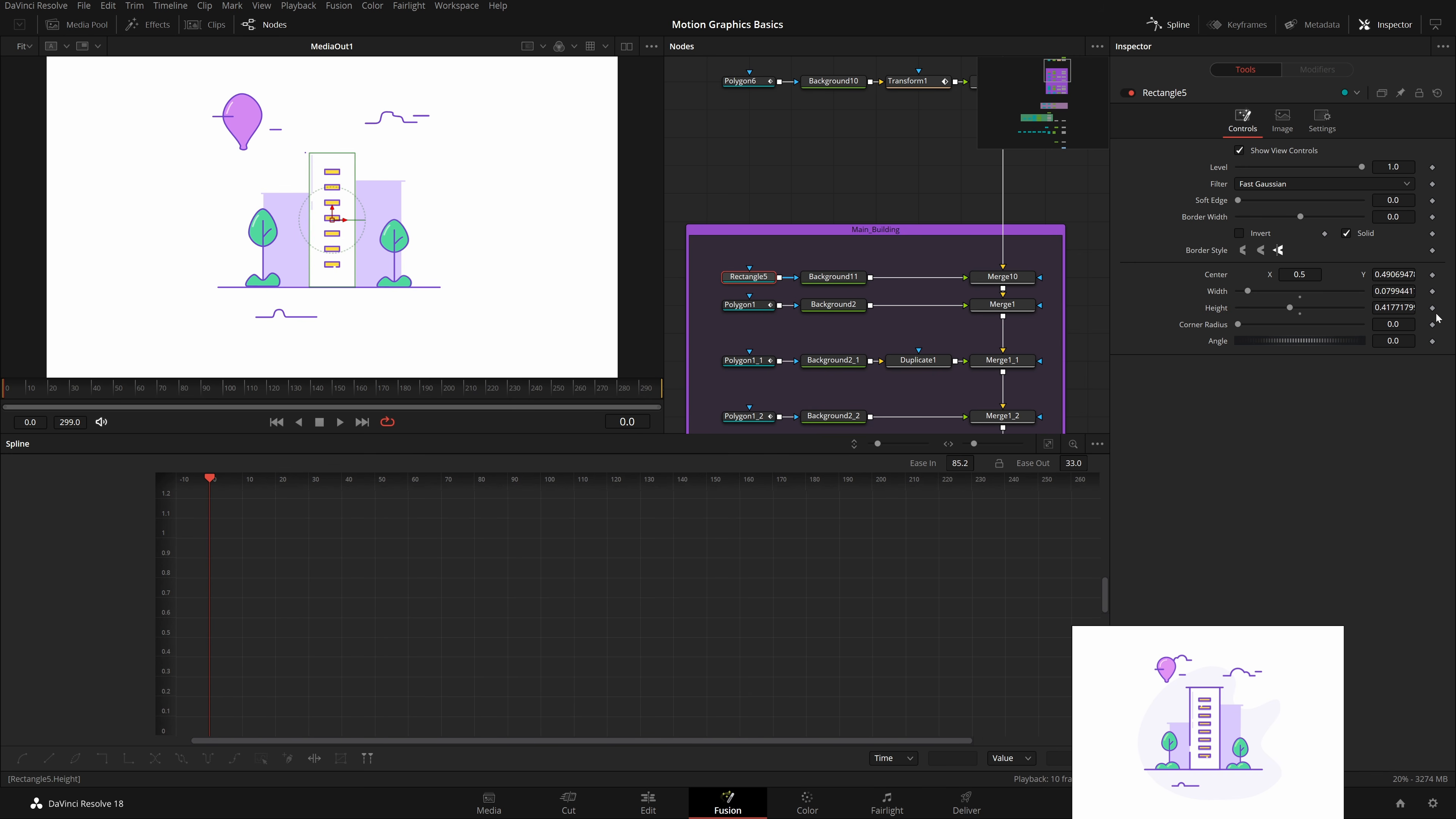
pyautogui.click(1432, 168)
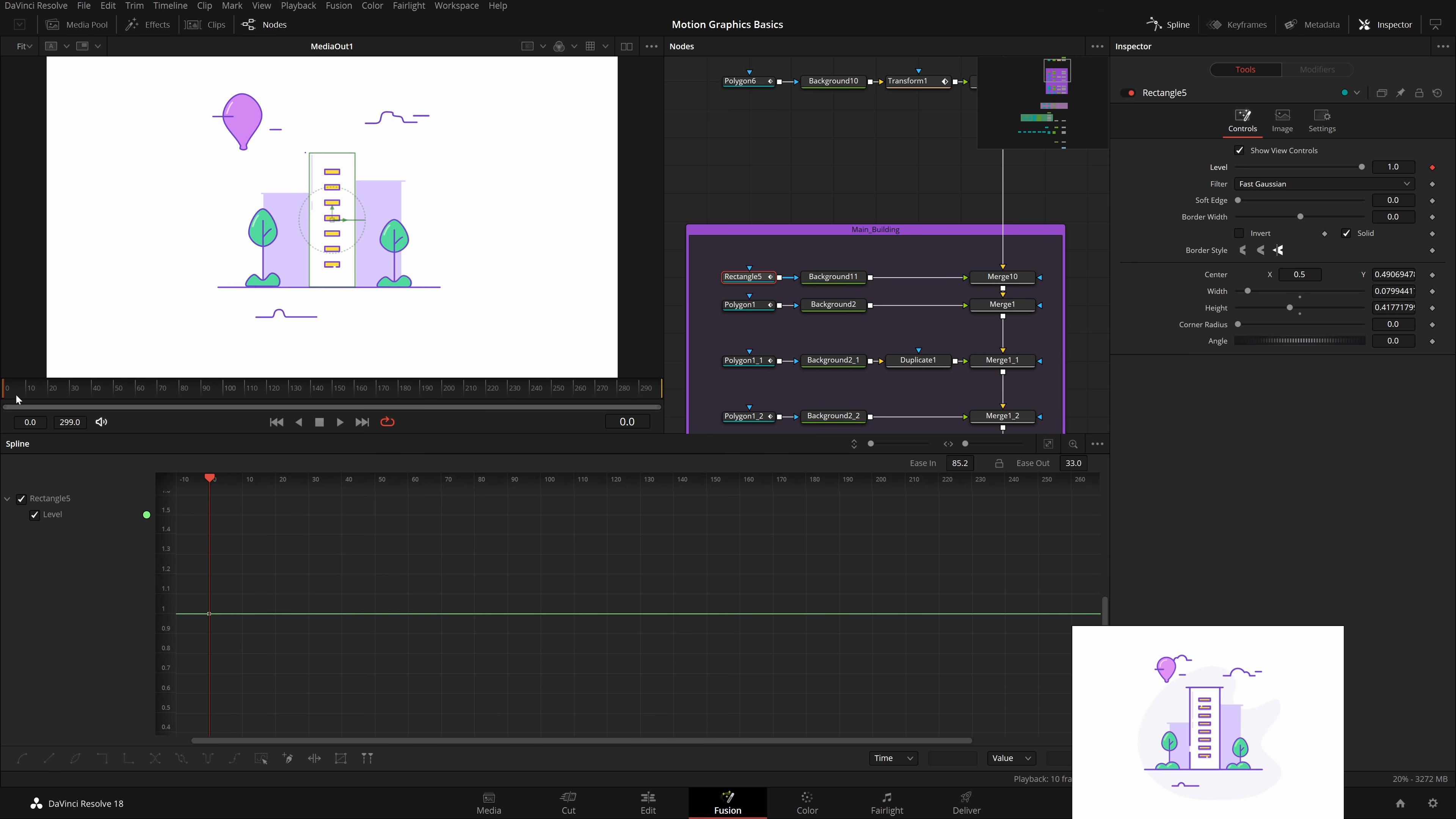
pyautogui.moveTo(17, 400); pyautogui.dragTo(70, 403)
pyautogui.click(1432, 168)
pyautogui.click(1425, 168)
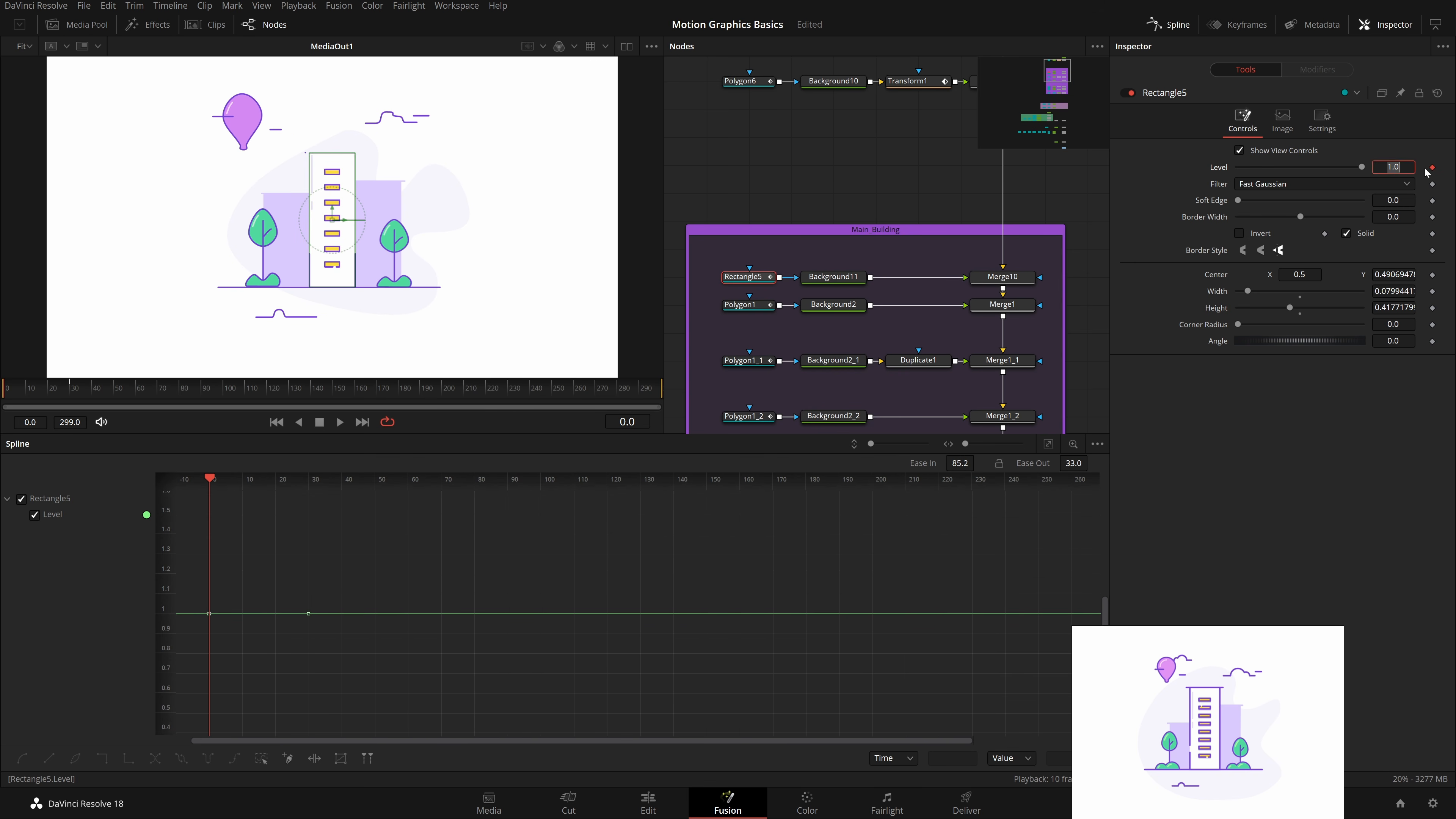
pyautogui.write('0')
pyautogui.press('Return')
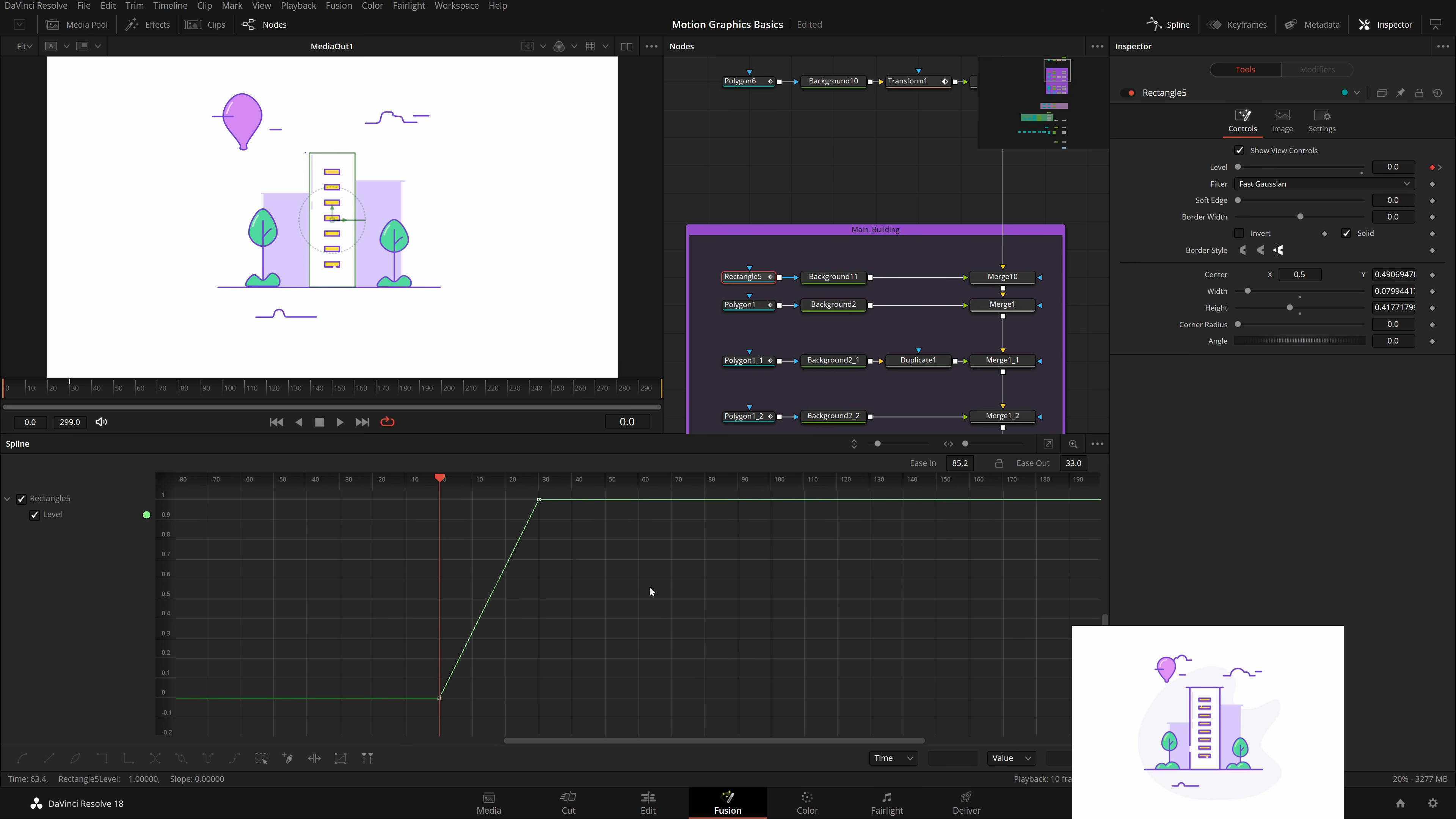
# Step: Smooth the Level curve of Rectangle5 and set its Ease In to about 82.9
pyautogui.press('s')
pyautogui.moveTo(979, 462); pyautogui.dragTo(1007, 462)
pyautogui.moveTo(924, 229); pyautogui.dragTo(901, 145)
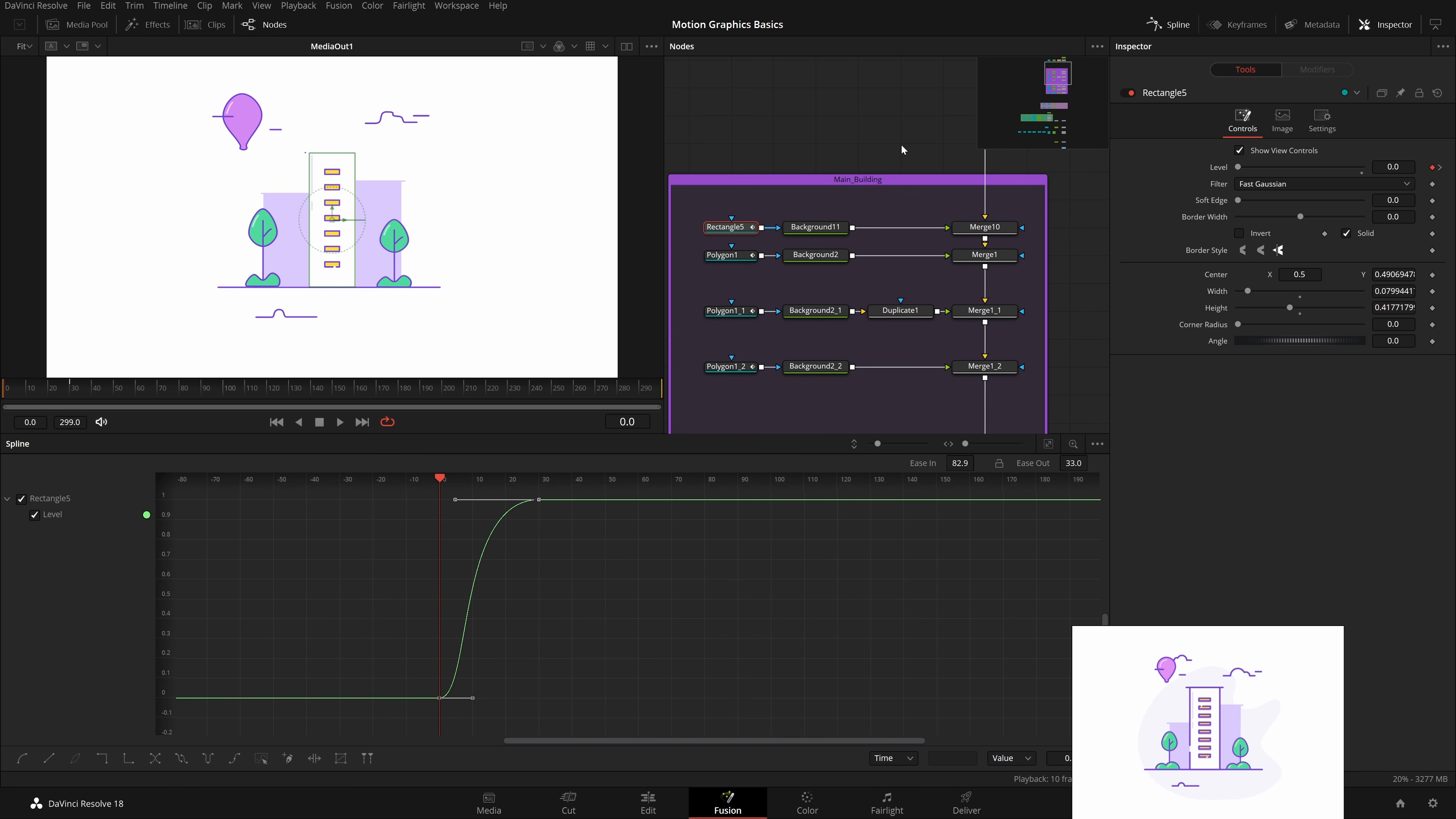
# Step: Keyframe the Length of Polygon1, the ground line, from 0 at frame 0 to 1.0 at frame 60
pyautogui.moveTo(793, 297); pyautogui.dragTo(782, 155)
pyautogui.click(720, 224)
pyautogui.click(721, 113)
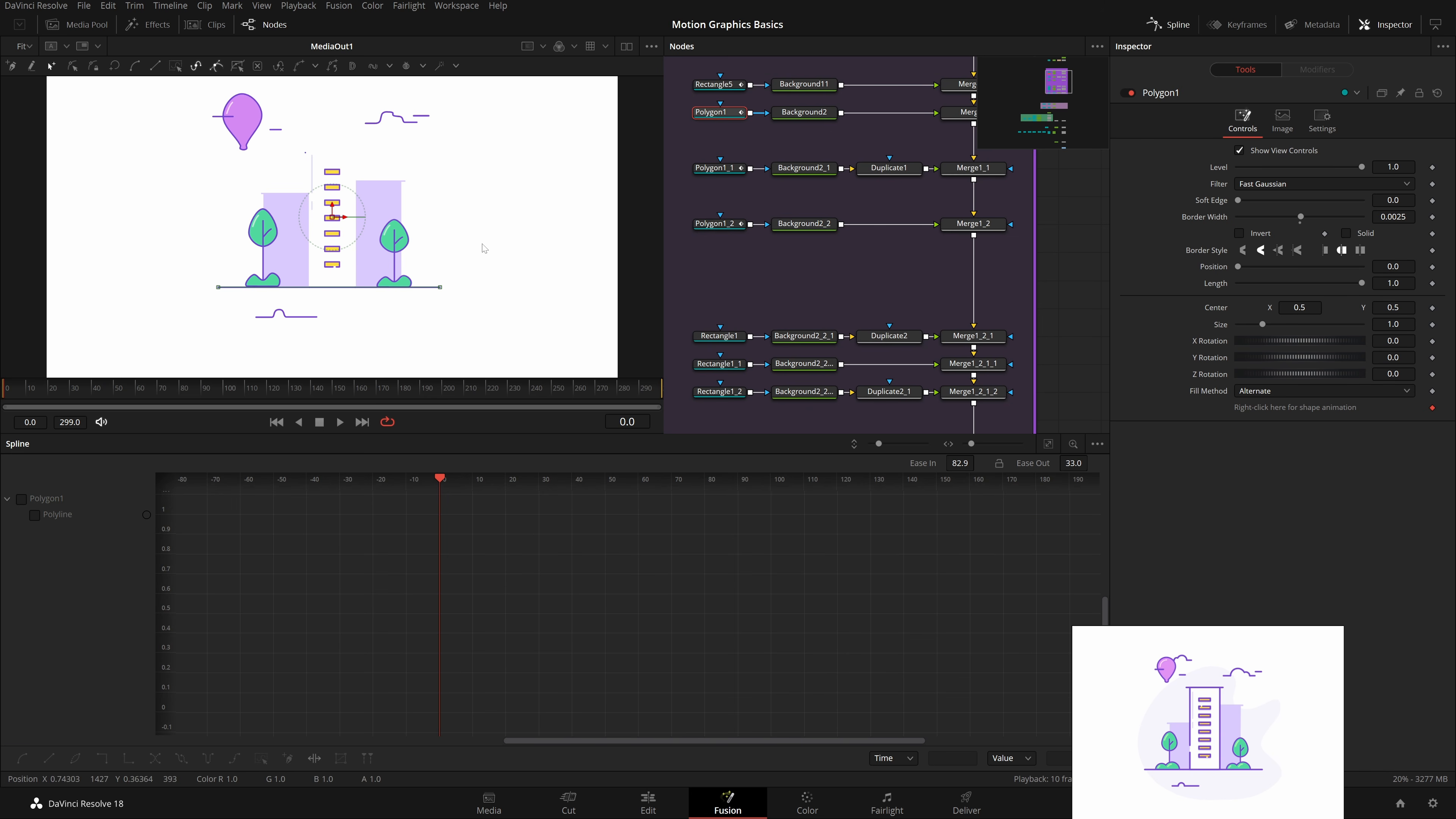
pyautogui.moveTo(482, 244); pyautogui.dragTo(205, 326)
pyautogui.click(2, 404)
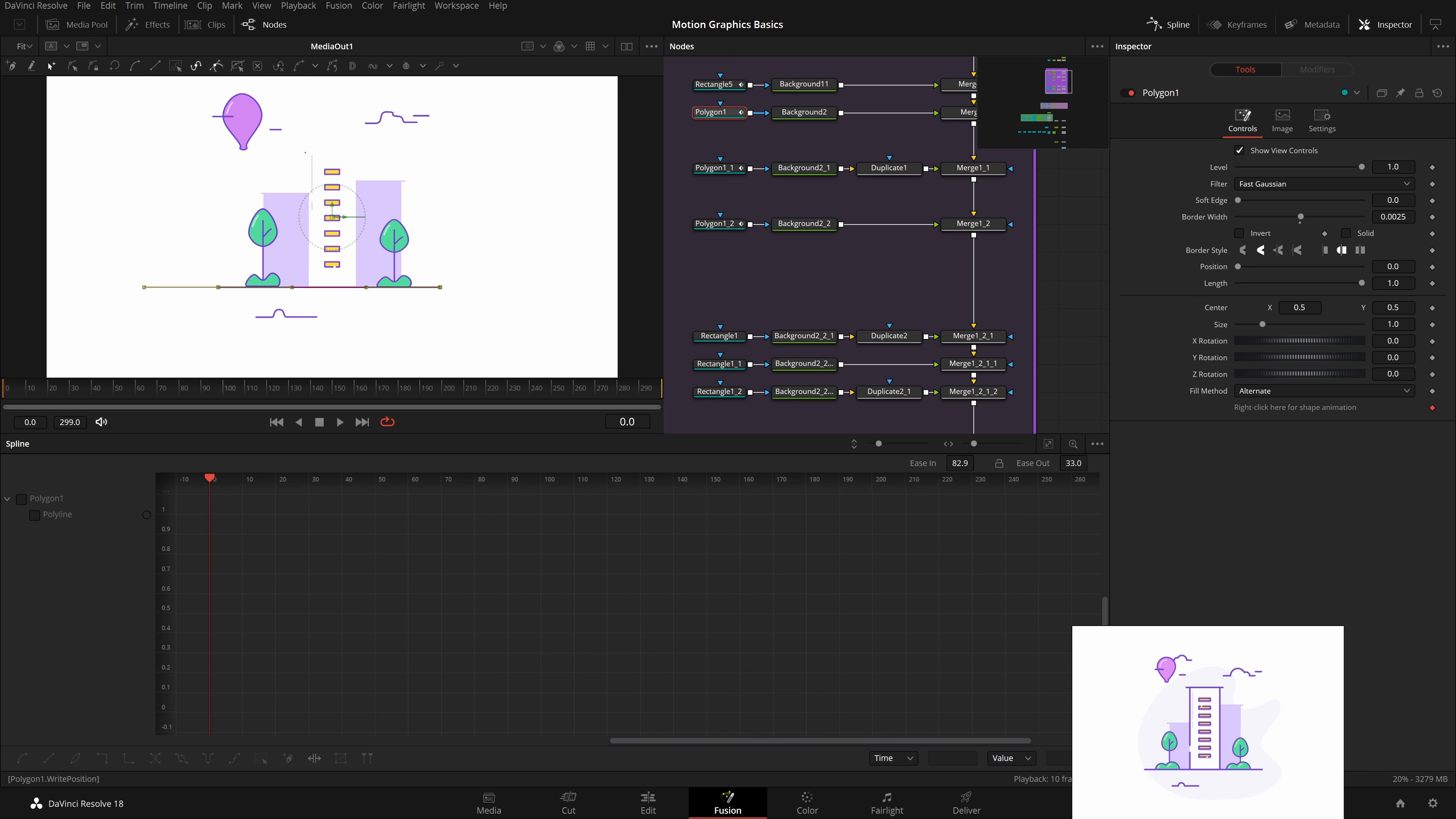
pyautogui.click(1433, 285)
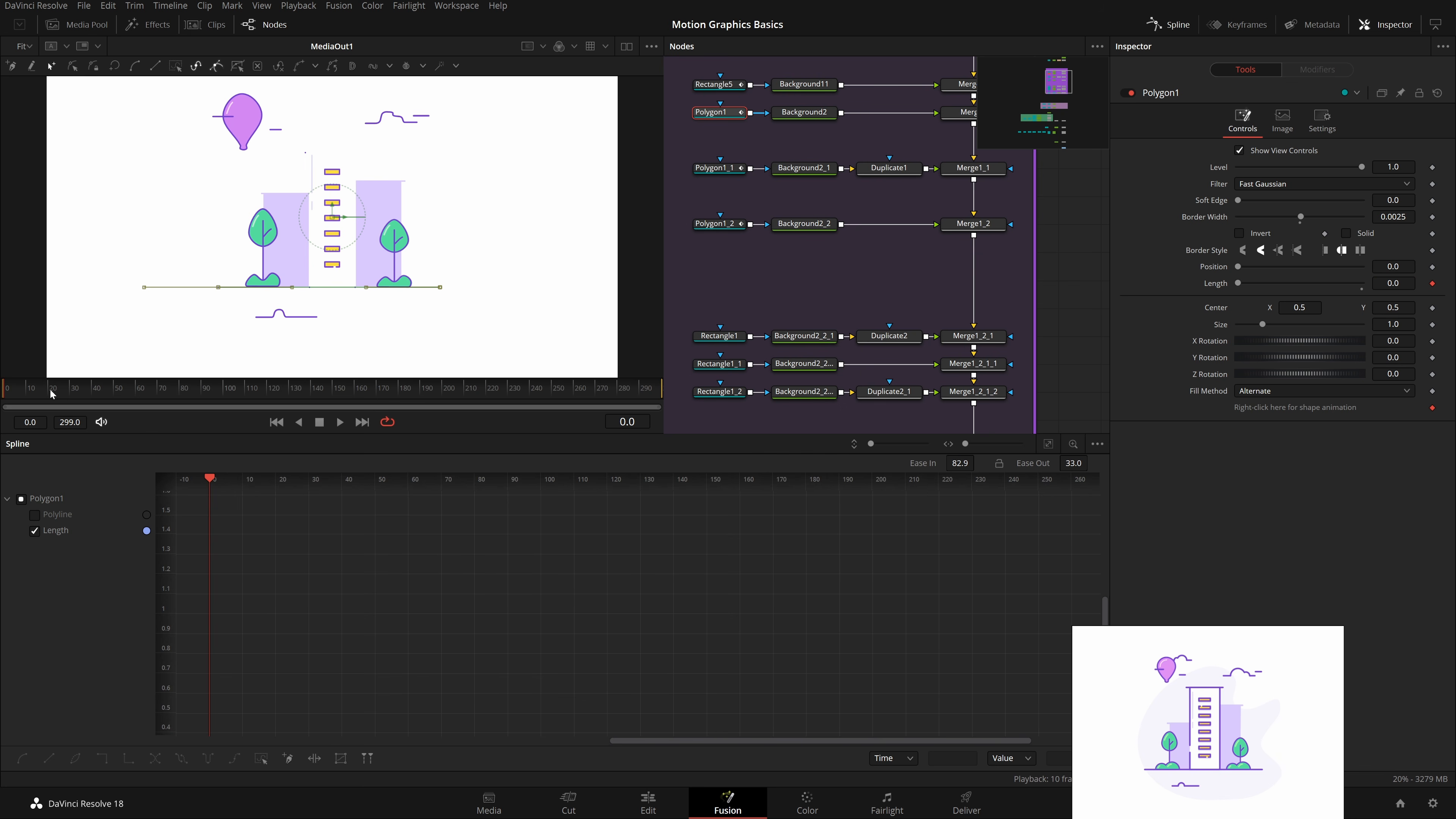
pyautogui.moveTo(50, 388); pyautogui.dragTo(137, 400)
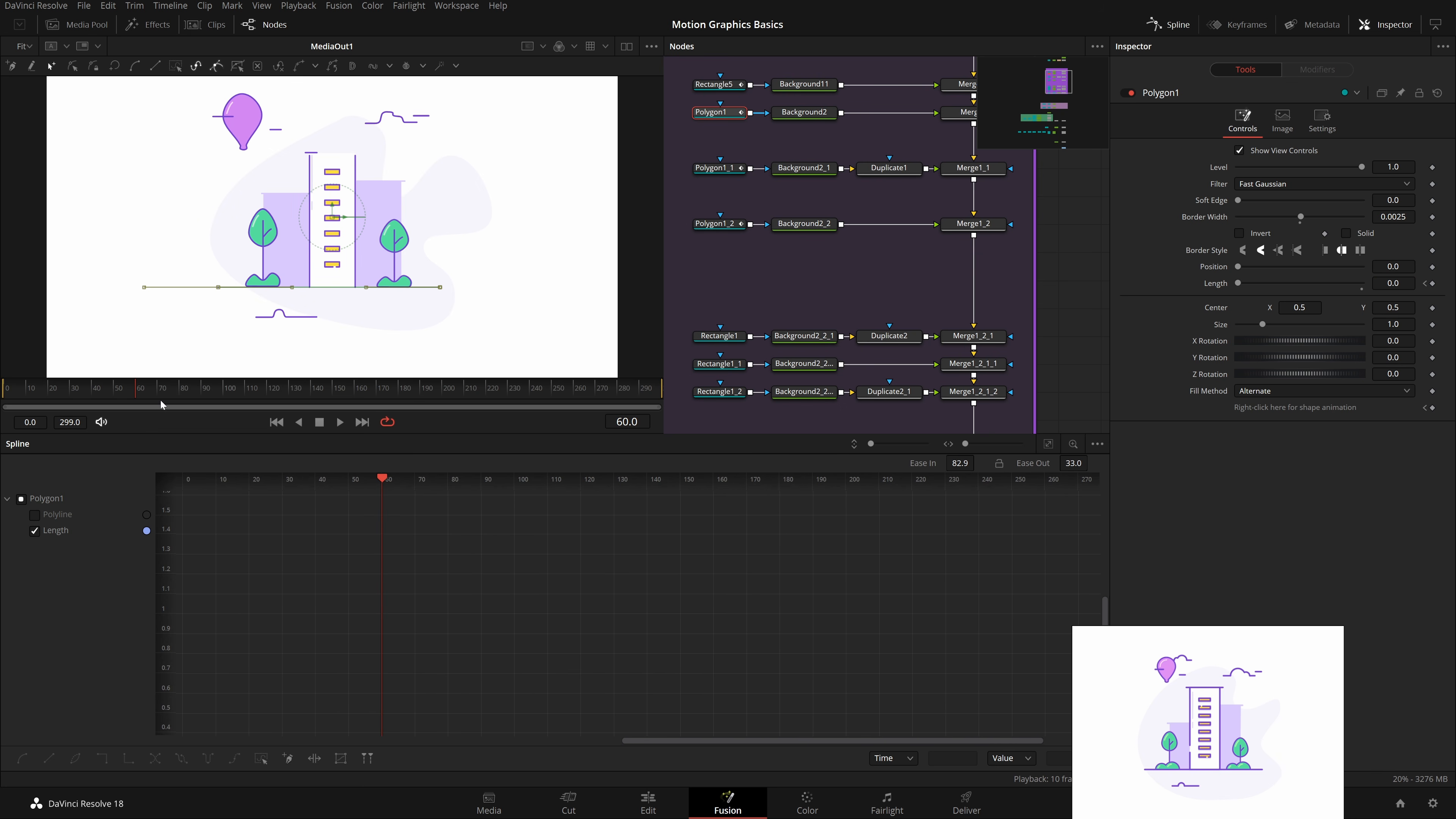
pyautogui.moveTo(1236, 287); pyautogui.dragTo(1362, 283)
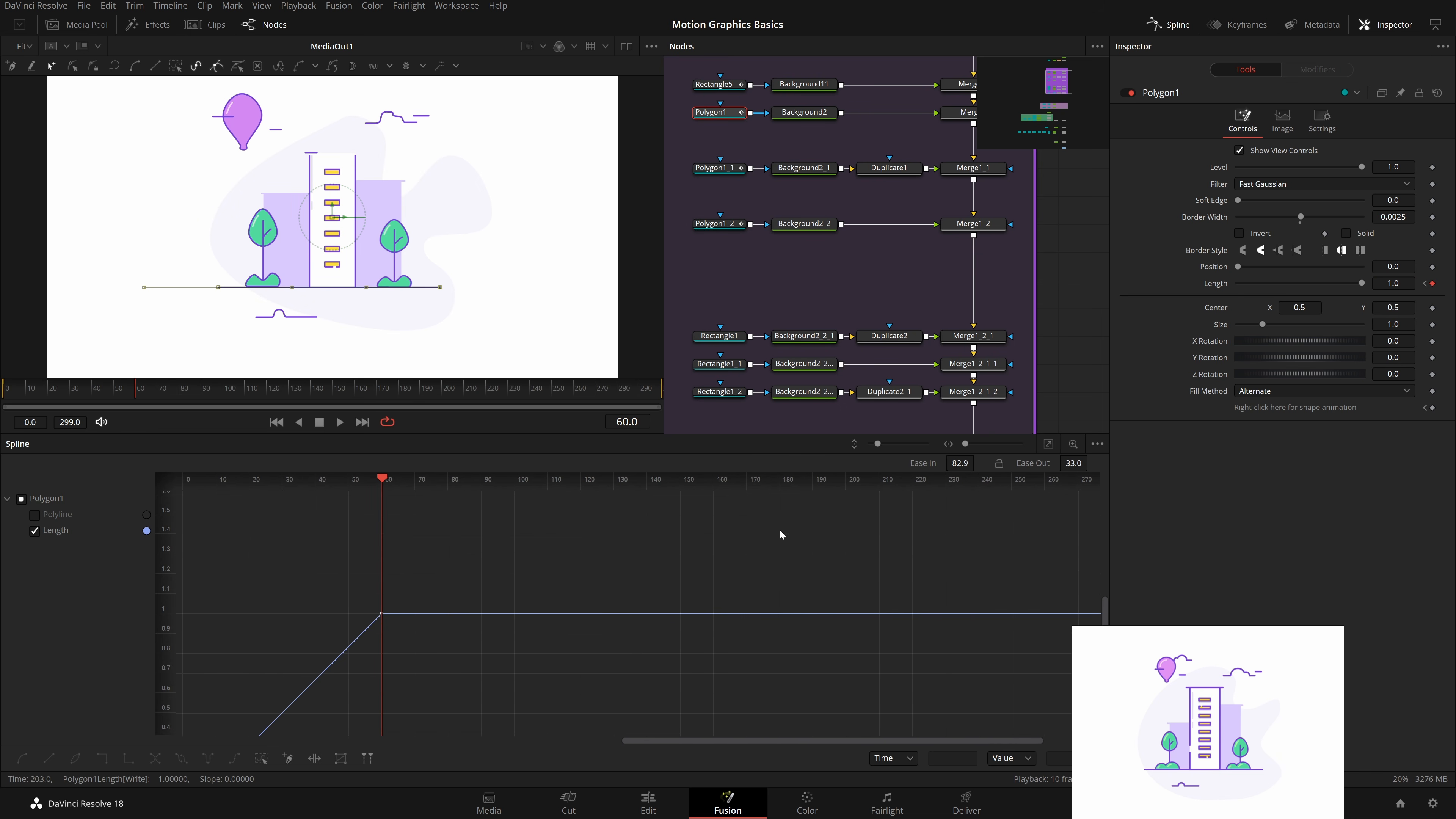
# Step: Smooth the Length curve of Polygon1 and set its Ease In to about 57.5
pyautogui.press('s')
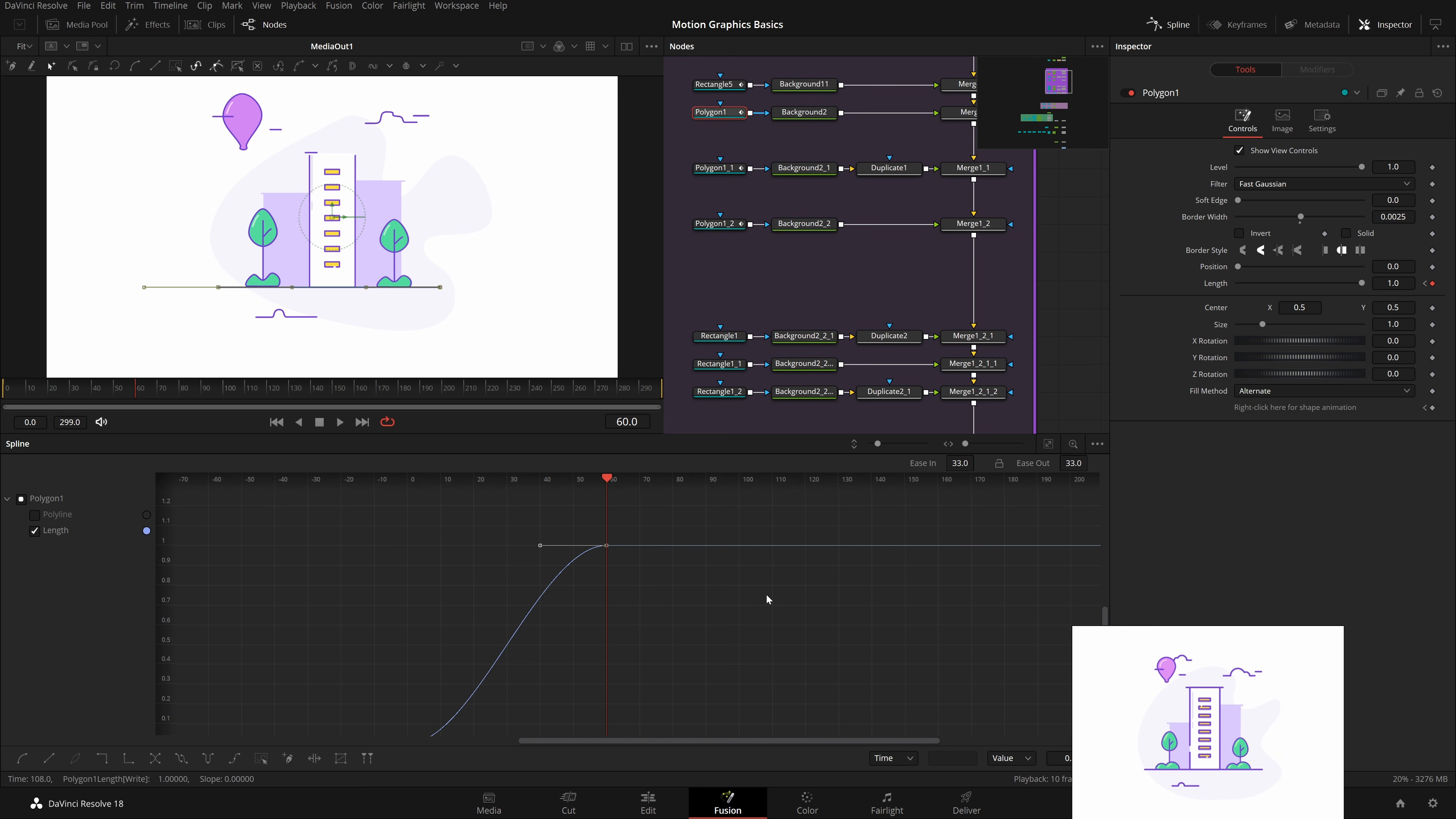
pyautogui.moveTo(960, 464)
pyautogui.mouseDown()
pyautogui.moveTo(999, 463)
pyautogui.moveTo(974, 463)
pyautogui.mouseUp()
pyautogui.moveTo(871, 300); pyautogui.dragTo(899, 247)
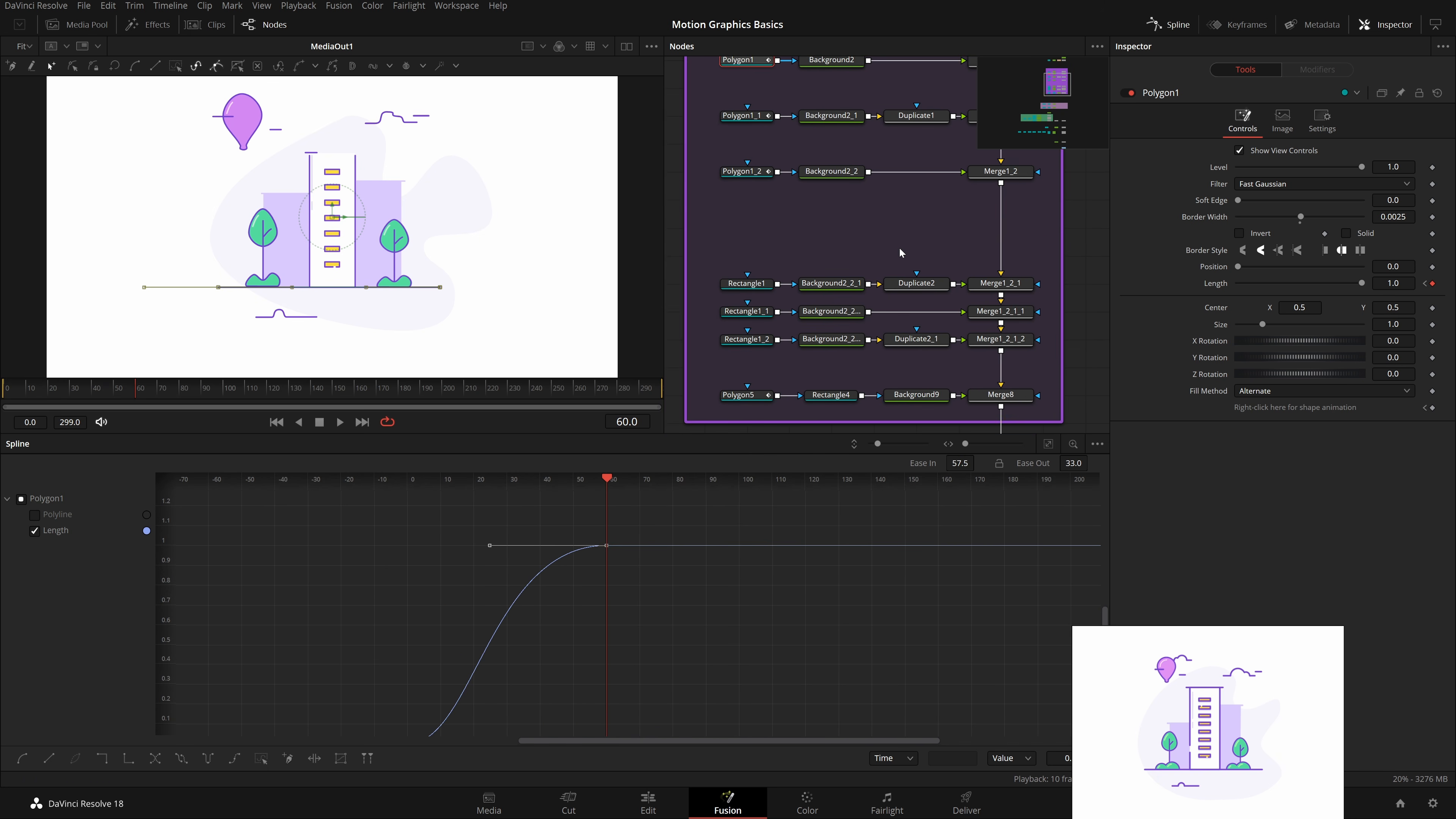
# Step: Add a Length keyframe of 0 at frame 60 to Rectangle1, the window outlines, and change its border caps to flat
pyautogui.click(899, 247)
pyautogui.click(769, 285)
pyautogui.scroll(2, 413, 280)
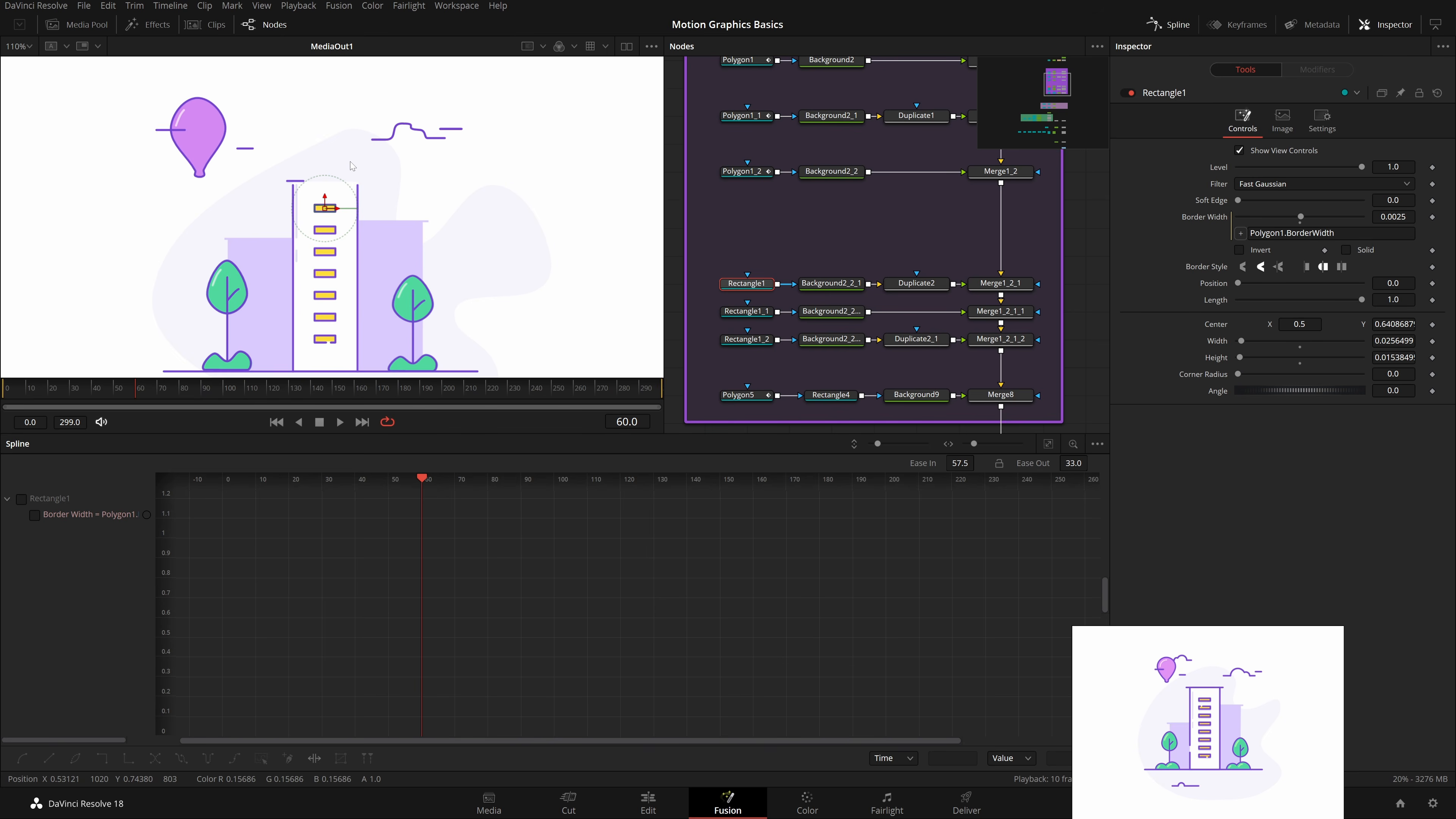
pyautogui.scroll(4, 413, 279)
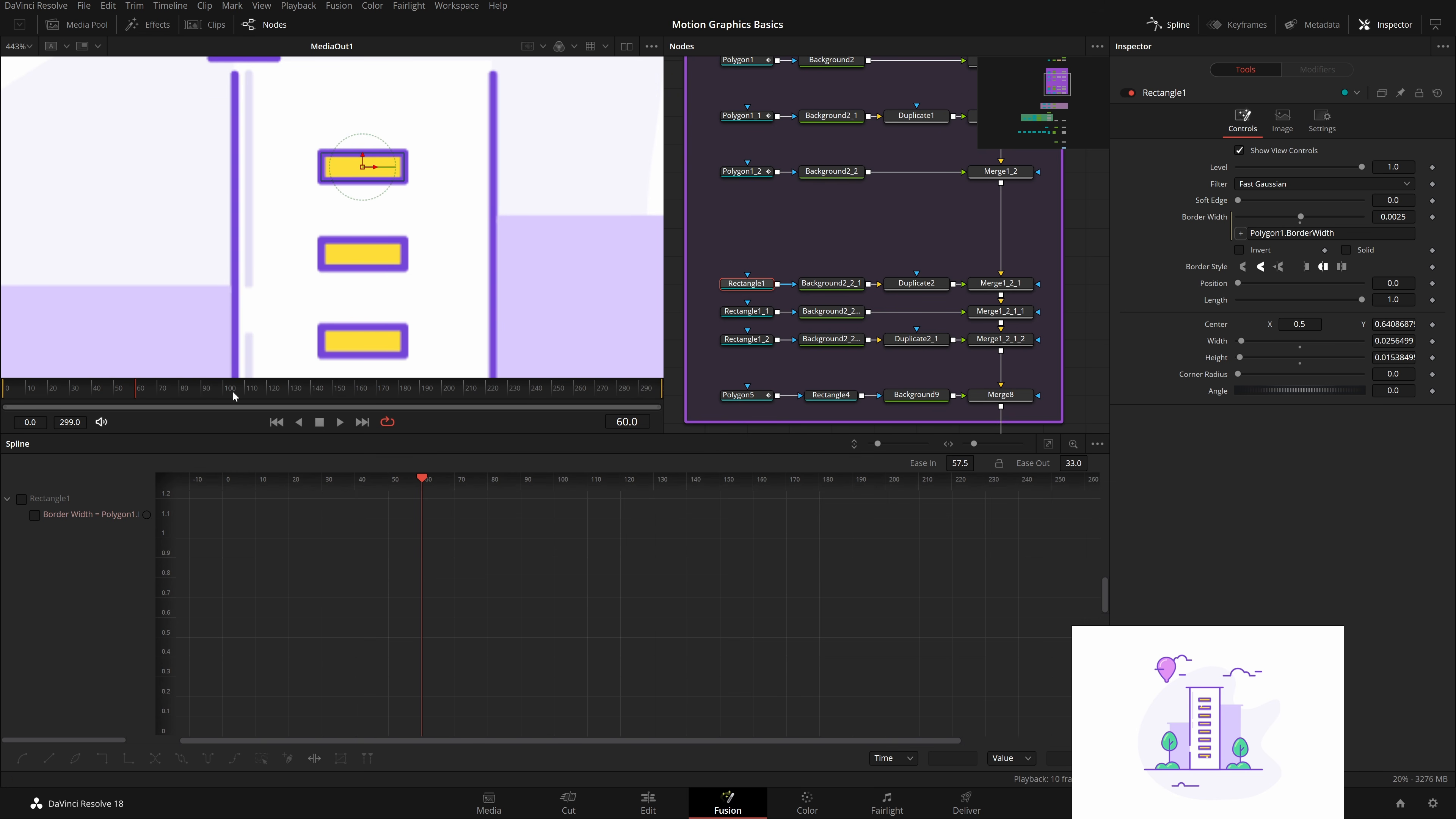
pyautogui.click(1432, 299)
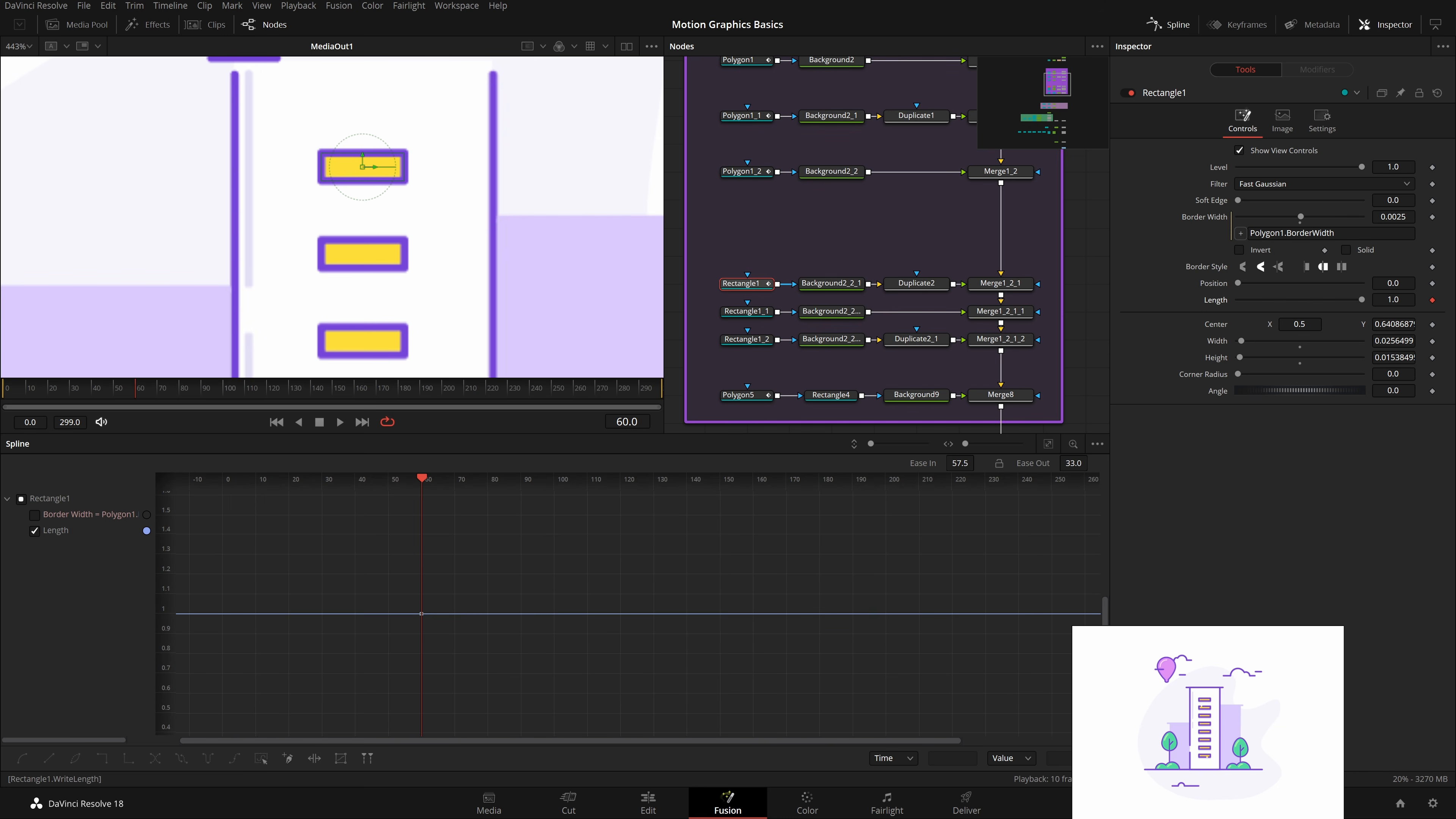
pyautogui.moveTo(1361, 299); pyautogui.dragTo(1238, 299)
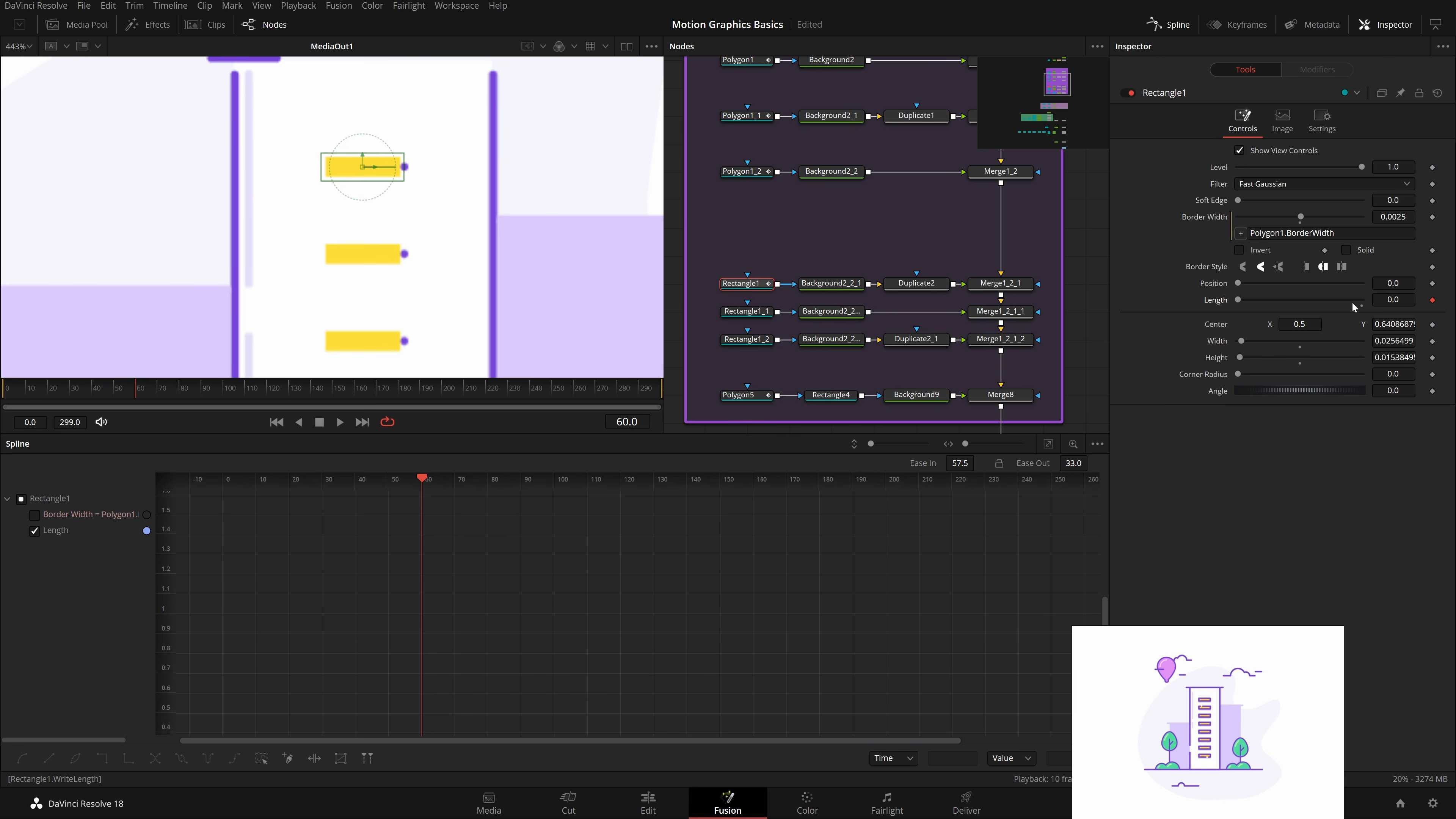
pyautogui.click(1307, 267)
pyautogui.press('space')
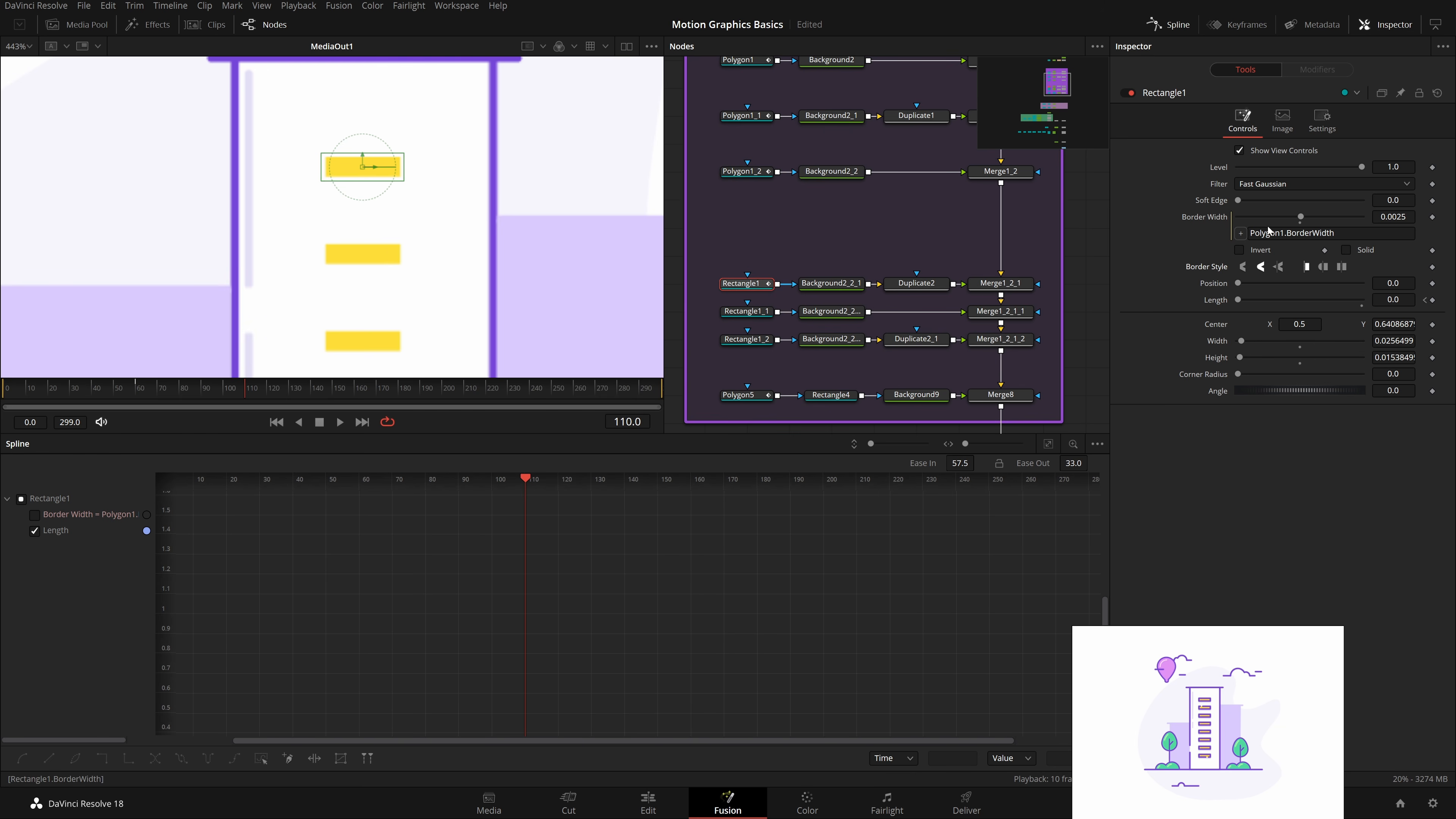
# Step: Keyframe Rectangle1's Length to 1.0 at frame 110, and smooth its curve with an Ease In of about 80.8
pyautogui.moveTo(1247, 302); pyautogui.dragTo(1364, 301)
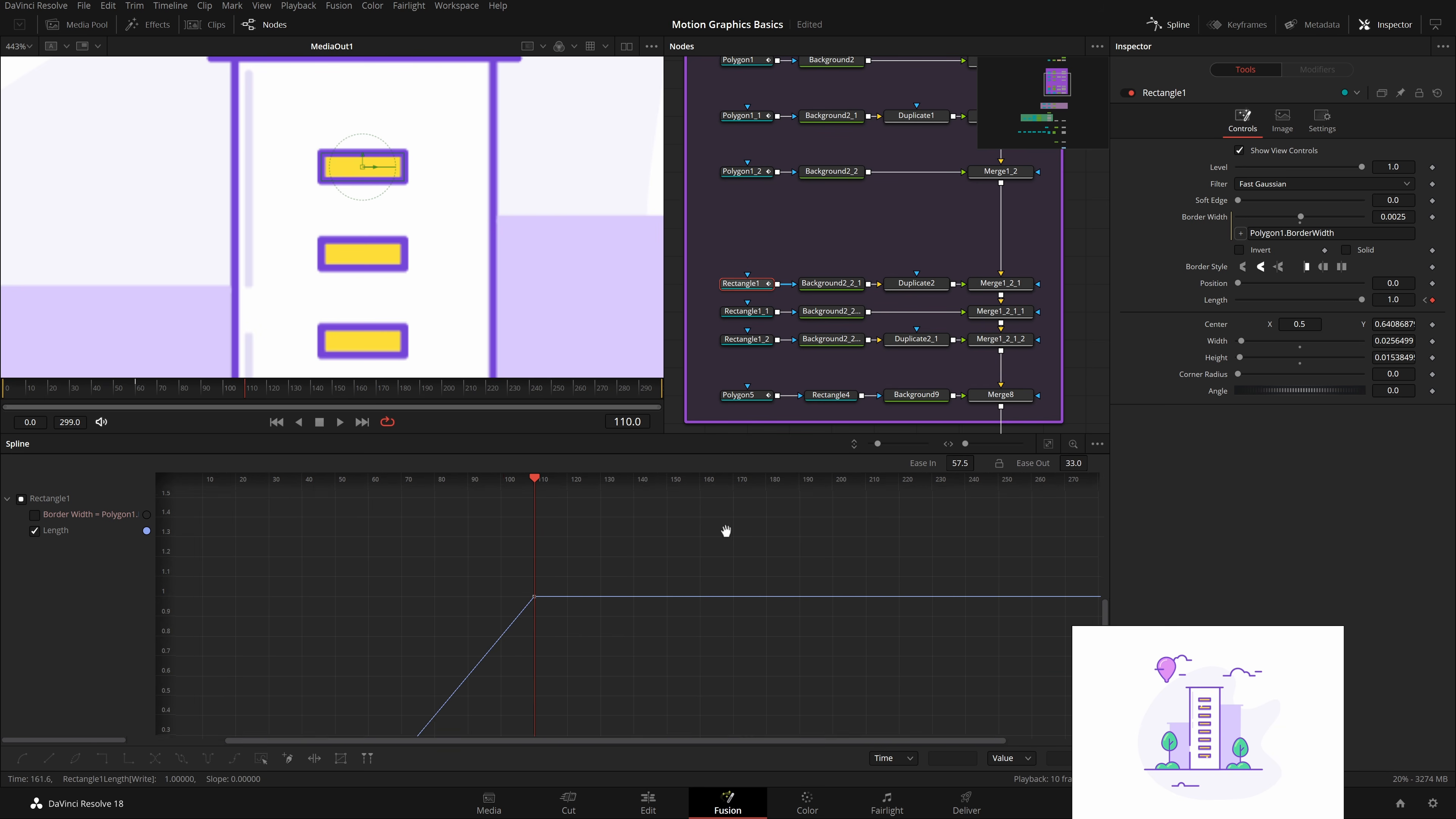
pyautogui.press('s')
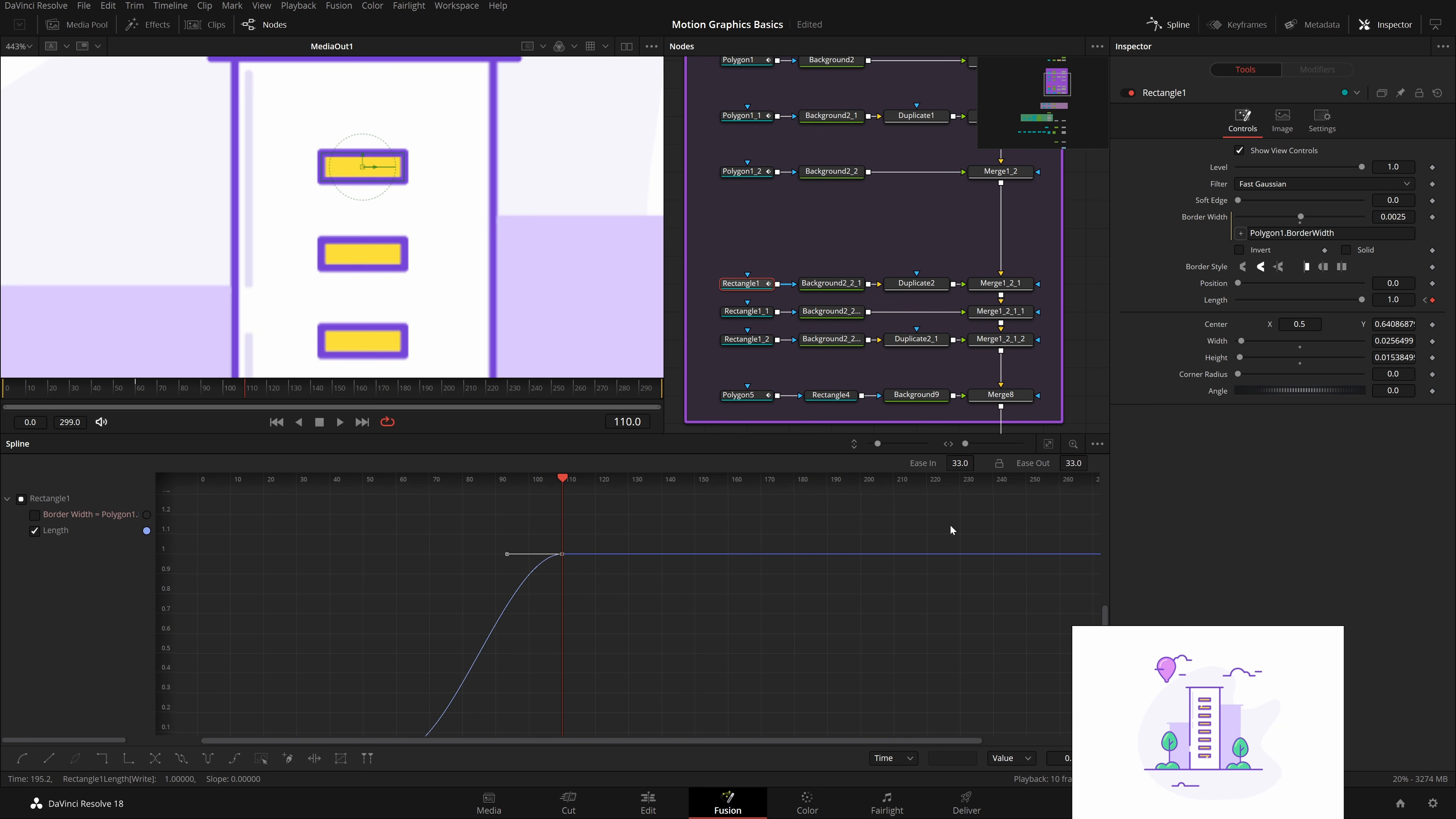
pyautogui.moveTo(968, 467); pyautogui.dragTo(982, 462)
pyautogui.scroll(-5, 516, 376)
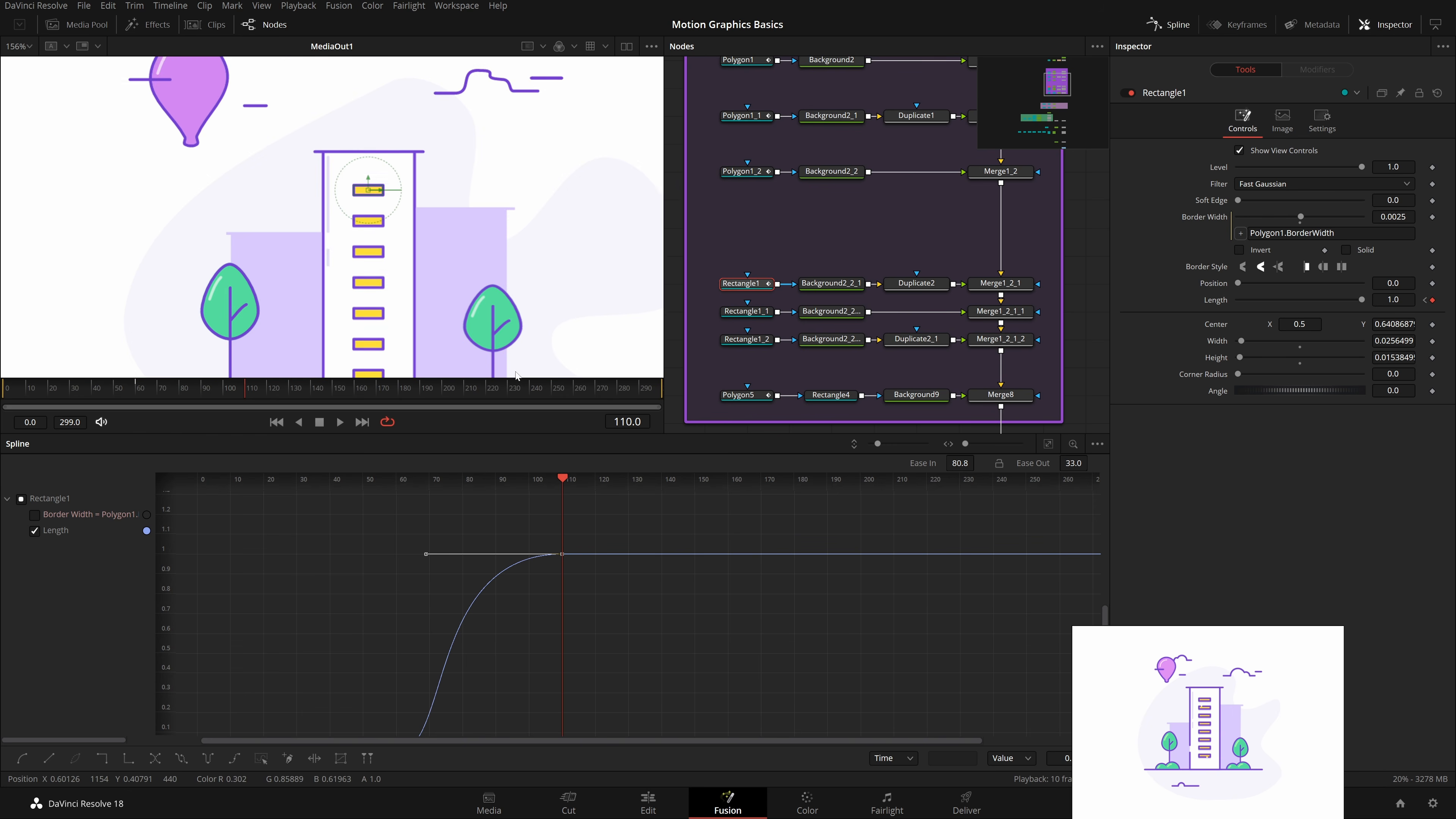
# Step: Keyframe the Length of Rectangle1_1, the lowest window's outline, from 0 at frame 60 to 0.914 at frame 110, smoothed with Ease In about 83.6
pyautogui.scroll(2, 516, 376)
pyautogui.click(378, 328)
pyautogui.scroll(2, 379, 328)
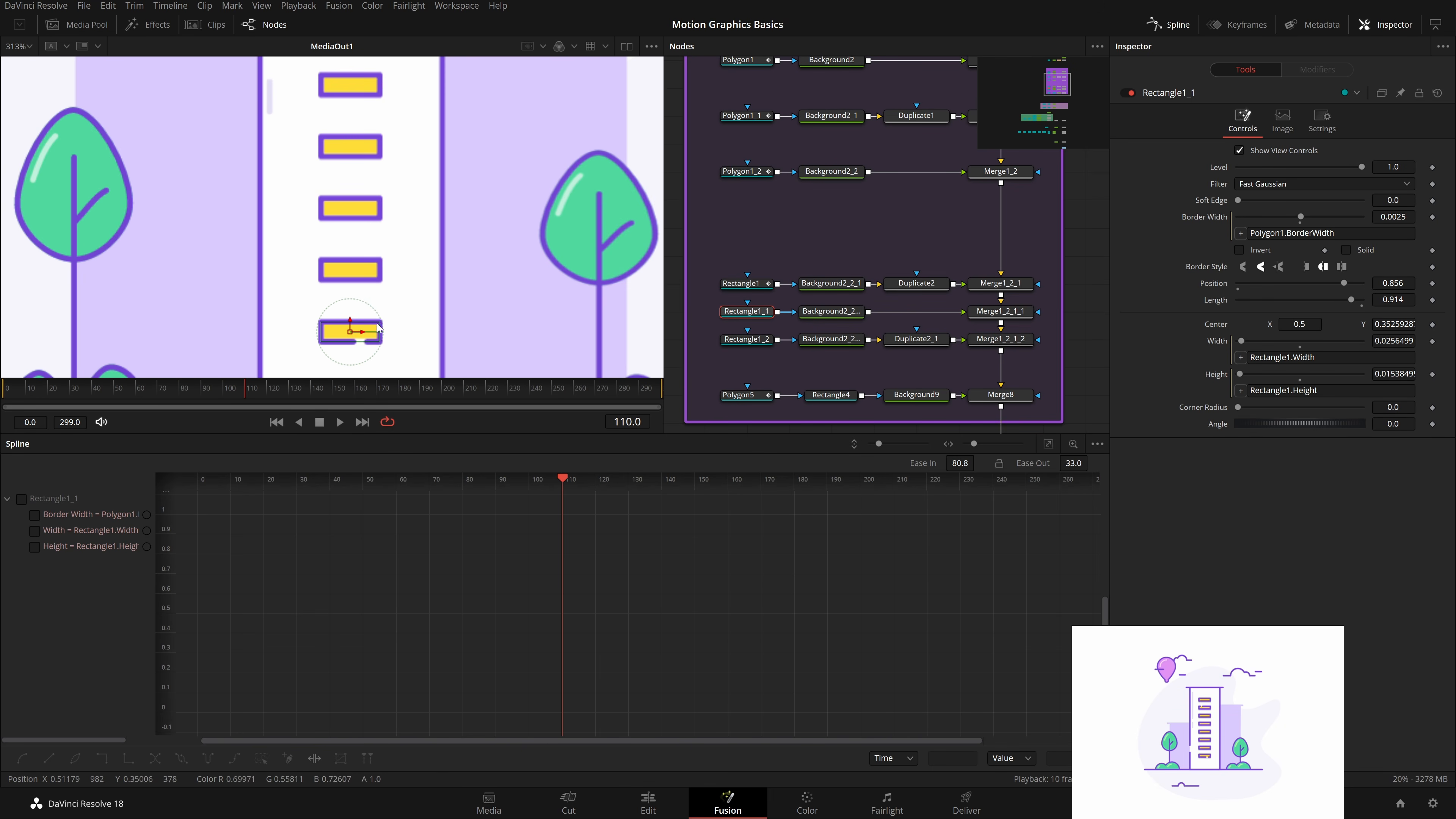
pyautogui.scroll(2, 377, 327)
pyautogui.moveTo(160, 396); pyautogui.dragTo(138, 407)
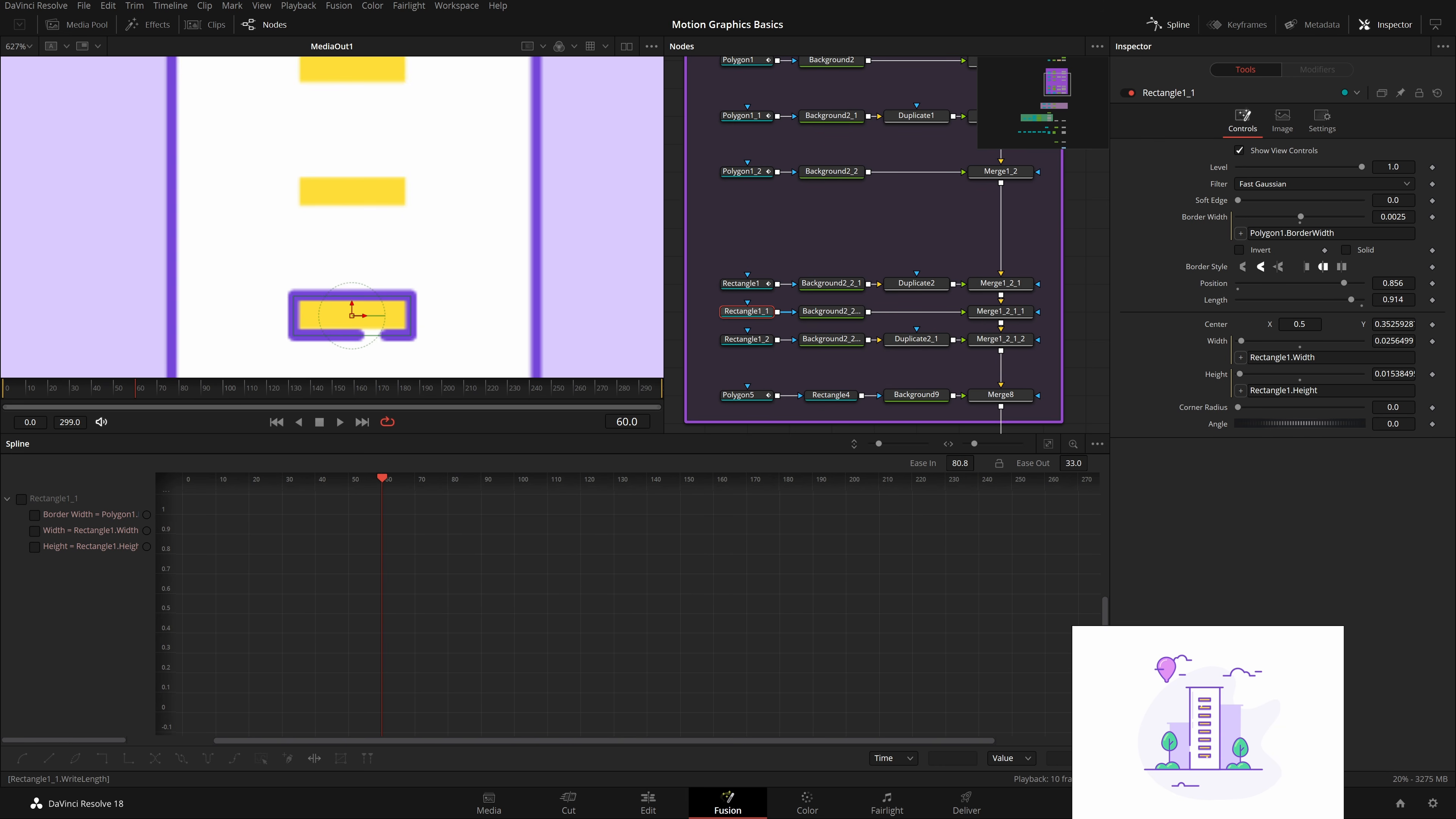
pyautogui.moveTo(162, 400); pyautogui.dragTo(246, 402)
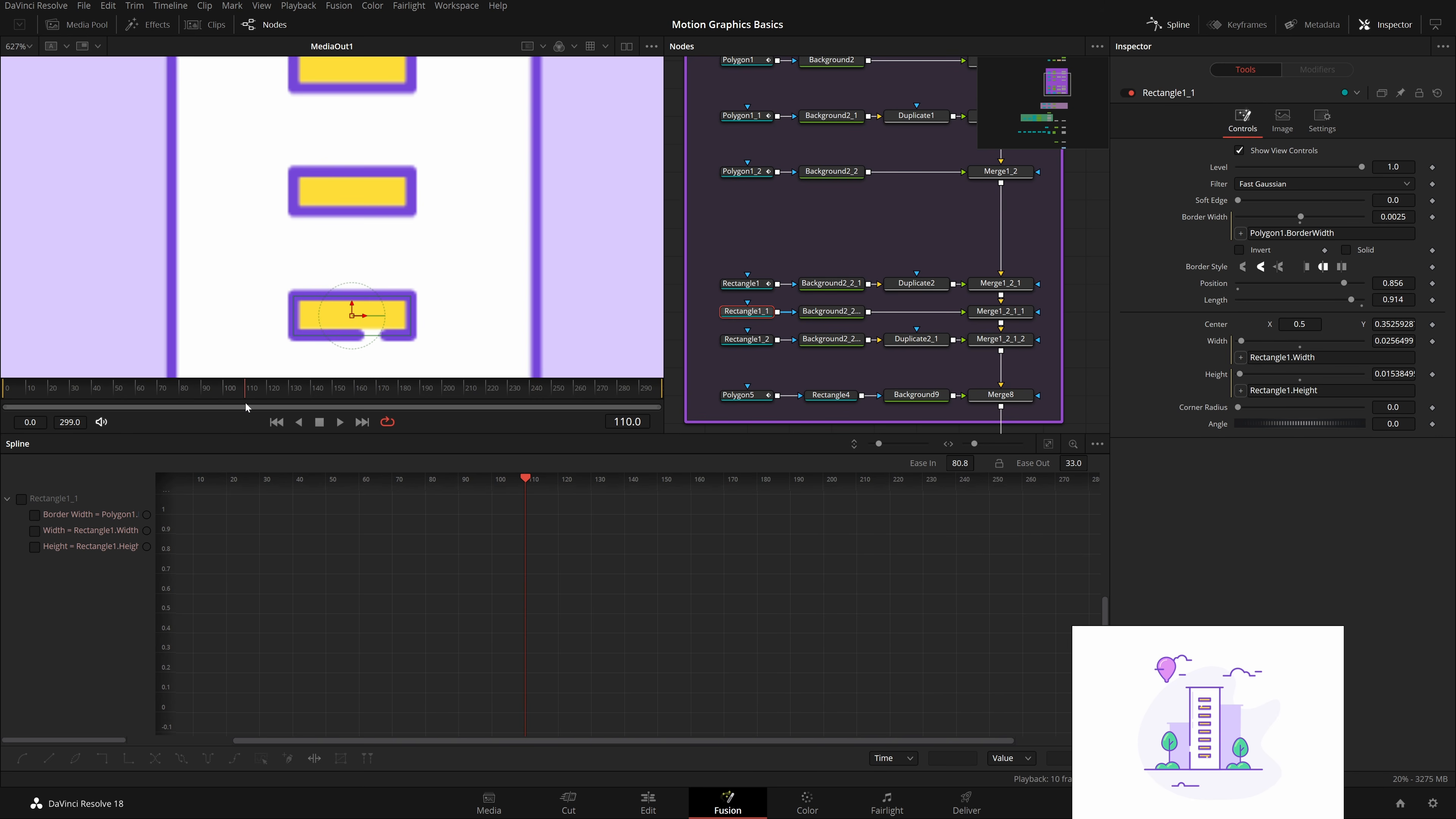
pyautogui.click(1432, 299)
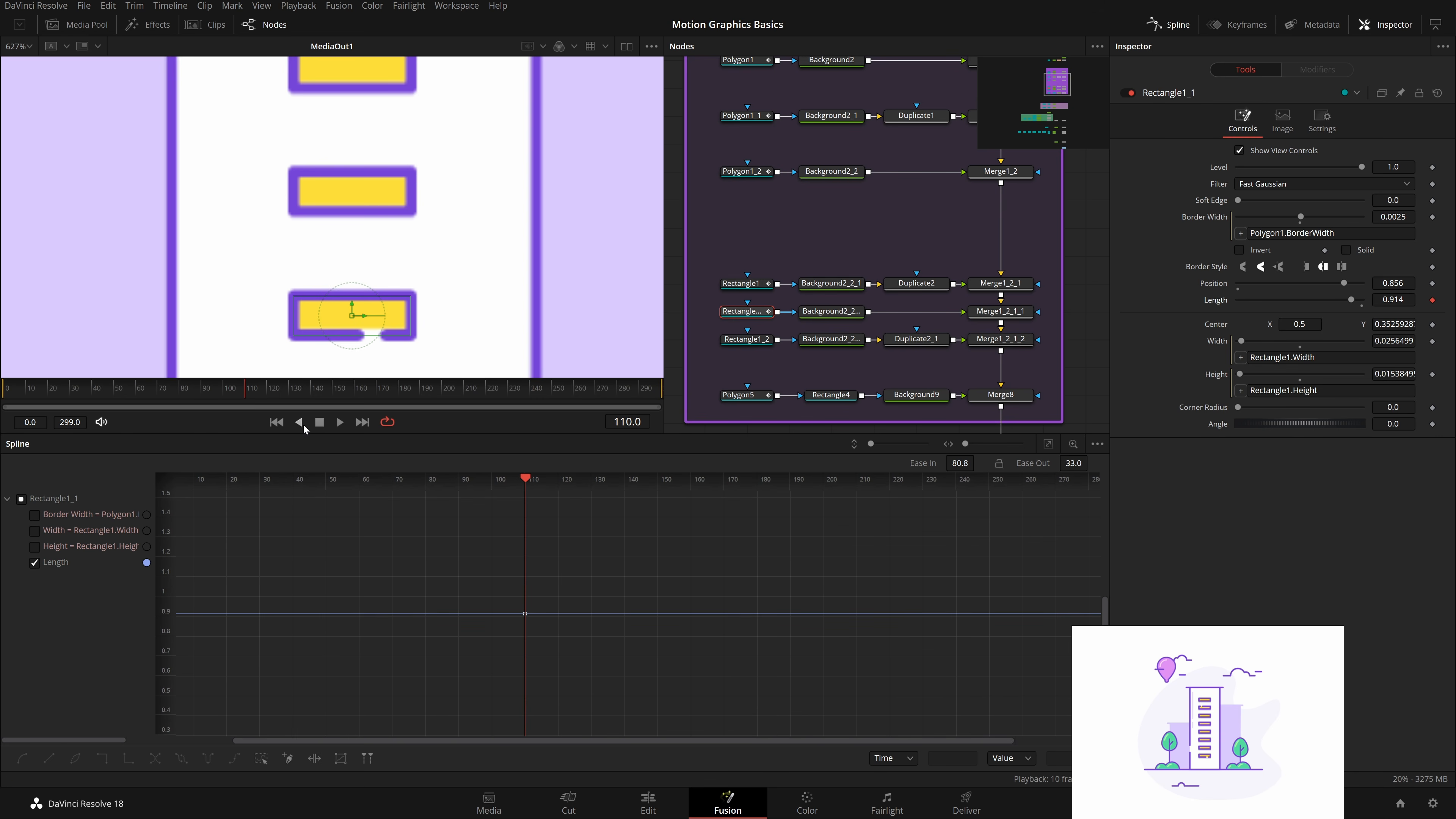
pyautogui.moveTo(217, 386); pyautogui.dragTo(139, 403)
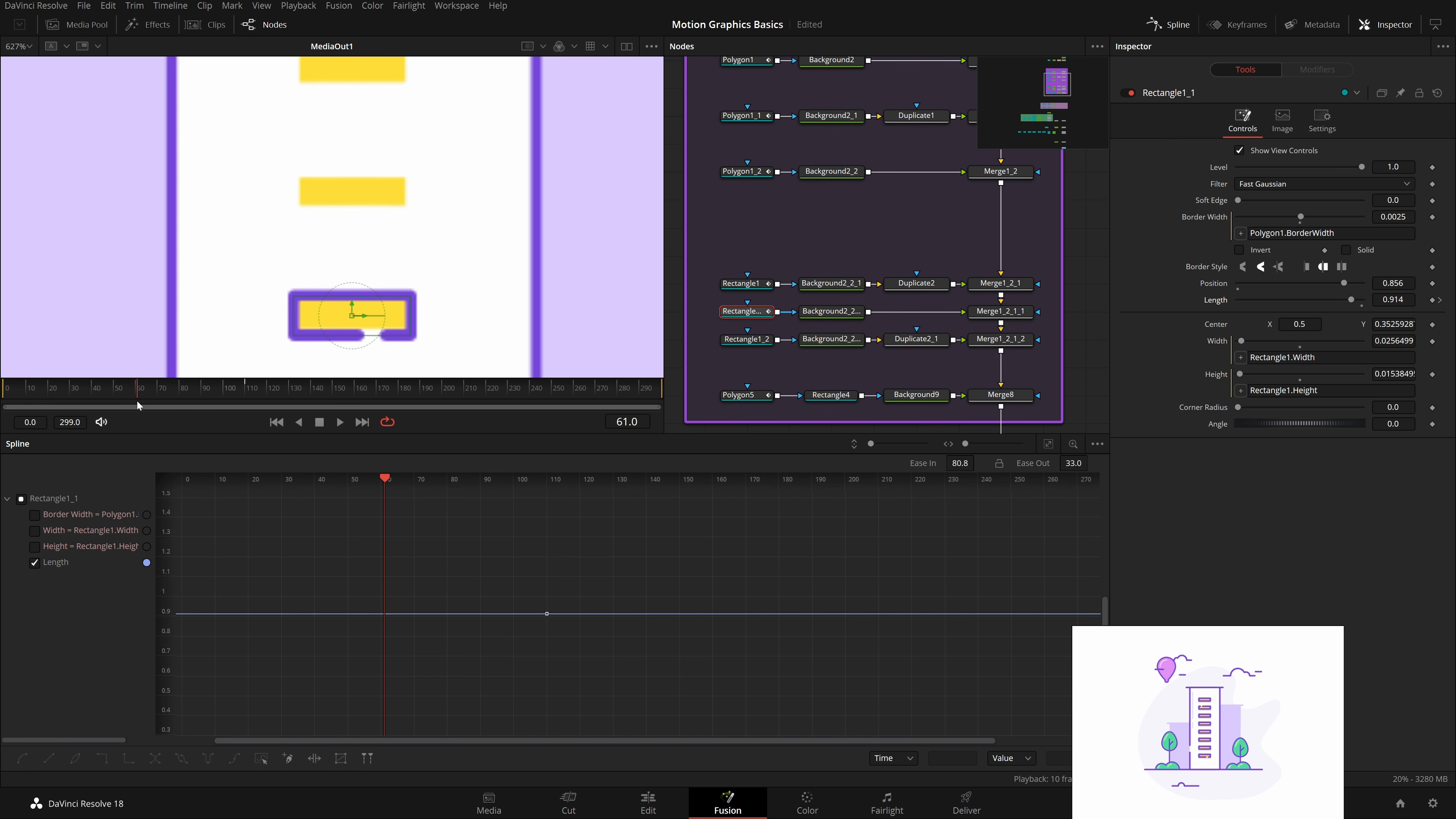
pyautogui.moveTo(1350, 299); pyautogui.dragTo(1191, 316)
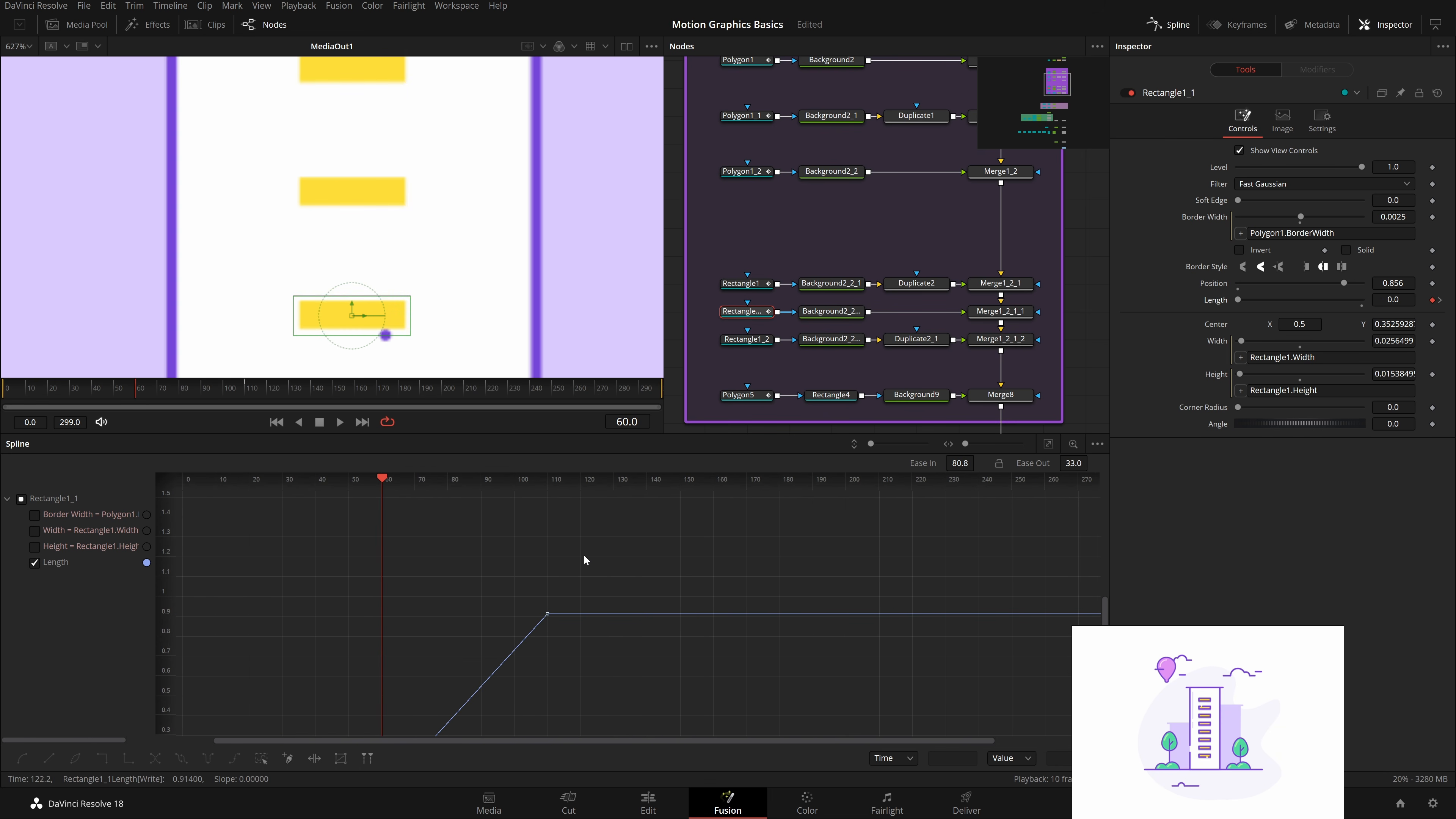
pyautogui.press('s')
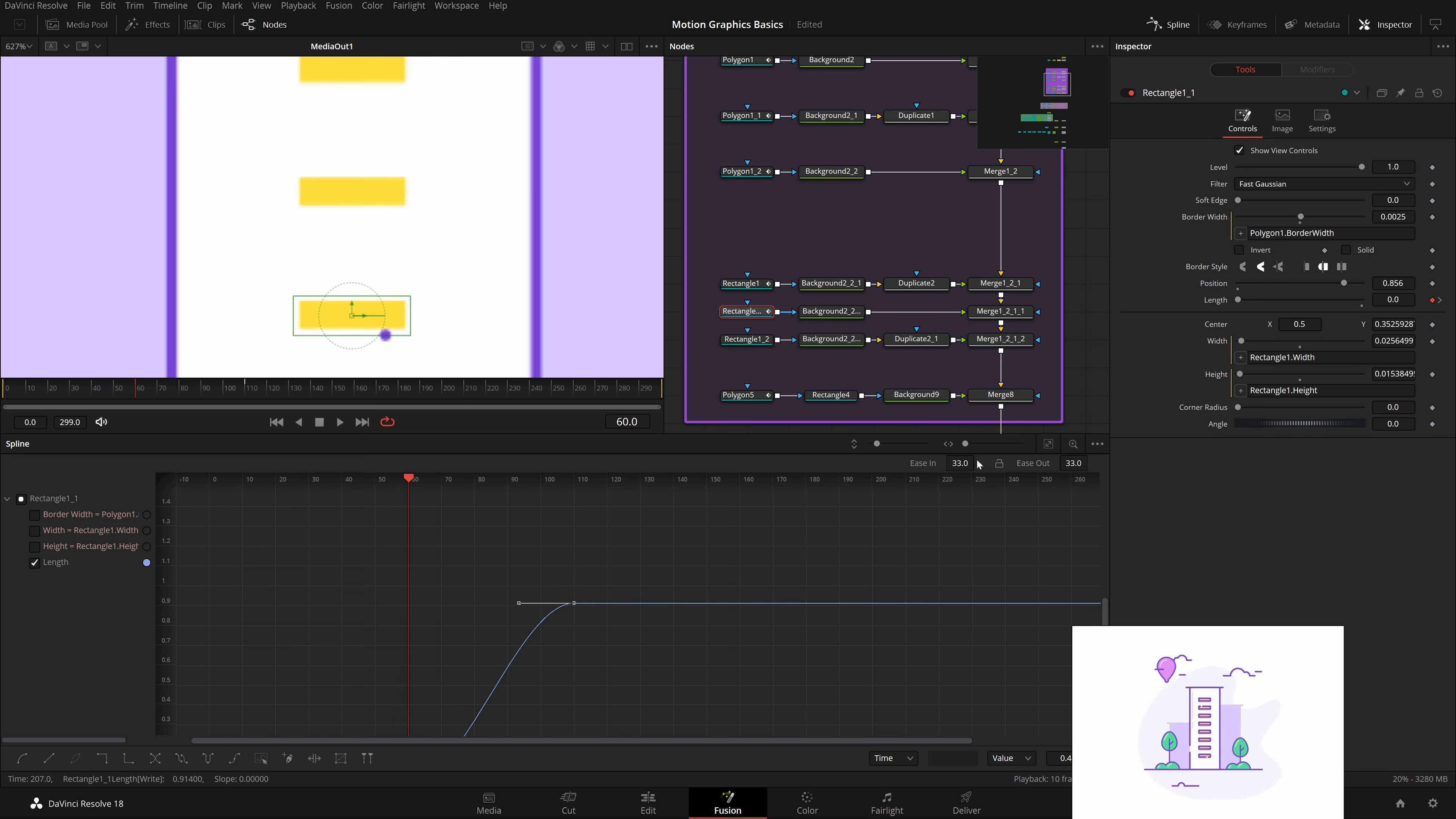
pyautogui.moveTo(979, 463); pyautogui.dragTo(978, 461)
# Step: Keyframe the Level of Rectangle1_2, the yellow window fills, from 0 at frame 74 to 1.0 at frame 120
pyautogui.moveTo(810, 250); pyautogui.dragTo(830, 200)
pyautogui.click(765, 292)
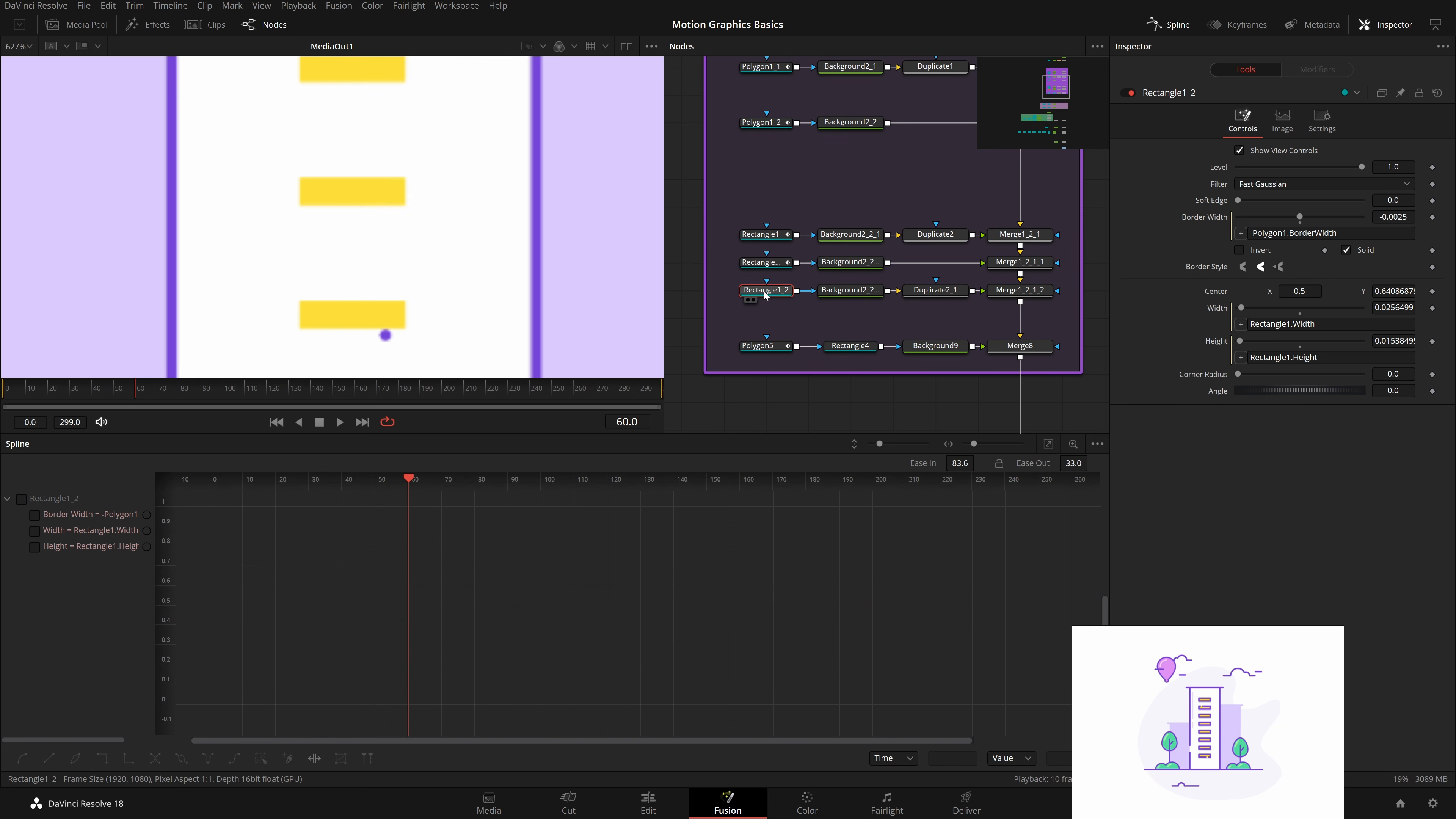
pyautogui.scroll(-3, 573, 310)
pyautogui.moveTo(480, 269); pyautogui.dragTo(476, 459)
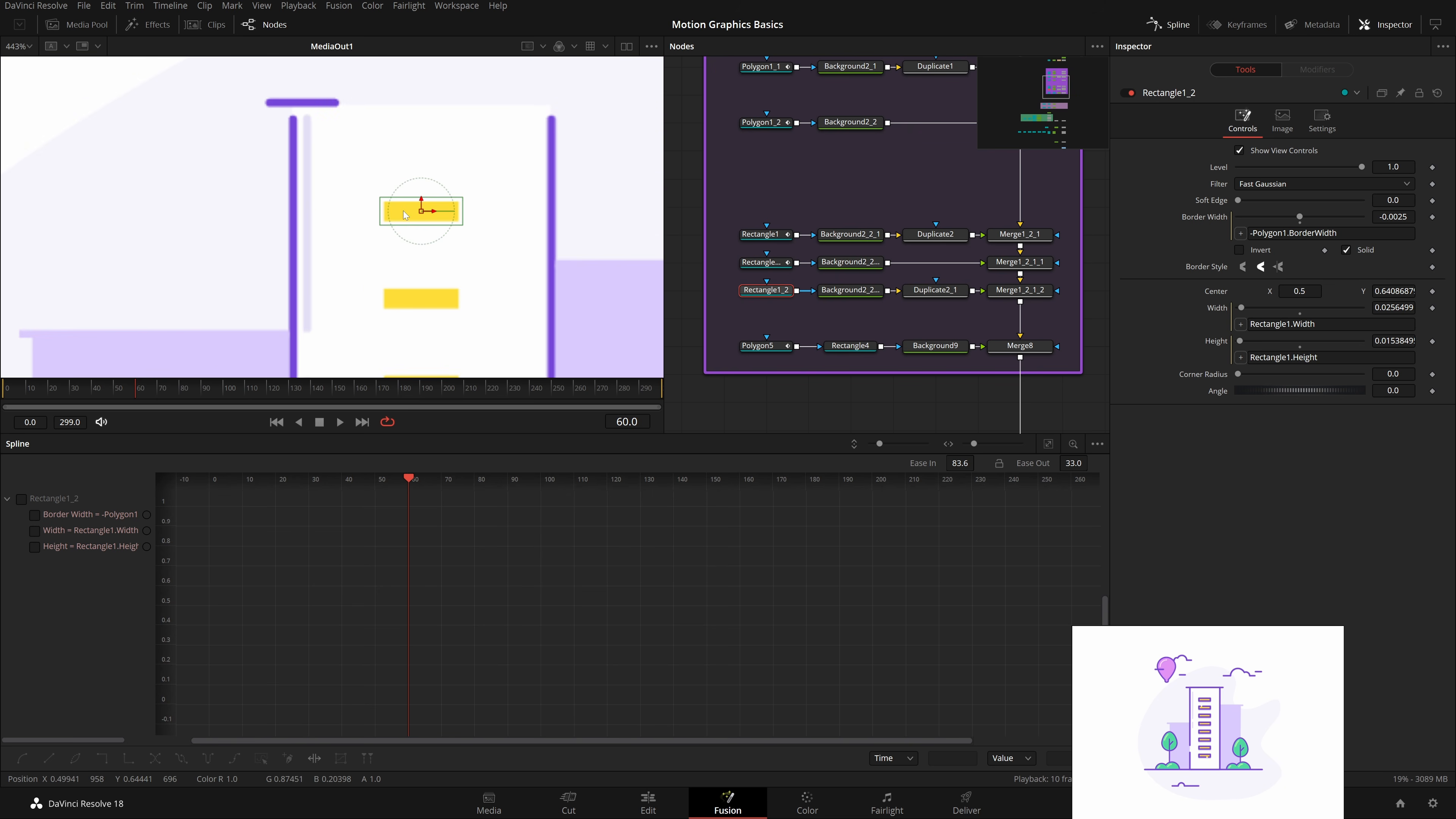
pyautogui.scroll(2, 405, 215)
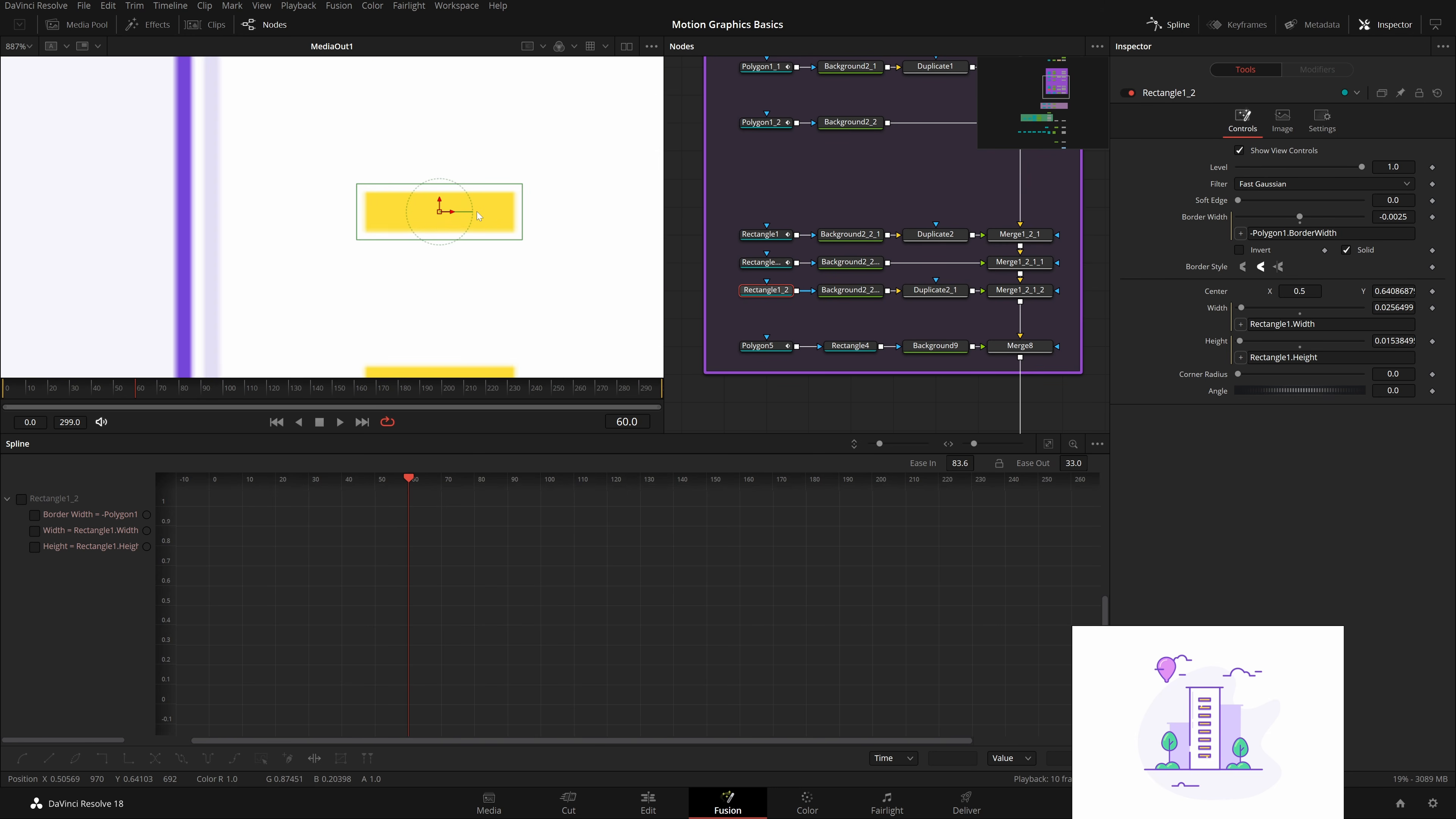
pyautogui.moveTo(507, 231); pyautogui.dragTo(486, 247)
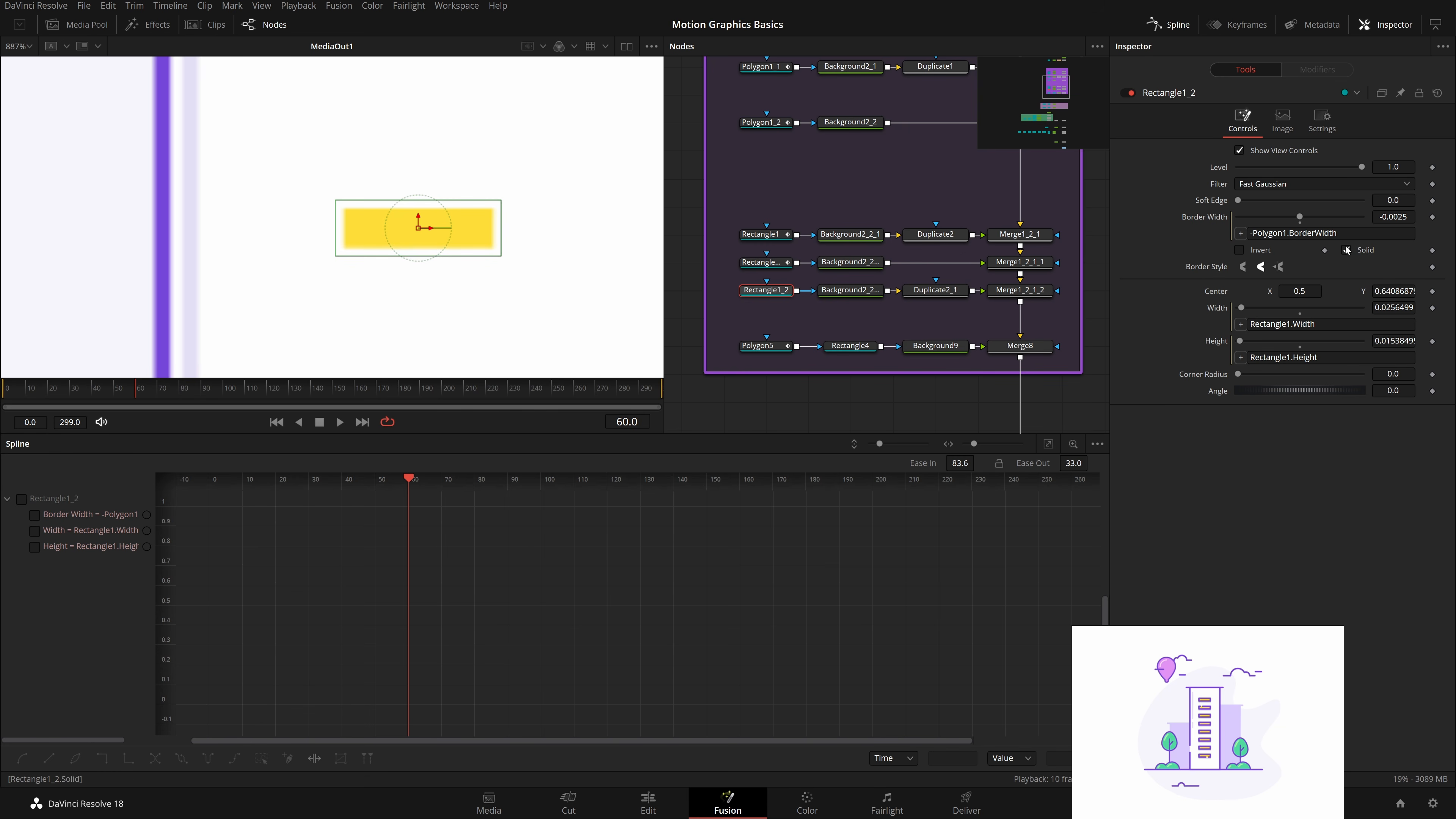
pyautogui.moveTo(1360, 167); pyautogui.dragTo(1433, 202)
pyautogui.moveTo(142, 414)
pyautogui.mouseDown()
pyautogui.moveTo(218, 394)
pyautogui.moveTo(166, 416)
pyautogui.mouseUp()
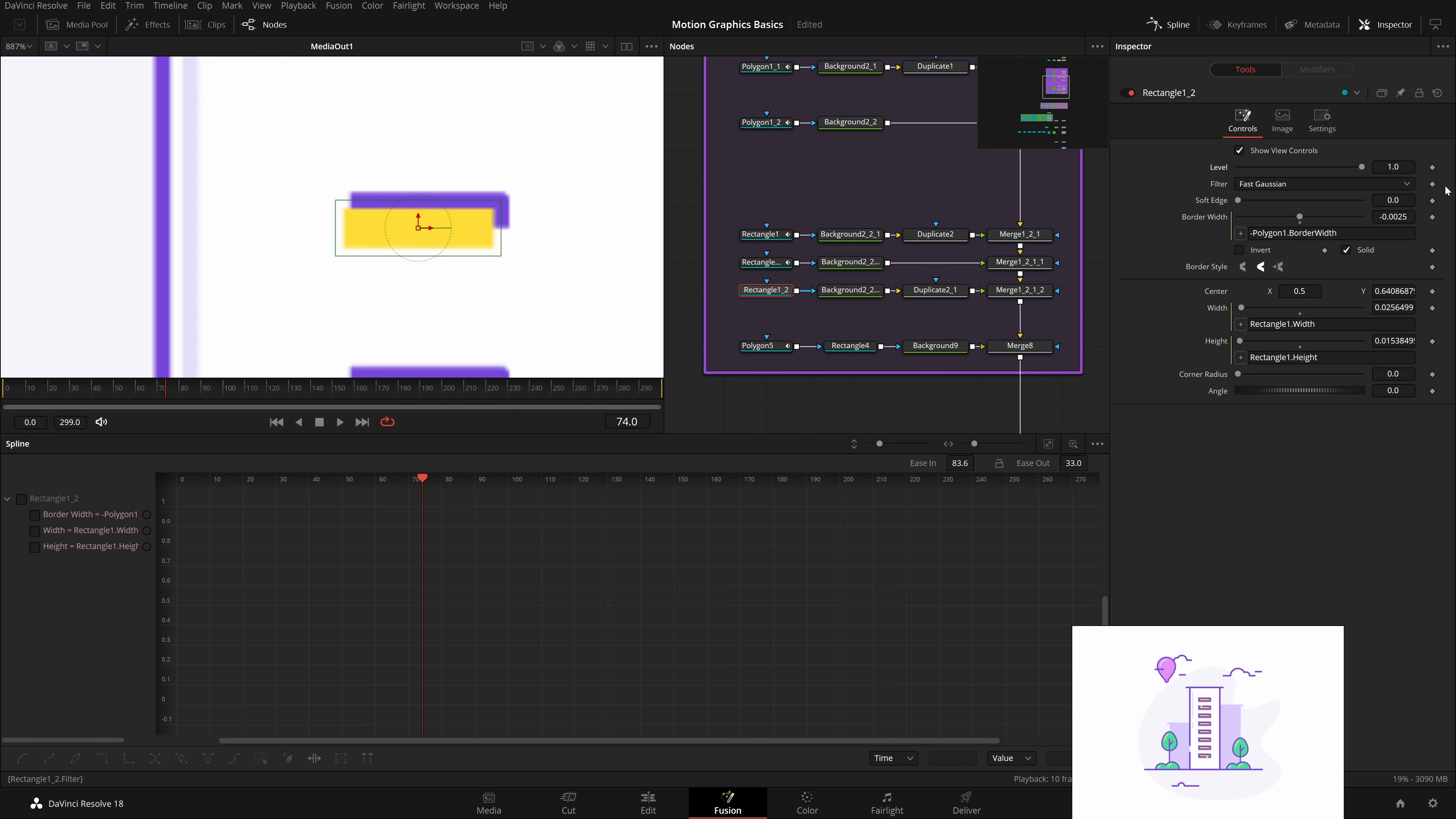
pyautogui.click(1433, 168)
pyautogui.doubleClick(1393, 167)
pyautogui.write('0')
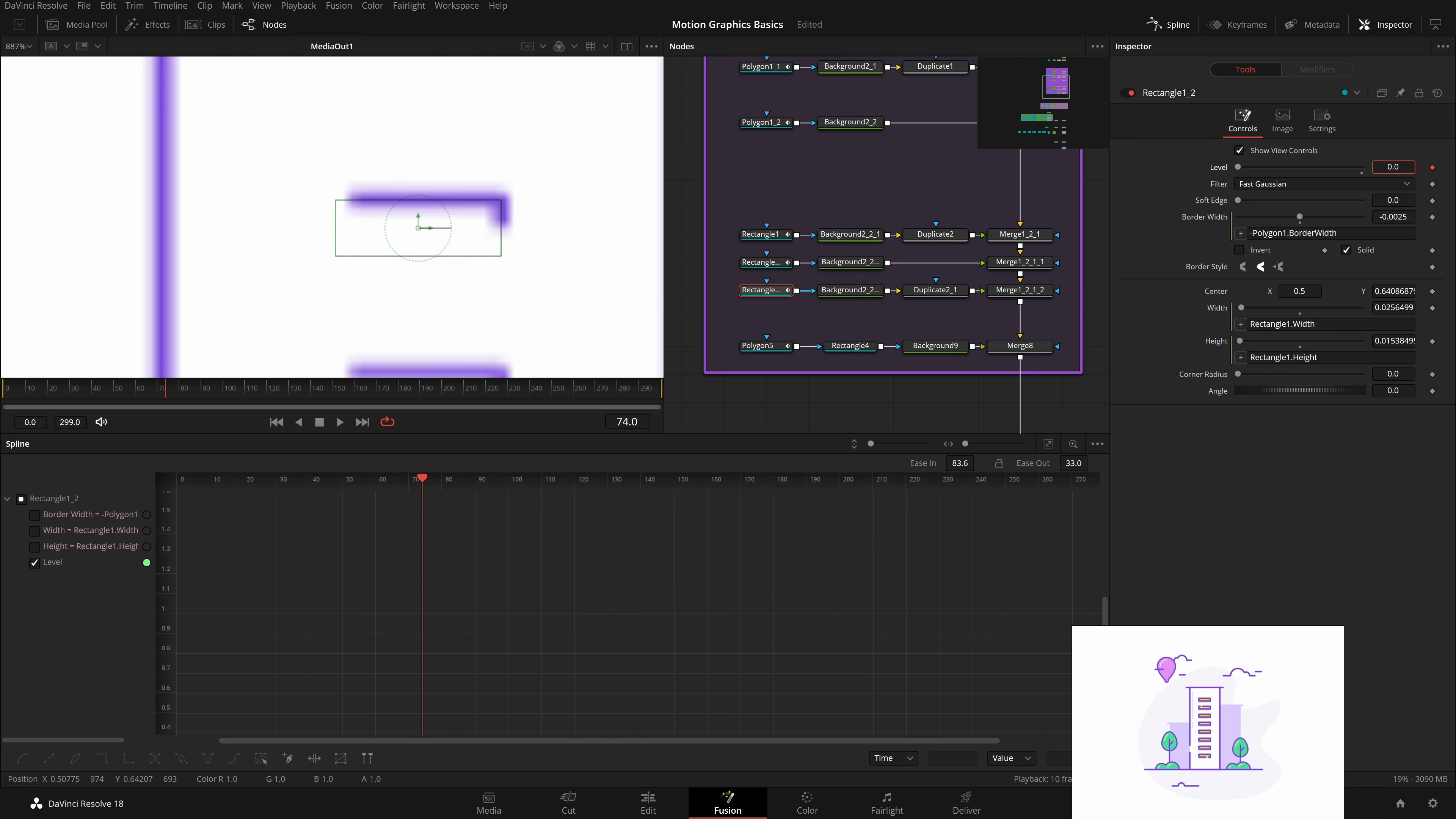
pyautogui.press('Return')
pyautogui.moveTo(179, 400); pyautogui.dragTo(266, 396)
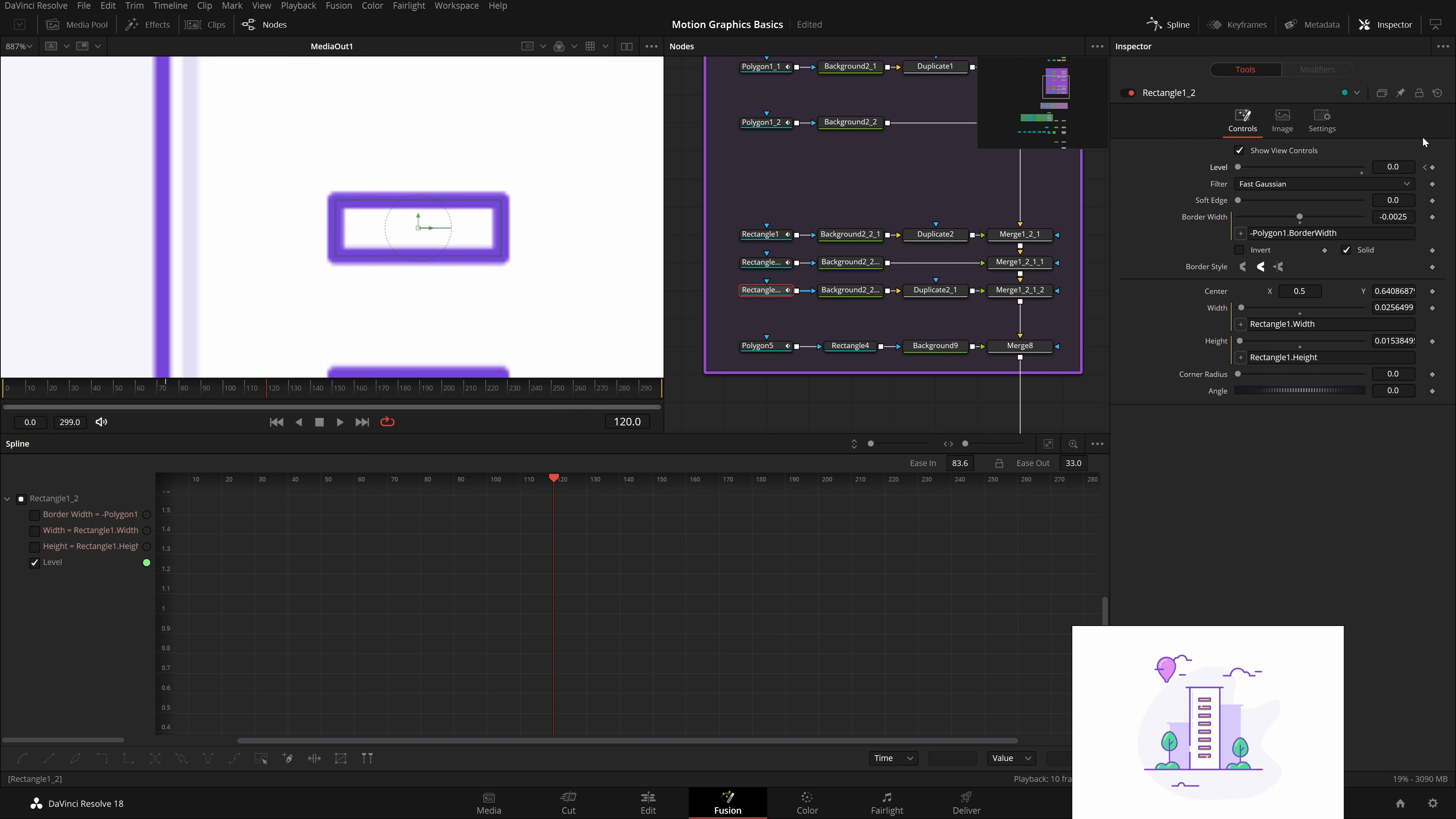
pyautogui.moveTo(1307, 170); pyautogui.dragTo(1373, 168)
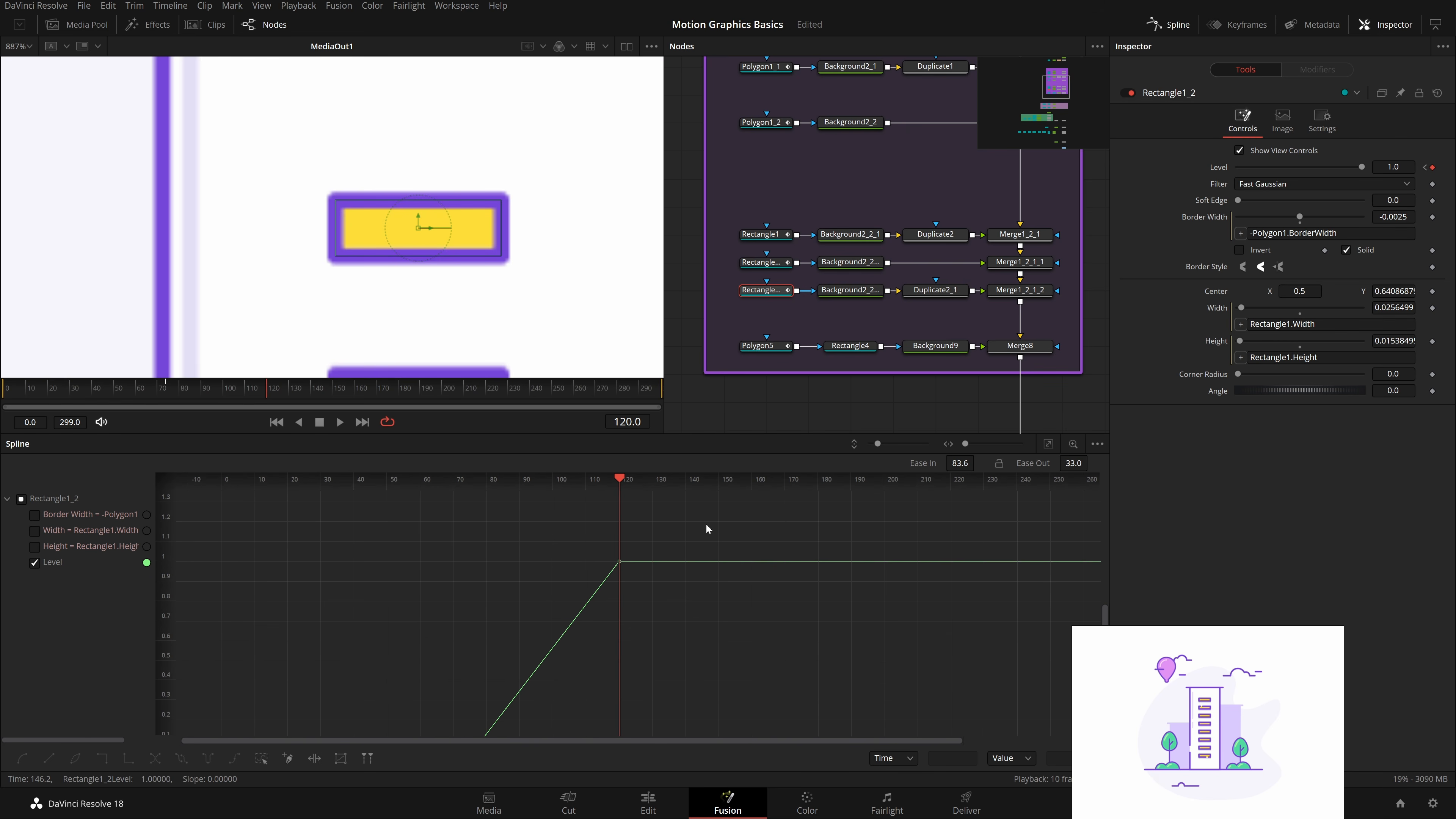
# Step: Smooth both Level keyframes of Rectangle1_2 and set Ease In to about 81.9 and Ease Out to about 49.4
pyautogui.hotkey('ctrl', 'a')
pyautogui.moveTo(732, 641); pyautogui.dragTo(762, 618)
pyautogui.scroll(-2, 773, 565)
pyautogui.press('f')
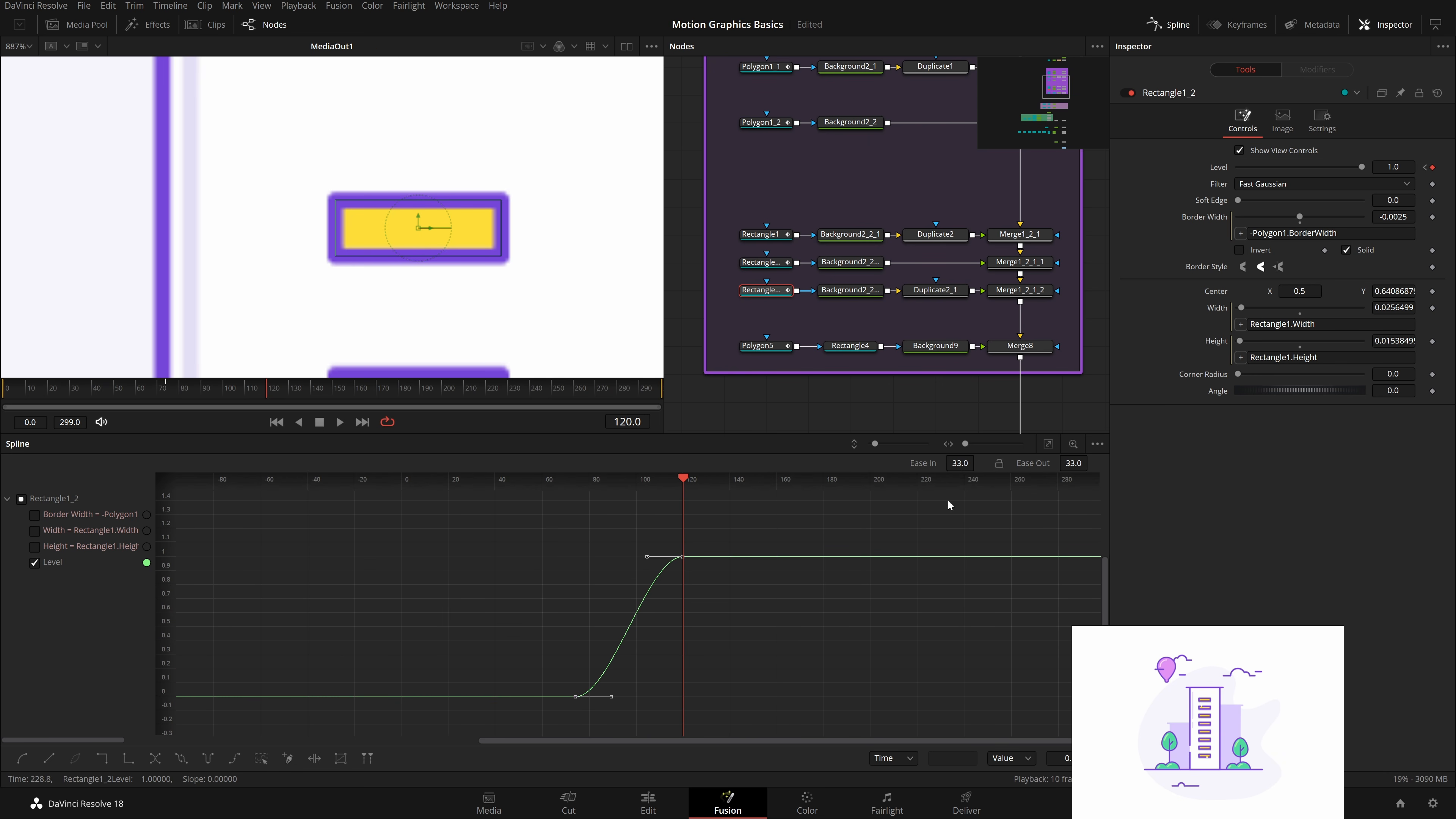
pyautogui.moveTo(960, 465); pyautogui.dragTo(1066, 463)
# Step: Keyframe the Length of Polygon5, the vertical shading line on the main building, from 0 at frame 70 to 1.0 at frame 110
pyautogui.scroll(4, 493, 246)
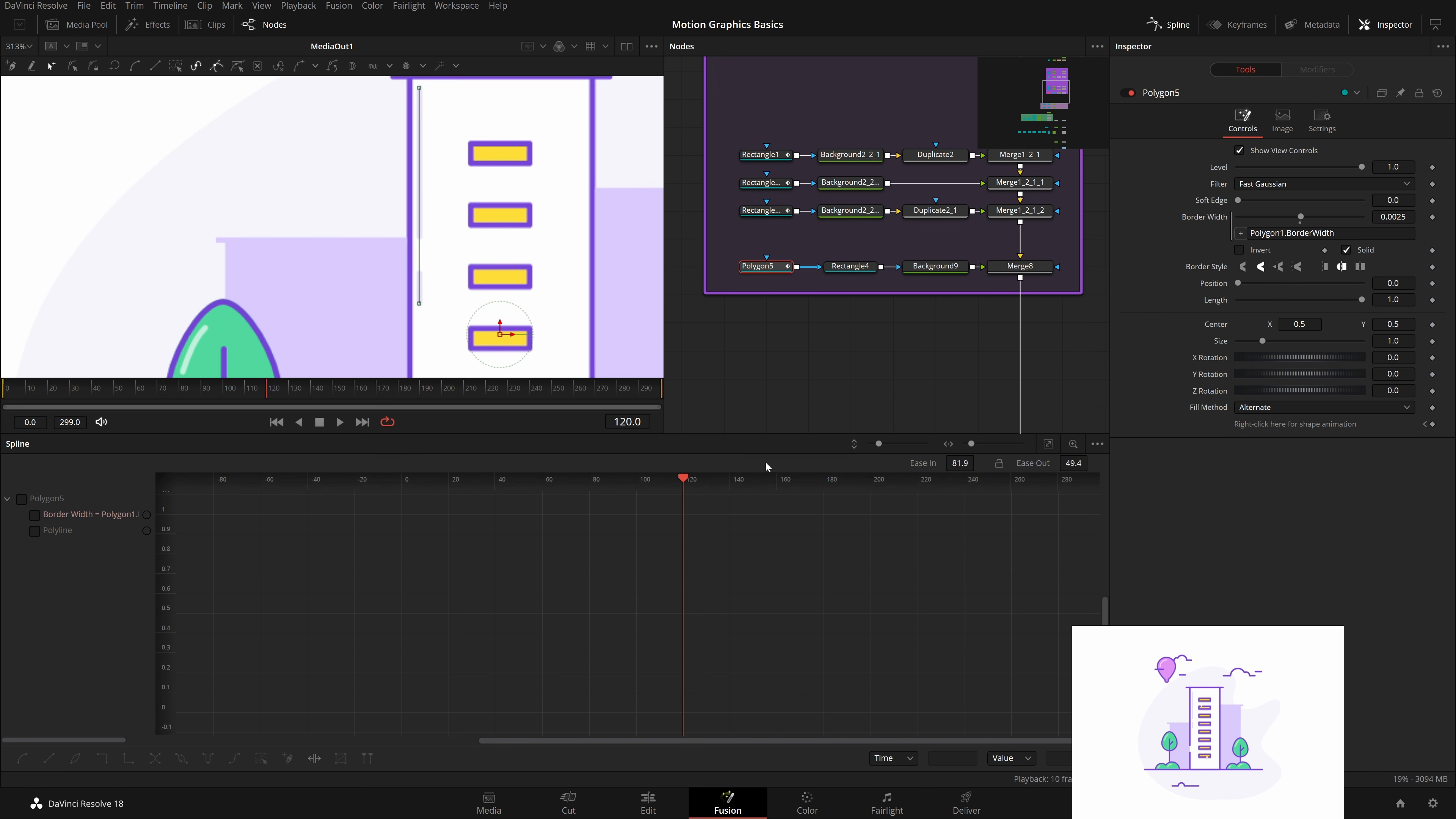
pyautogui.click(216, 394)
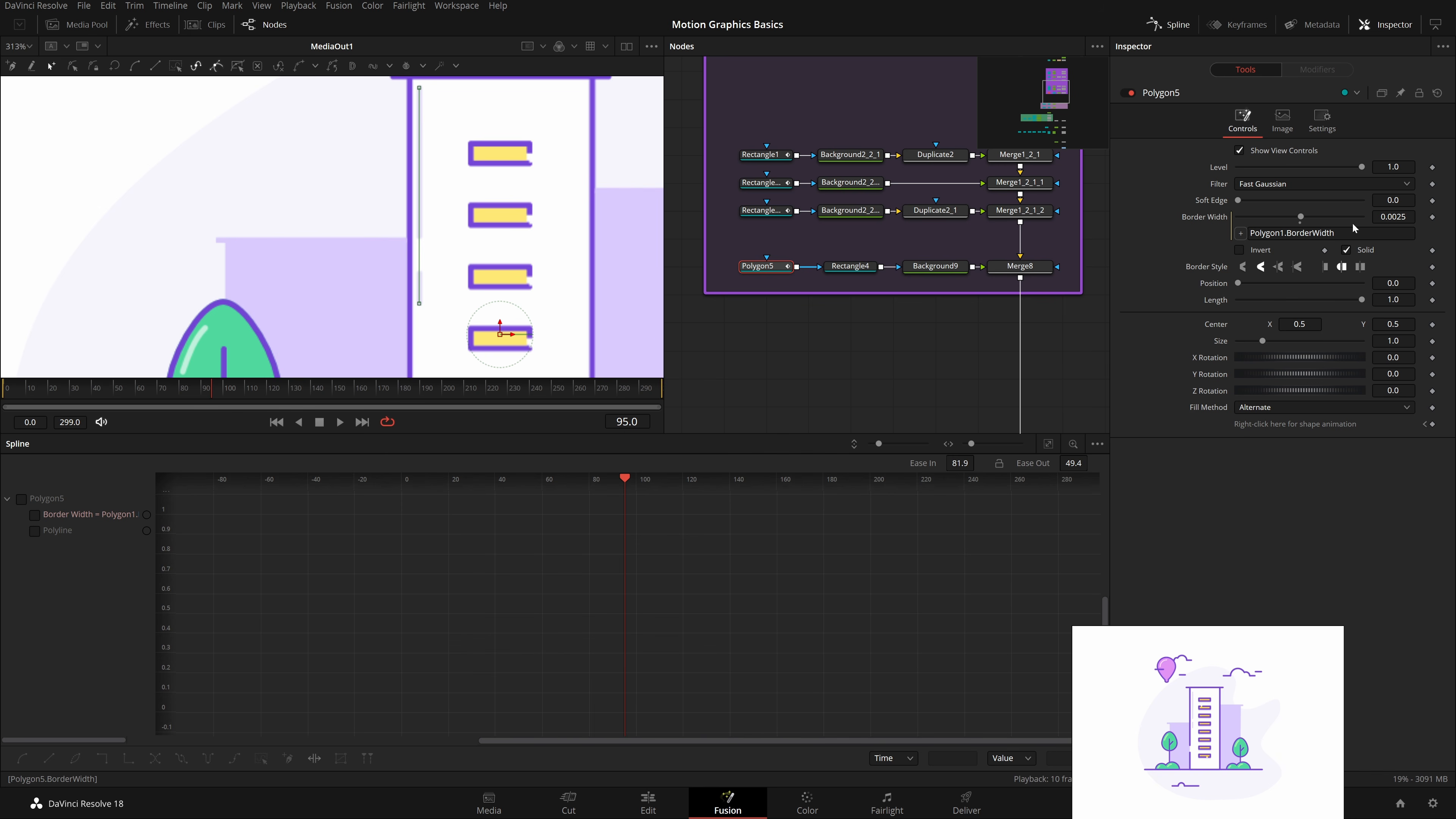
pyautogui.click(154, 405)
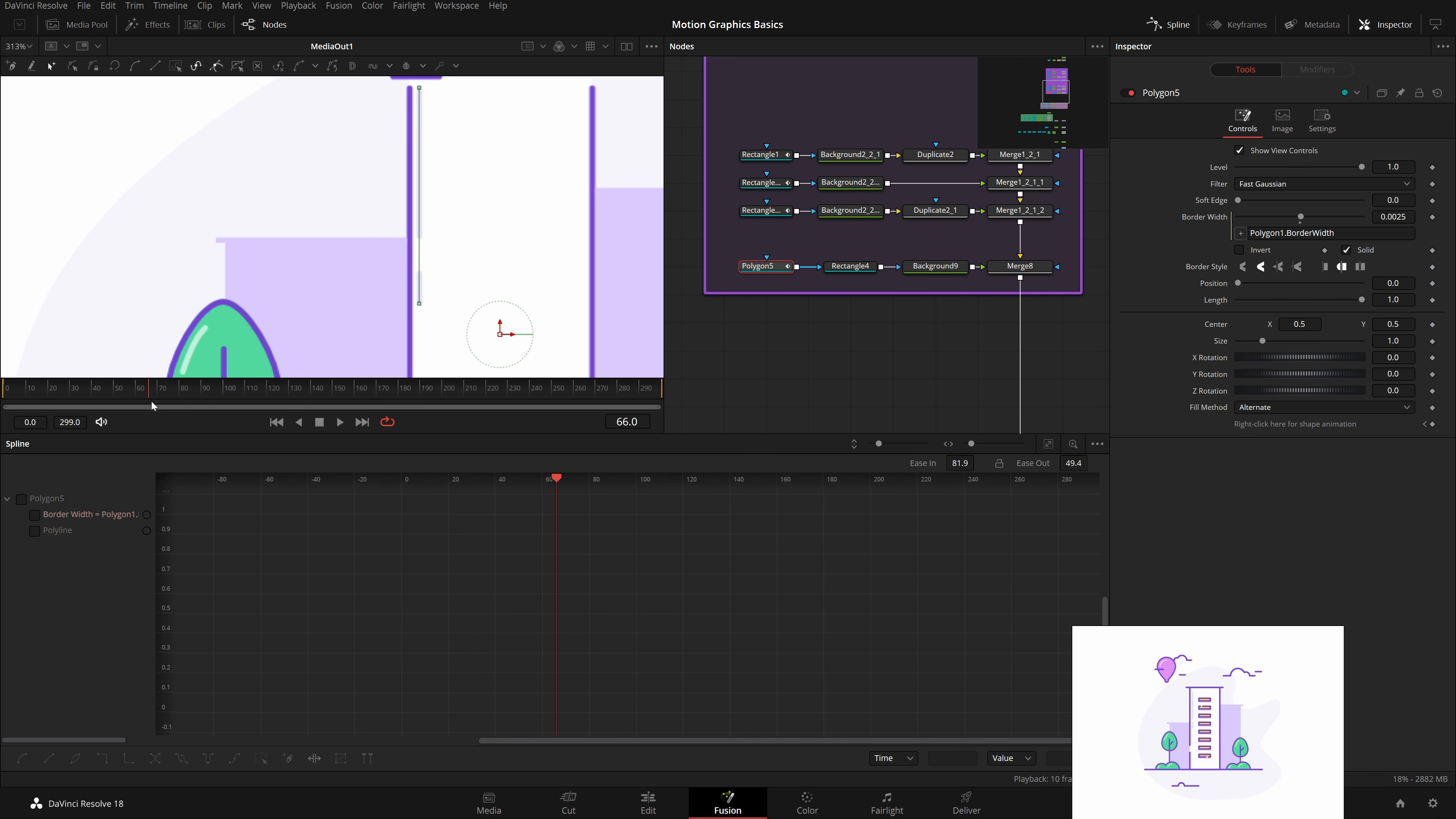
pyautogui.moveTo(153, 405); pyautogui.dragTo(159, 407)
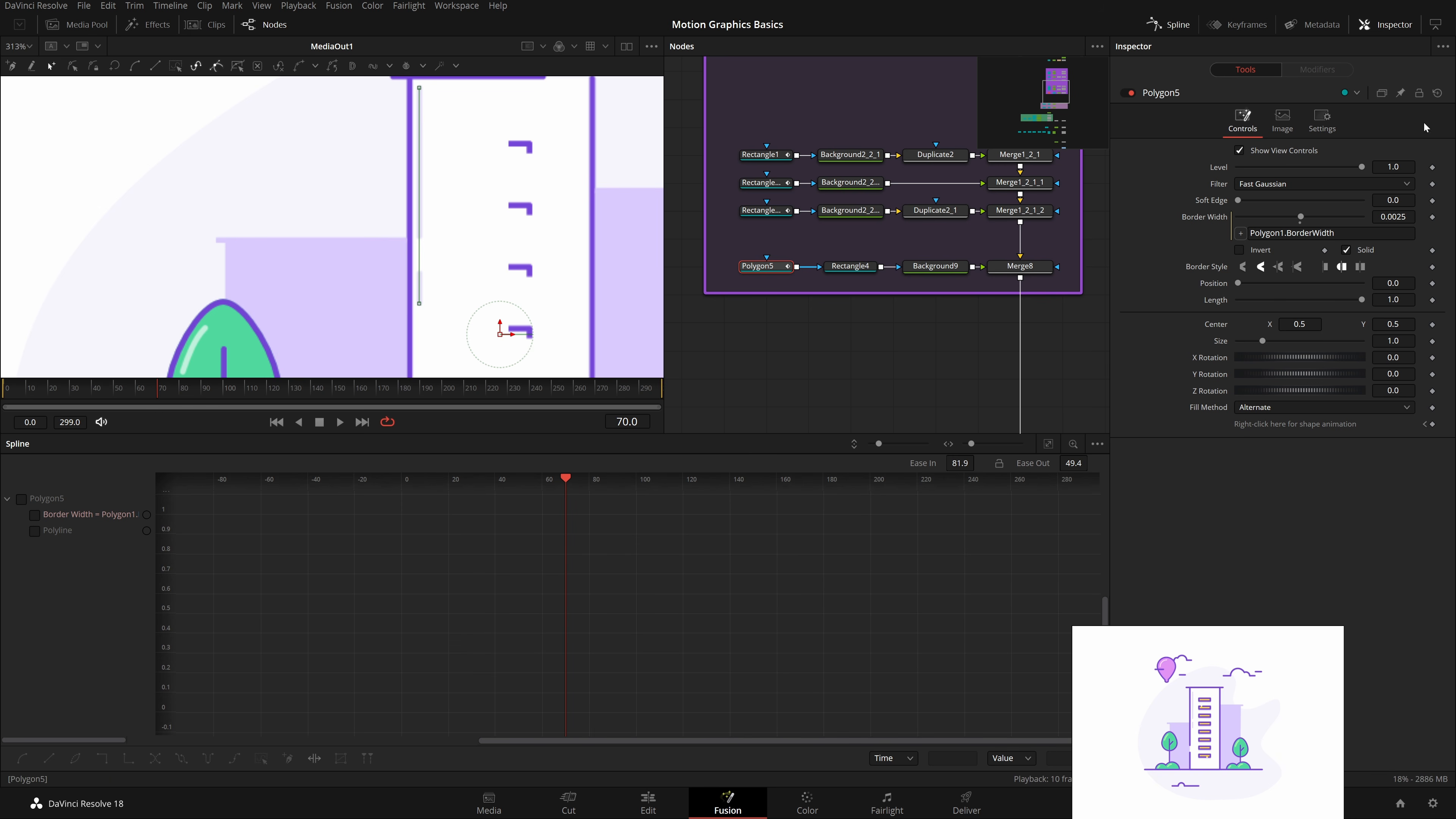
pyautogui.click(1431, 301)
pyautogui.moveTo(1361, 300); pyautogui.dragTo(1223, 302)
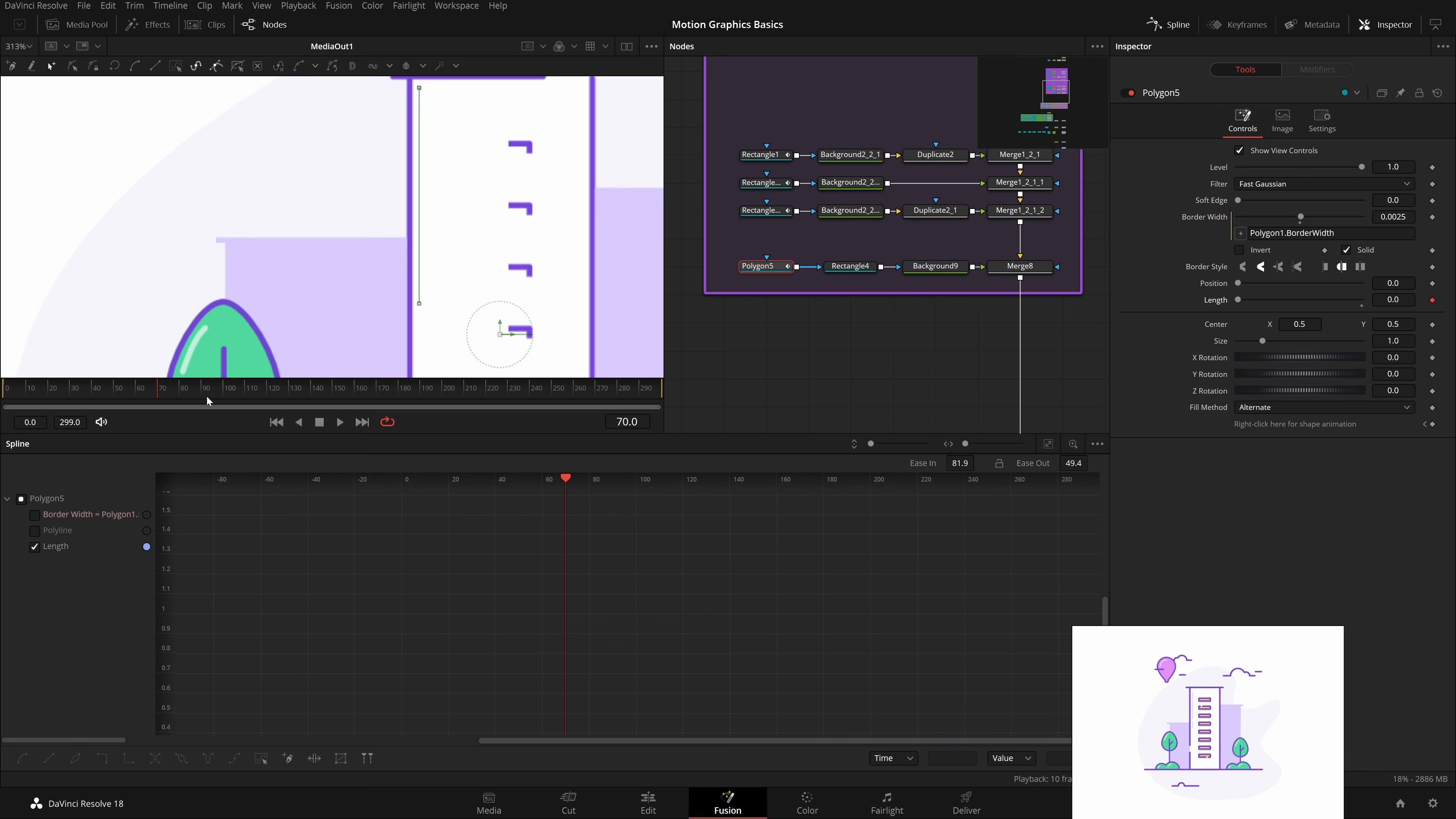
pyautogui.moveTo(261, 402); pyautogui.dragTo(245, 402)
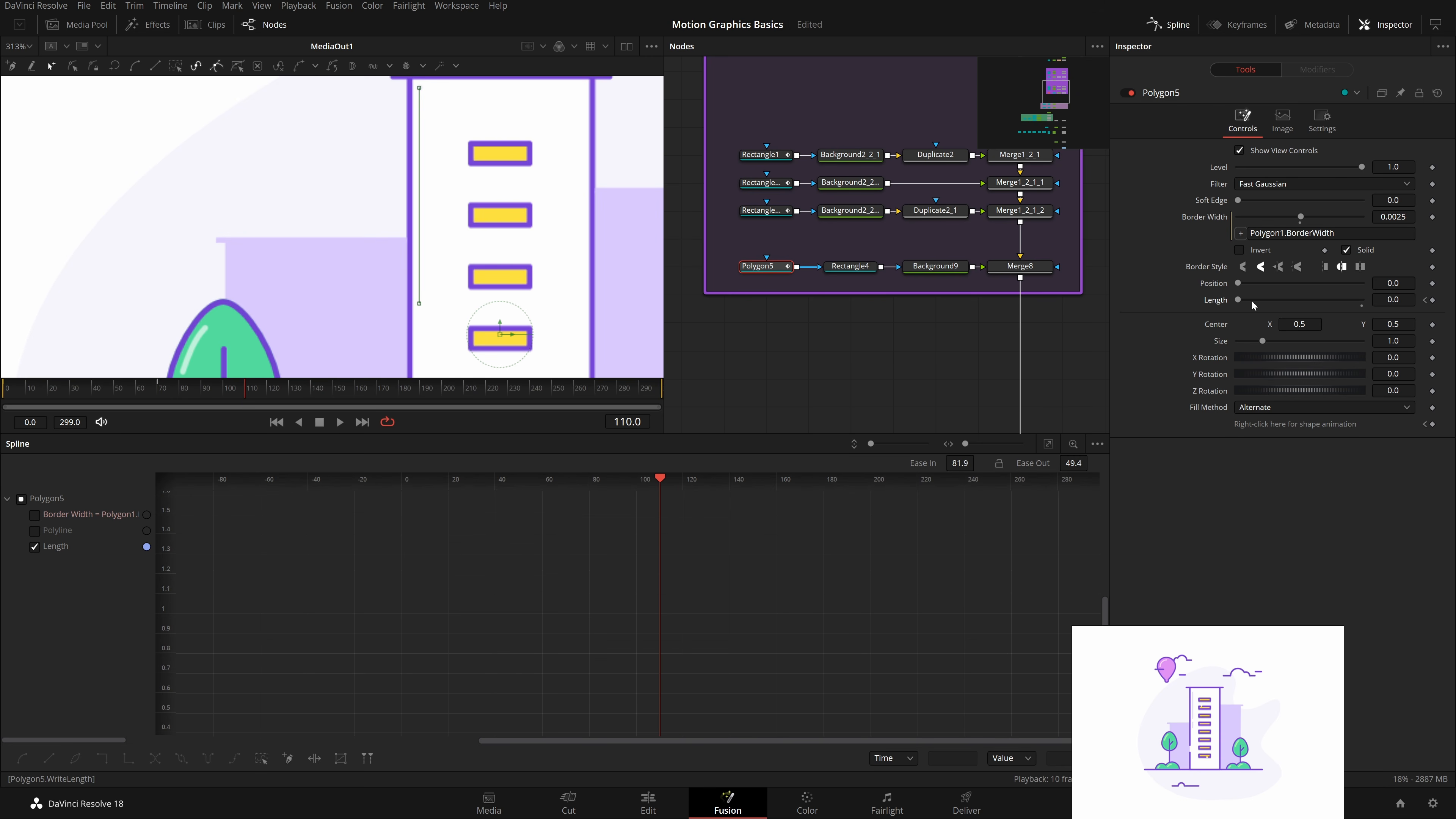
pyautogui.moveTo(1238, 299); pyautogui.dragTo(1367, 302)
# Step: Smooth the Length curve of Polygon5 and set its Ease In to about 74.0
pyautogui.moveTo(768, 638); pyautogui.dragTo(795, 607)
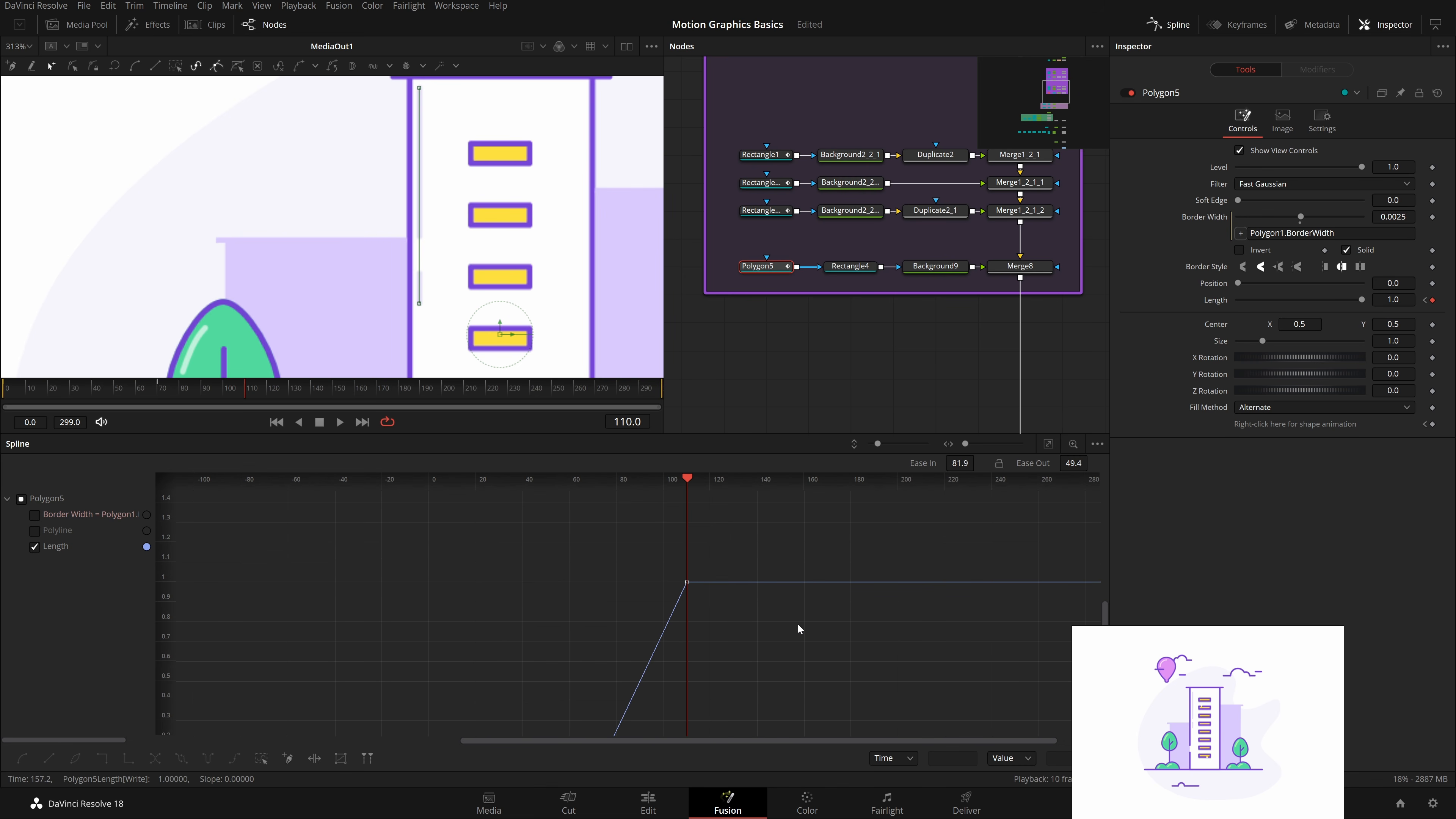
pyautogui.press('s')
pyautogui.moveTo(965, 462)
pyautogui.mouseDown()
pyautogui.moveTo(978, 461)
pyautogui.moveTo(965, 461)
pyautogui.mouseUp()
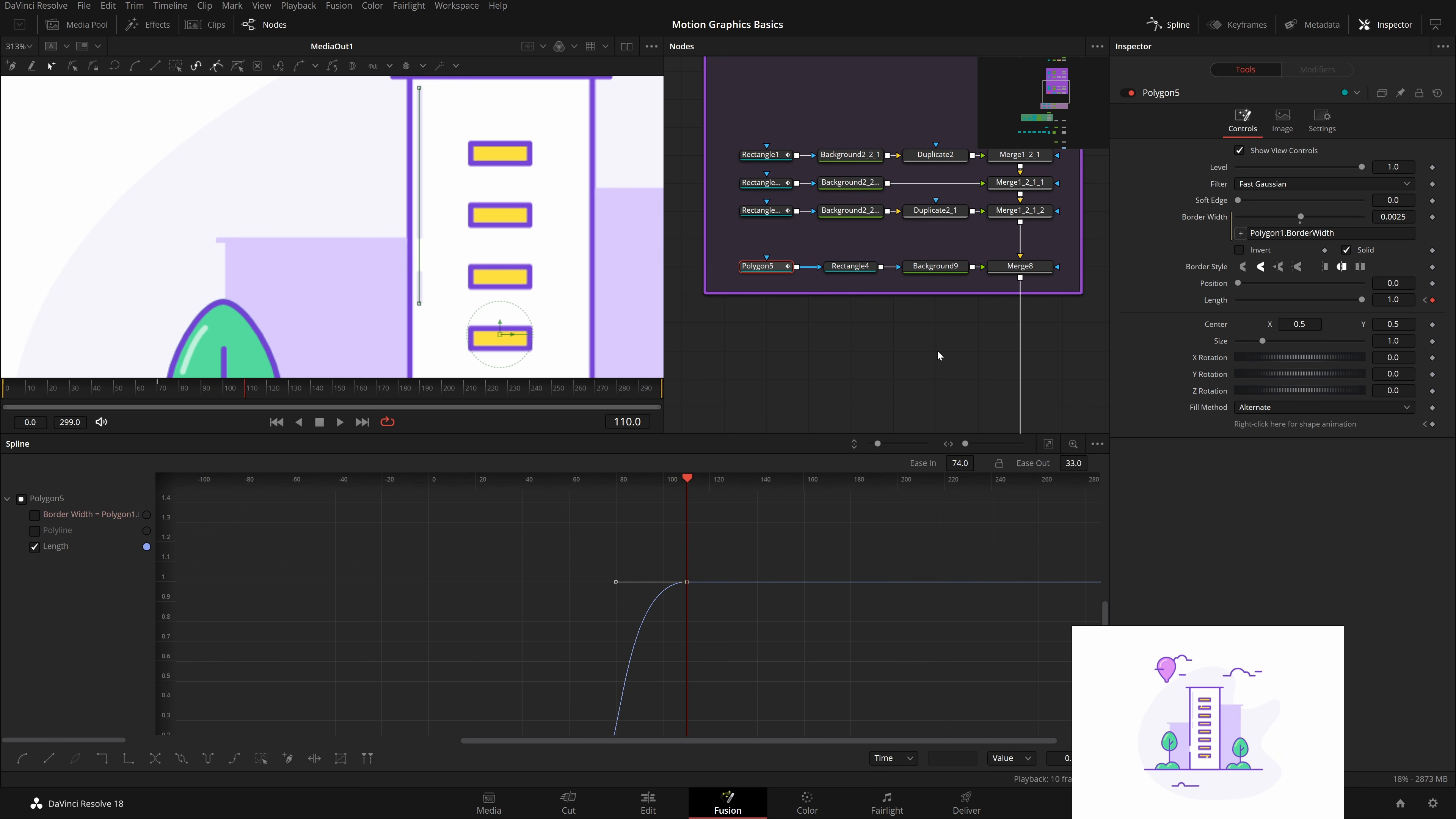
# Step: Preview Background3 and Merge2 from the colored buildings group in the viewer, and return the viewer to MediaOut1
pyautogui.scroll(-2, 938, 352)
pyautogui.moveTo(937, 351); pyautogui.dragTo(921, 224)
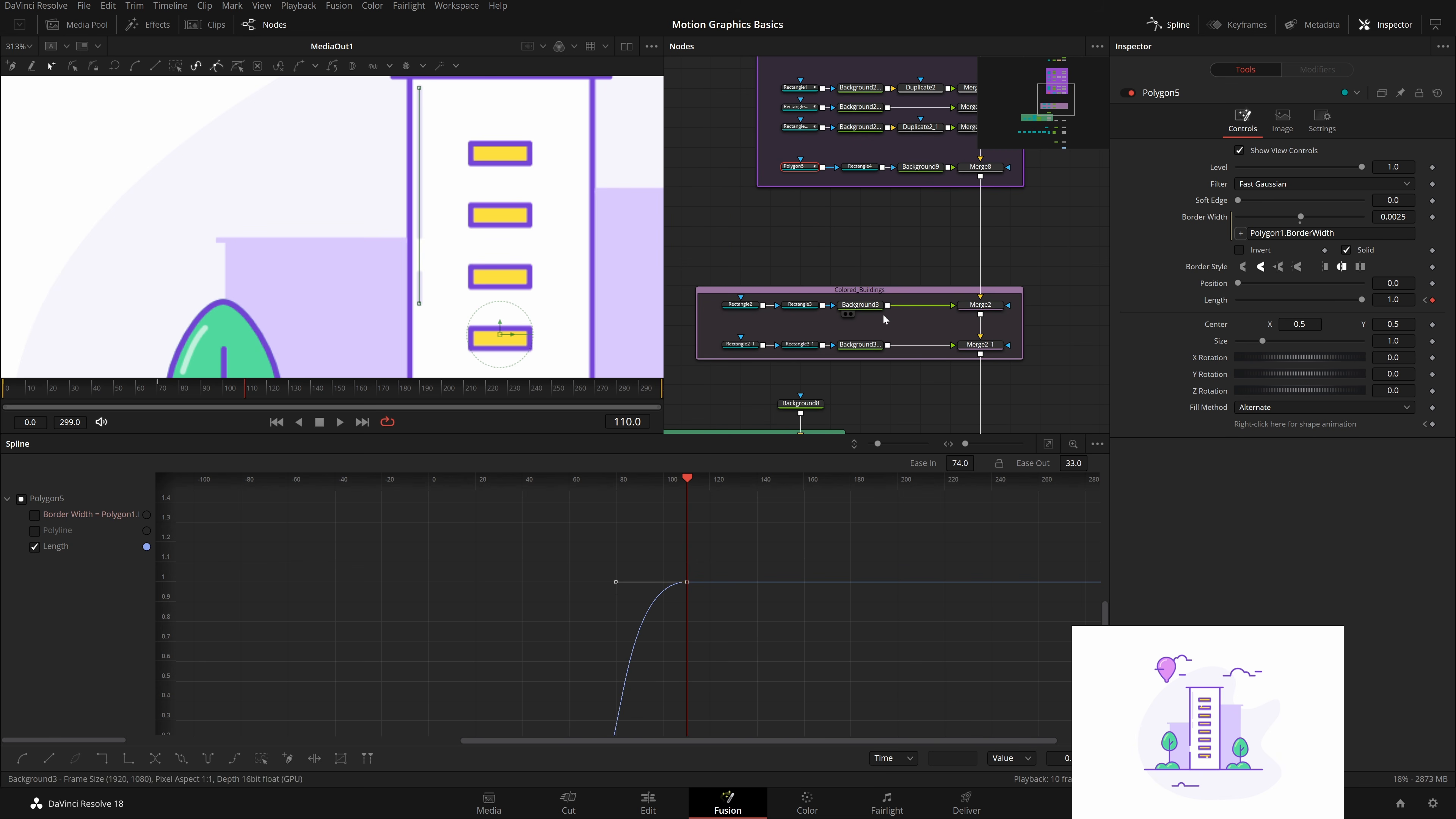
pyautogui.moveTo(883, 320); pyautogui.dragTo(890, 309)
pyautogui.scroll(-3, 447, 253)
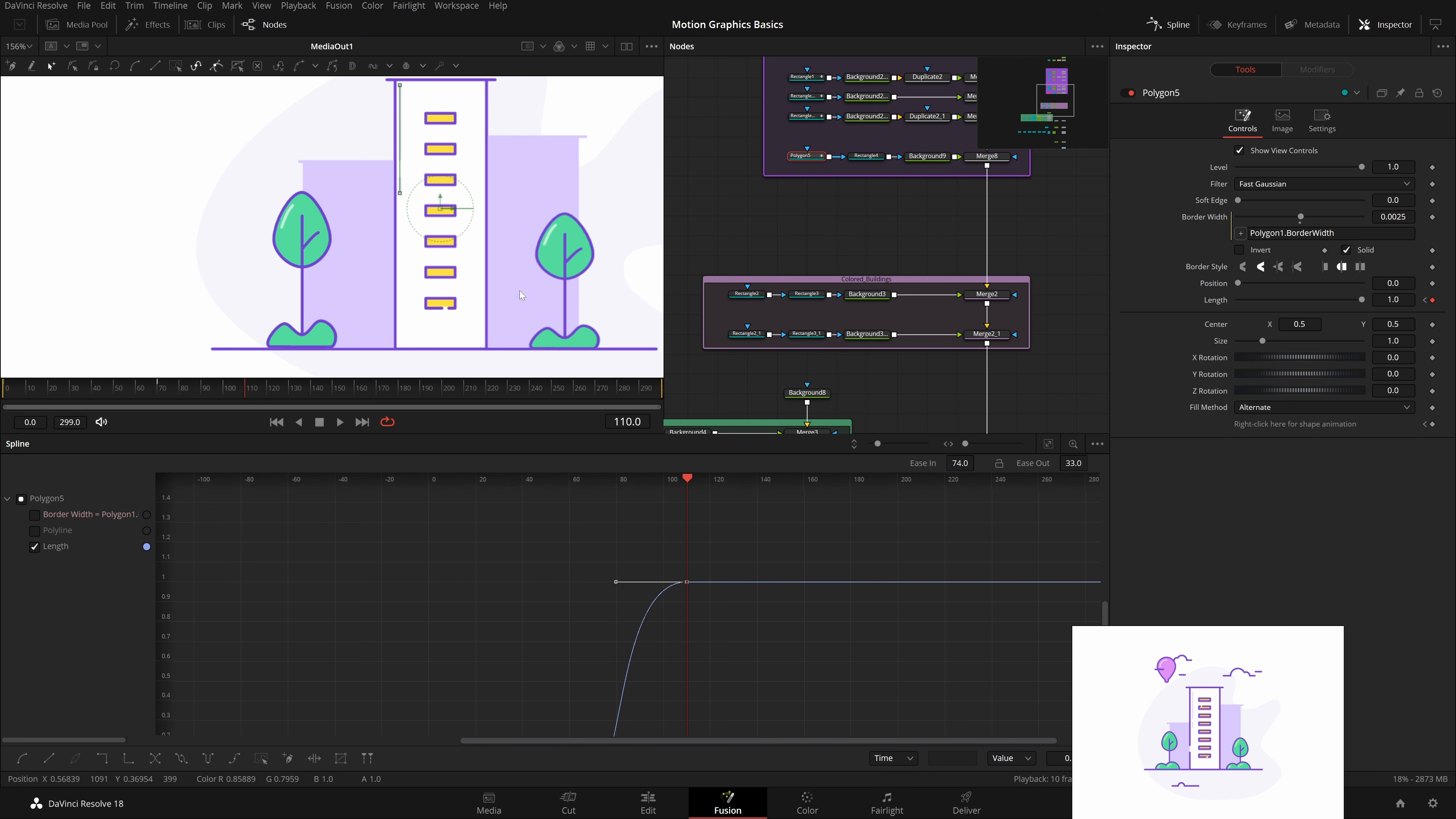
pyautogui.moveTo(1054, 370); pyautogui.dragTo(975, 349)
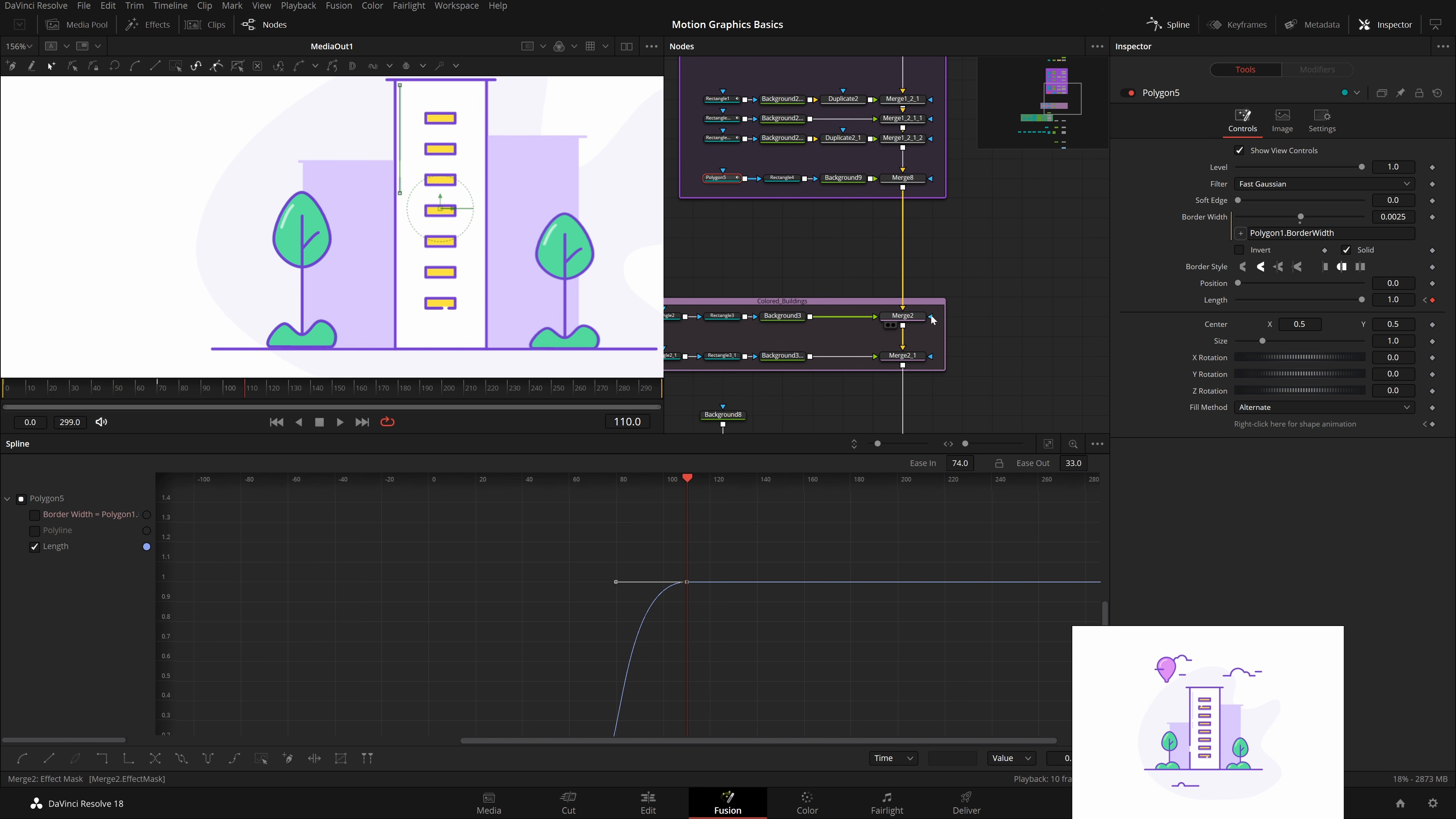
pyautogui.moveTo(933, 319); pyautogui.dragTo(1011, 304)
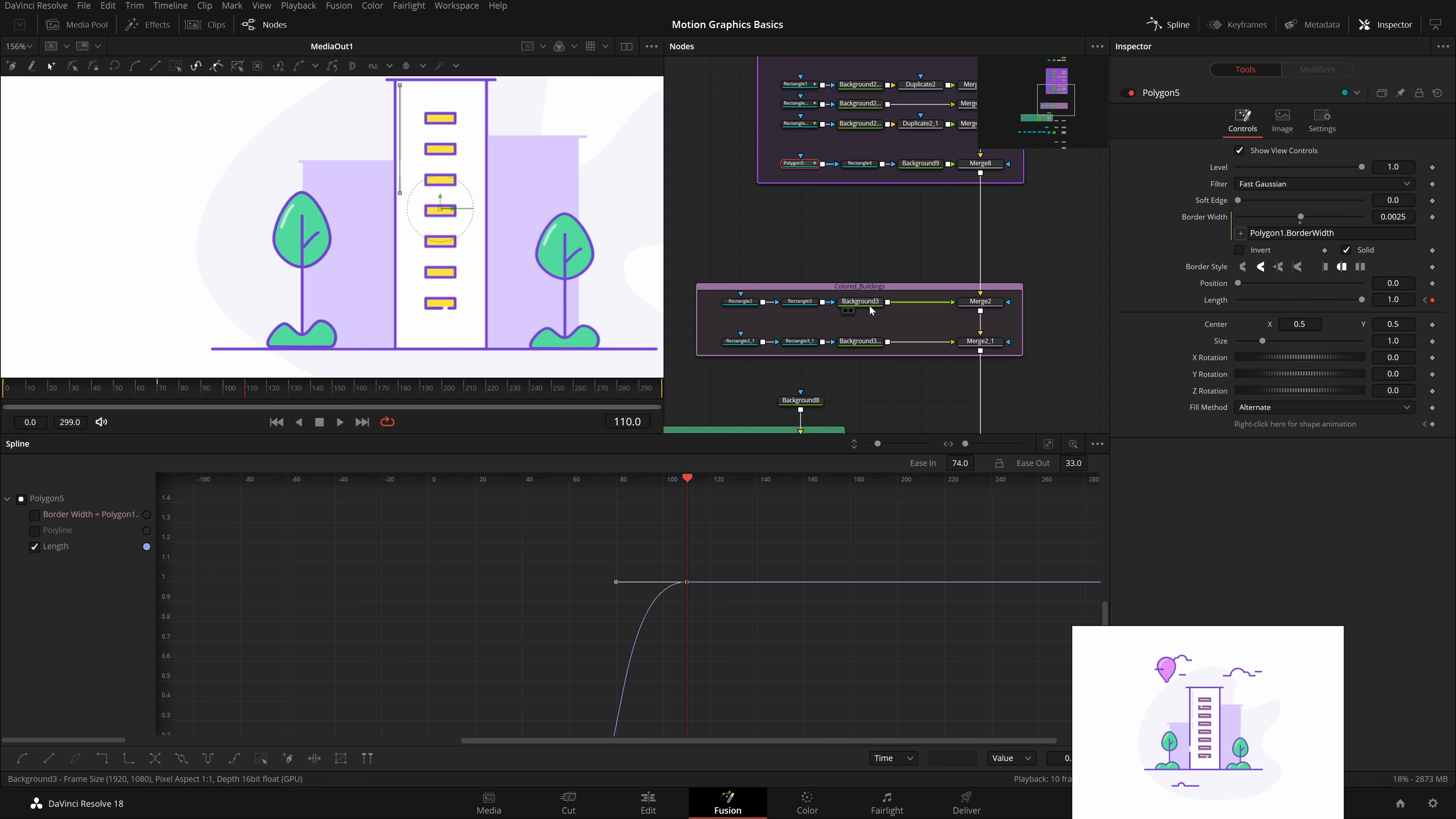
pyautogui.moveTo(870, 310); pyautogui.dragTo(442, 261)
pyautogui.moveTo(980, 301); pyautogui.dragTo(172, 259)
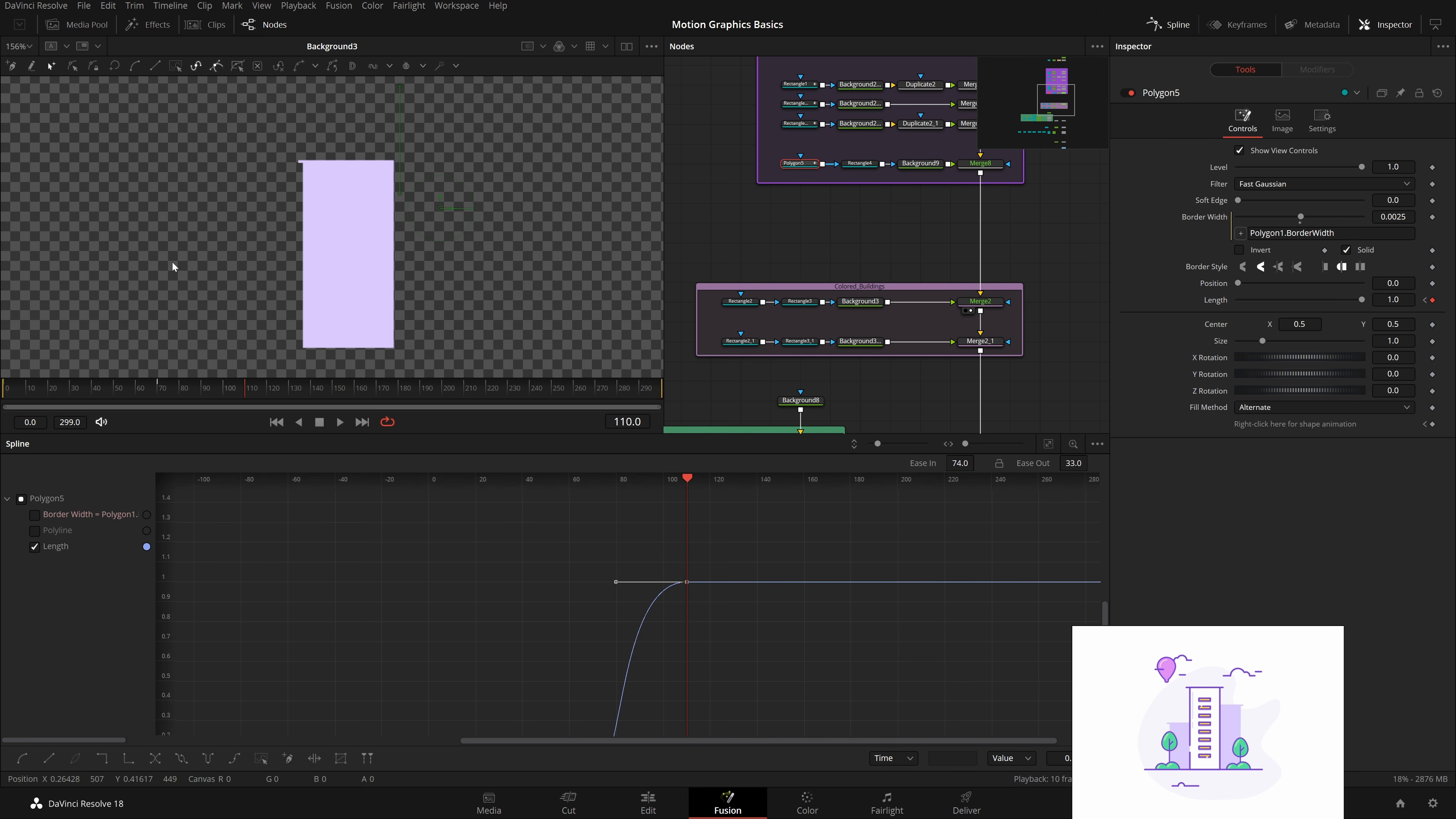
pyautogui.scroll(-8, 936, 274)
pyautogui.scroll(-5, 995, 378)
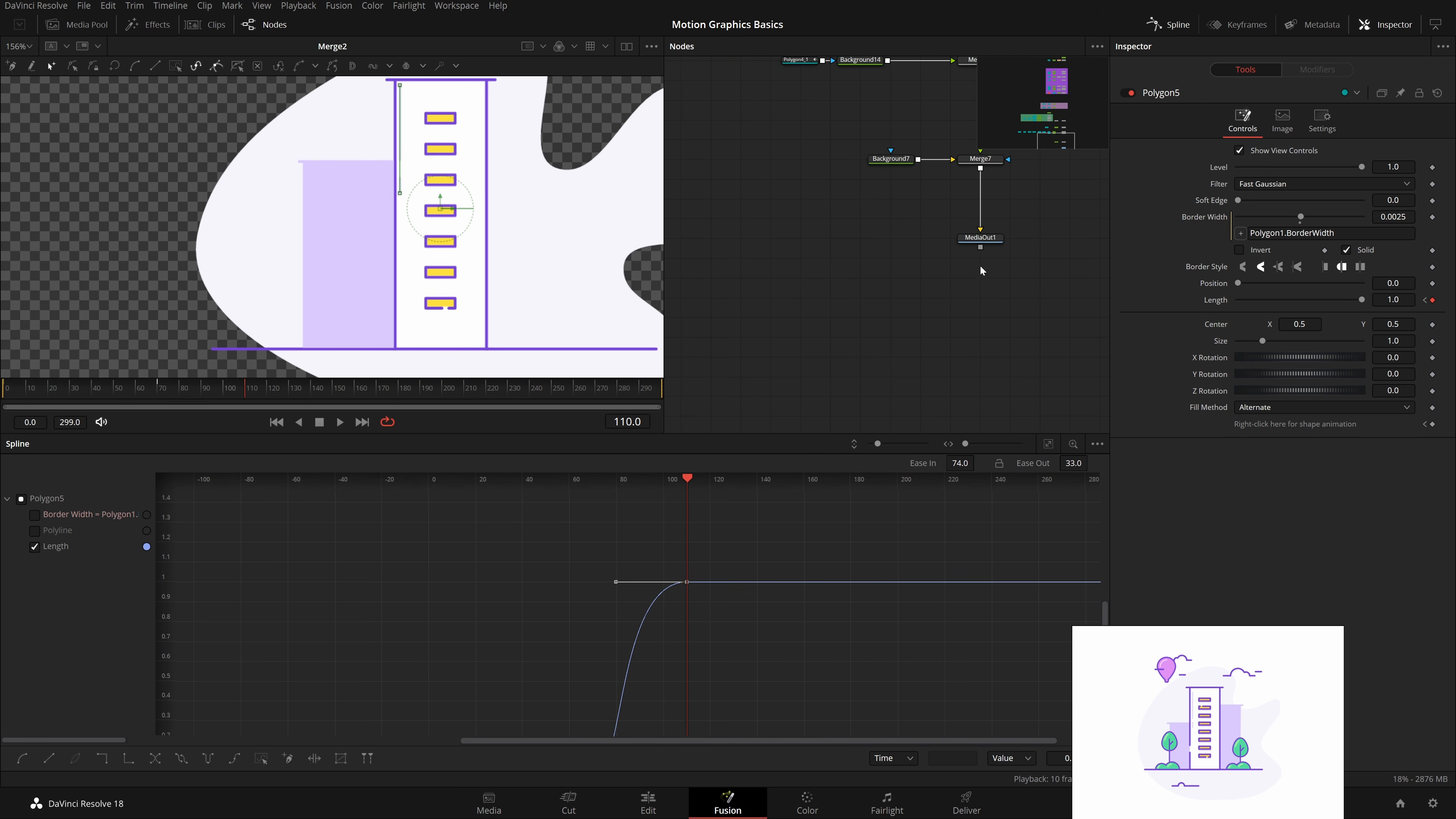
pyautogui.moveTo(979, 240); pyautogui.dragTo(573, 258)
pyautogui.scroll(5, 816, 294)
pyautogui.scroll(8, 816, 292)
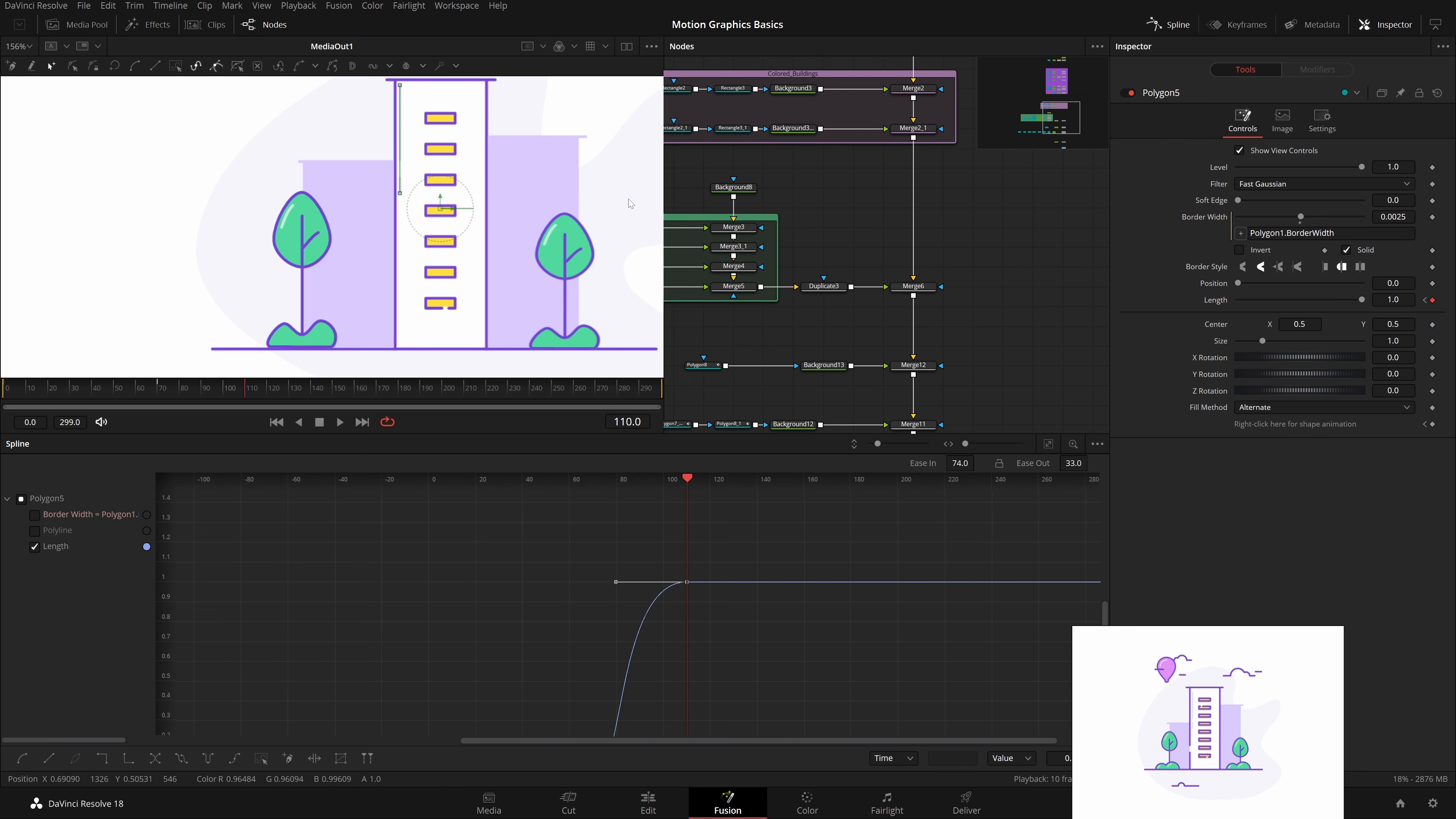
# Step: Add a Rectangle mask to Merge2 in the colored buildings group
pyautogui.click(883, 237)
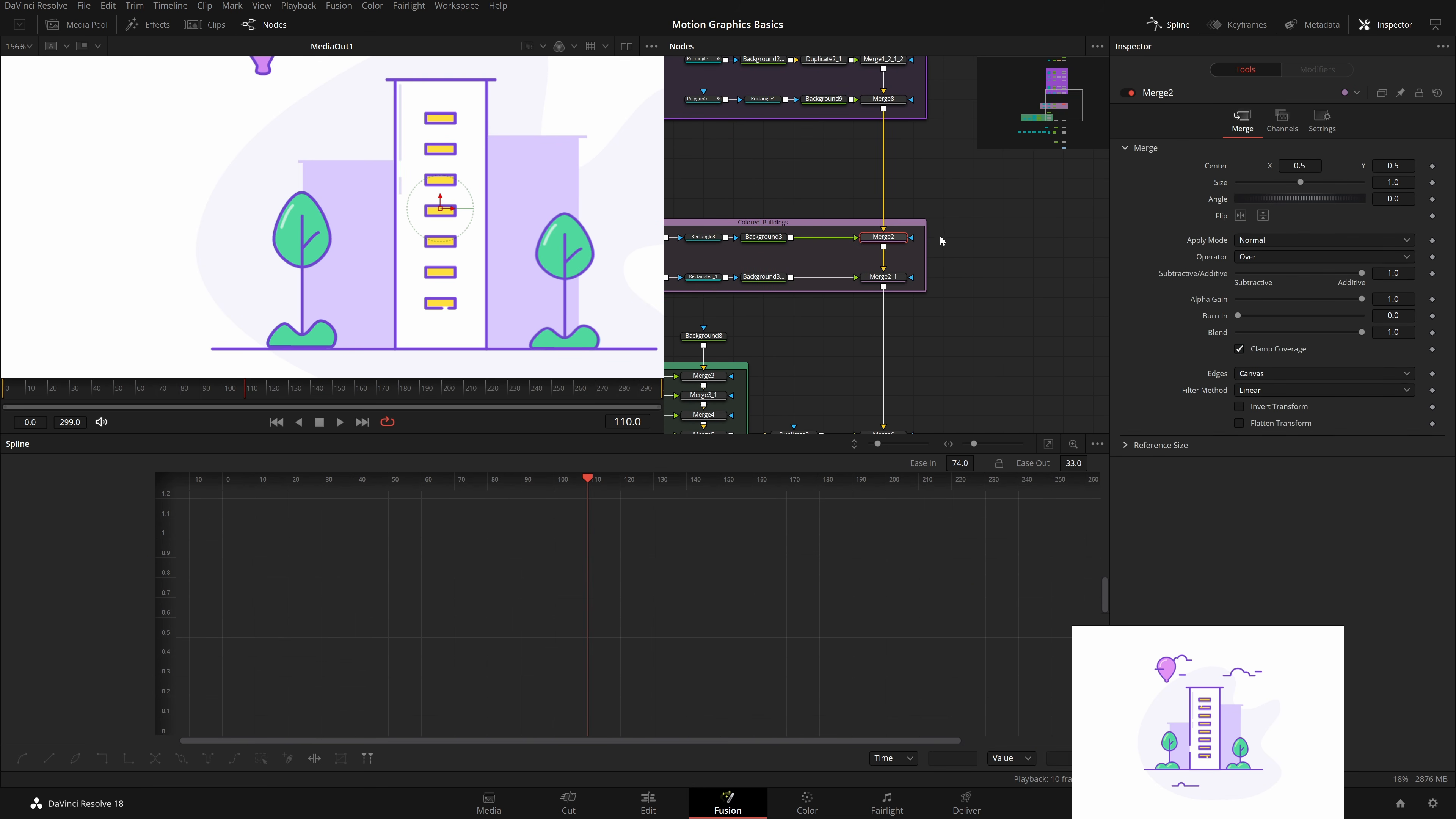
pyautogui.hotkey('shift', 'space')
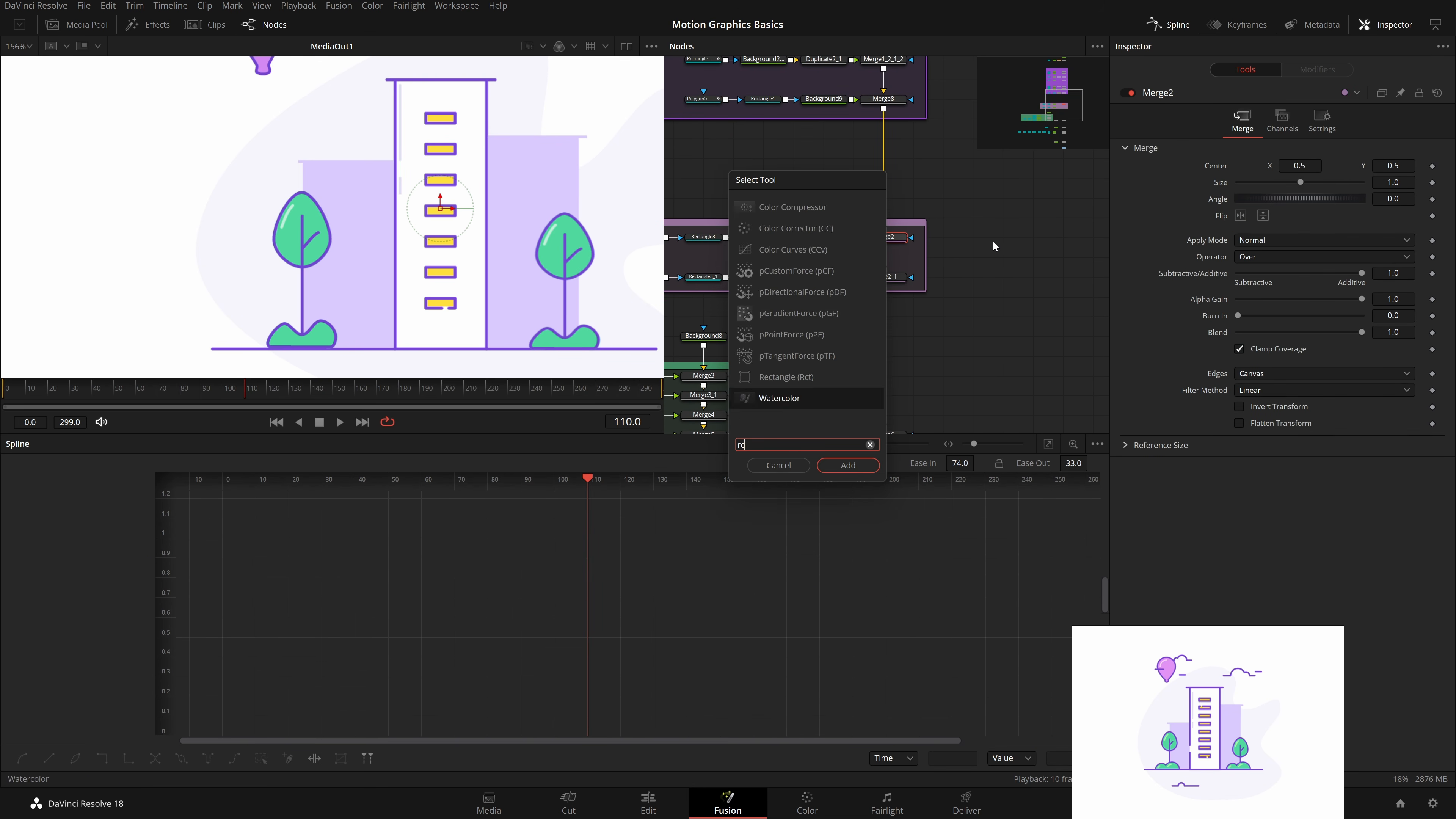
pyautogui.write('rect')
pyautogui.press('Return')
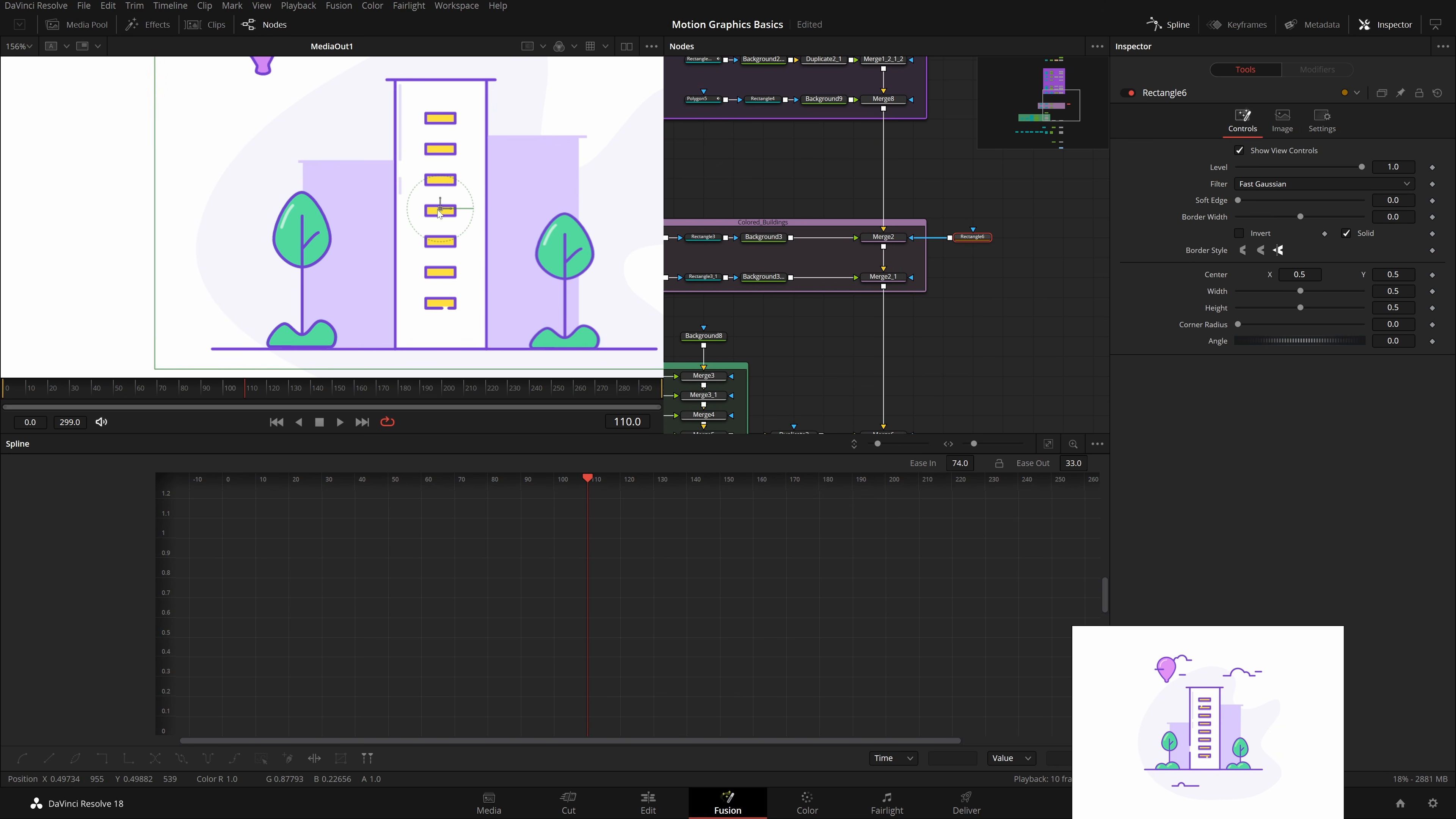
# Step: Turn off Auto Proxy and move the Rectangle6 mask below the ground line to about X 0.408, Y 0.018, hiding the left colored building
pyautogui.moveTo(440, 214); pyautogui.dragTo(342, 253)
pyautogui.rightClick(482, 421)
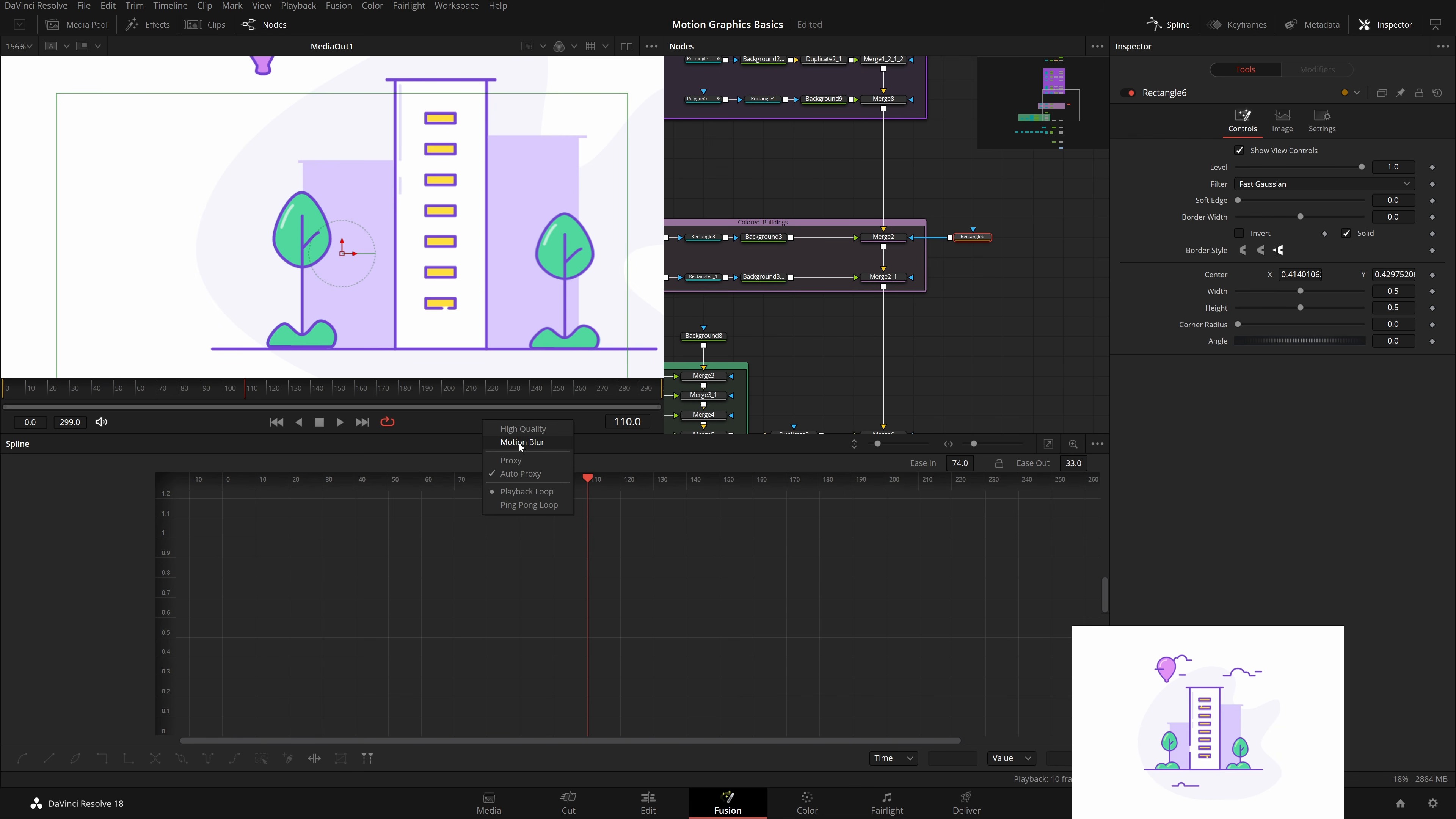
pyautogui.click(519, 474)
pyautogui.moveTo(340, 253); pyautogui.dragTo(331, 517)
pyautogui.moveTo(516, 285); pyautogui.dragTo(525, 243)
pyautogui.scroll(-1, 549, 230)
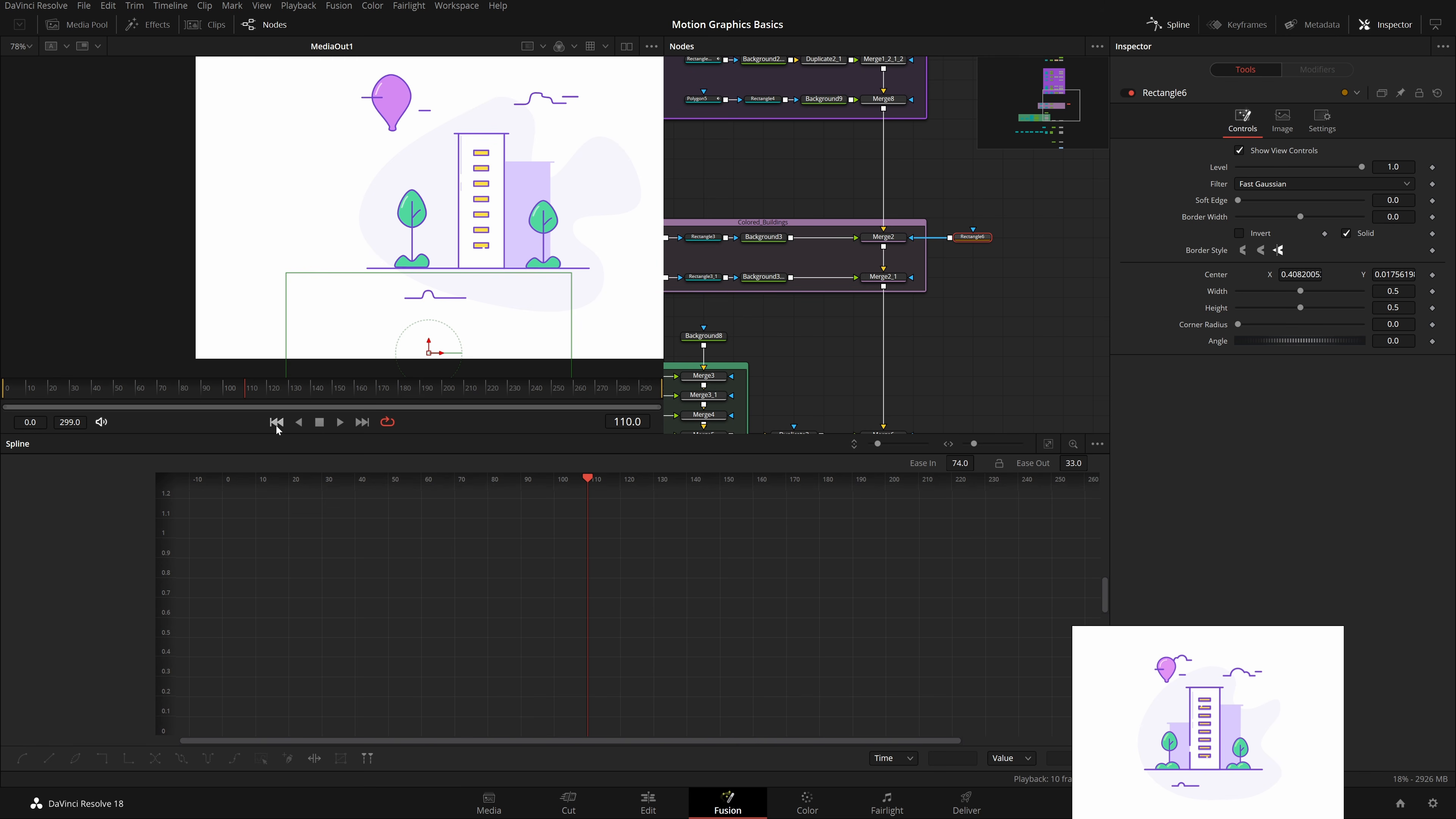
# Step: Keyframe the Center of Rectangle6 from below the ground line at frame 95 up to Y about 0.367 at frame 140
pyautogui.moveTo(214, 388); pyautogui.dragTo(218, 402)
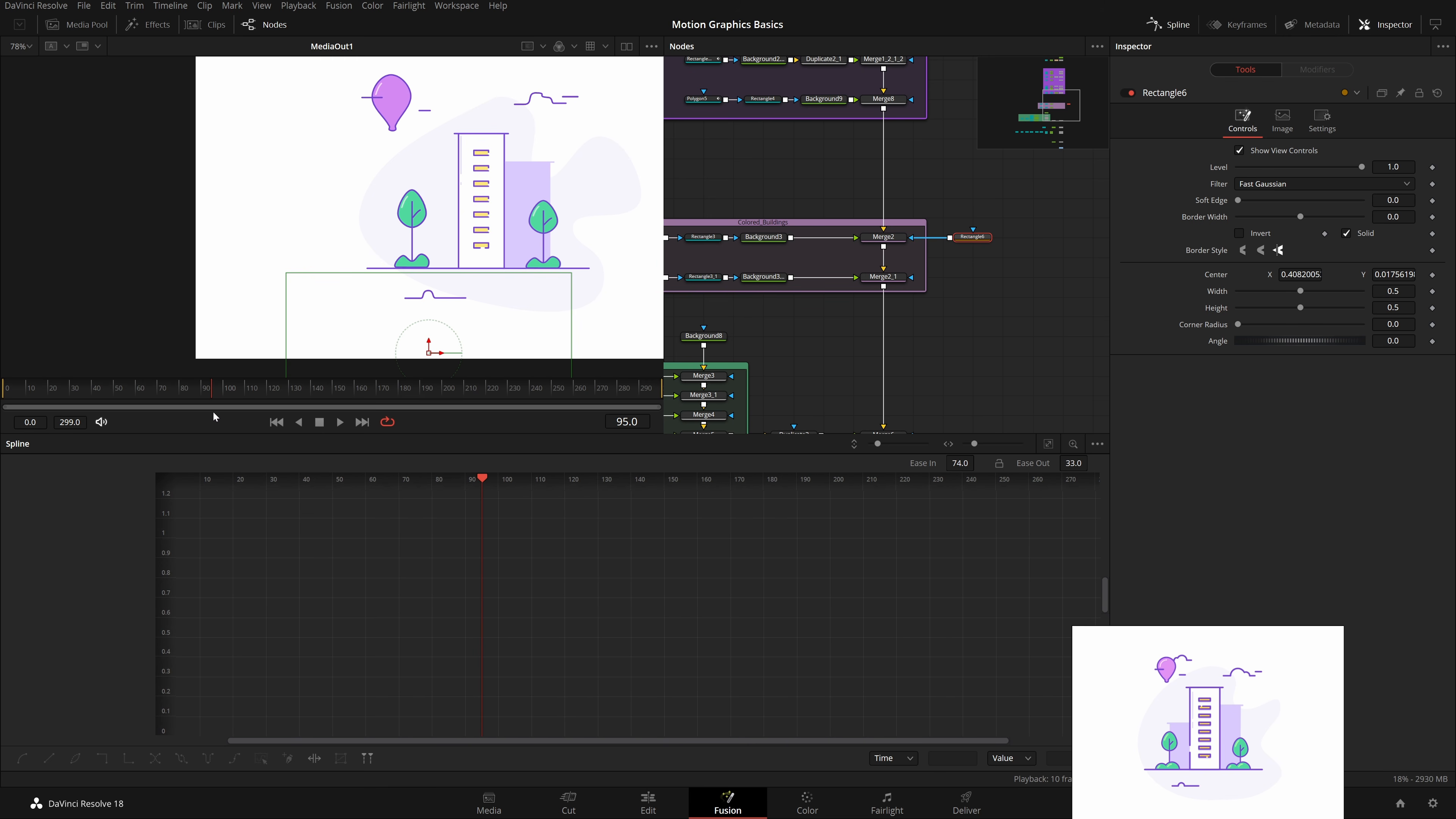
pyautogui.click(1434, 276)
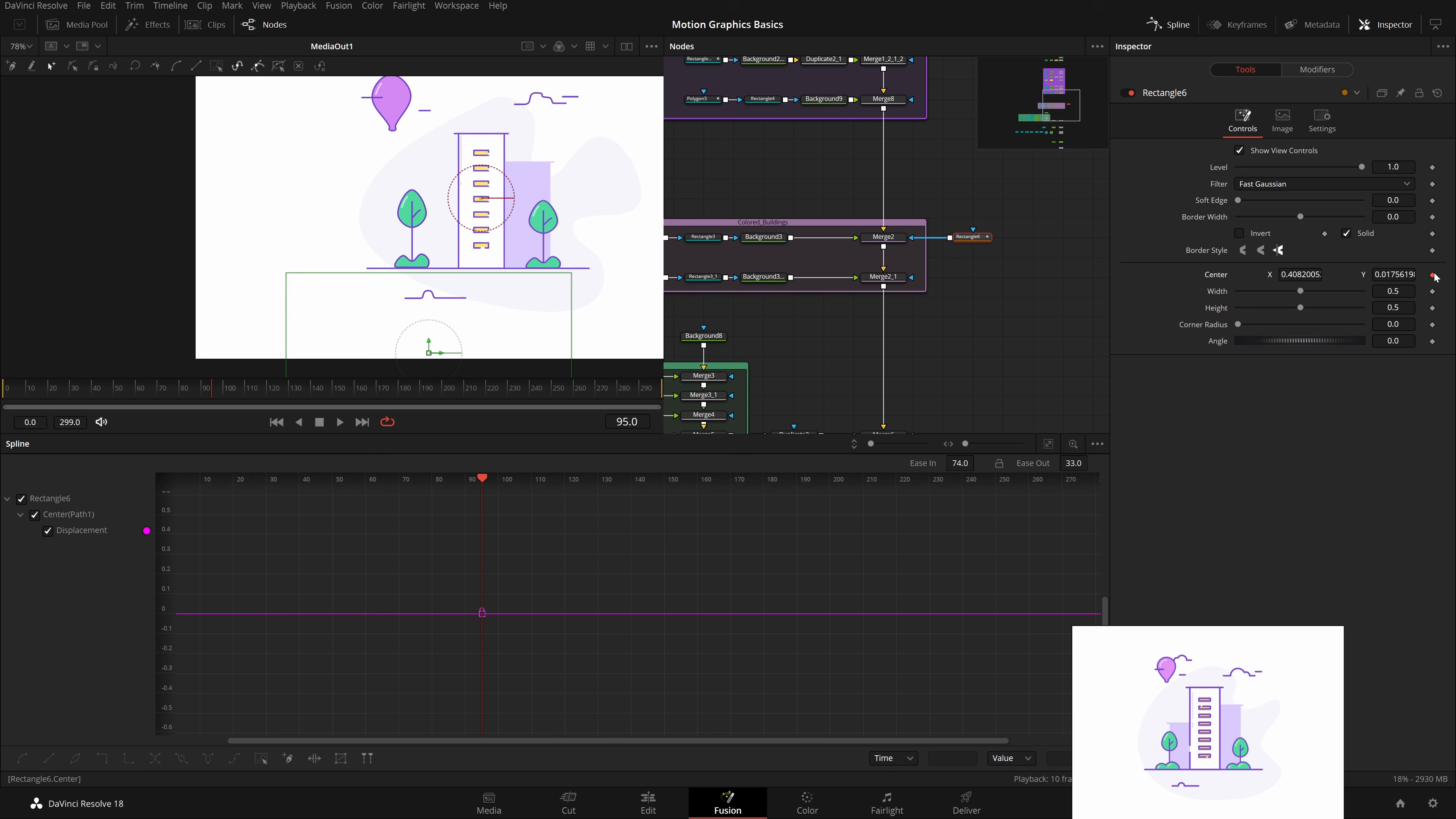
pyautogui.click(248, 395)
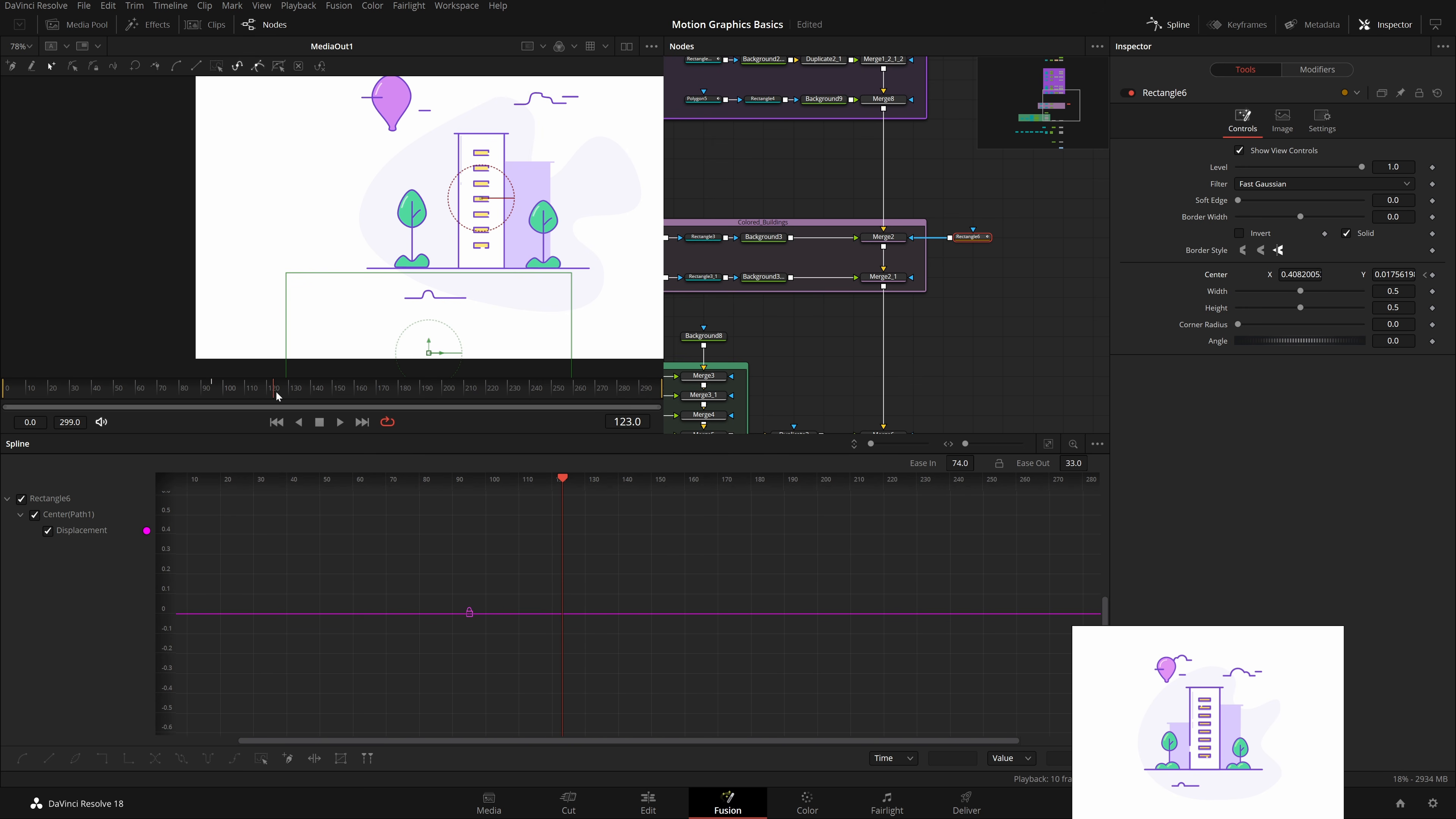
pyautogui.click(219, 396)
pyautogui.moveTo(220, 411); pyautogui.dragTo(212, 411)
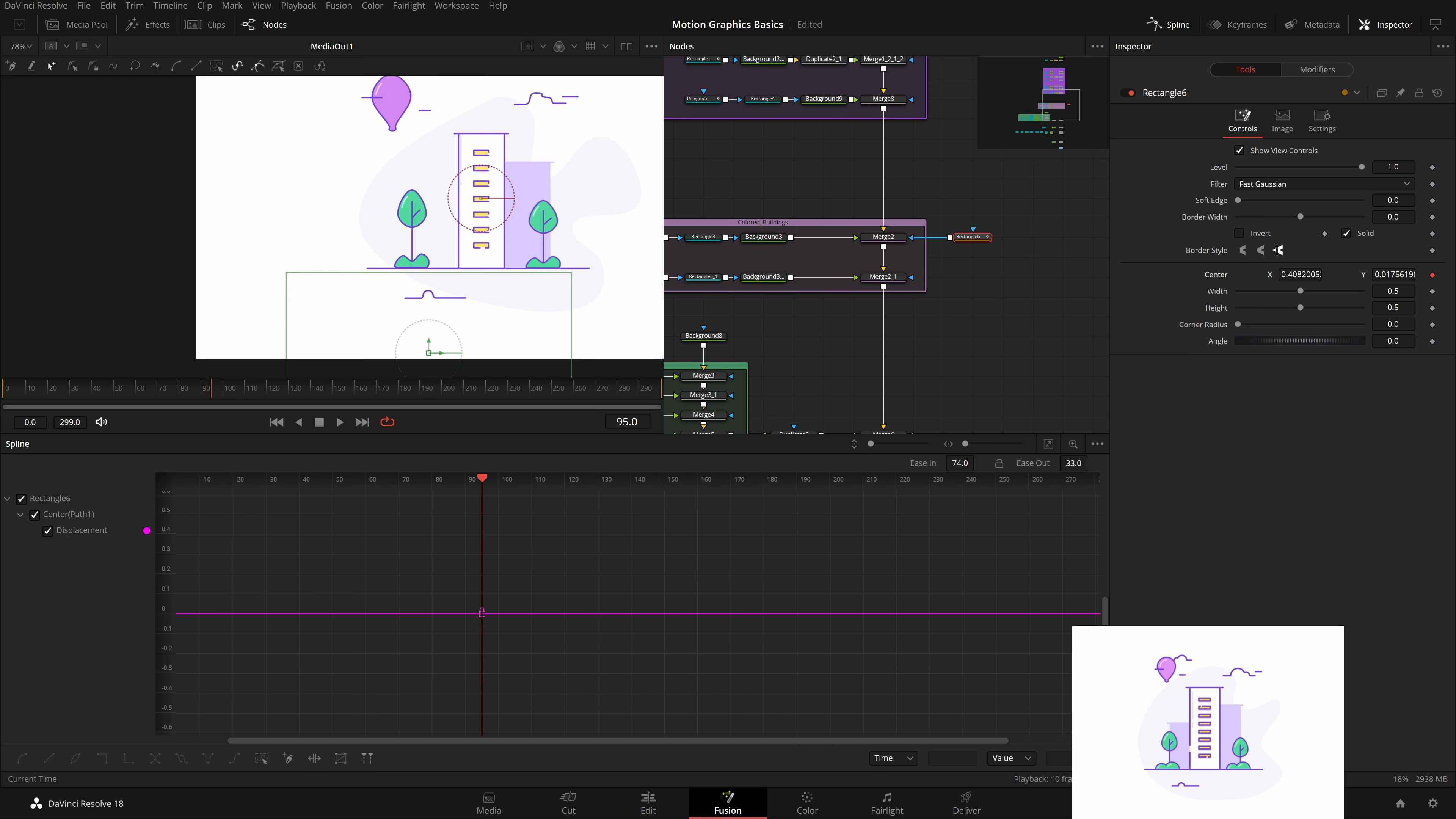
pyautogui.click(635, 421)
pyautogui.write('+50')
pyautogui.press('Return')
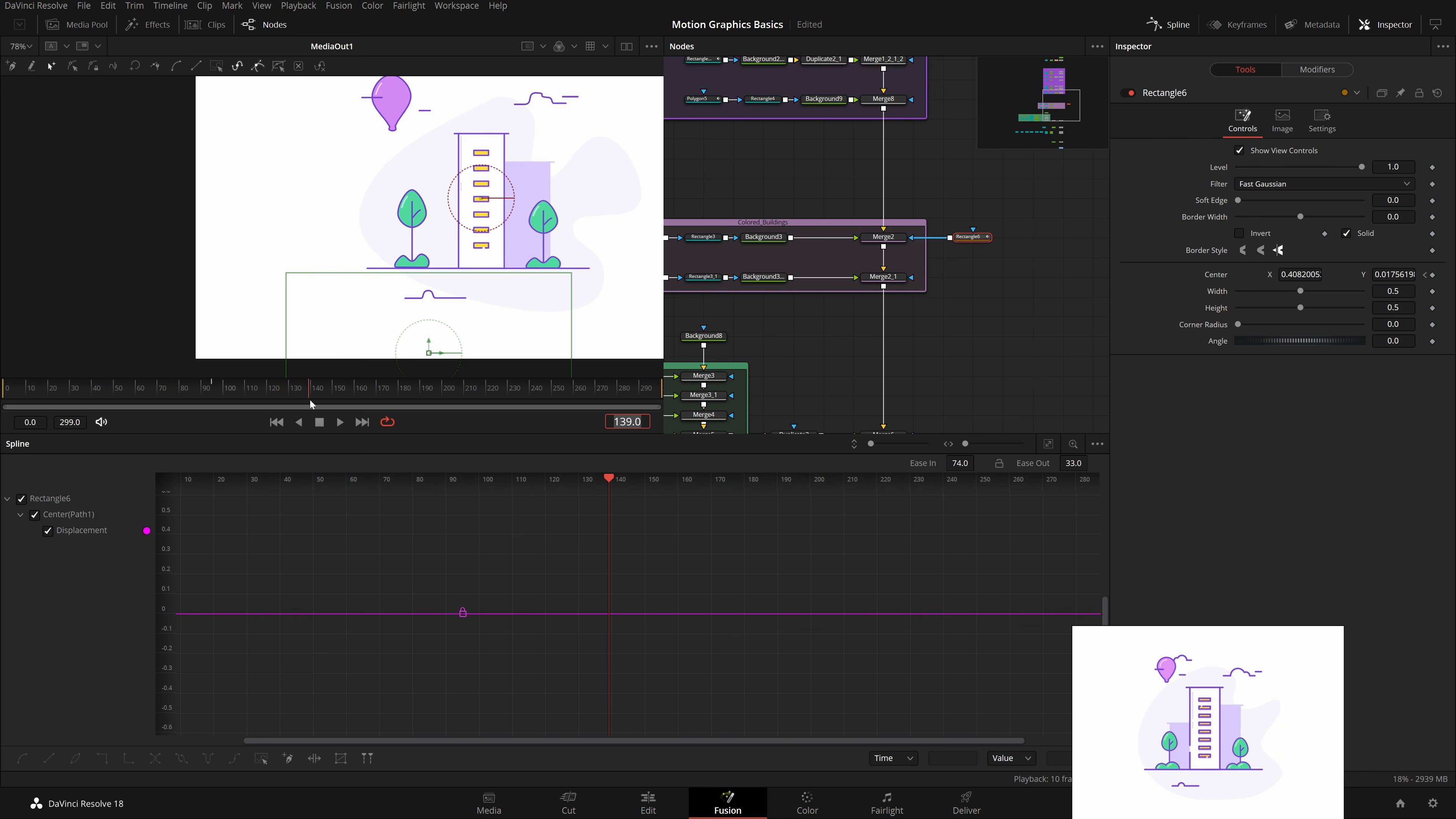
pyautogui.moveTo(430, 342); pyautogui.dragTo(437, 229)
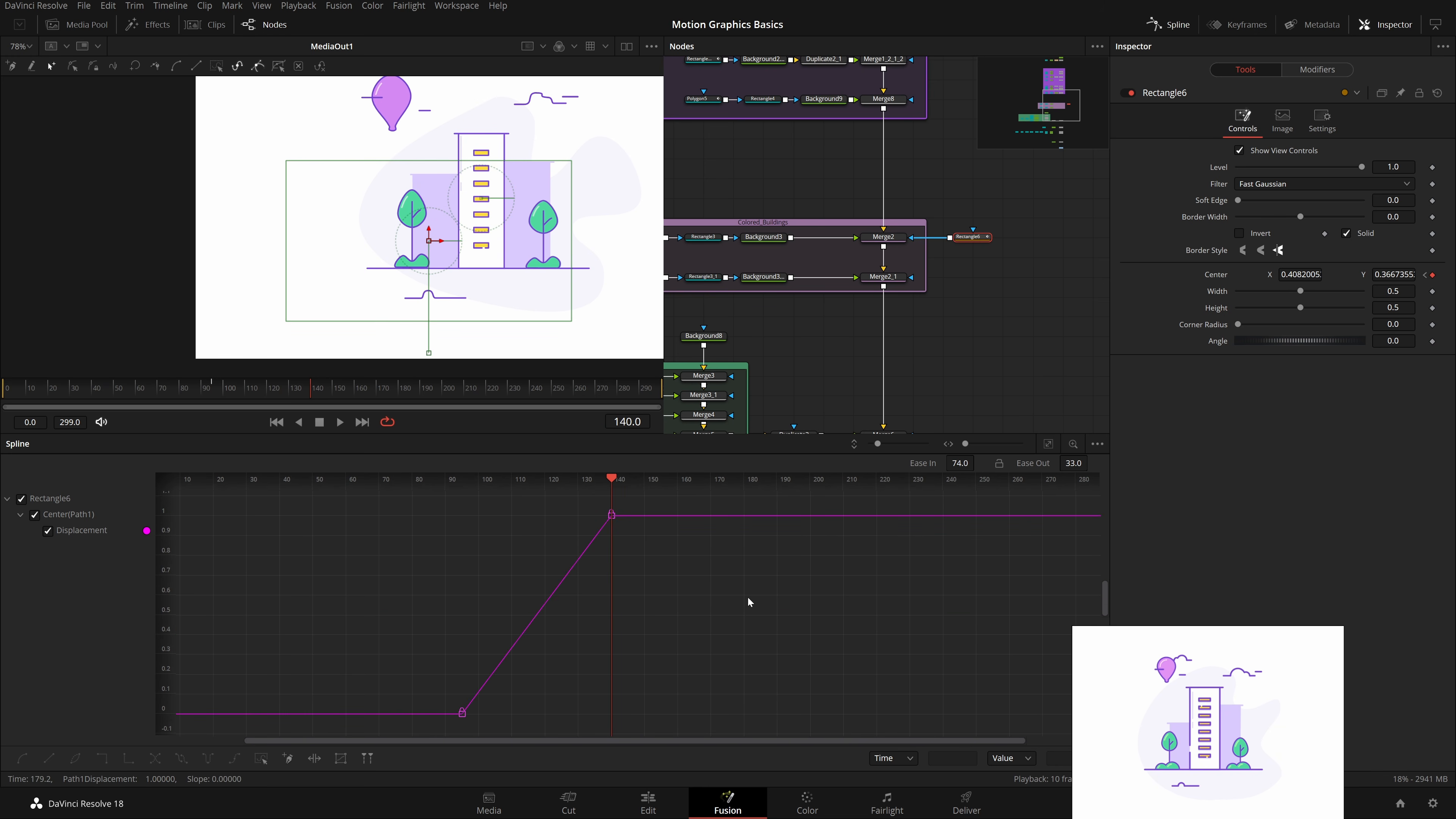
# Step: Smooth both Displacement keyframes of Rectangle6 and set Ease In to about 85.5
pyautogui.hotkey('ctrl', 'a')
pyautogui.press('f')
pyautogui.moveTo(917, 462); pyautogui.dragTo(855, 434)
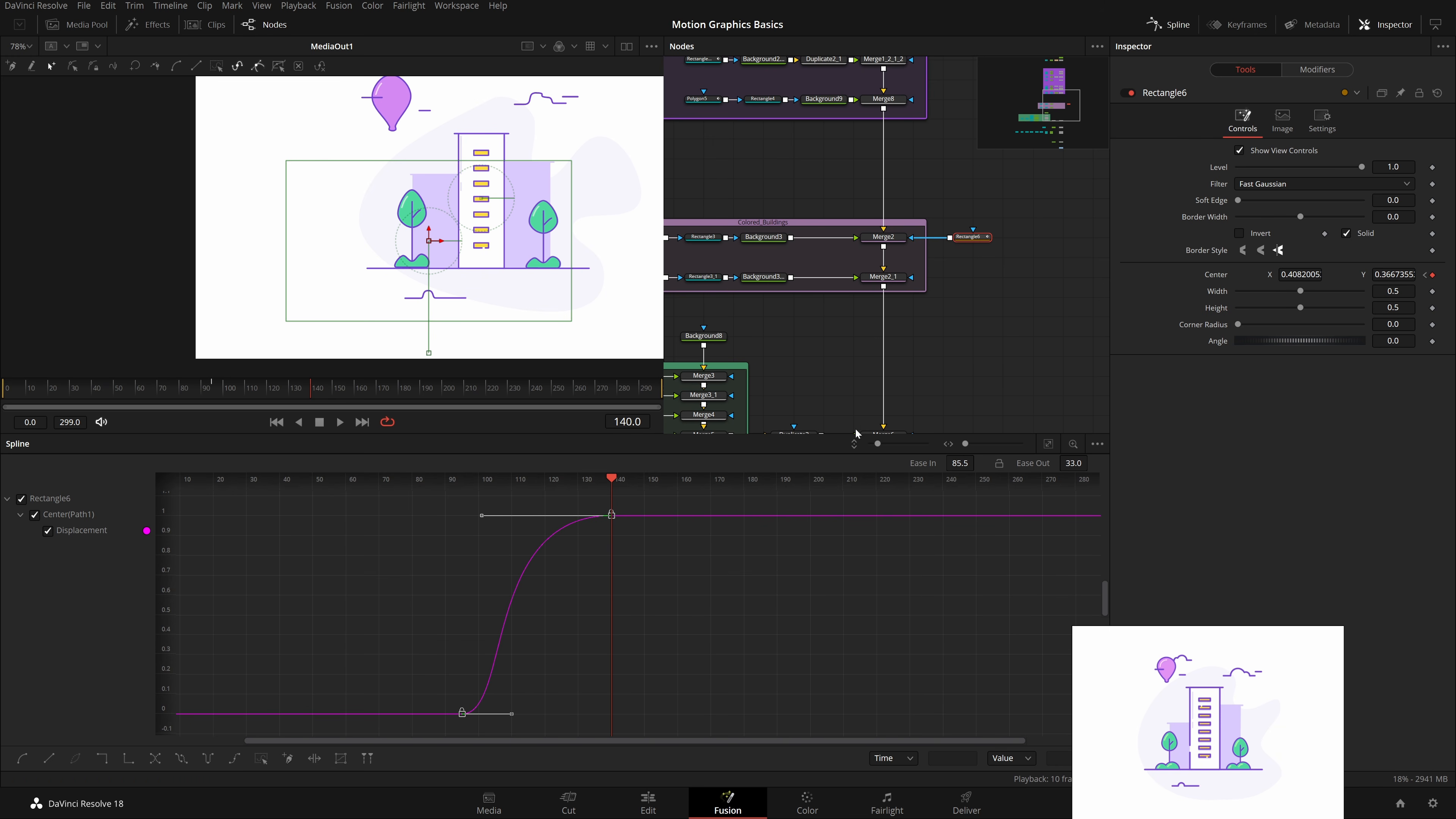
# Step: Paste a copy of the animated Rectangle6 mask and connect it as the mask of Merge2_1
pyautogui.click(980, 238)
pyautogui.click(970, 289)
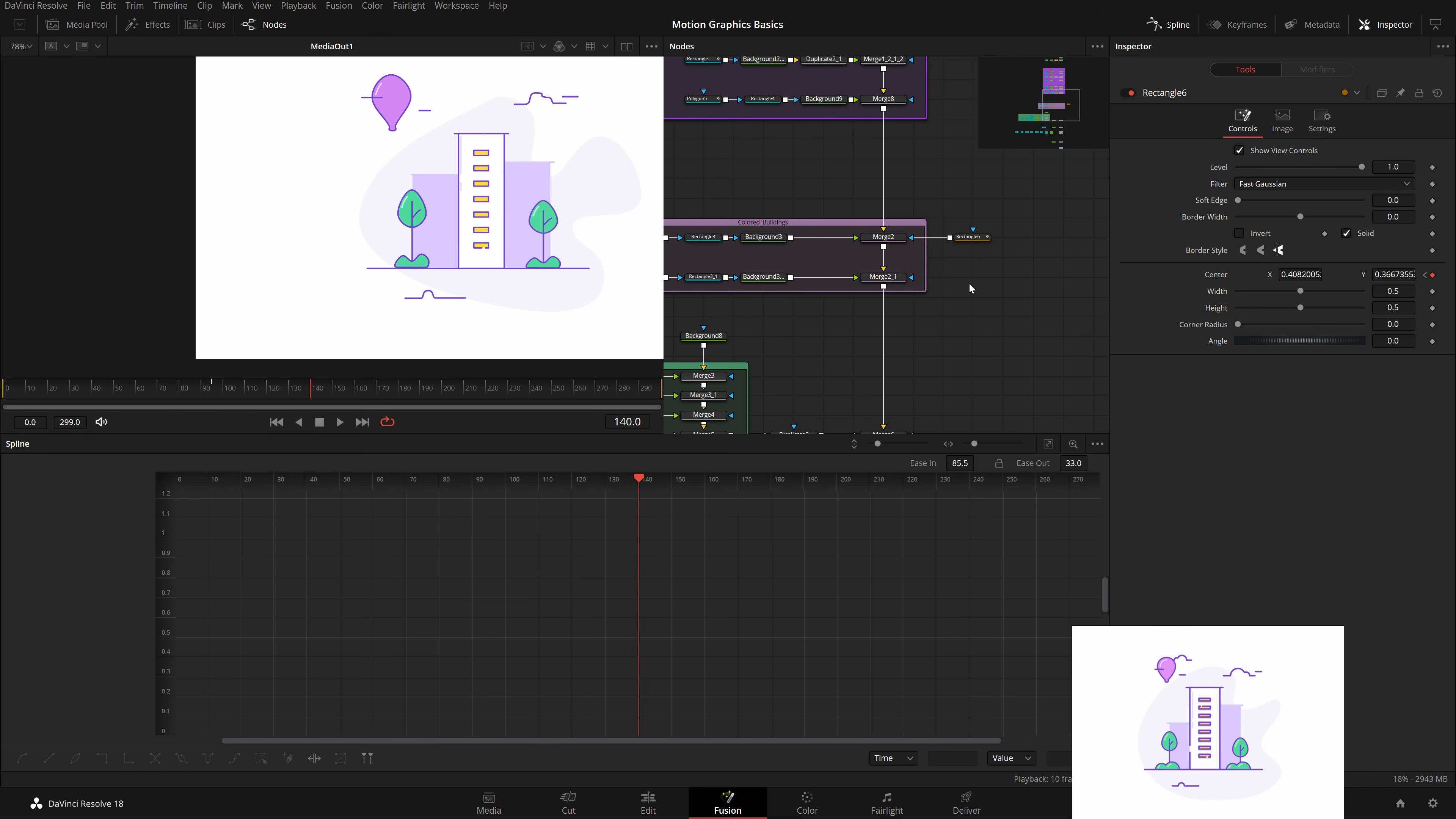
pyautogui.hotkey('ctrl', 'v')
pyautogui.moveTo(950, 277); pyautogui.dragTo(901, 282)
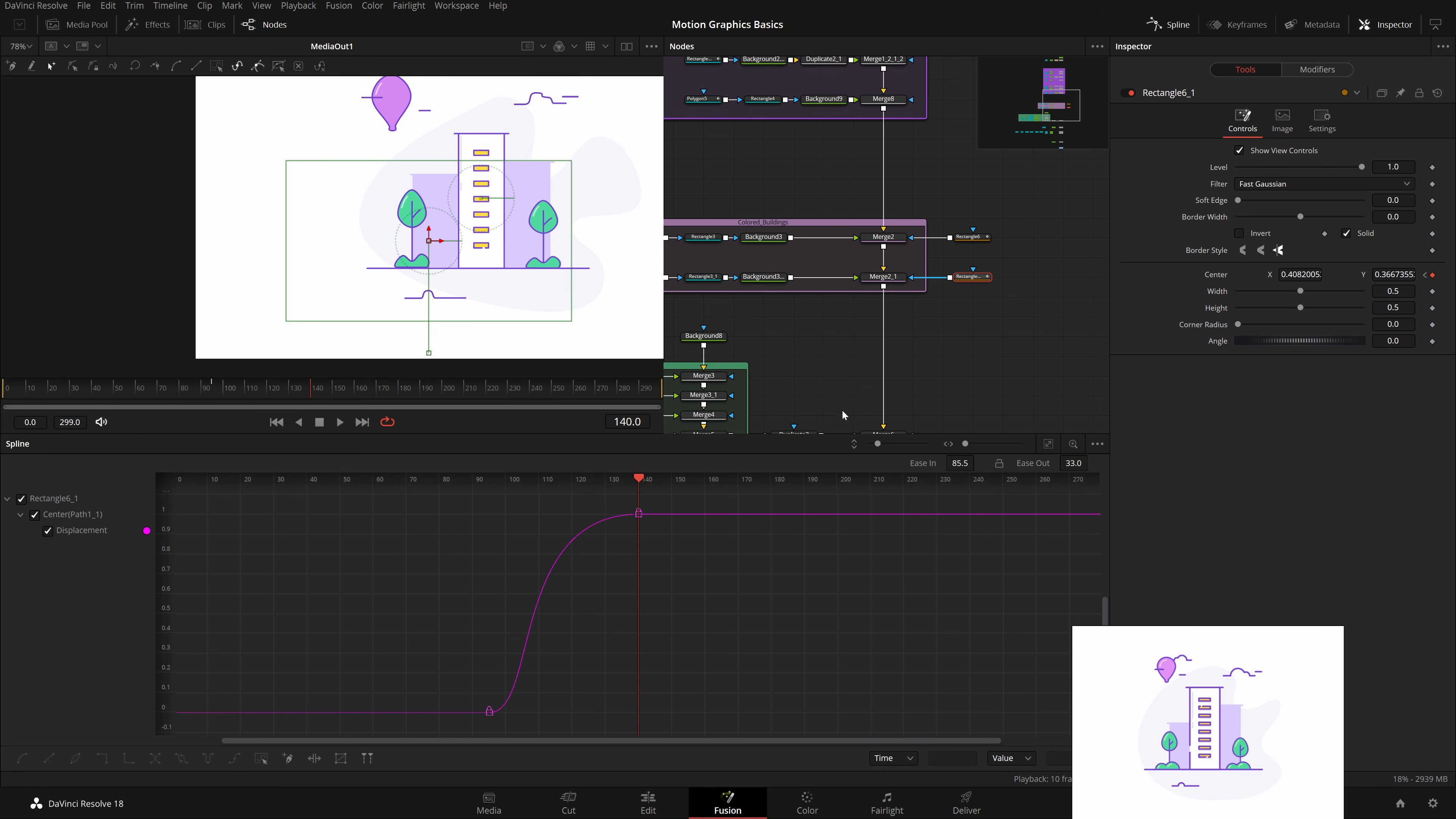
# Step: Set the Ease In of the last Rectangle6_1 Displacement keyframe to about 87.0 and save the project
pyautogui.moveTo(709, 498); pyautogui.dragTo(592, 712)
pyautogui.hotkey('ctrl', 's')
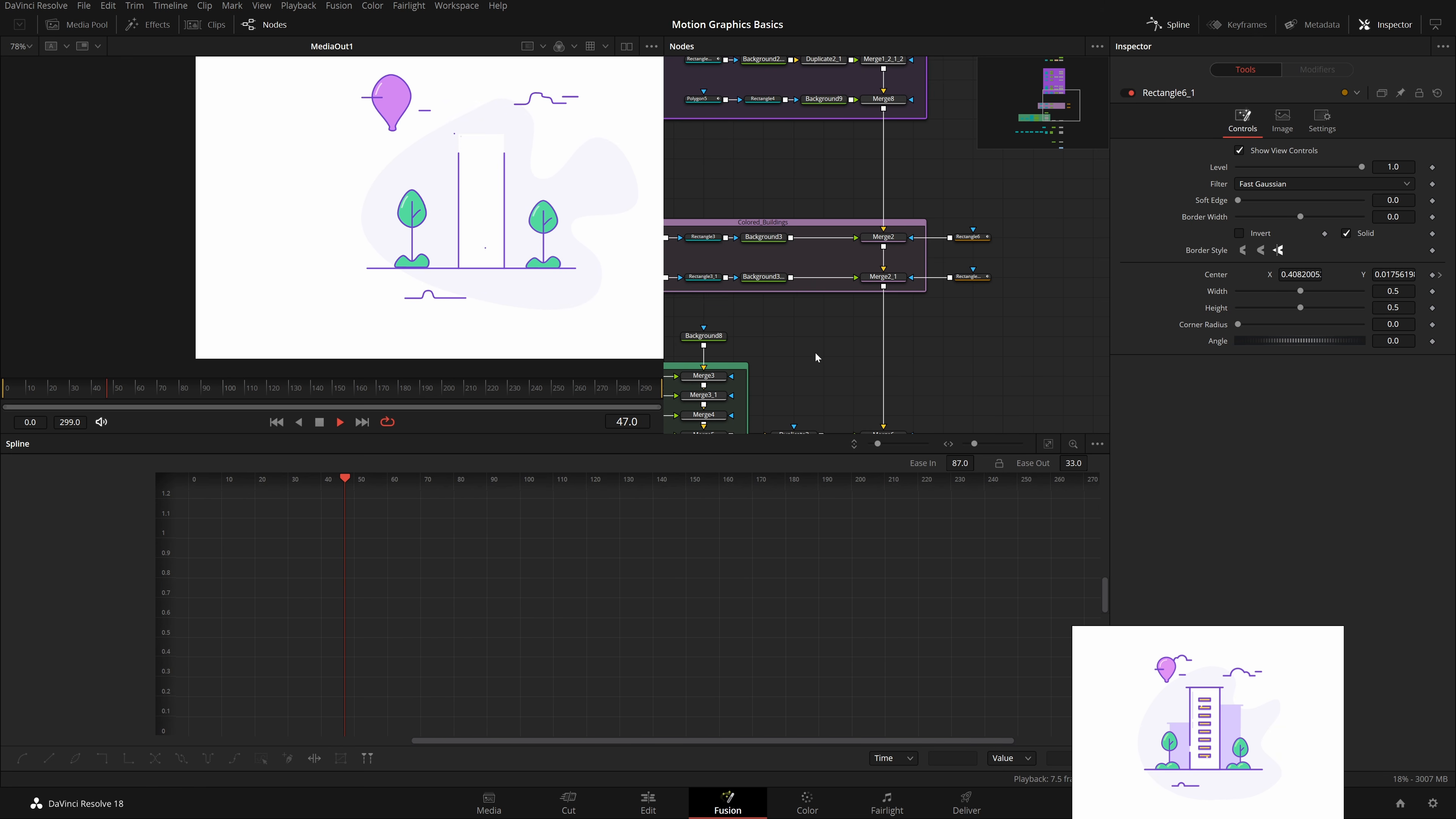
pyautogui.press('space')
# Step: Inspect frame 0 up close and check Rectangle2, Rectangle2_1 and Polygon6 as possible sources of the stray dots
pyautogui.moveTo(814, 349); pyautogui.dragTo(1035, 394)
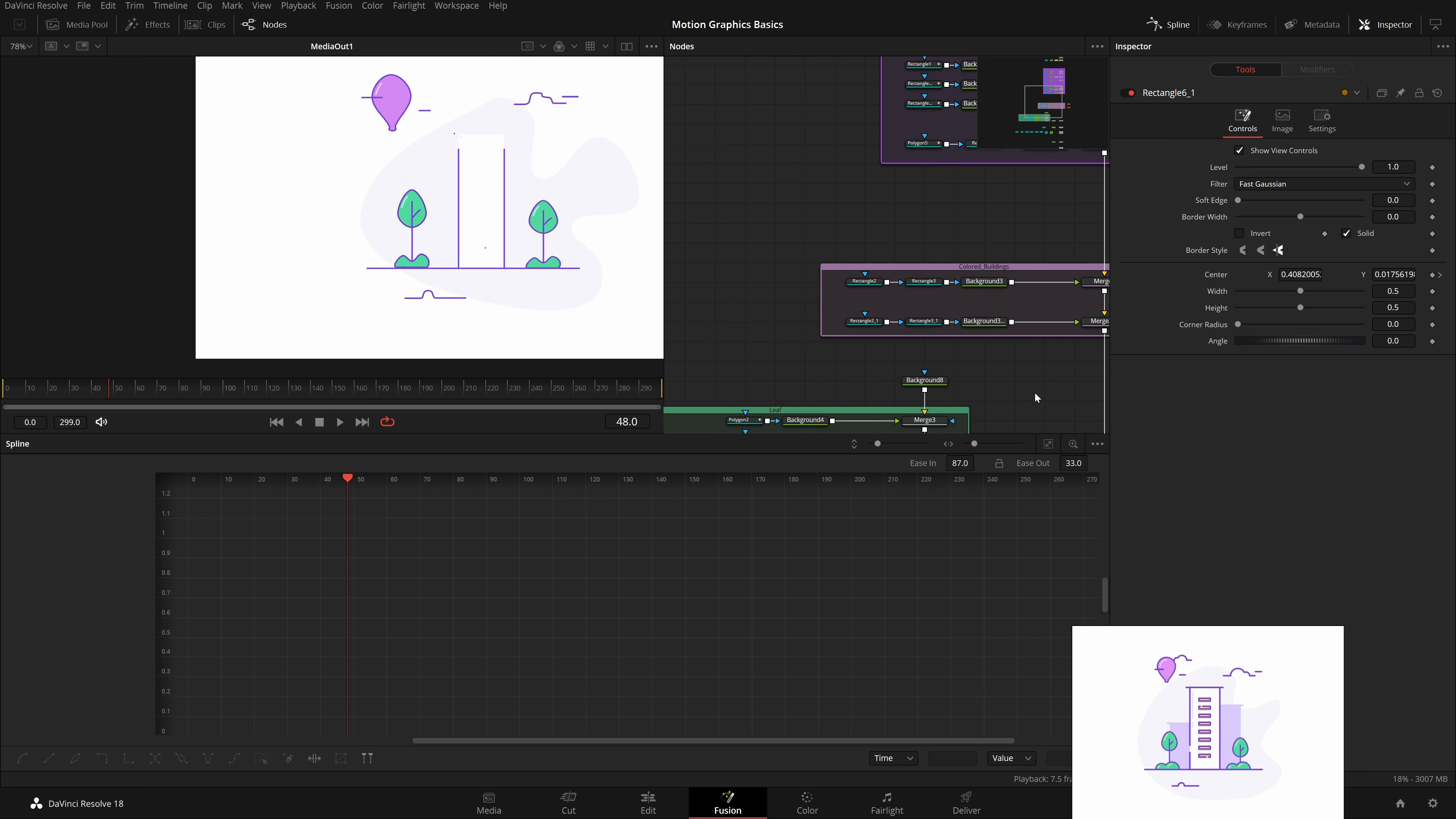
pyautogui.press('Home')
pyautogui.scroll(2, 458, 272)
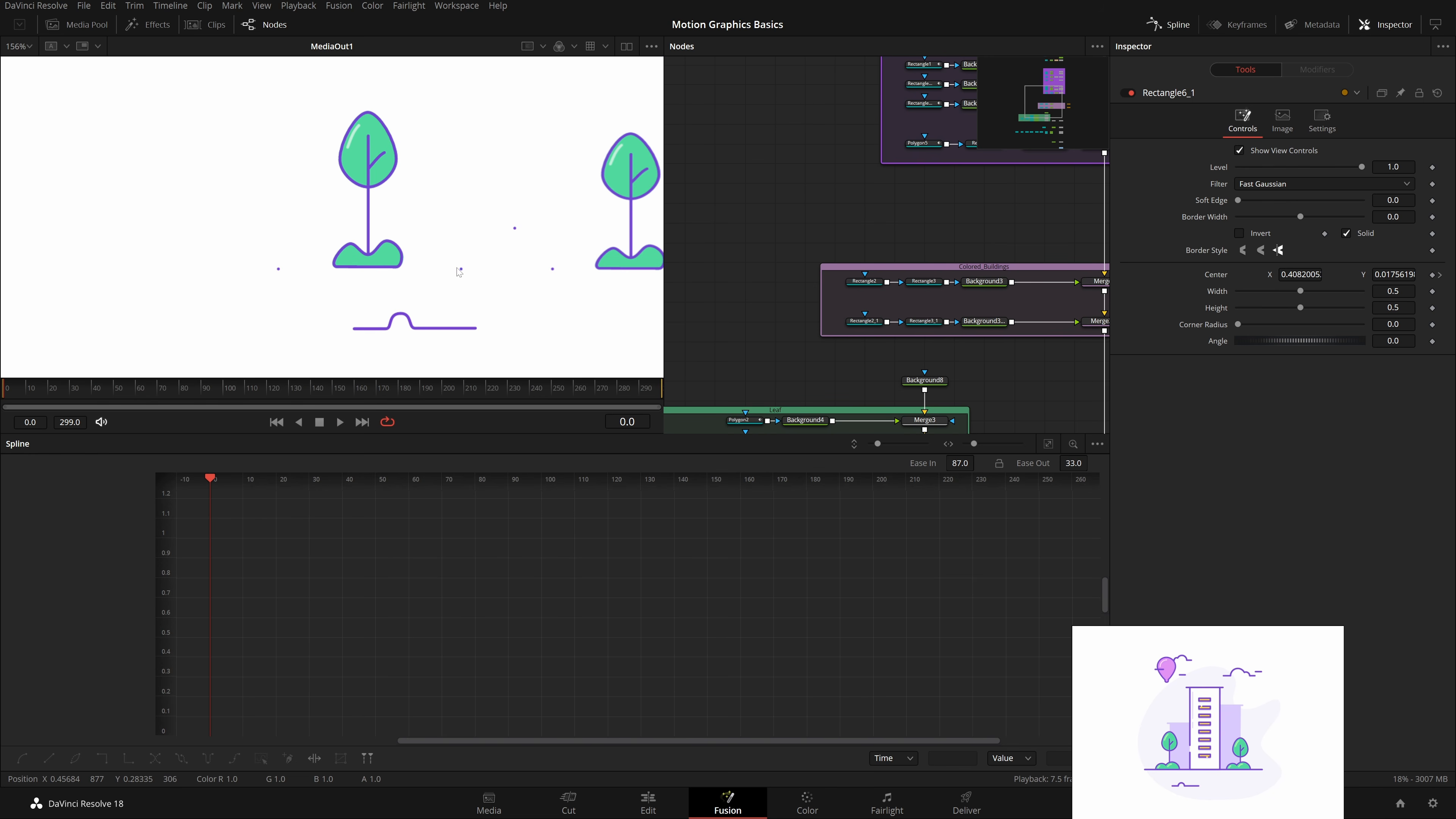
pyautogui.scroll(3, 940, 252)
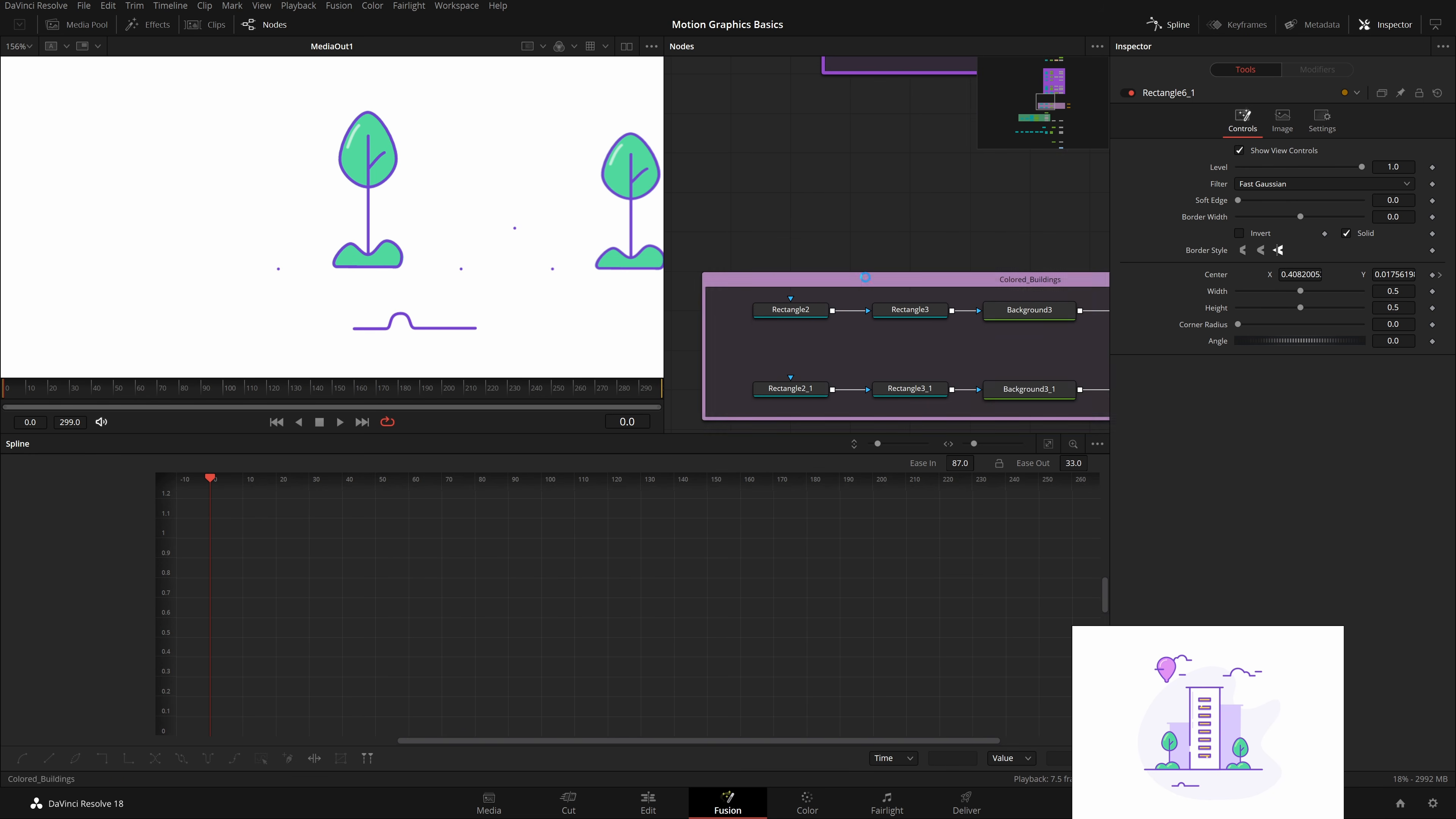
pyautogui.scroll(-1, 871, 187)
pyautogui.click(803, 269)
pyautogui.click(802, 348)
pyautogui.scroll(-3, 882, 303)
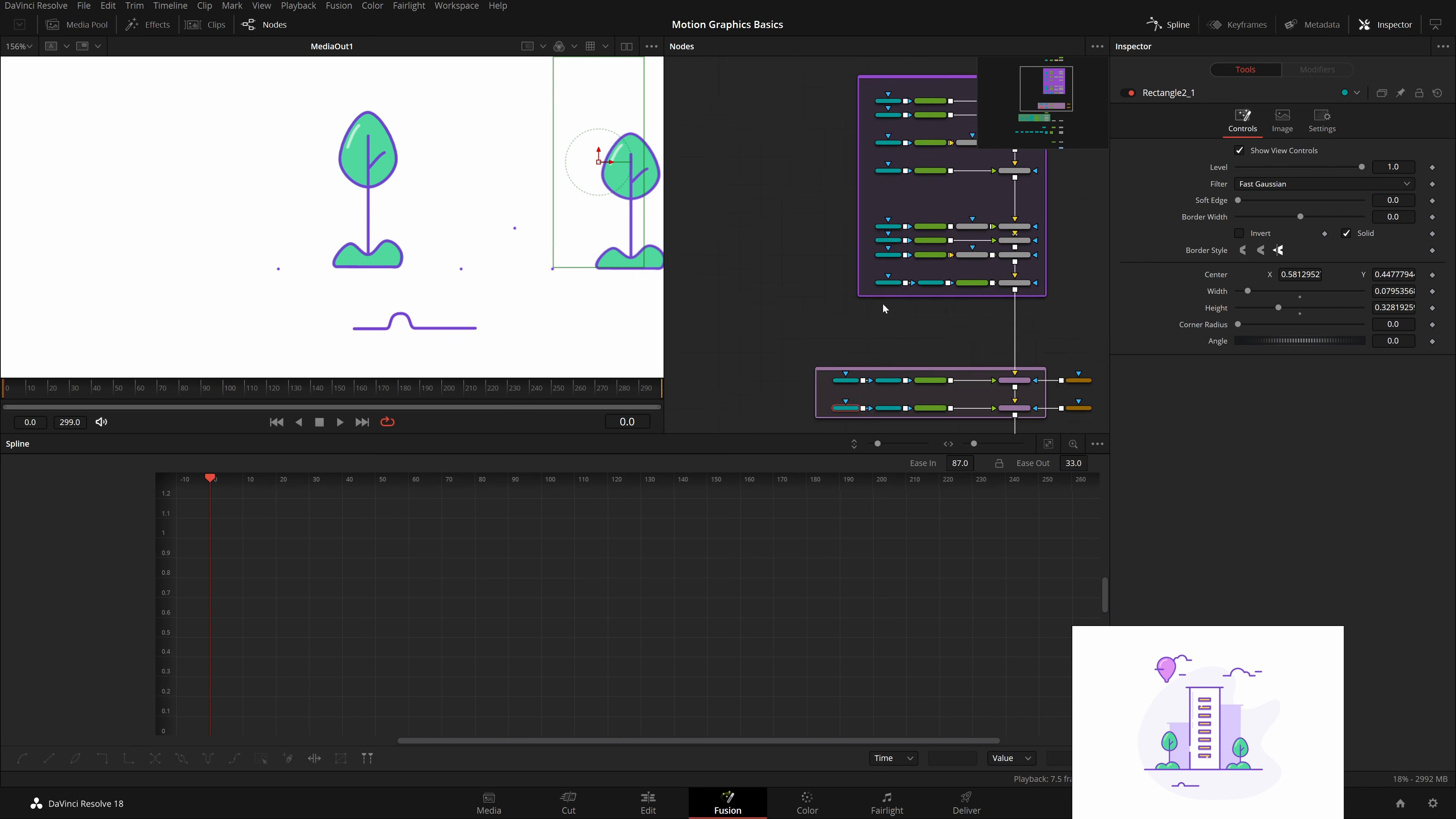
pyautogui.scroll(3, 909, 301)
pyautogui.click(867, 238)
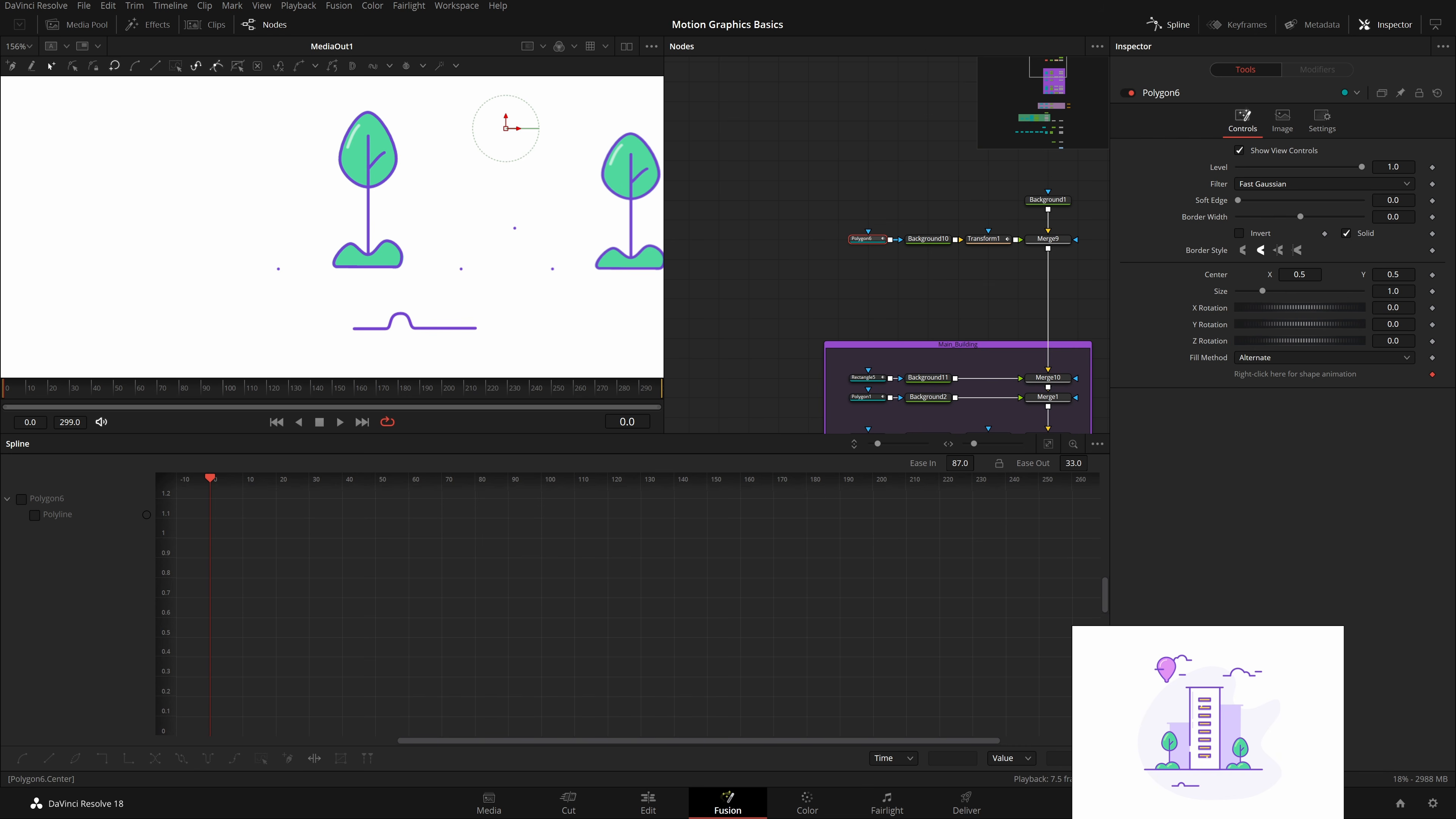
# Step: Set the line caps of Polygon1, Polygon1_1, Polygon1_2 and Rectangle1_1 in the Main_Building group to flat
pyautogui.scroll(3, 975, 241)
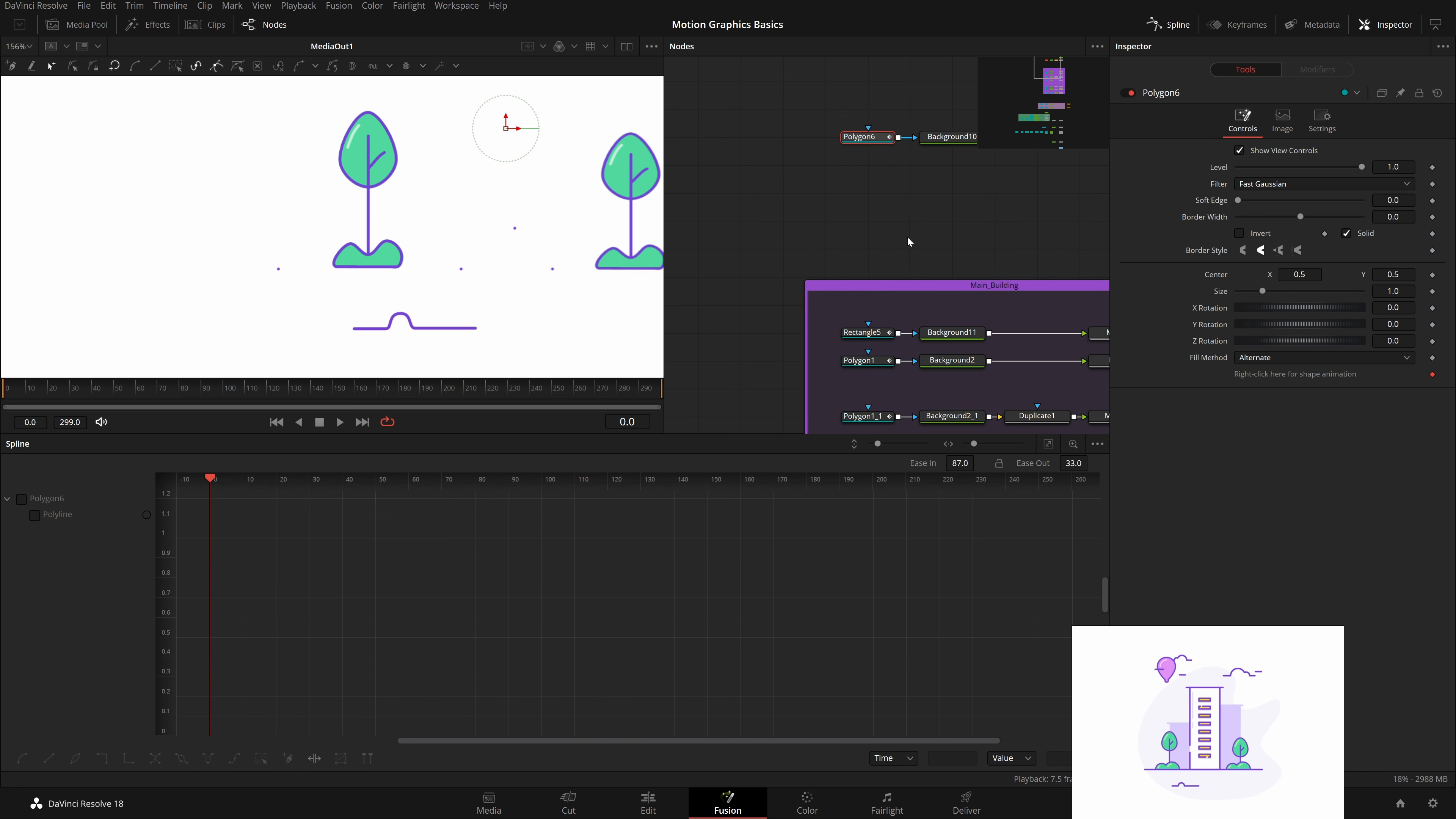
pyautogui.click(867, 333)
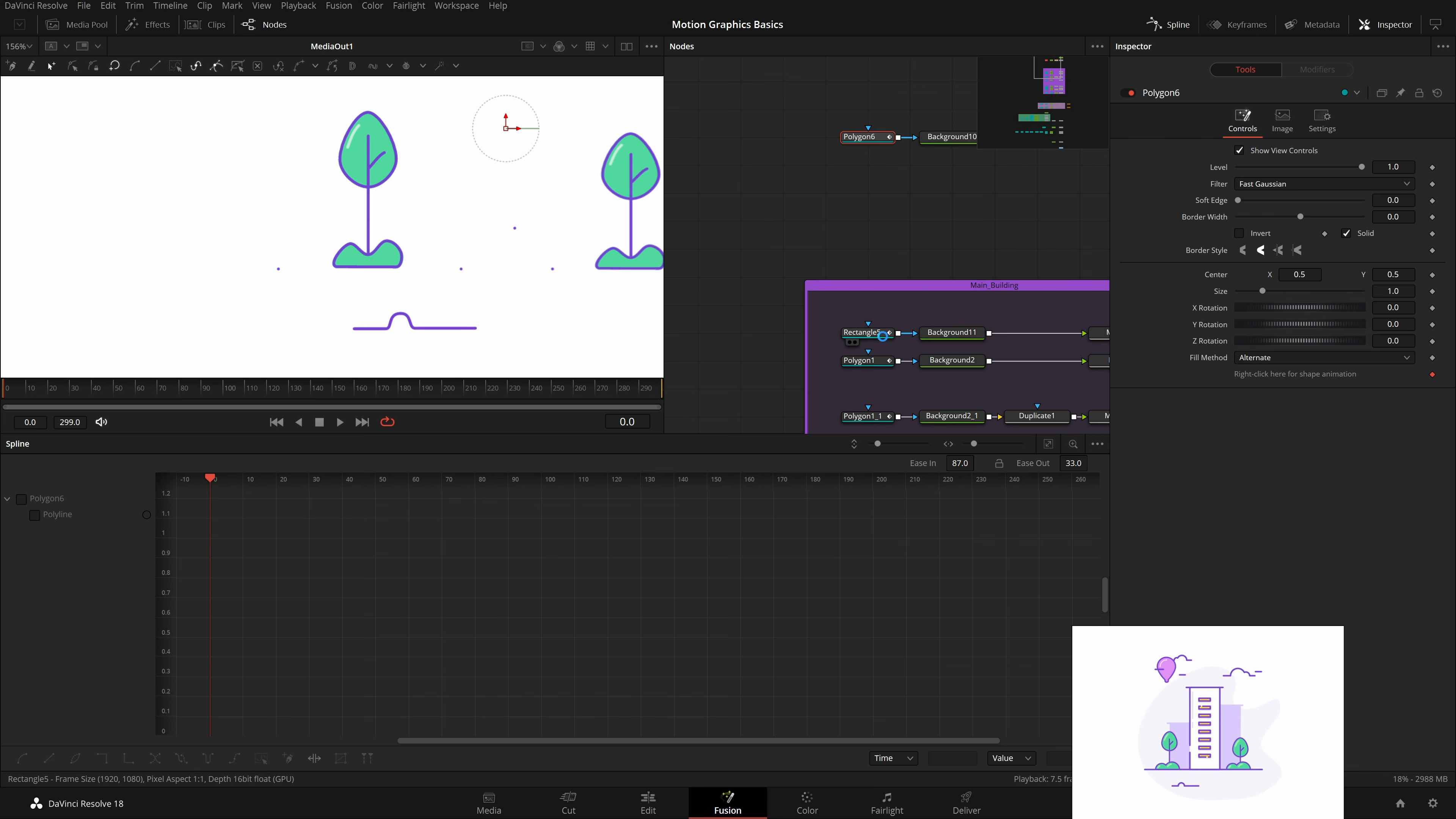
pyautogui.click(883, 361)
pyautogui.scroll(-2, 888, 367)
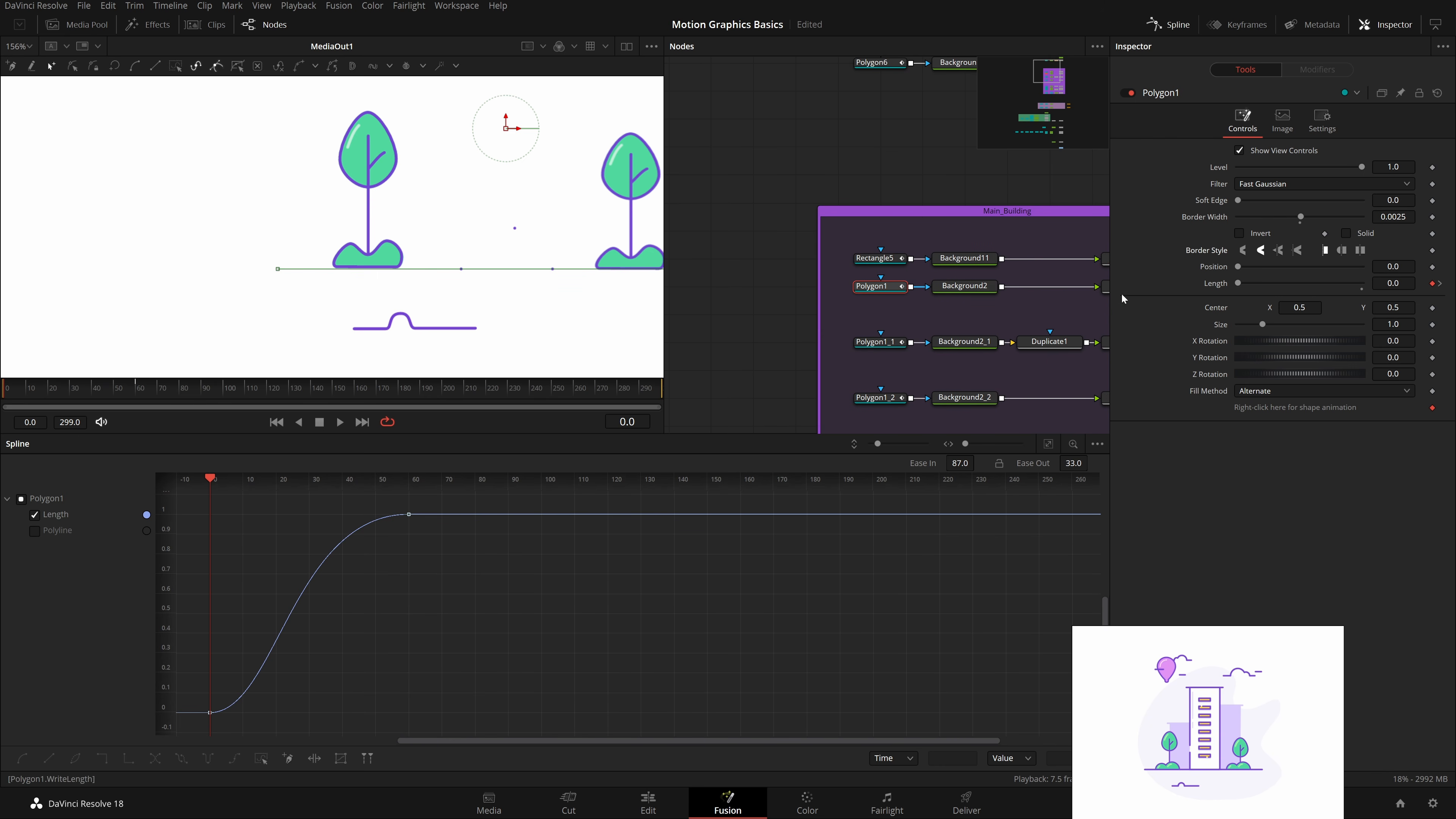
pyautogui.scroll(-1, 974, 298)
pyautogui.click(877, 309)
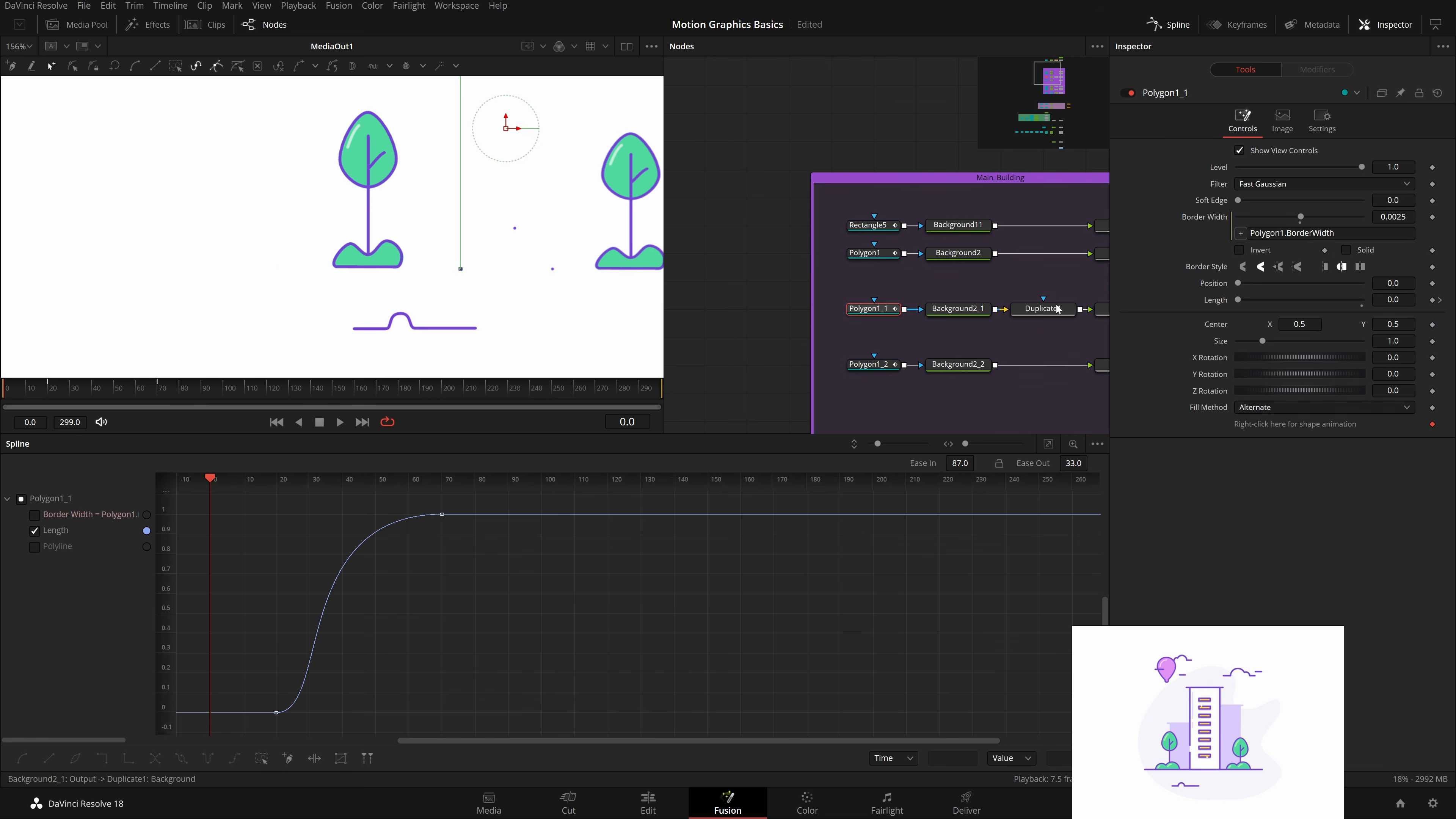
pyautogui.click(1324, 267)
pyautogui.click(873, 370)
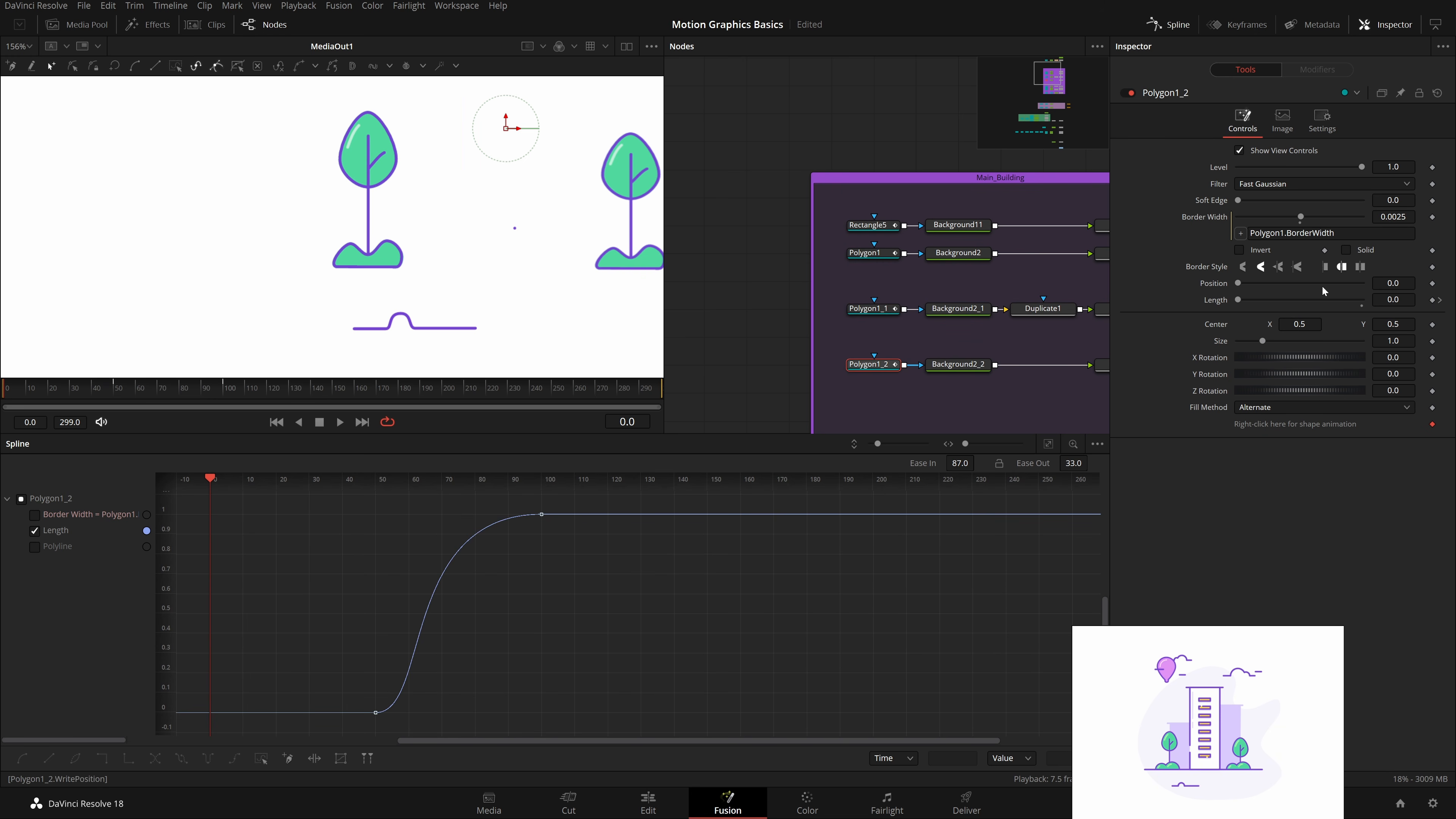
pyautogui.scroll(-5, 917, 286)
pyautogui.click(871, 305)
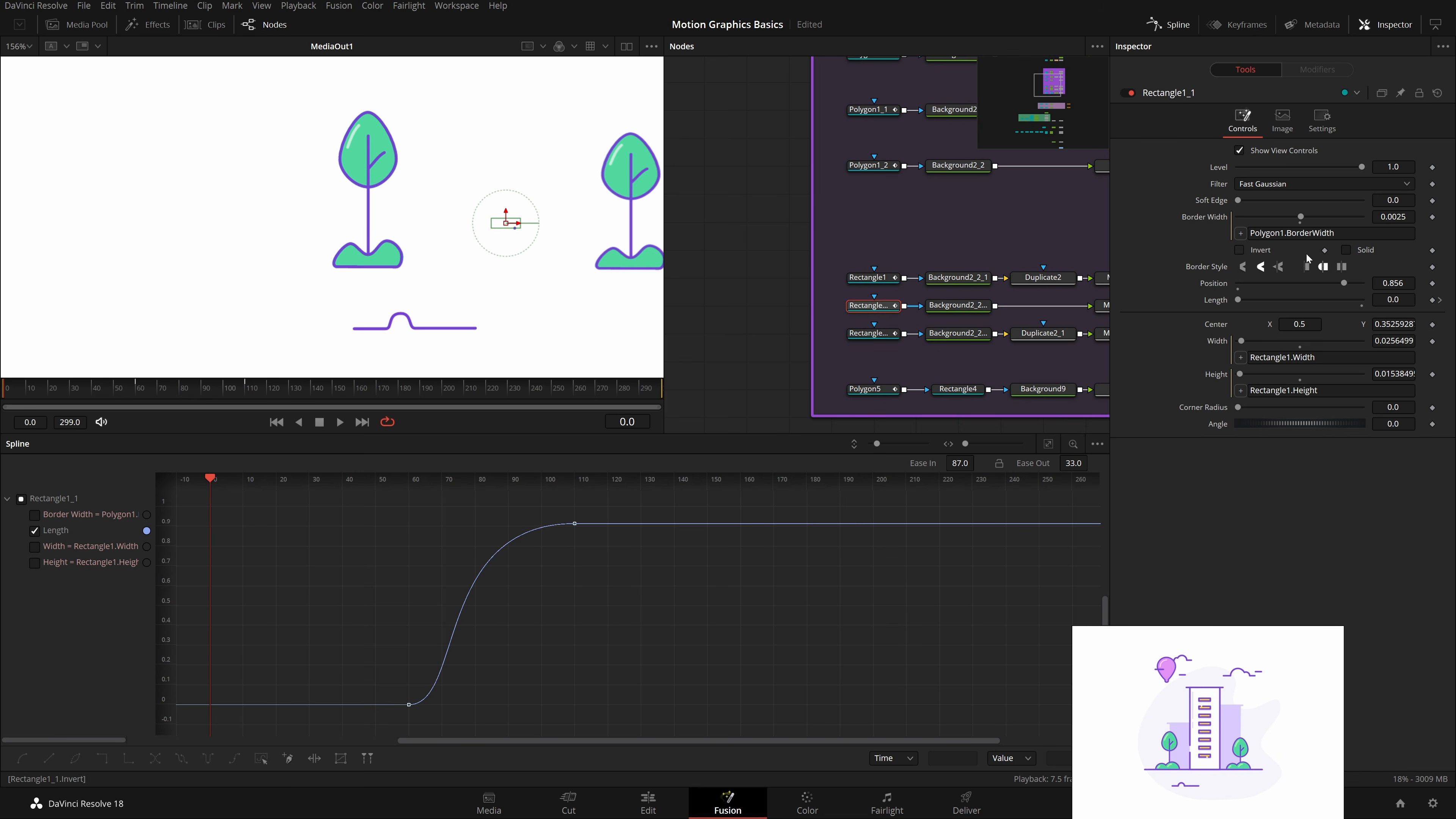
pyautogui.click(872, 333)
# Step: Play the animation from frame 0 with the whole illustration in view and check the line ends up close
pyautogui.scroll(-4, 886, 324)
pyautogui.scroll(-5, 567, 297)
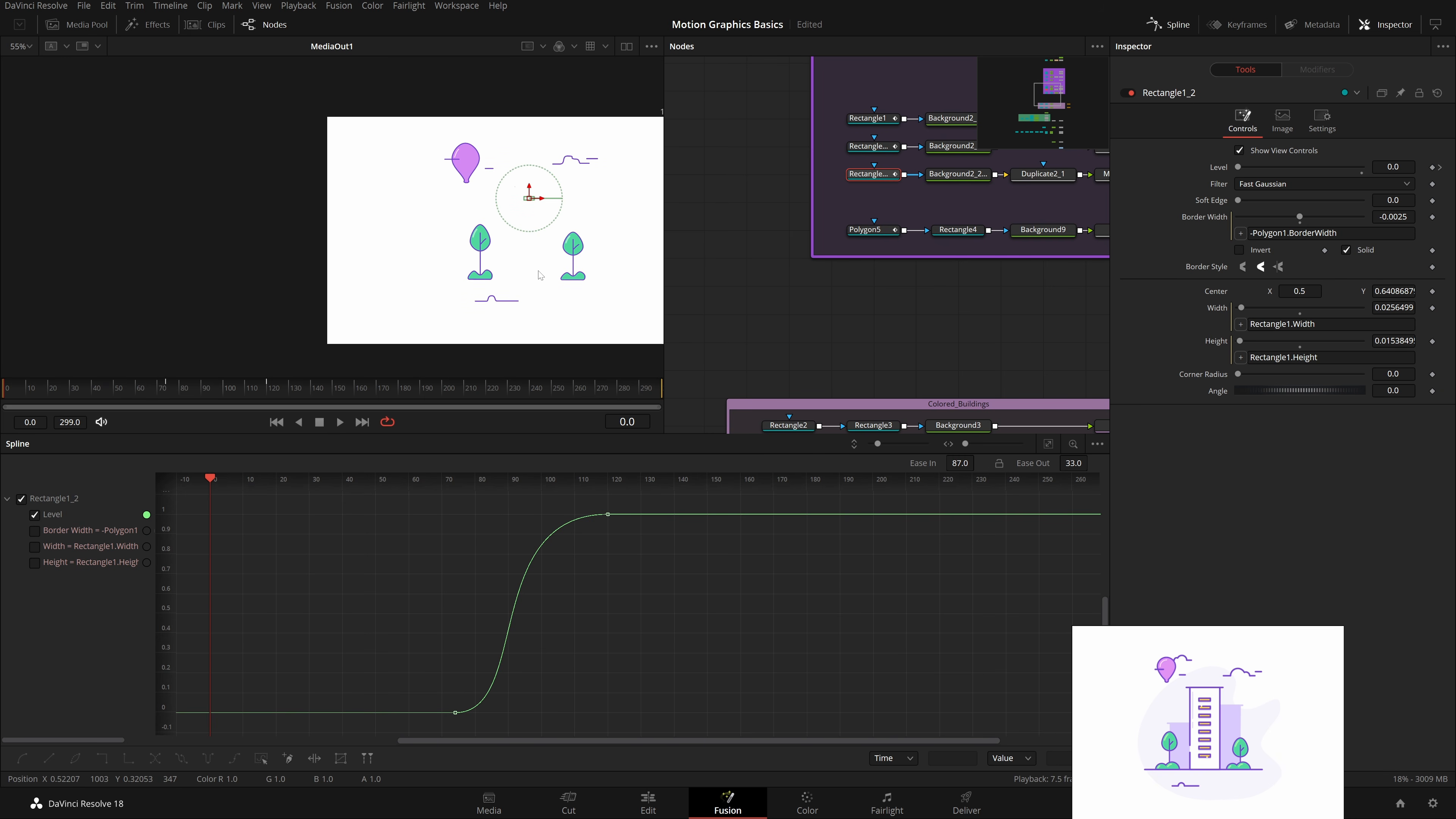
pyautogui.hotkey('ctrl', 'f')
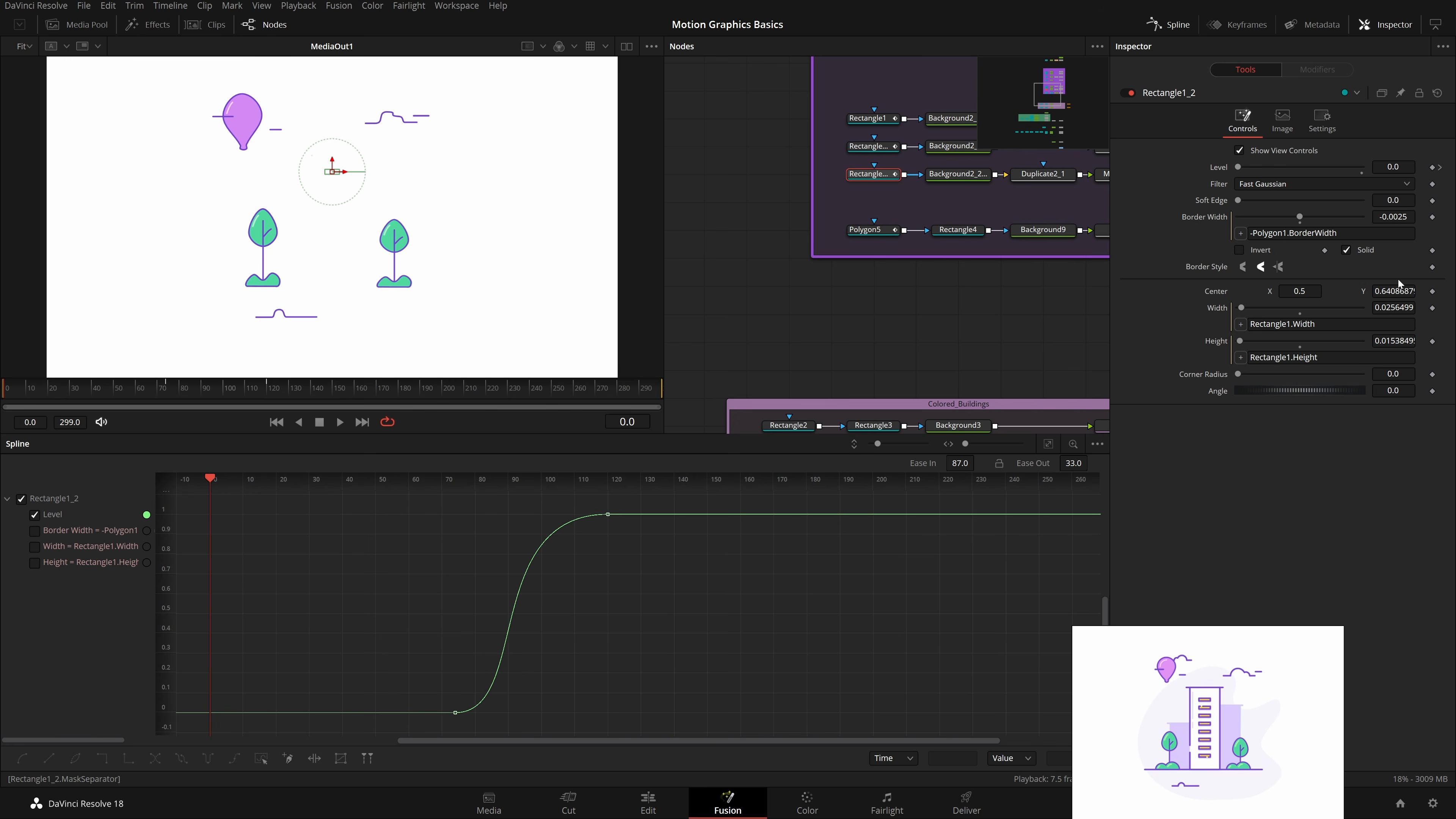
pyautogui.scroll(-5, 971, 280)
pyautogui.press('space')
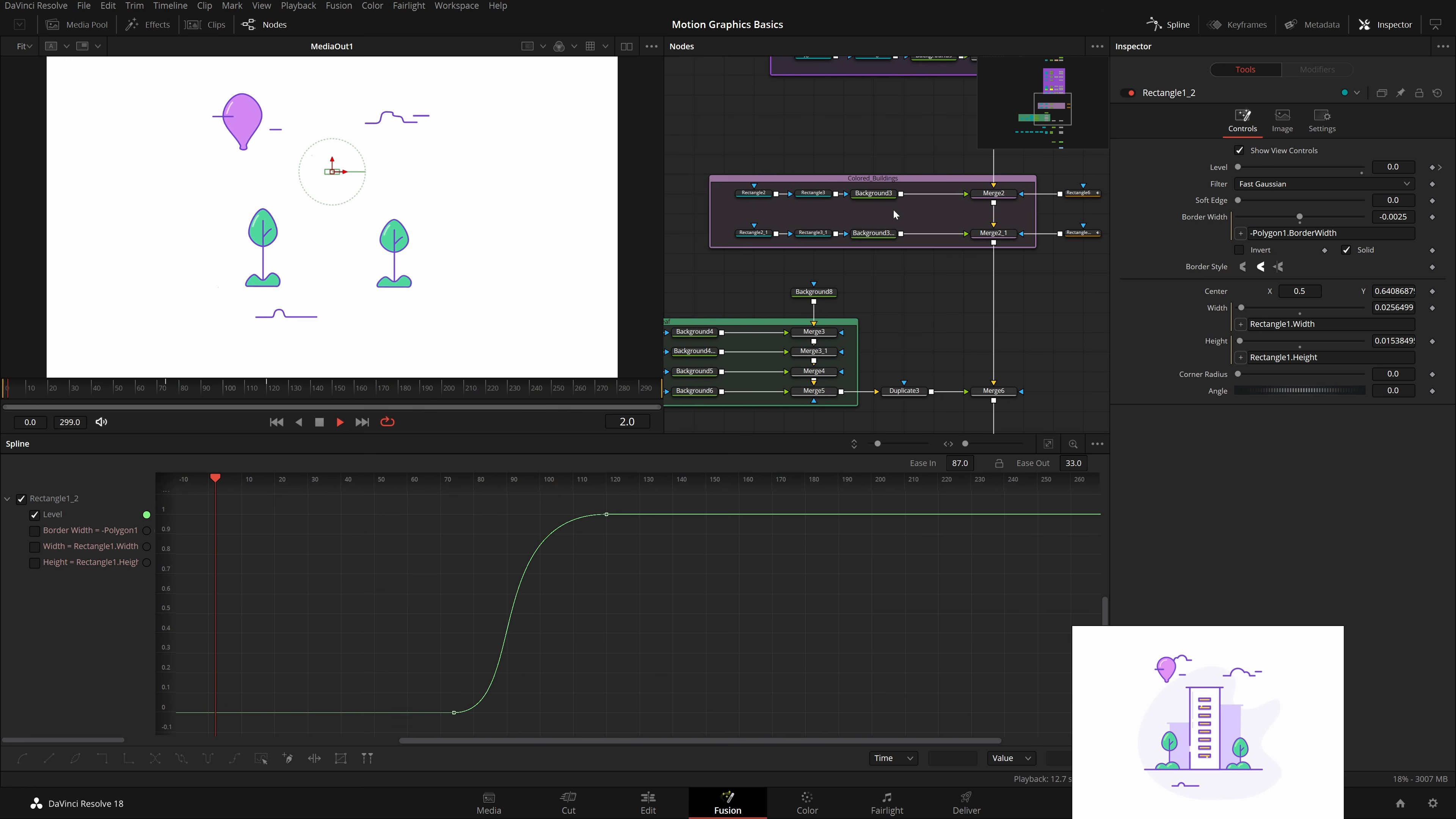
pyautogui.click(906, 320)
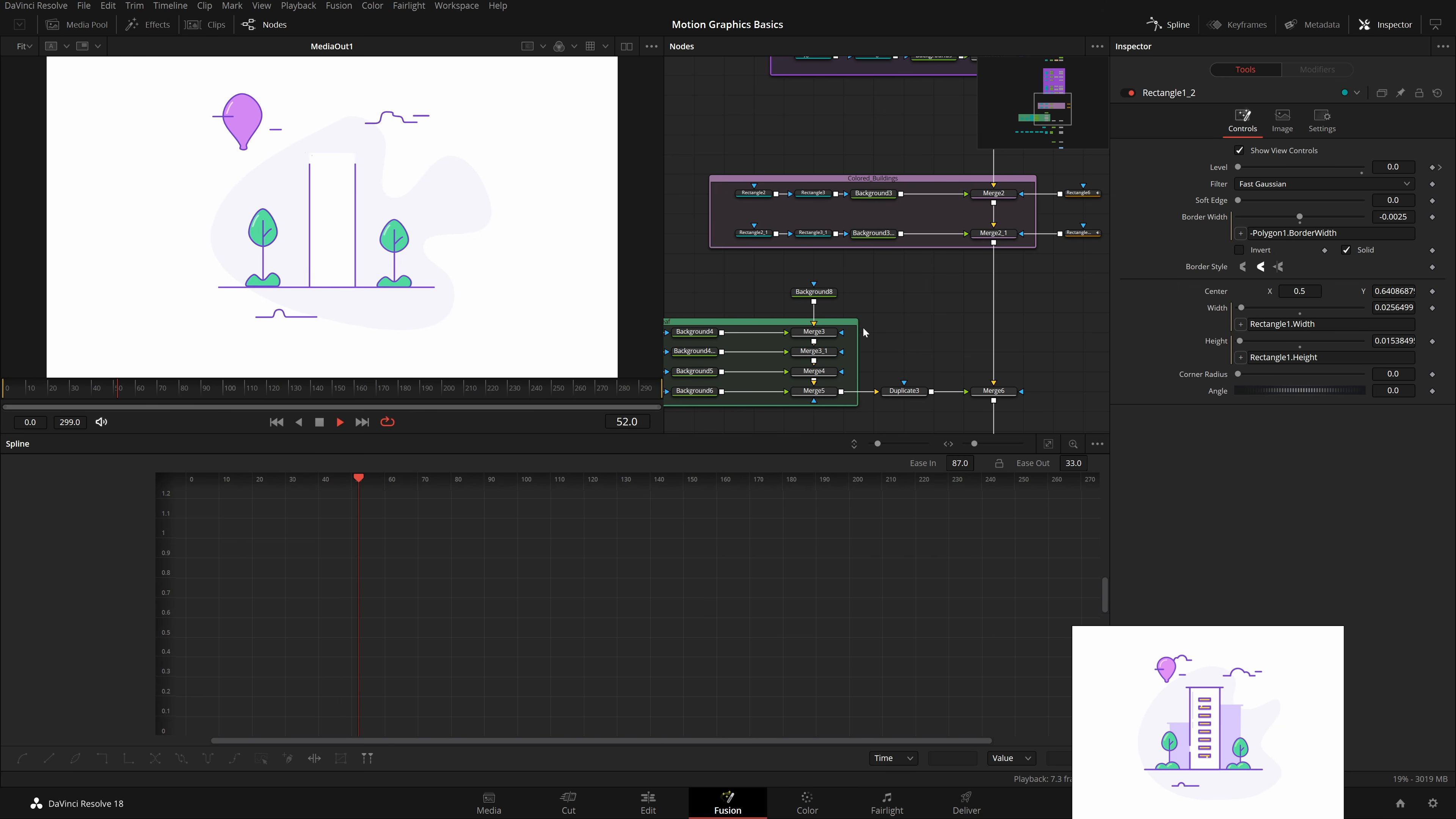
pyautogui.scroll(5, 329, 169)
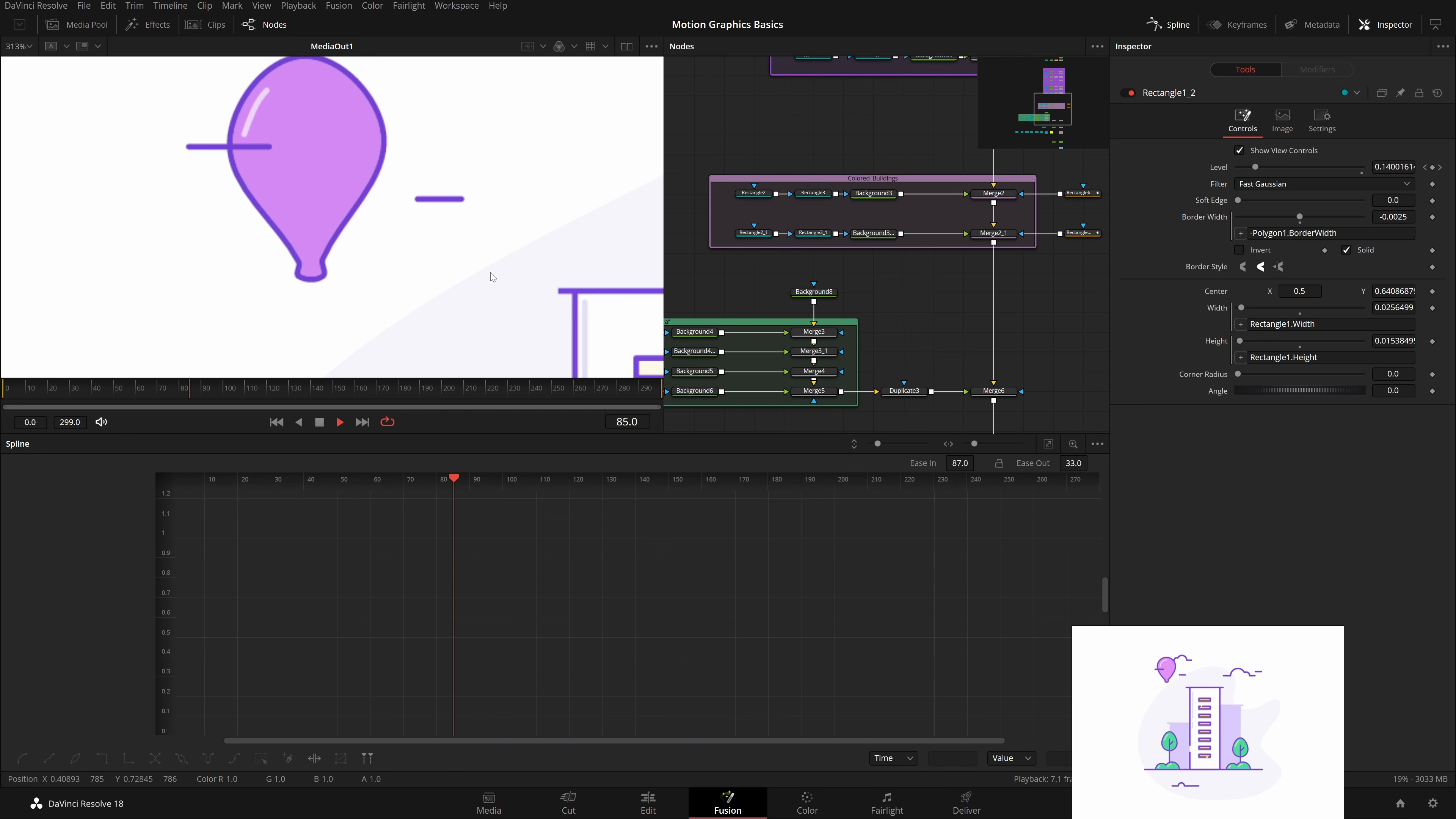
pyautogui.press('space')
# Step: Set the line caps of Polygon5, the shading line on the main building, to flat and check the drawing at frame 87
pyautogui.moveTo(1004, 327); pyautogui.dragTo(1072, 407)
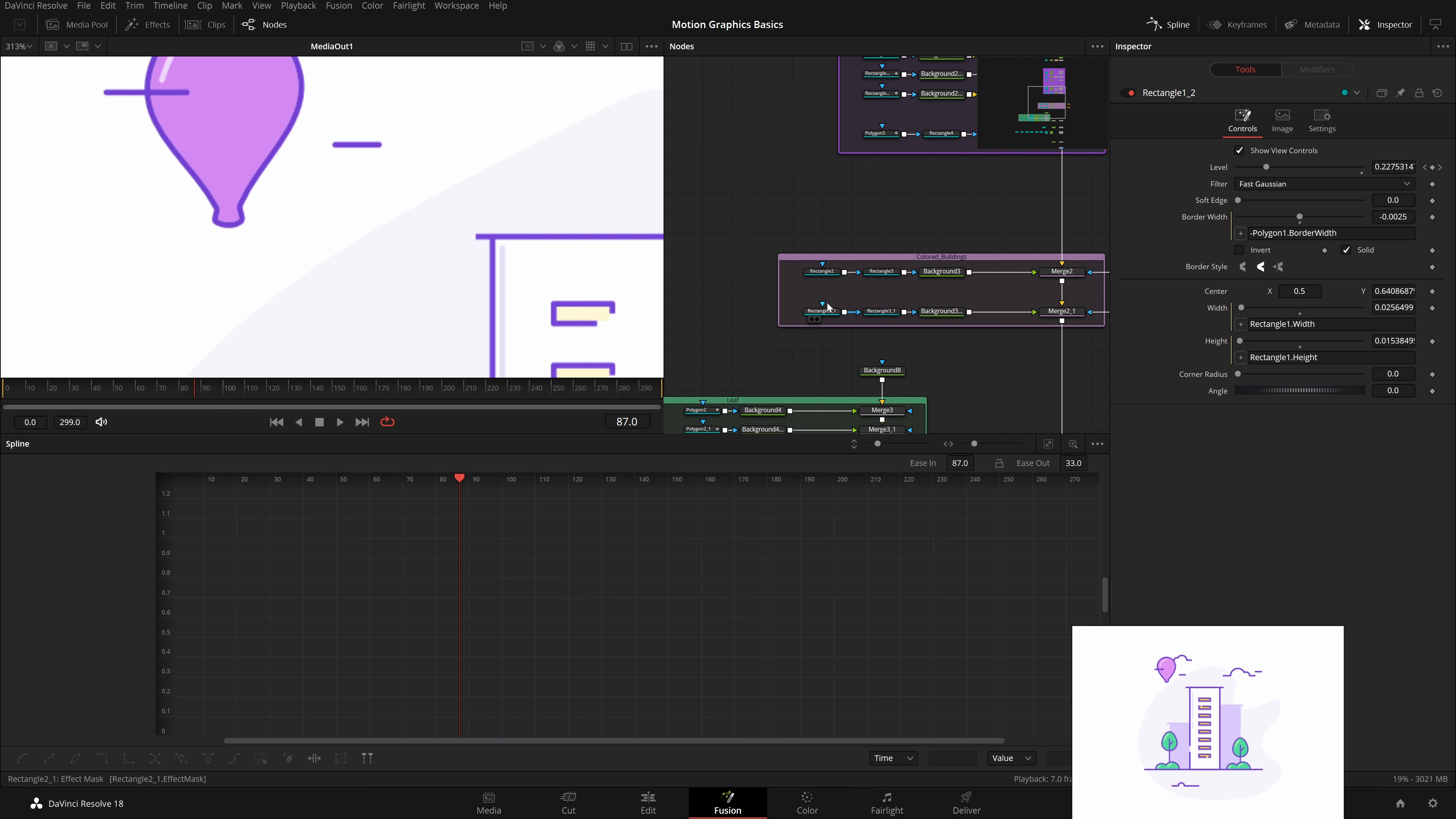
pyautogui.click(826, 276)
pyautogui.click(826, 314)
pyautogui.scroll(4, 881, 243)
pyautogui.click(876, 292)
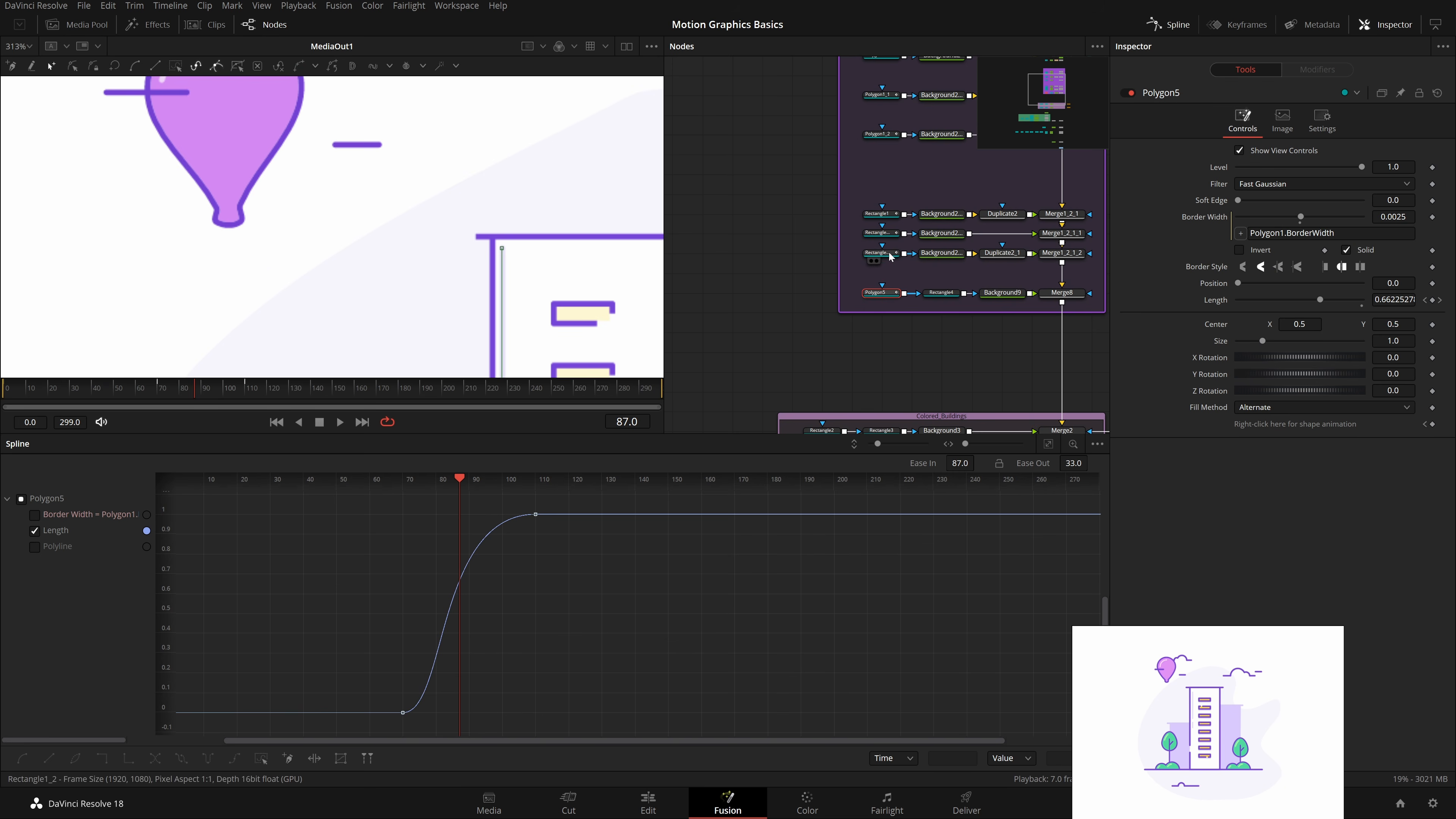
pyautogui.moveTo(969, 358); pyautogui.dragTo(819, 212)
pyautogui.hotkey('ctrl', 'f')
pyautogui.scroll(3, 401, 276)
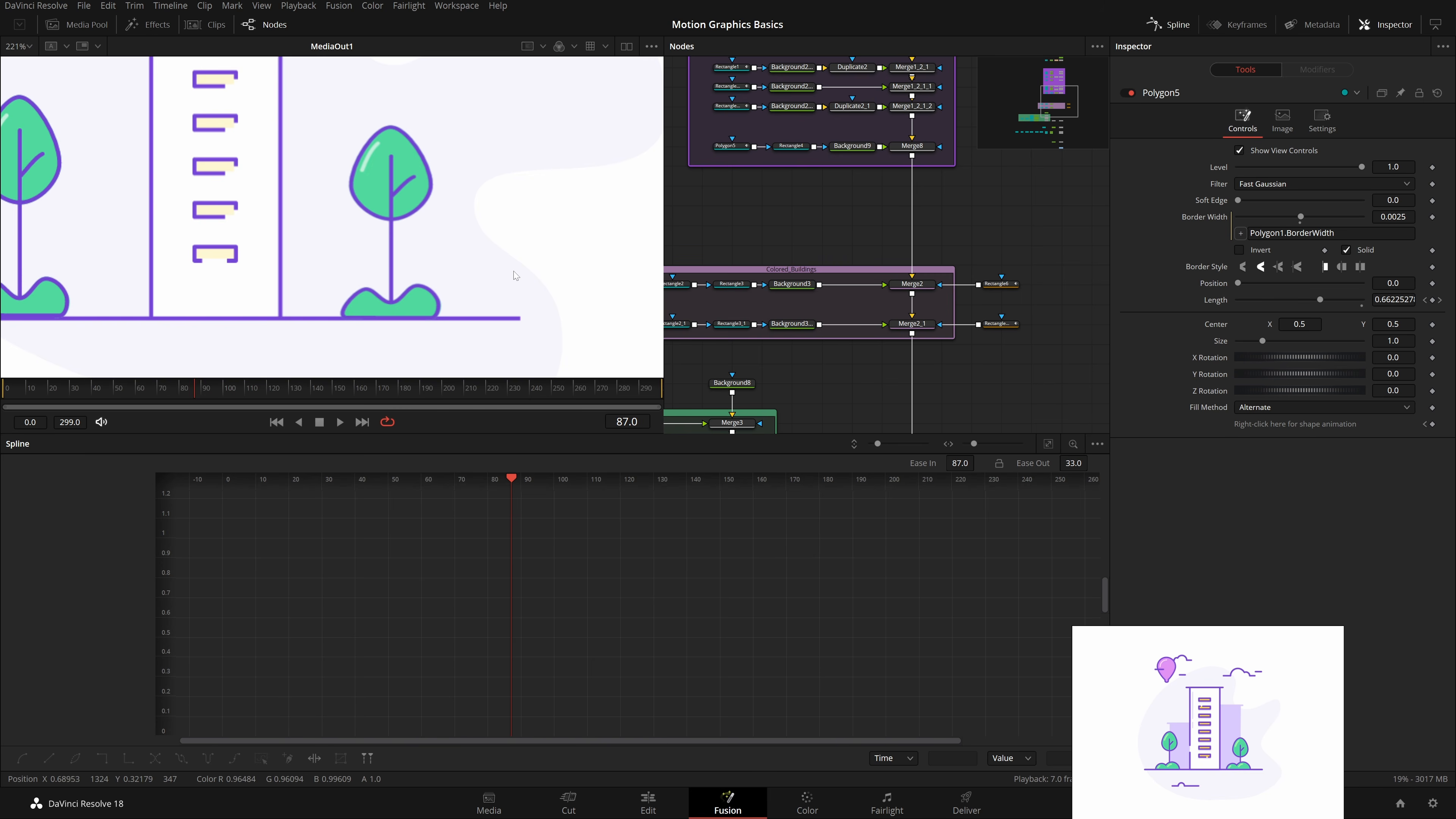
pyautogui.scroll(-2, 469, 286)
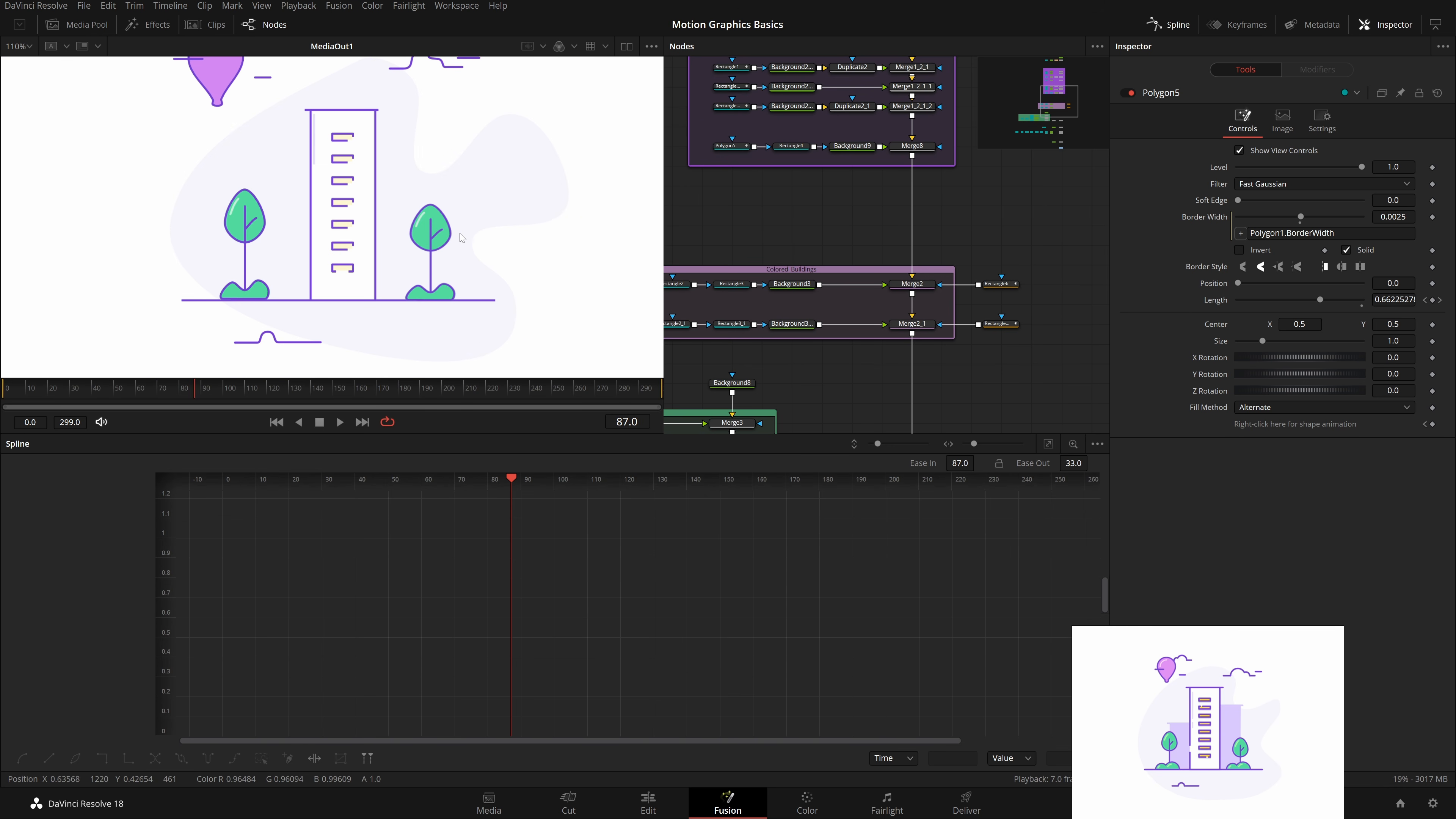
# Step: Fit the whole illustration in view and check Rectangle2_1 and Rectangle2, the colored building shapes in the Colored_Buildings group
pyautogui.moveTo(462, 237); pyautogui.dragTo(528, 226)
pyautogui.moveTo(838, 423); pyautogui.dragTo(883, 284)
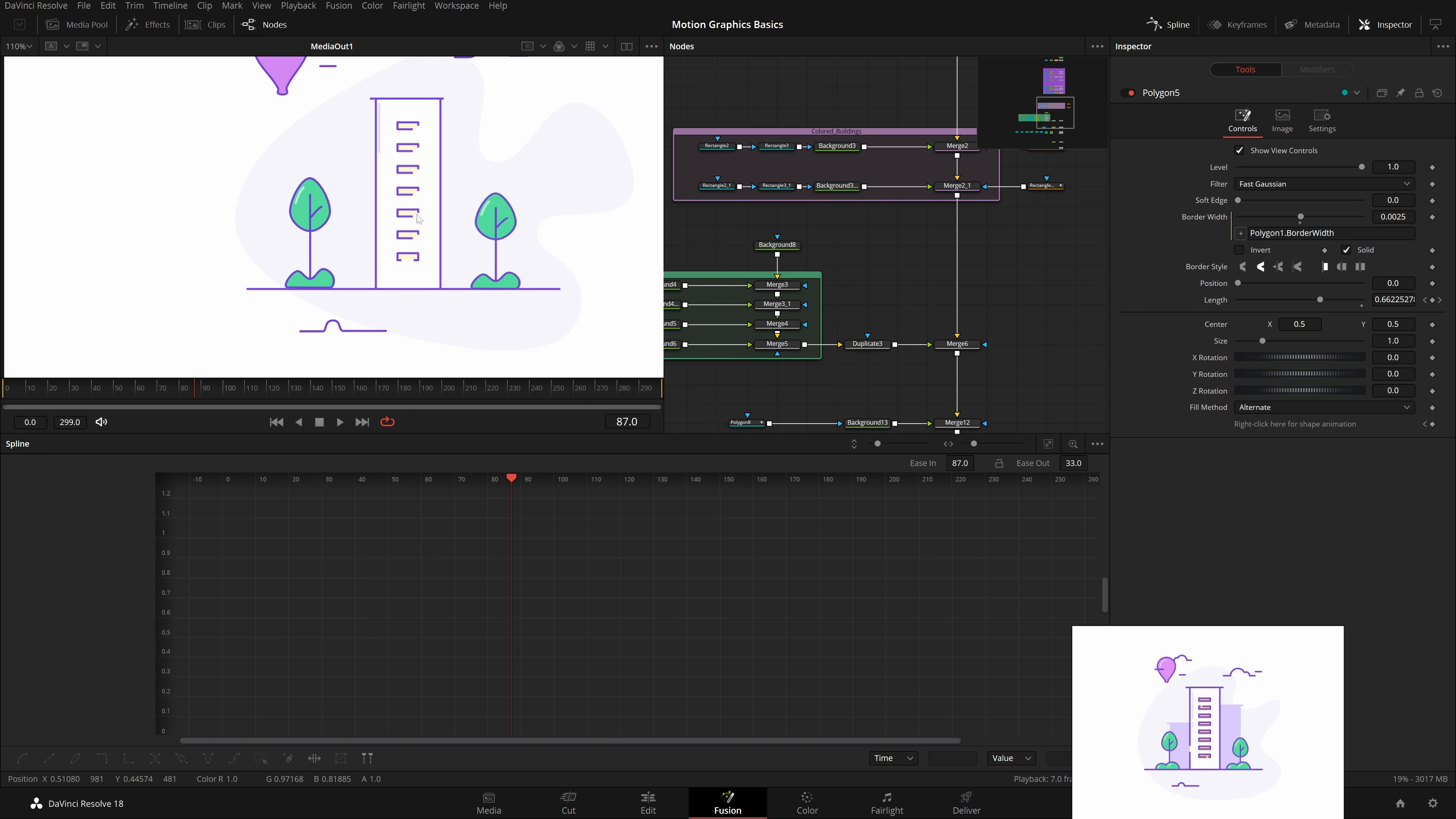
pyautogui.hotkey('ctrl', 'f')
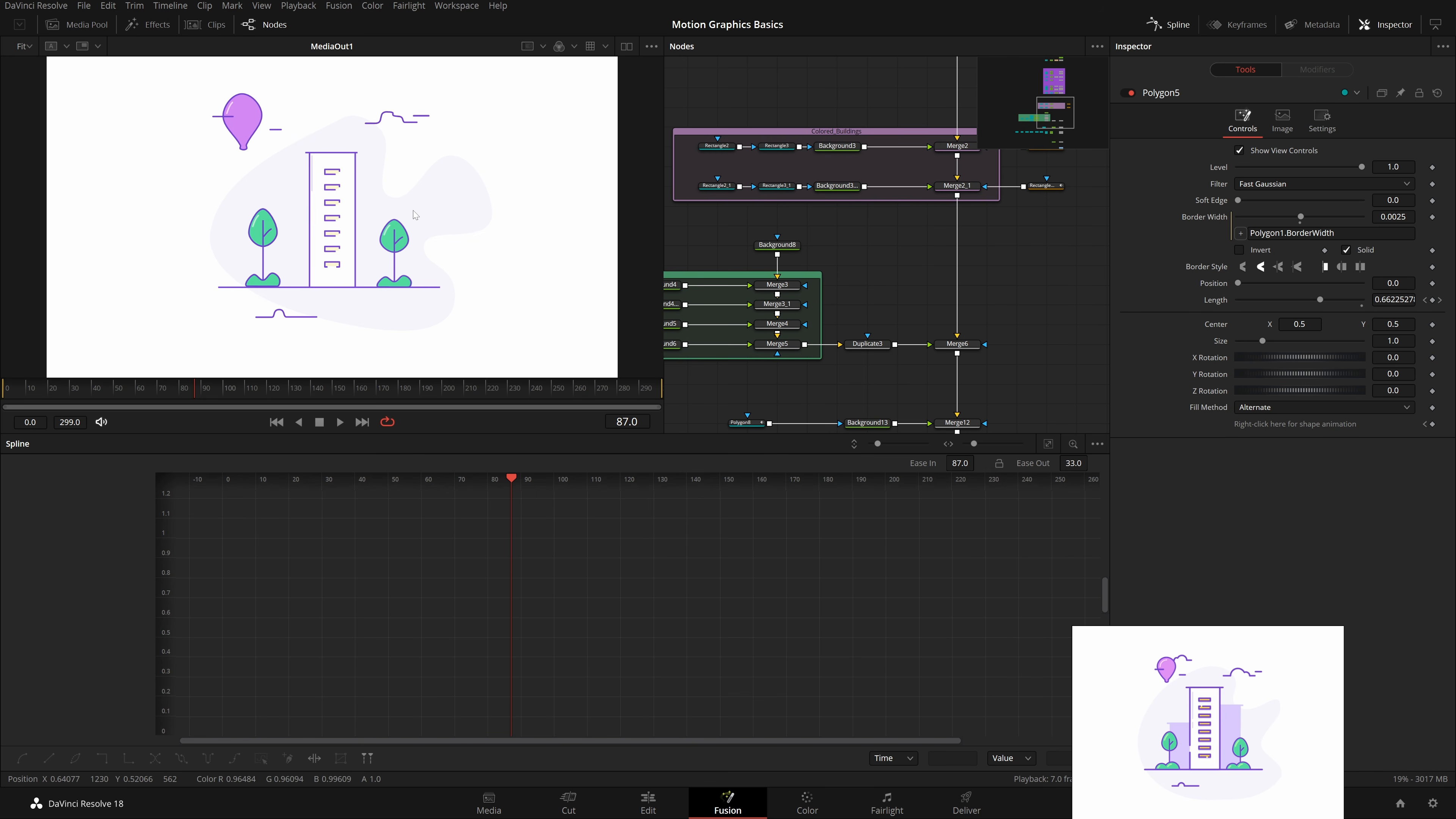
pyautogui.moveTo(856, 245); pyautogui.dragTo(865, 269)
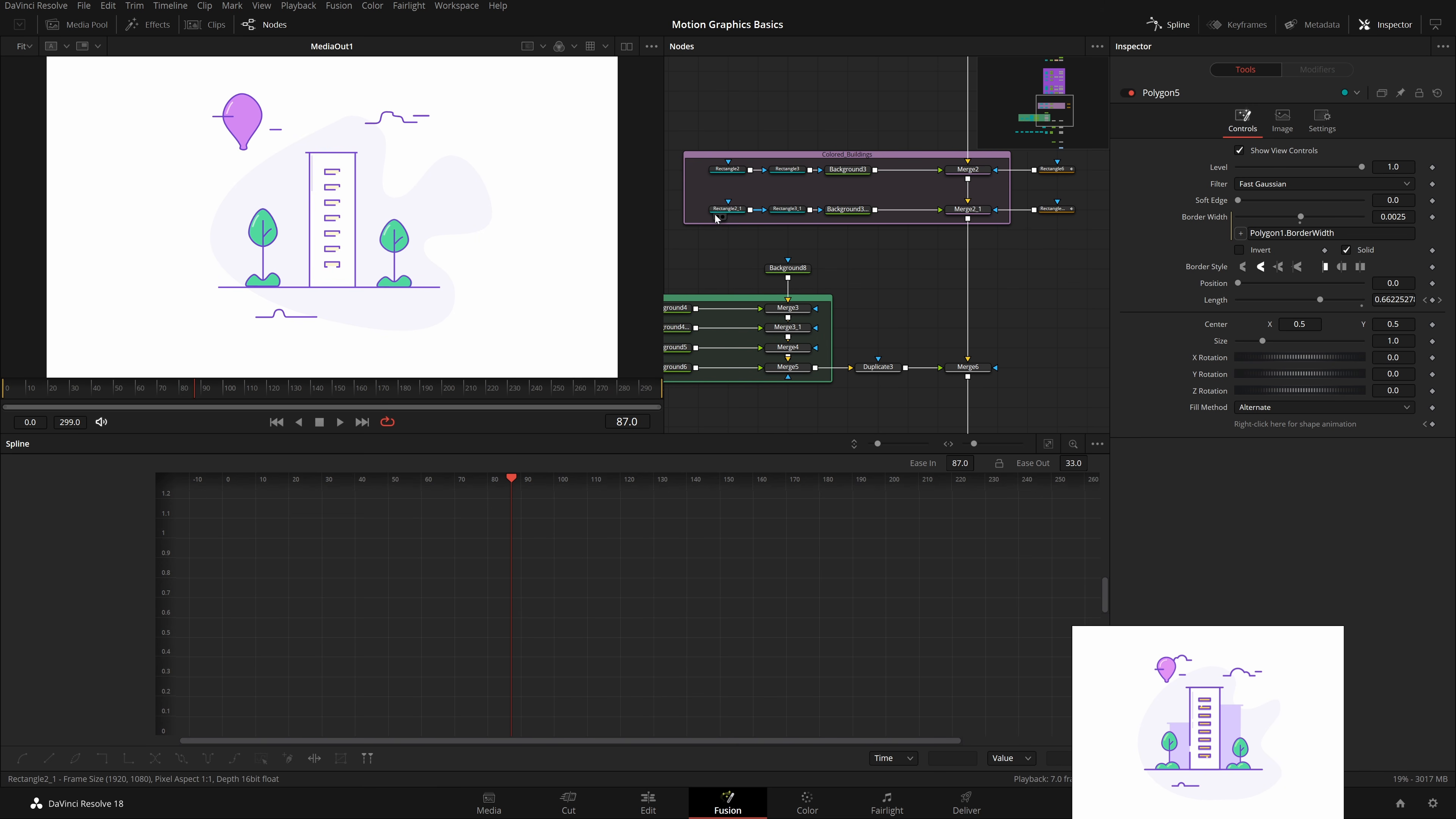
pyautogui.click(720, 210)
pyautogui.moveTo(737, 179); pyautogui.dragTo(748, 237)
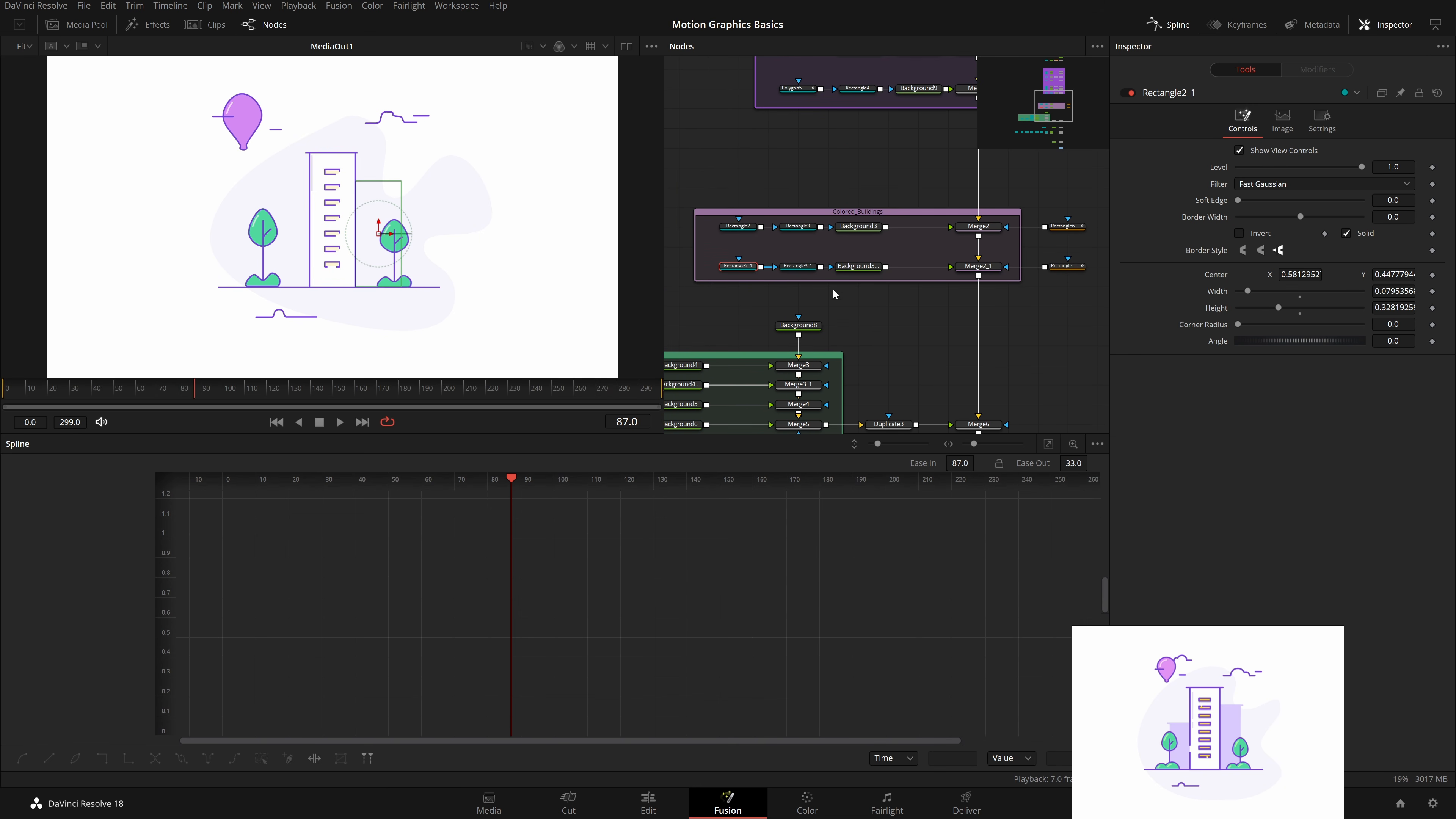
pyautogui.click(745, 229)
# Step: Add a Transform node after Duplicate3, the node that duplicates the tree leaves
pyautogui.moveTo(801, 283); pyautogui.dragTo(982, 197)
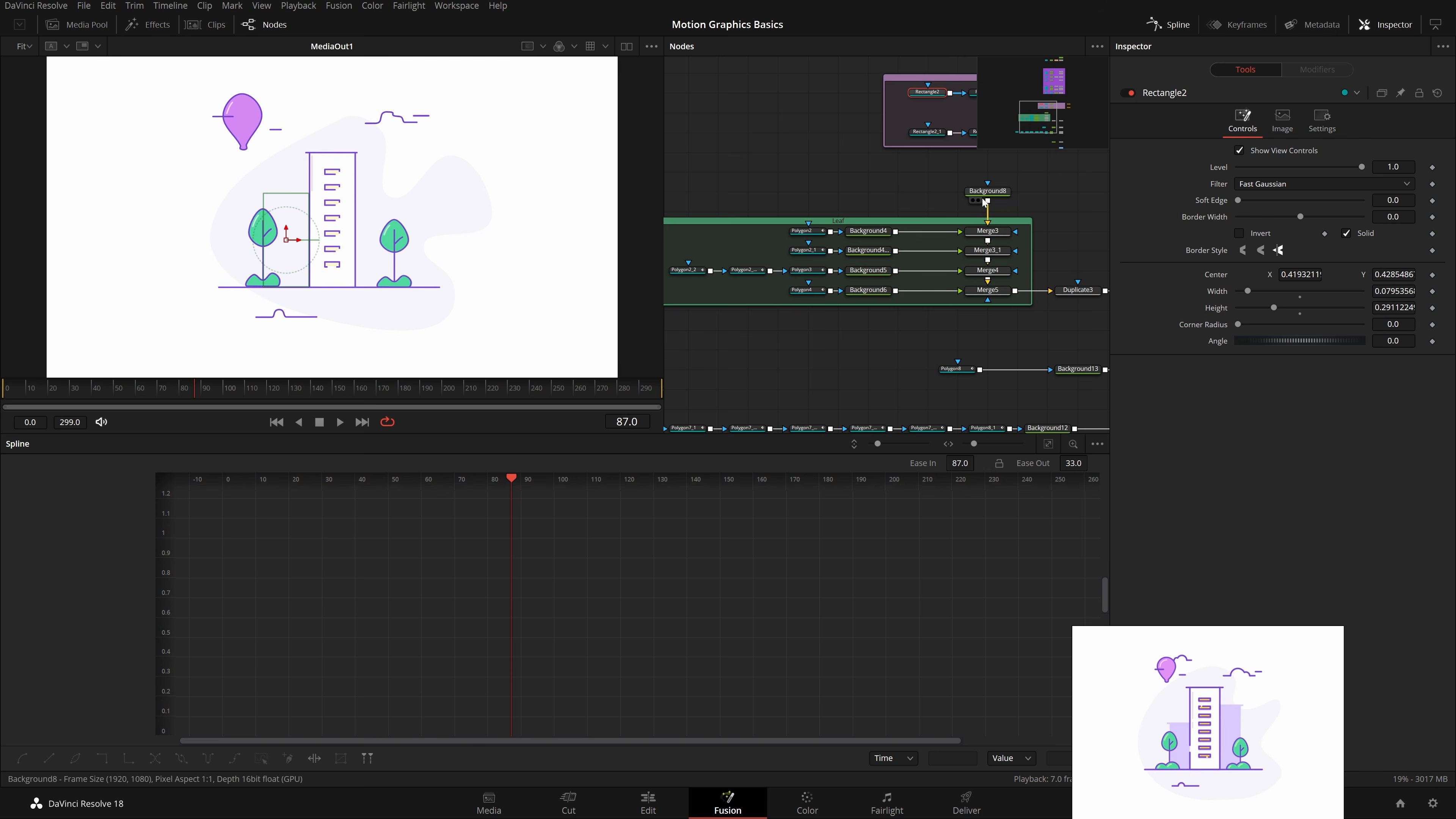
pyautogui.moveTo(795, 192); pyautogui.dragTo(743, 225)
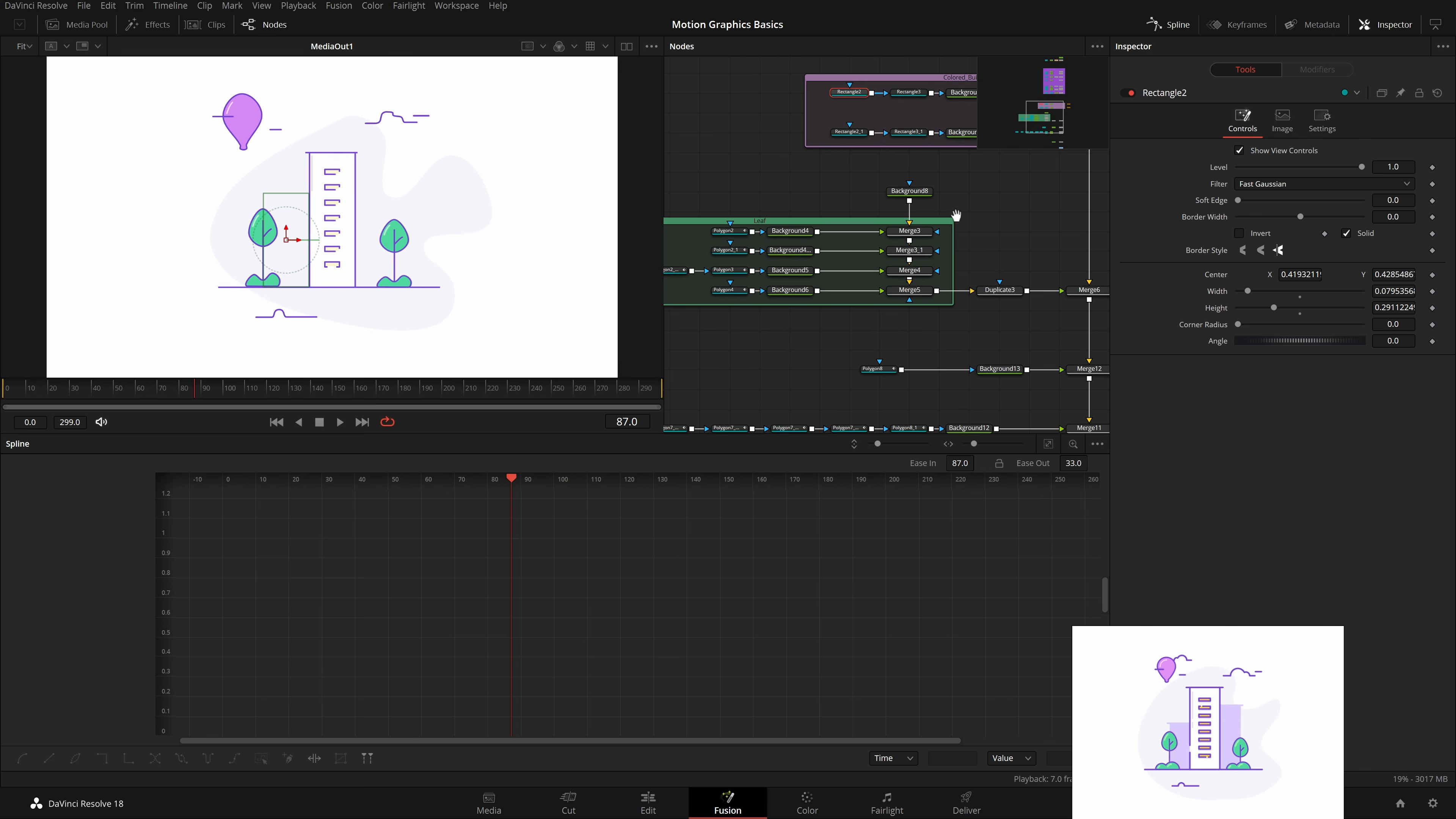
pyautogui.moveTo(956, 216); pyautogui.dragTo(941, 255)
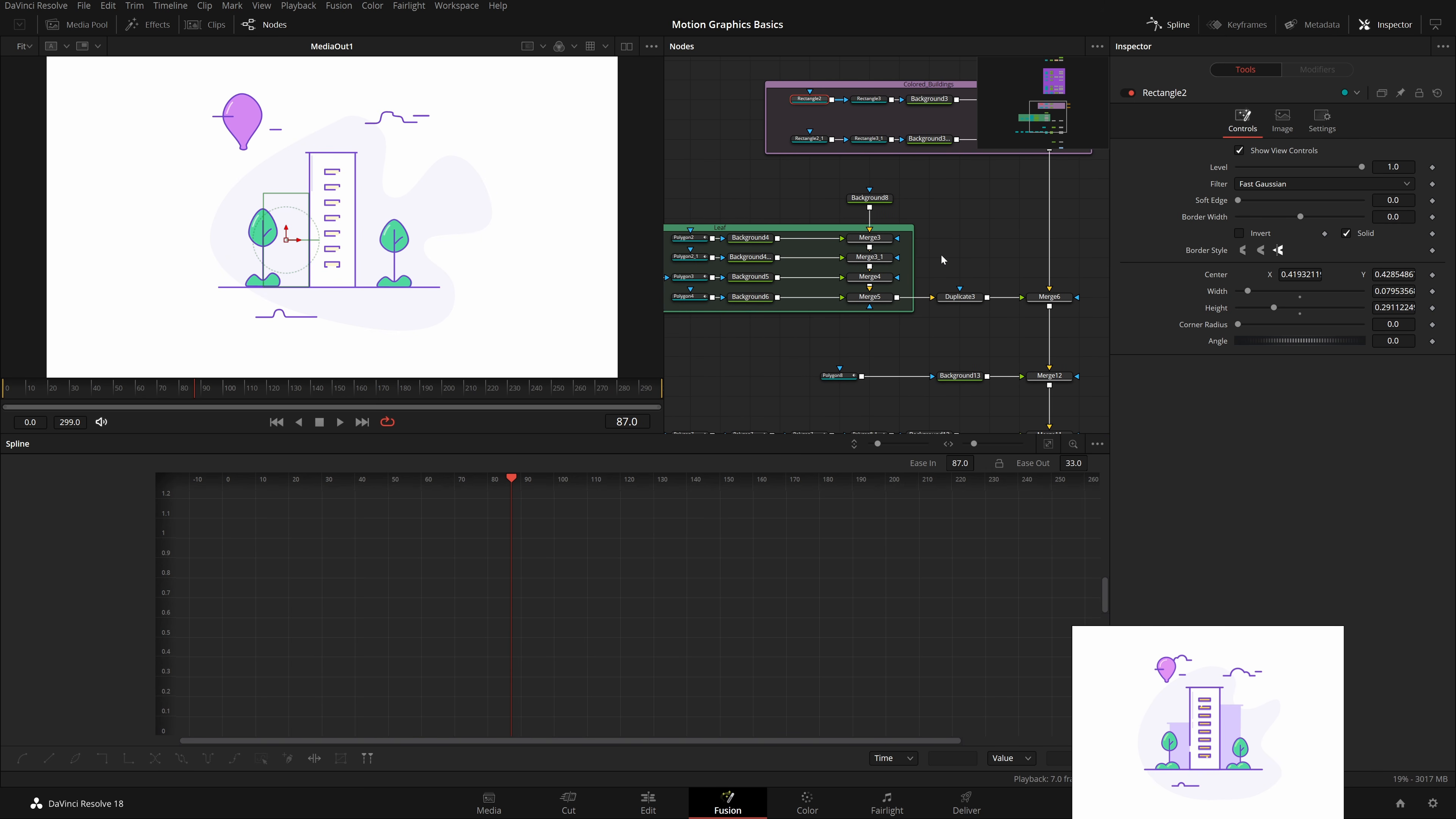
pyautogui.click(960, 296)
pyautogui.hotkey('shift', 'space')
pyautogui.write('xf')
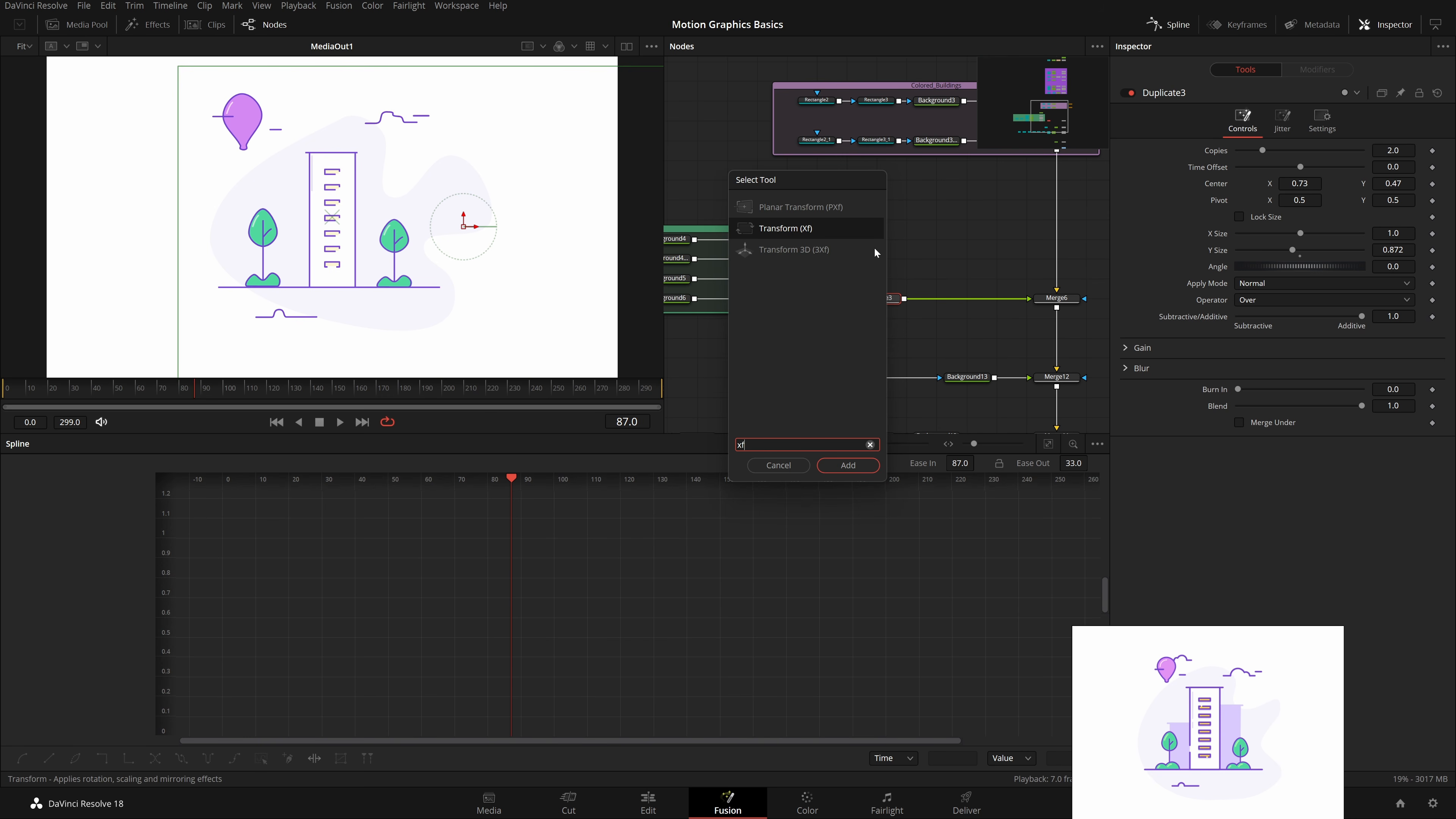
pyautogui.press('Return')
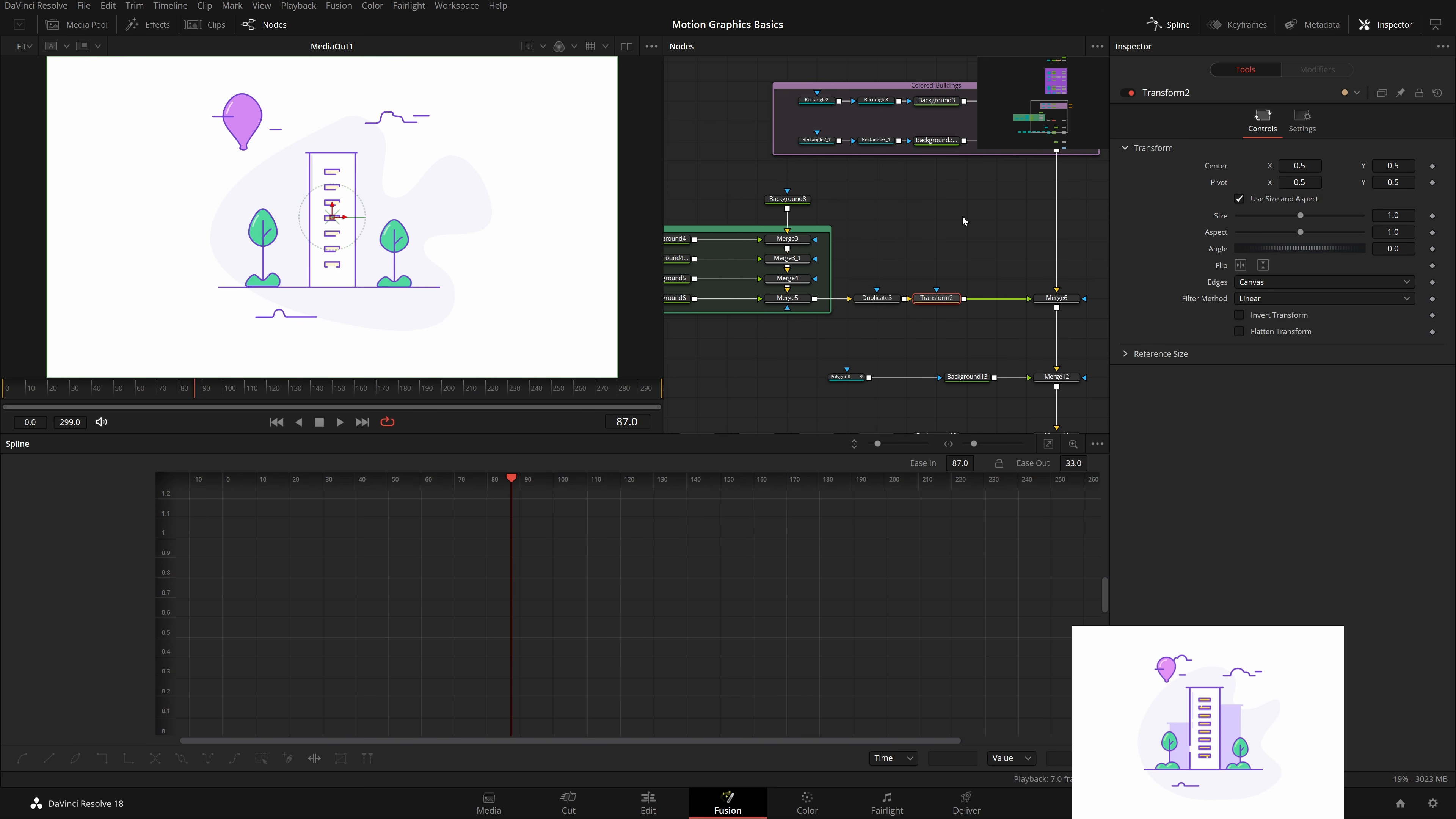
# Step: Move the pivot of Transform2 to the base of the left tree, about X 0.379, Y 0.287
pyautogui.scroll(-5, 962, 215)
pyautogui.moveTo(957, 270); pyautogui.dragTo(687, 196)
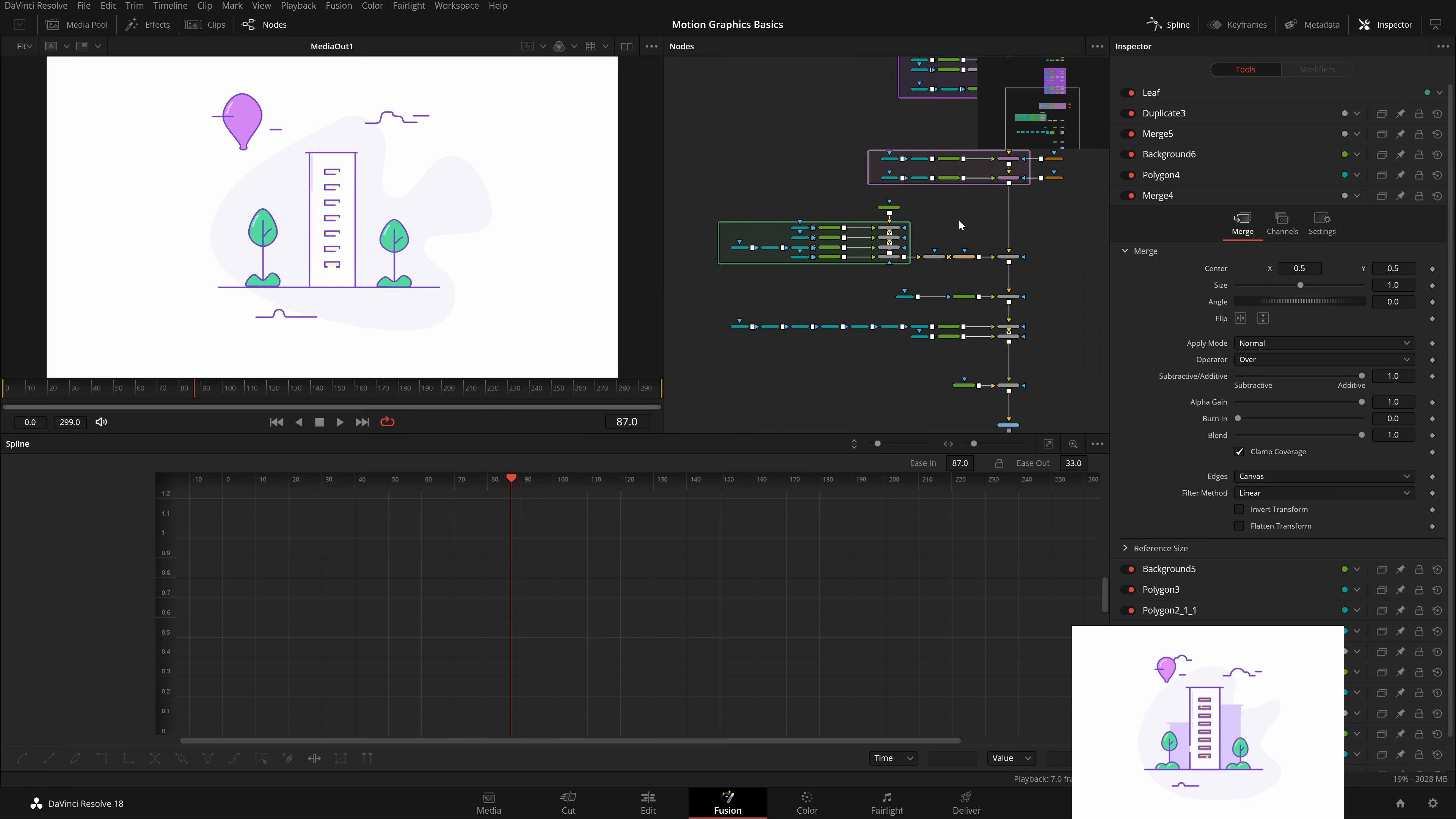
pyautogui.scroll(5, 958, 220)
pyautogui.click(973, 324)
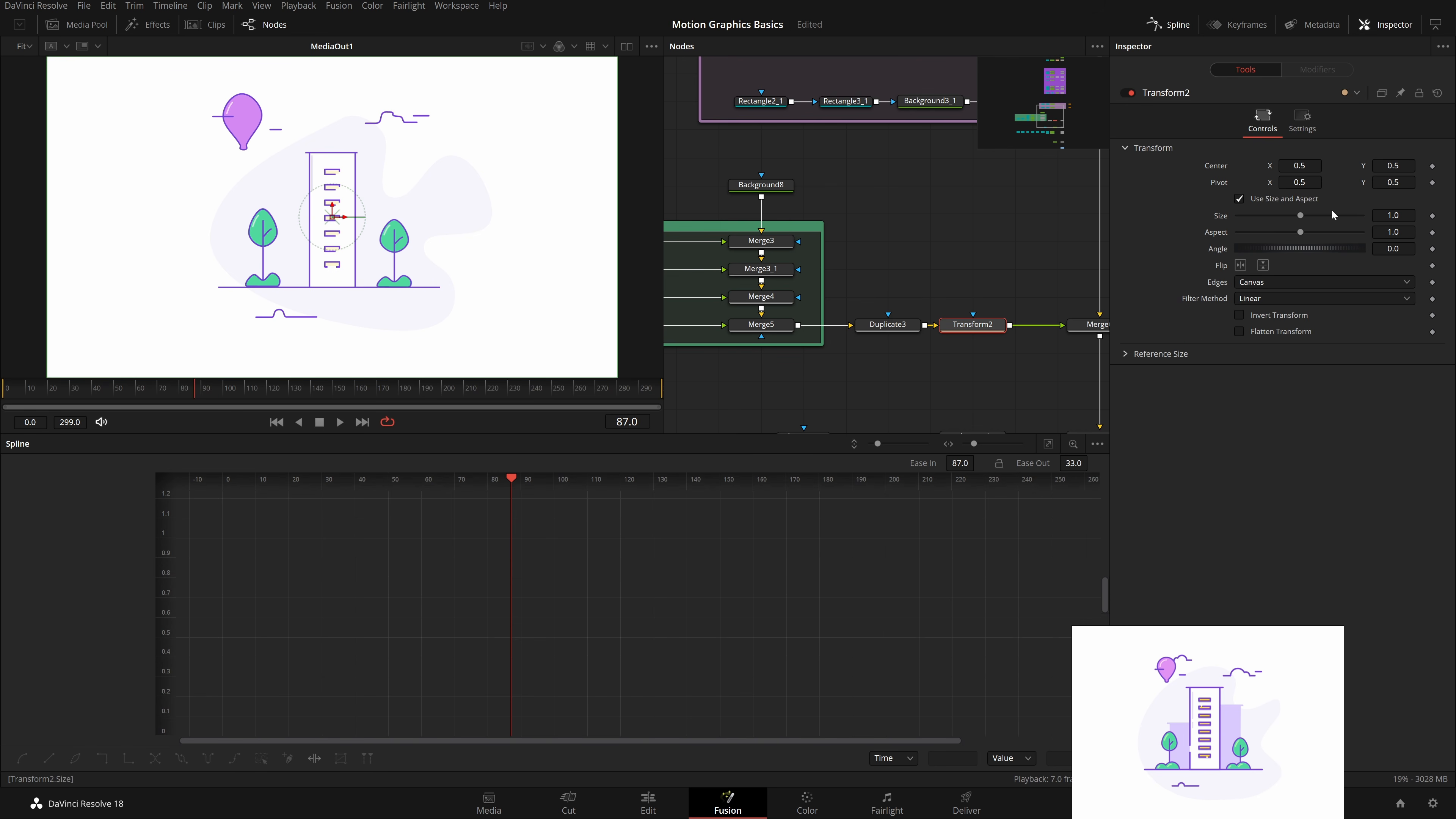
pyautogui.scroll(5, 336, 238)
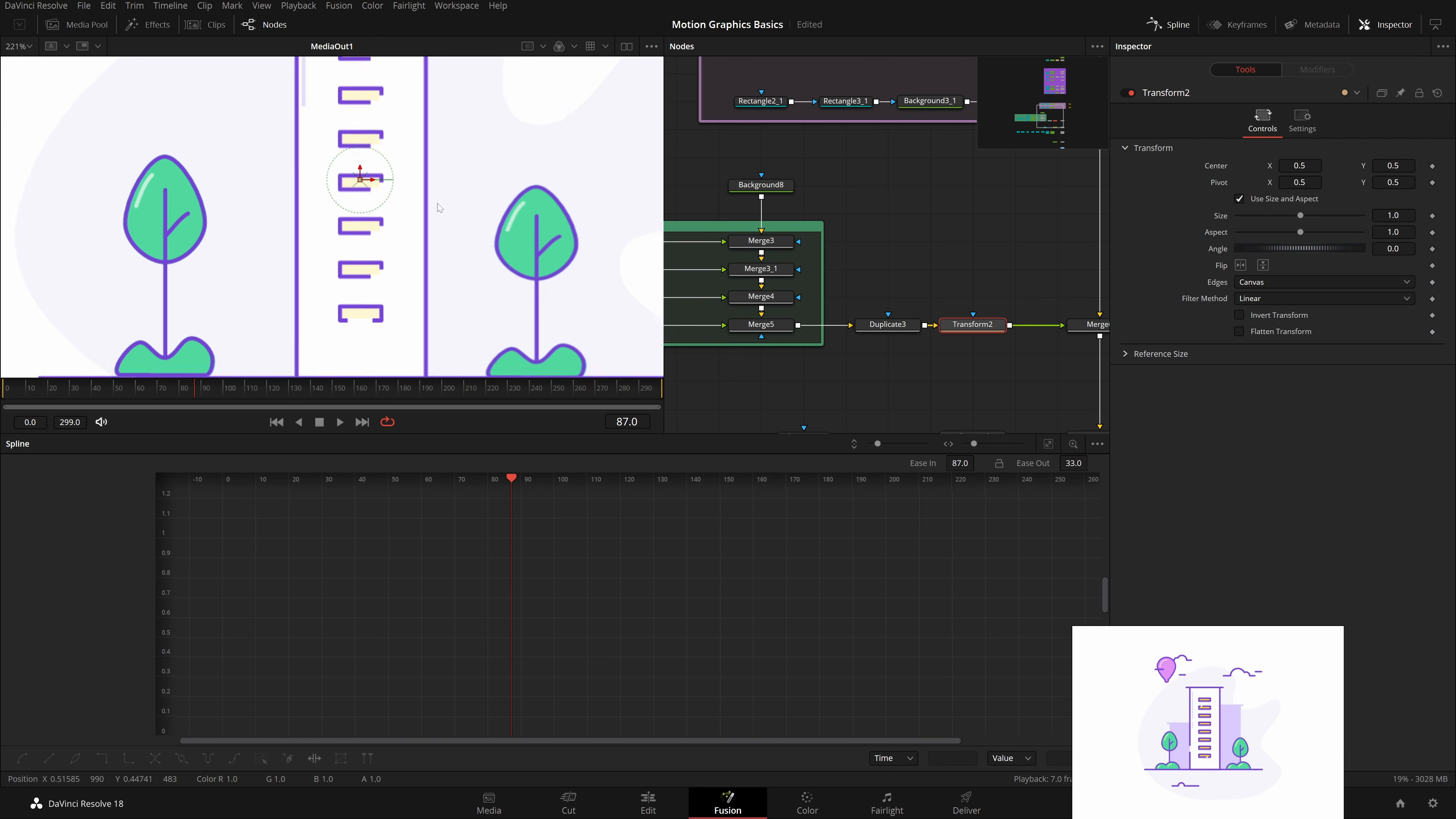
pyautogui.moveTo(497, 142); pyautogui.dragTo(344, 264)
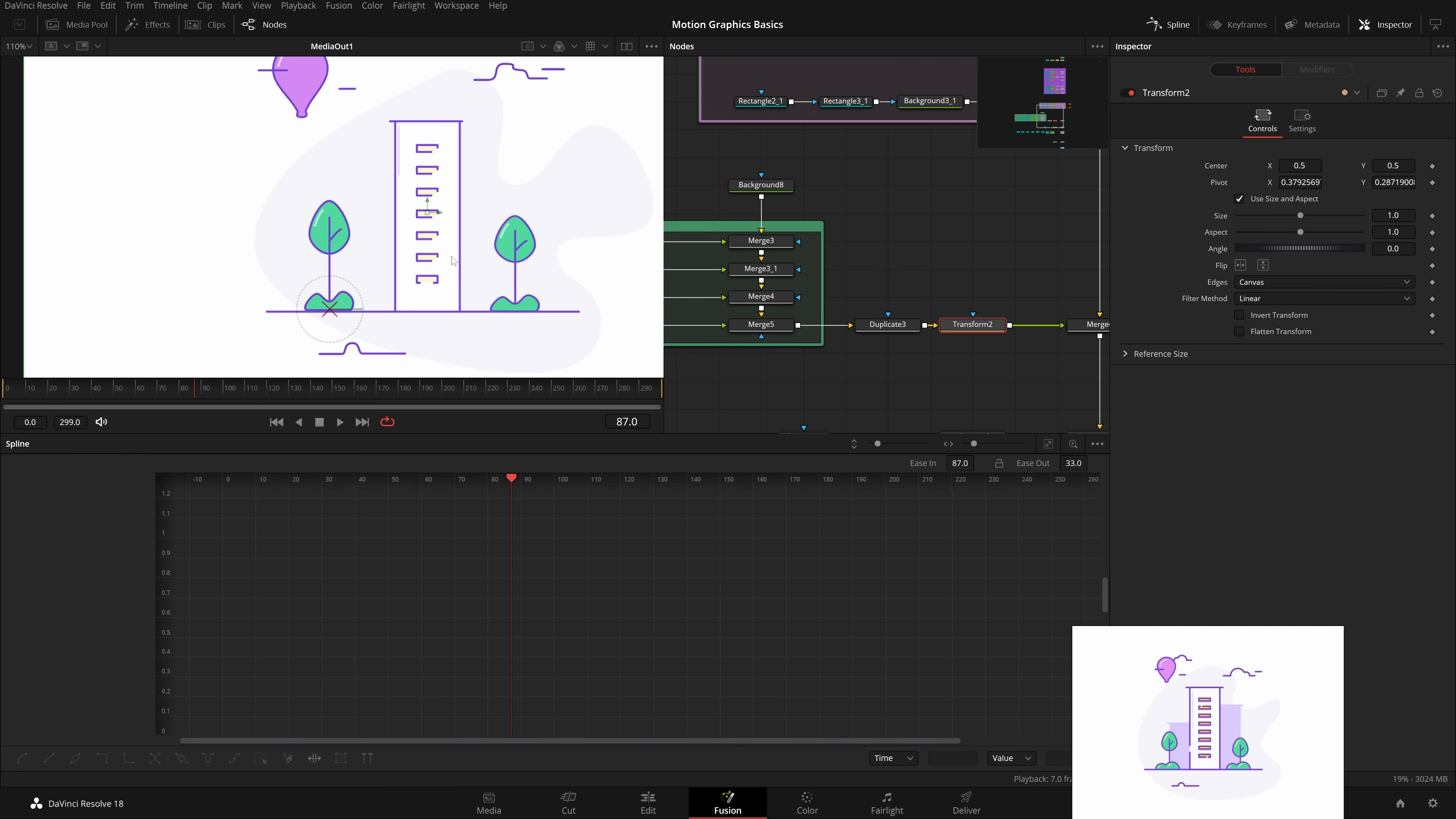
# Step: Keyframe the Size of Transform2 from 0.0 at frame 110 to 1.0 at frame 160
pyautogui.moveTo(210, 396); pyautogui.dragTo(245, 395)
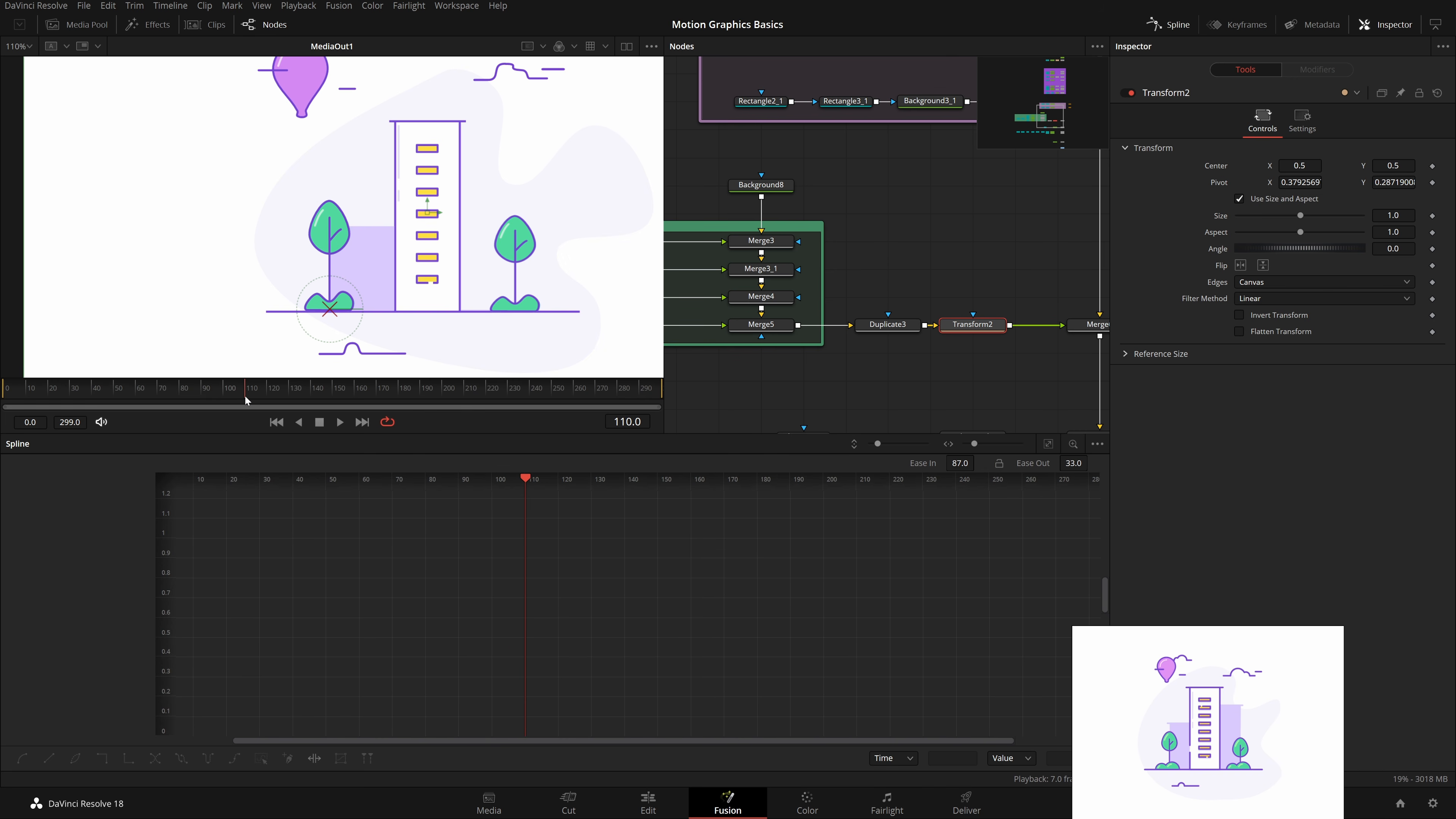
pyautogui.click(1432, 215)
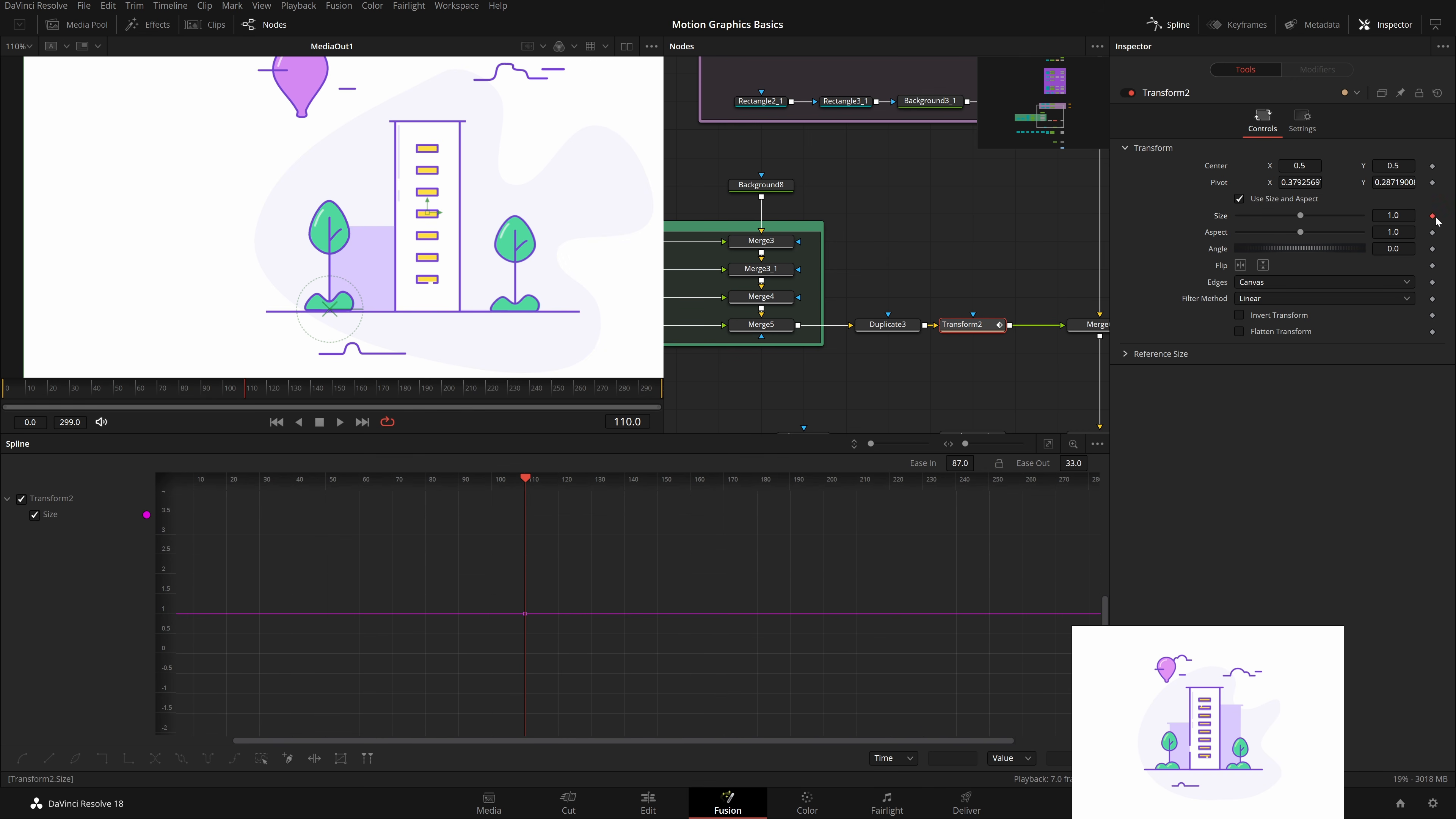
pyautogui.moveTo(335, 395); pyautogui.dragTo(355, 406)
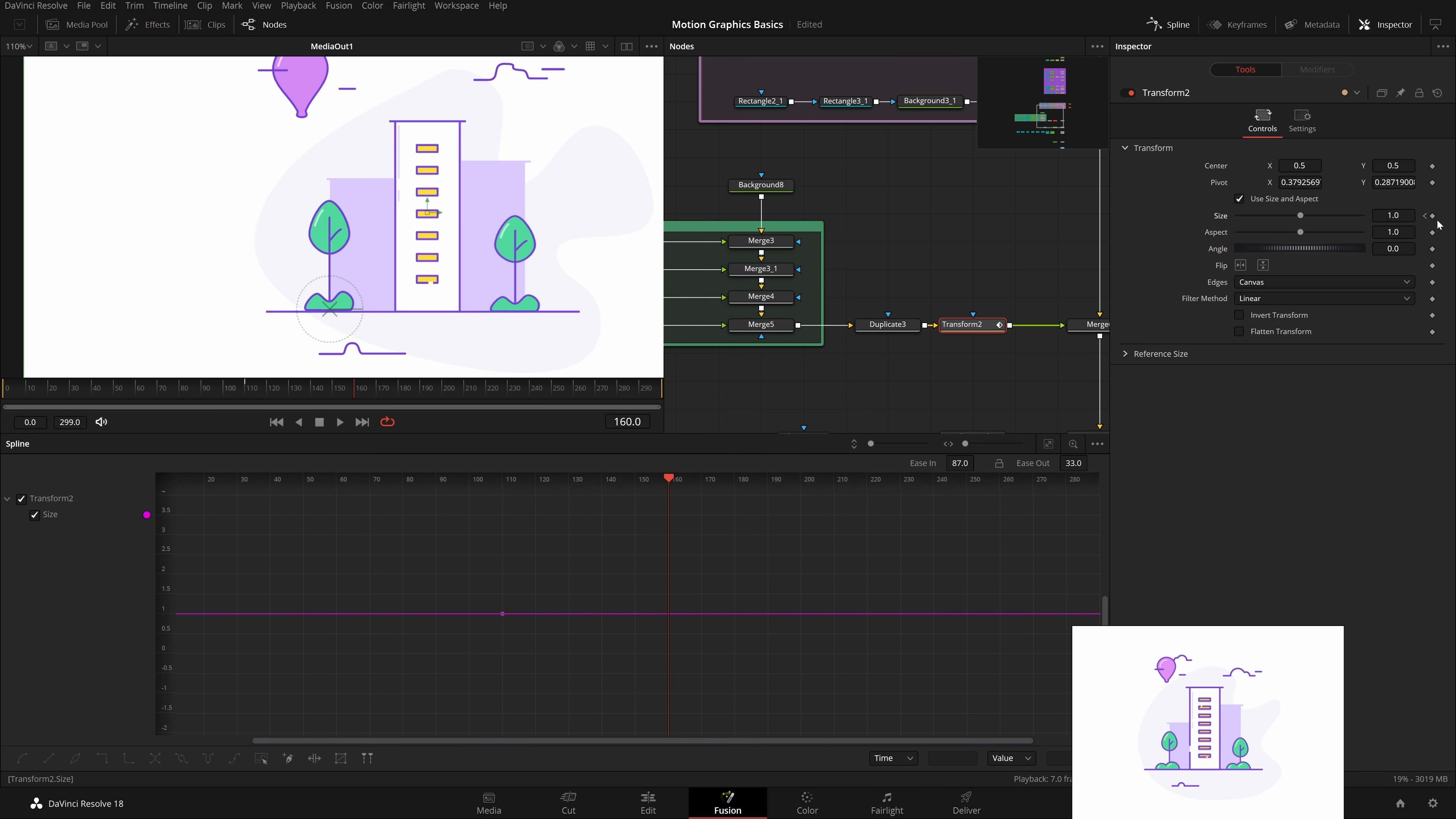
pyautogui.click(1425, 216)
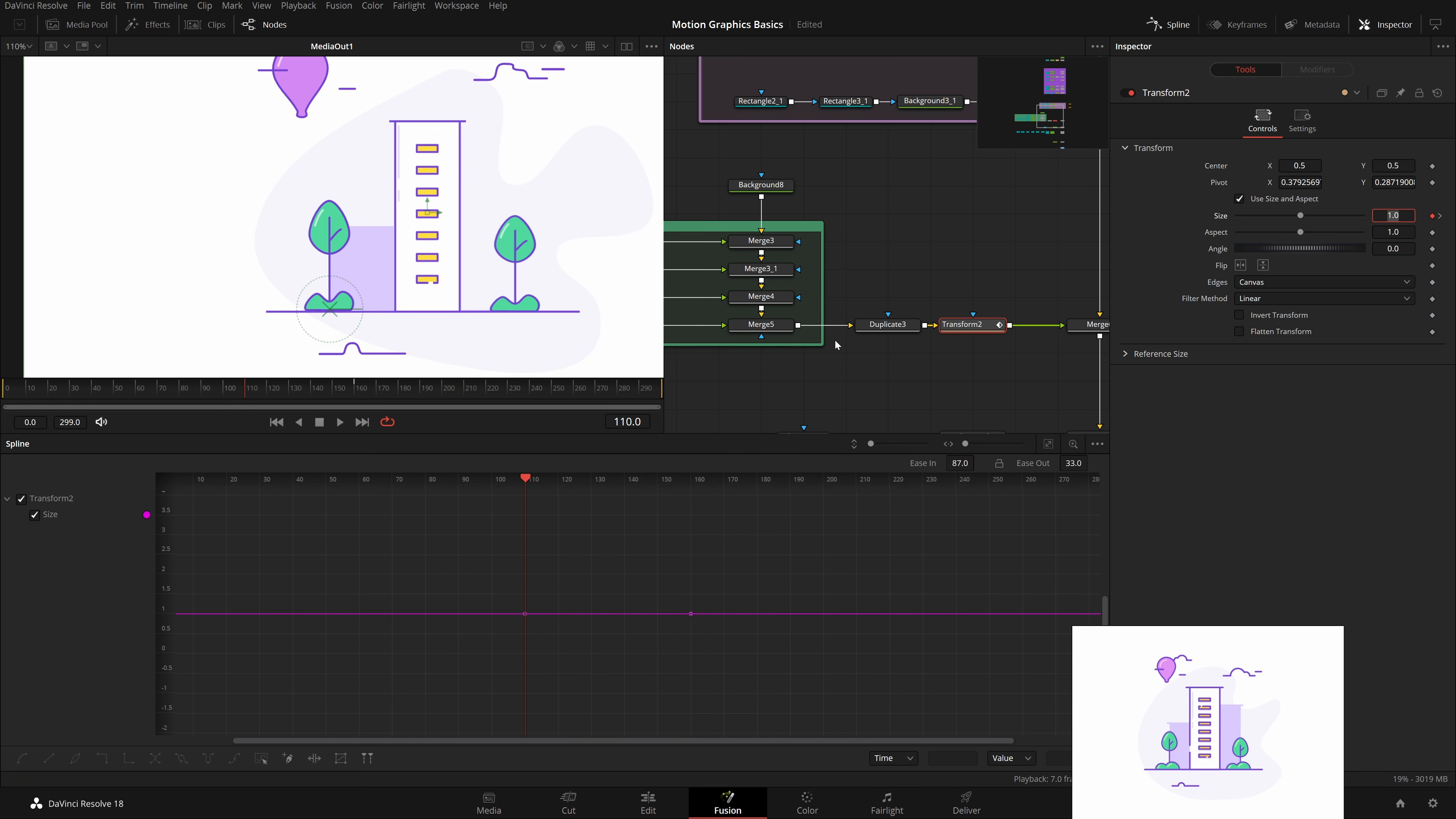
pyautogui.moveTo(1300, 215); pyautogui.dragTo(1237, 215)
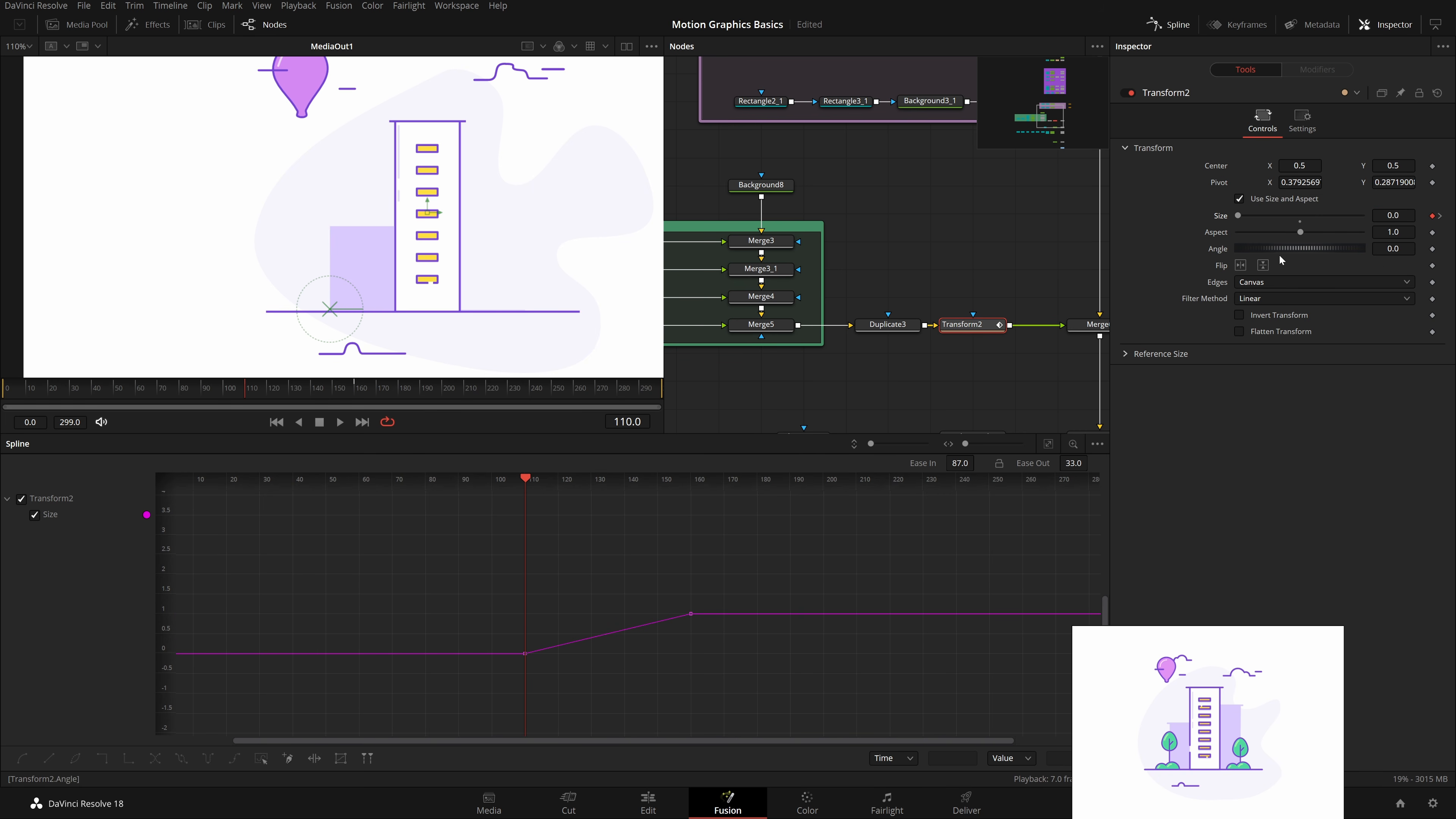
# Step: Swap the two tree nodes so Transform2 comes before Duplicate3, and play the animation from the start
pyautogui.scroll(5, 356, 309)
pyautogui.scroll(-5, 344, 298)
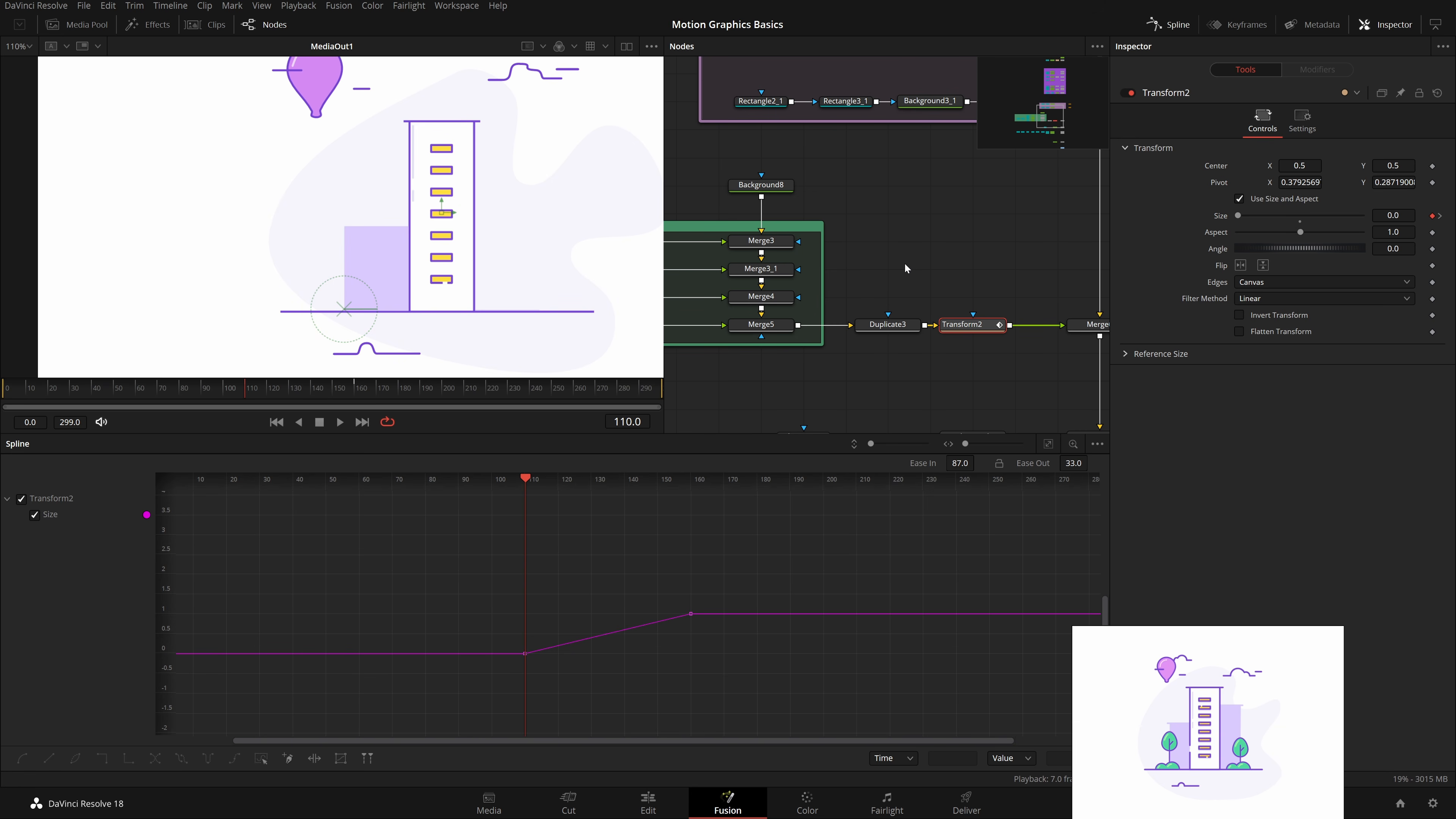
pyautogui.moveTo(889, 325); pyautogui.dragTo(932, 269)
pyautogui.moveTo(967, 321); pyautogui.dragTo(887, 324)
pyautogui.moveTo(902, 269); pyautogui.dragTo(955, 326)
pyautogui.press('space')
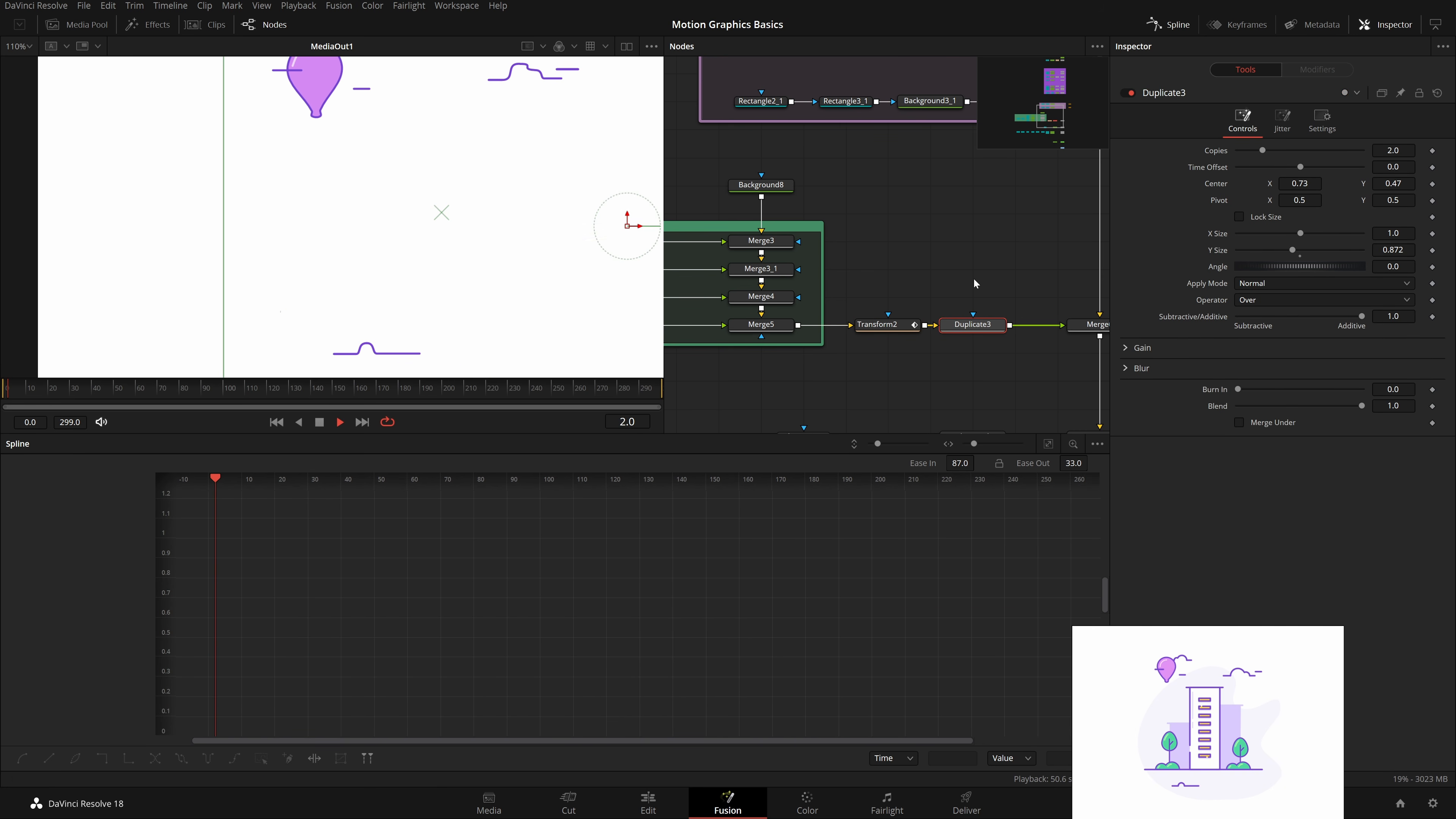
pyautogui.click(941, 277)
pyautogui.scroll(-3, 507, 275)
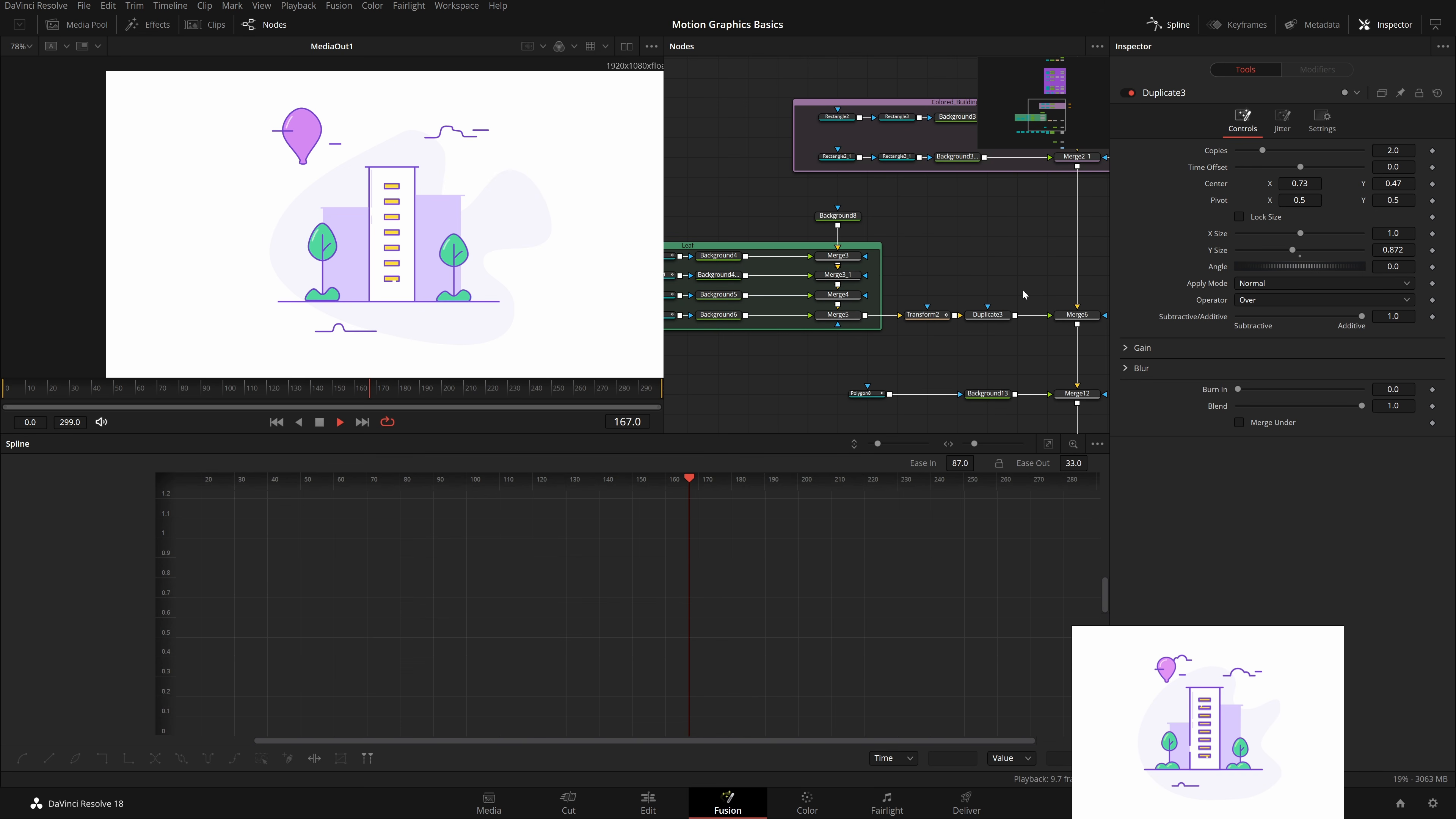
# Step: Identify Polygon8 as the shape of the balloon's color fill and go to frame 125
pyautogui.scroll(-4, 1023, 289)
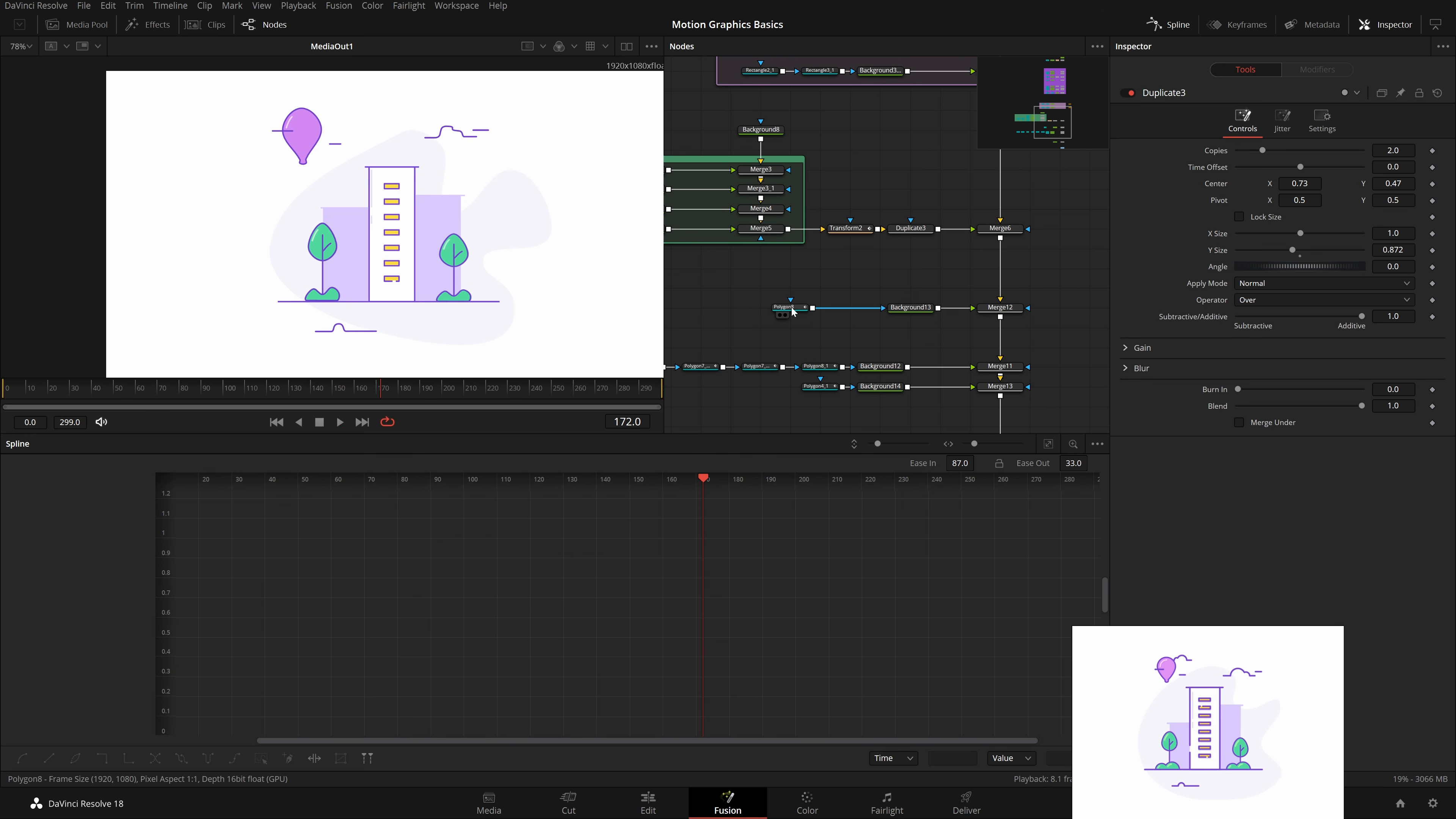
pyautogui.click(789, 307)
pyautogui.scroll(5, 321, 137)
pyautogui.scroll(-2, 395, 169)
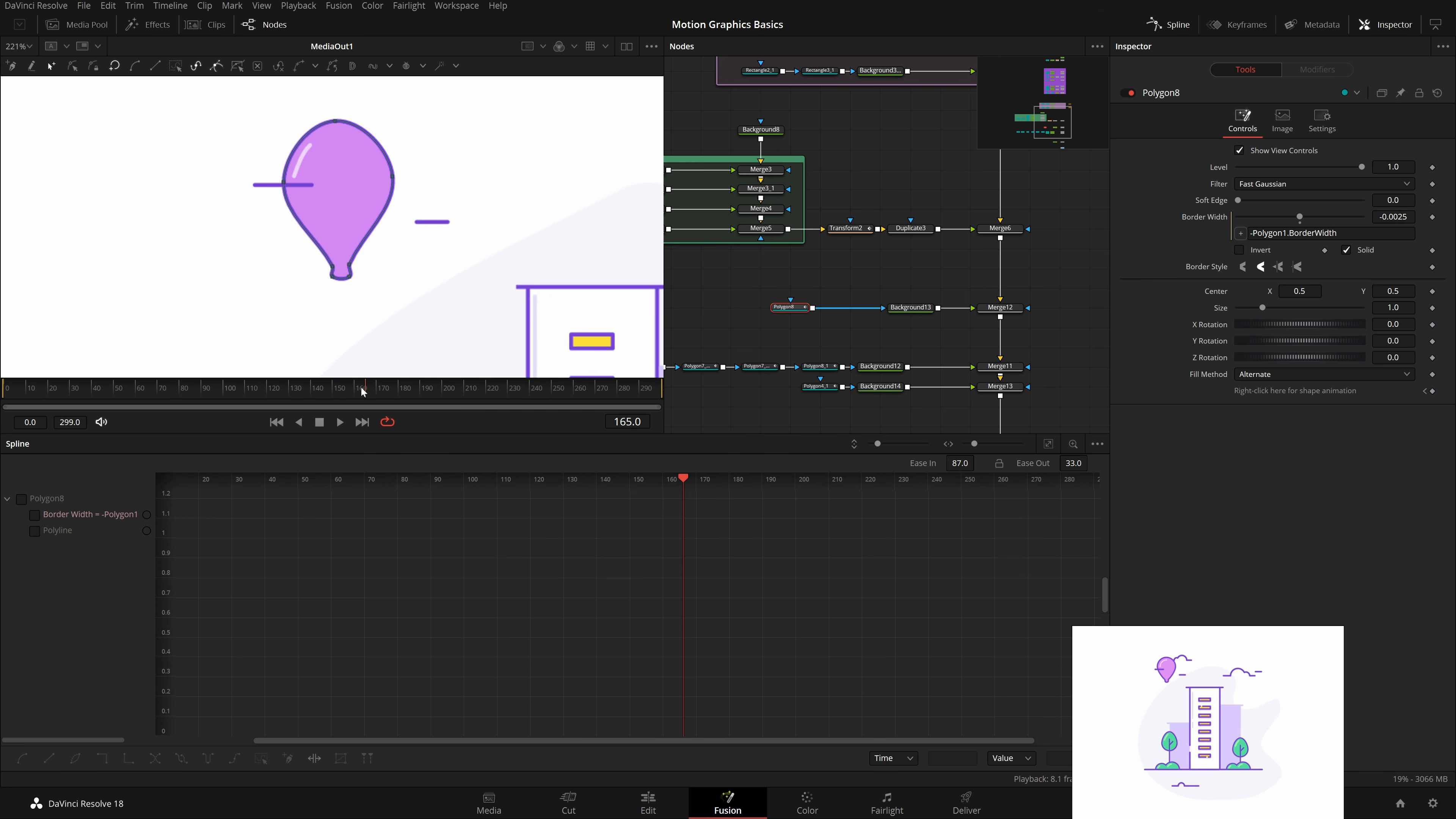
pyautogui.moveTo(363, 391); pyautogui.dragTo(279, 407)
pyautogui.hotkey('ctrl', 'f')
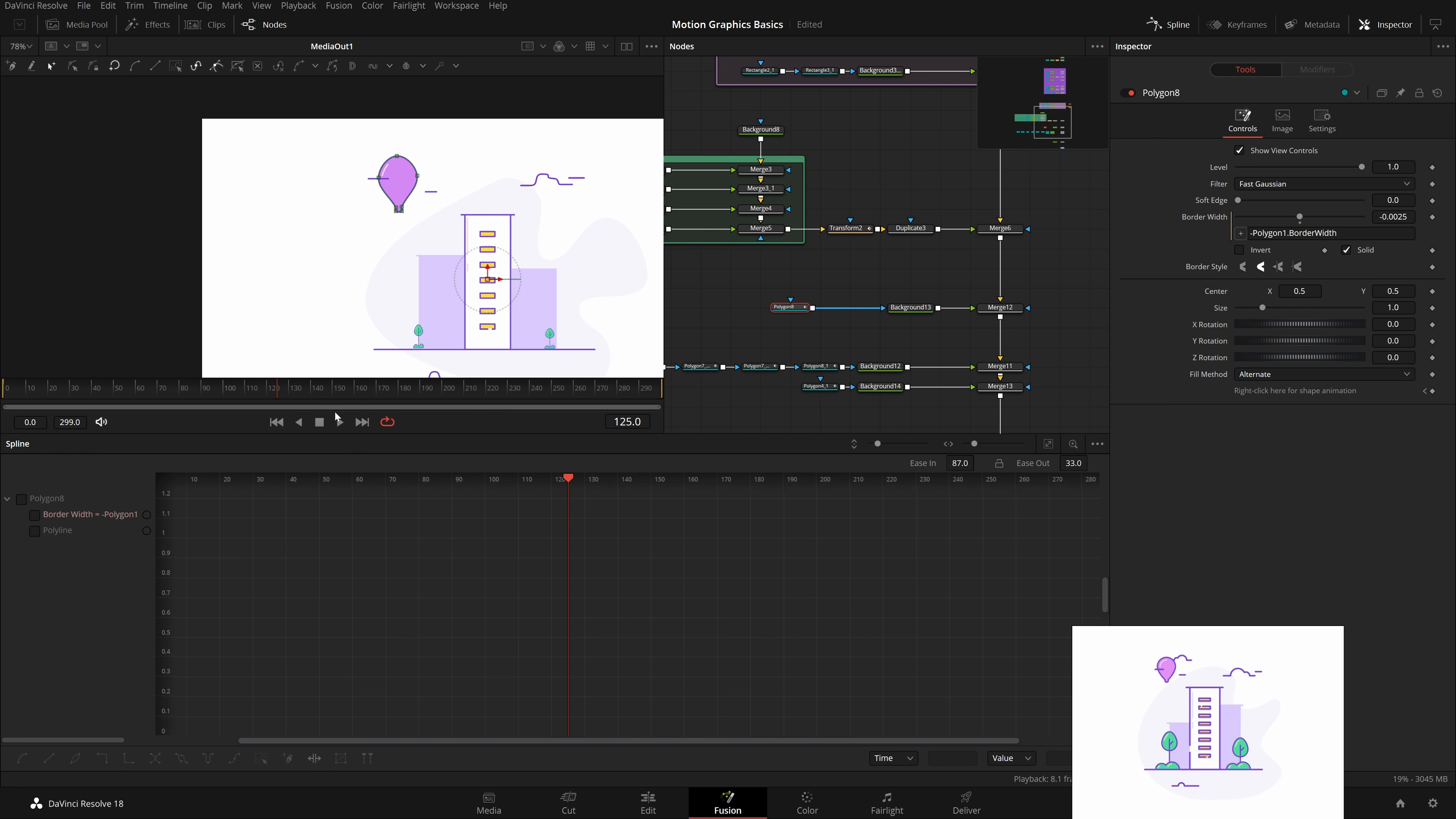
# Step: Add a Transform after Background13 and move its pivot to the bottom of the balloon, about X 0.346, Y 0.711
pyautogui.moveTo(933, 309); pyautogui.dragTo(874, 310)
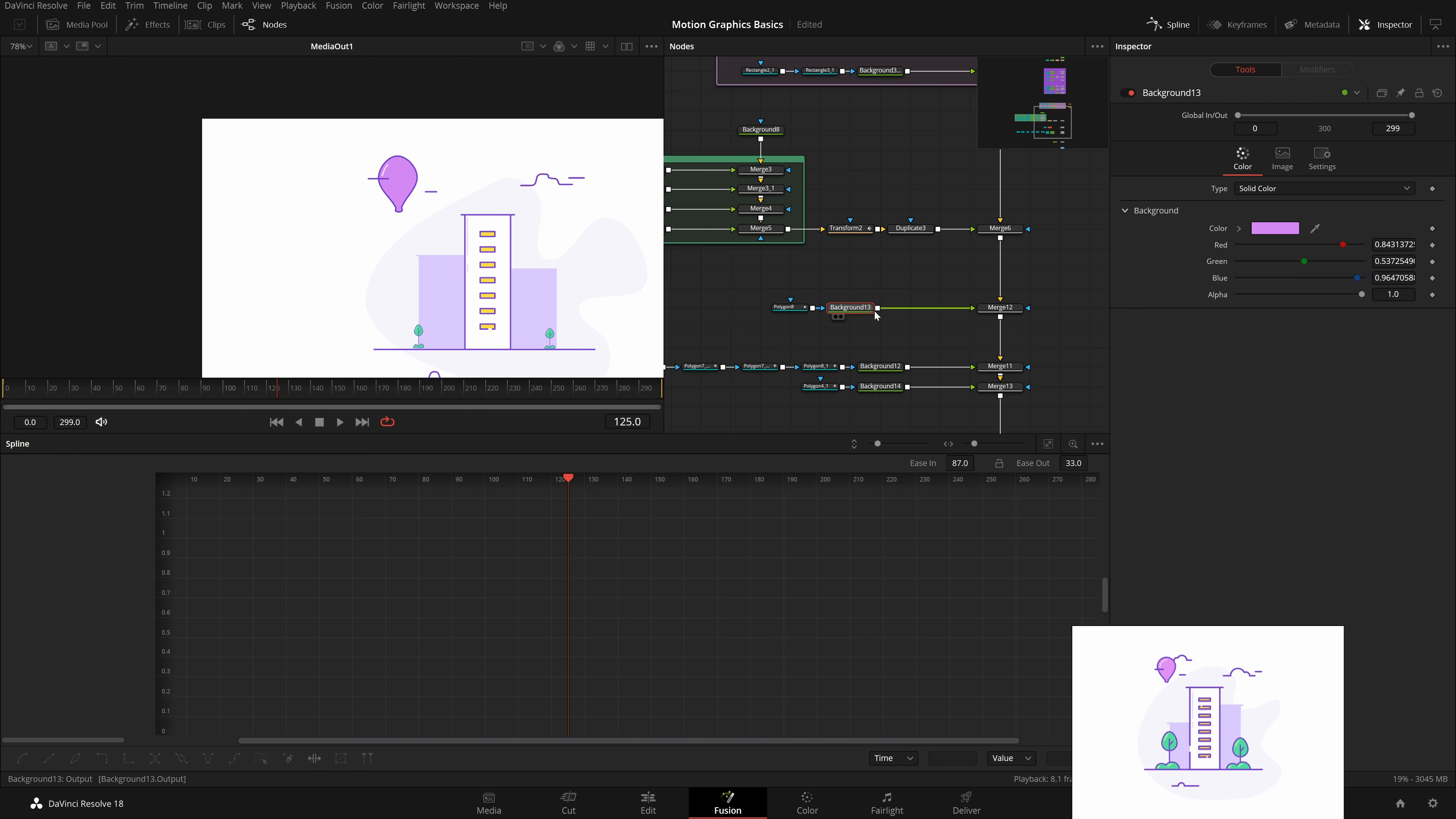
pyautogui.hotkey('shift', 'space')
pyautogui.press('Return')
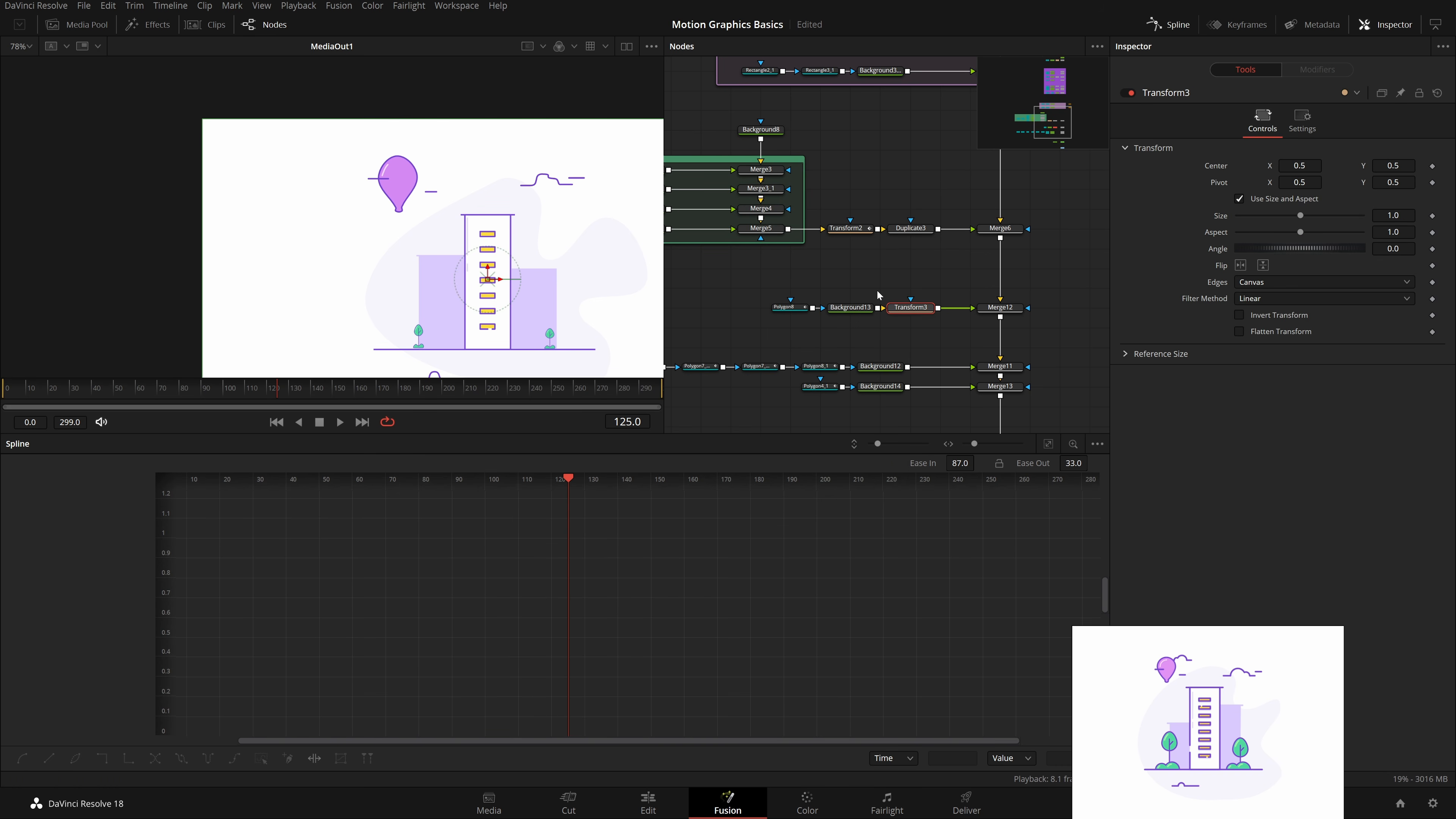
pyautogui.moveTo(1299, 182)
pyautogui.mouseDown()
pyautogui.moveTo(1255, 181)
pyautogui.moveTo(1284, 181)
pyautogui.mouseUp()
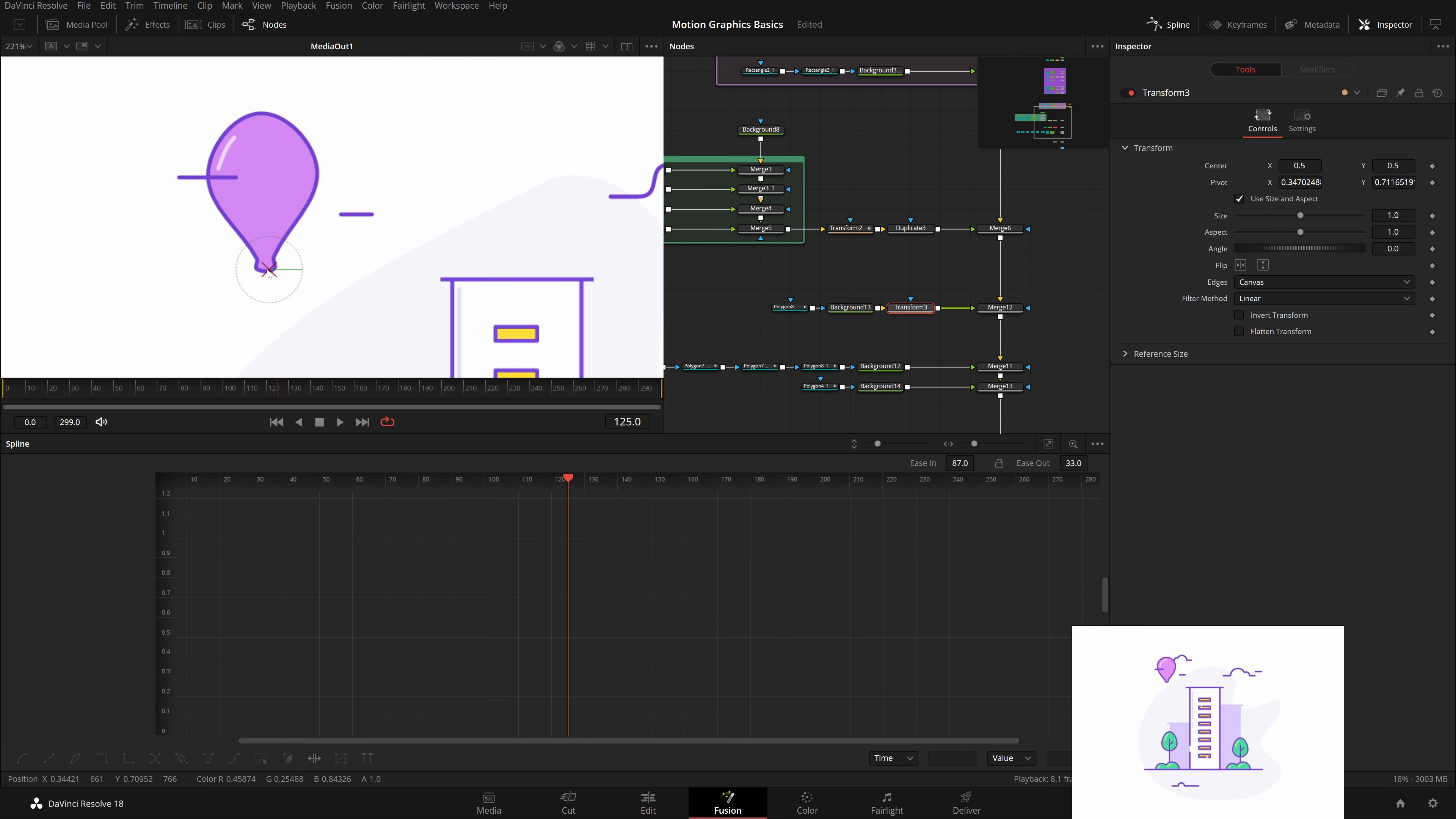
pyautogui.moveTo(268, 271); pyautogui.dragTo(265, 271)
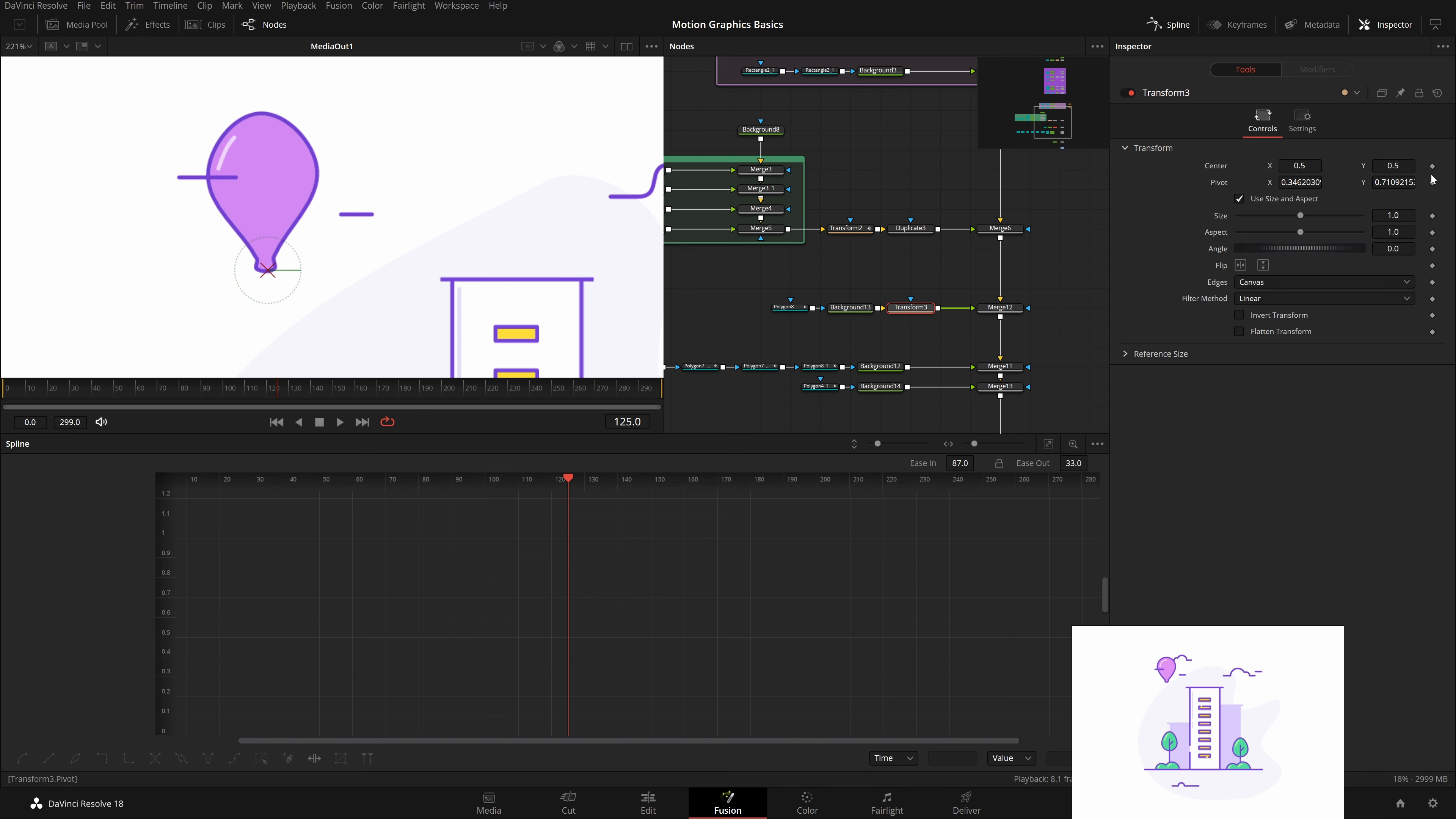
# Step: Keyframe the Size of Transform3 from 0.0 at frame 125 to 1.0 at frame 175
pyautogui.click(1432, 215)
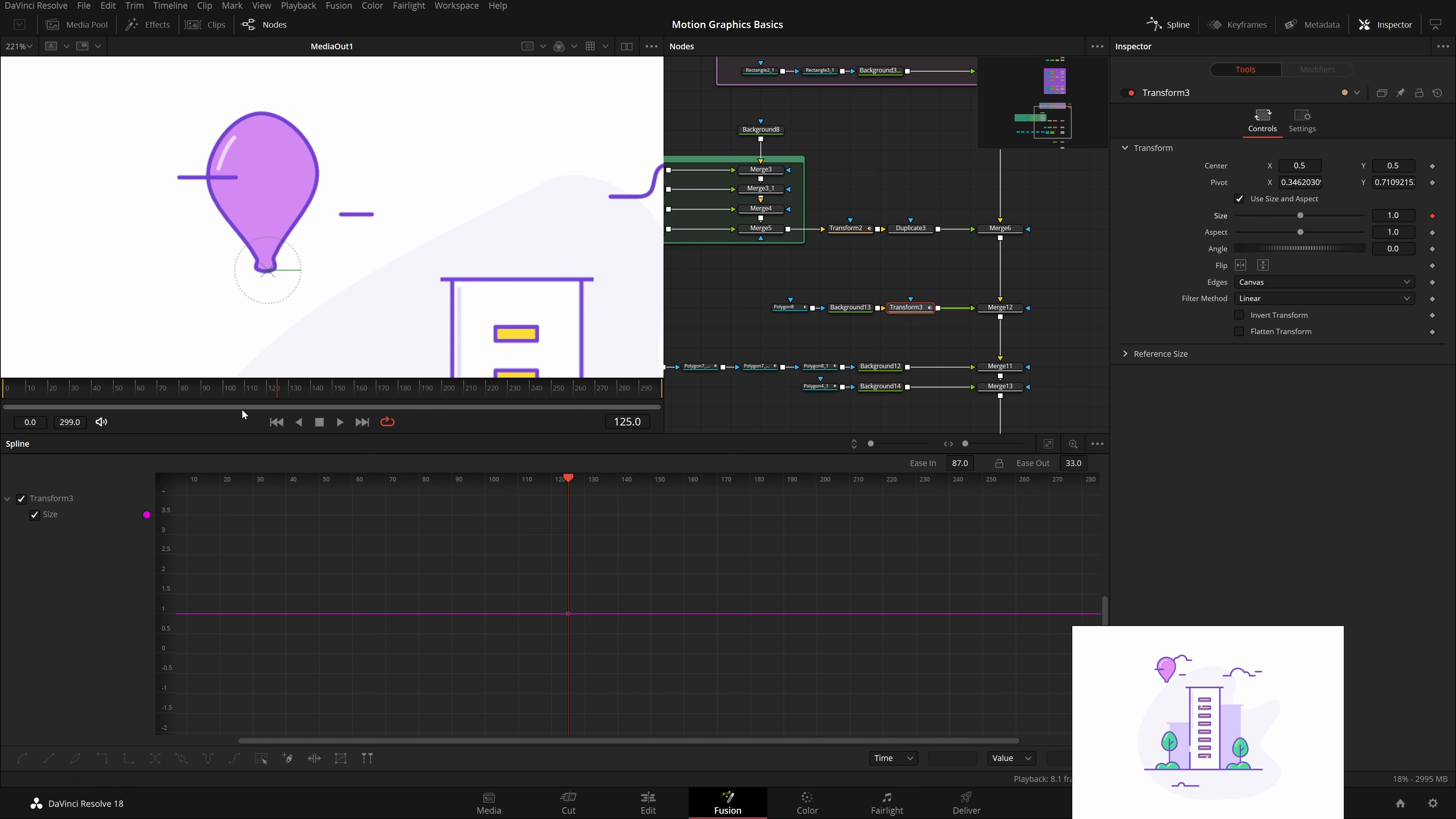
pyautogui.moveTo(277, 387); pyautogui.dragTo(388, 397)
pyautogui.scroll(-5, 426, 276)
pyautogui.scroll(4, 417, 281)
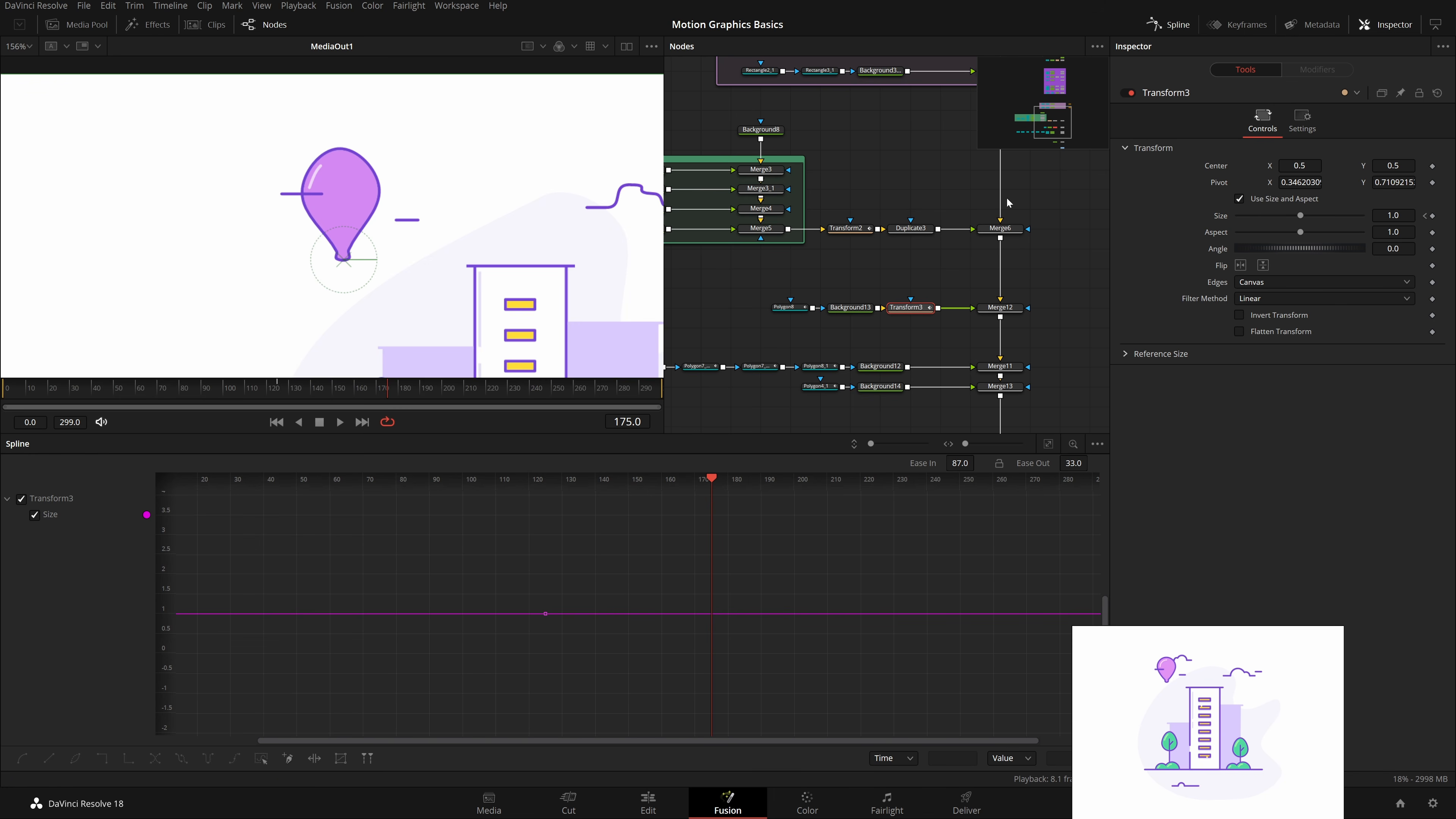
pyautogui.click(1424, 216)
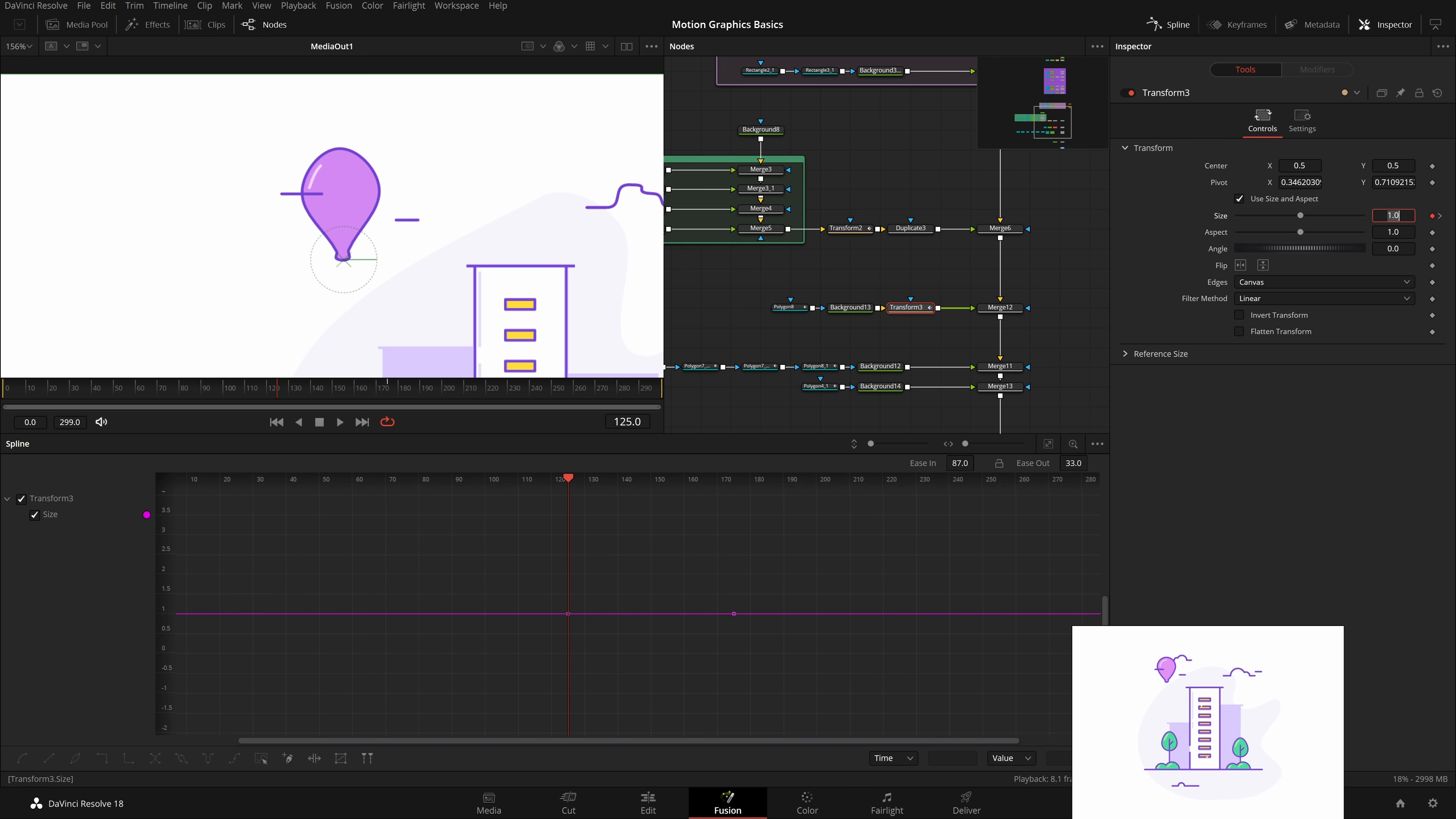
pyautogui.click(1327, 215)
pyautogui.moveTo(1302, 217); pyautogui.dragTo(1073, 274)
# Step: Smooth the Size curve of Transform3 and lengthen the ending keyframe's ease in to about 75
pyautogui.click(807, 279)
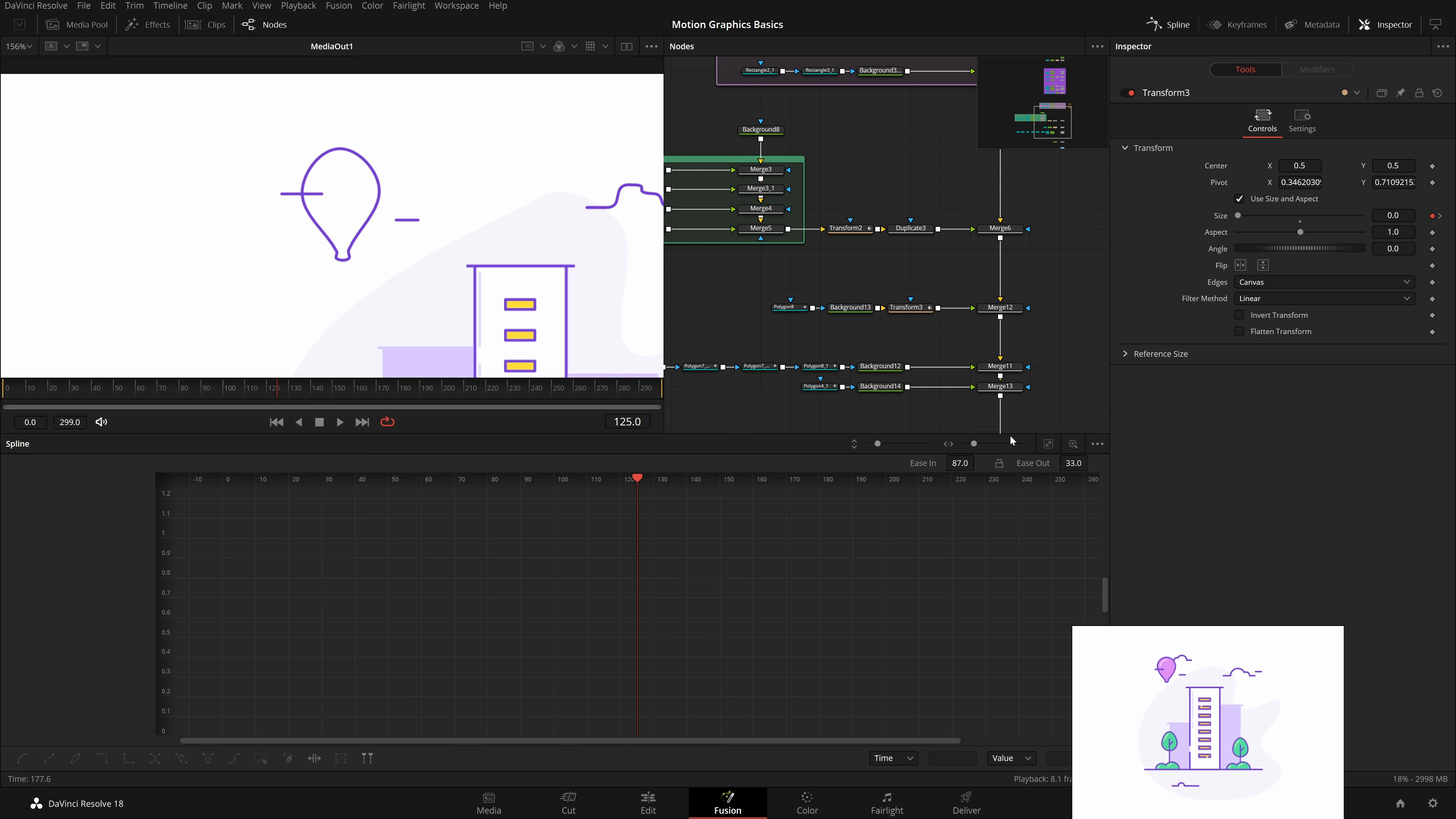
pyautogui.click(908, 307)
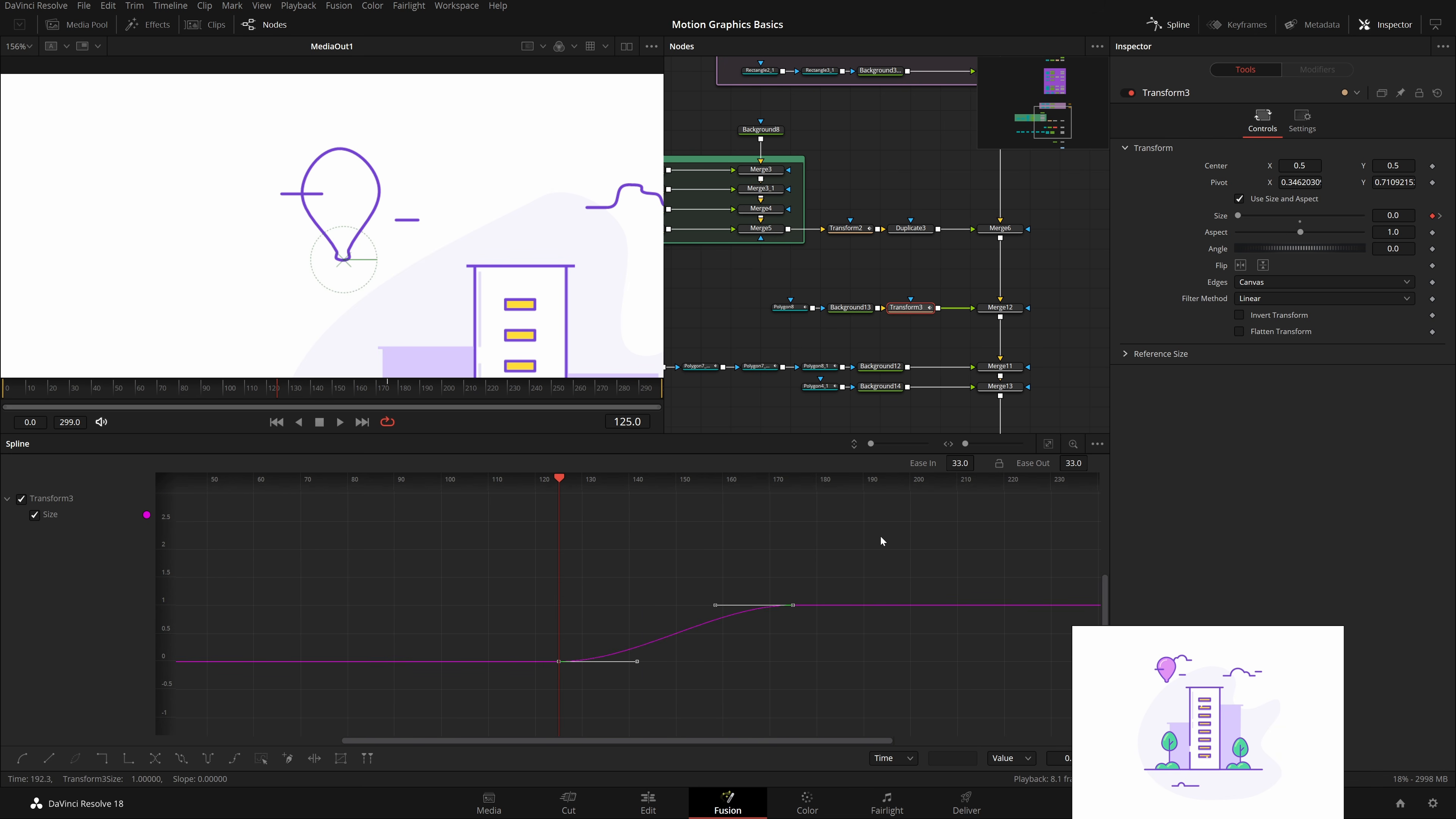
pyautogui.moveTo(714, 604); pyautogui.dragTo(617, 604)
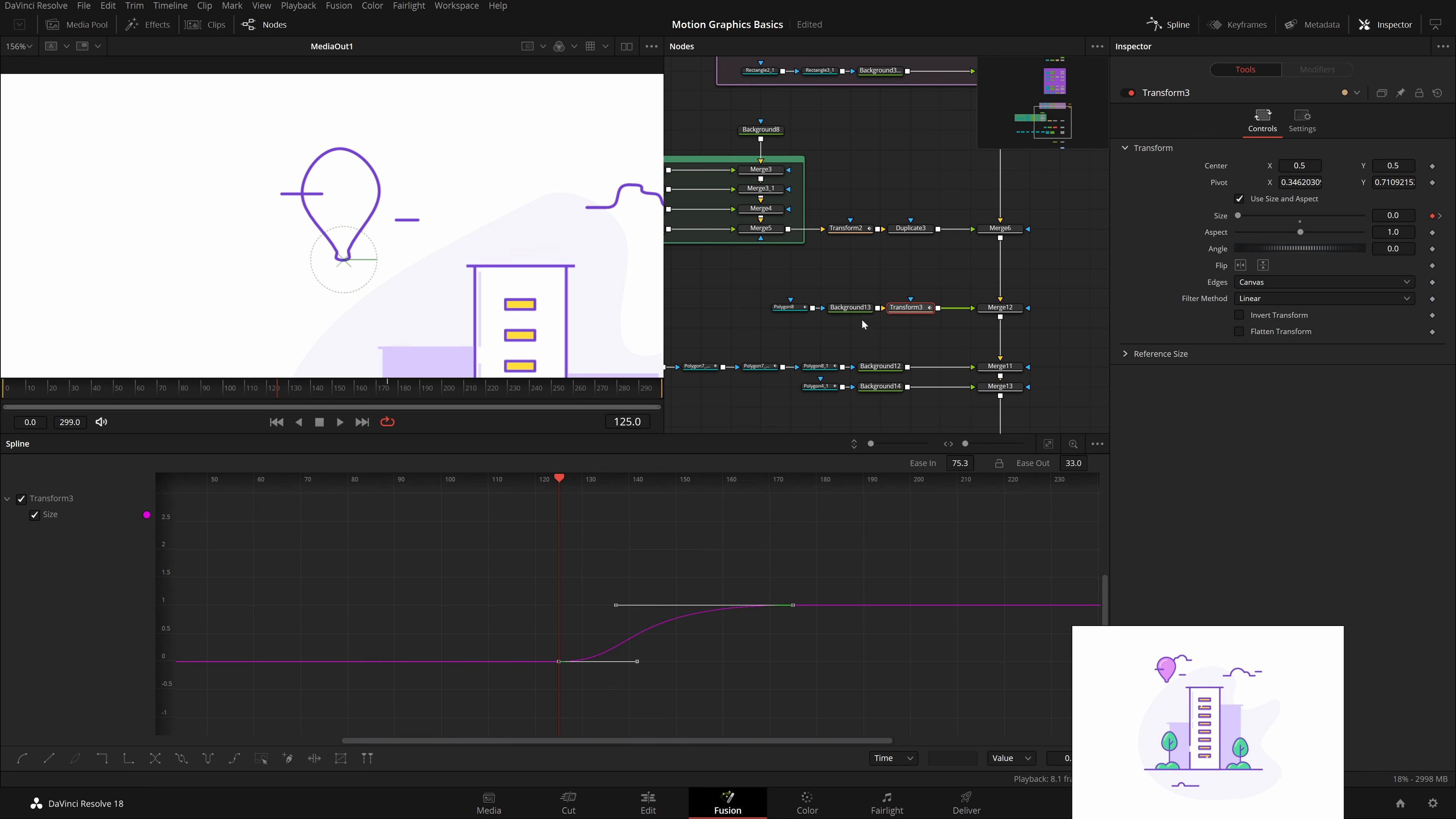
# Step: Smooth the Size curve of Transform2 and lengthen the ending keyframe's ease in to about 74
pyautogui.click(790, 307)
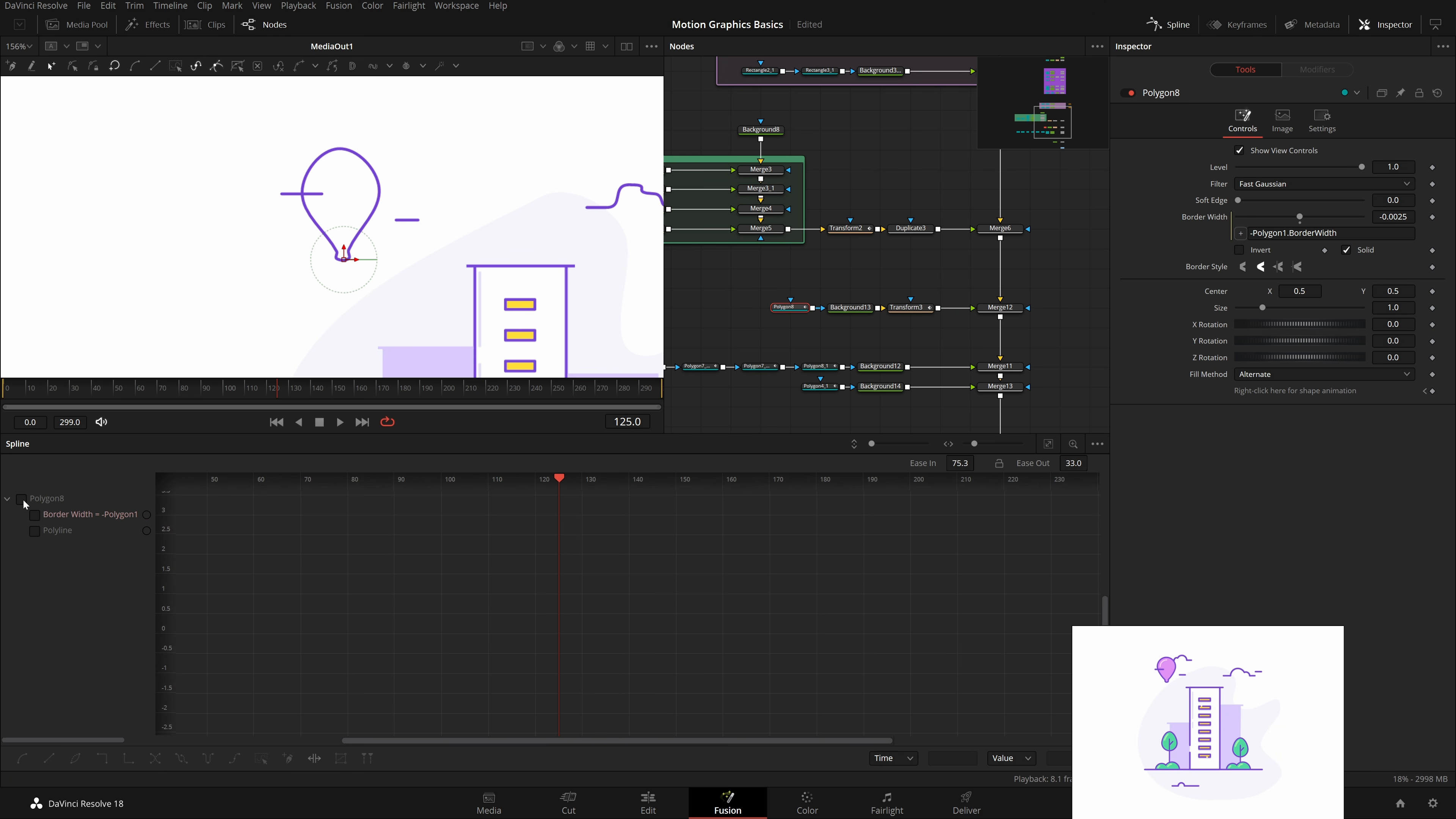
pyautogui.click(22, 499)
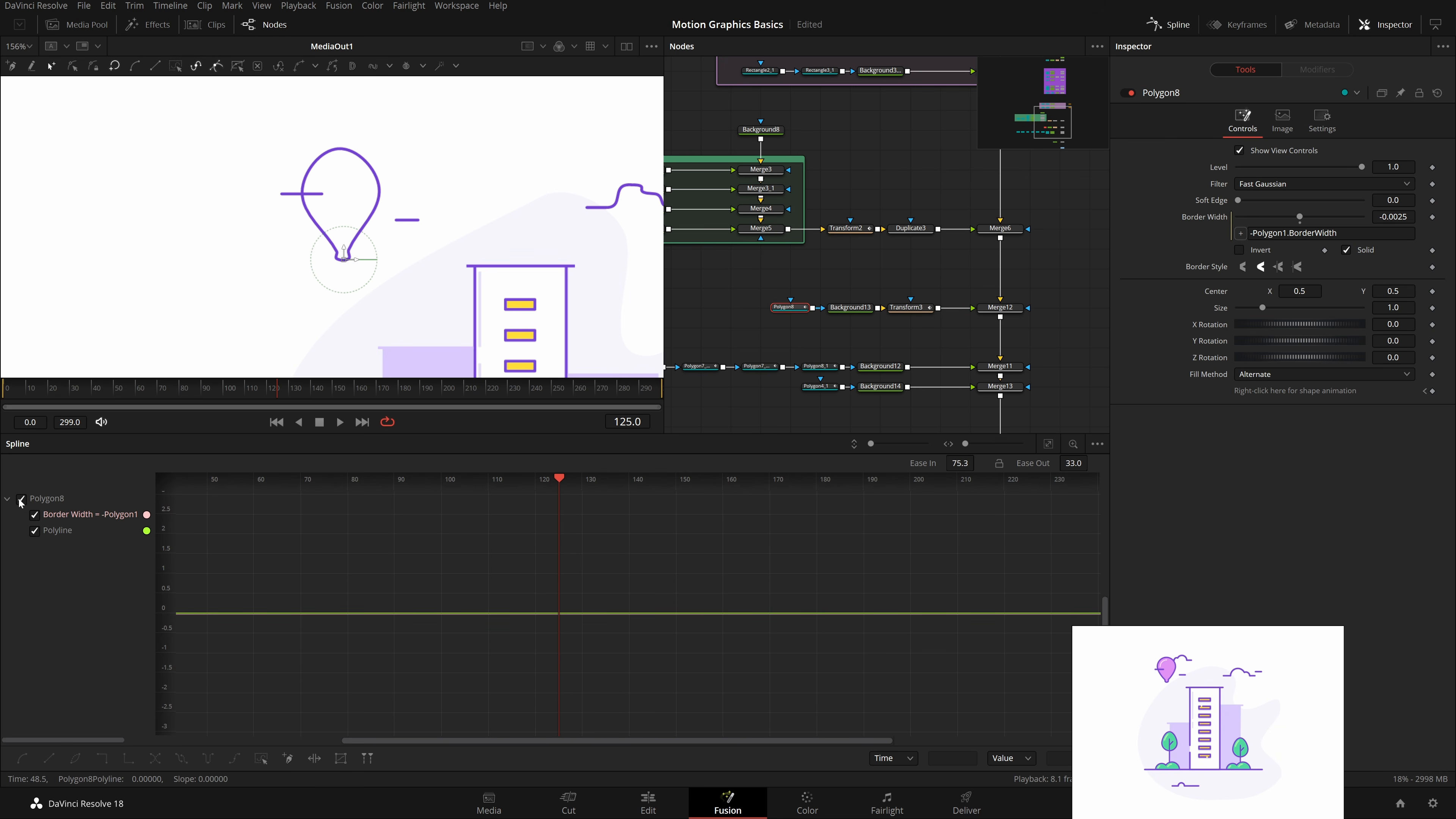
pyautogui.click(910, 251)
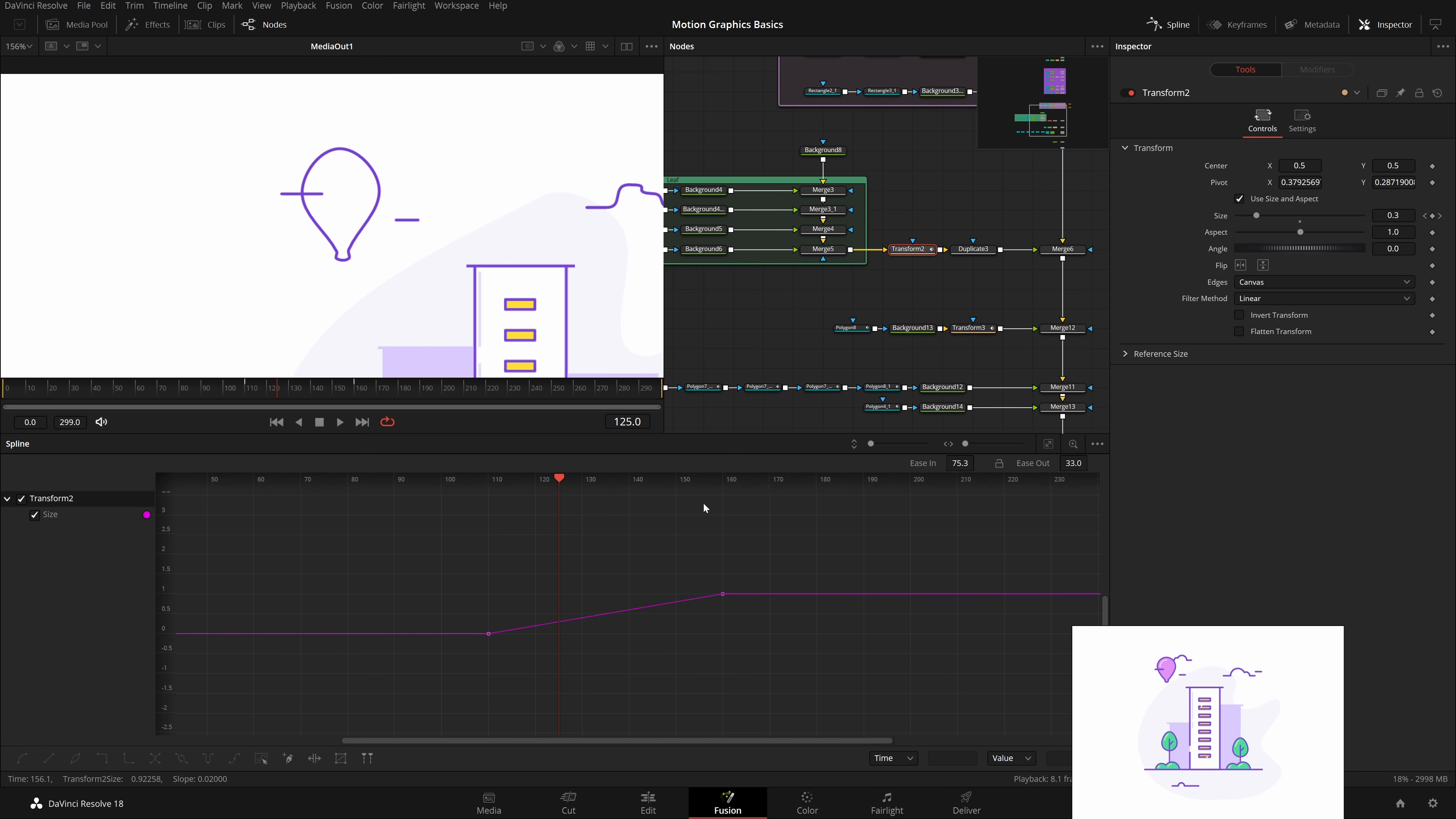
pyautogui.hotkey('ctrl', 'a')
pyautogui.press('f')
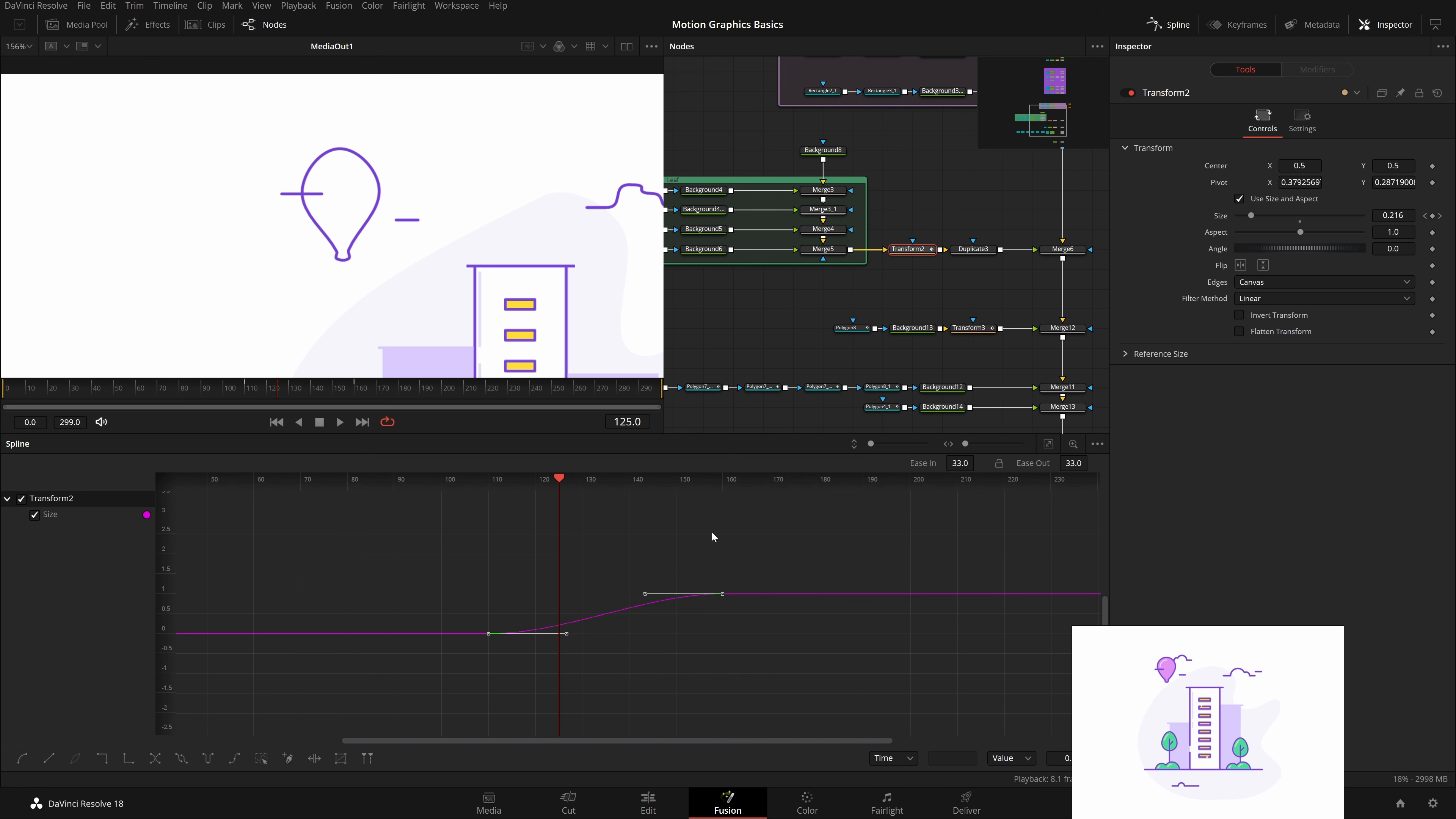
pyautogui.moveTo(958, 463); pyautogui.dragTo(992, 461)
# Step: Check the easing of the mask Rectangle6_1's Center displacement curve
pyautogui.scroll(-3, 882, 269)
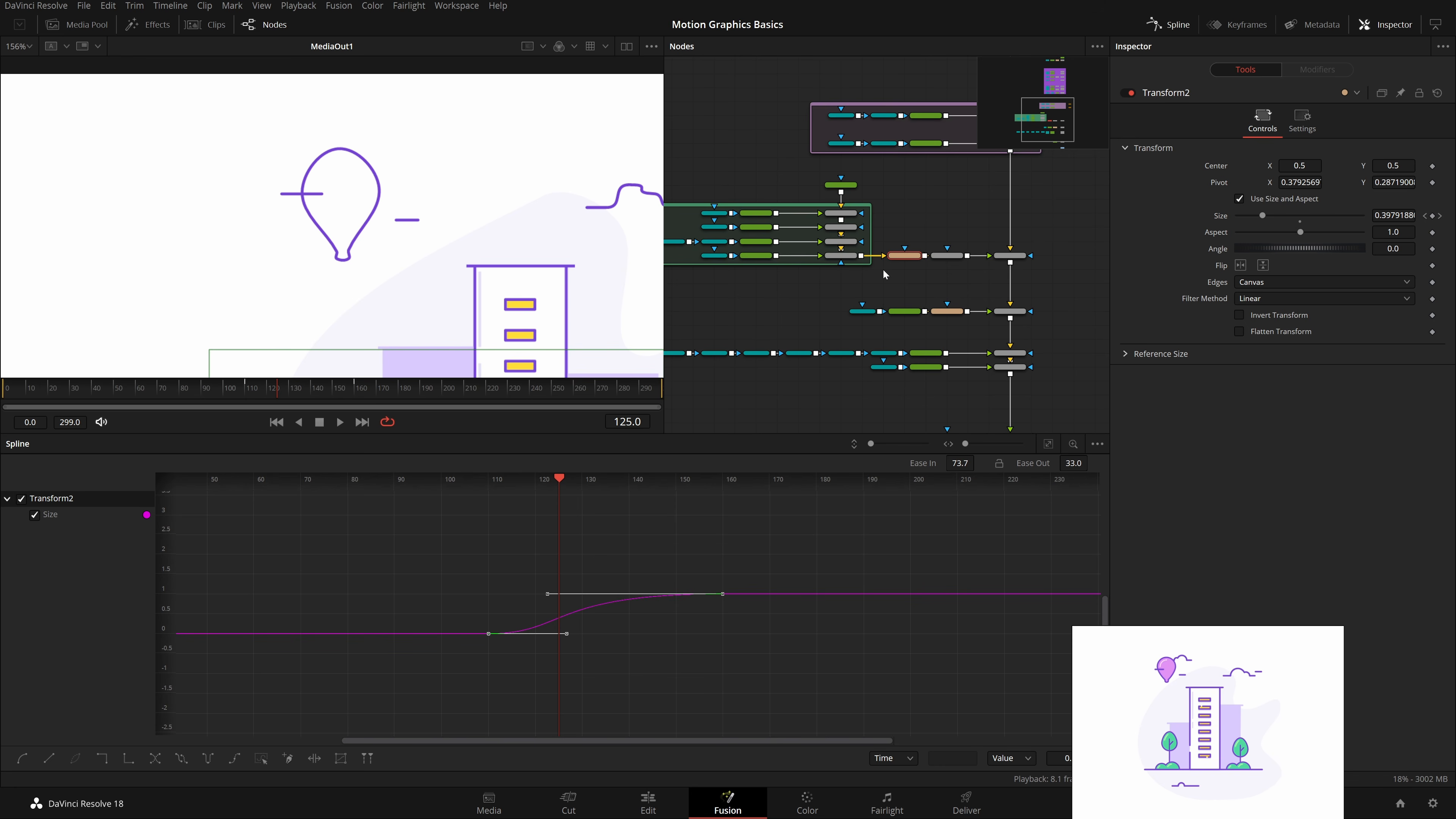
pyautogui.scroll(3, 909, 203)
pyautogui.click(820, 200)
pyautogui.moveTo(926, 229); pyautogui.dragTo(806, 247)
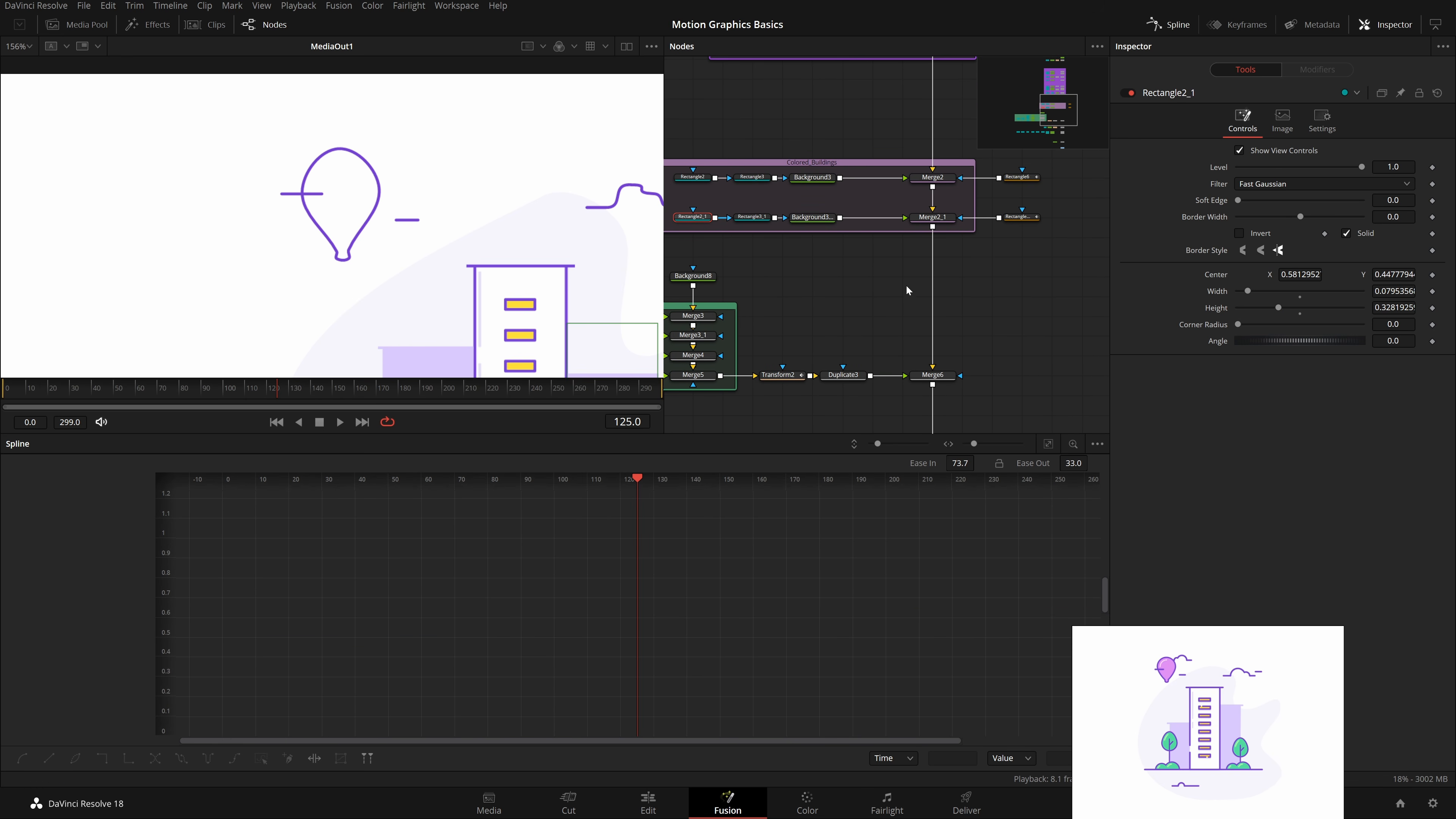
pyautogui.click(1021, 217)
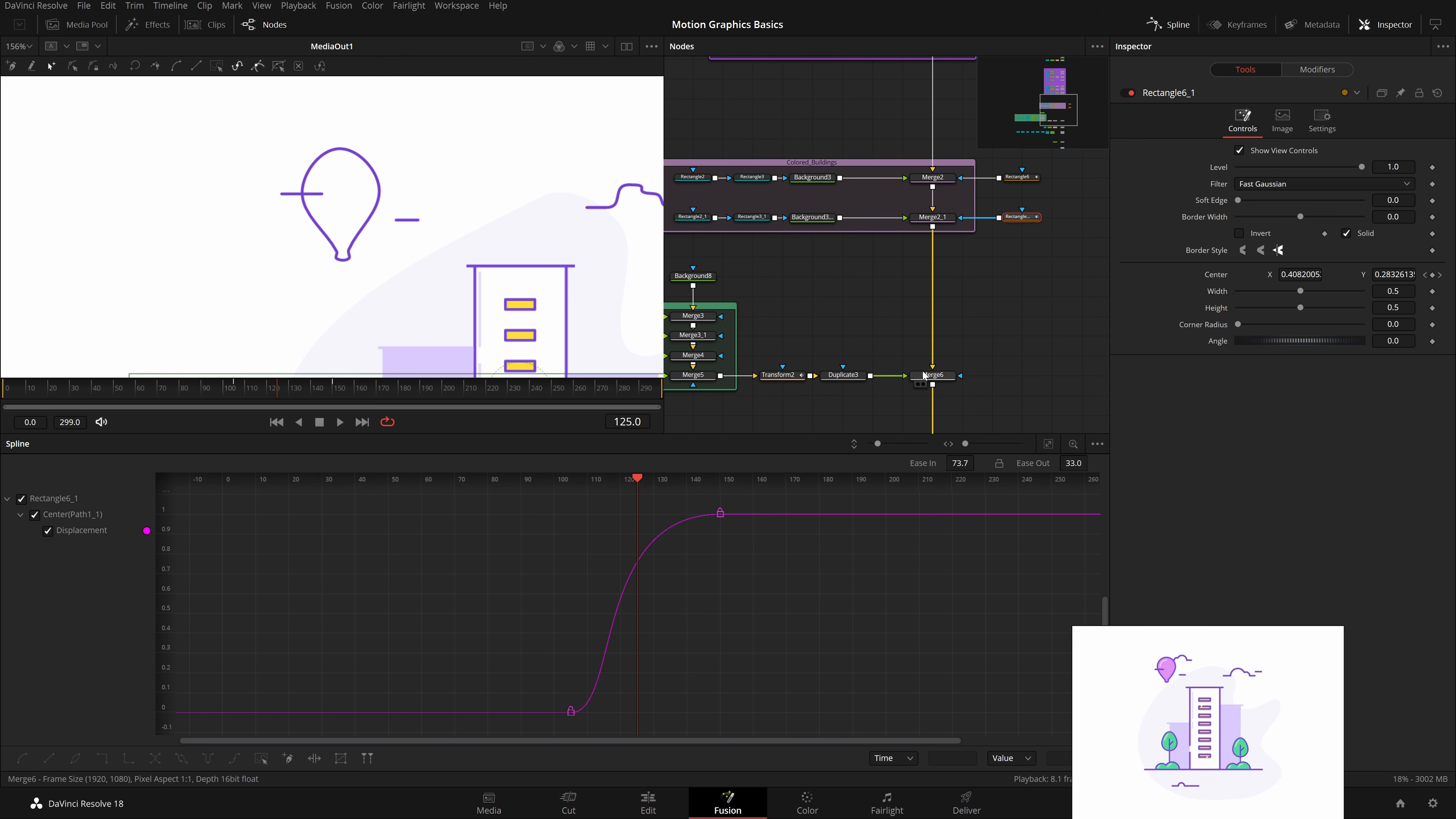
# Step: Pin the controls of Polygon7, the lower cloud line, and show those of Polygon7_1 alongside them
pyautogui.moveTo(924, 375); pyautogui.dragTo(955, 245)
pyautogui.scroll(-1, 955, 246)
pyautogui.moveTo(914, 327); pyautogui.dragTo(1016, 263)
pyautogui.scroll(1, 1015, 263)
pyautogui.moveTo(757, 291); pyautogui.dragTo(893, 299)
pyautogui.scroll(-1, 892, 298)
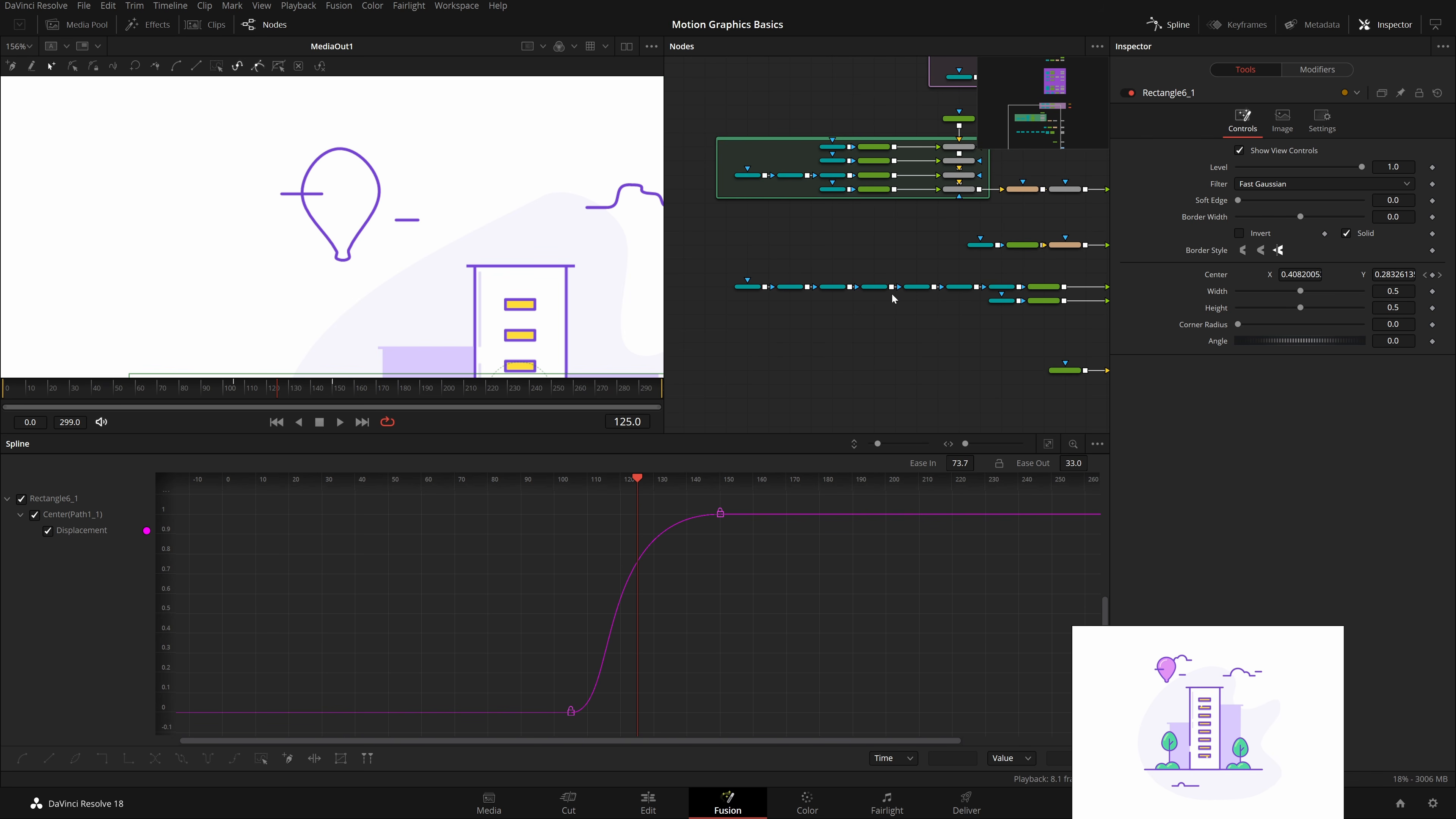
pyautogui.moveTo(727, 266); pyautogui.dragTo(1011, 302)
pyautogui.click(938, 263)
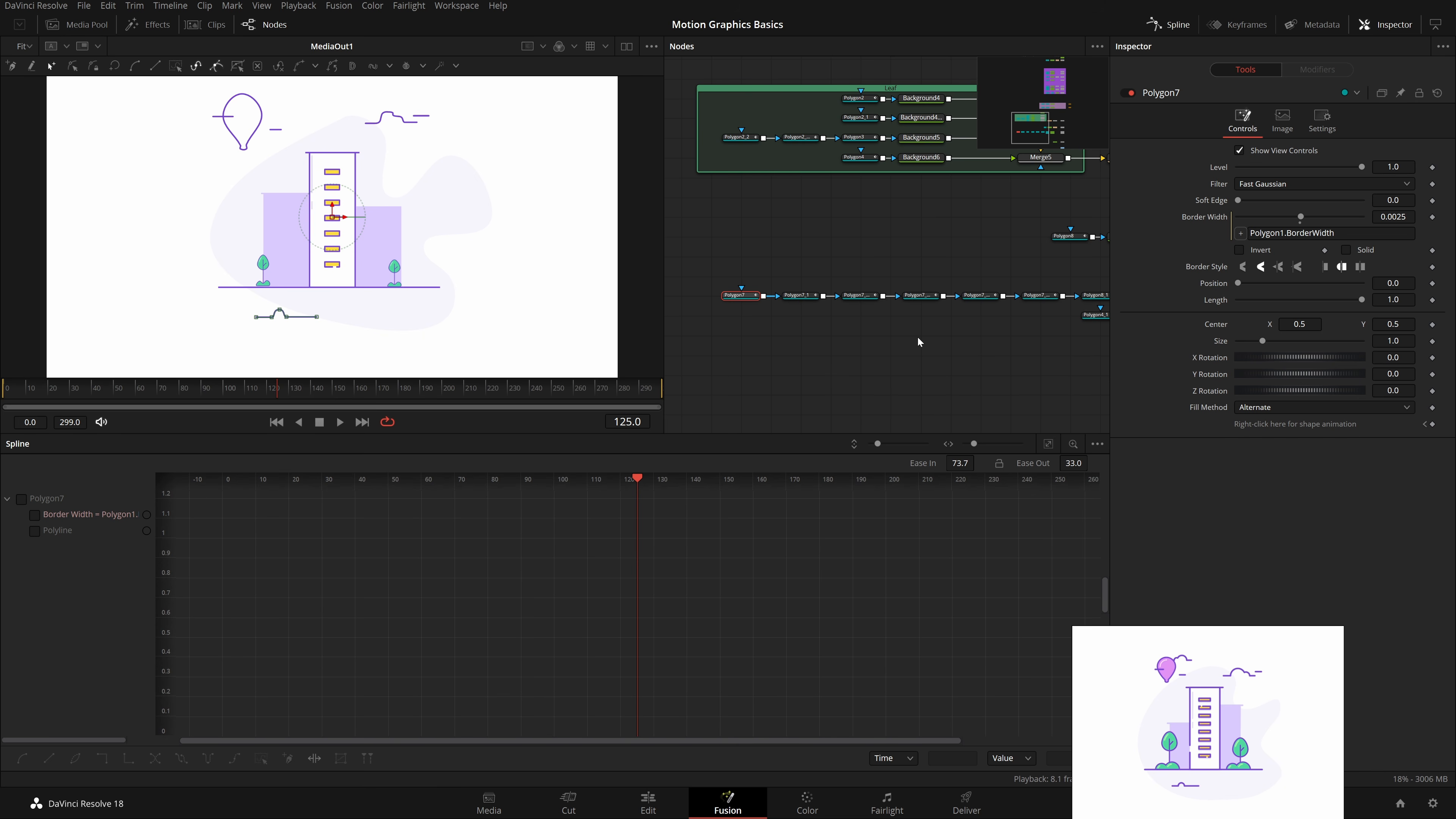
pyautogui.moveTo(969, 322); pyautogui.dragTo(941, 329)
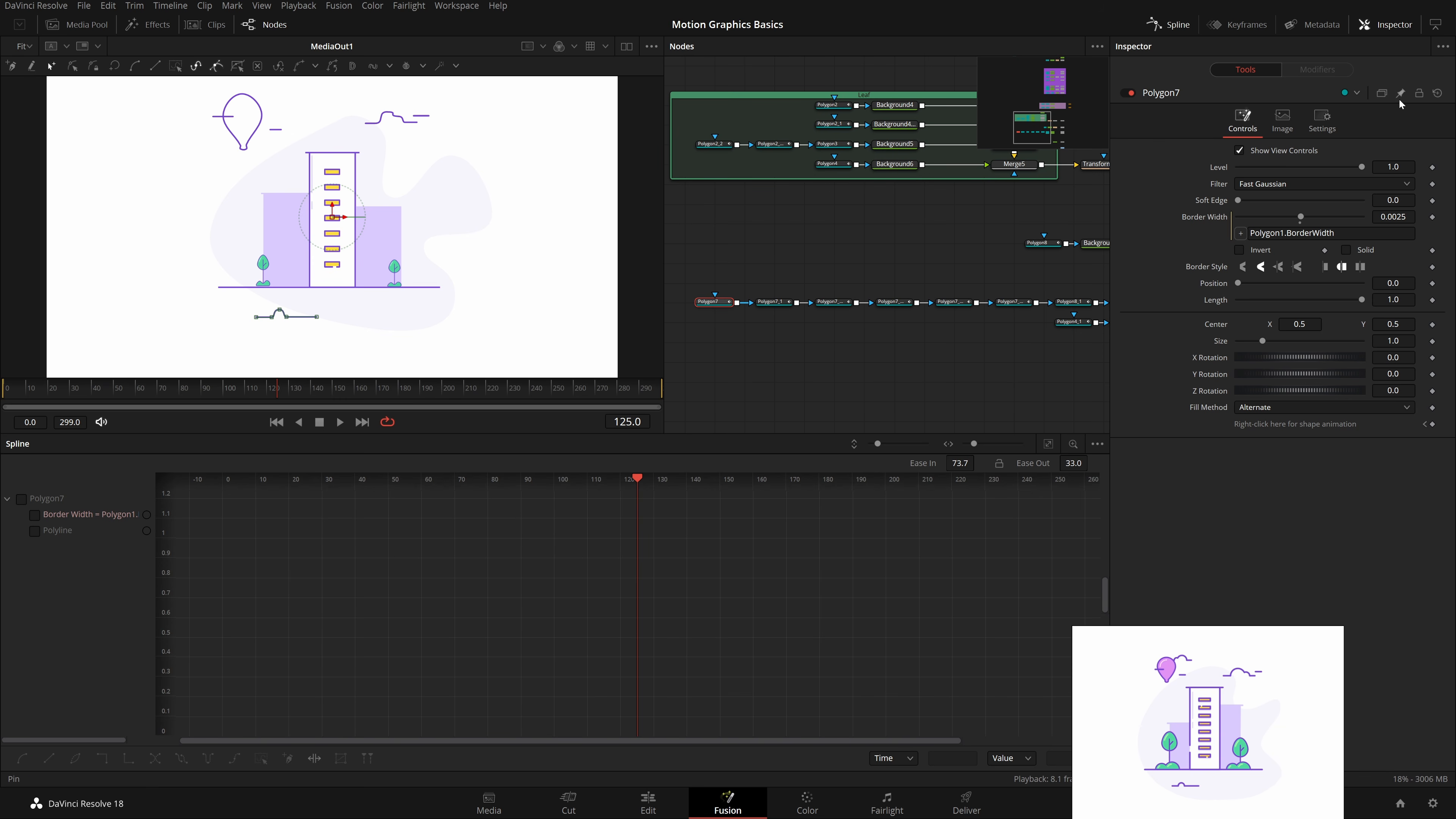
pyautogui.click(773, 302)
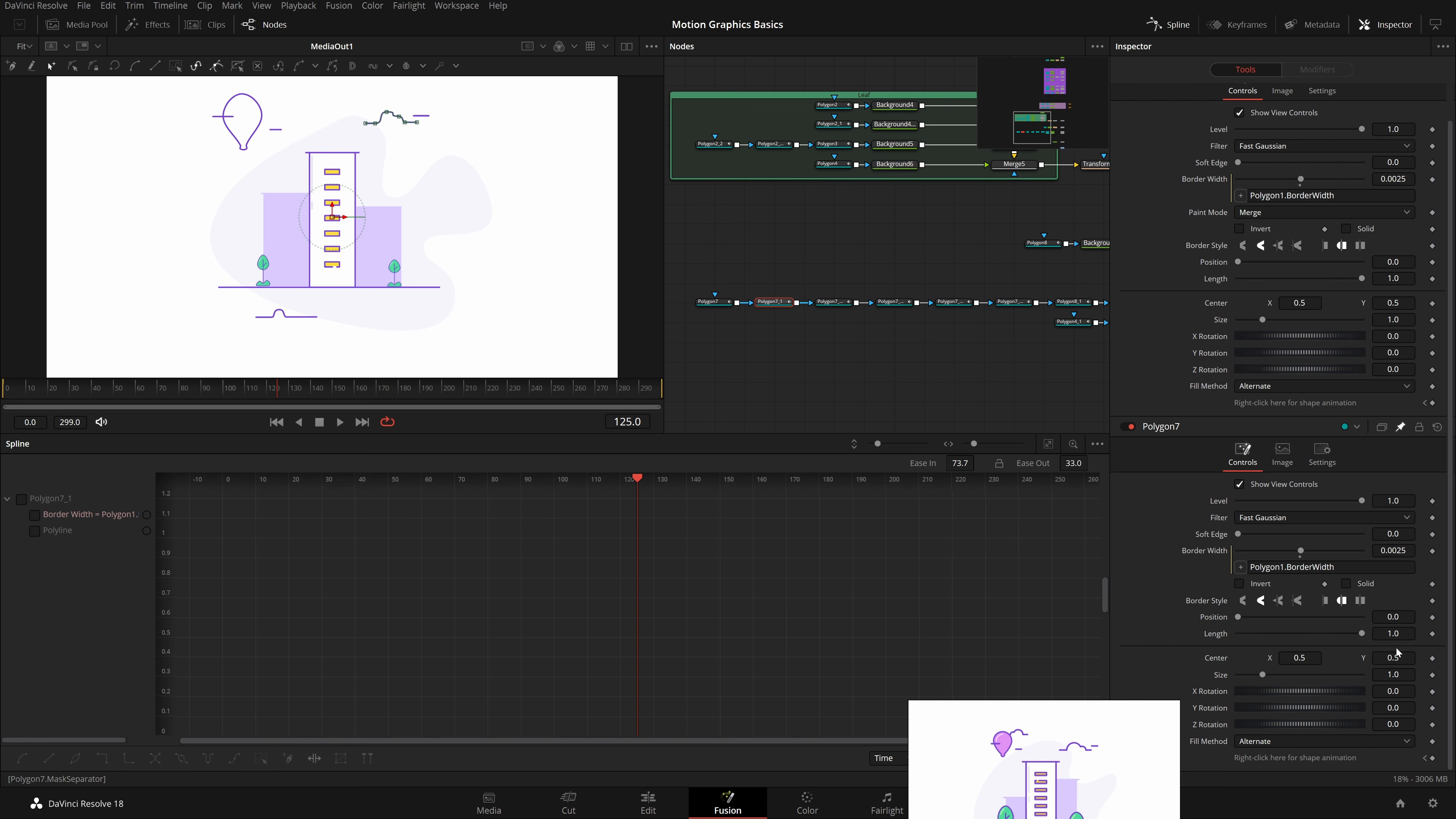
pyautogui.click(1393, 633)
pyautogui.write('=')
pyautogui.press('Return')
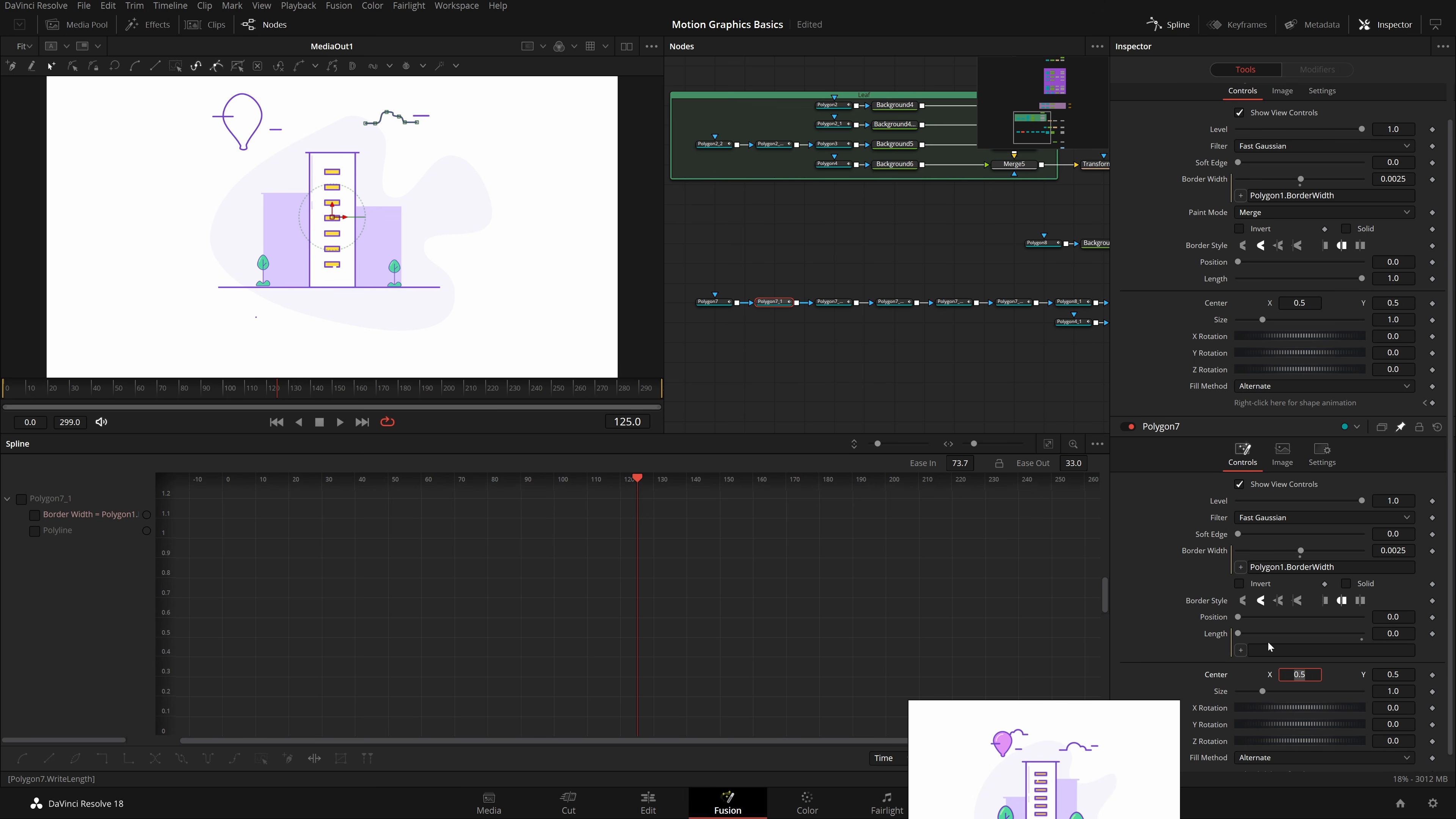
pyautogui.moveTo(1242, 652); pyautogui.dragTo(1166, 618)
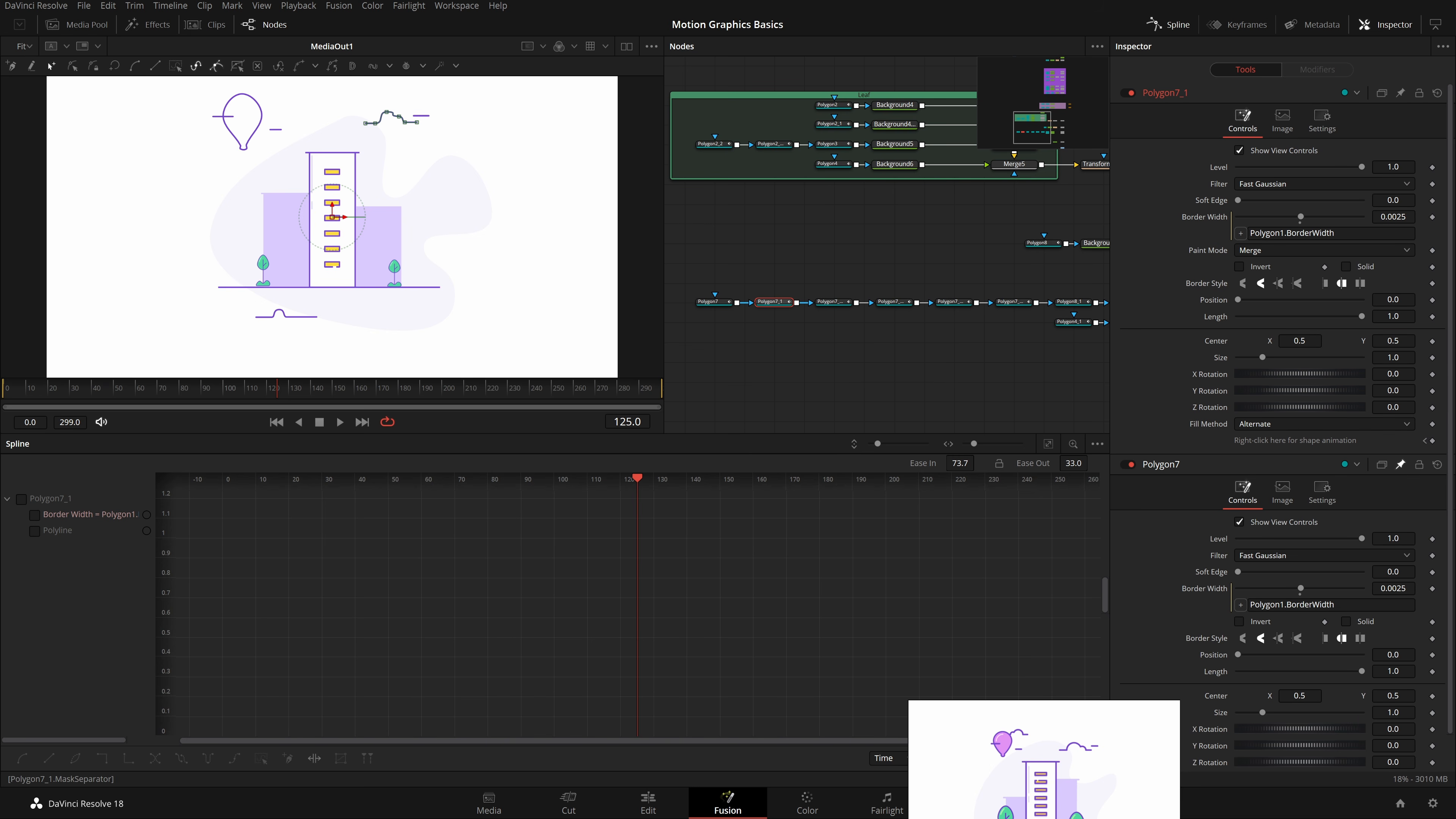
# Step: Link the Length of Polygon7_1 and Polygon7_1_1 to Polygon7's Length with the expression Polygon7.WriteLength
pyautogui.doubleClick(1393, 317)
pyautogui.write('=')
pyautogui.press('Tab')
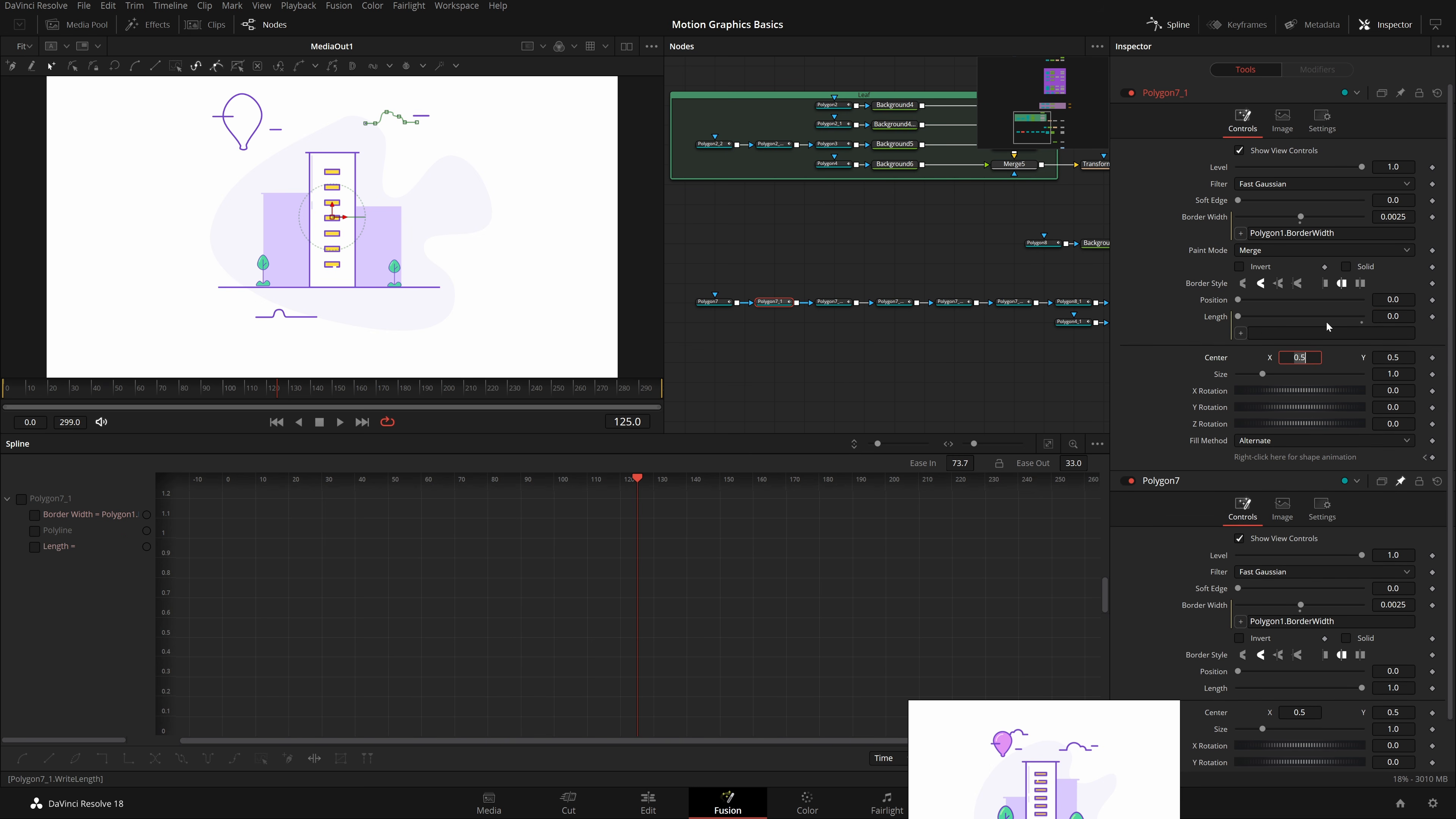
pyautogui.moveTo(1240, 333); pyautogui.dragTo(1216, 686)
pyautogui.click(834, 303)
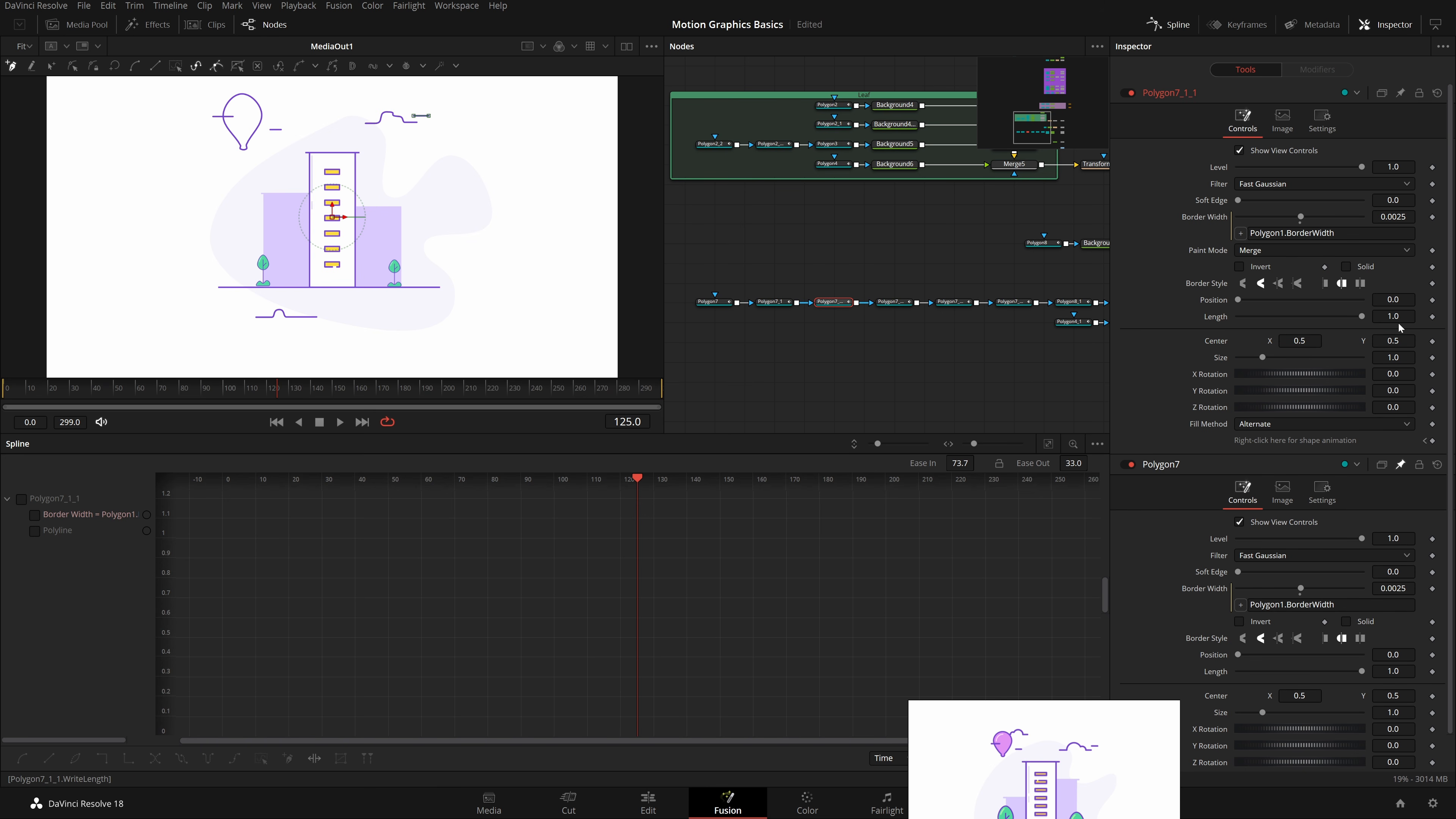
pyautogui.write('=')
pyautogui.press('Tab')
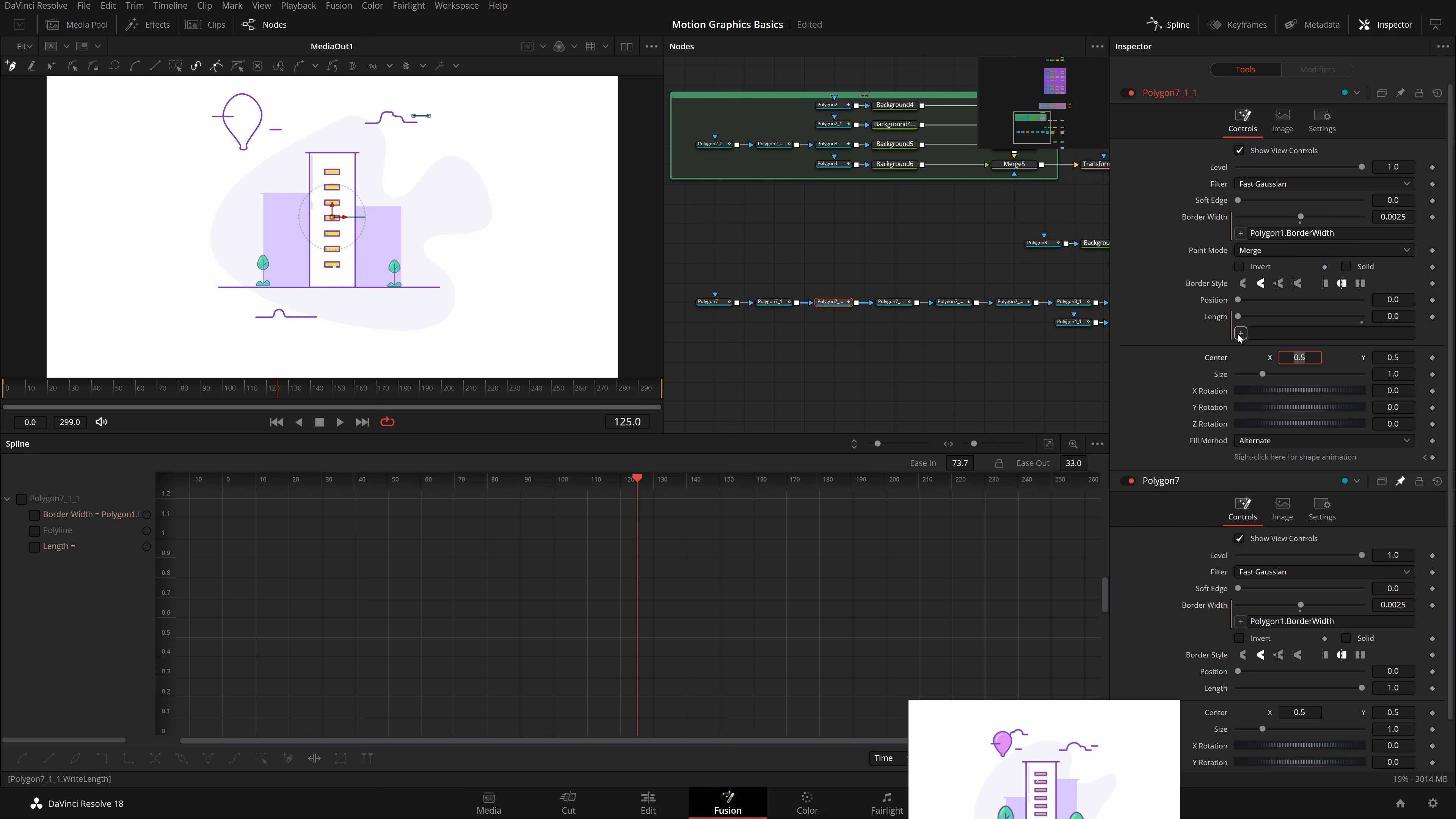
# Step: Link the Length of Polygon7_1_1_2 and Polygon7_1_1_2_1 to Polygon7's Length by expression
pyautogui.click(894, 303)
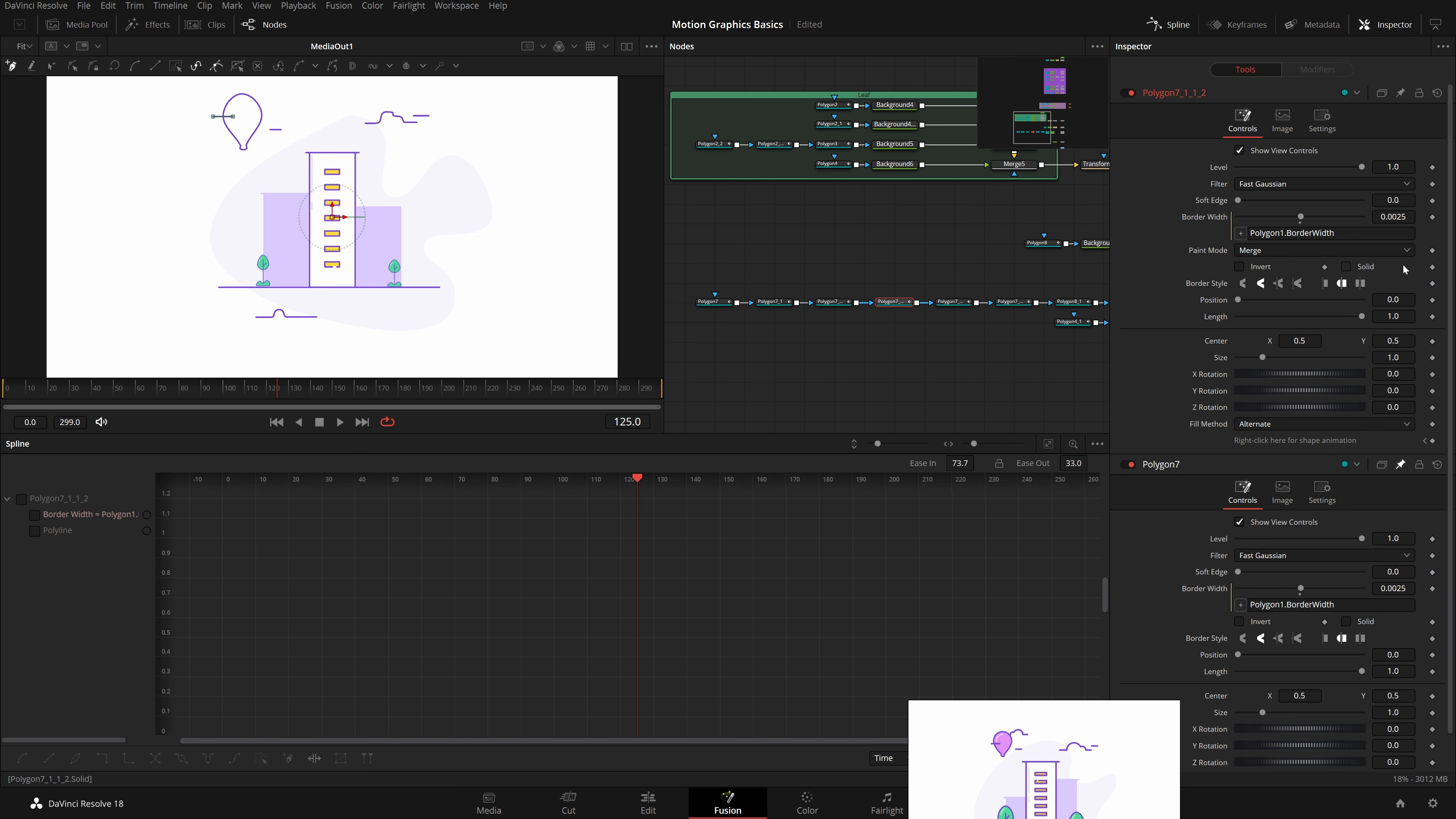
pyautogui.click(1392, 316)
pyautogui.write('=')
pyautogui.moveTo(1240, 333); pyautogui.dragTo(1218, 691)
pyautogui.click(956, 303)
pyautogui.click(1393, 316)
pyautogui.write('=')
pyautogui.press('Tab')
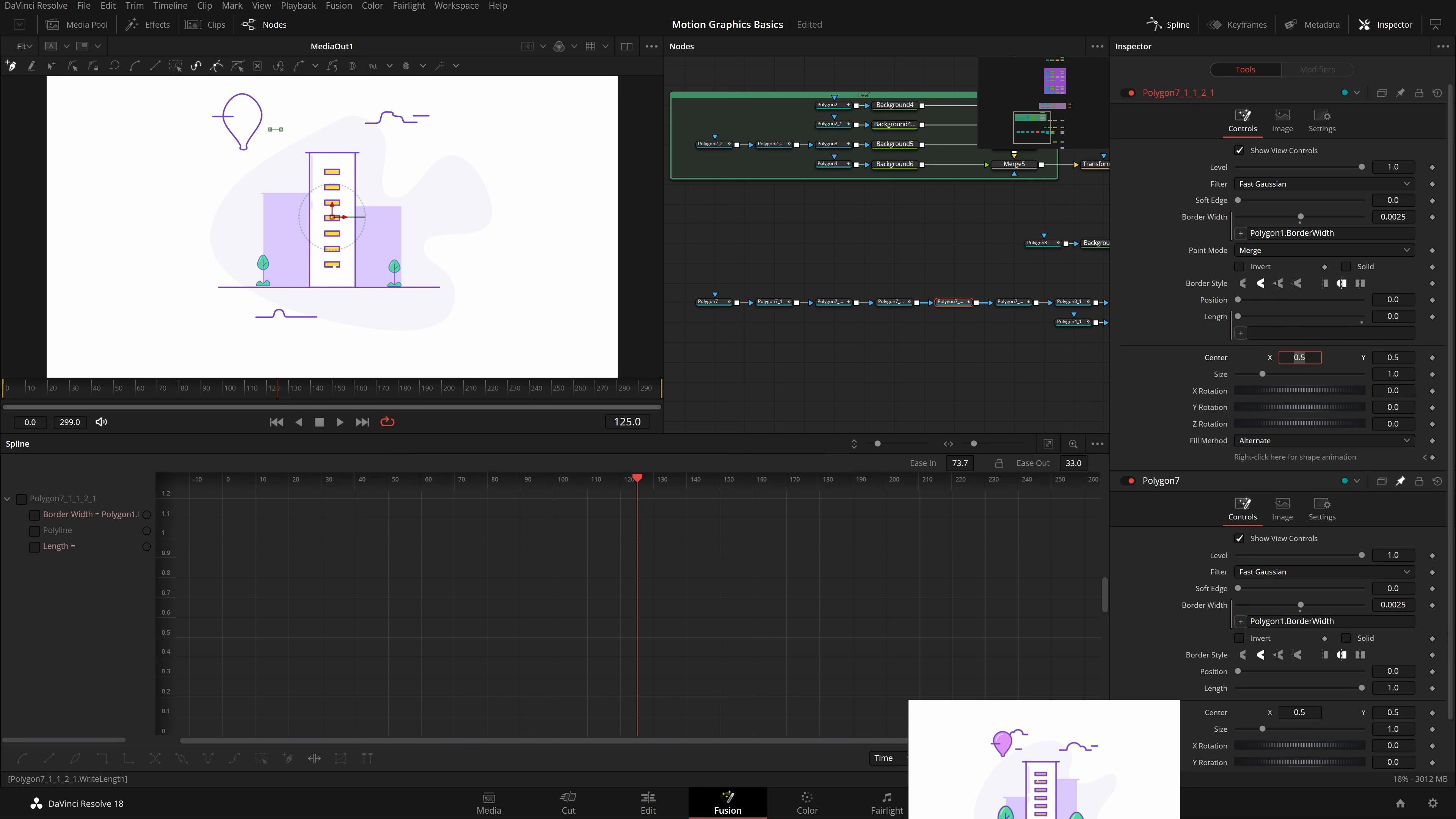
pyautogui.moveTo(1239, 333); pyautogui.dragTo(1218, 691)
# Step: Link the Length of Polygon7_1_1_1 and the balloon outline Polygon8_1 to Polygon7.WriteLength
pyautogui.click(1013, 303)
pyautogui.click(1393, 316)
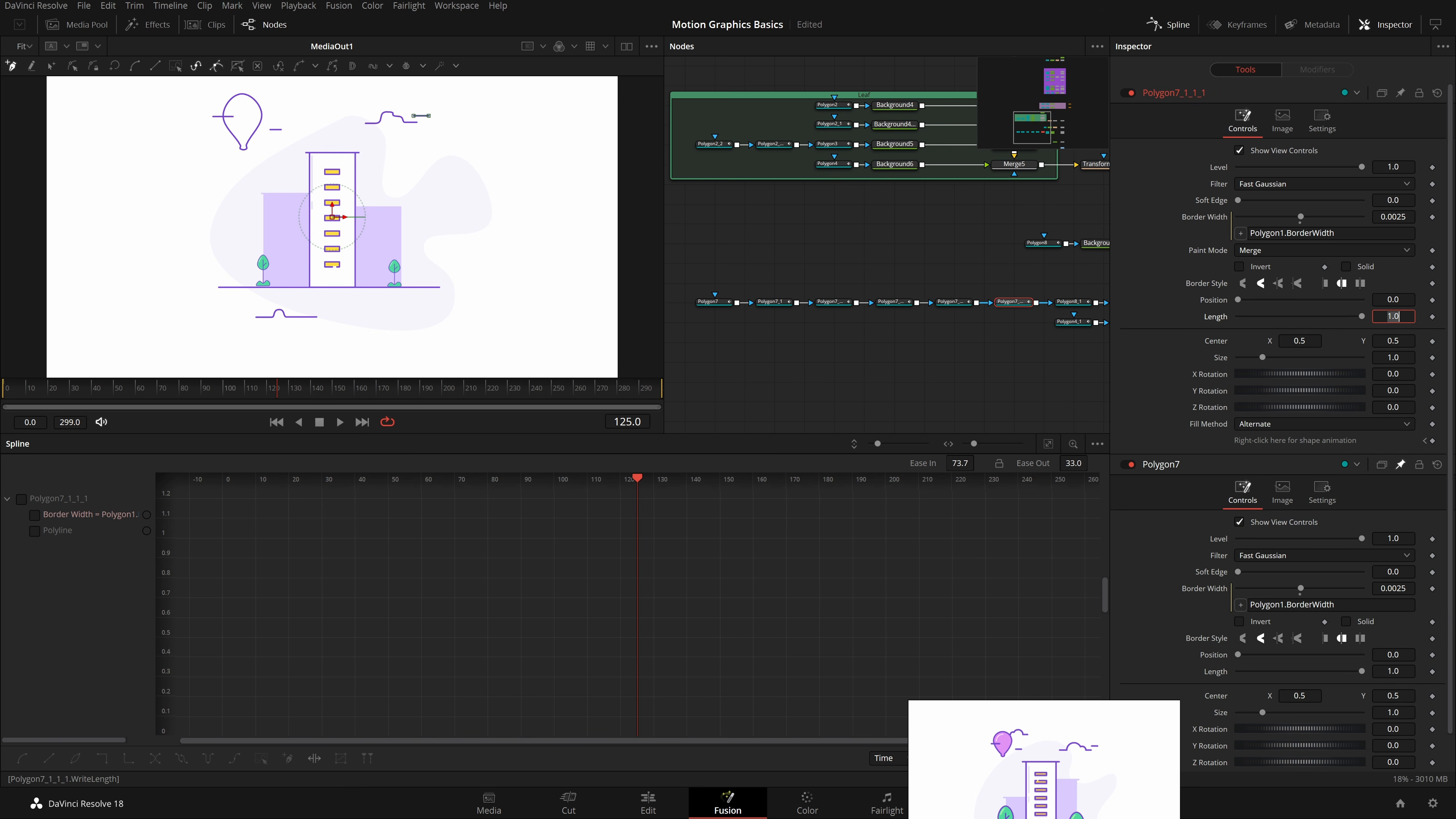
pyautogui.press('Tab')
pyautogui.moveTo(1240, 333); pyautogui.dragTo(1218, 691)
pyautogui.click(1073, 302)
pyautogui.click(1392, 316)
pyautogui.write('=')
pyautogui.press('Tab')
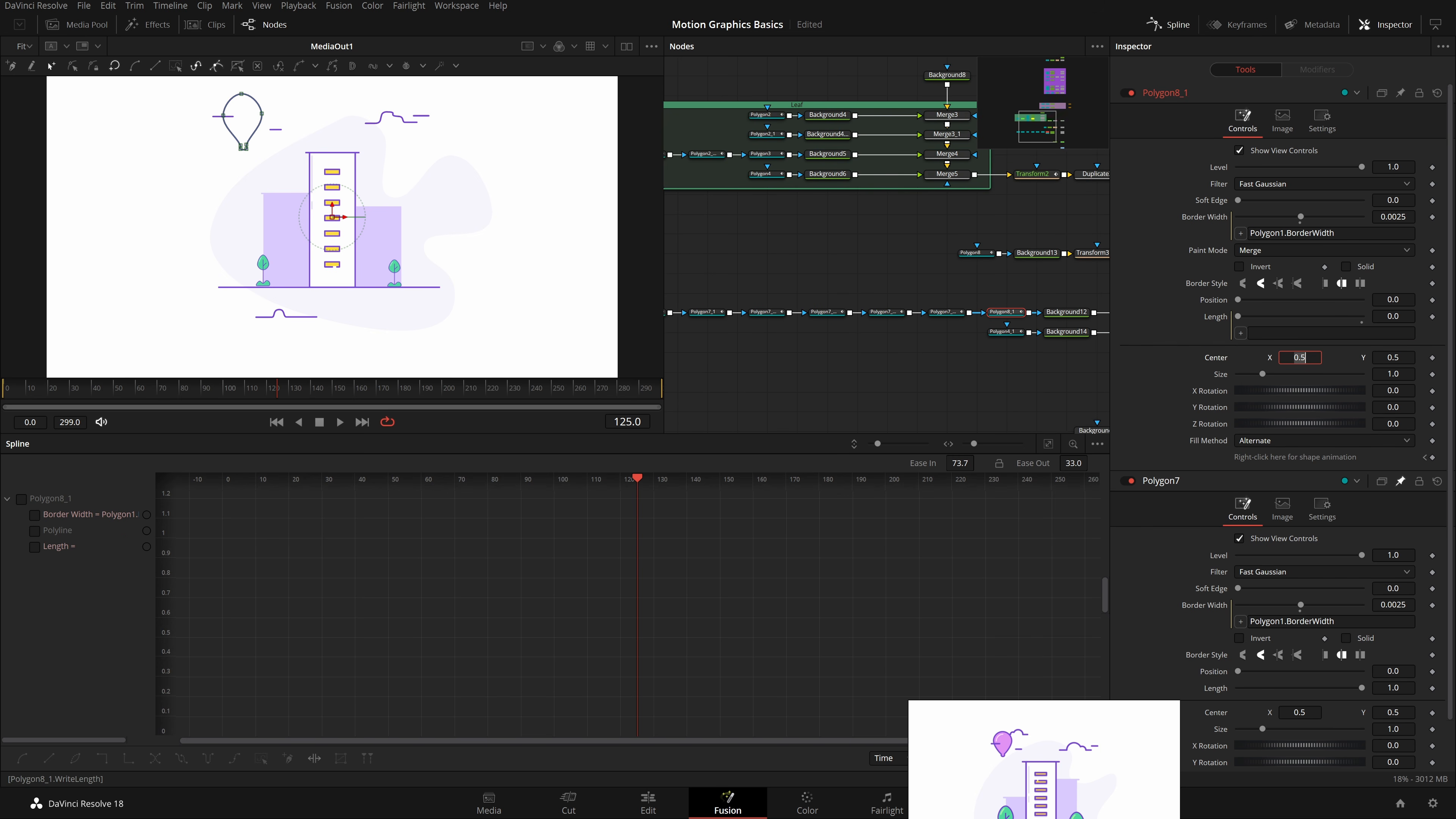
pyautogui.moveTo(1239, 337); pyautogui.dragTo(1217, 688)
pyautogui.click(1039, 285)
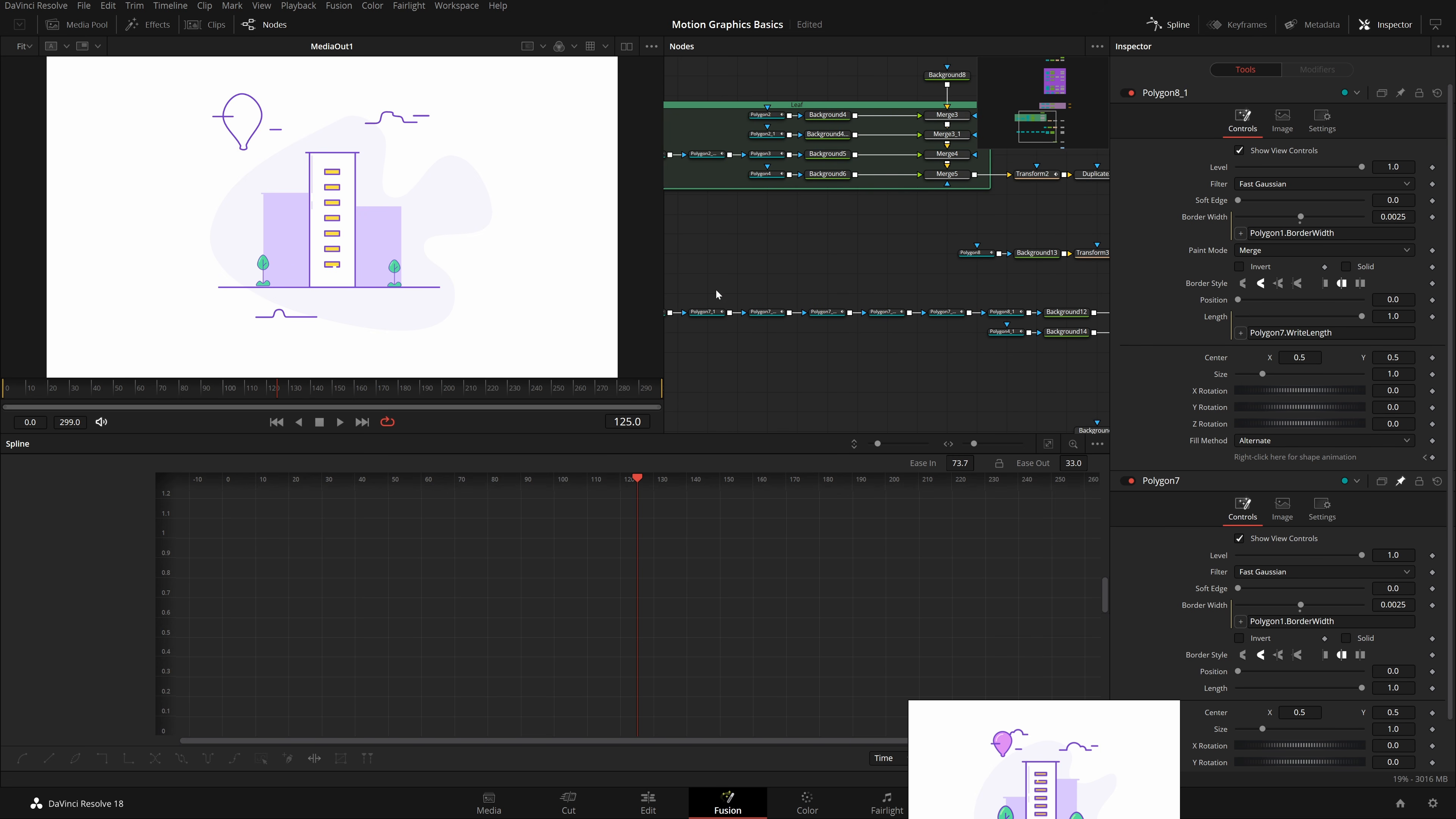
# Step: Unpin Polygon7, set its Length to 0.0 and give its stroke flat ends
pyautogui.click(779, 291)
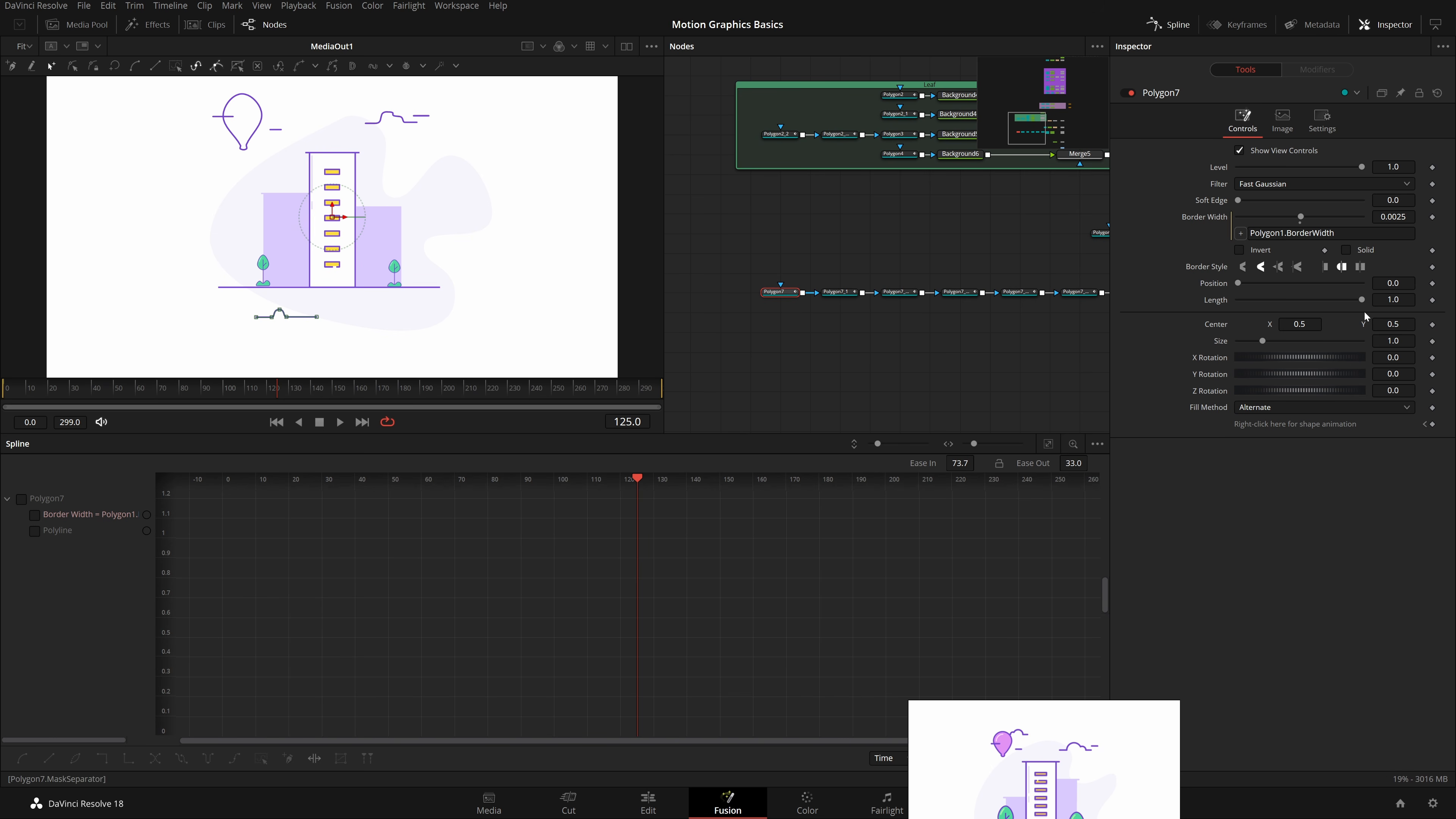
pyautogui.moveTo(1363, 313); pyautogui.dragTo(1221, 324)
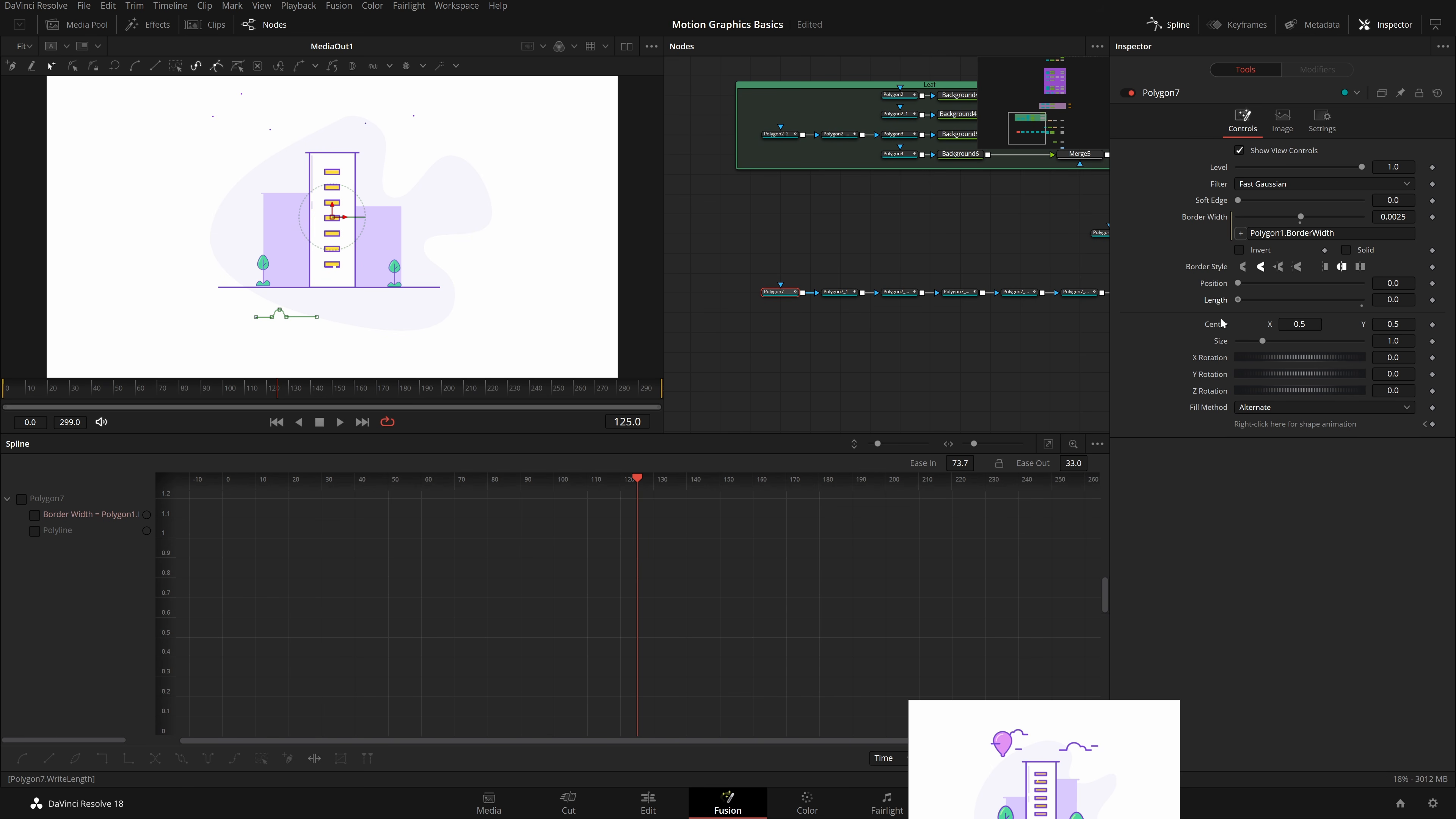
pyautogui.click(1324, 266)
# Step: Give the strokes of Polygon7_1, Polygon7_1_1 and Polygon7_1_1_2 flat ends as well
pyautogui.click(838, 294)
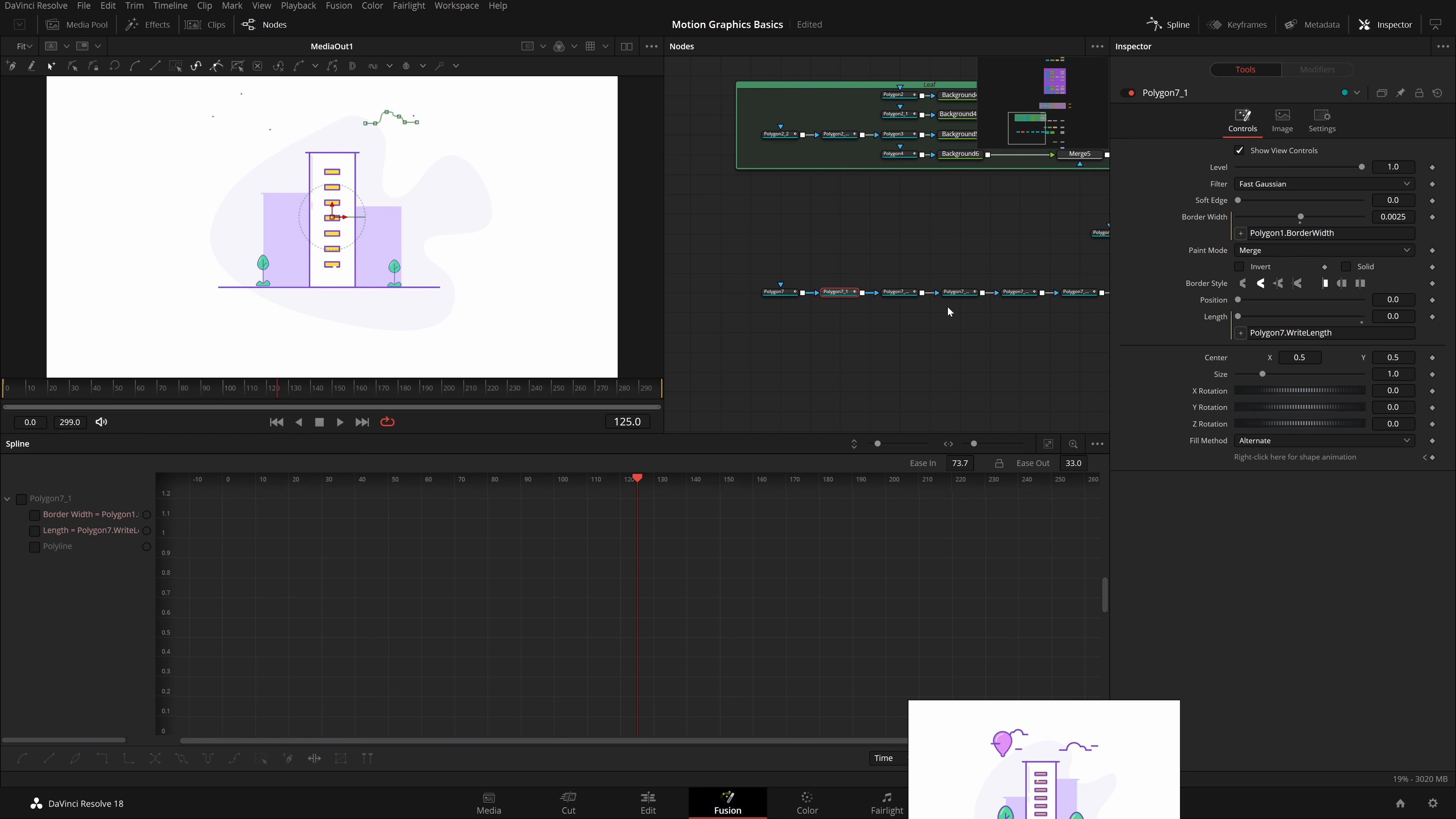
pyautogui.click(903, 292)
pyautogui.click(959, 292)
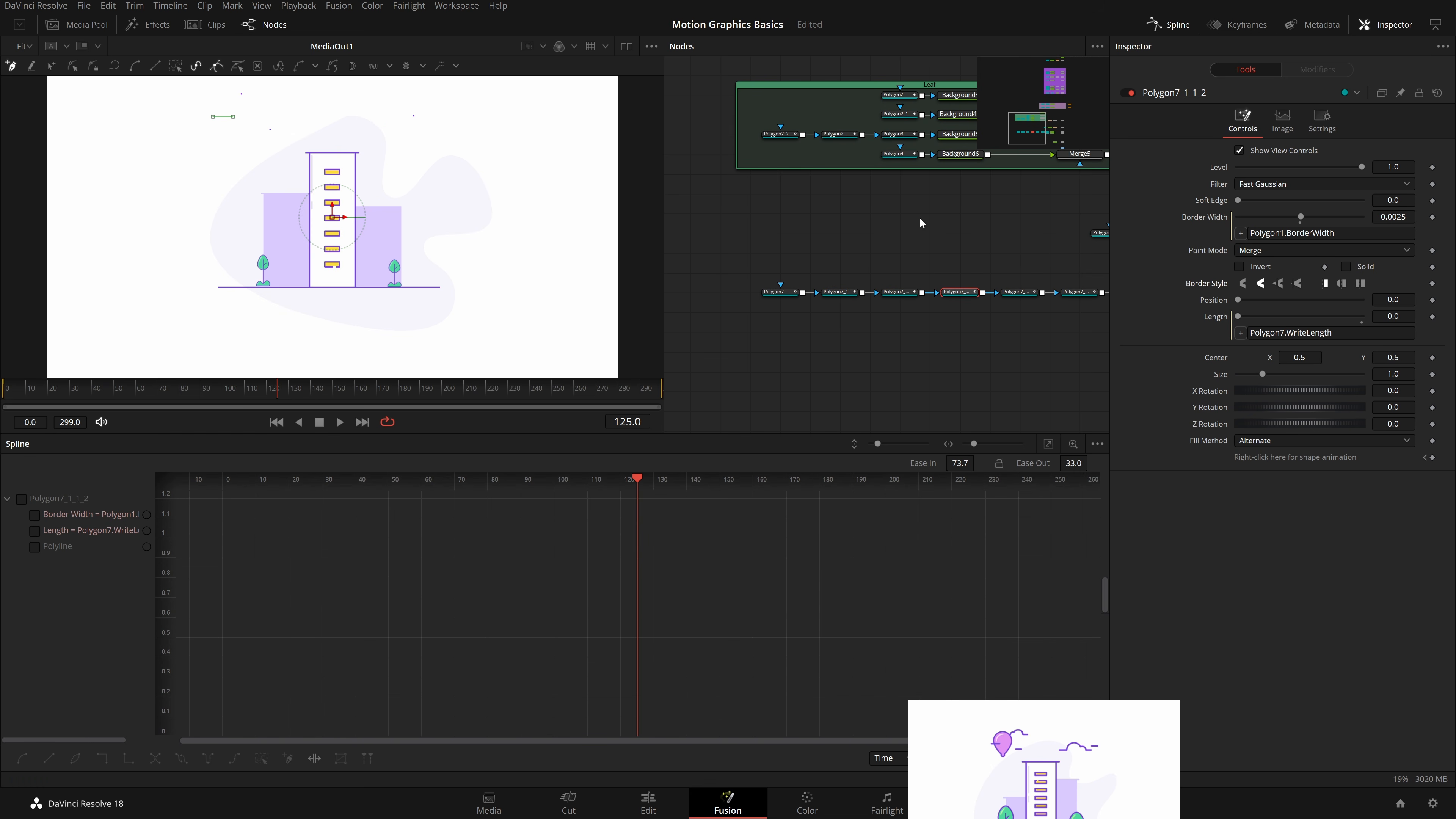
# Step: Pin Polygon7's controls again and link Polygon7_1's cap style to it with the expression Polygon7.CapStyle
pyautogui.click(778, 292)
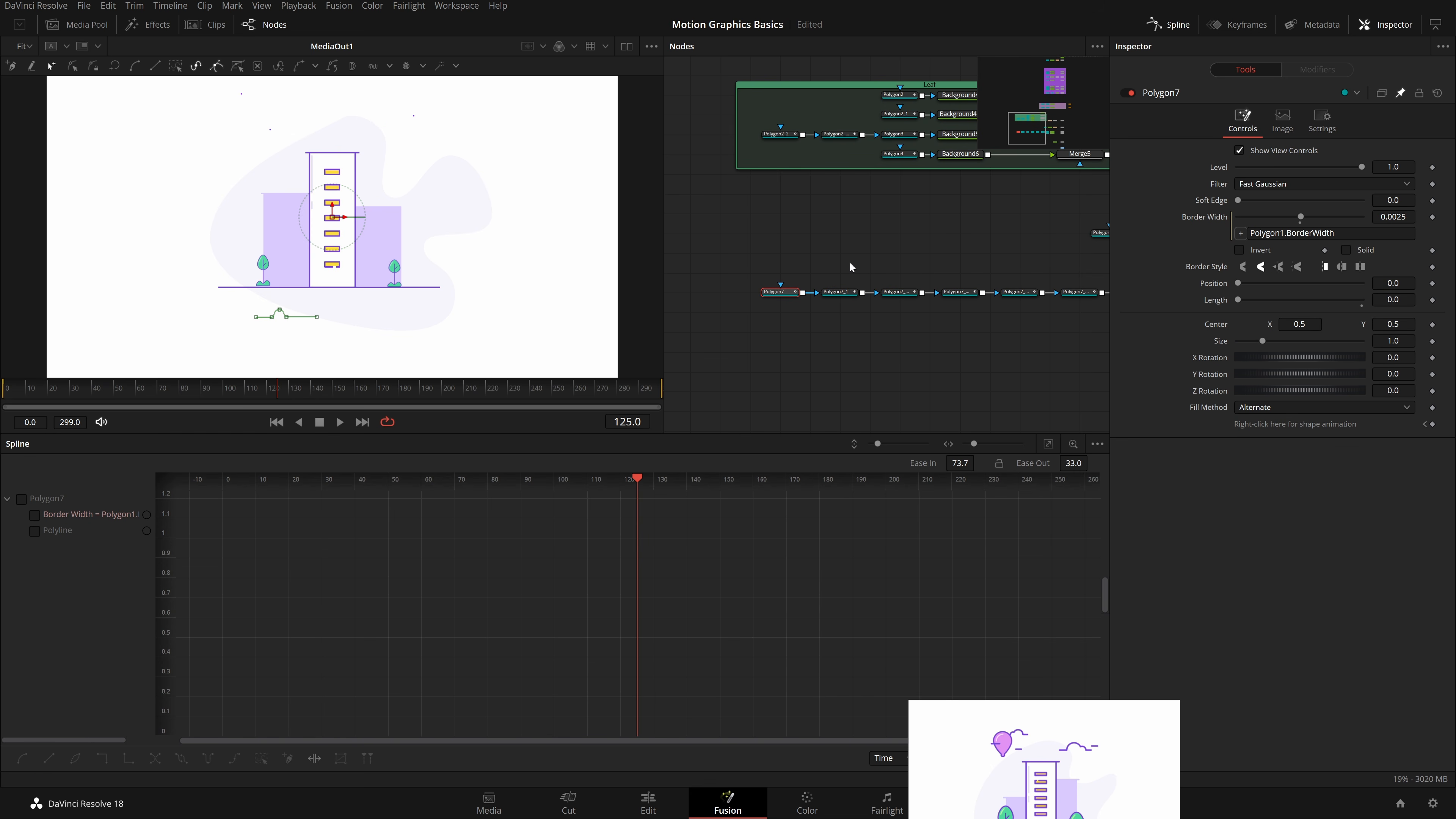
pyautogui.click(829, 292)
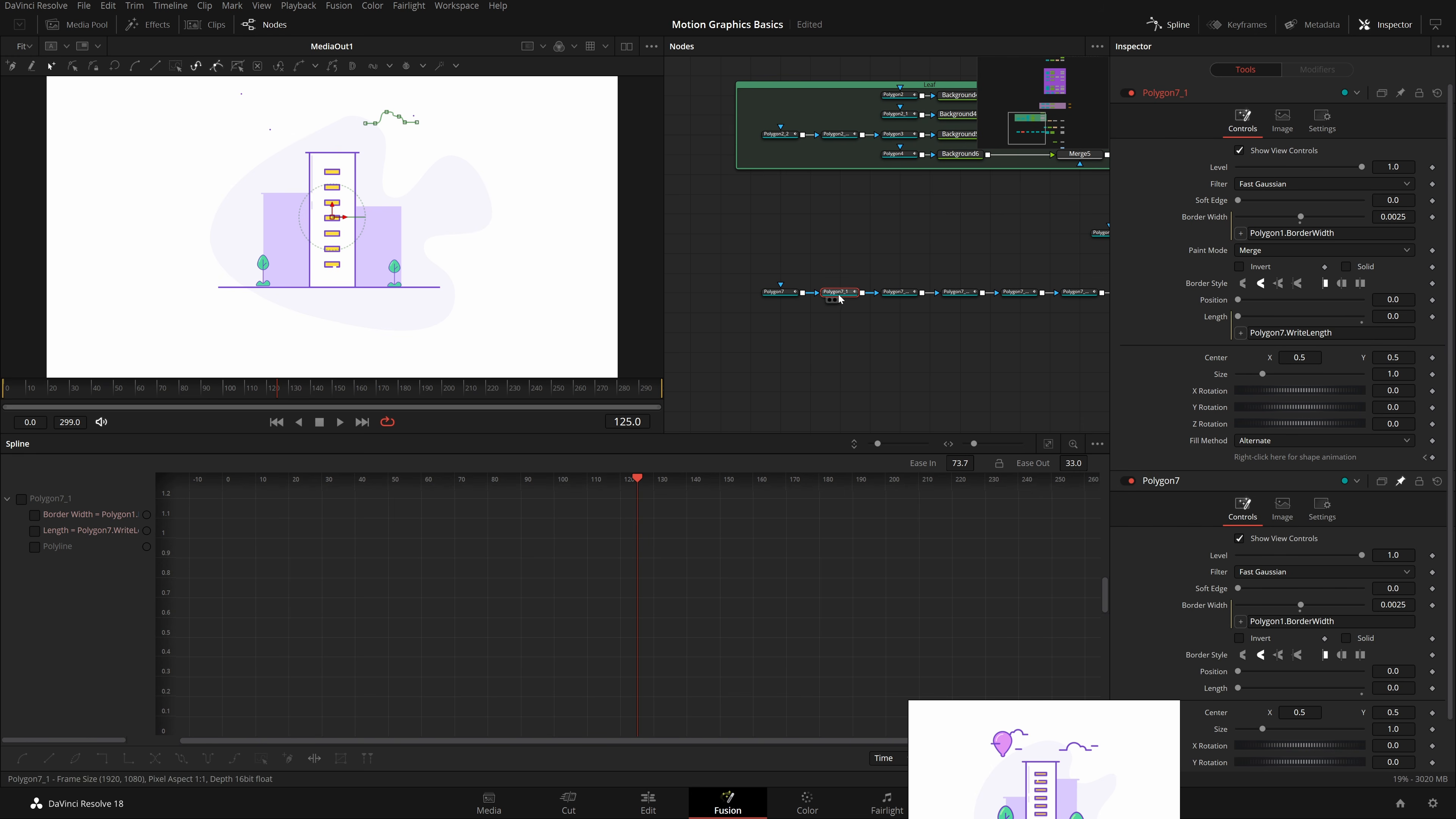
pyautogui.rightClick(1343, 303)
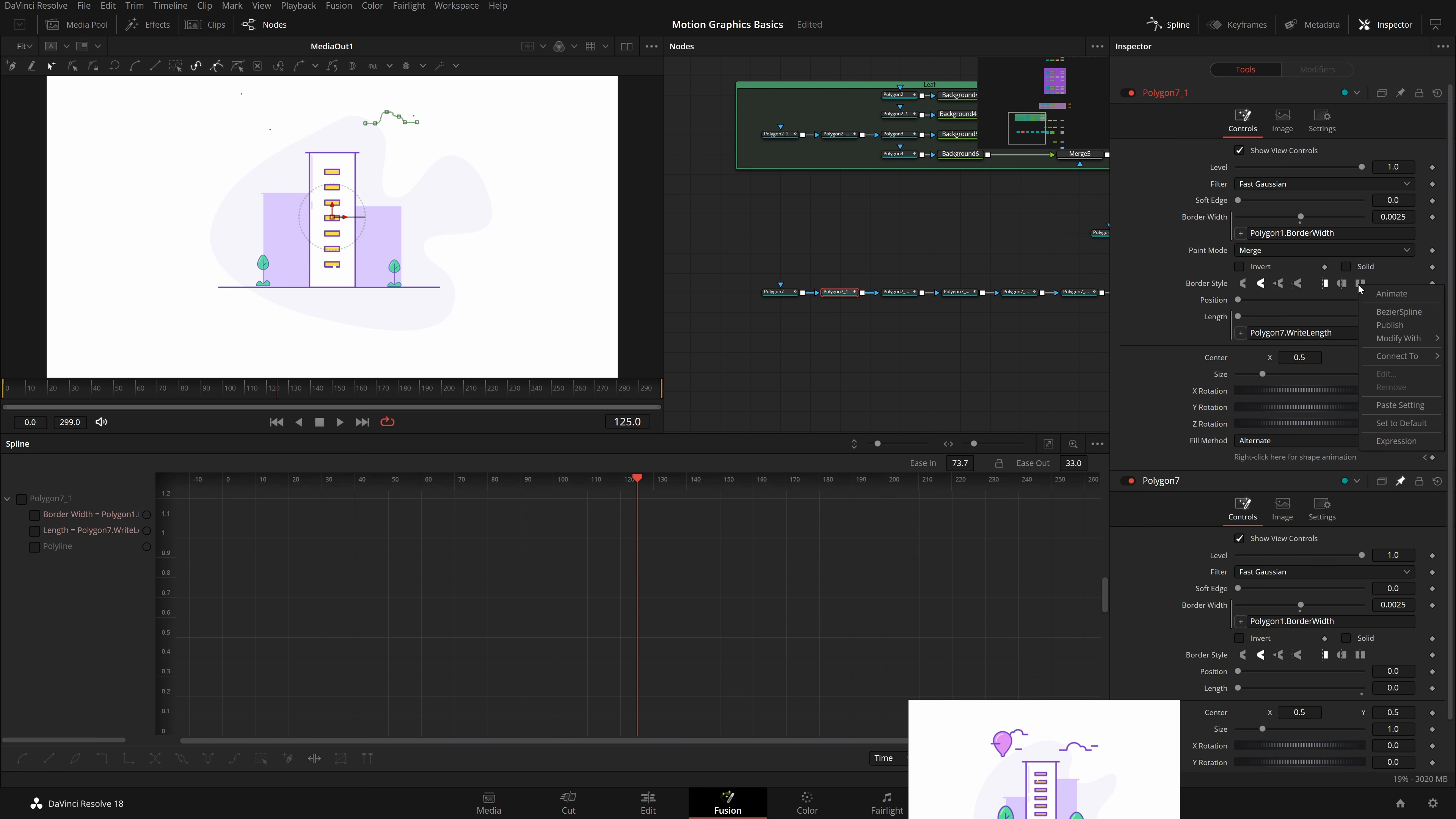
pyautogui.click(1375, 313)
pyautogui.click(1393, 316)
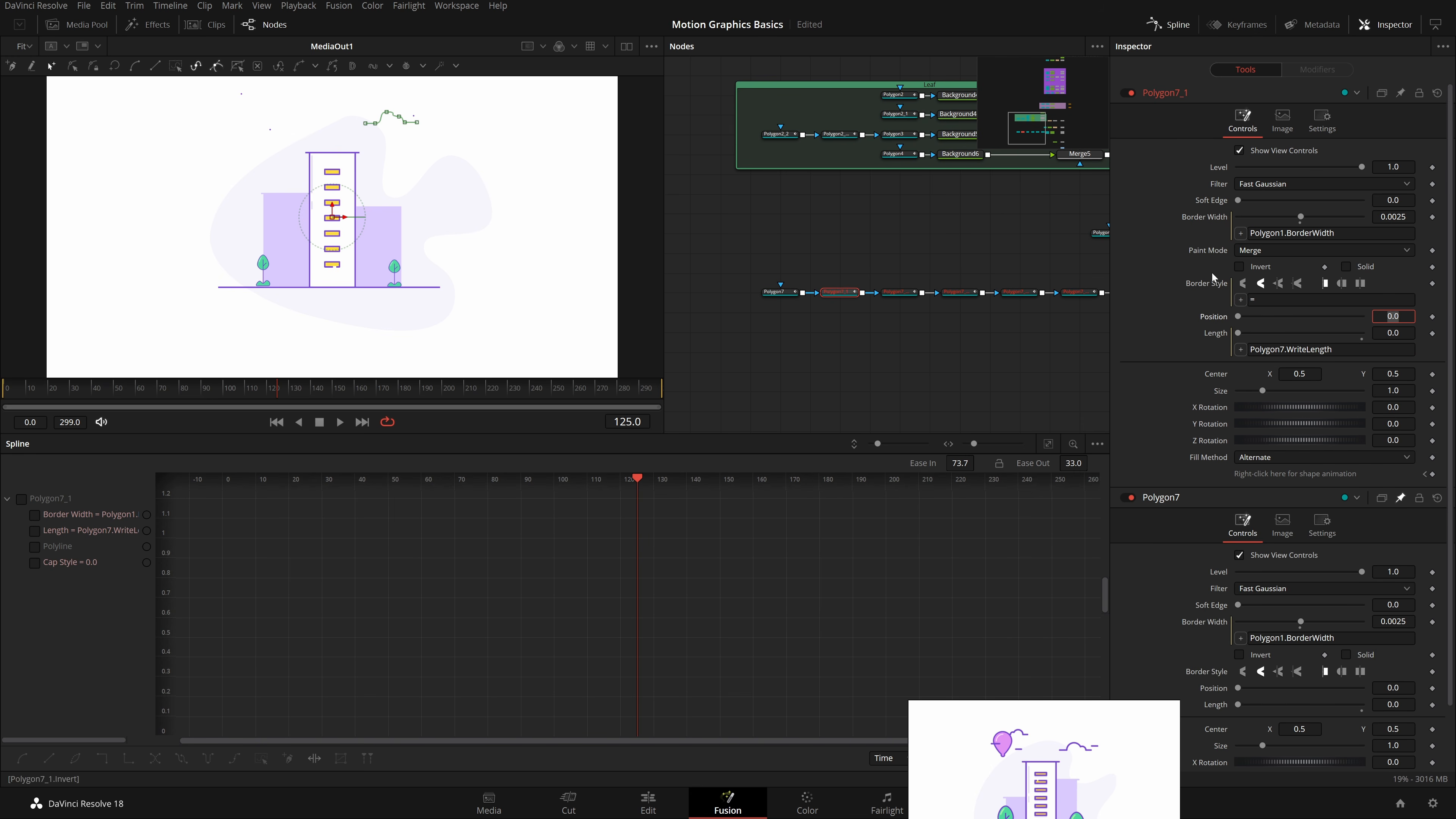
pyautogui.click(1251, 299)
pyautogui.moveTo(1239, 301); pyautogui.dragTo(1212, 671)
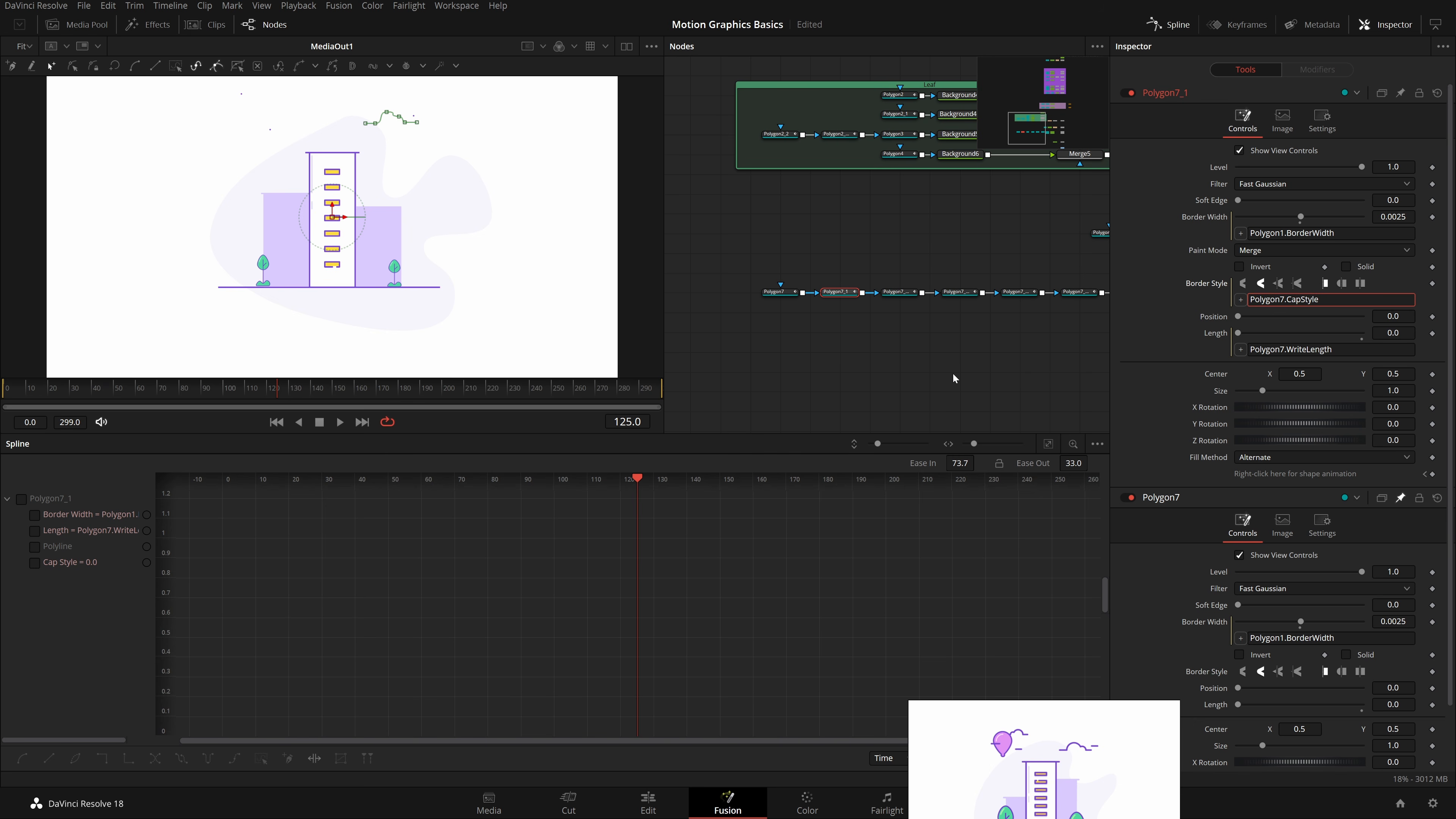
# Step: Add an expression to Polygon7_1_1's cap style and link it to Polygon7.CapStyle
pyautogui.click(890, 292)
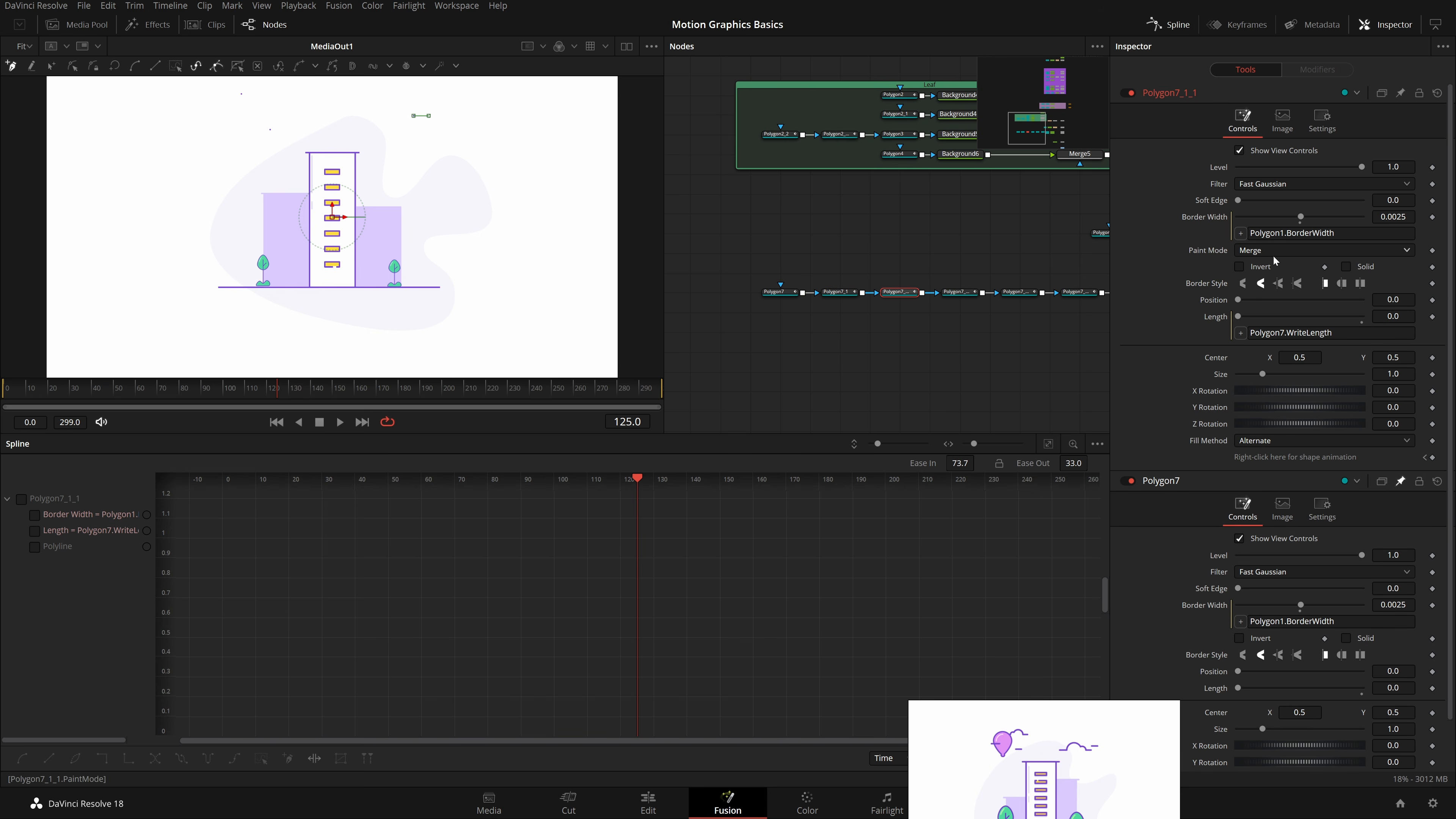
pyautogui.rightClick(1346, 283)
pyautogui.click(1384, 438)
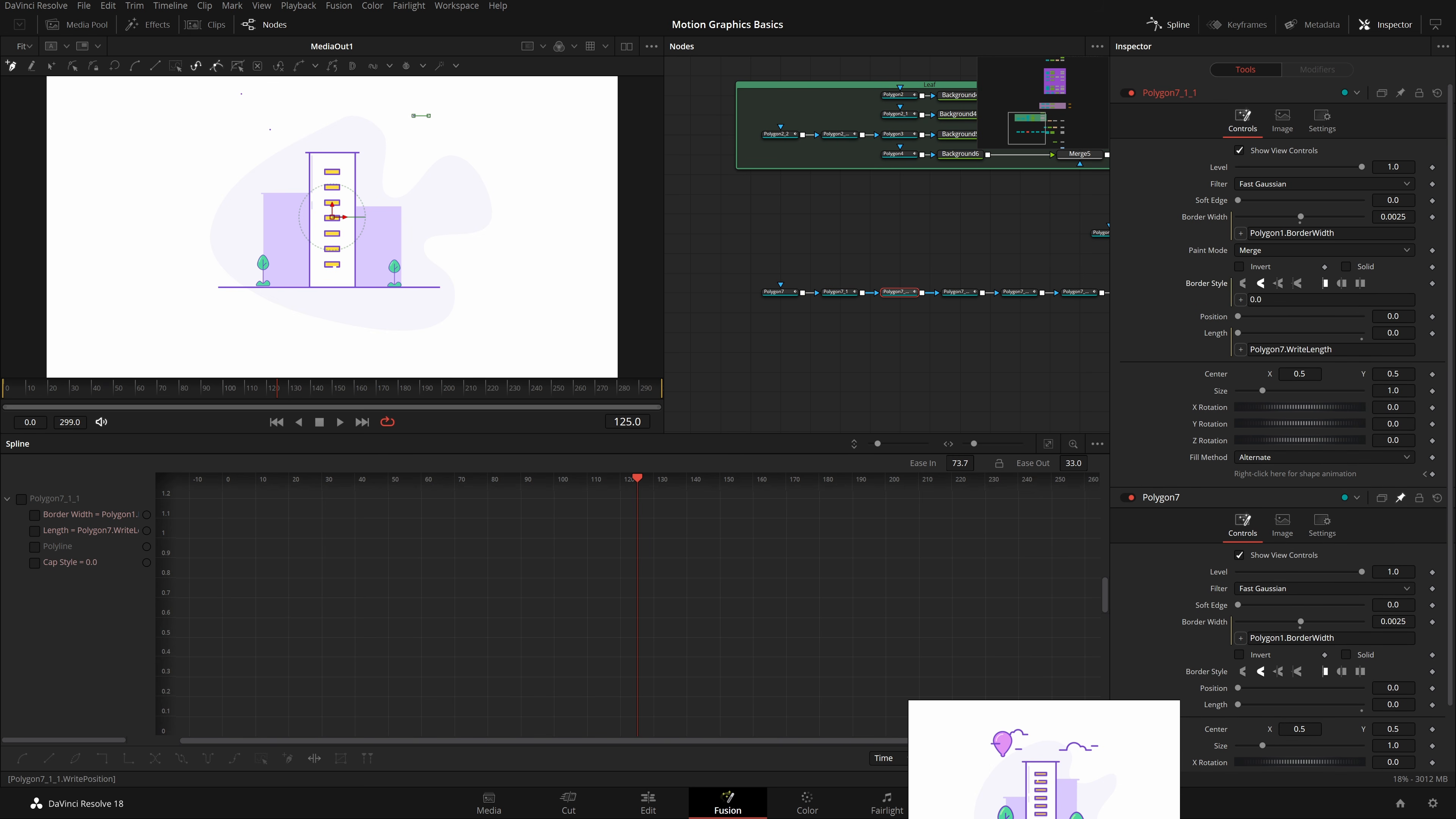
pyautogui.moveTo(1244, 303); pyautogui.dragTo(1329, 671)
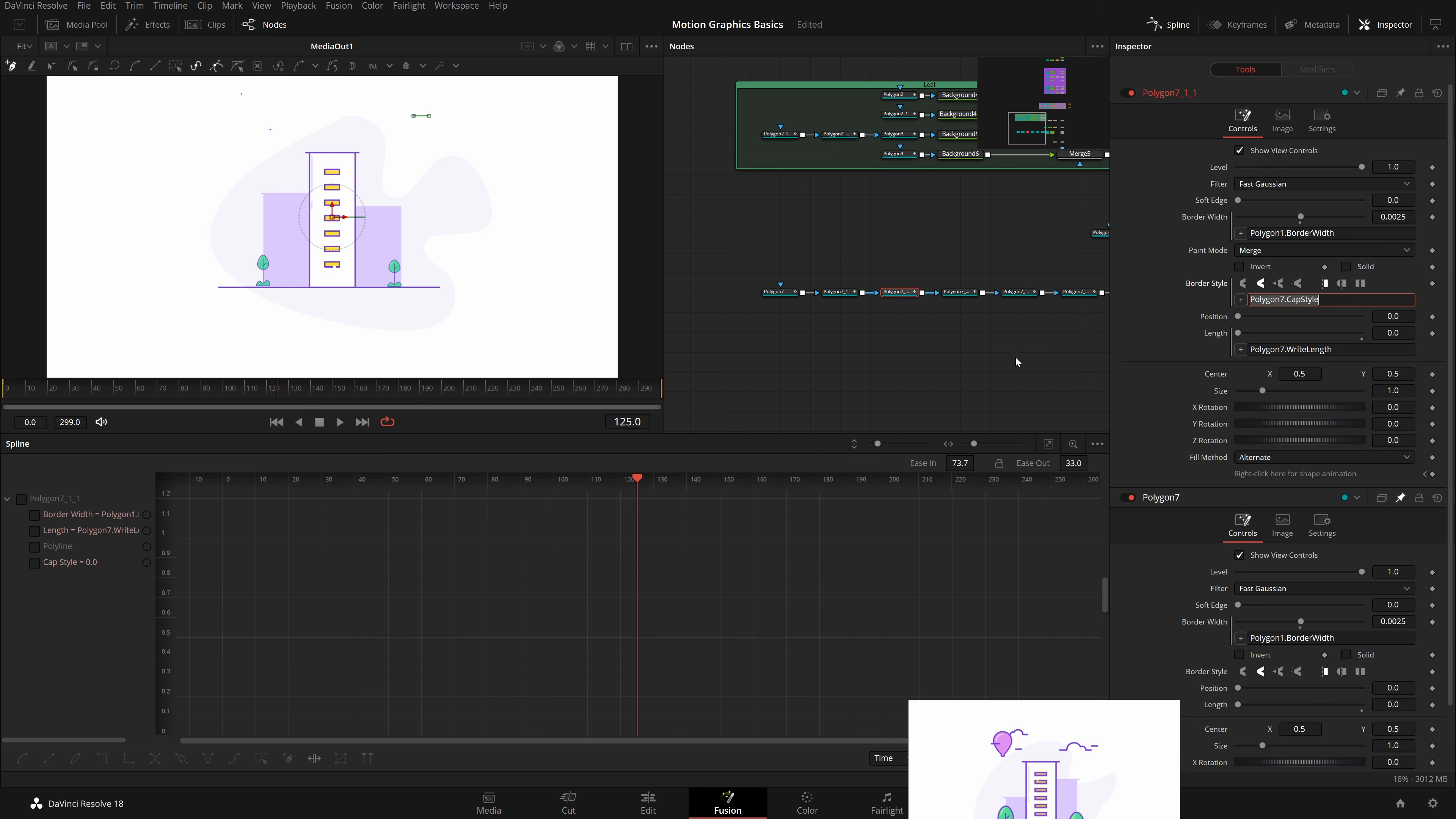
# Step: Add an expression to Polygon7_1_1_2's cap style and link it to Polygon7.CapStyle
pyautogui.click(967, 292)
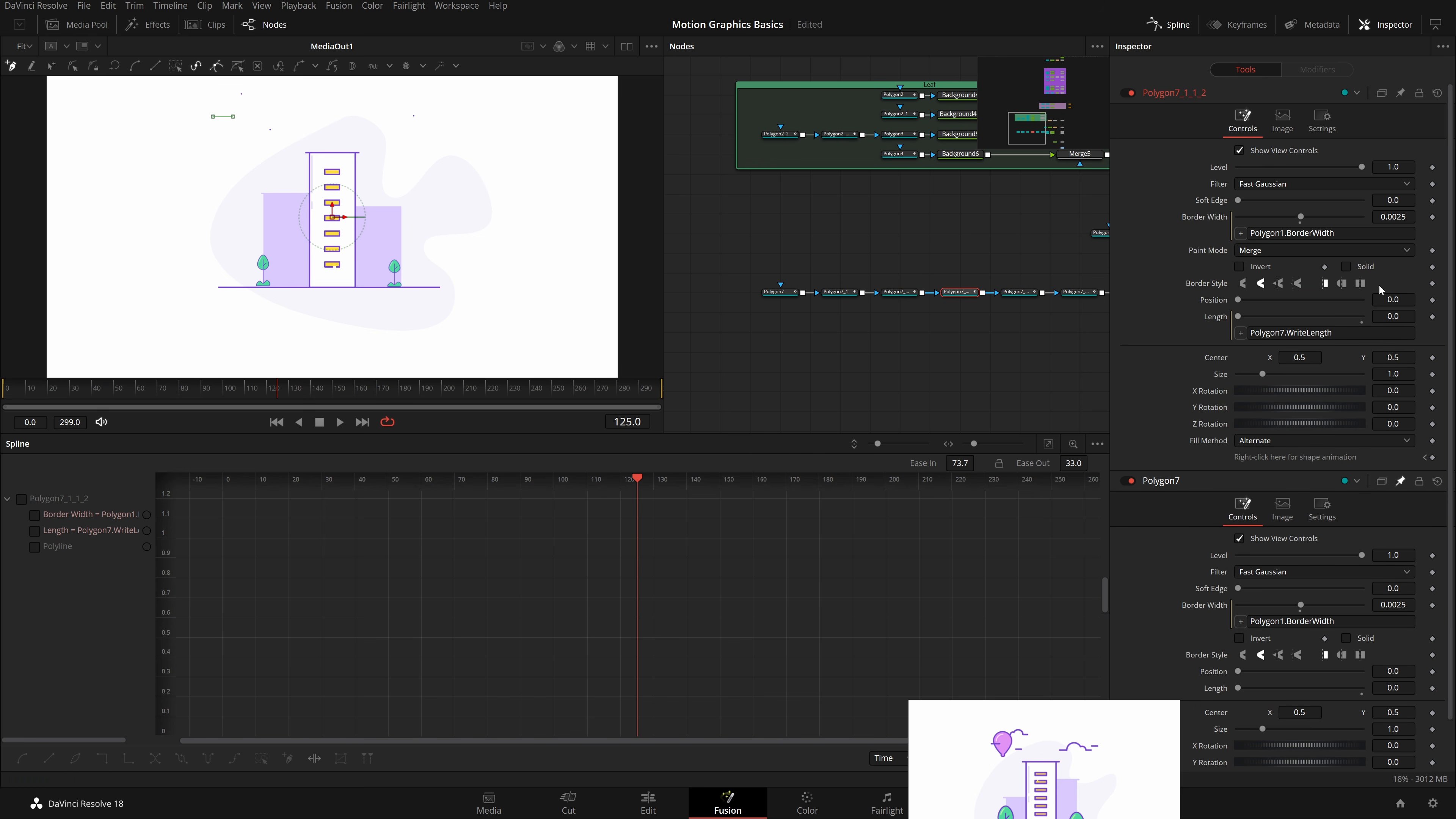
pyautogui.rightClick(1355, 284)
pyautogui.click(1391, 439)
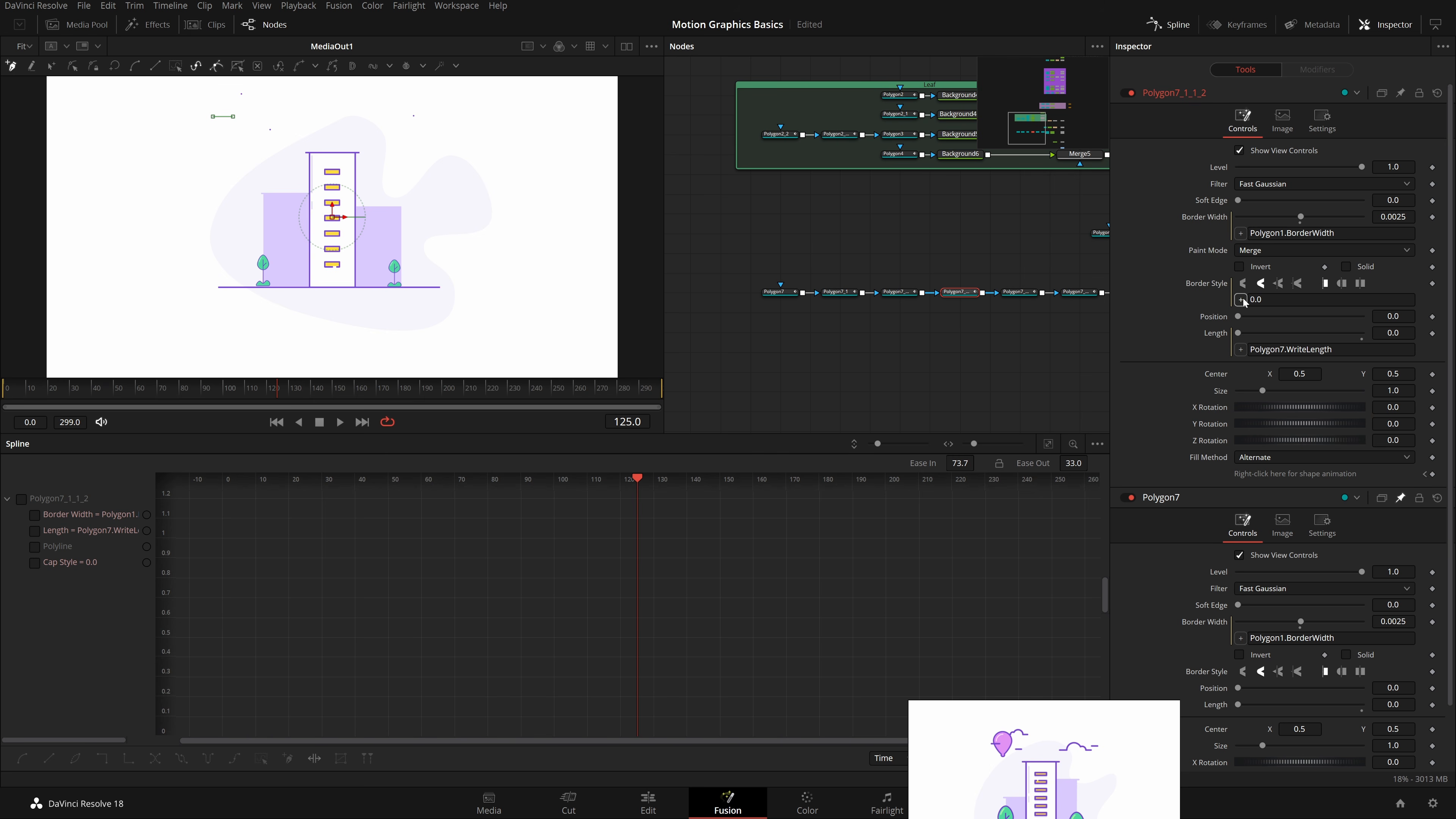
pyautogui.moveTo(1243, 299); pyautogui.dragTo(1328, 671)
# Step: Add an expression to Polygon7_1_1_2_1's cap style and link it to Polygon7.CapStyle
pyautogui.moveTo(1016, 378); pyautogui.dragTo(915, 344)
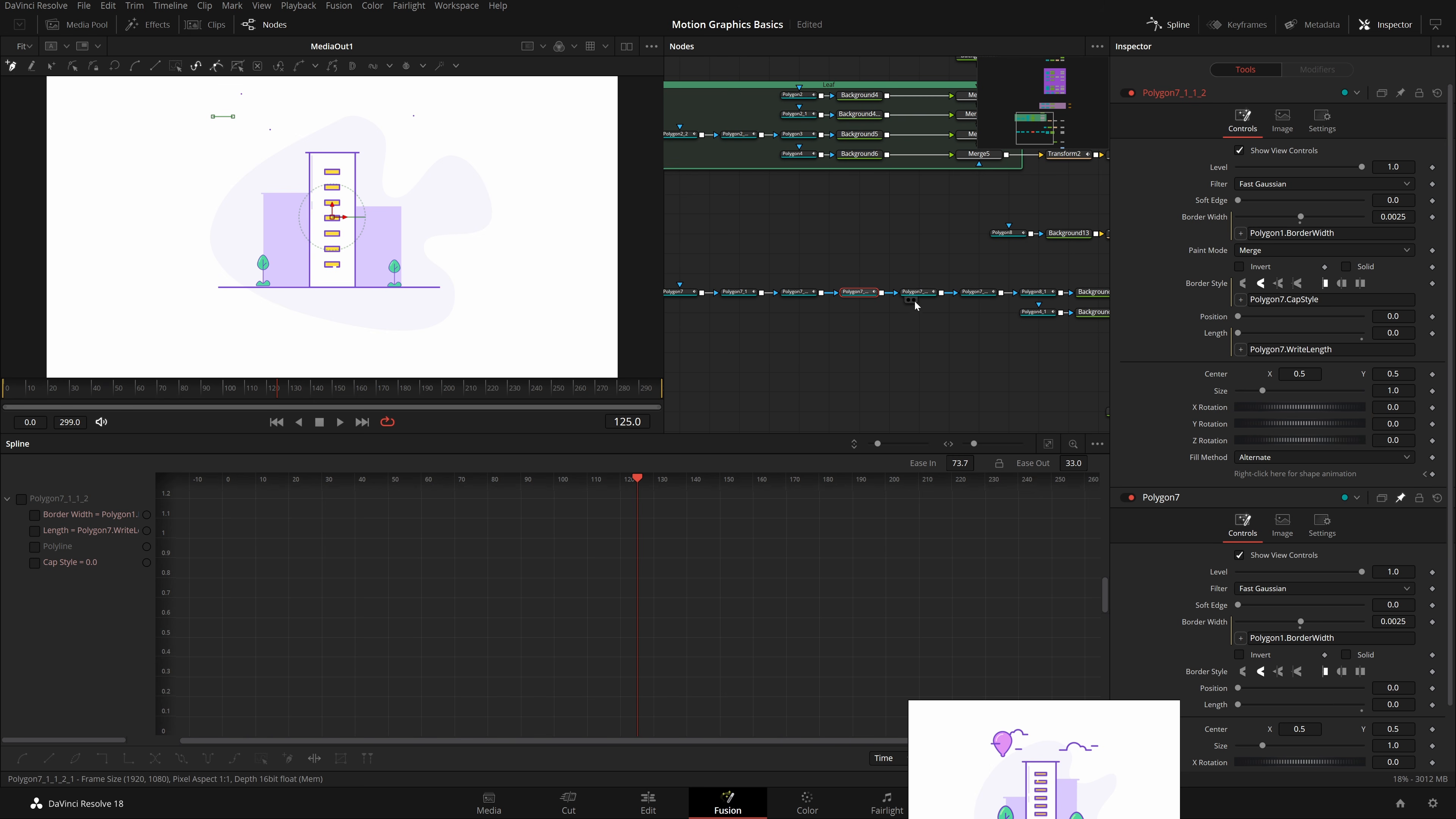
pyautogui.click(917, 293)
pyautogui.rightClick(1336, 285)
pyautogui.click(1375, 439)
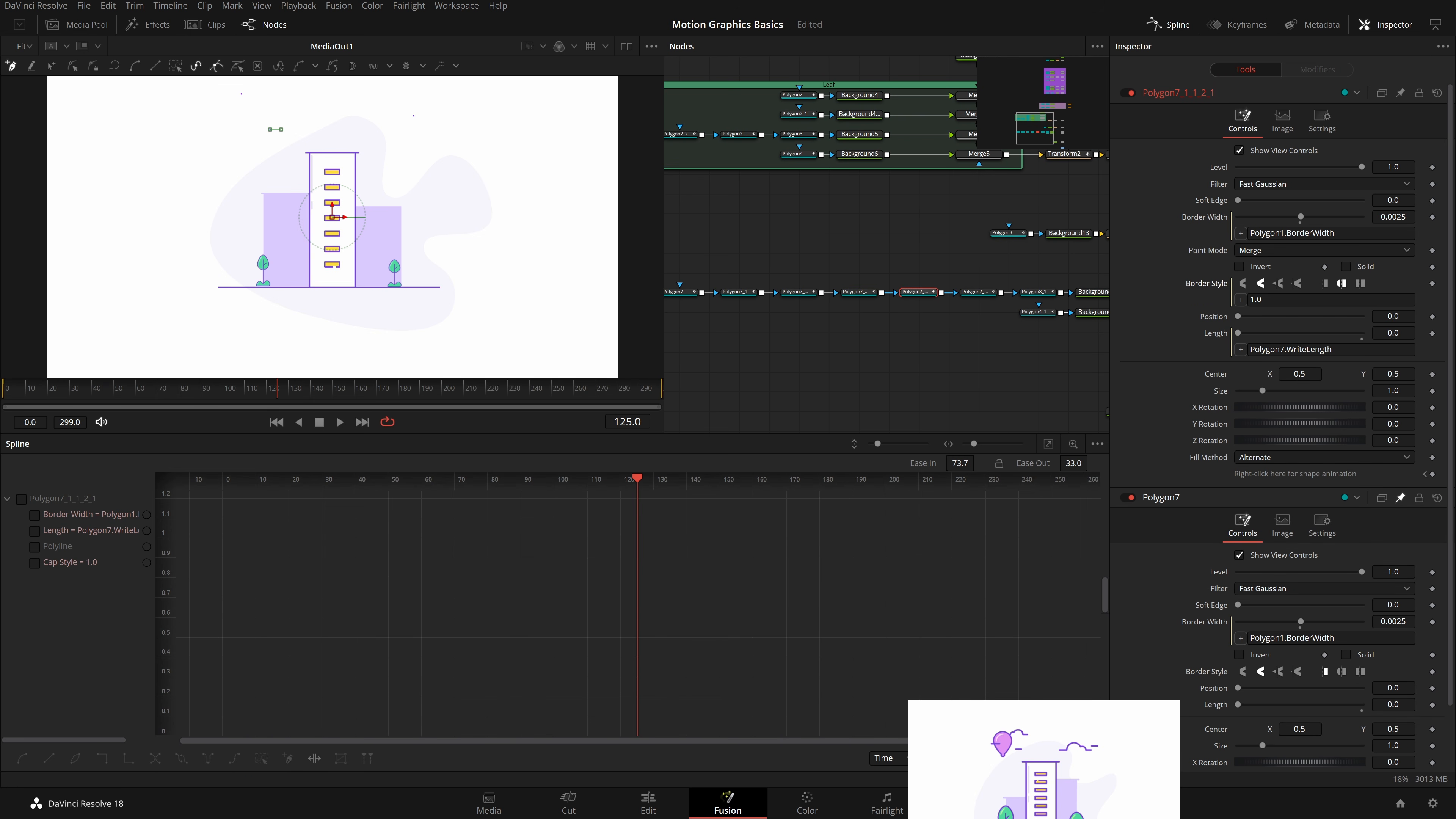
pyautogui.moveTo(1243, 300); pyautogui.dragTo(1336, 671)
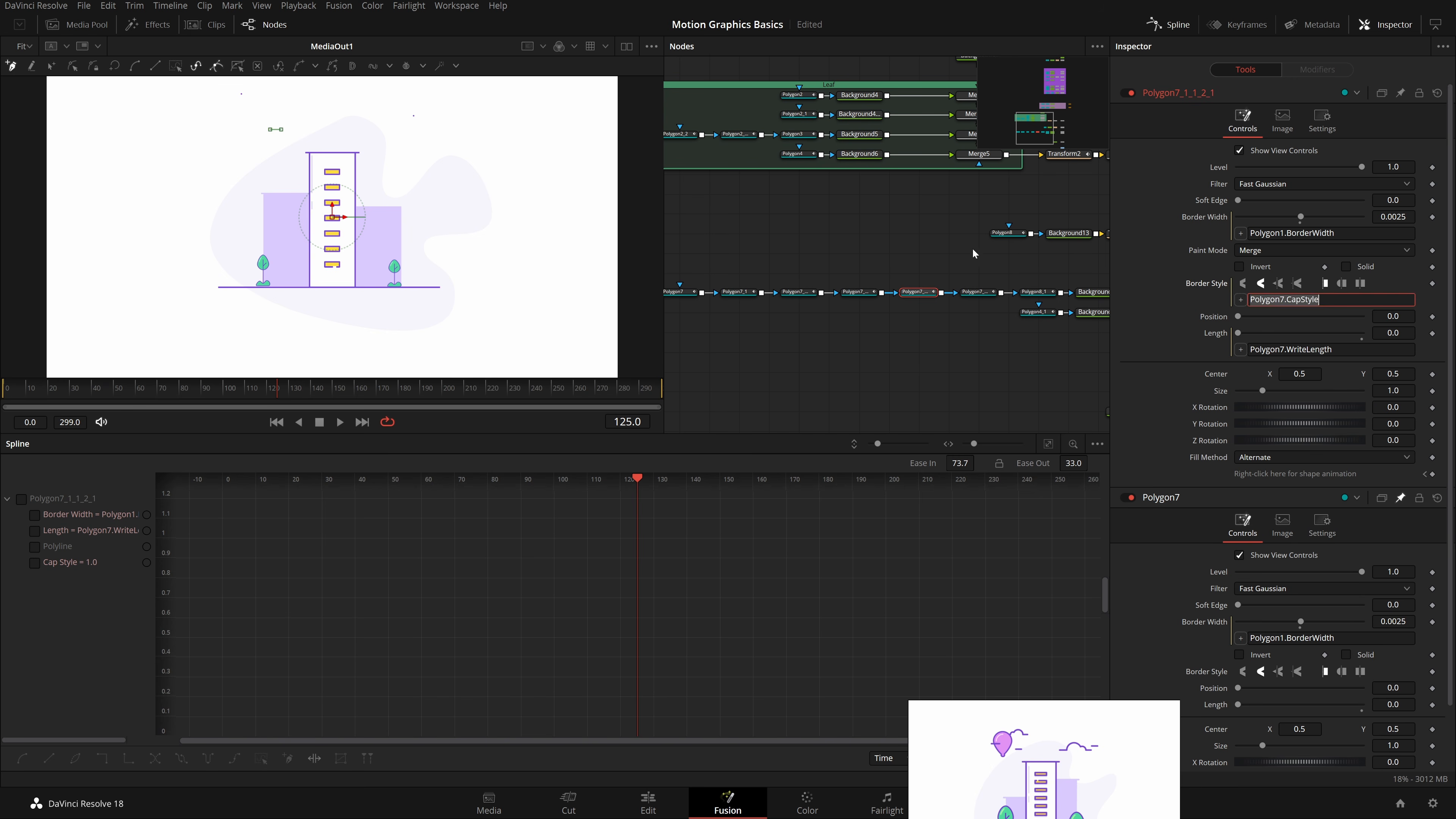
# Step: Link Polygon7_1_1_1's cap style to the pinned polygon with the expression Polygon7.CapStyle
pyautogui.moveTo(973, 249); pyautogui.dragTo(949, 257)
pyautogui.click(953, 302)
pyautogui.rightClick(1355, 284)
pyautogui.click(1412, 440)
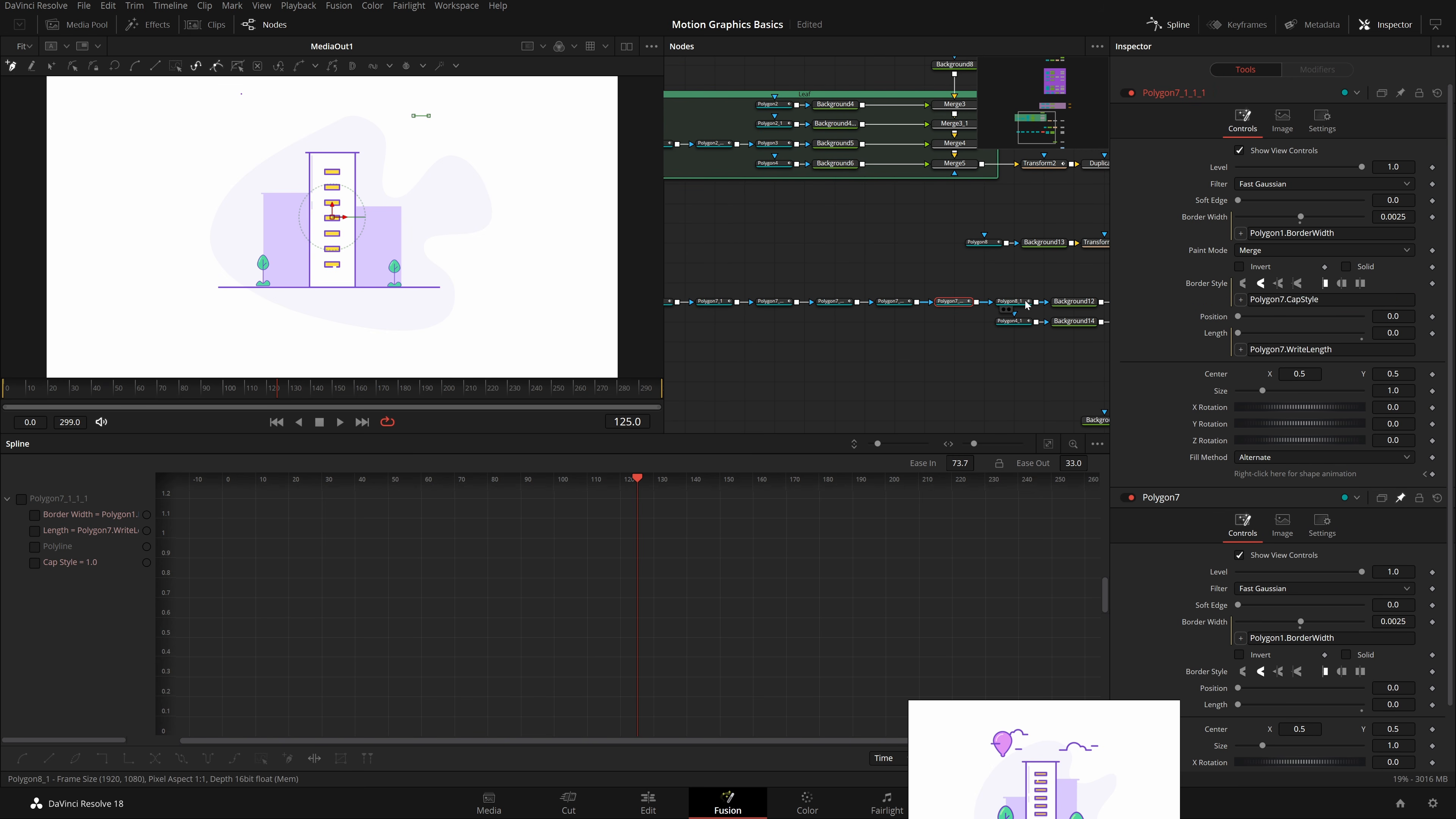
# Step: Link the cap style of the last polygon in the chain, which feeds Background12, to Polygon7's cap style
pyautogui.click(1025, 300)
pyautogui.rightClick(1344, 284)
pyautogui.click(1387, 439)
pyautogui.moveTo(1240, 300); pyautogui.dragTo(1355, 679)
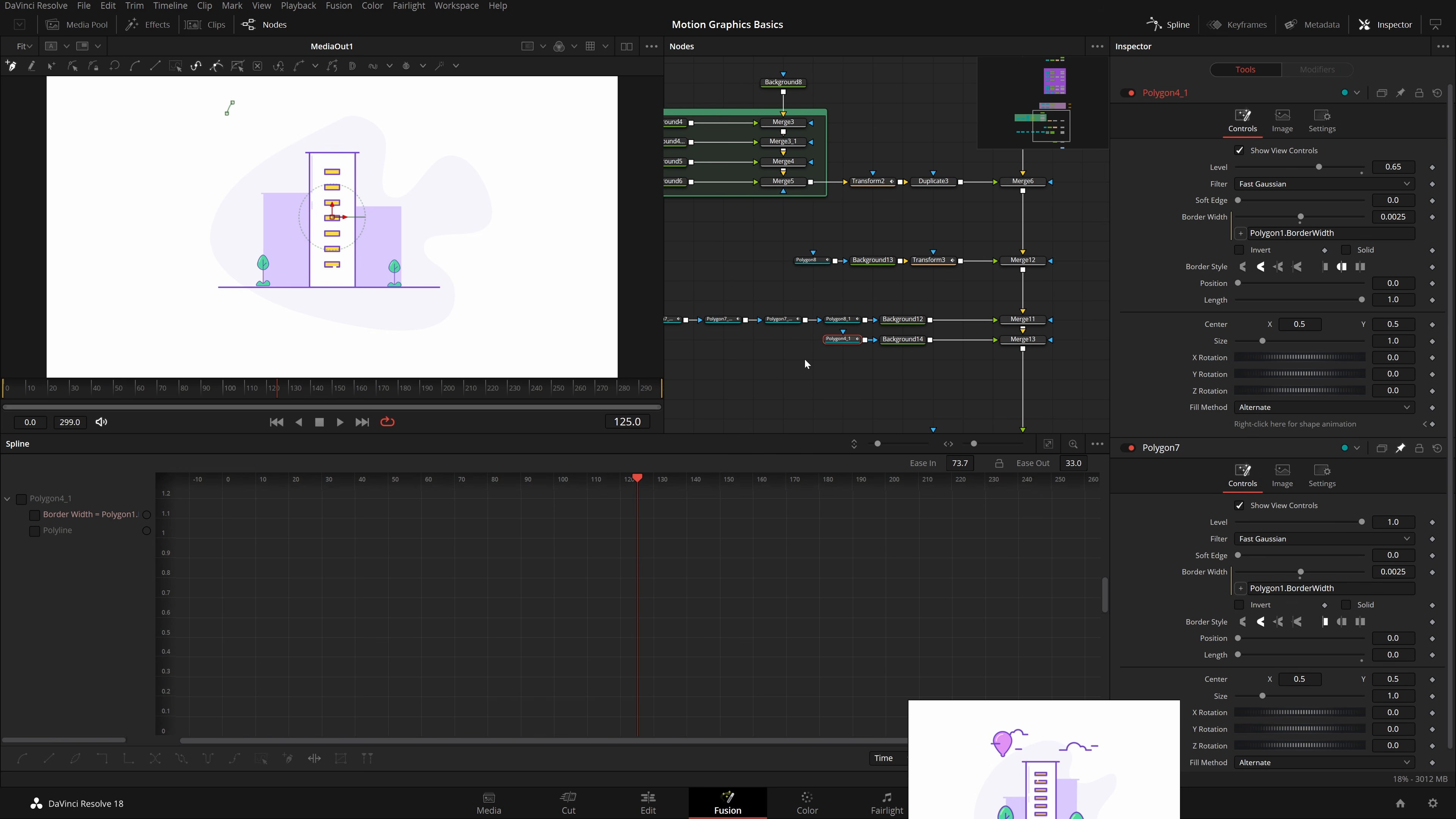
# Step: Play the animation from the start and examine the window outlines of the building up close
pyautogui.click(879, 385)
pyautogui.press('Home')
pyautogui.press('space')
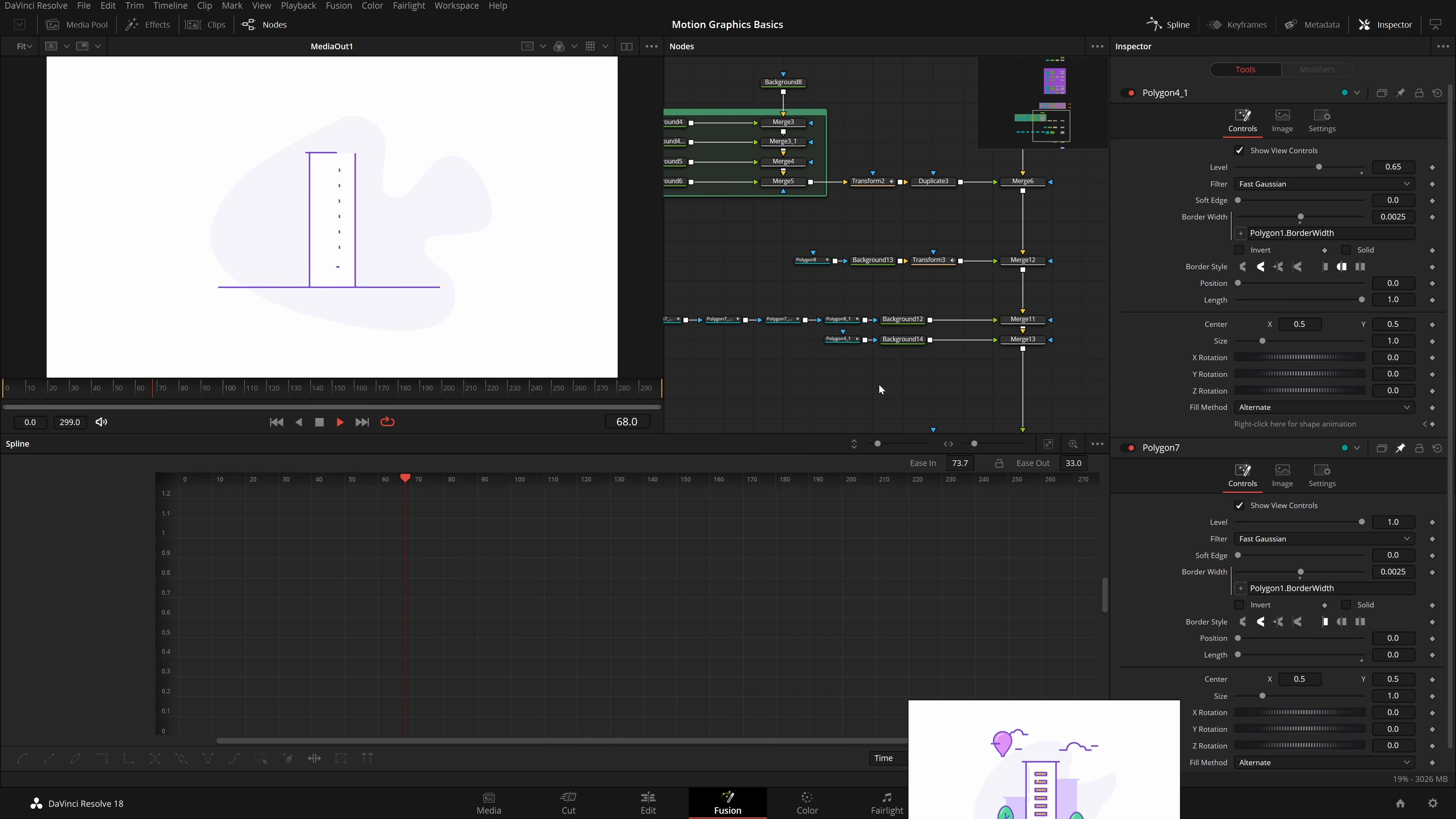
pyautogui.scroll(4, 340, 271)
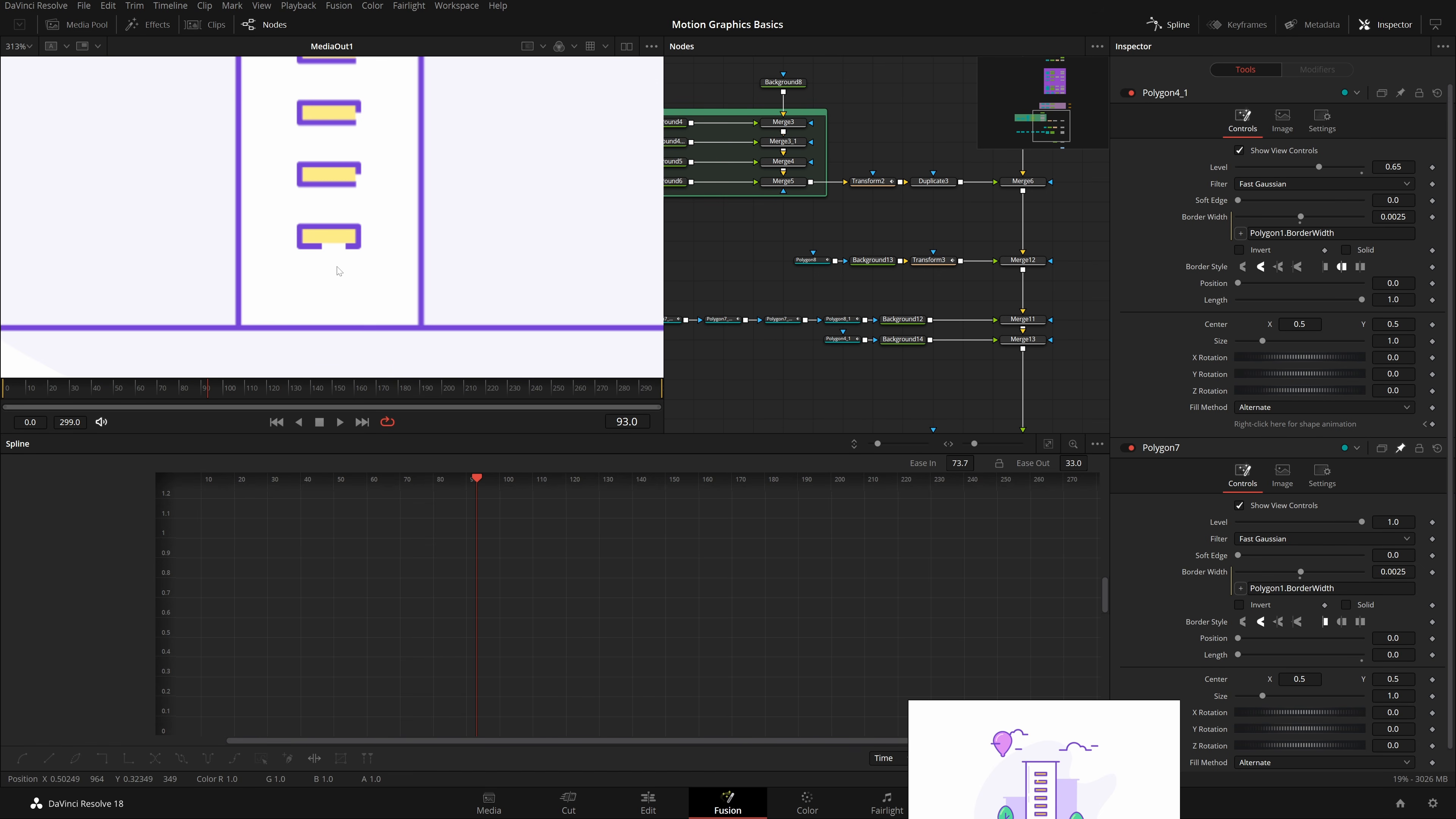
pyautogui.moveTo(379, 181); pyautogui.dragTo(402, 291)
pyautogui.scroll(-2, 395, 257)
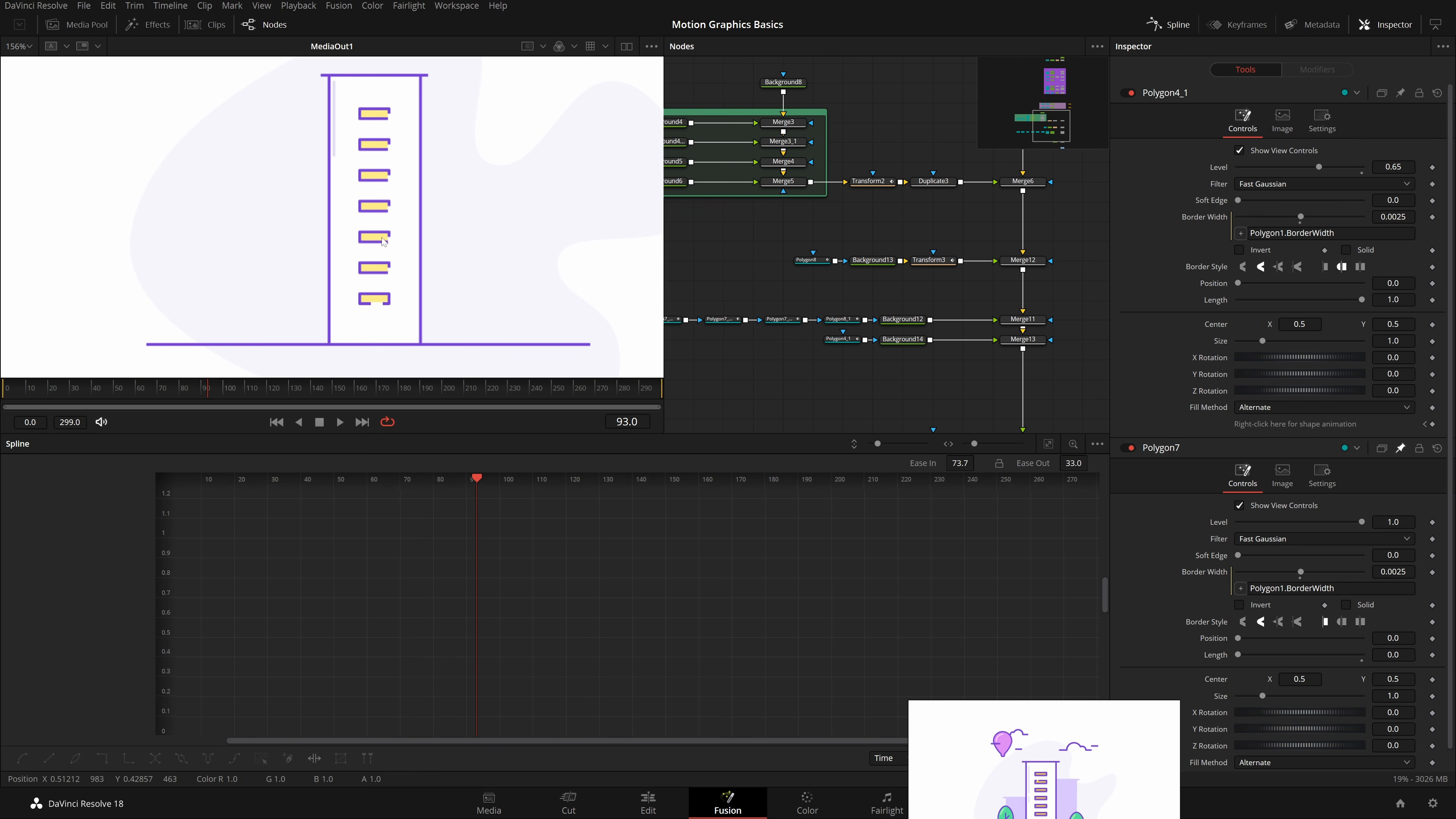
pyautogui.scroll(3, 756, 272)
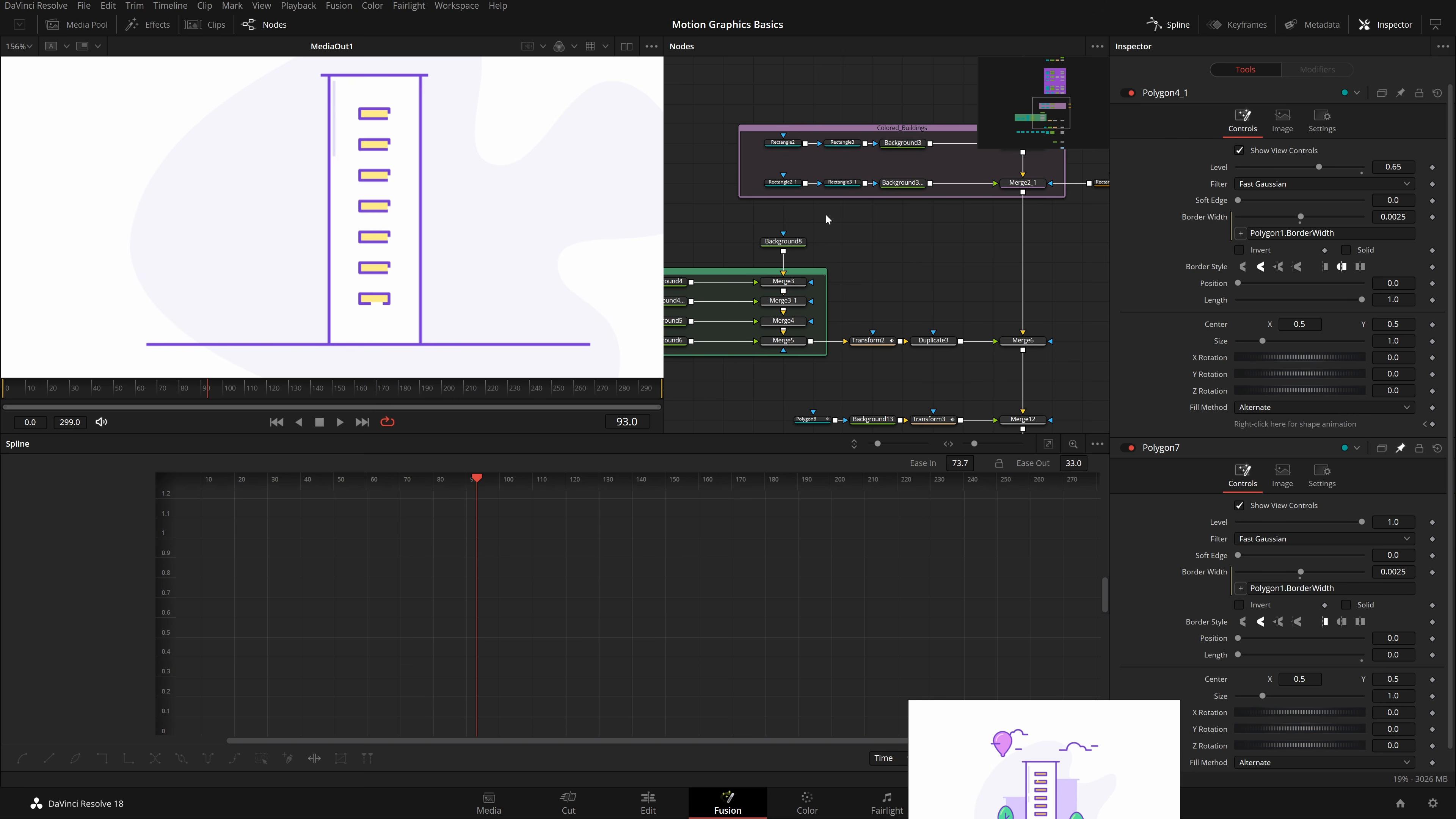
# Step: Keyframe Polygon1's border style in the Main_Building group with flat ends at frame 0 and round ends at frame 1
pyautogui.scroll(5, 826, 214)
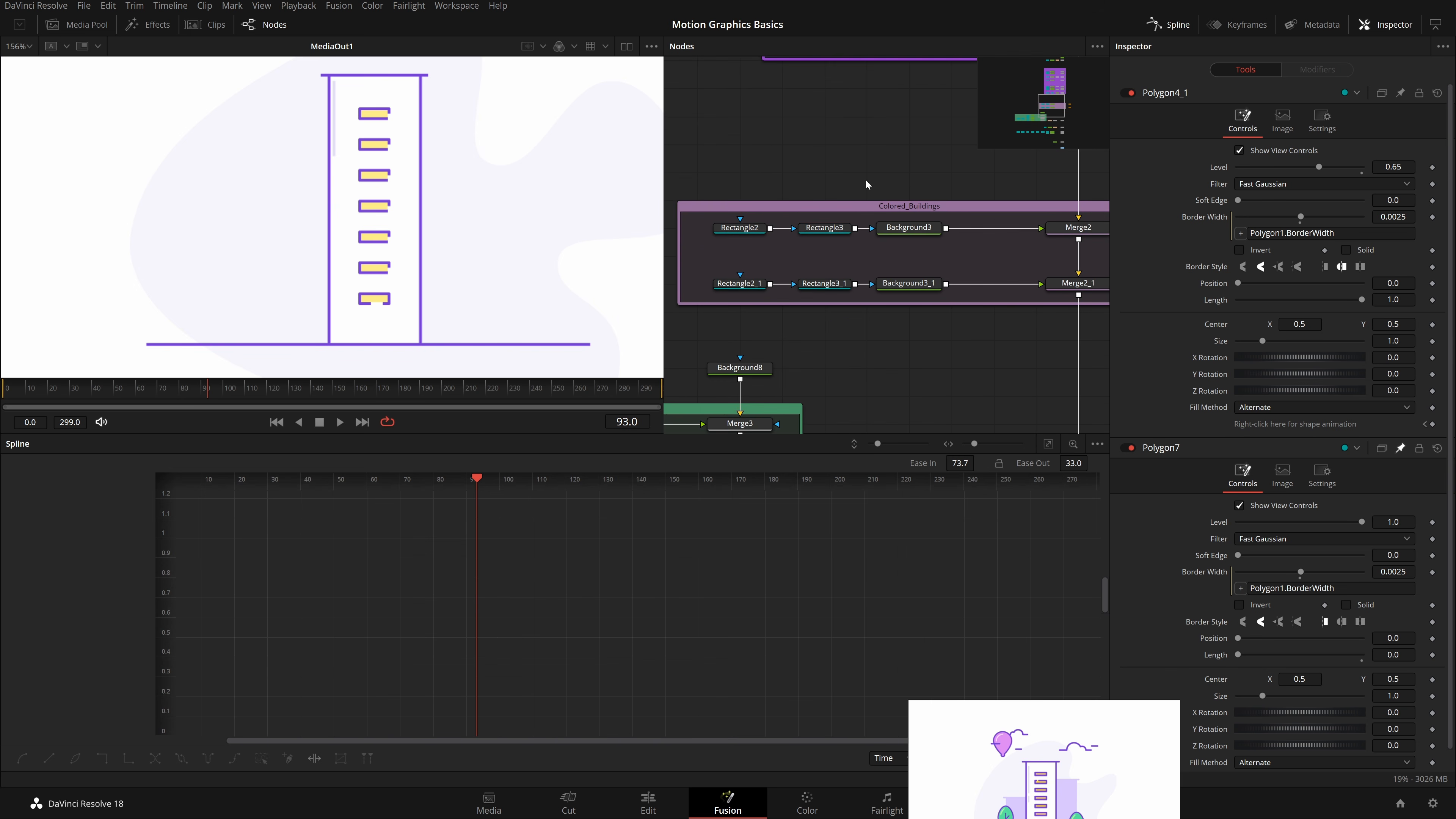
pyautogui.scroll(-5, 866, 184)
pyautogui.click(847, 189)
pyautogui.click(276, 422)
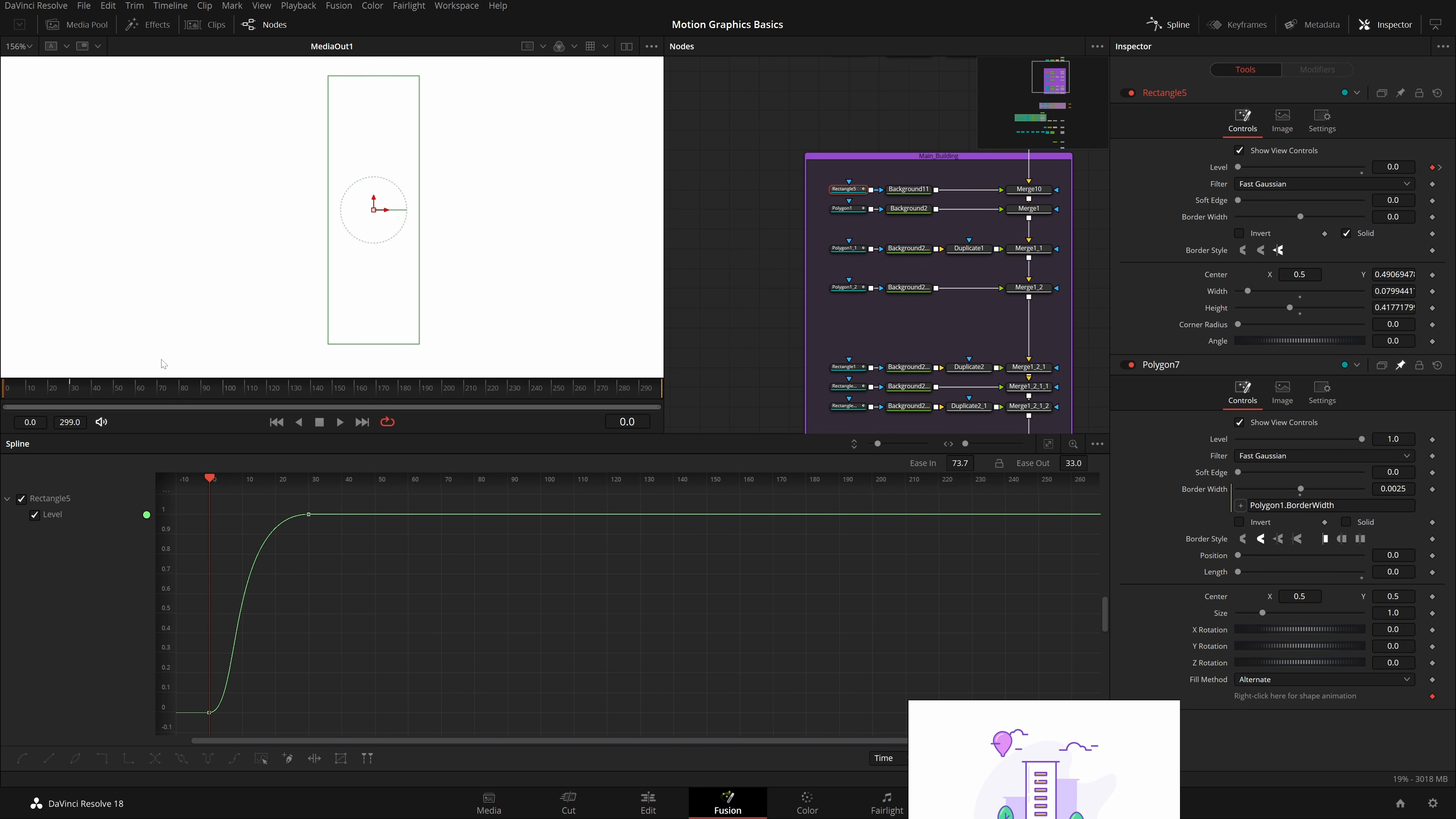
pyautogui.scroll(-3, 163, 364)
pyautogui.click(843, 208)
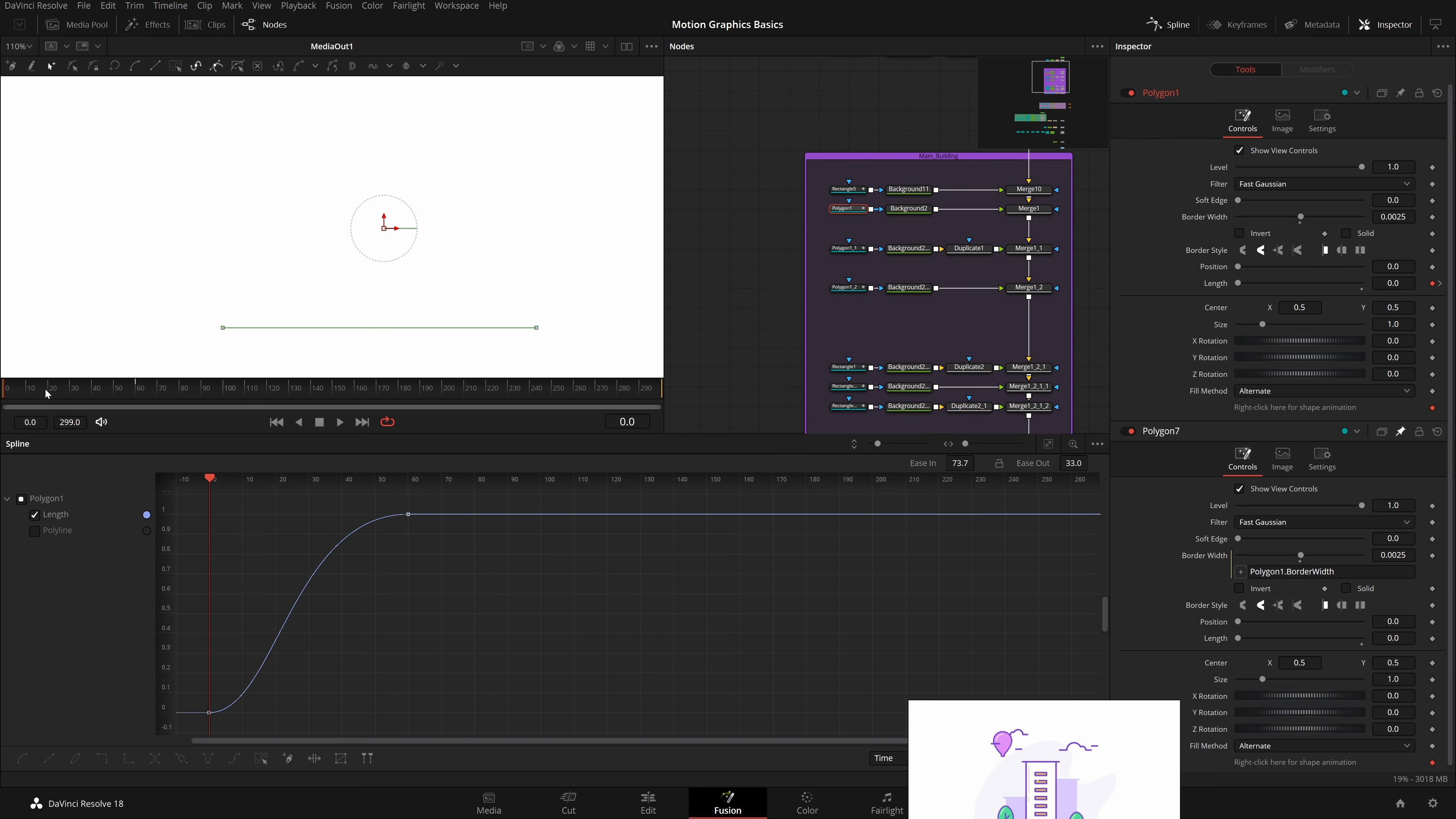
pyautogui.click(1432, 251)
pyautogui.press('Right')
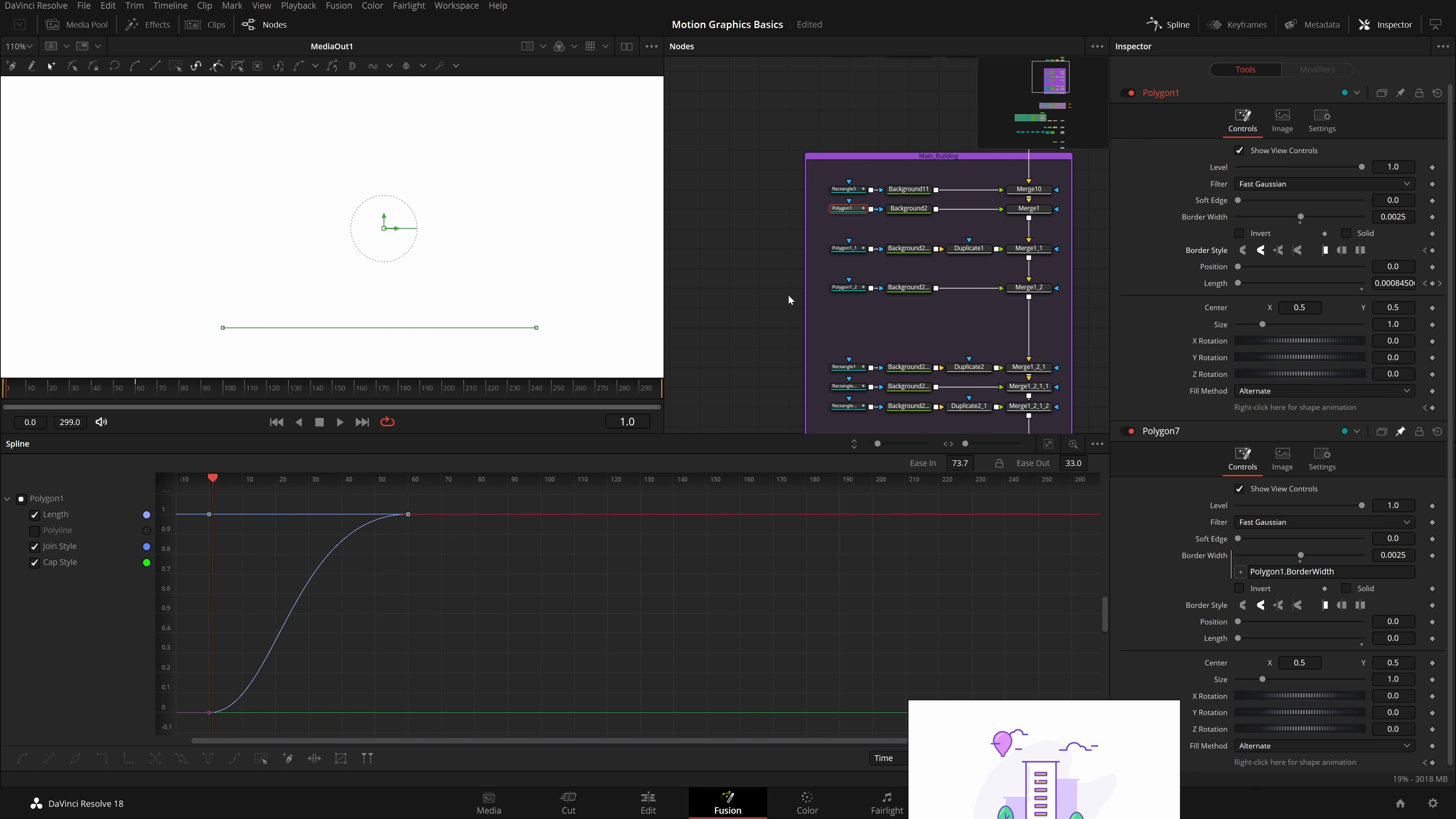
pyautogui.click(1341, 251)
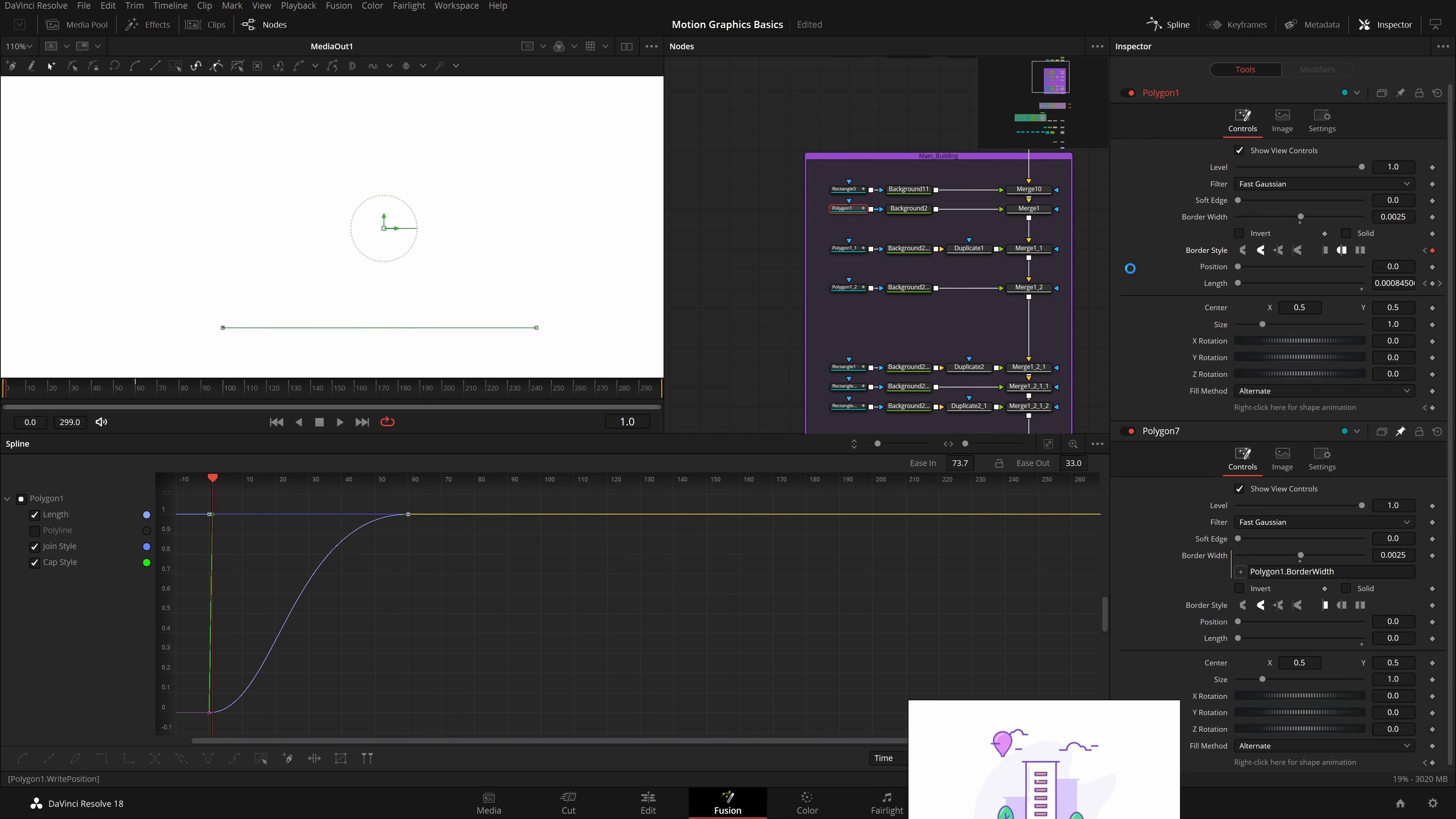
# Step: Play back the ground line's reveal, return to the first frame and select Polygon1_1
pyautogui.click(725, 315)
pyautogui.press('space')
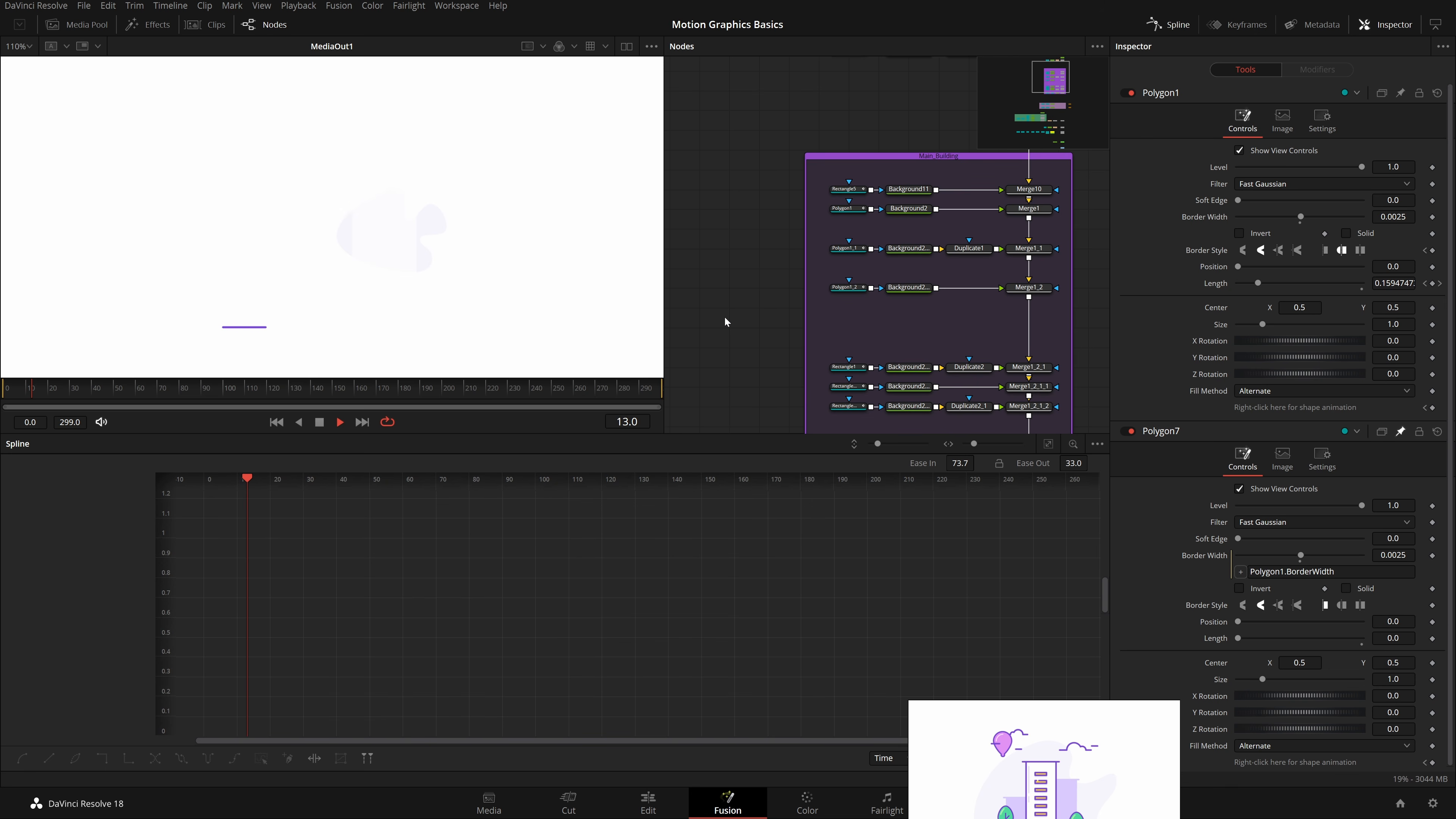
pyautogui.press('space')
pyautogui.press('Home')
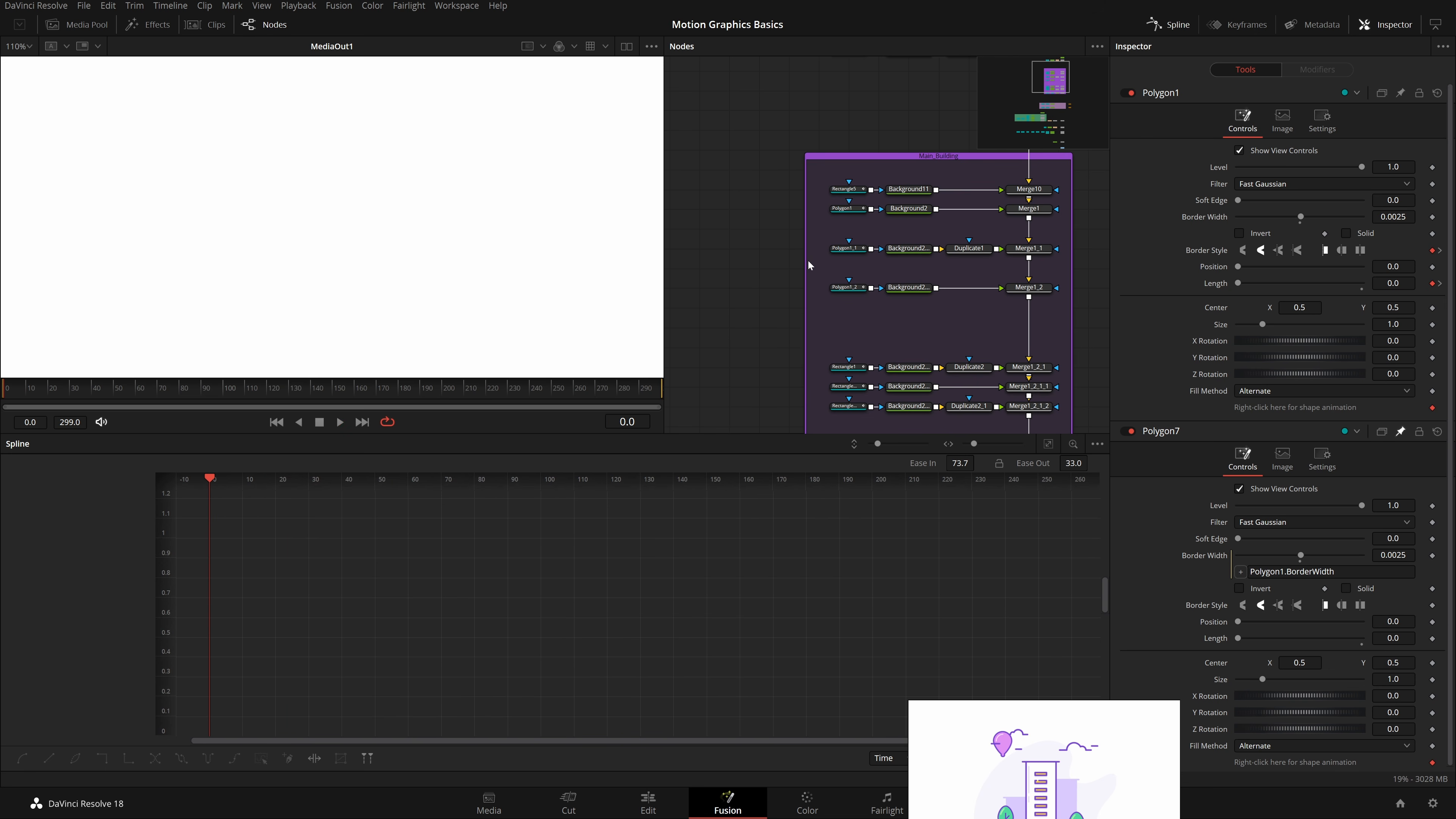
pyautogui.click(847, 248)
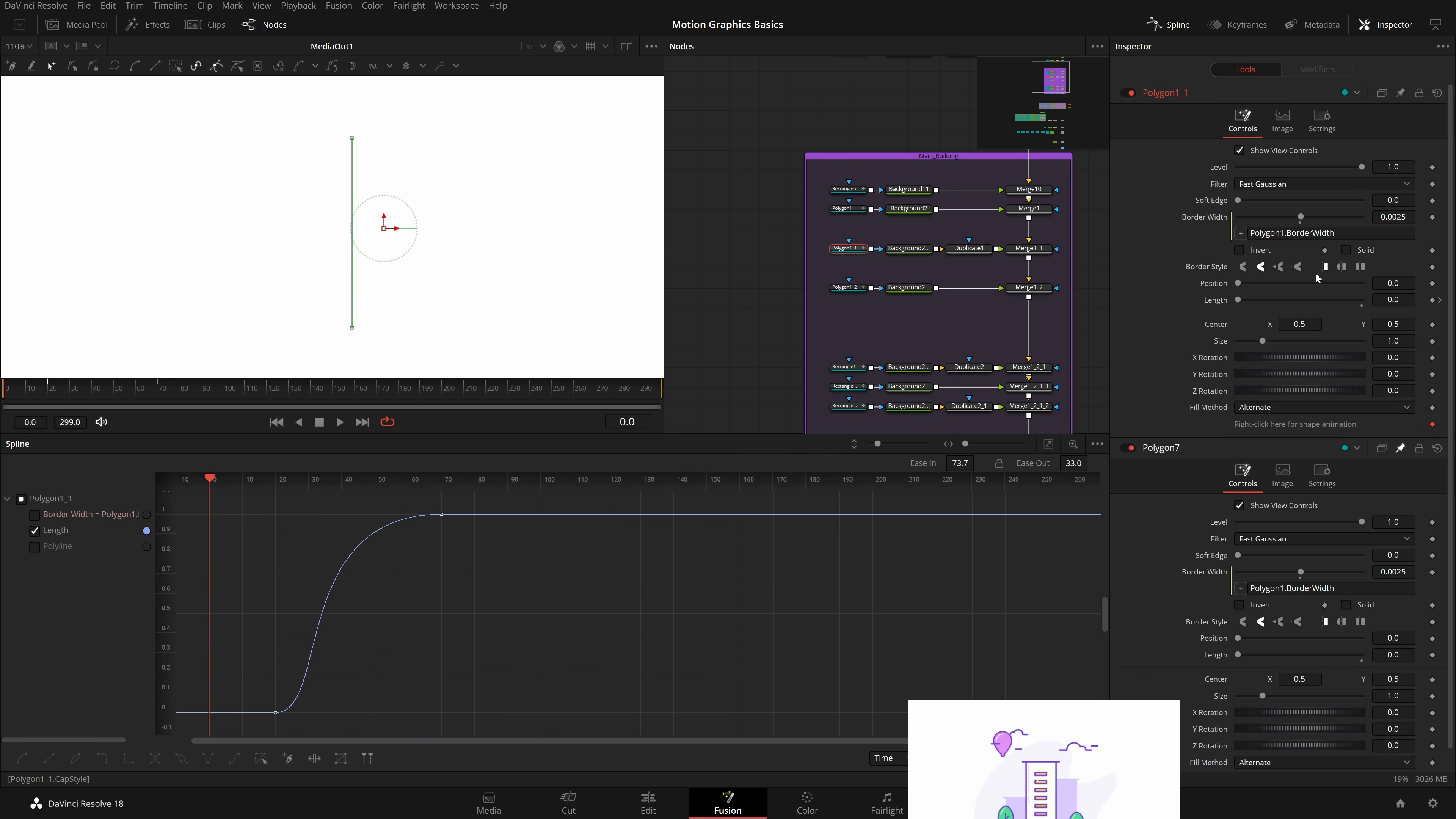
pyautogui.click(1433, 267)
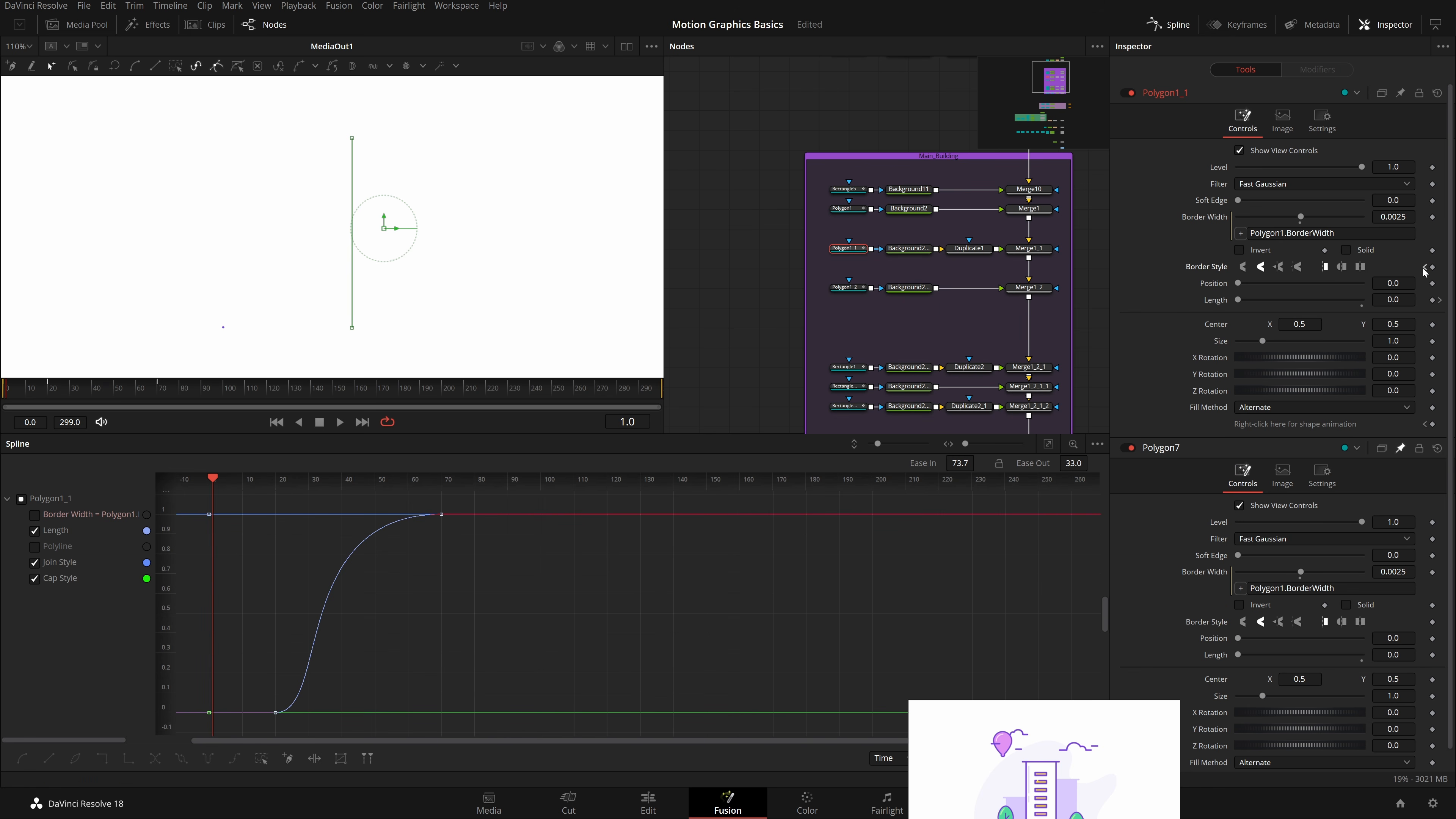
pyautogui.click(1424, 268)
pyautogui.click(1433, 268)
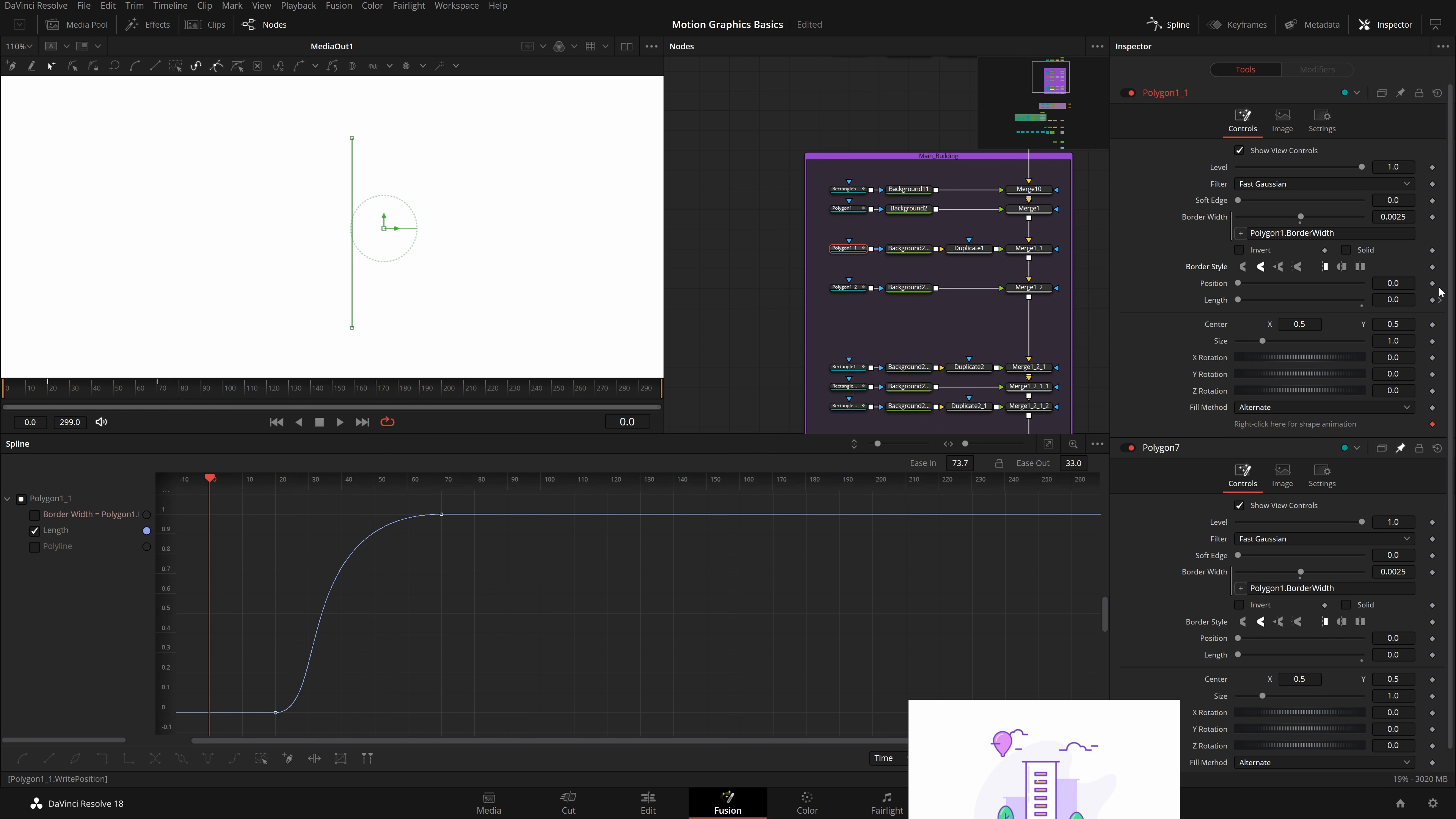
# Step: Keyframe Polygon1_1's border style with flat ends at frame 20 and round ends at frame 21, and save the project
pyautogui.click(1439, 299)
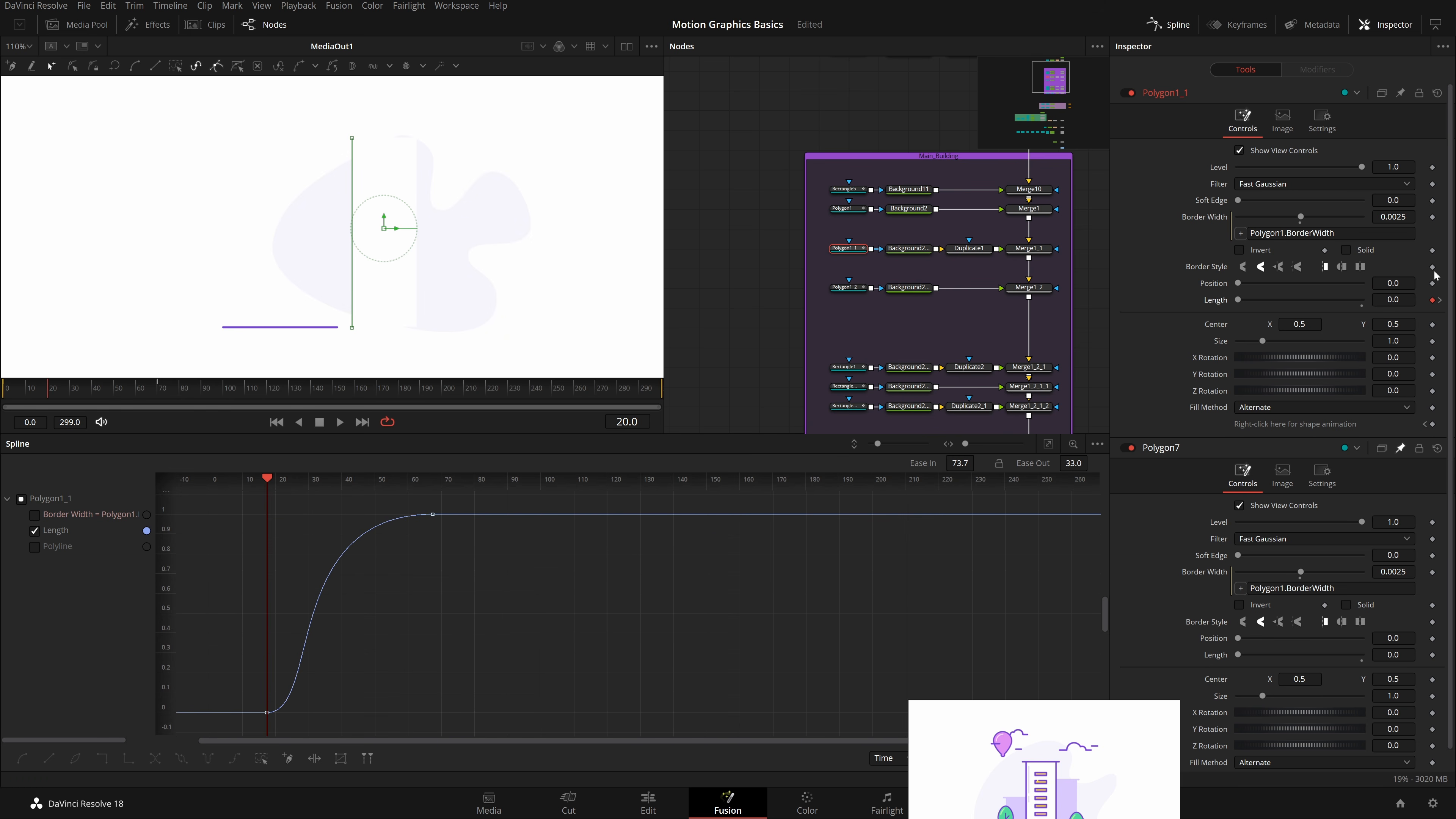
pyautogui.click(1433, 267)
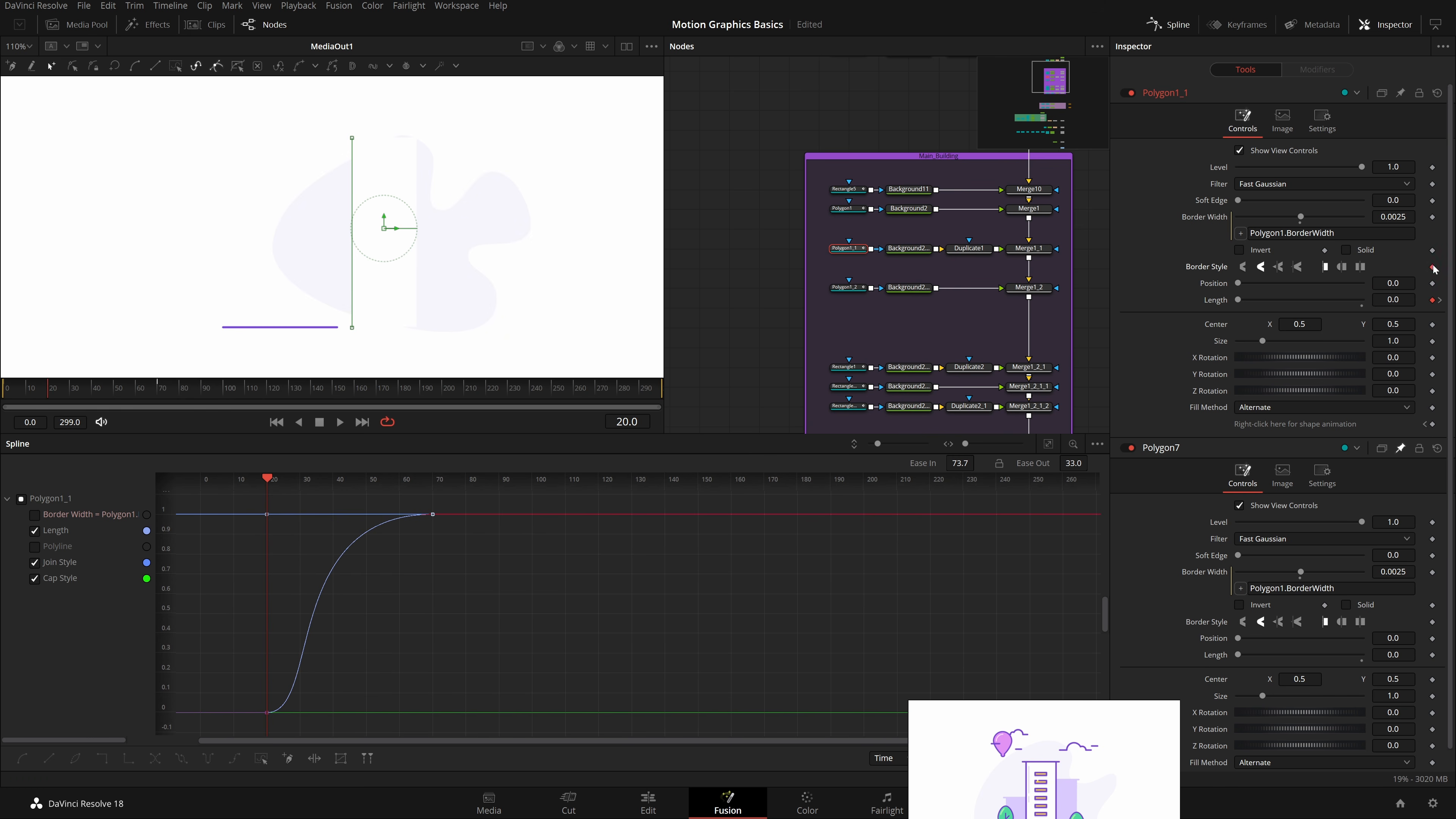
pyautogui.press('Right')
pyautogui.click(1341, 267)
pyautogui.hotkey('ctrl', 's')
# Step: Go to the first Length keyframe of Polygon1_2 and of Rectangle1 to line up their border style keyframes
pyautogui.scroll(-2, 915, 244)
pyautogui.click(840, 263)
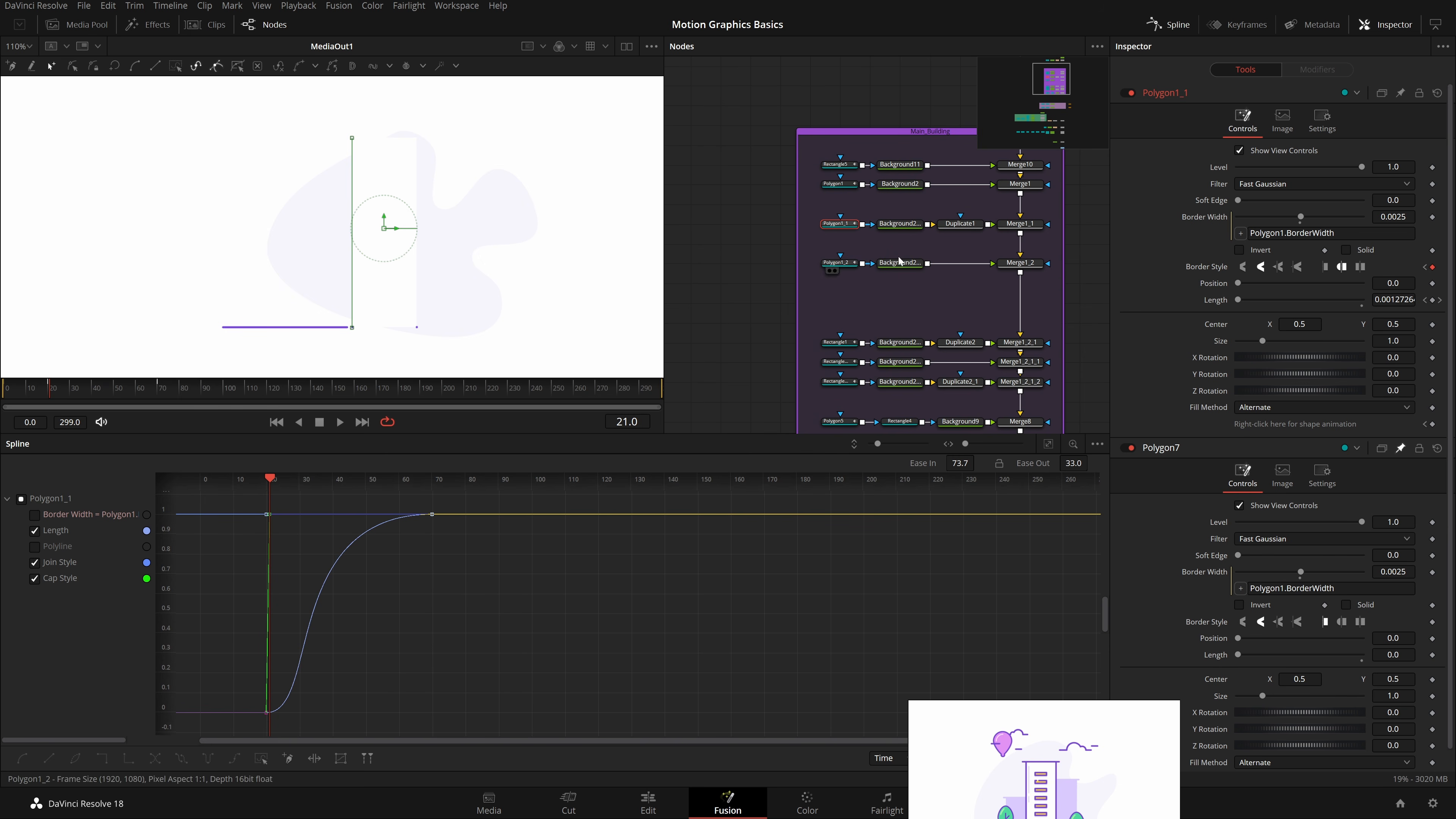
pyautogui.click(1439, 300)
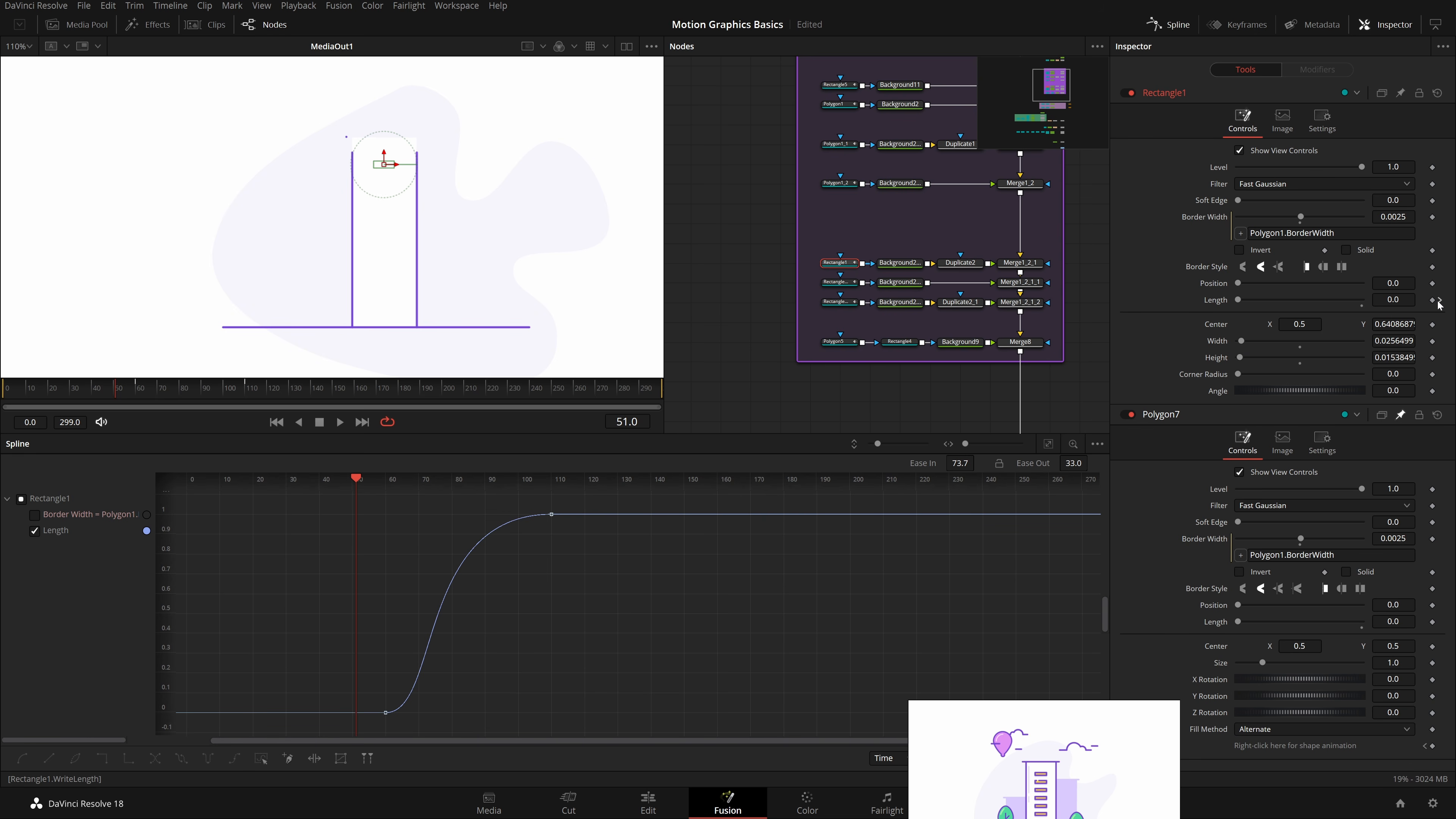
pyautogui.click(1439, 300)
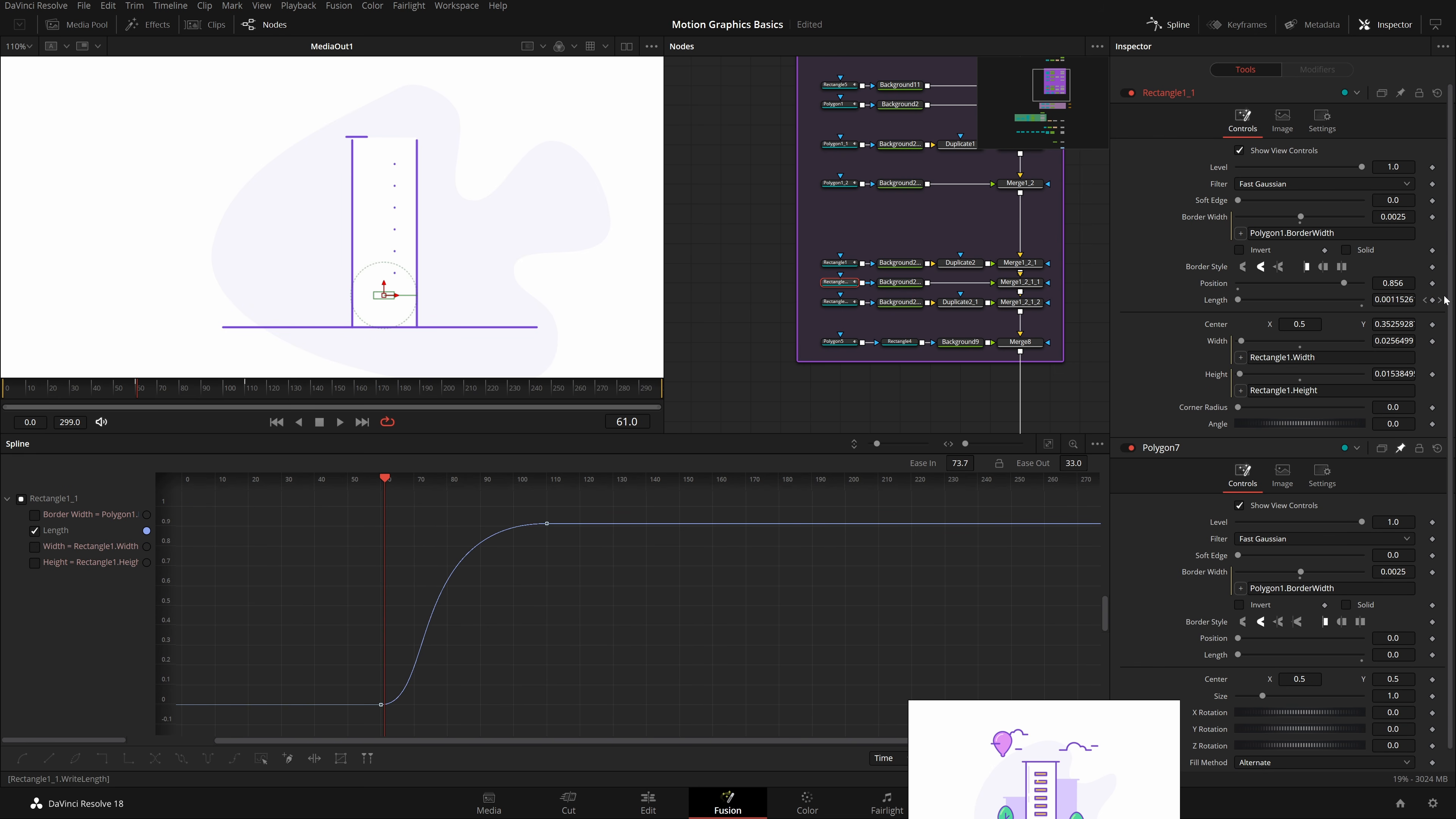
# Step: Keyframe Rectangle1_1's border style at its first Length keyframe and again one frame further, at frame 61
pyautogui.click(1425, 300)
pyautogui.click(1432, 267)
pyautogui.press('Right')
pyautogui.click(1431, 267)
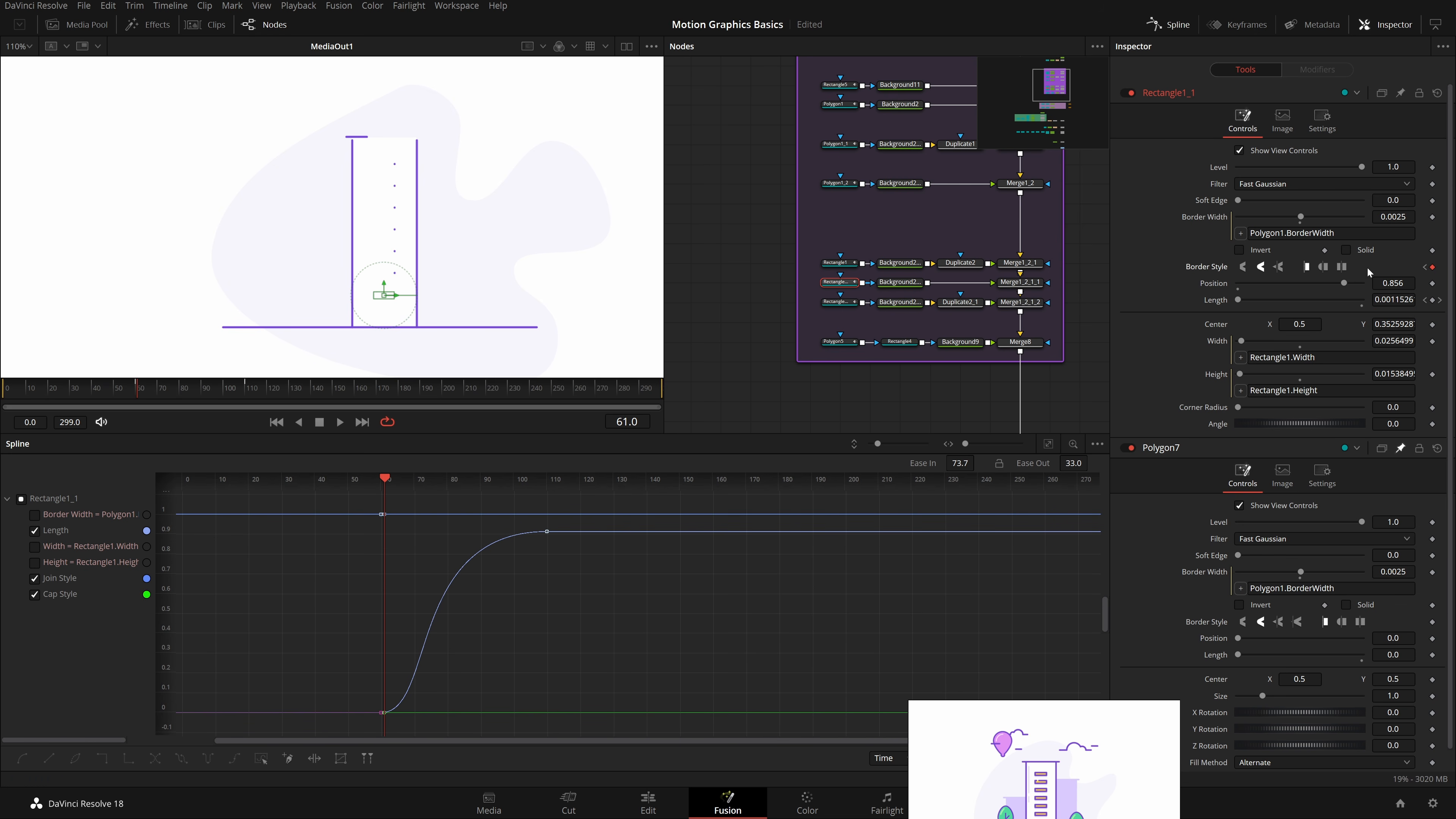
# Step: Keyframe Polygon5's border style with flat ends at frame 70 and round ends at frame 71
pyautogui.scroll(-2, 848, 265)
pyautogui.click(848, 265)
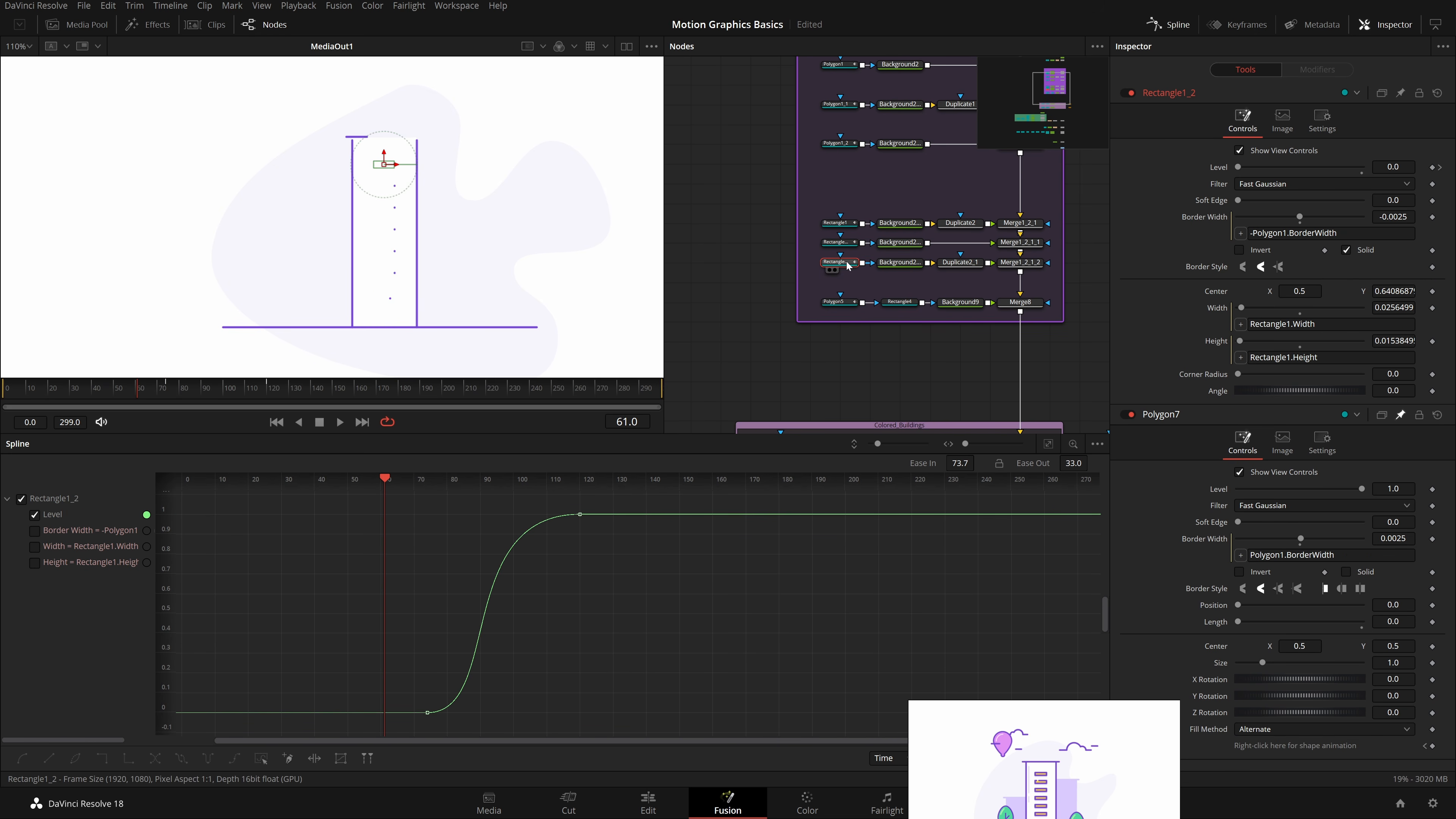
pyautogui.click(1440, 166)
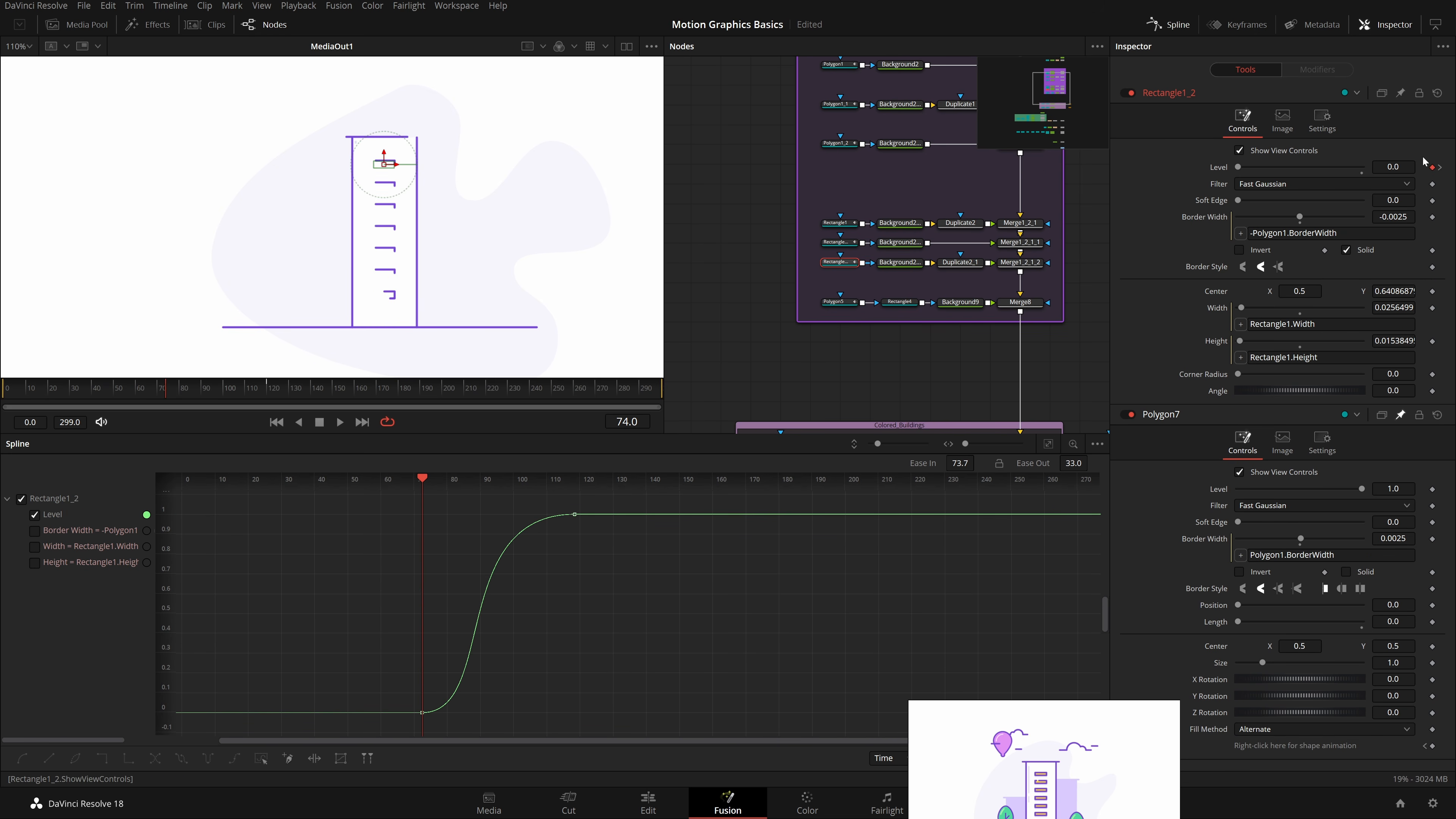
pyautogui.click(844, 302)
pyautogui.click(1425, 300)
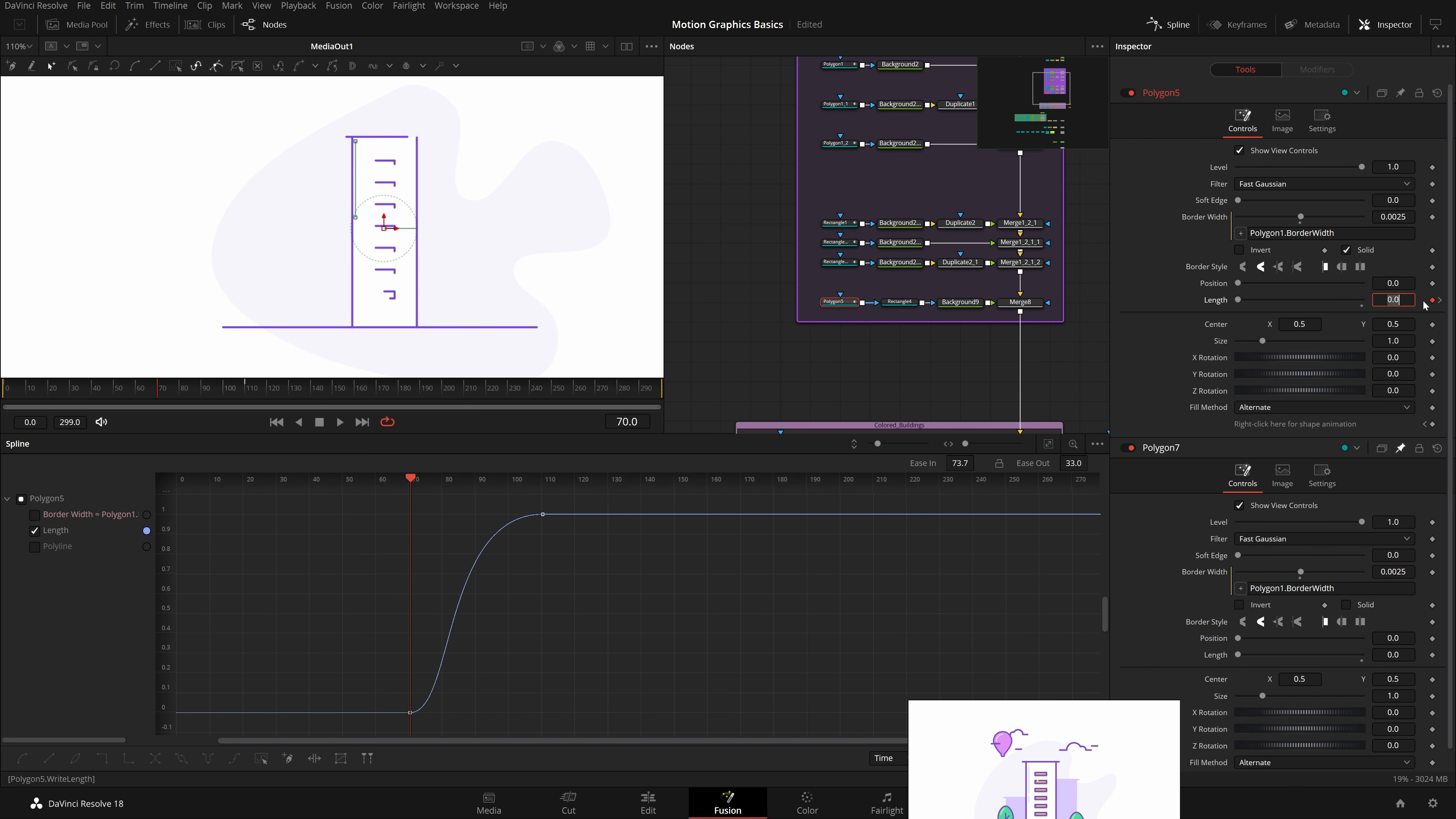
pyautogui.click(1431, 268)
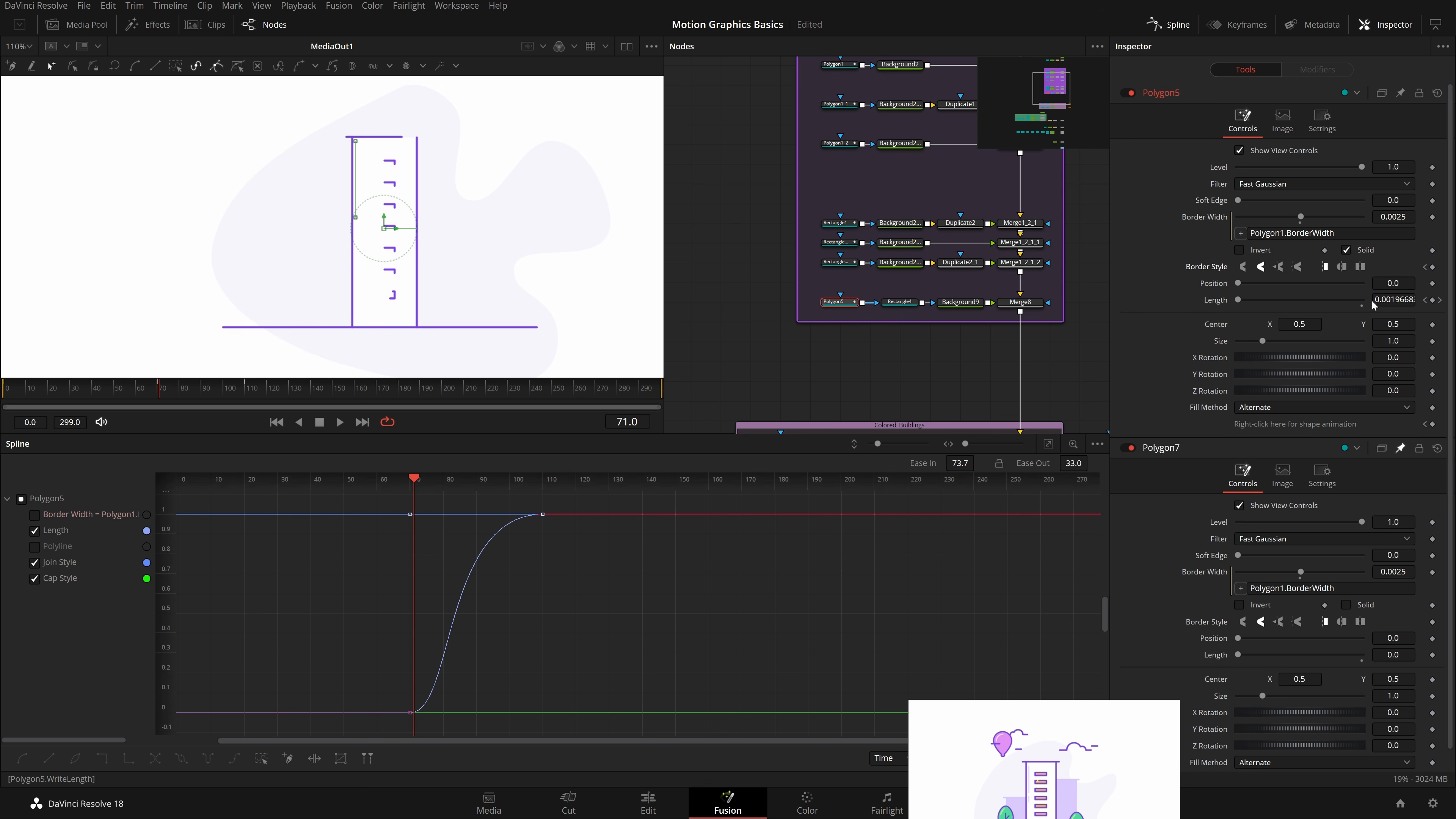
pyautogui.click(1343, 267)
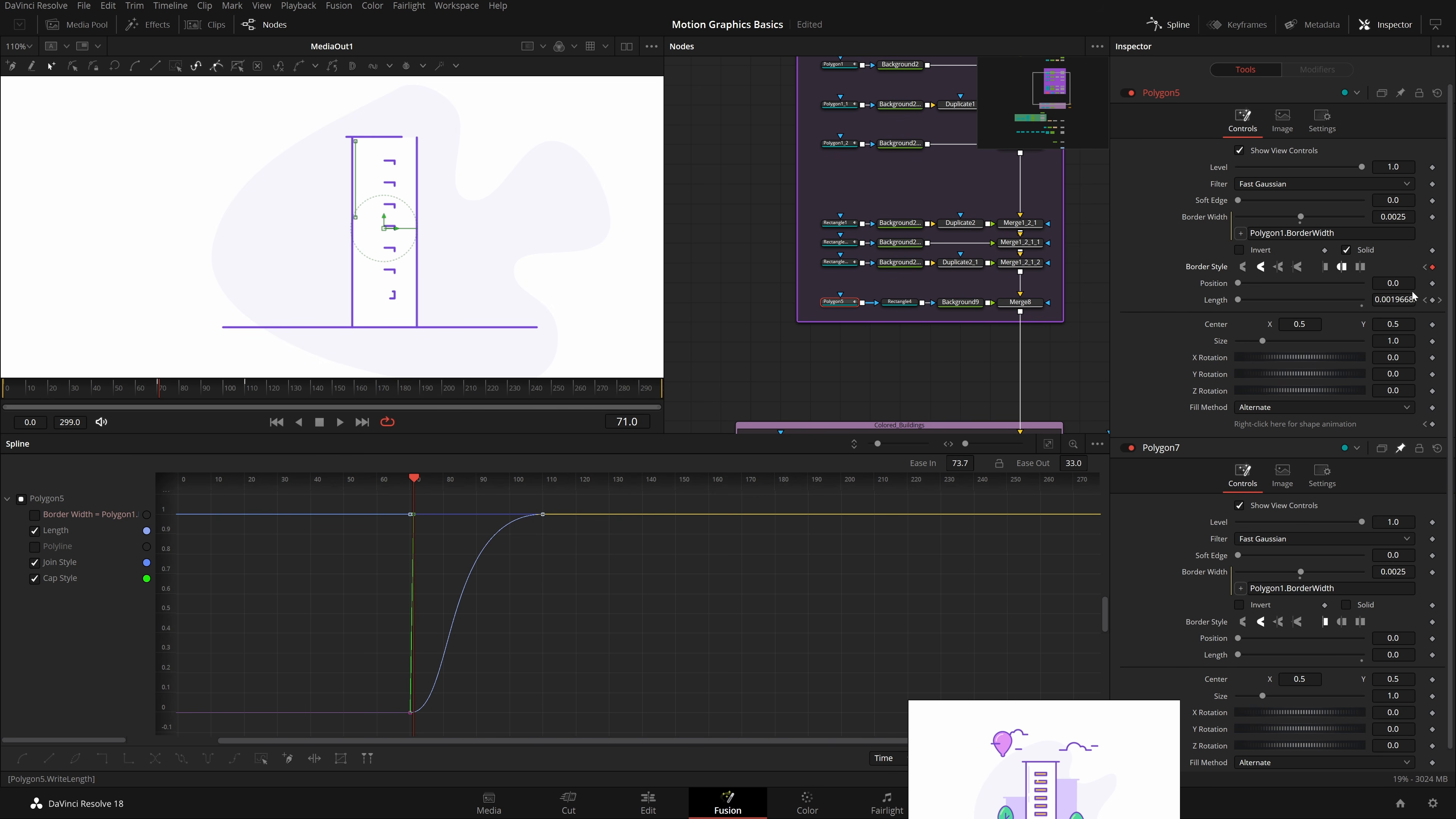
# Step: Check the border style controls of Rectangle6 beside the Colored_Buildings group and Polygon2 in the green tree group
pyautogui.scroll(-4, 965, 293)
pyautogui.hscroll(5, 965, 292)
pyautogui.click(912, 279)
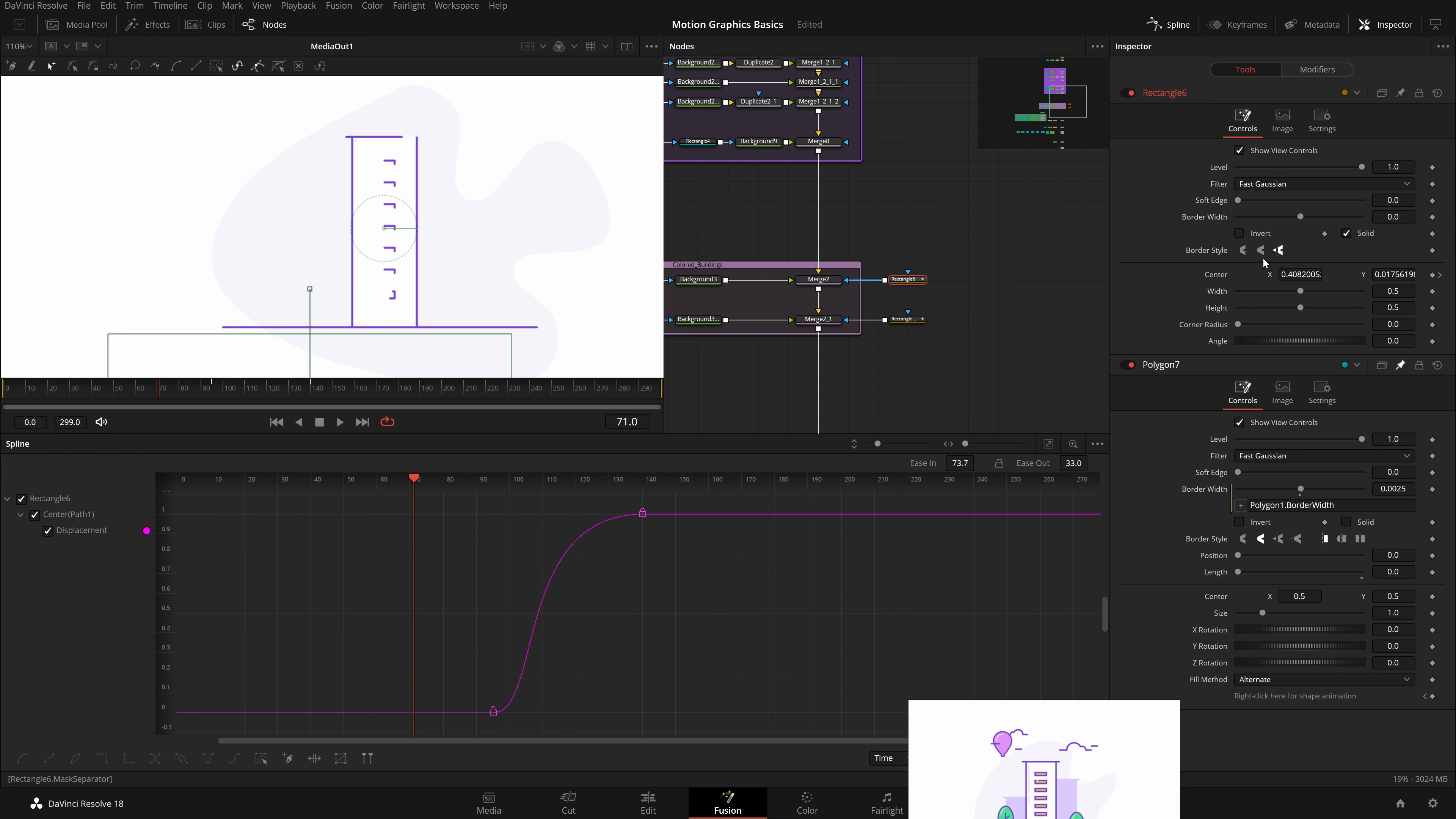
pyautogui.scroll(-3, 1013, 234)
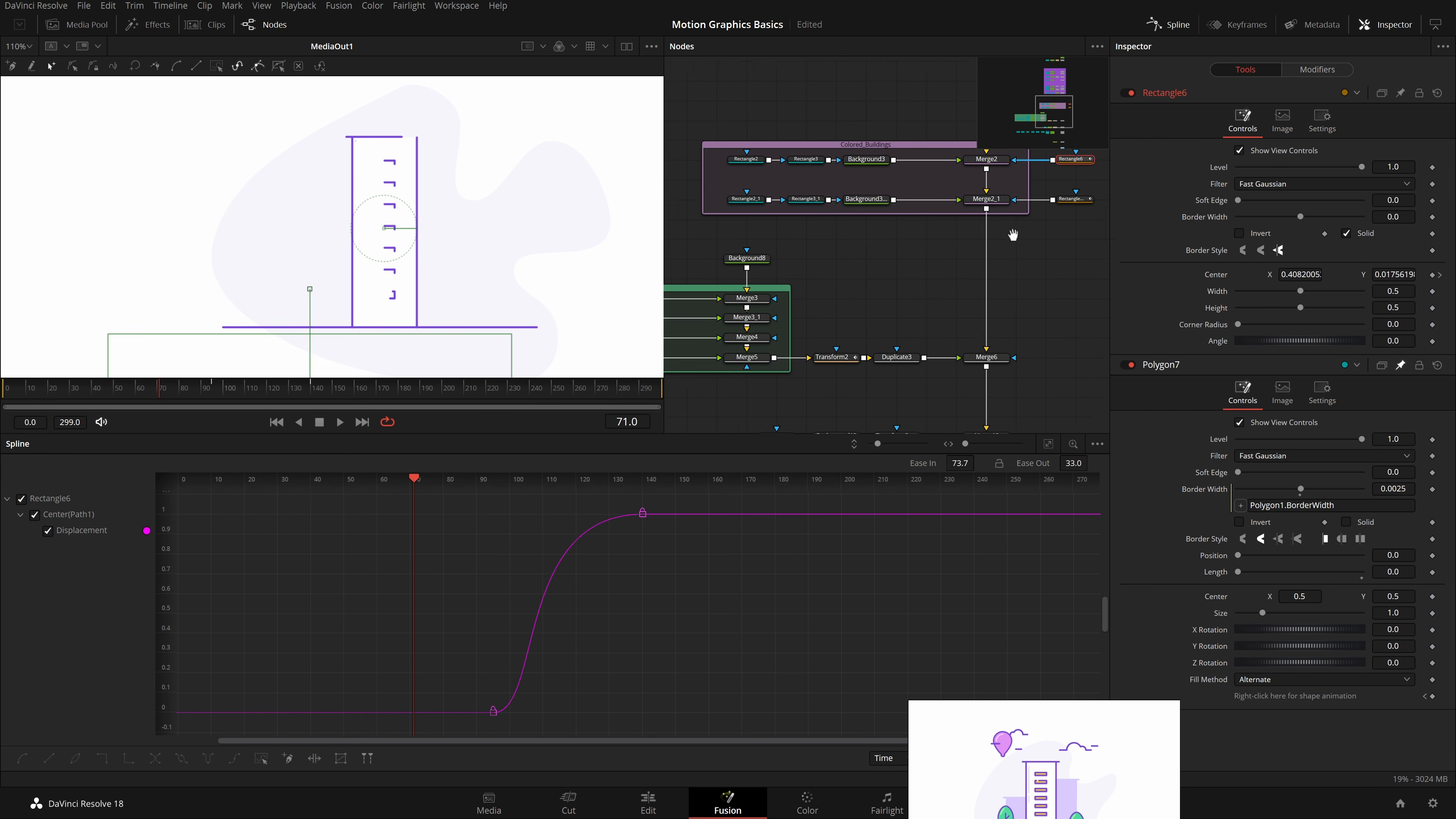
pyautogui.hscroll(-4, 988, 239)
pyautogui.hscroll(-4, 989, 240)
pyautogui.click(834, 219)
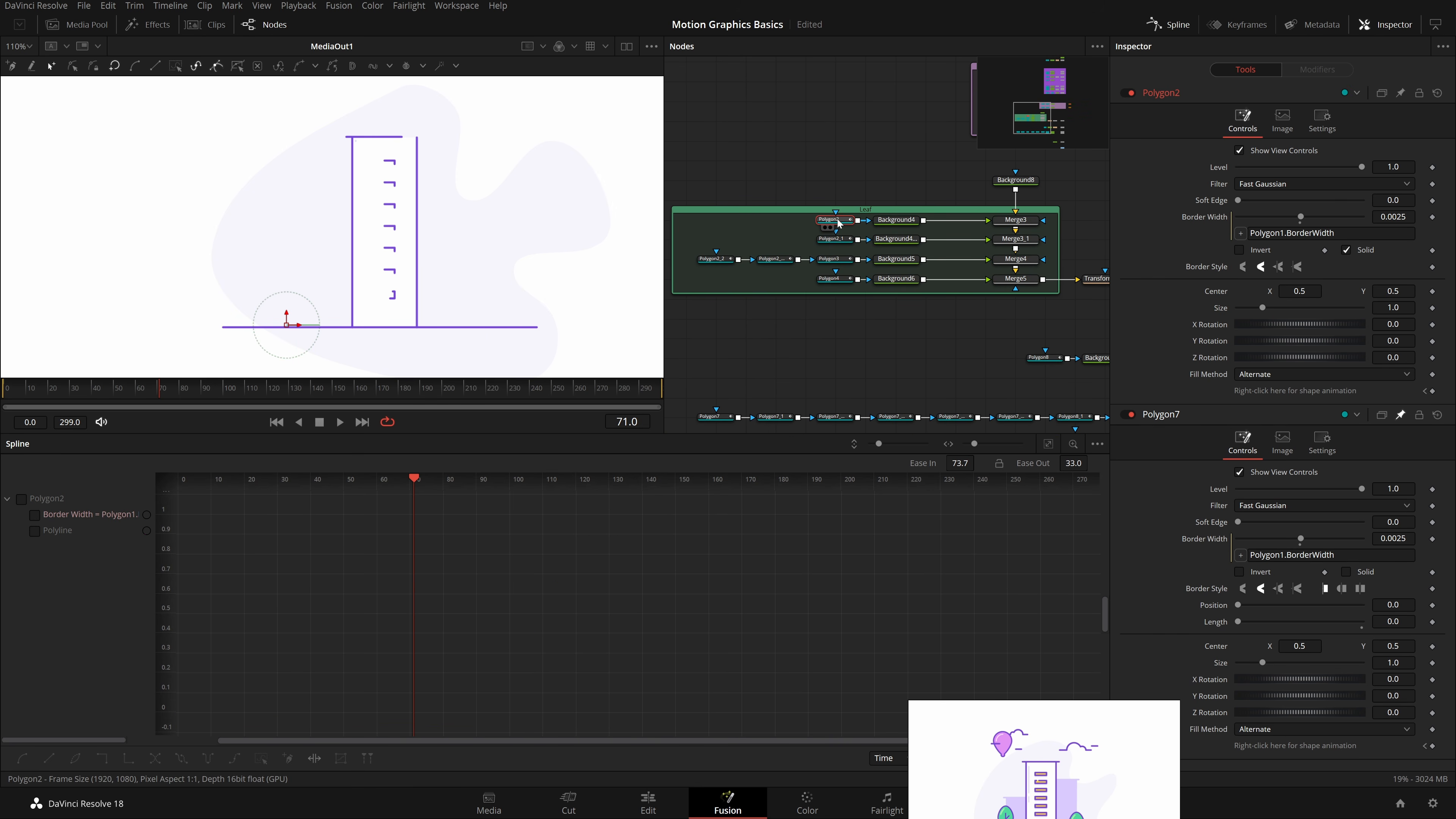
# Step: Check the border style controls of Polygon2_1, Polygon8, Polygon7 and Polygon4_1
pyautogui.click(841, 243)
pyautogui.hscroll(5, 932, 310)
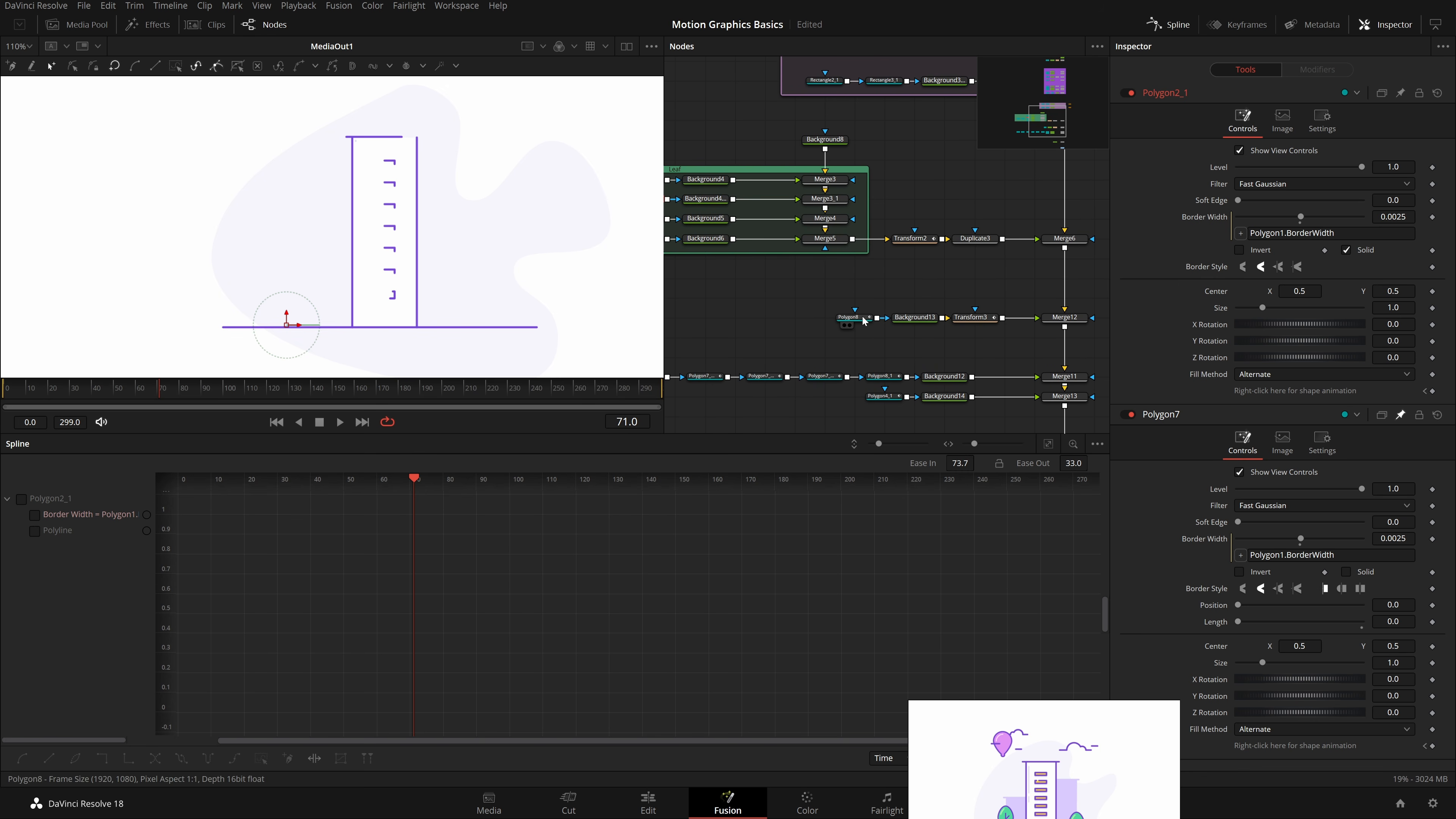
pyautogui.click(863, 320)
pyautogui.hscroll(-5, 917, 229)
pyautogui.scroll(-2, 918, 229)
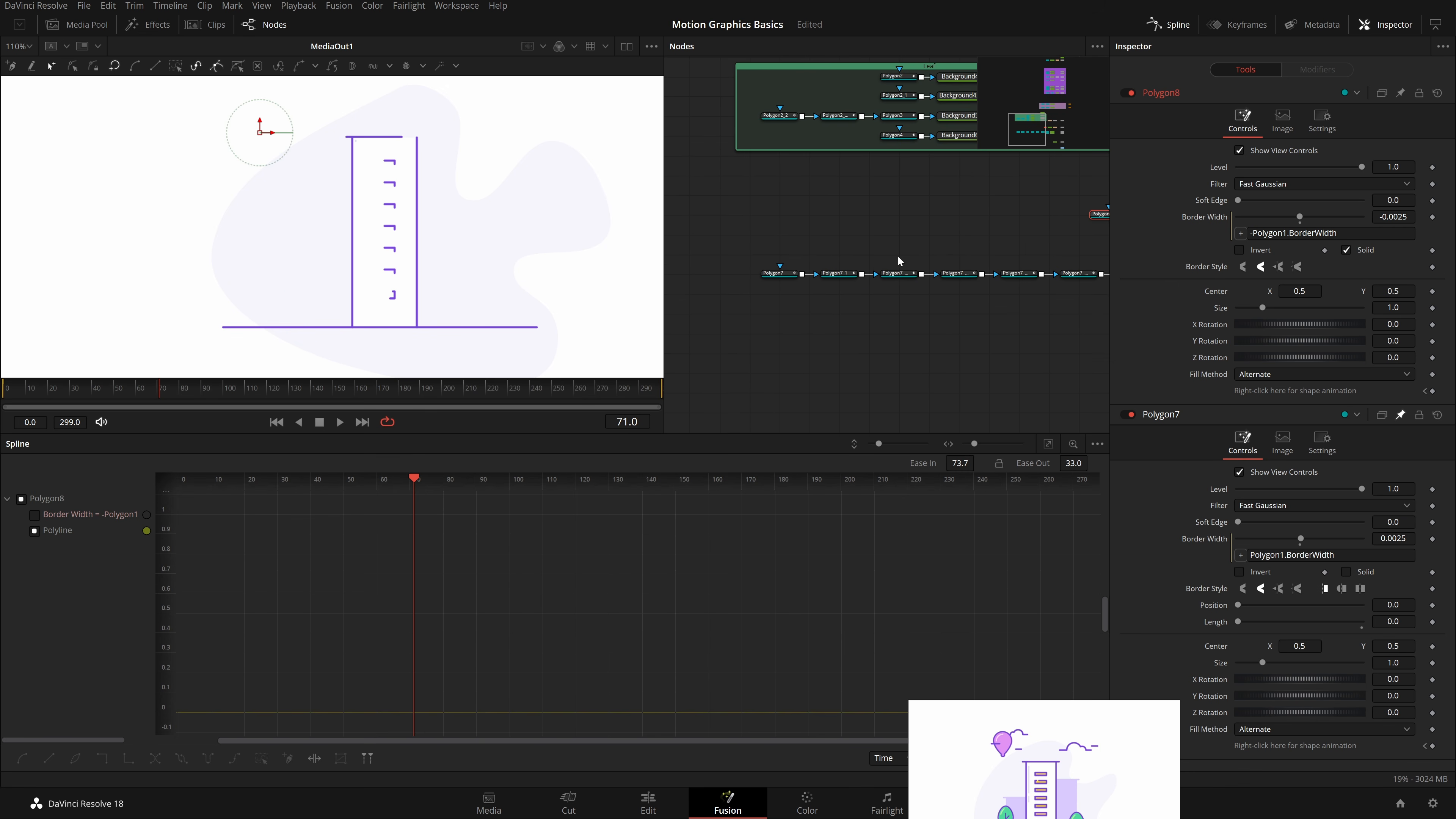
pyautogui.click(788, 278)
pyautogui.hscroll(5, 946, 329)
pyautogui.scroll(-2, 935, 258)
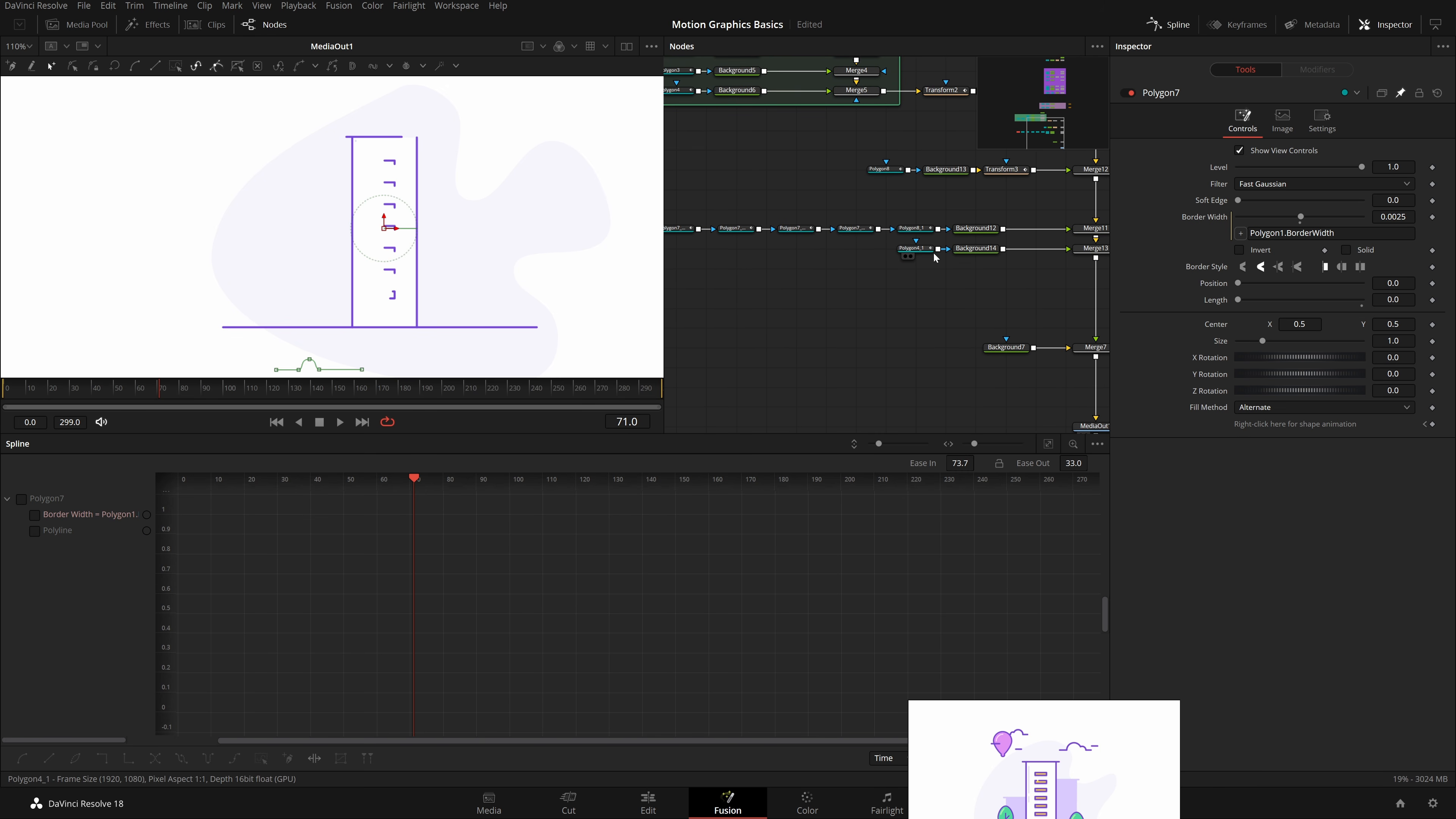
pyautogui.keyDown('ctrl'); pyautogui.click(926, 251); pyautogui.keyUp('ctrl')
pyautogui.hscroll(5, 940, 274)
pyautogui.scroll(2, 942, 303)
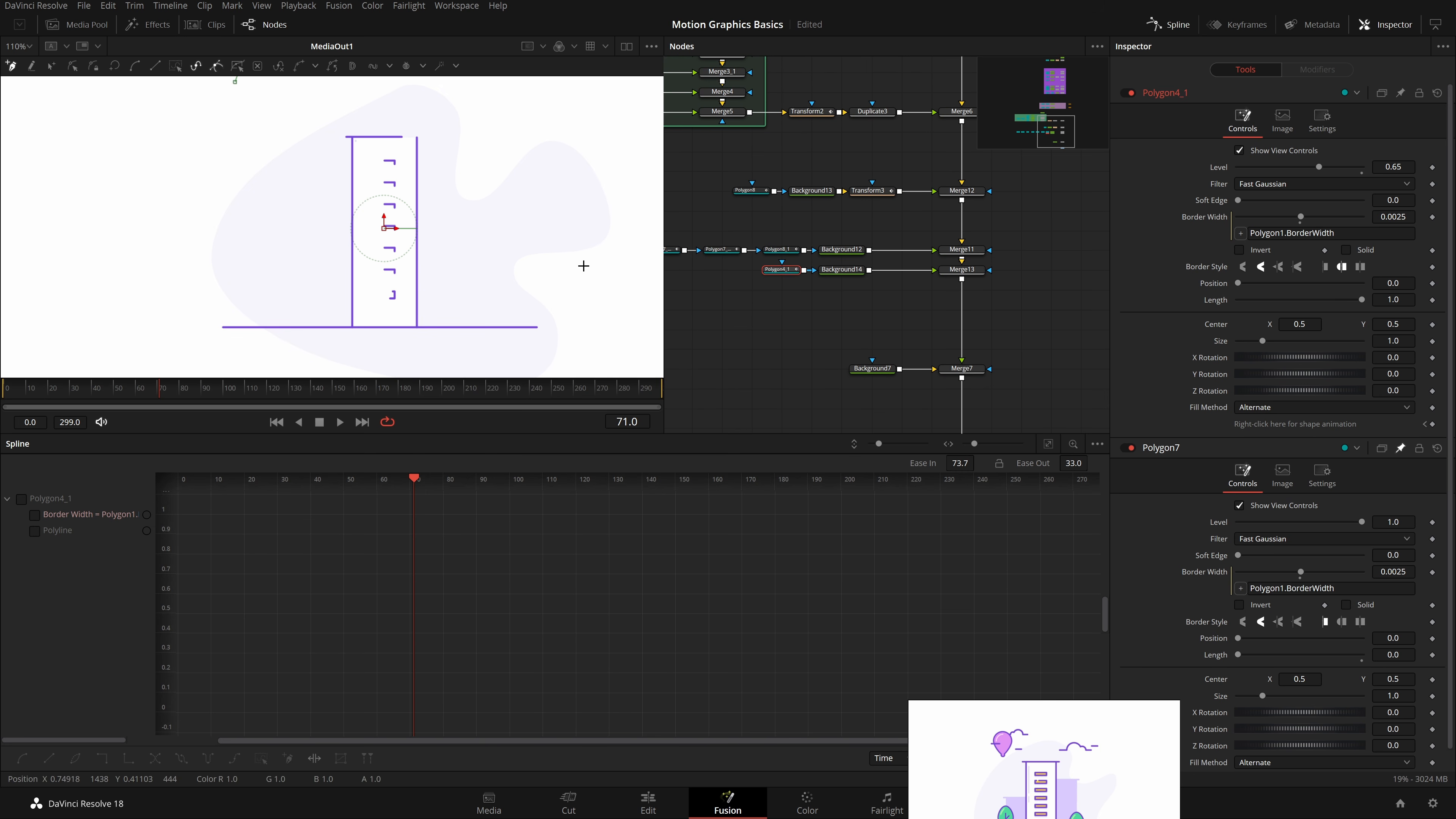
# Step: Play the animation from the first frame with the whole illustration fitted in the viewer
pyautogui.moveTo(583, 265); pyautogui.dragTo(586, 296)
pyautogui.click(708, 312)
pyautogui.press('Home')
pyautogui.press('space')
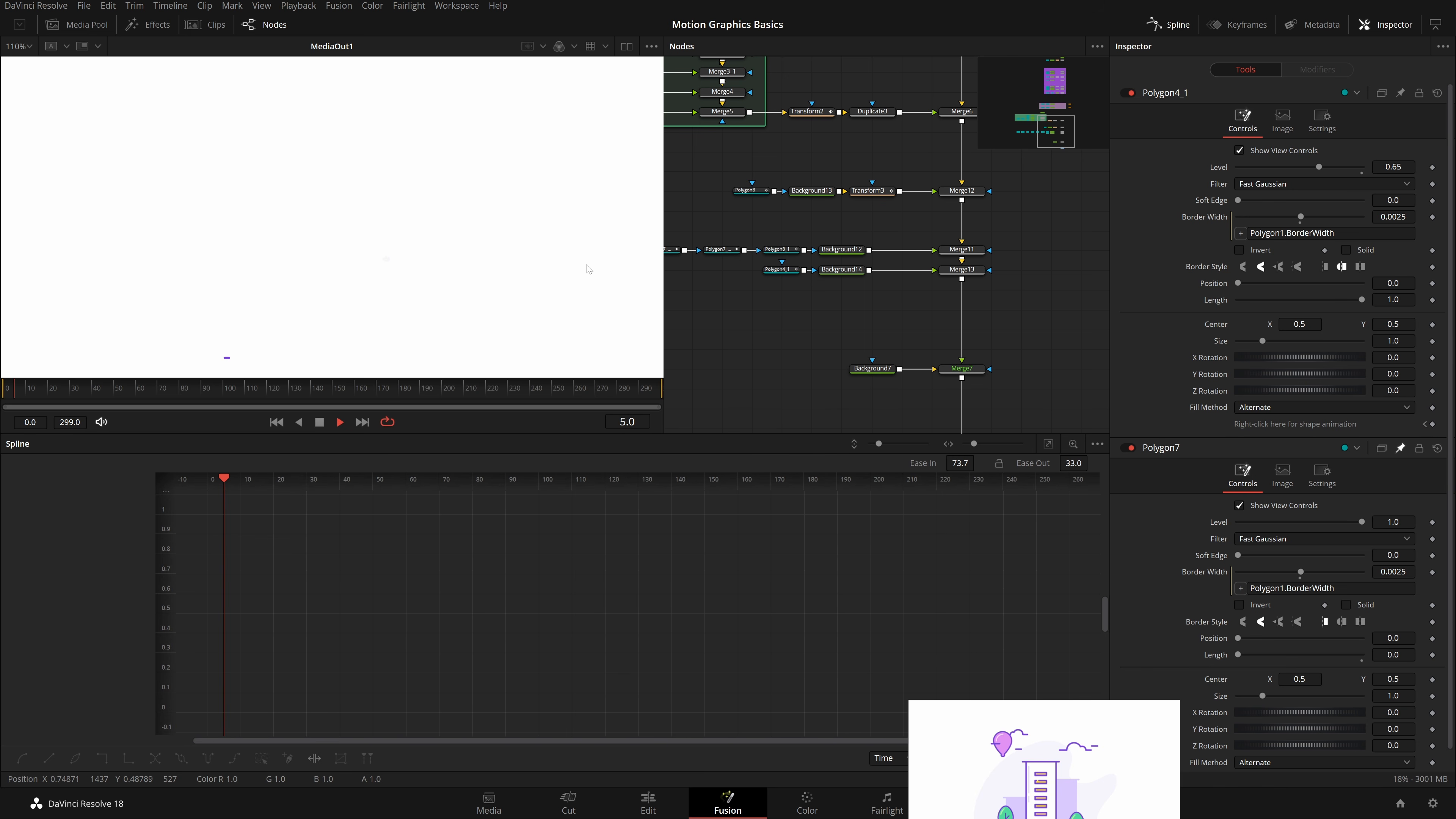
pyautogui.hotkey('ctrl', 'f')
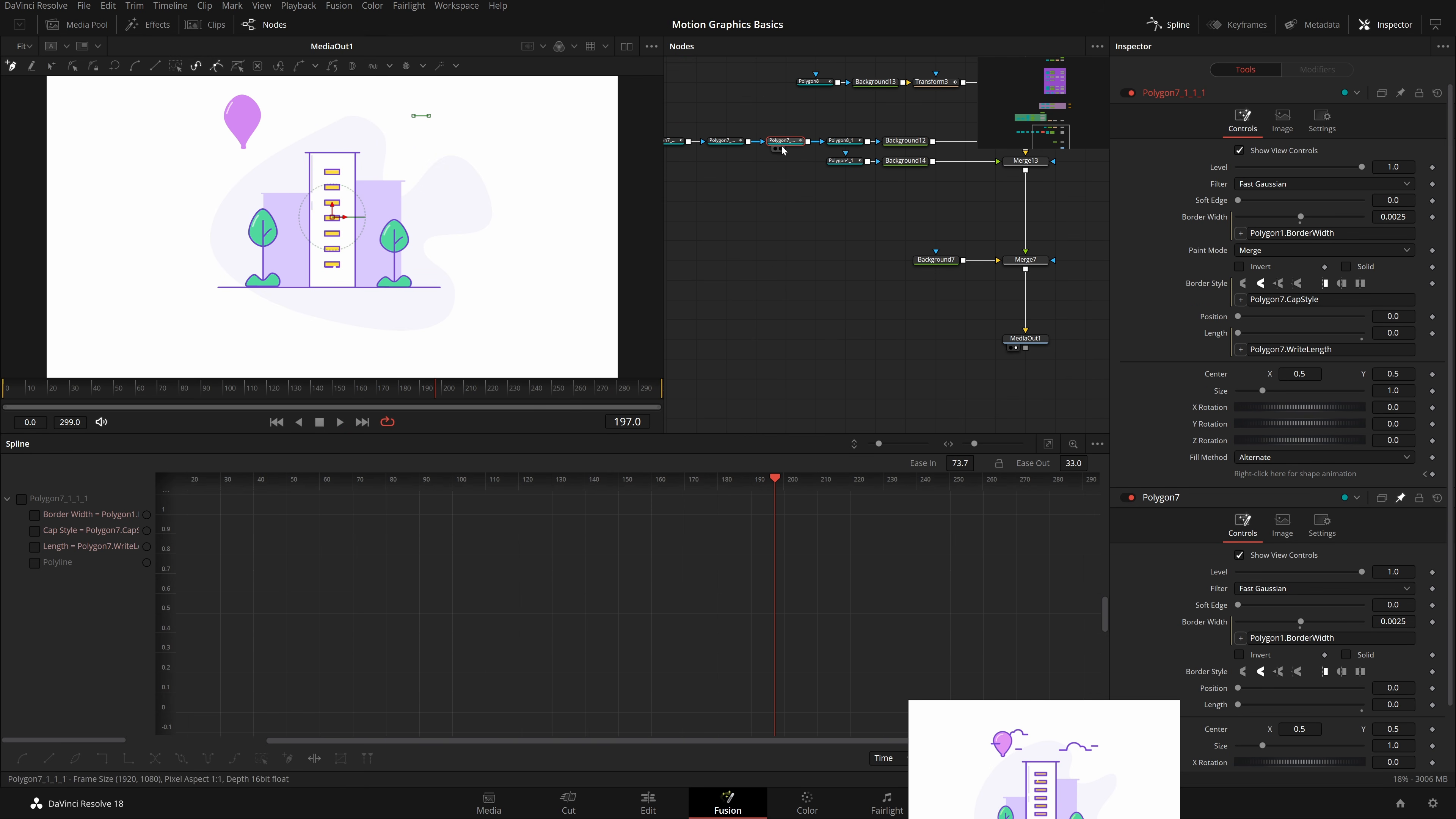
# Step: Keyframe Polygon7's Length from 0 at about frame 130 to 1.0 at frame 180
pyautogui.moveTo(786, 270); pyautogui.dragTo(852, 308)
pyautogui.moveTo(717, 244); pyautogui.dragTo(803, 275)
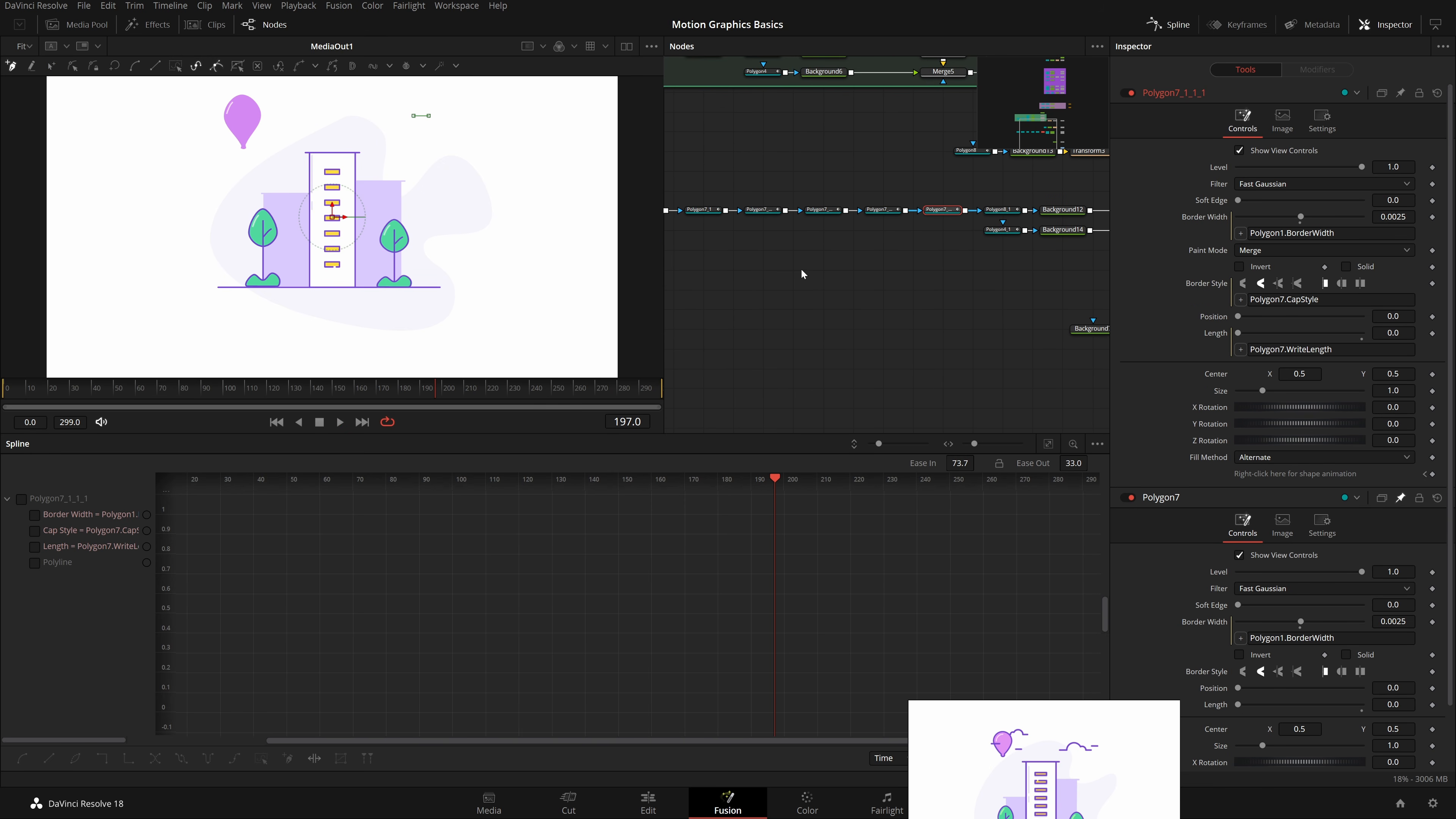
pyautogui.moveTo(718, 240); pyautogui.dragTo(811, 265)
pyautogui.click(732, 235)
pyautogui.moveTo(370, 400); pyautogui.dragTo(400, 396)
pyautogui.click(1432, 300)
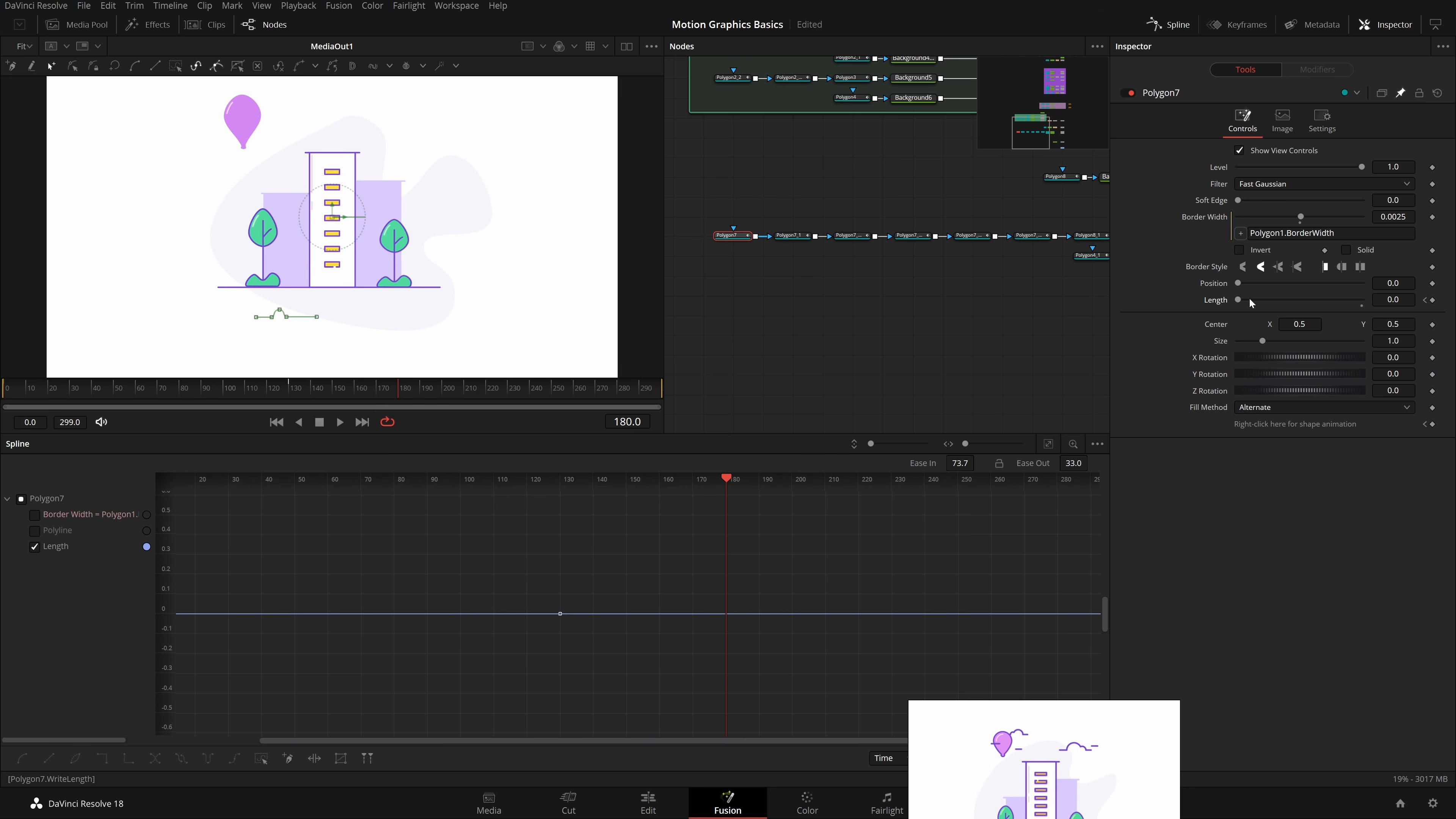
pyautogui.moveTo(1251, 303); pyautogui.dragTo(1438, 316)
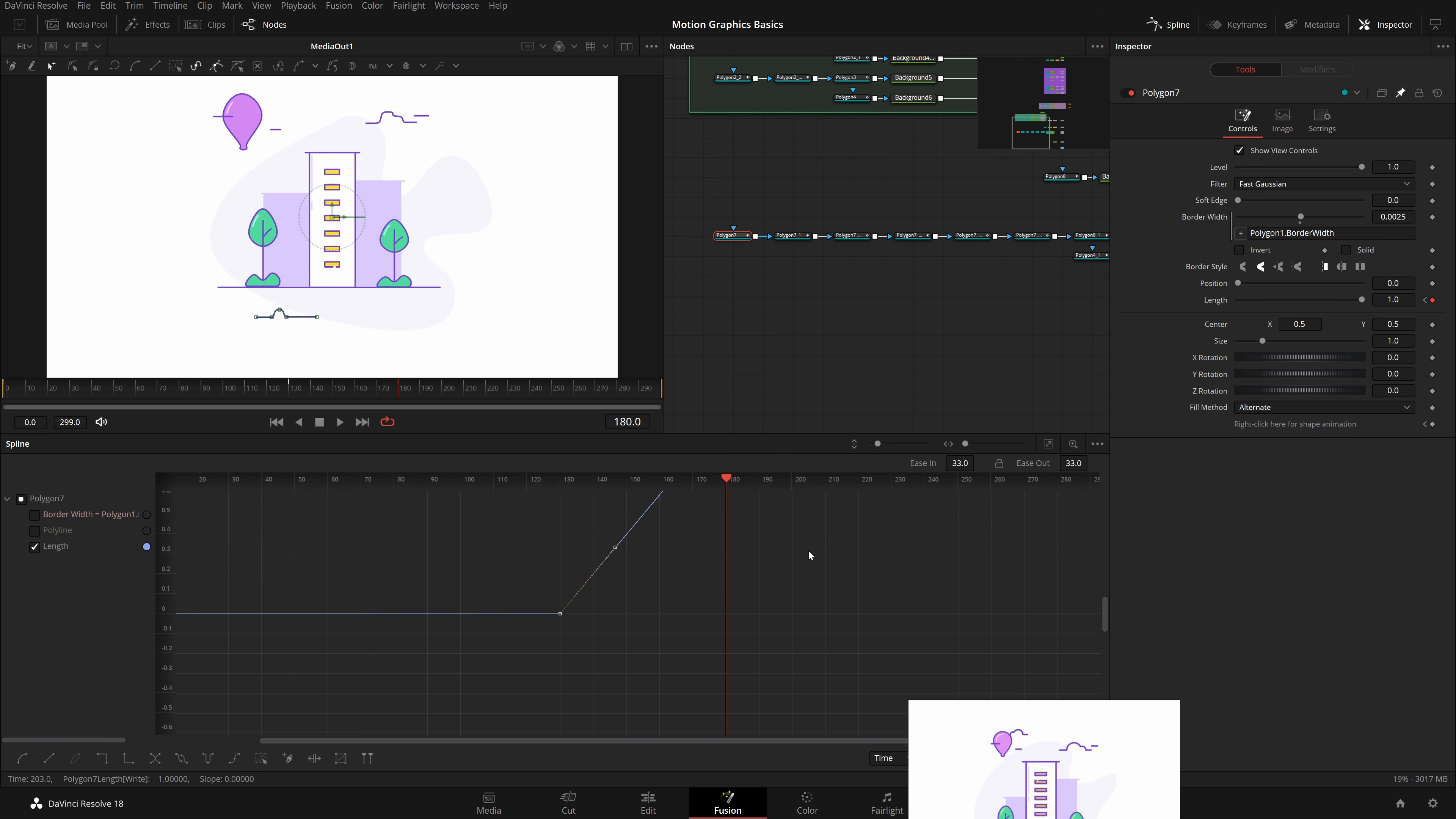
# Step: Smooth the curve of Polygon7's Length keyframes and set its ease in to 81.6
pyautogui.press('f')
pyautogui.moveTo(821, 546); pyautogui.dragTo(791, 608)
pyautogui.moveTo(959, 463); pyautogui.dragTo(927, 377)
pyautogui.click(925, 373)
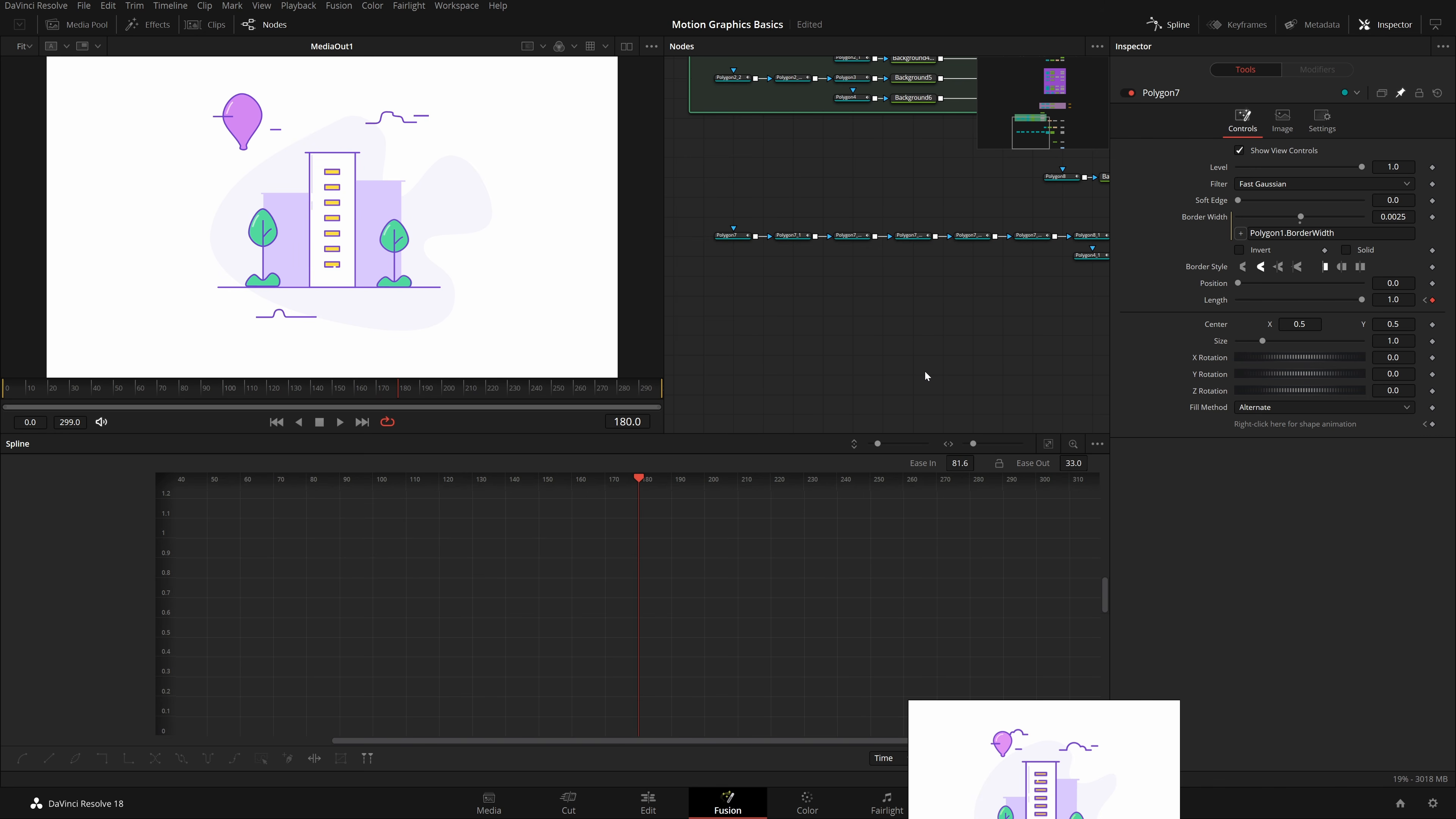
# Step: Keyframe Polygon4_1's Length from 0 at frame 161 to 1.0 at frame 191
pyautogui.moveTo(309, 395); pyautogui.dragTo(356, 404)
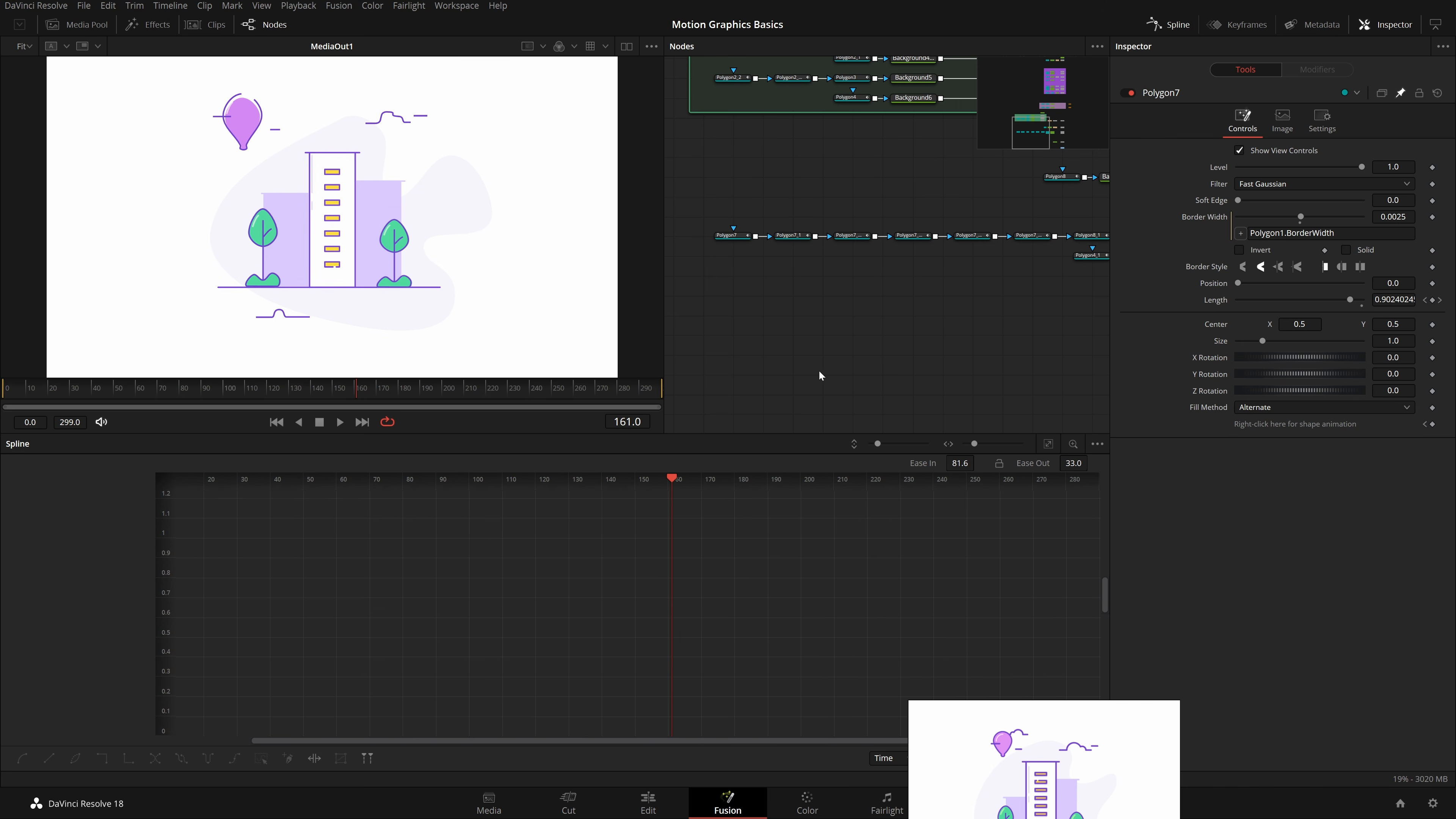
pyautogui.moveTo(943, 301); pyautogui.dragTo(842, 385)
pyautogui.click(1021, 305)
pyautogui.moveTo(1362, 300); pyautogui.dragTo(1216, 323)
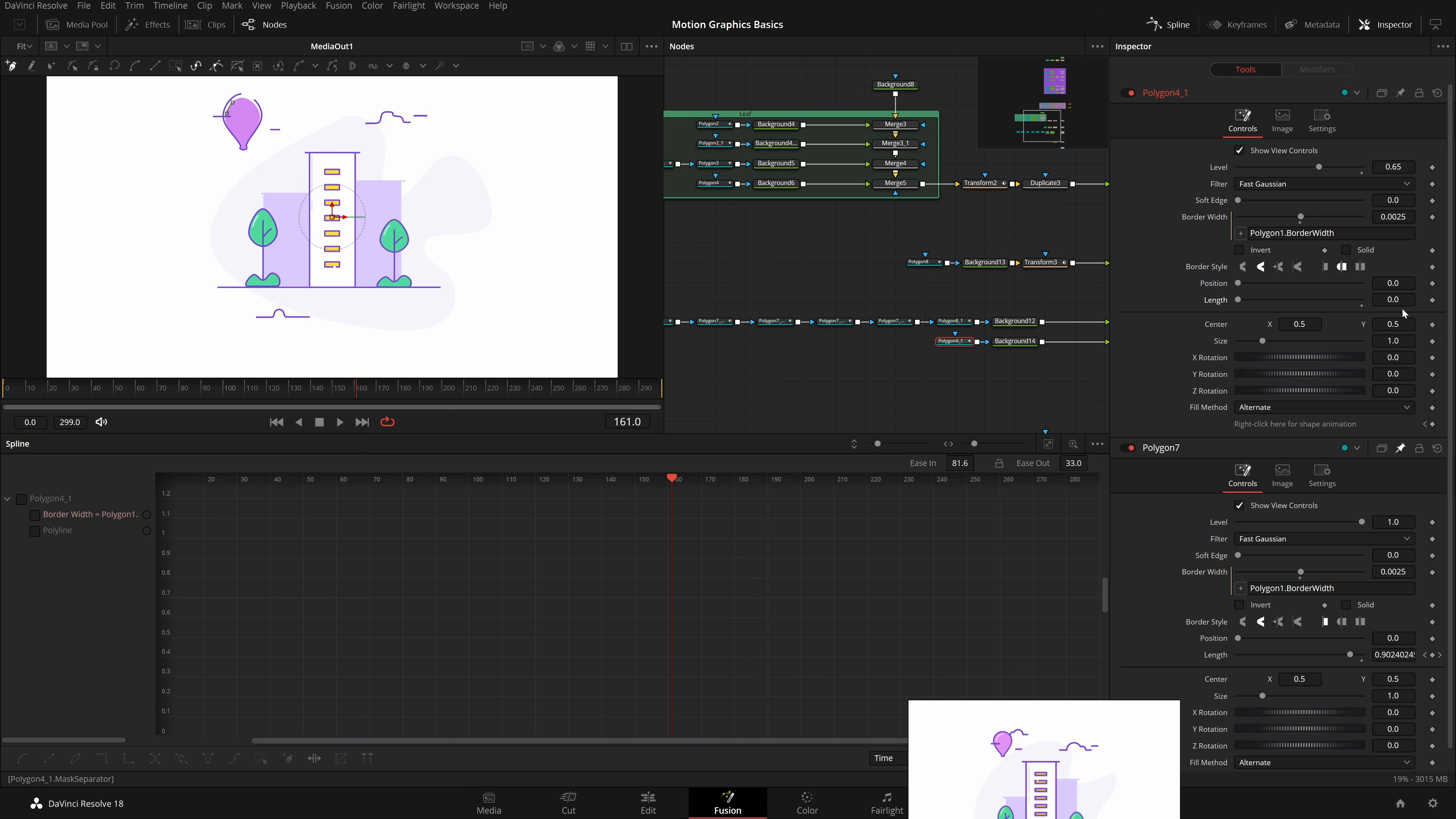
pyautogui.click(1432, 300)
pyautogui.moveTo(358, 395); pyautogui.dragTo(422, 396)
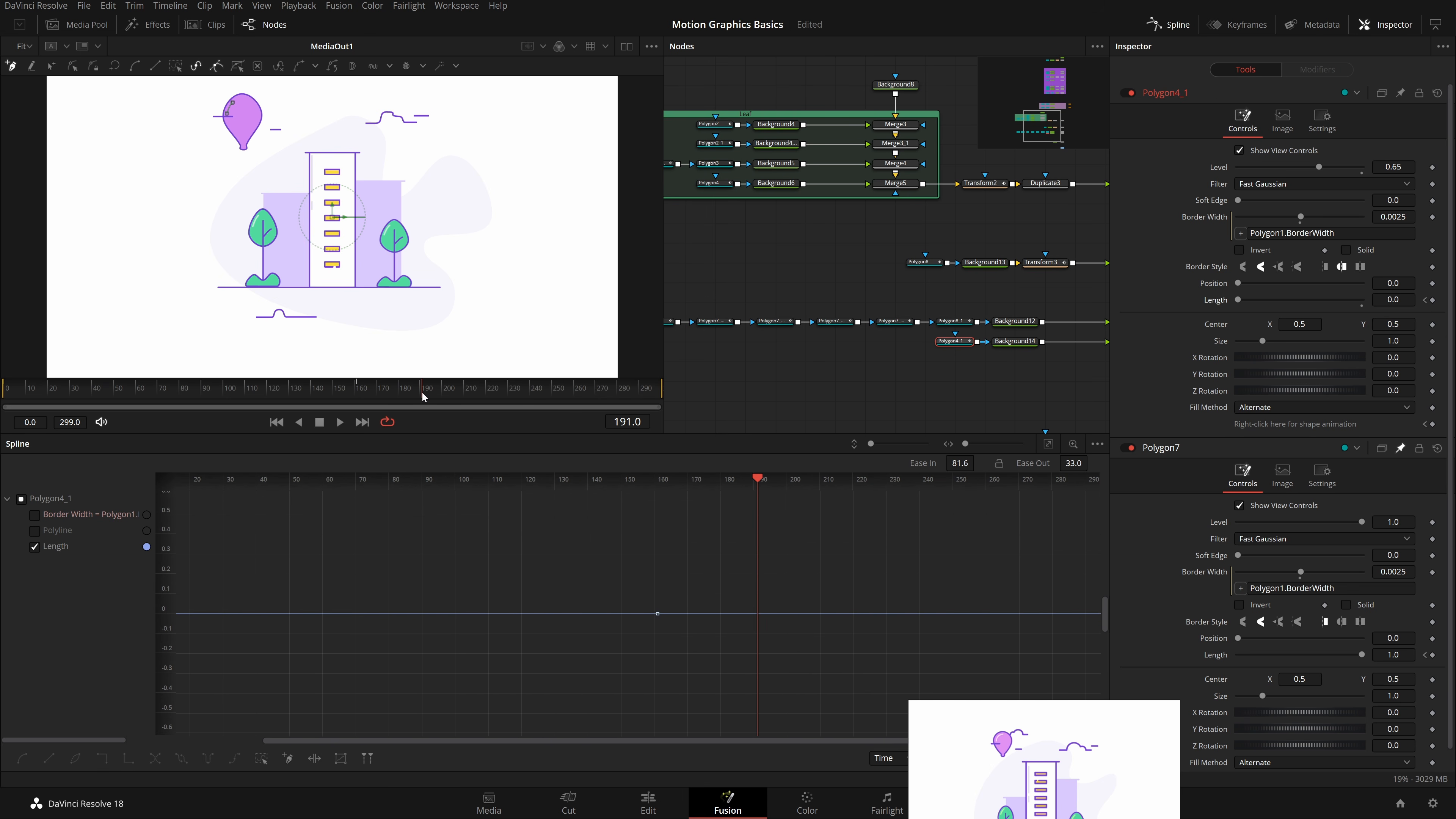
pyautogui.moveTo(1238, 300); pyautogui.dragTo(1362, 300)
# Step: Smooth the curve of Polygon4_1's Length keyframes, set its ease in to 42.1, and save the project
pyautogui.press('s')
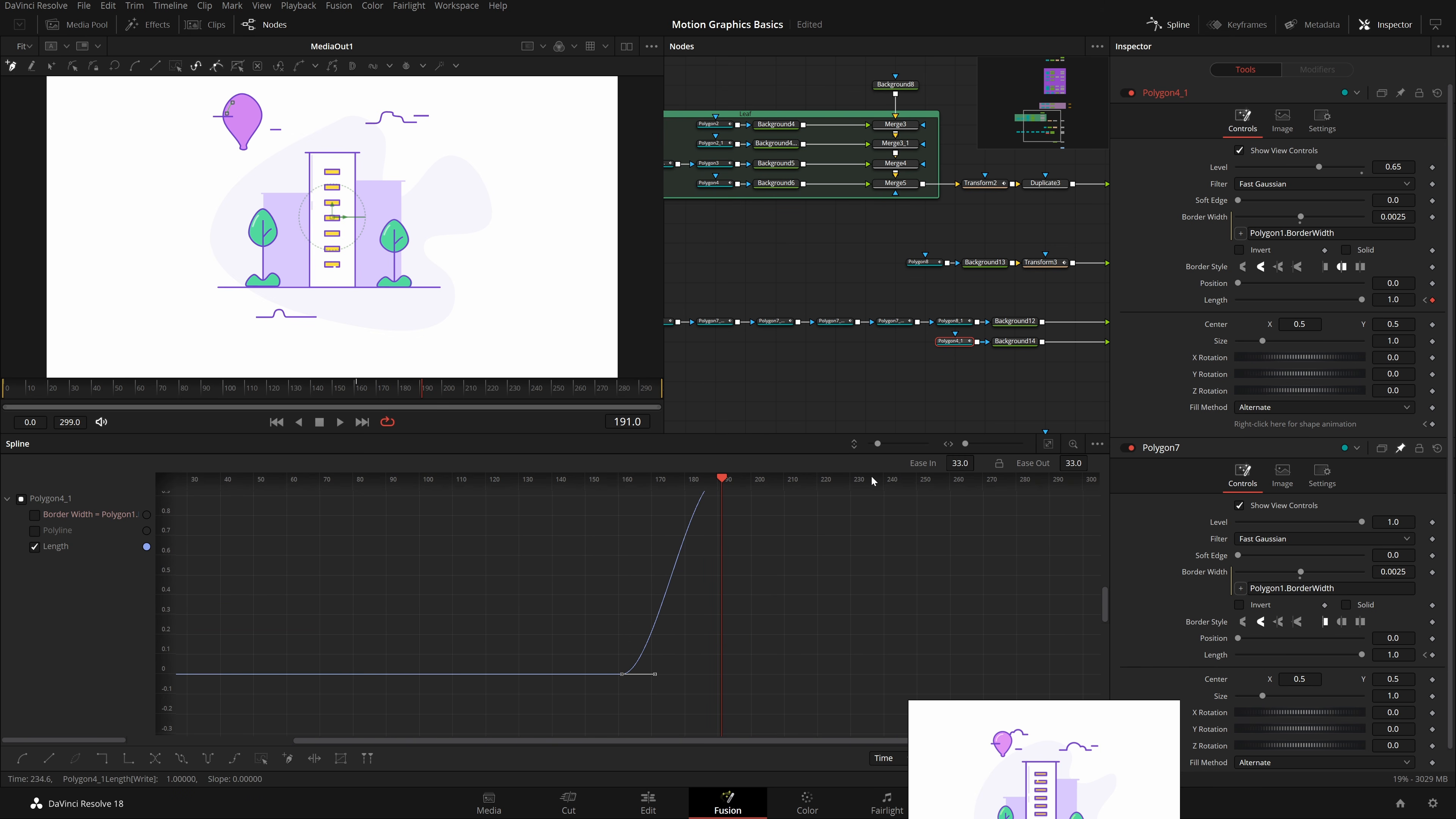
pyautogui.moveTo(953, 463); pyautogui.dragTo(960, 462)
pyautogui.click(919, 390)
pyautogui.hotkey('ctrl', 's')
# Step: Play the animation from the start in an enlarged viewer and zoom into the building in the reference image
pyautogui.press('Home')
pyautogui.press('space')
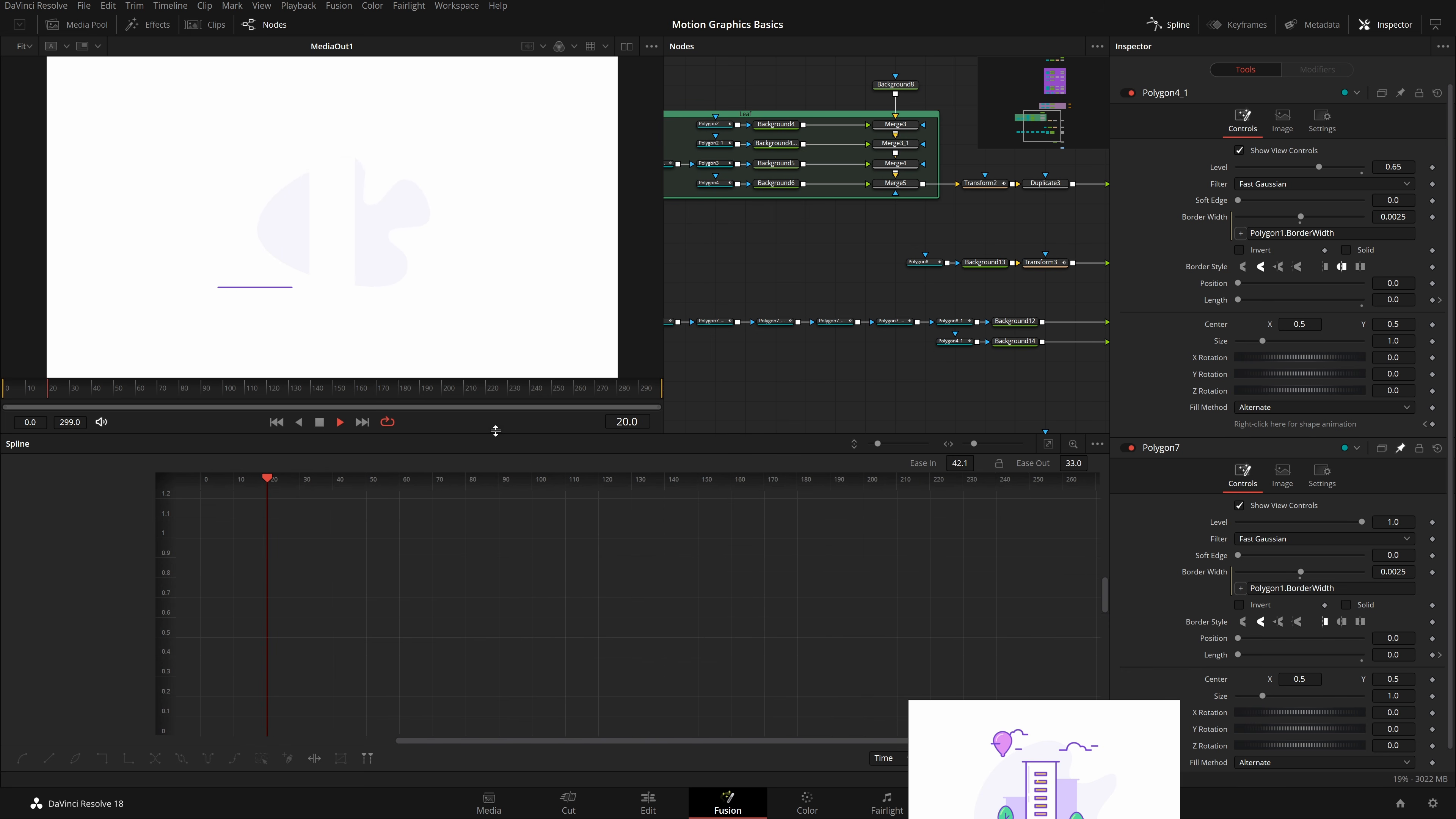
pyautogui.moveTo(495, 432); pyautogui.dragTo(504, 663)
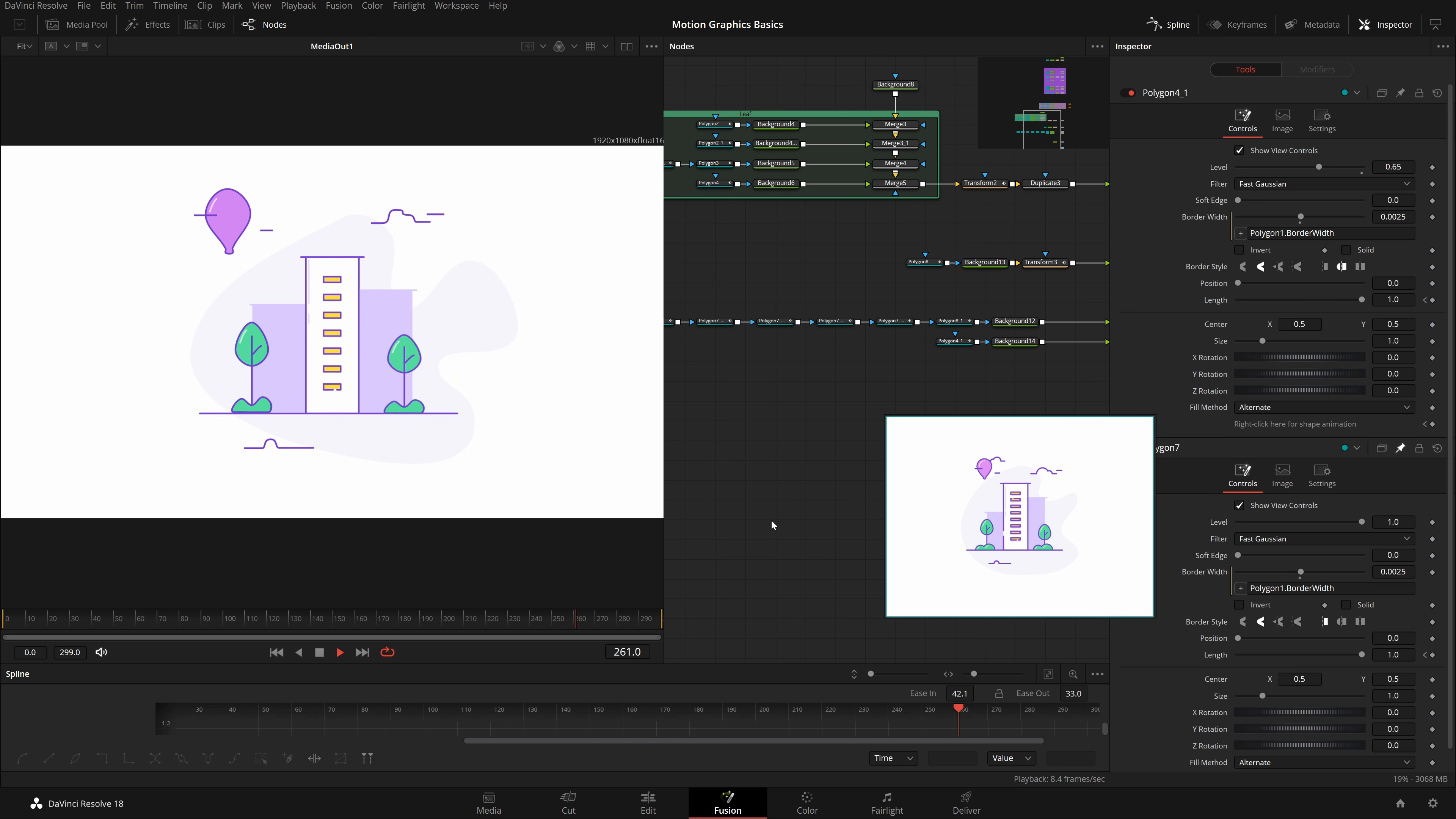
pyautogui.scroll(5, 1009, 497)
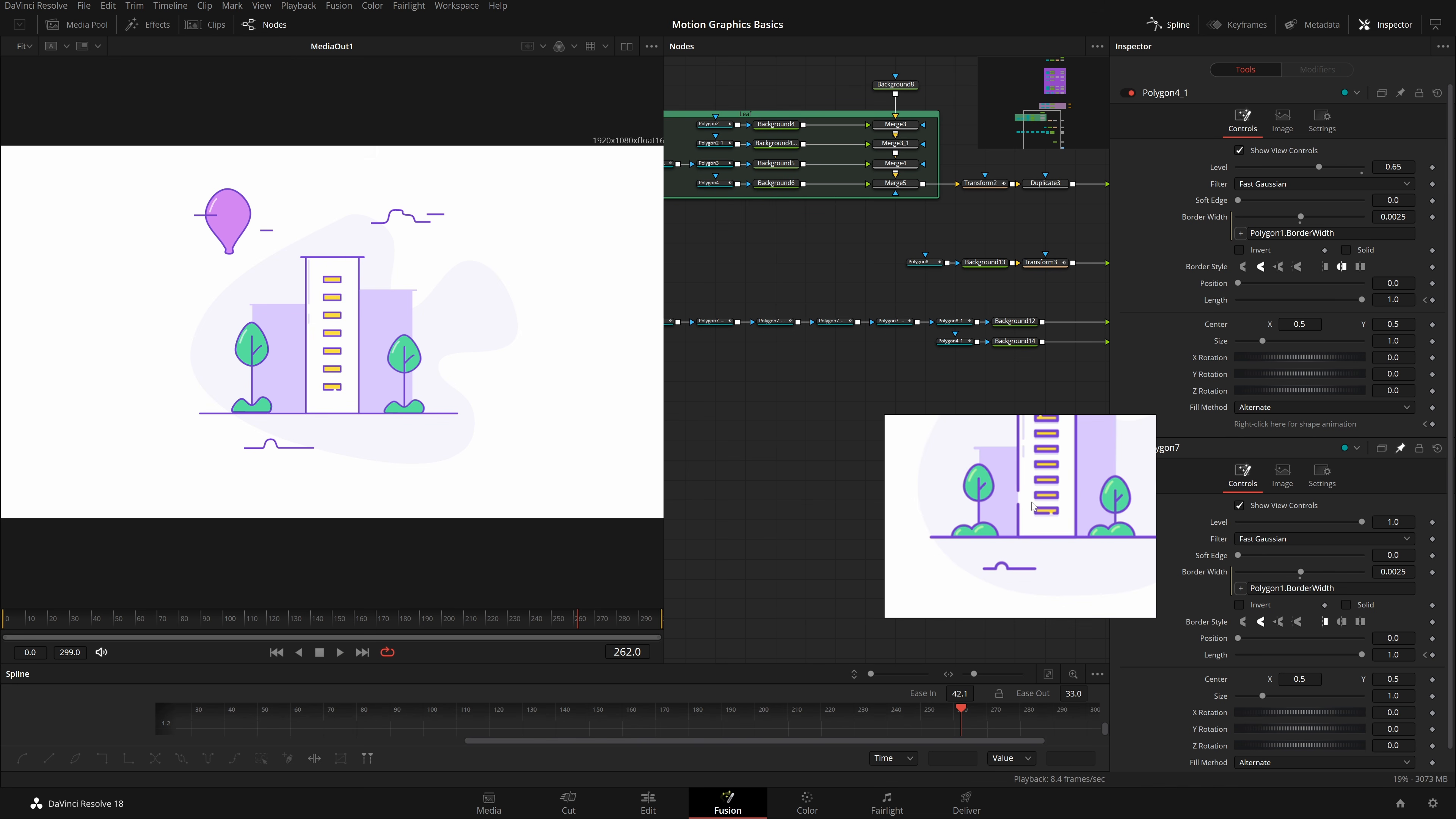
# Step: Examine the nodes of the Colored_Buildings and Main_Building groups to find the shape that draws the tall building's side walls
pyautogui.moveTo(797, 432); pyautogui.dragTo(796, 481)
pyautogui.moveTo(784, 220); pyautogui.dragTo(772, 390)
pyautogui.moveTo(985, 281); pyautogui.dragTo(835, 416)
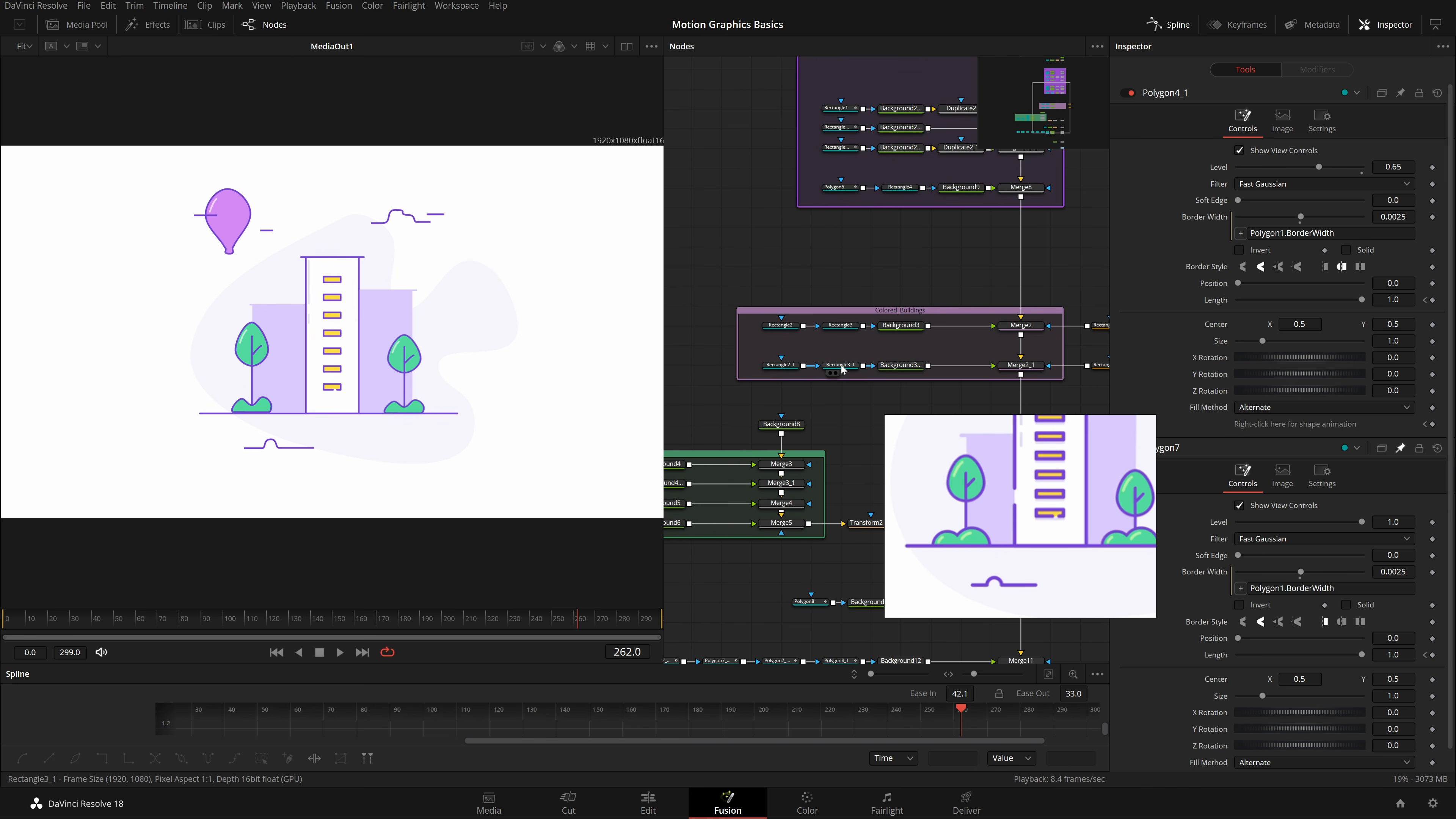
pyautogui.click(844, 367)
pyautogui.click(842, 326)
pyautogui.moveTo(893, 284); pyautogui.dragTo(842, 423)
pyautogui.click(855, 286)
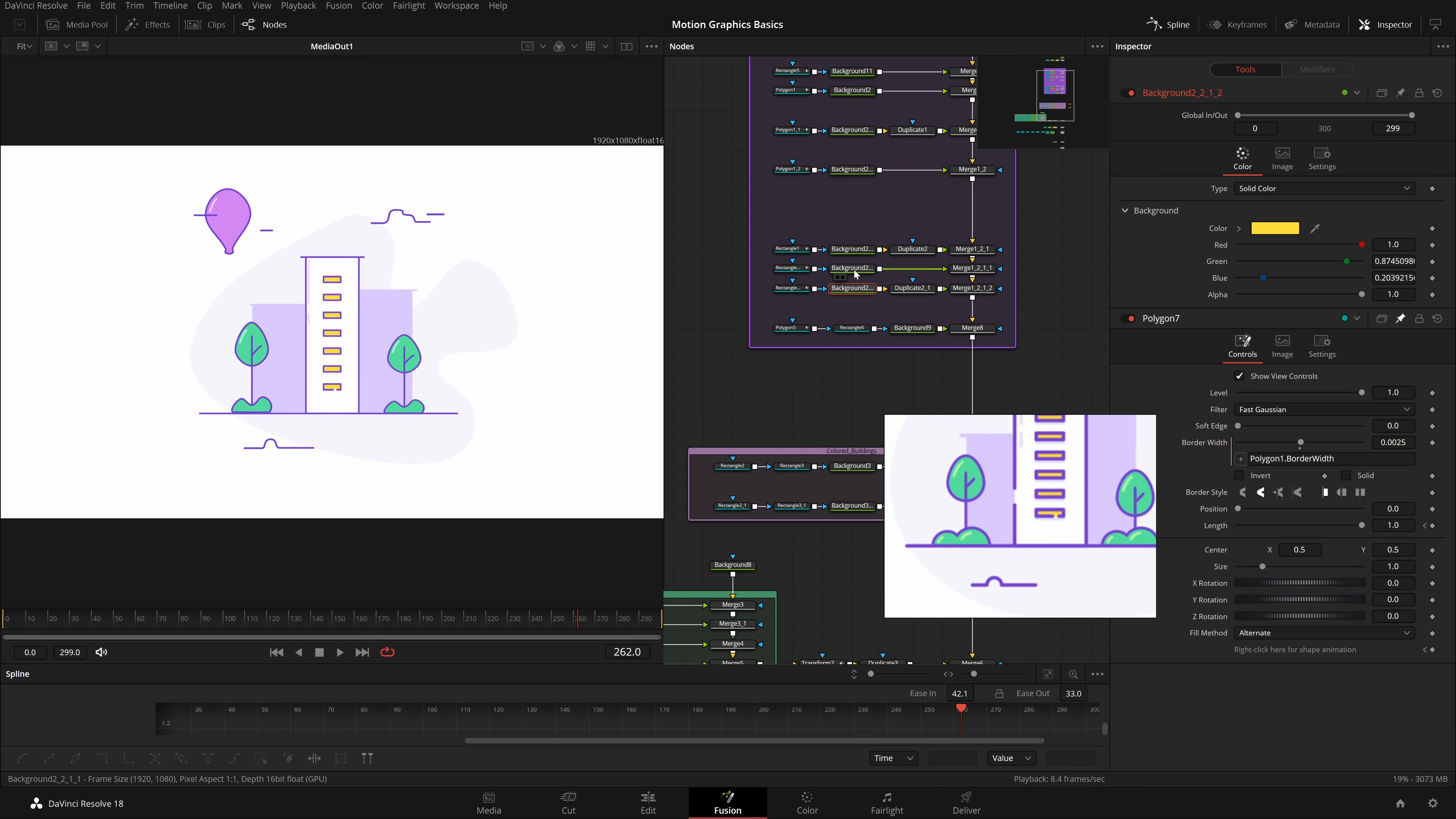
pyautogui.moveTo(851, 194); pyautogui.dragTo(841, 294)
pyautogui.click(787, 172)
pyautogui.scroll(2, 787, 171)
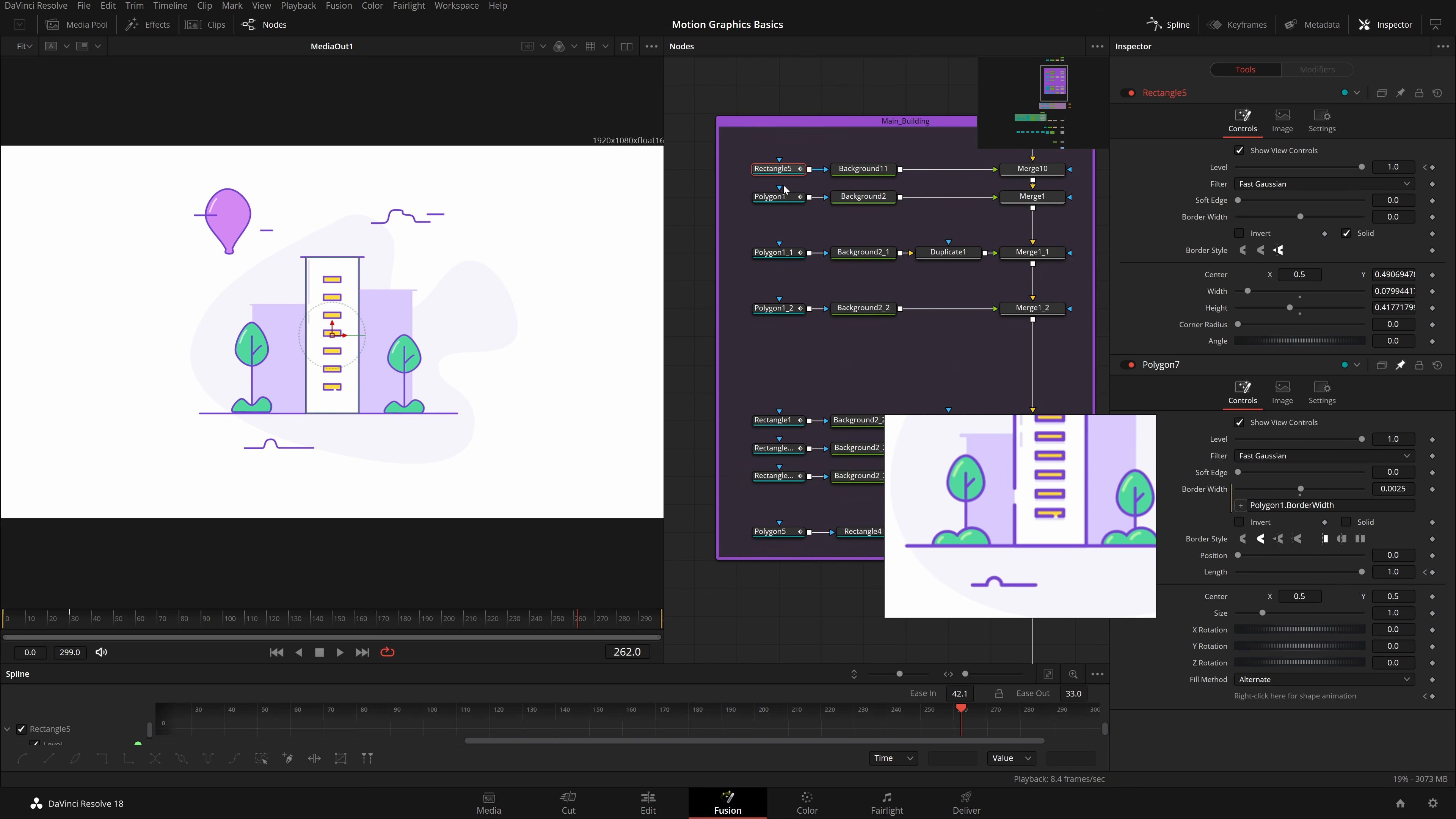
pyautogui.click(775, 197)
pyautogui.click(794, 258)
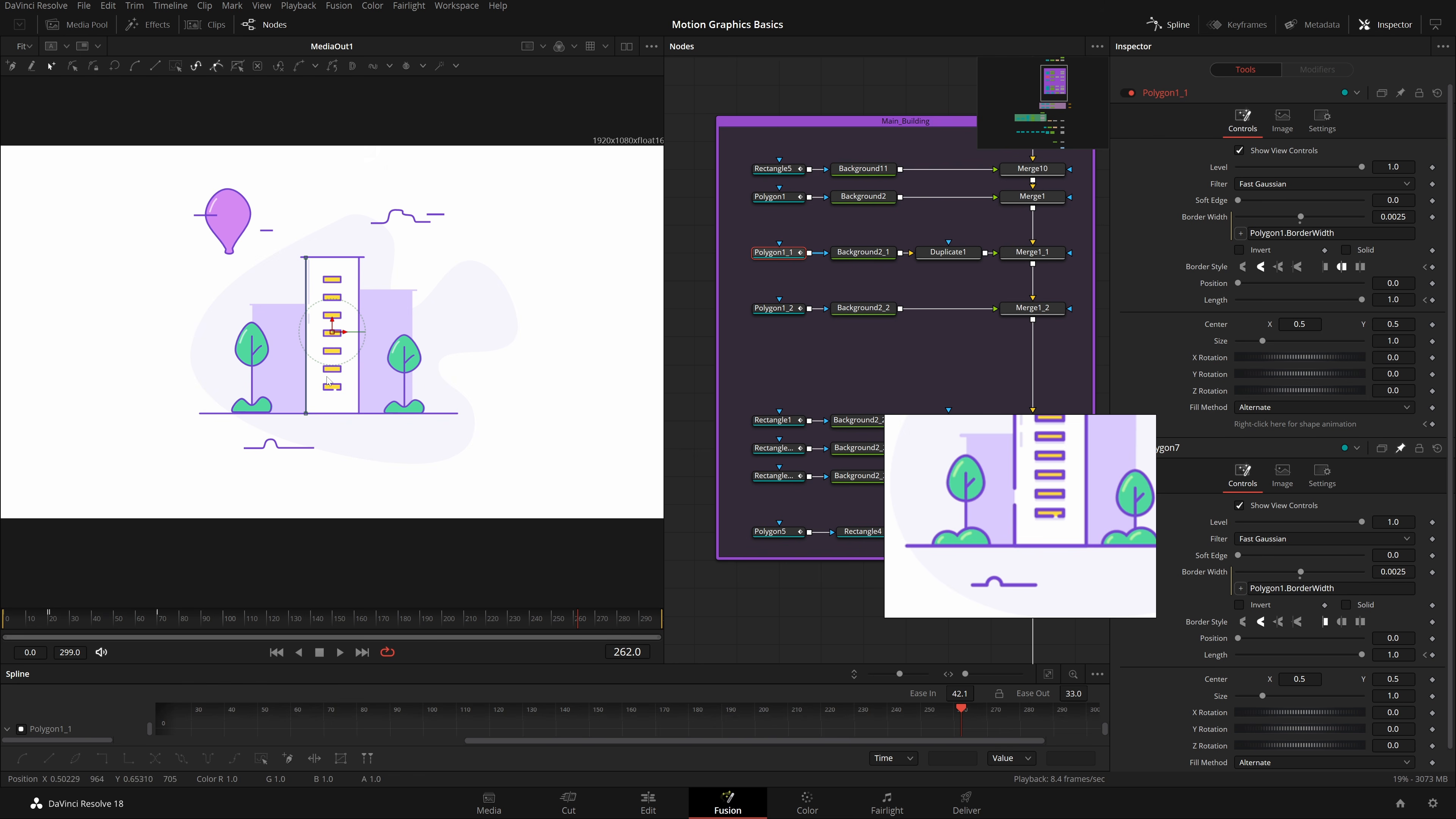
# Step: Add a rectangle mask to Merge1_1 and shrink it to a small box over the tall building's left wall line
pyautogui.moveTo(1049, 259); pyautogui.dragTo(835, 304)
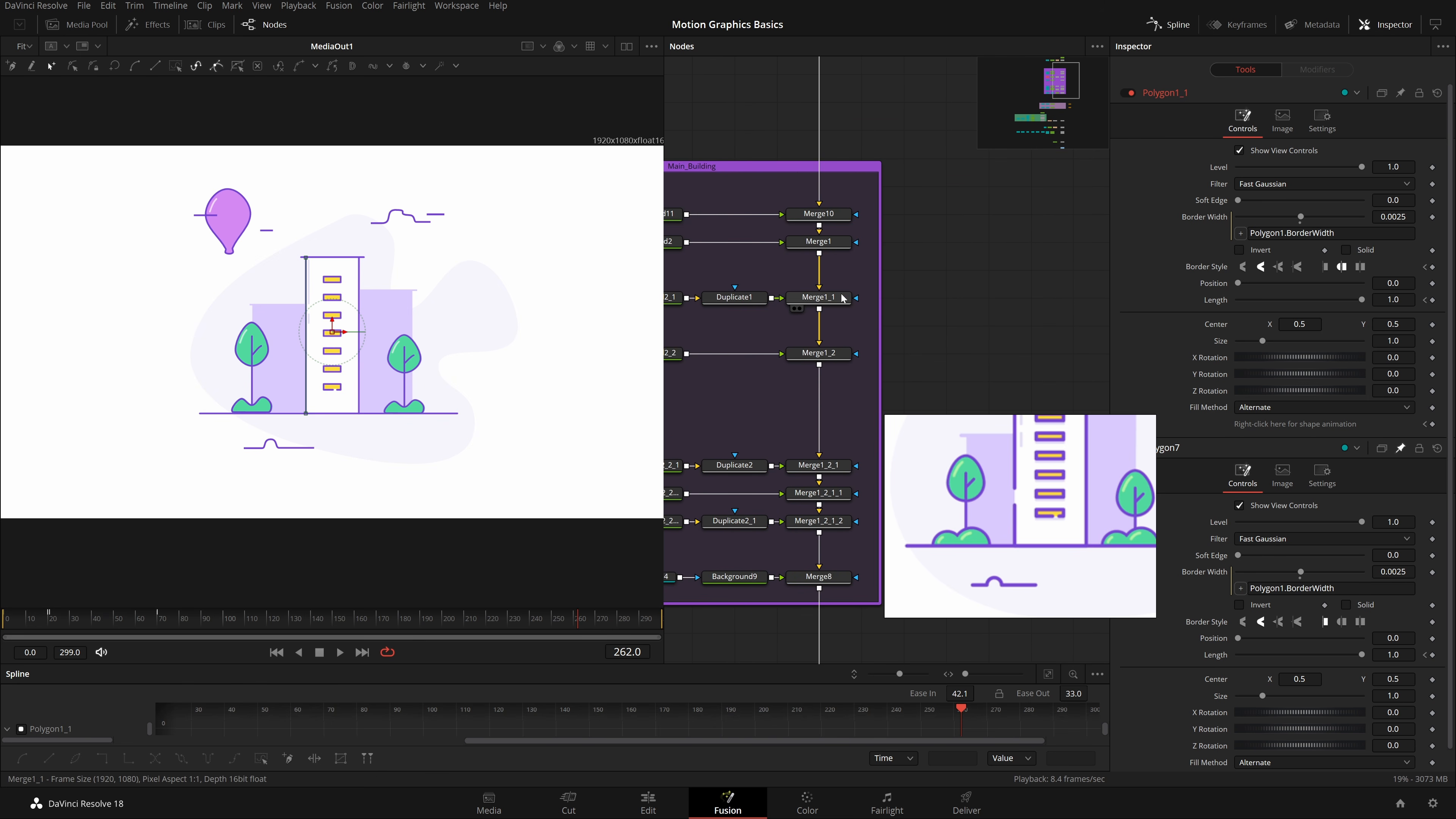
pyautogui.rightClick(841, 297)
pyautogui.press('Escape')
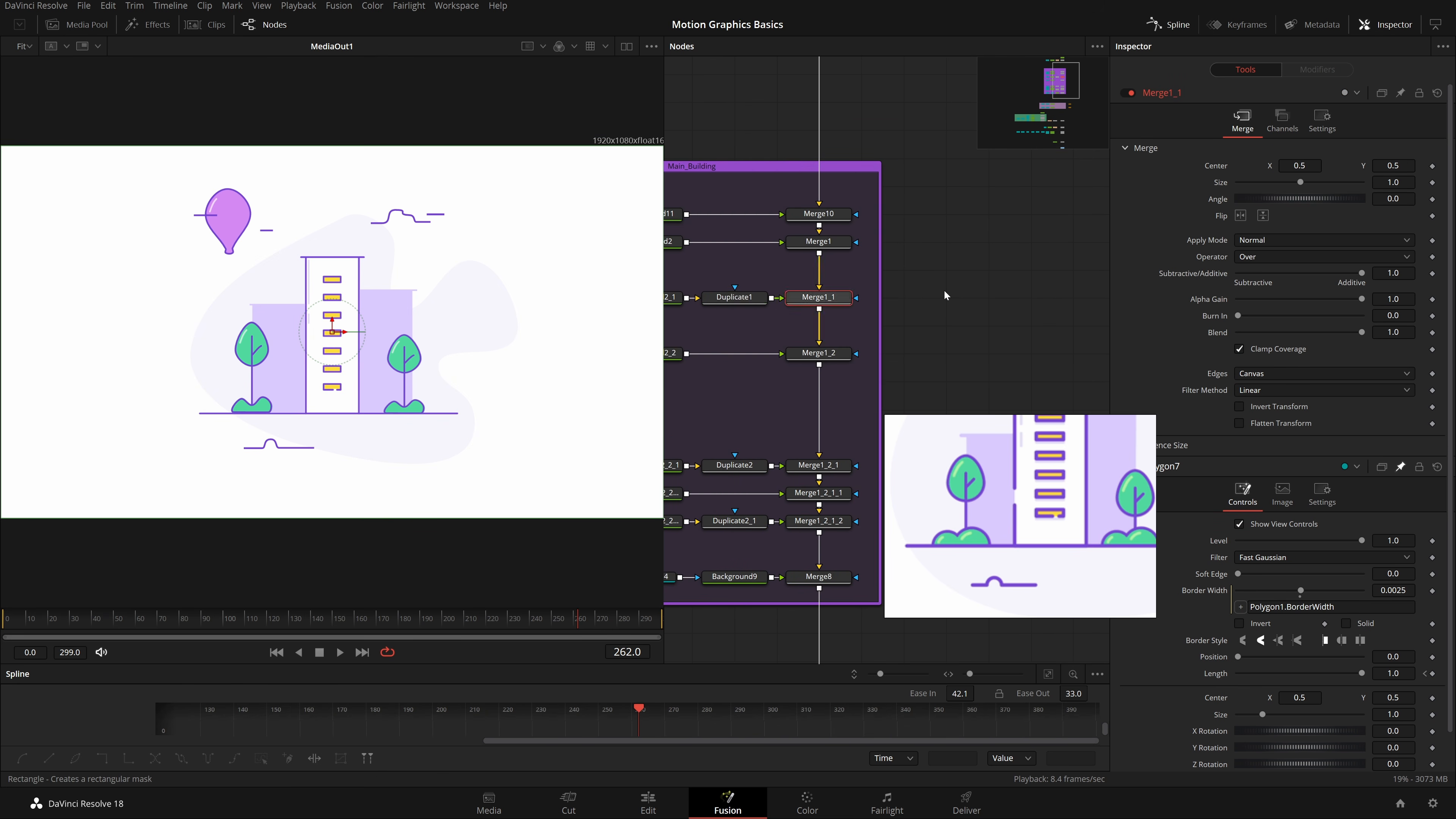
pyautogui.moveTo(739, 302); pyautogui.dragTo(929, 299)
pyautogui.moveTo(587, 489); pyautogui.dragTo(338, 425)
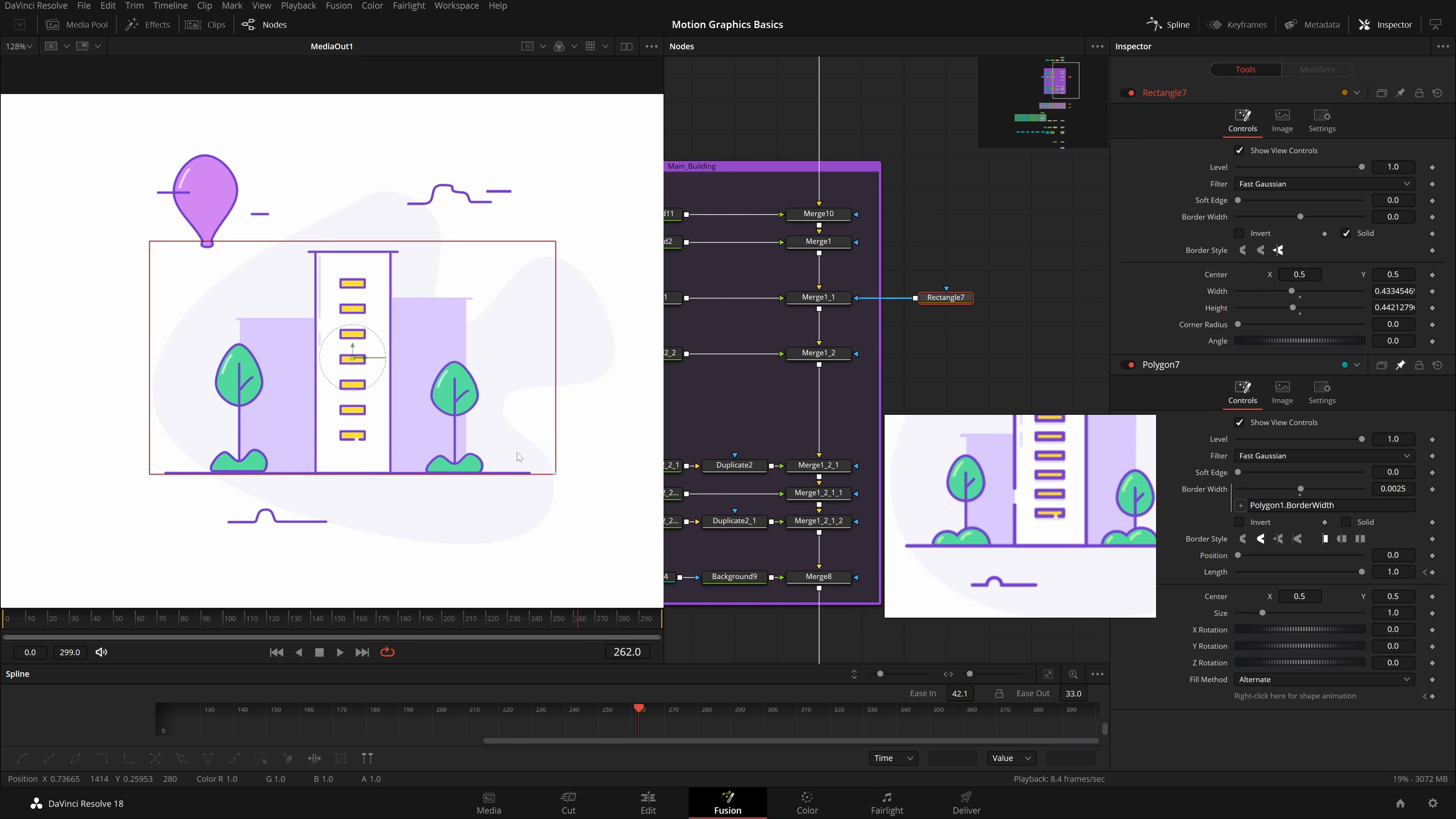
pyautogui.scroll(3, 331, 410)
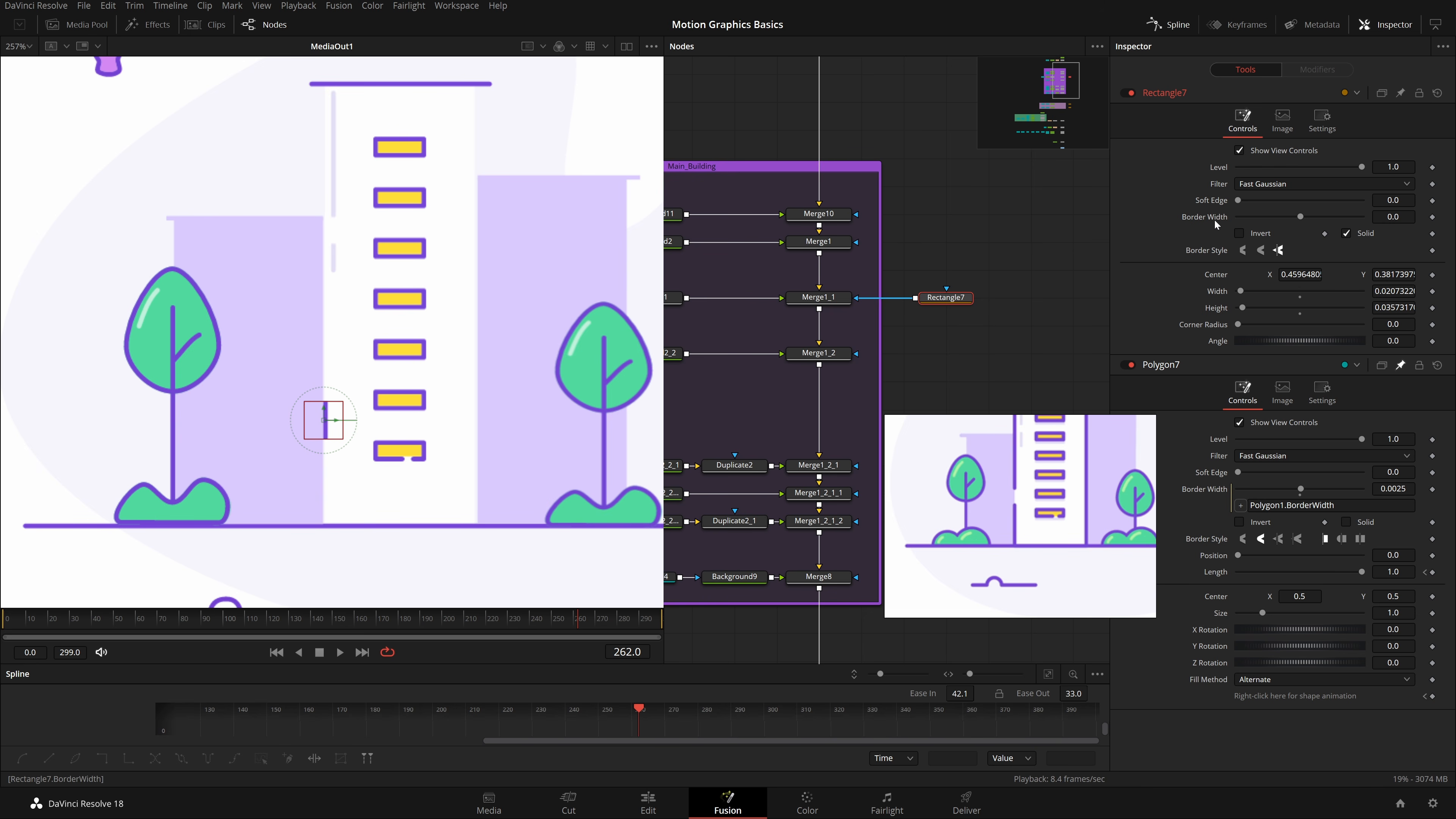
pyautogui.click(1354, 234)
pyautogui.click(1355, 233)
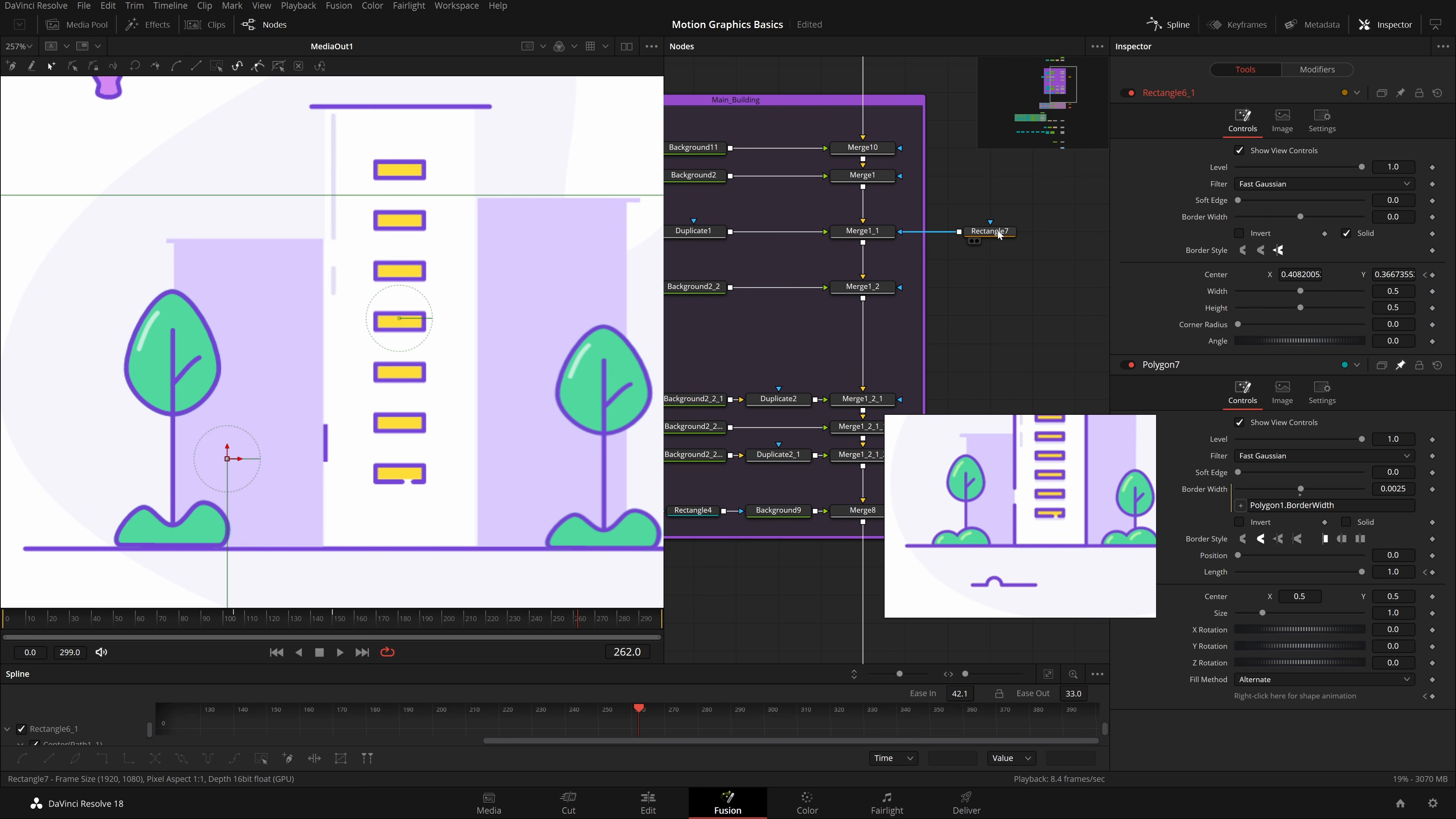
# Step: Detach Rectangle7 from Merge1_1 and insert it between Polygon1_1 and Background2_1, making room by moving Polygon1_1 out of the group
pyautogui.moveTo(1006, 230); pyautogui.dragTo(753, 250)
pyautogui.moveTo(782, 284); pyautogui.dragTo(698, 284)
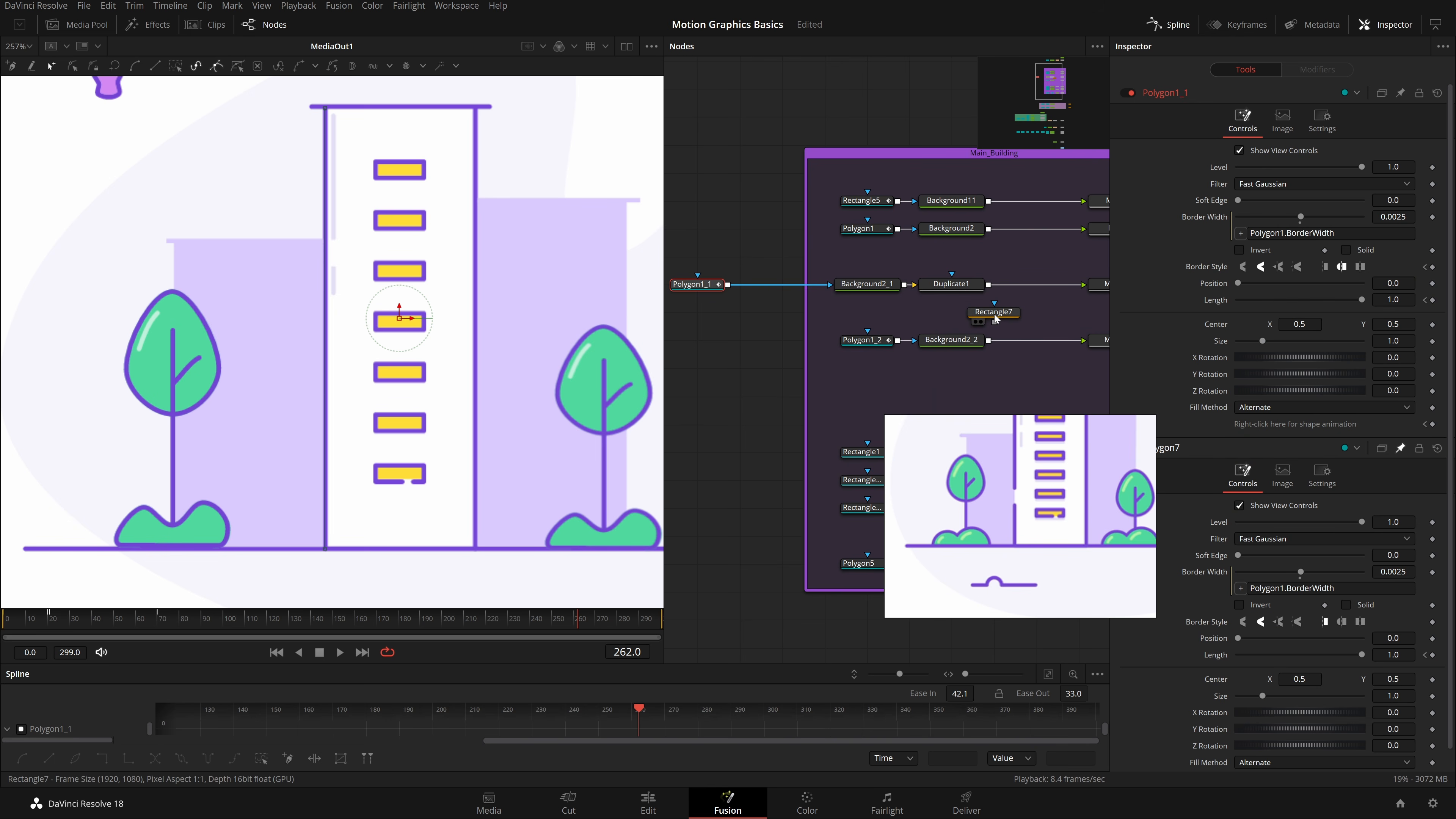
pyautogui.moveTo(987, 312); pyautogui.dragTo(767, 289)
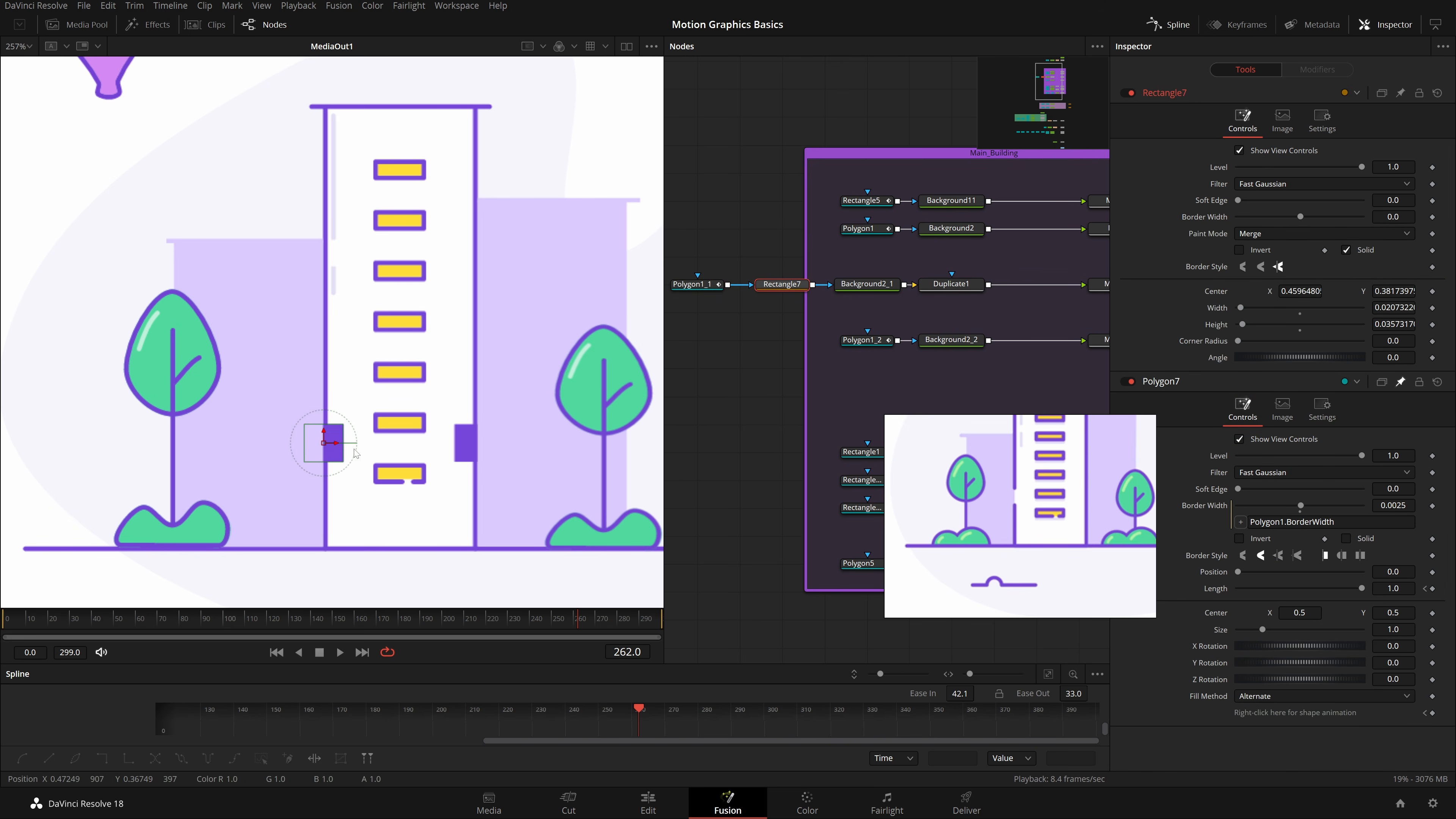
# Step: Set Rectangle7's paint mode to Subtract and reduce its height to about 0.026 to cut a gap in the walls
pyautogui.scroll(2, 318, 439)
pyautogui.click(1331, 234)
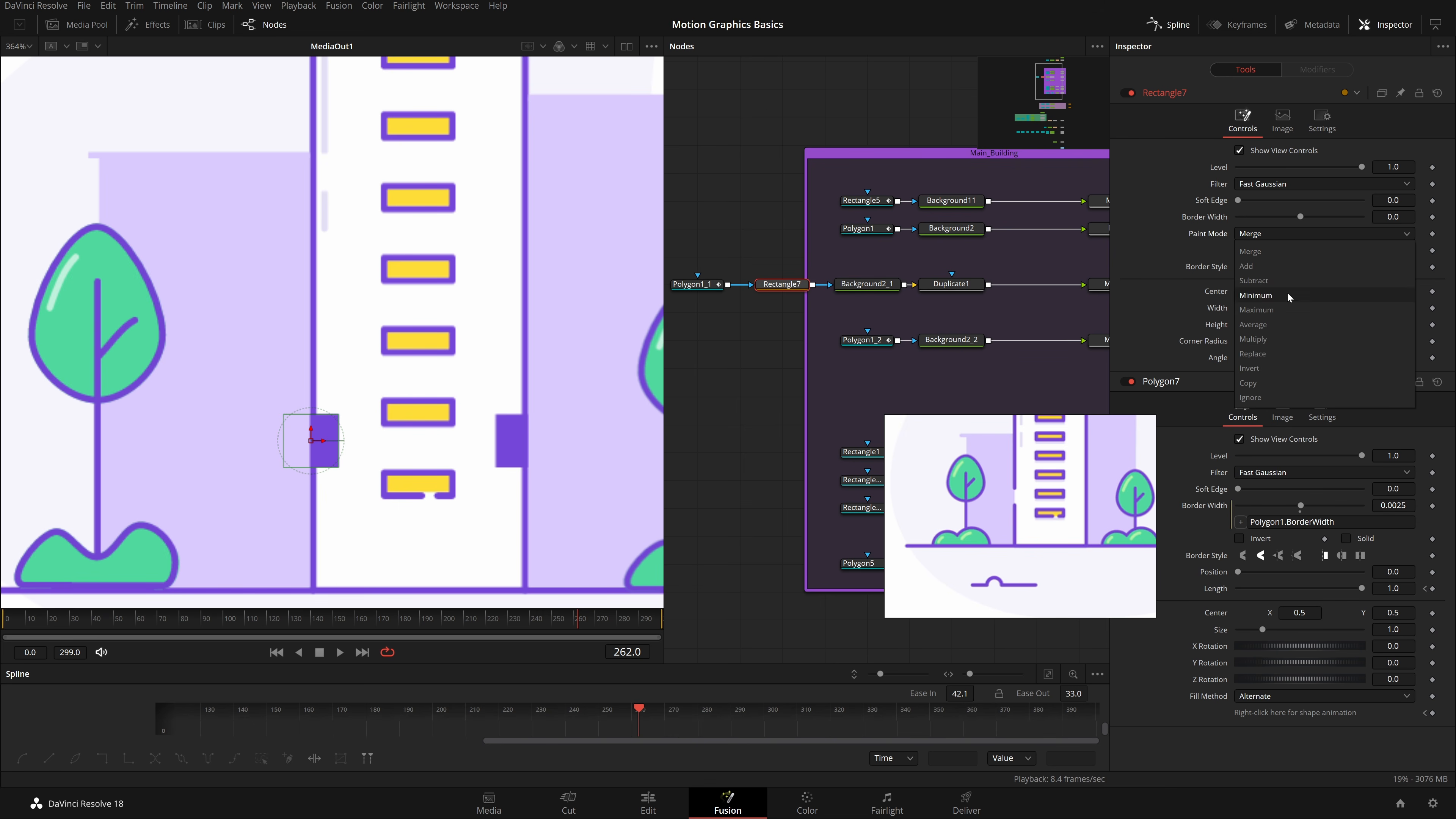
pyautogui.click(1292, 279)
pyautogui.scroll(1, 325, 462)
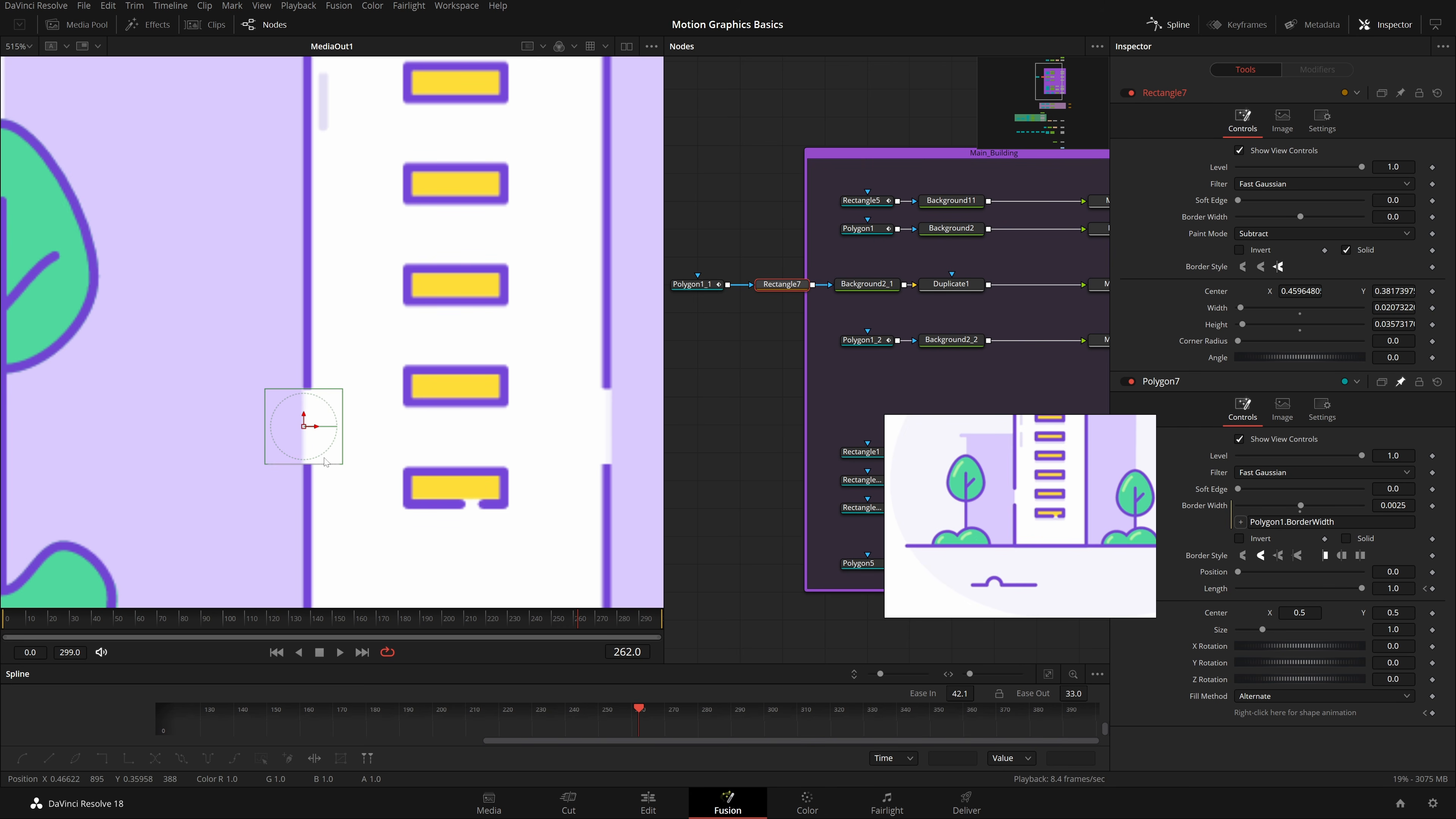
pyautogui.moveTo(322, 464); pyautogui.dragTo(321, 454)
pyautogui.hotkey('ctrl', 'f')
# Step: Move Rectangle7 along the left wall line to a center of about X 0.461, Y 0.457
pyautogui.moveTo(309, 366); pyautogui.dragTo(312, 390)
pyautogui.click(724, 469)
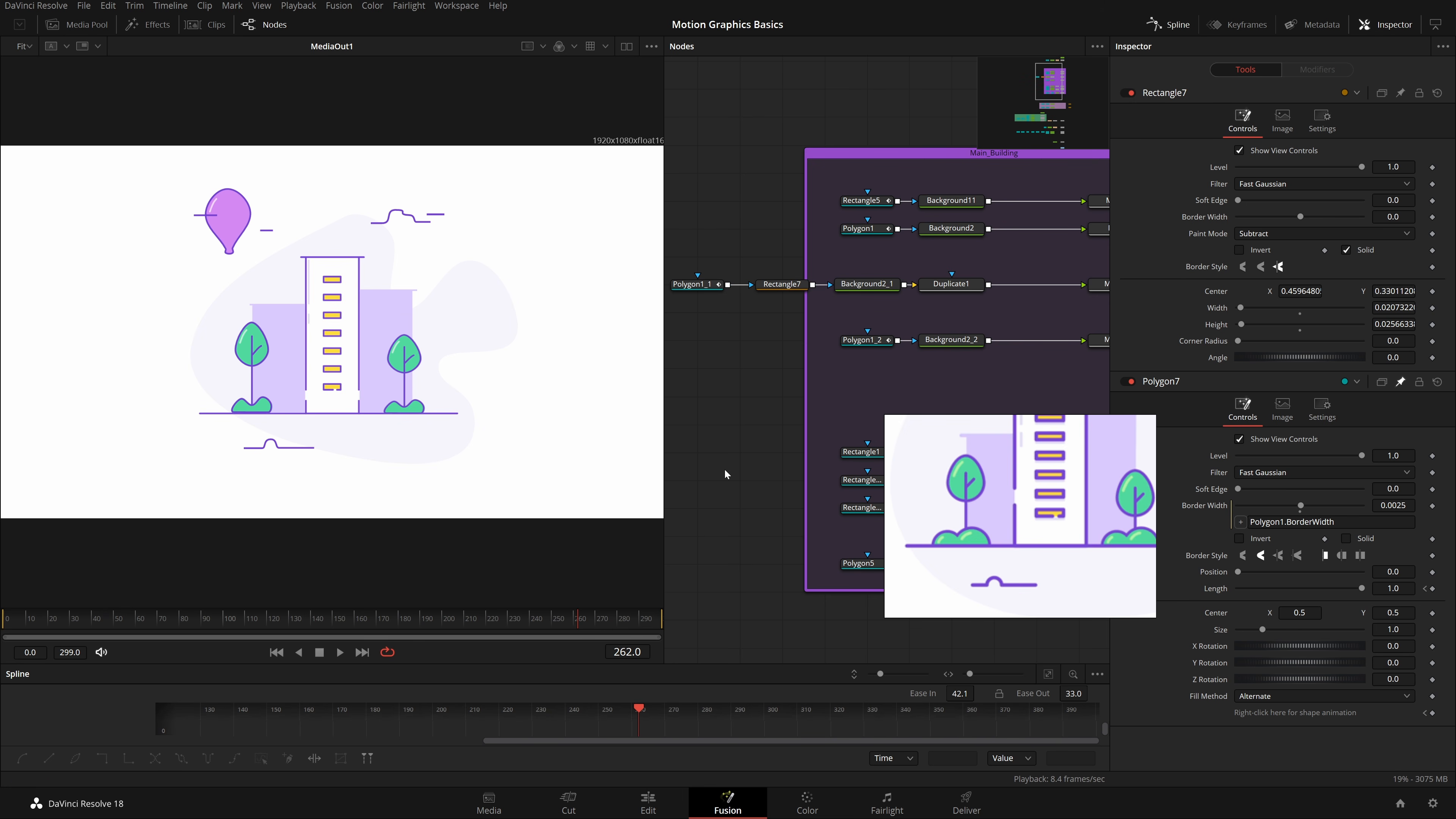
pyautogui.click(781, 284)
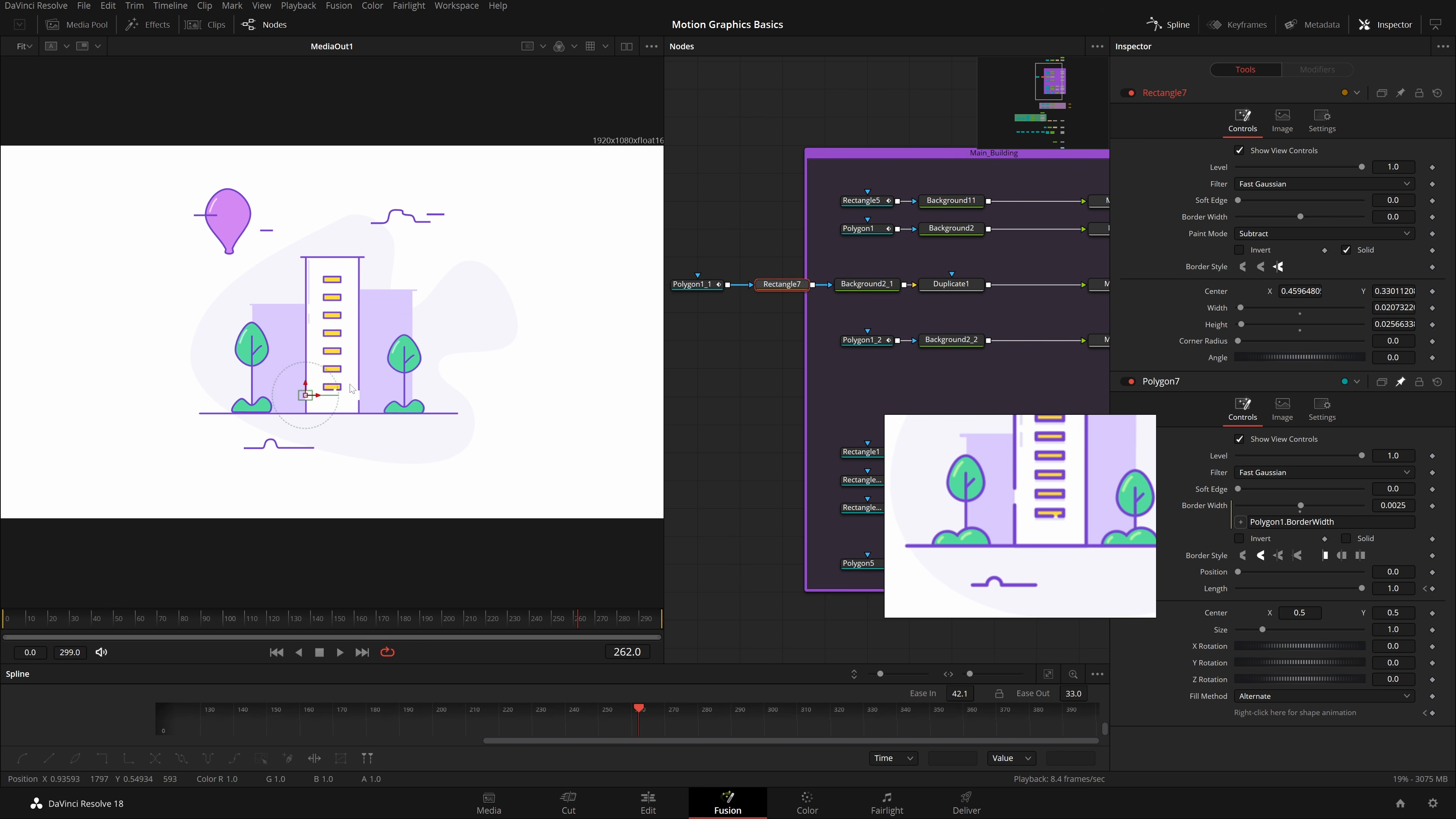
pyautogui.scroll(4, 304, 397)
pyautogui.moveTo(307, 406); pyautogui.dragTo(316, 261)
pyautogui.click(461, 398)
pyautogui.hotkey('ctrl', 'f')
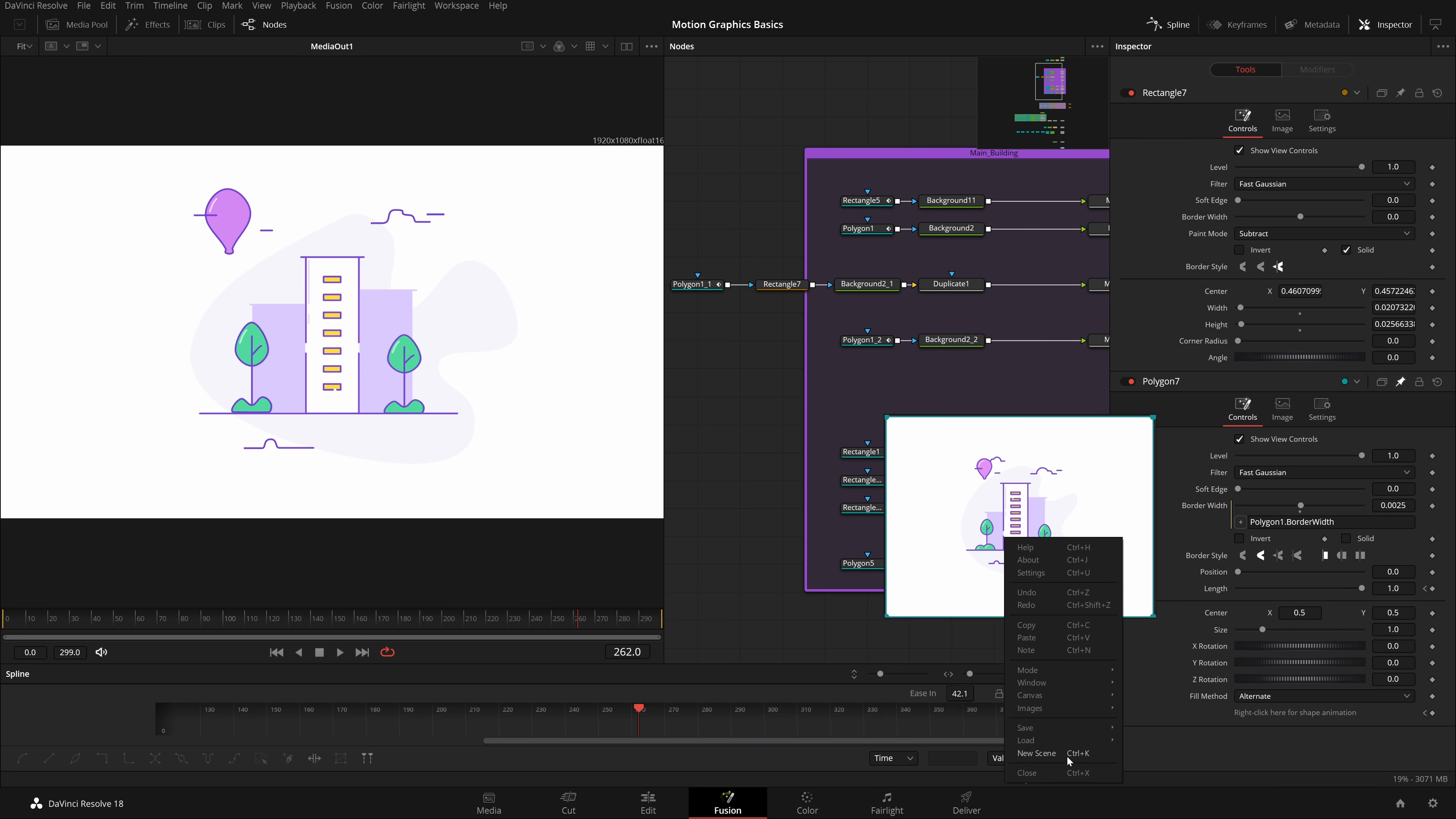
# Step: Close the reference image and widen the Main_Building group to enclose Polygon1_1 and Rectangle7
pyautogui.rightClick(1036, 574)
pyautogui.click(1081, 808)
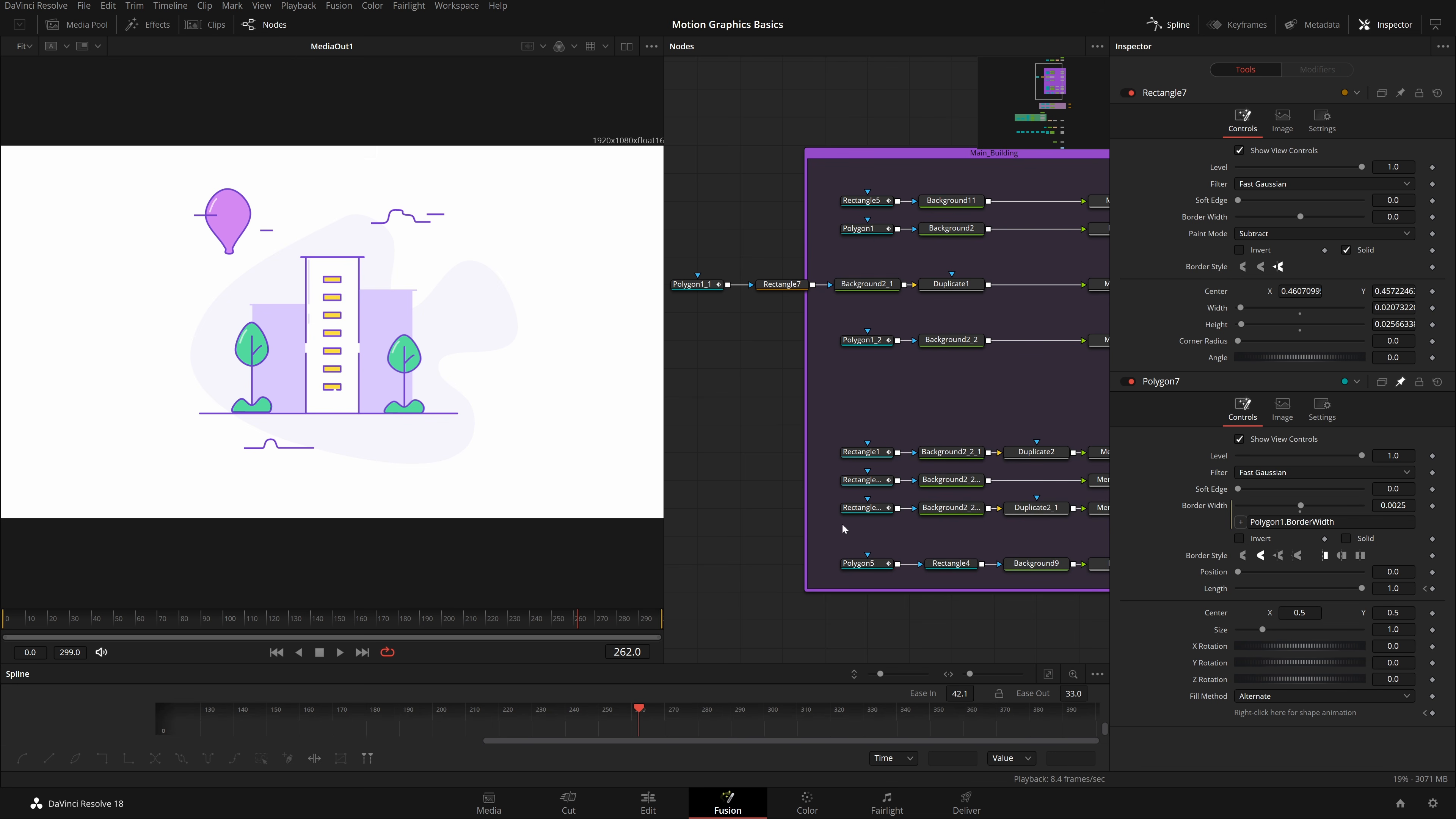
pyautogui.scroll(-4, 784, 457)
pyautogui.scroll(-6, 812, 443)
pyautogui.scroll(5, 769, 350)
pyautogui.moveTo(914, 510); pyautogui.dragTo(820, 513)
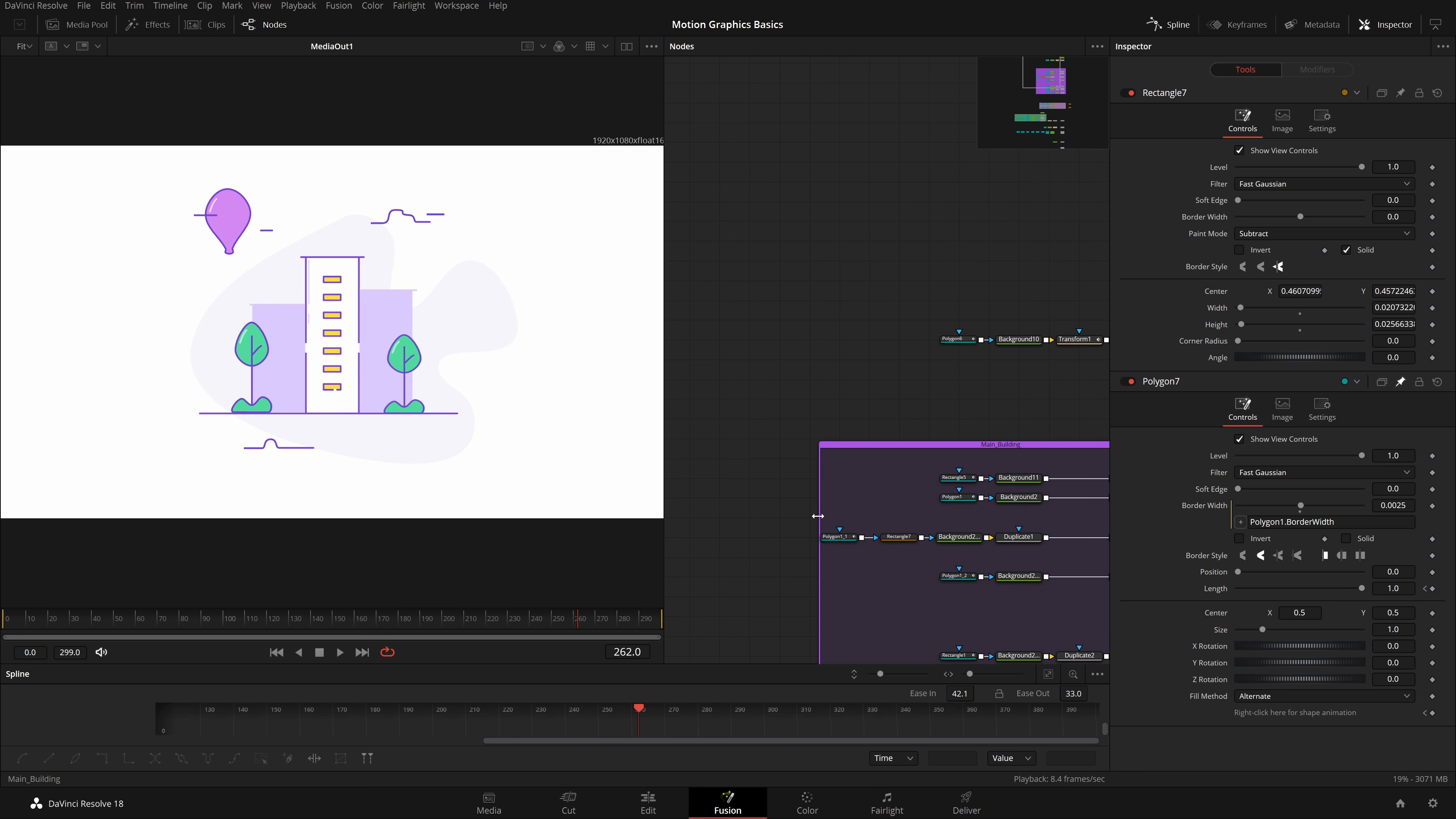
# Step: Close the Spline editor and the Inspector to give the complete node tree and the viewer more room
pyautogui.moveTo(849, 373); pyautogui.dragTo(745, 219)
pyautogui.scroll(-5, 865, 218)
pyautogui.scroll(5, 967, 435)
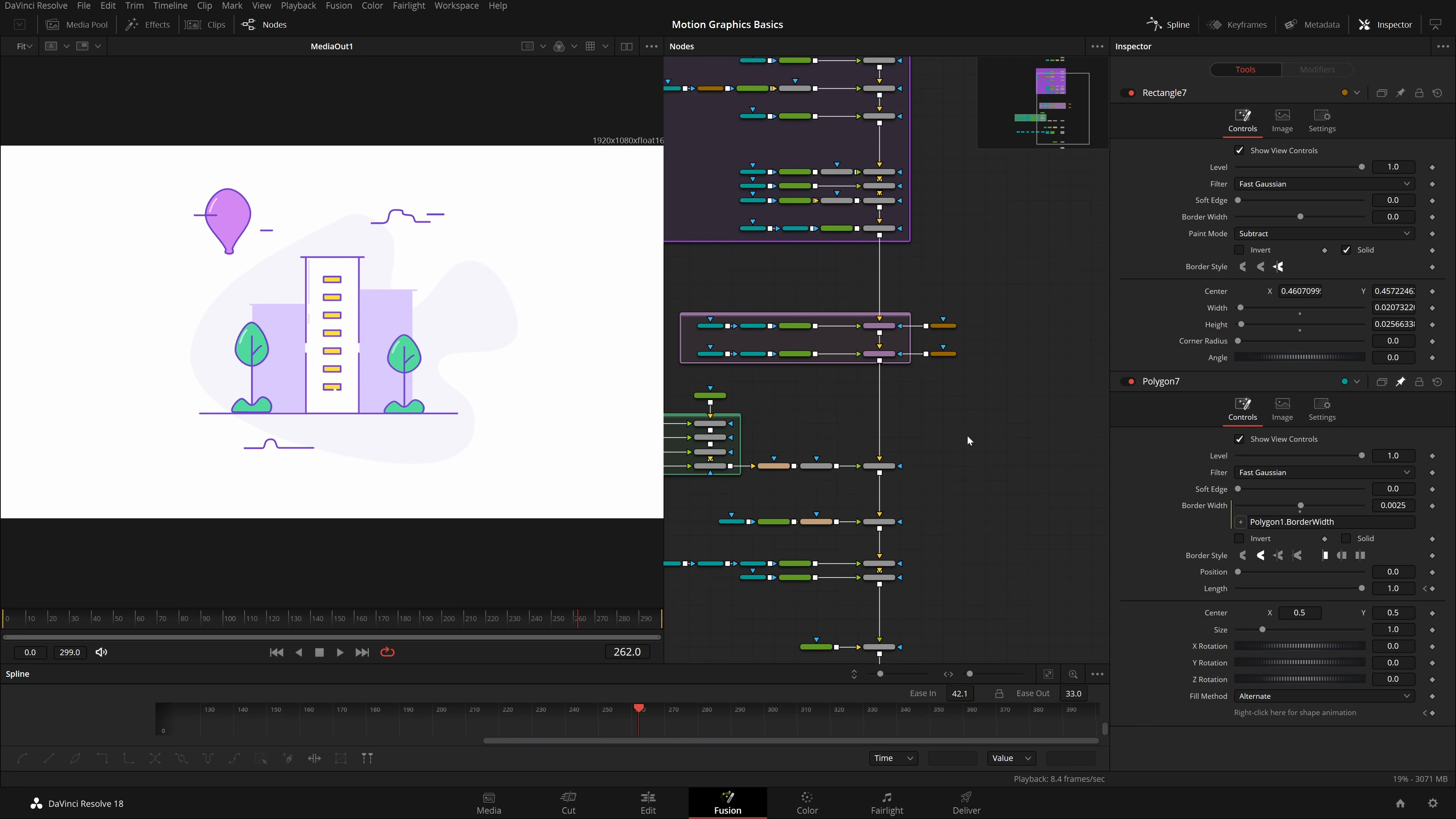
pyautogui.scroll(-2, 917, 499)
pyautogui.scroll(-3, 916, 499)
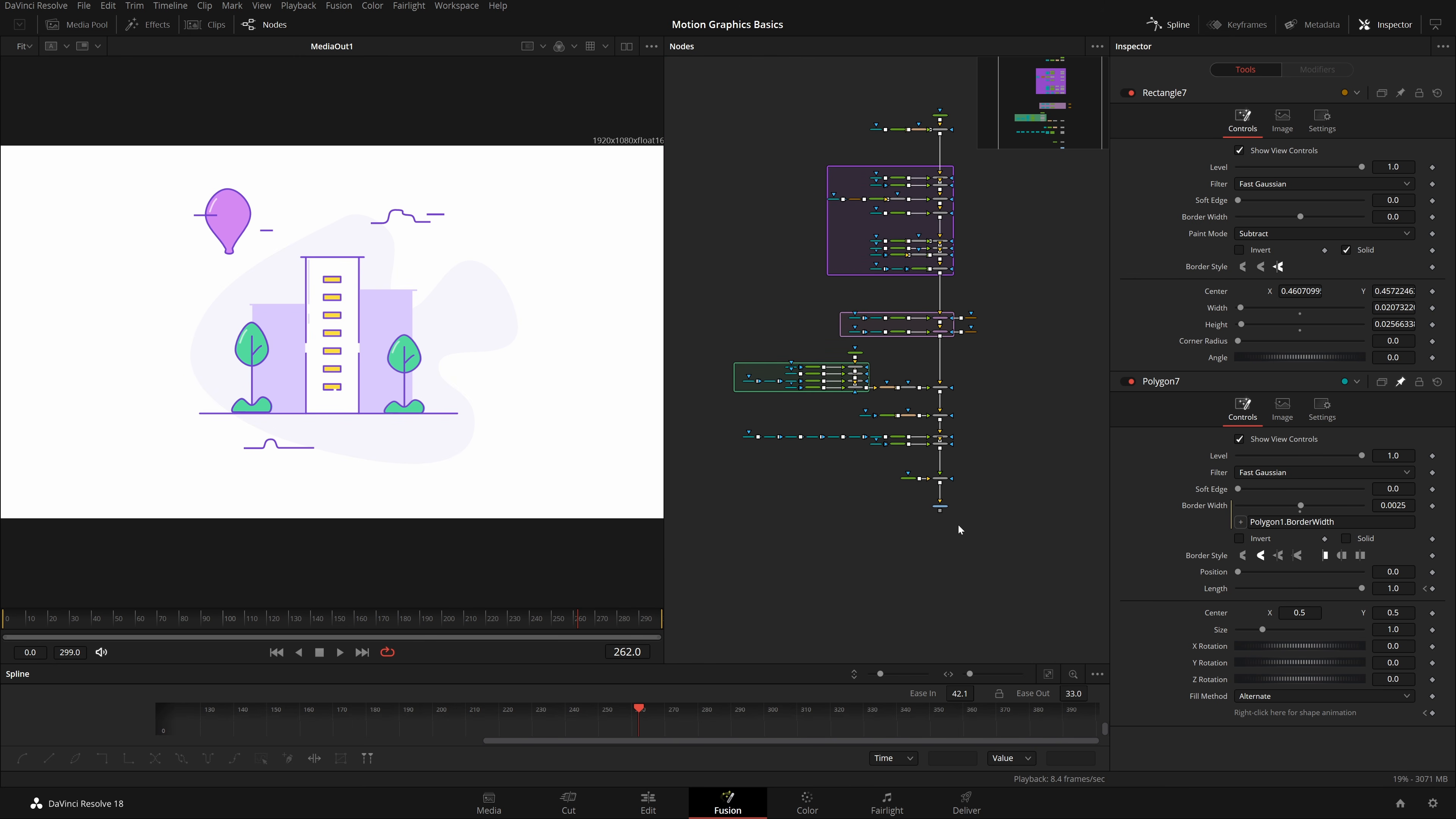
pyautogui.moveTo(999, 419); pyautogui.dragTo(997, 450)
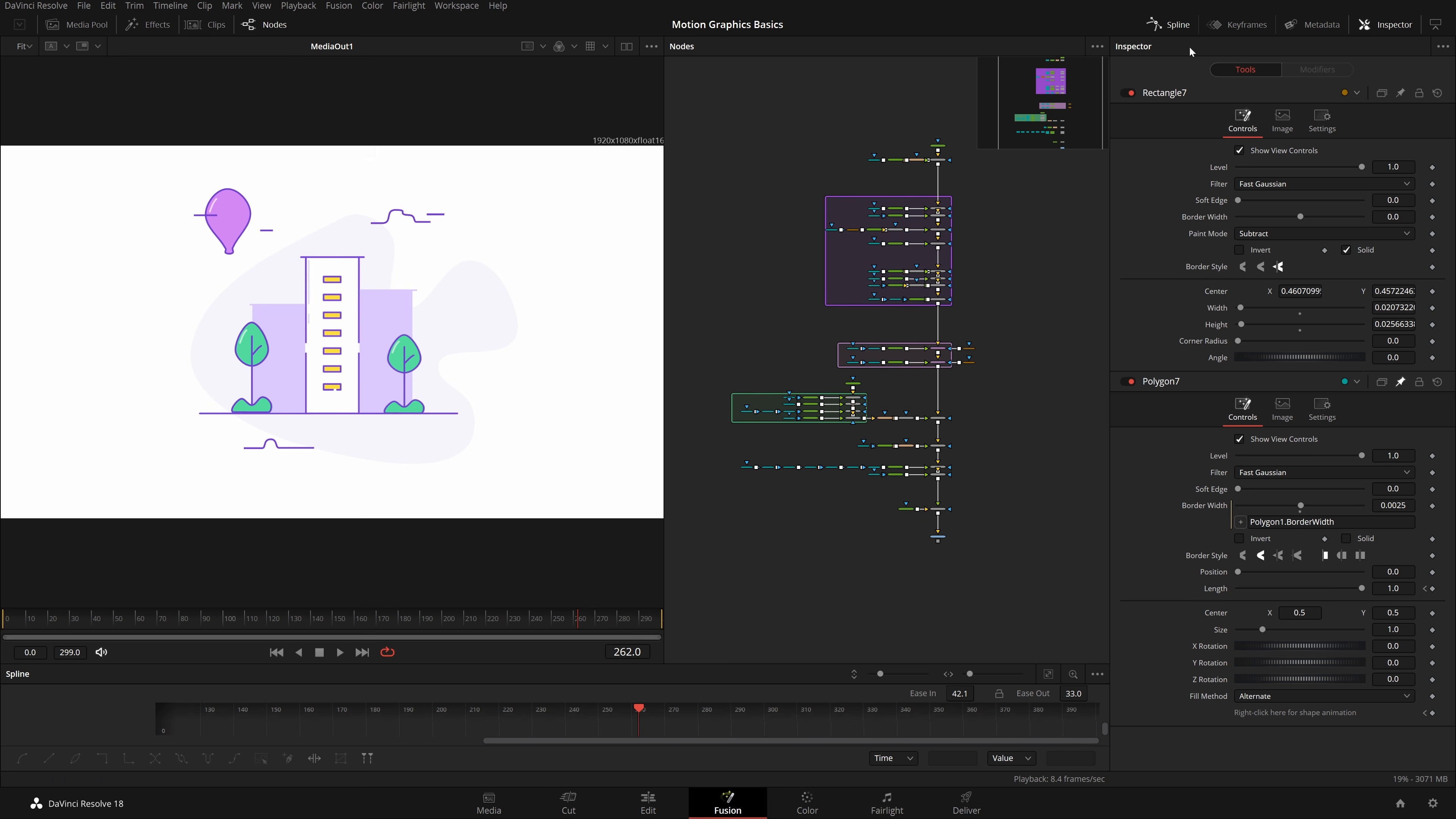
pyautogui.click(1172, 25)
pyautogui.scroll(5, 1006, 389)
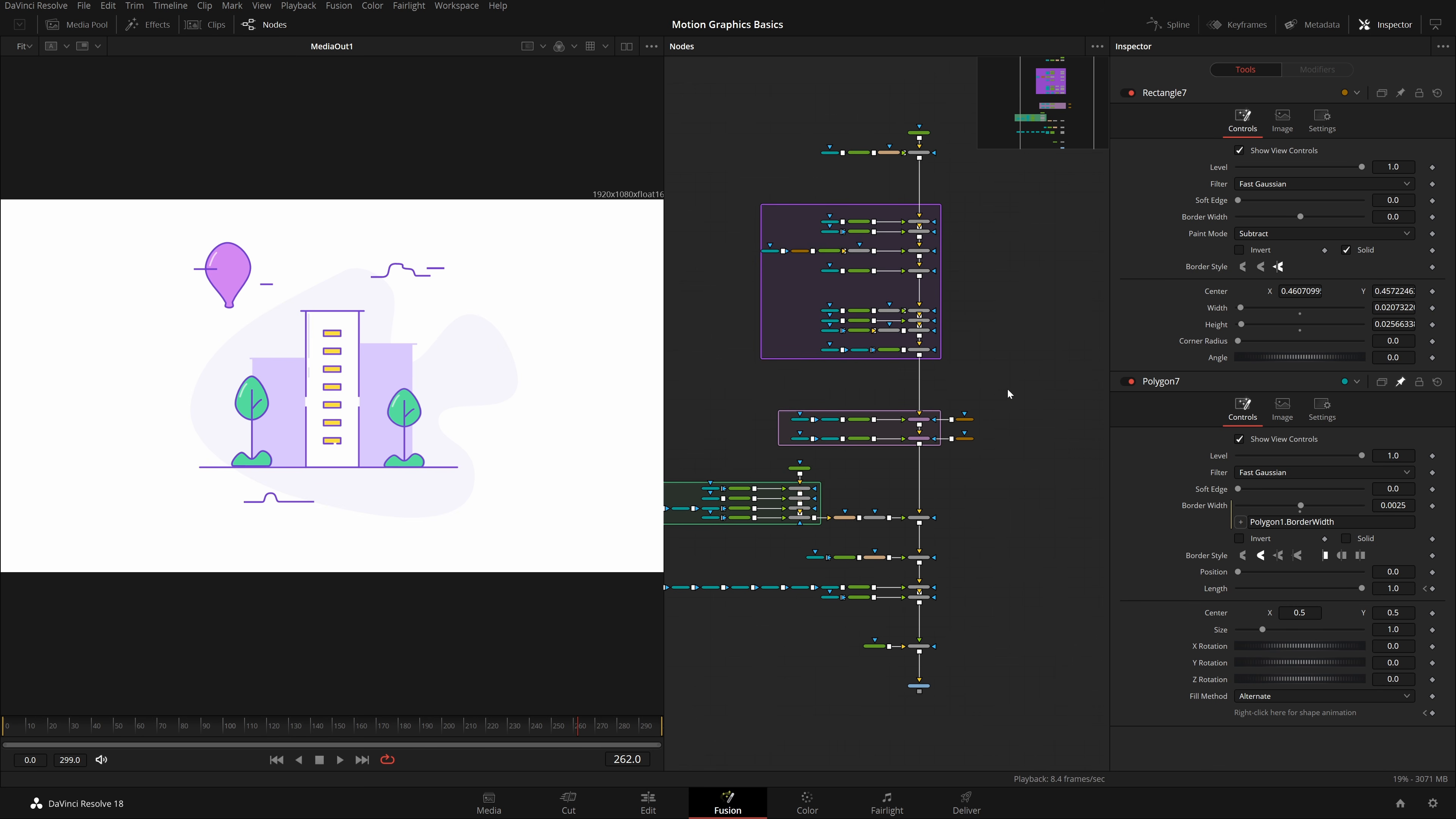
pyautogui.scroll(3, 1062, 368)
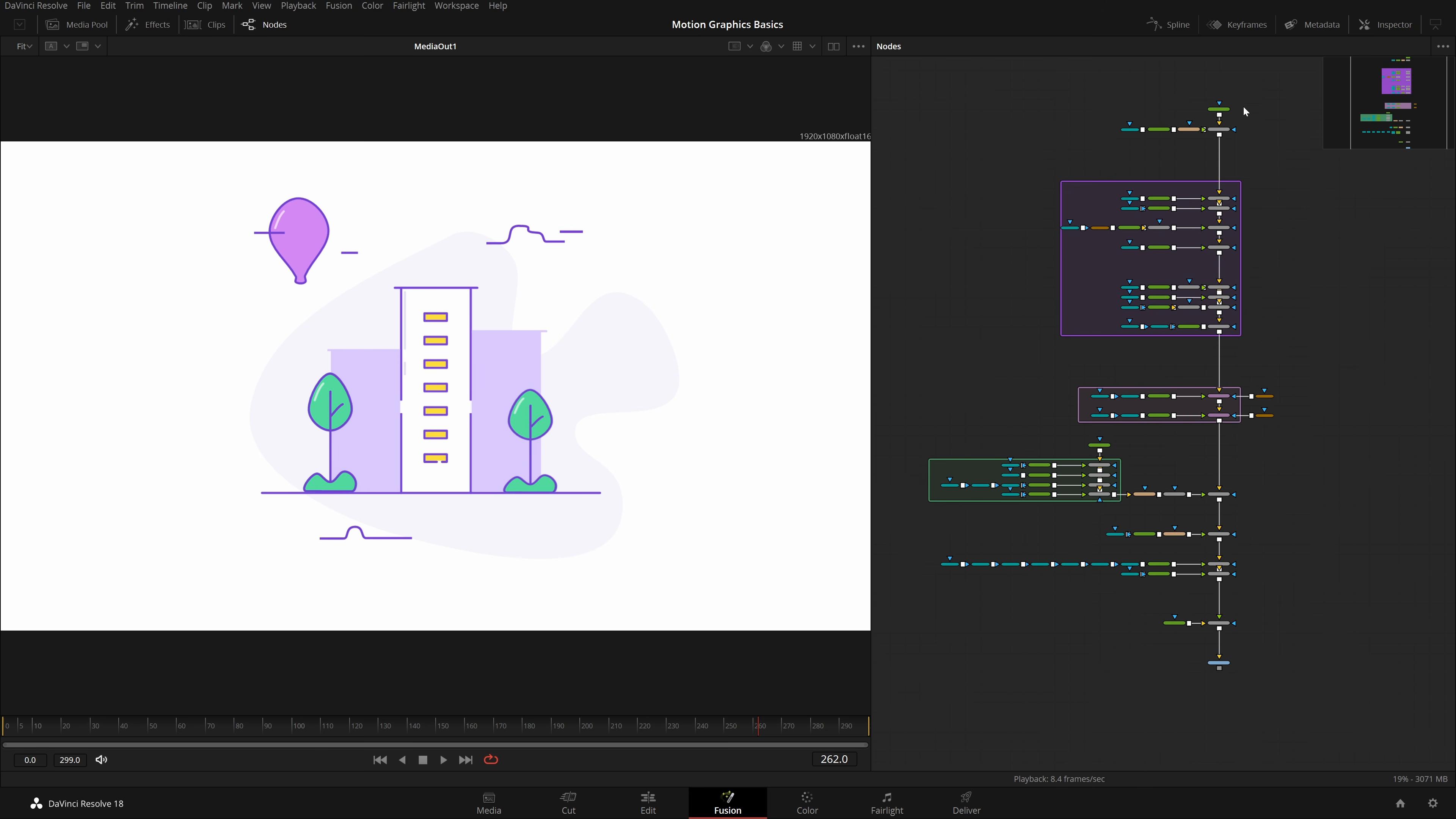
# Step: Select the background blob's node group at the start of the tree to examine its shape, and clear the selection
pyautogui.moveTo(1250, 83); pyautogui.dragTo(1125, 138)
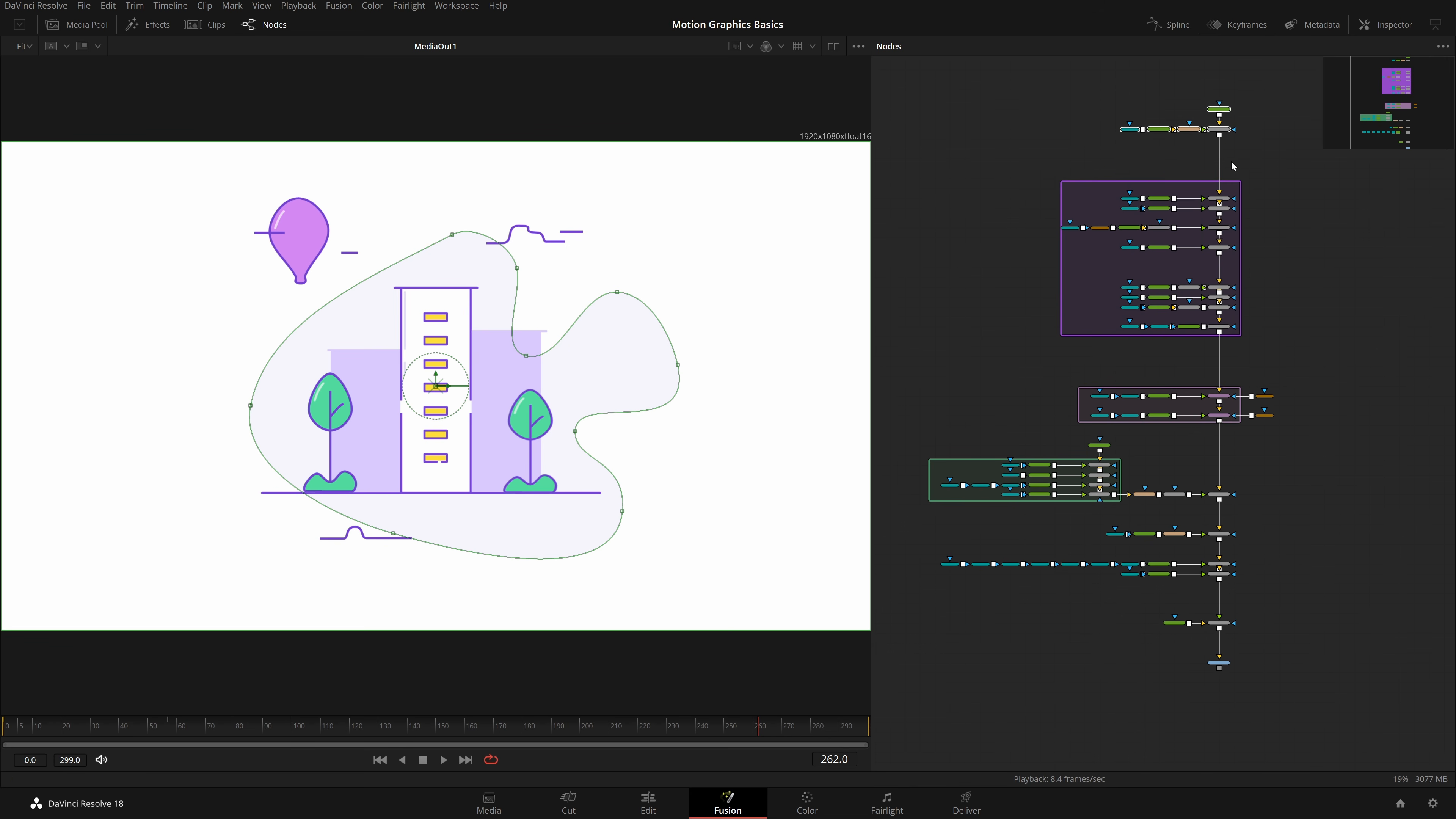
pyautogui.click(1290, 174)
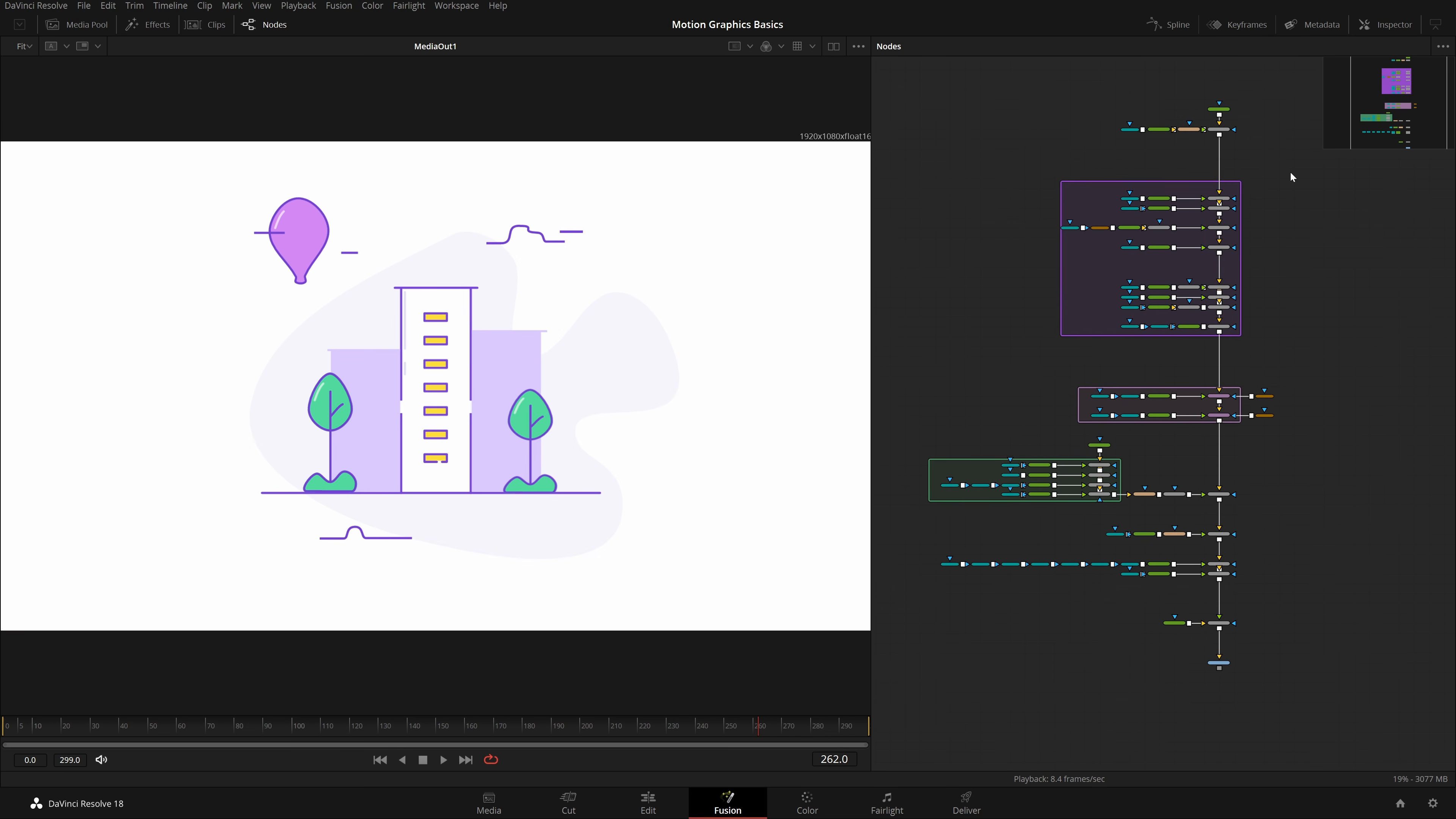